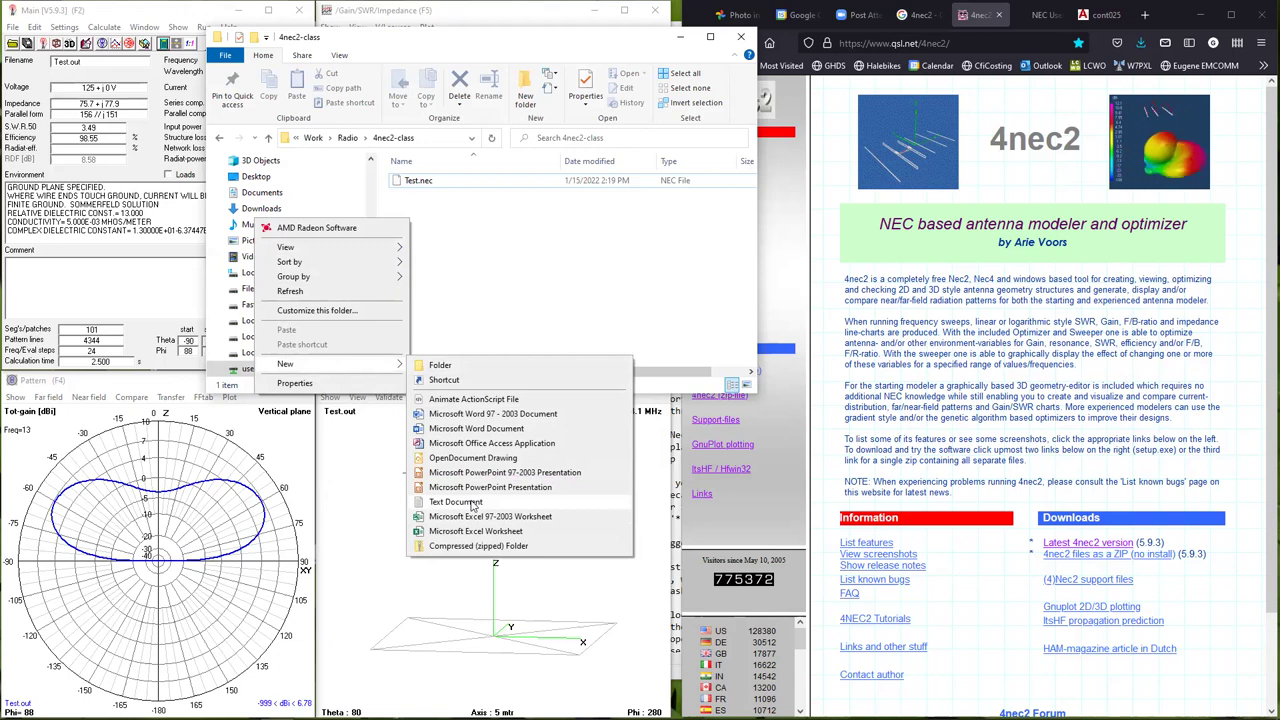
Dismiss the open context menu and turn on the display of file name extensions in File Explorer.
click(524, 289)
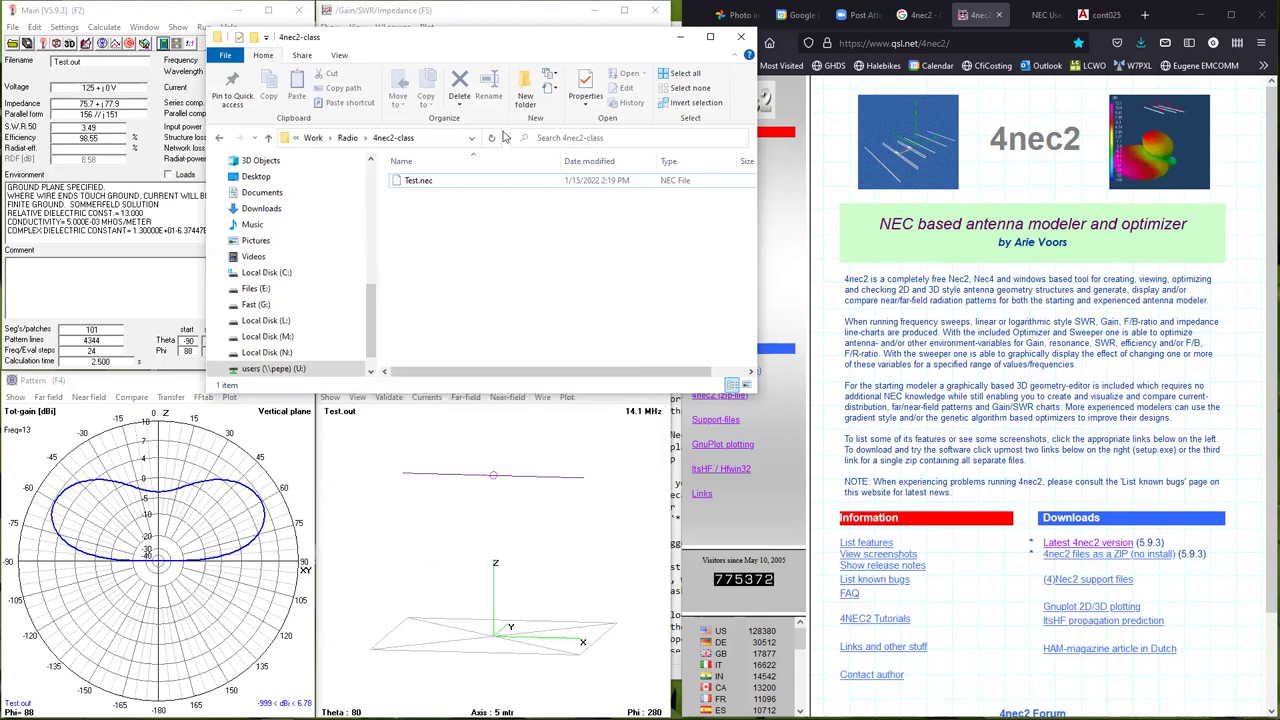
click(340, 56)
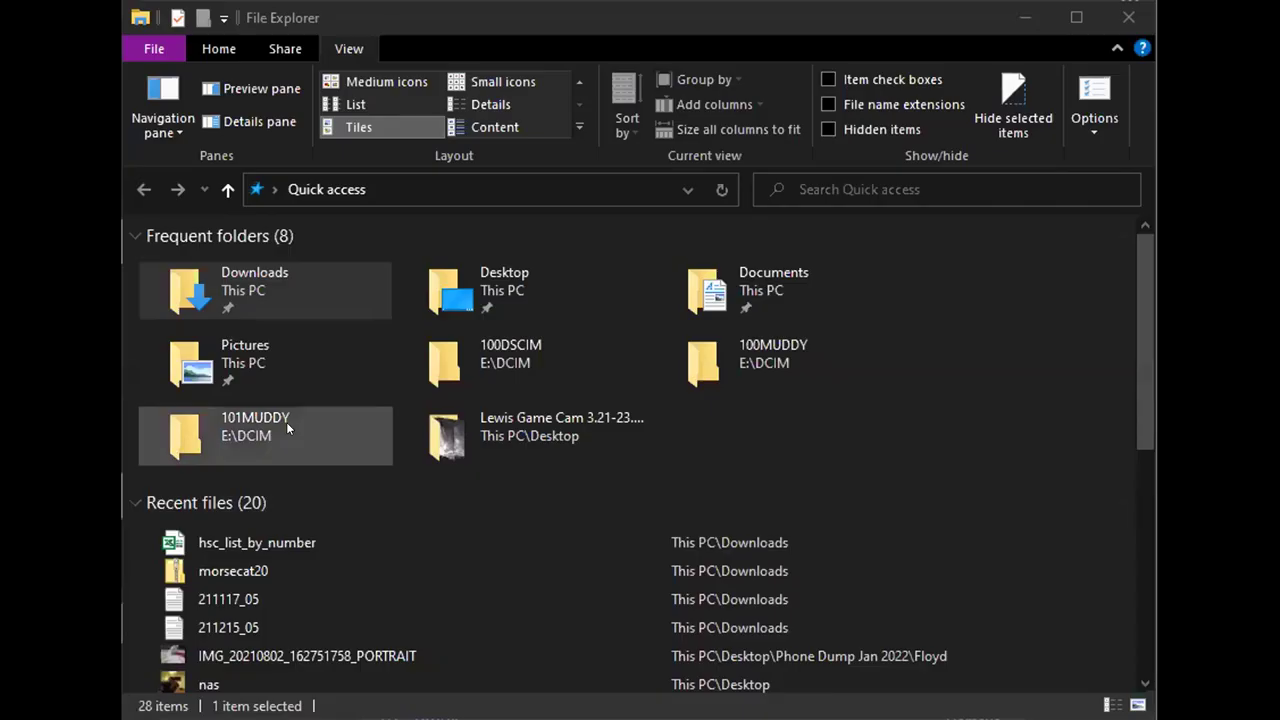
click(349, 45)
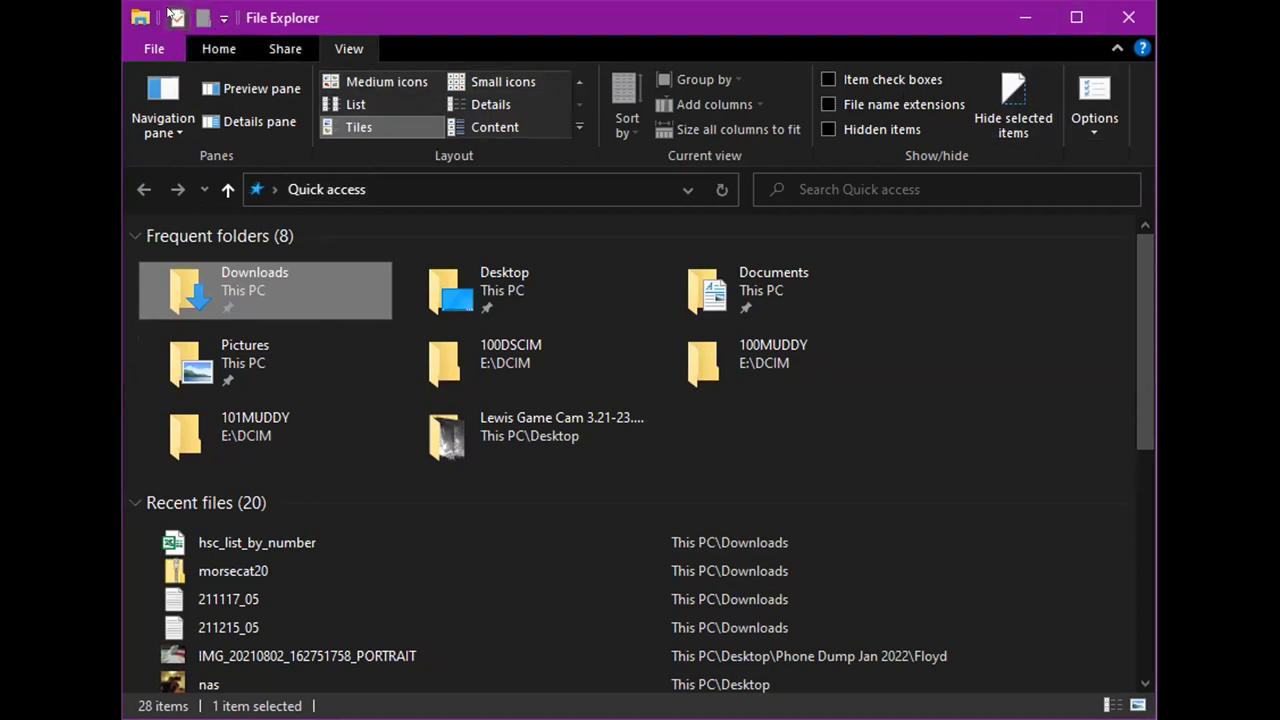
click(172, 16)
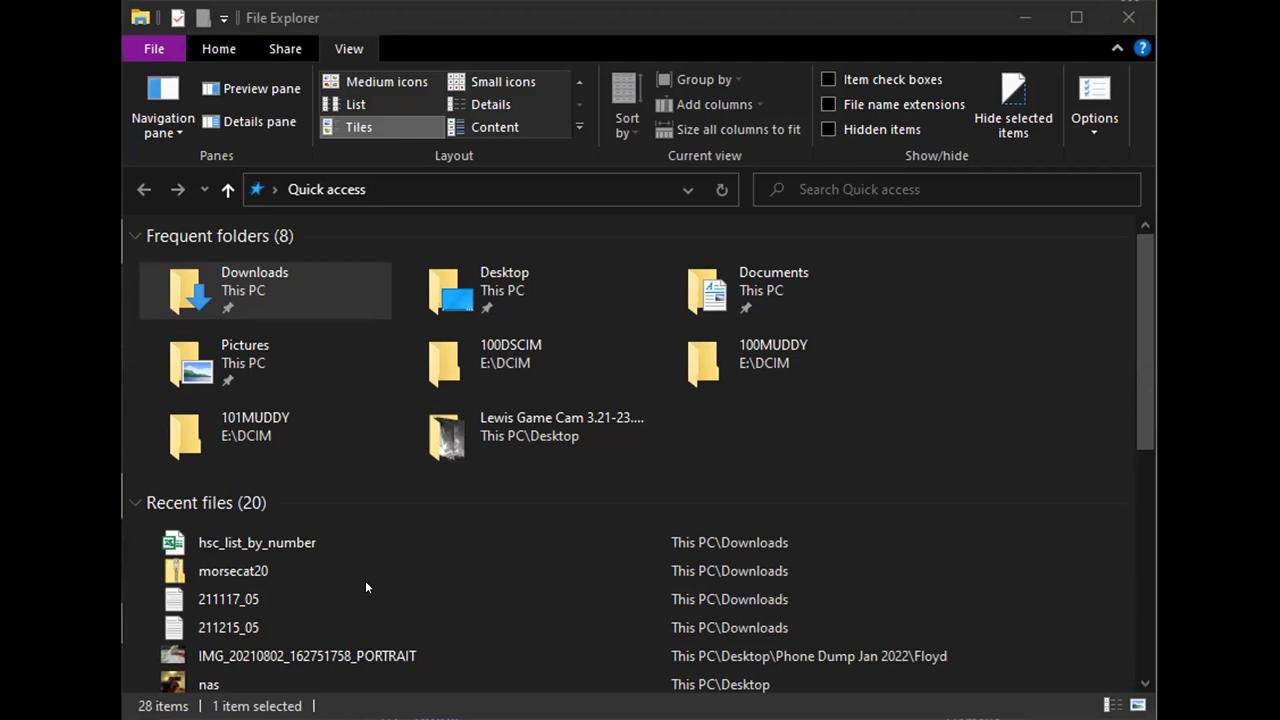
click(594, 12)
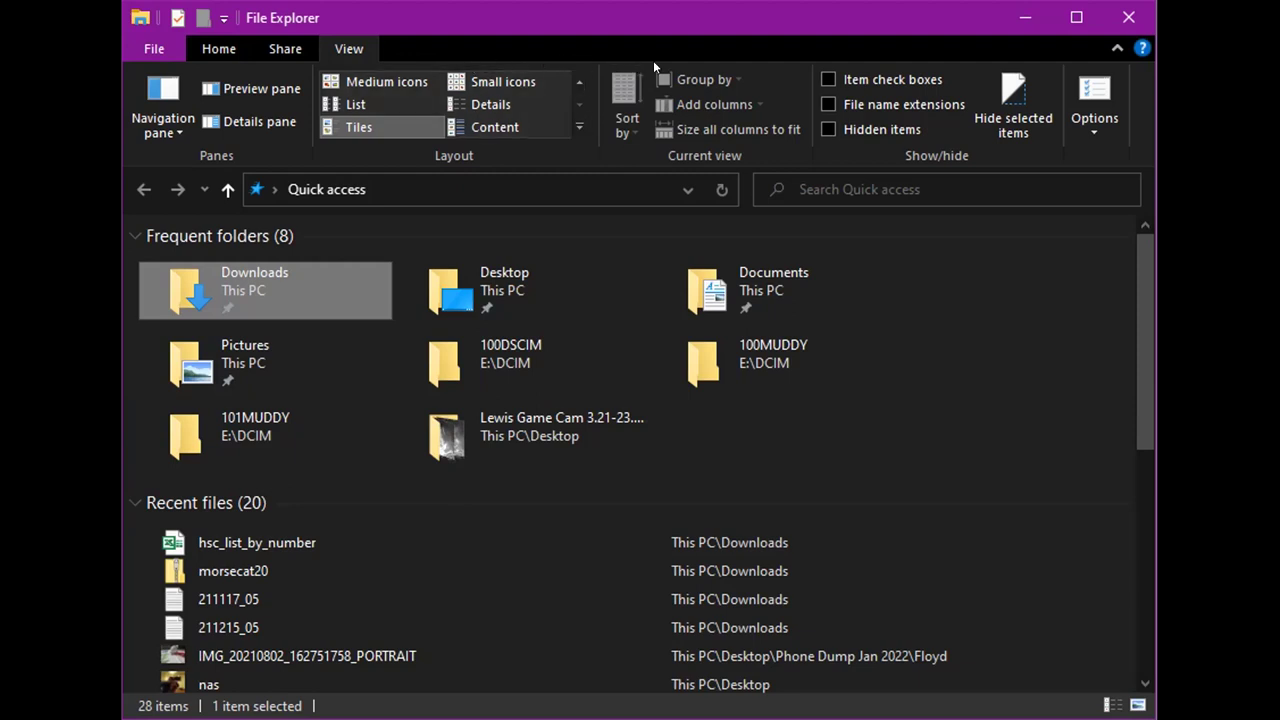
click(870, 108)
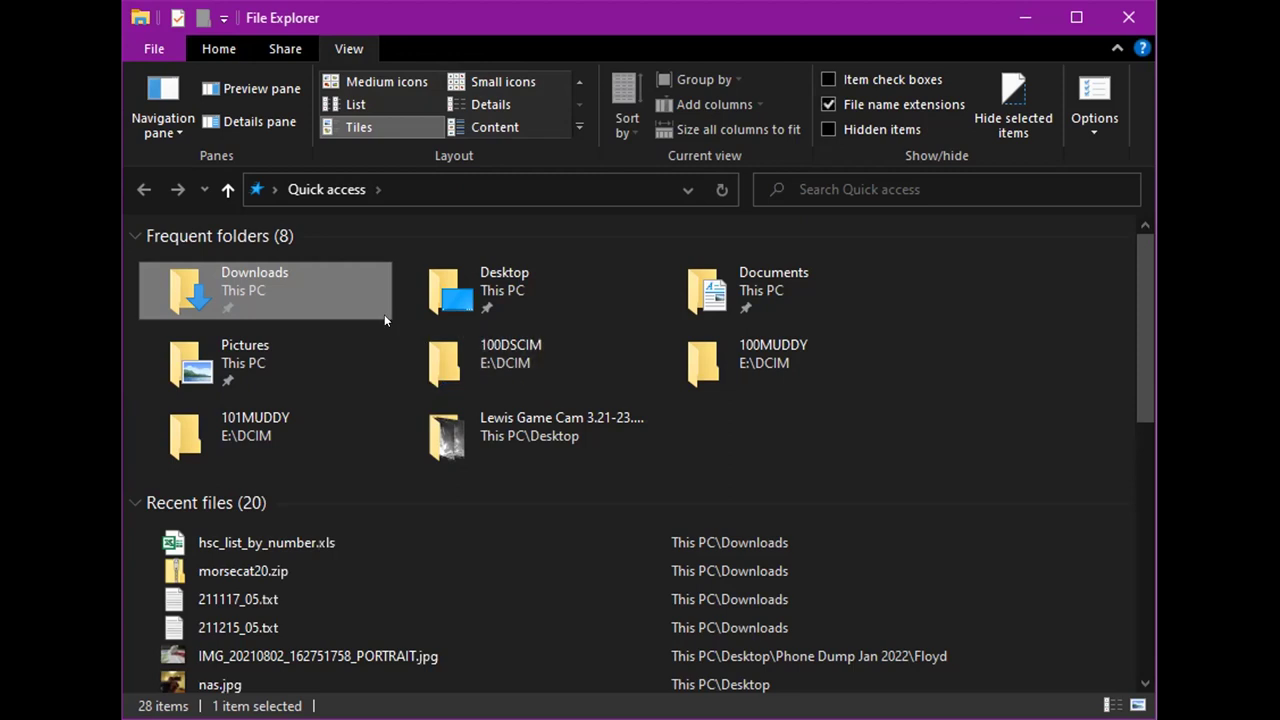
Open the Documents folder from the frequent folders.
click(150, 49)
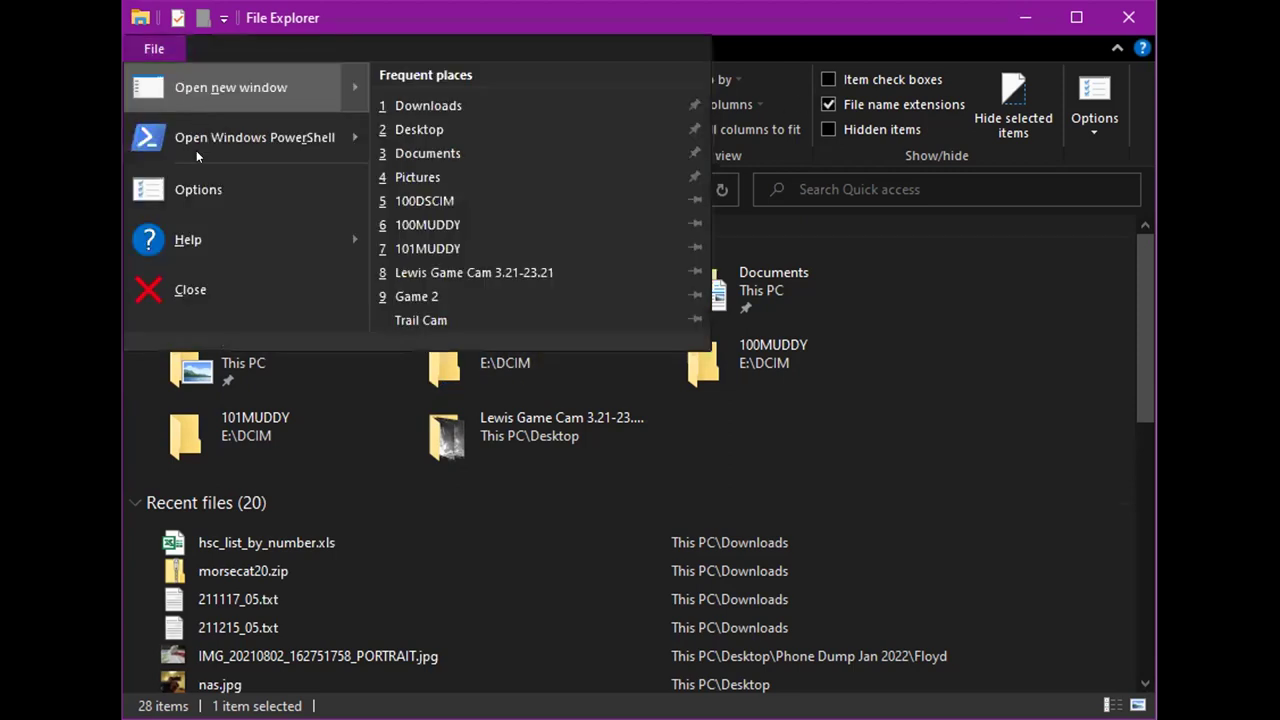
click(541, 494)
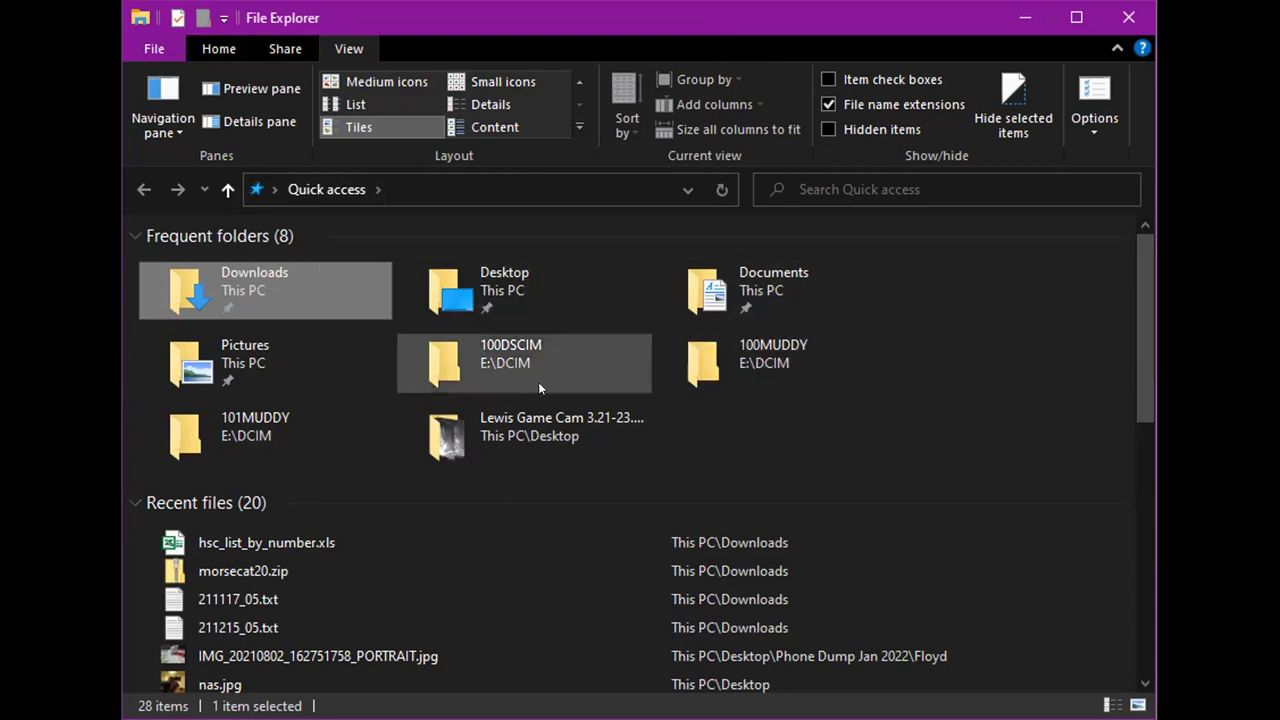
click(760, 297)
double_click(760, 296)
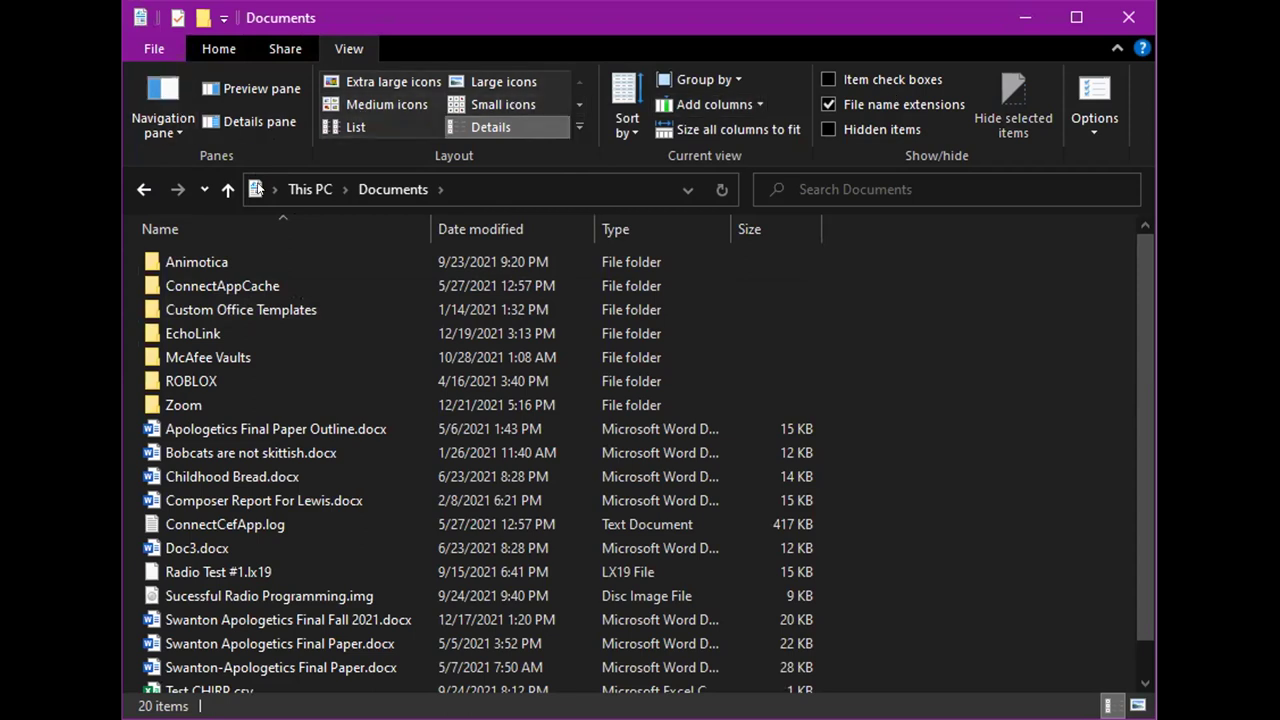
right_click(486, 190)
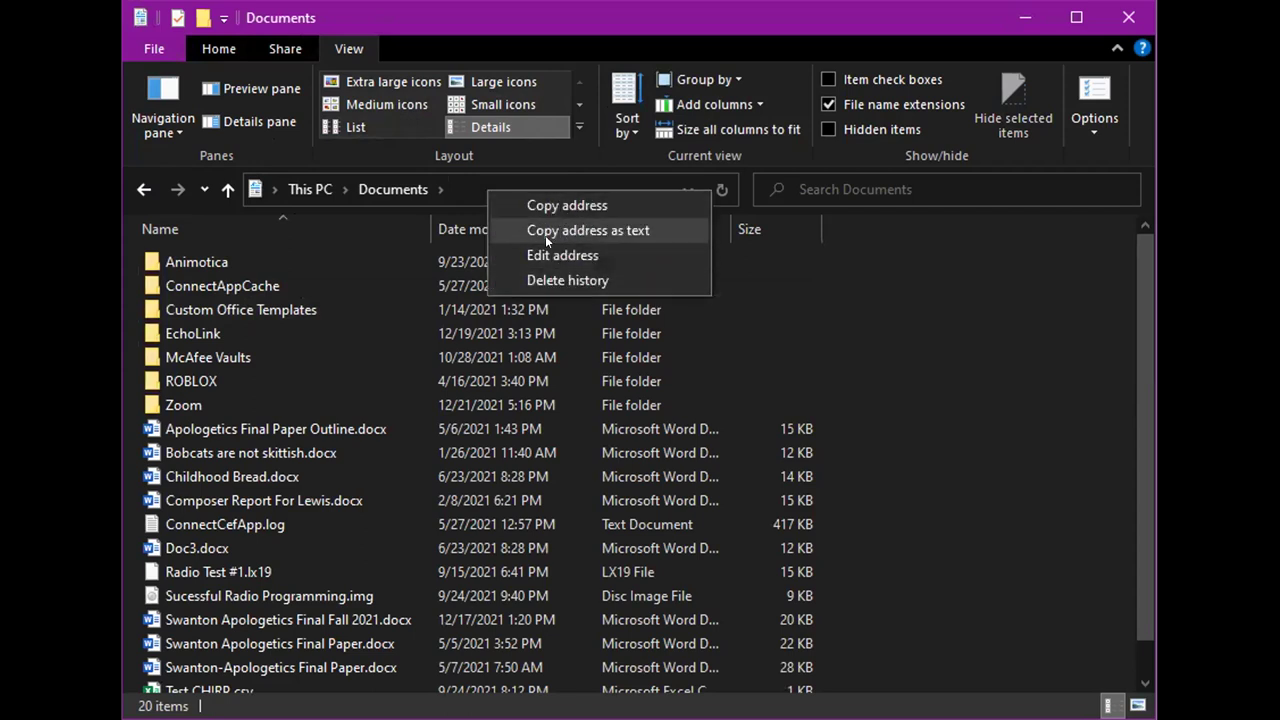
click(924, 315)
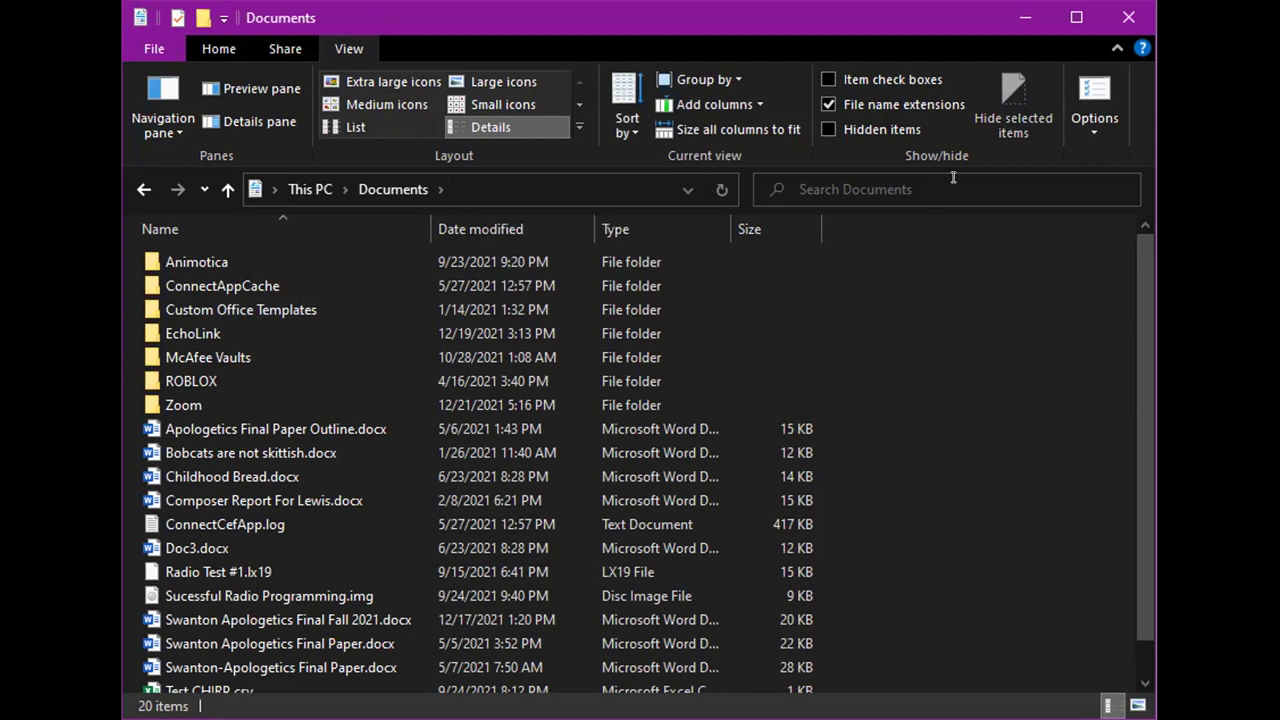
click(953, 182)
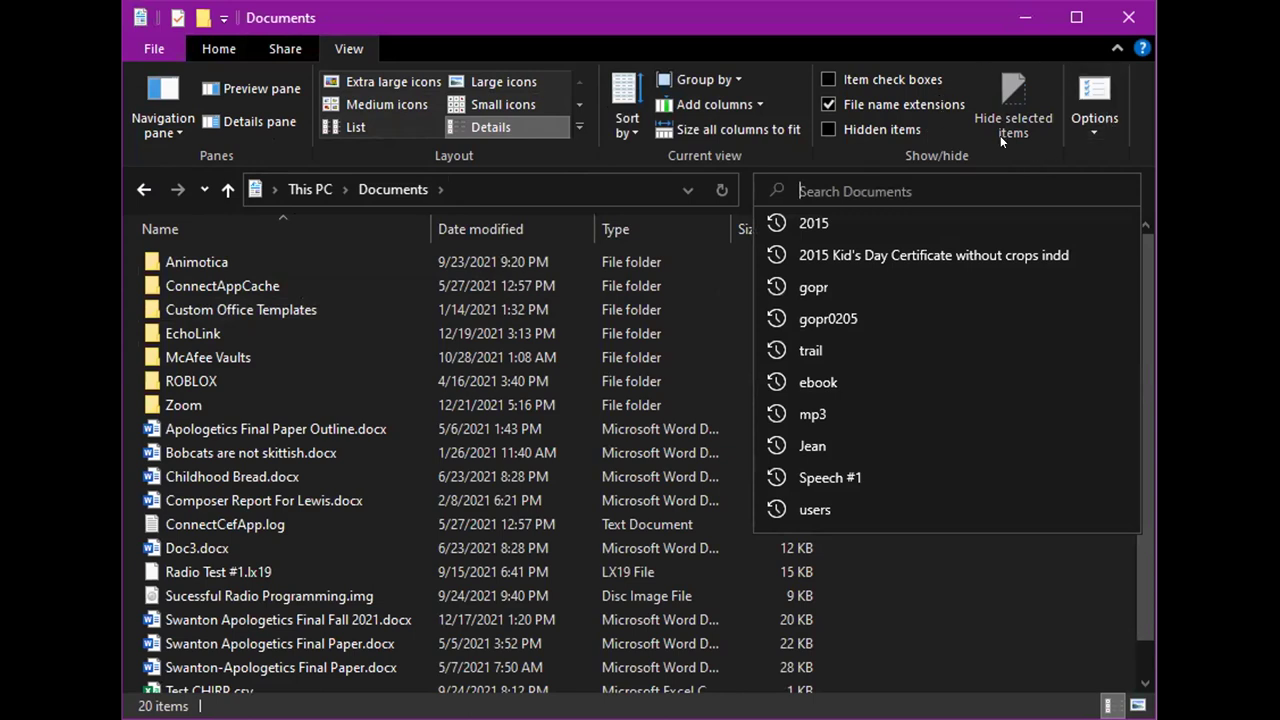
key(Escape)
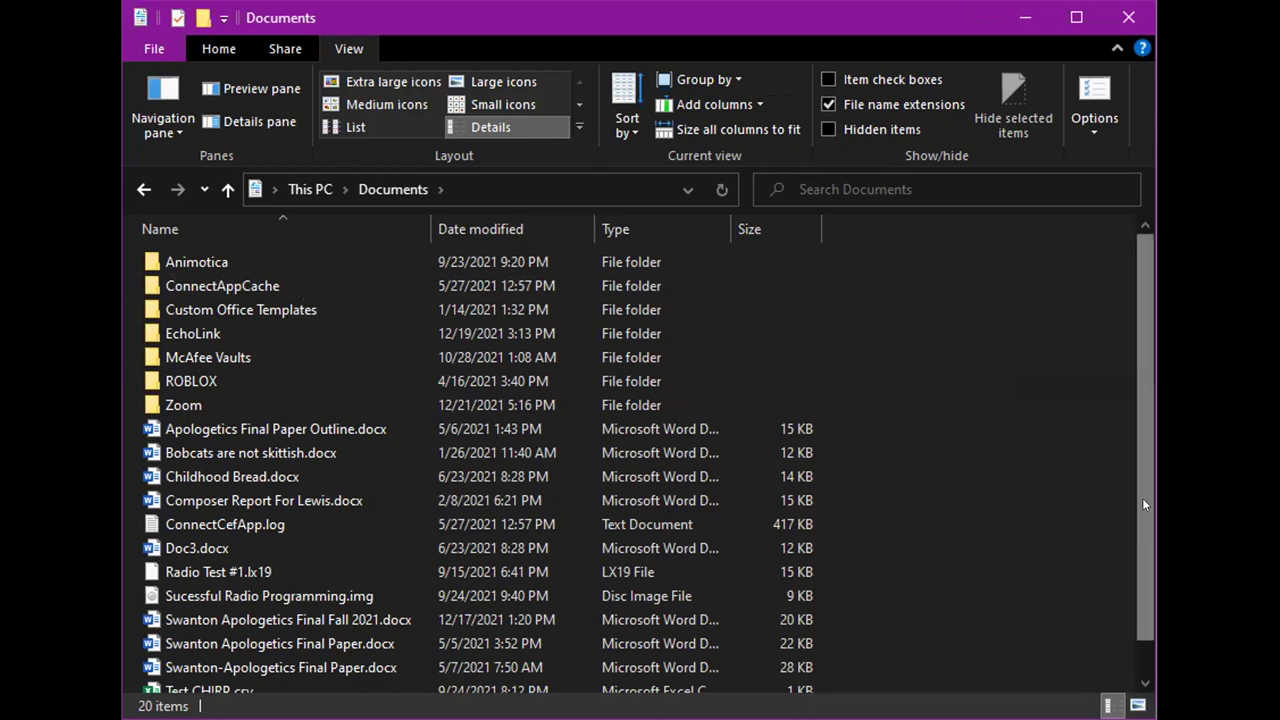
Create a new text document in the Documents folder.
right_click(1025, 520)
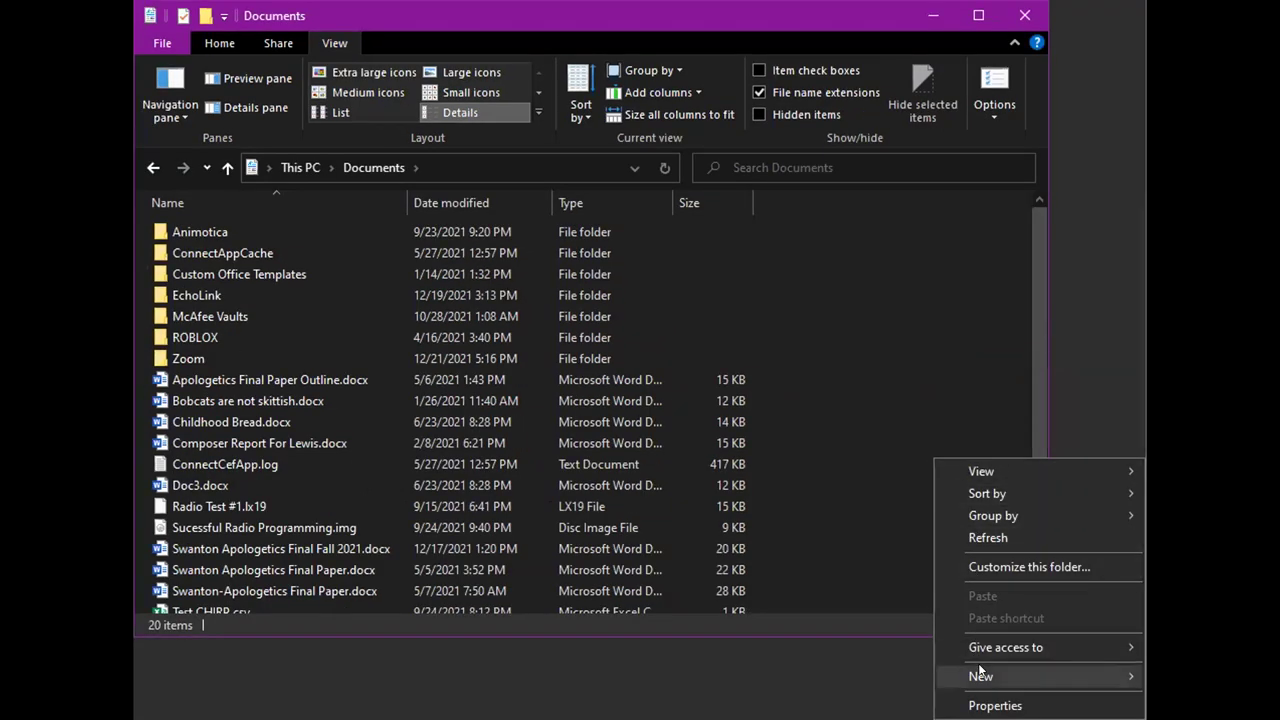
mouse_move(980, 674)
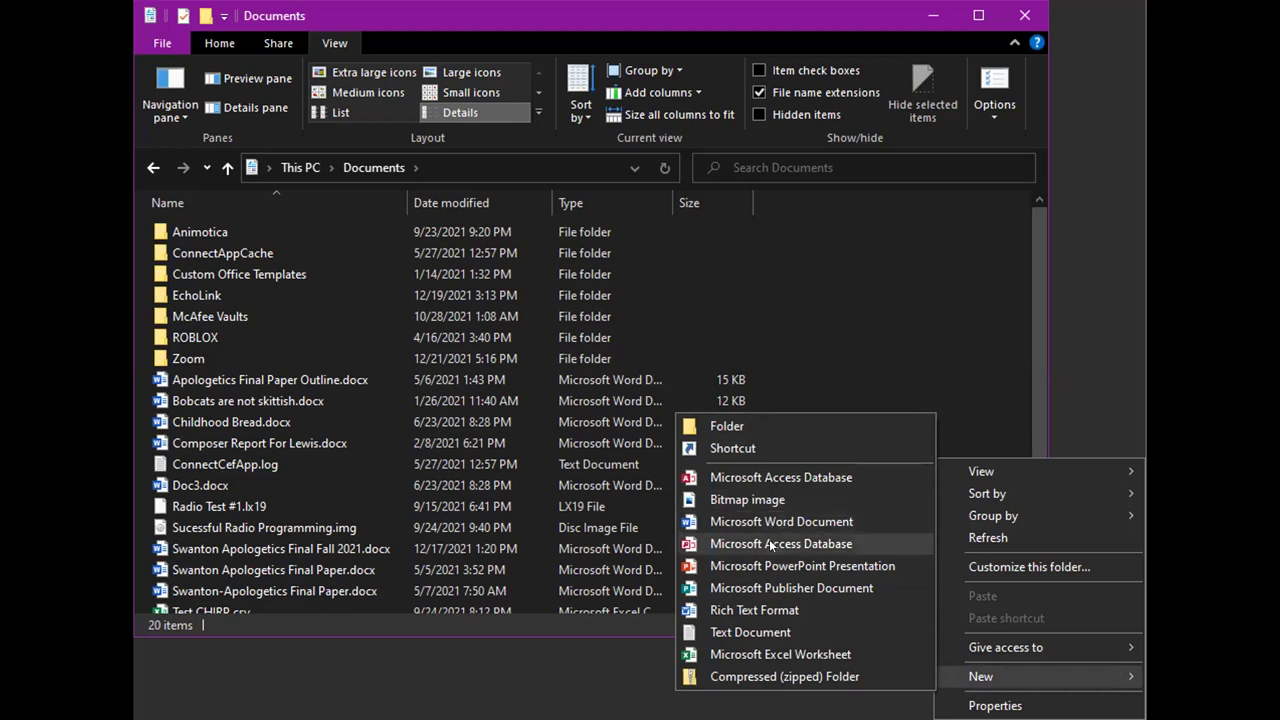
click(752, 632)
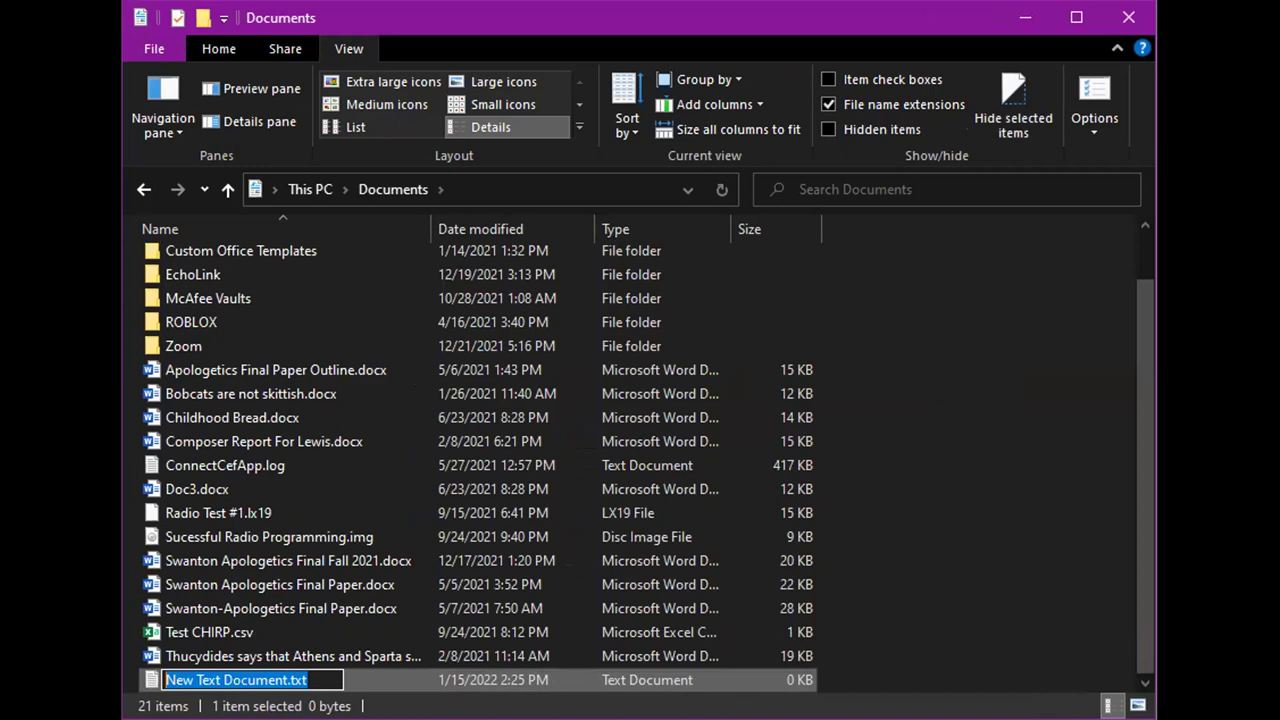
Name the new text document TEST.NEC and accept the change of file name extension.
key(BackSpace)
text(taes)
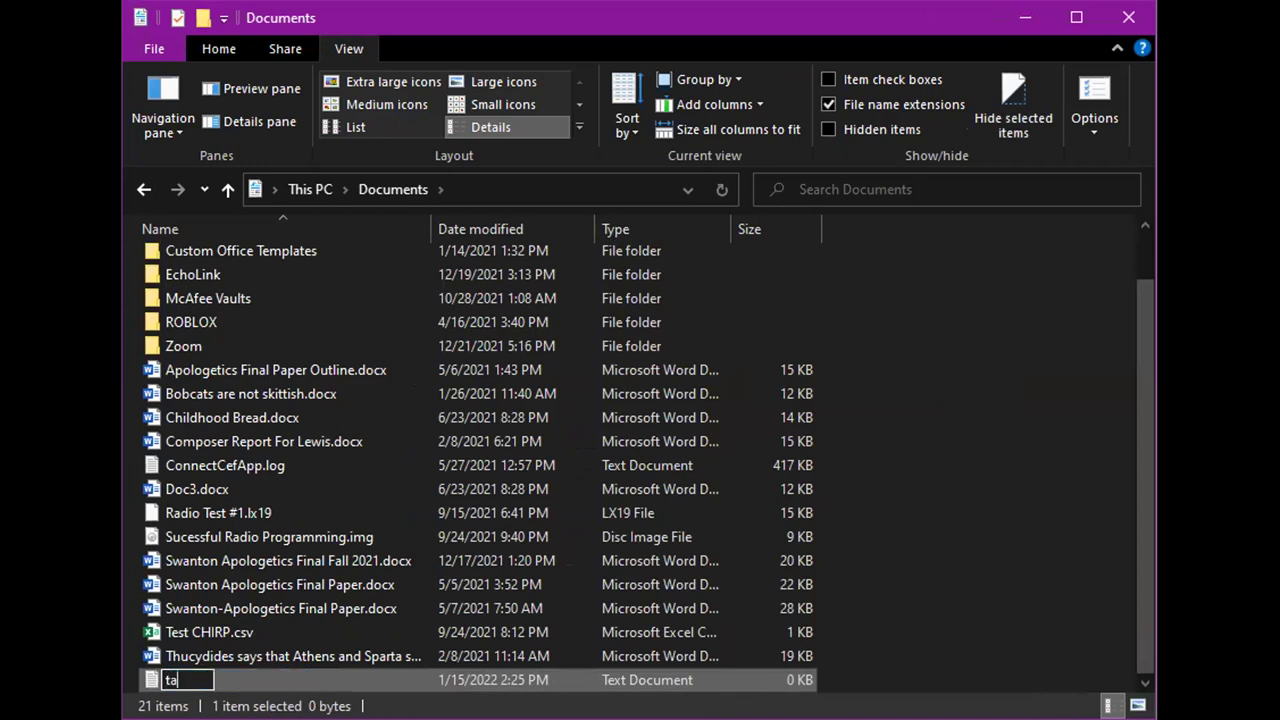
key(BackSpace)
key(BackSpace)
key(BackSpace)
key(BackSpace)
text(TEST.N)
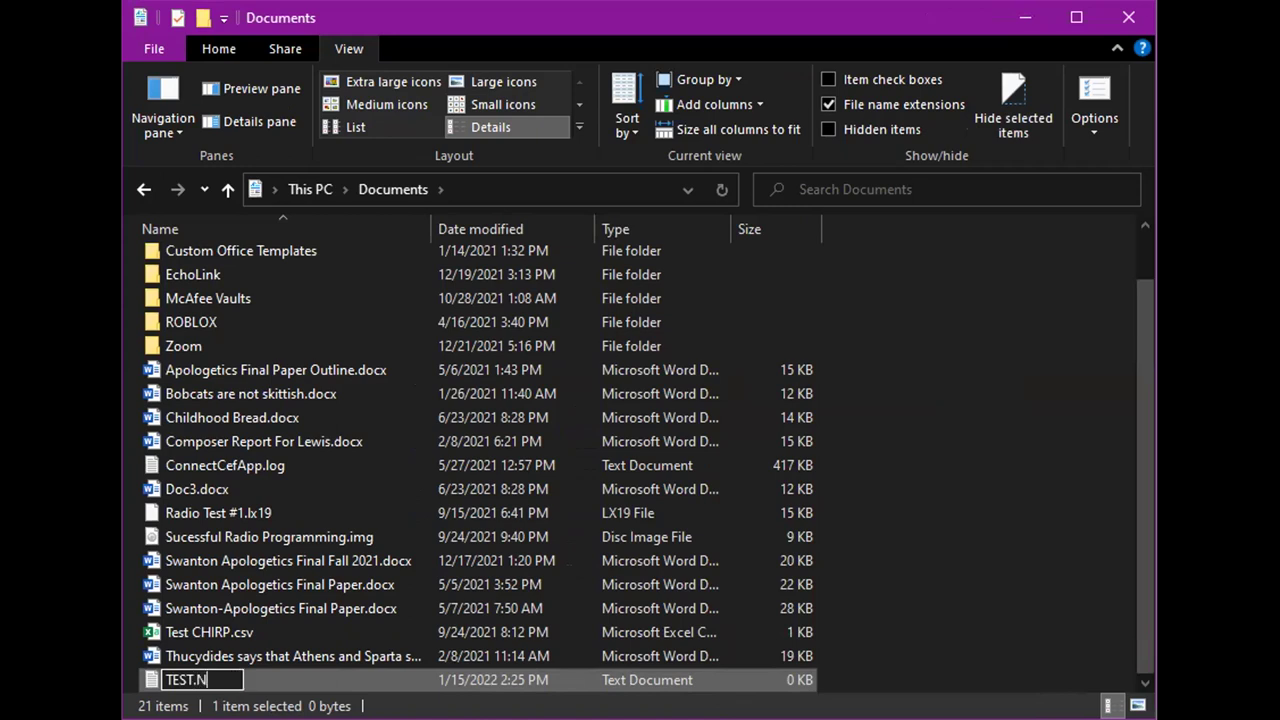
text(EC)
key(Return)
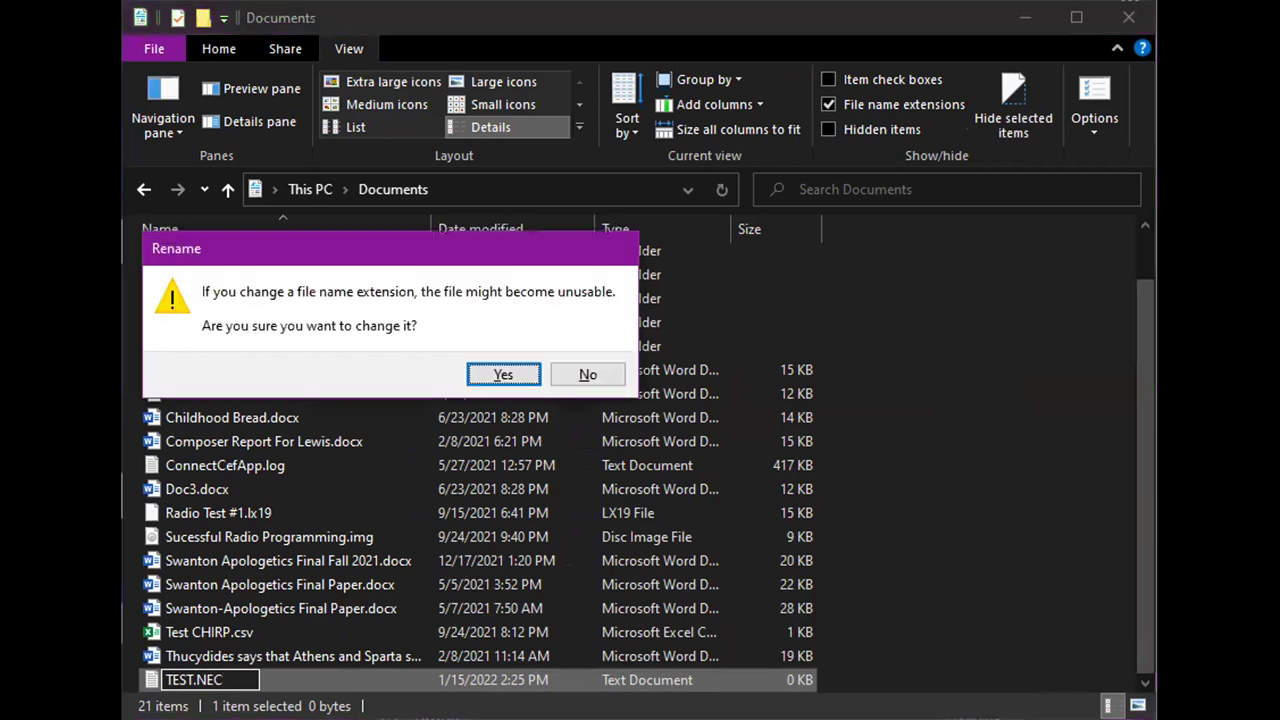
click(512, 372)
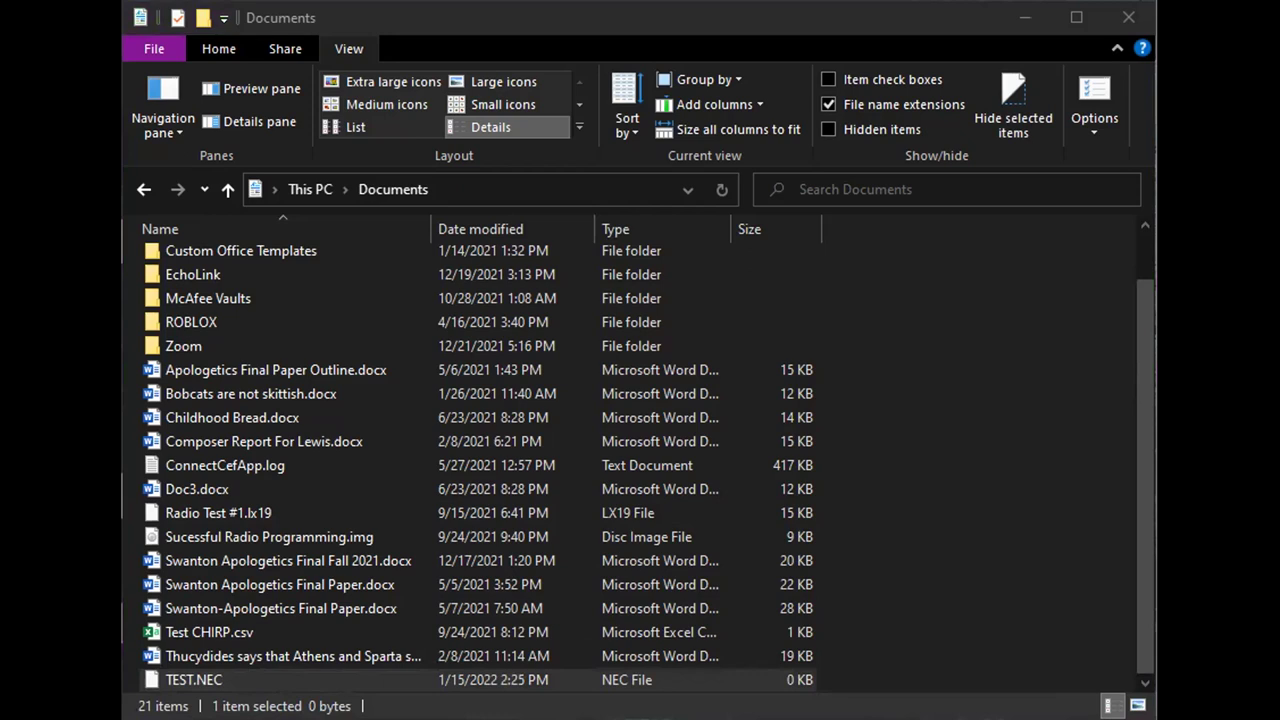
click(988, 573)
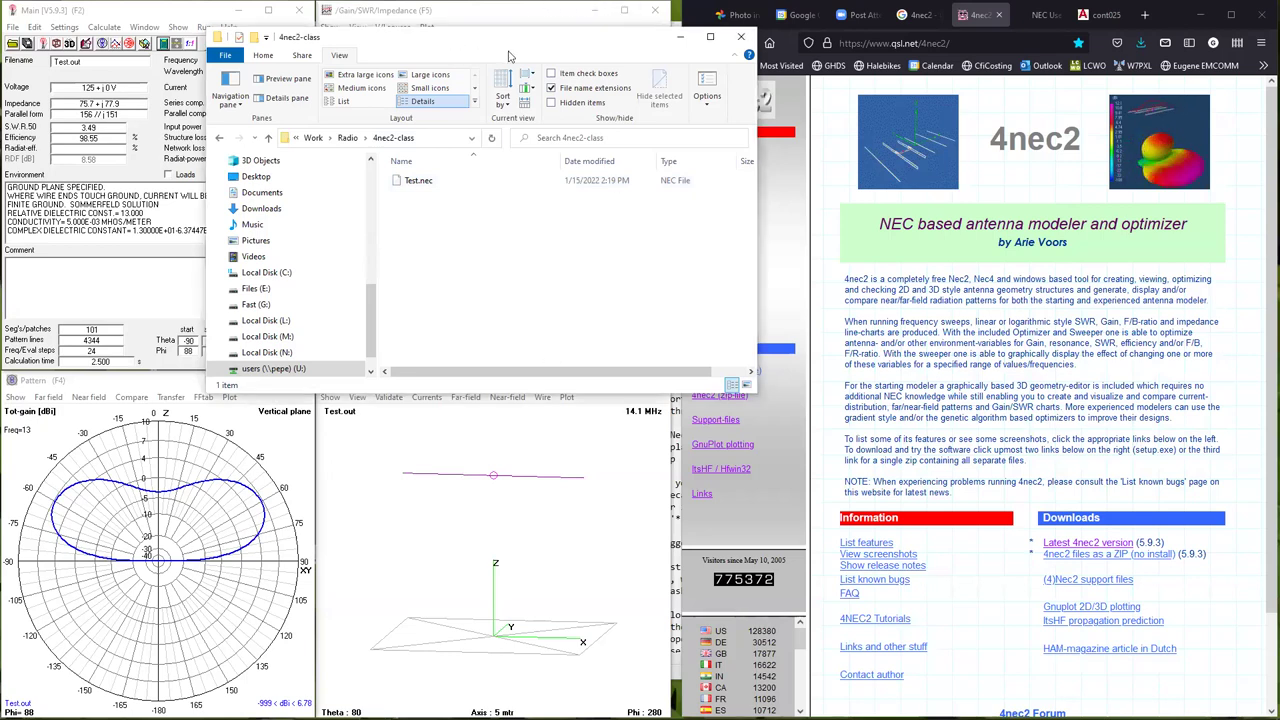
Move the folder window off the 4nec2 windows and try to open Test.nec from the Radio\4nec2-class folder in 4nec2.
drag(508, 56, 998, 168)
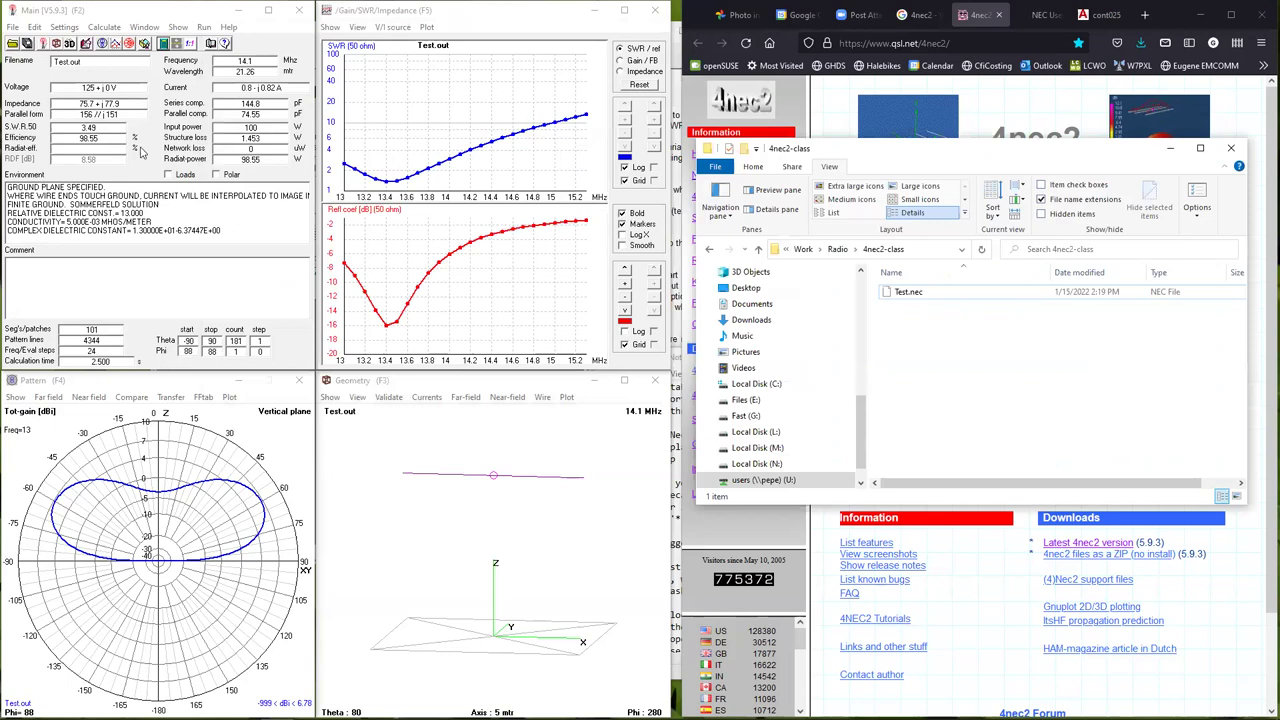
click(13, 28)
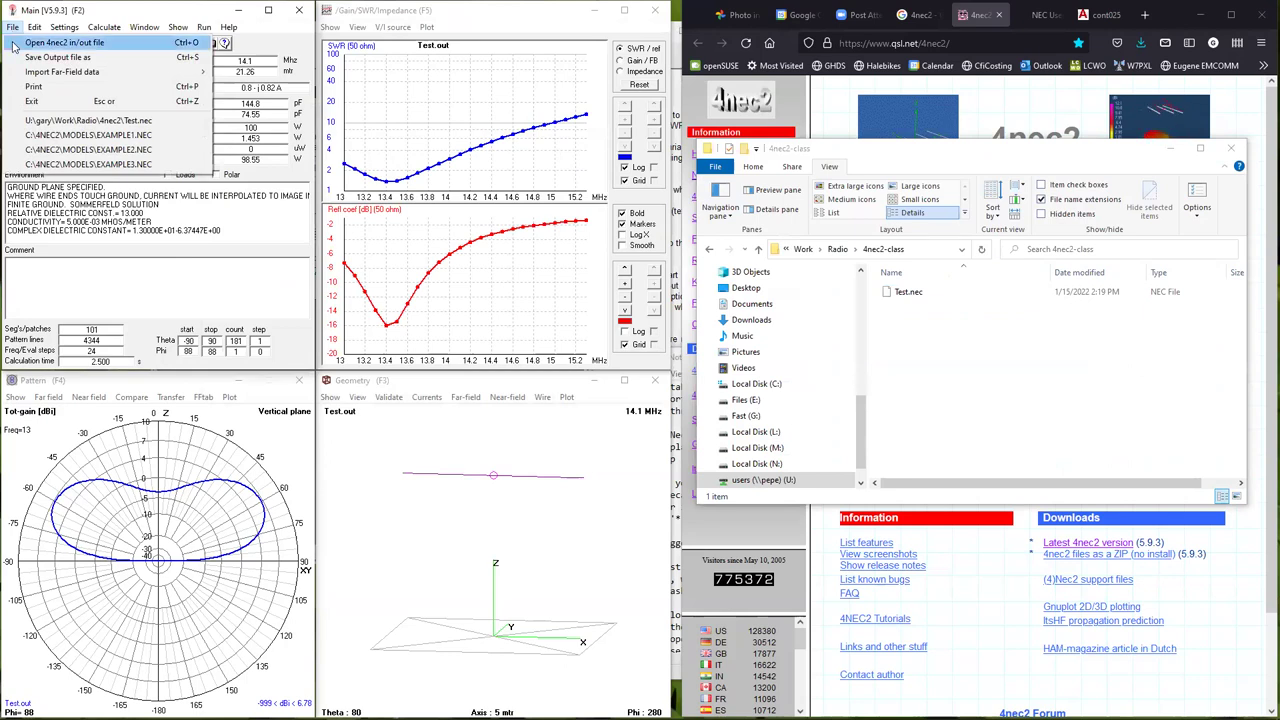
click(13, 45)
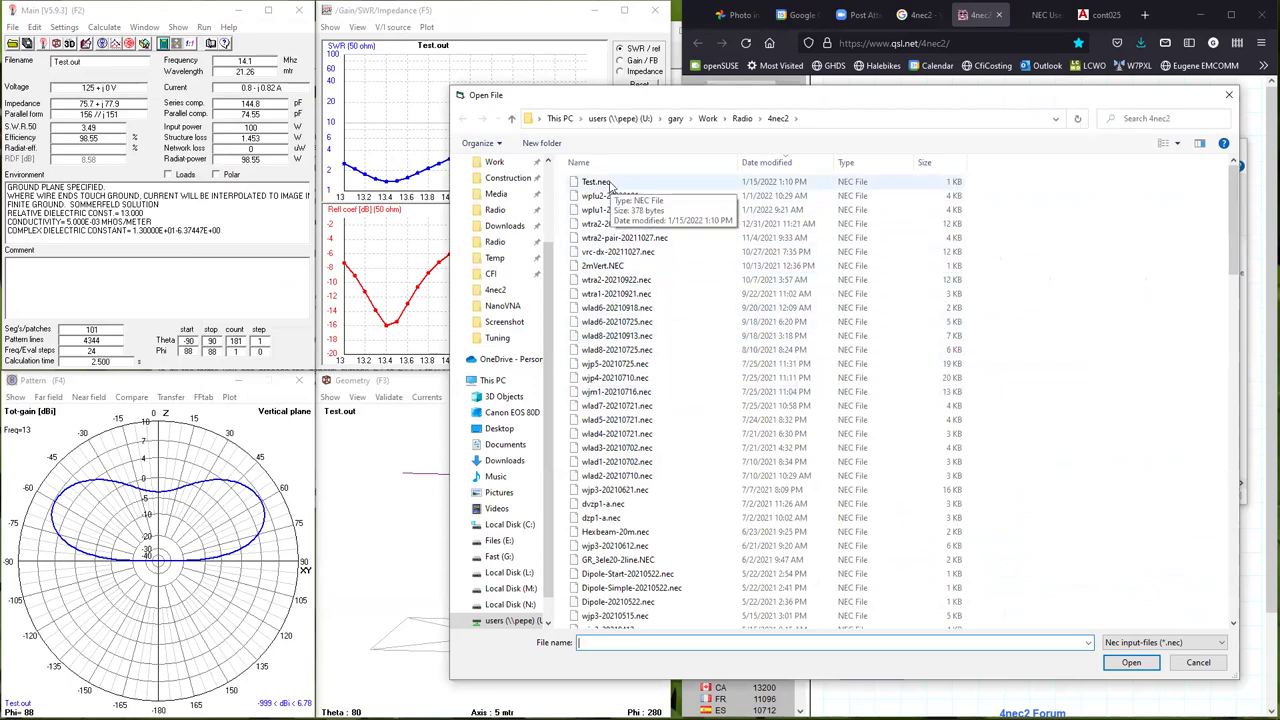
click(742, 118)
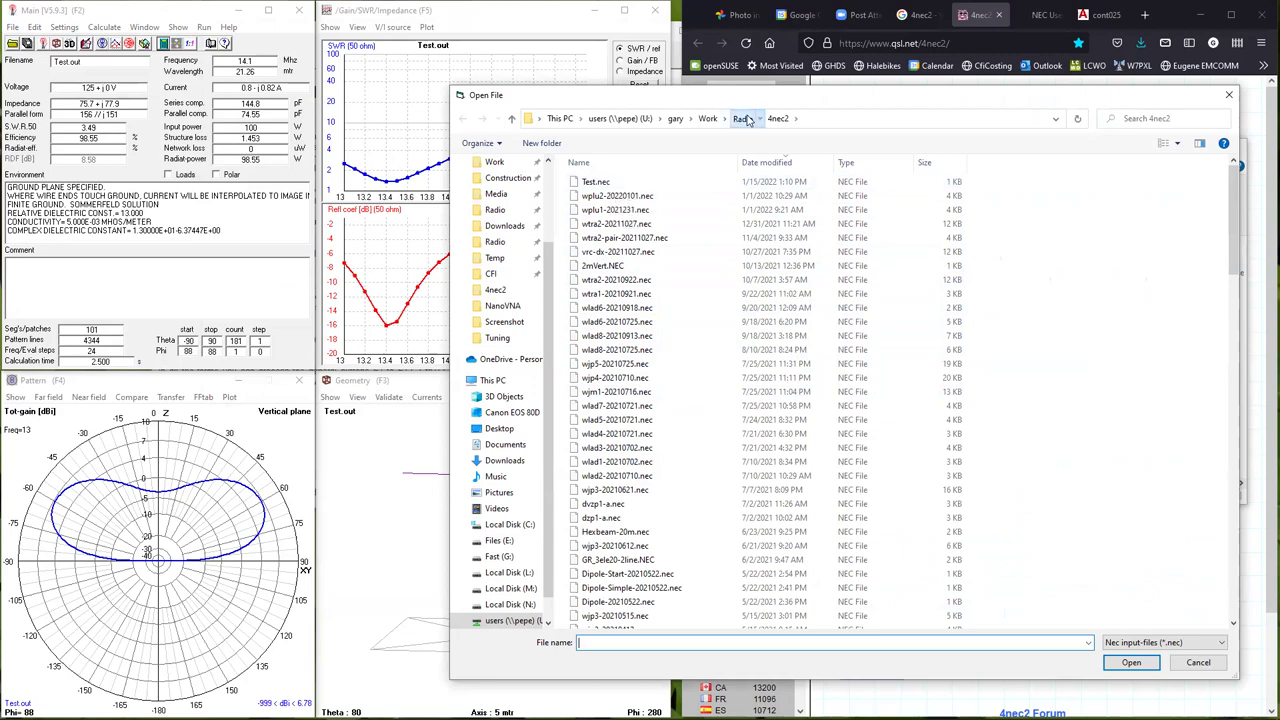
double_click(601, 195)
click(596, 181)
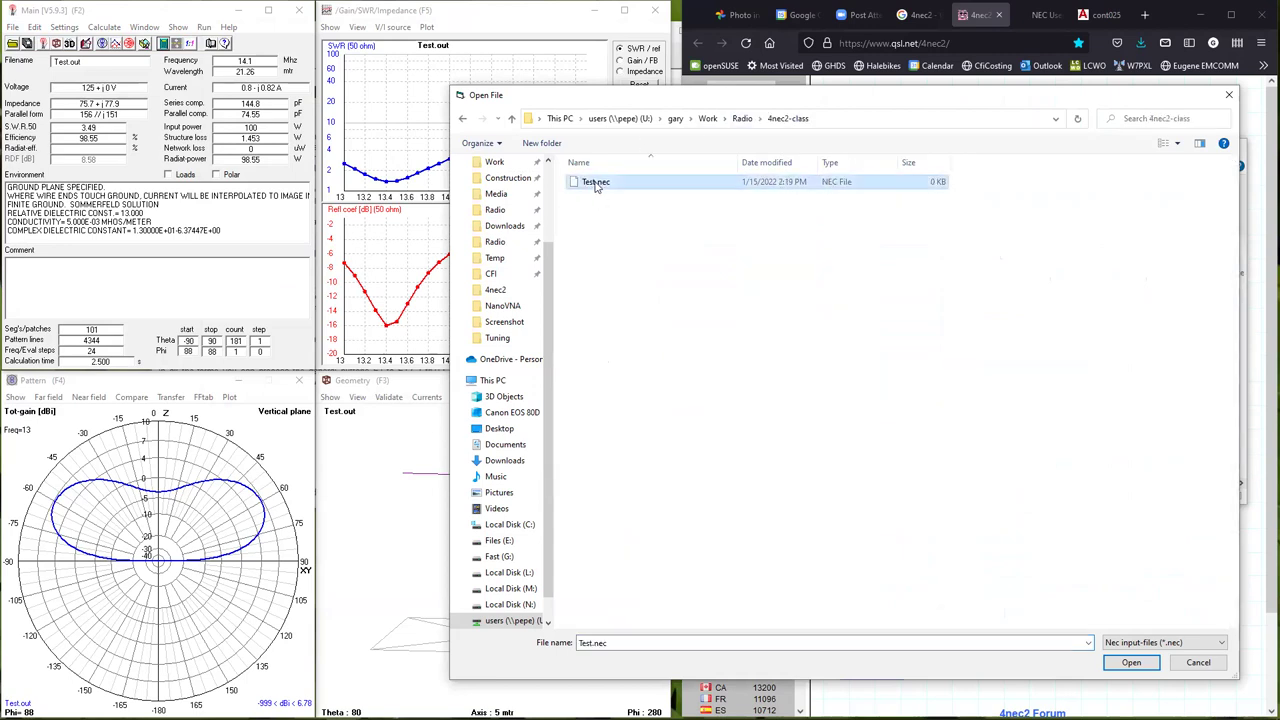
click(1131, 662)
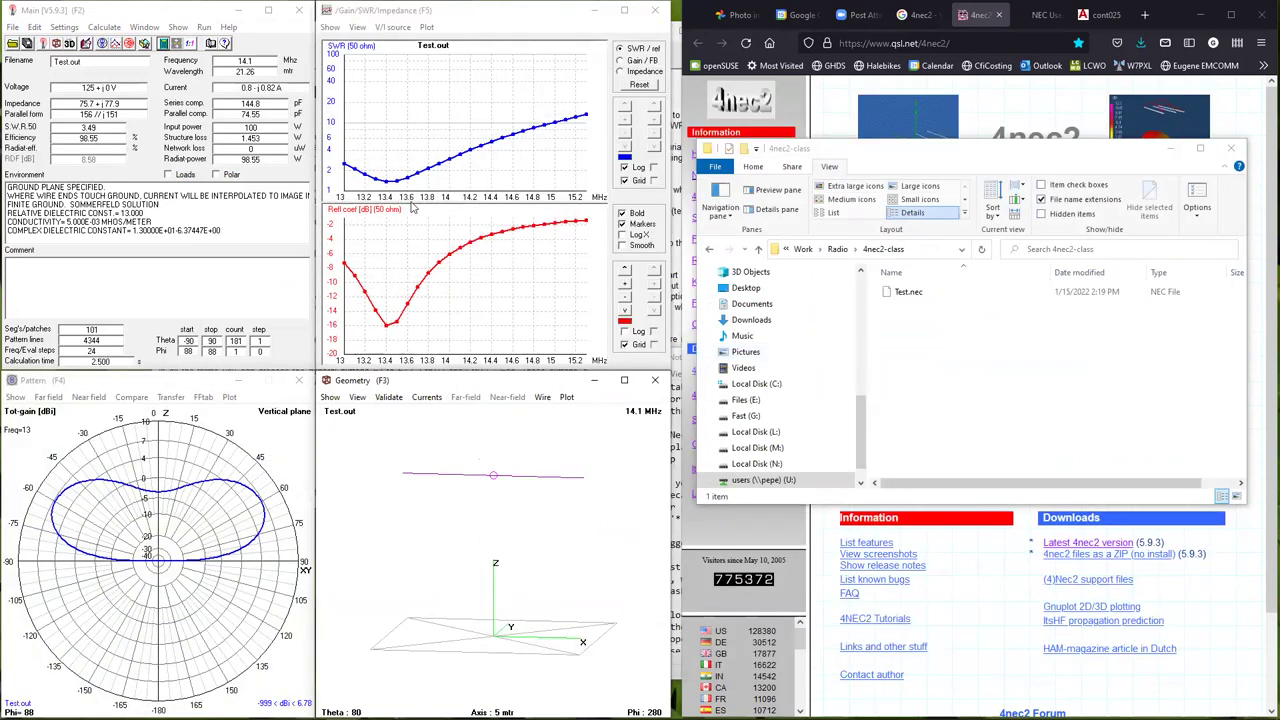
Try once more to load Test.nec from the 4nec2-class folder.
click(14, 44)
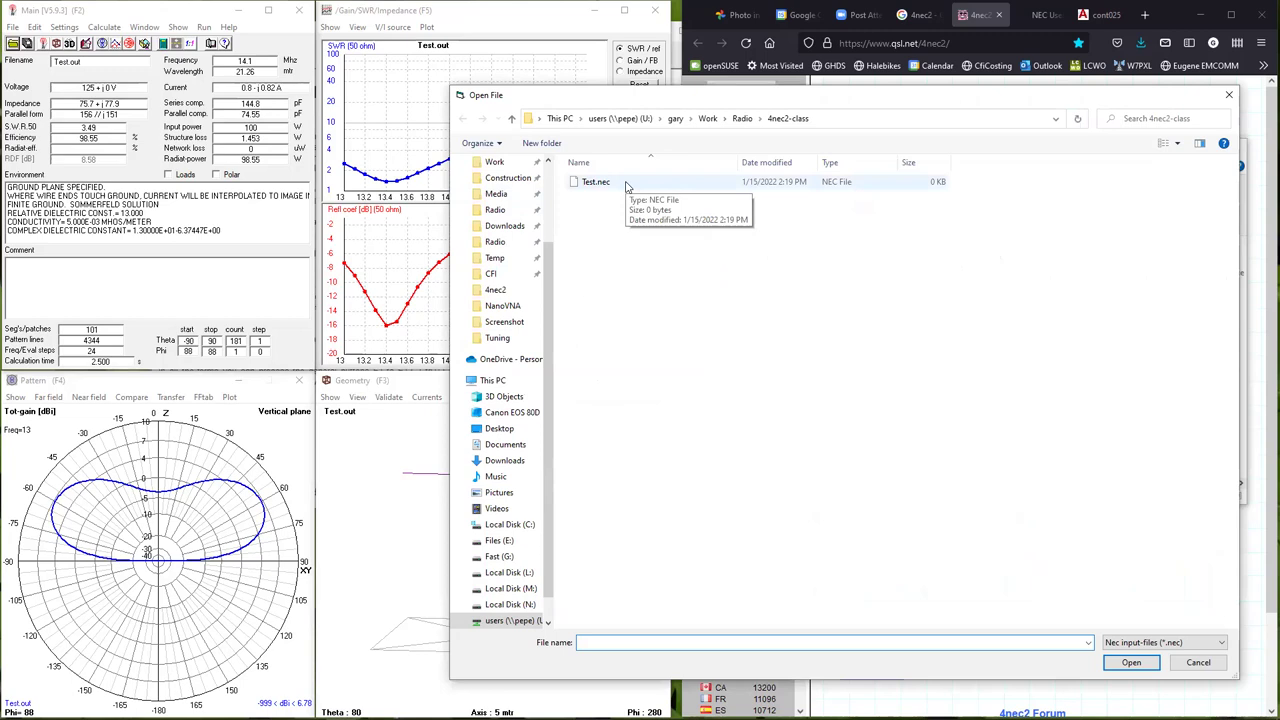
click(626, 185)
click(1122, 666)
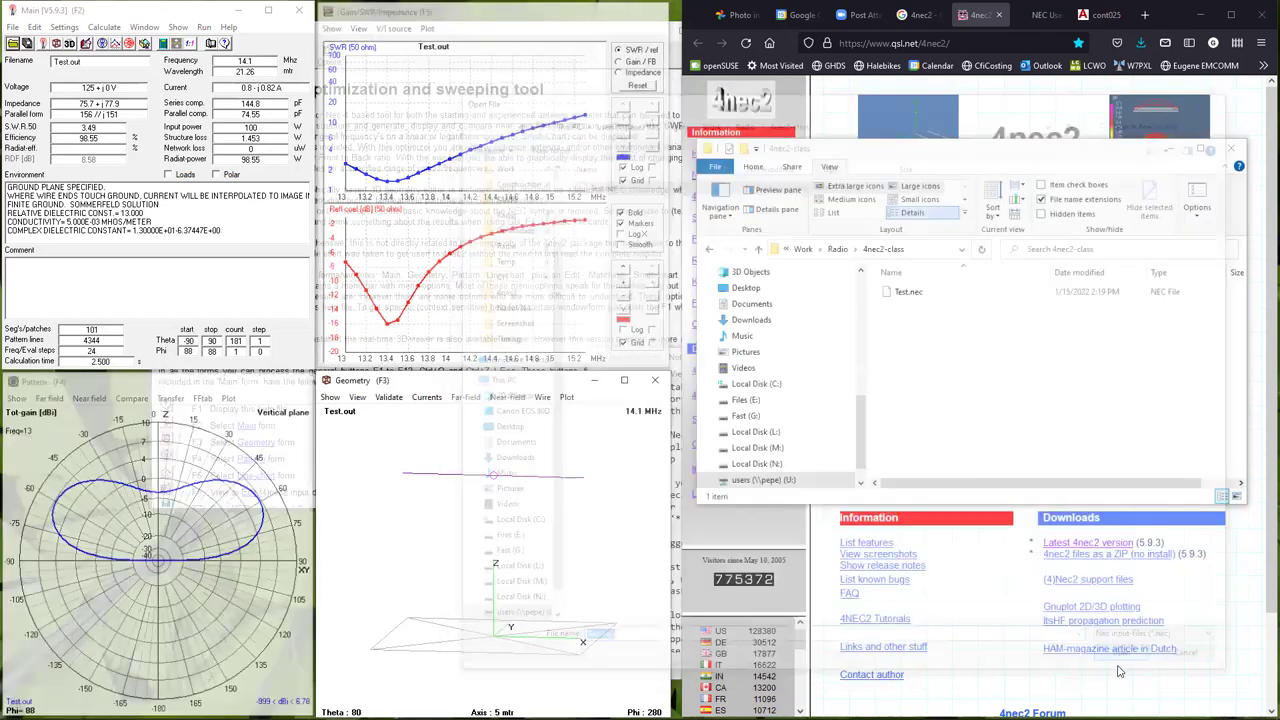
Open the model wplu2-20220101.nec from the Radio\4nec2 folder instead.
click(13, 44)
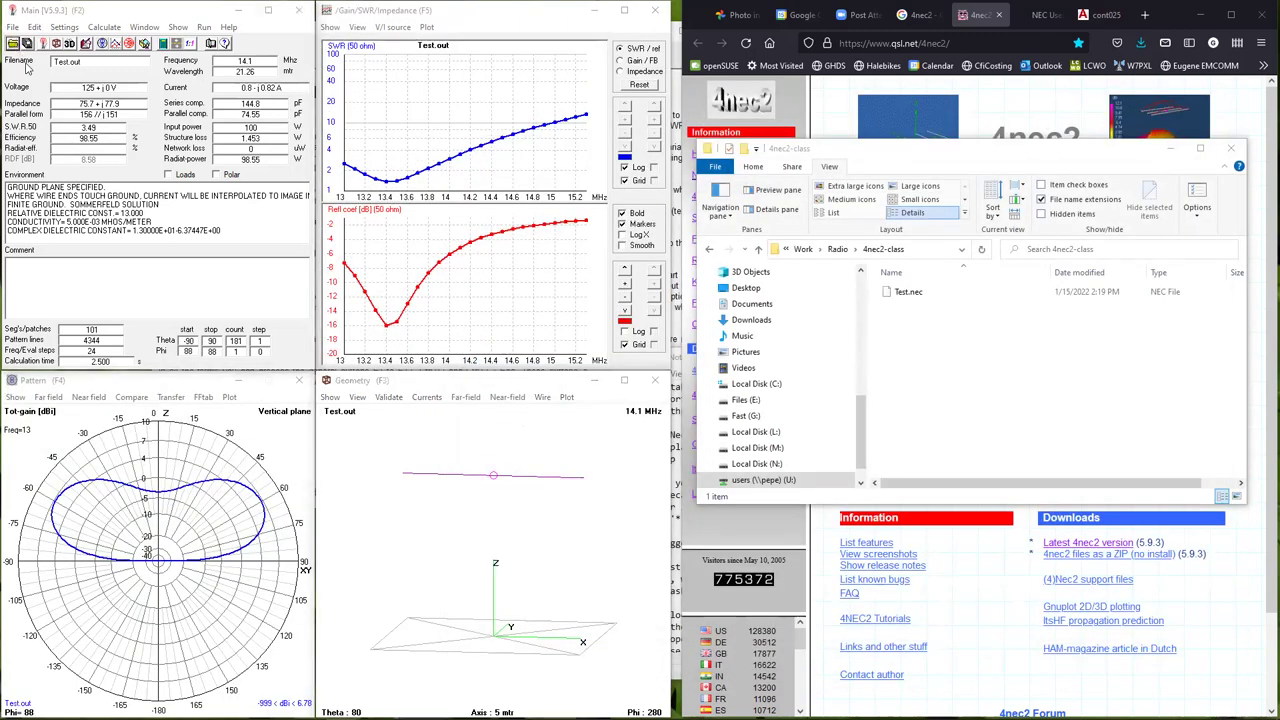
click(741, 119)
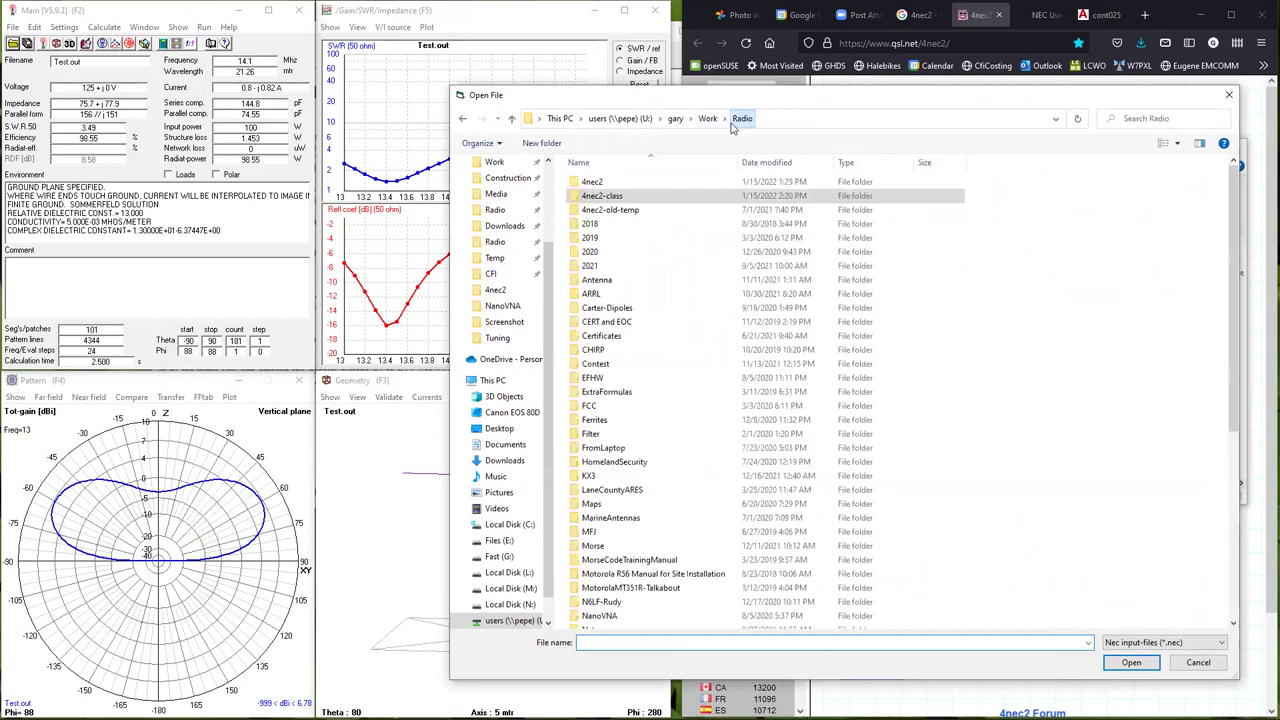
double_click(630, 183)
double_click(630, 194)
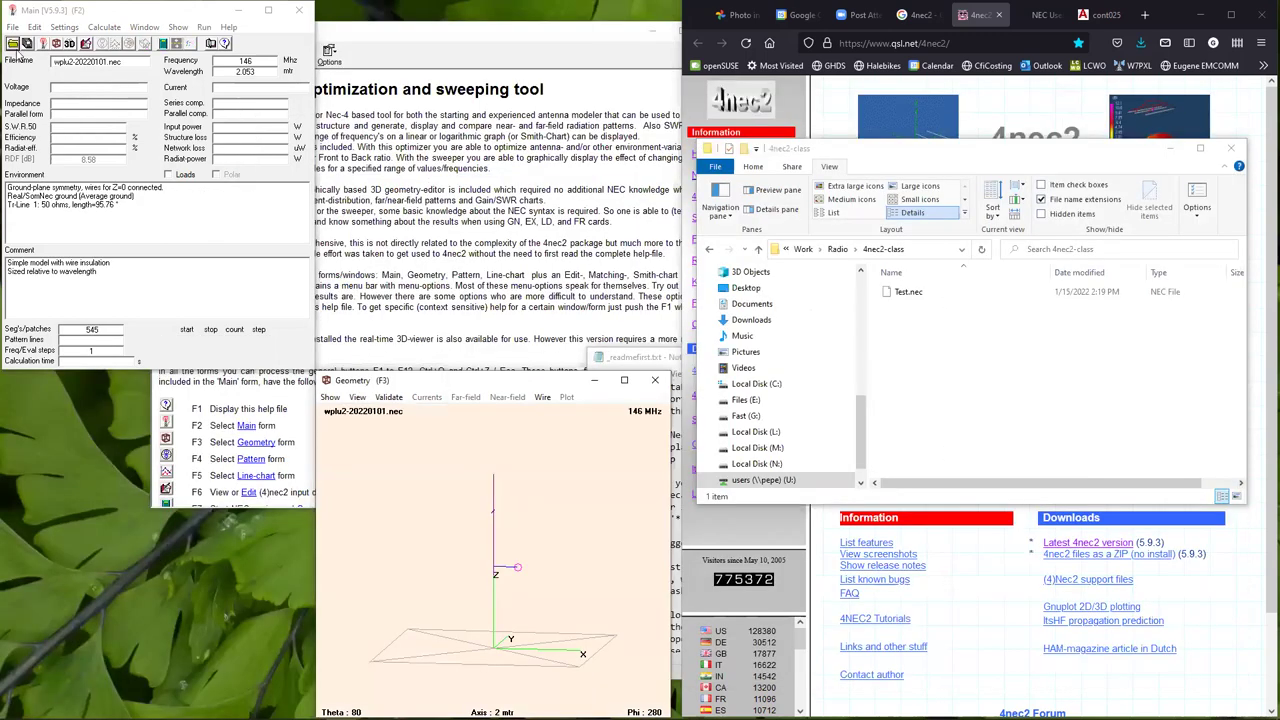
Go back to the Radio\4nec2-class folder and open Test.nec in place of the wplu2-20220101.nec model.
click(14, 44)
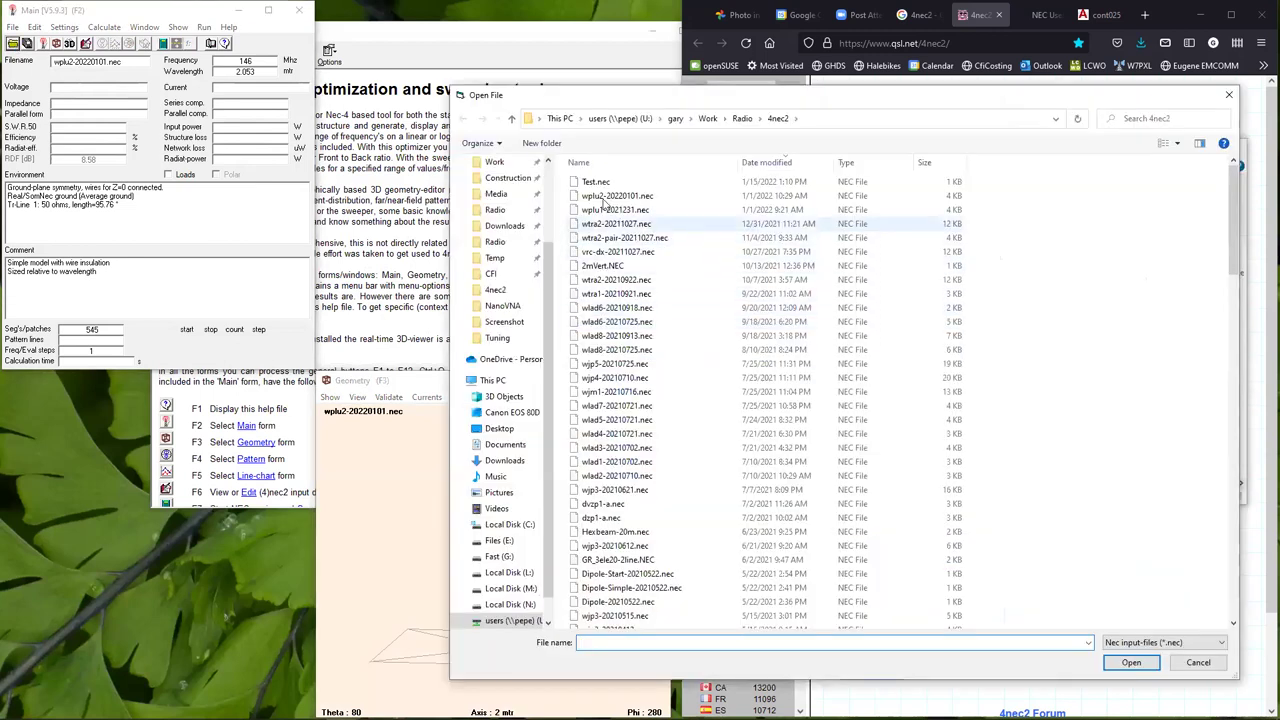
click(741, 119)
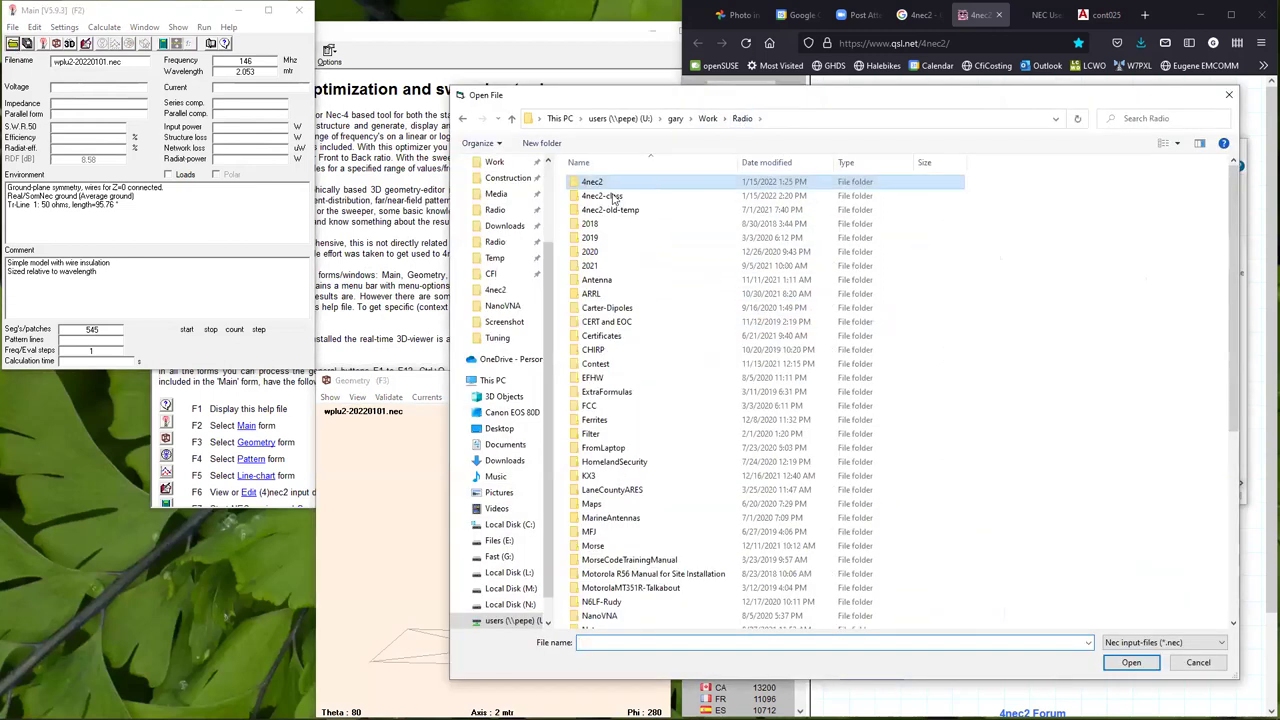
double_click(606, 194)
click(611, 185)
double_click(611, 185)
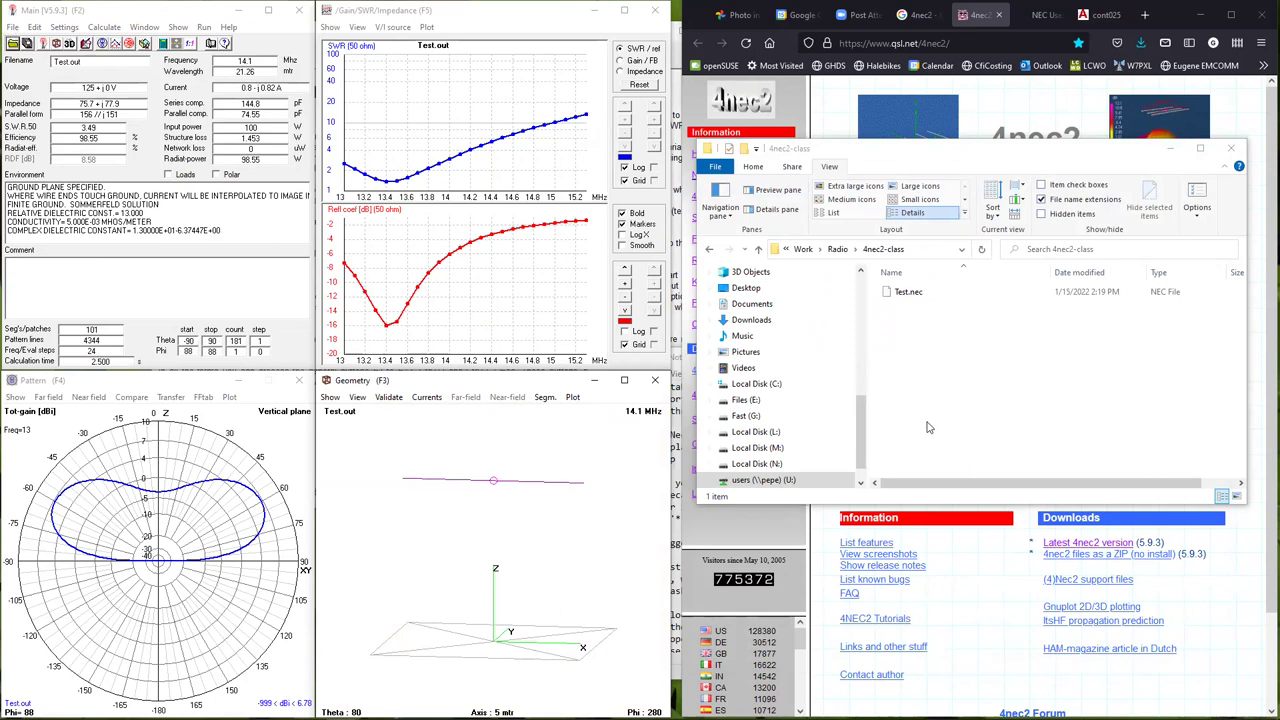
Open the model wplu2-20220101.nec from the Radio\4nec2 folder in place of the loaded Test model.
click(14, 44)
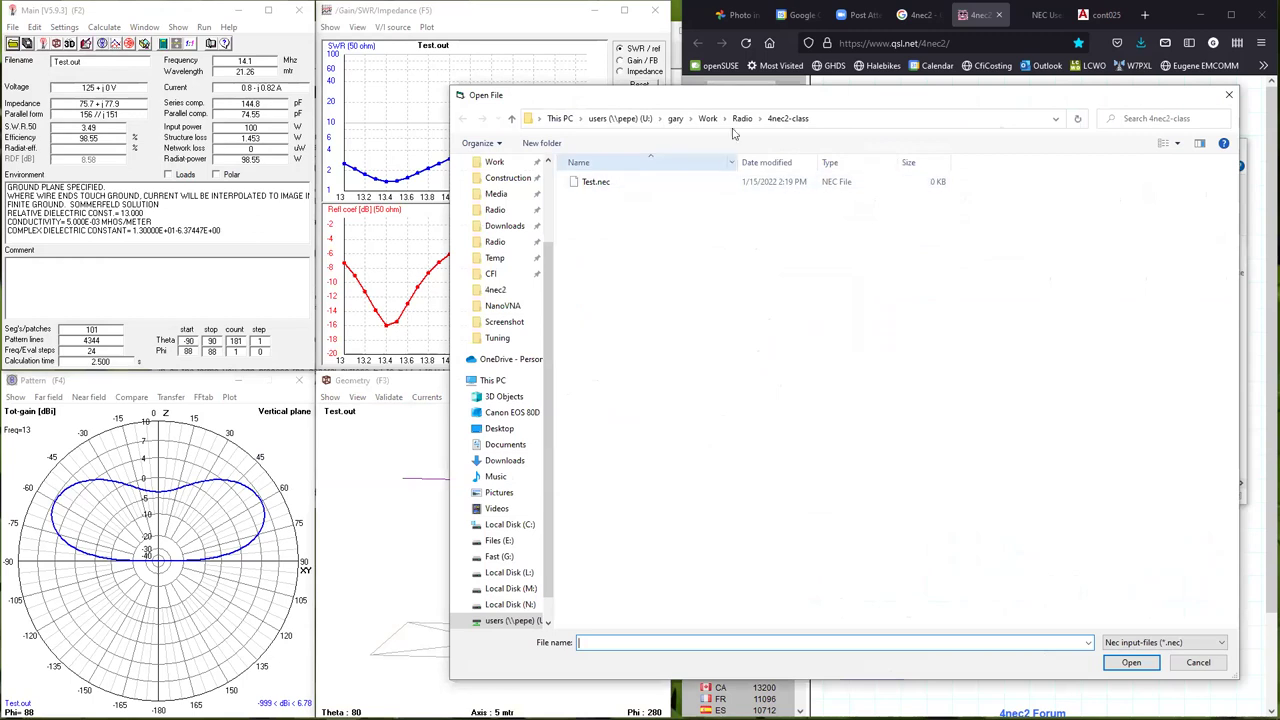
click(742, 118)
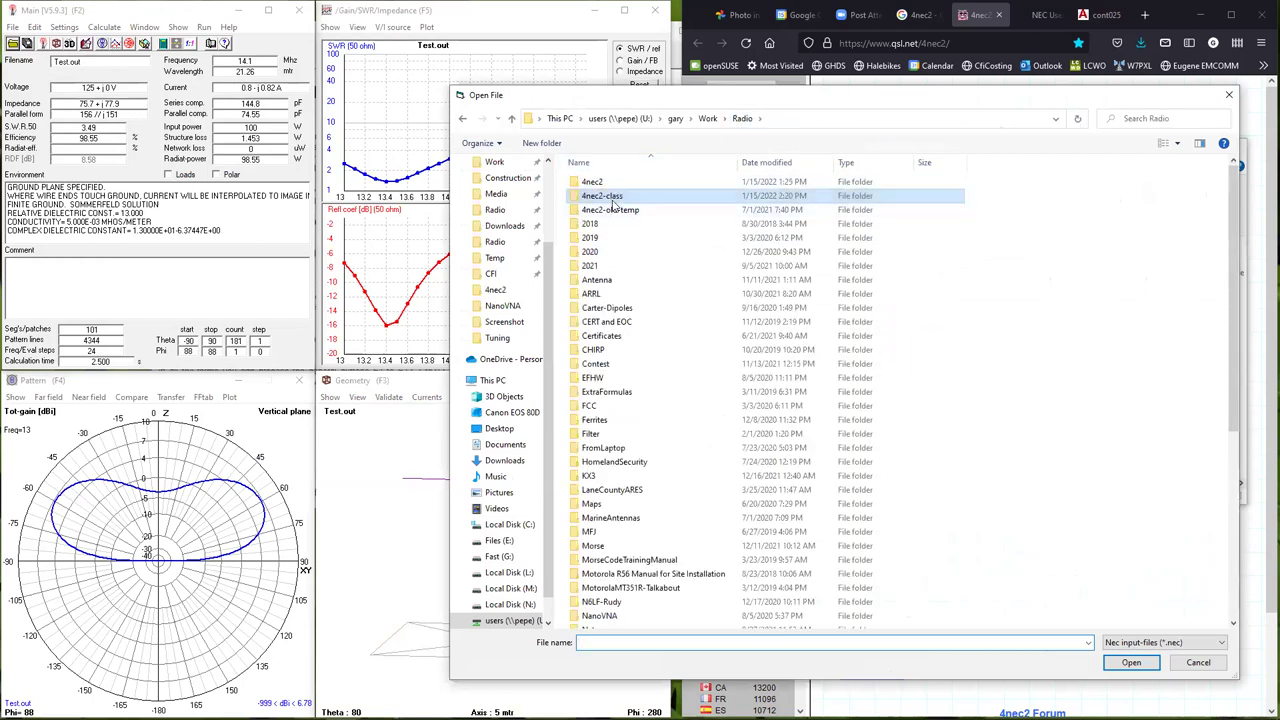
double_click(598, 182)
click(610, 197)
double_click(612, 197)
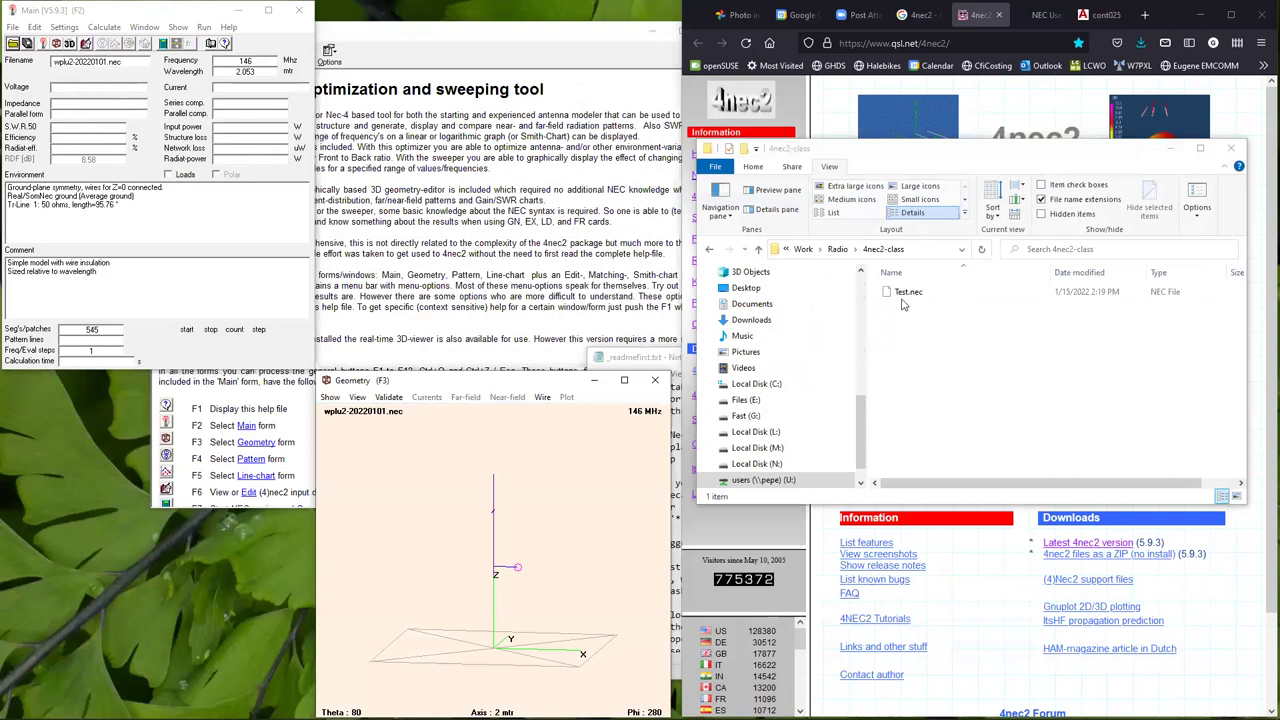
Rename Test.nec in the Radio\4nec2 folder to Test-old.nec and return to the 4nec2-class folder in the file manager.
click(902, 296)
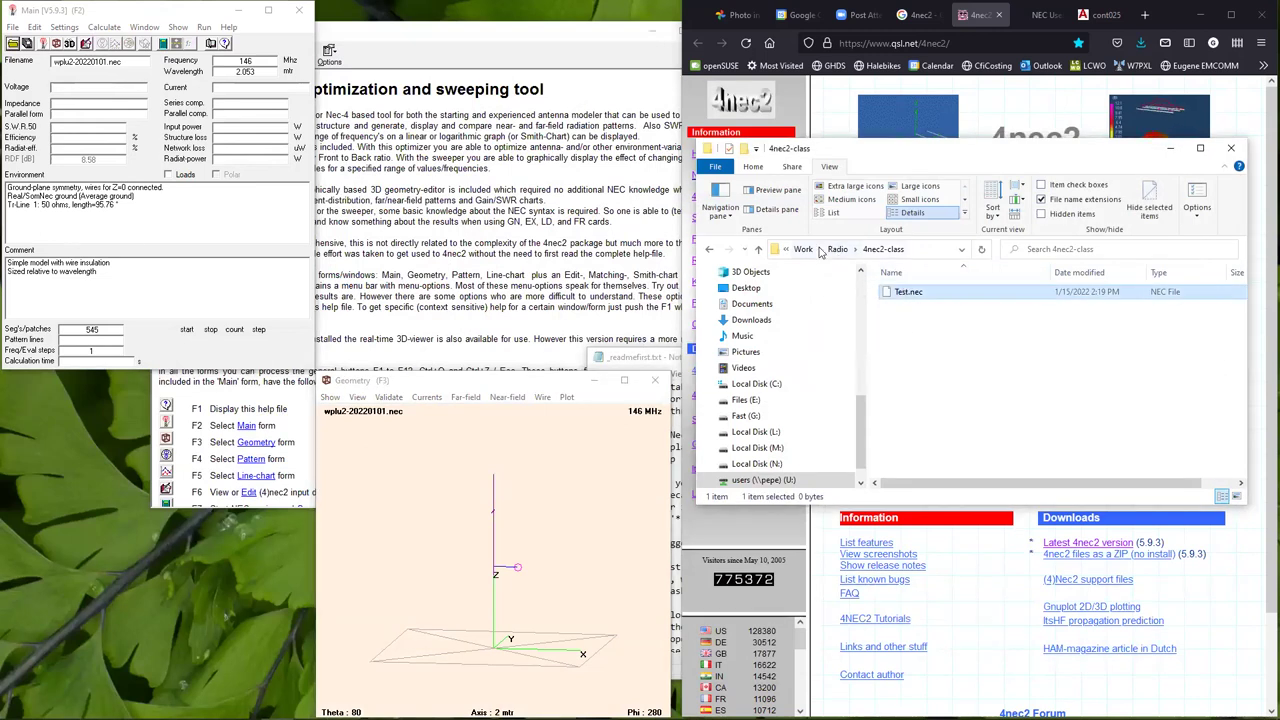
click(837, 249)
double_click(922, 293)
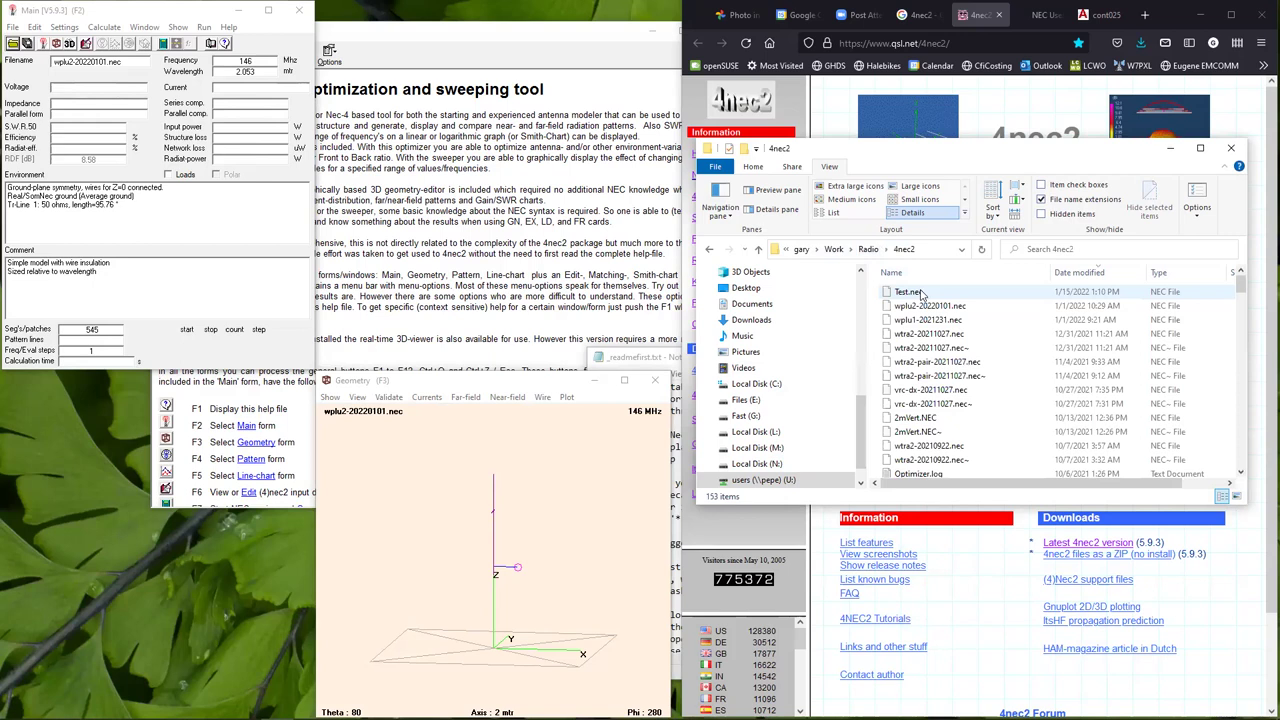
click(912, 294)
click(912, 294)
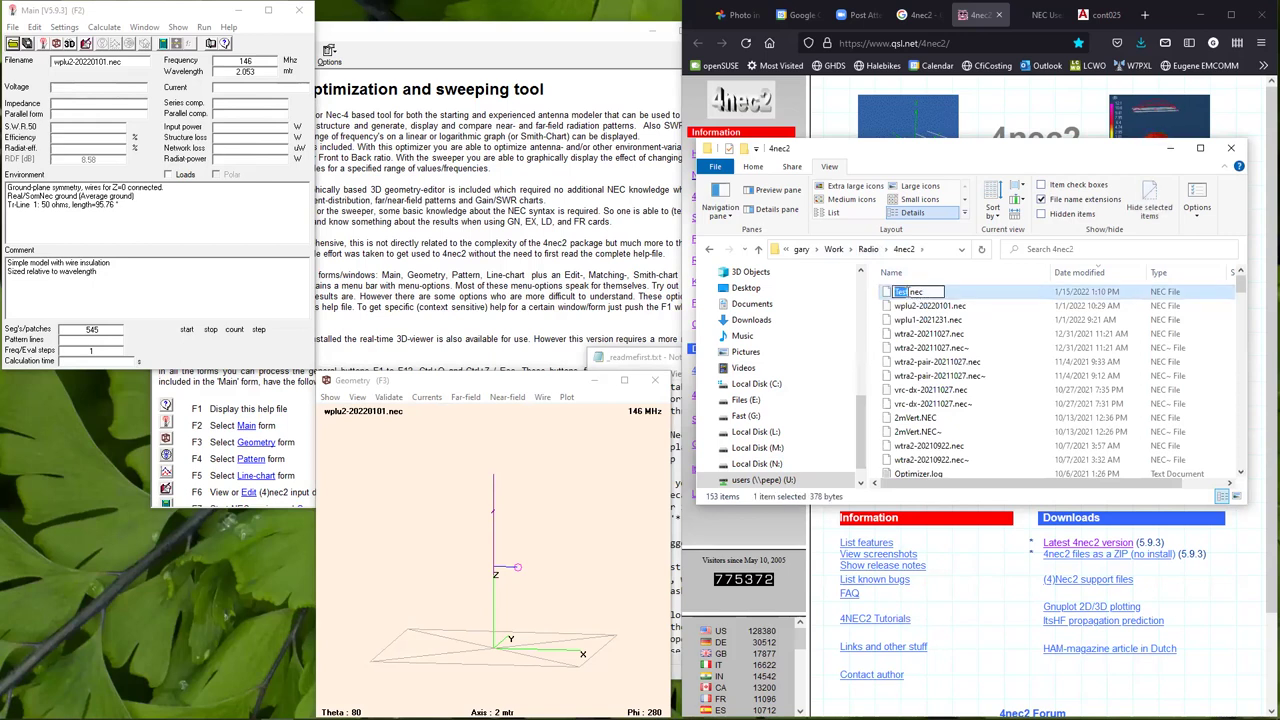
text(-old)
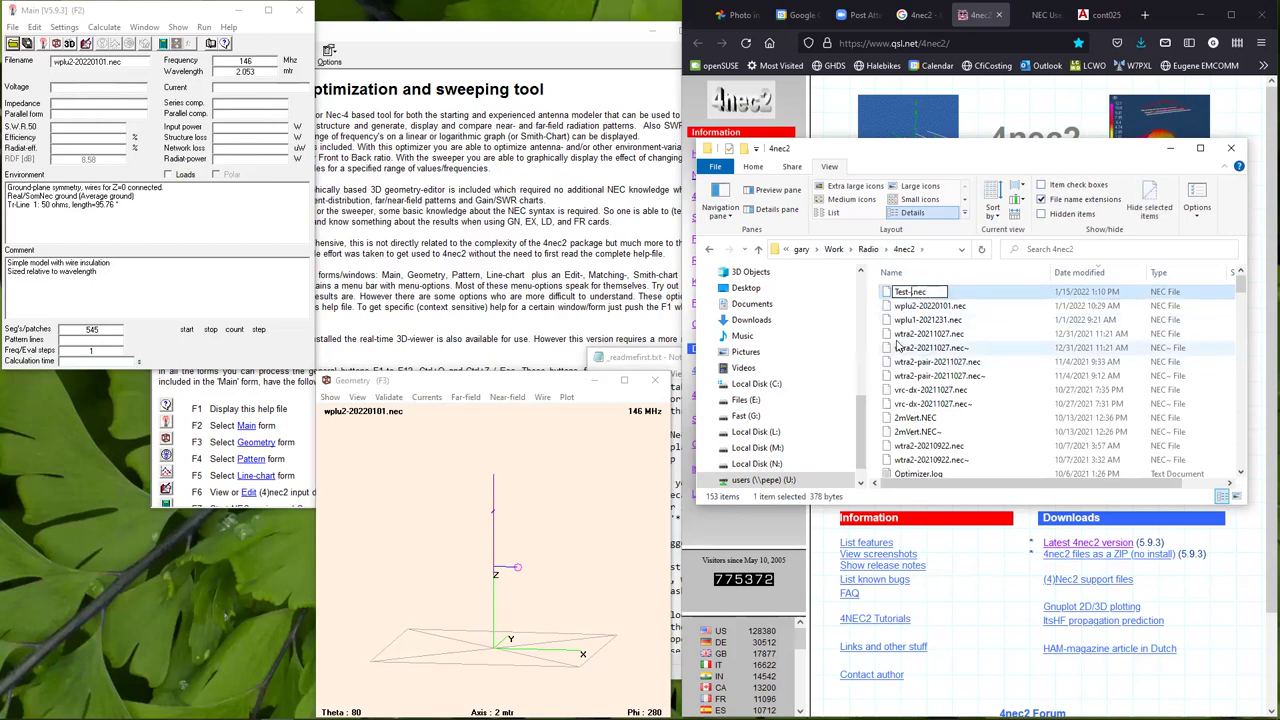
key(Return)
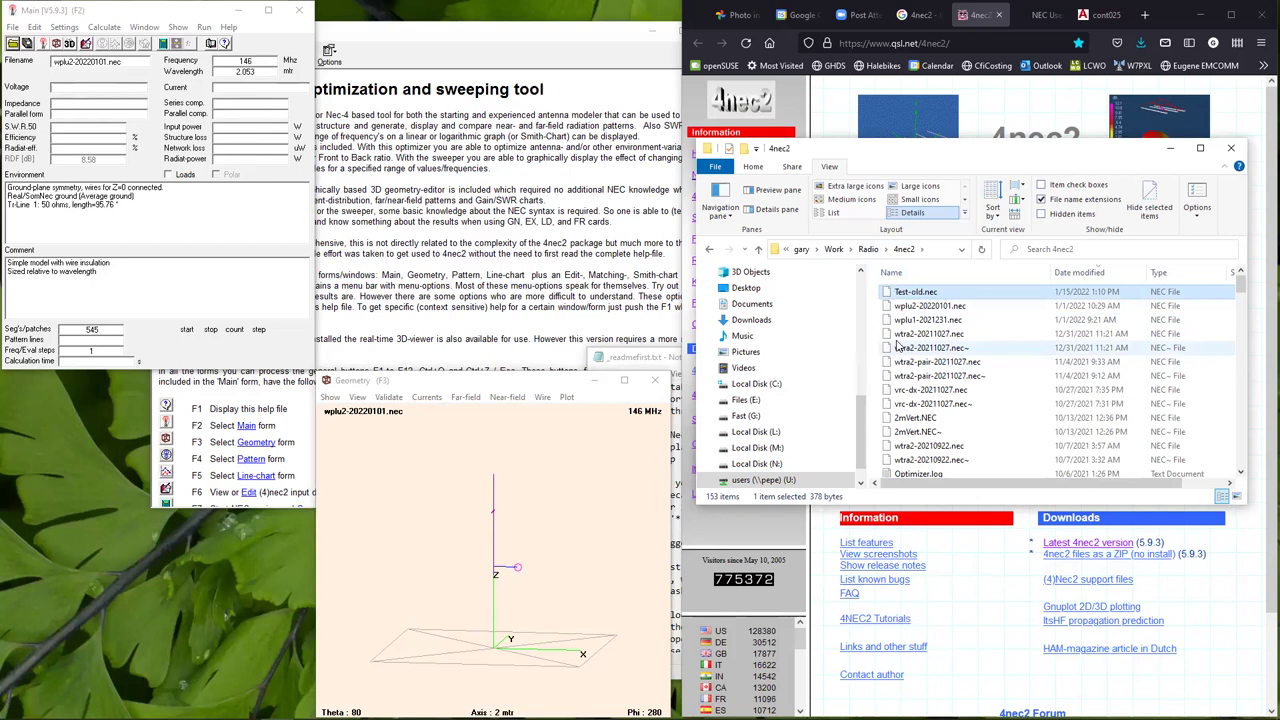
click(880, 250)
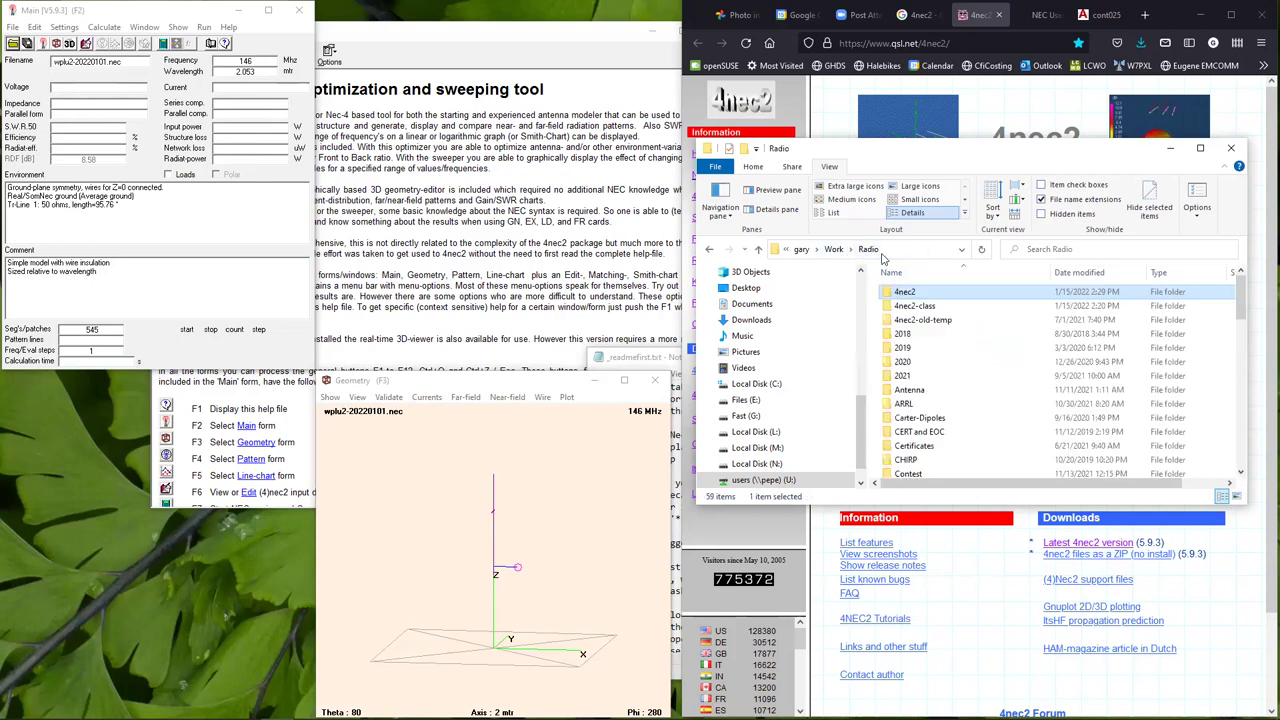
double_click(880, 305)
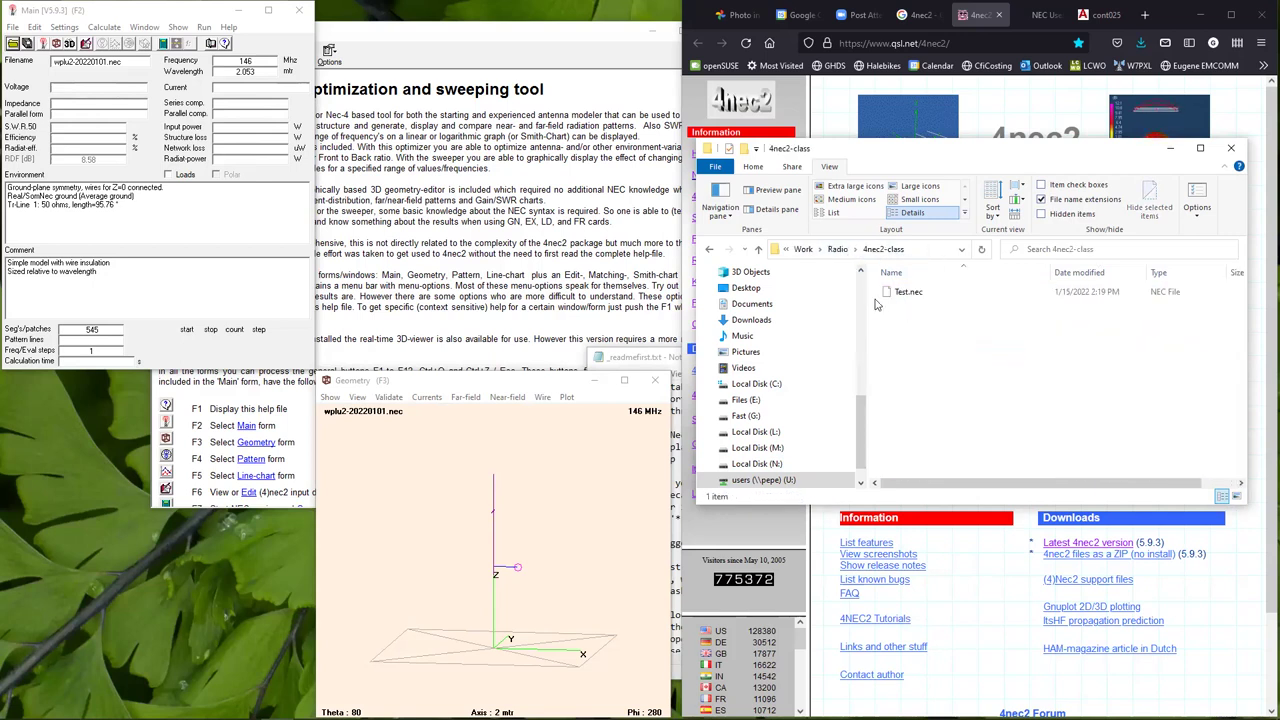
Load Test.nec from the Radio\4nec2-class folder in 4nec2.
click(11, 45)
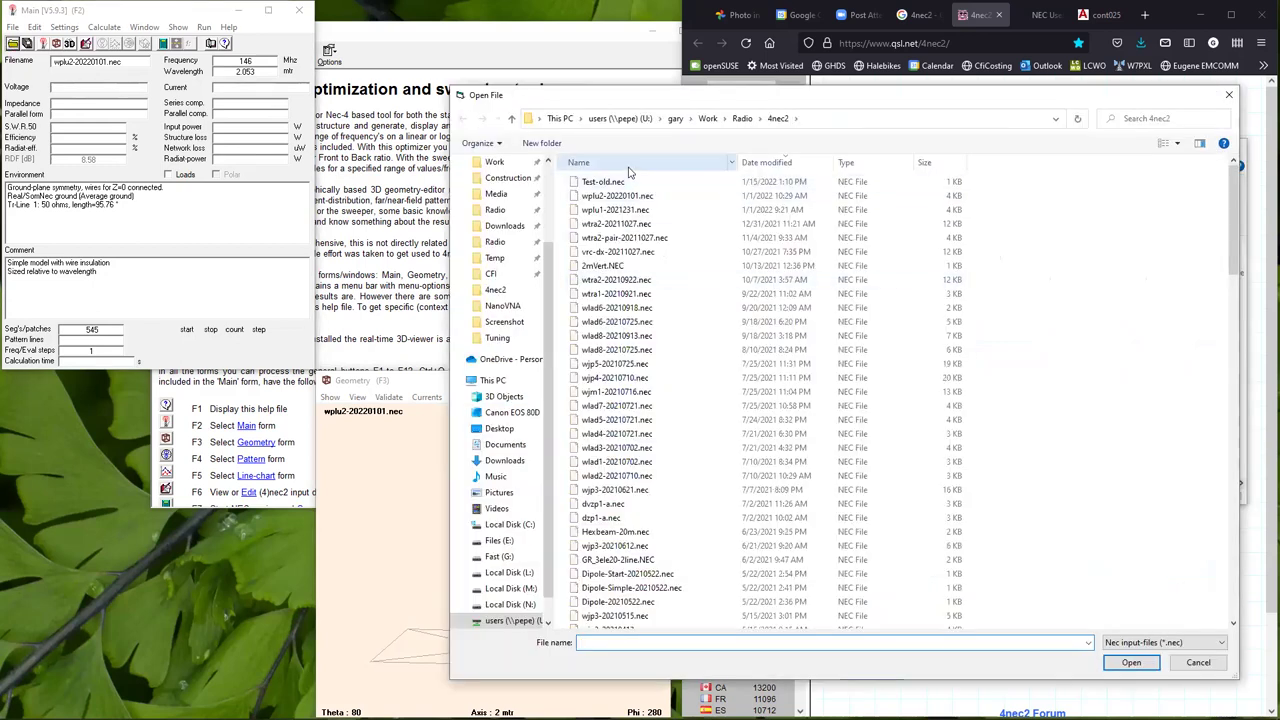
click(745, 119)
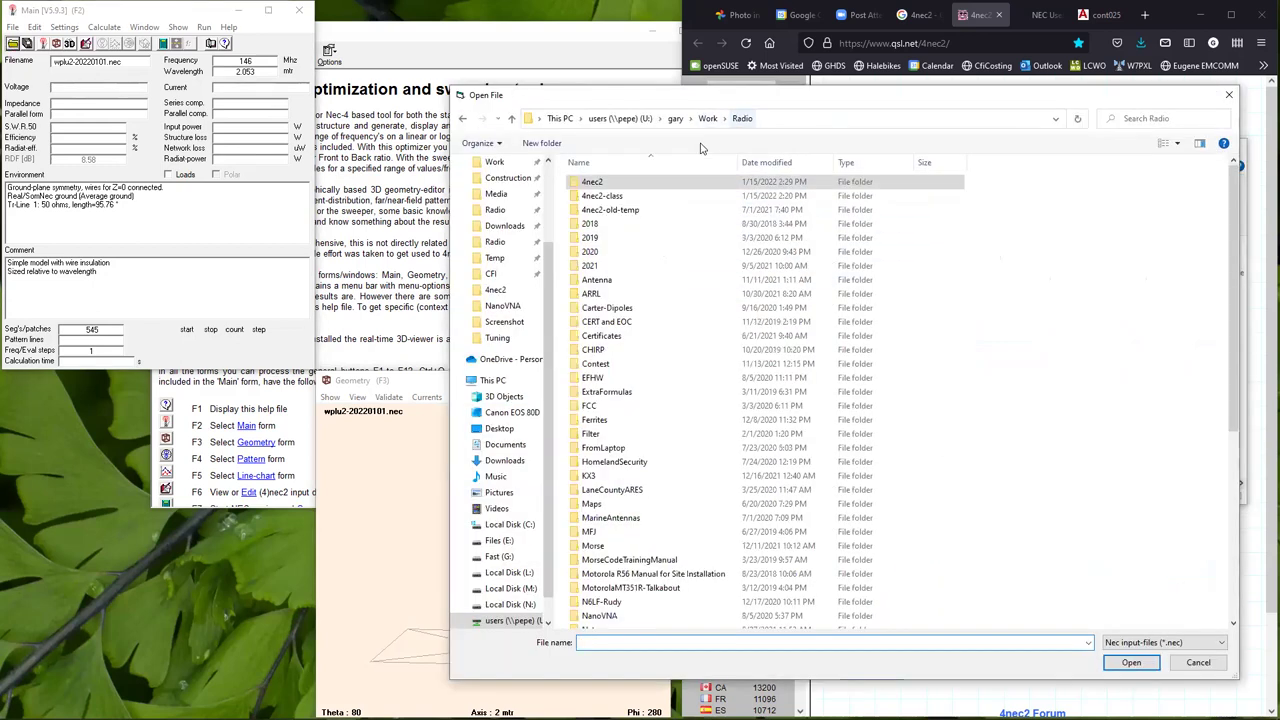
double_click(617, 196)
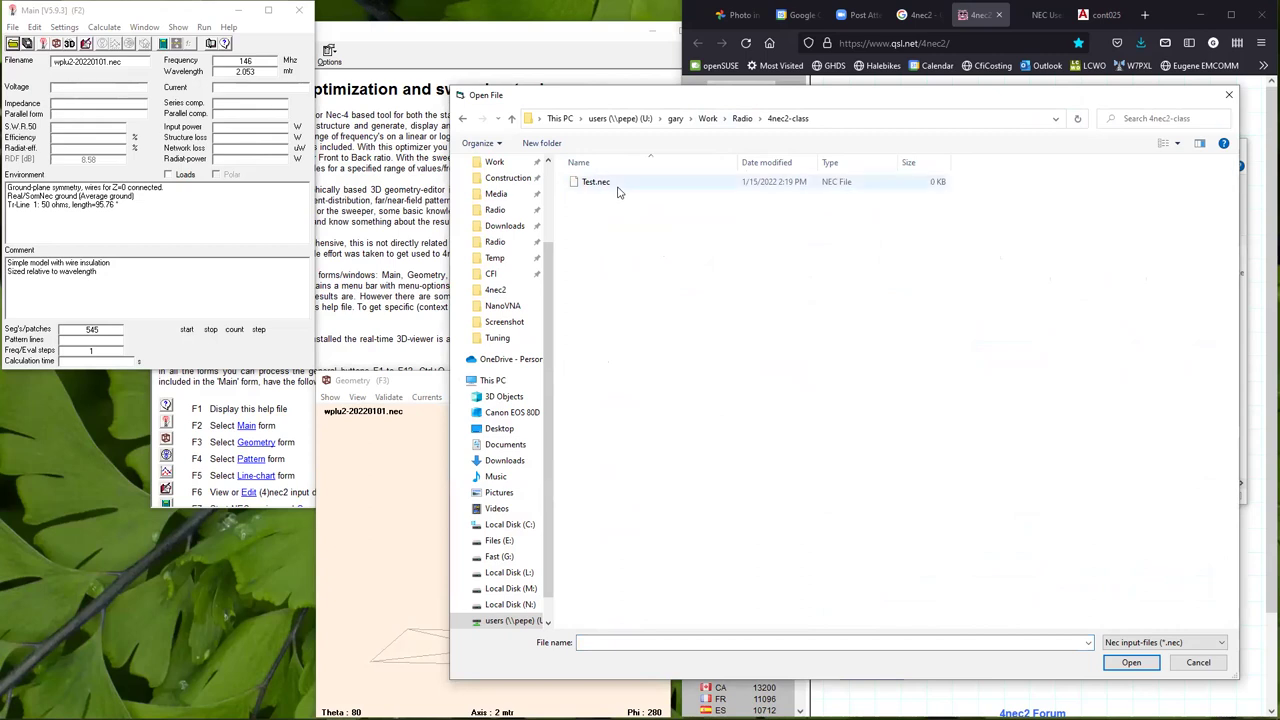
click(618, 190)
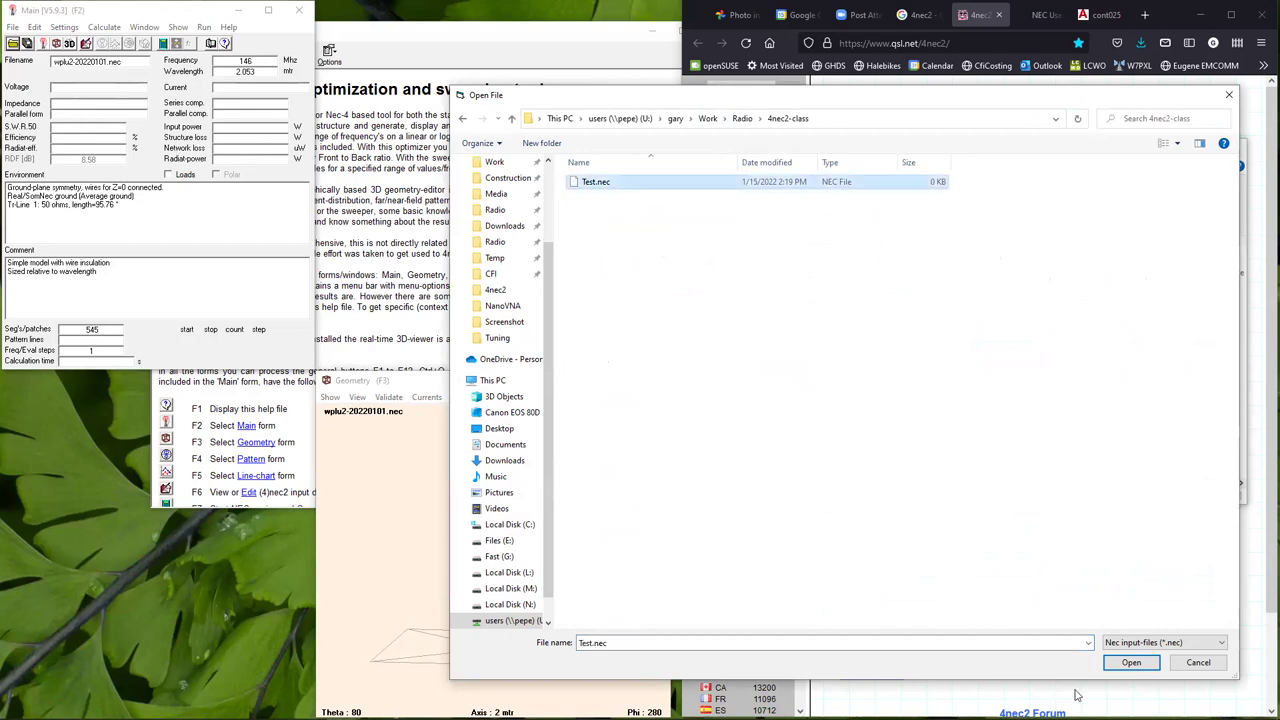
click(1130, 663)
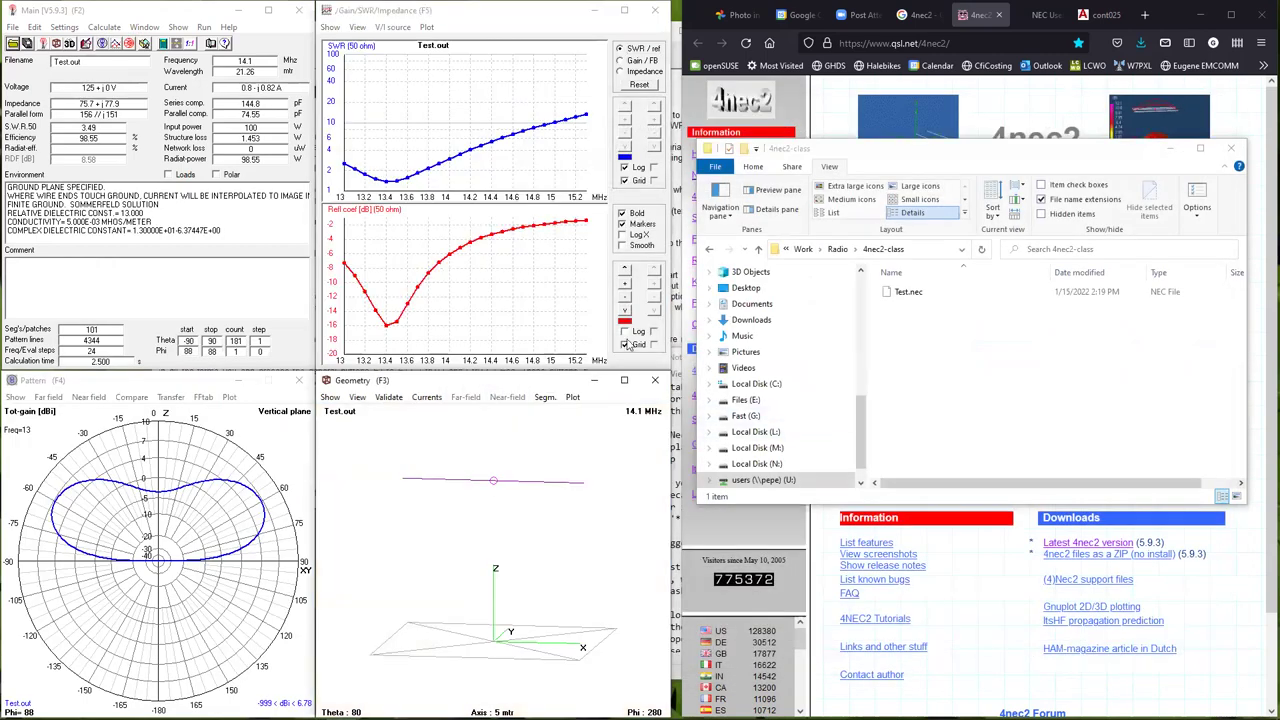
Reload the 4nec2-class Test.nec from the recently used files and open it in the NEC editor.
click(13, 27)
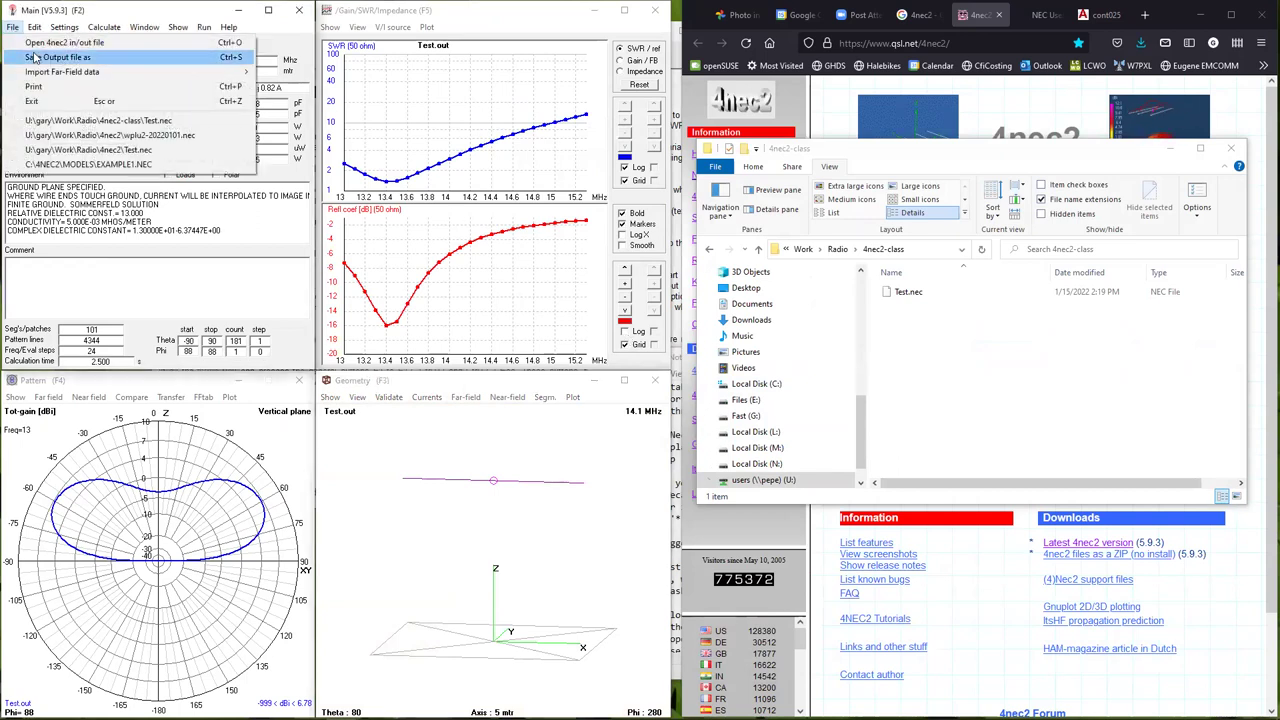
click(66, 122)
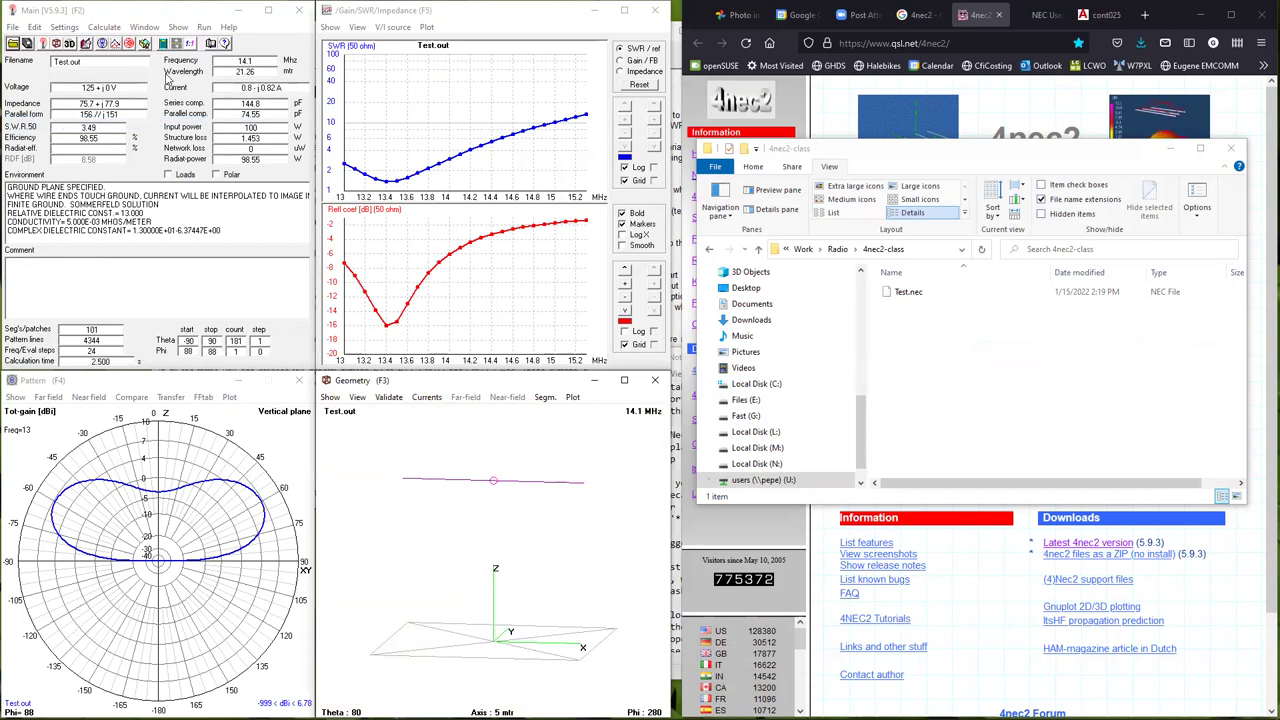
click(86, 45)
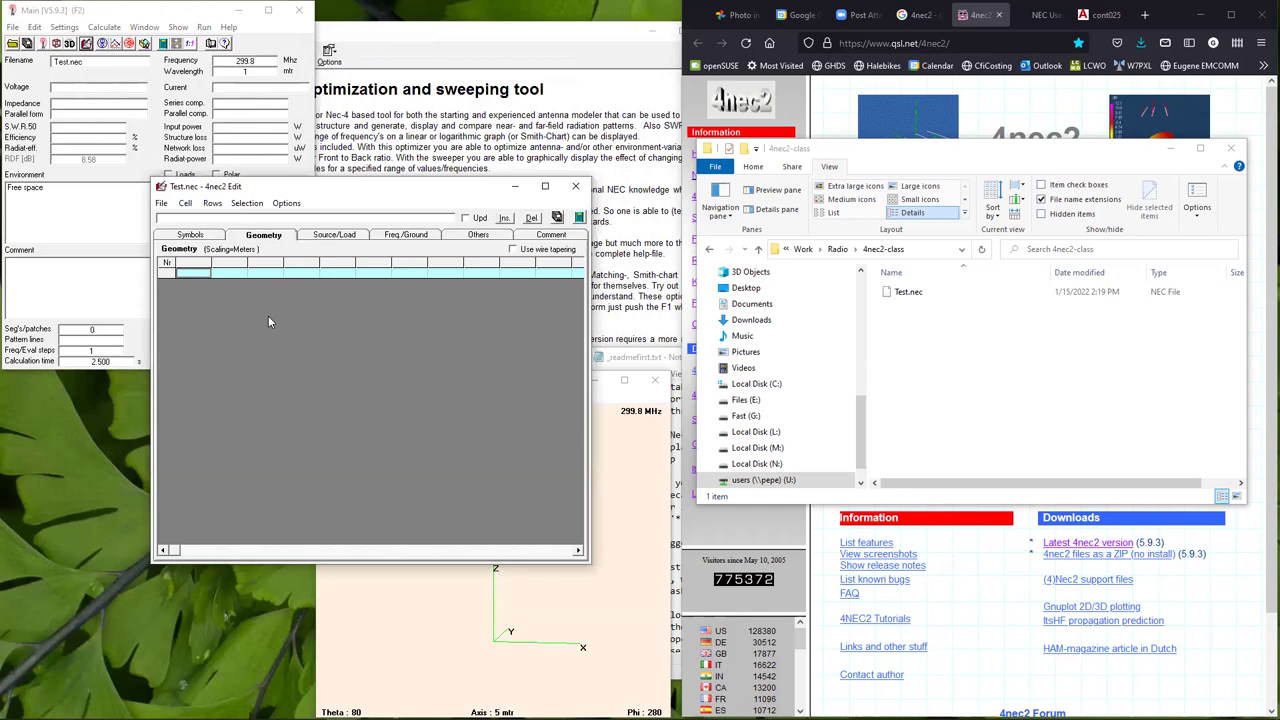
Check that NEC editor (new) is the chosen editor, and bring the Test.nec editor window forward on its Geometry page.
click(64, 27)
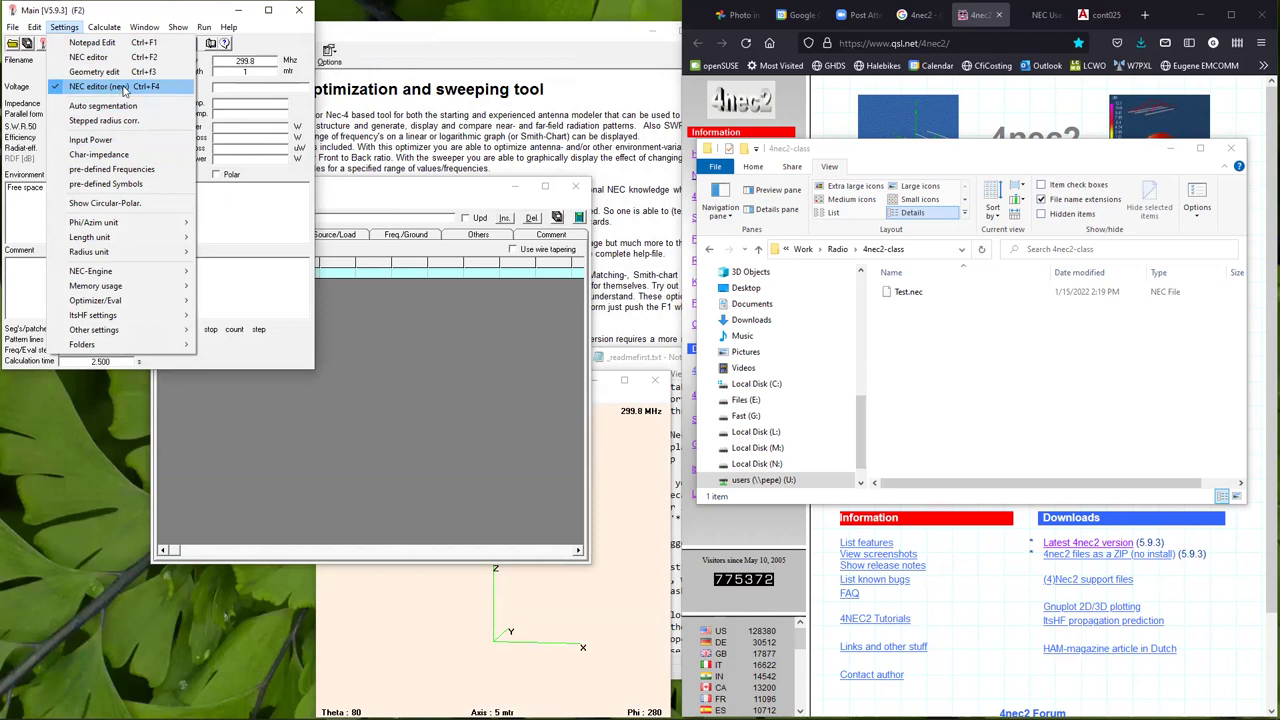
click(64, 27)
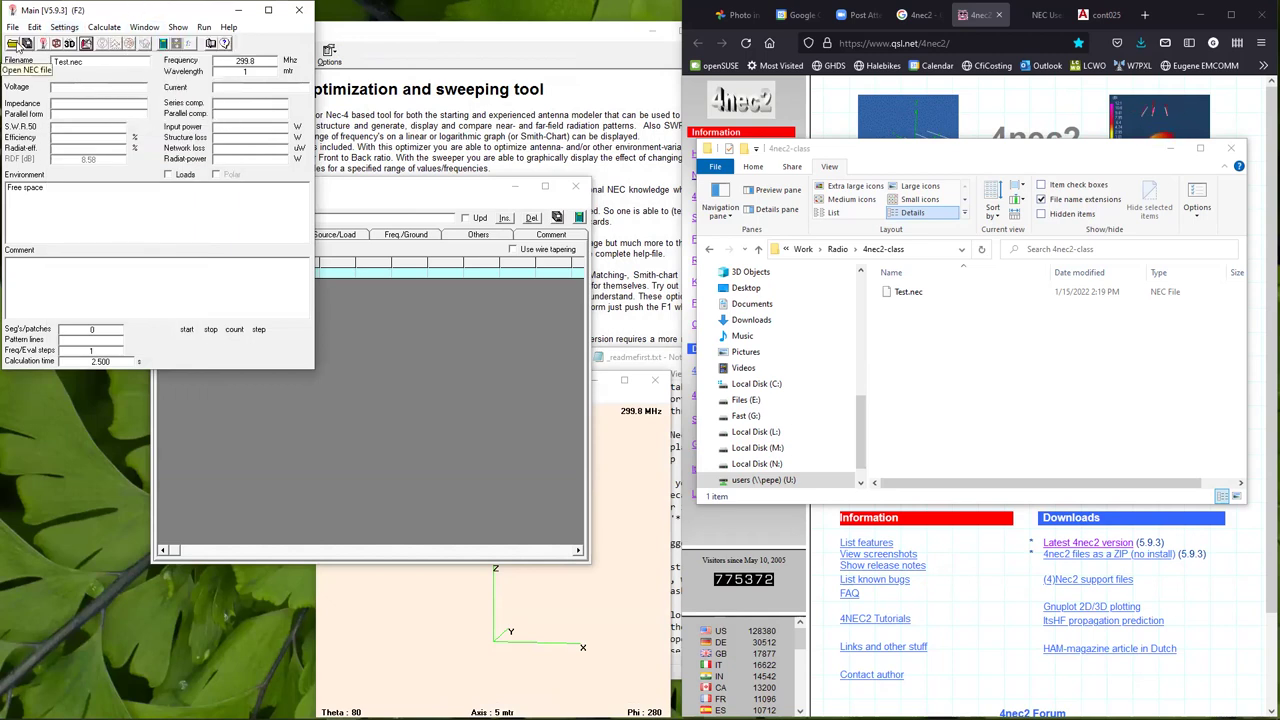
click(86, 45)
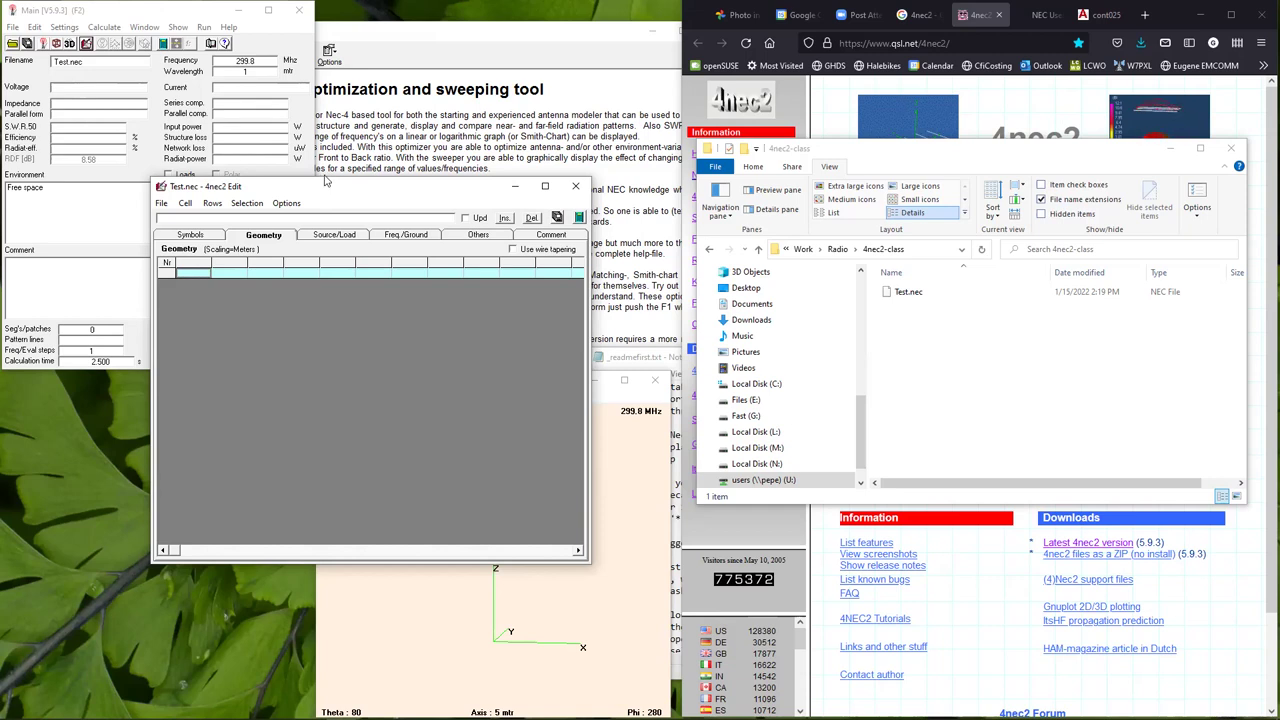
drag(324, 186, 324, 177)
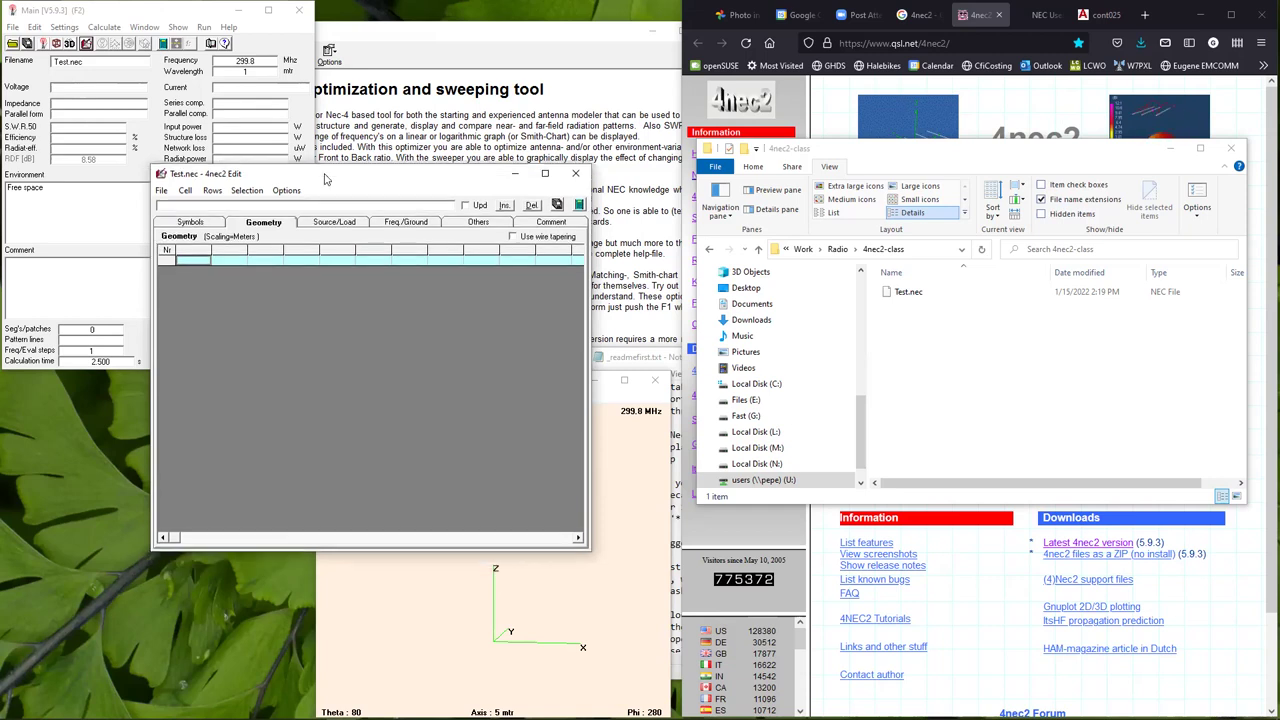
click(64, 27)
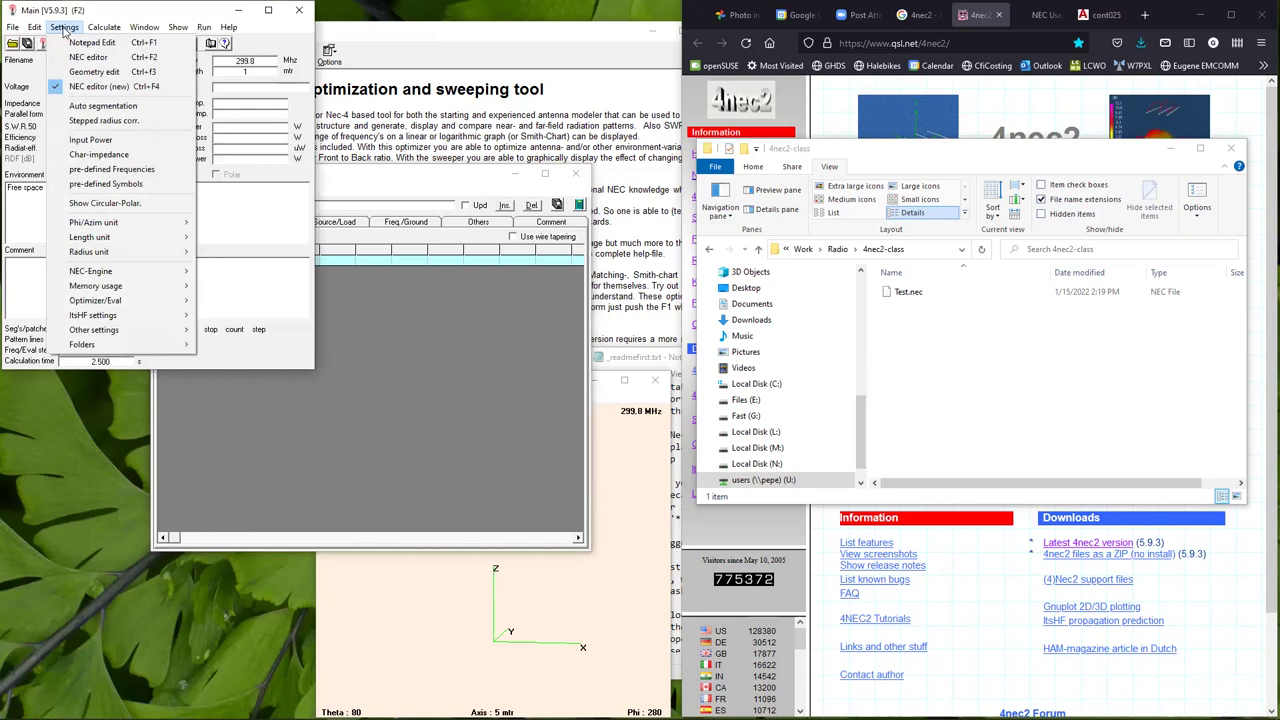
click(64, 27)
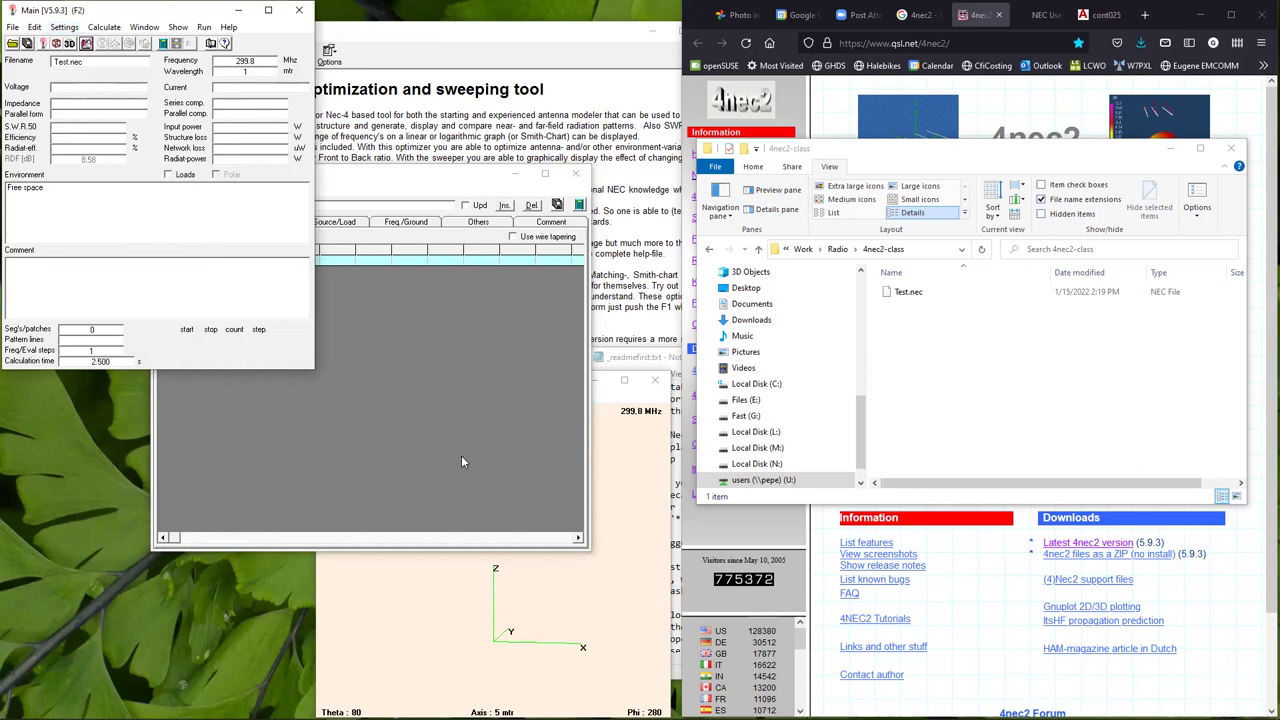
drag(445, 183, 459, 219)
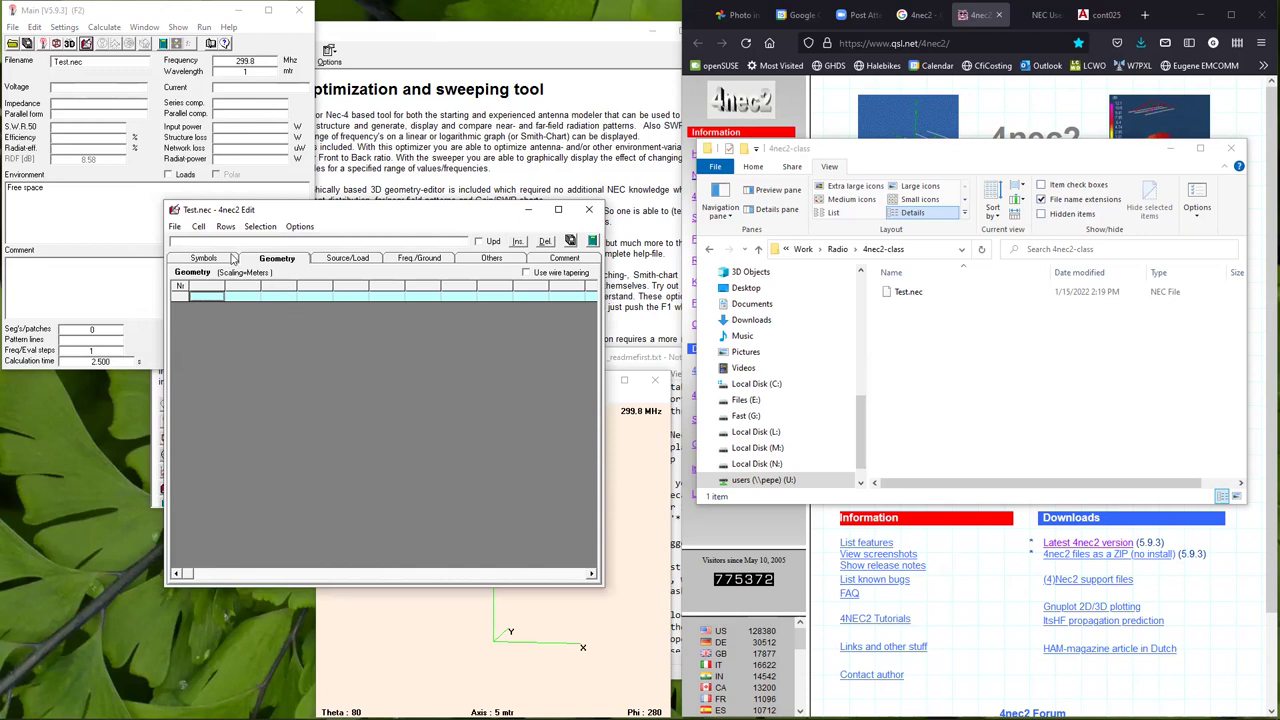
click(274, 262)
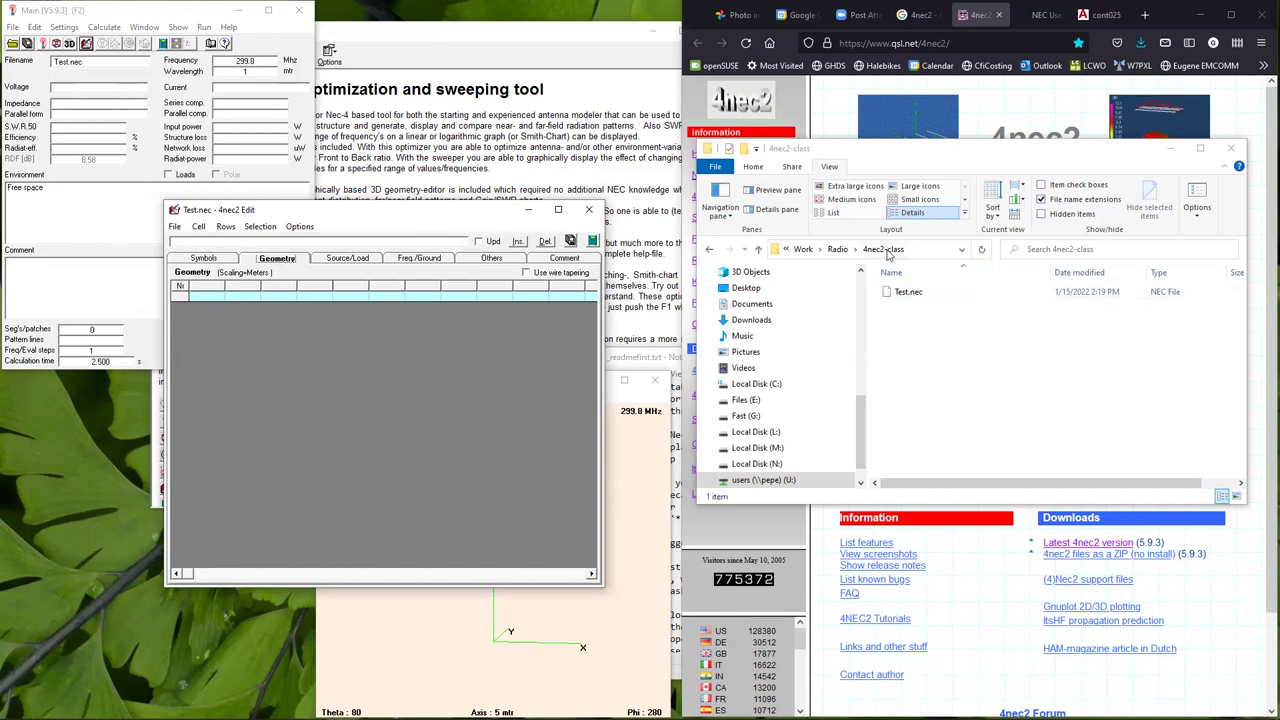
Open Test-old.nec from the Radio\4nec2 folder in jEdit as a reference.
click(836, 248)
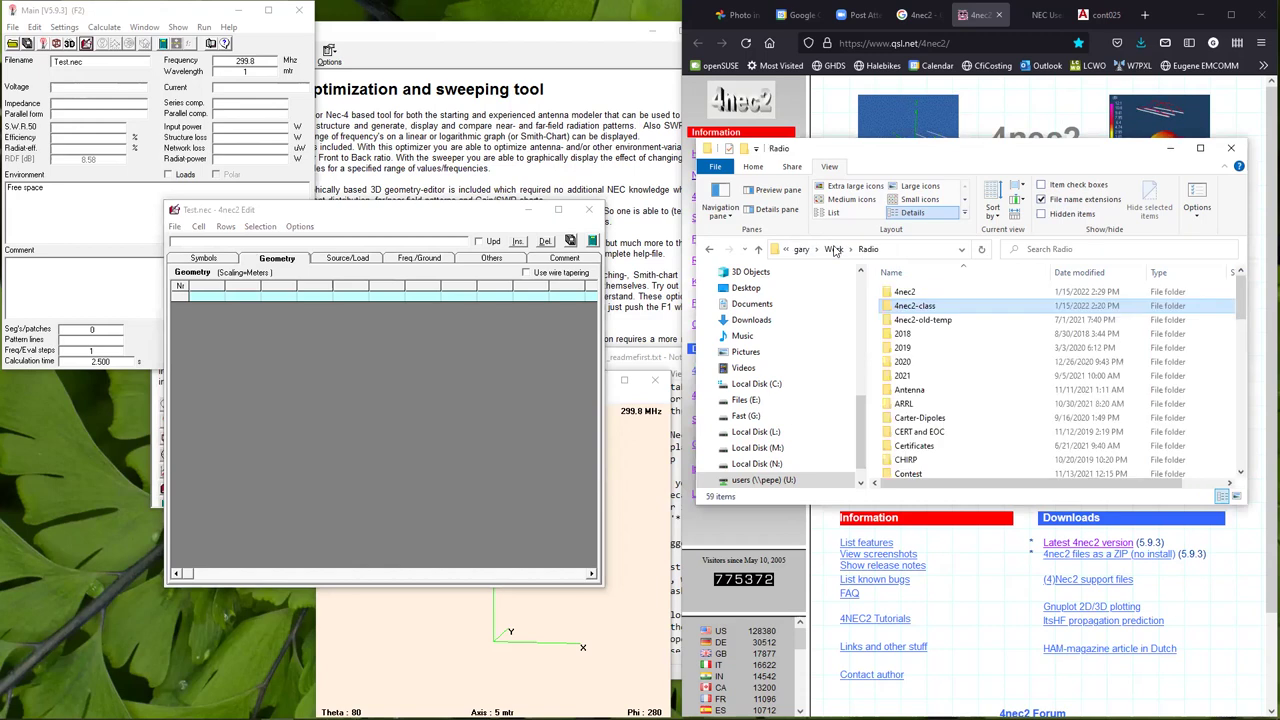
double_click(904, 293)
right_click(905, 293)
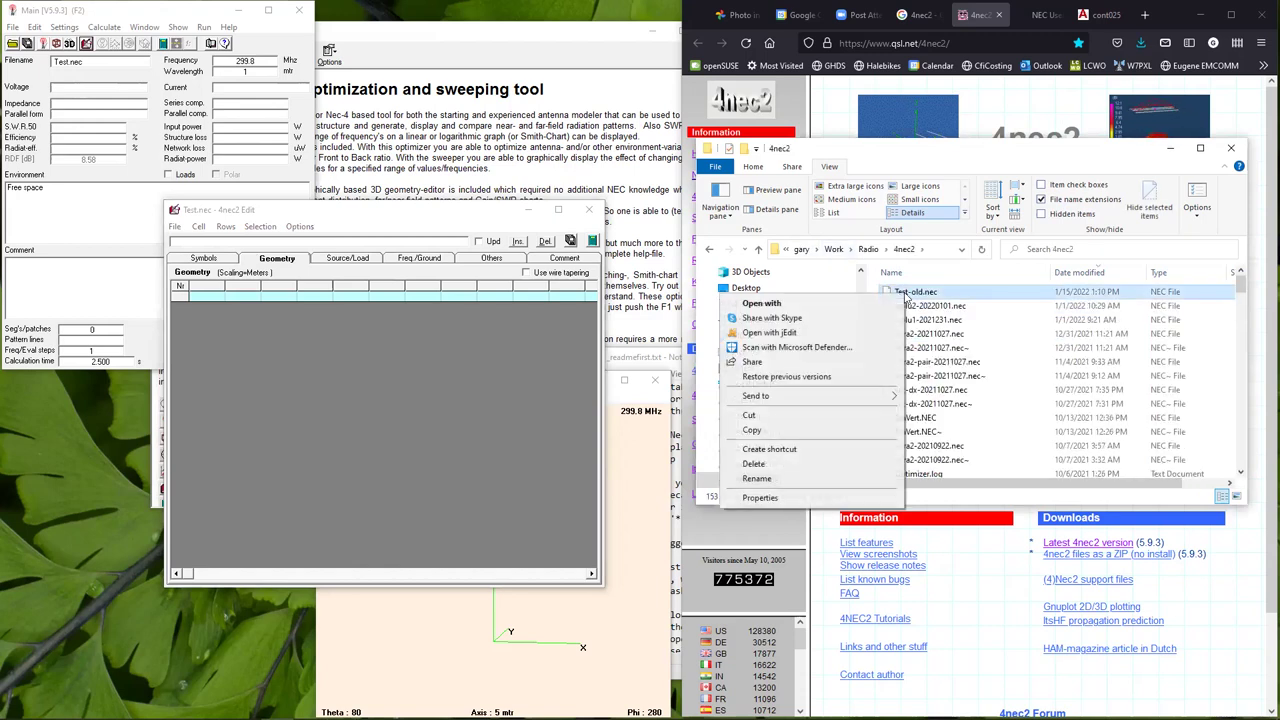
click(818, 333)
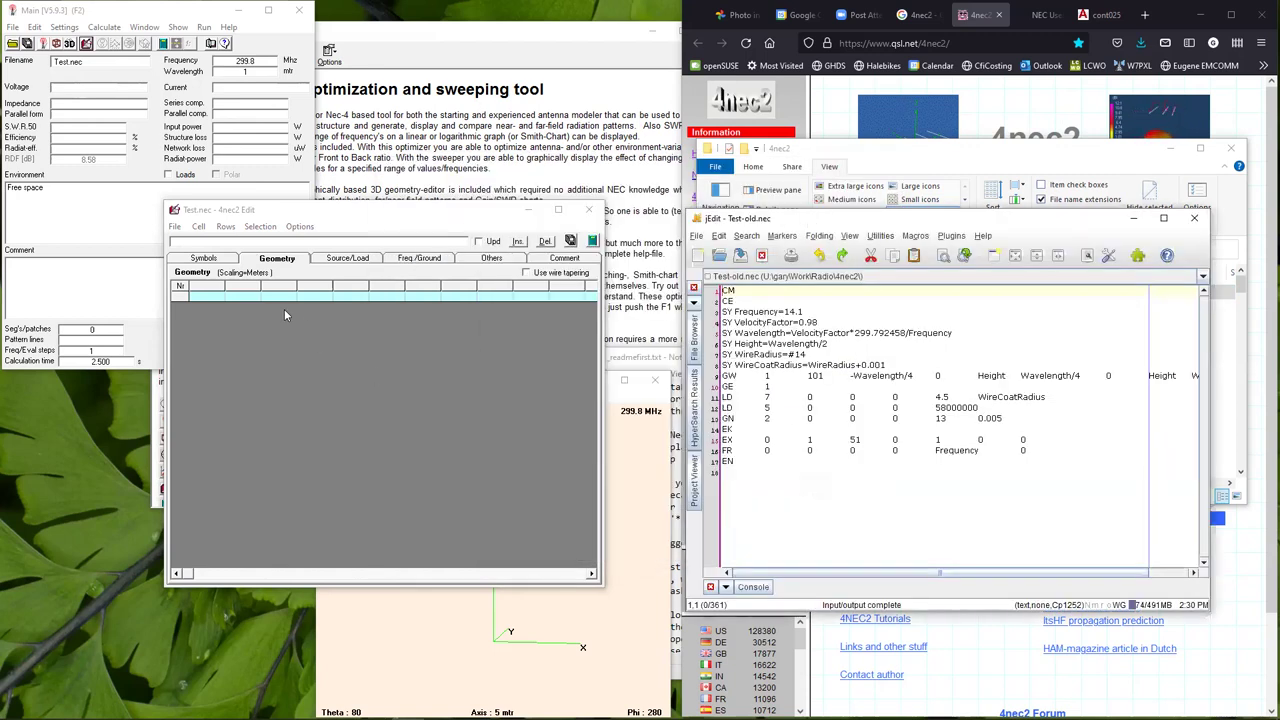
Add a Wire element as the first geometry row, with tag 1 and 101 segments.
click(213, 300)
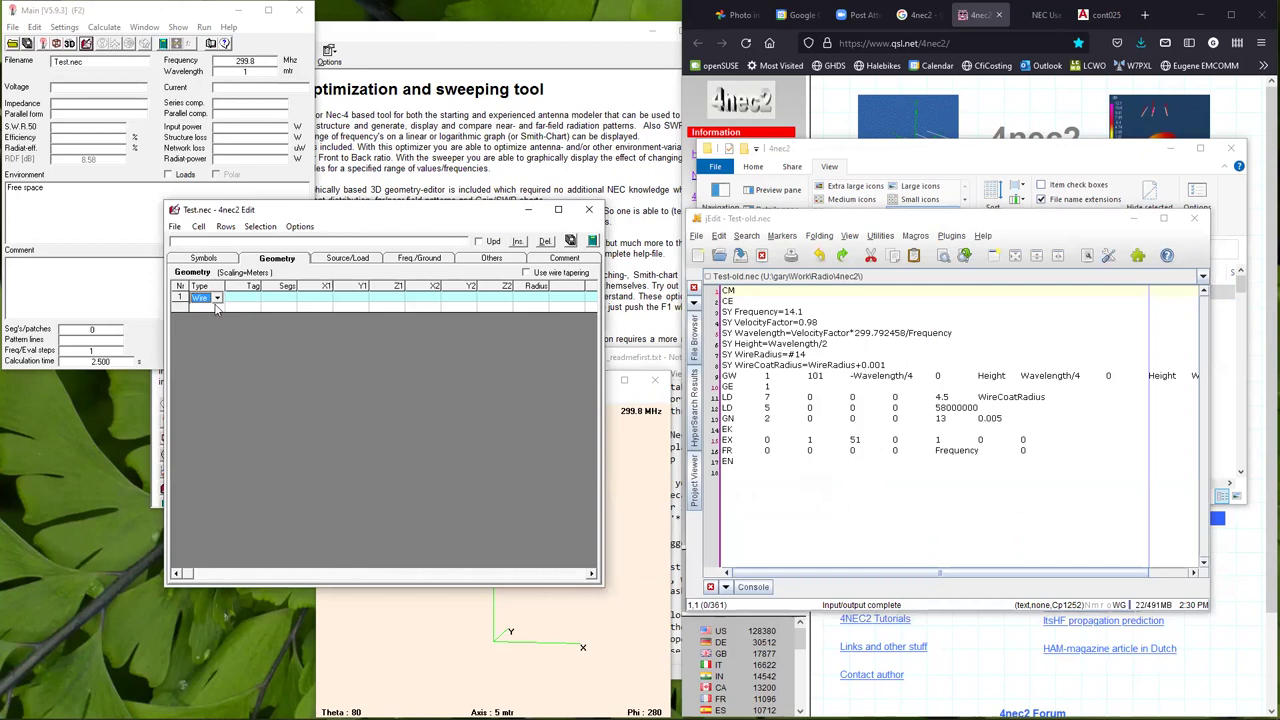
click(240, 296)
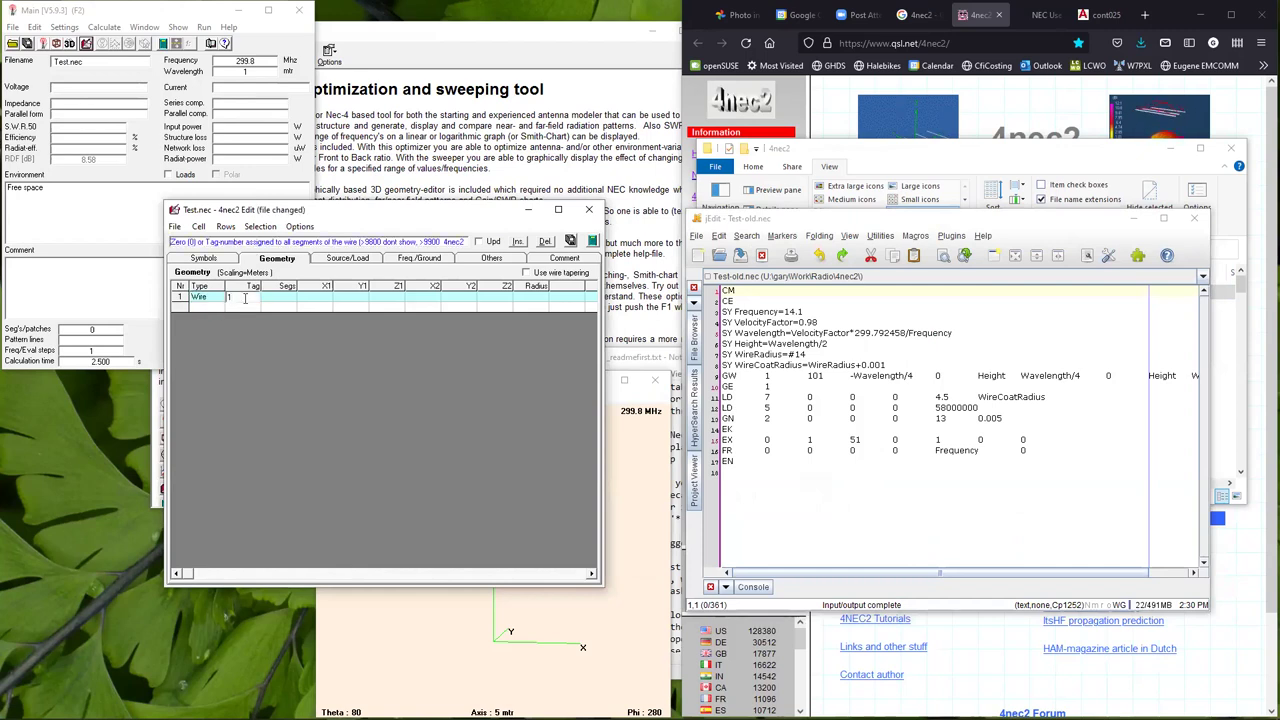
click(278, 297)
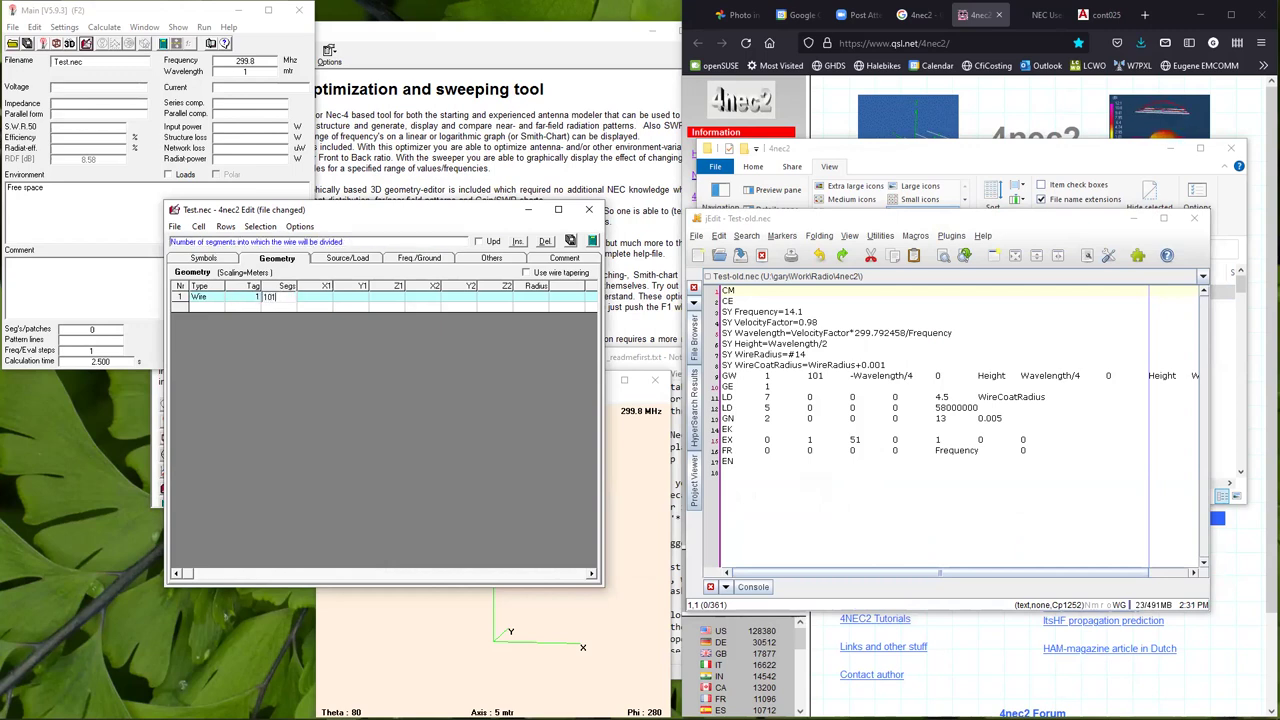
Set the wire's first end point to X1 = -5, Y1 = 0 and Z1 = 10 metres.
click(300, 299)
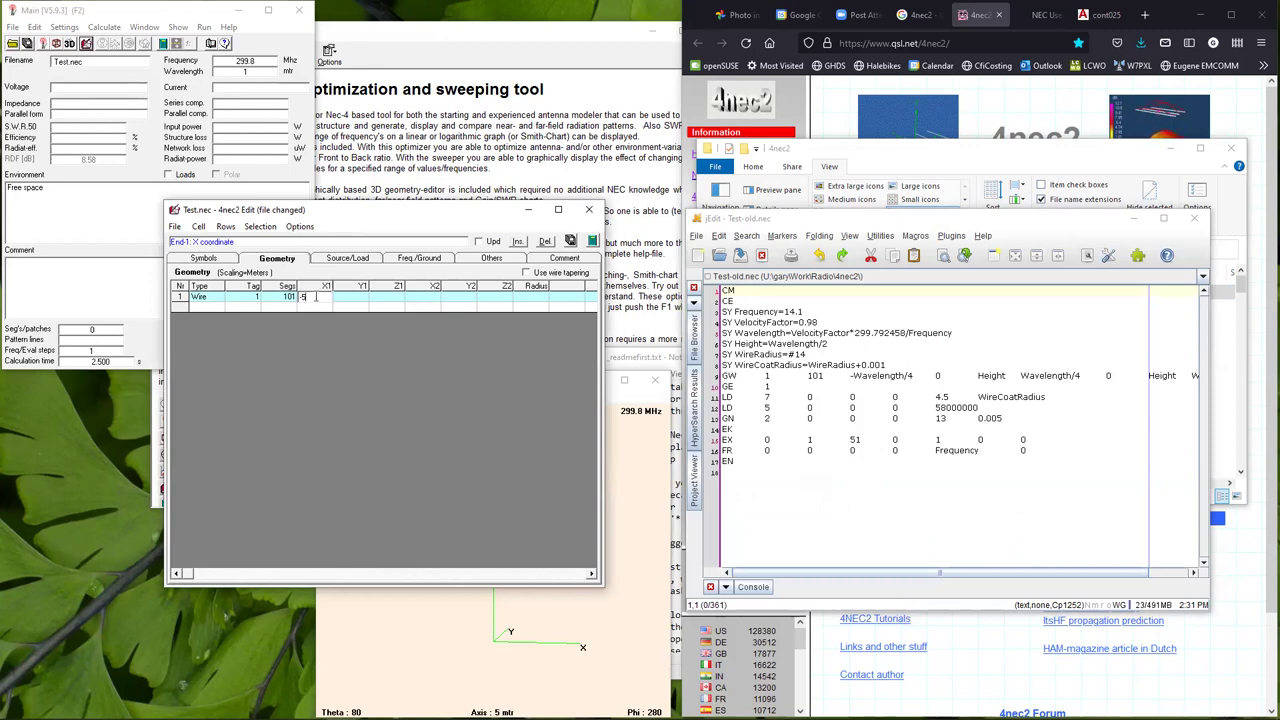
key(Tab)
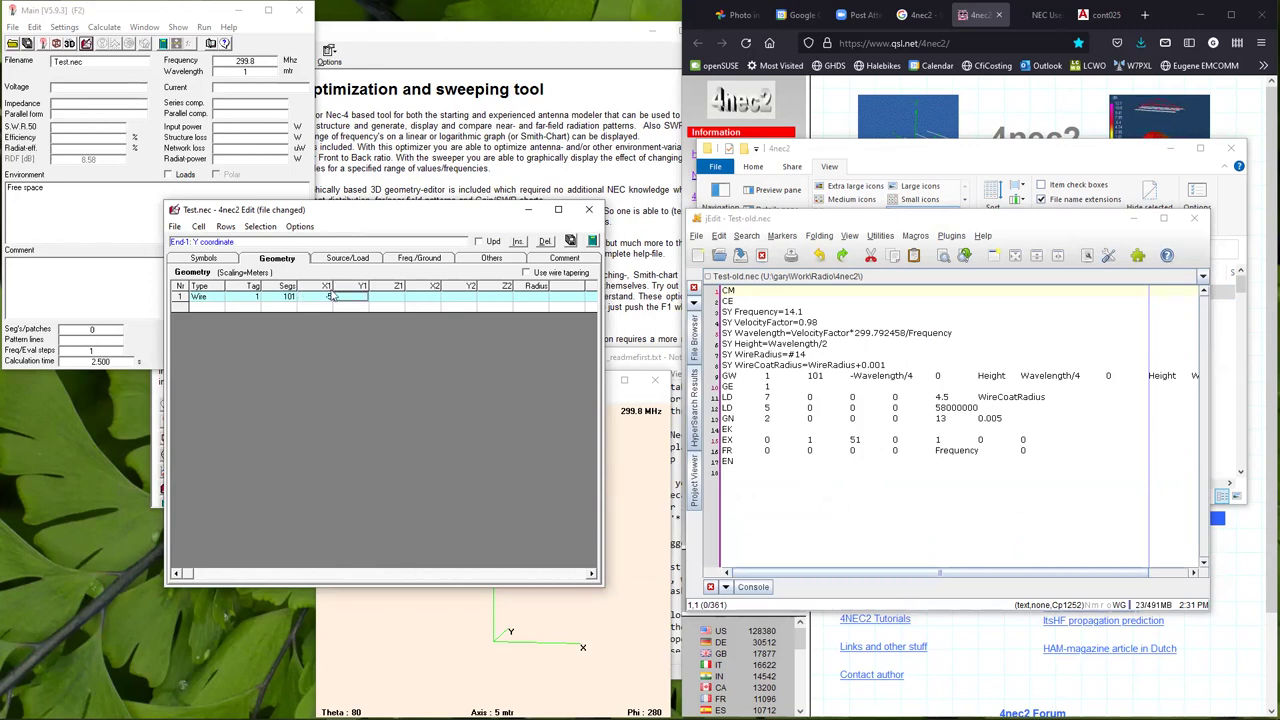
text(0)
key(Tab)
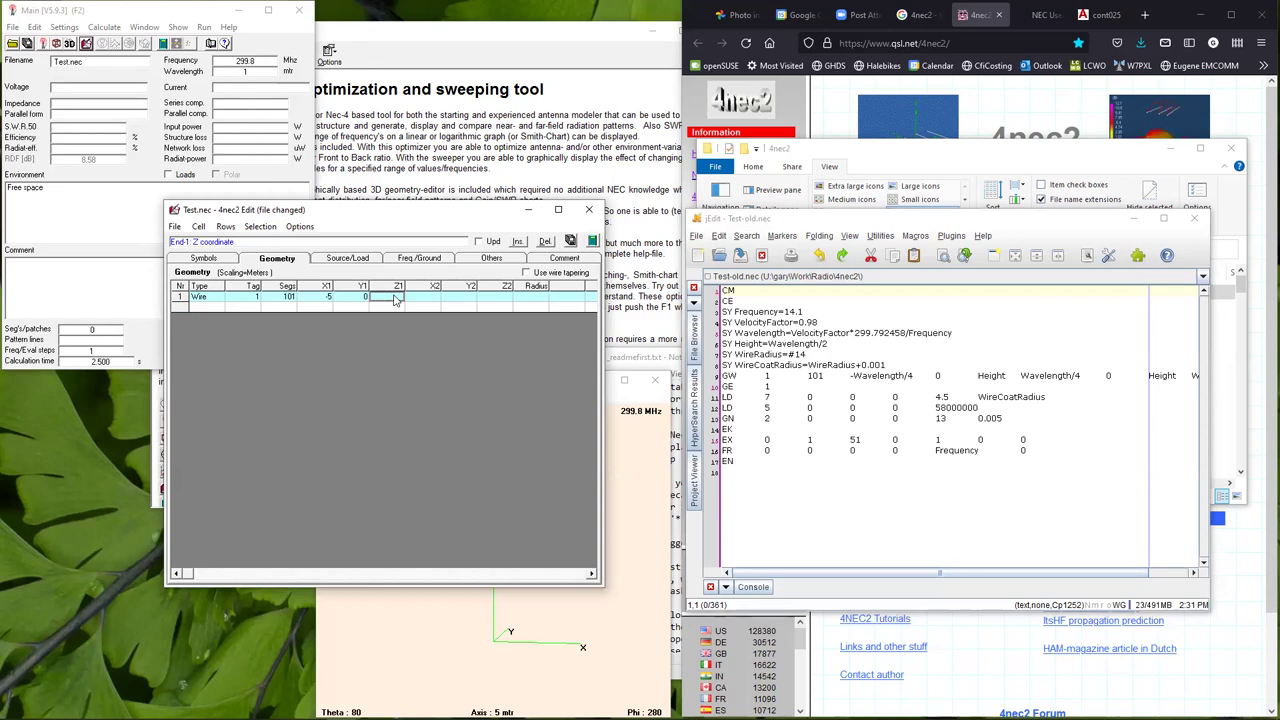
text(10)
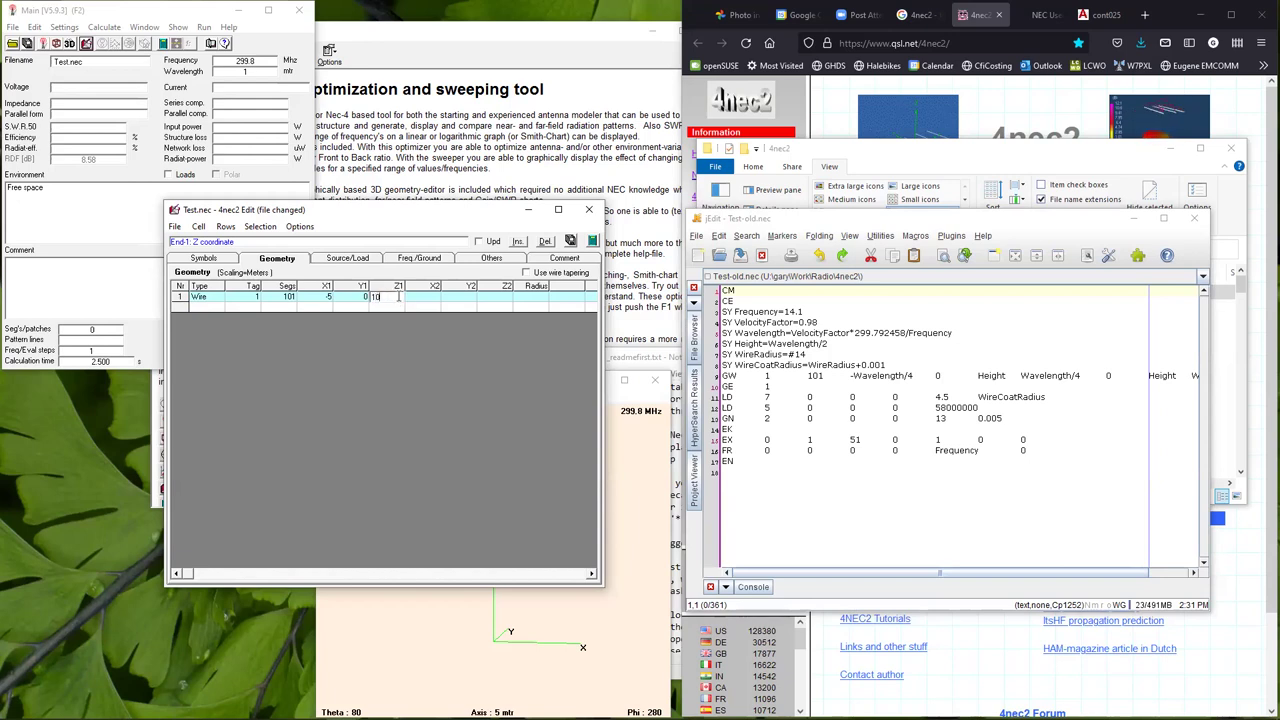
Set the wire's second end point to X2 = 5, Y2 = 0 and Z2 = 10 metres.
click(421, 301)
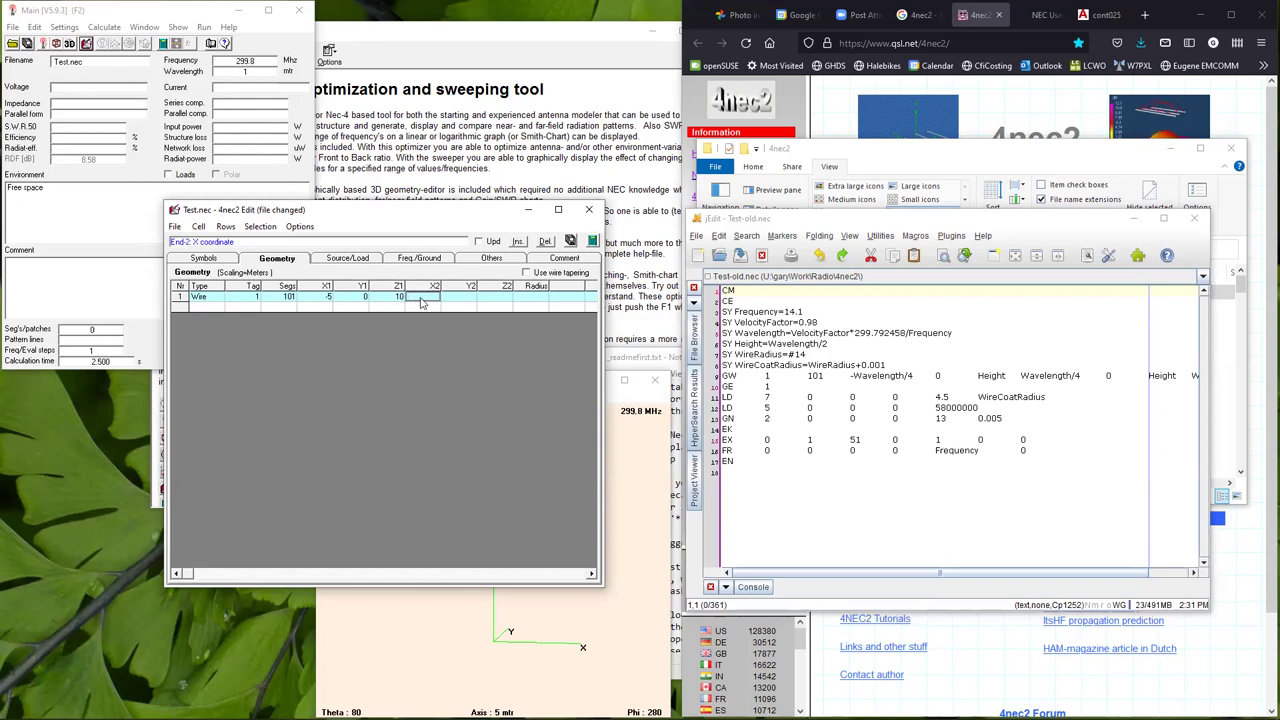
key(Tab)
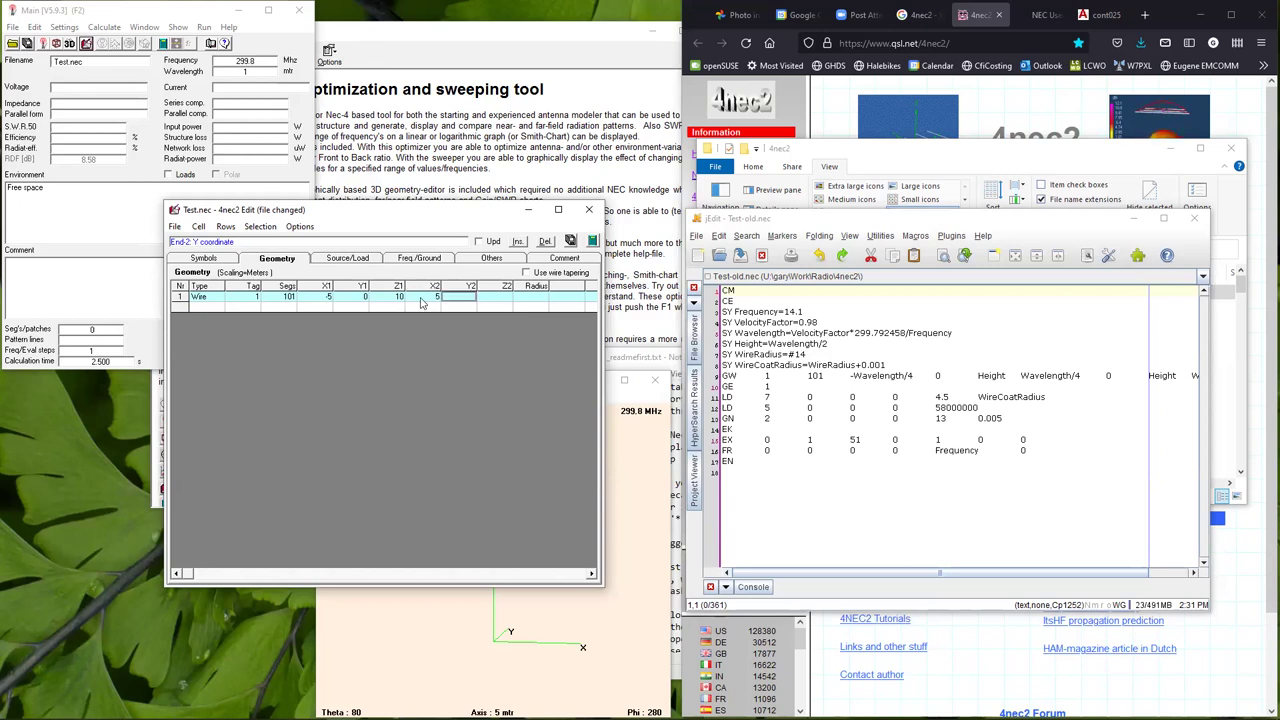
text(0)
key(Tab)
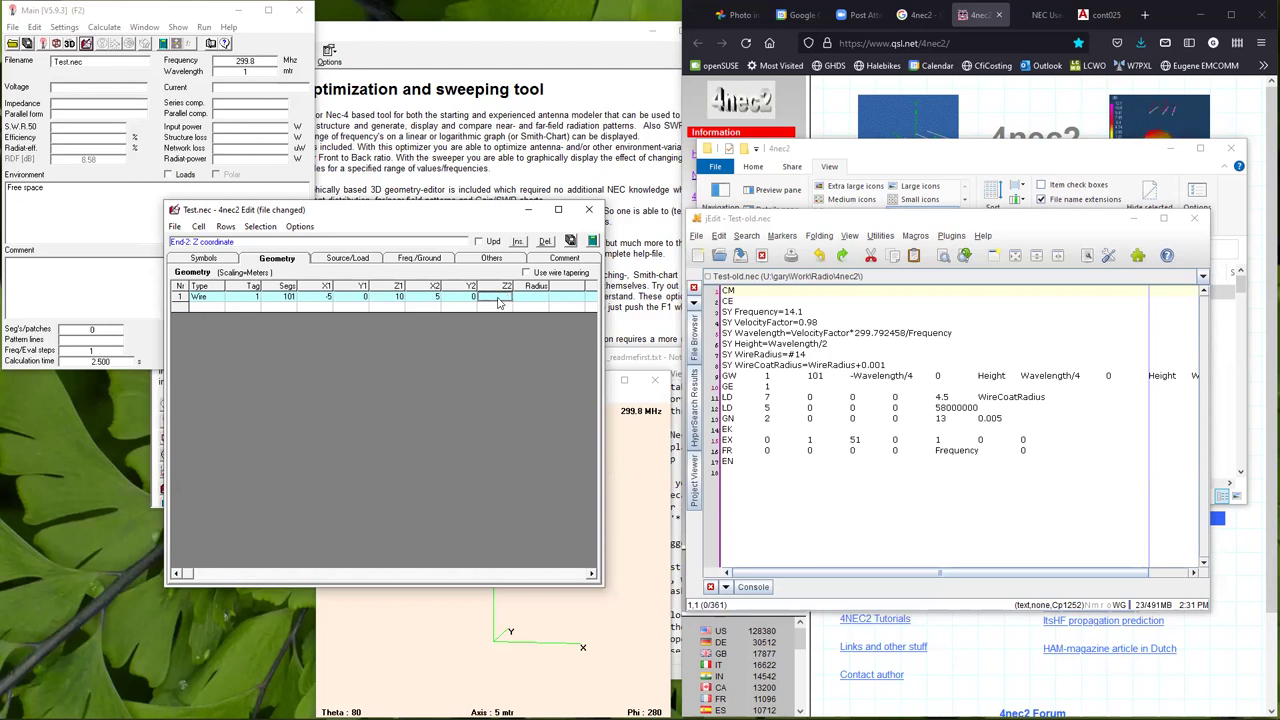
text(10)
Set the wire's radius to #12 and finish the row.
key(Tab)
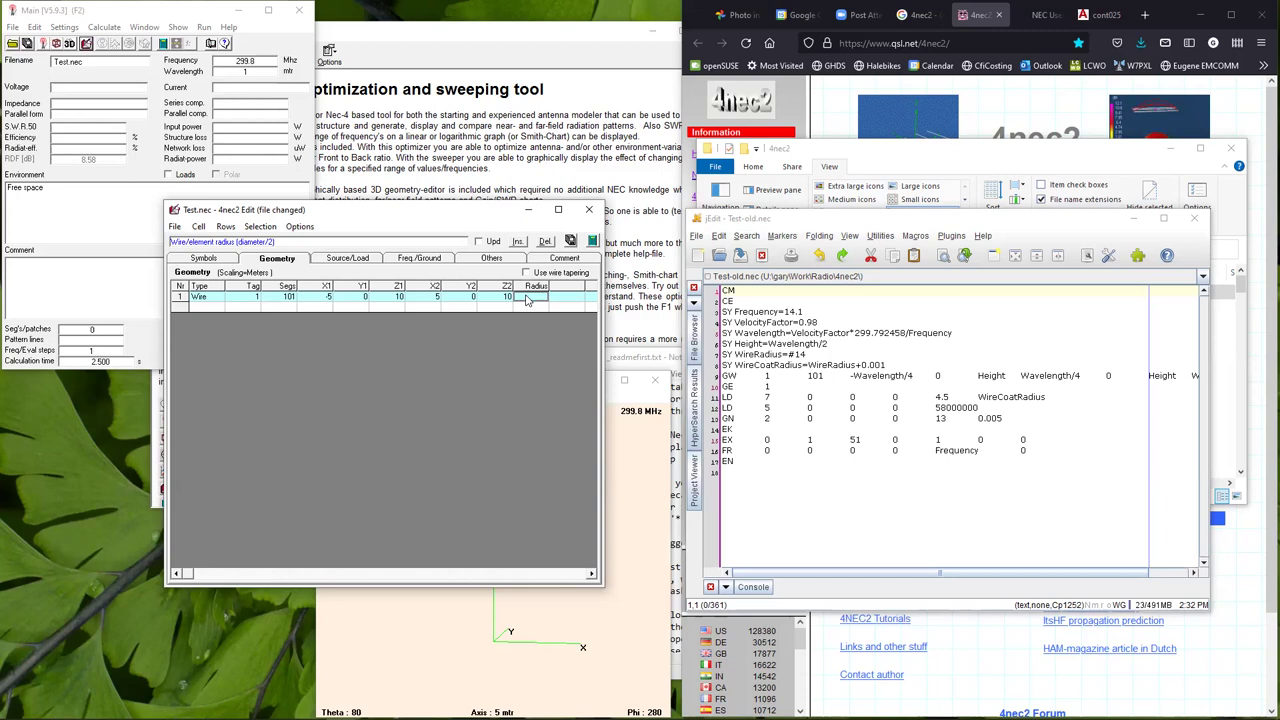
click(527, 299)
text(#12)
key(Return)
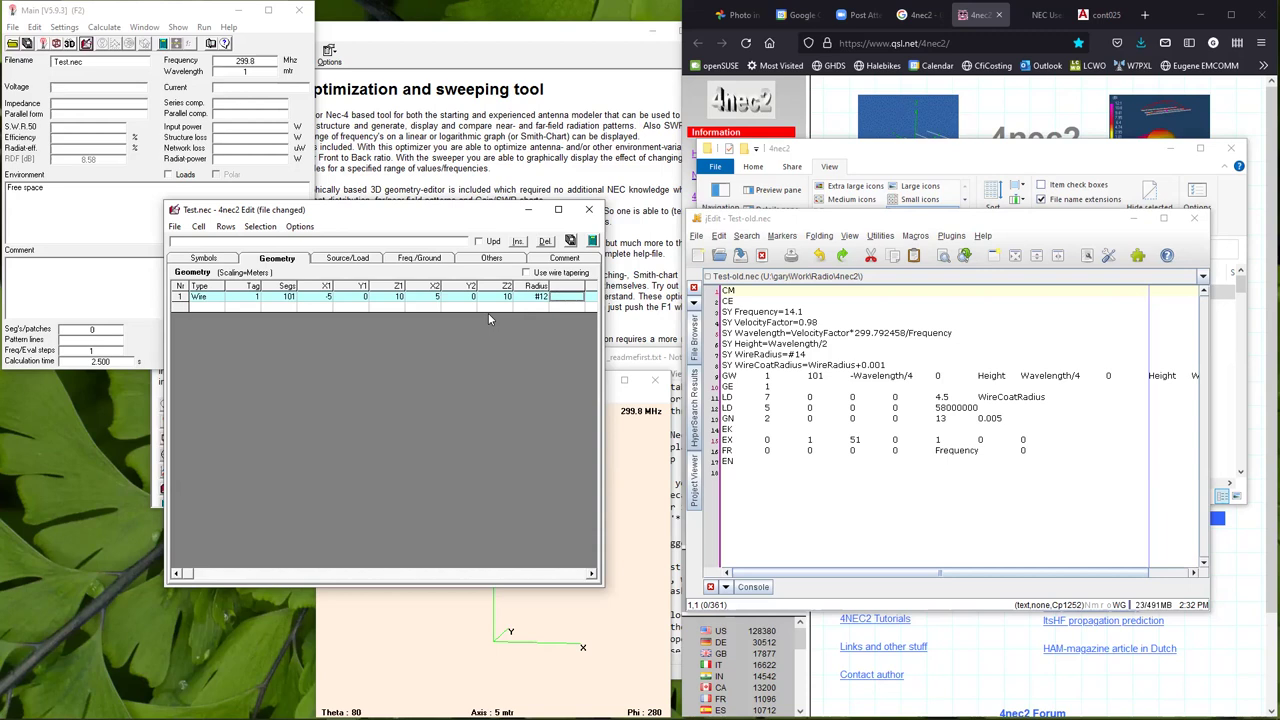
key(Tab)
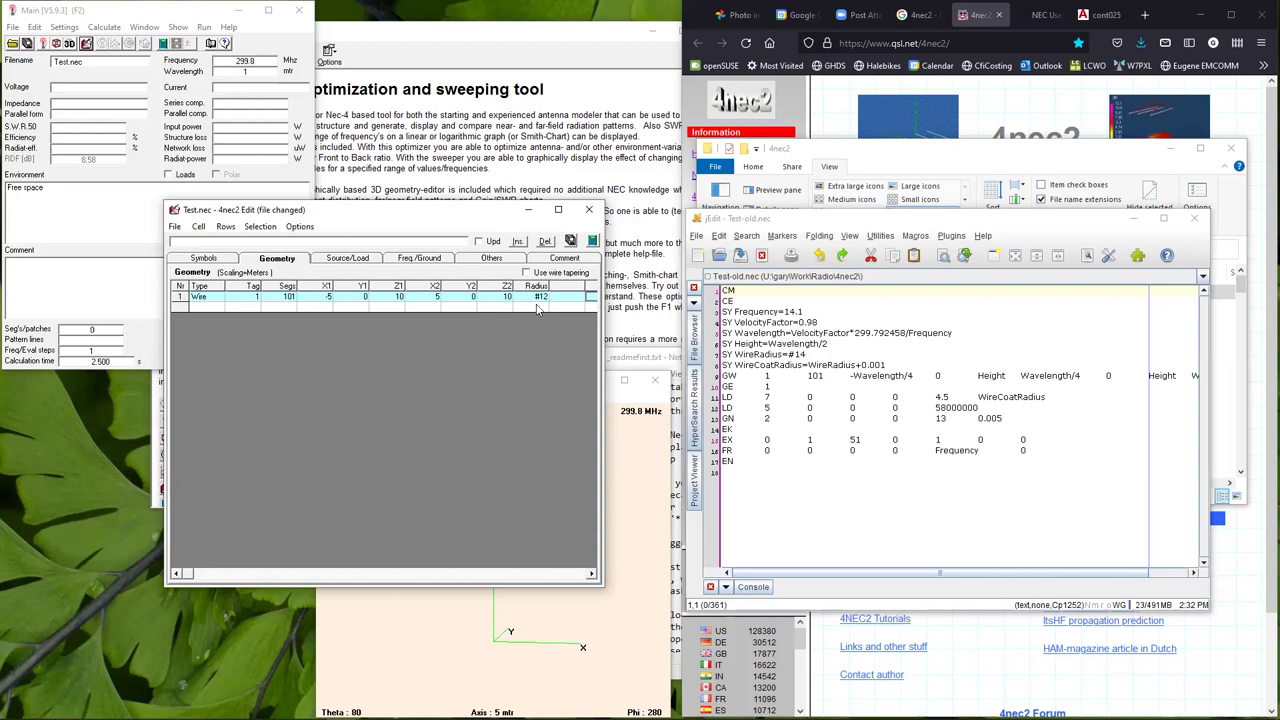
key(Tab)
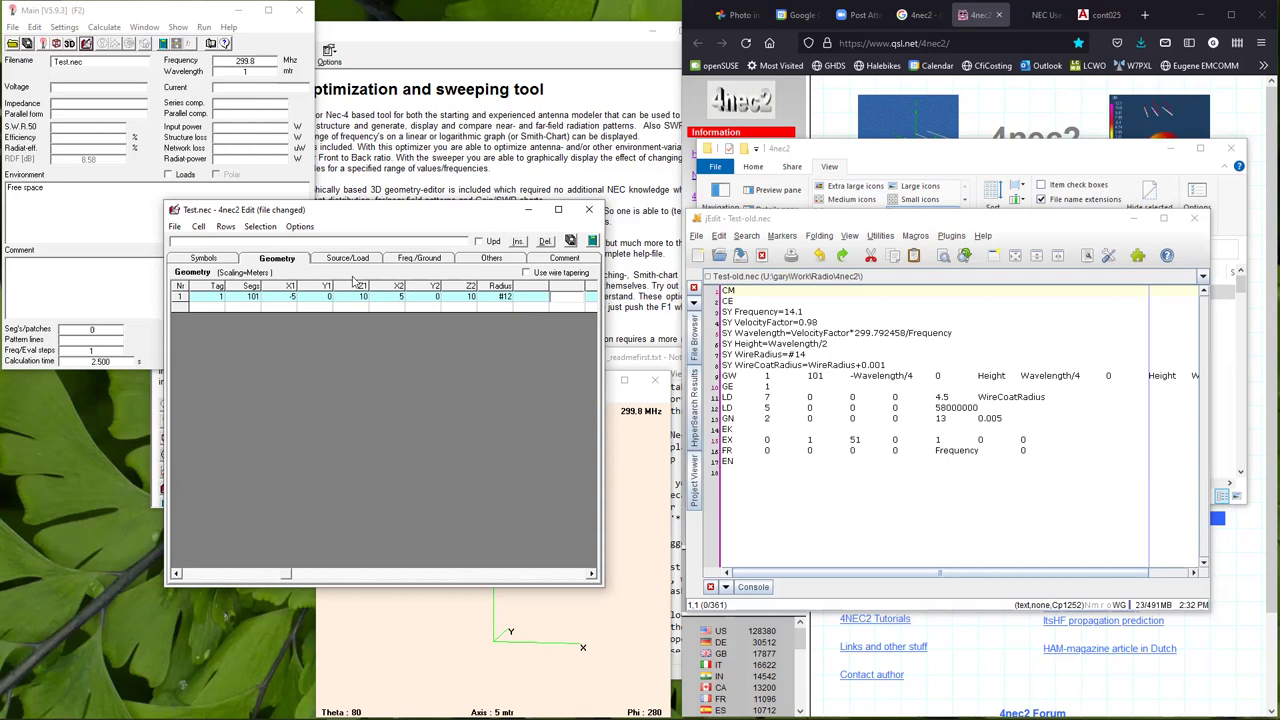
click(214, 307)
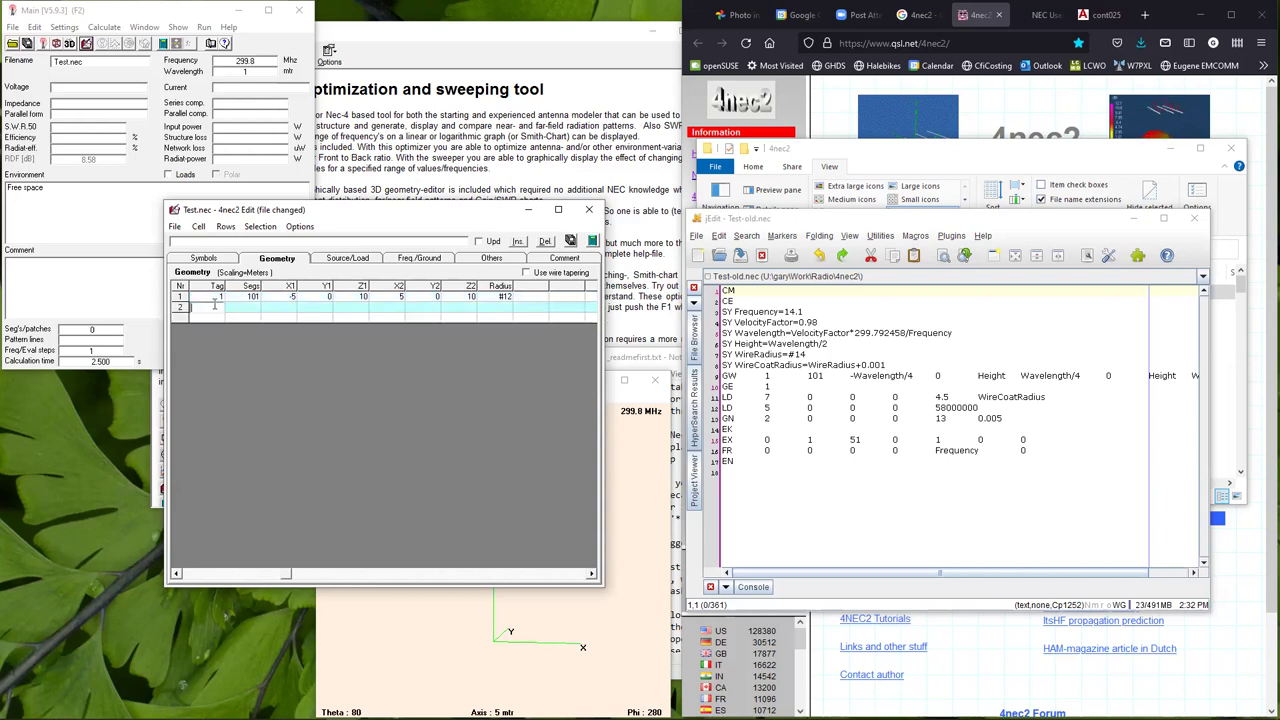
Add a source row of type Voltage-src to the model and open its tag number for entry.
click(341, 262)
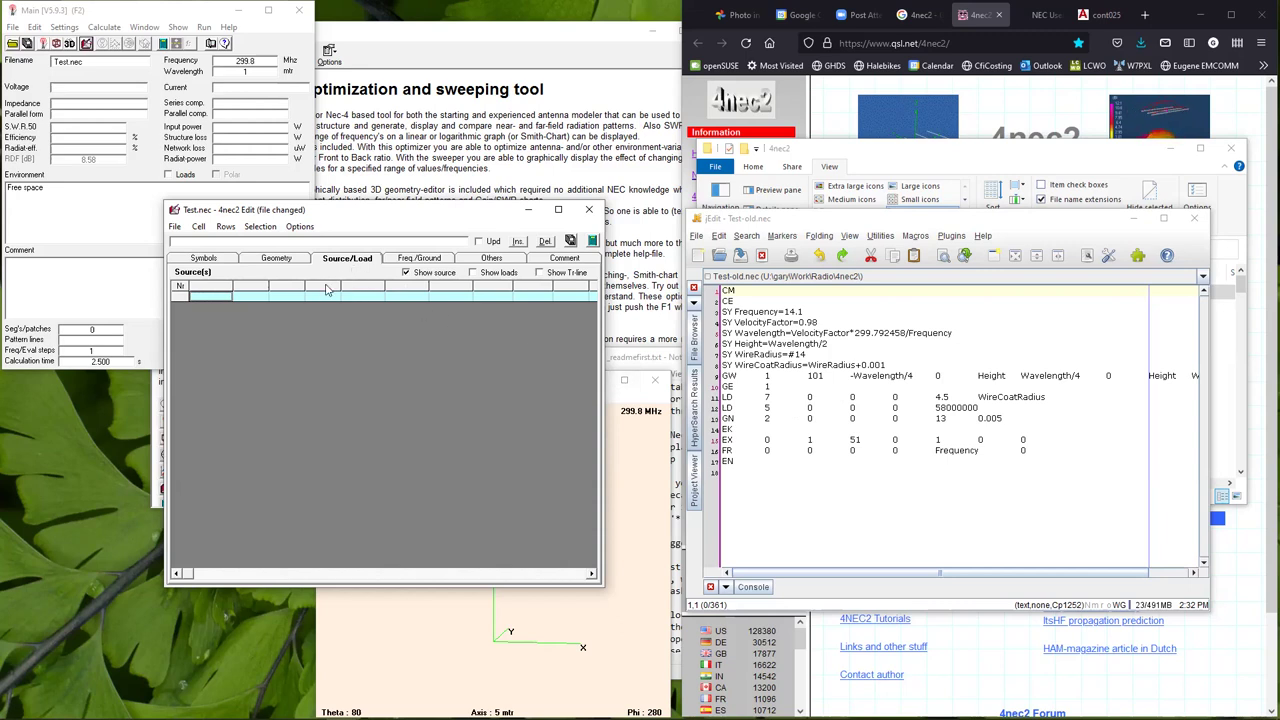
click(215, 297)
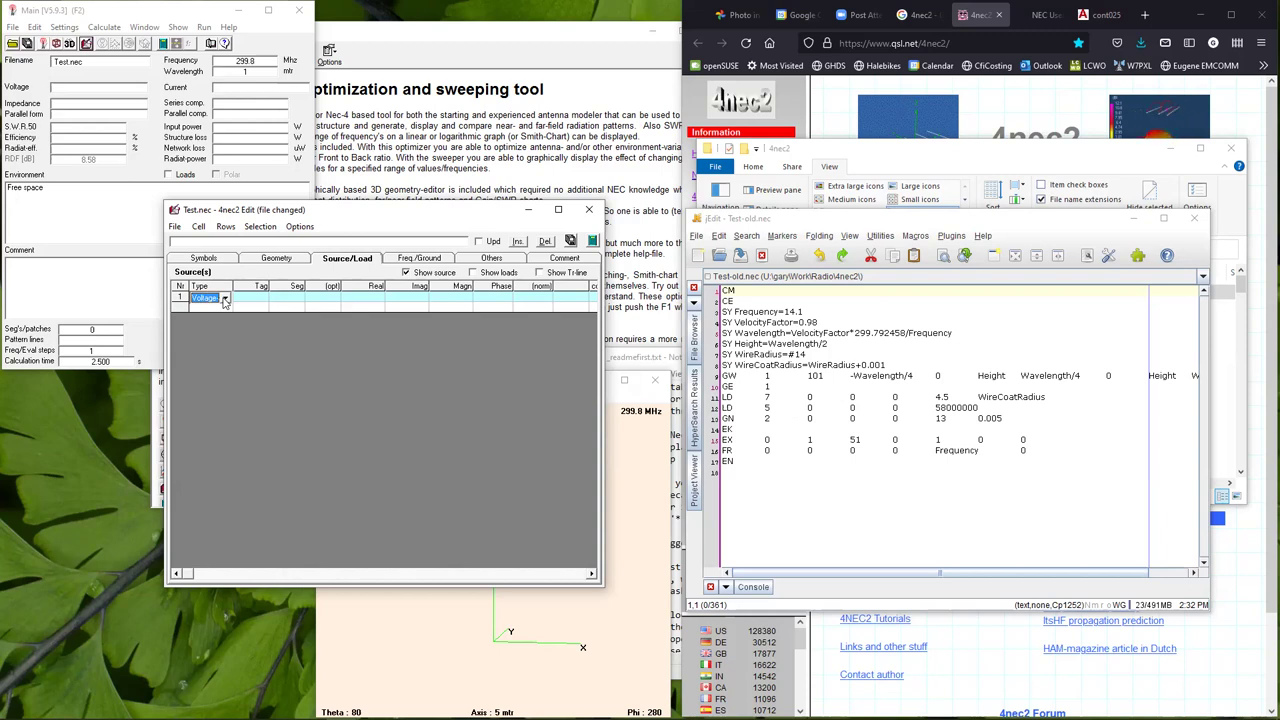
click(353, 265)
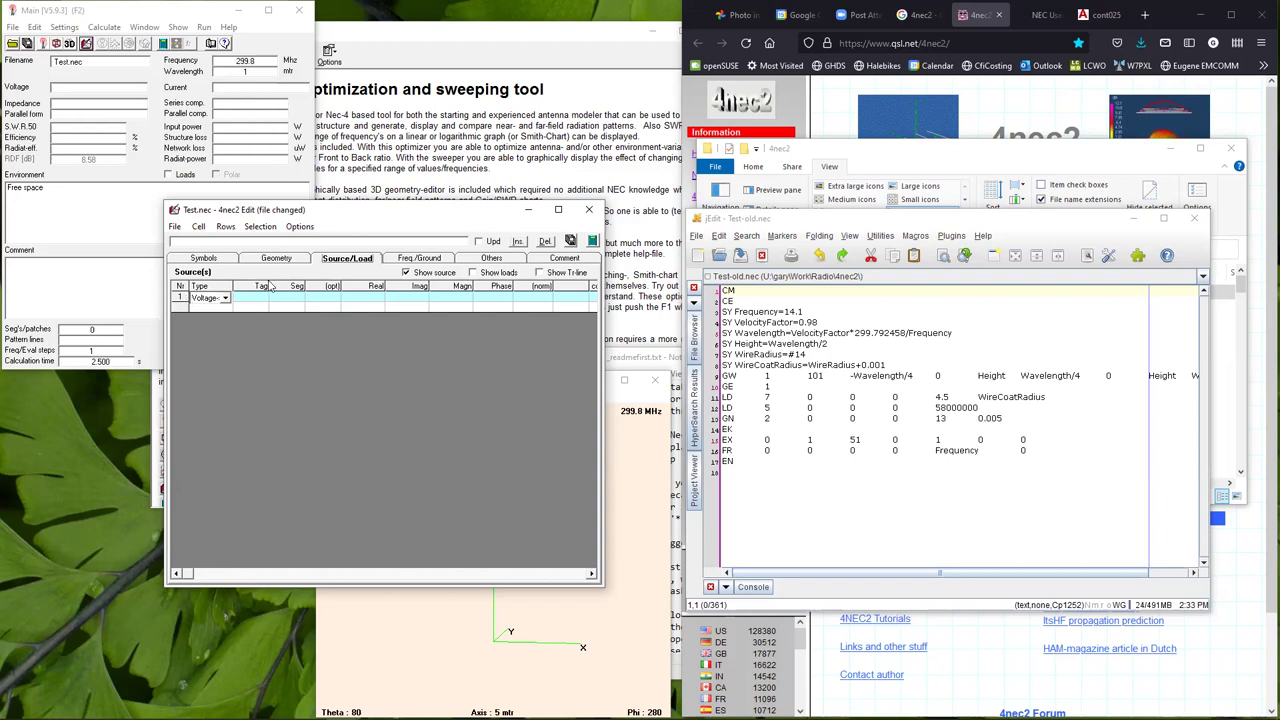
click(226, 298)
click(227, 300)
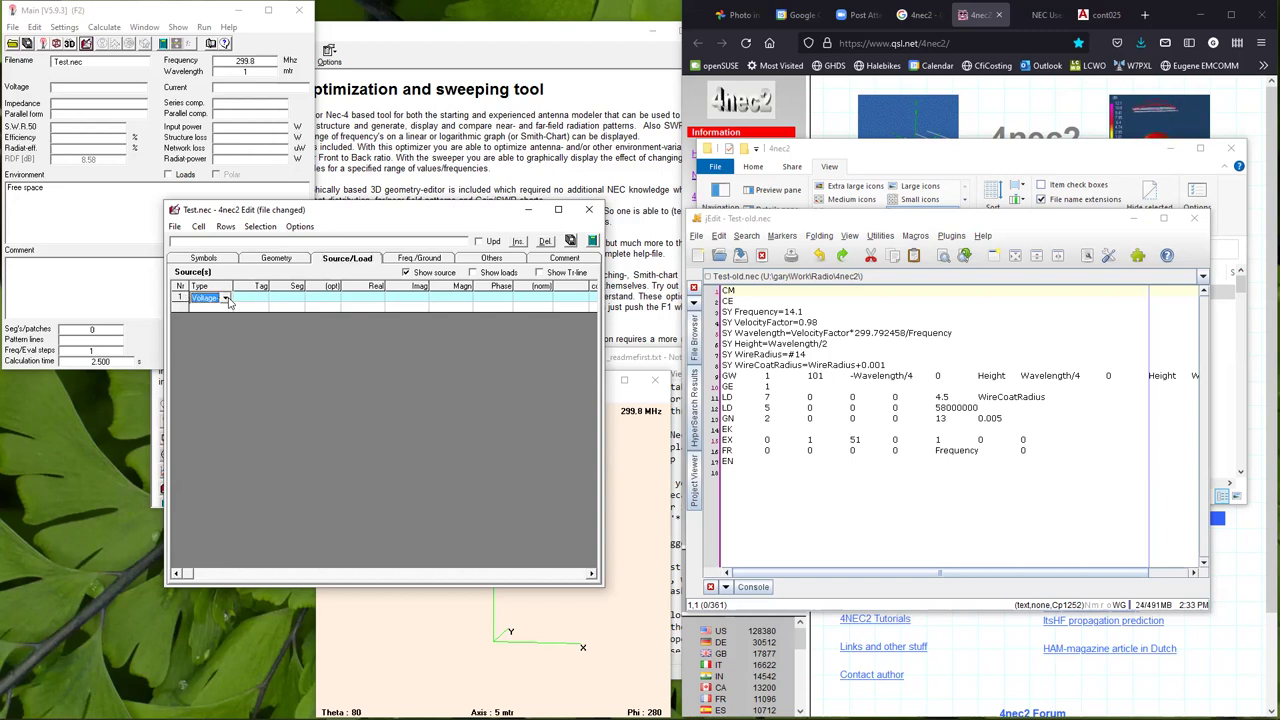
click(226, 300)
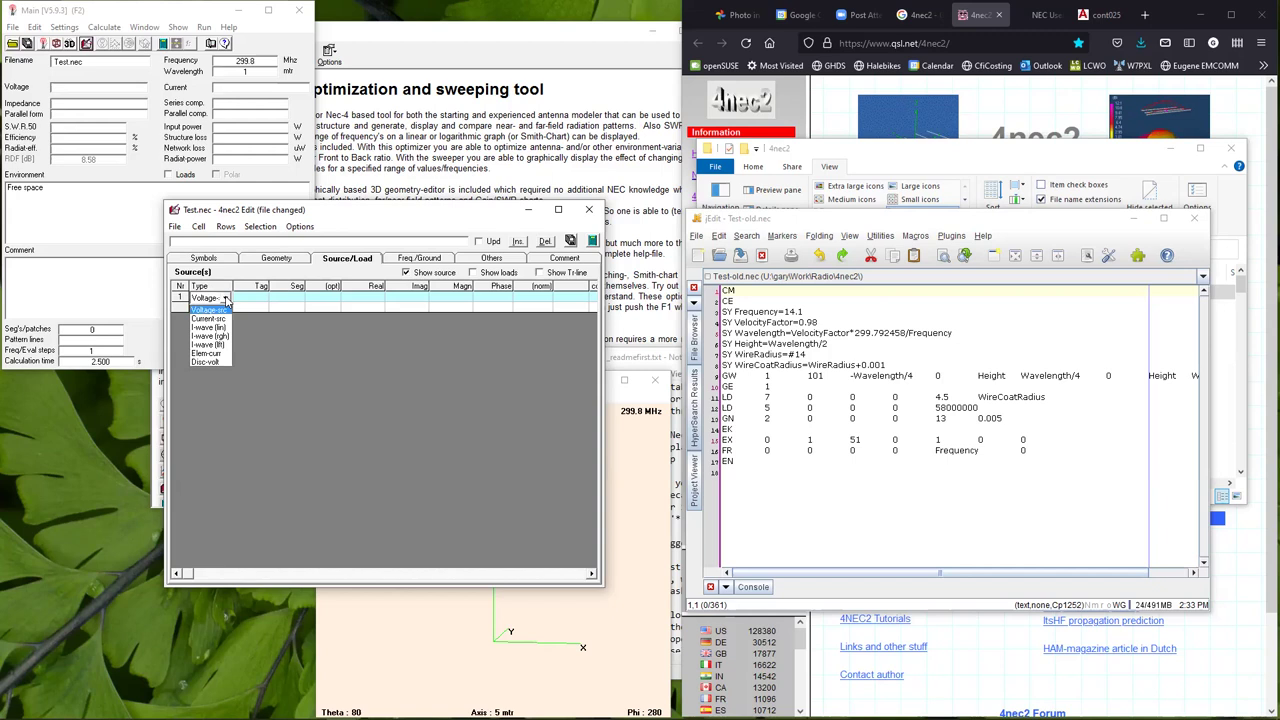
click(227, 301)
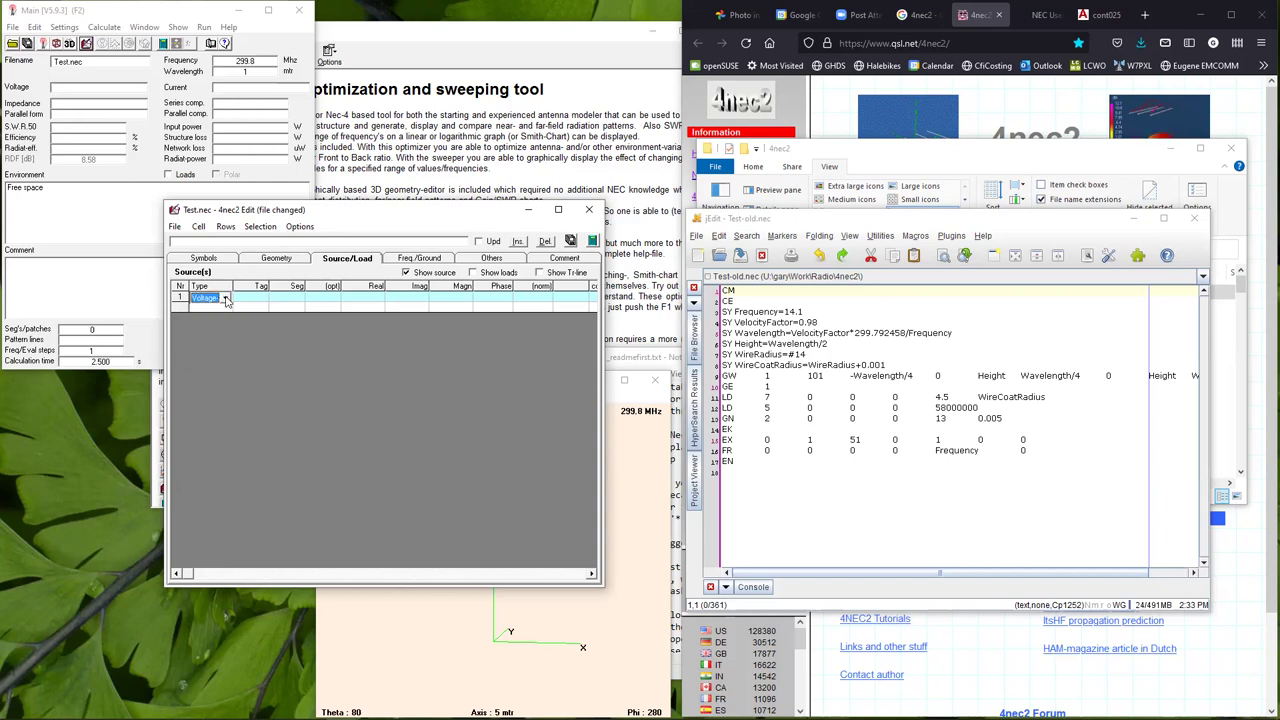
click(246, 296)
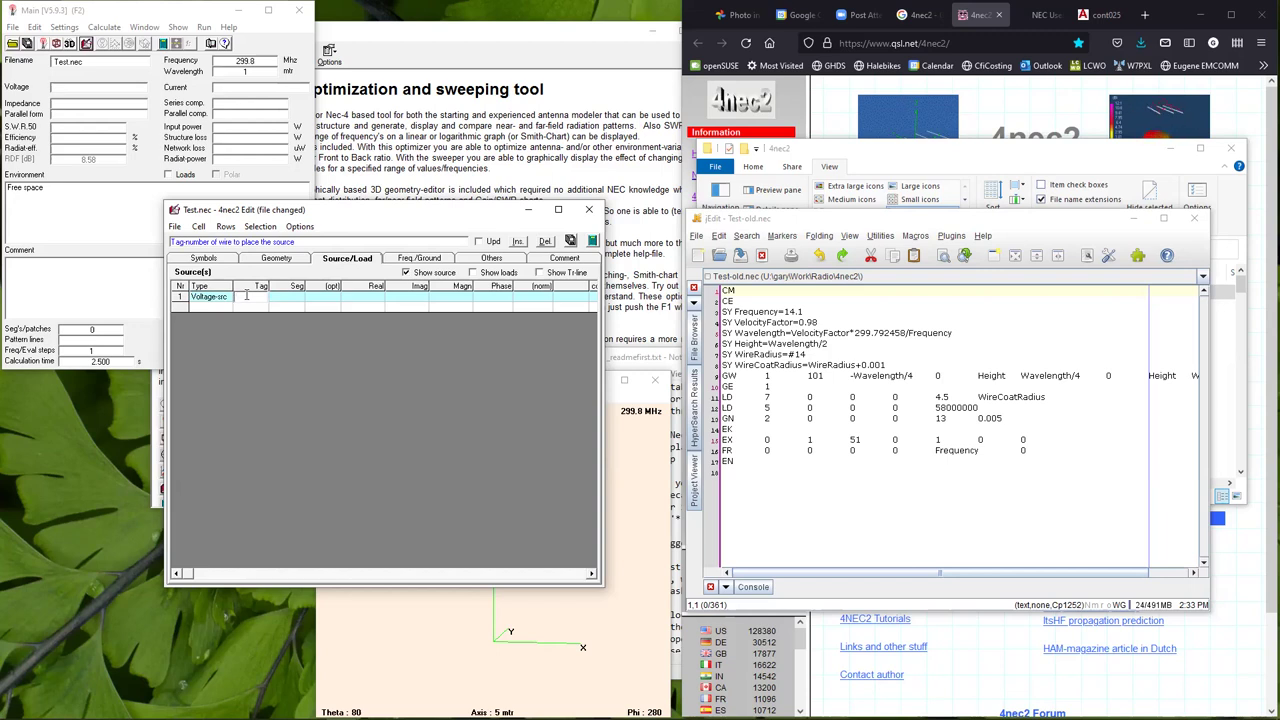
Reposition the Test.nec editor window so that the main window's upper part stays accessible.
double_click(378, 210)
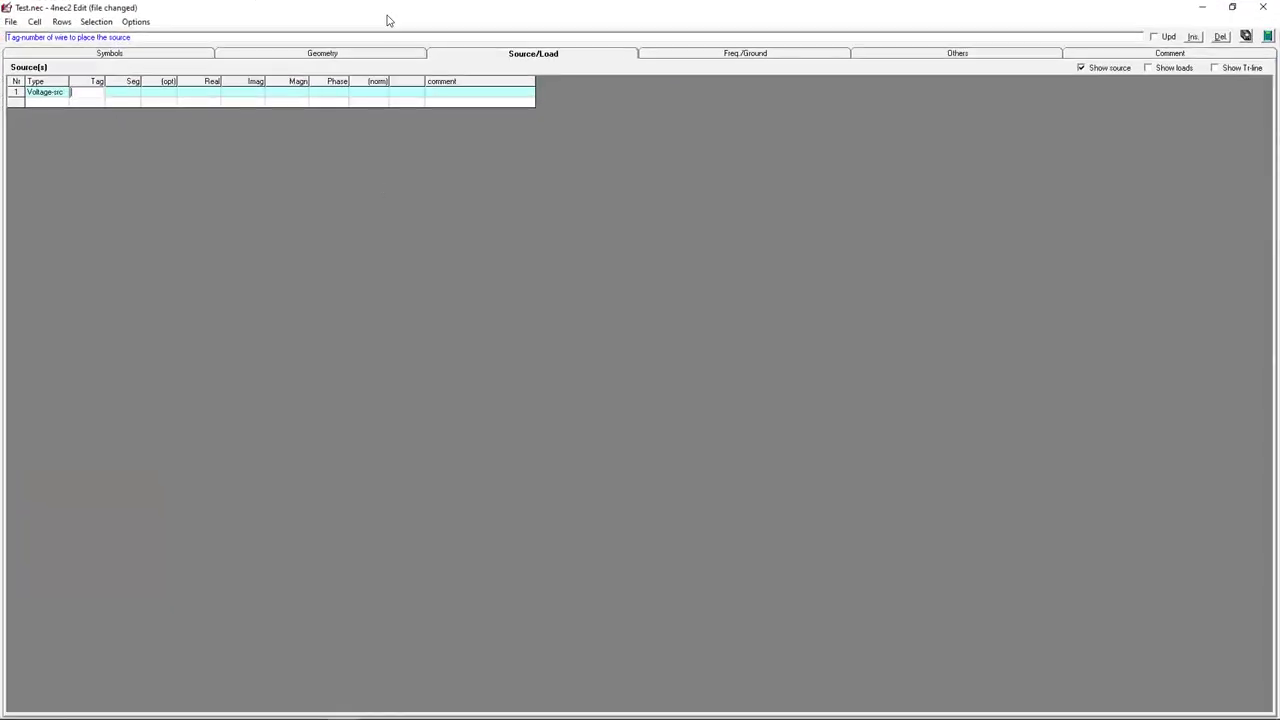
double_click(595, 9)
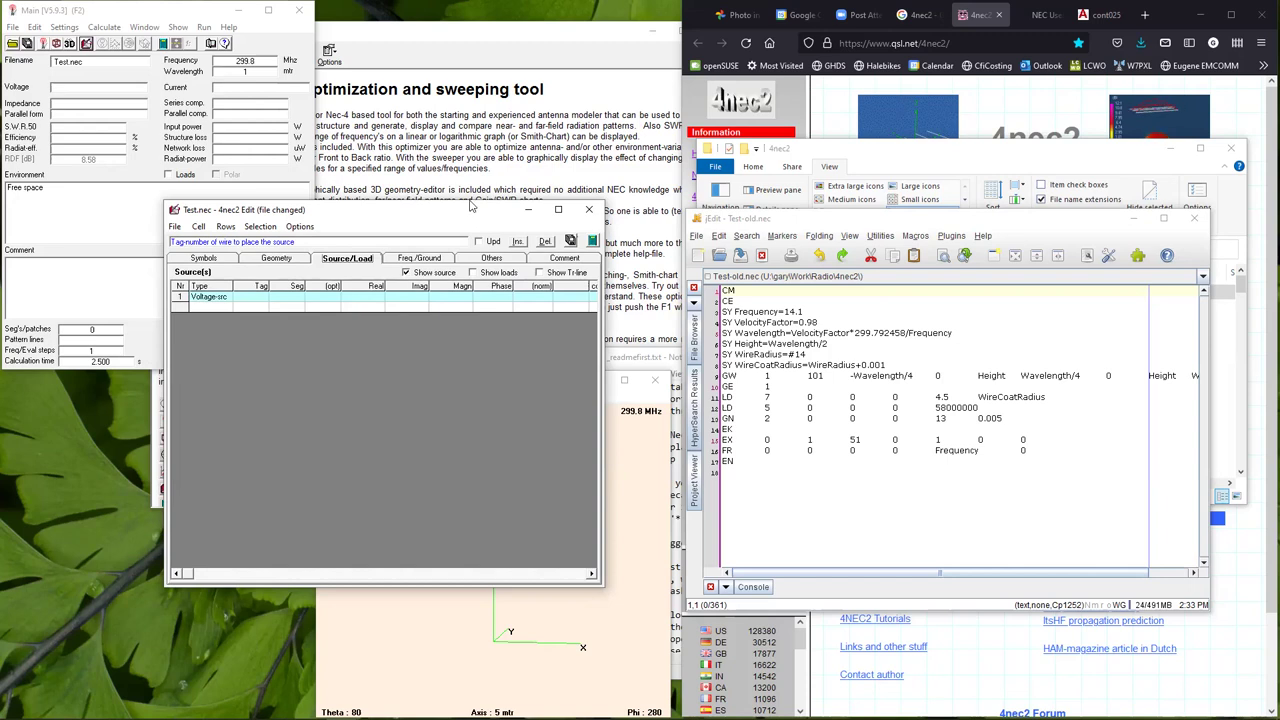
drag(470, 205, 330, 50)
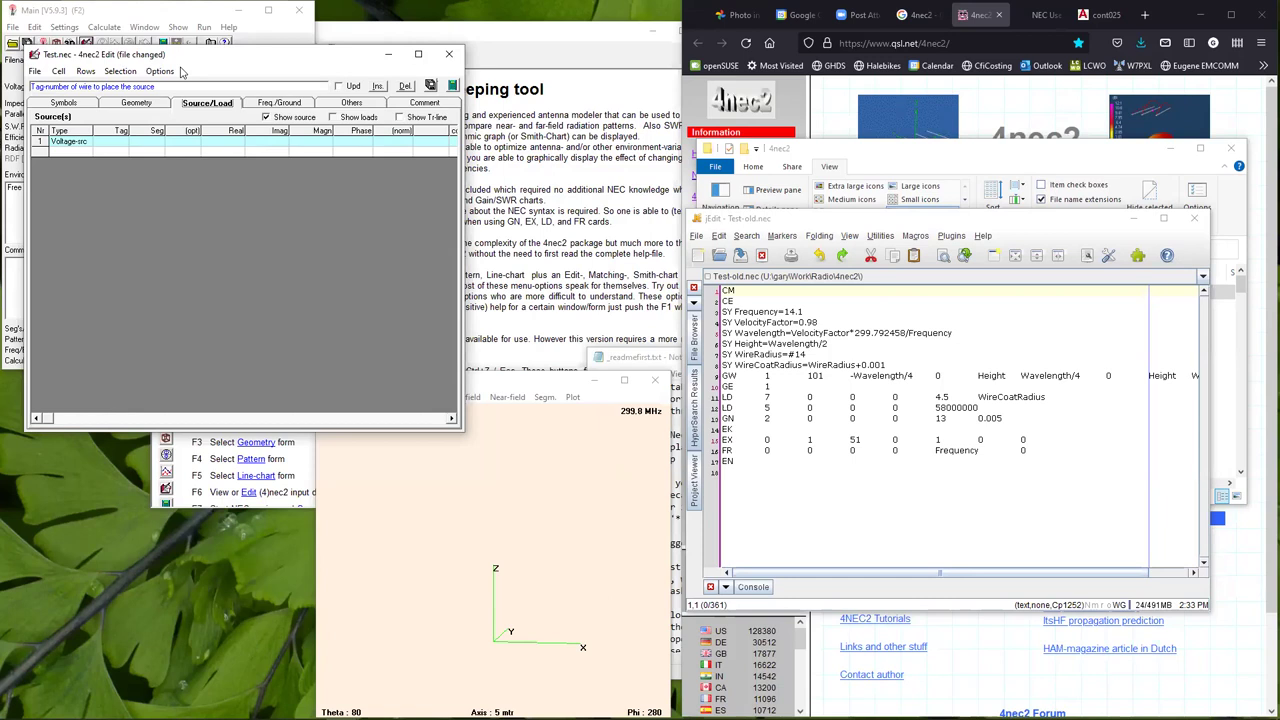
drag(175, 56, 189, 34)
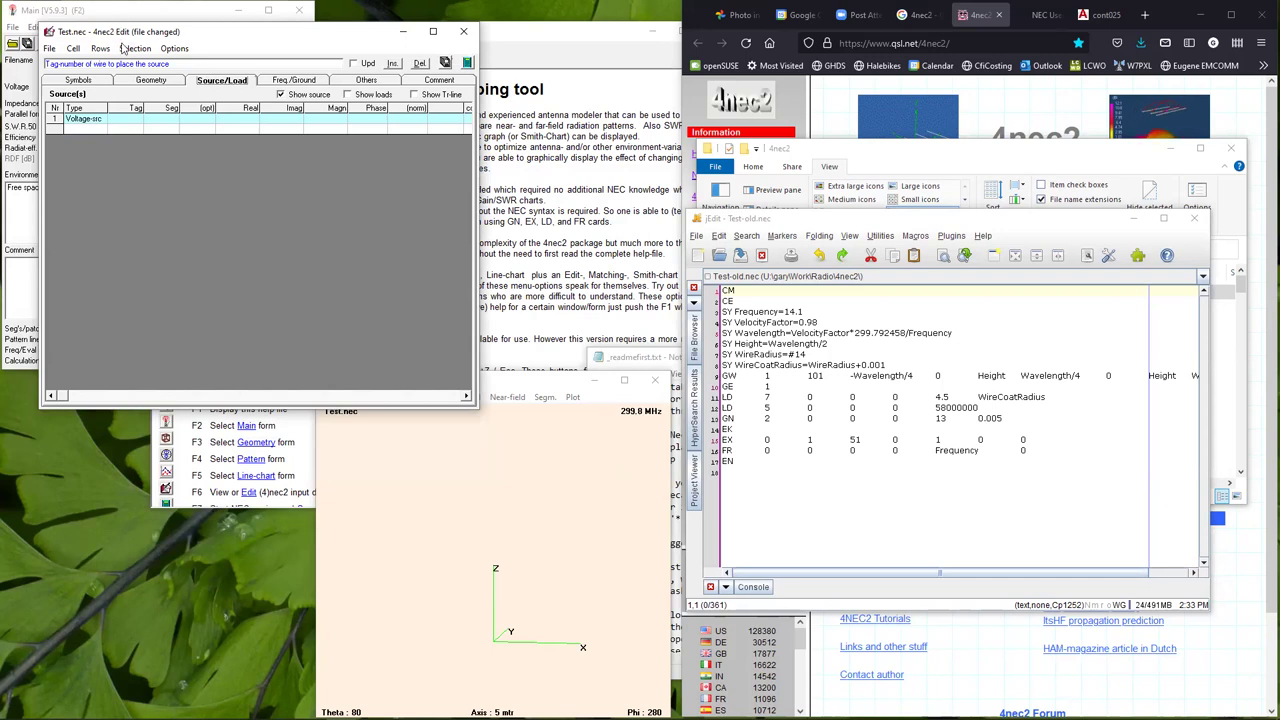
key(F2)
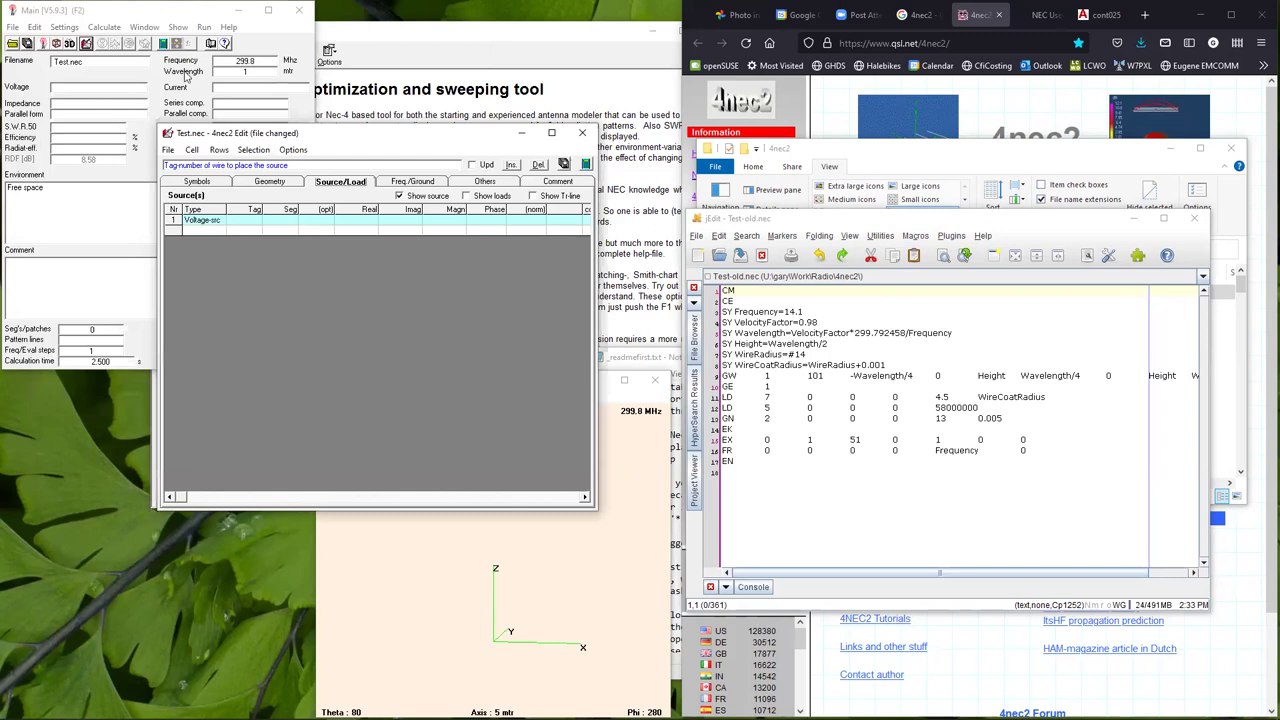
Check which editor is selected in the settings and bring up the input (.nec) file for editing.
click(66, 27)
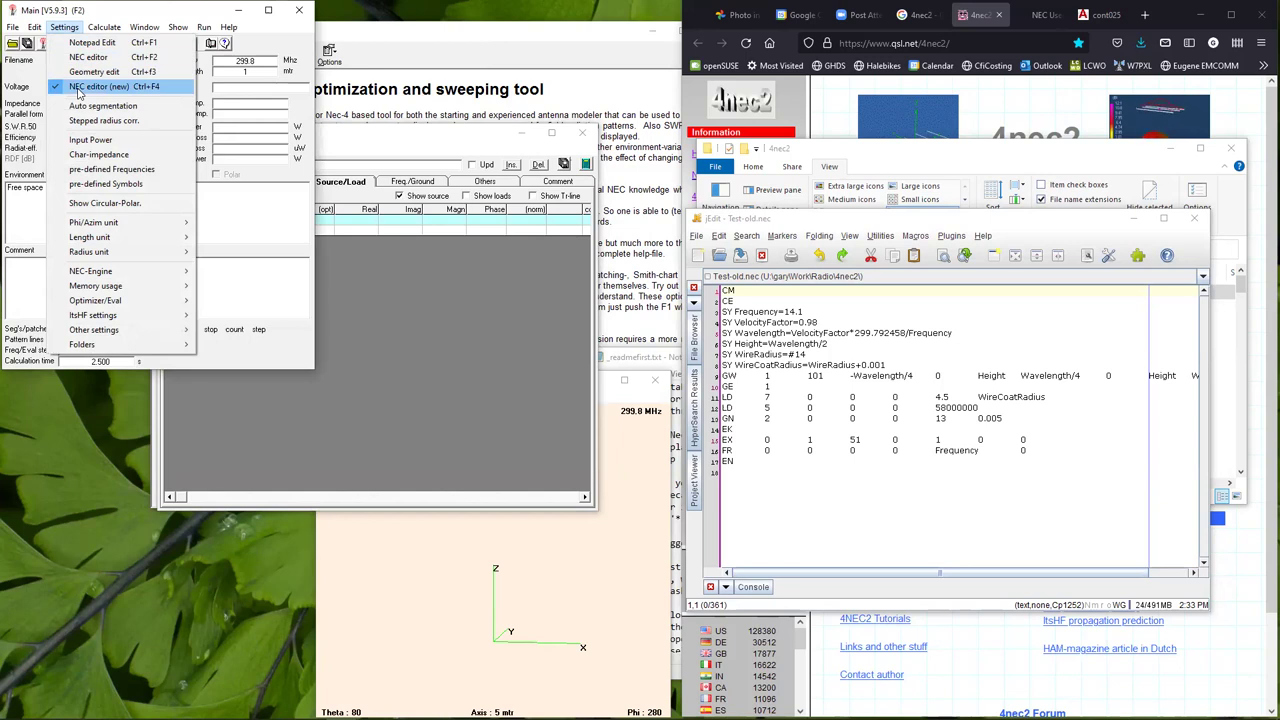
mouse_move(38, 32)
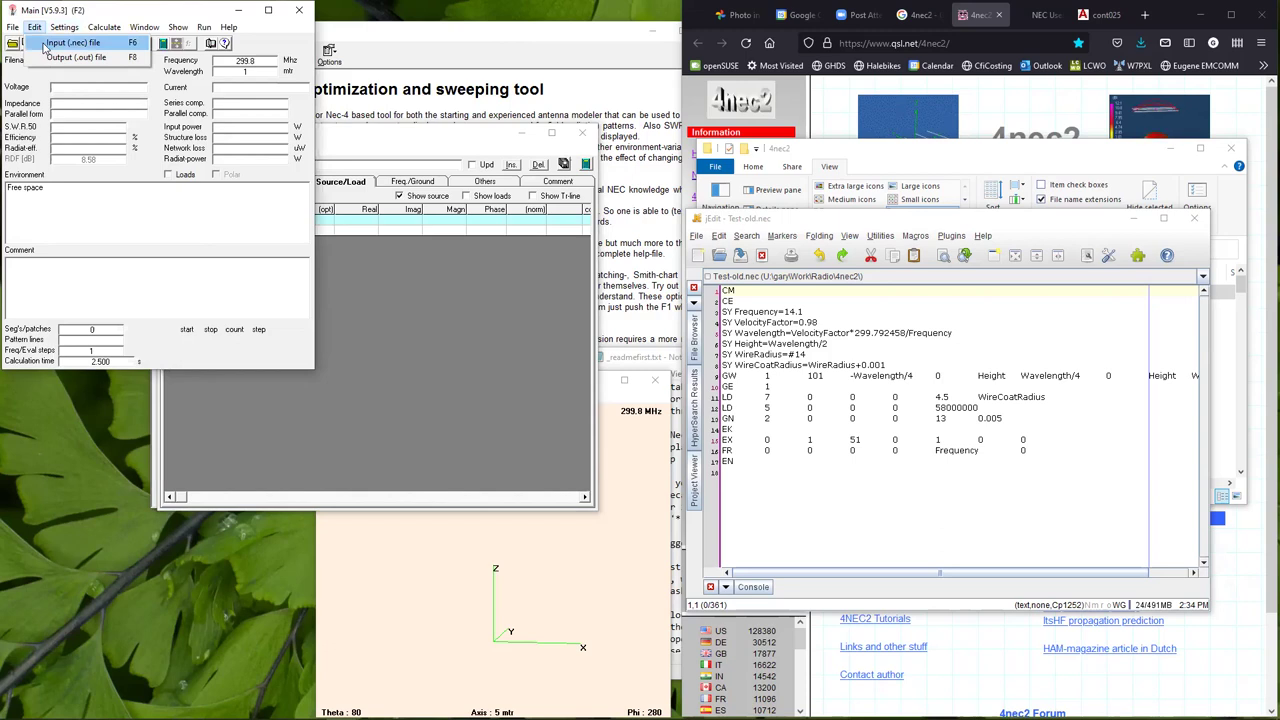
click(60, 43)
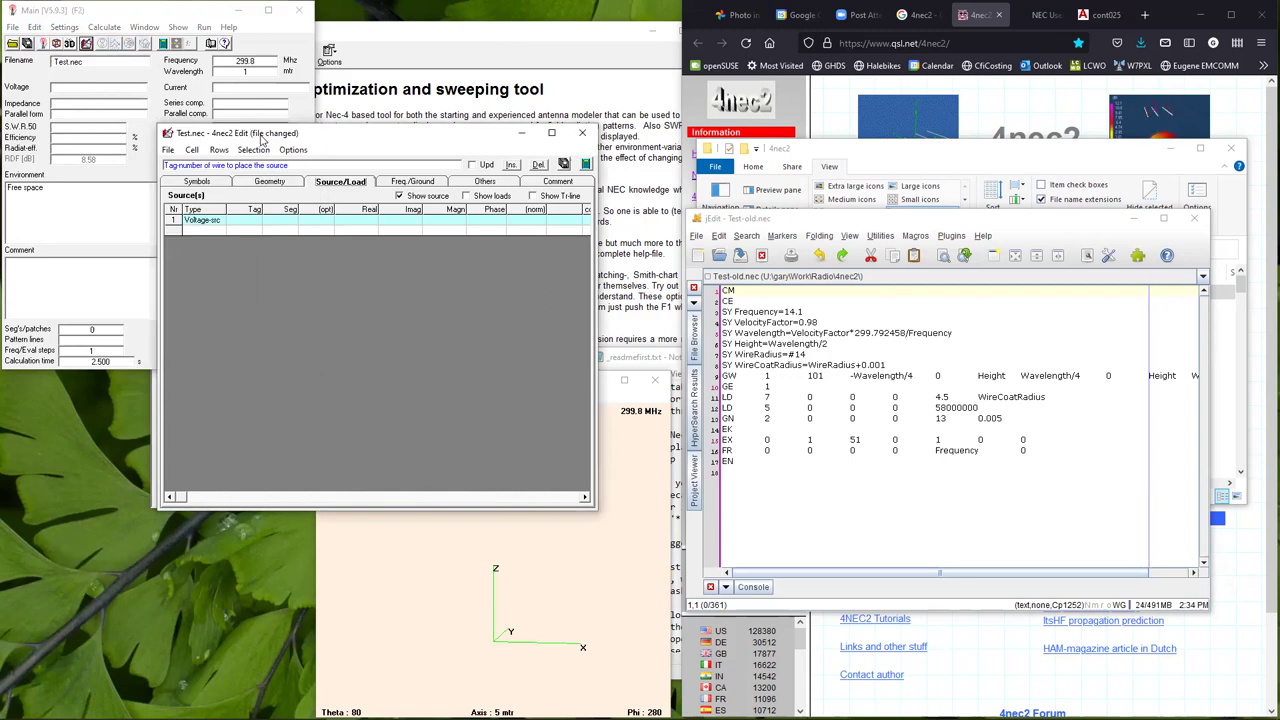
Return to the wire geometry and add a second row of type Wire below the first wire.
click(254, 183)
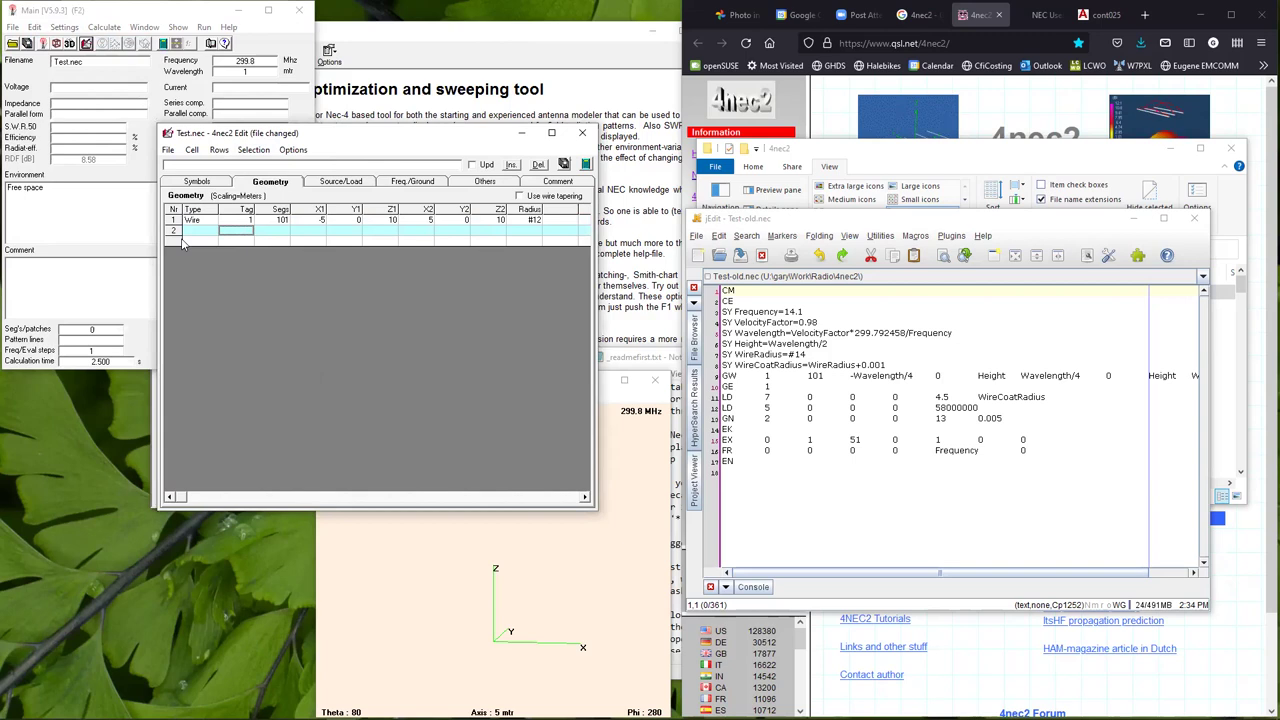
click(205, 221)
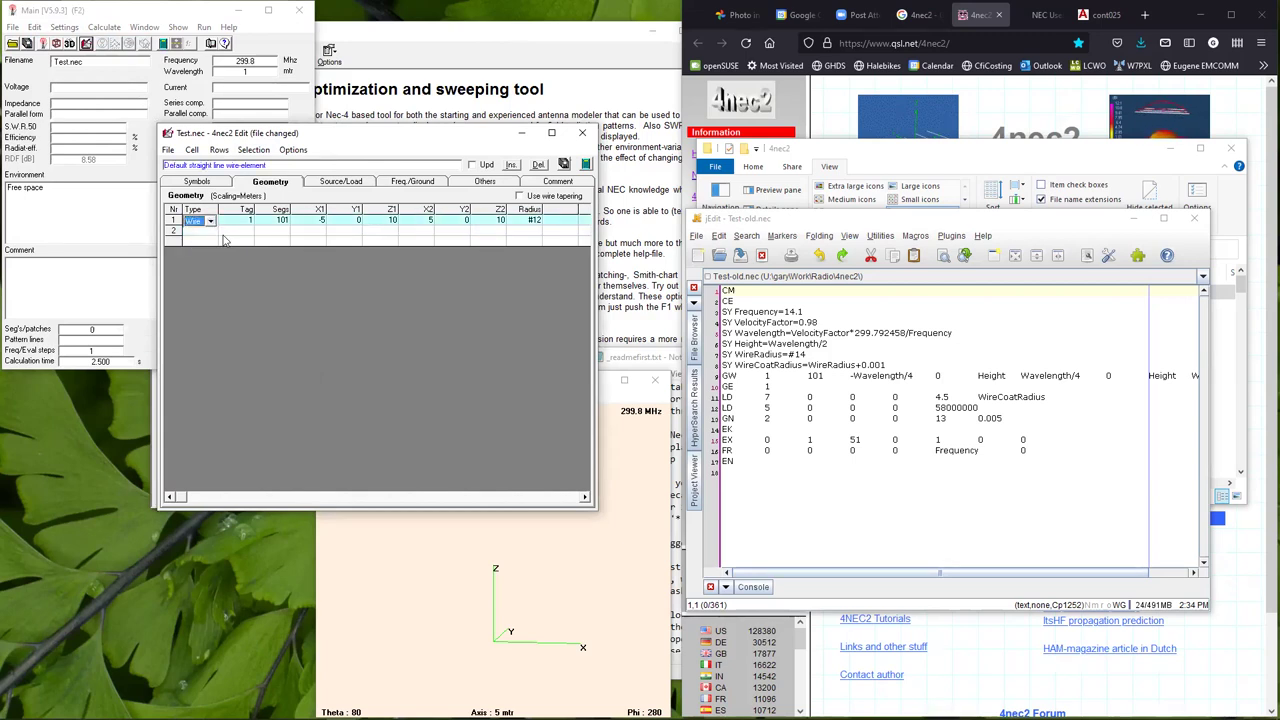
click(201, 233)
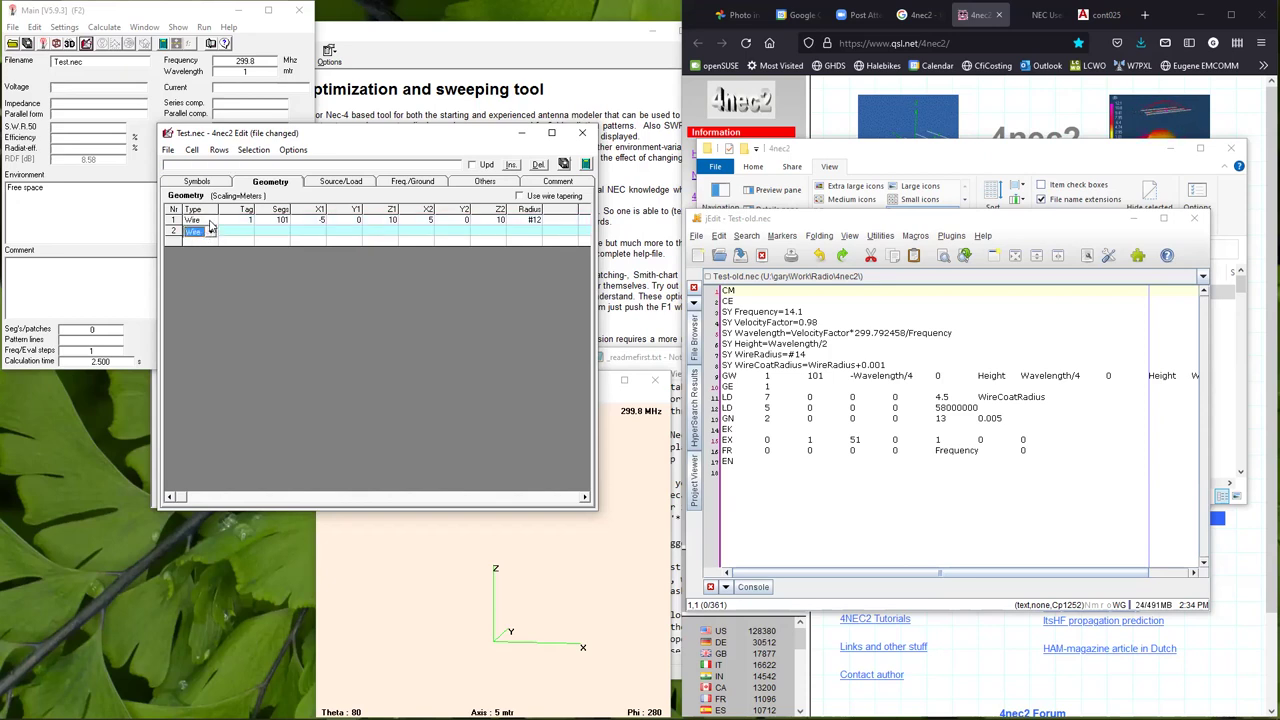
click(210, 222)
click(237, 248)
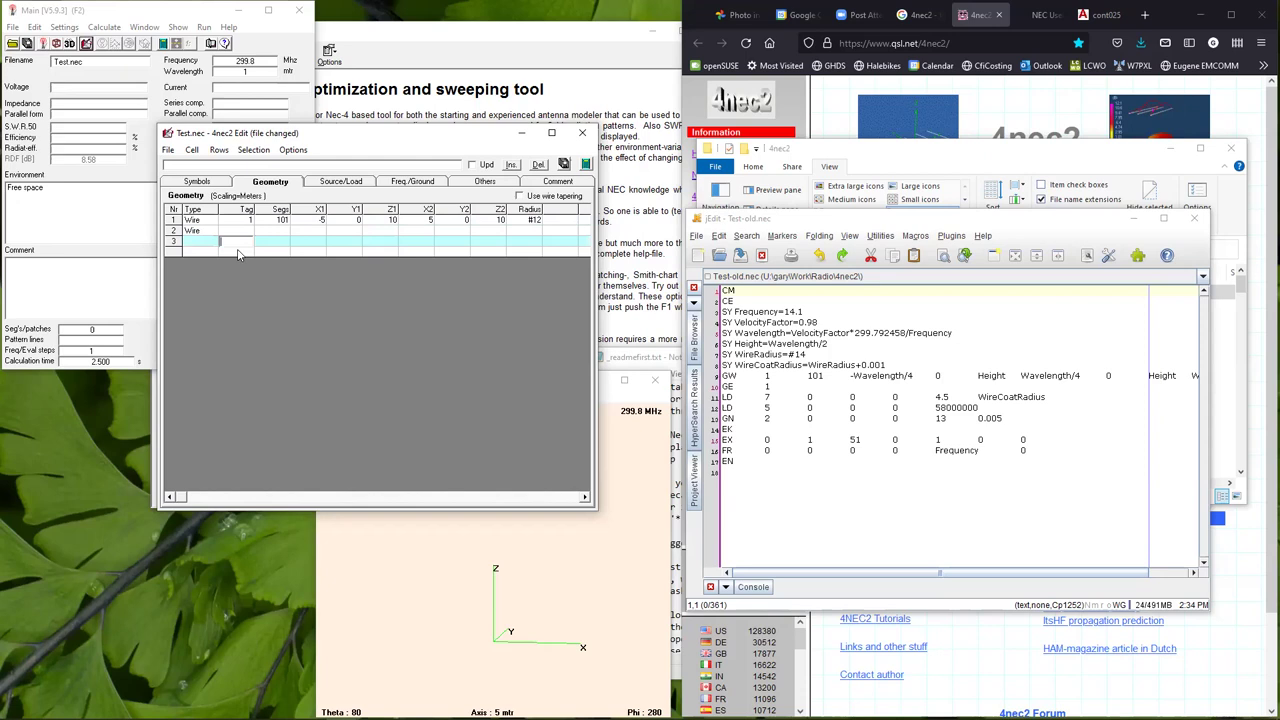
click(214, 221)
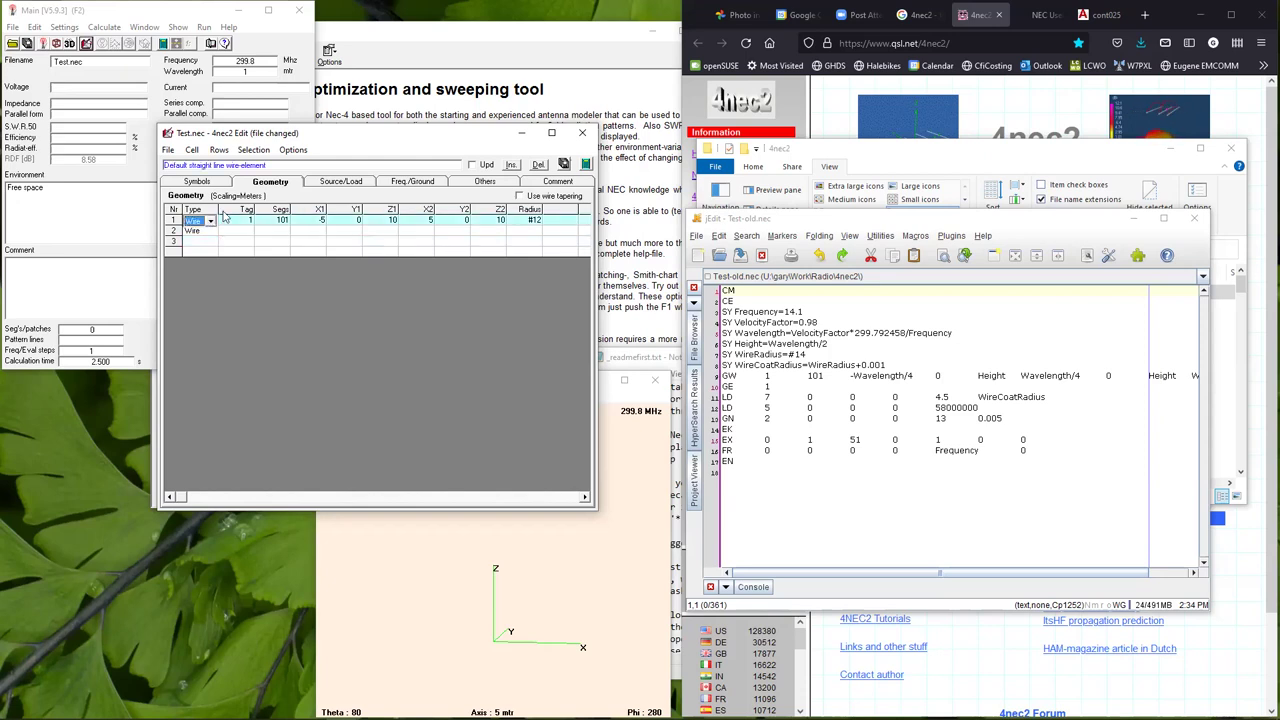
click(245, 221)
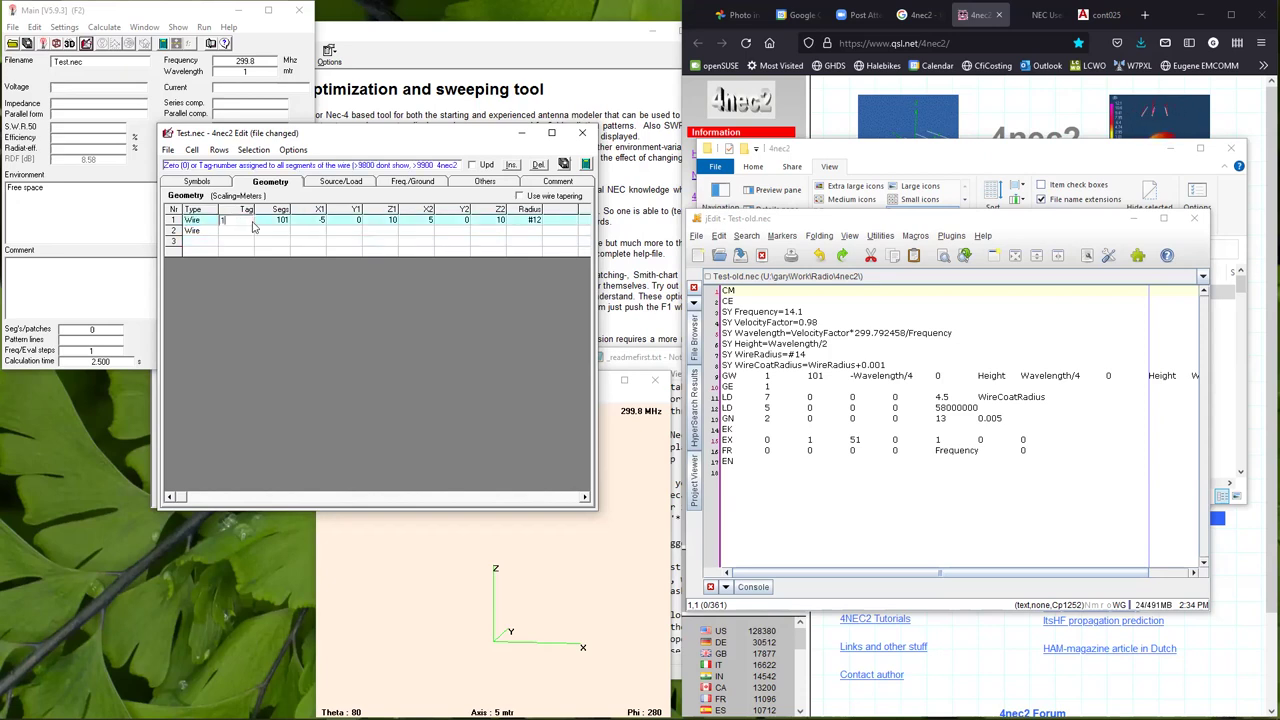
key(Return)
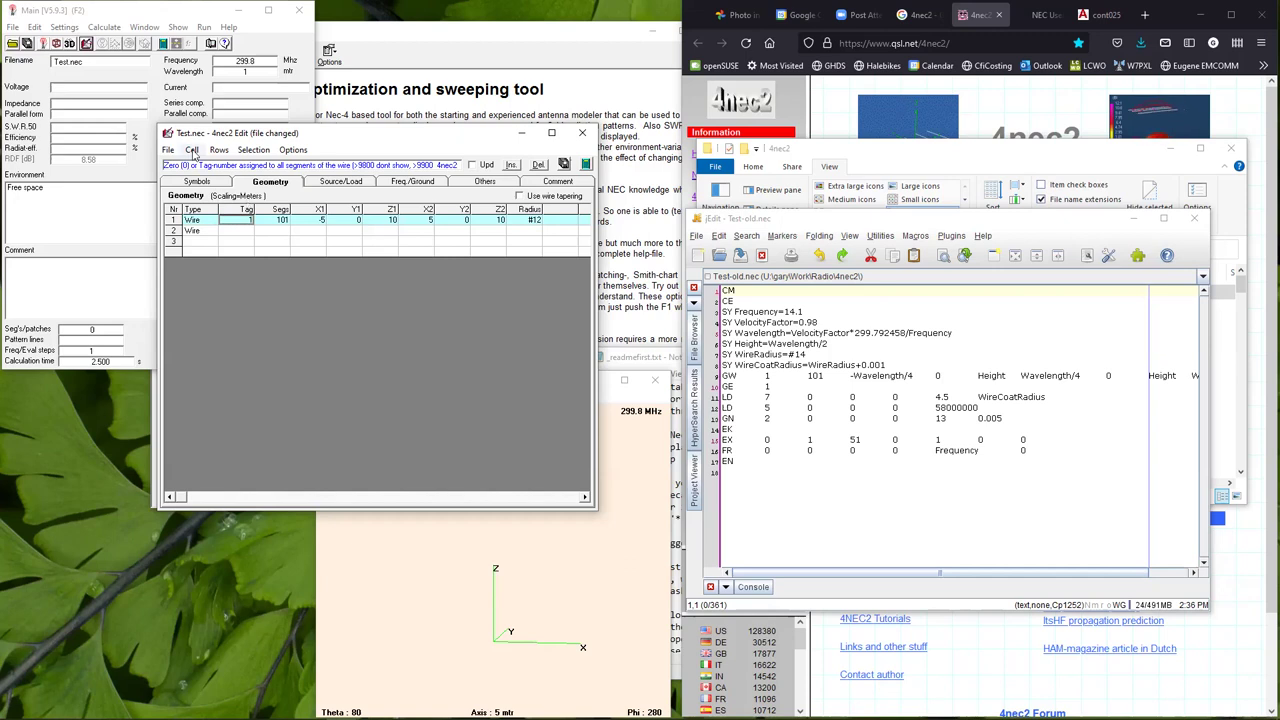
click(302, 150)
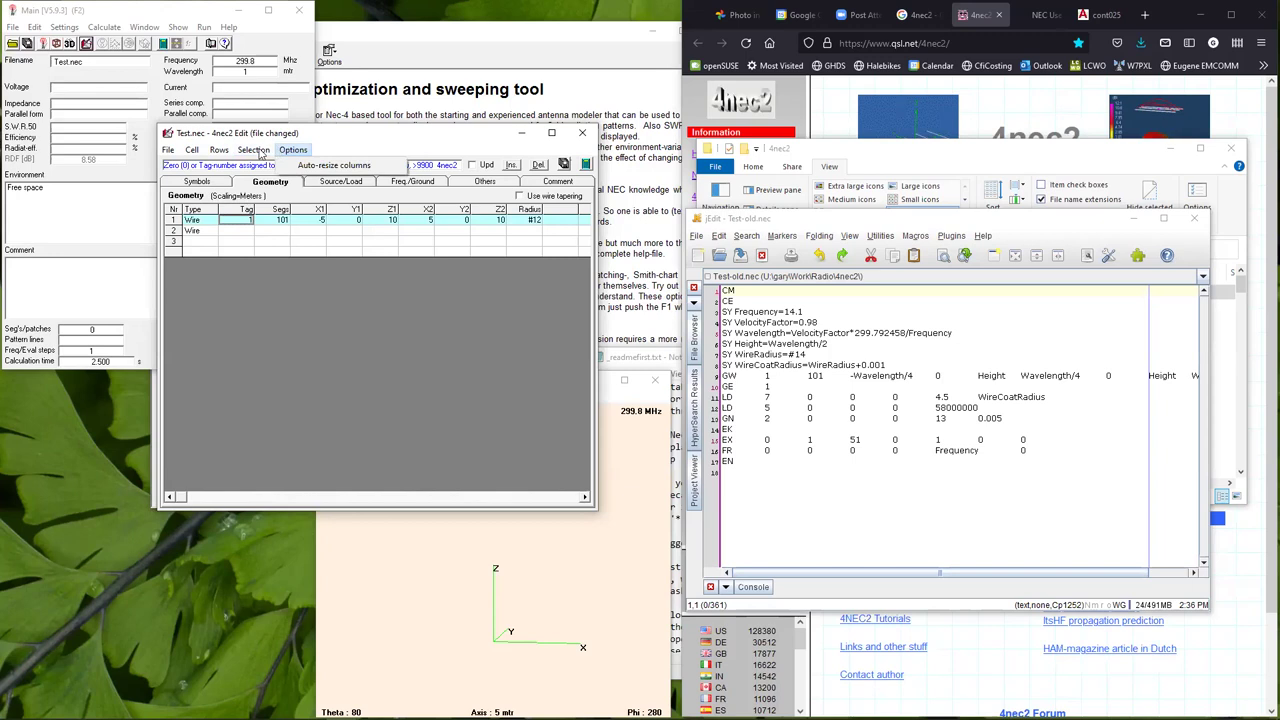
mouse_move(228, 150)
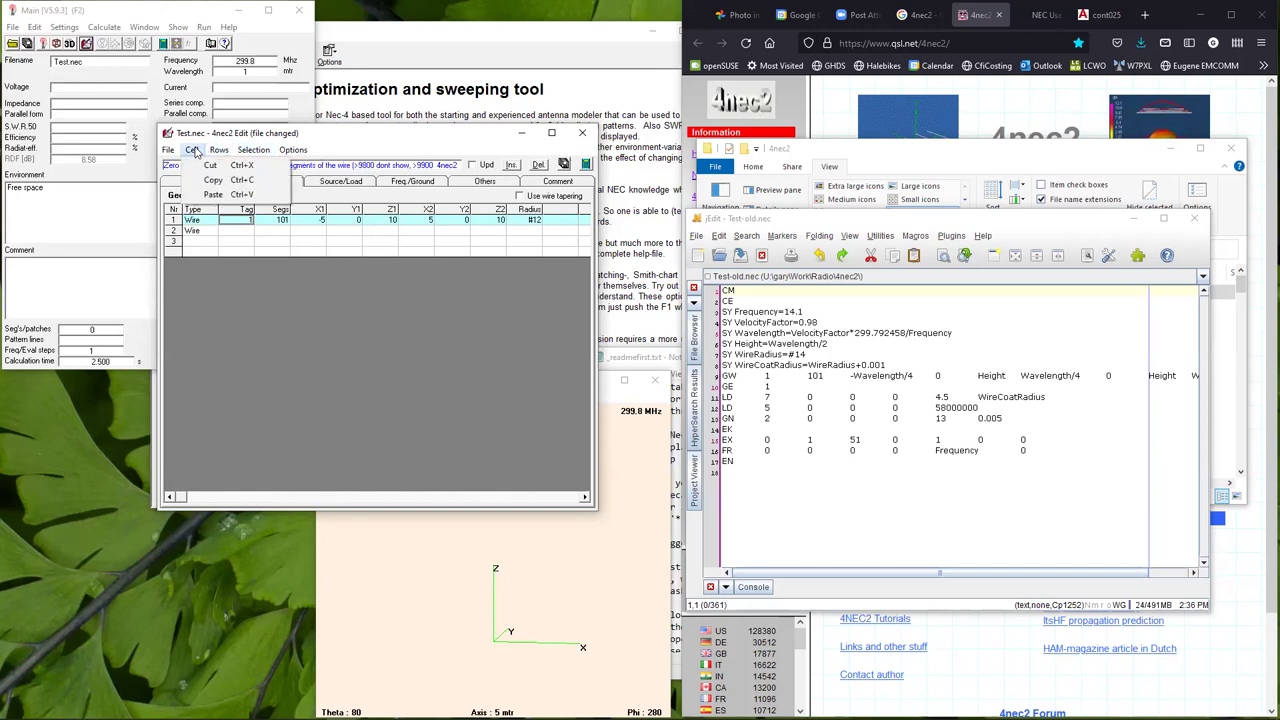
click(362, 131)
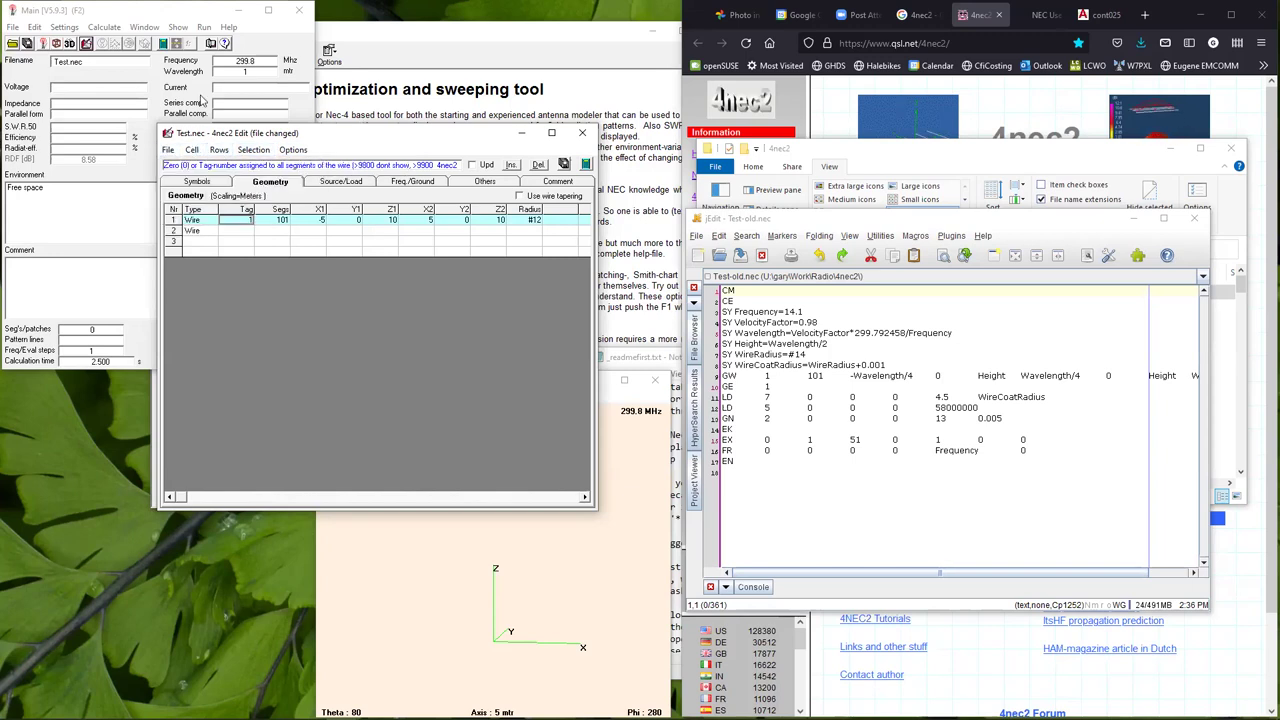
Check the available length units in the settings, then return to the Test.nec editor.
click(64, 27)
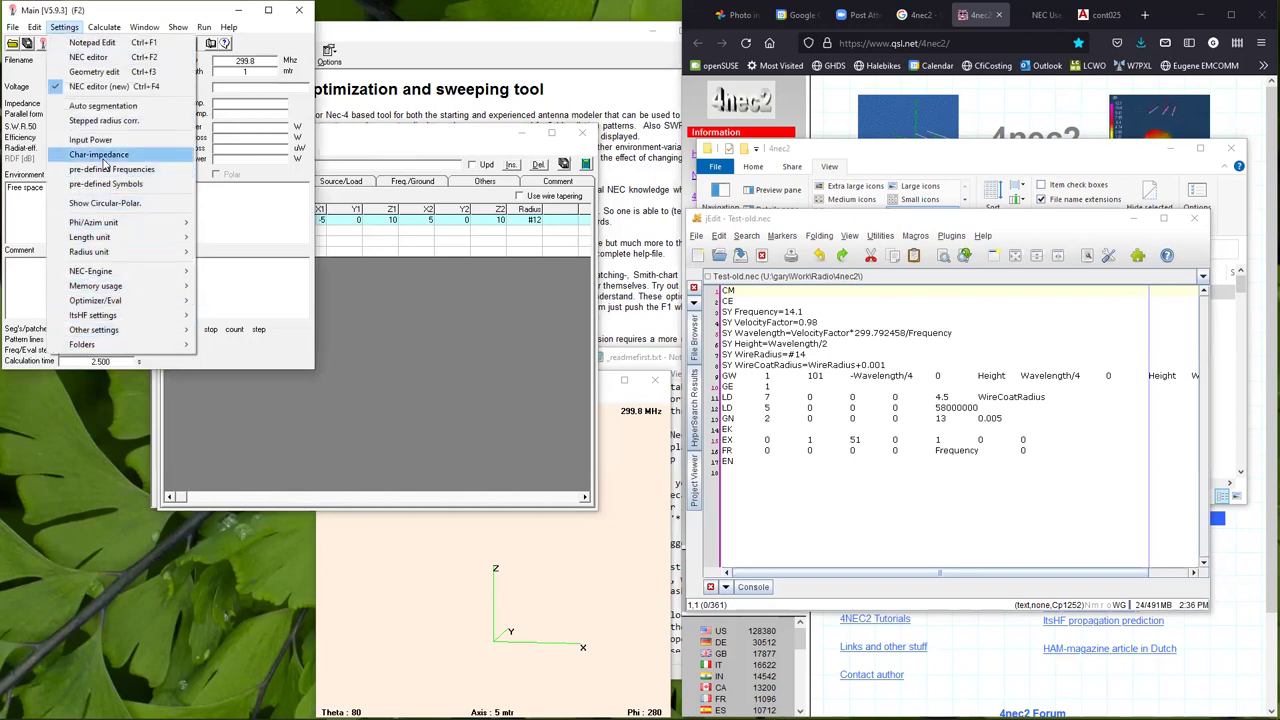
mouse_move(95, 240)
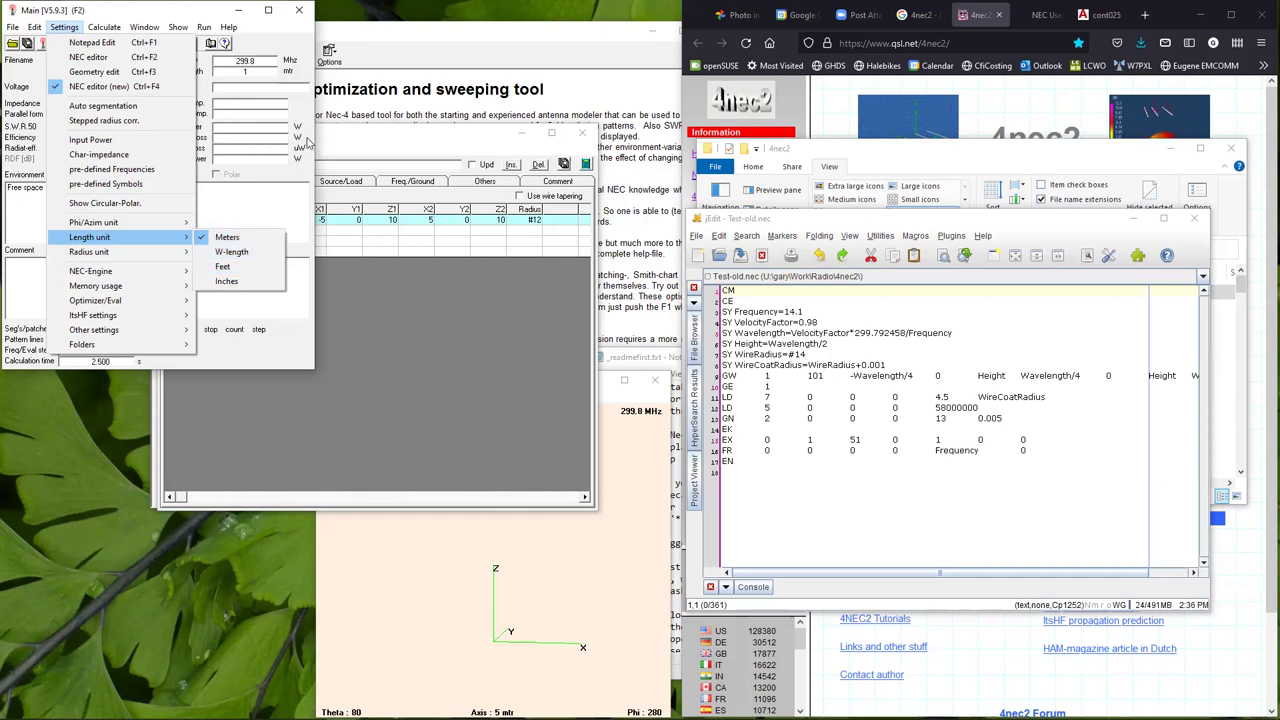
click(390, 137)
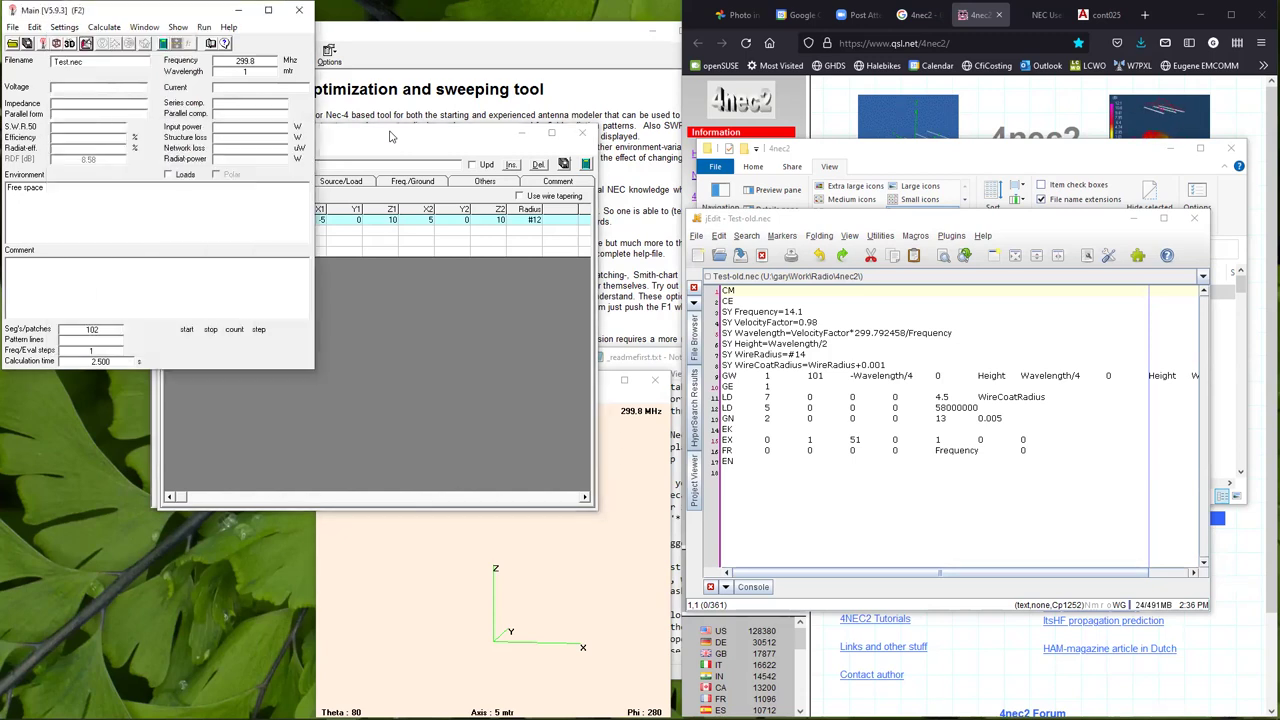
click(390, 137)
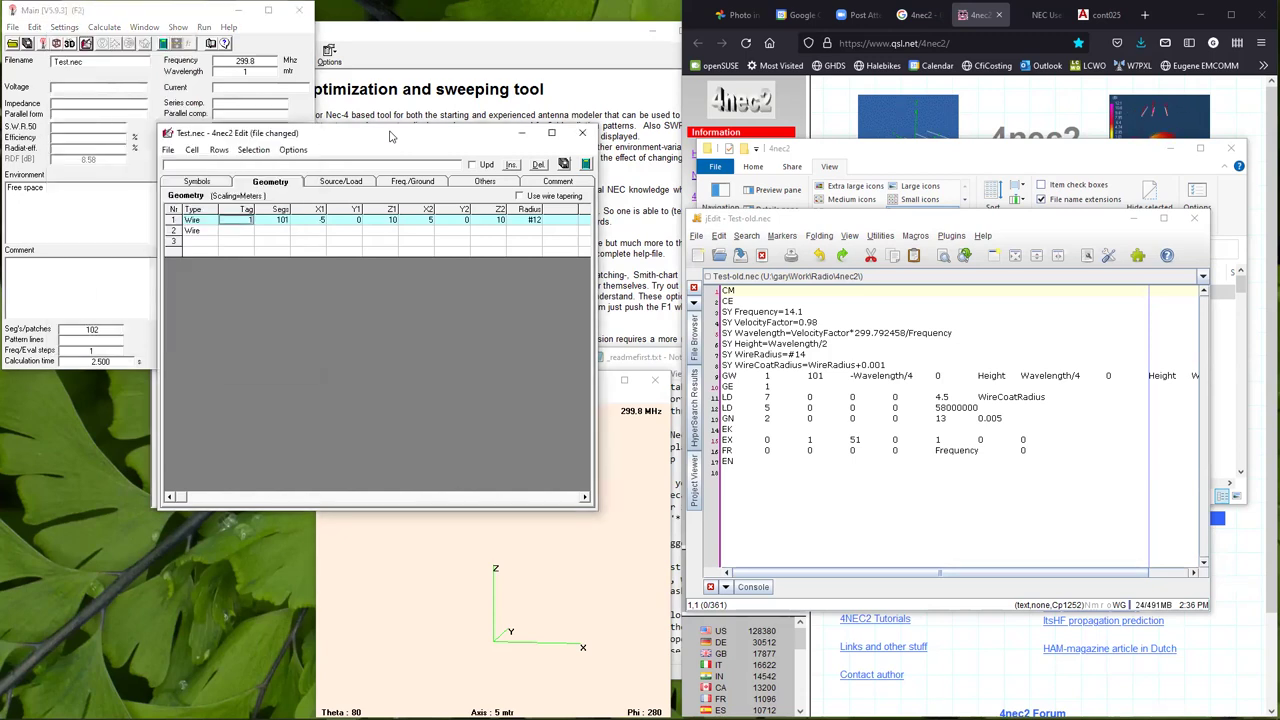
Place the voltage source on the wire with tag 1 at segment 51.
click(330, 184)
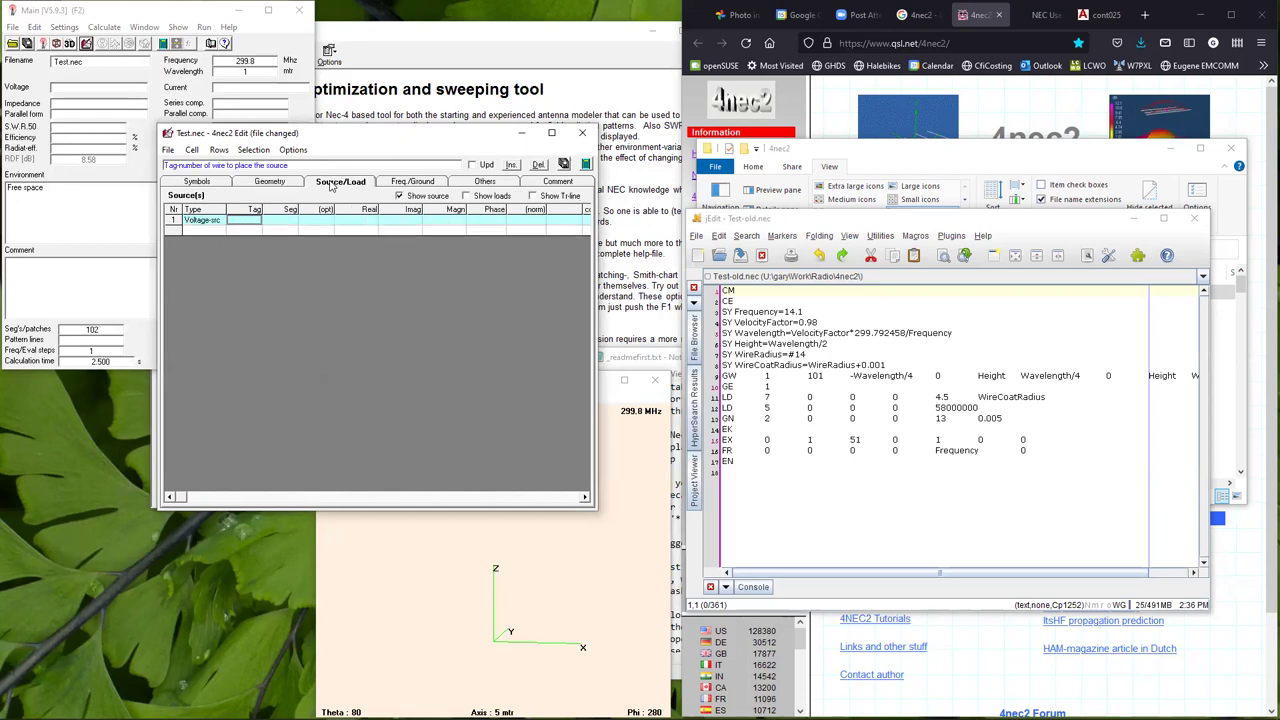
click(234, 219)
text(1)
key(Tab)
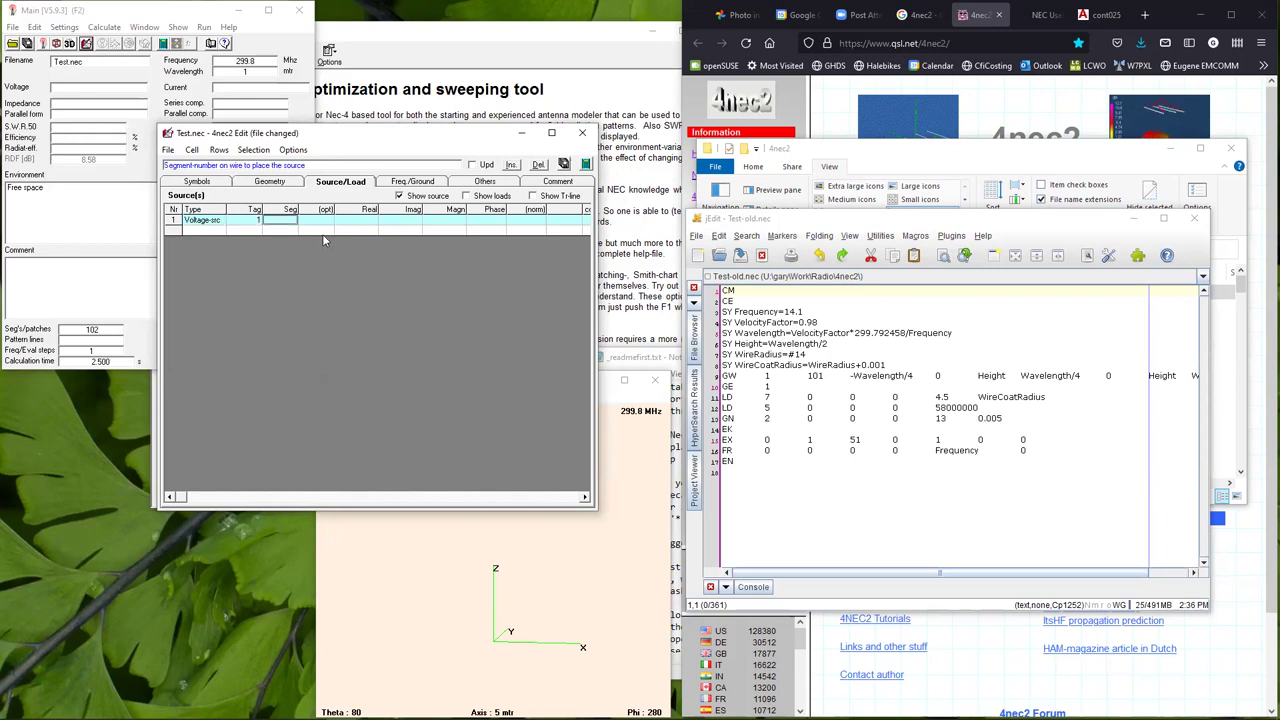
text(5)
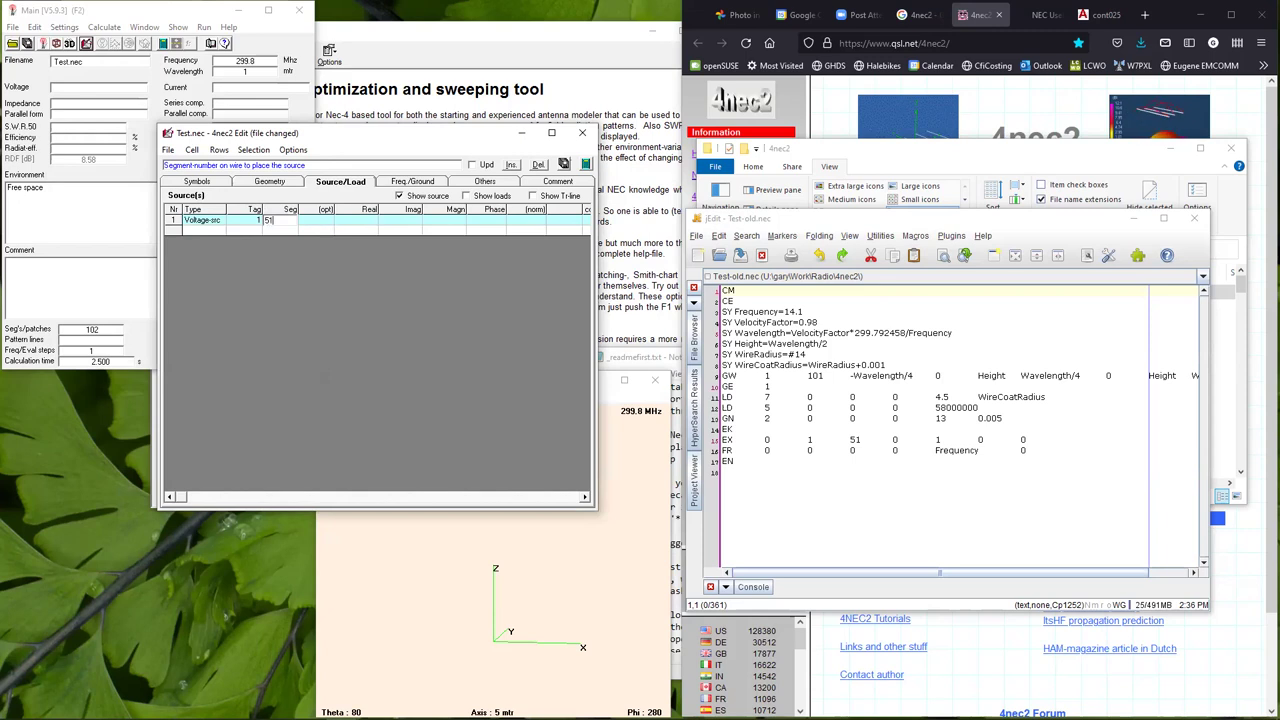
text(1)
key(Tab)
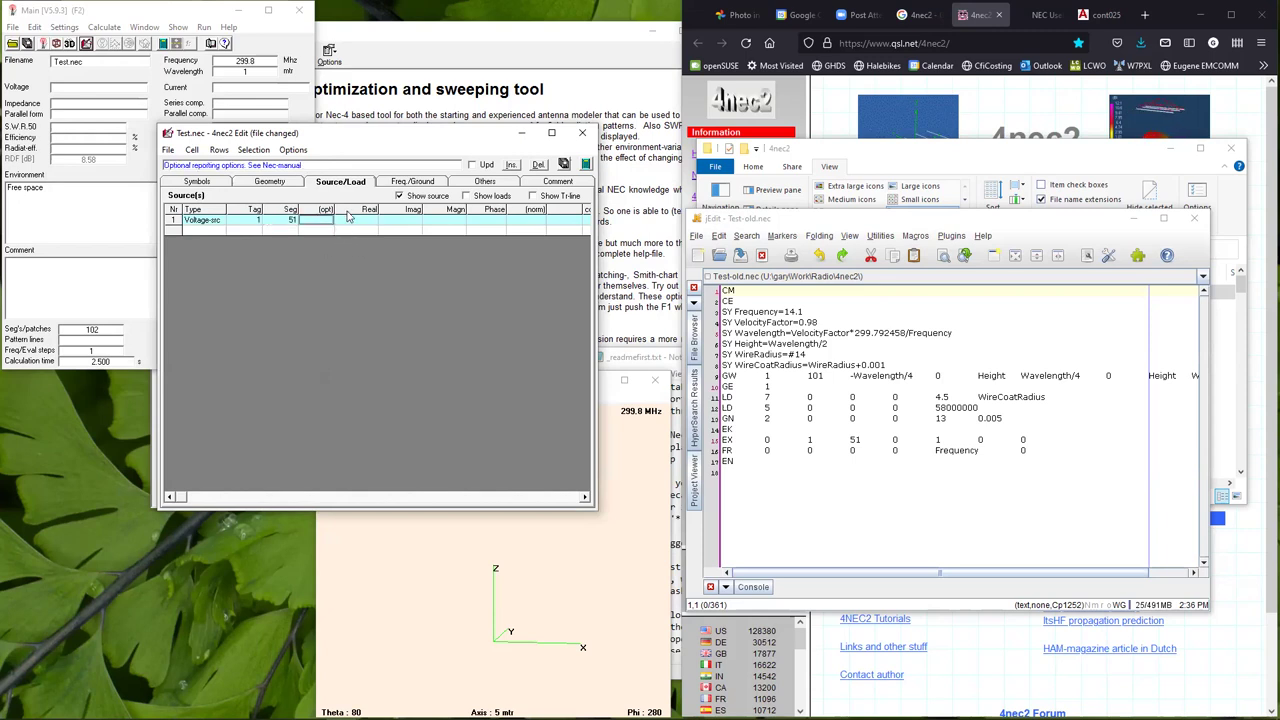
Set the real part of the source voltage to 1 and add a second Voltage-src row below it.
click(356, 220)
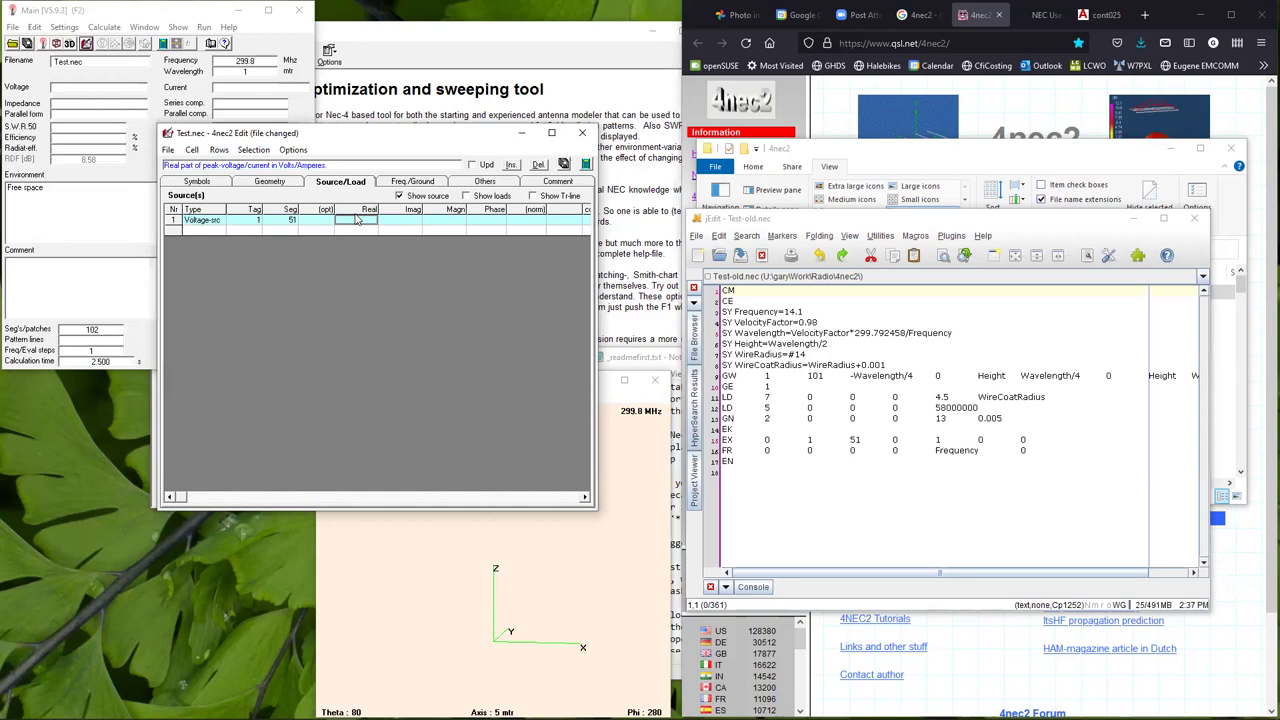
click(350, 225)
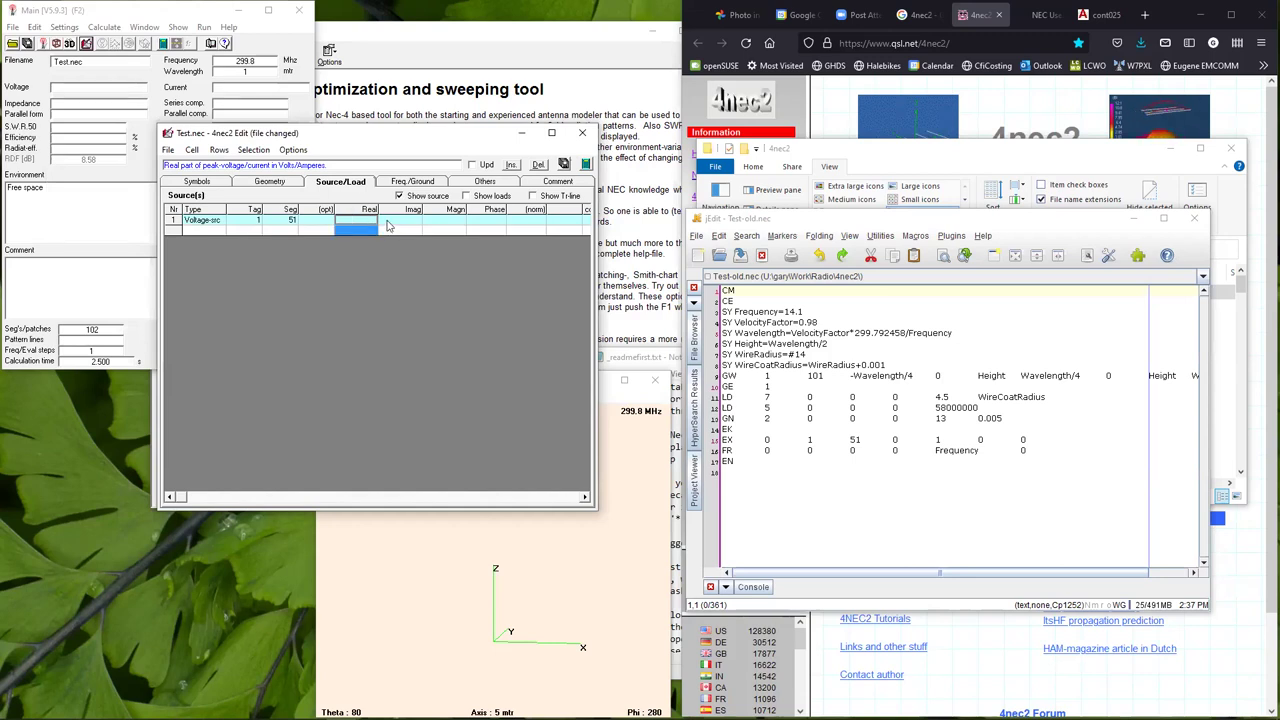
text(1)
key(Tab)
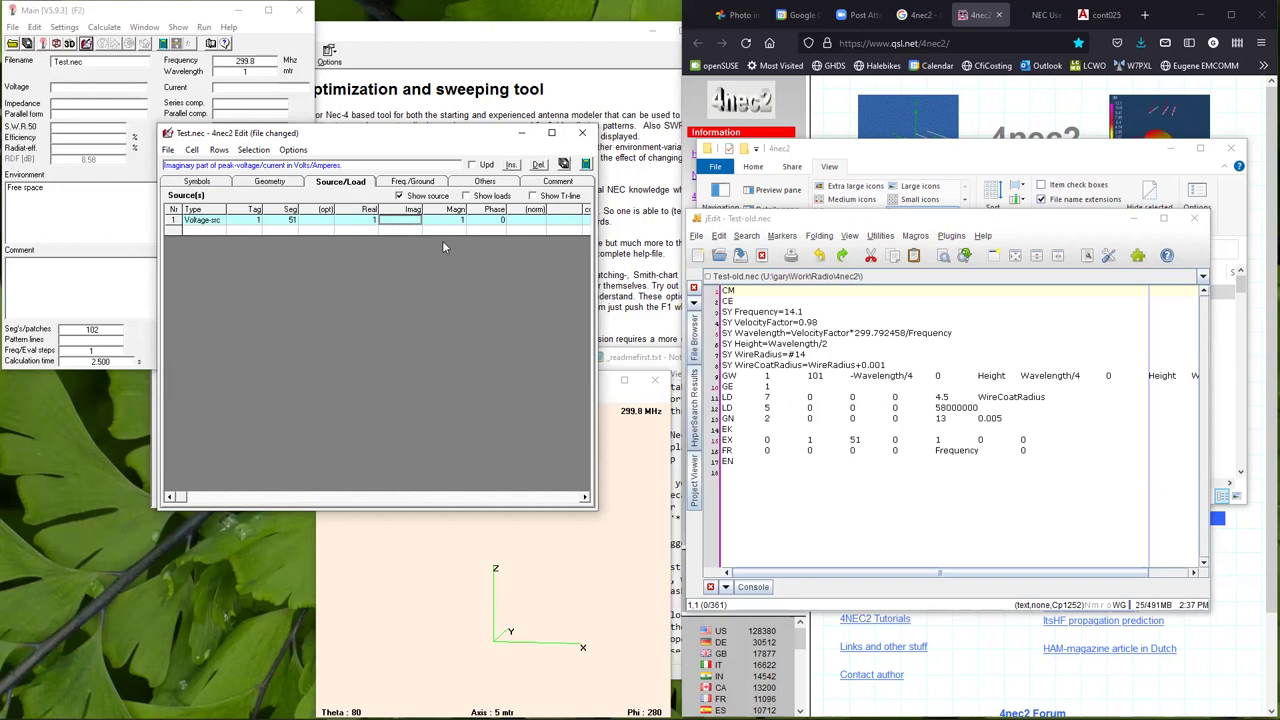
click(211, 231)
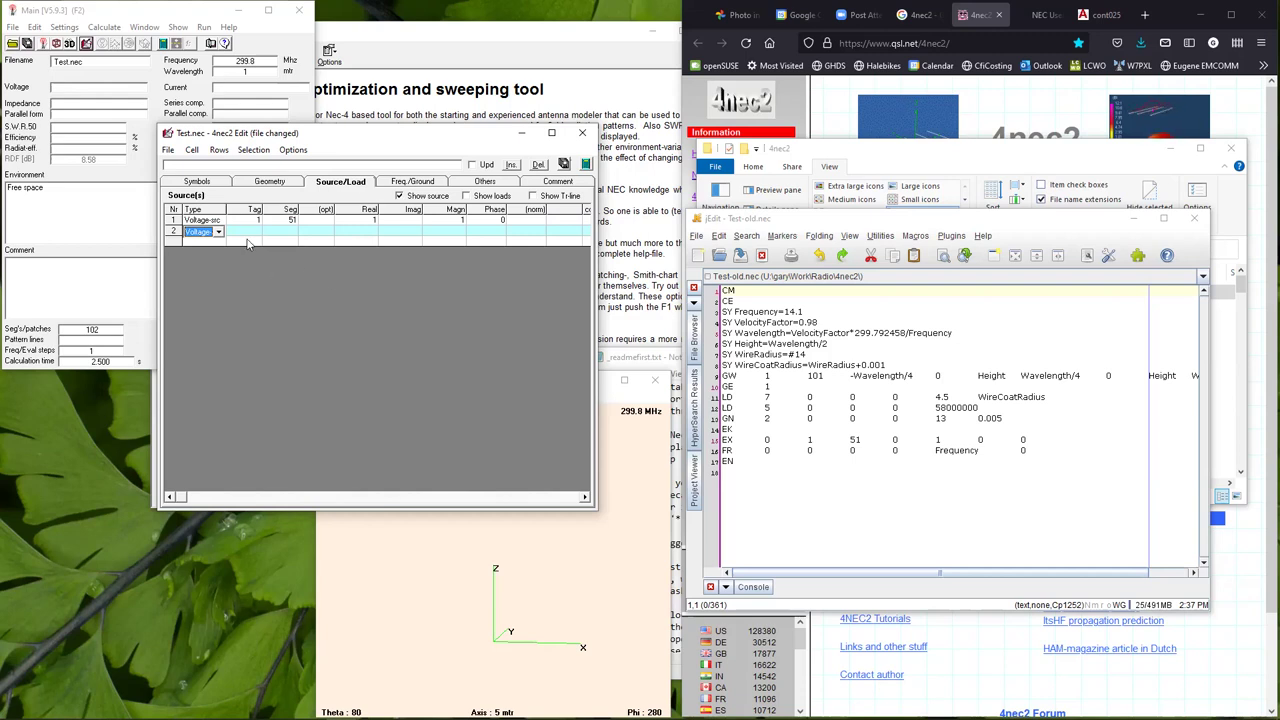
click(222, 219)
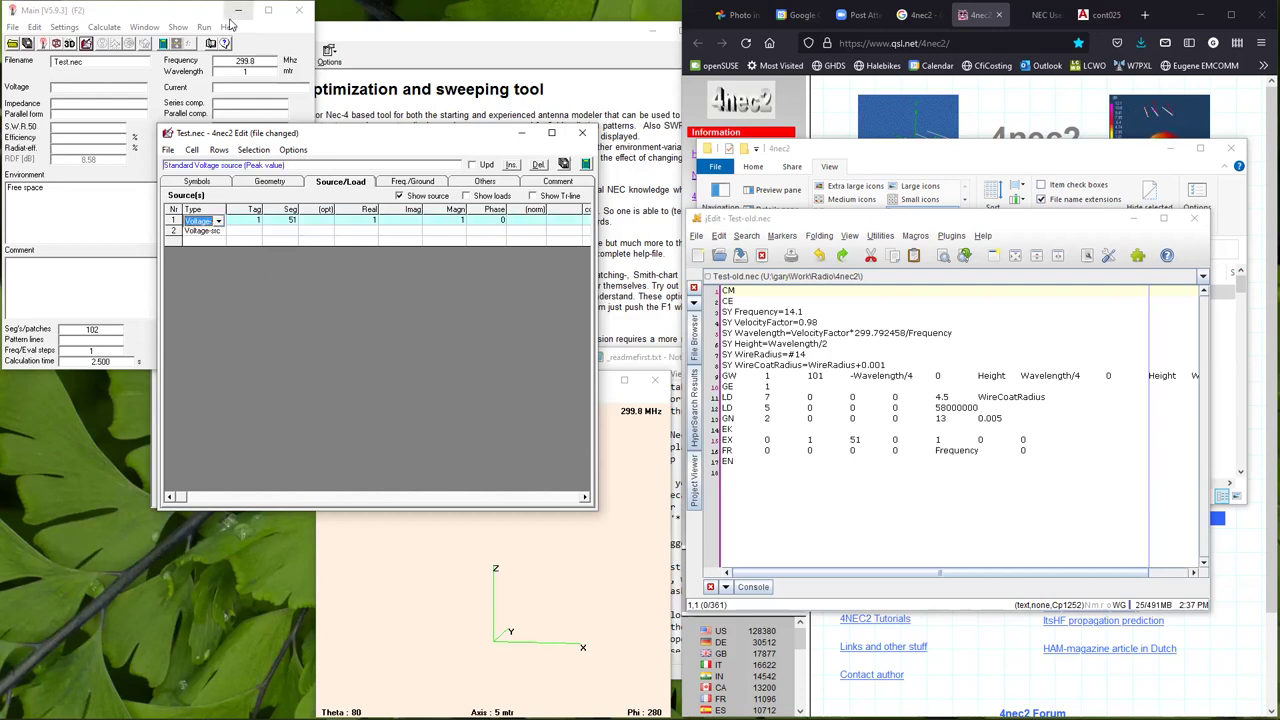
Minimize the main window and start a new instance of 4nec2.
click(238, 10)
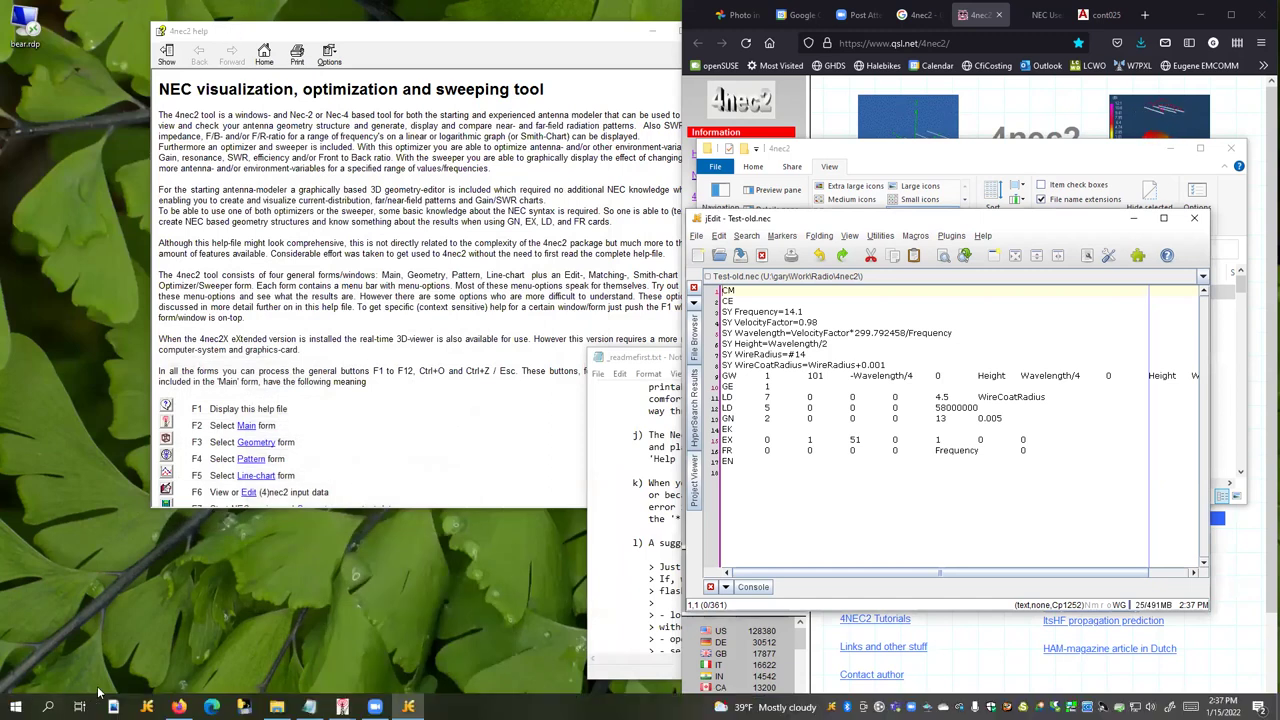
mouse_move(1101, 706)
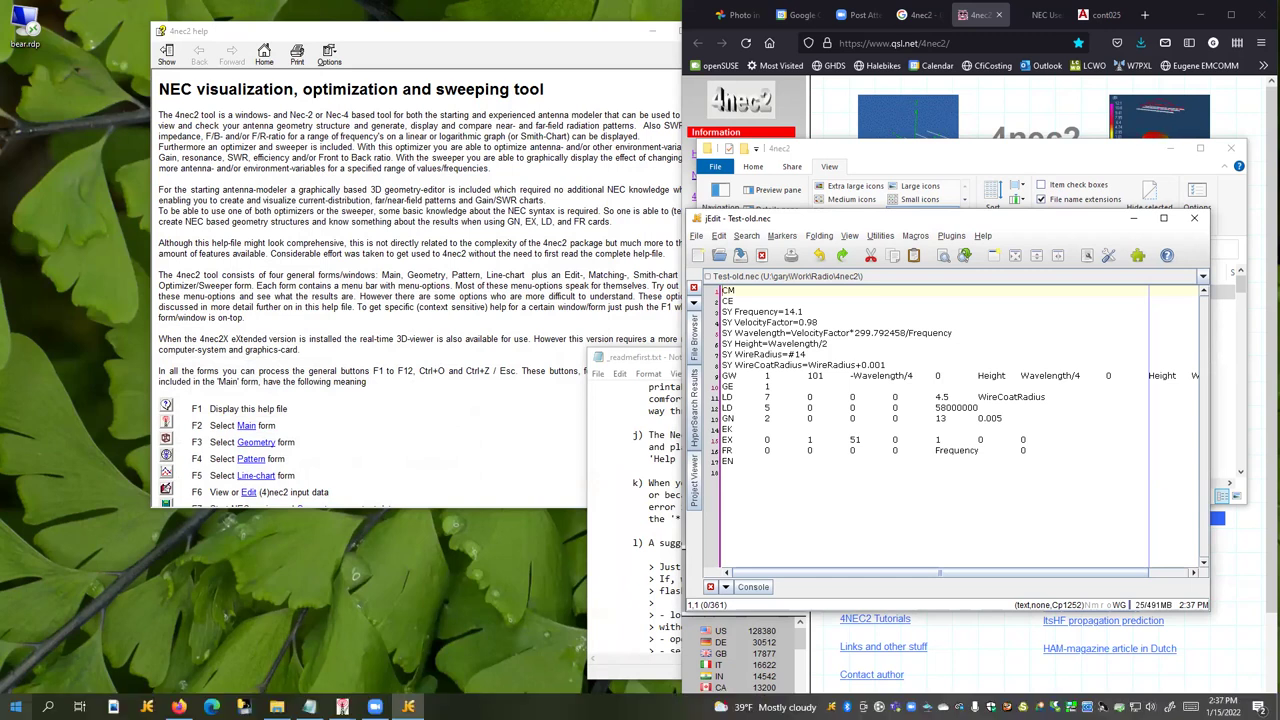
click(16, 706)
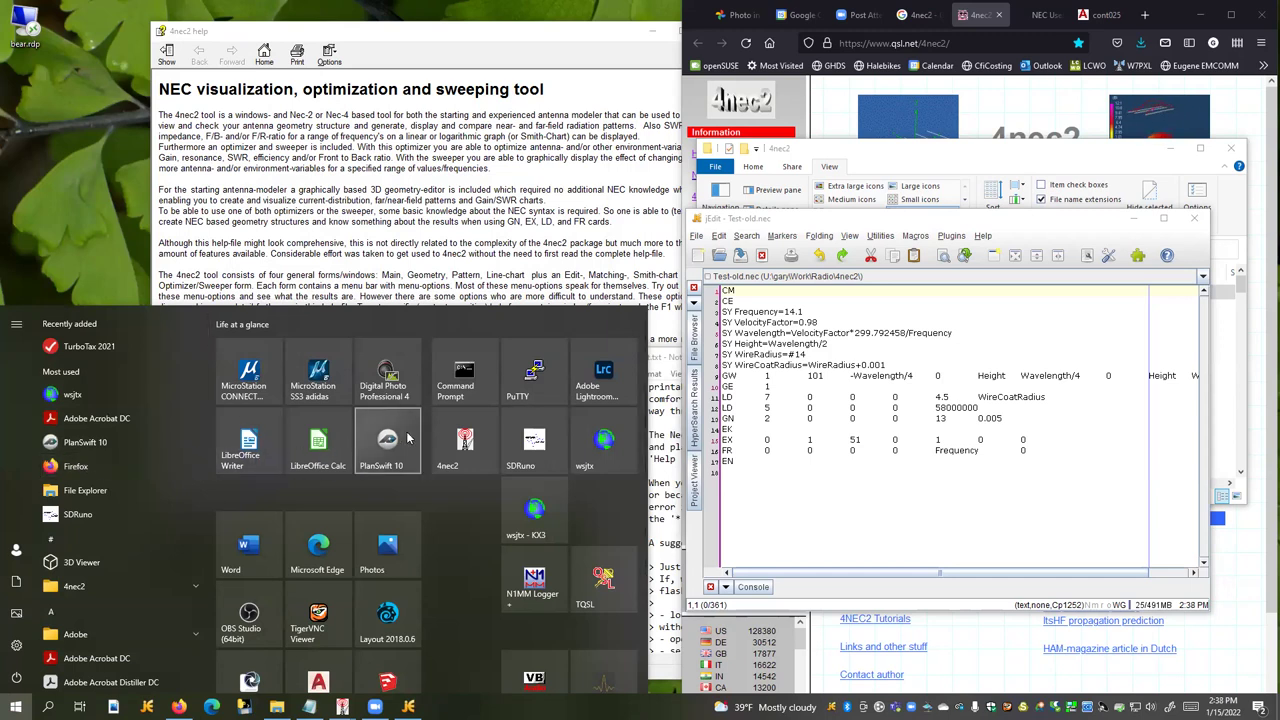
click(446, 446)
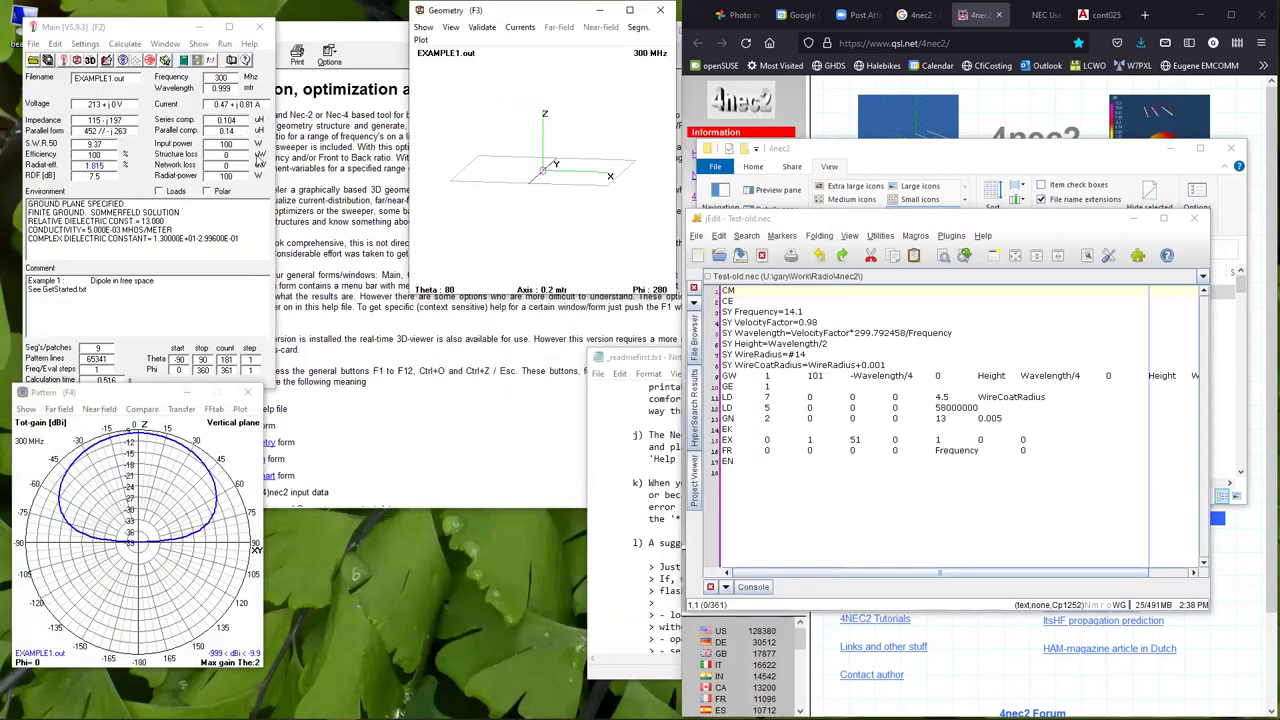
Move the Main window into the screen corner and place the Geometry window beside the Pattern window.
click(170, 30)
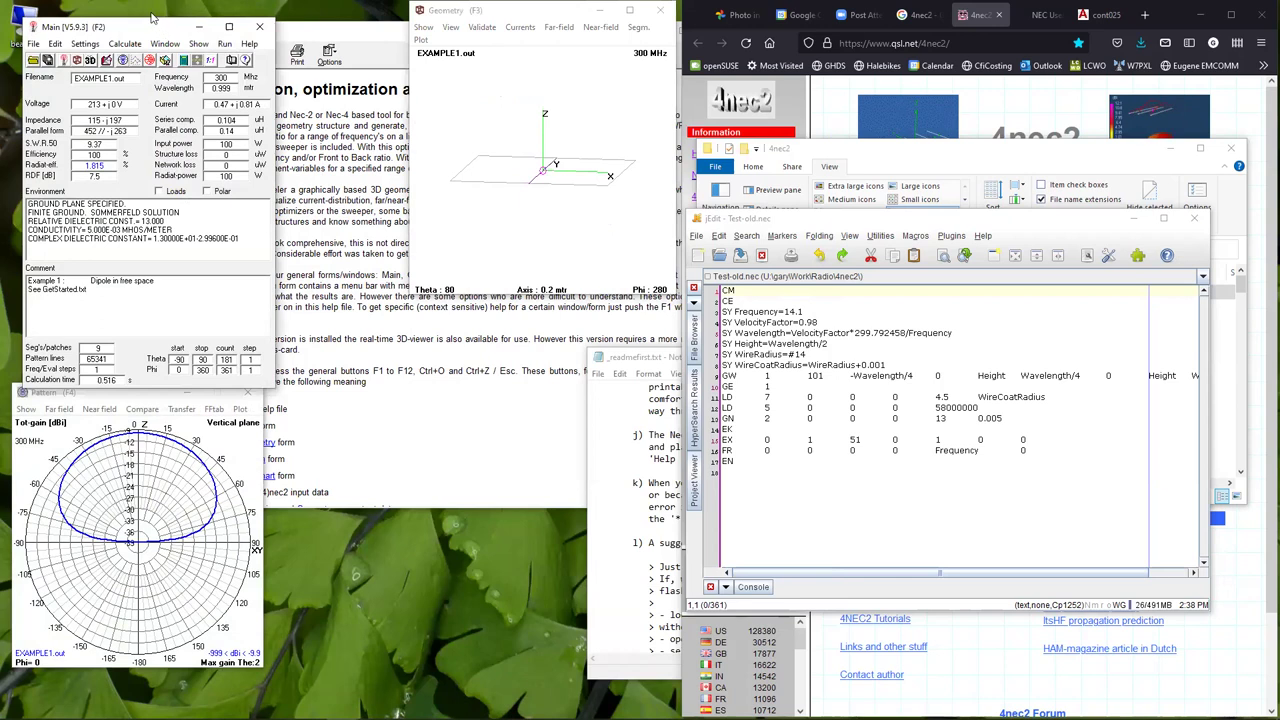
drag(152, 16, 131, 0)
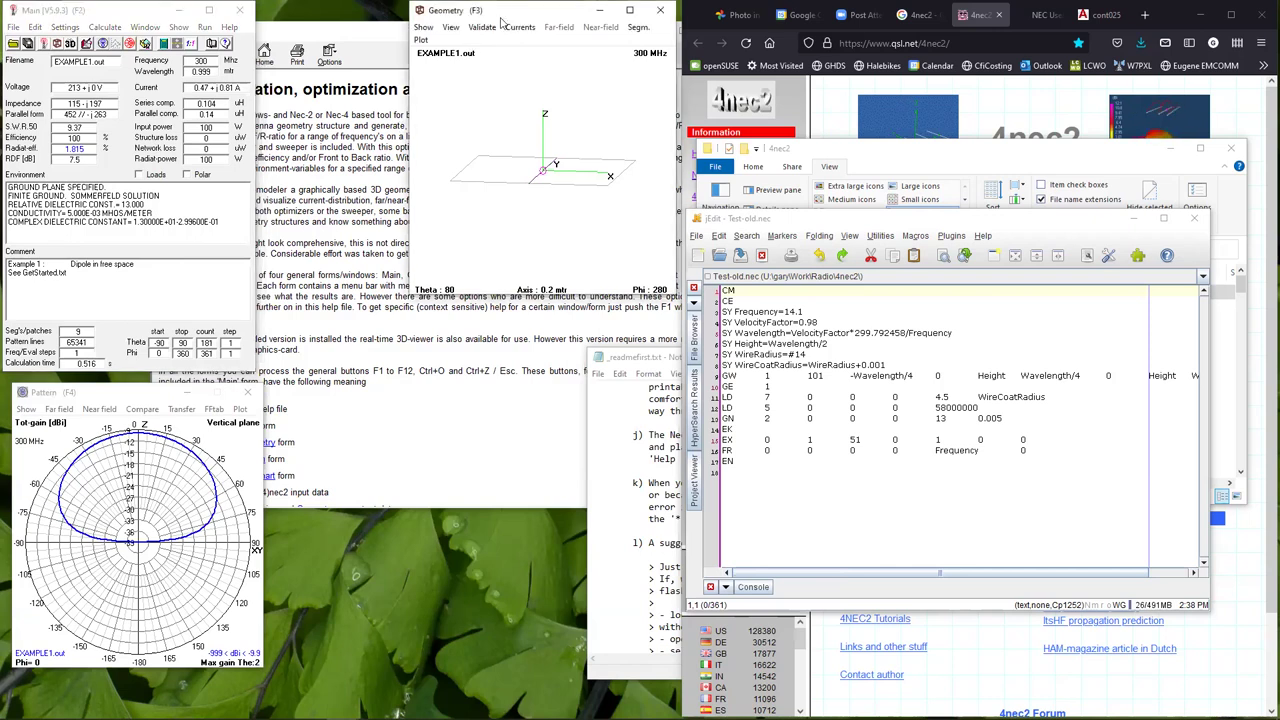
drag(503, 18, 359, 398)
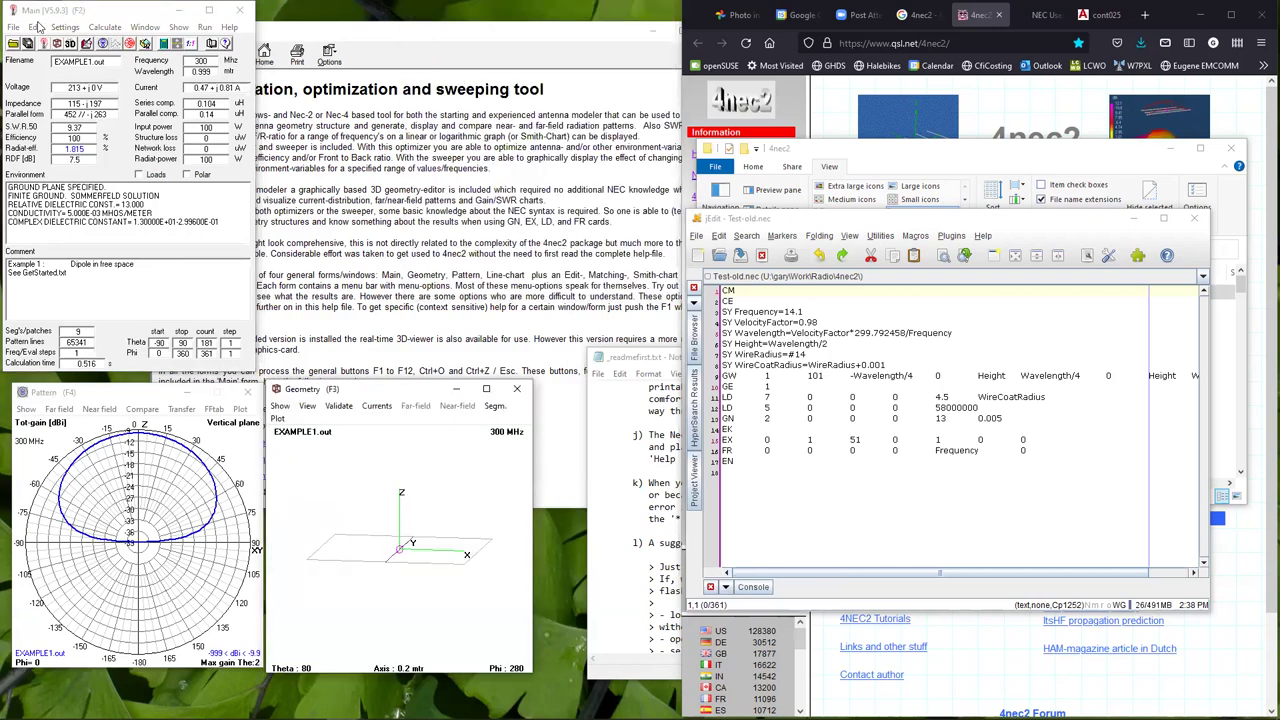
Open Test.nec from the 4nec2-class folder.
click(14, 43)
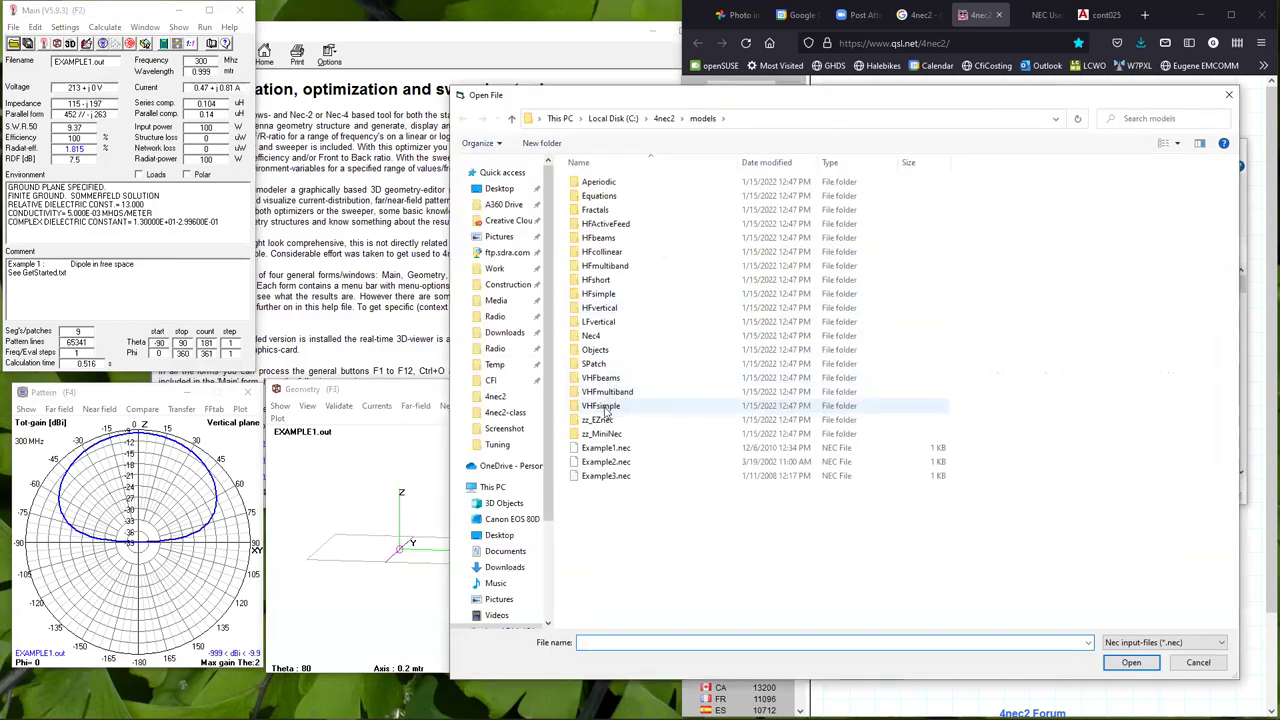
click(505, 412)
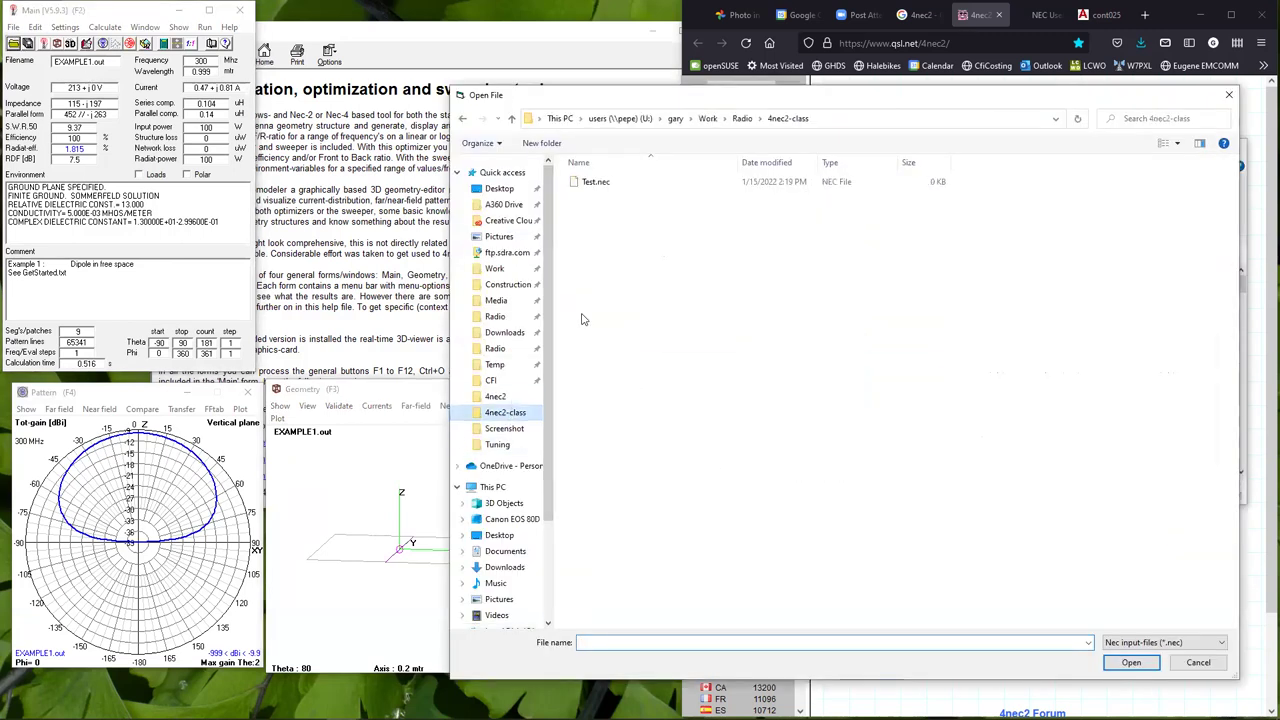
double_click(603, 185)
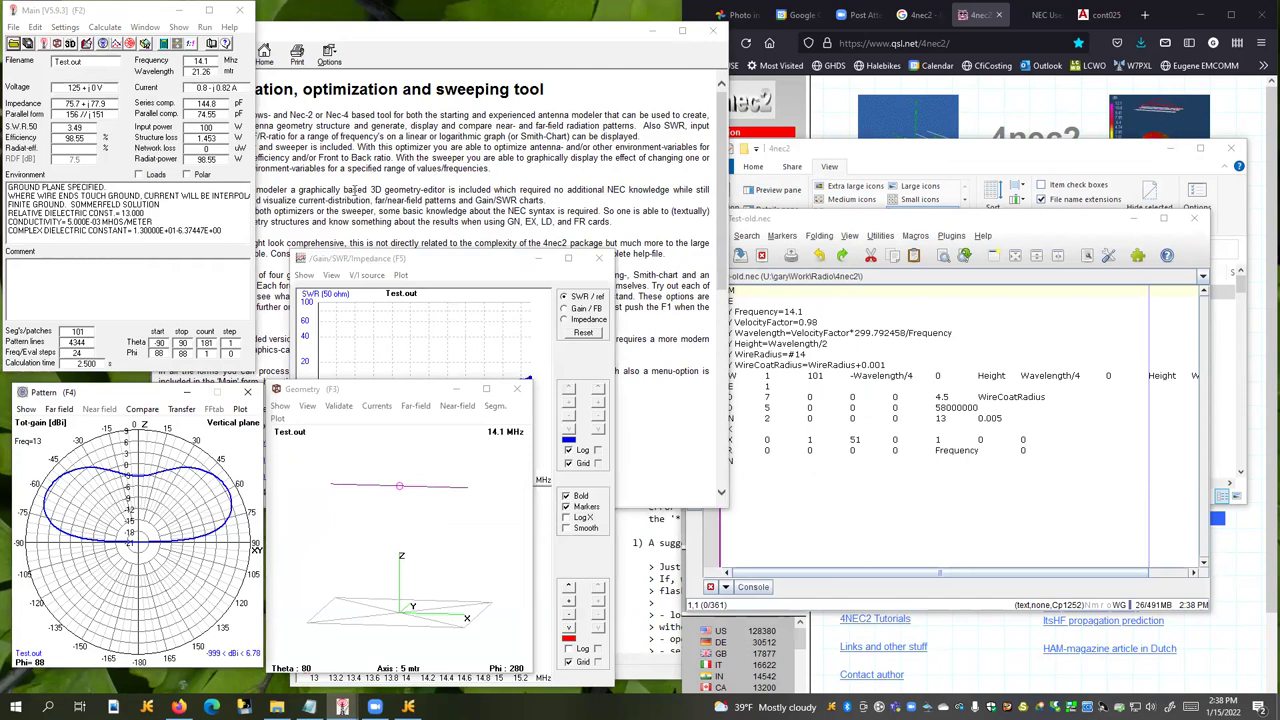
Move the Gain/SWR/Impedance window beside the Main window and reduce its height to uncover the Geometry window.
drag(455, 260, 451, 237)
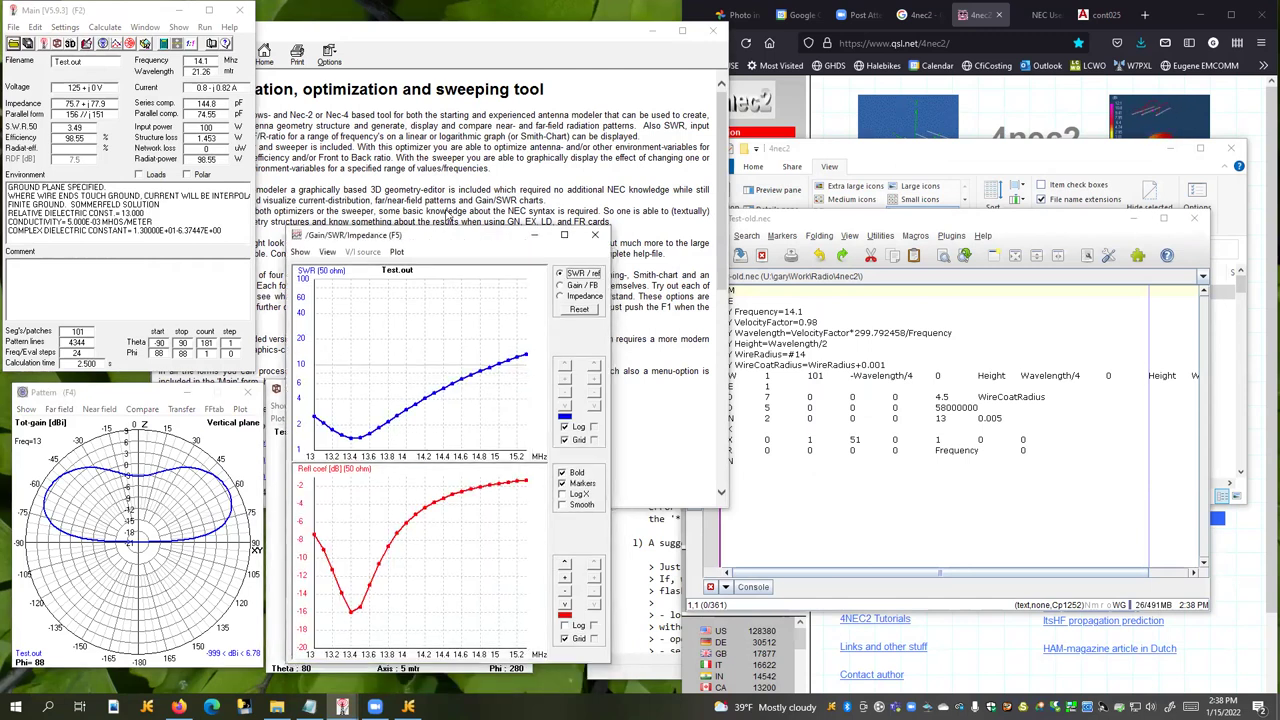
drag(455, 237, 428, 12)
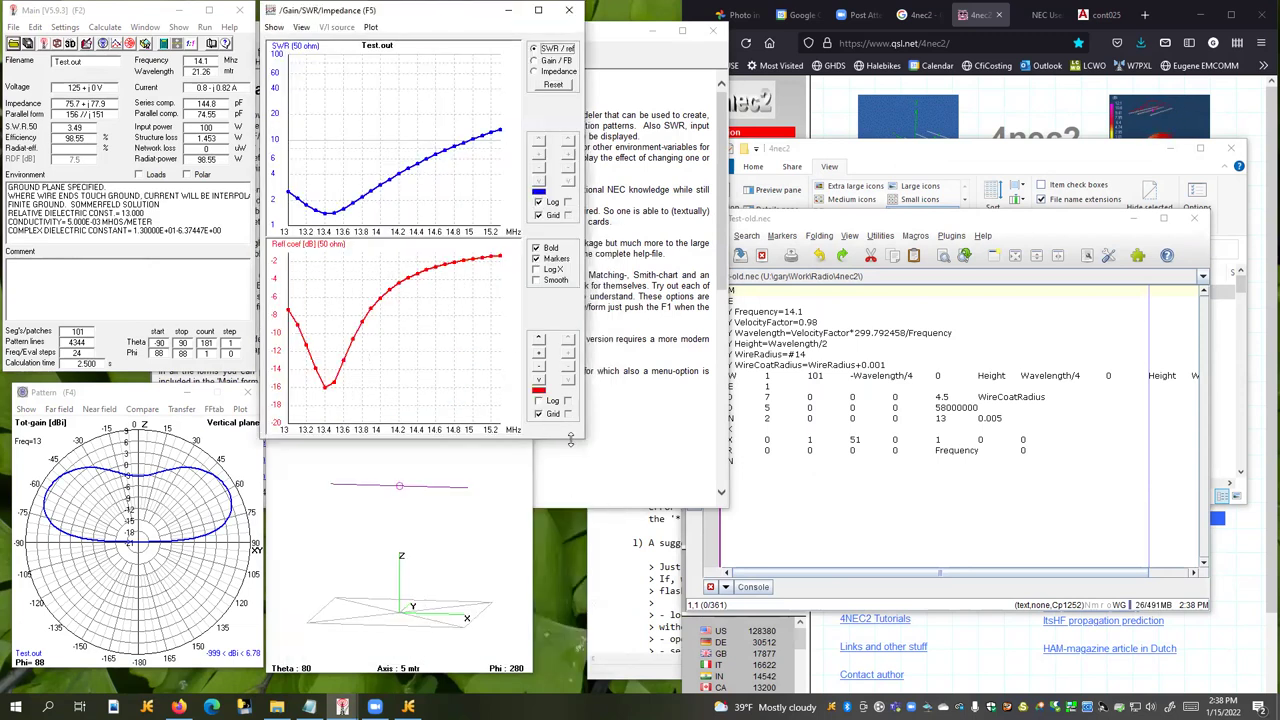
drag(570, 440, 570, 379)
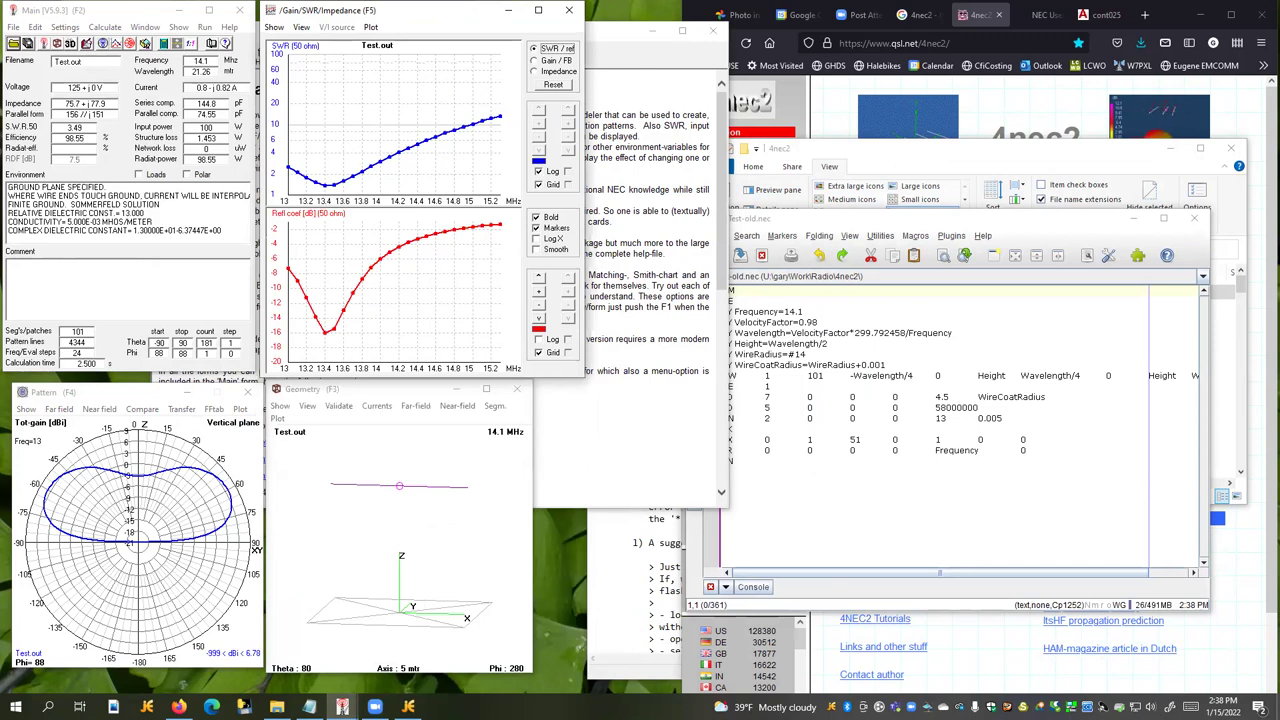
Open the NEC editor for Test.nec and add a wire with tag 1 and 101 segments.
click(40, 44)
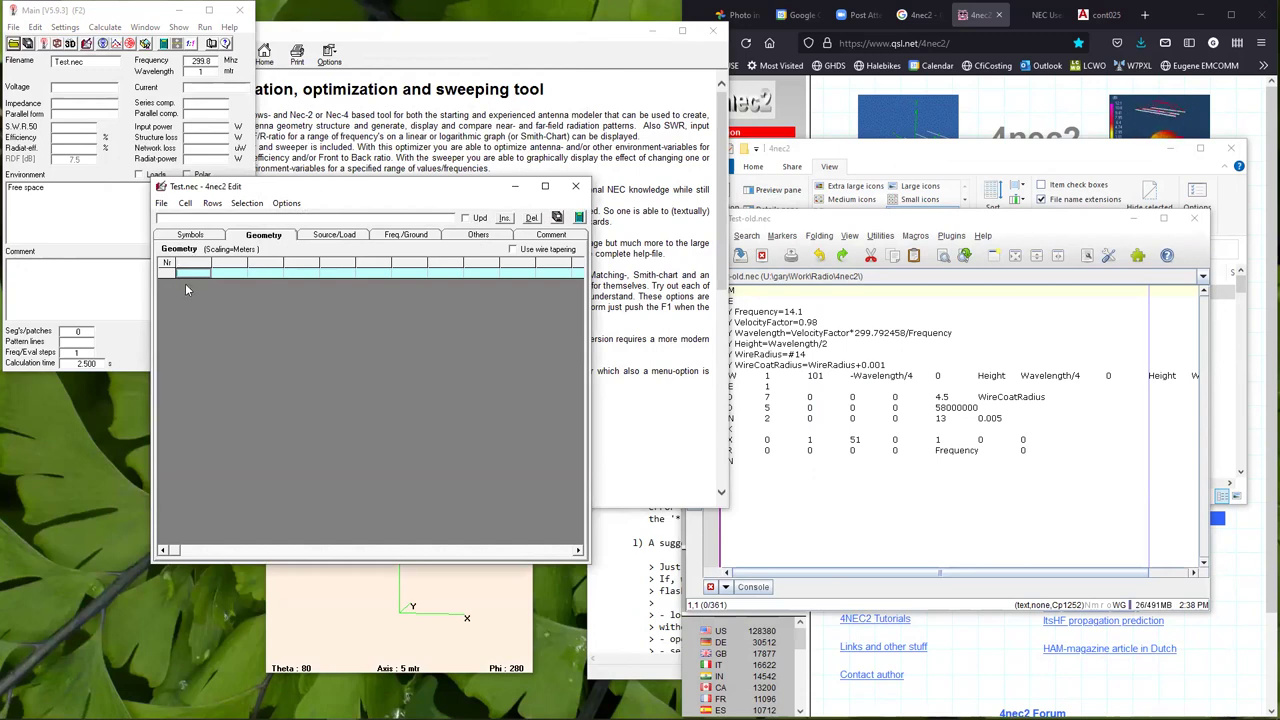
click(192, 274)
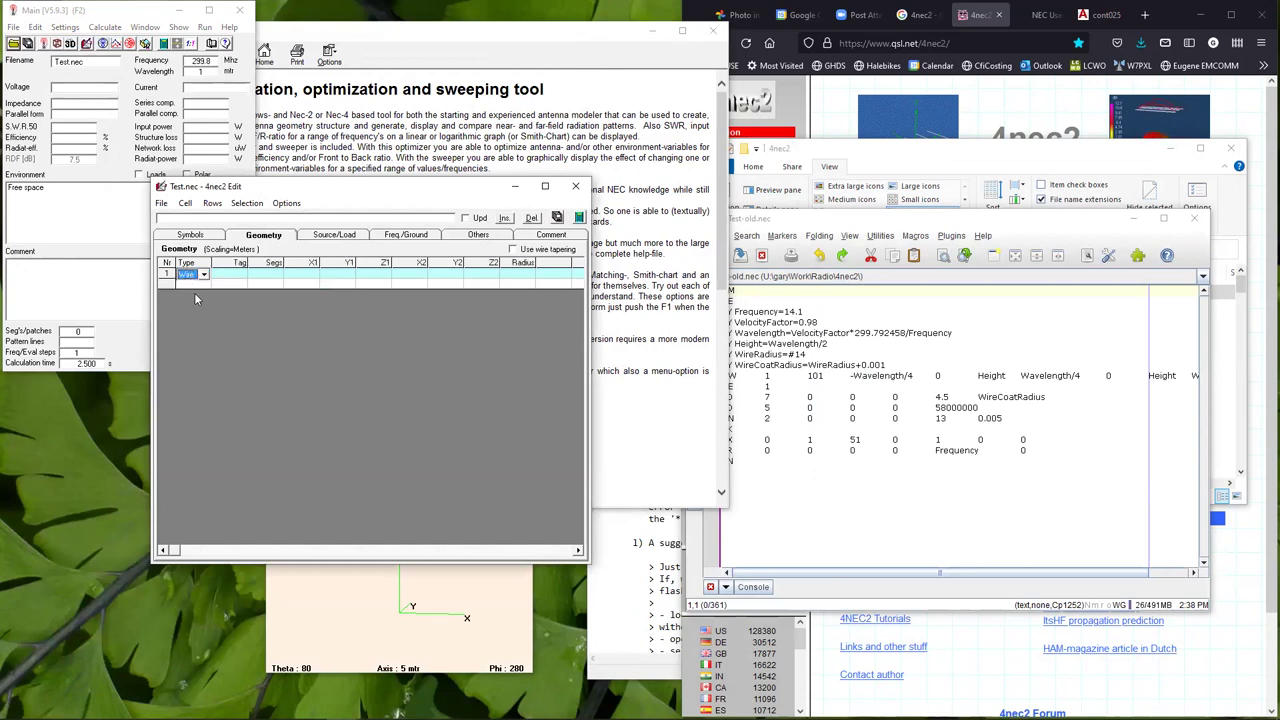
click(219, 273)
text(1)
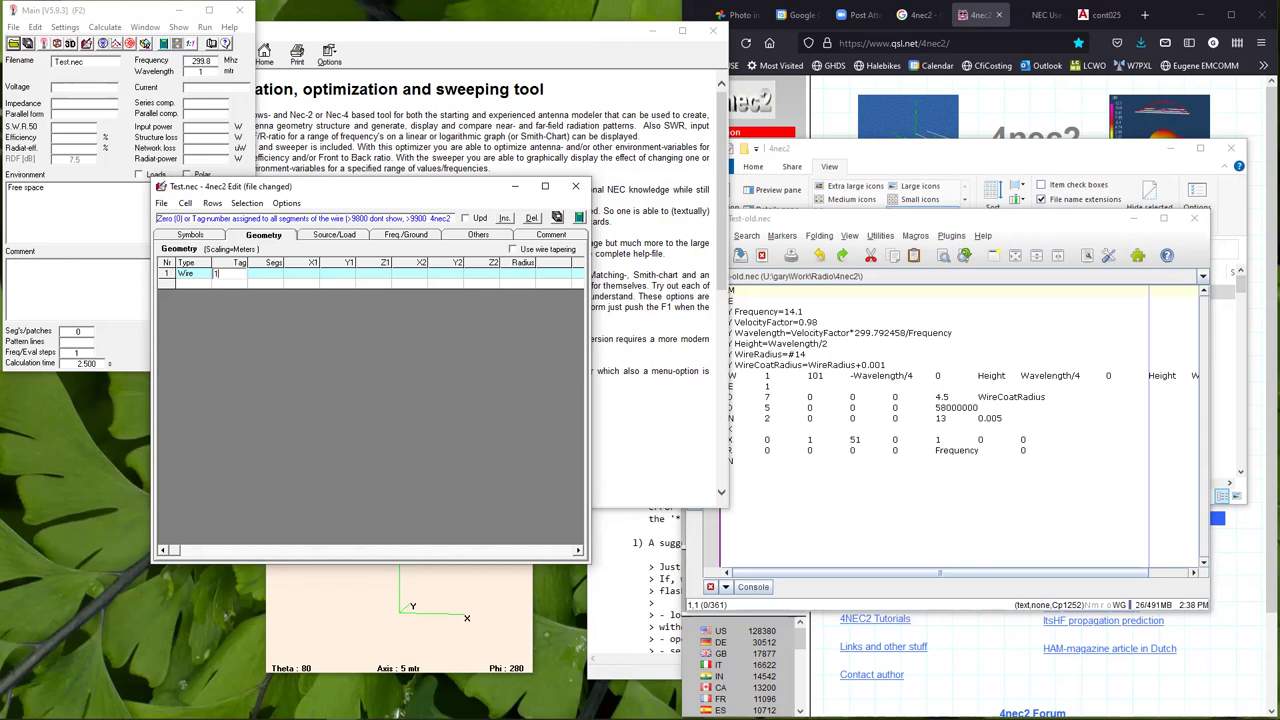
key(Return)
text(101)
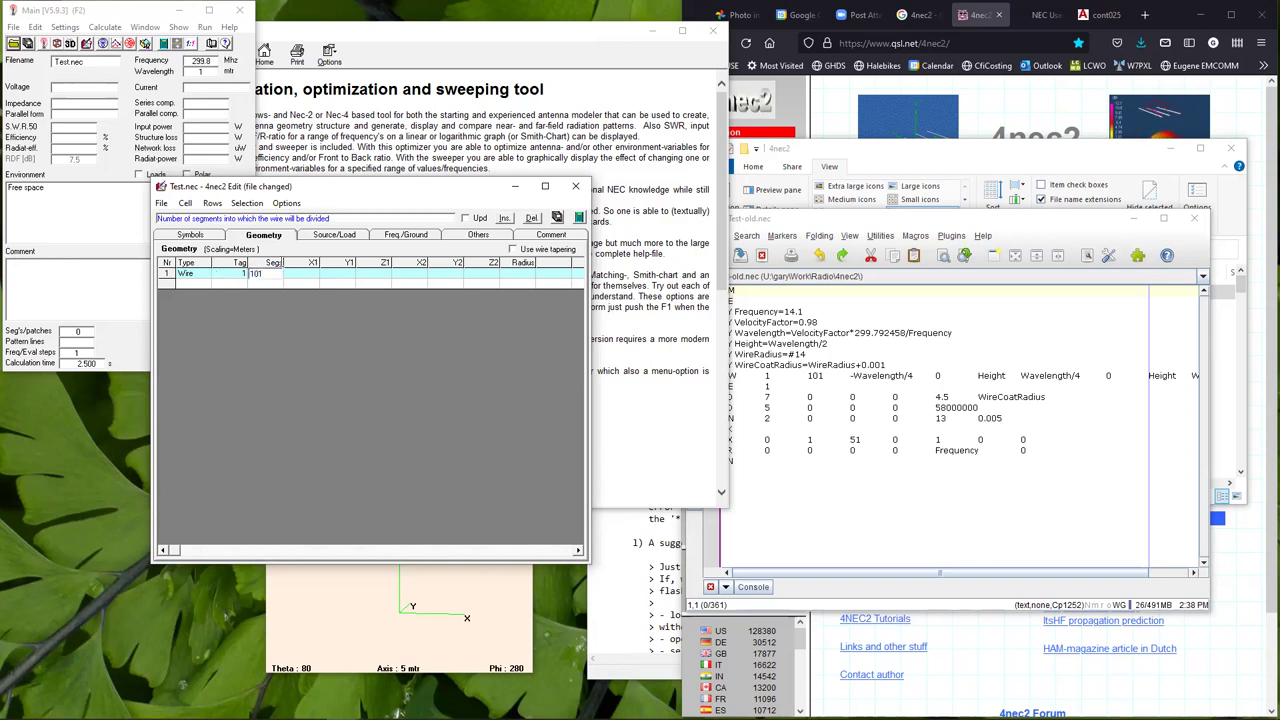
key(Return)
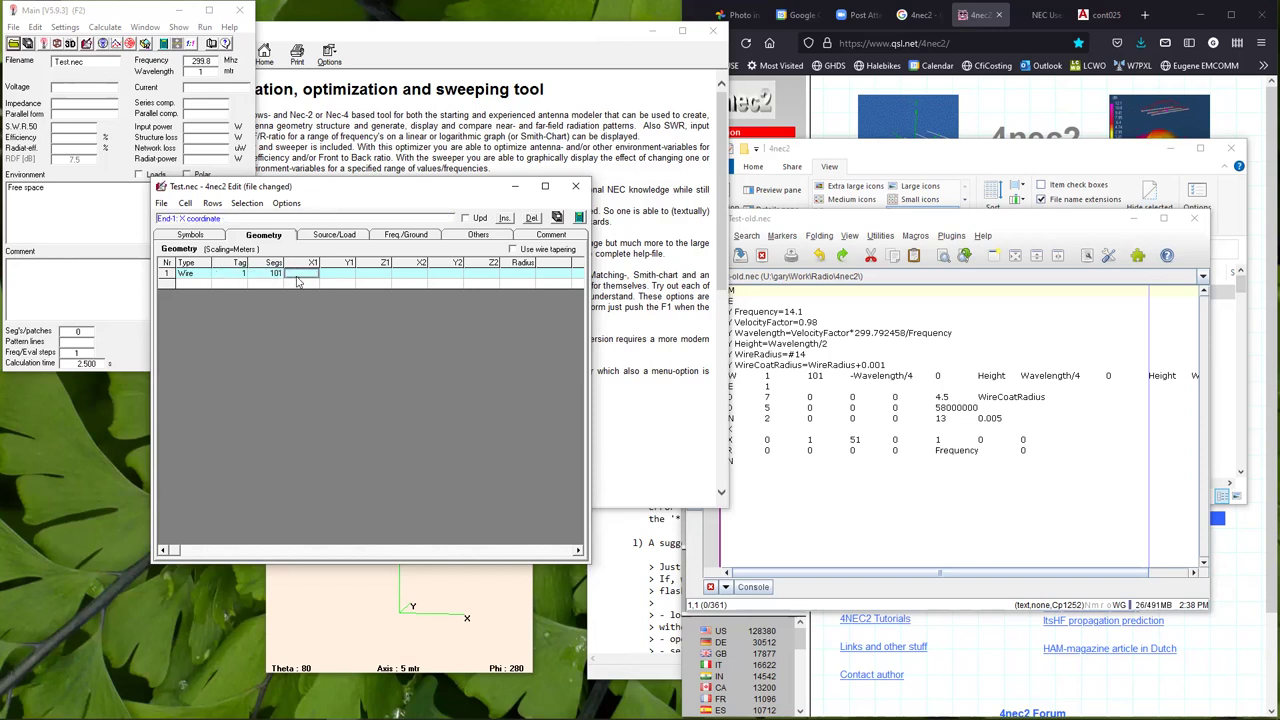
Set the wire's first end to X -5, Y 0, Z 10 metres.
text(-5)
key(Return)
text(0)
key(Return)
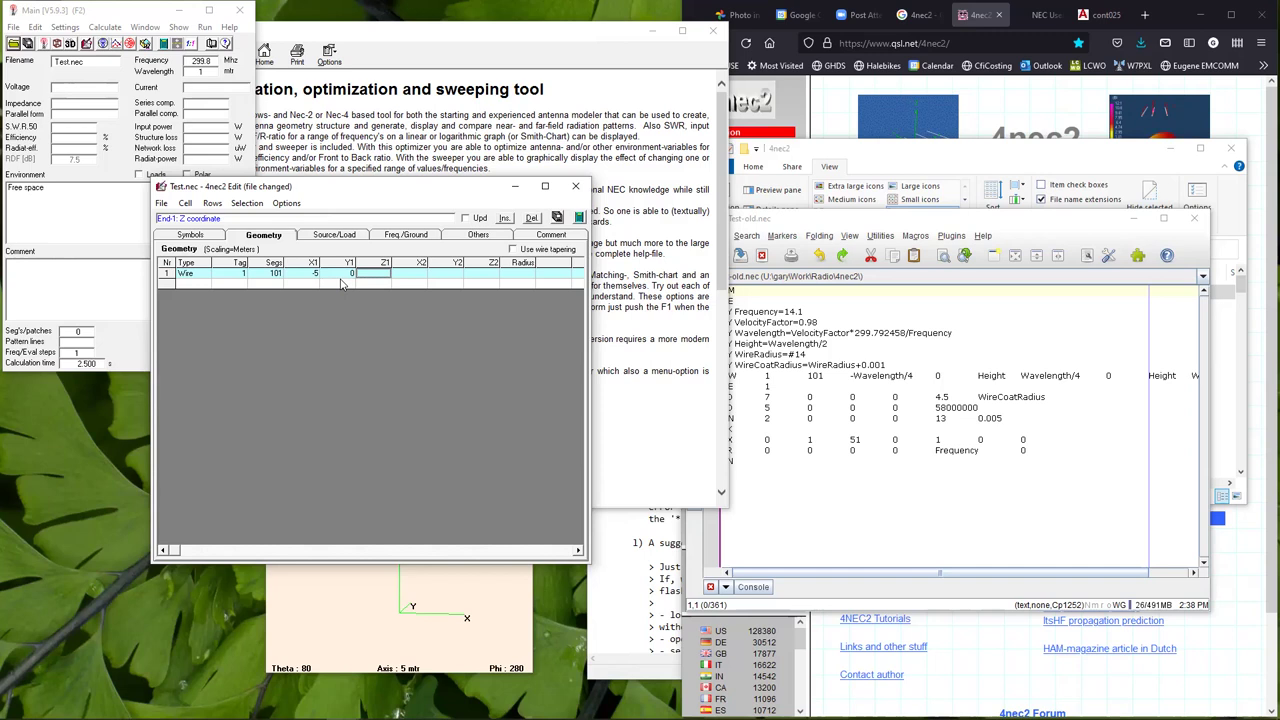
text(10)
key(Return)
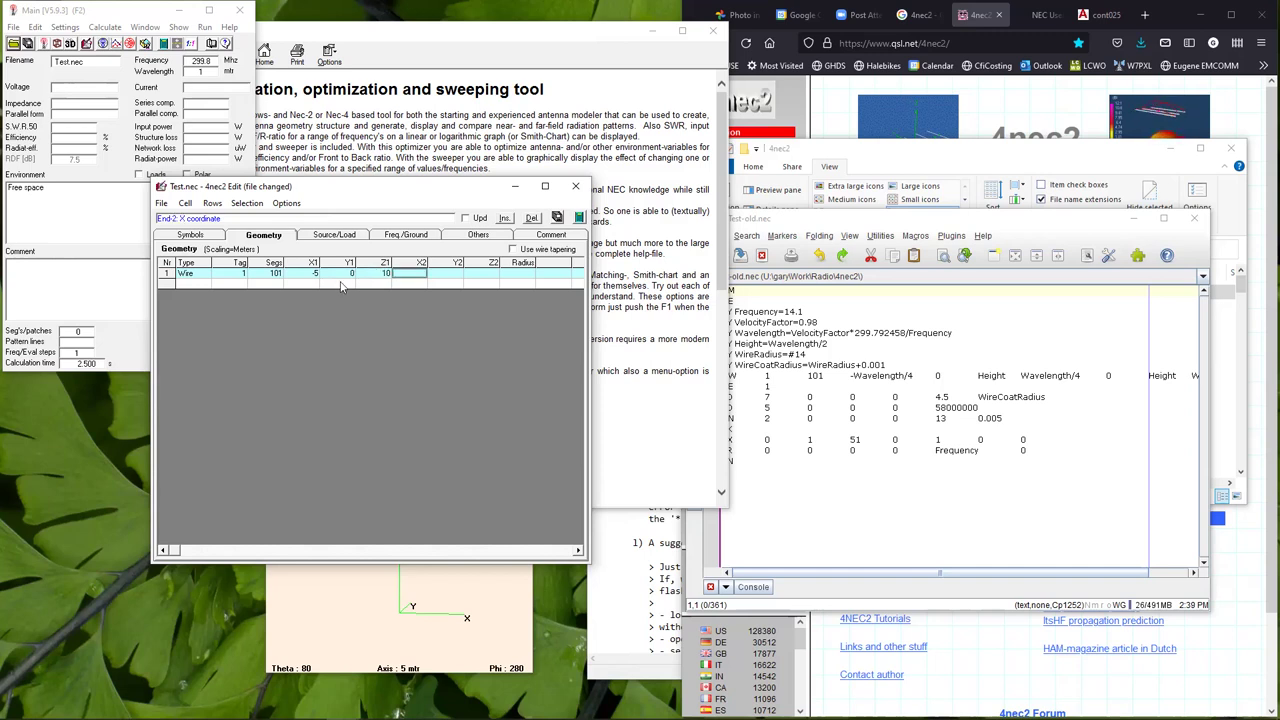
Set the wire's second end to X 5, Y 0, Z 10 metres and its radius to #12.
text(5)
key(Return)
text(0)
key(Return)
text(10)
key(Return)
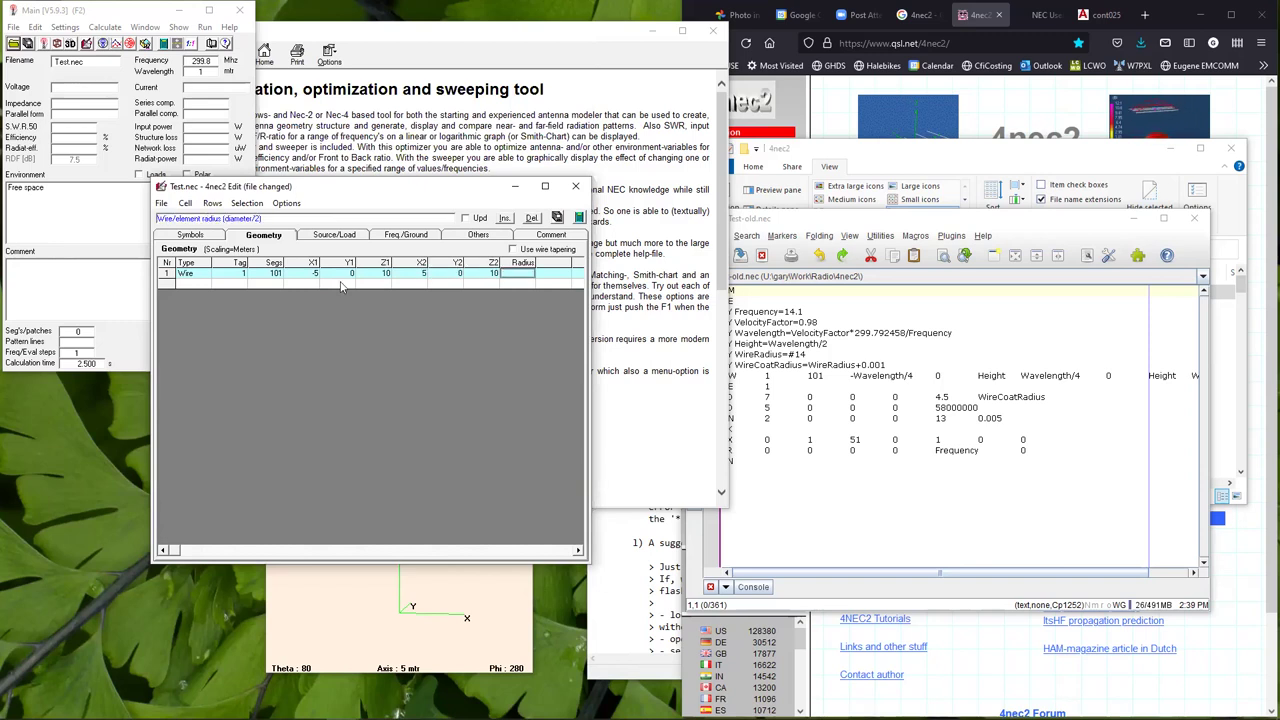
text(#12)
key(Return)
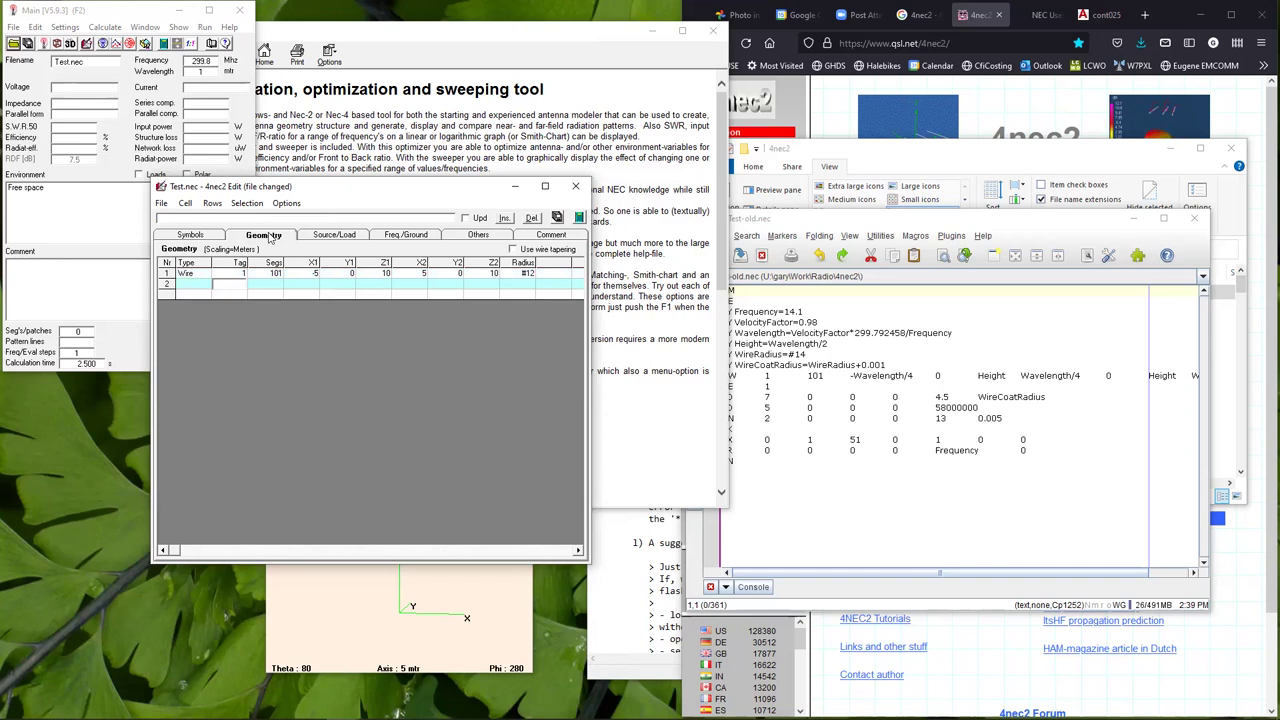
Add a voltage source on tag 1, segment 51, with a real part of 1.
click(313, 238)
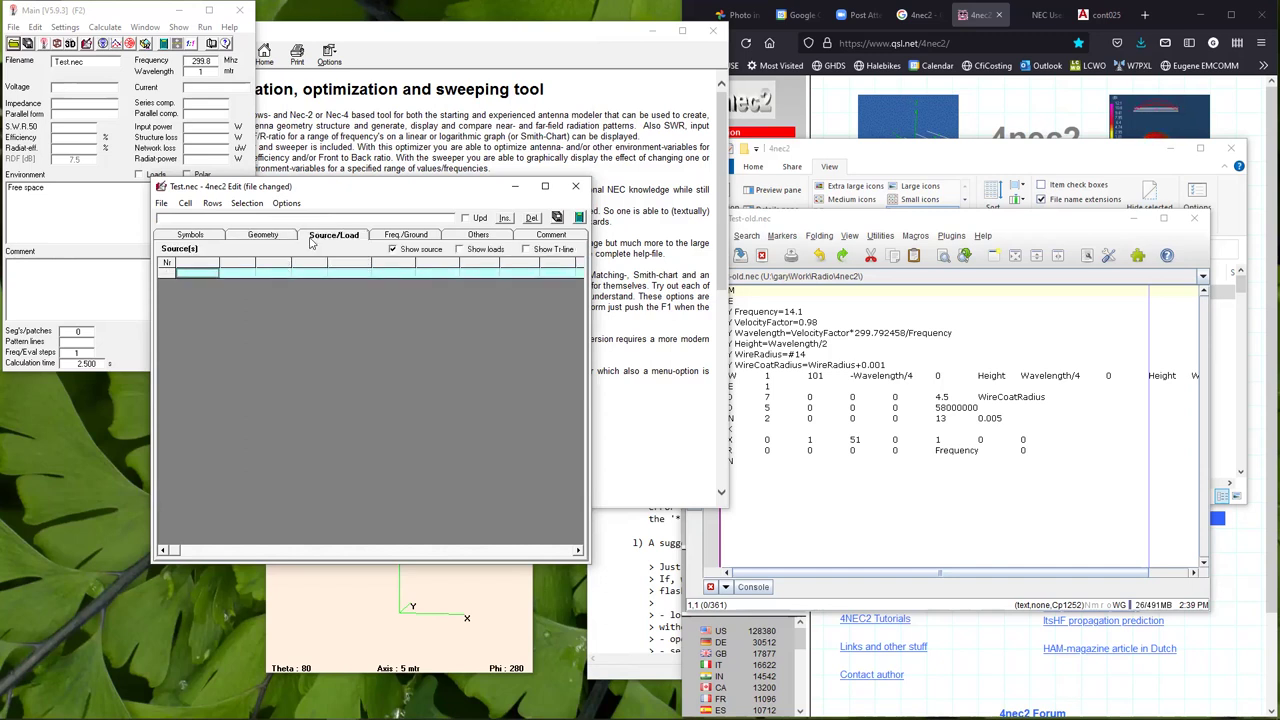
click(210, 274)
click(238, 277)
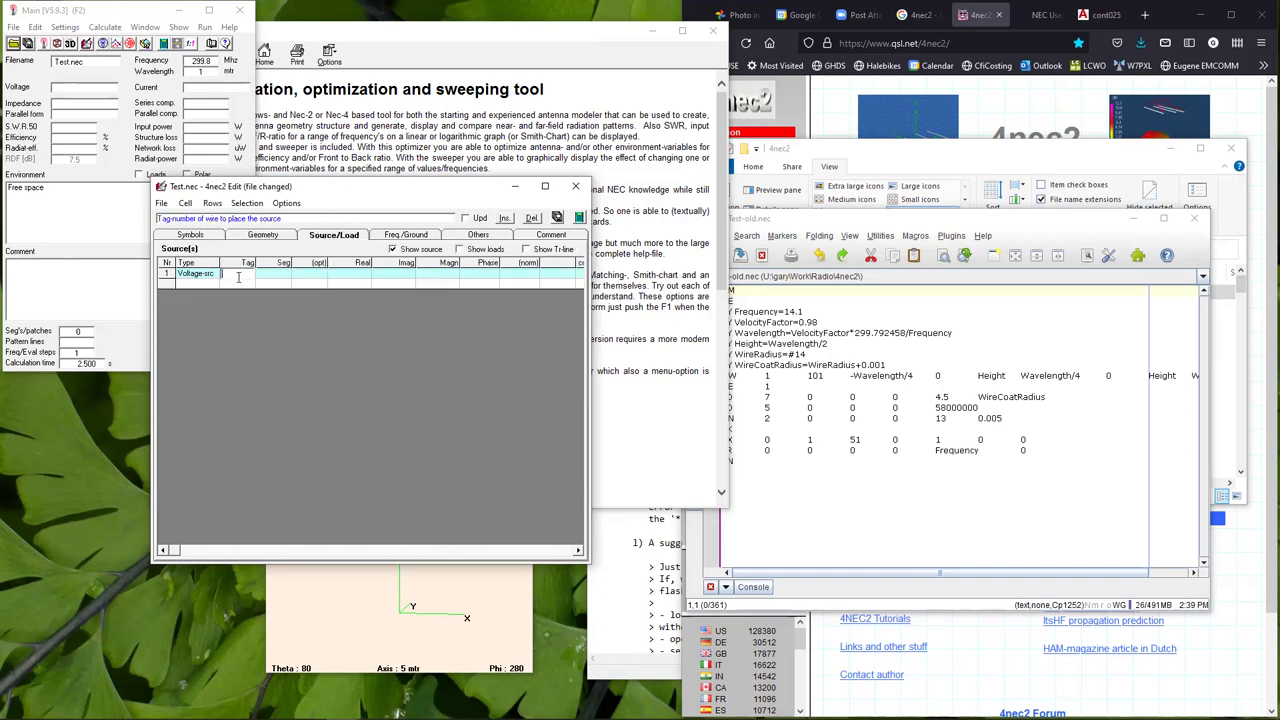
text(1)
click(268, 274)
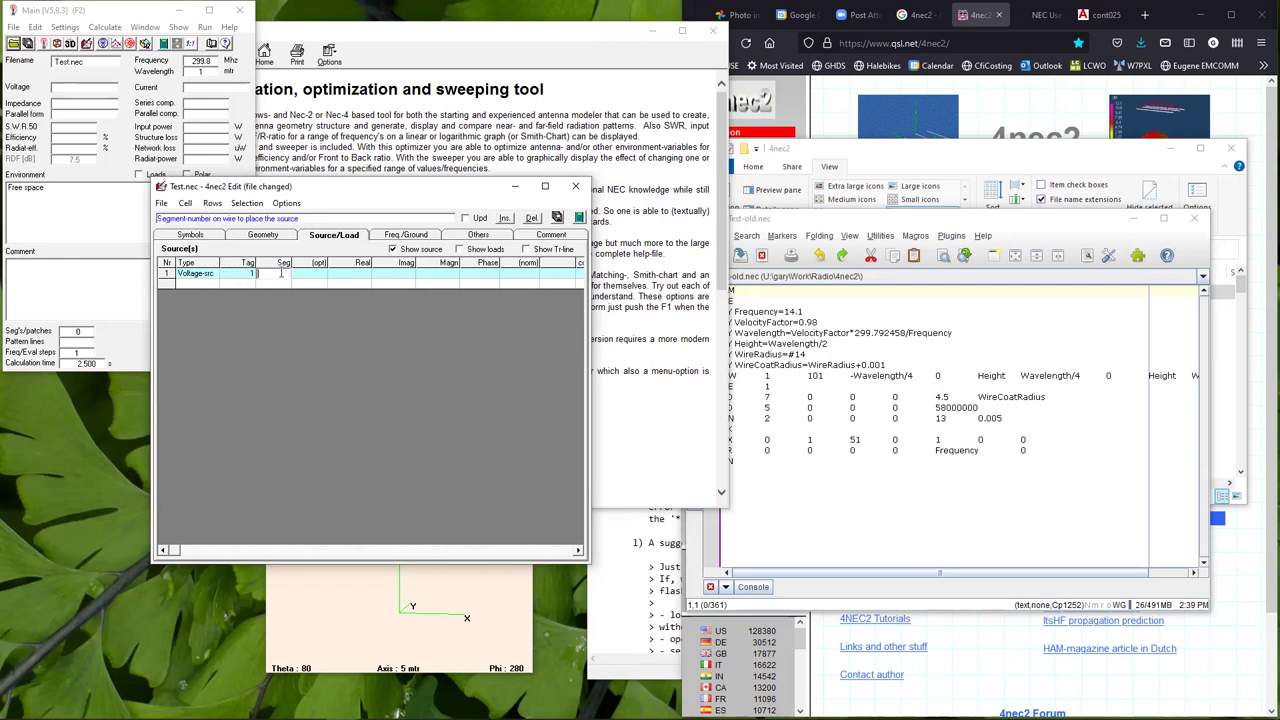
text(51)
key(Tab)
key(Tab)
text(1)
key(Tab)
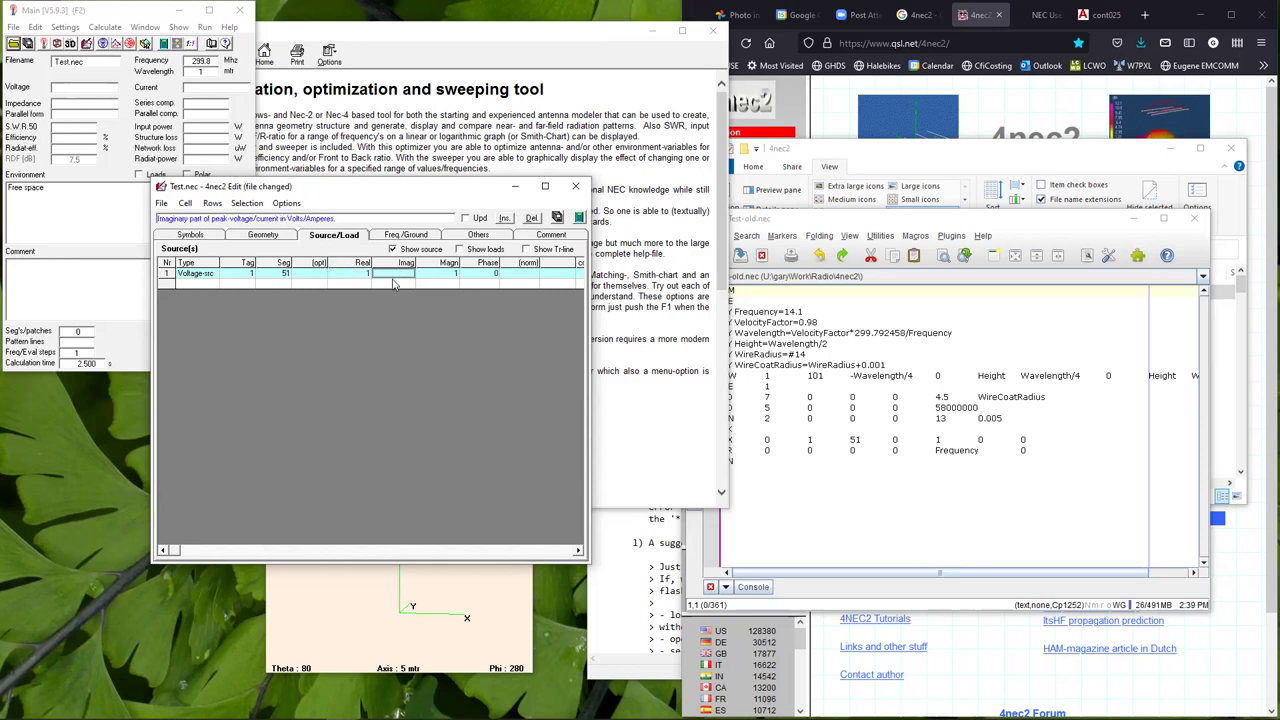
Add a second voltage source row below the first and save the file.
click(203, 287)
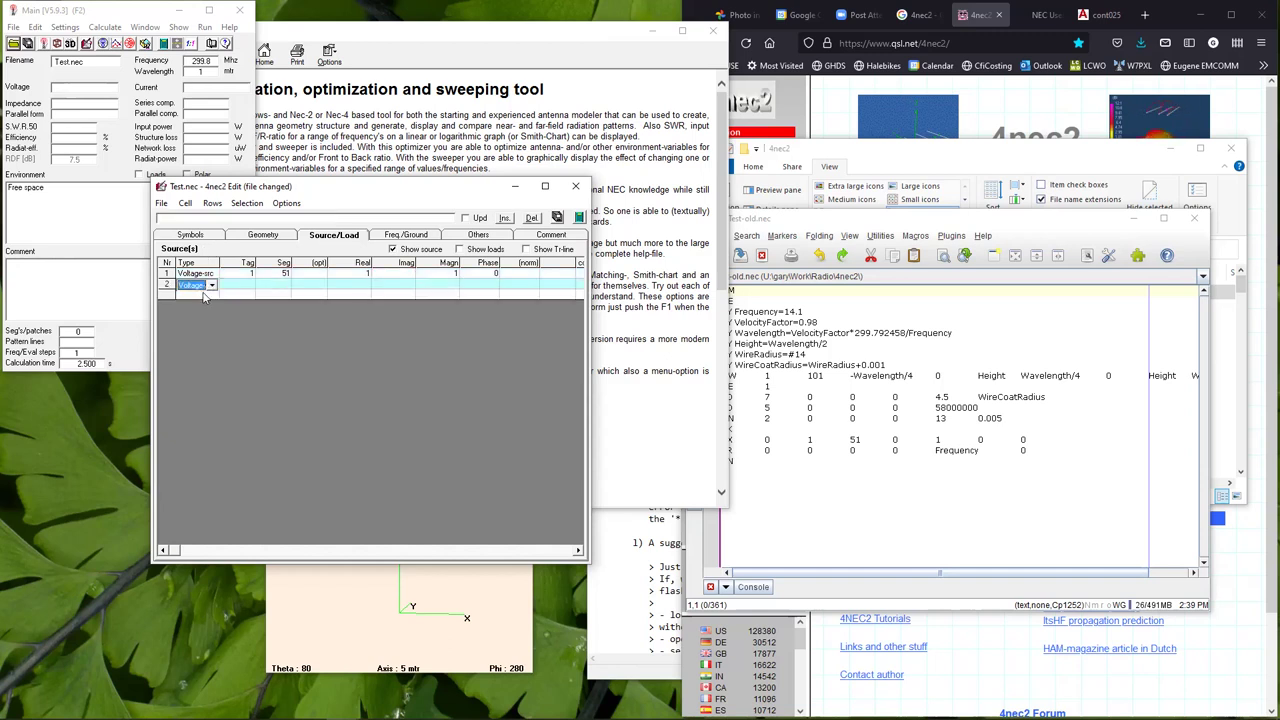
key(Return)
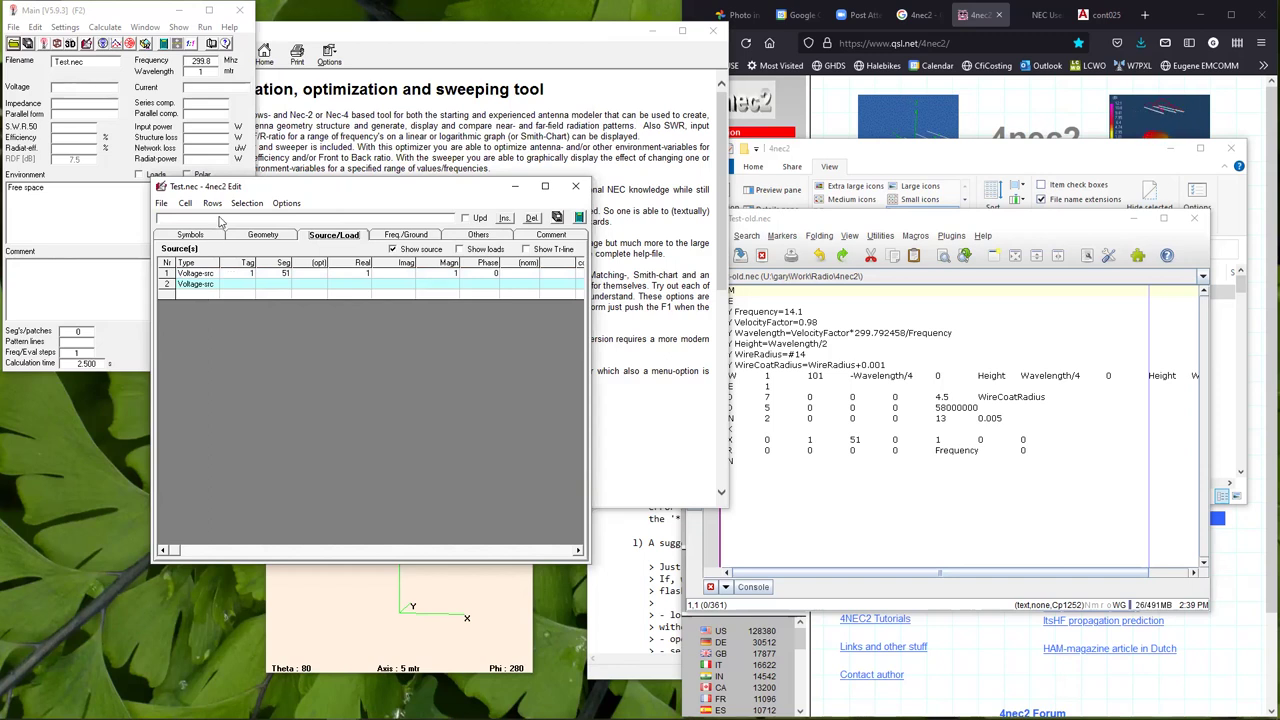
click(406, 235)
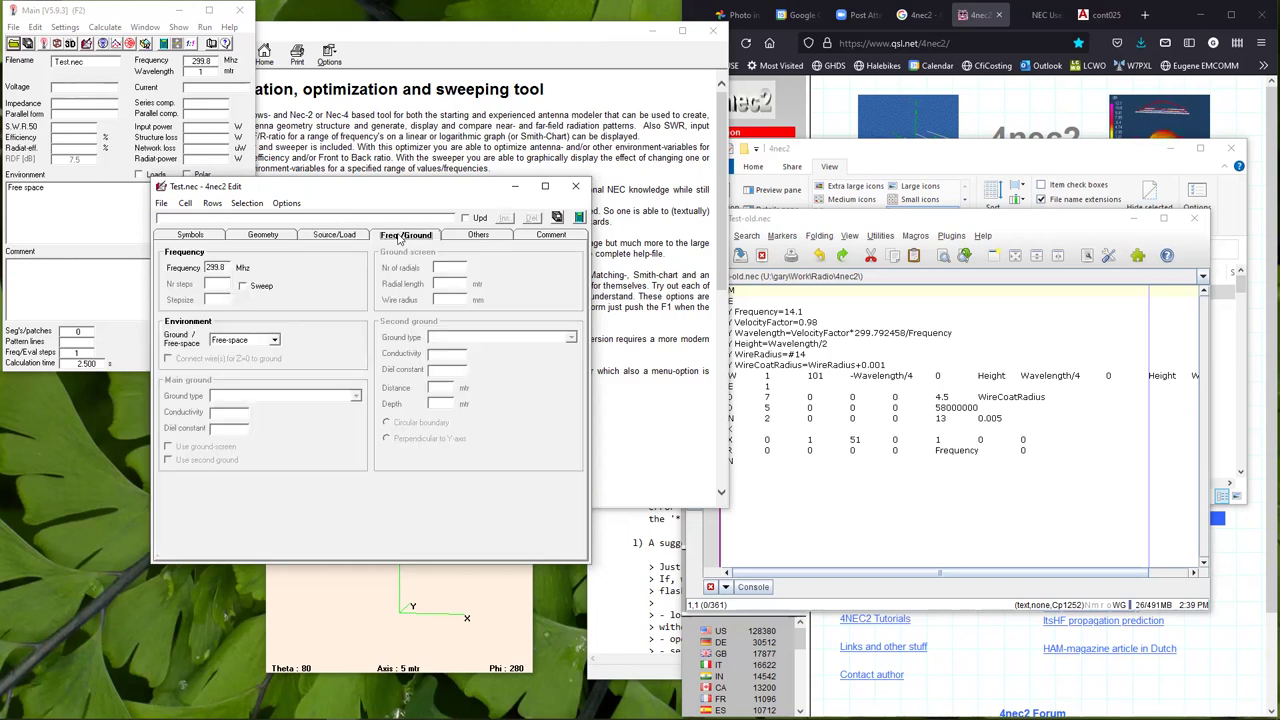
click(343, 237)
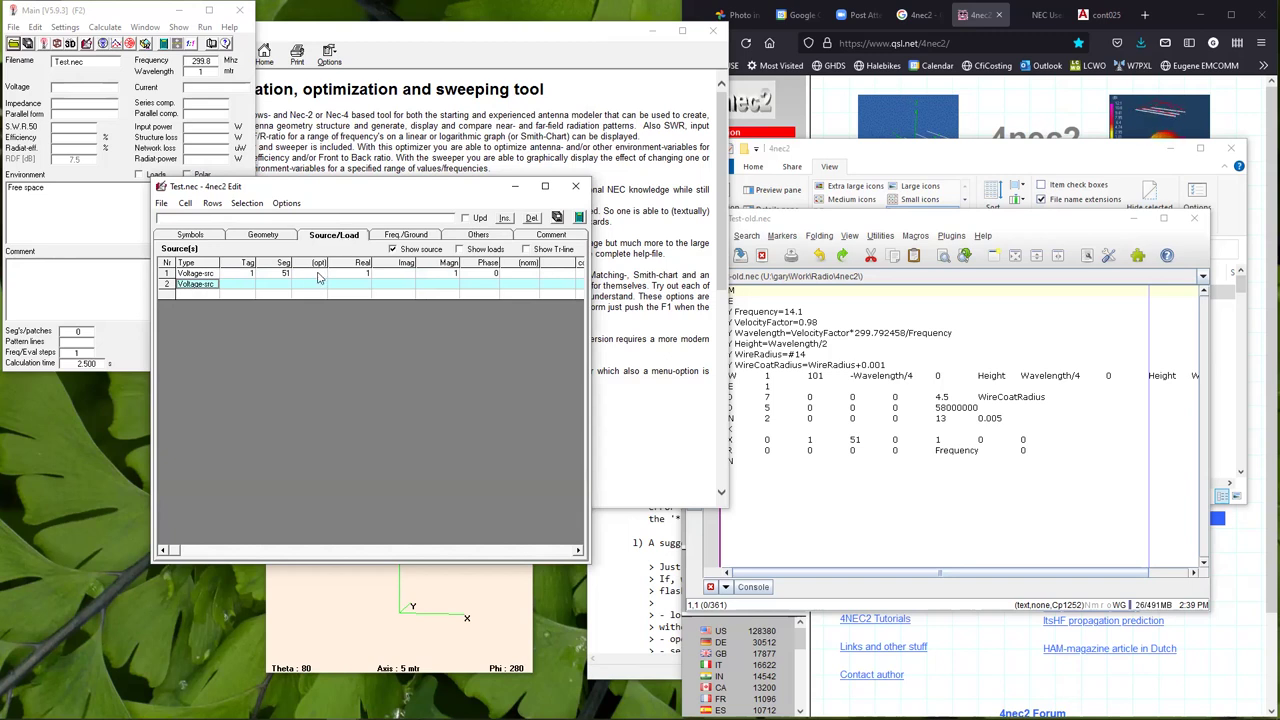
Set the reporting option of both voltage source rows to 00 and save the file.
click(319, 274)
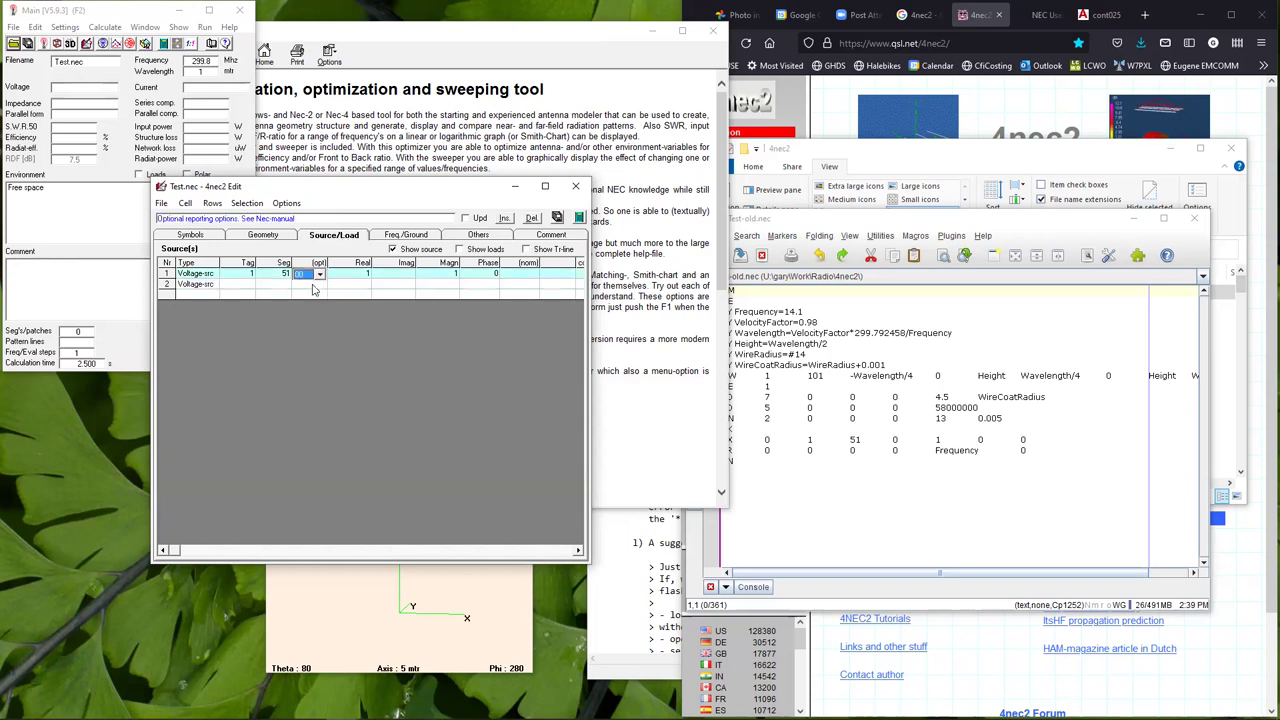
click(314, 286)
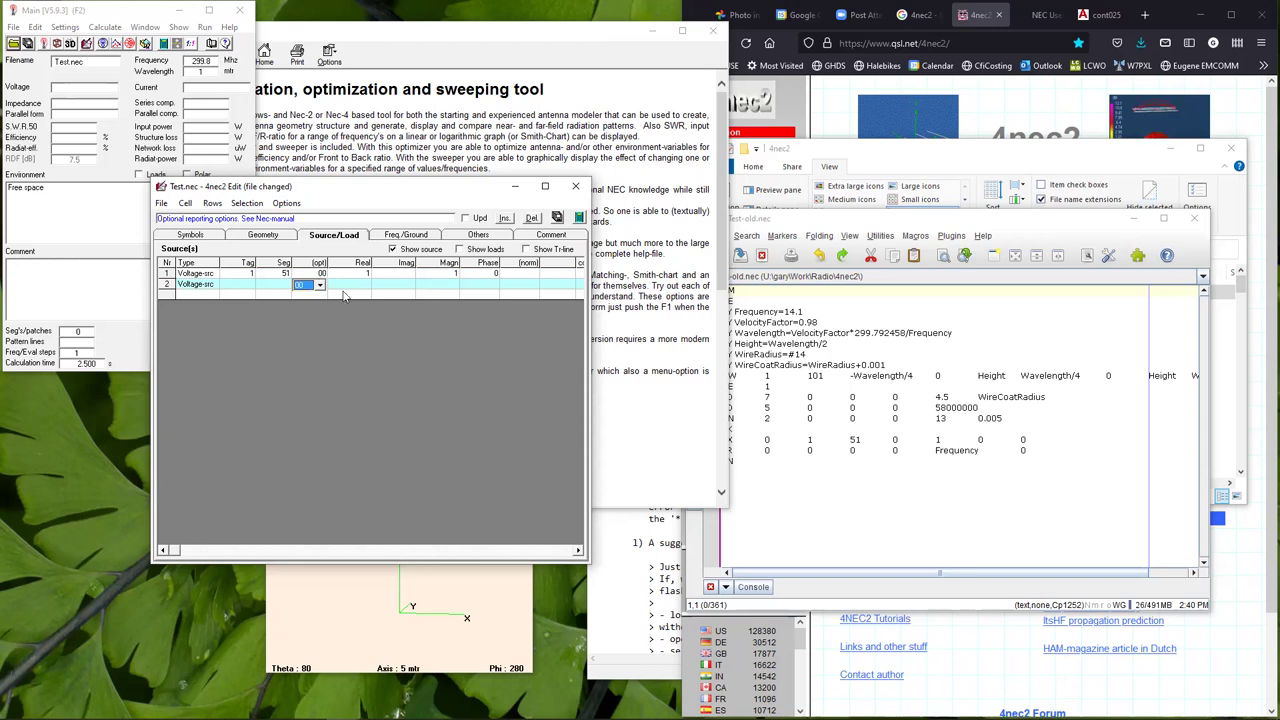
click(163, 204)
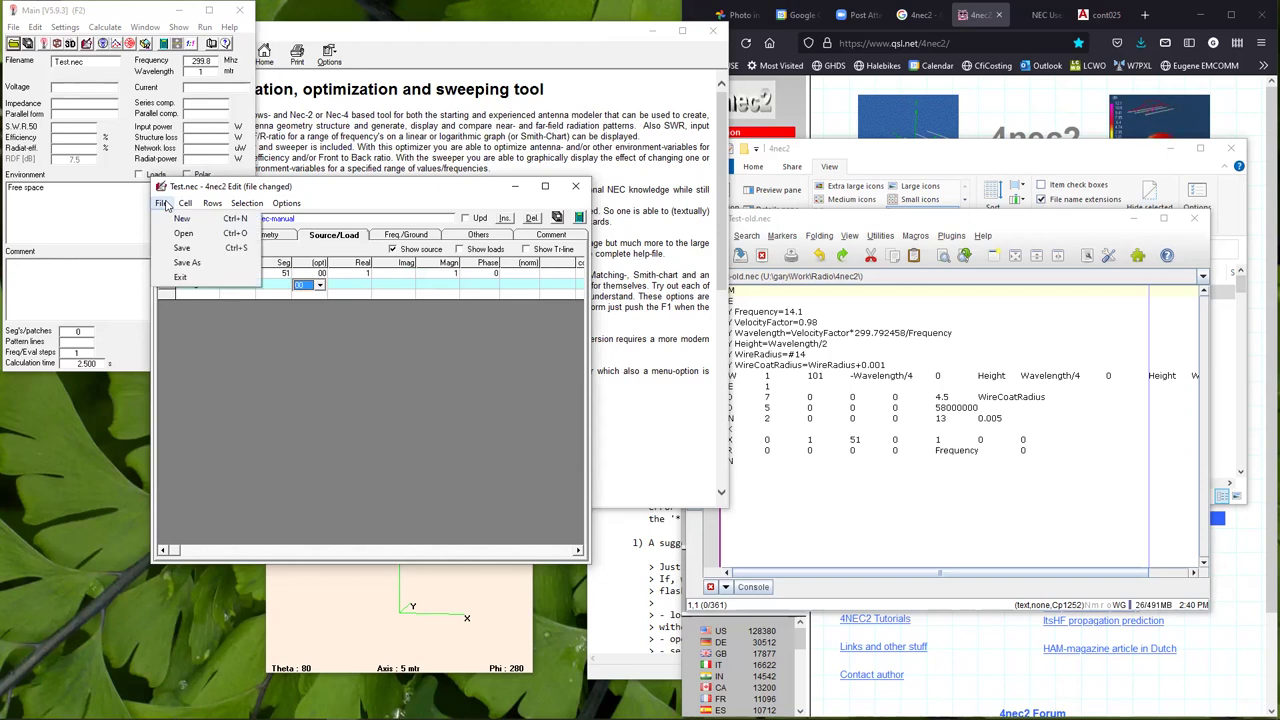
click(163, 204)
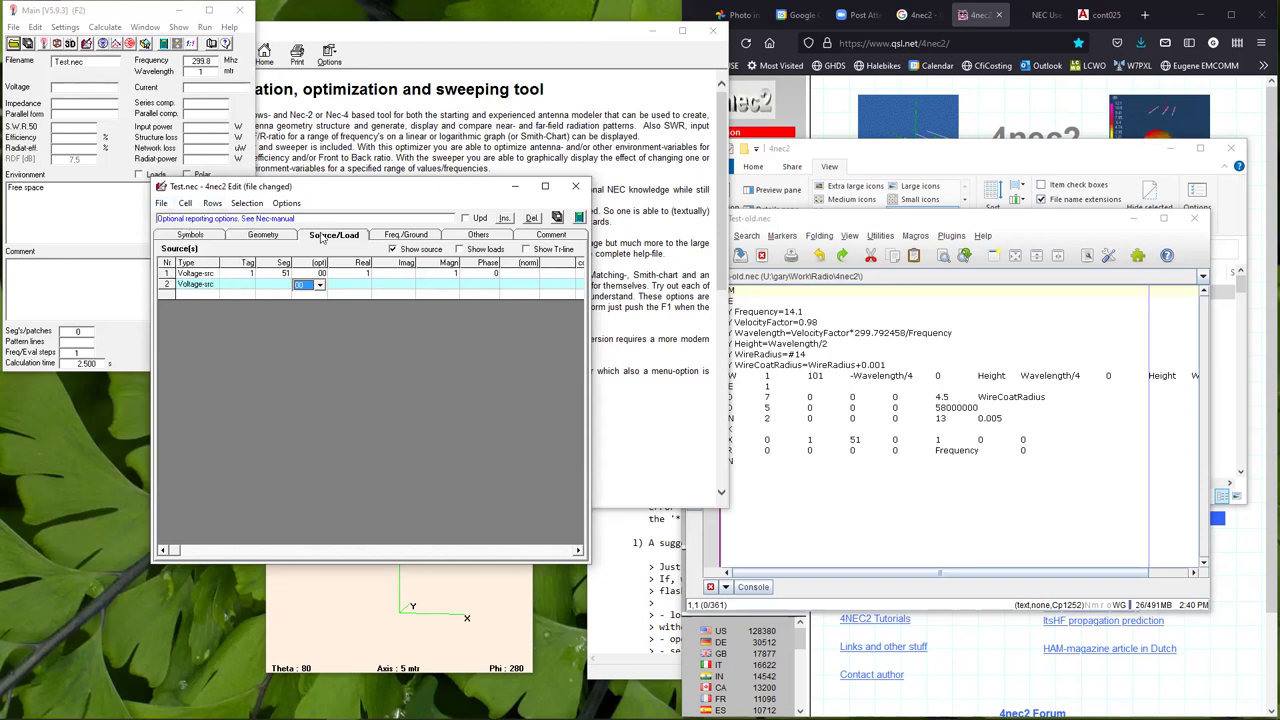
Set the model's frequency to 14.1 MHz.
click(420, 235)
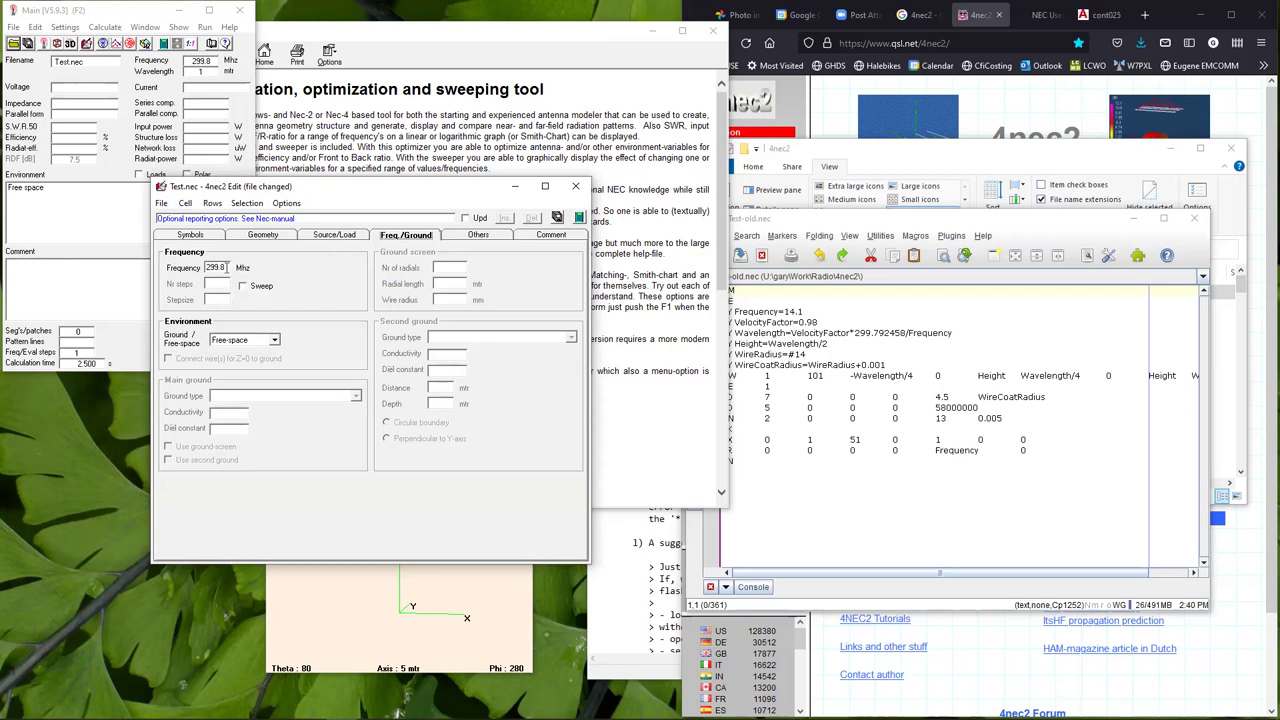
click(264, 236)
click(338, 236)
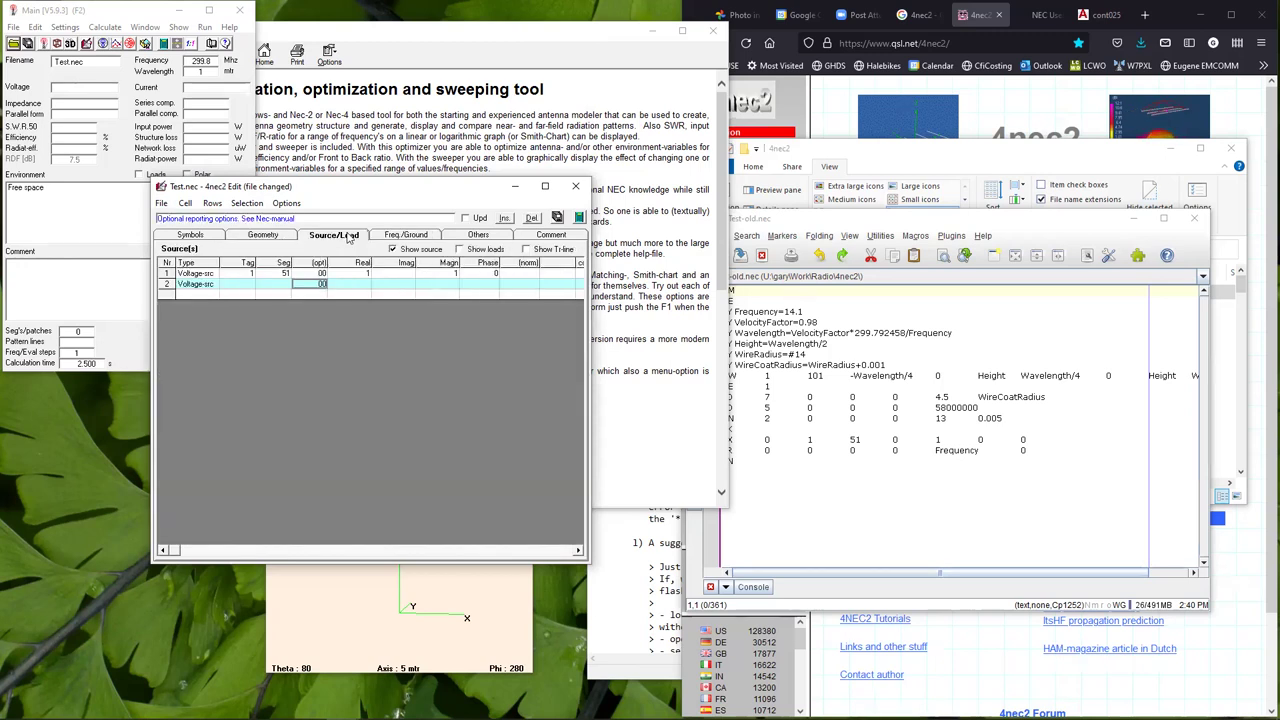
click(388, 236)
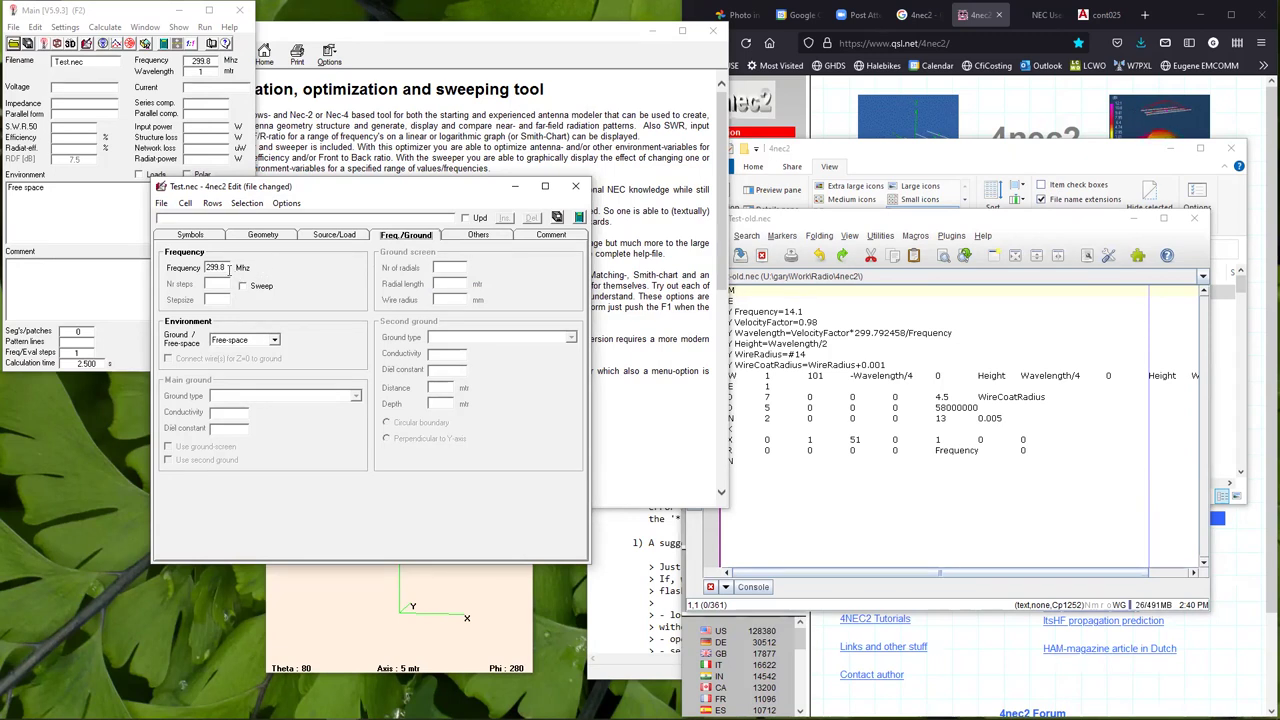
double_click(229, 269)
text(14.1)
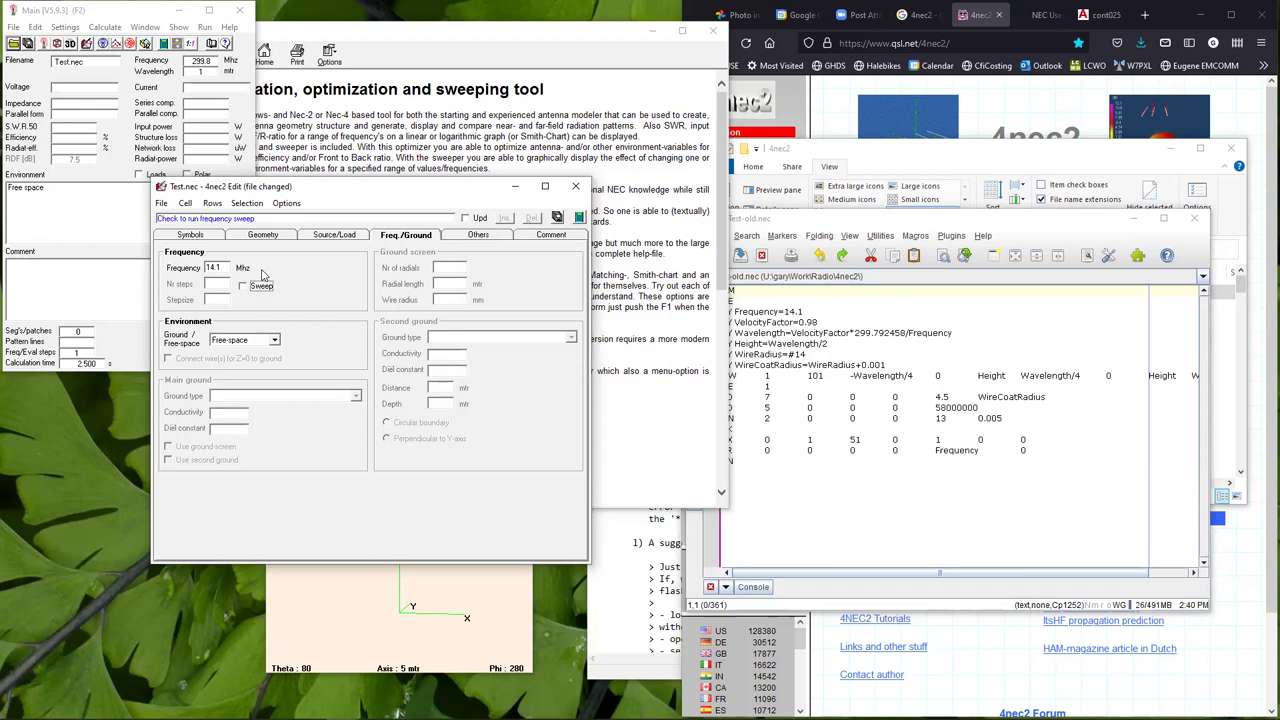
Set the environment to Real ground with the Average ground type and save the file.
click(275, 340)
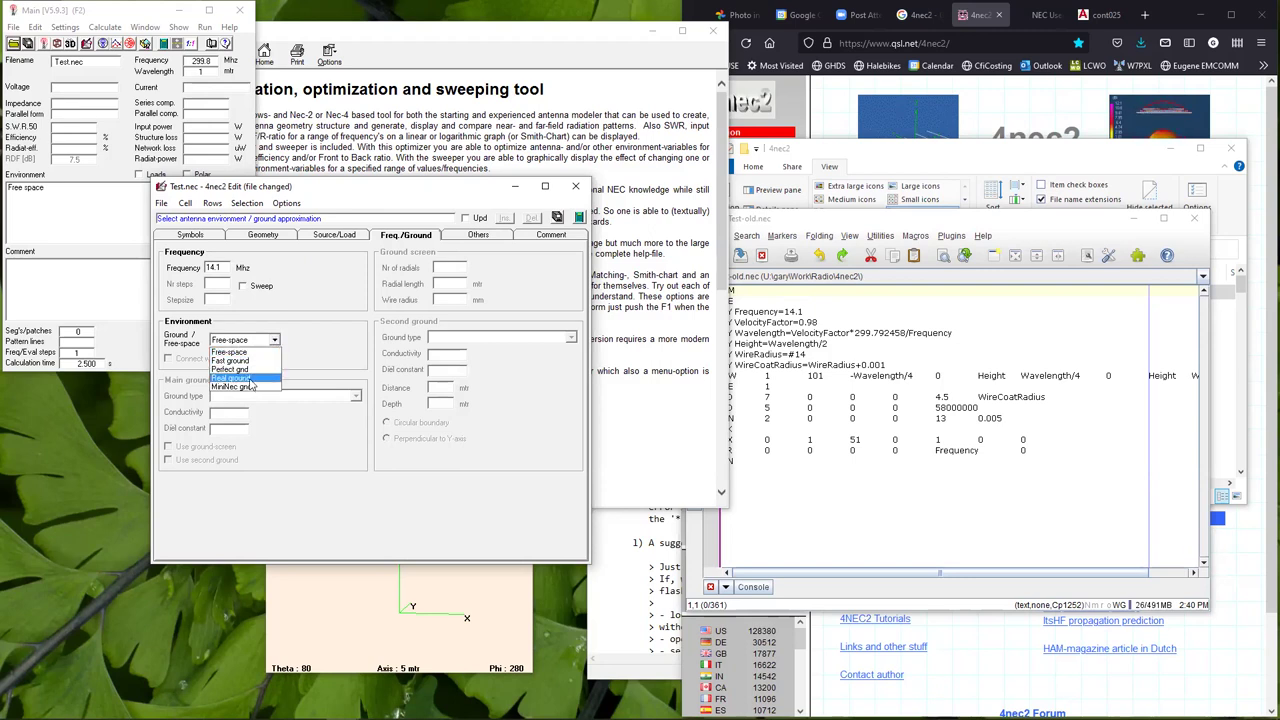
click(250, 379)
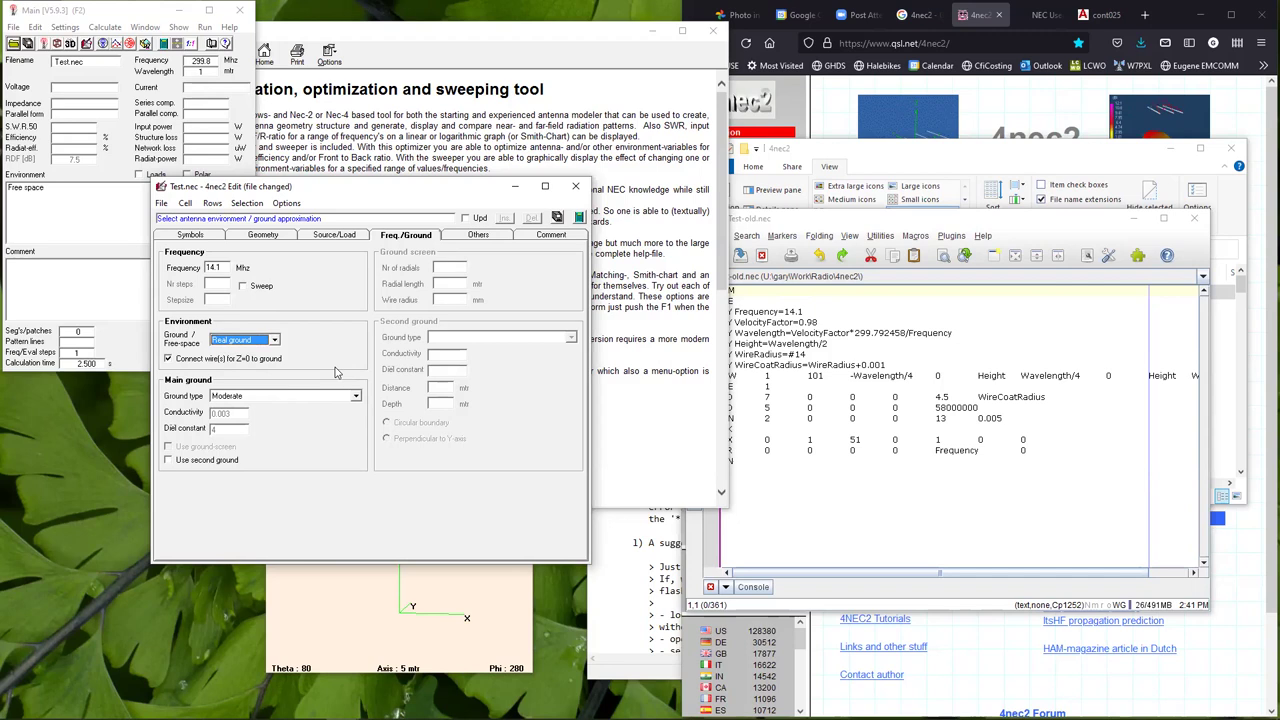
click(355, 398)
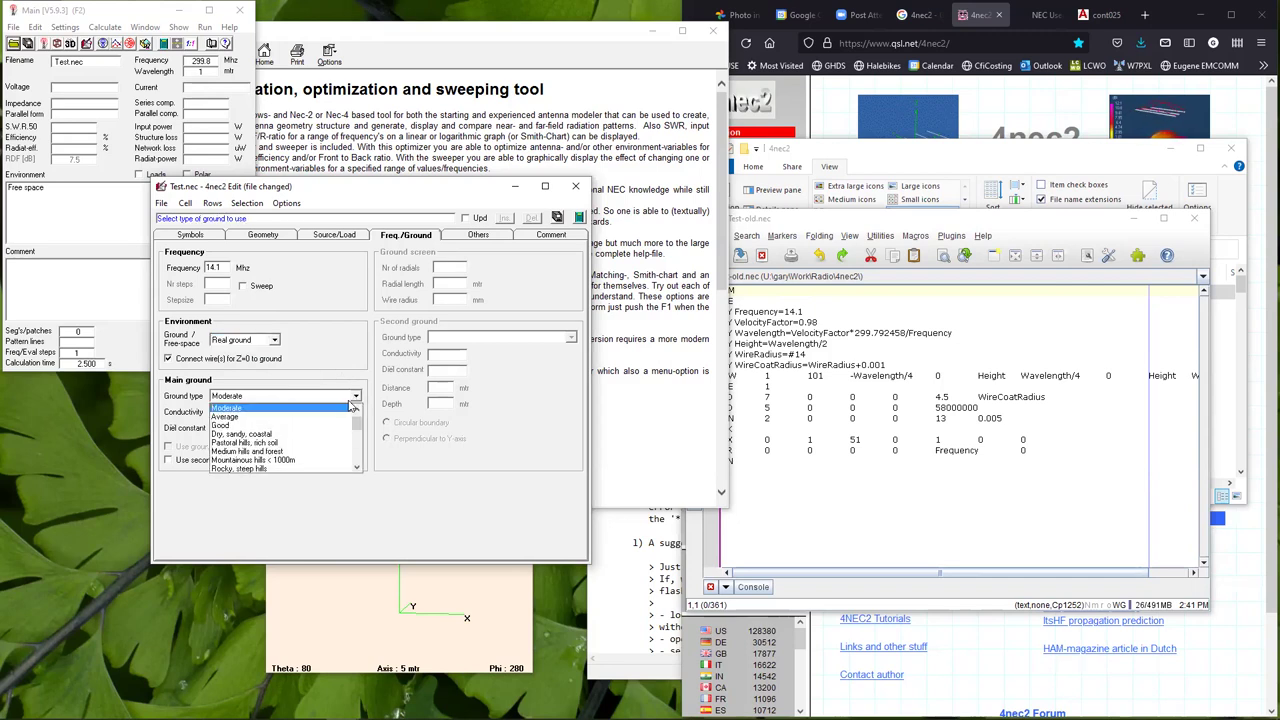
click(275, 422)
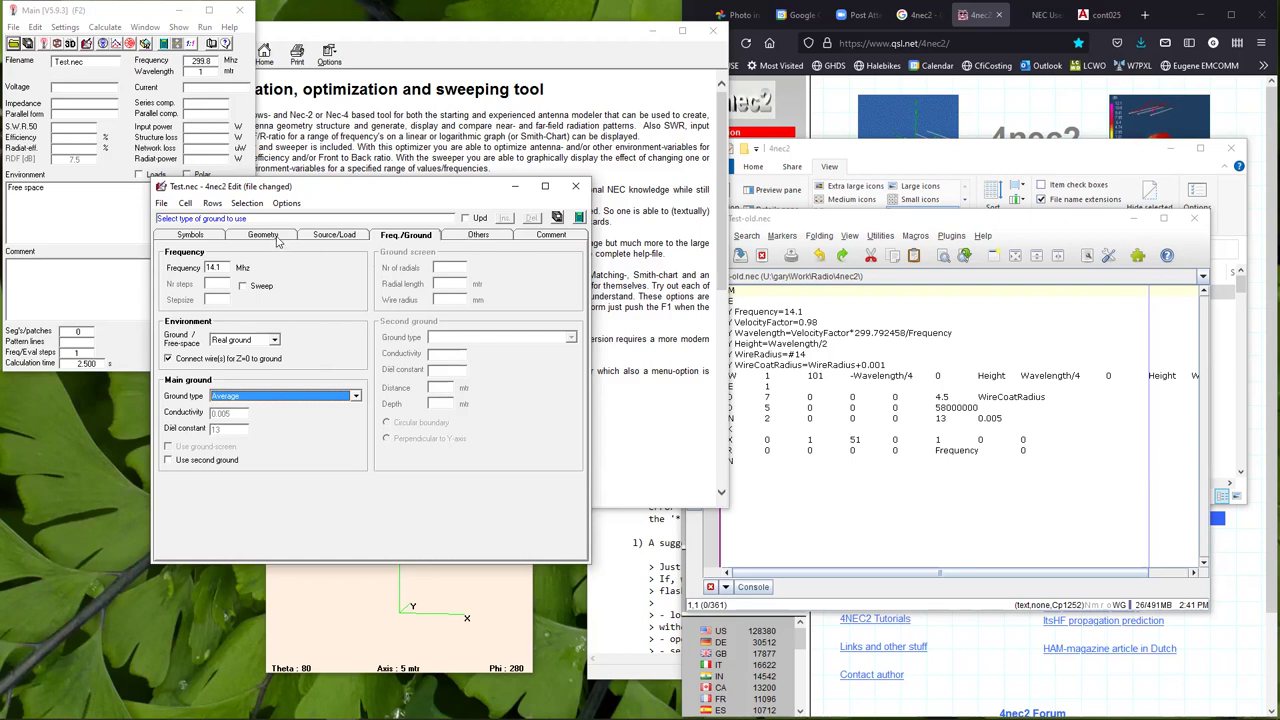
key(ctrl+s)
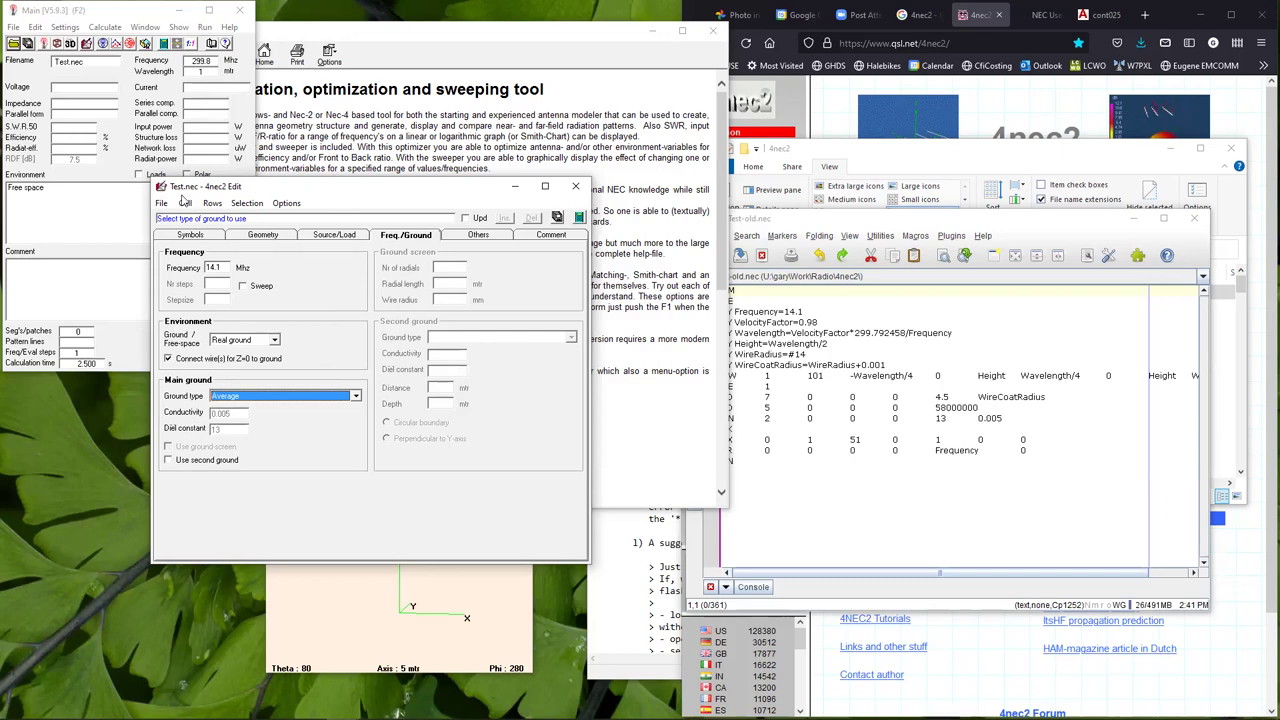
click(162, 204)
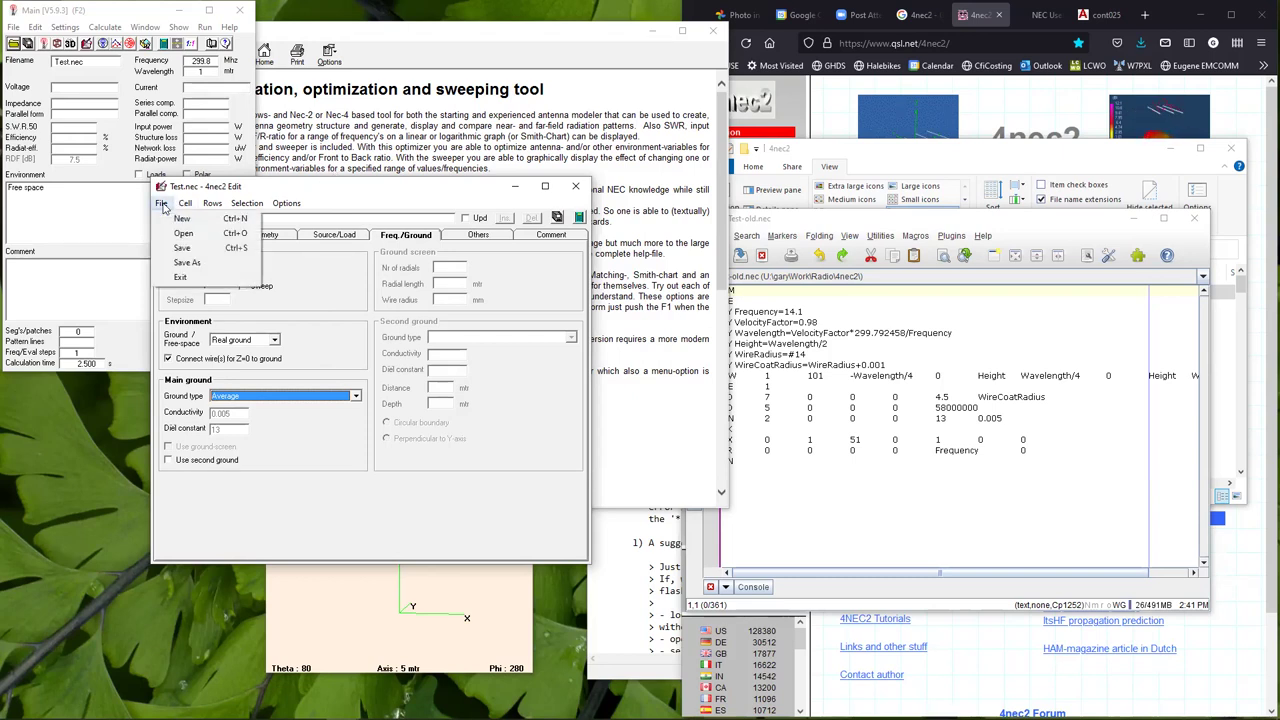
click(162, 205)
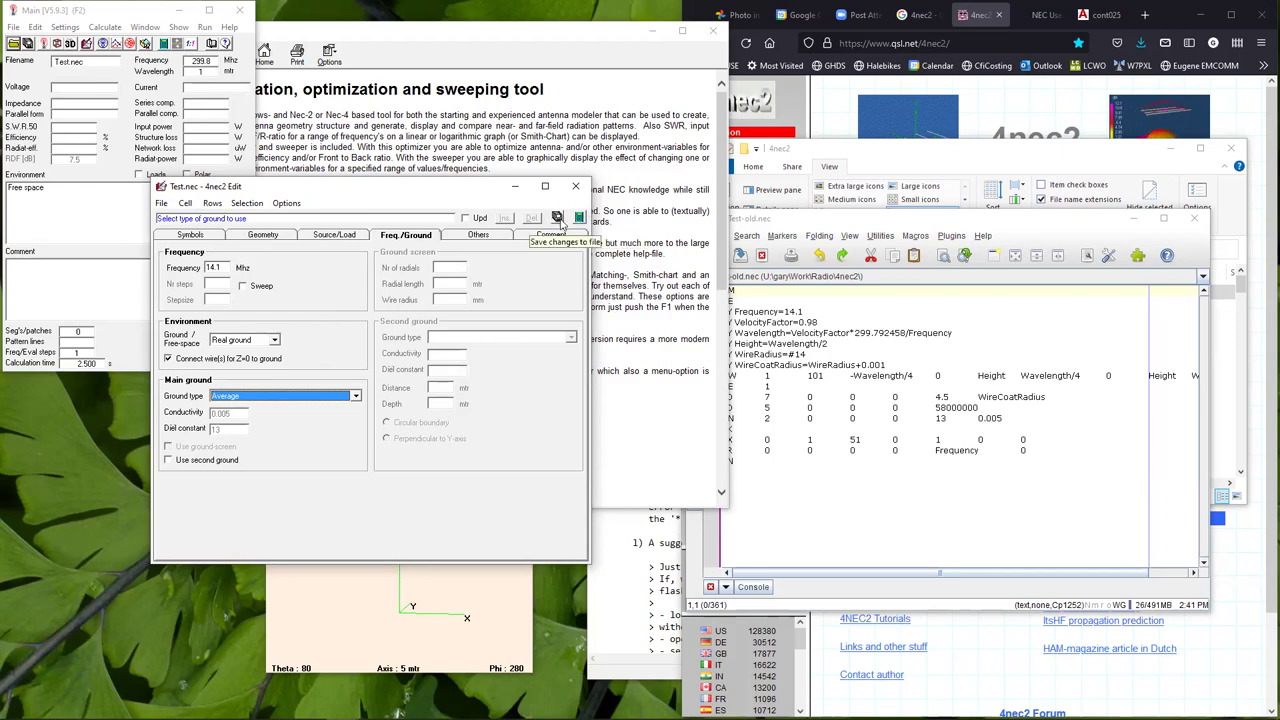
Open the calculation settings, choose a vertical Frequency sweep and set the resolution to 1 degree.
click(579, 217)
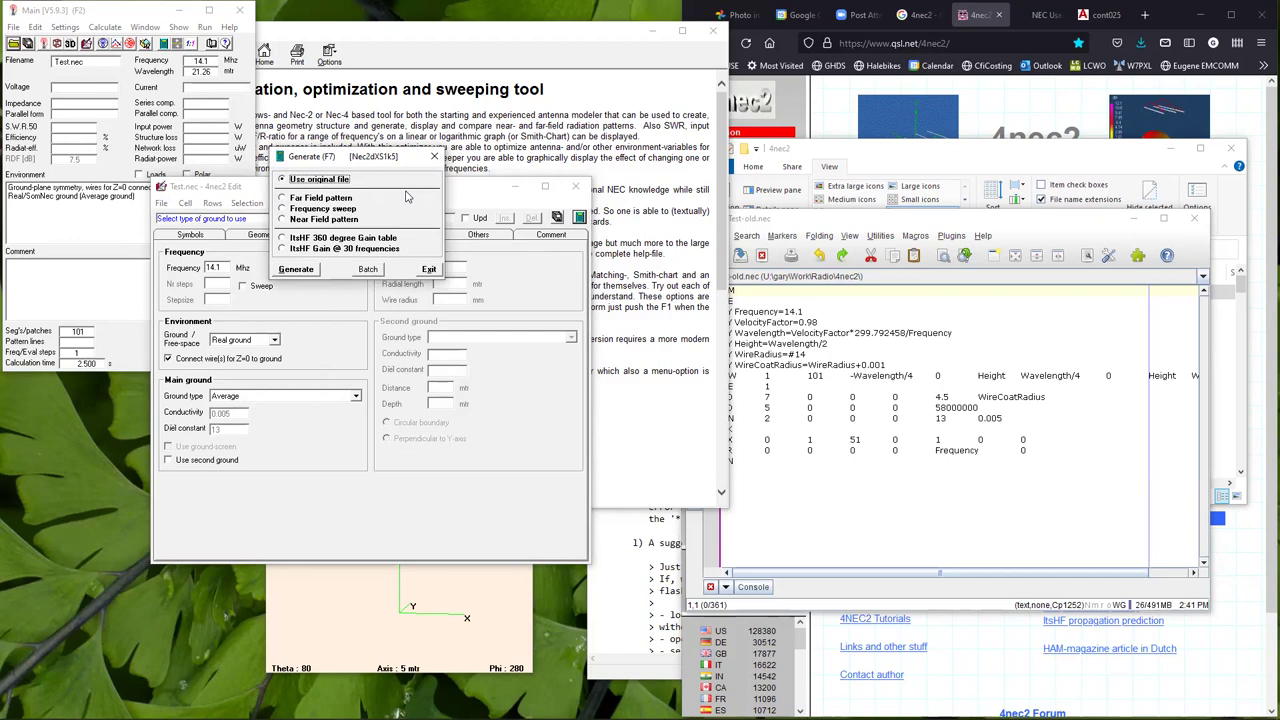
click(283, 209)
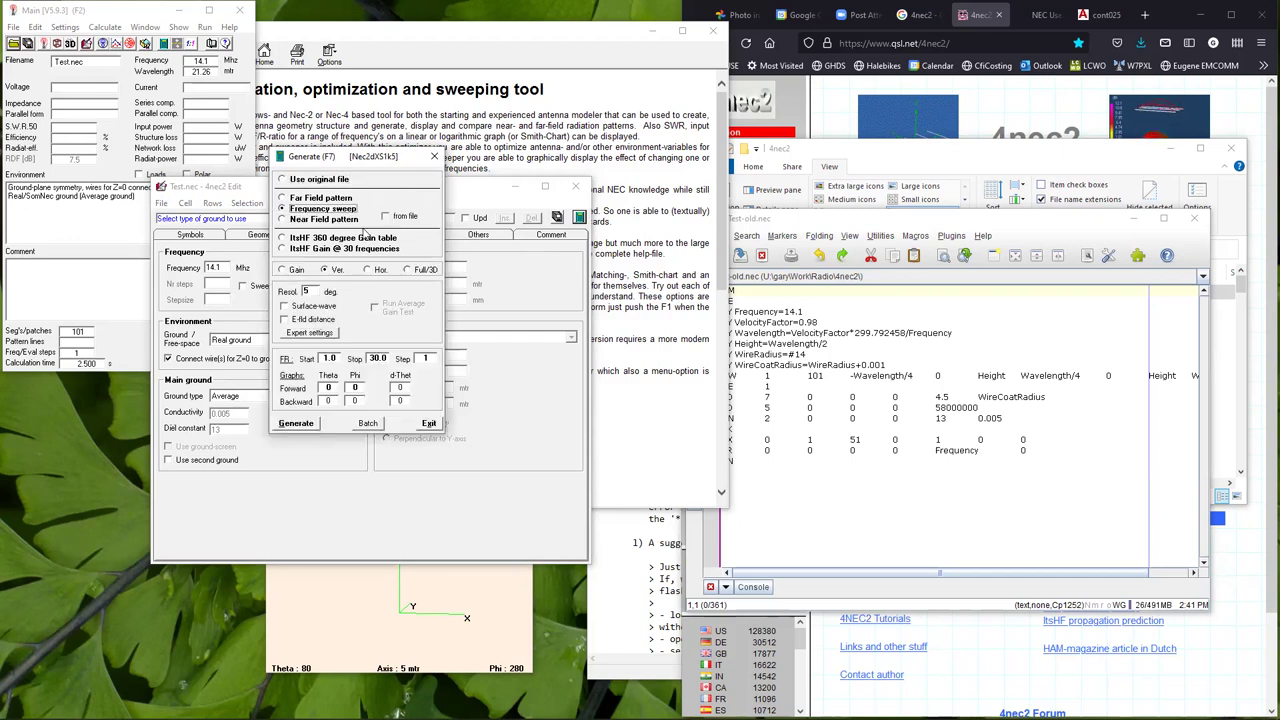
double_click(306, 291)
text(1)
key(Tab)
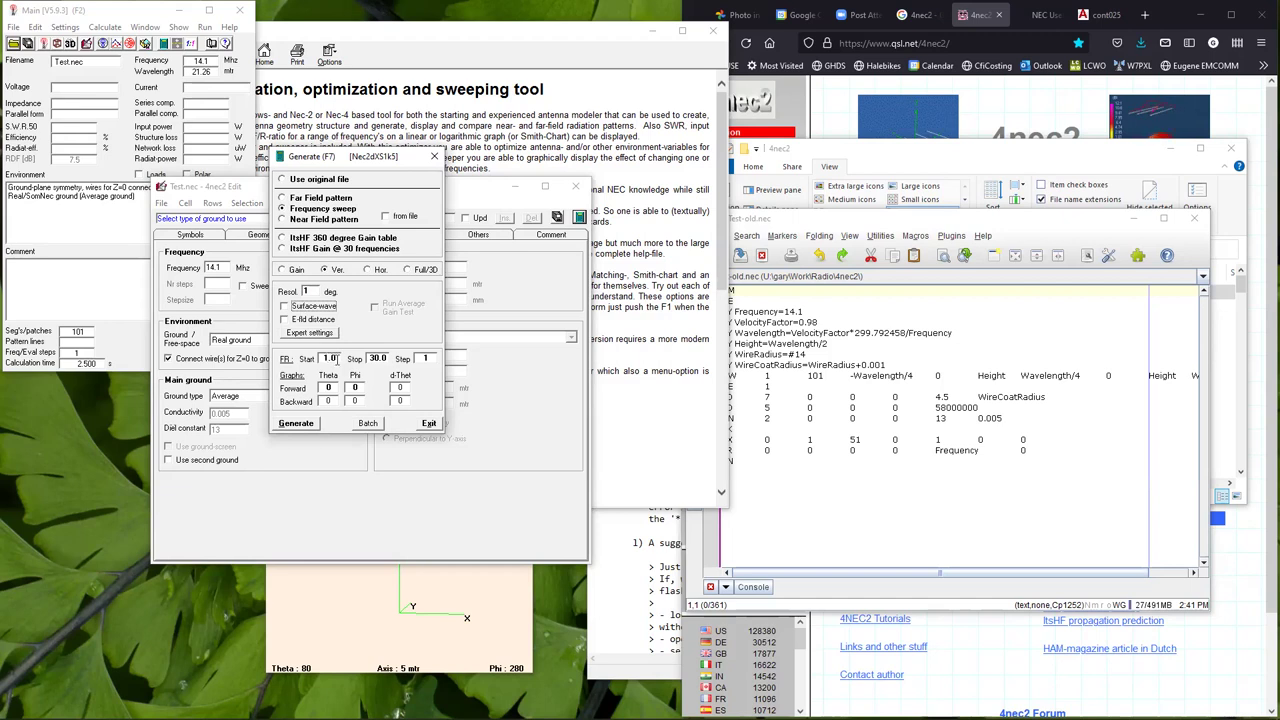
Run the frequency sweep from 13 to 15.35 MHz in 0.1 MHz steps and dismiss the resulting message boxes.
click(337, 357)
double_click(330, 358)
text(13)
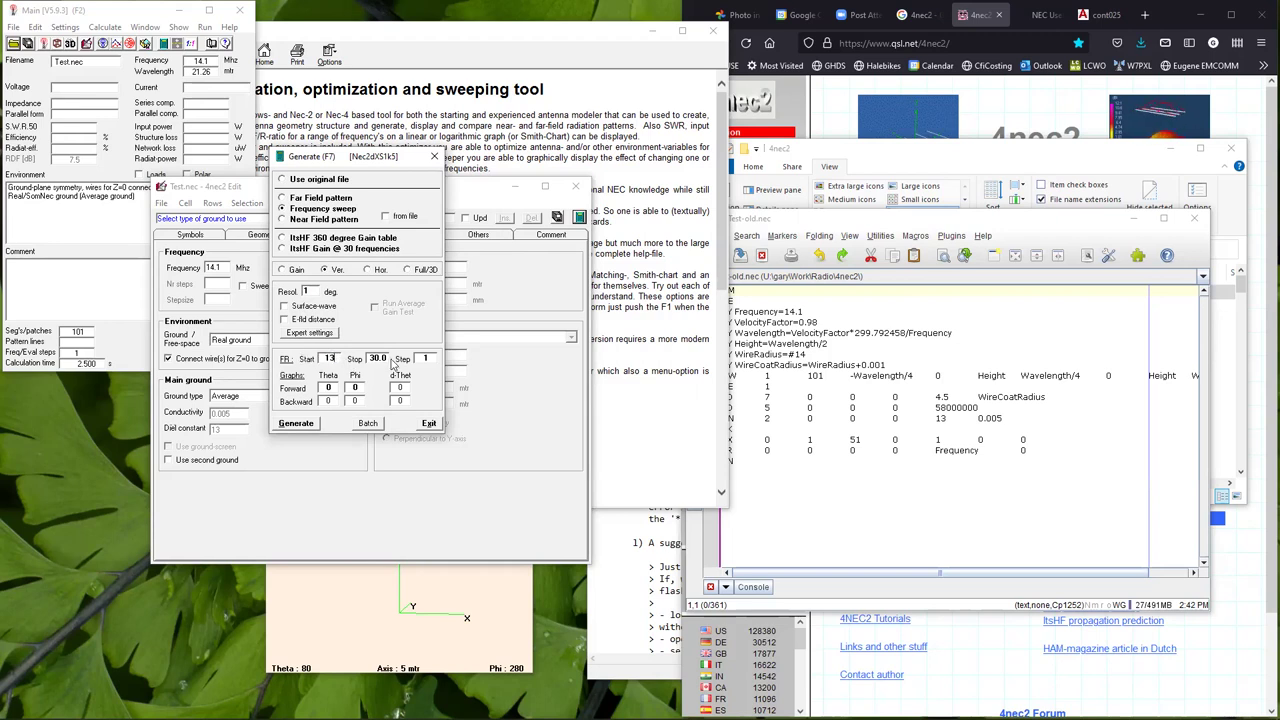
key(Tab)
text(15.35)
drag(434, 357, 410, 357)
text(.1)
click(294, 424)
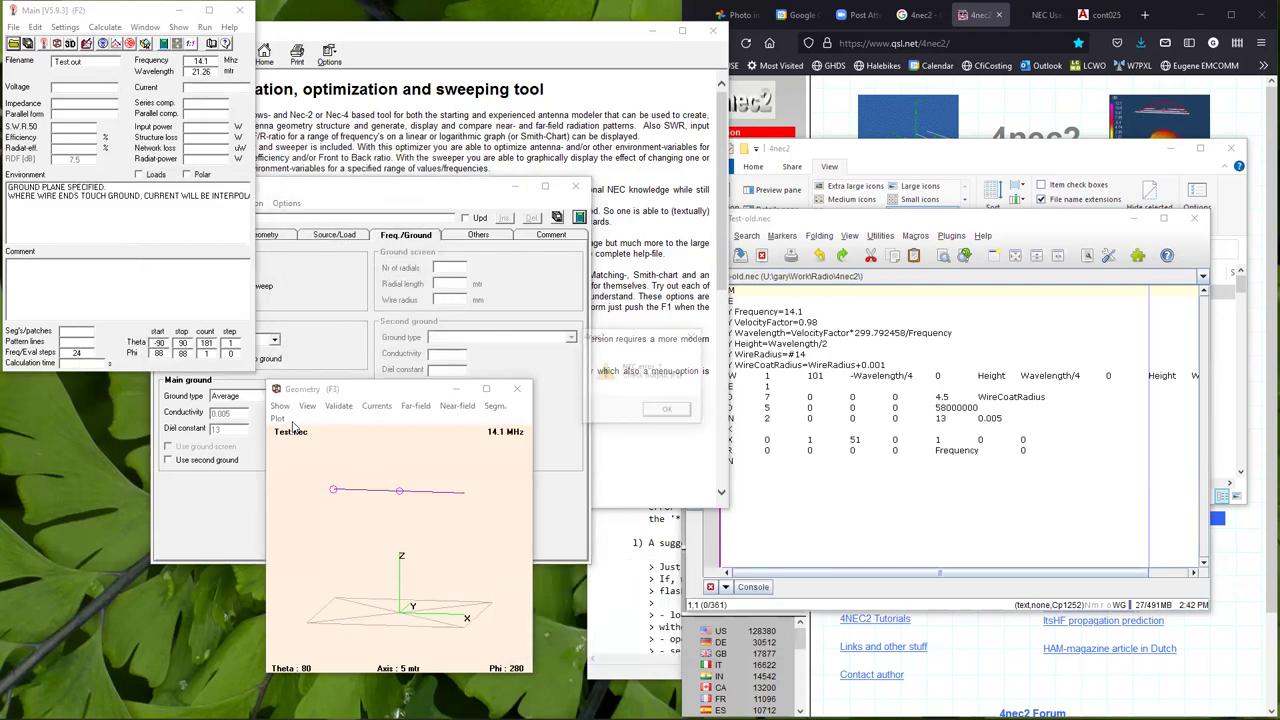
click(668, 413)
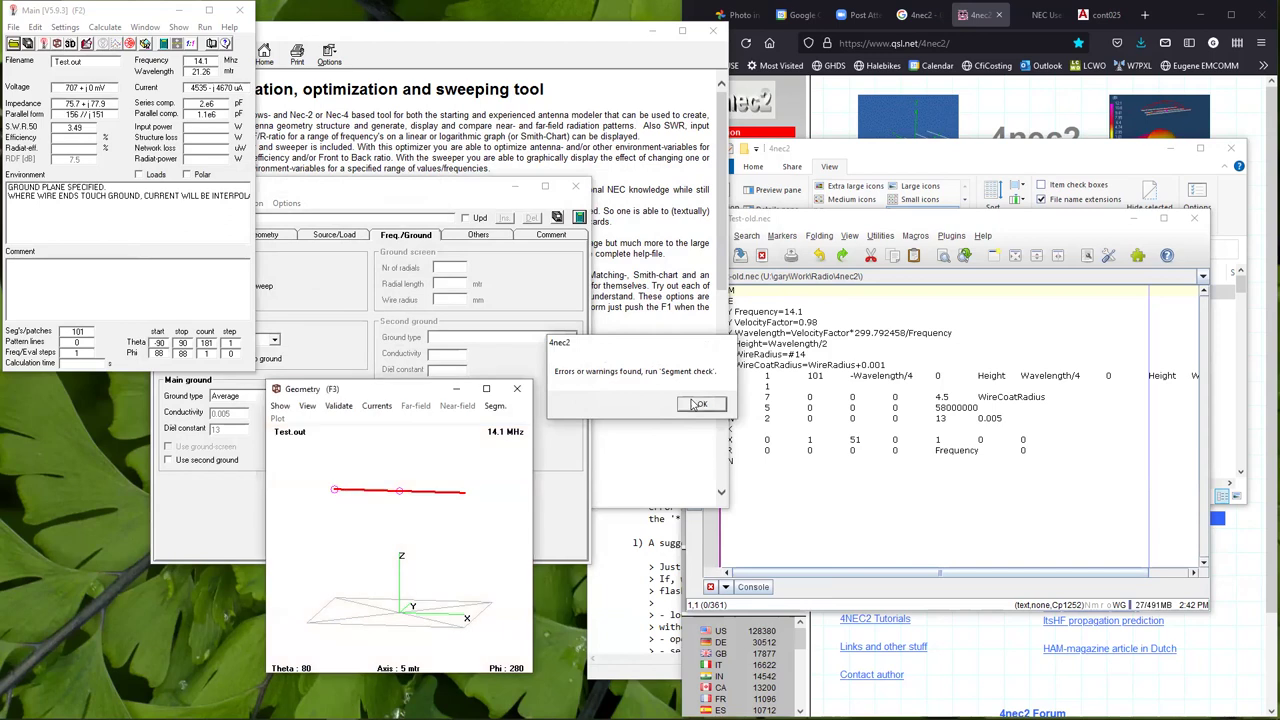
click(691, 404)
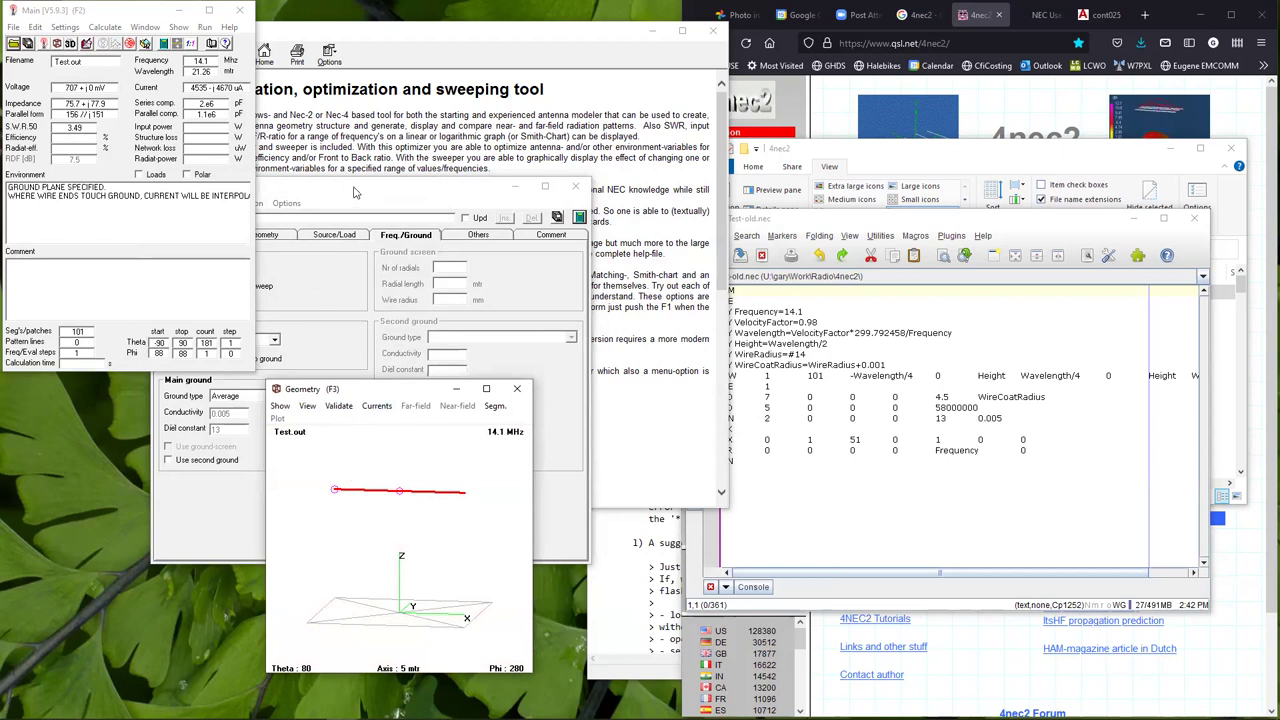
Return to the NEC editor and delete the incomplete second voltage source row from the sources table.
click(351, 191)
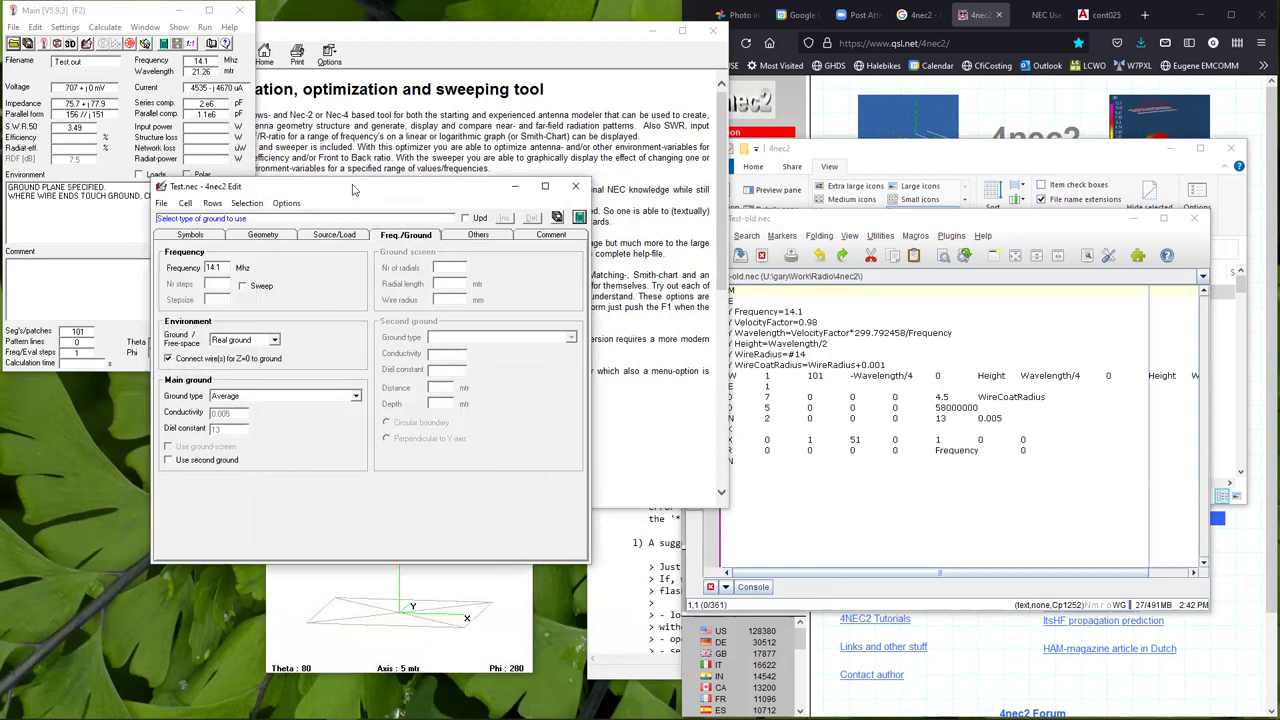
click(264, 236)
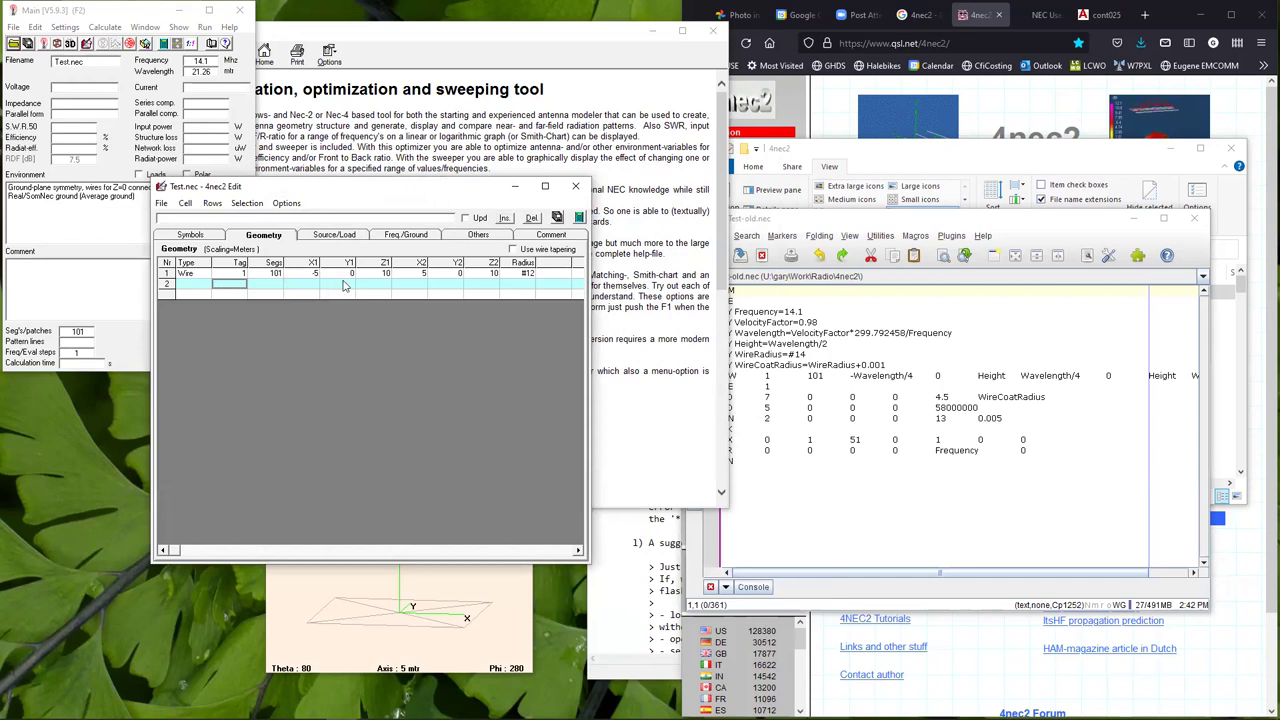
click(346, 238)
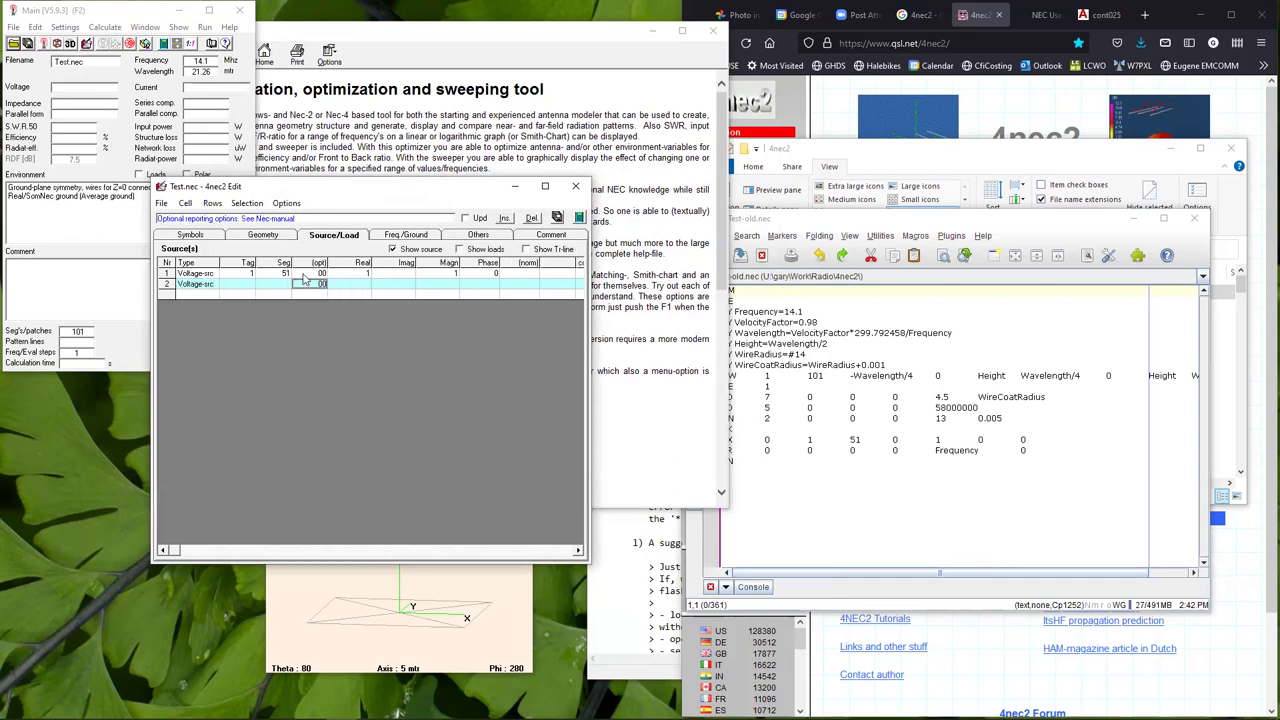
click(216, 287)
click(161, 288)
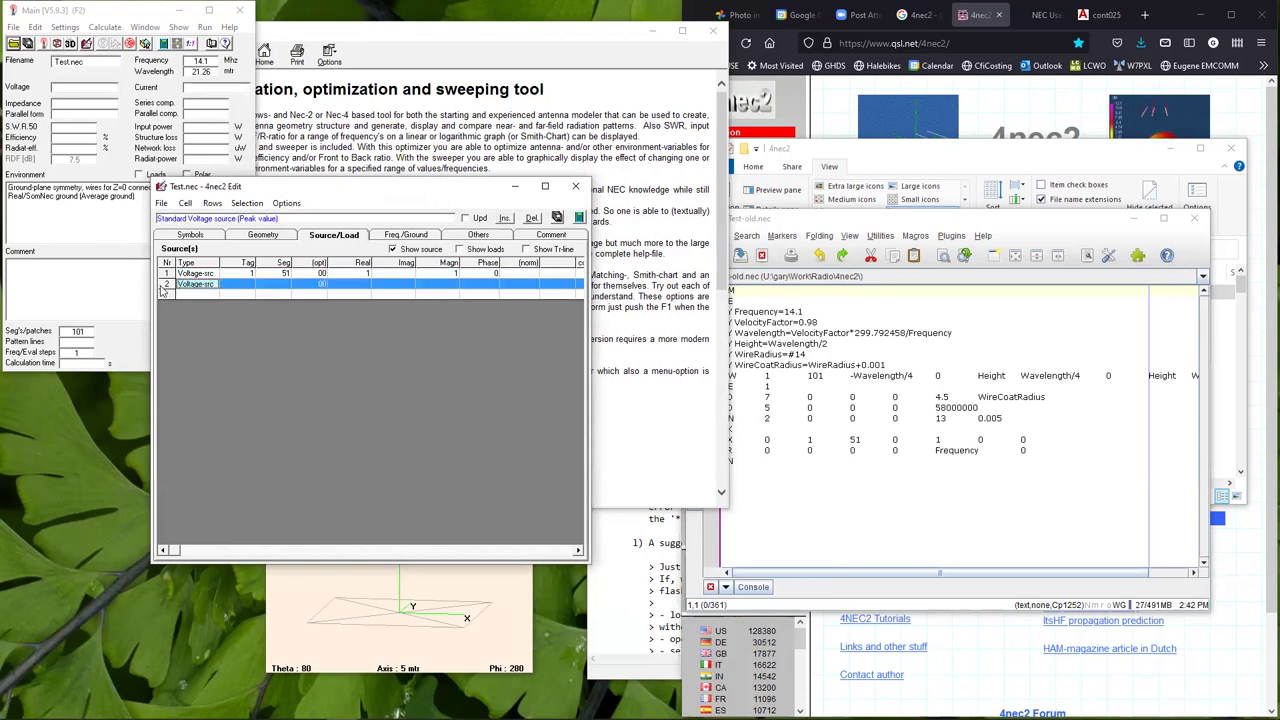
right_click(161, 288)
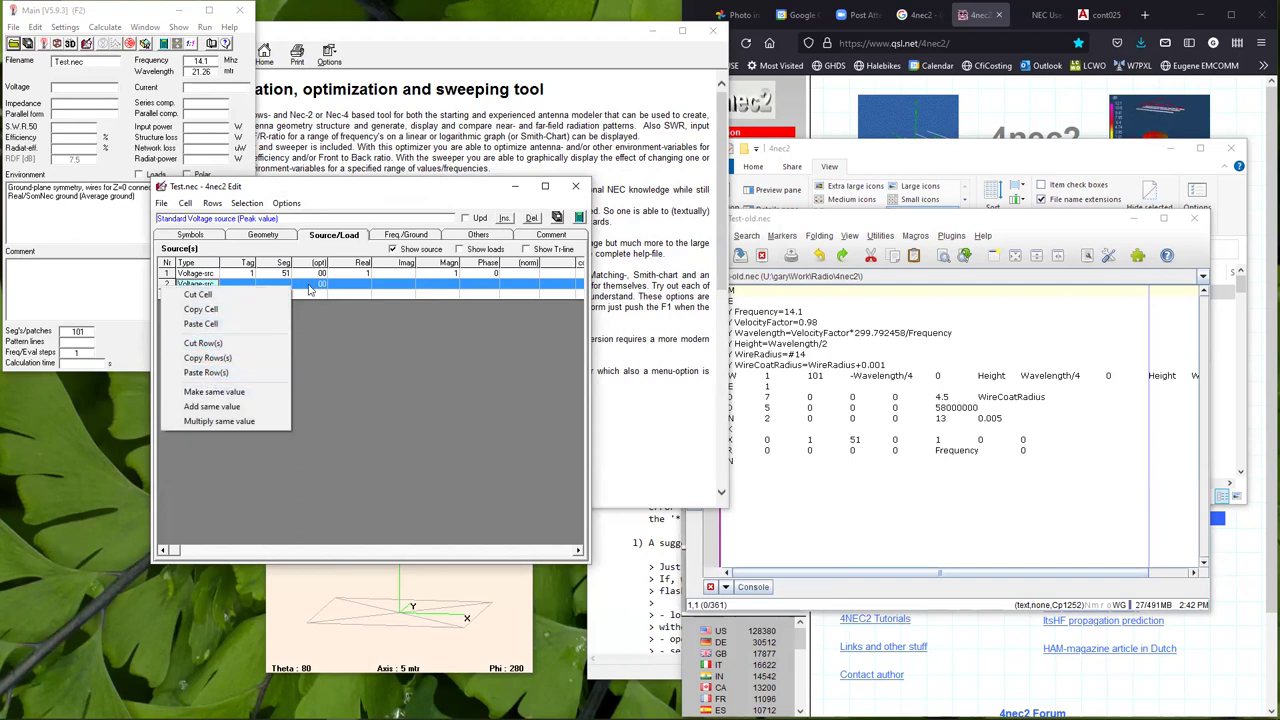
click(533, 219)
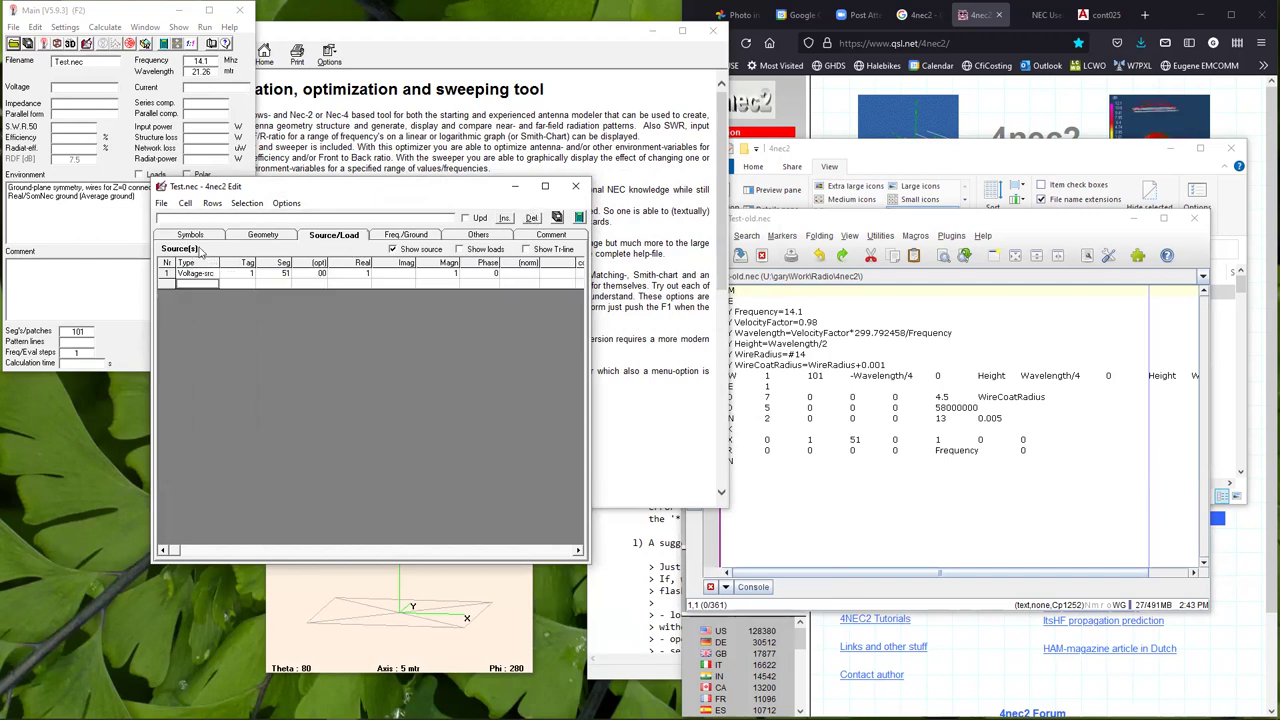
Check the geometry and source tables, then generate the vertical frequency sweep again for the corrected model.
click(250, 236)
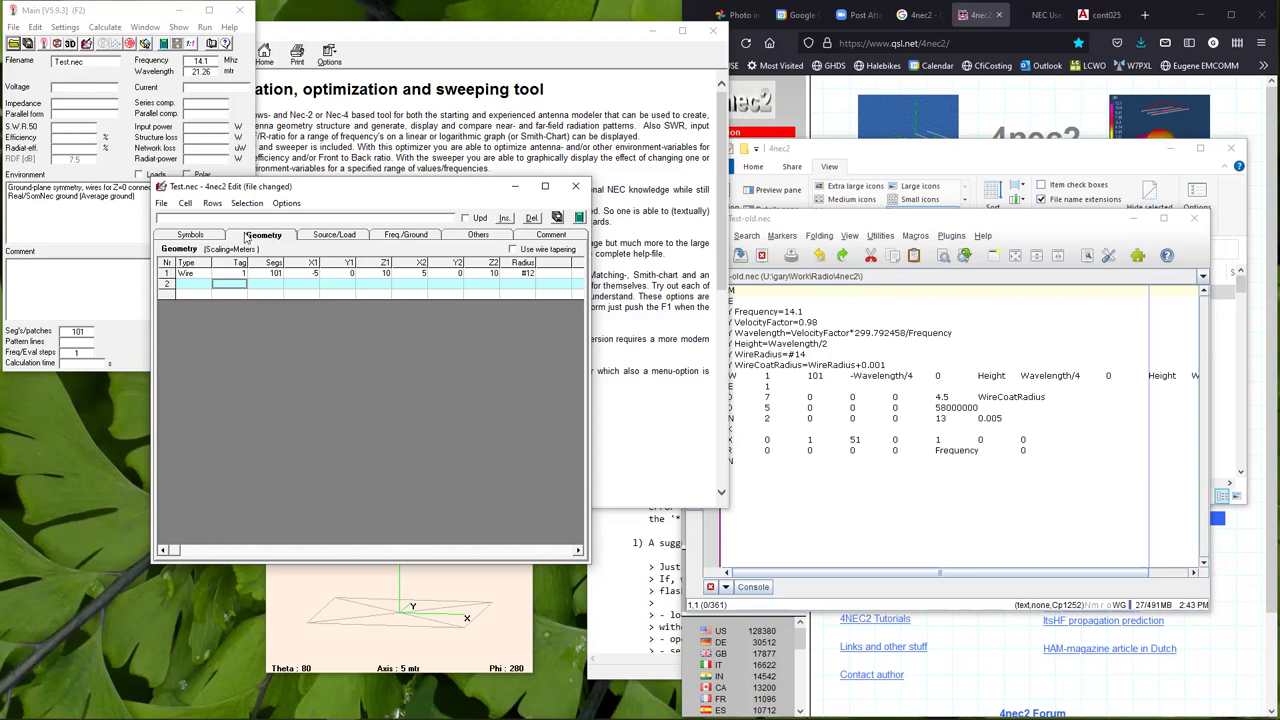
click(342, 235)
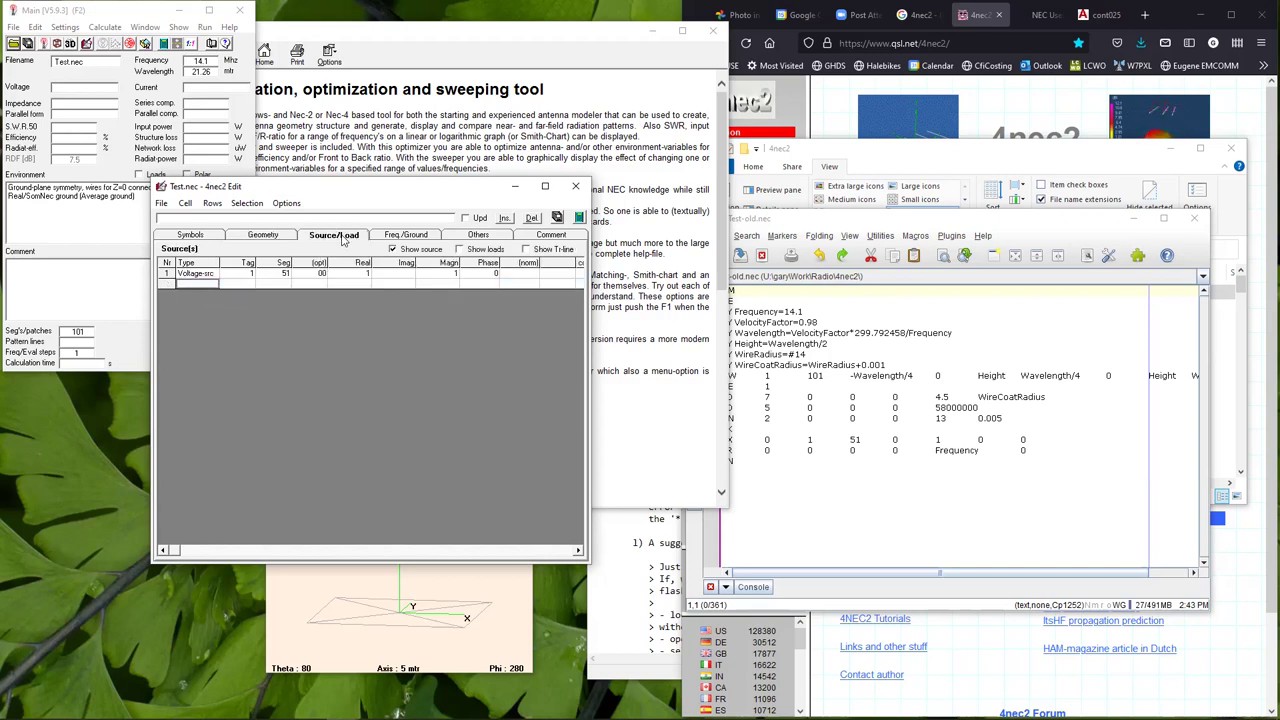
click(577, 218)
click(286, 424)
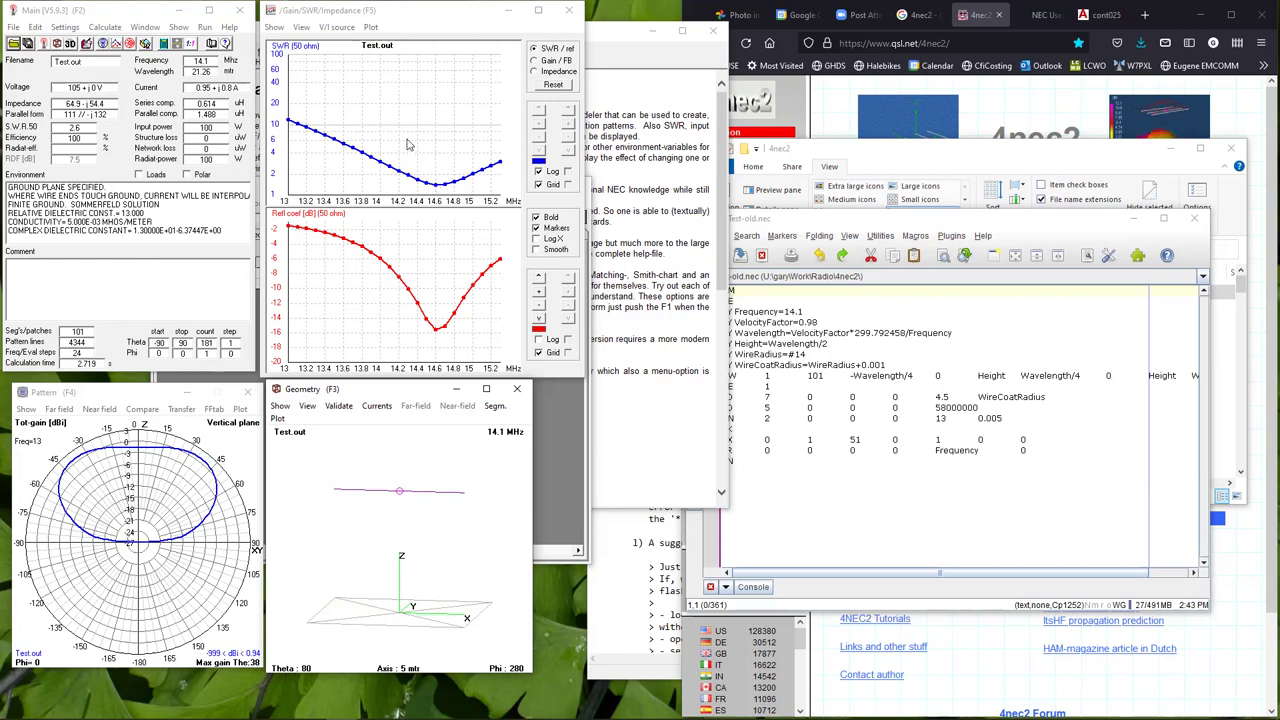
click(14, 44)
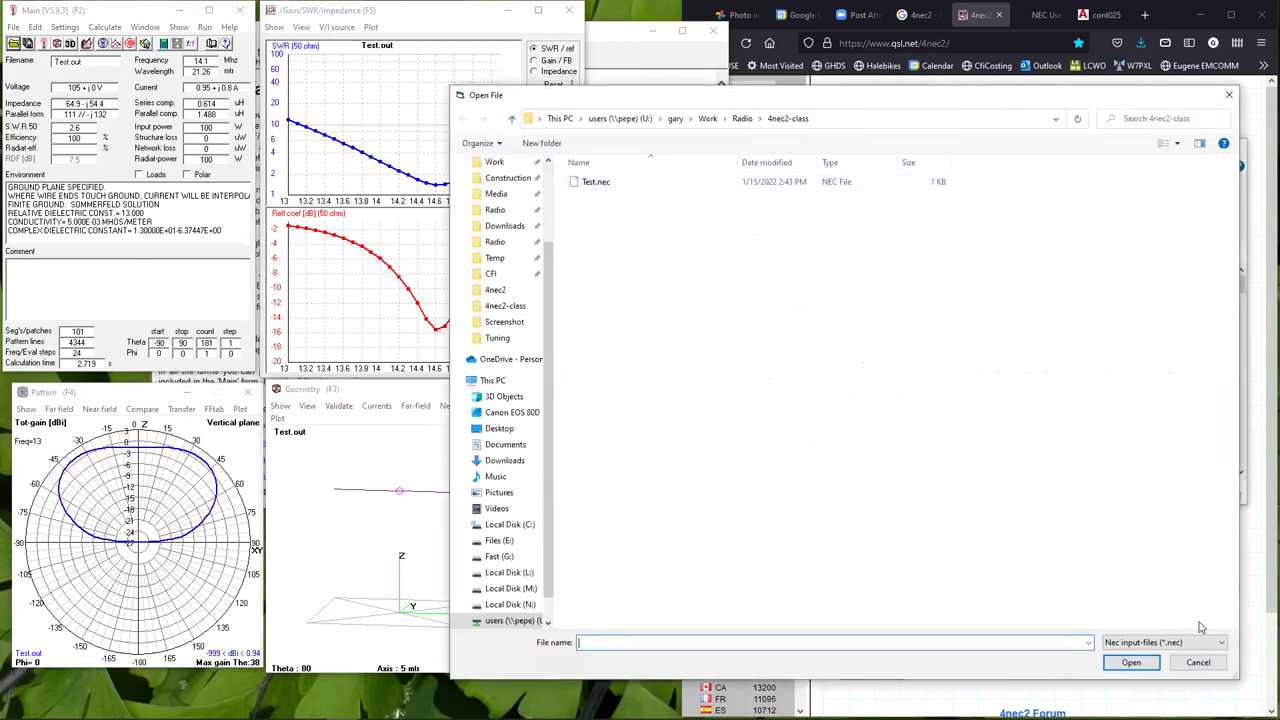
click(1192, 664)
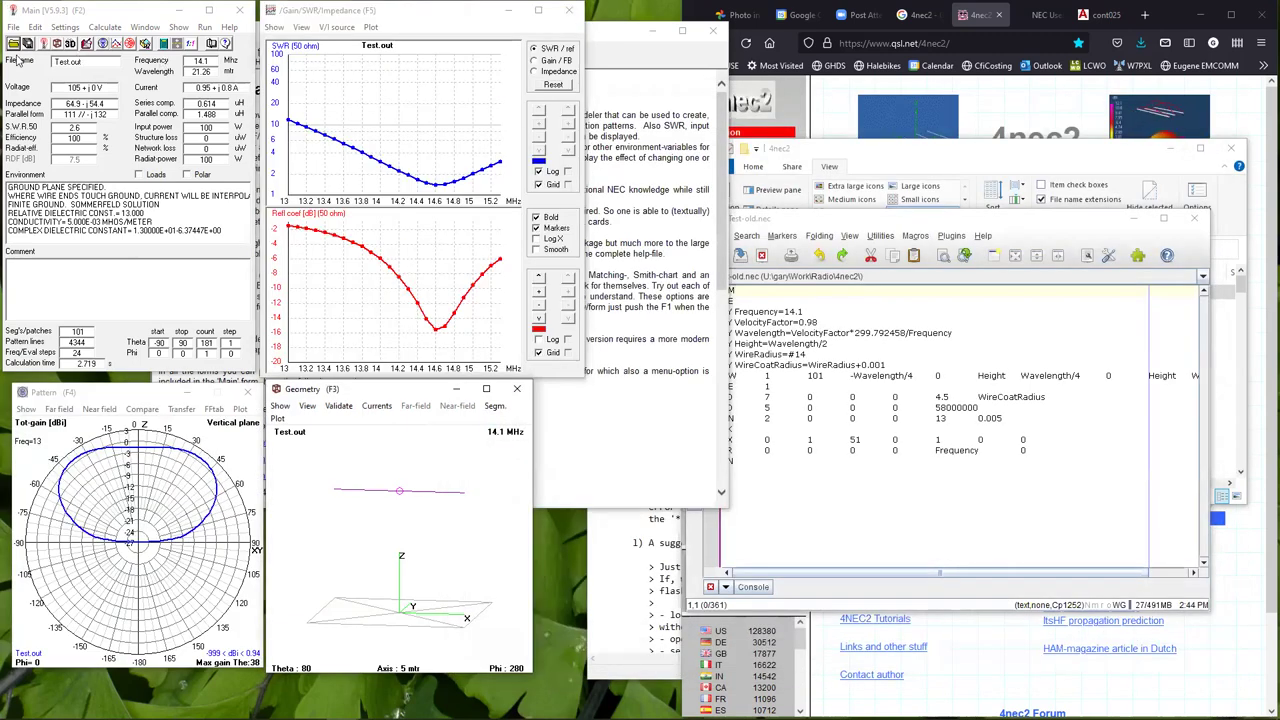
click(14, 44)
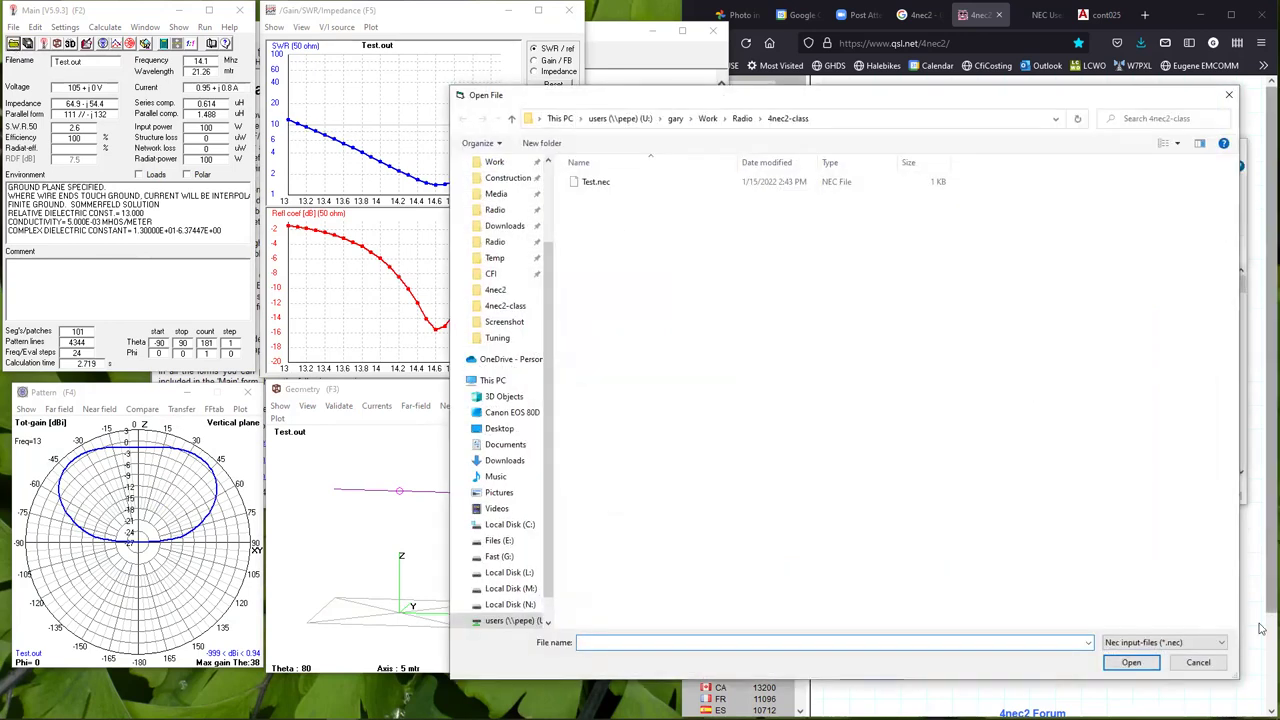
click(1207, 667)
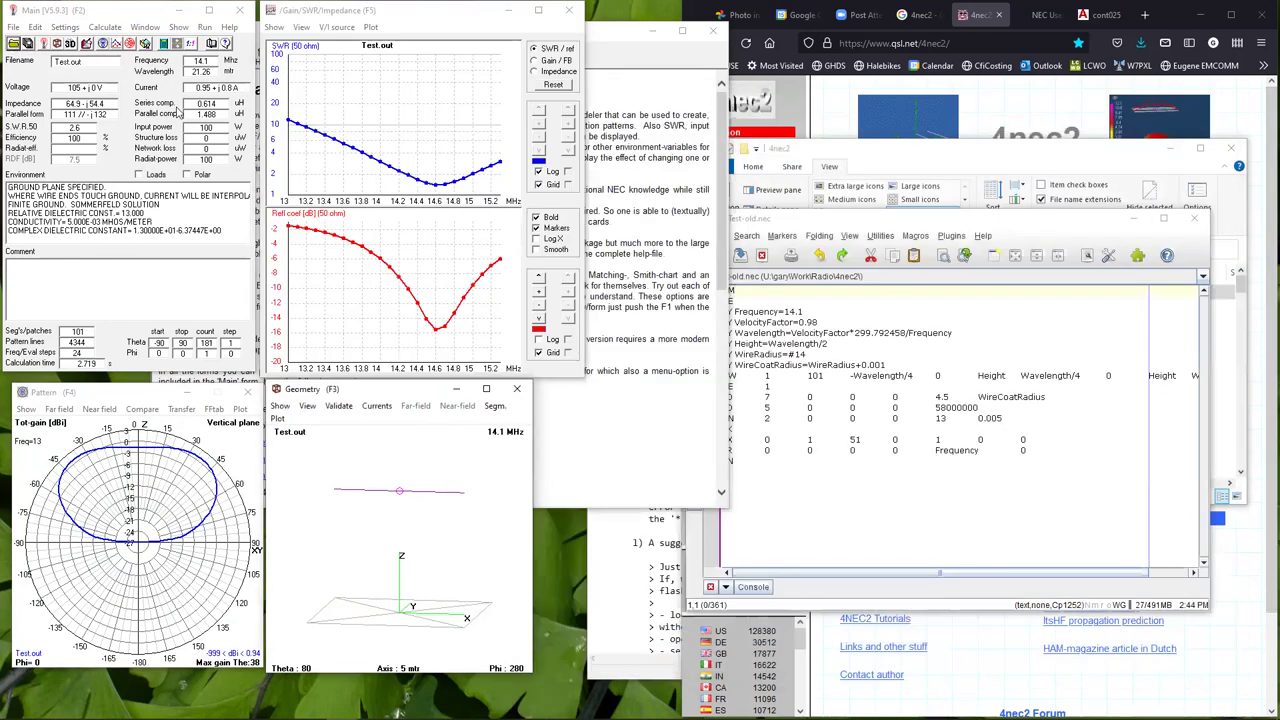
click(14, 28)
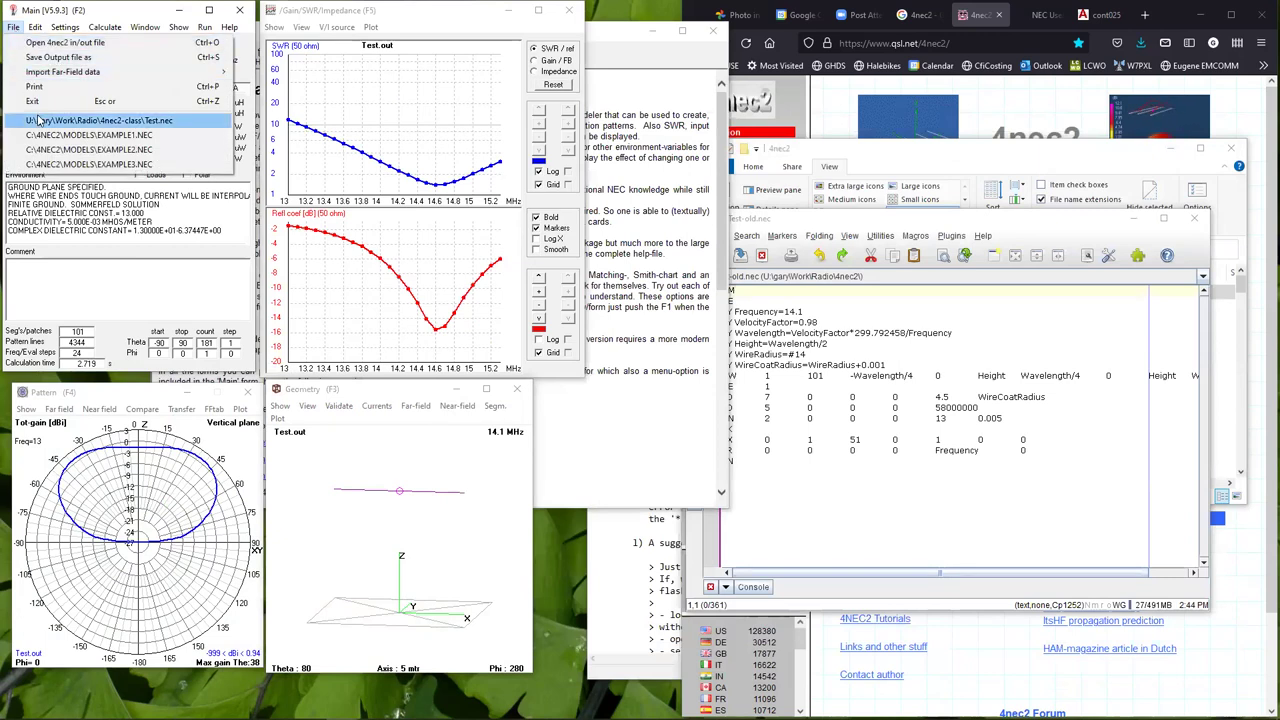
click(113, 123)
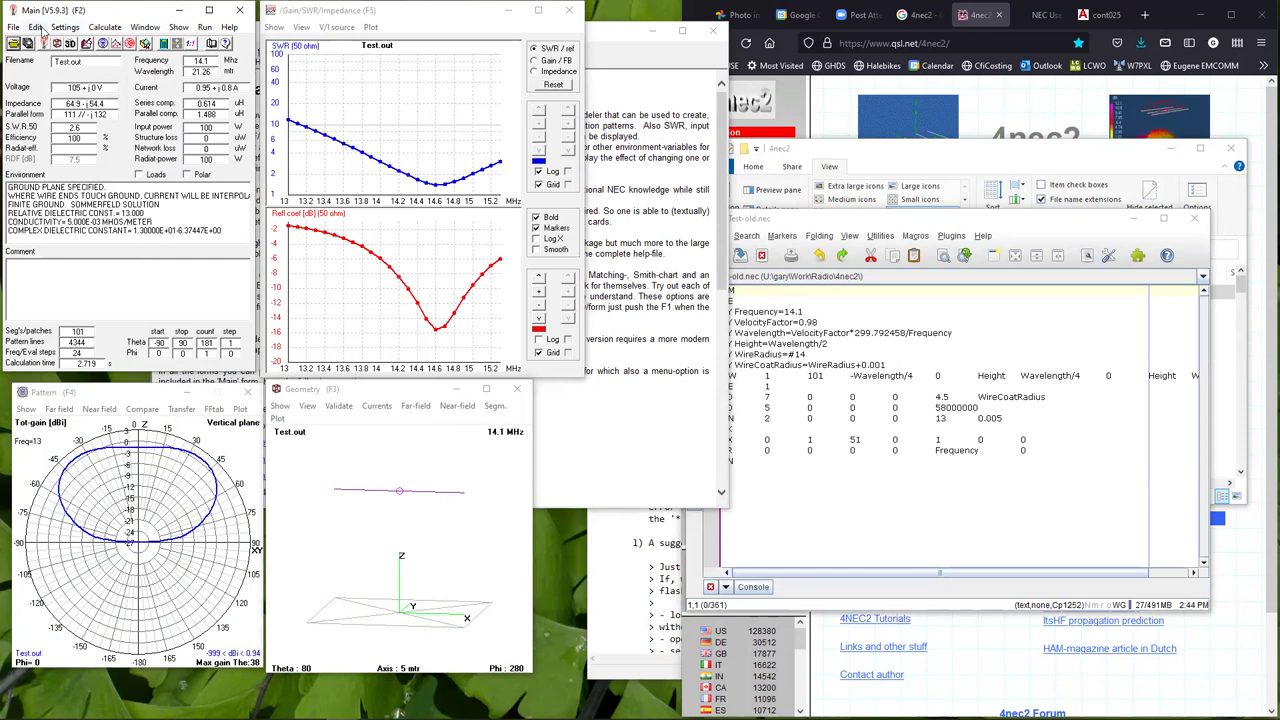
click(35, 27)
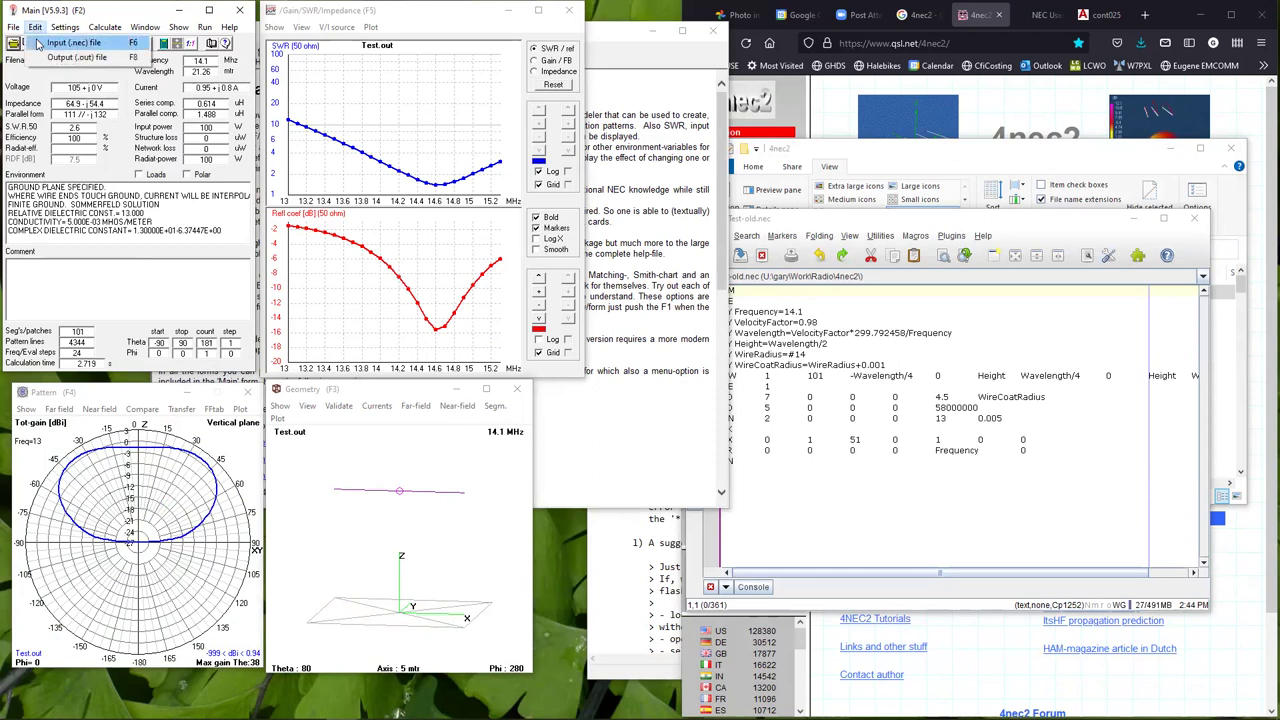
click(62, 27)
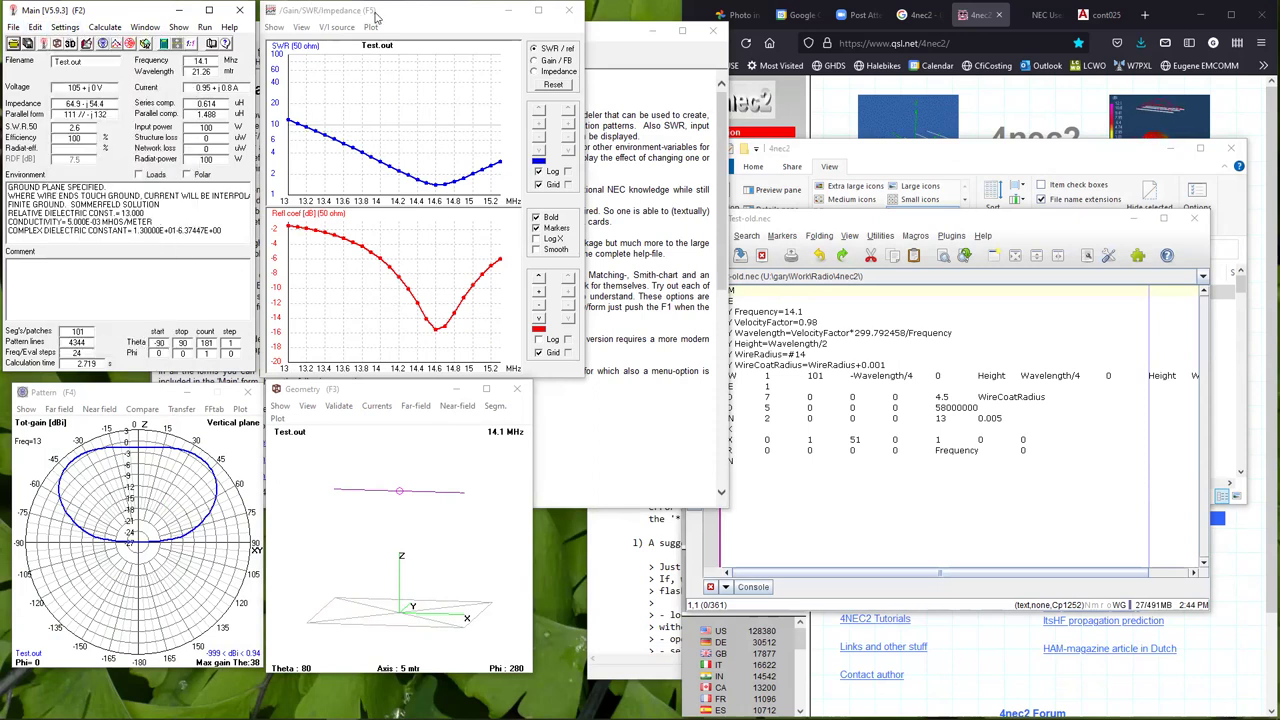
click(144, 28)
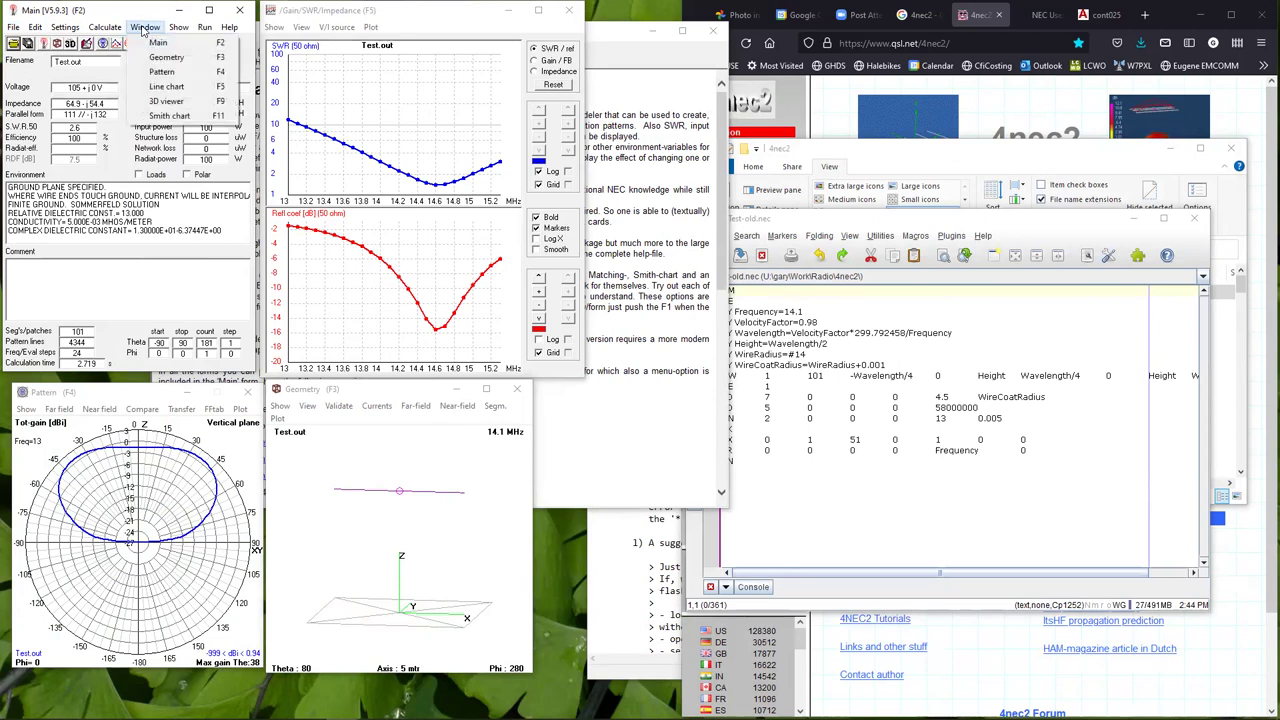
click(144, 28)
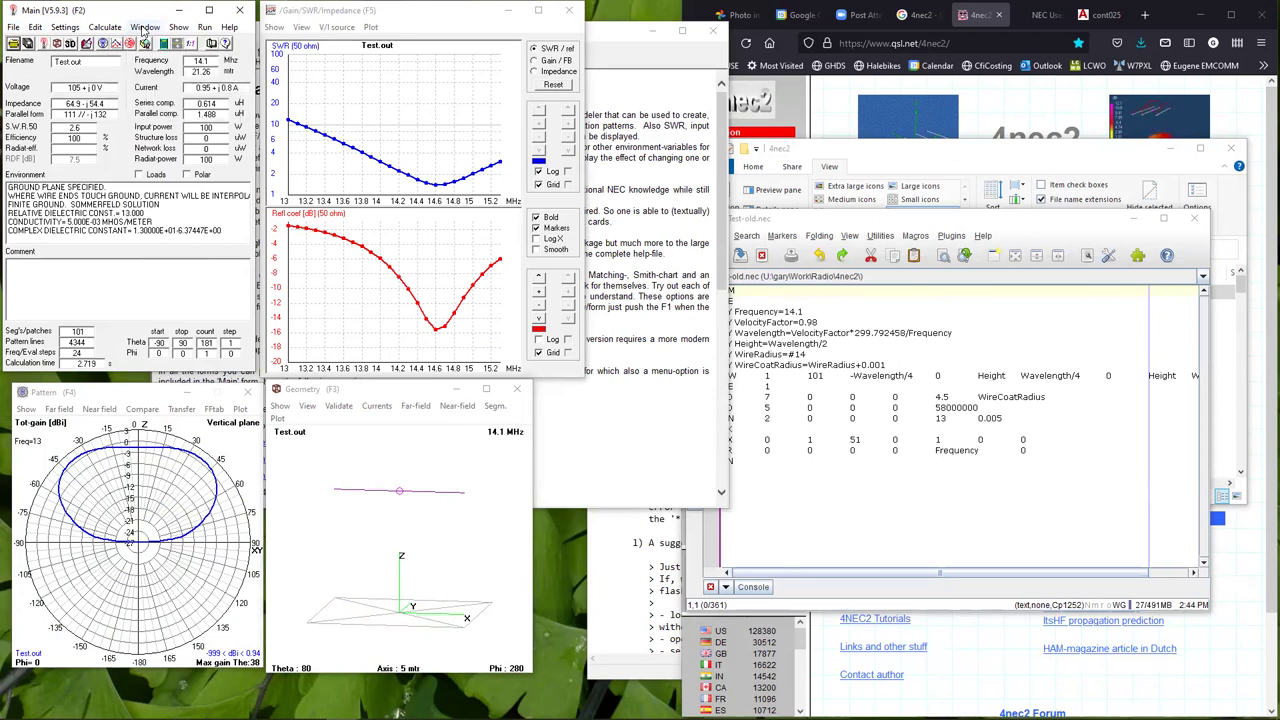
click(365, 12)
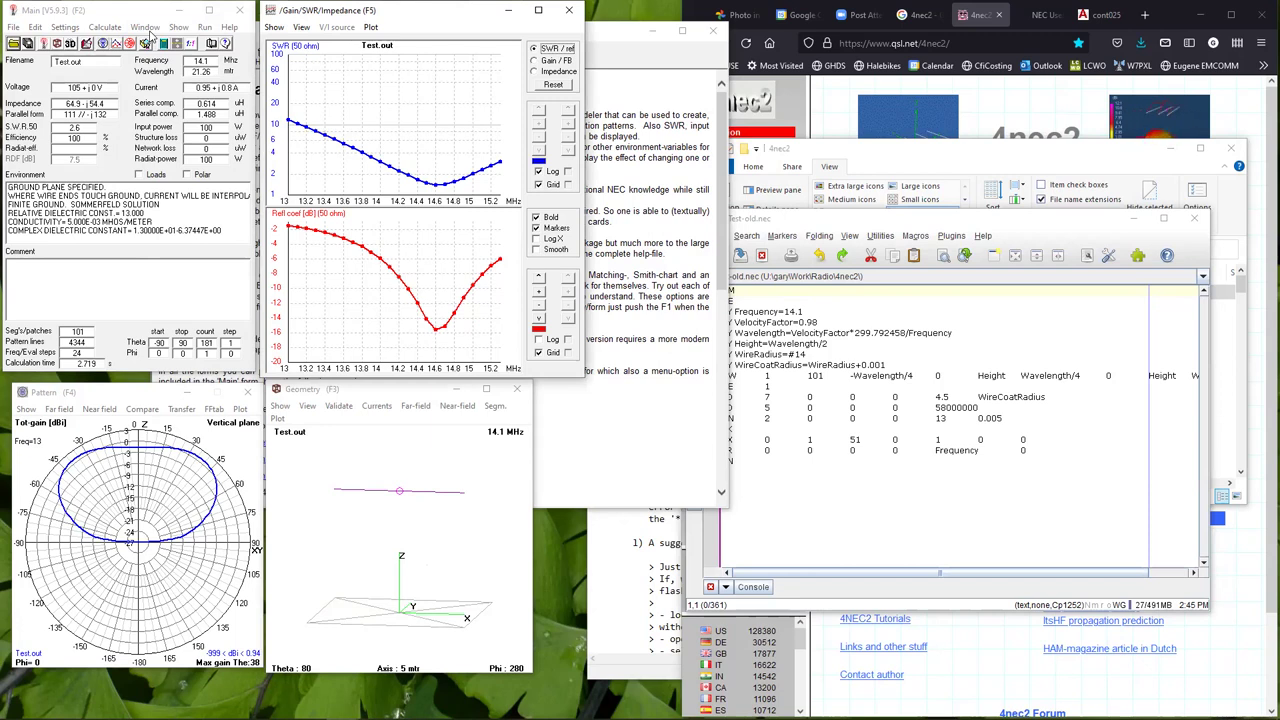
Open the Test.nec input file for editing and review its wire geometry, voltage source, and frequency and ground settings.
click(35, 28)
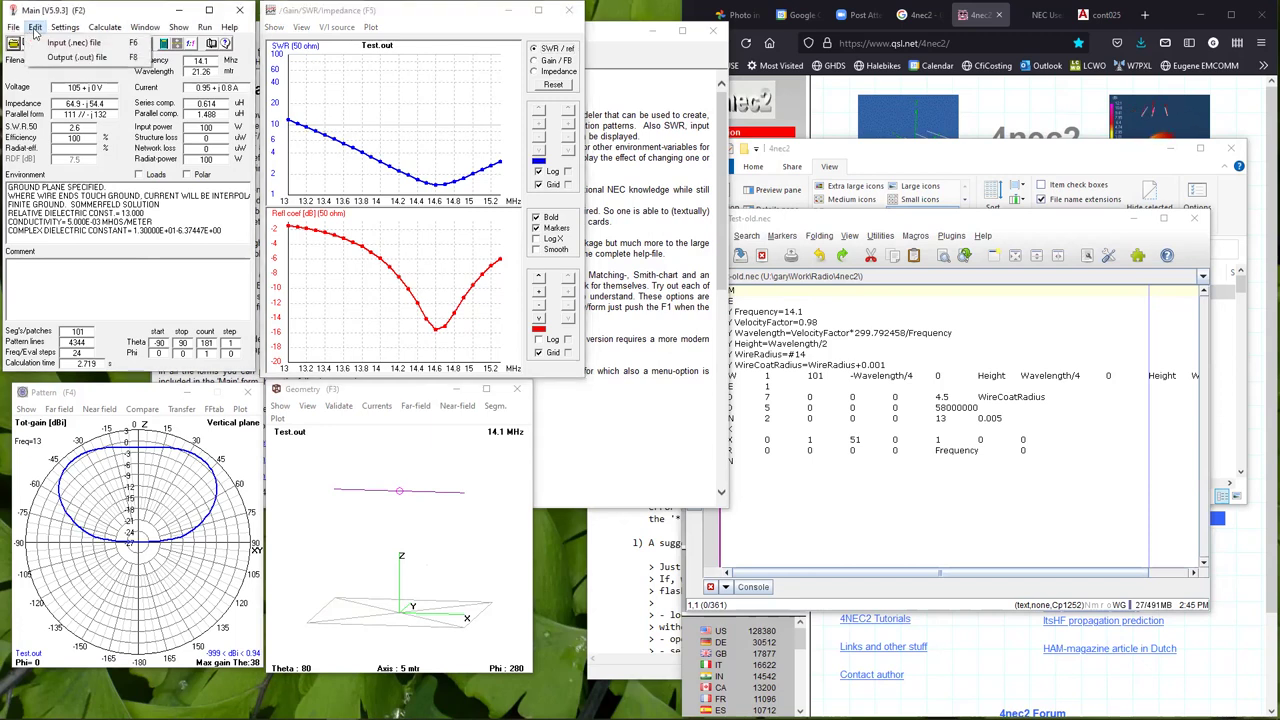
click(44, 44)
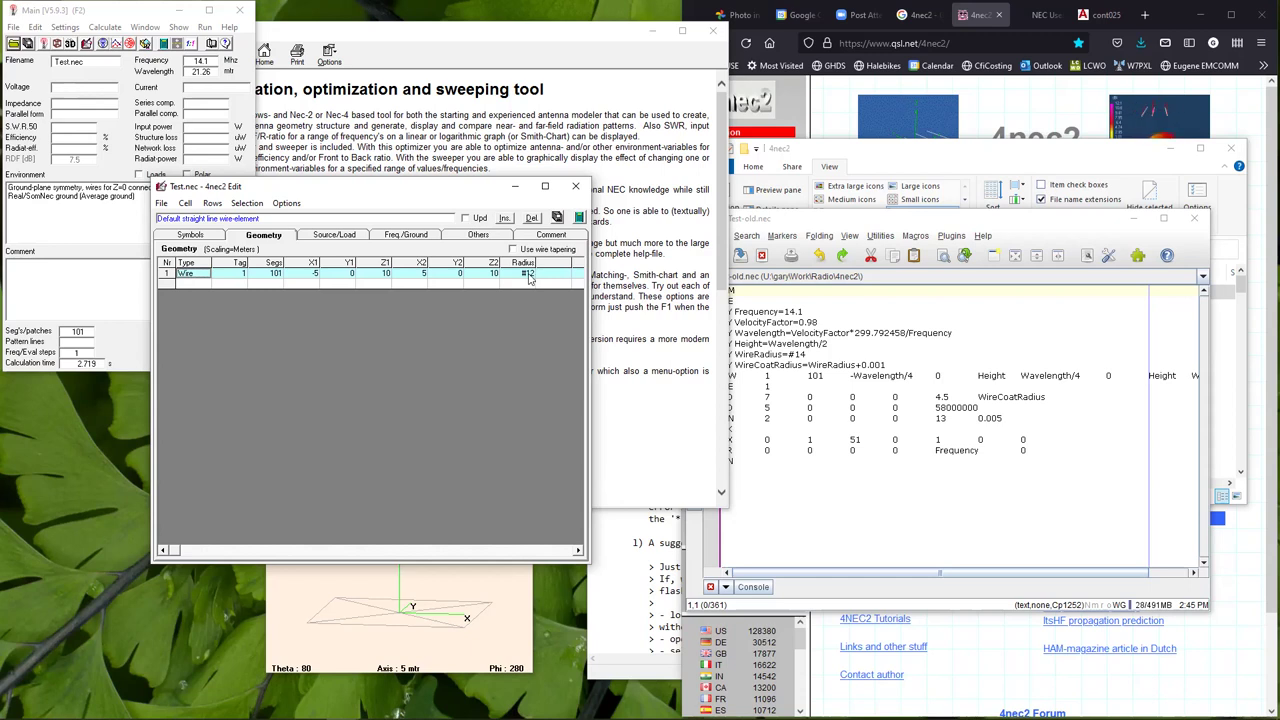
click(328, 236)
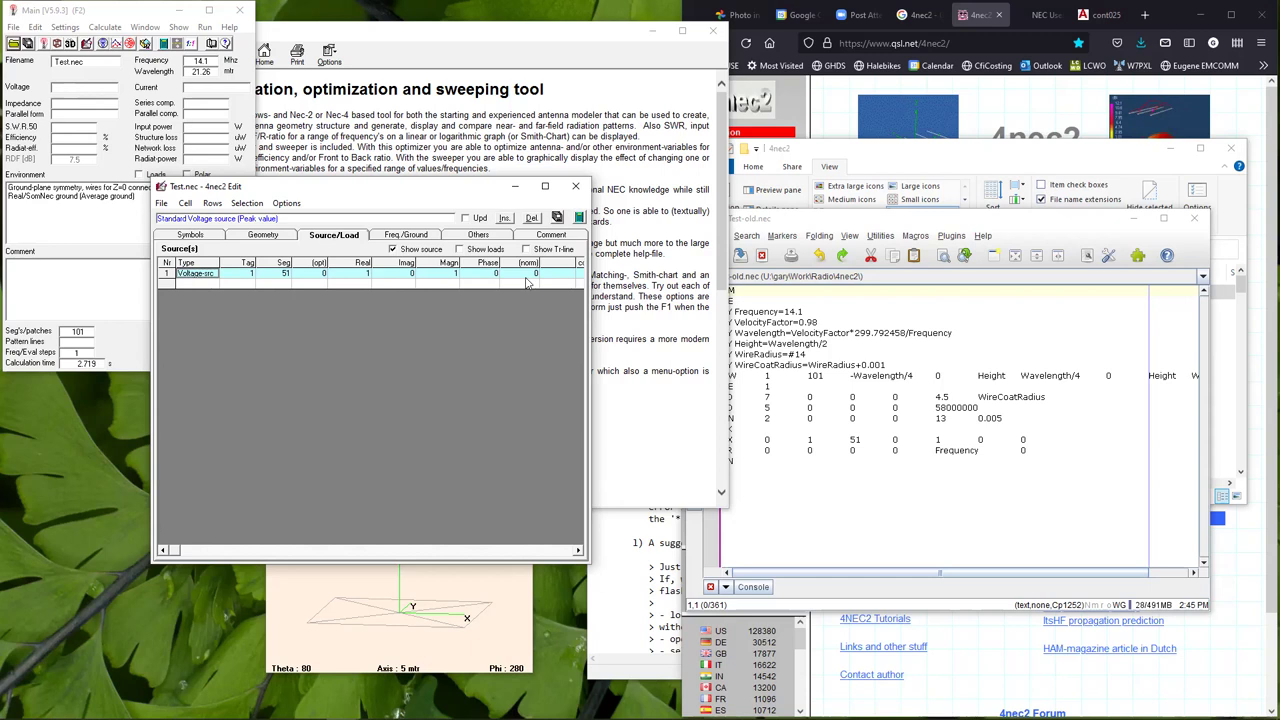
click(408, 238)
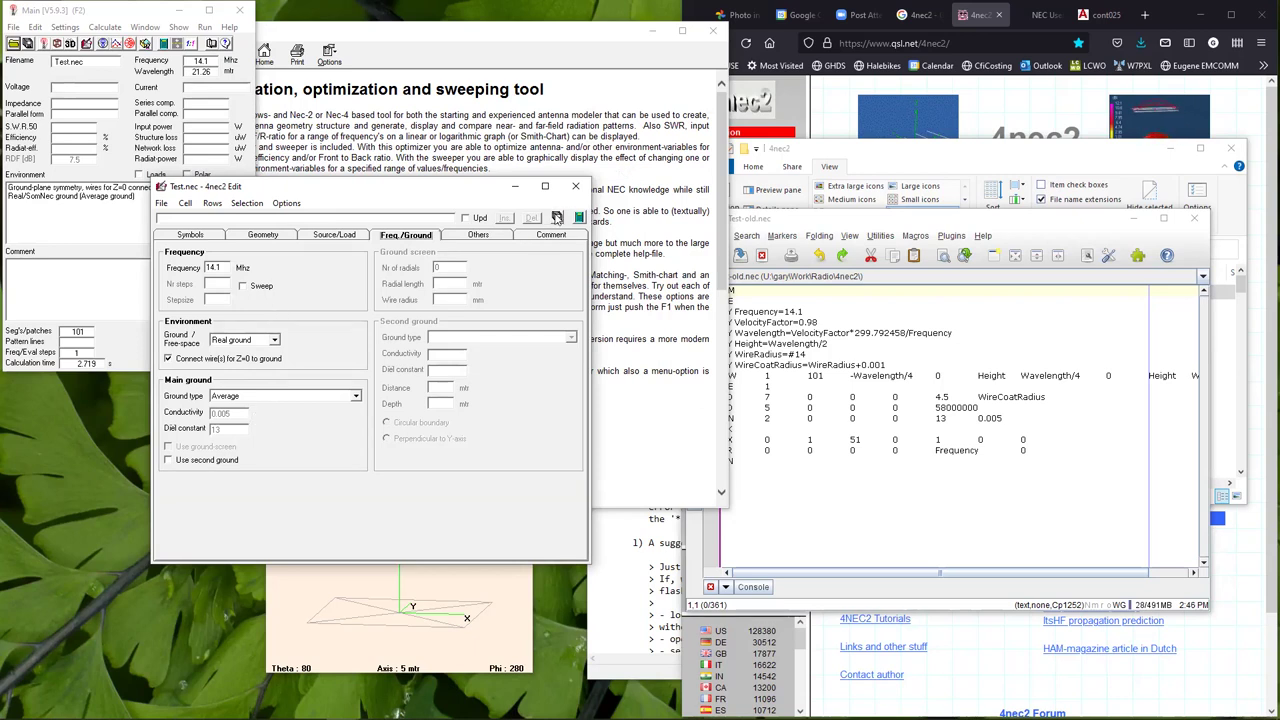
Save the model file and rerun the frequency sweep from 13 to 15.35 MHz in 0.1 MHz steps.
click(557, 218)
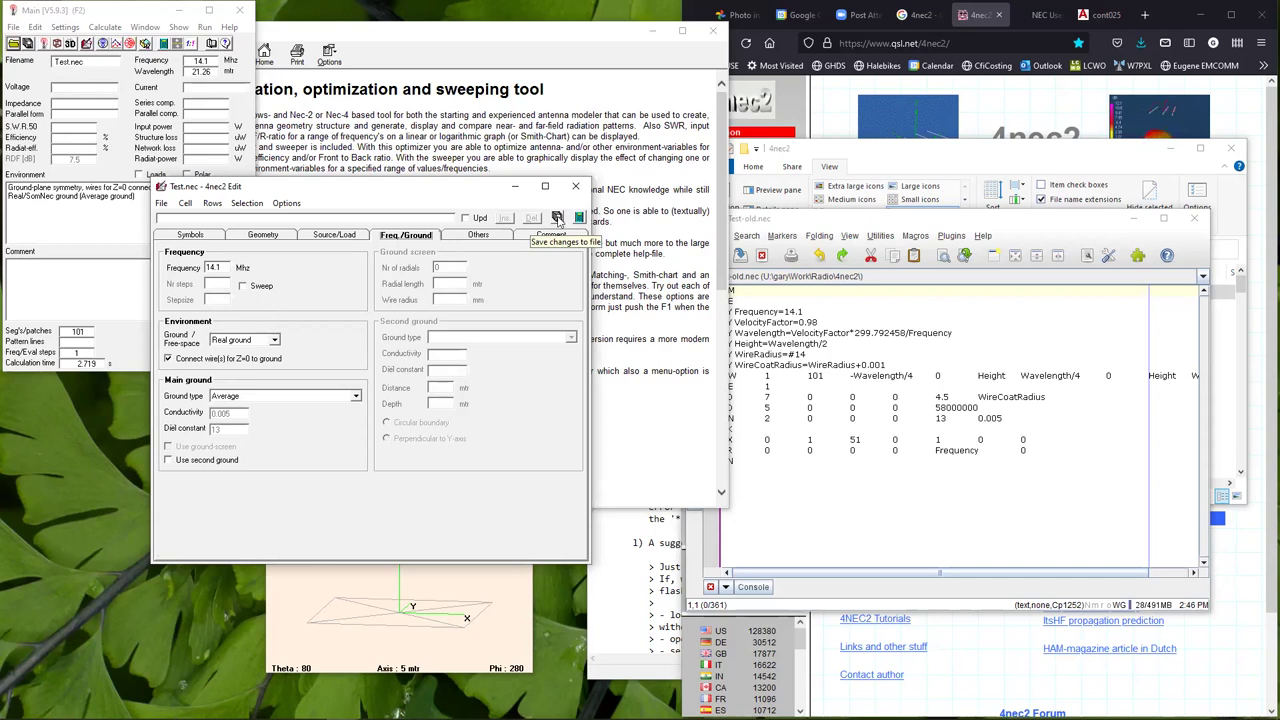
click(579, 219)
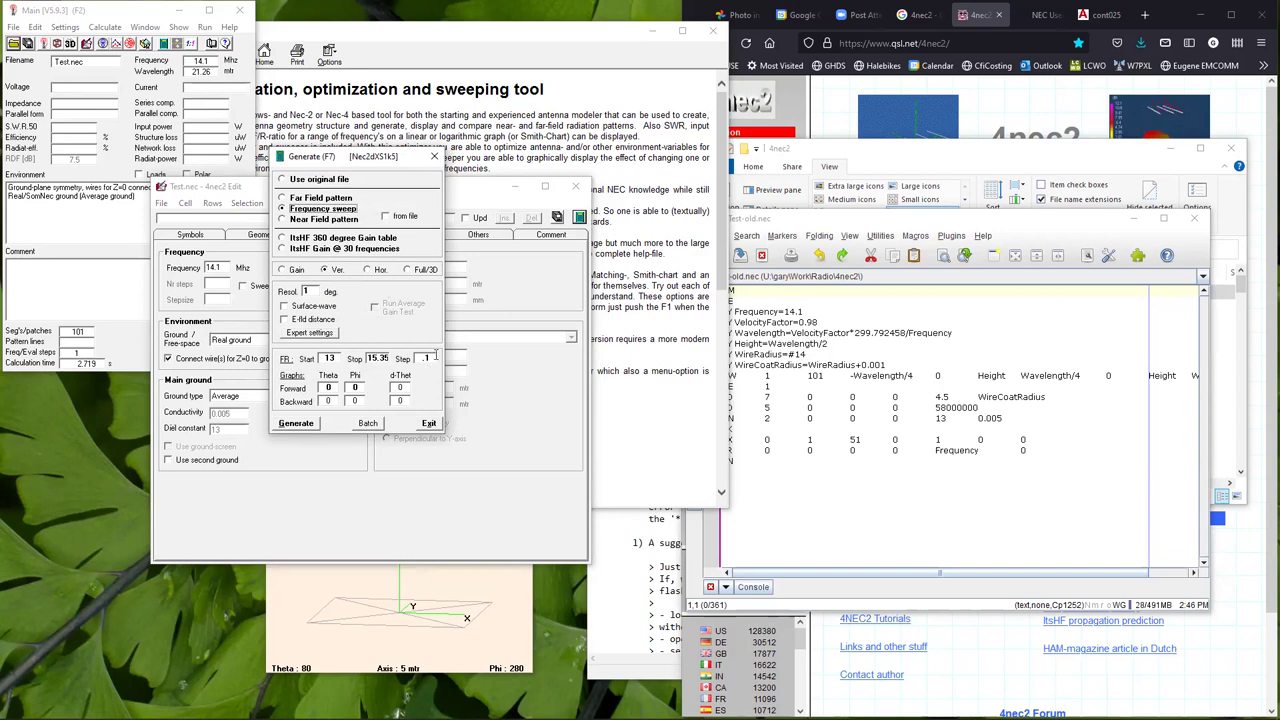
click(297, 423)
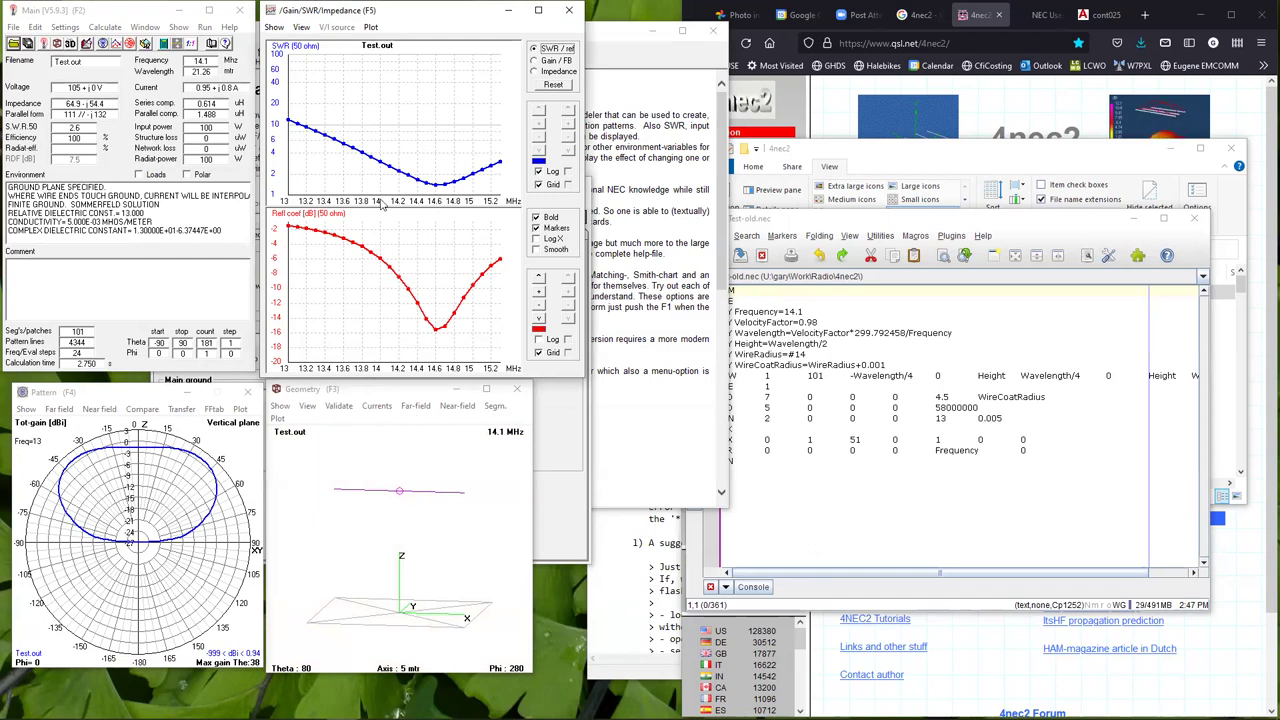
click(232, 29)
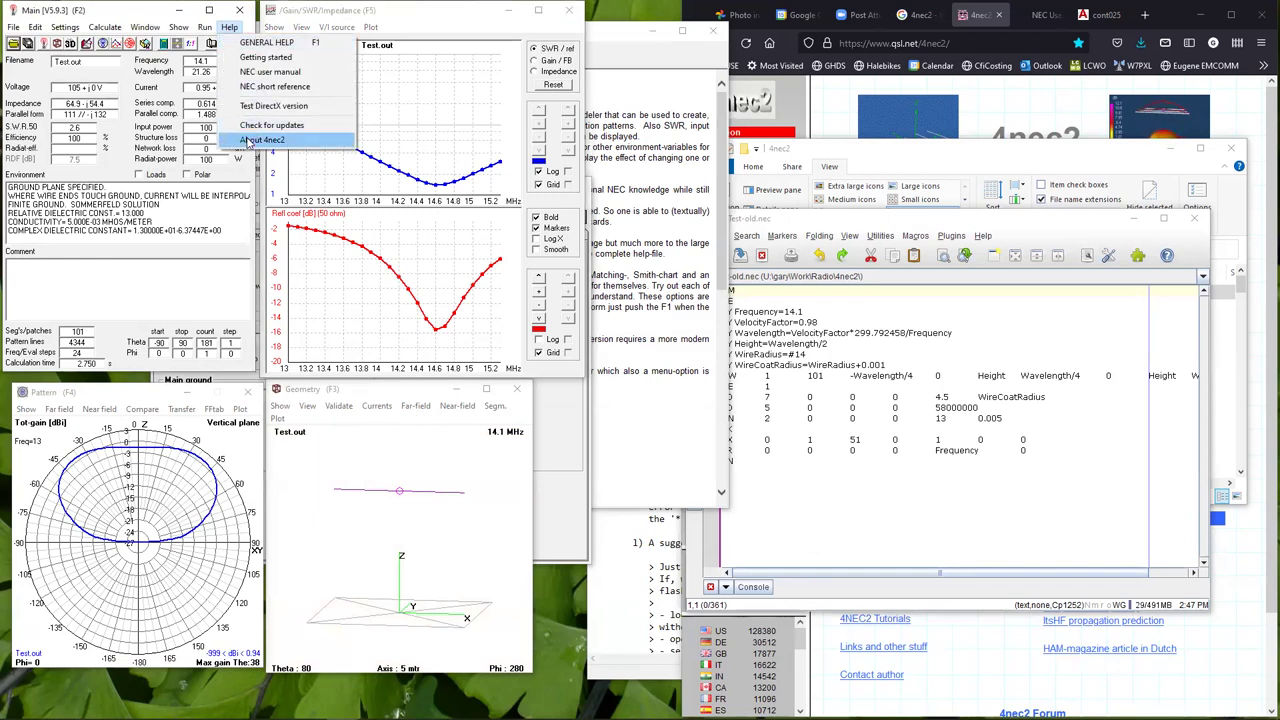
click(164, 12)
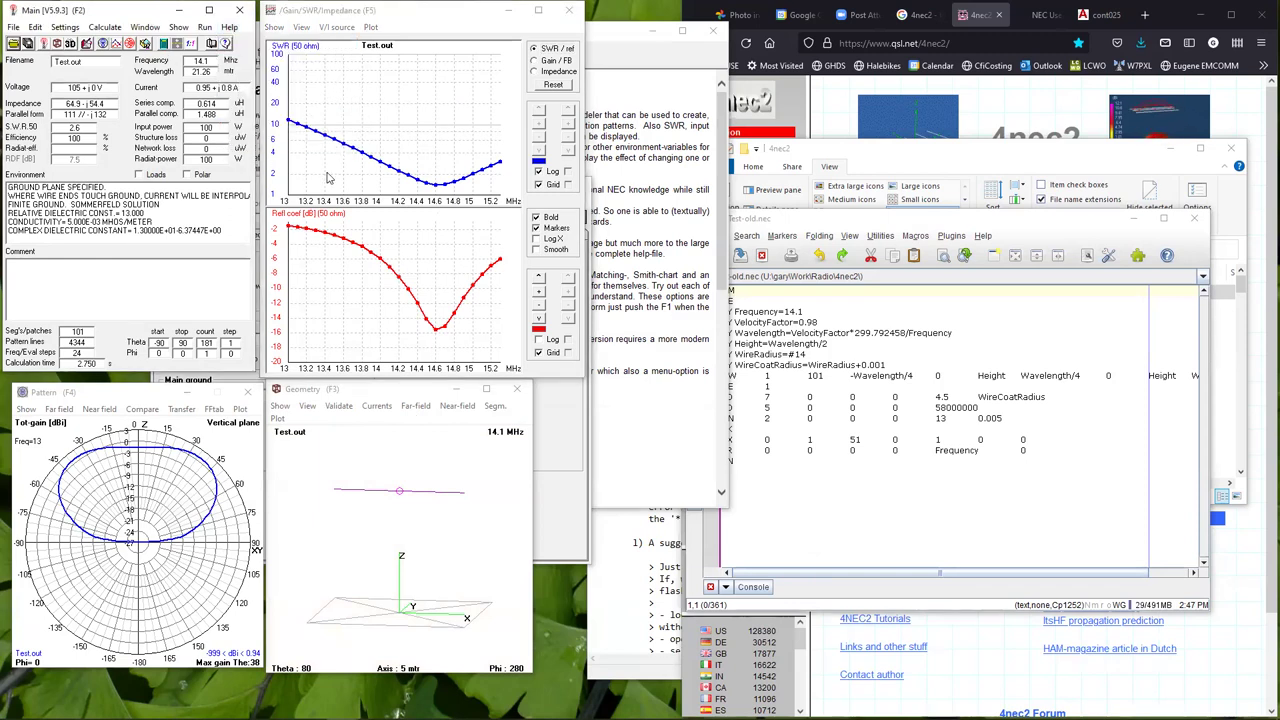
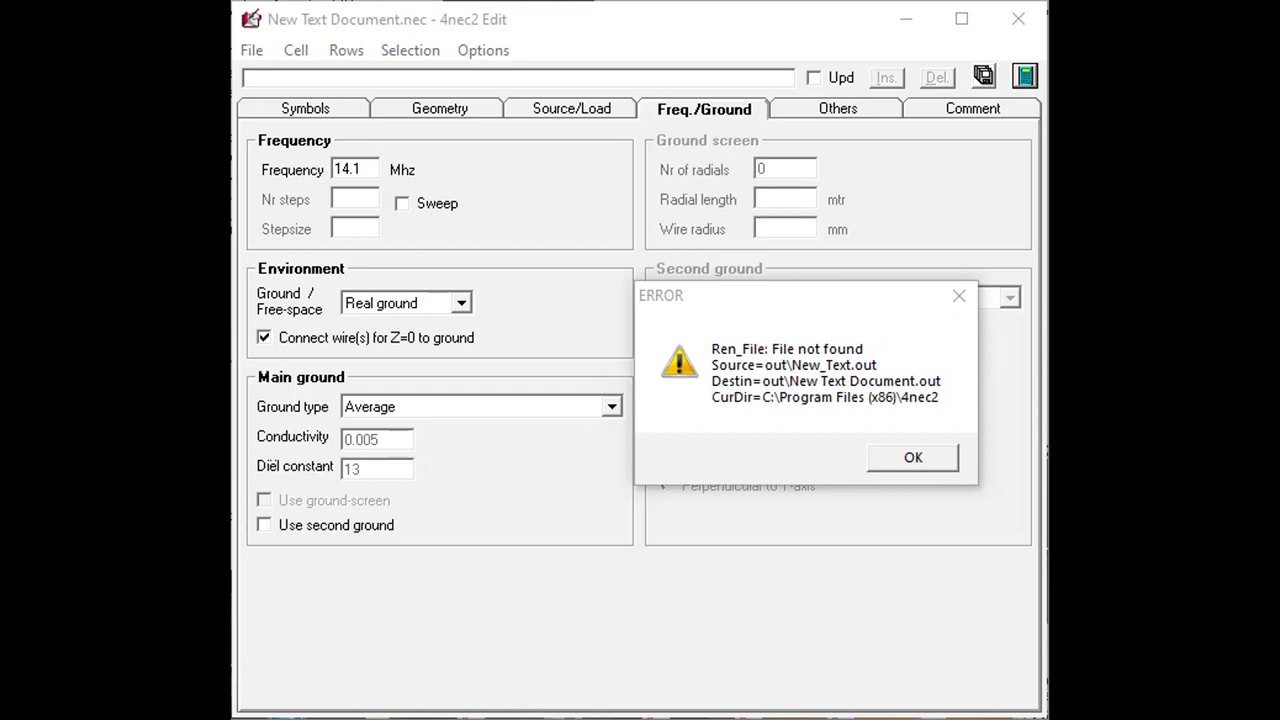
Dismiss the file-not-found error for the New Text Document.nec calculation.
click(929, 462)
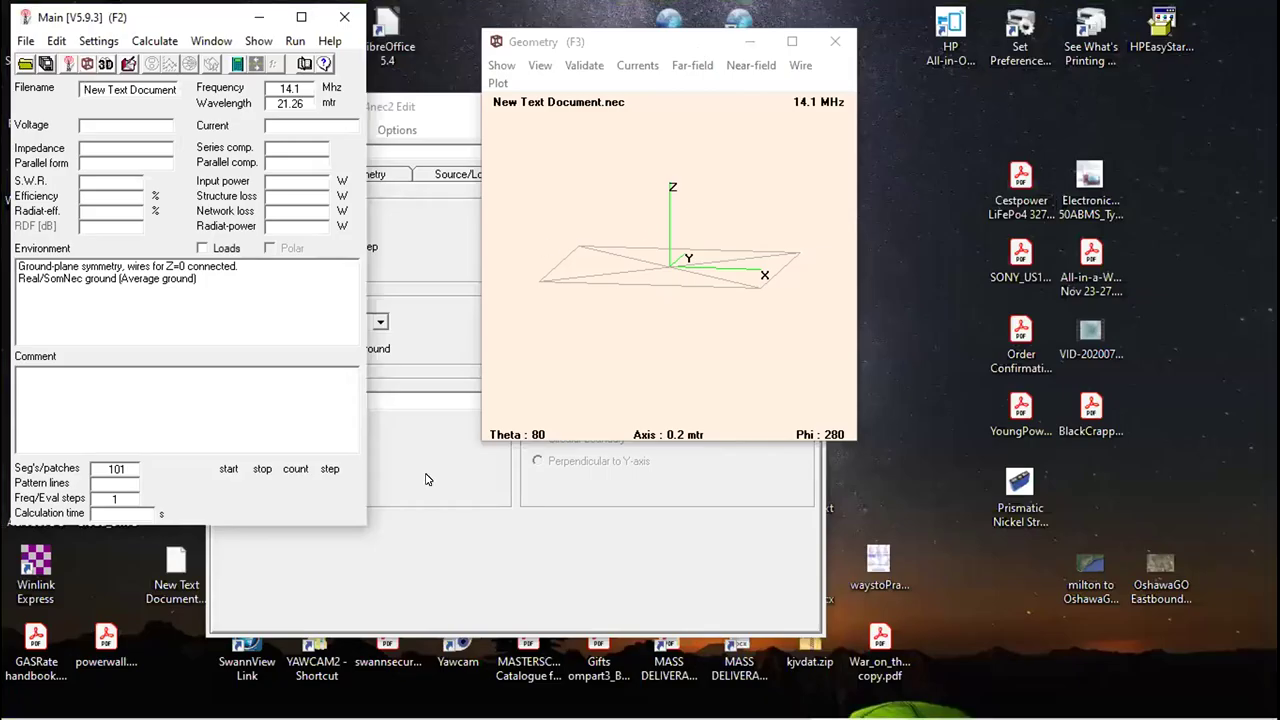
Rename the New Text Document.nec file on the desktop to TEST1.nec.
drag(175, 562, 141, 566)
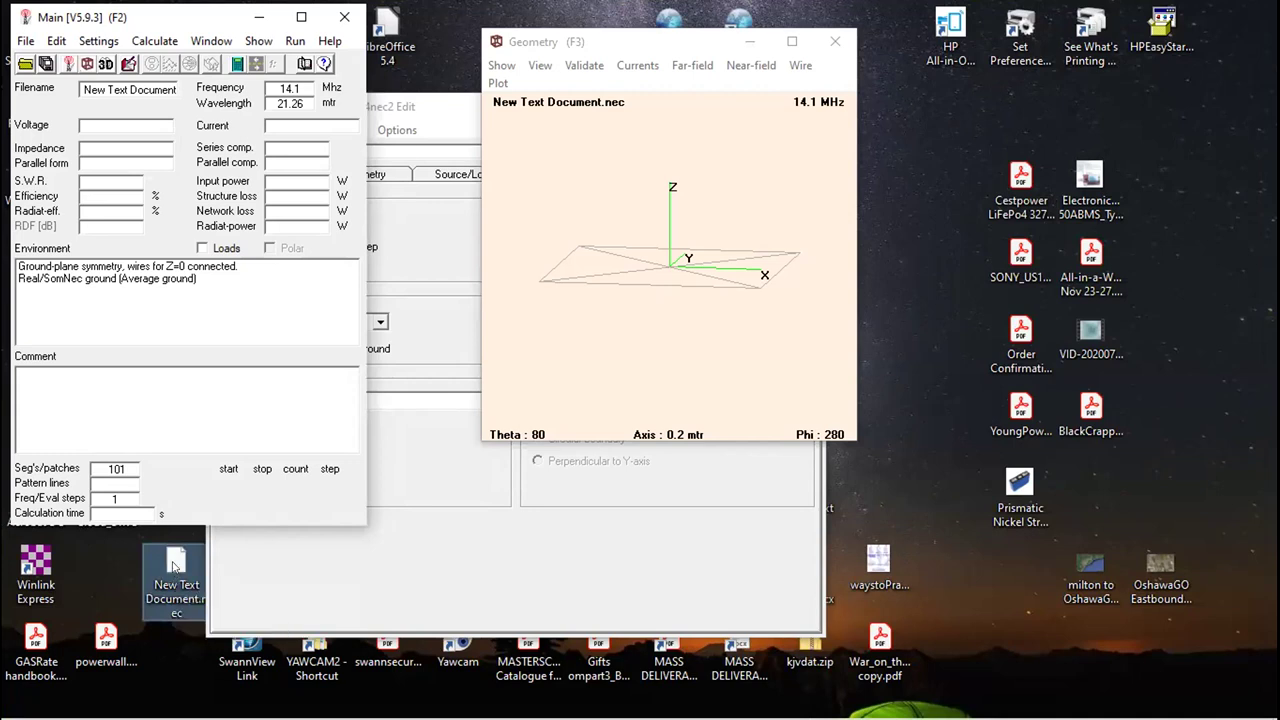
right_click(175, 566)
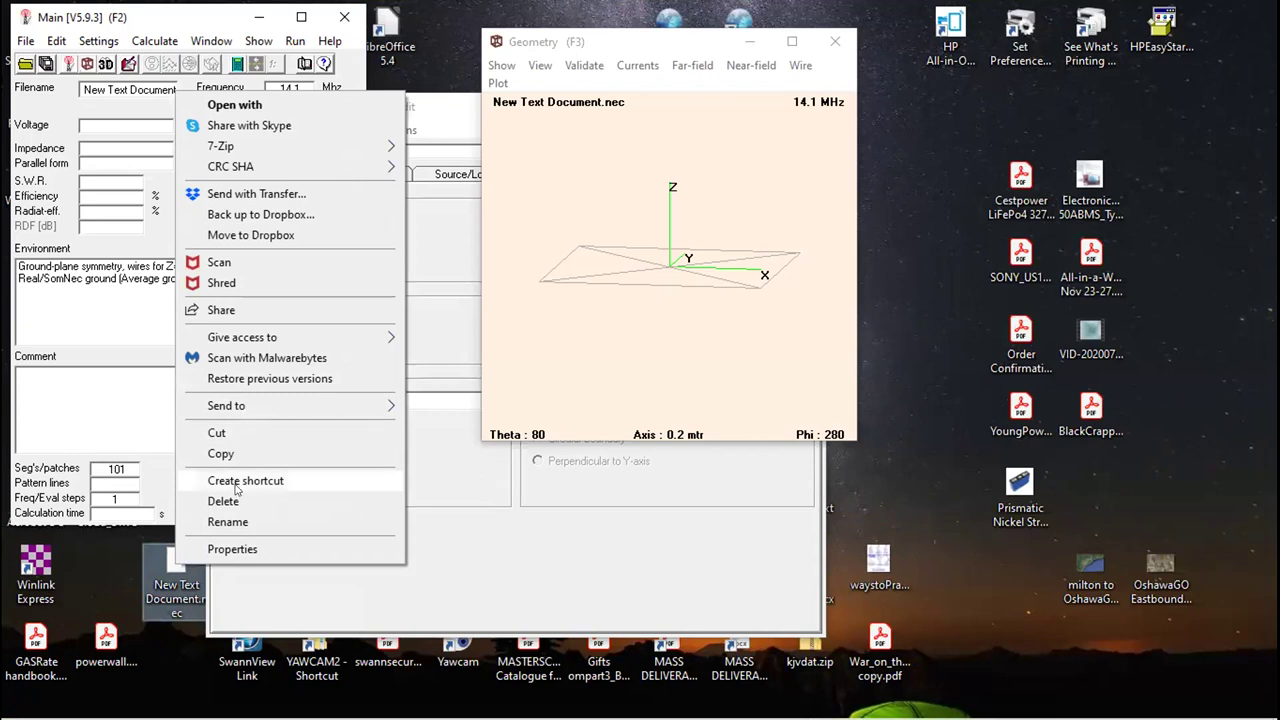
click(247, 519)
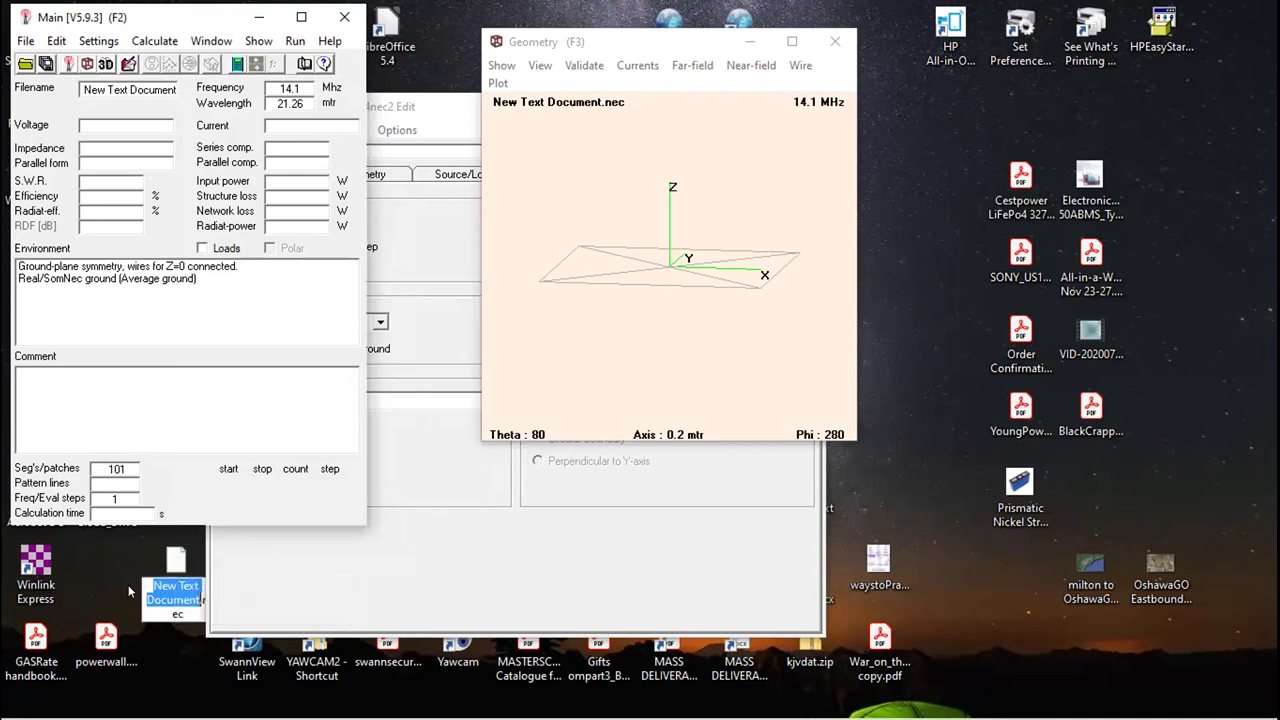
key(Right)
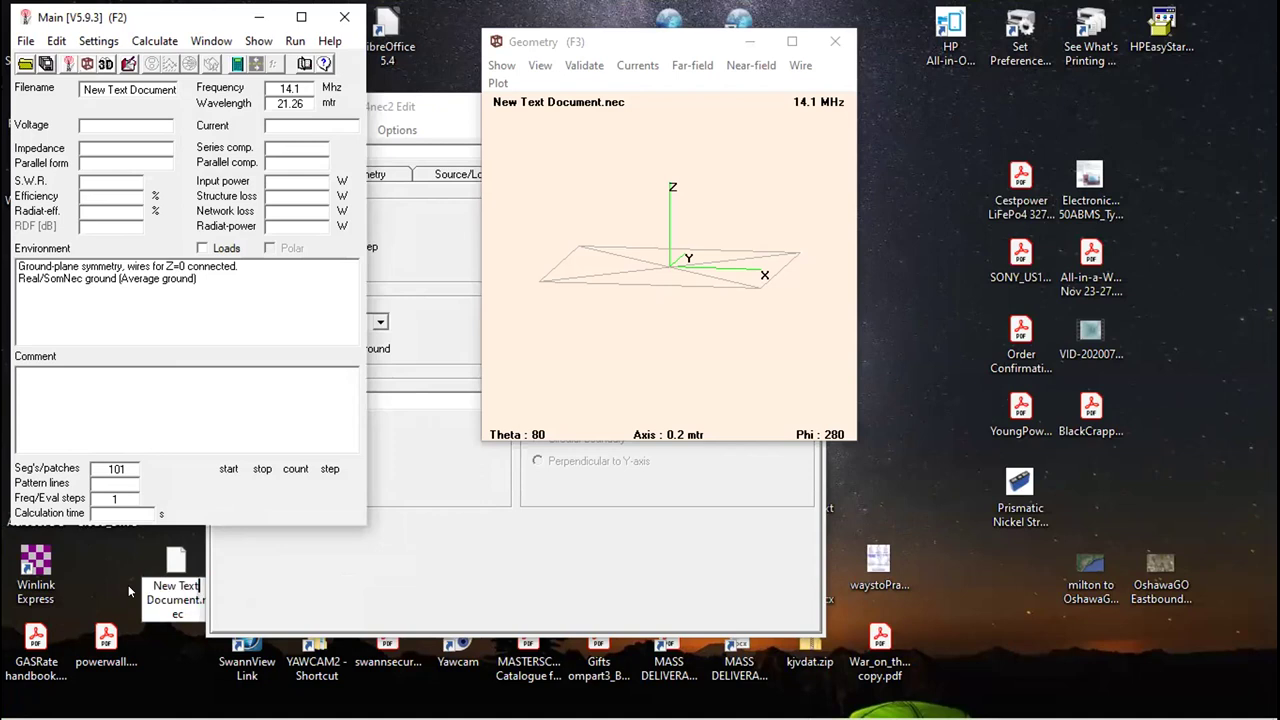
key(BackSpace)
key(BackSpace)
key(BackSpace)
key(BackSpace)
key(BackSpace)
key(BackSpace)
key(BackSpace)
key(BackSpace)
key(Delete)
key(Delete)
key(Delete)
key(Delete)
key(Delete)
key(Delete)
key(Delete)
key(Delete)
key(Delete)
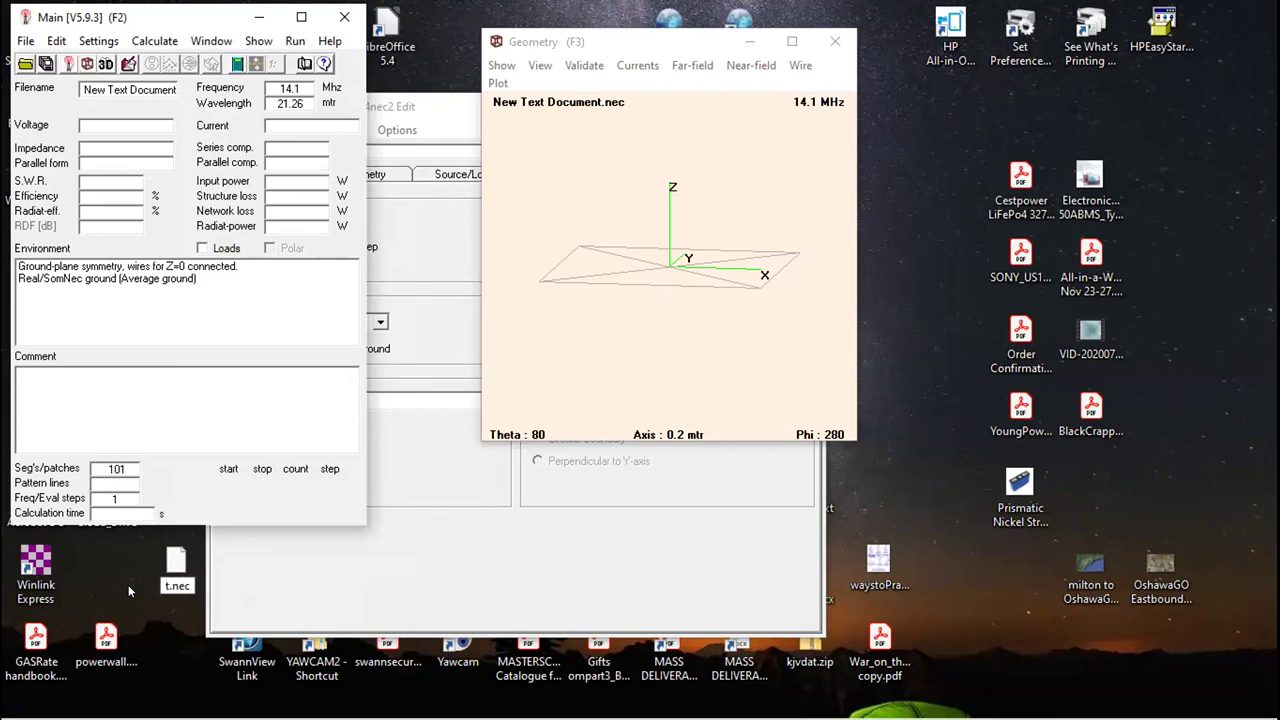
text(TEST1)
key(Return)
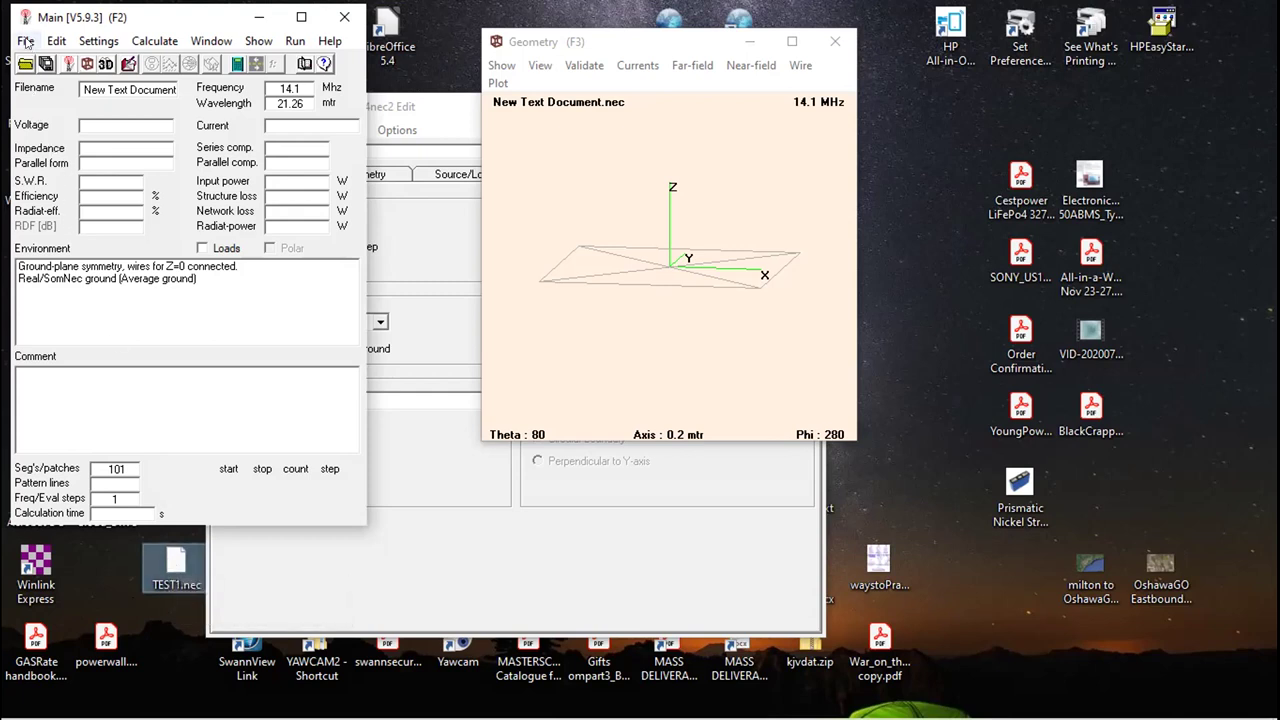
Open the TEST1.nec model file from the Desktop folder.
click(56, 40)
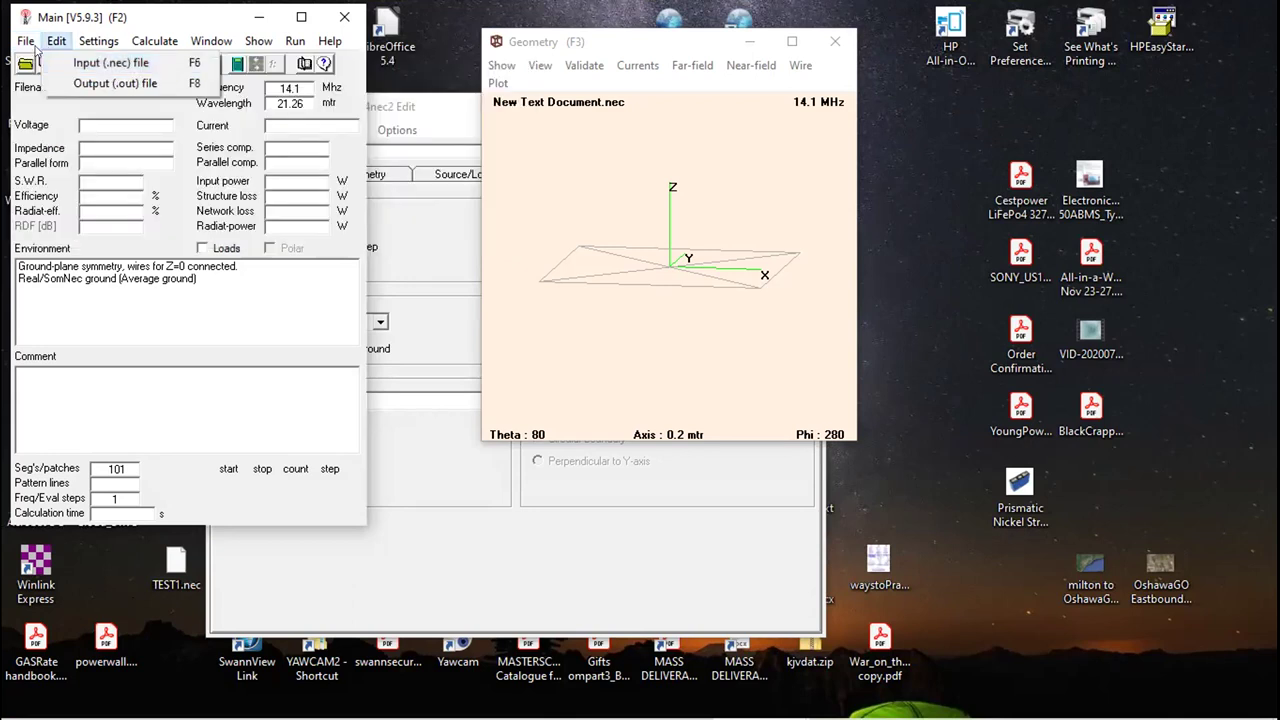
mouse_move(26, 41)
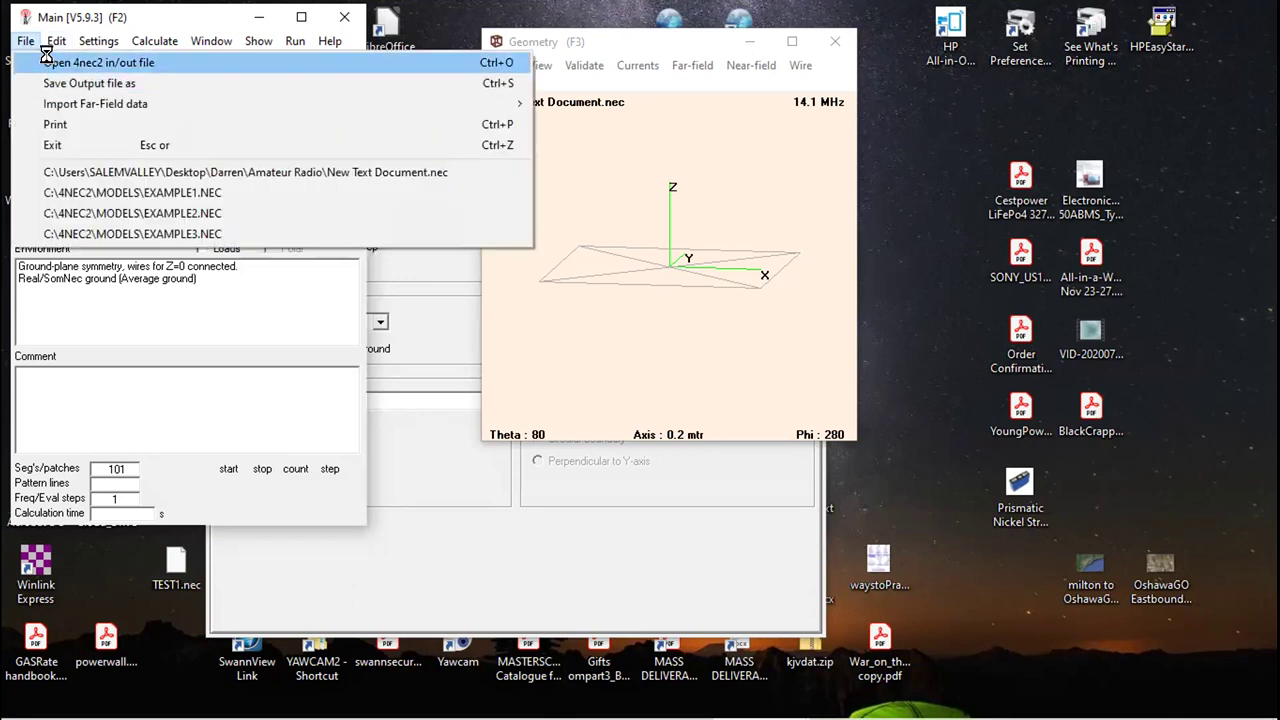
click(50, 62)
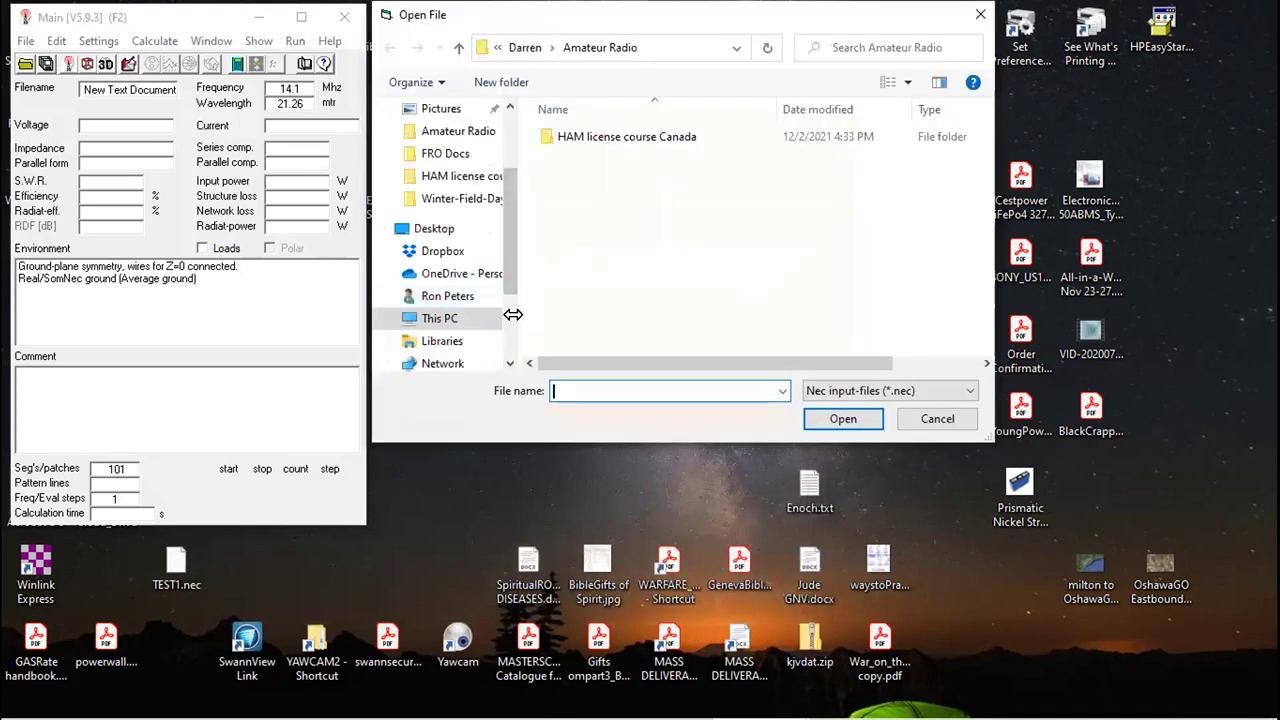
click(430, 232)
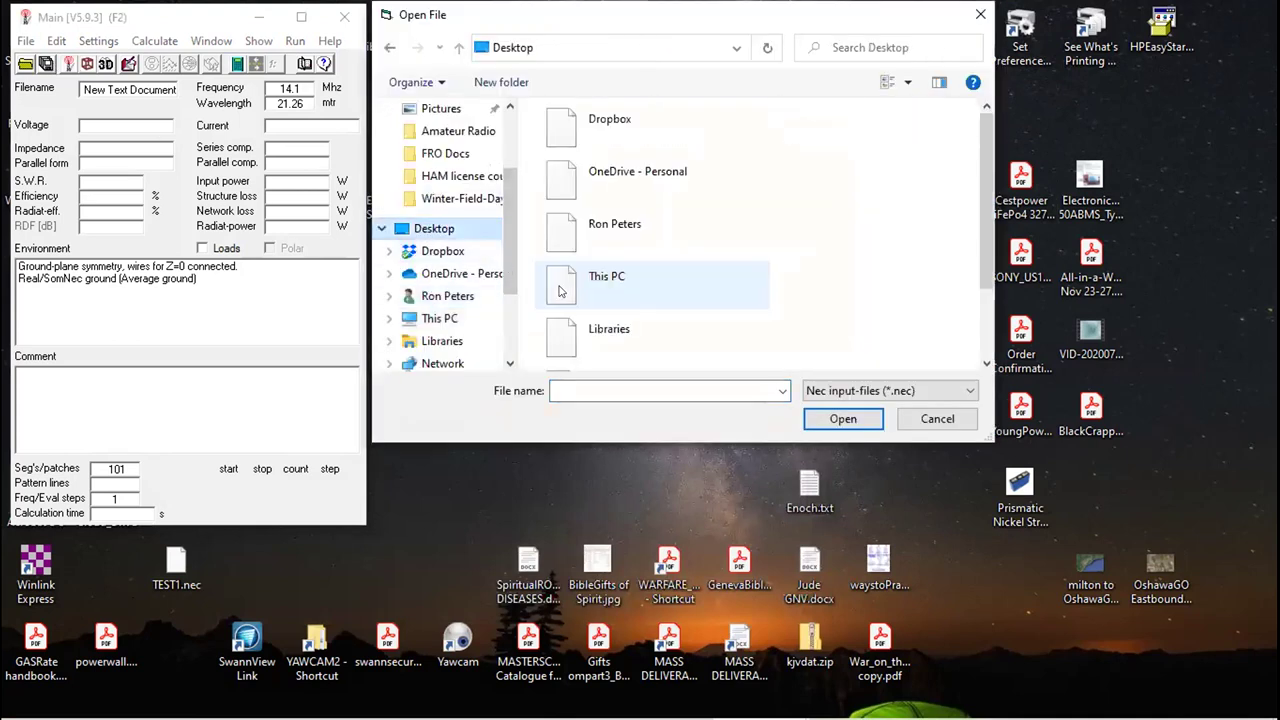
scroll(610, 295, down, 10)
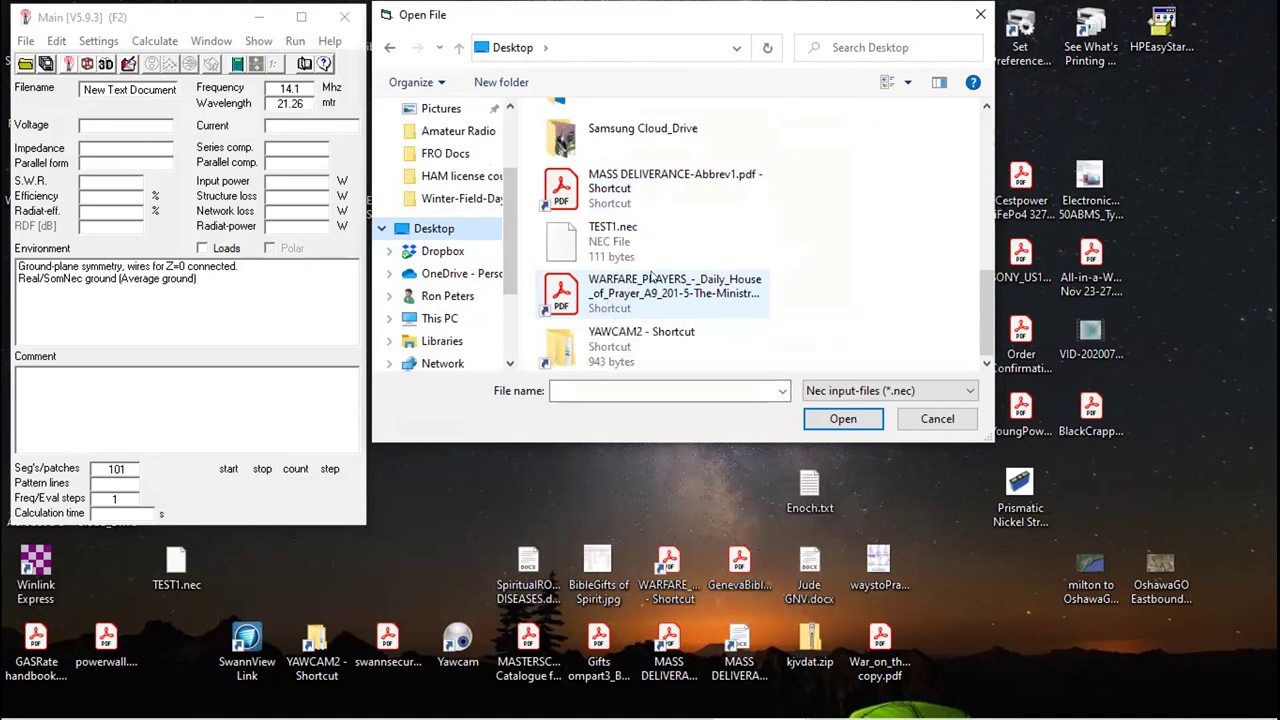
click(625, 240)
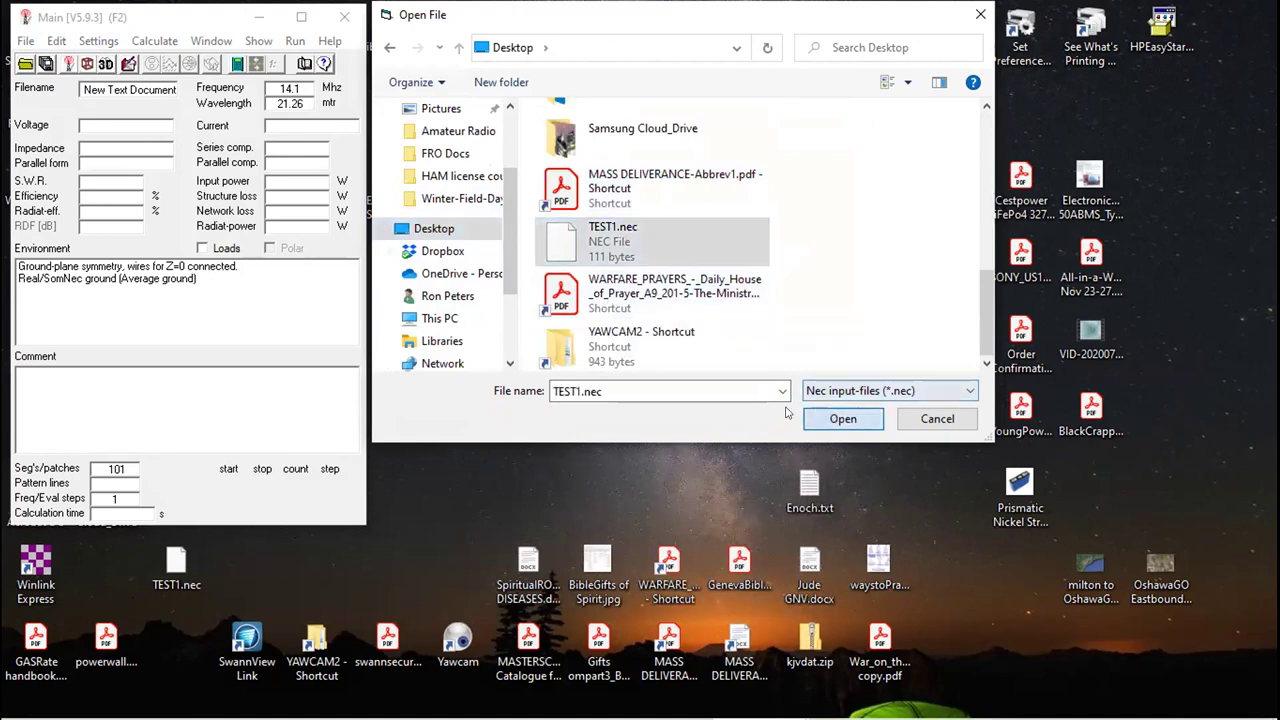
click(836, 417)
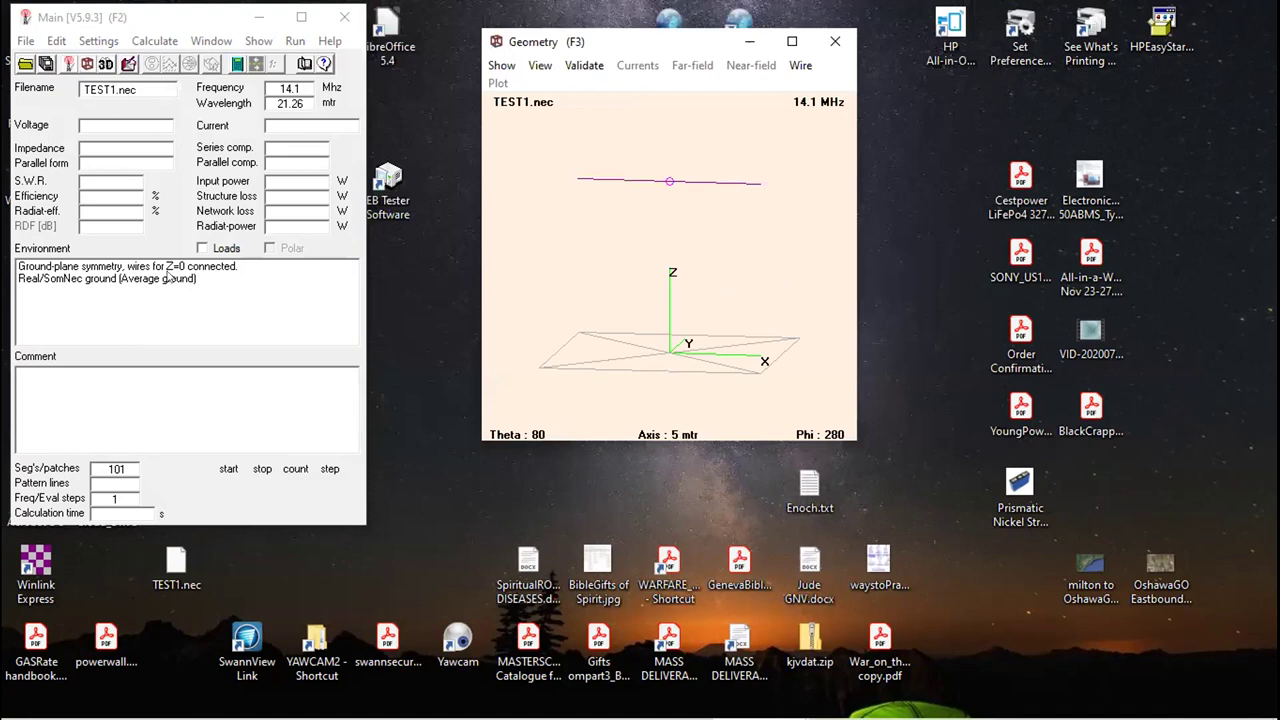
Open the TEST1.nec input for editing and generate its vertical frequency sweep from 13 to 15.35 MHz in 0.1 MHz steps.
click(163, 12)
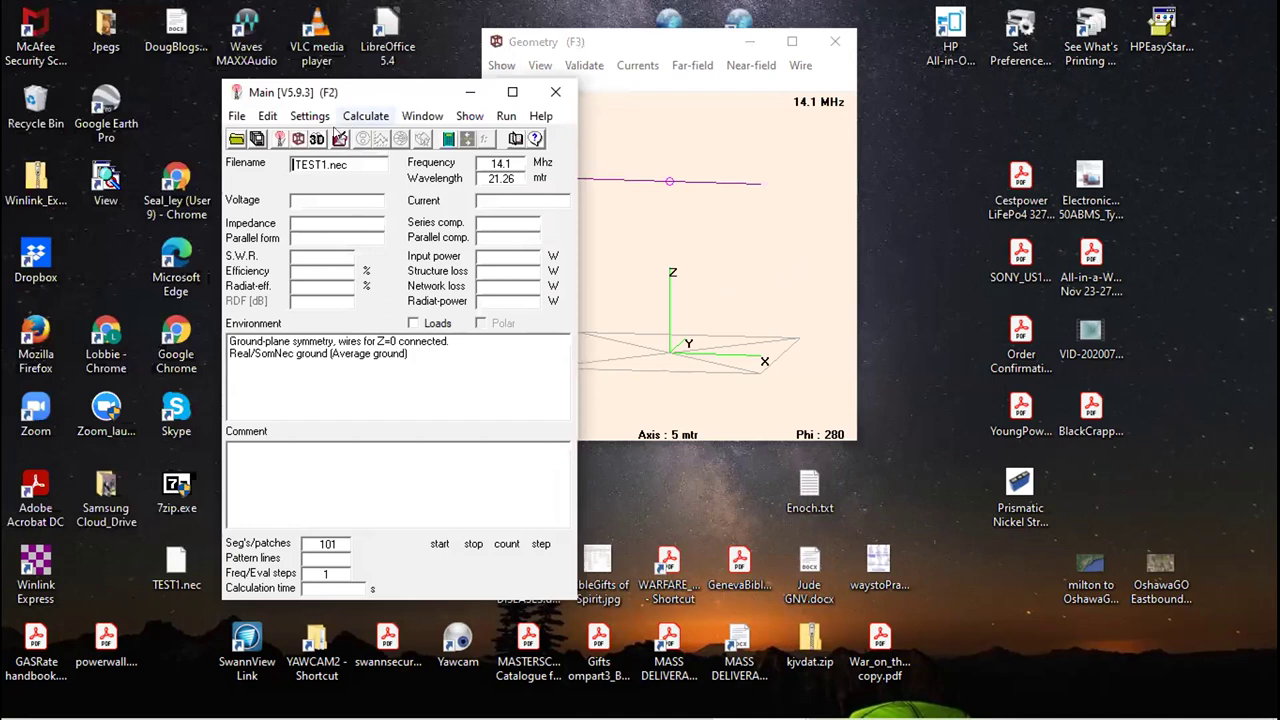
click(265, 116)
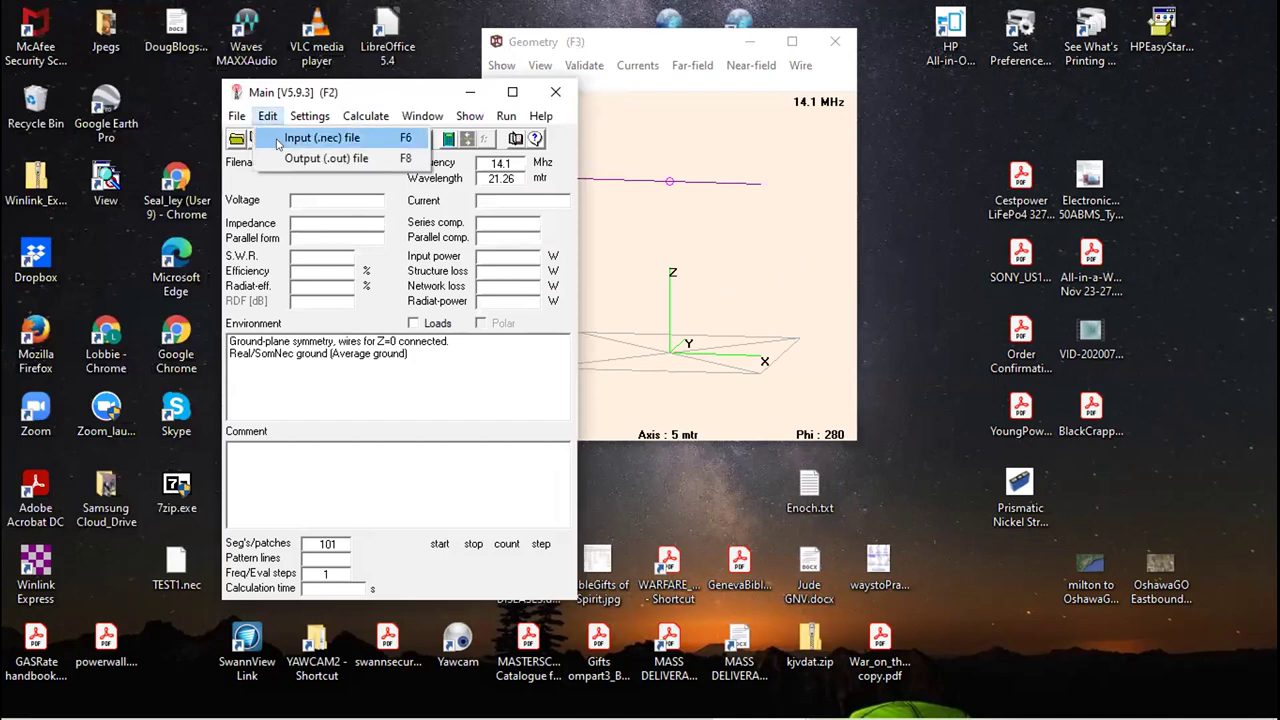
click(320, 138)
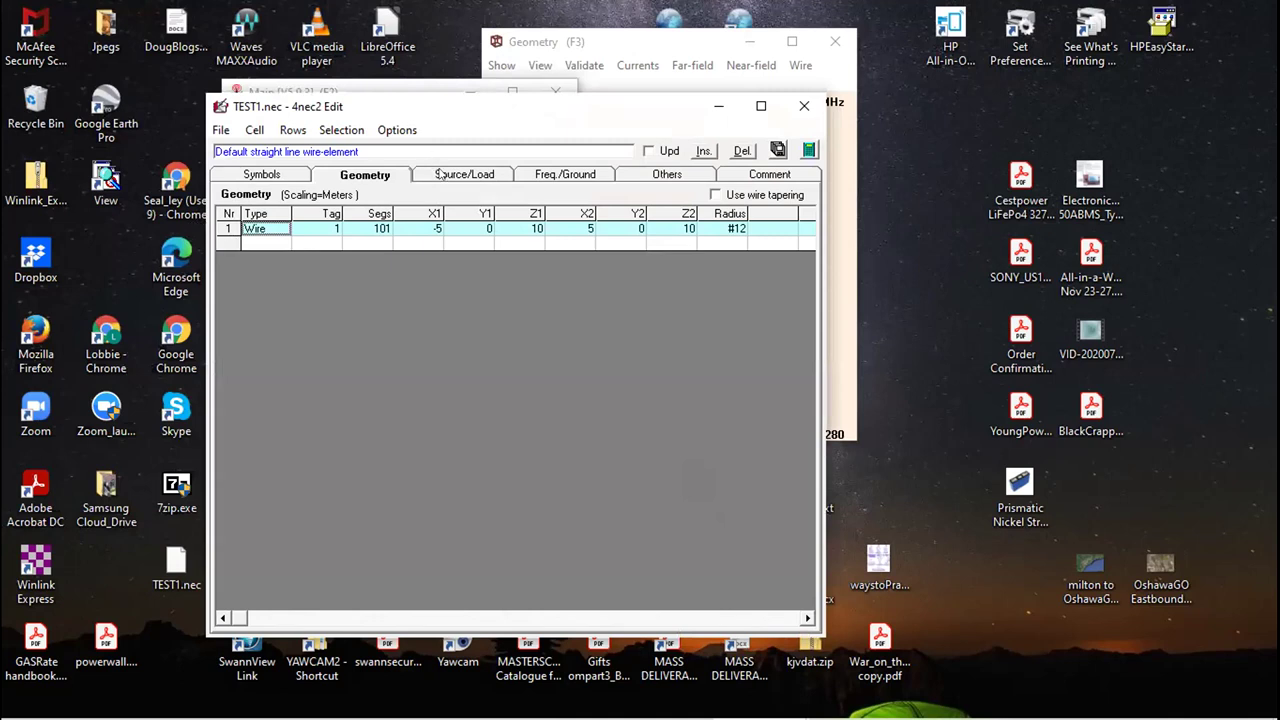
click(437, 174)
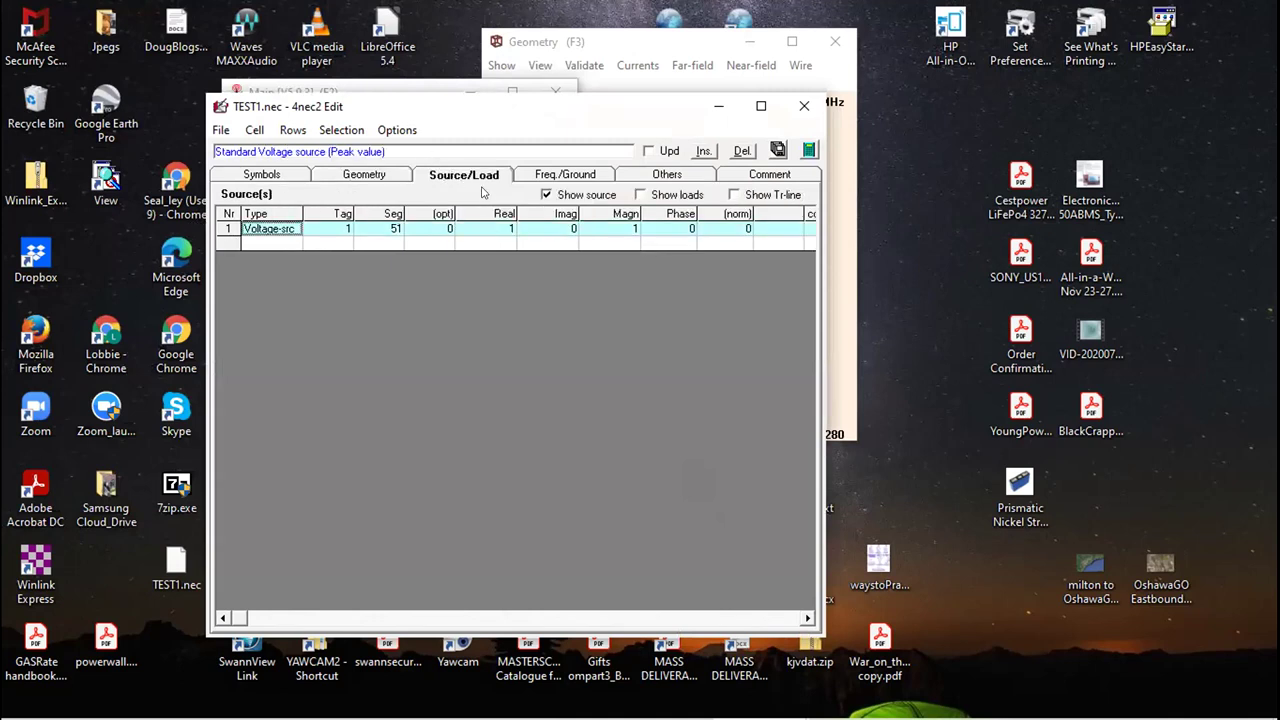
click(809, 149)
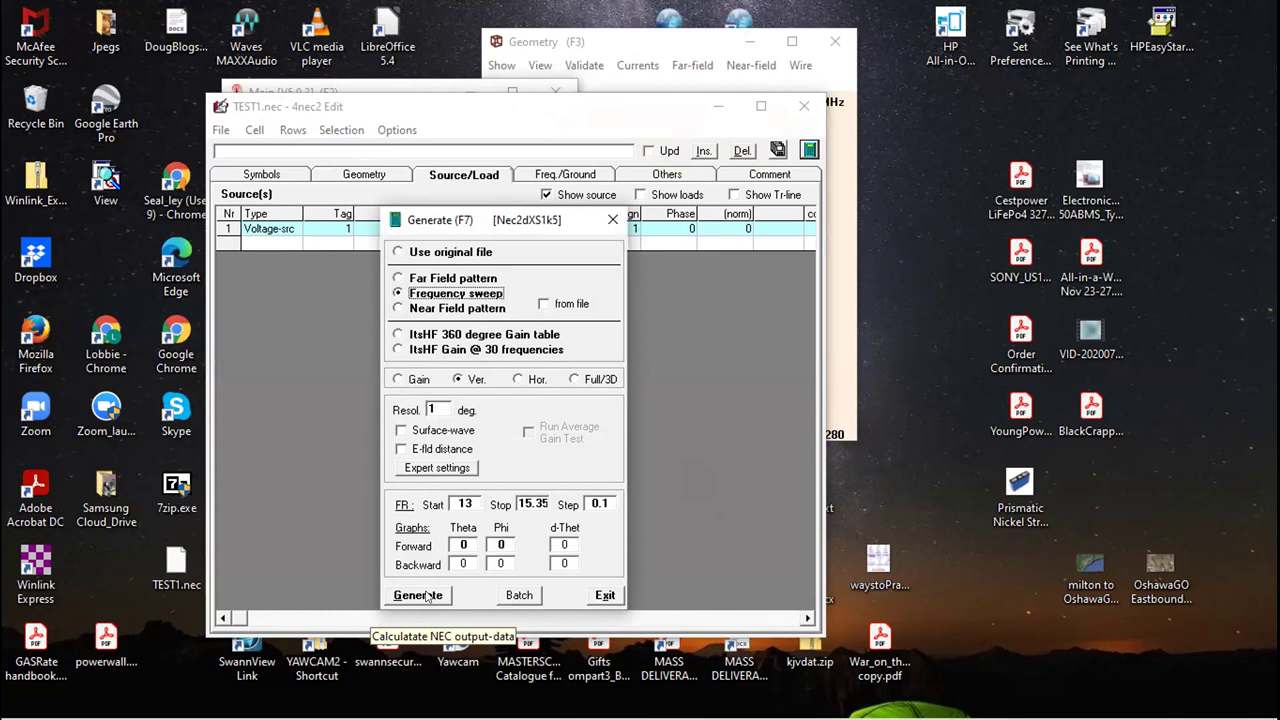
click(423, 595)
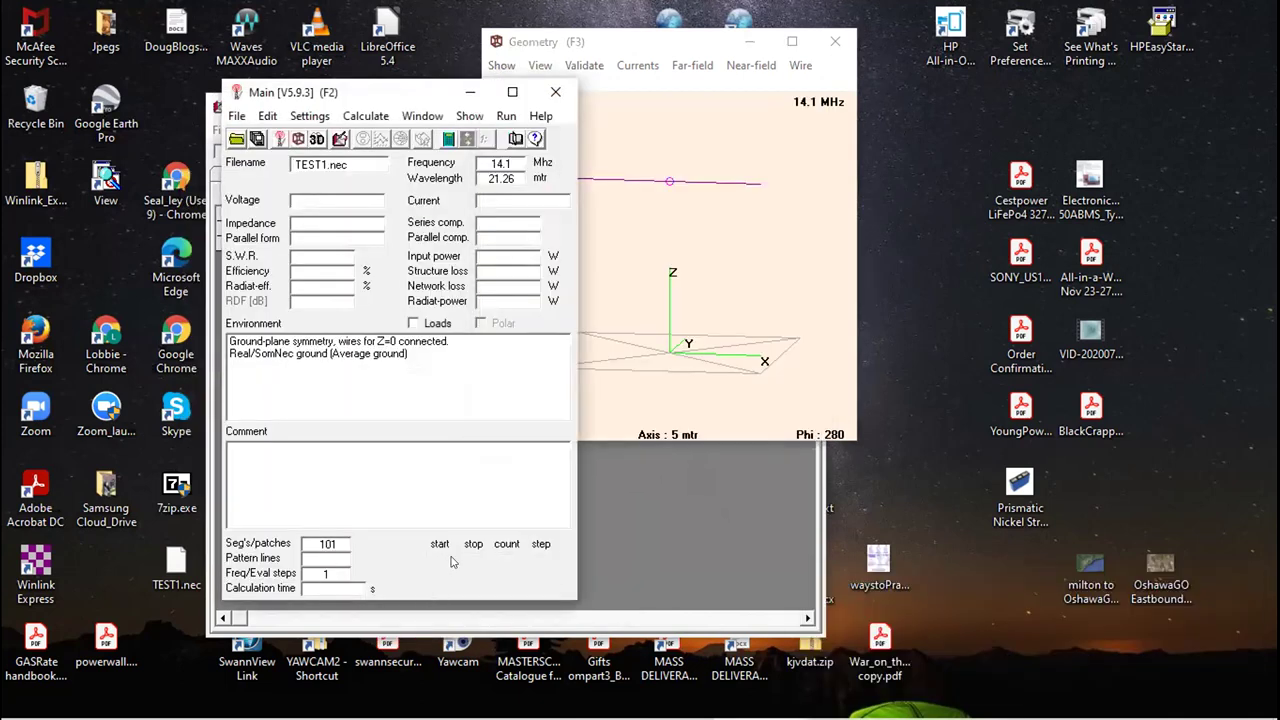
Minimize the open windows, then bring back the TEST1.nec editor, geometry and main windows to look for sweep results.
click(469, 96)
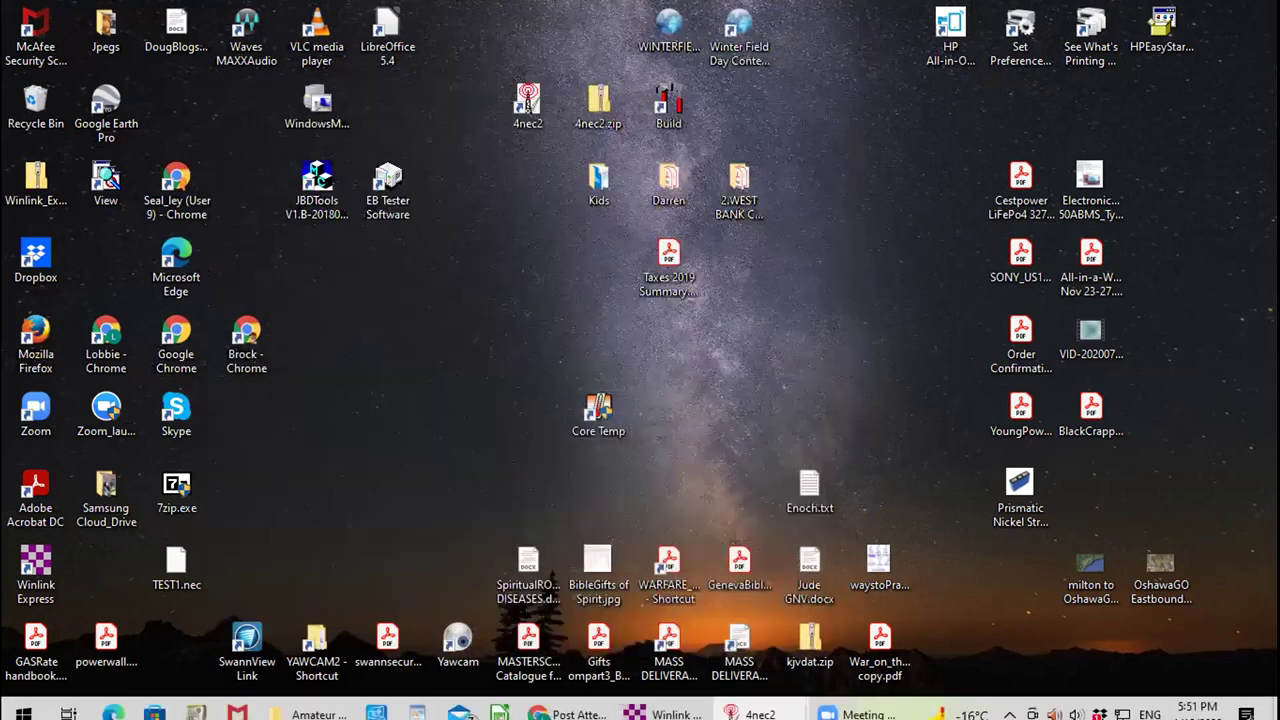
mouse_move(755, 700)
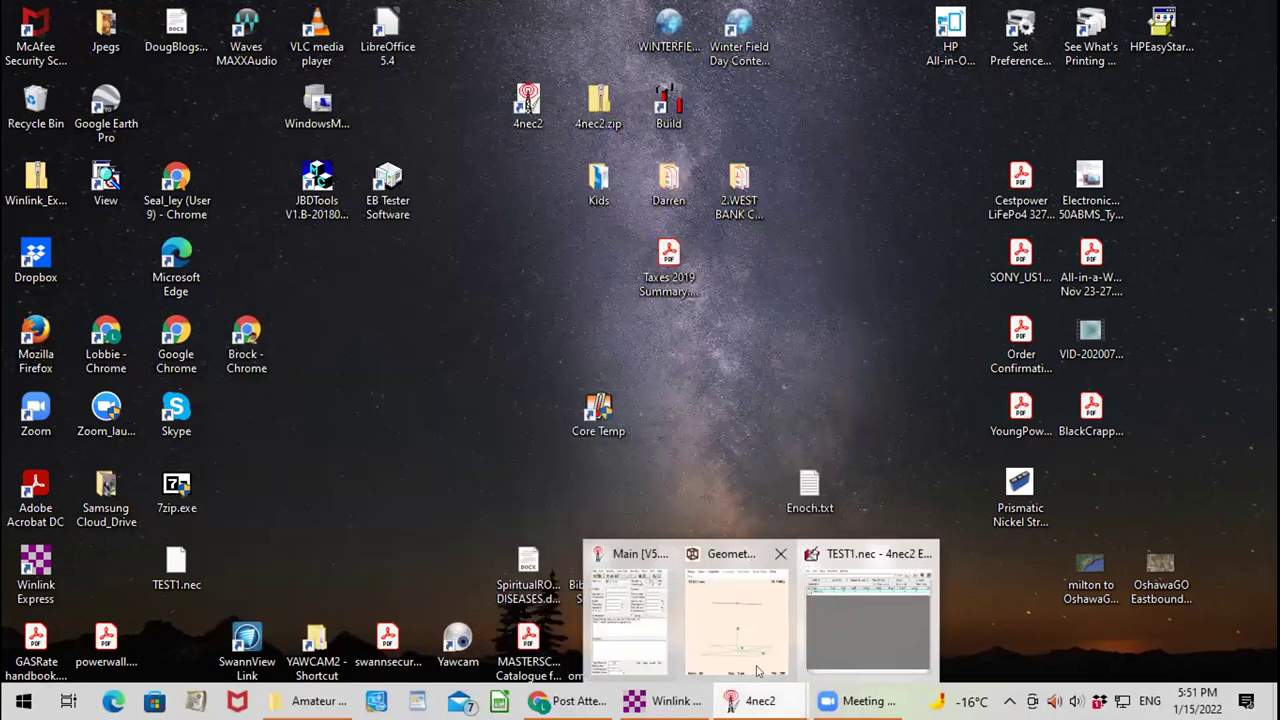
click(868, 615)
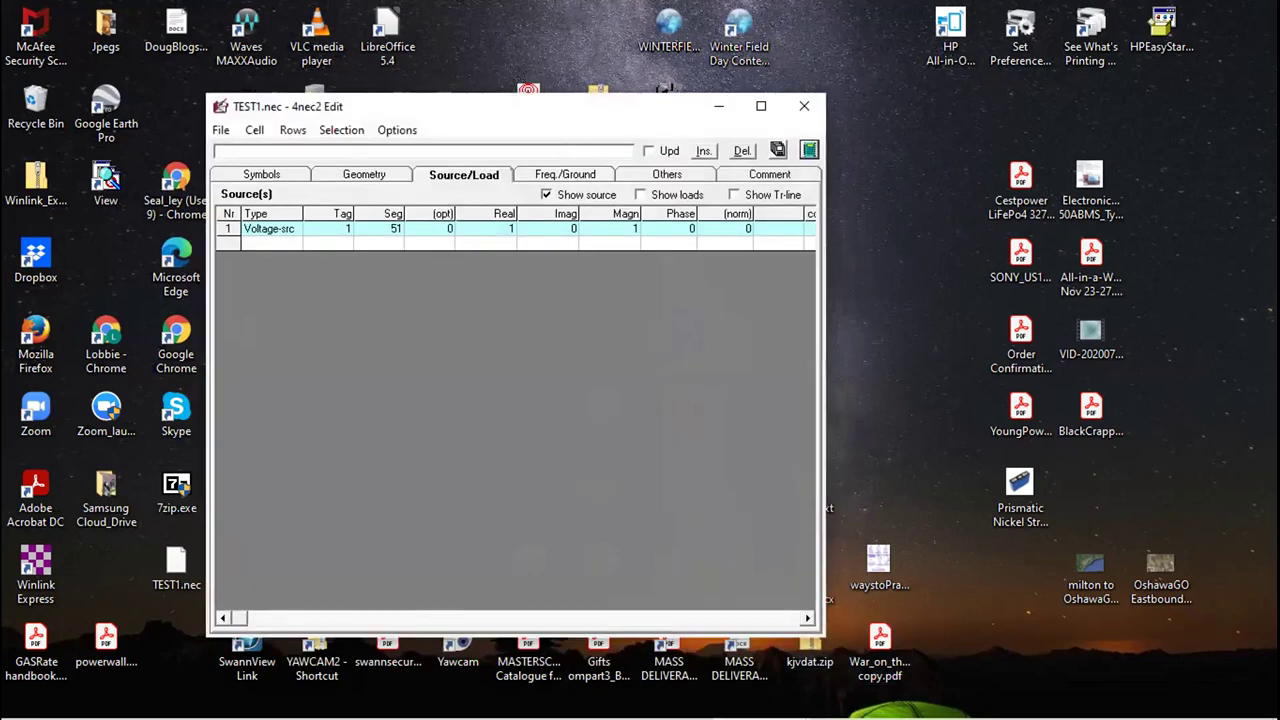
mouse_move(731, 702)
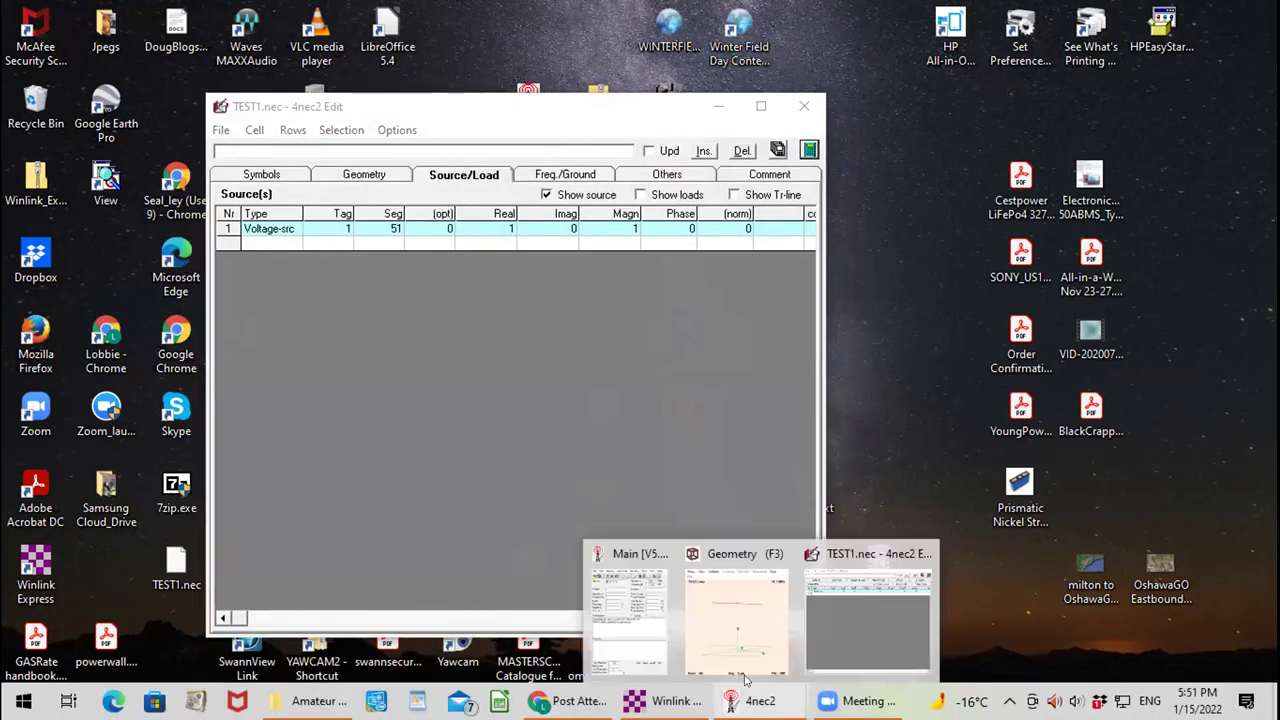
click(746, 600)
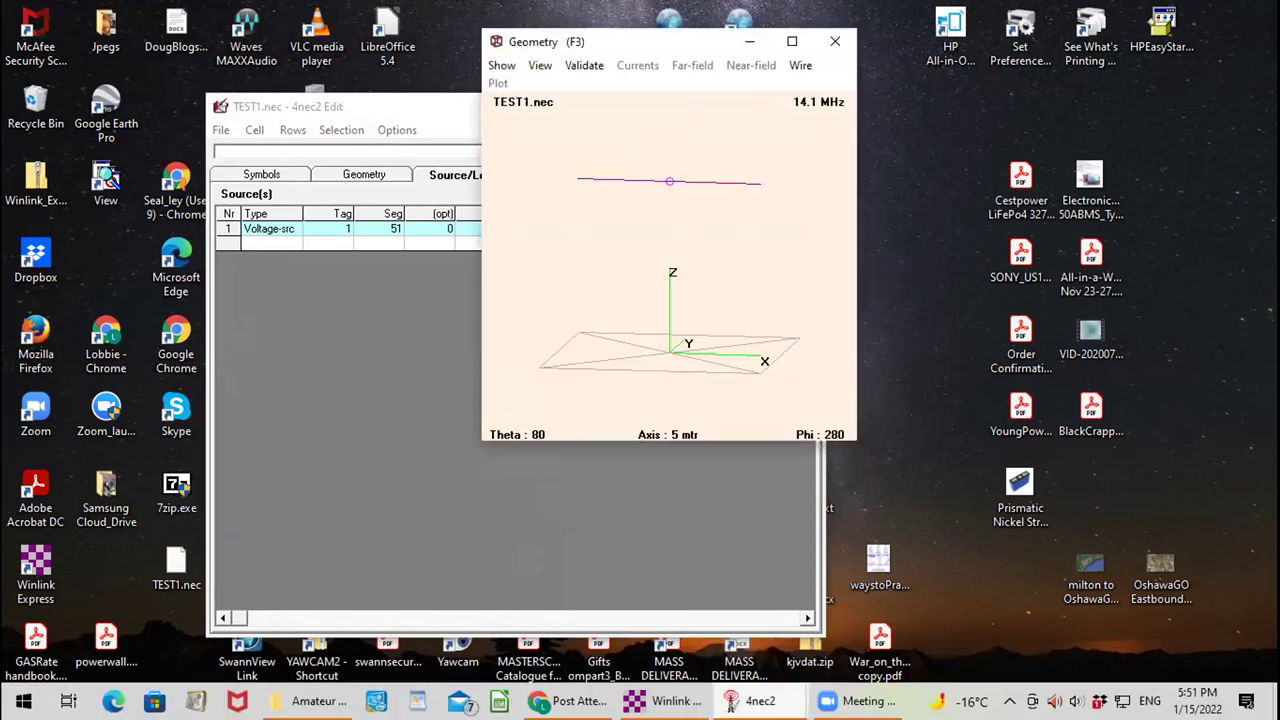
mouse_move(733, 702)
click(626, 636)
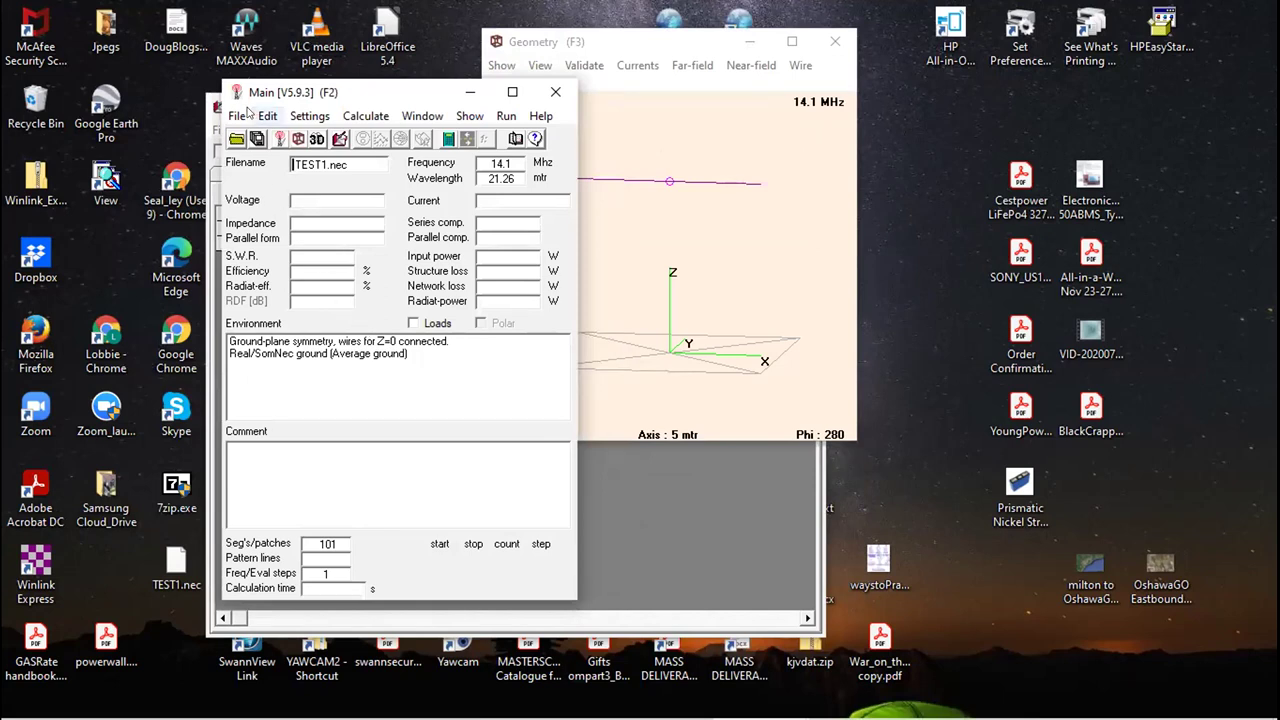
click(424, 114)
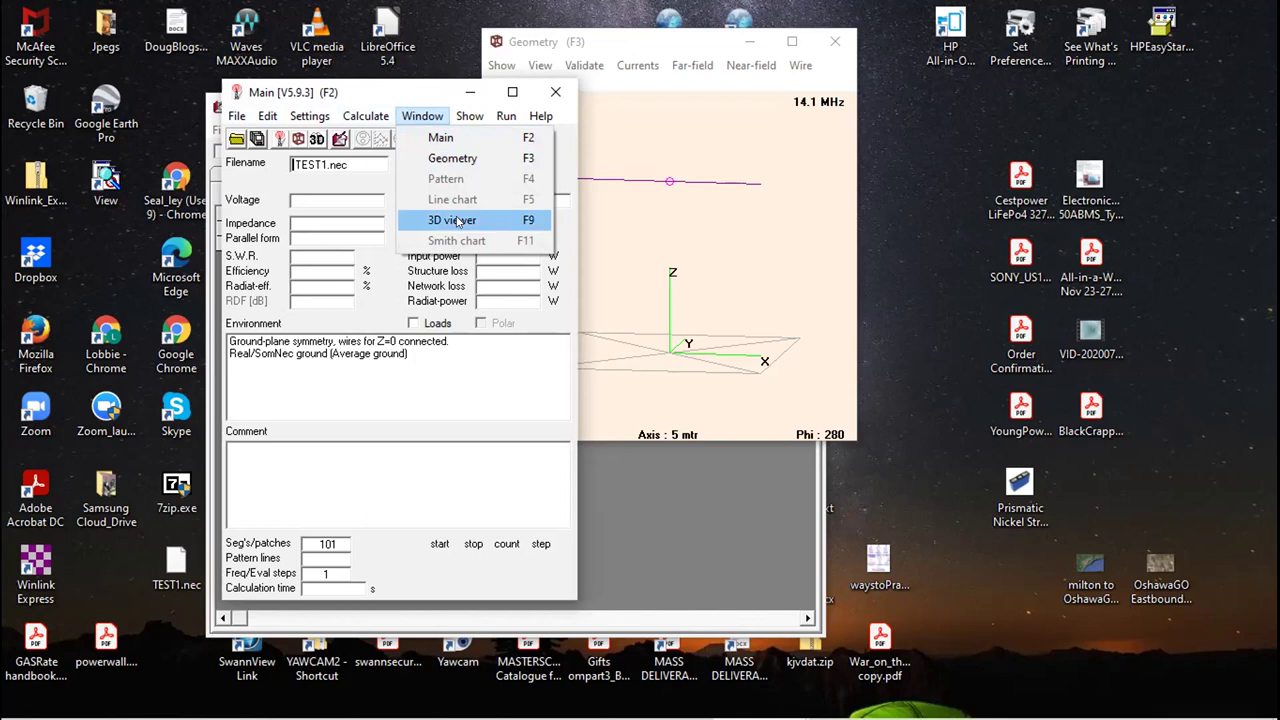
mouse_move(237, 118)
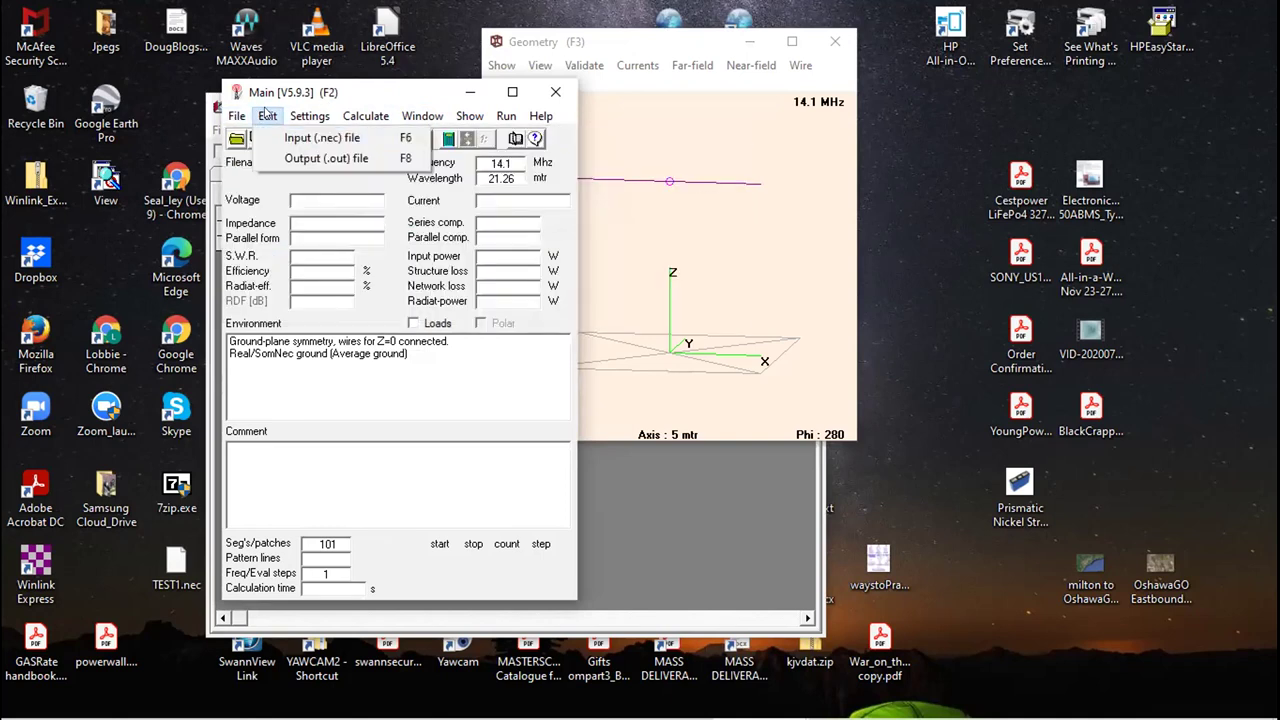
click(415, 96)
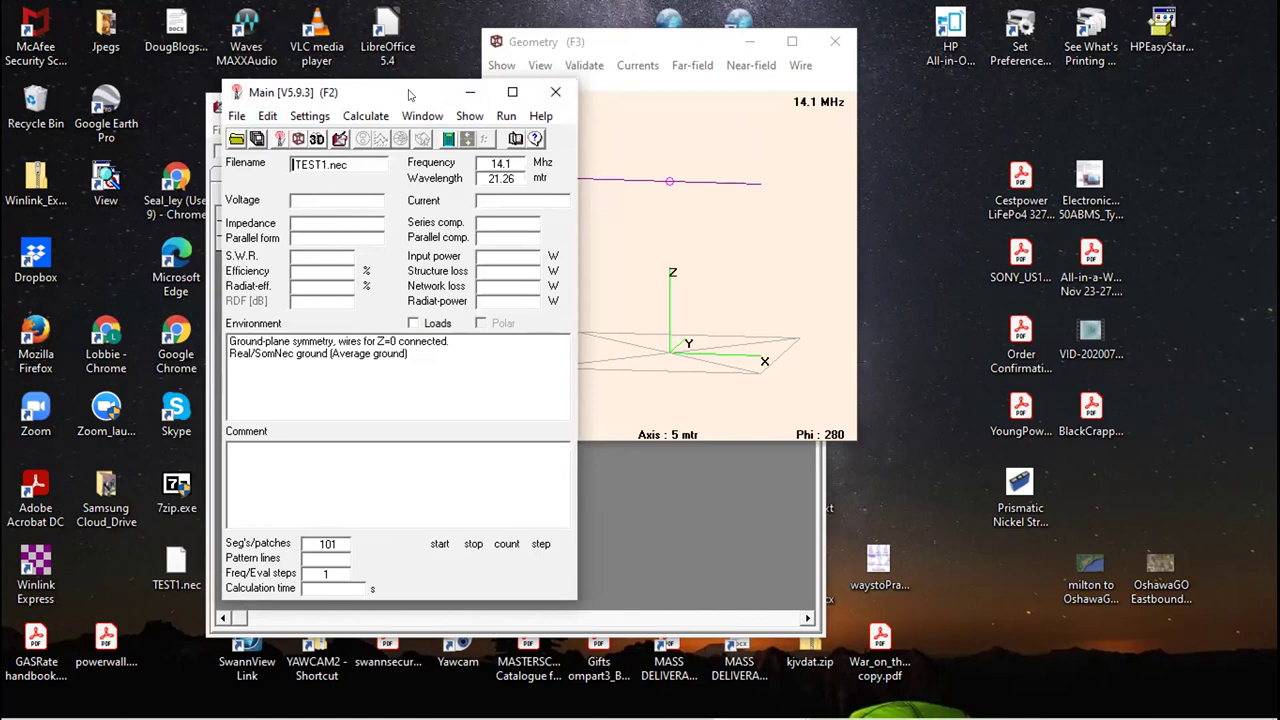
Move the main window aside, minimize the TEST1.nec editor, and inspect the antenna geometry from another angle.
click(260, 100)
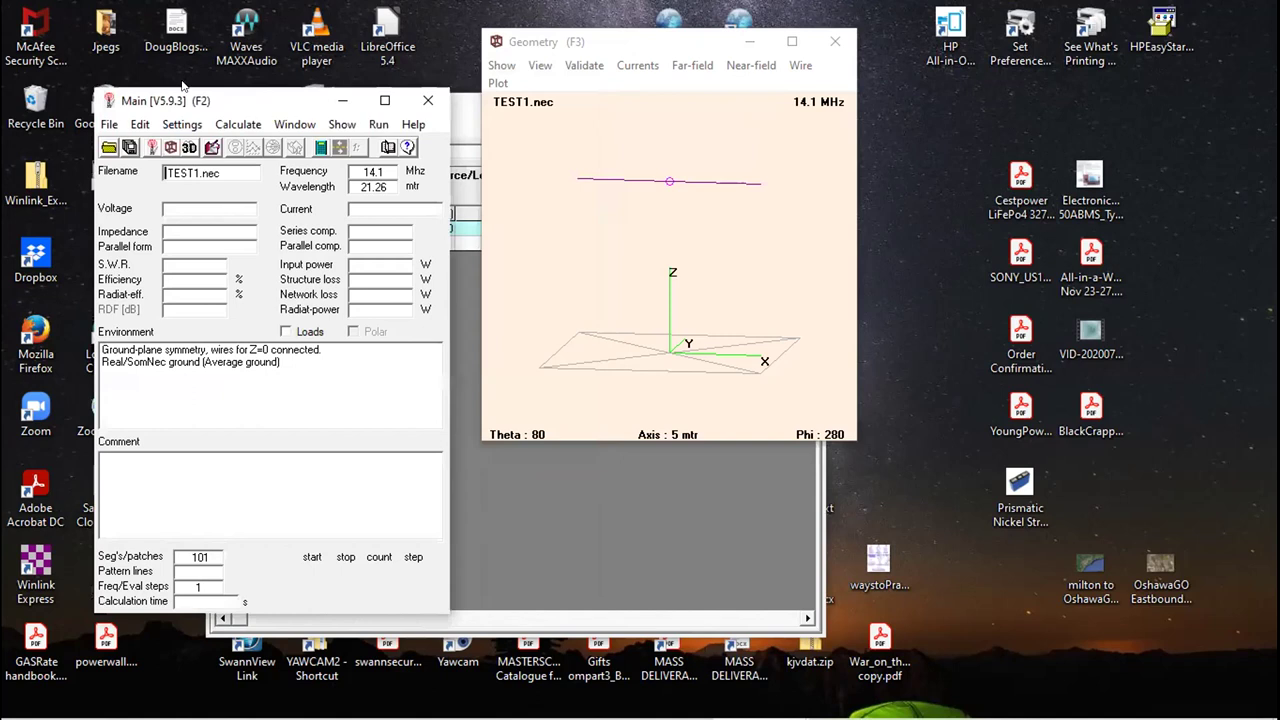
click(418, 112)
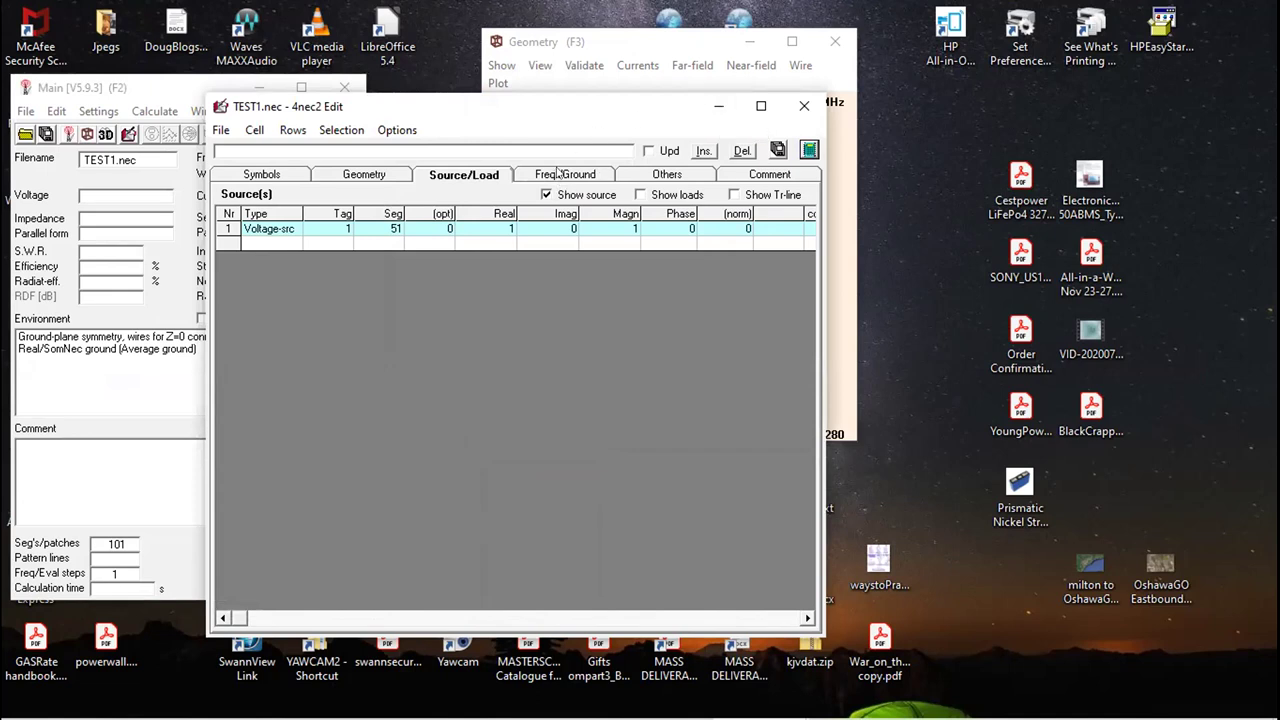
click(716, 108)
drag(607, 95, 669, 131)
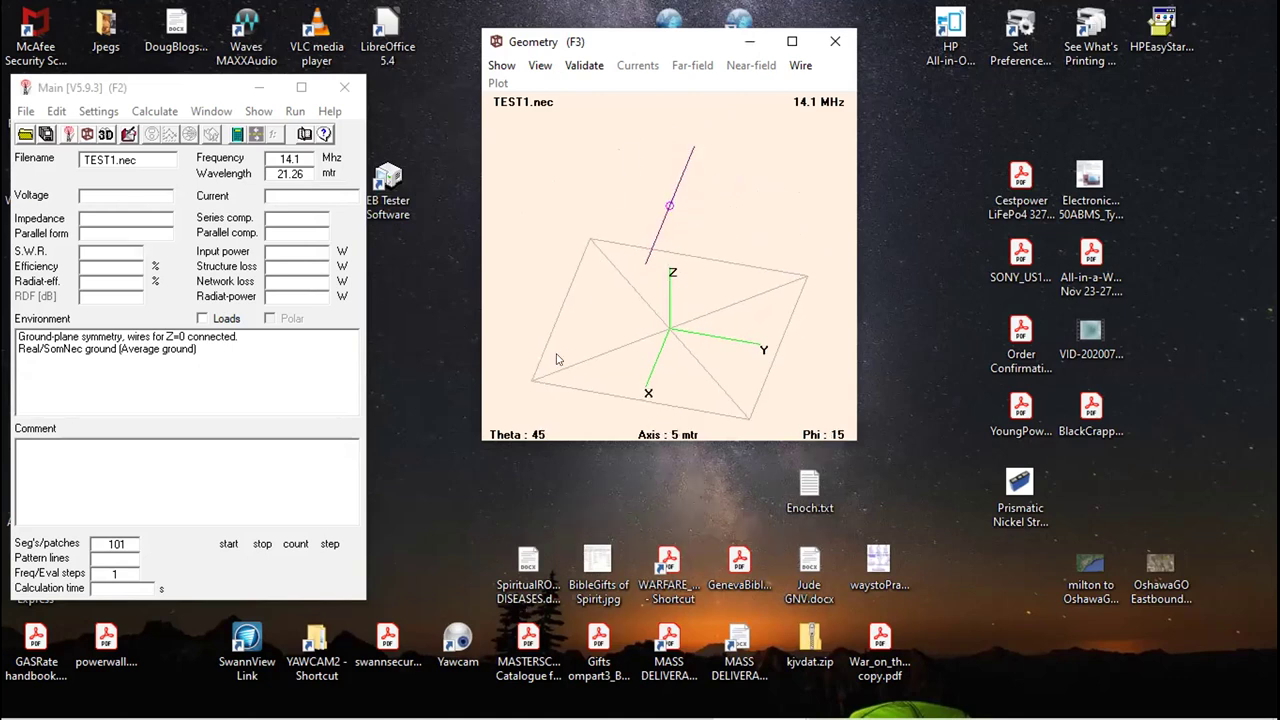
Open the SWR, gain and impedance line chart for TEST1.nec.
mouse_move(545, 712)
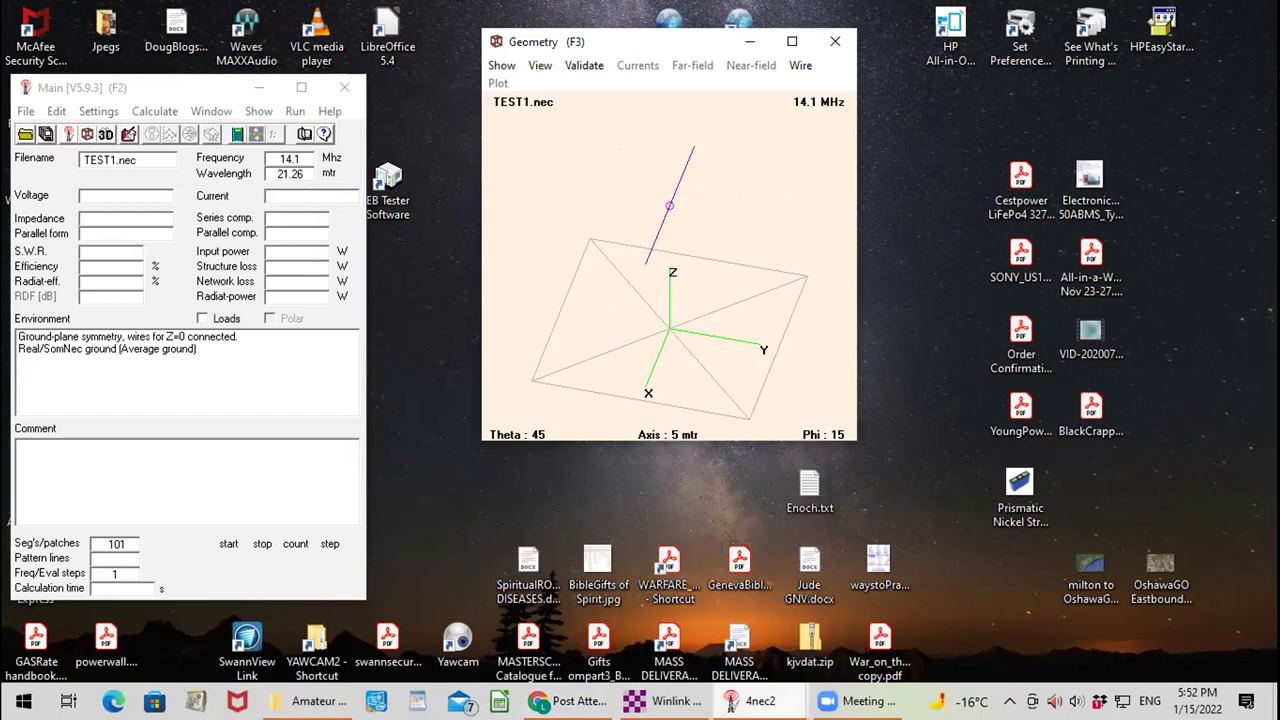
mouse_move(752, 701)
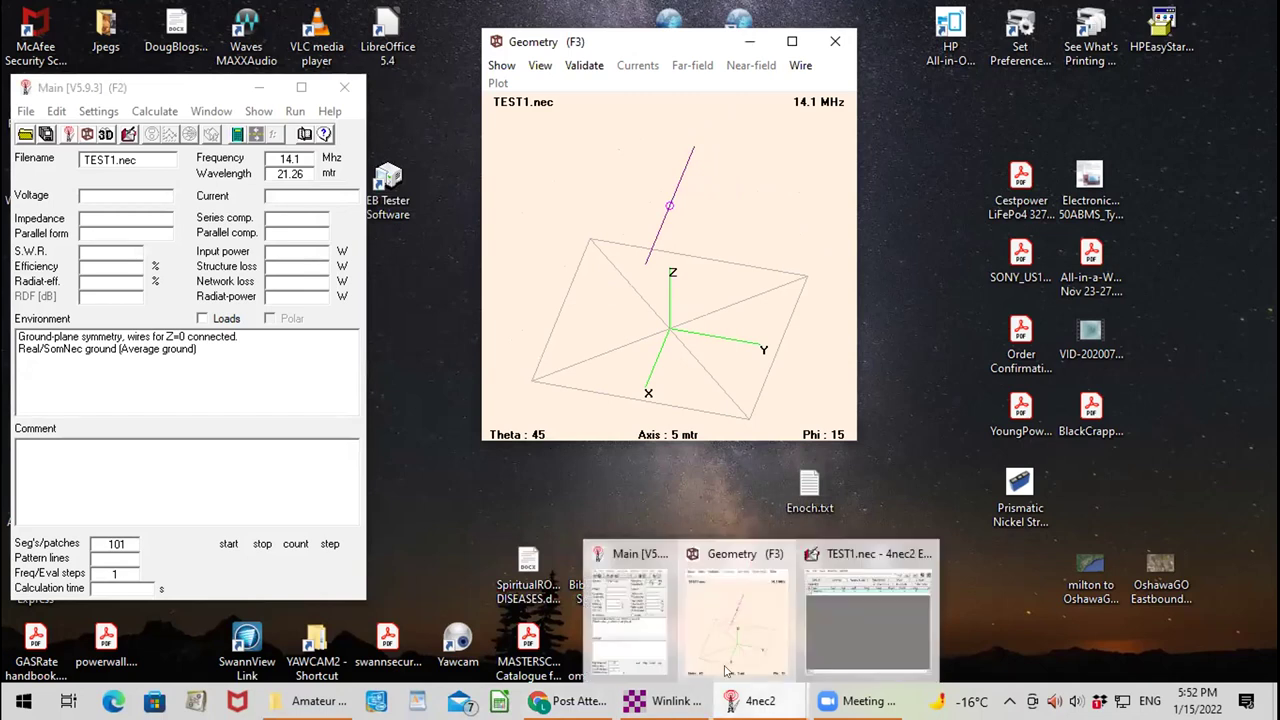
click(160, 92)
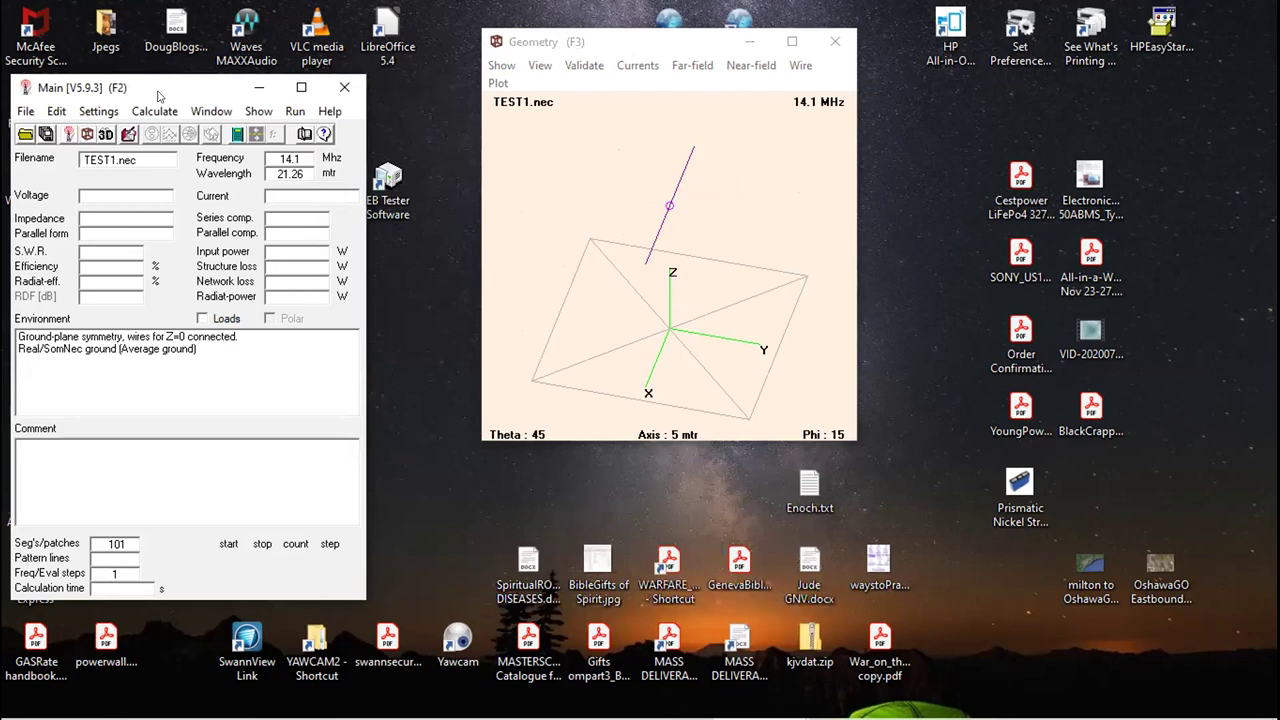
key(F5)
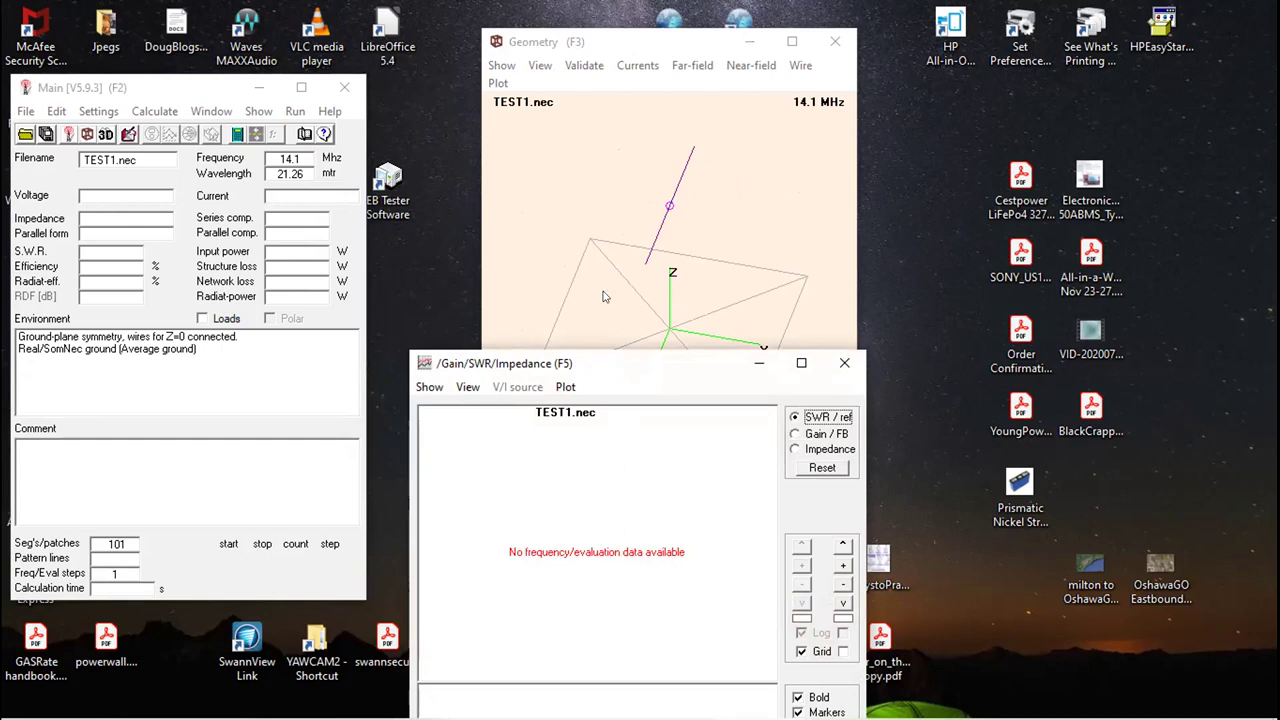
Rerun the vertical frequency sweep from 13 to 15.35 MHz in 0.1 MHz steps, and view the antenna geometry from another angle.
drag(613, 362, 589, 85)
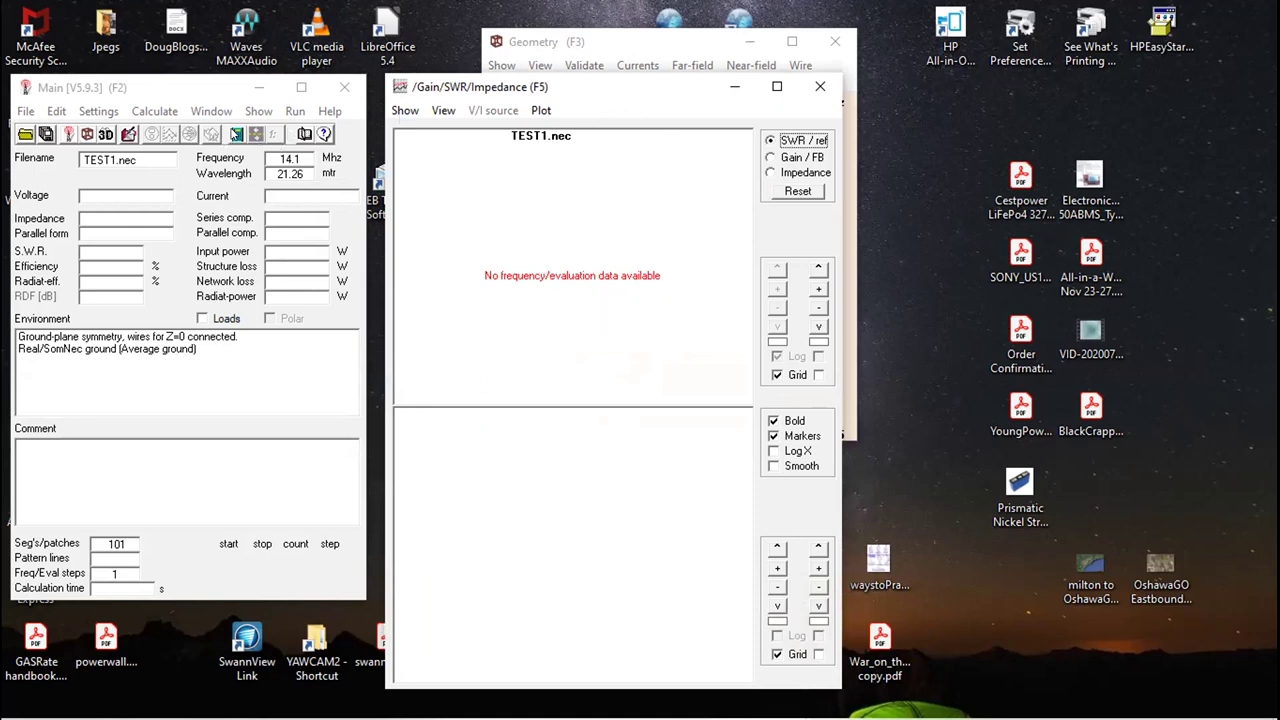
click(224, 92)
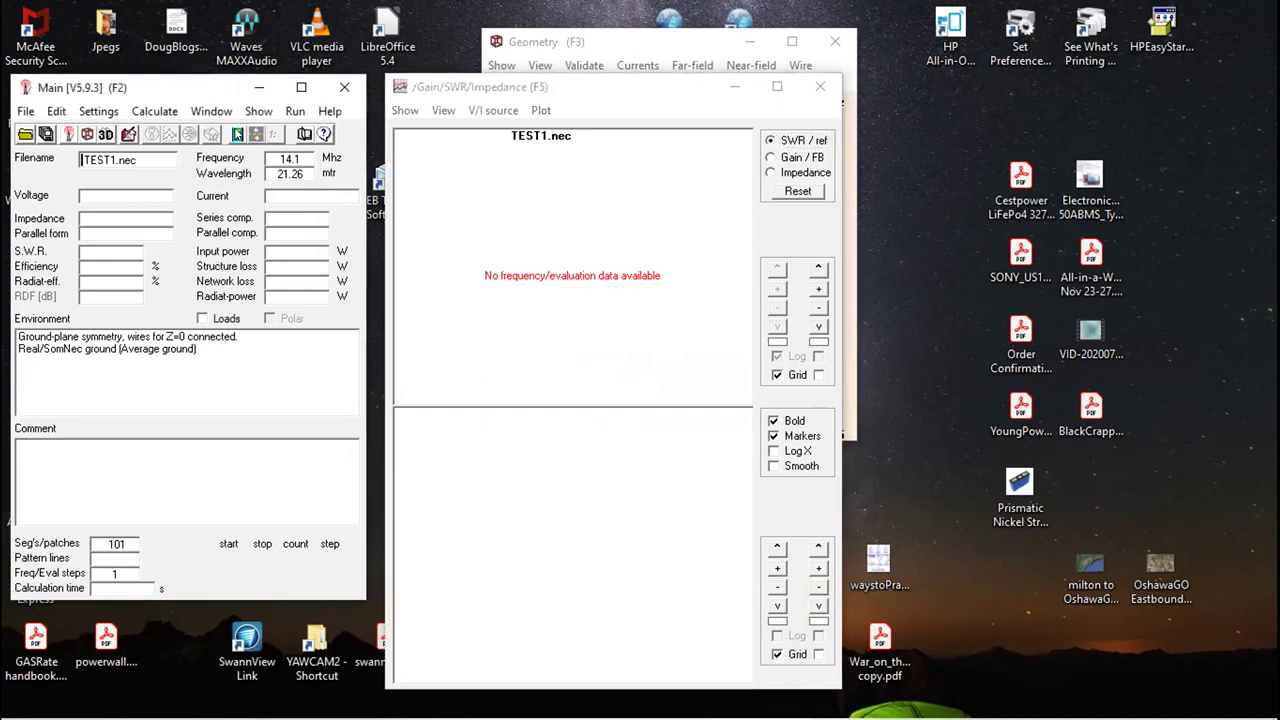
click(238, 134)
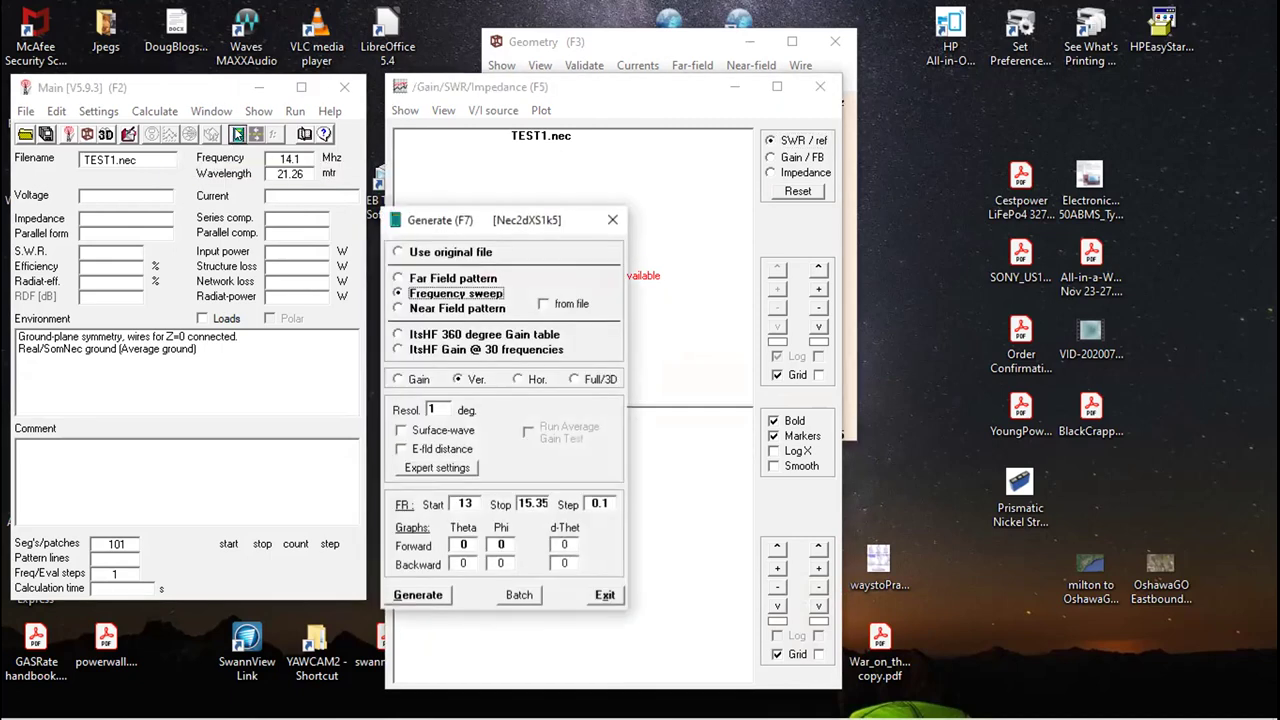
click(418, 595)
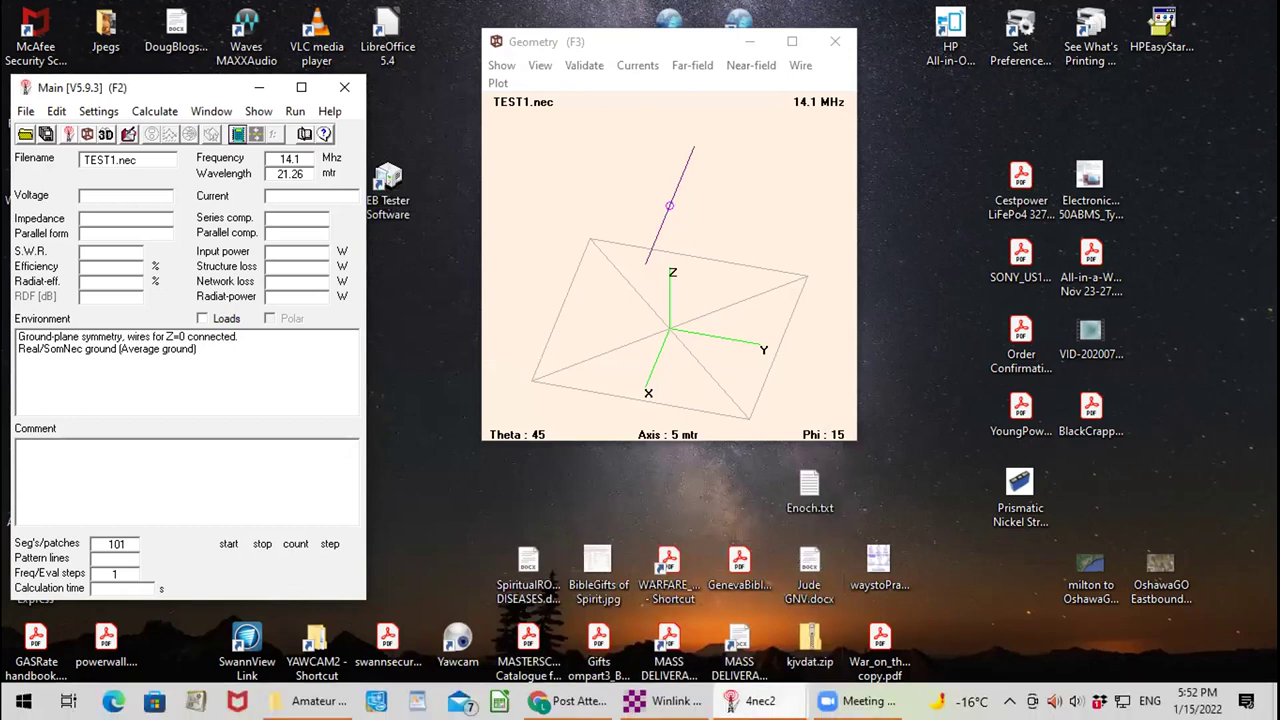
mouse_move(748, 701)
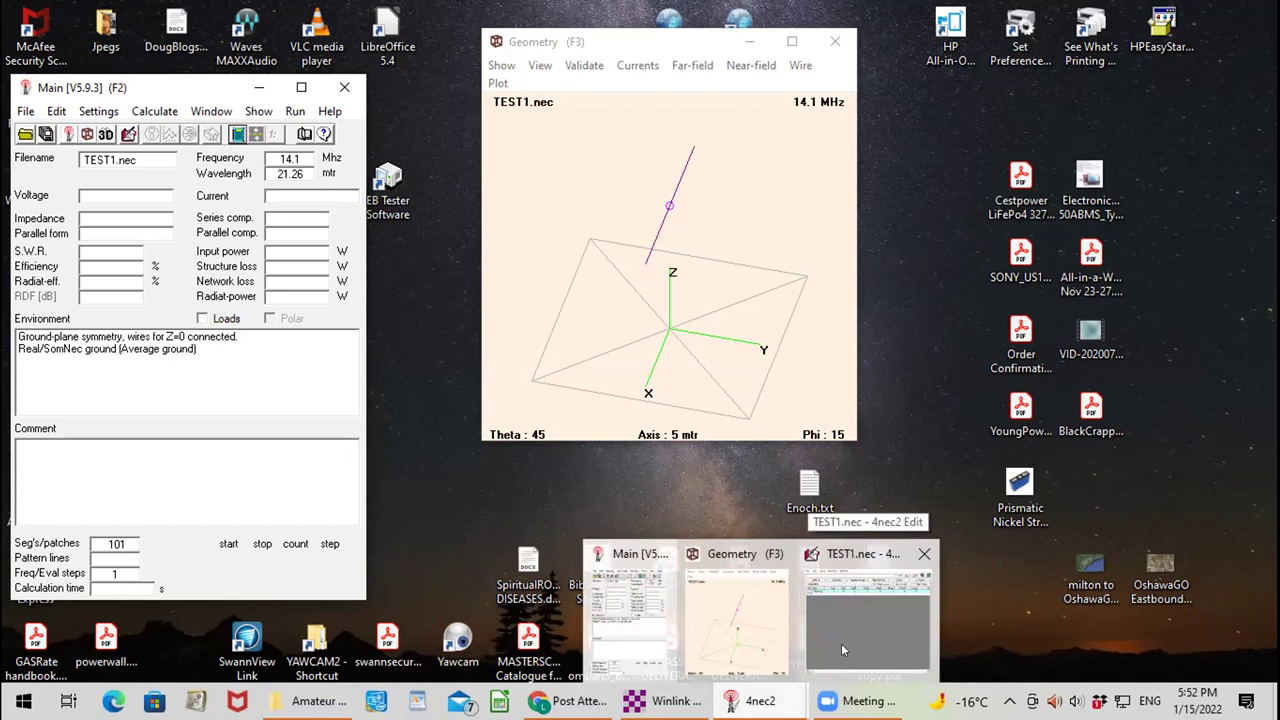
drag(690, 400, 697, 340)
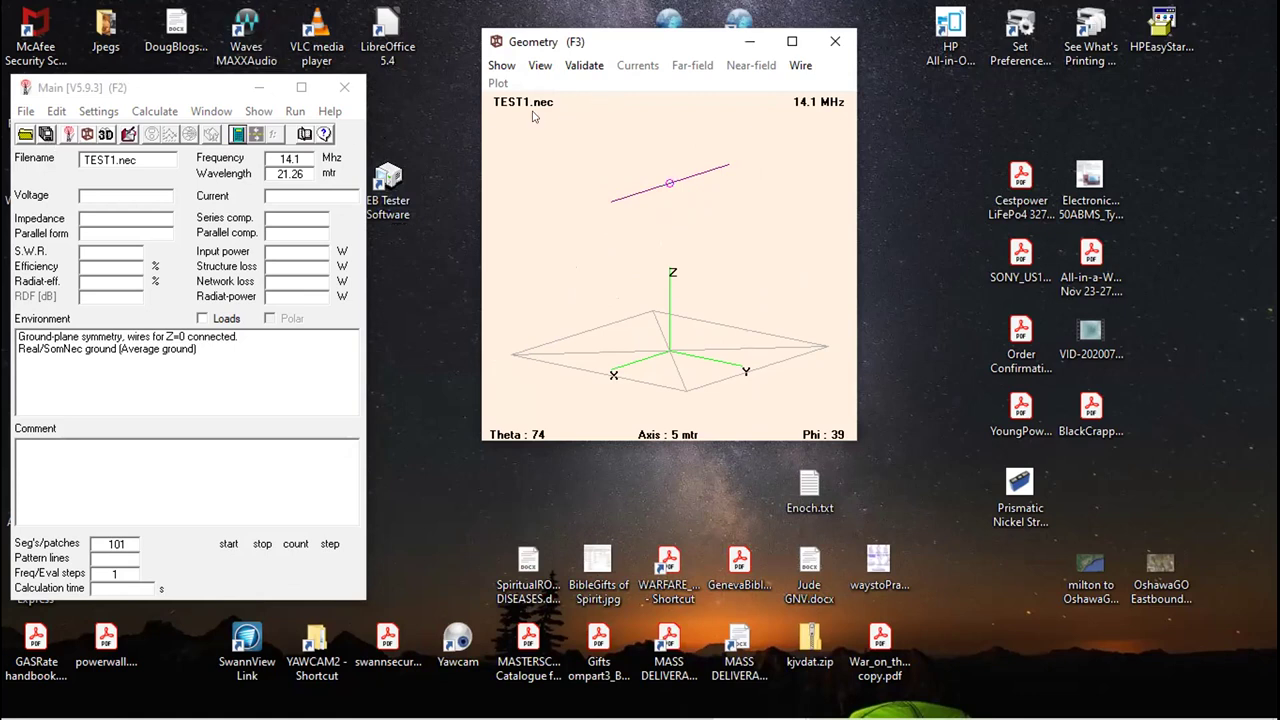
Exit 4nec2 and dismiss the file rename error.
click(157, 88)
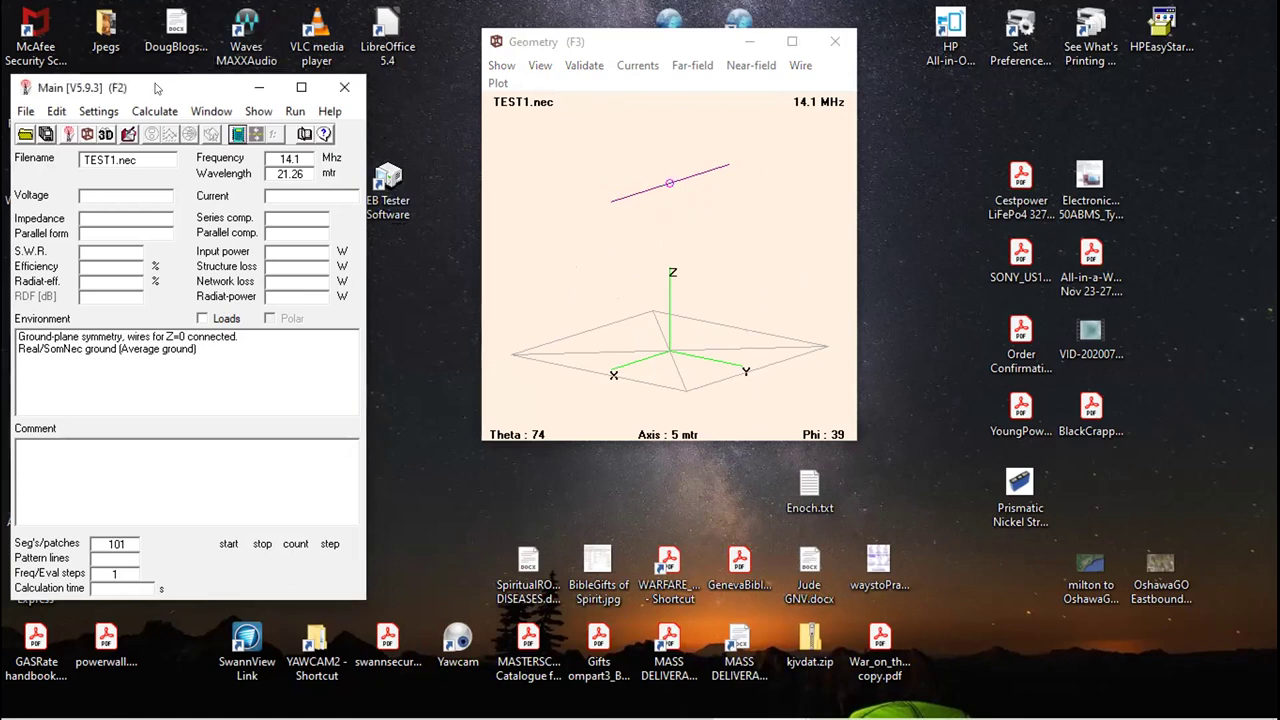
click(25, 111)
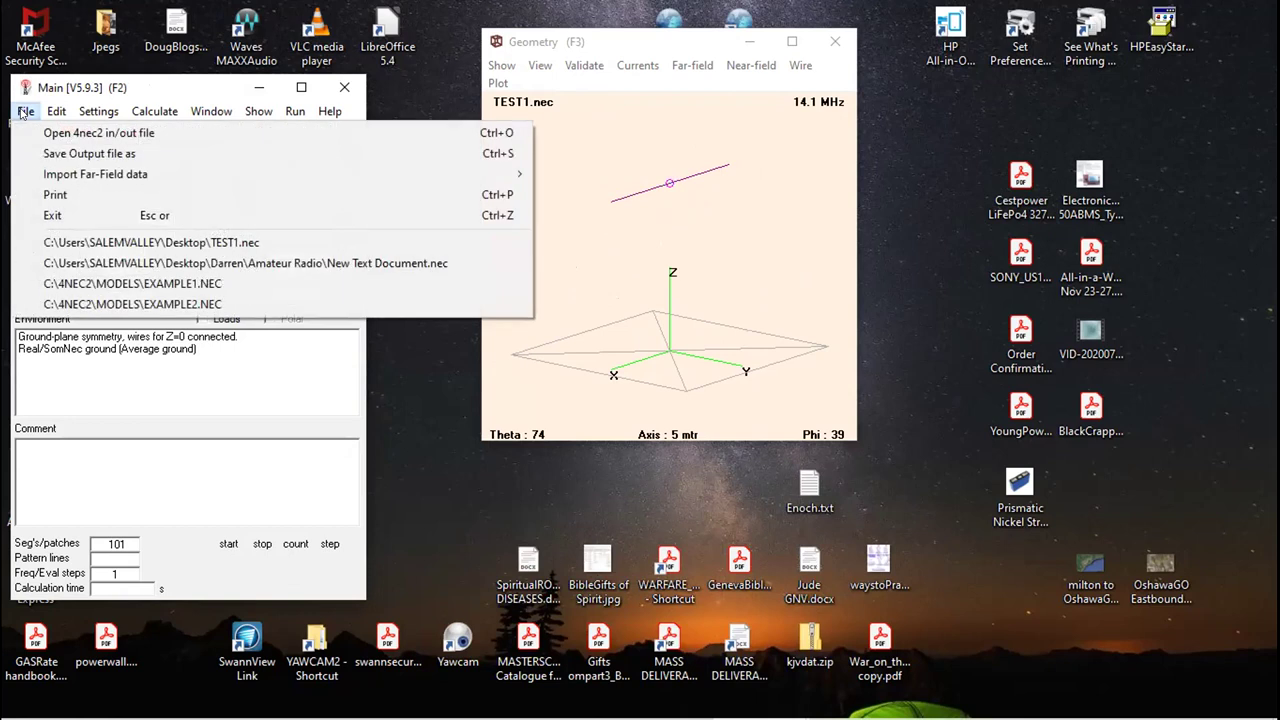
click(52, 216)
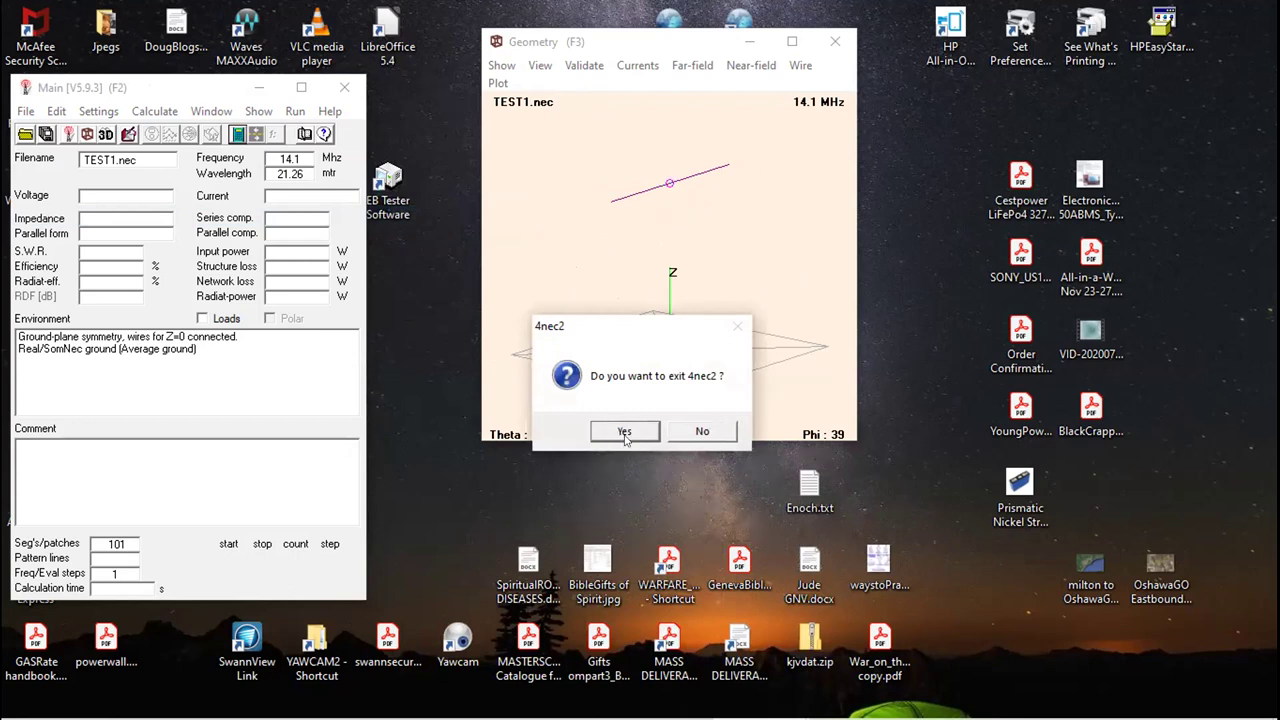
click(624, 433)
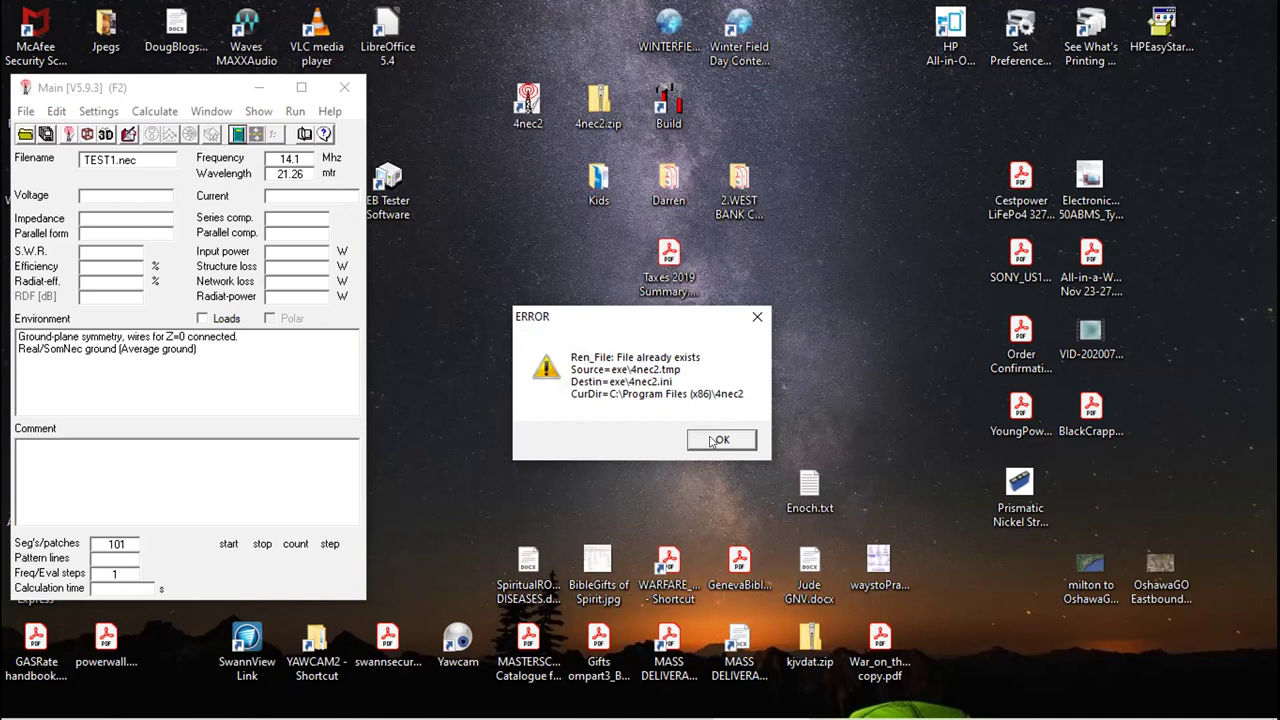
click(716, 441)
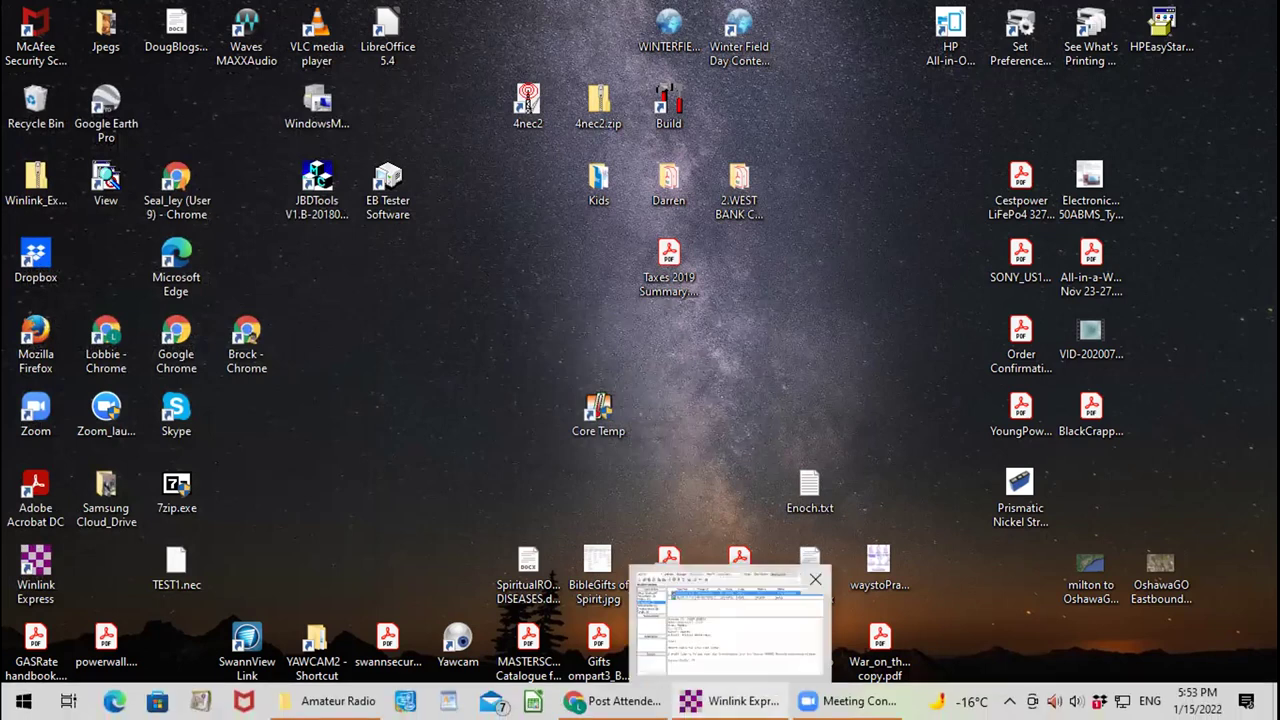
Relaunch 4nec2, dismiss the input file error, and close its main window again.
double_click(531, 104)
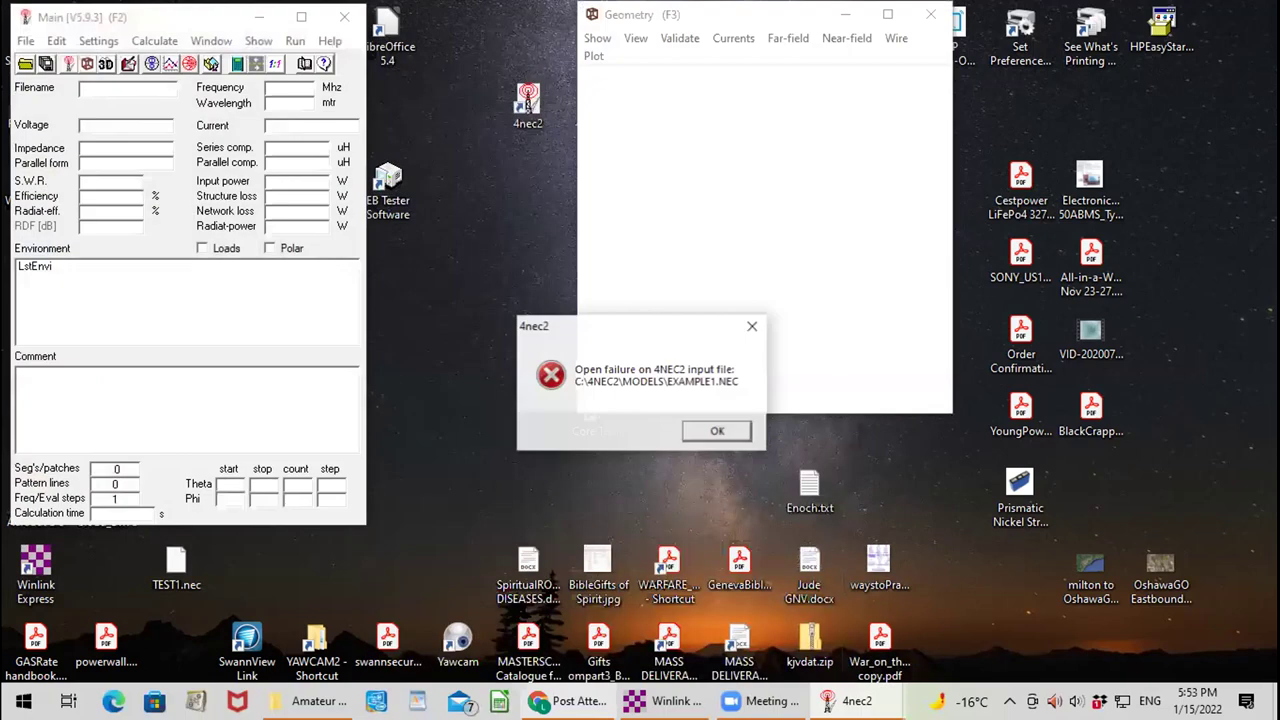
mouse_move(566, 701)
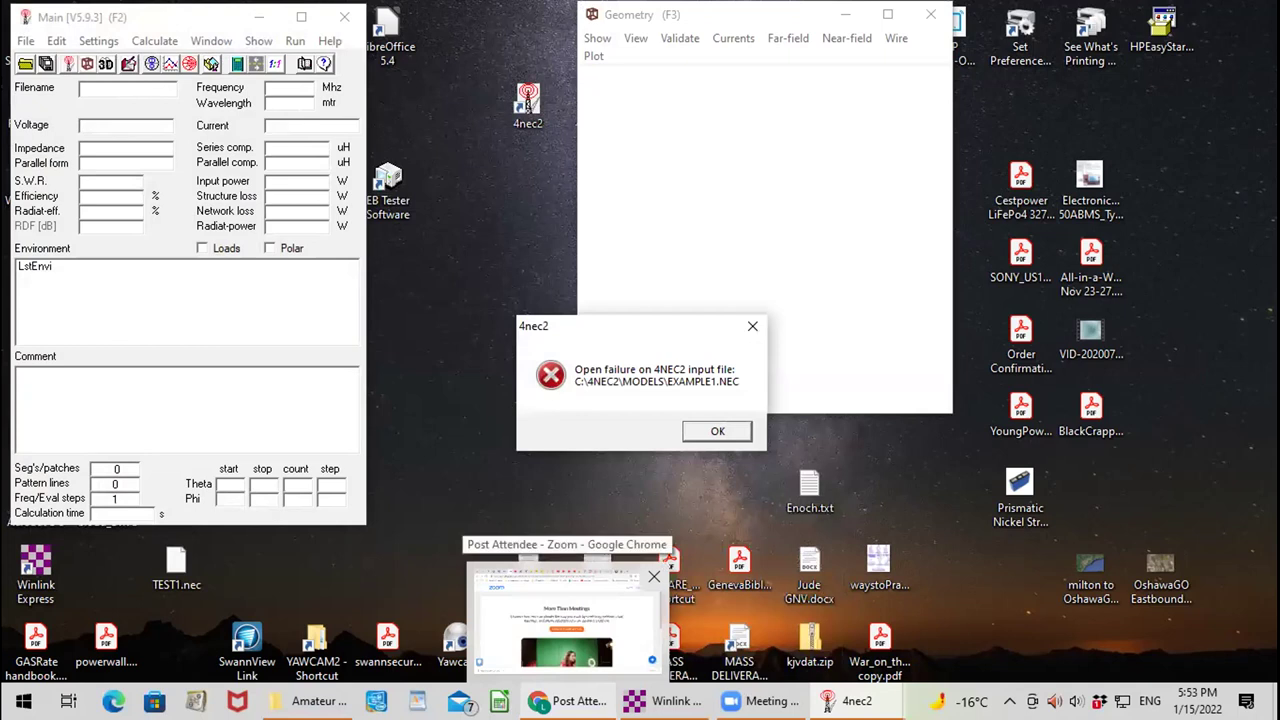
click(717, 432)
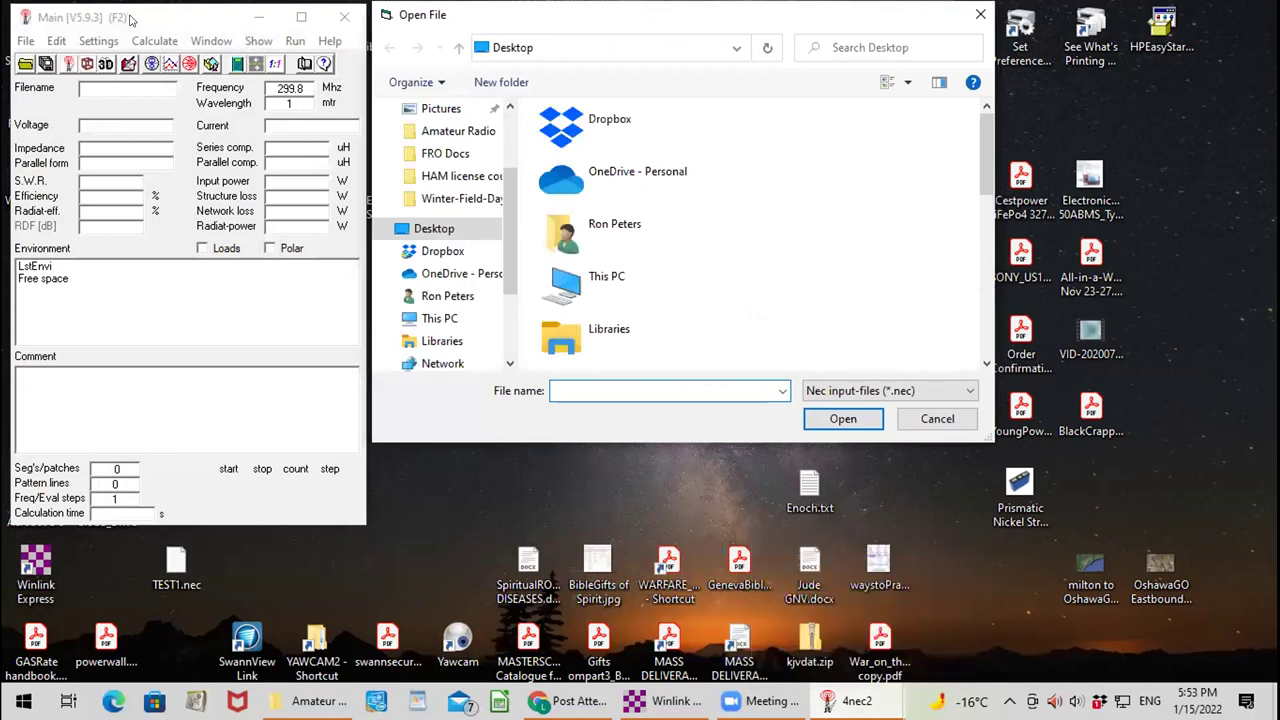
drag(138, 20, 182, 106)
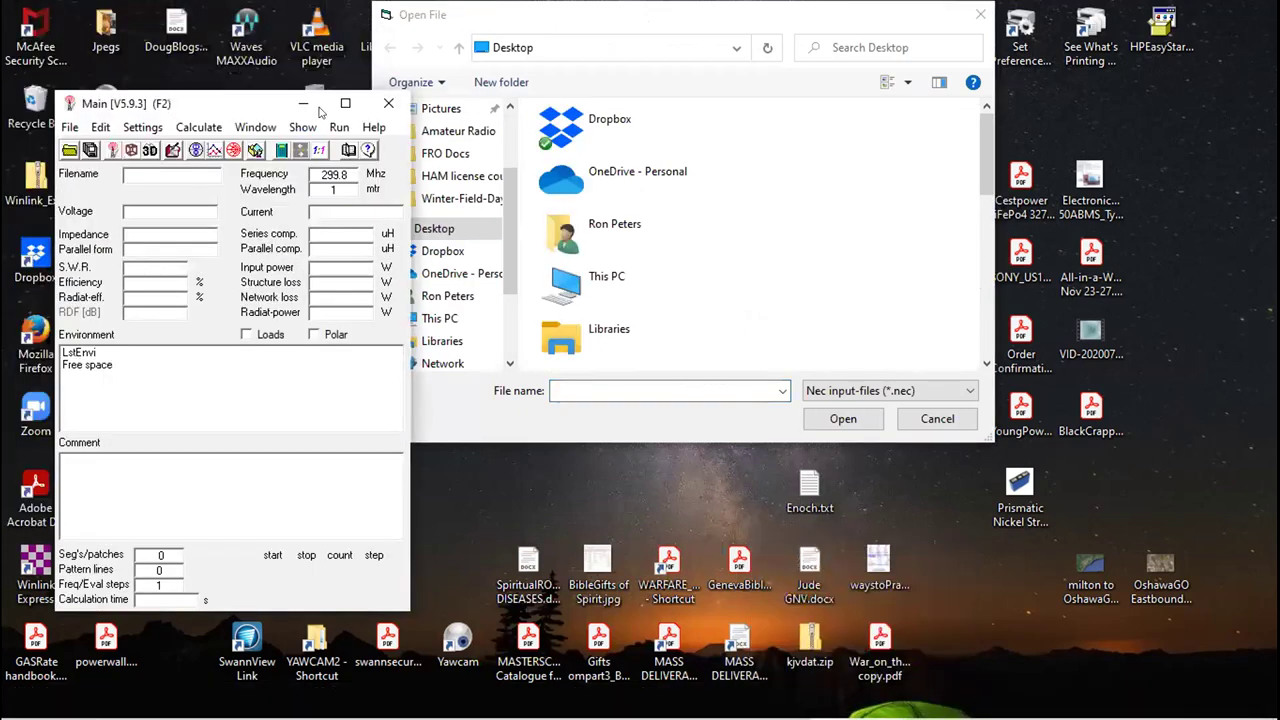
click(387, 103)
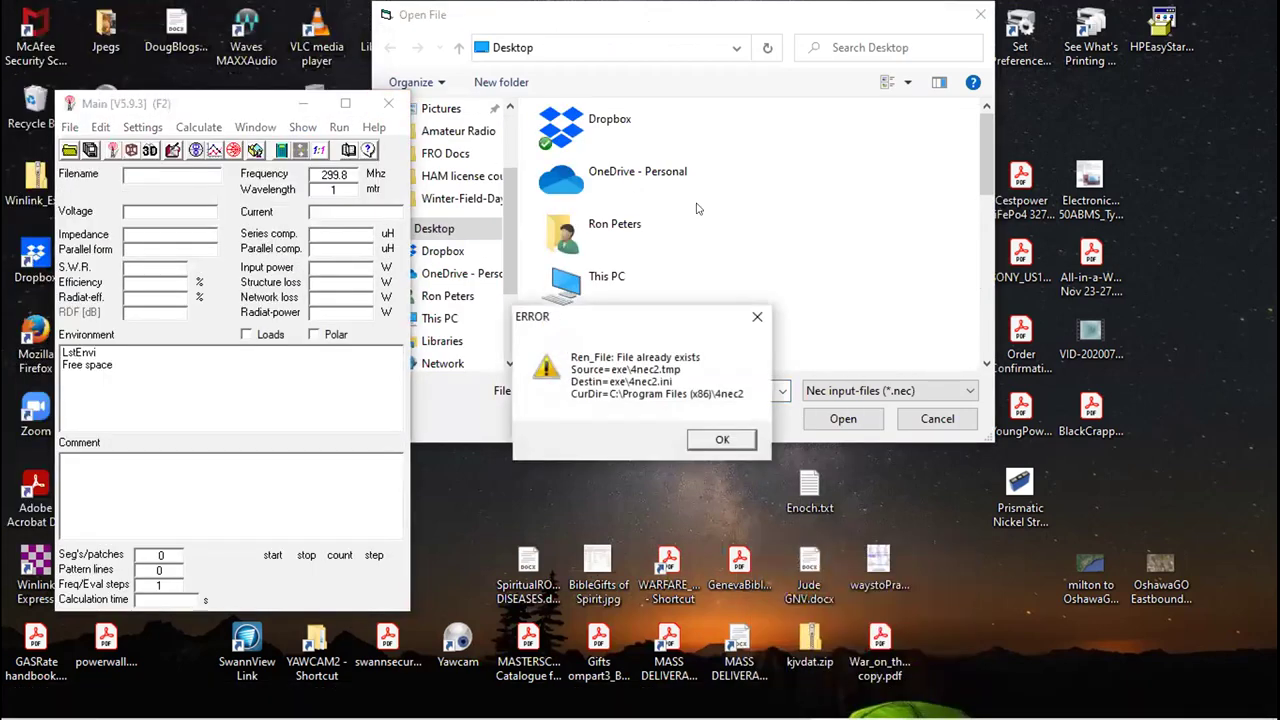
click(710, 440)
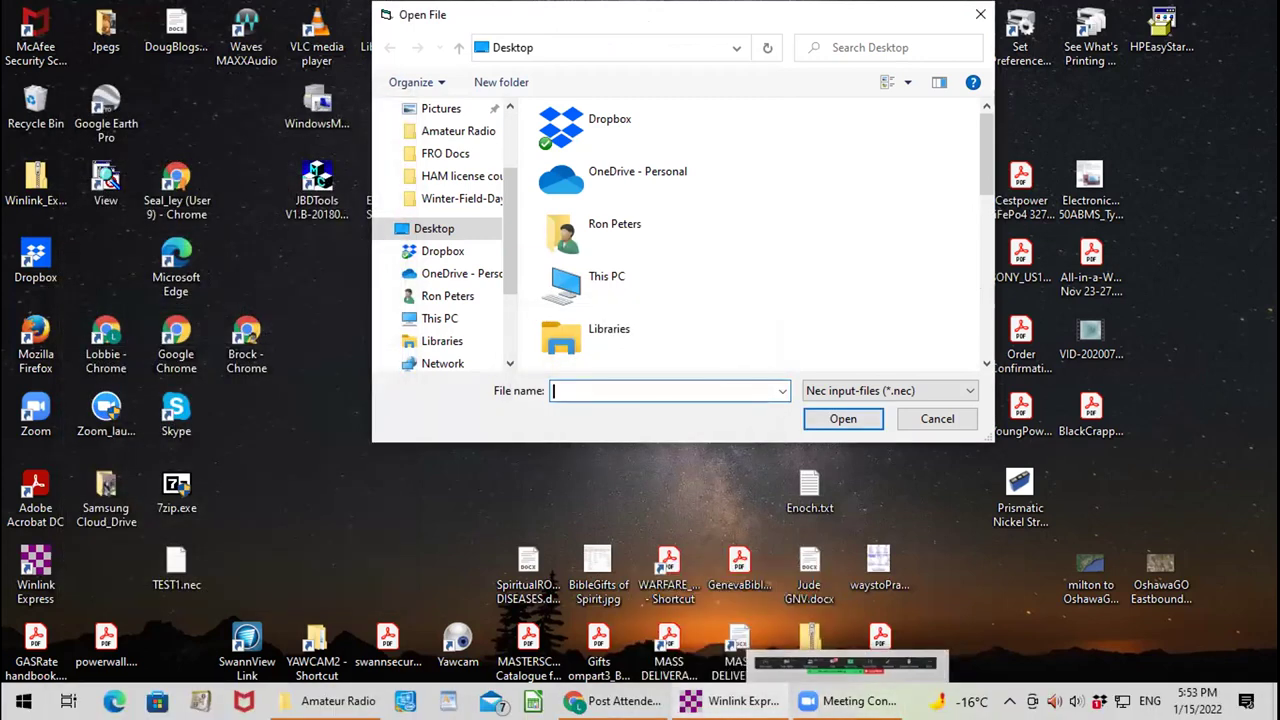
Close the Amateur Radio folder window and cancel the leftover Open File dialog.
mouse_move(612, 701)
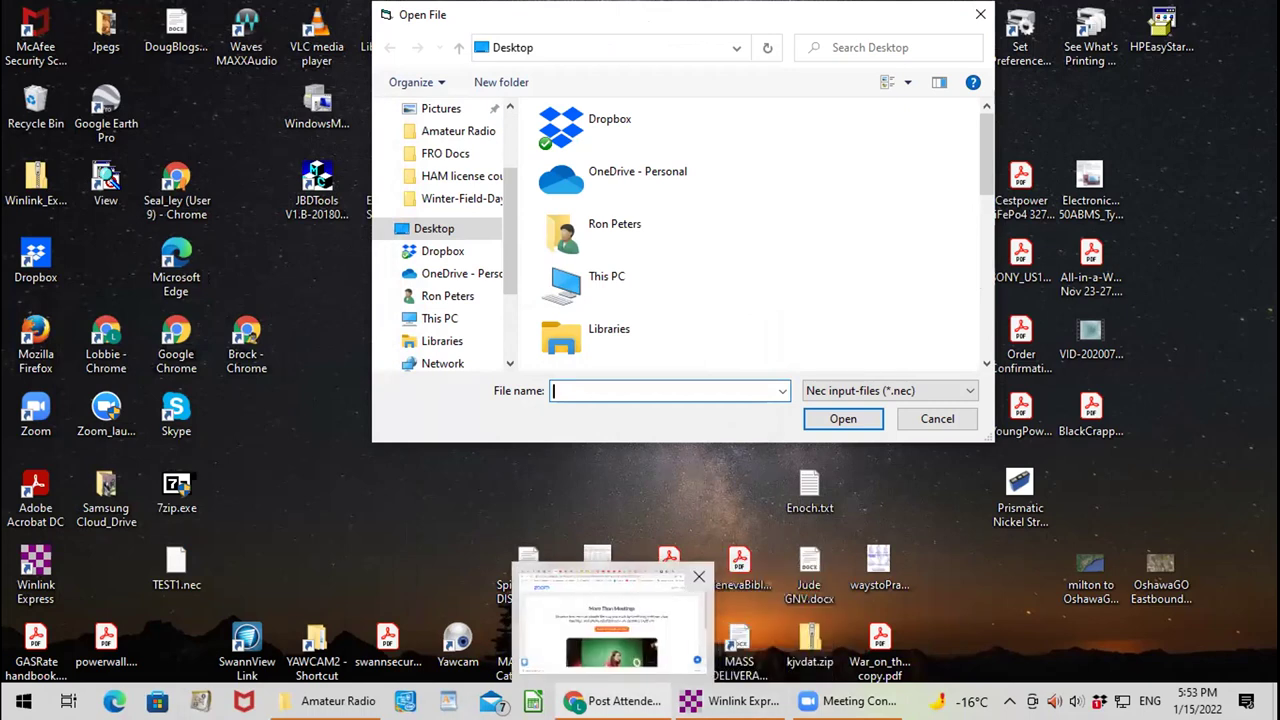
mouse_move(730, 701)
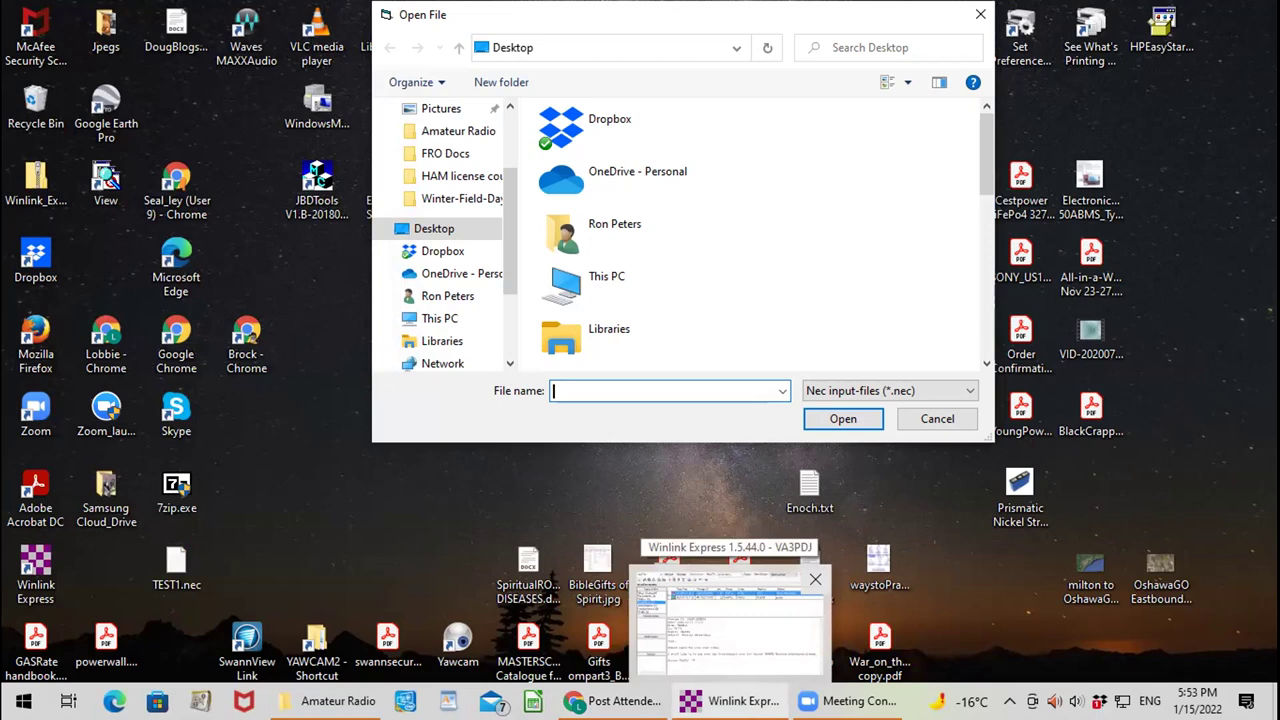
drag(700, 232, 829, 175)
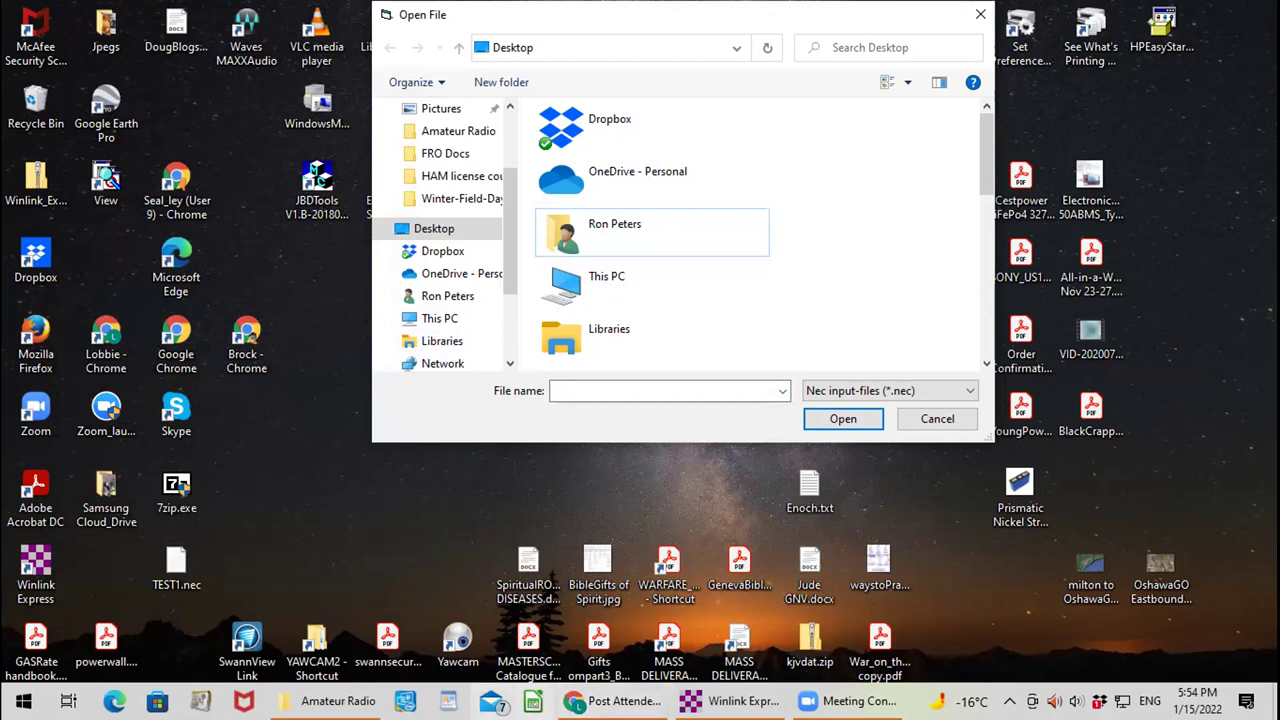
click(320, 701)
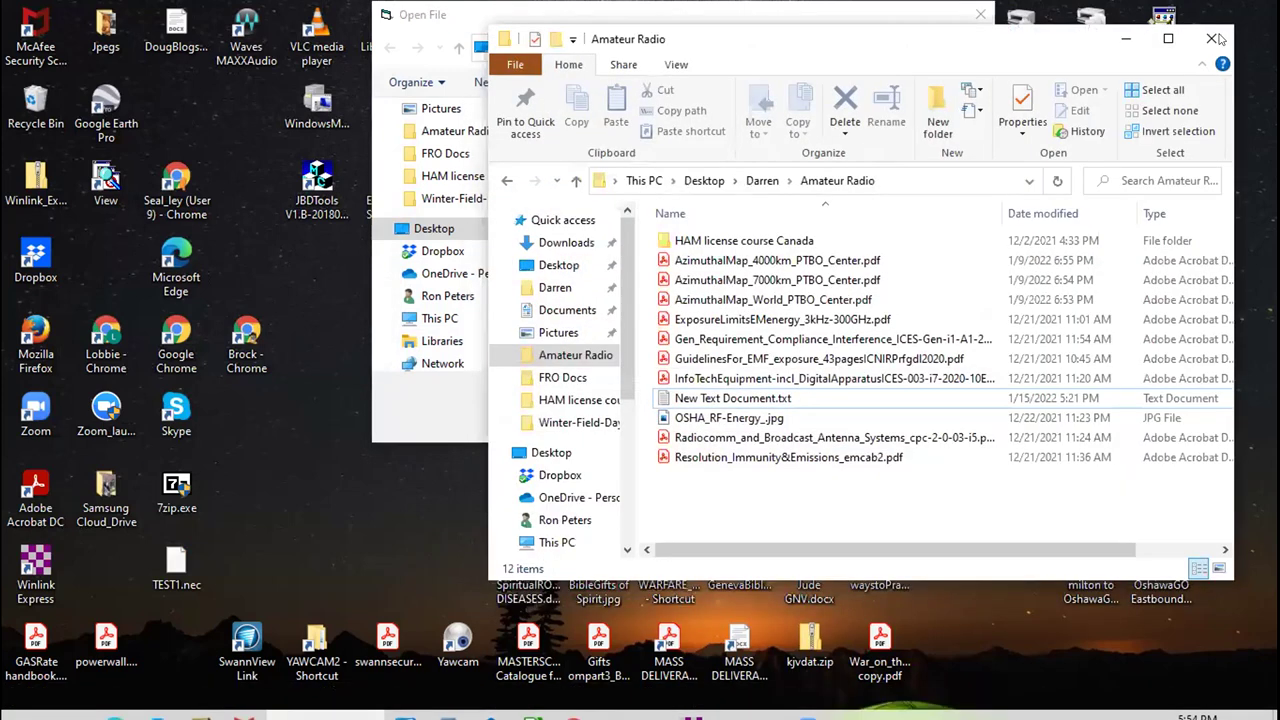
click(1213, 39)
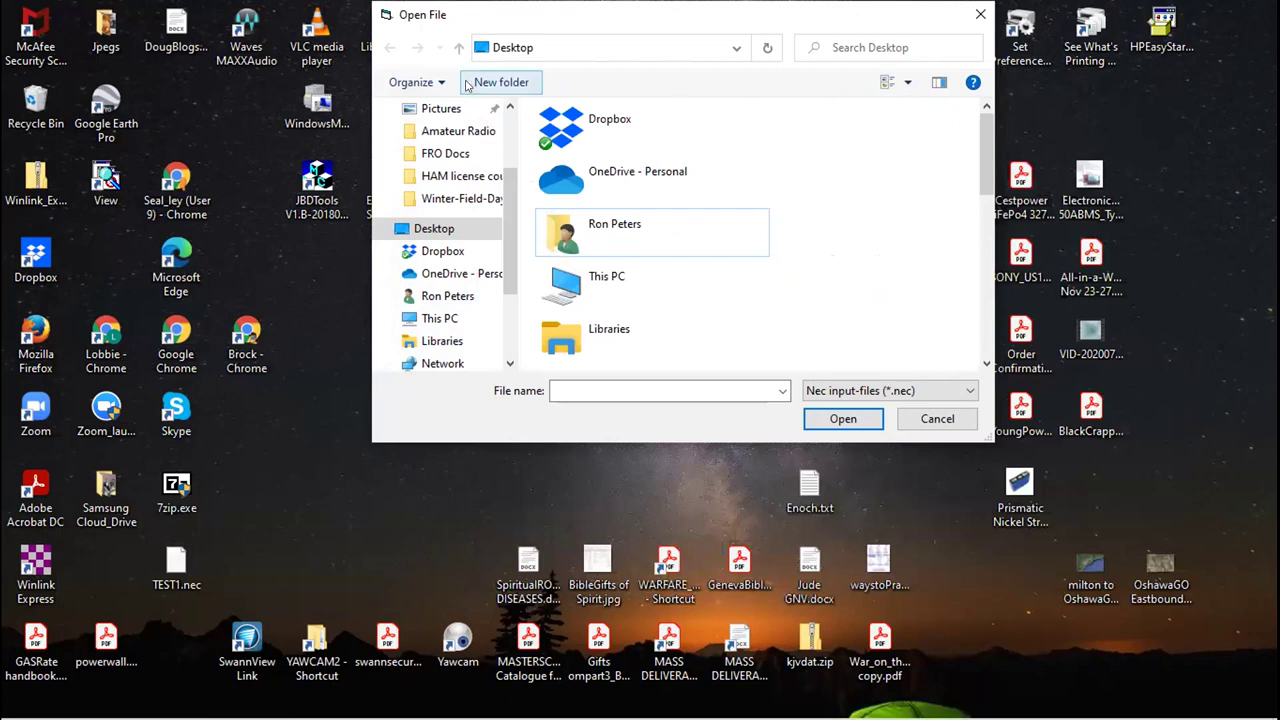
click(937, 420)
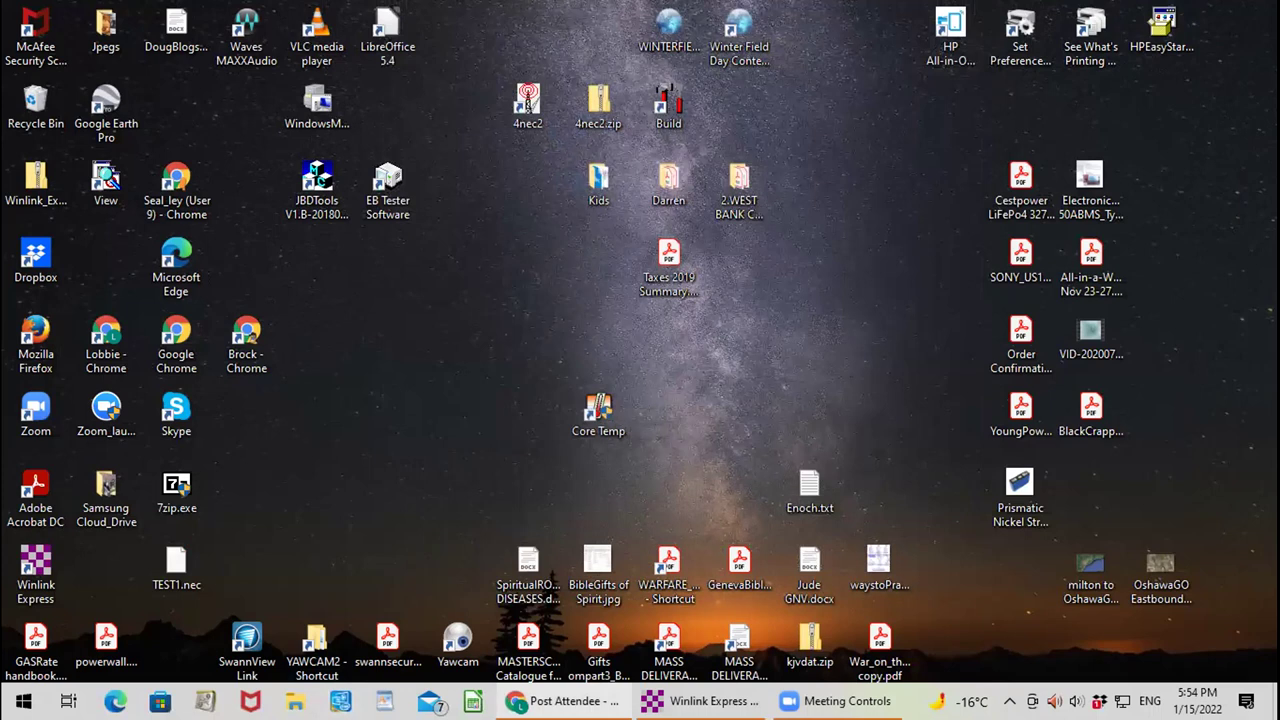
Start 4nec2 from the desktop and dismiss the EXAMPLE1.NEC open failure message.
mouse_move(565, 701)
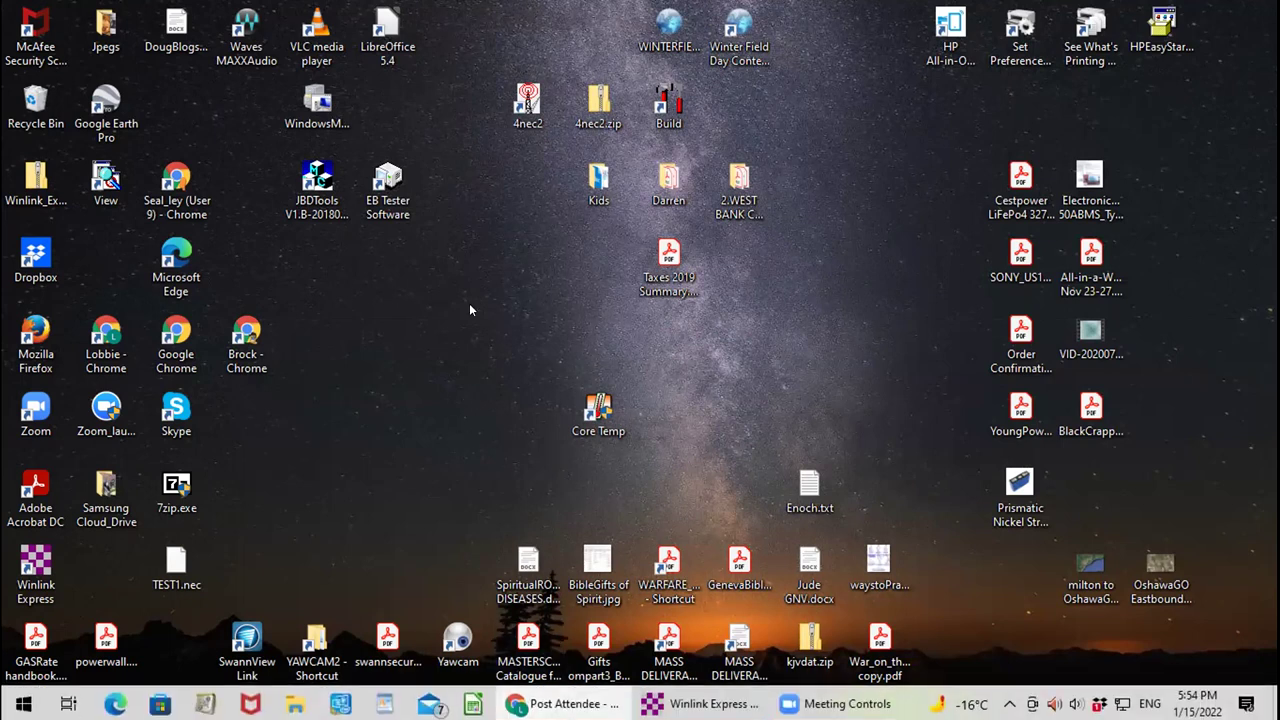
double_click(527, 107)
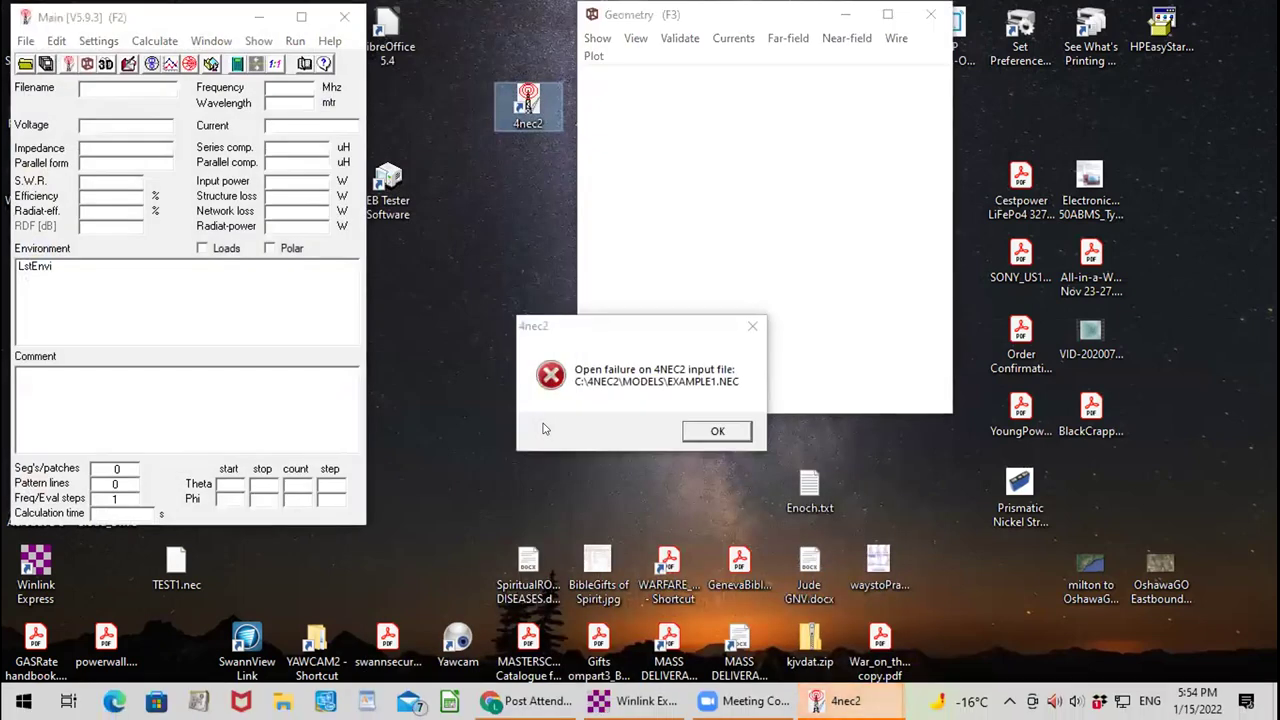
click(715, 431)
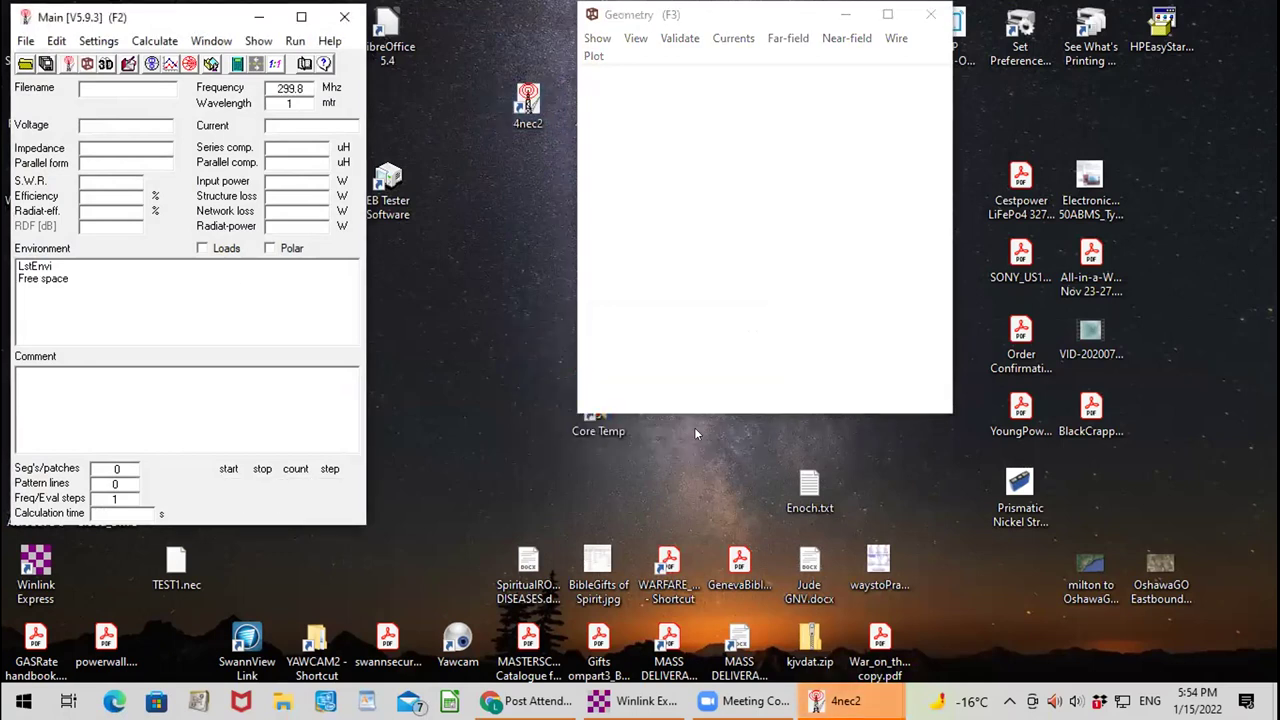
Open TEST1.nec from the Desktop folder and inspect its antenna geometry from several angles.
click(24, 62)
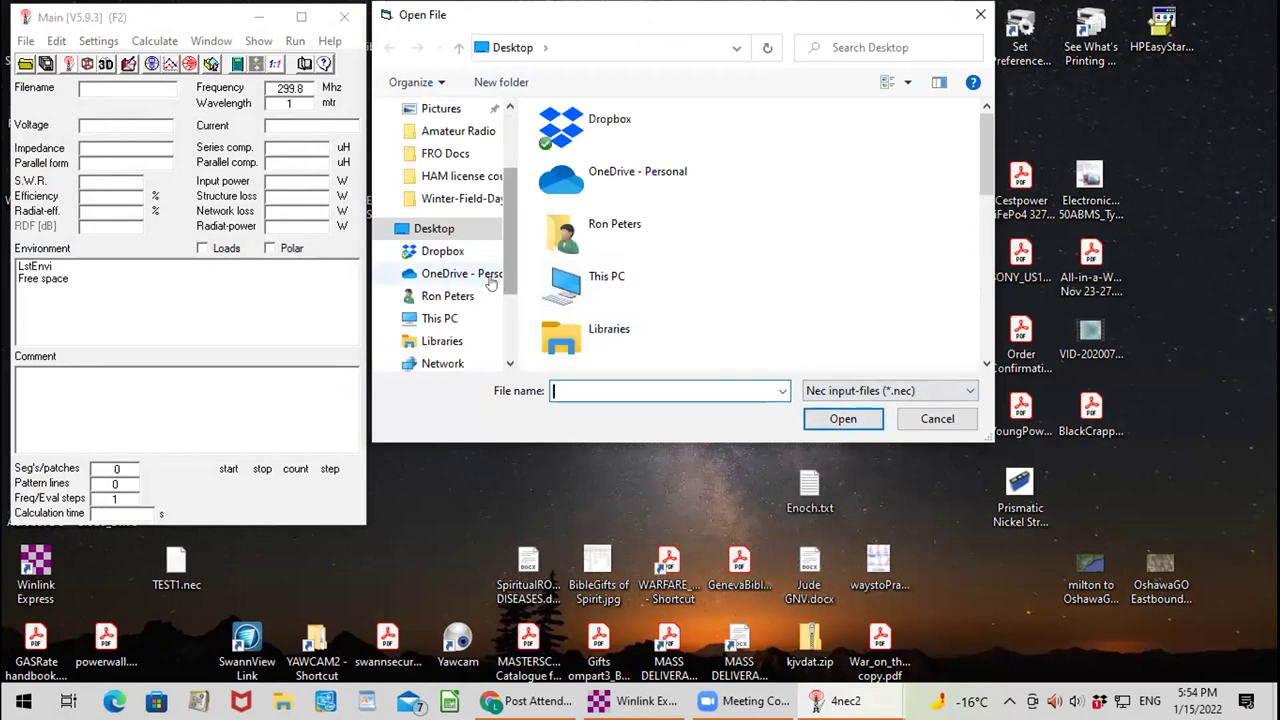
scroll(432, 305, down, 3)
scroll(432, 305, up, 3)
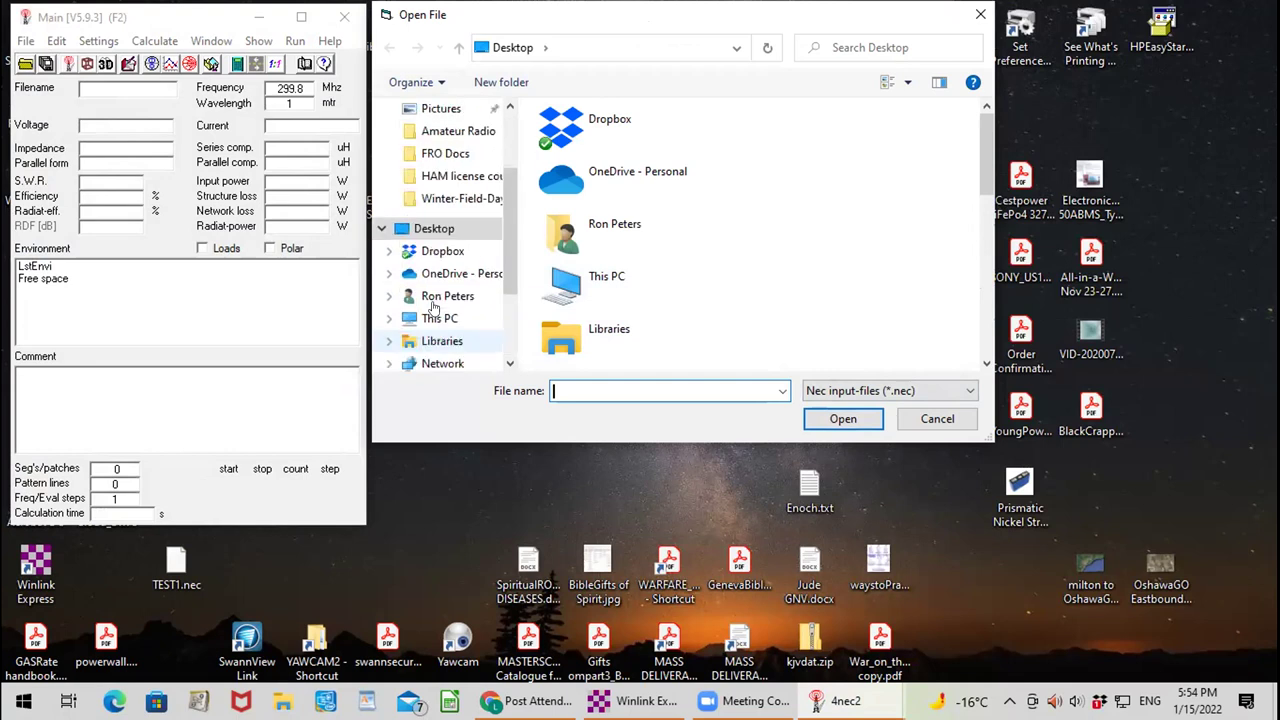
scroll(700, 290, down, 5)
scroll(723, 292, down, 2)
scroll(723, 290, up, 3)
scroll(700, 300, down, 3)
double_click(615, 240)
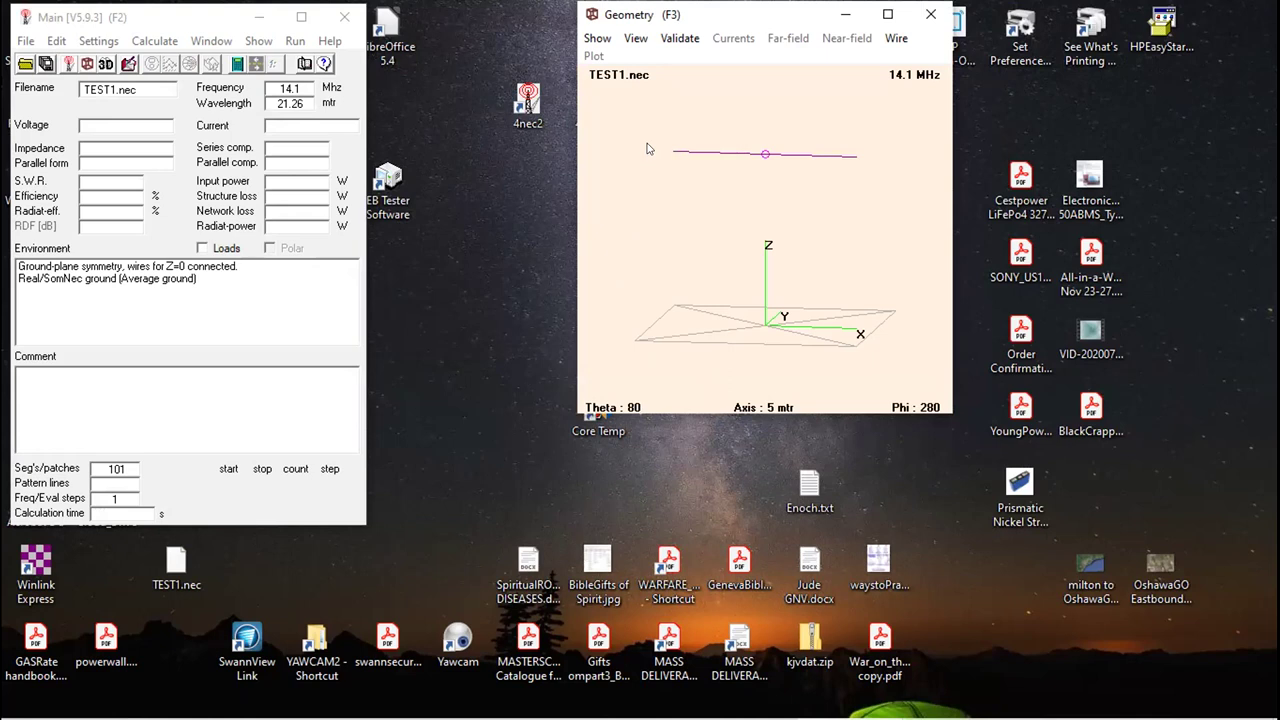
drag(835, 111, 815, 89)
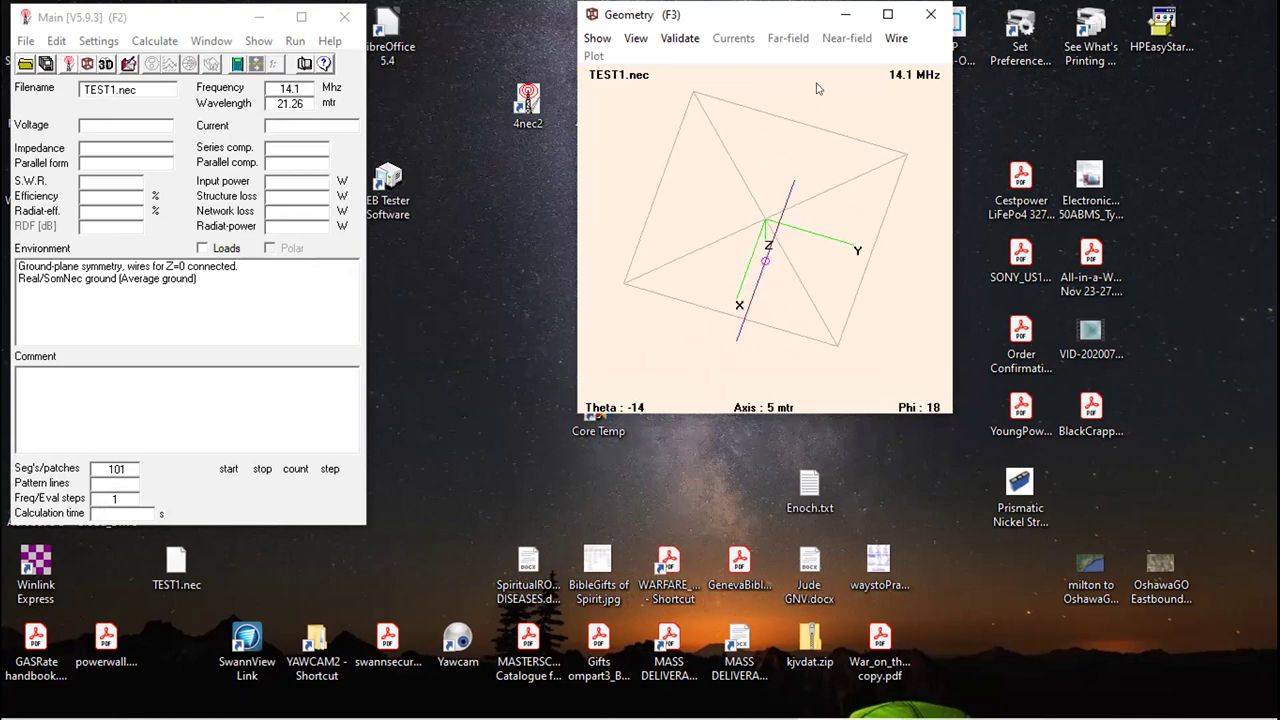
drag(816, 89, 767, 312)
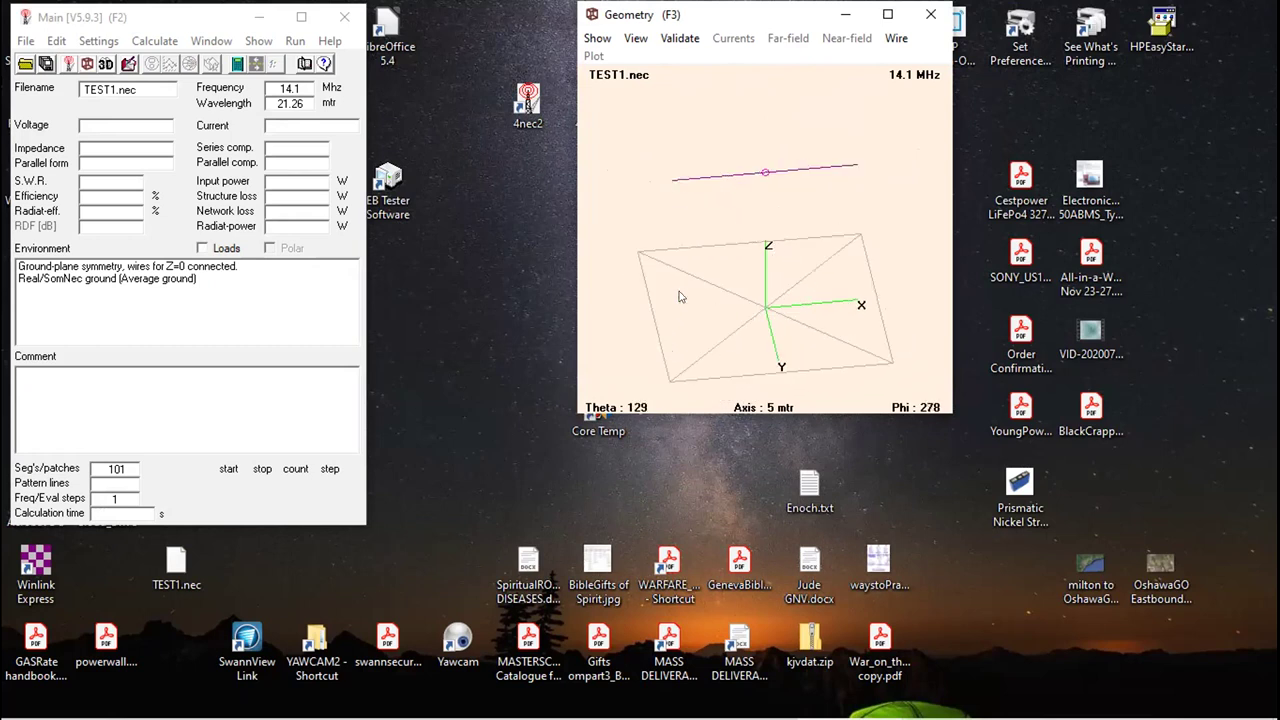
Generate a vertical frequency sweep at 1 degree resolution from 13.0 to 15.35 MHz in 0.1 MHz steps.
click(237, 63)
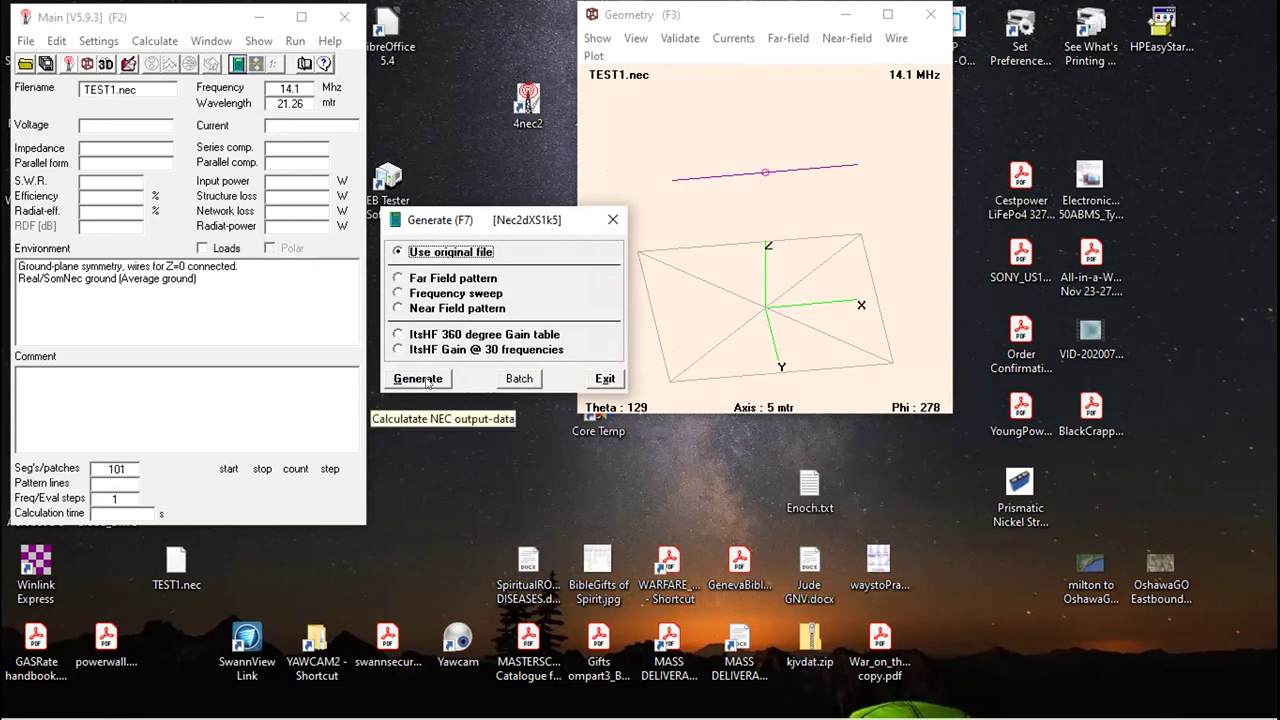
click(425, 294)
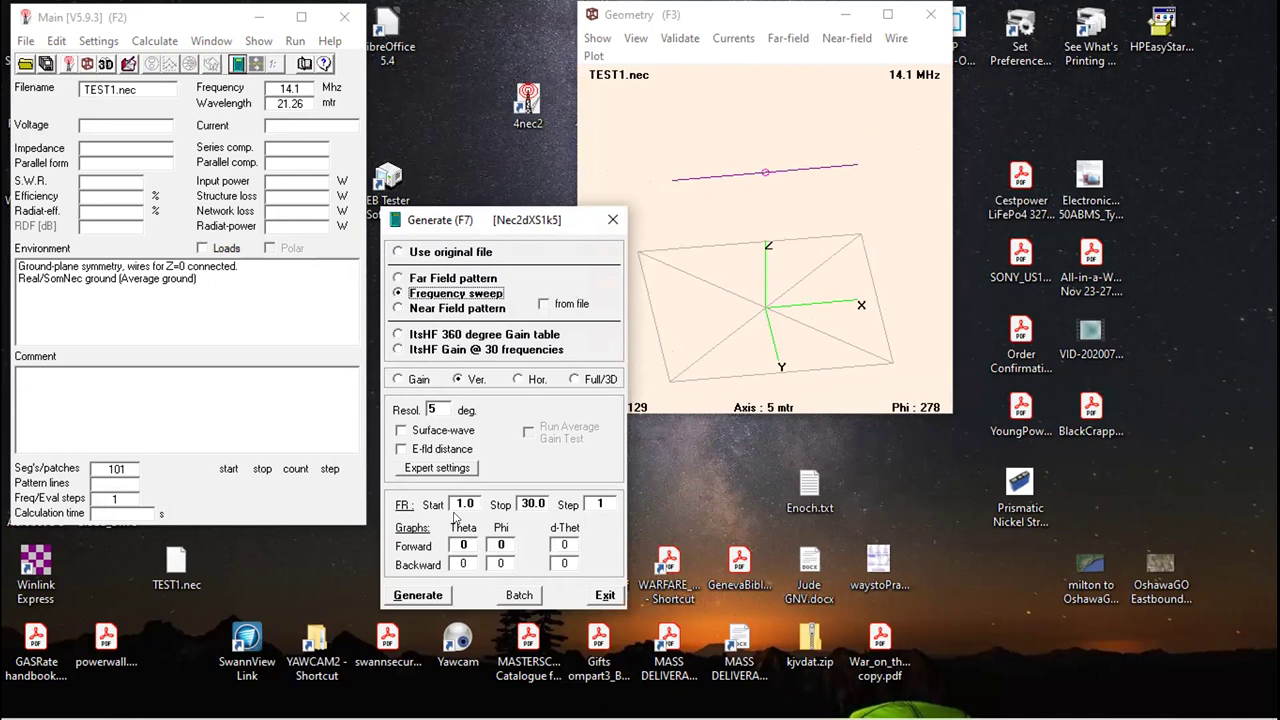
click(434, 405)
text(13.)
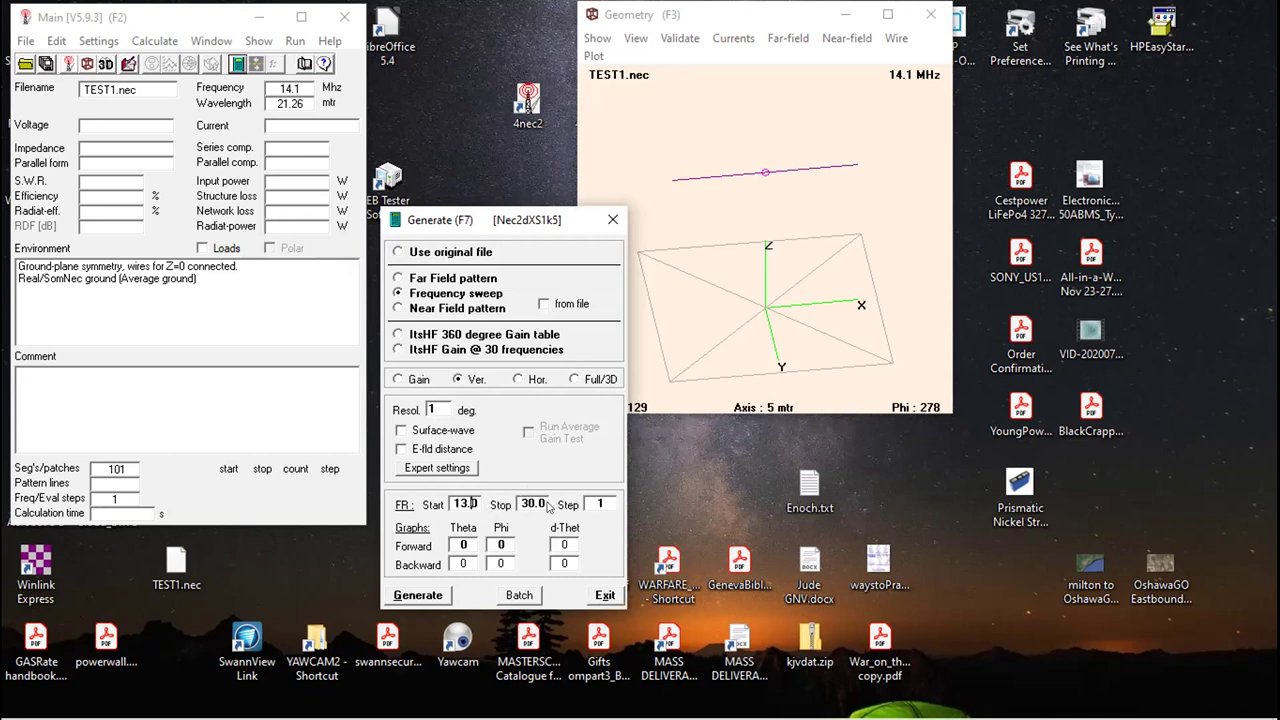
key(BackSpace)
key(BackSpace)
text(15.35)
click(588, 497)
text(0.1)
click(416, 594)
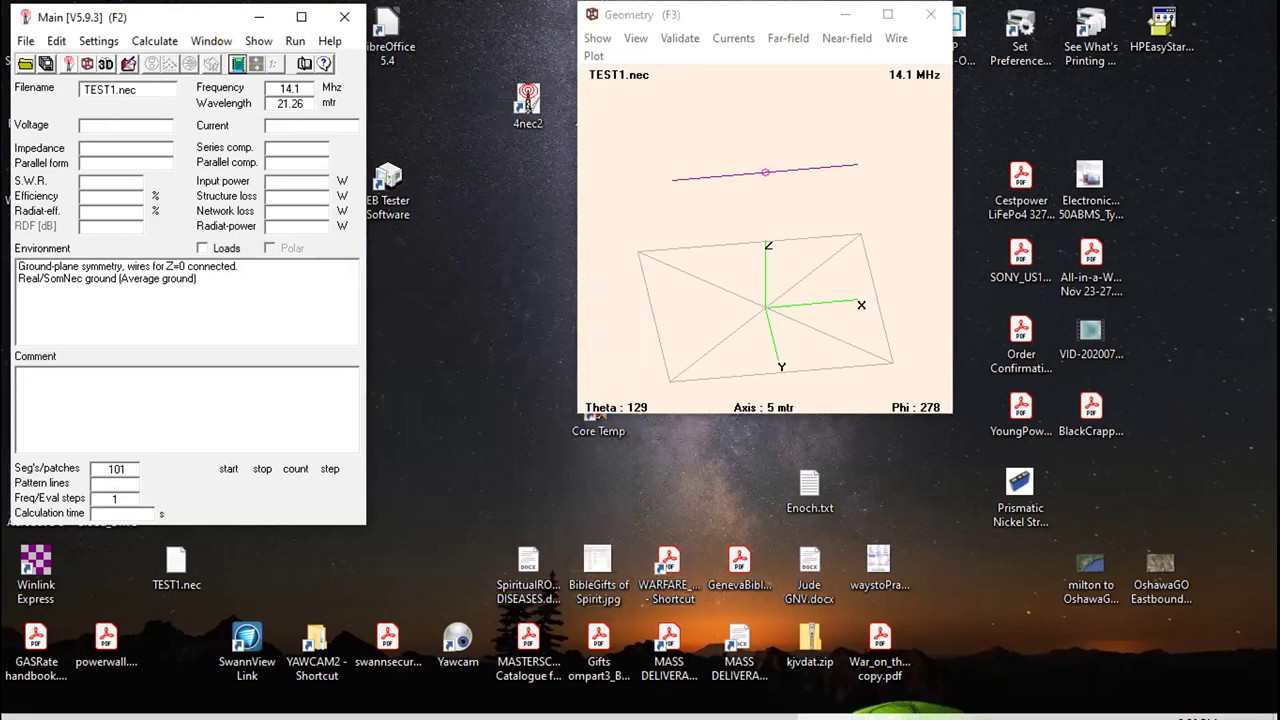
Check the Gain/SWR/Impedance graphs for the TEST1.nec sweep and close that window.
mouse_move(848, 697)
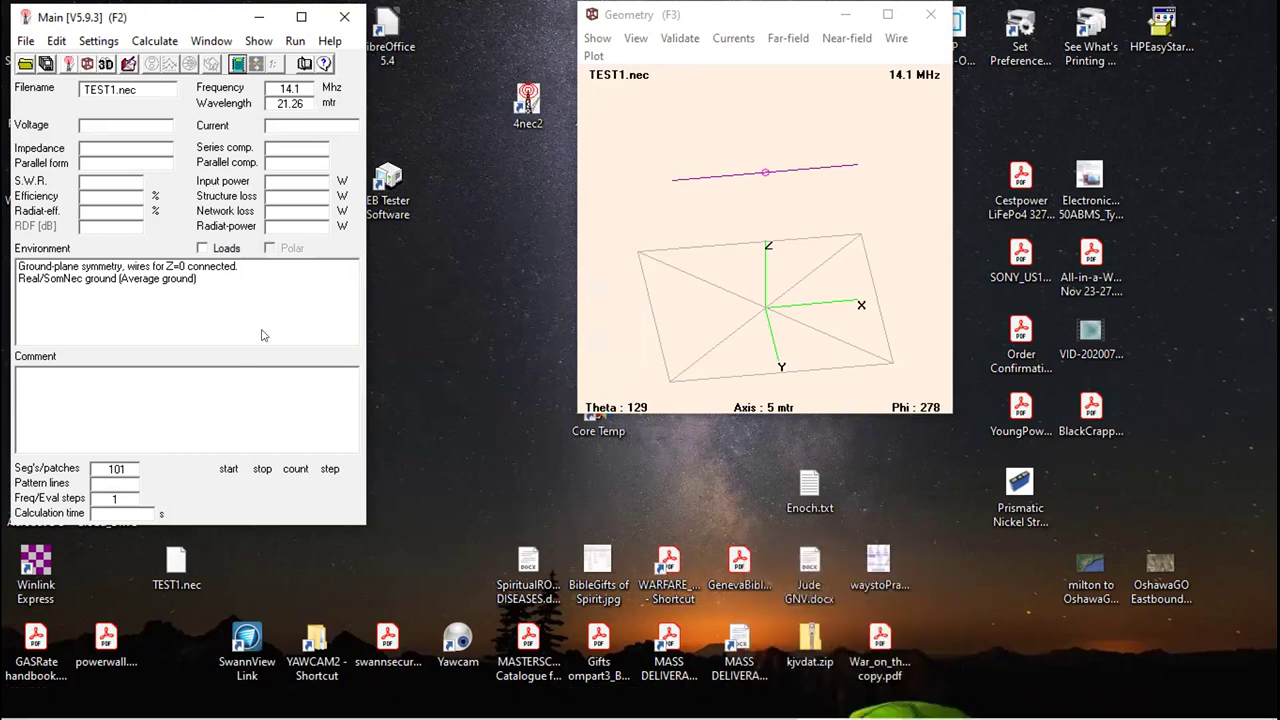
key(F5)
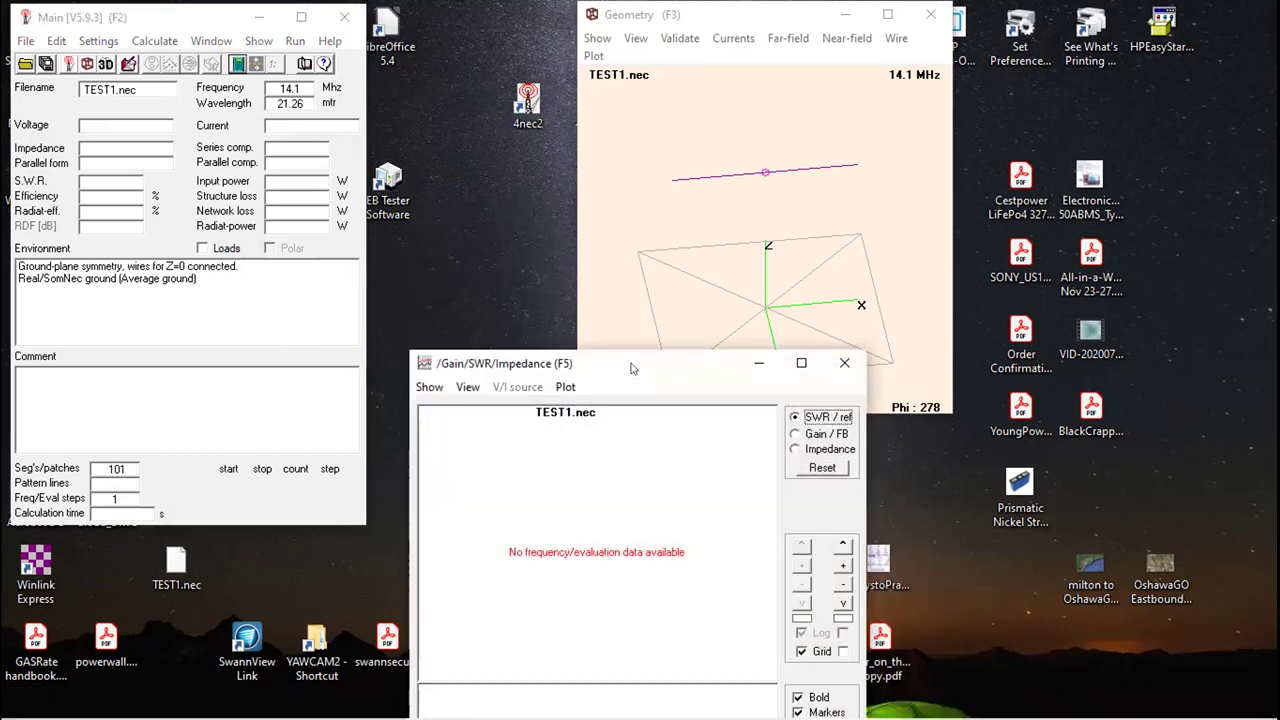
drag(627, 354, 611, 95)
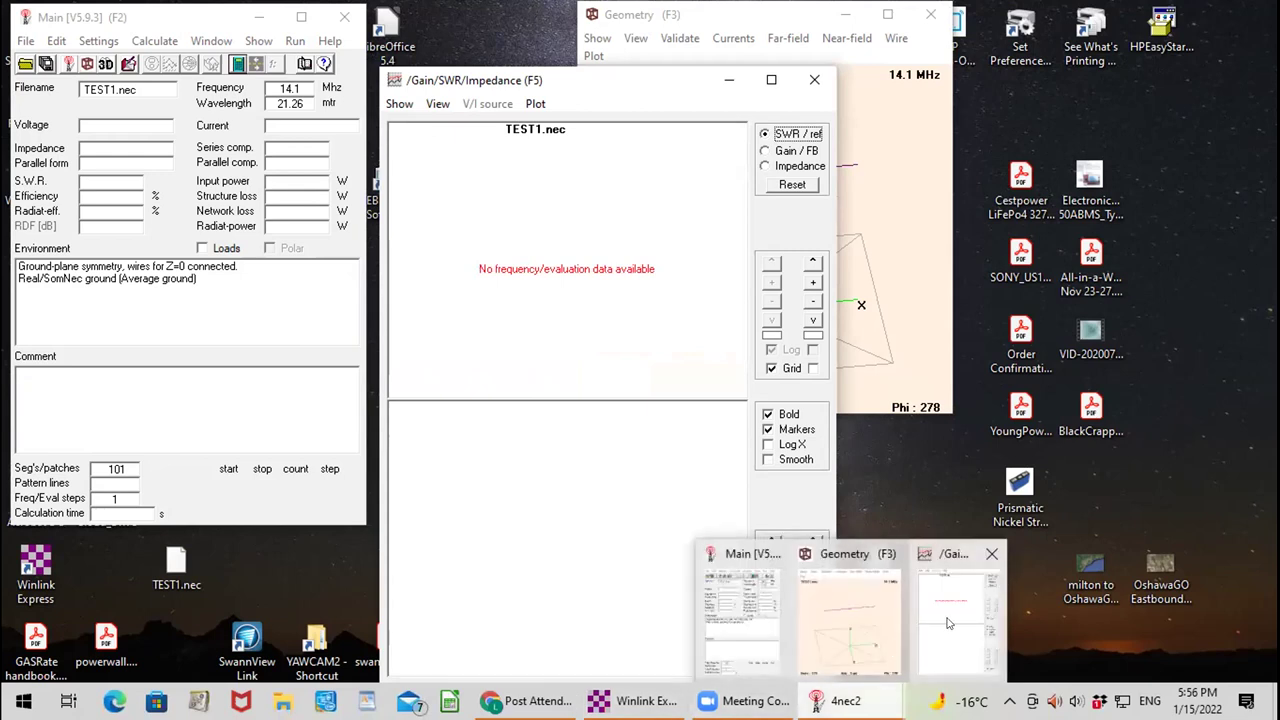
click(812, 80)
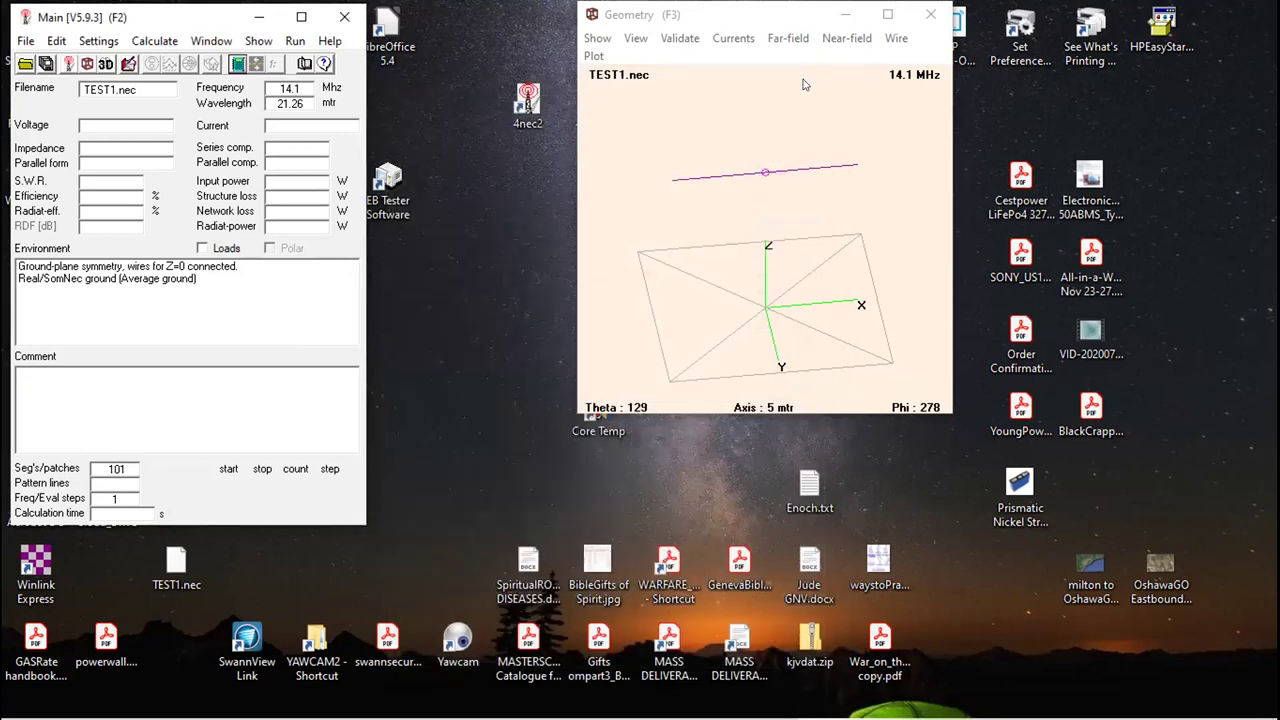
Generate the vertical frequency sweep again at 1 degree resolution, 13.0 to 15.35 MHz in 0.1 MHz steps.
drag(170, 23, 347, 121)
click(330, 140)
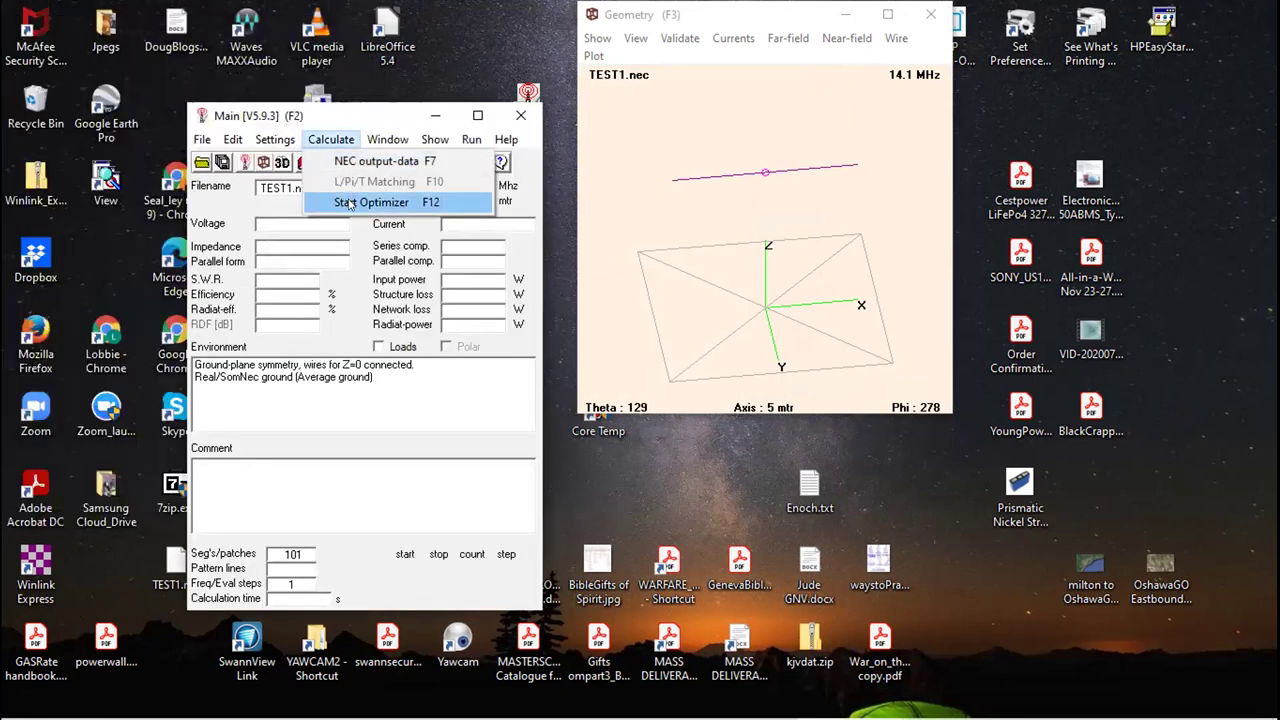
click(358, 162)
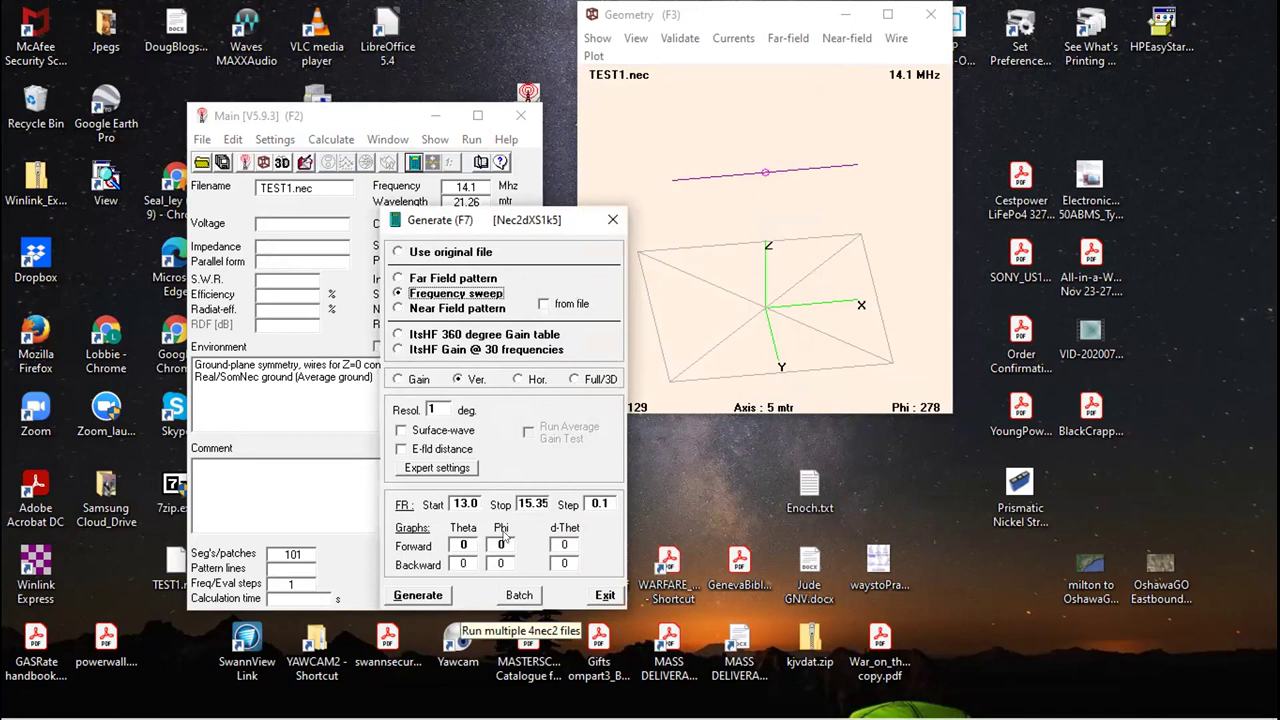
drag(483, 214, 473, 170)
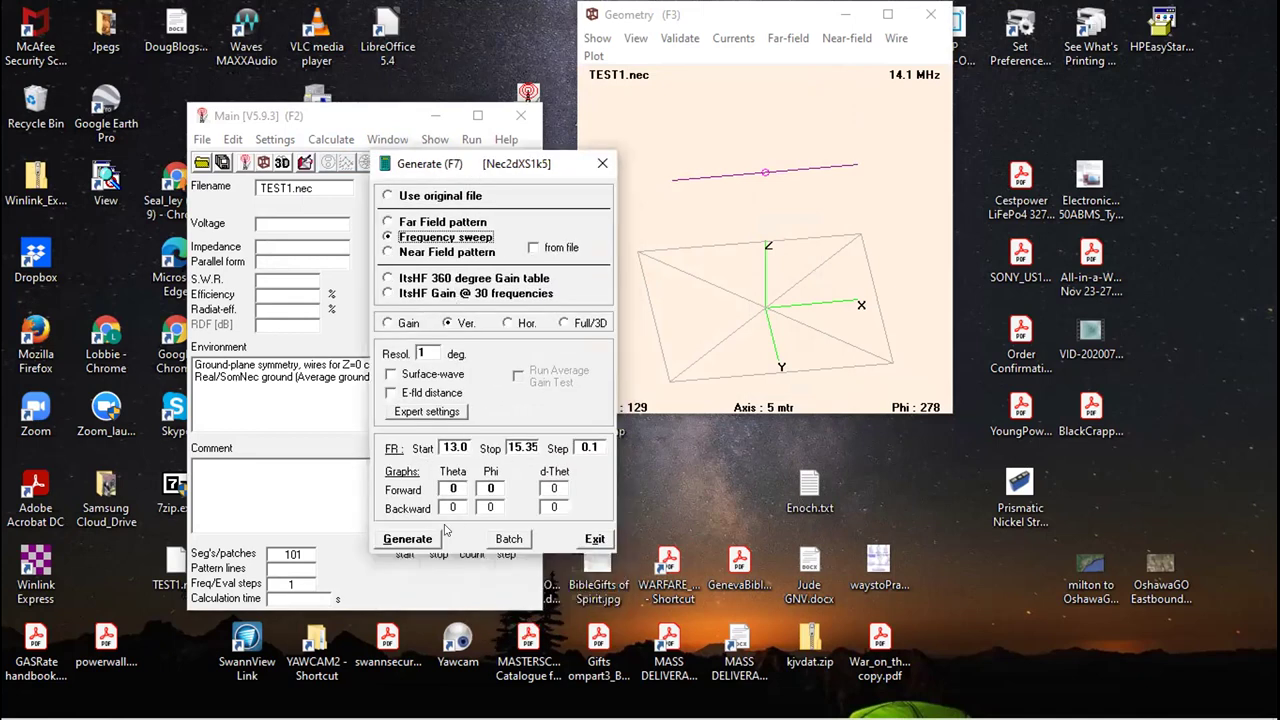
click(405, 538)
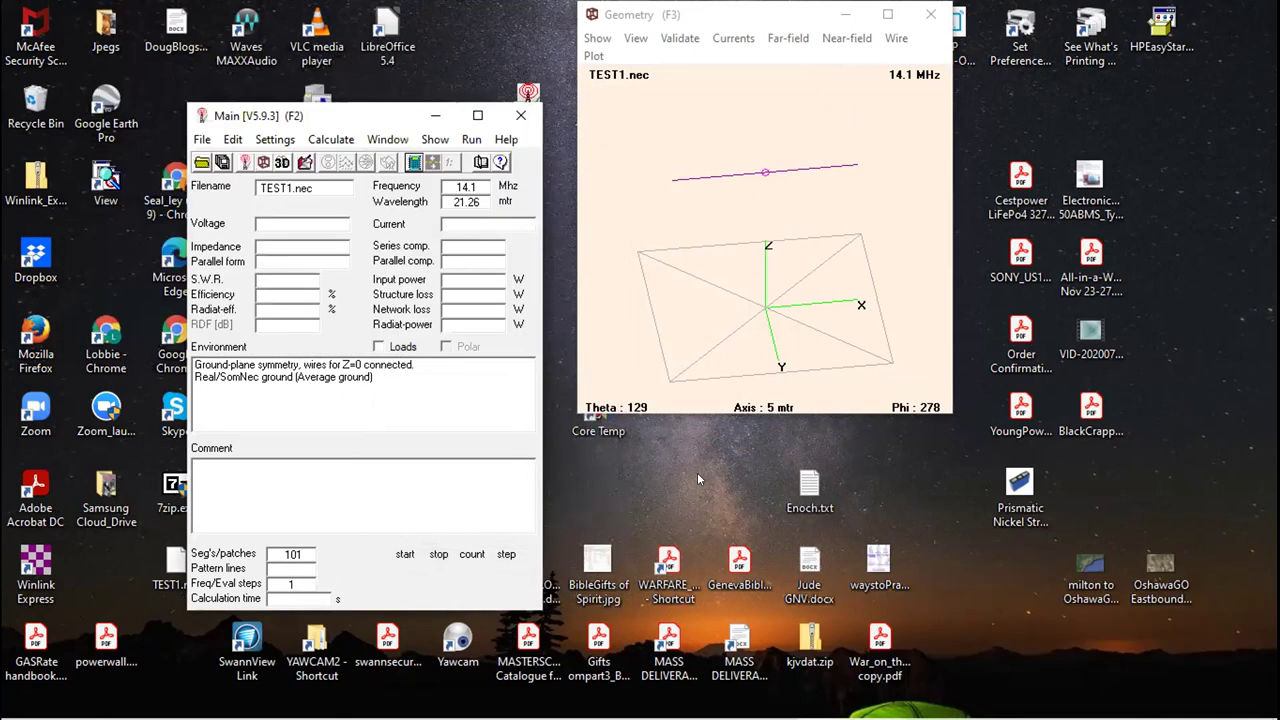
Open the TEST1.nec input file for editing and disable connecting wires at Z=0 to ground.
mouse_move(790, 686)
click(260, 142)
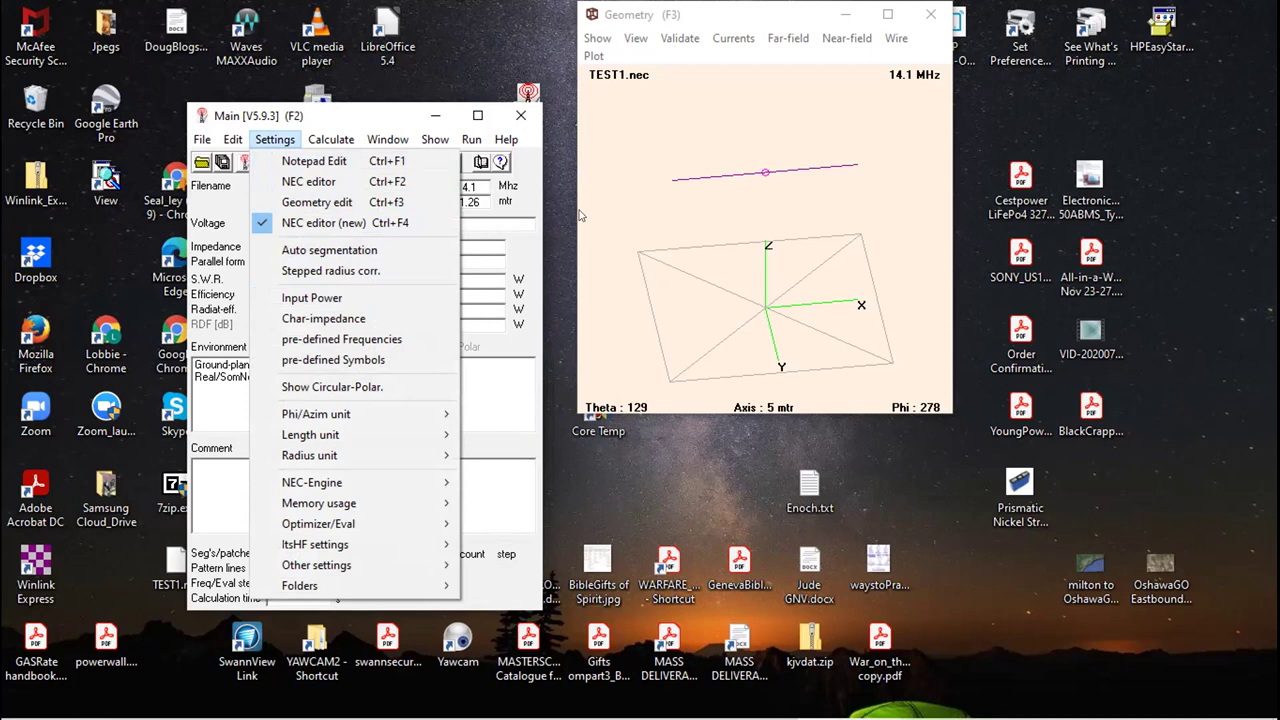
click(400, 114)
click(203, 140)
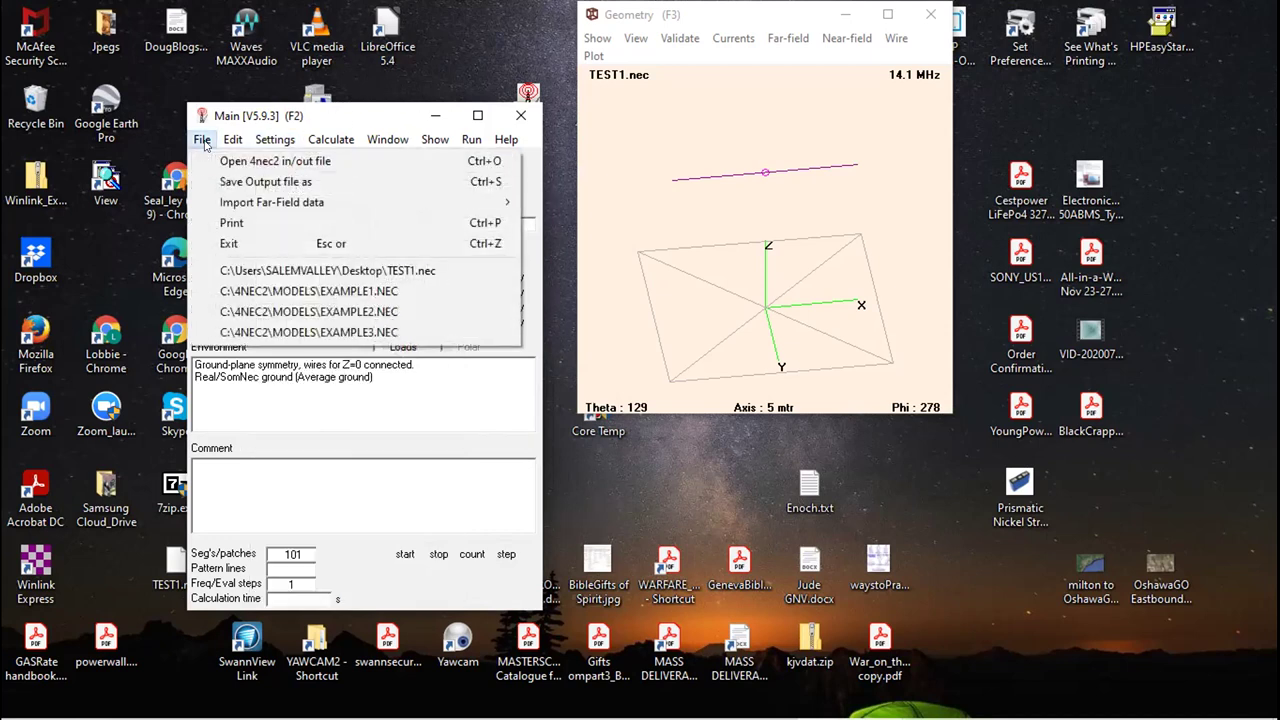
click(228, 144)
click(228, 144)
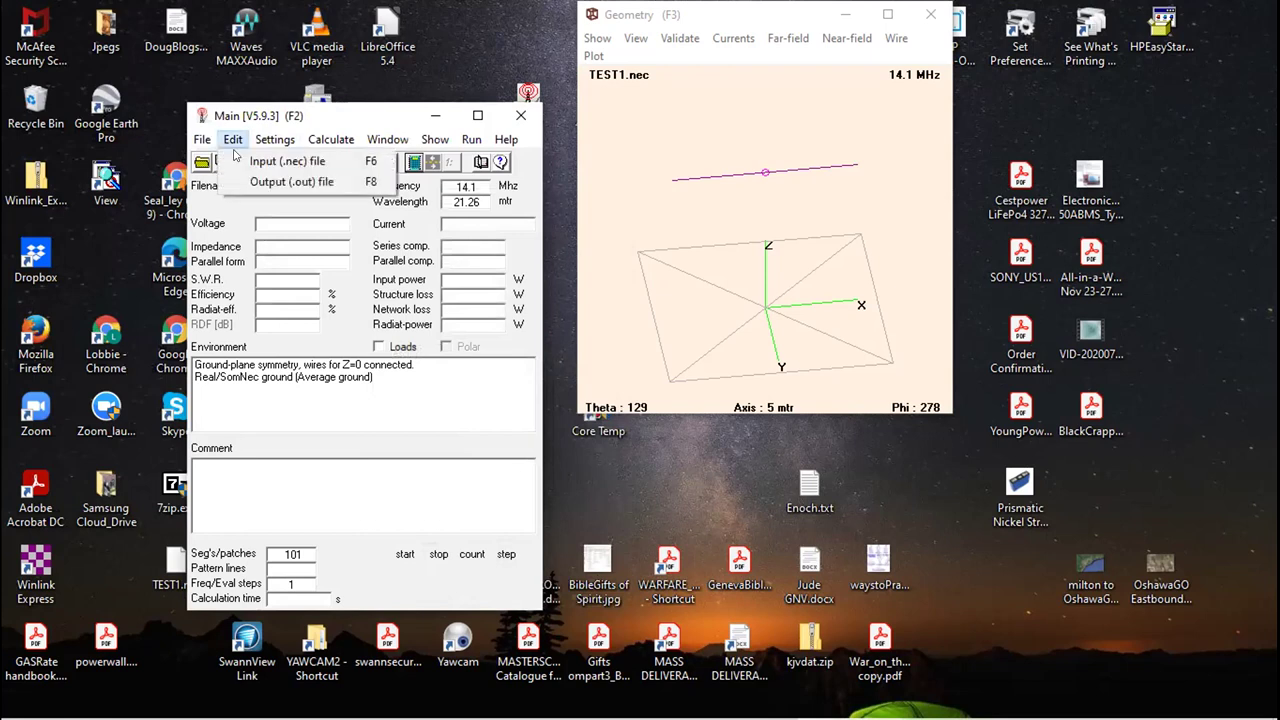
click(268, 168)
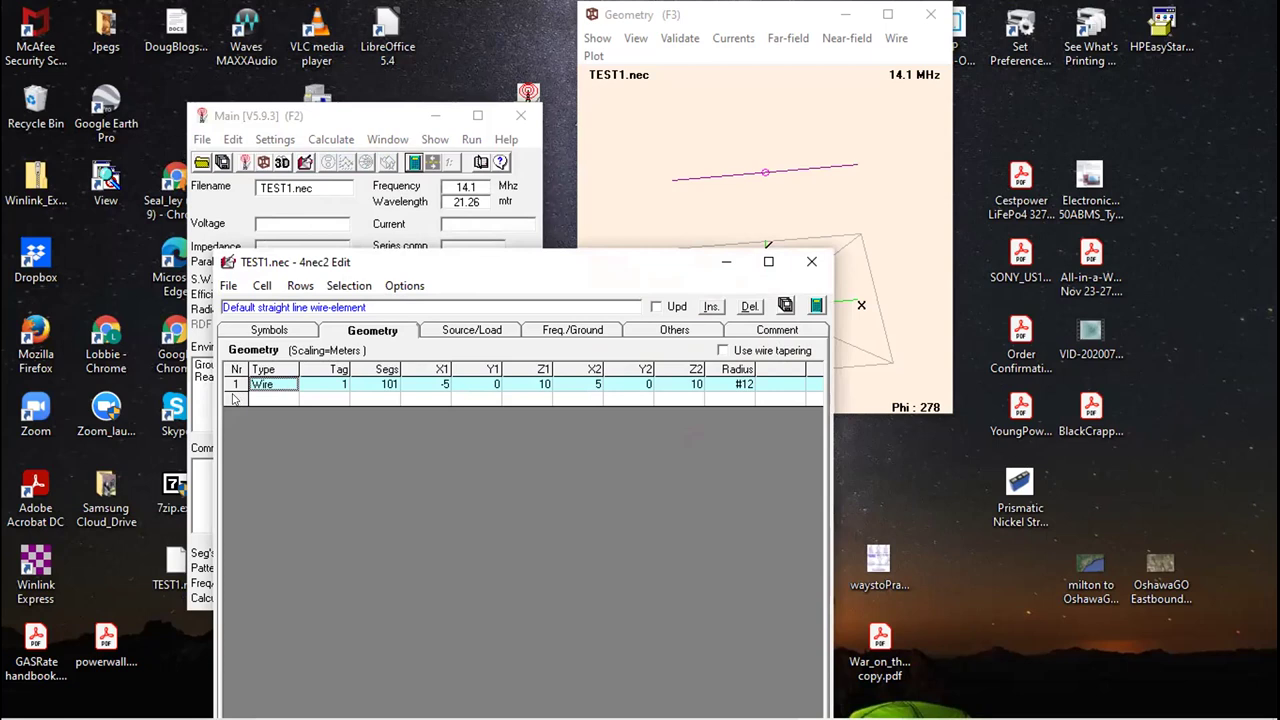
click(545, 330)
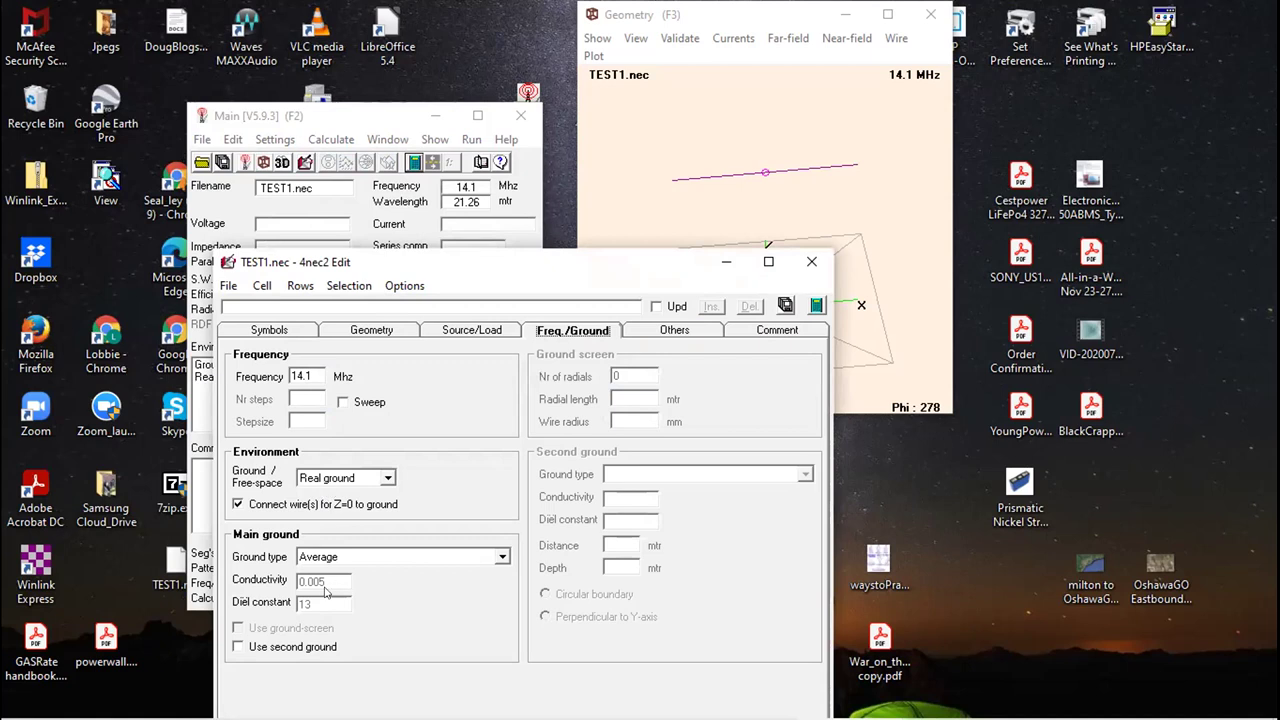
click(236, 505)
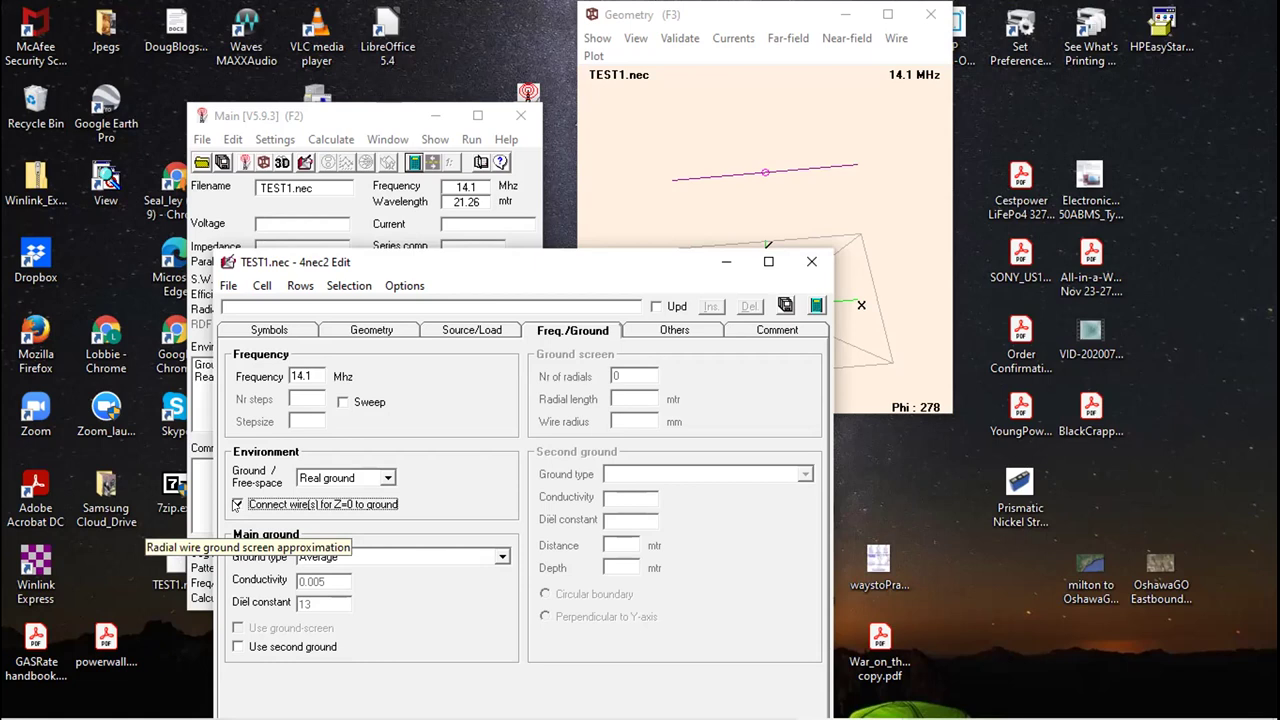
Review the voltage source, frequency/ground settings and wire geometry of TEST1.nec.
click(456, 331)
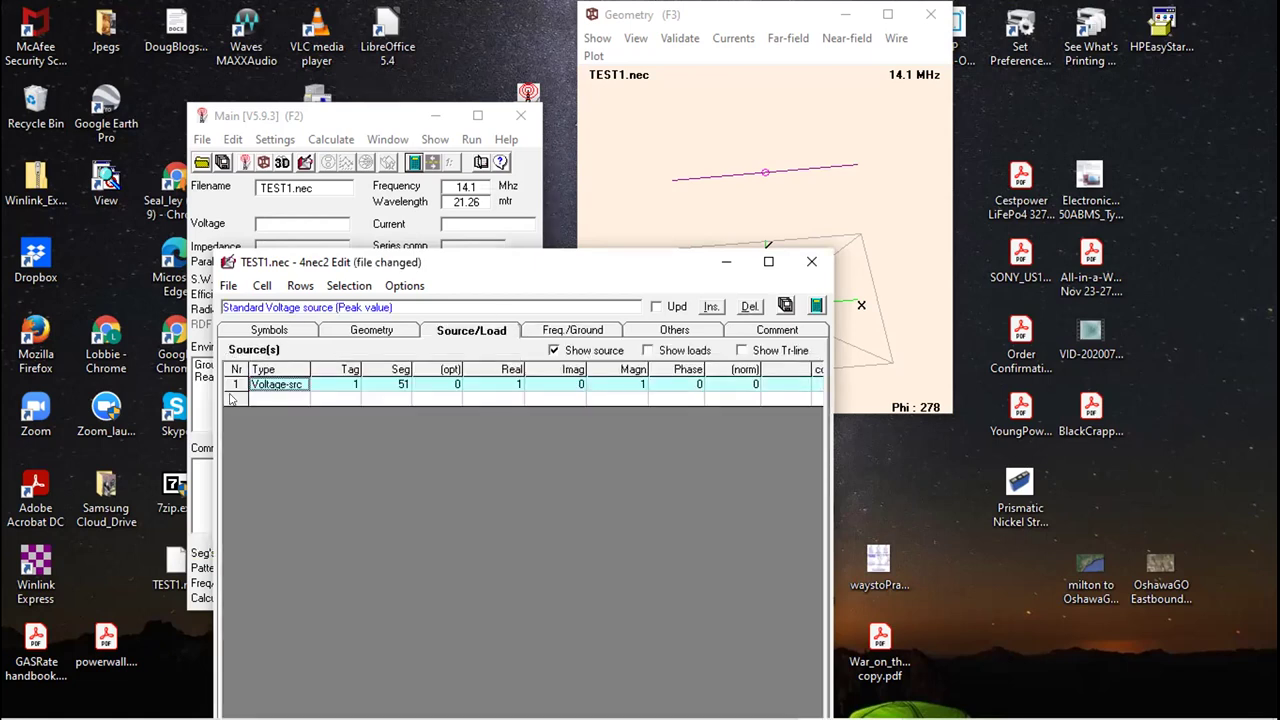
click(530, 331)
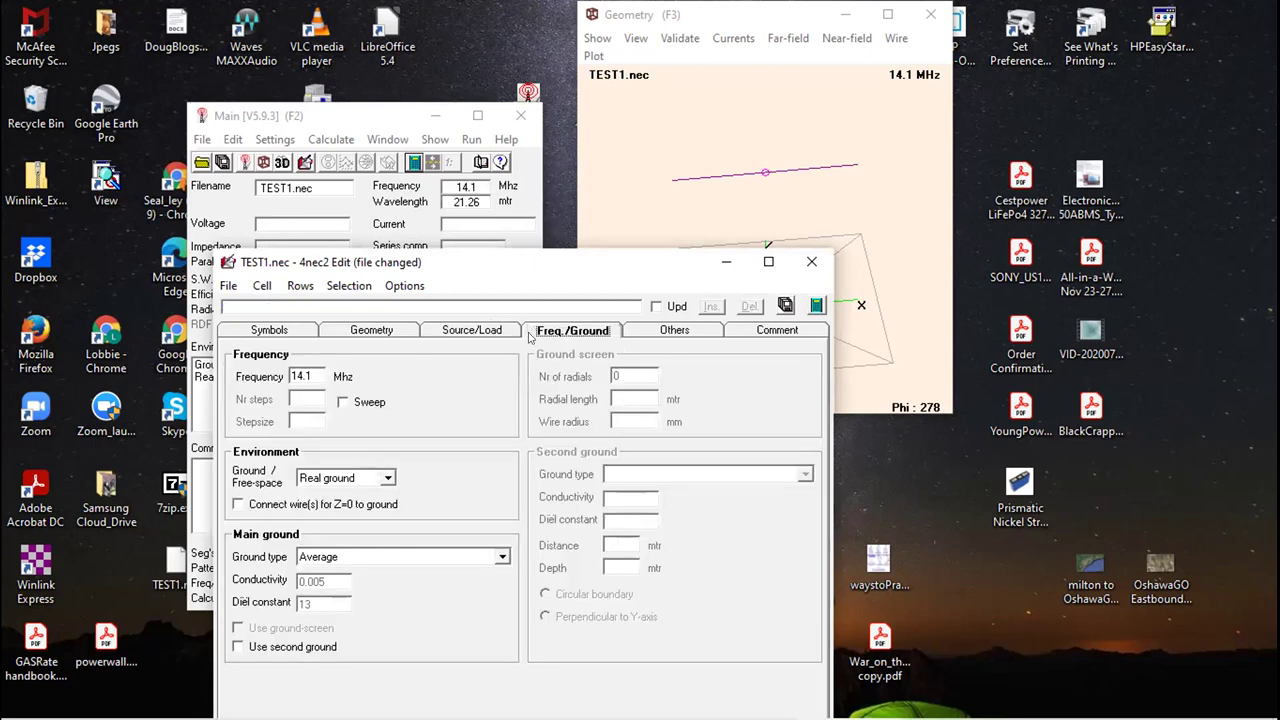
click(370, 335)
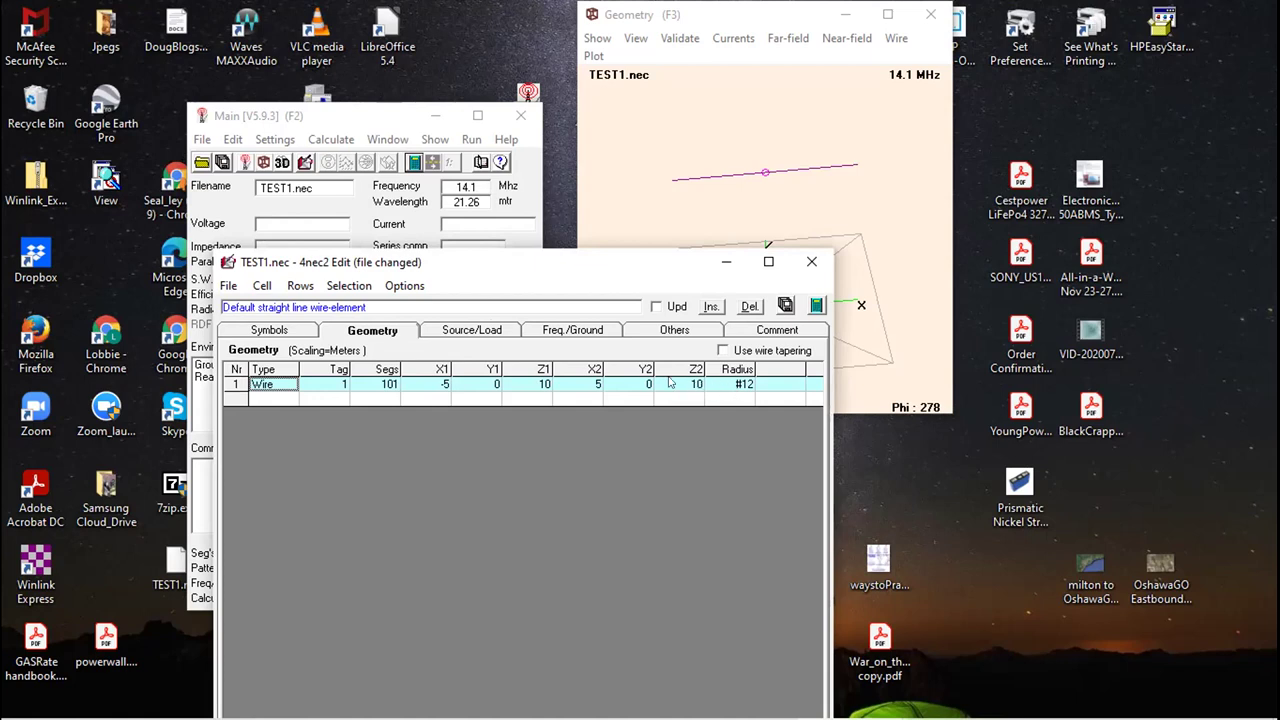
Try to cut the empty row below the wire in the geometry table.
right_click(231, 400)
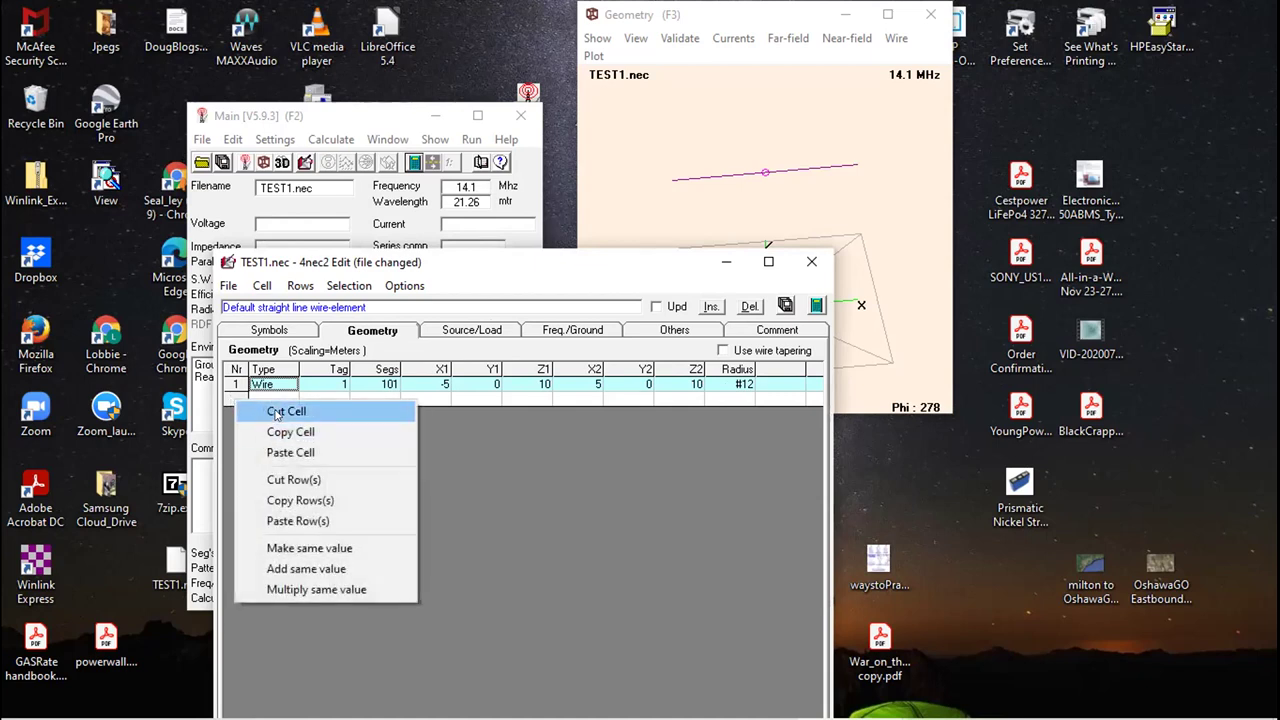
click(282, 479)
click(672, 420)
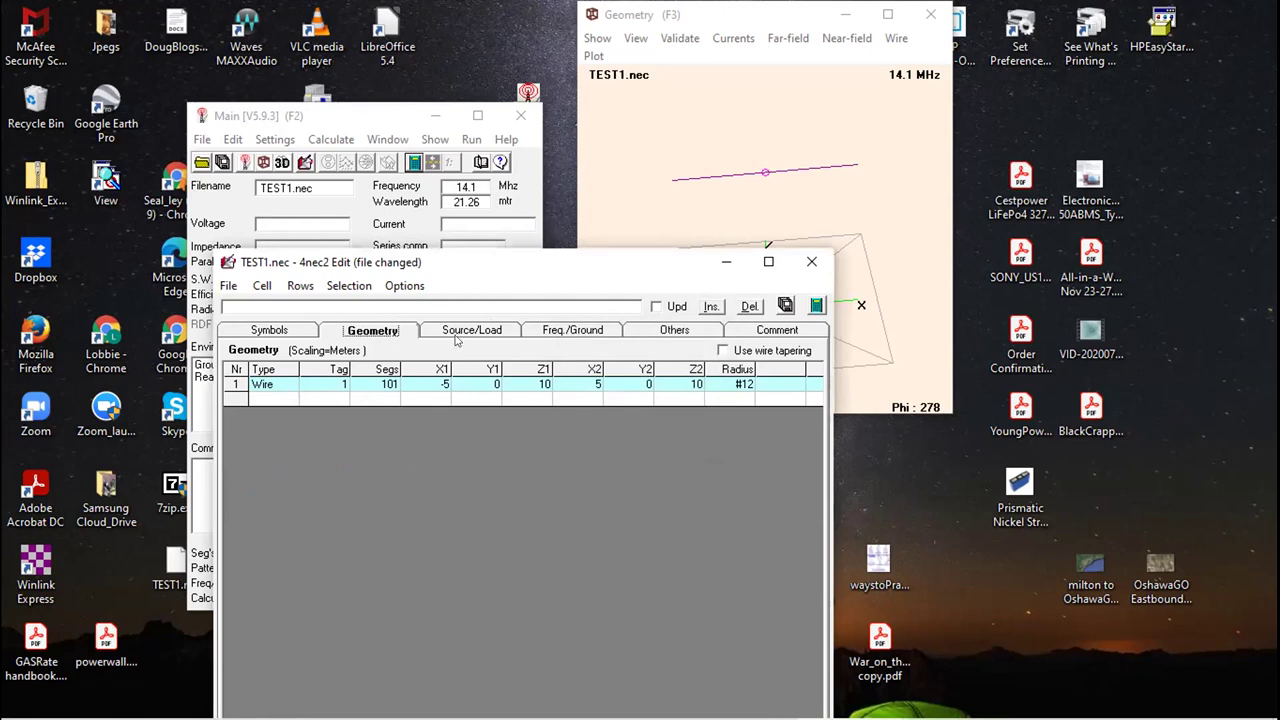
Recheck the symbols, geometry, source and frequency/ground data of the edited antenna file.
click(287, 336)
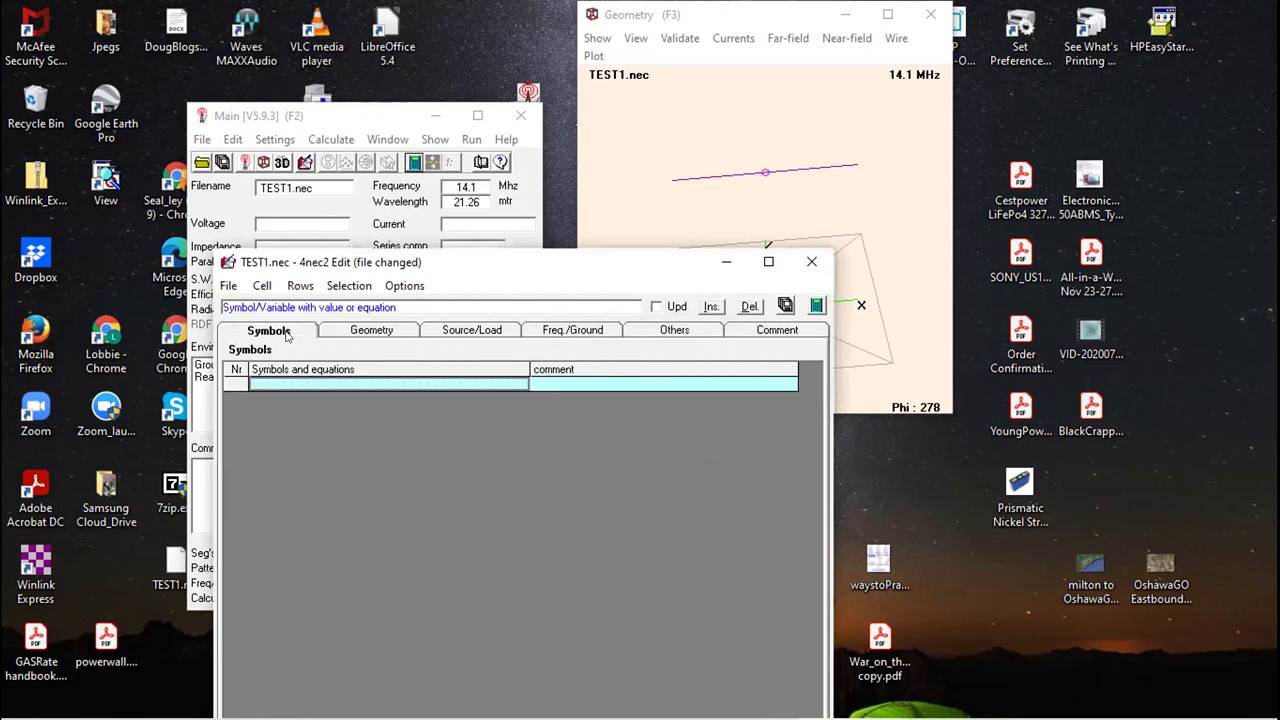
click(352, 335)
click(453, 331)
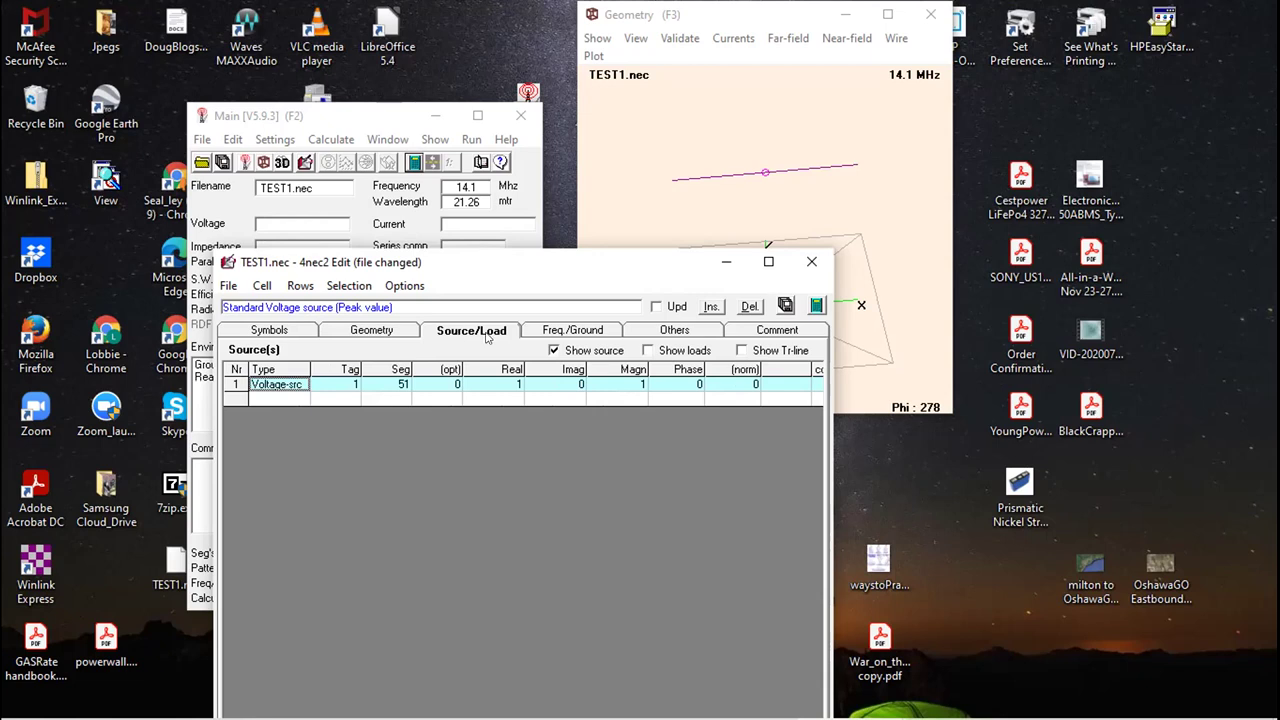
click(550, 332)
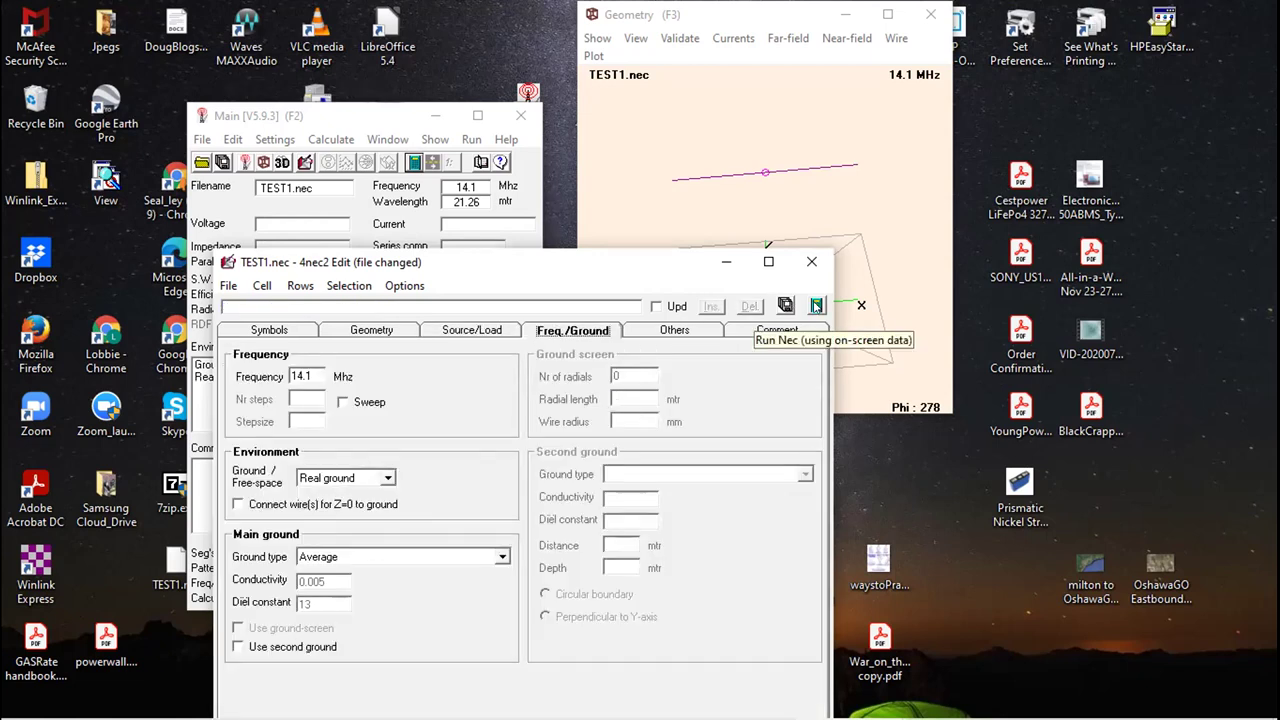
Run NEC on the unsaved on-screen data as a vertical frequency sweep, 13.0 to 15.35 MHz in 0.1 MHz steps.
click(816, 305)
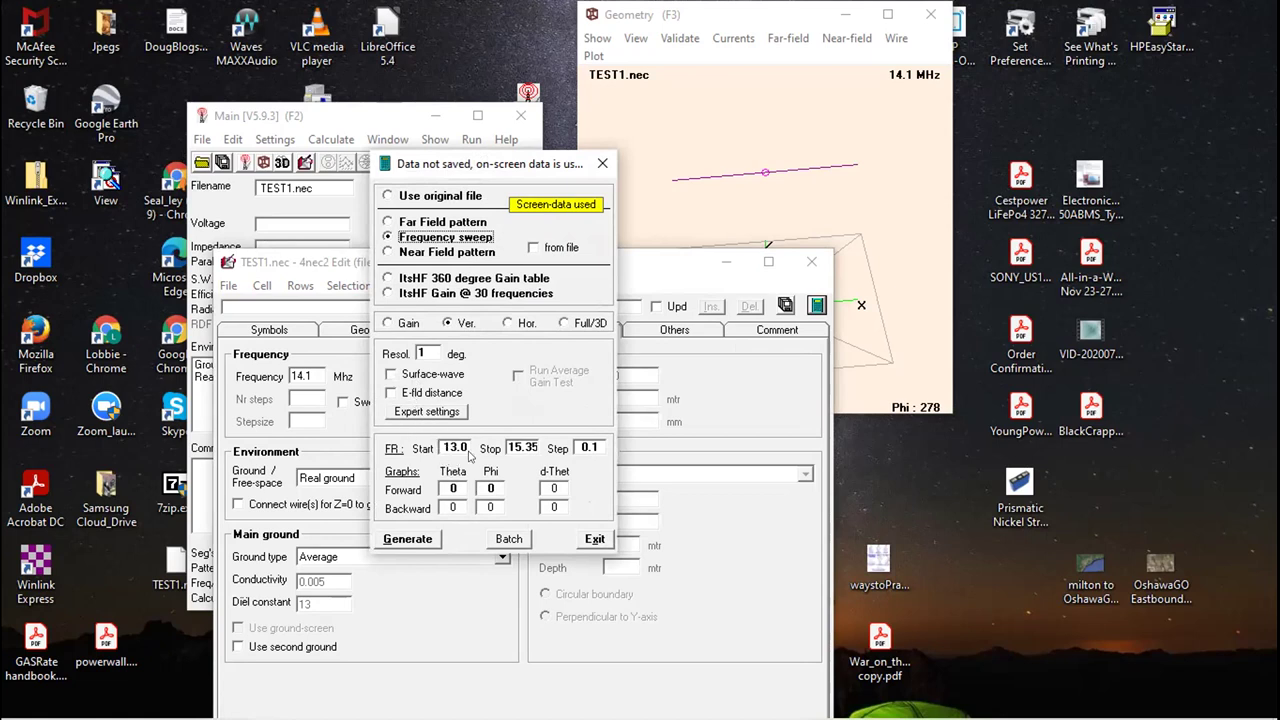
click(400, 541)
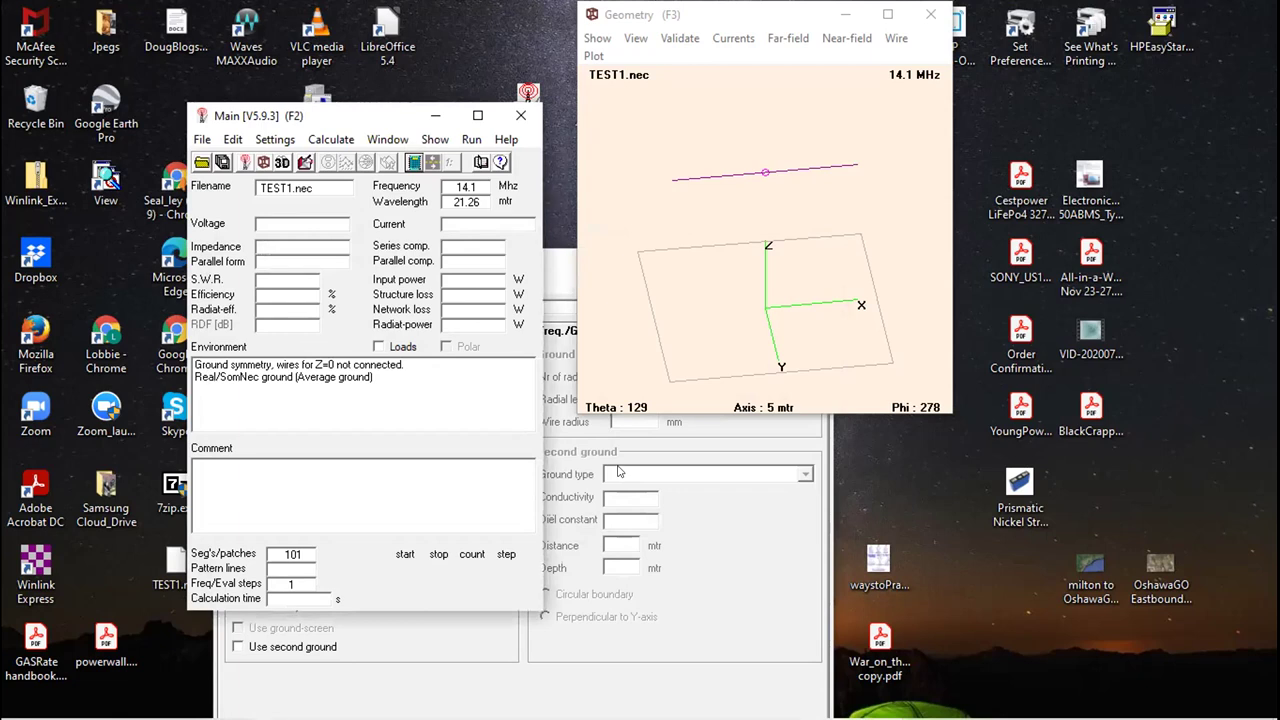
click(432, 141)
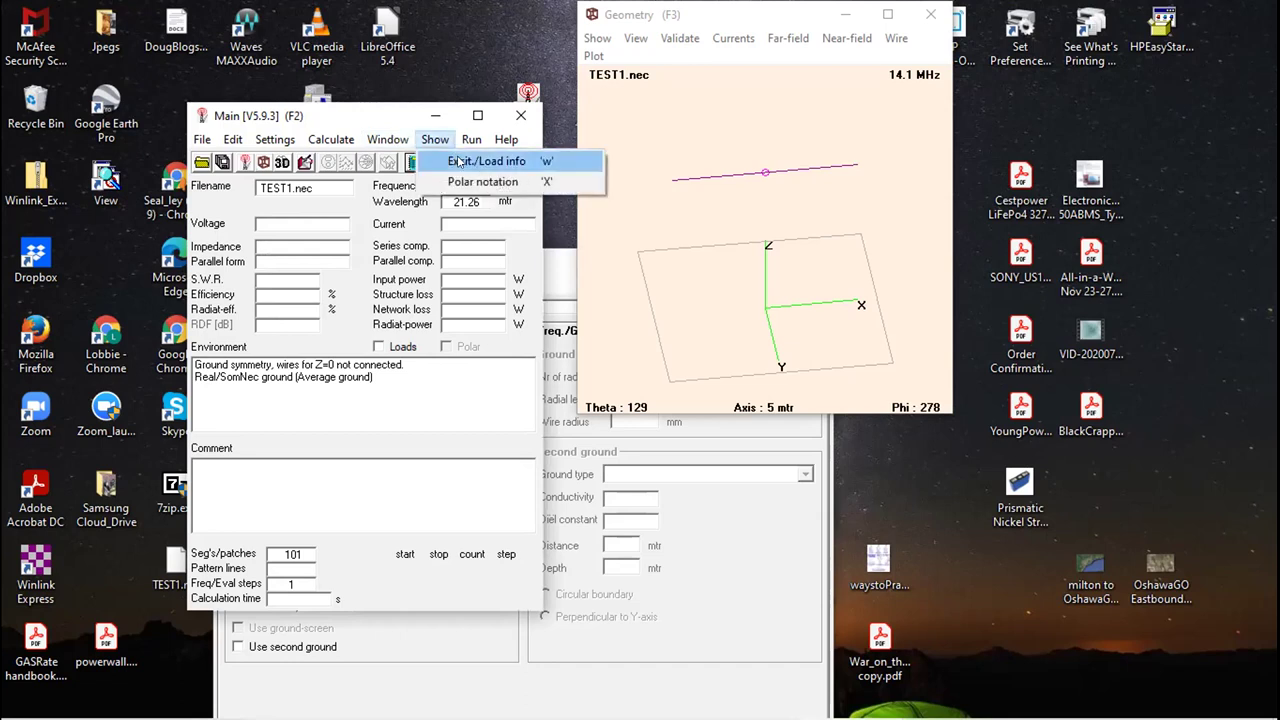
click(376, 116)
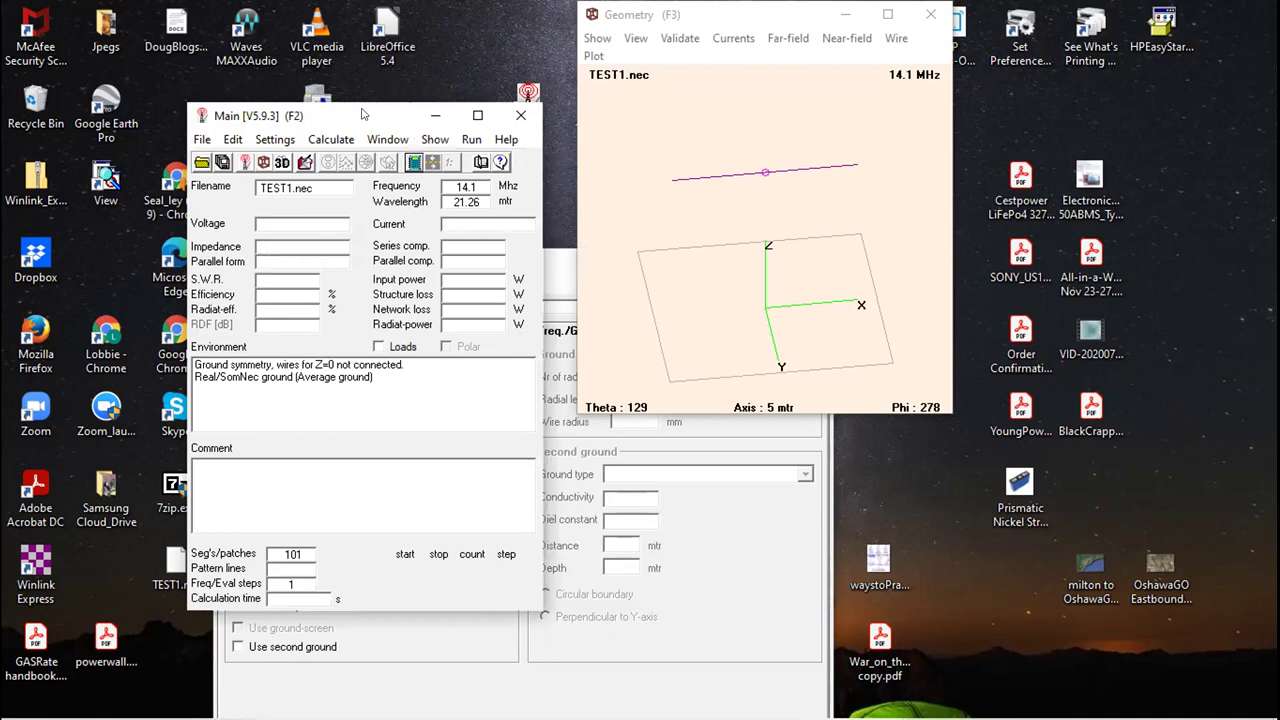
Check the Gain/SWR/Impedance graphs for the new sweep, reset their view and minimize the window.
key(F5)
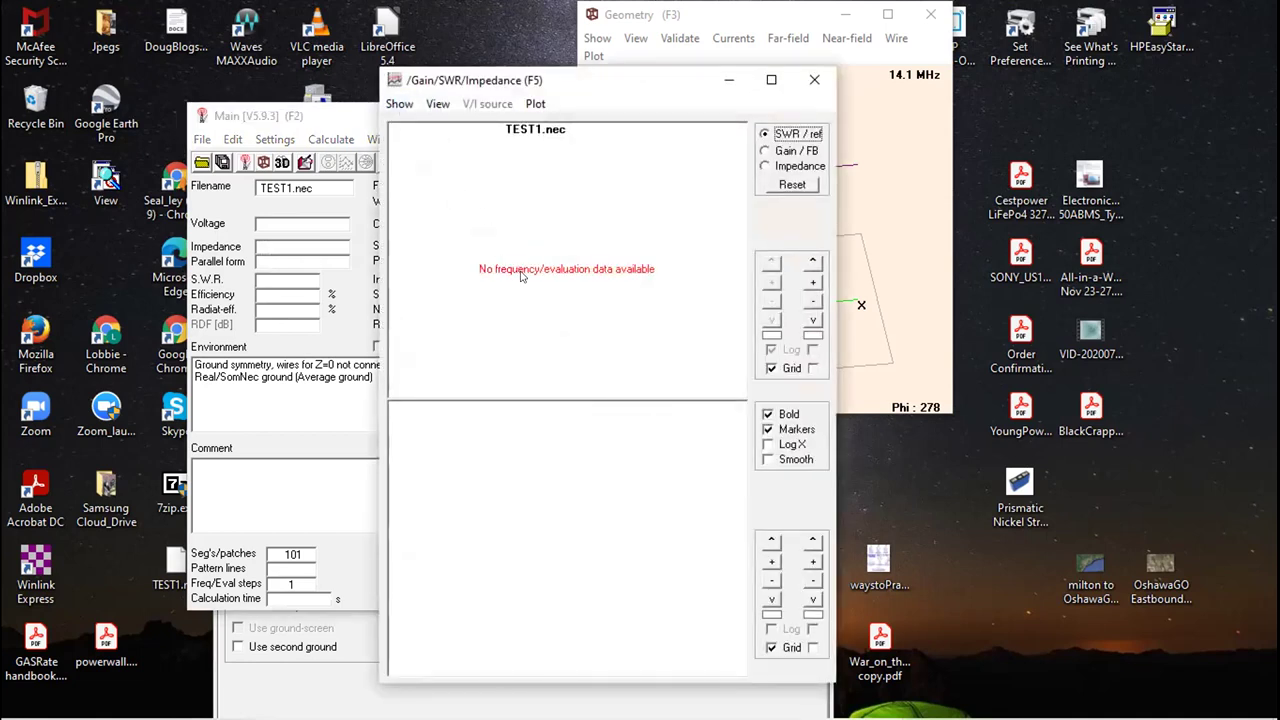
click(400, 106)
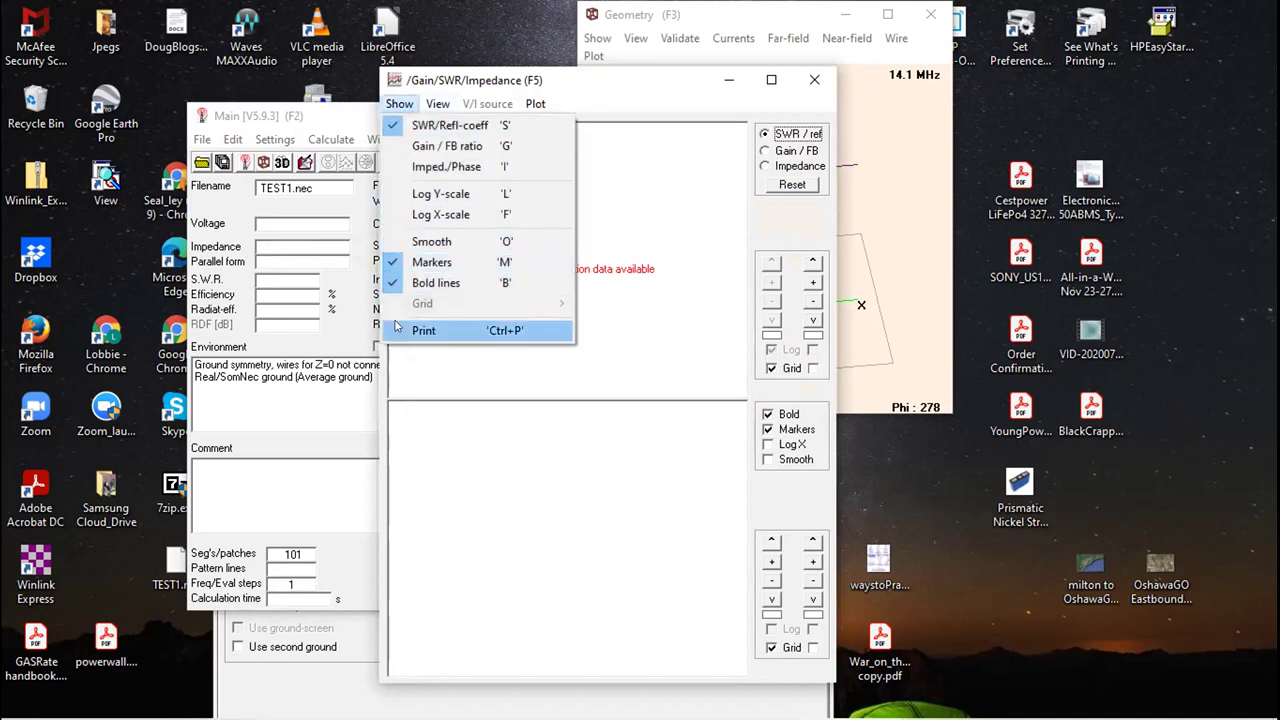
mouse_move(440, 106)
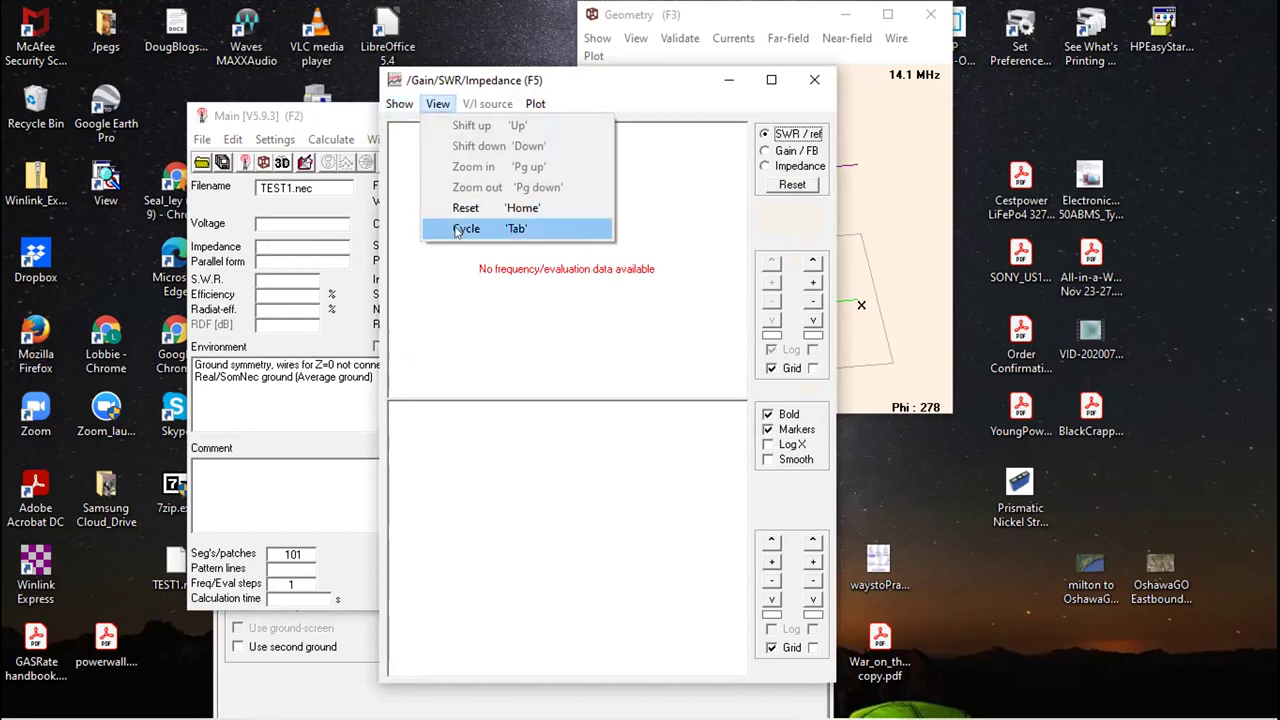
click(458, 209)
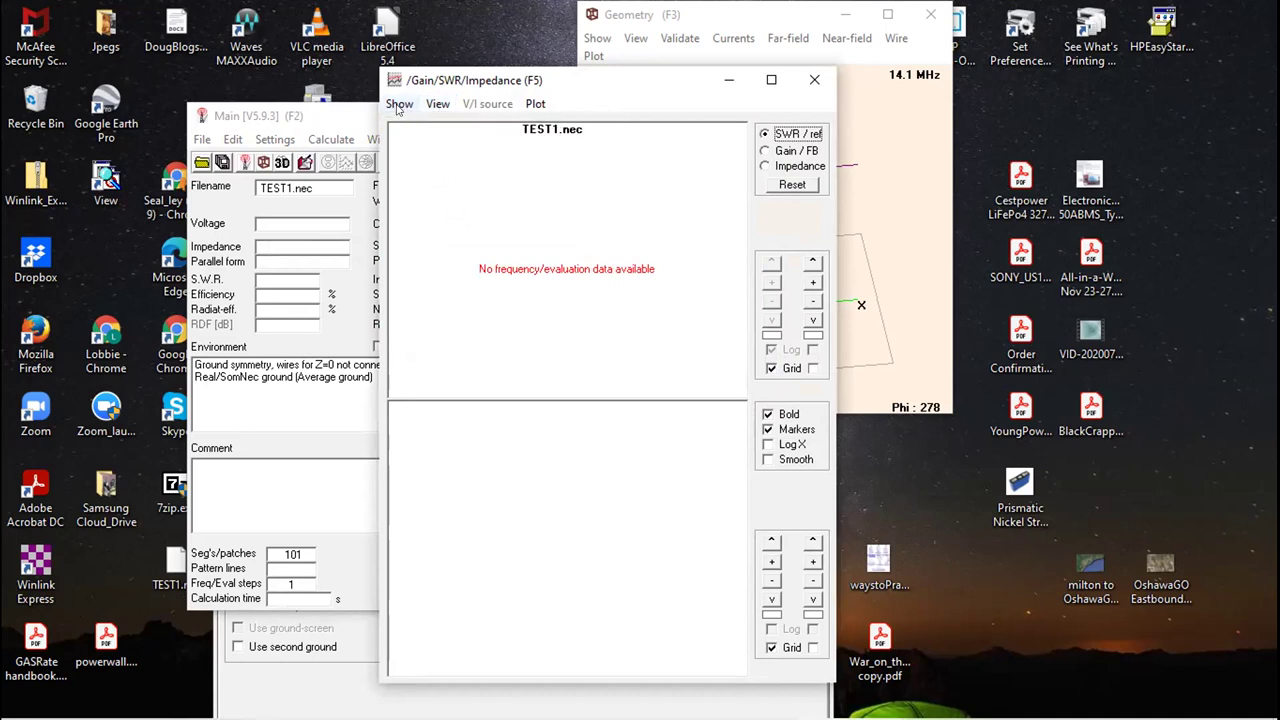
click(399, 106)
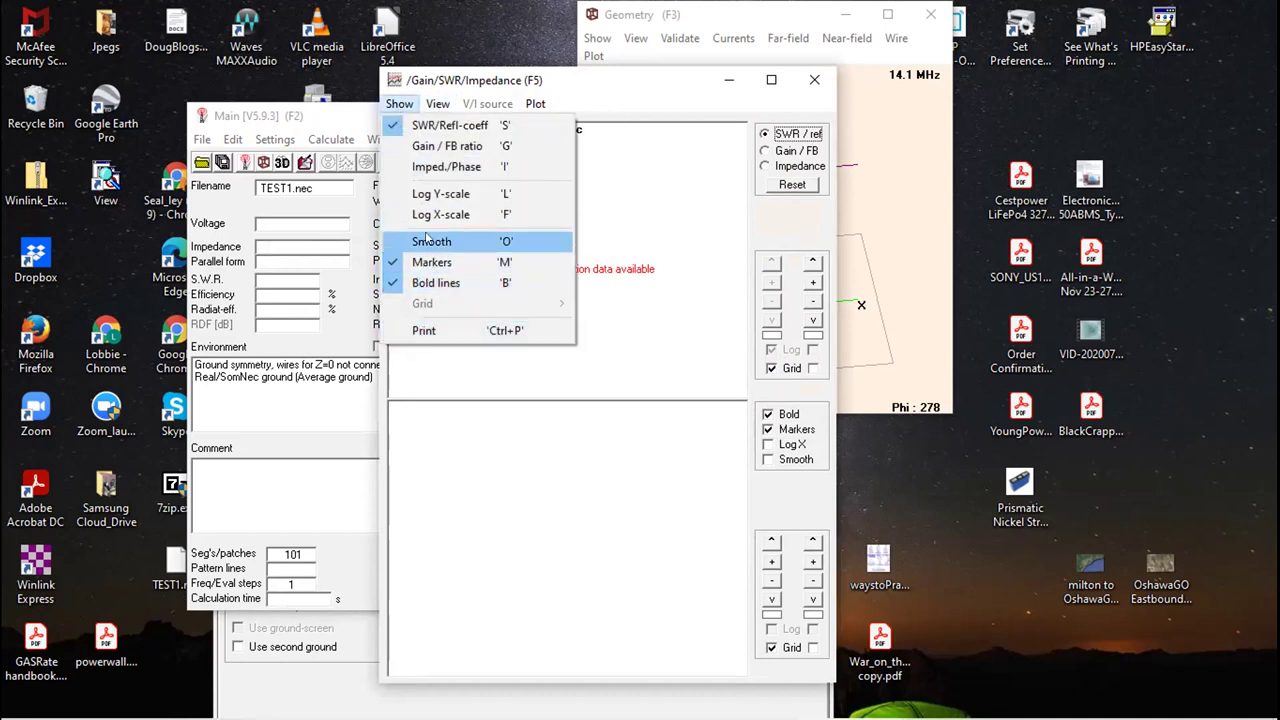
click(405, 108)
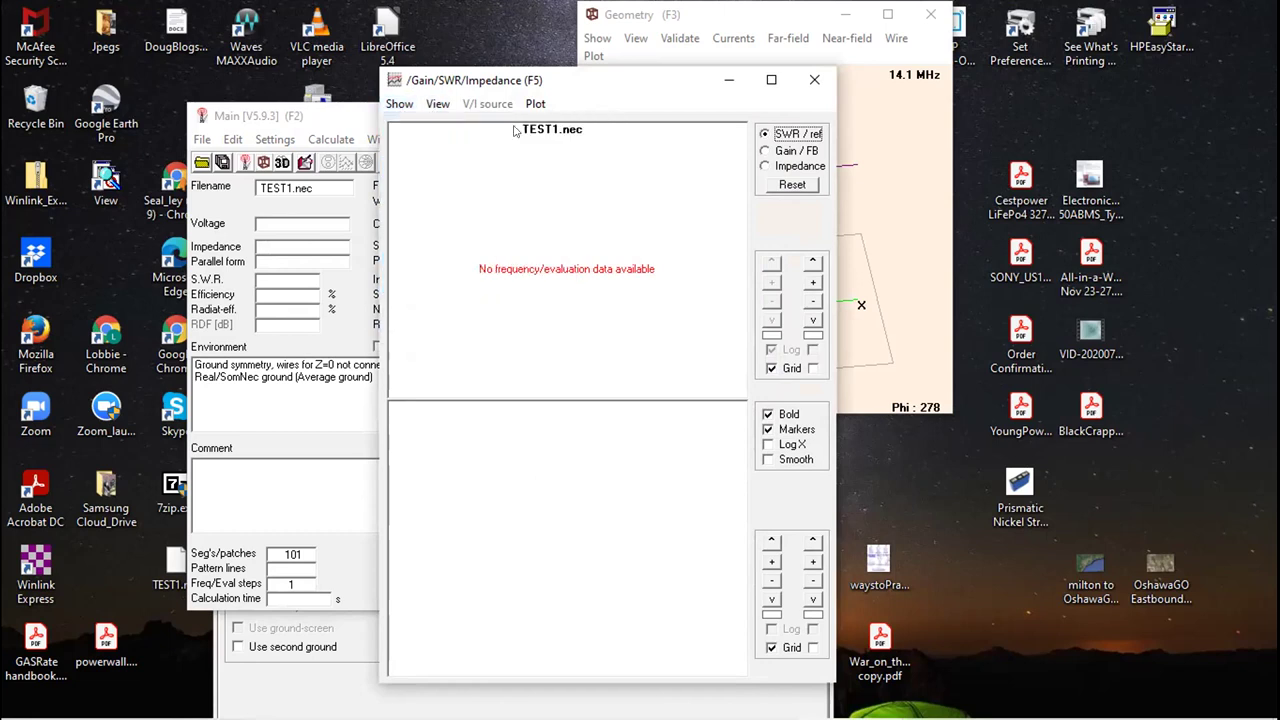
click(729, 80)
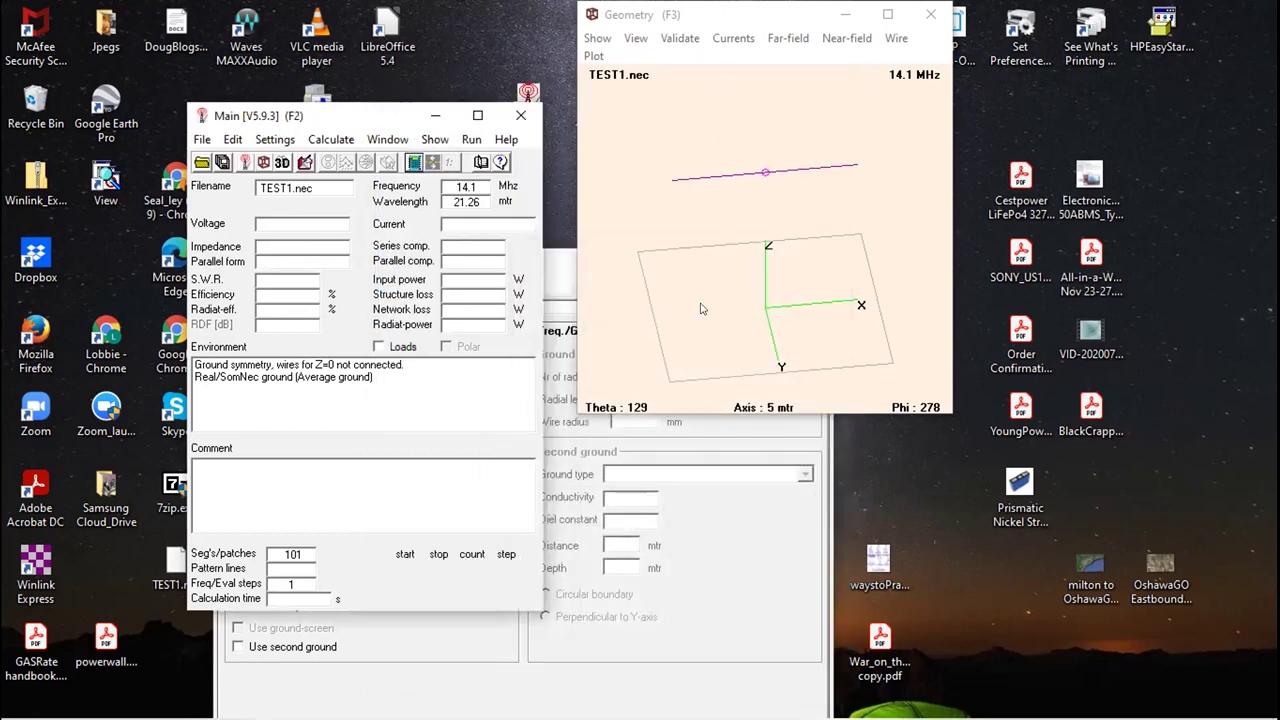
mouse_move(950, 715)
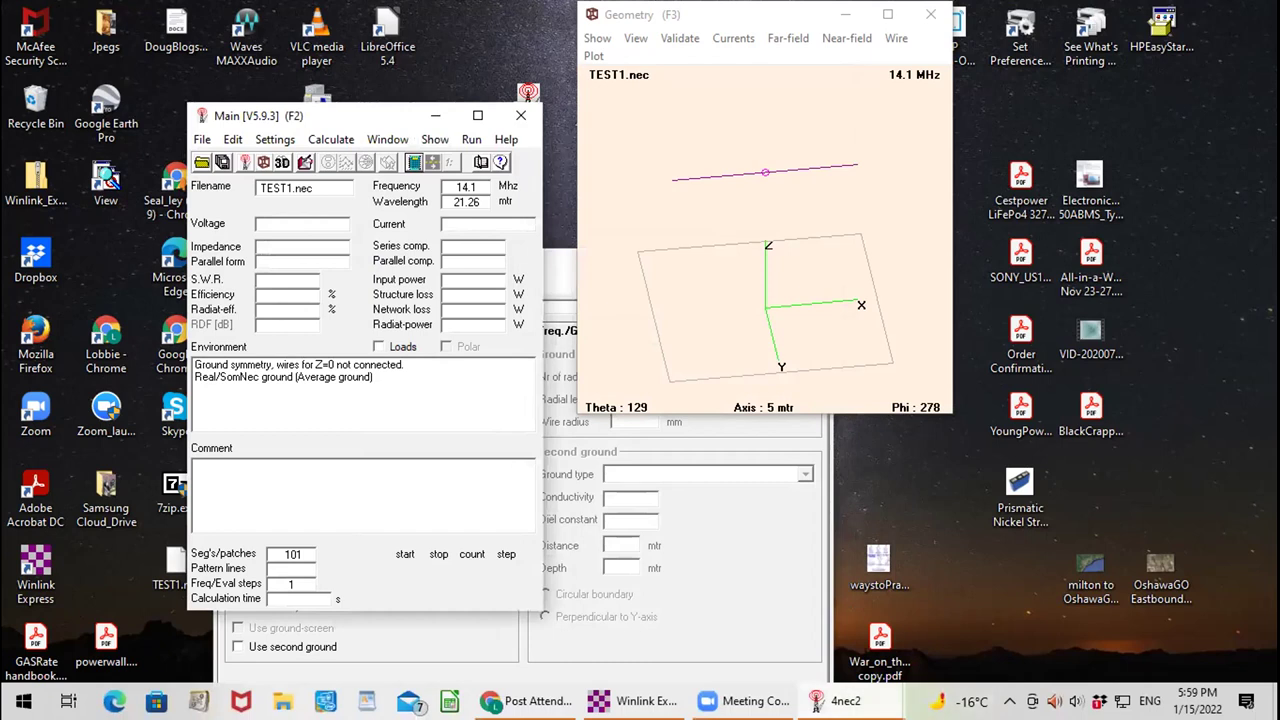
mouse_move(838, 701)
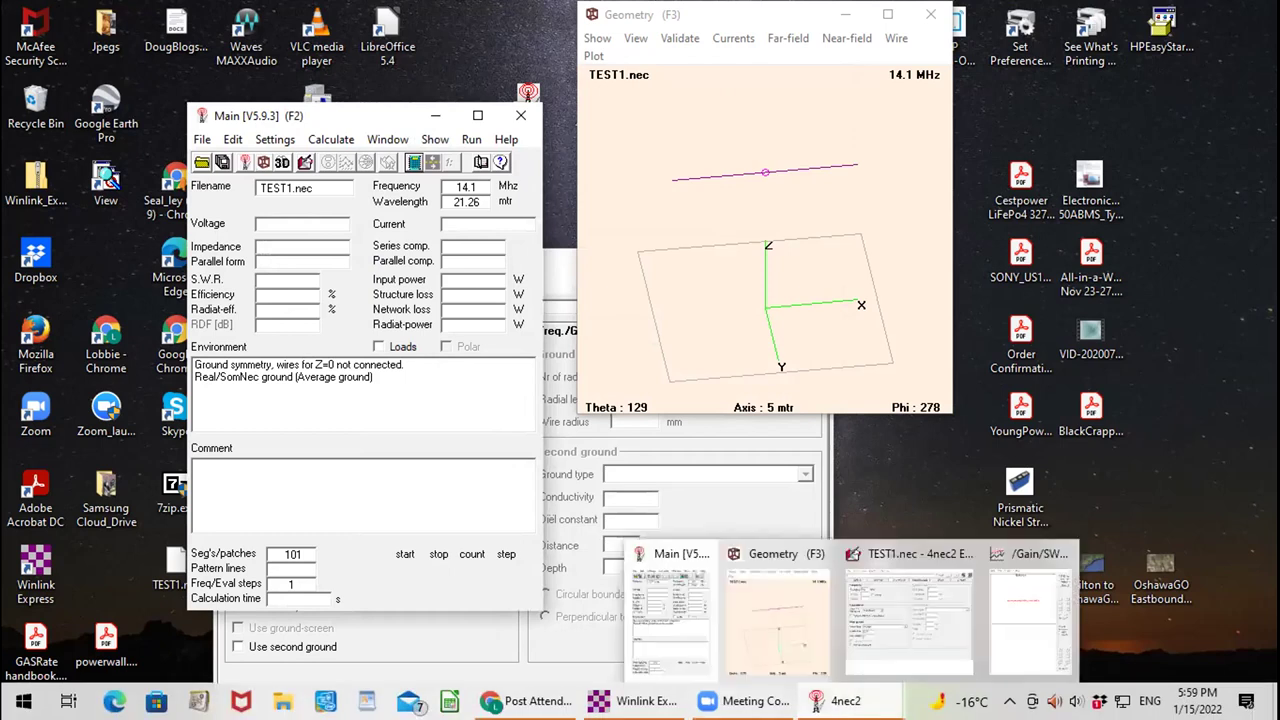
Bring up the TEST1.nec editor window, then check the Gain/SWR/Impedance graph window and close it.
click(893, 628)
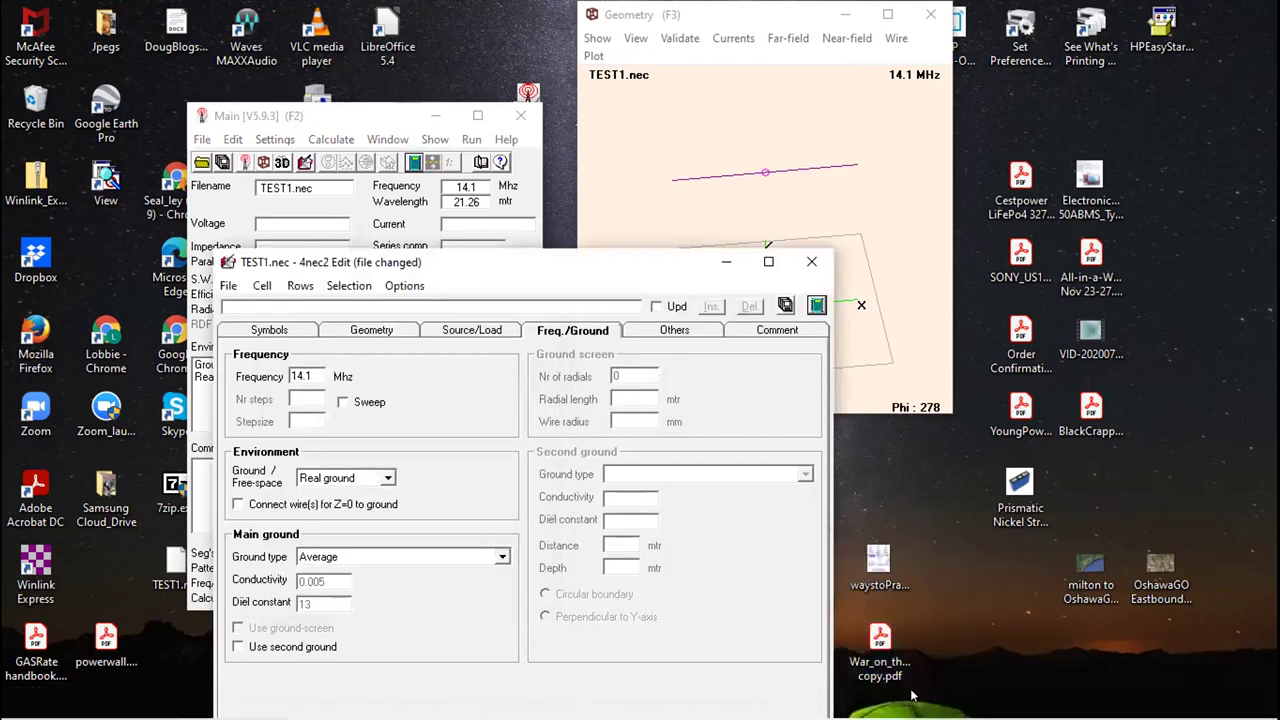
click(838, 701)
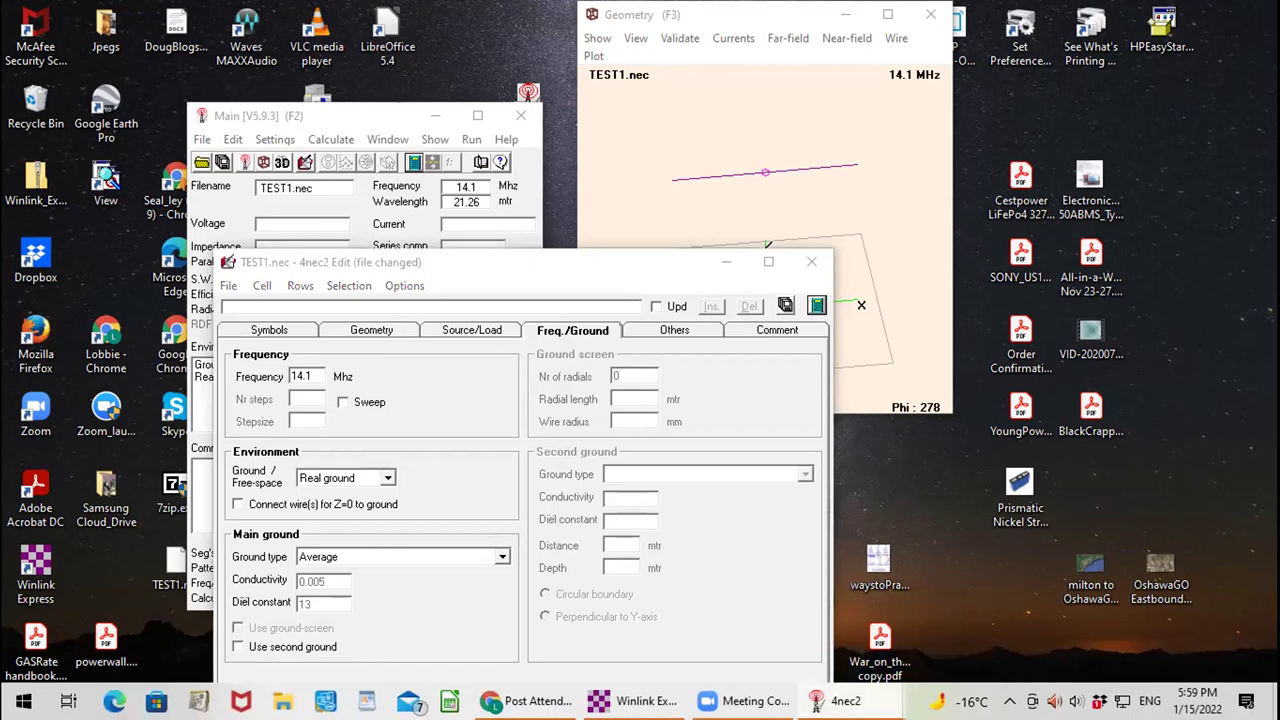
click(1030, 612)
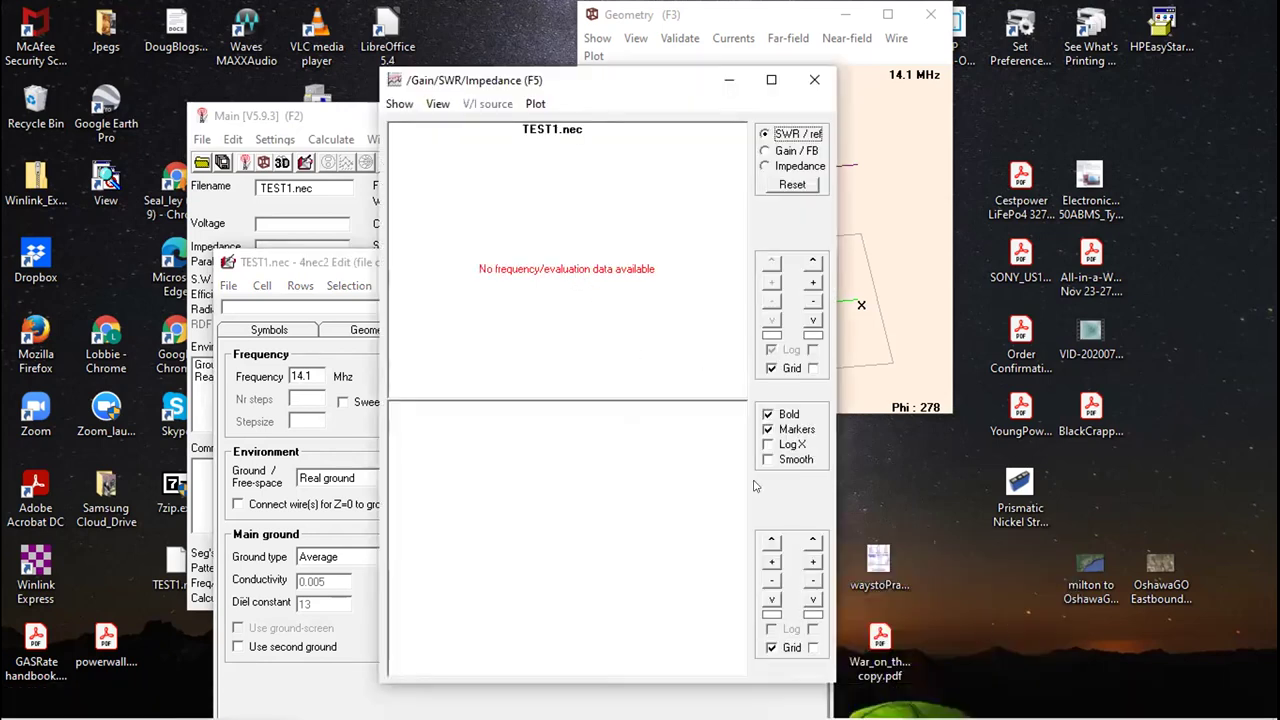
click(806, 84)
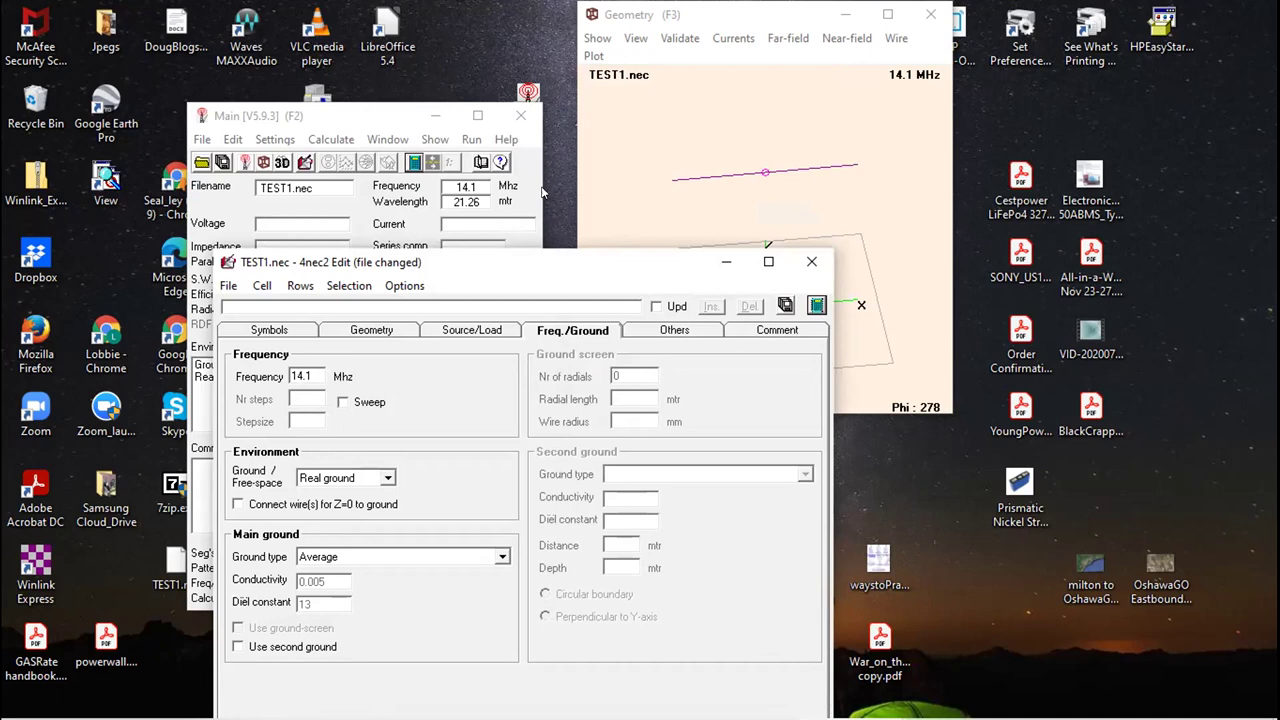
Review the wire geometry in the TEST1.nec editor, then close the editor and save the changes.
drag(476, 265, 494, 137)
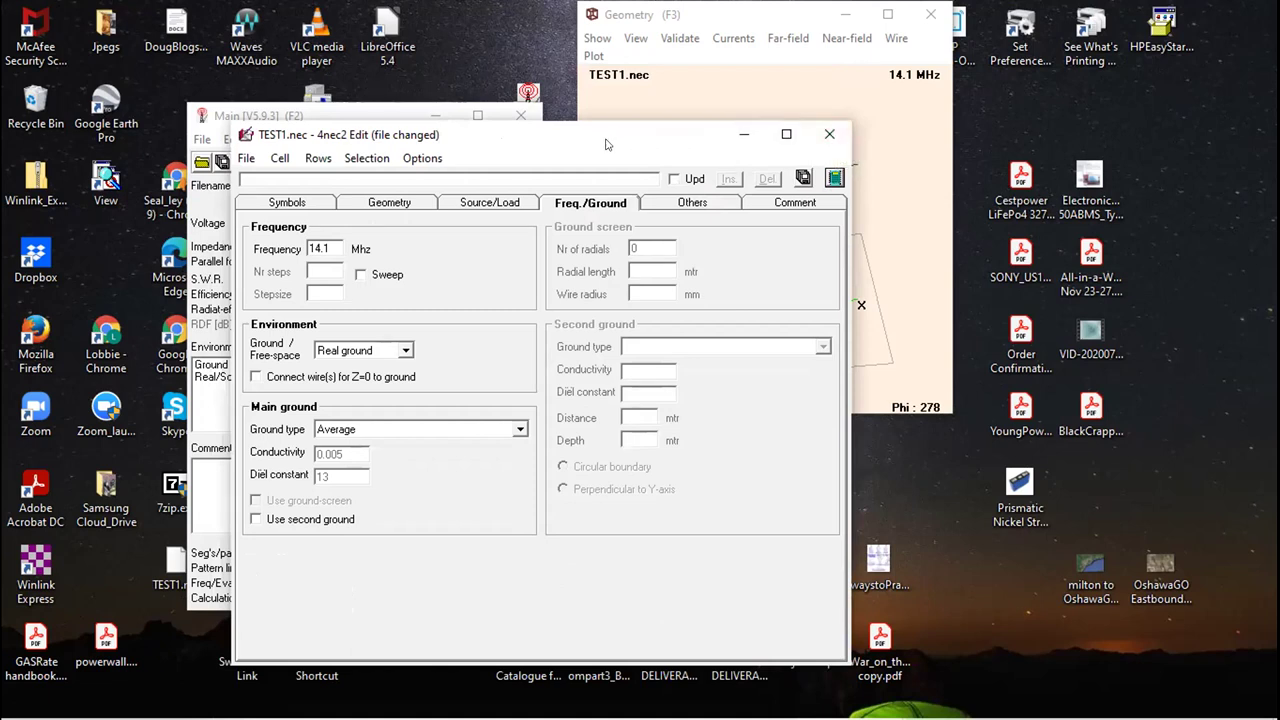
click(376, 206)
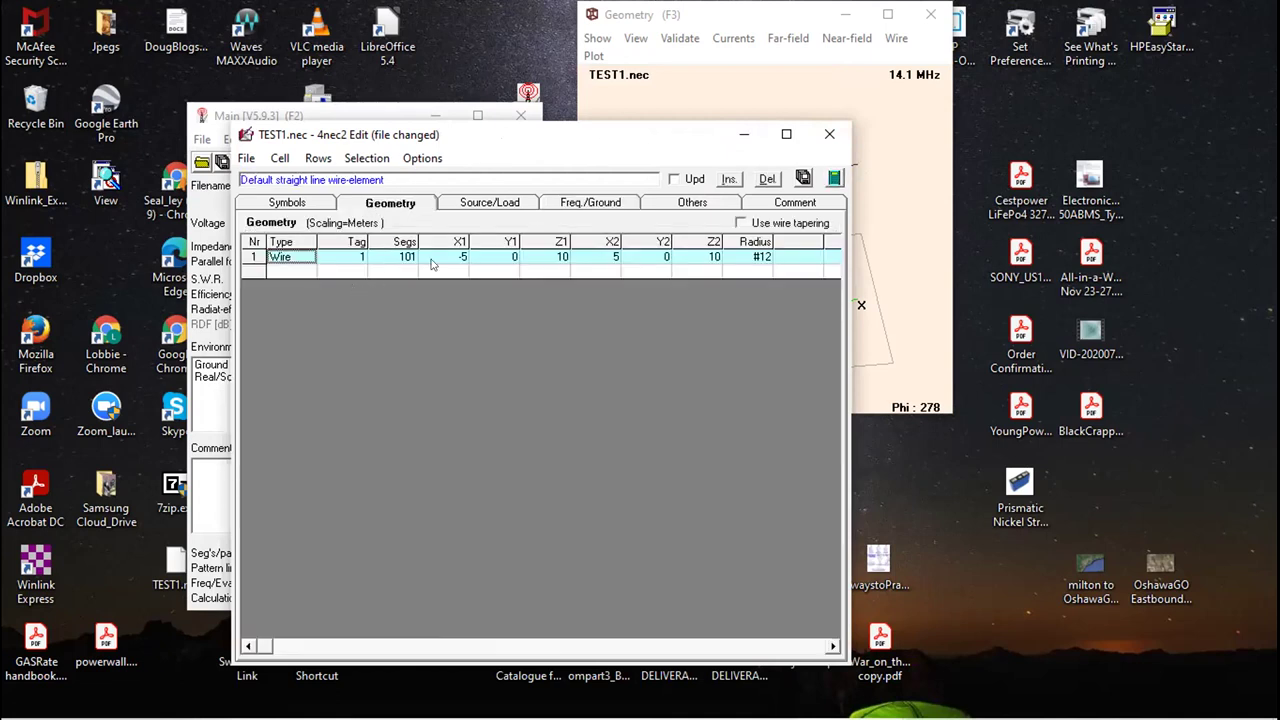
click(829, 134)
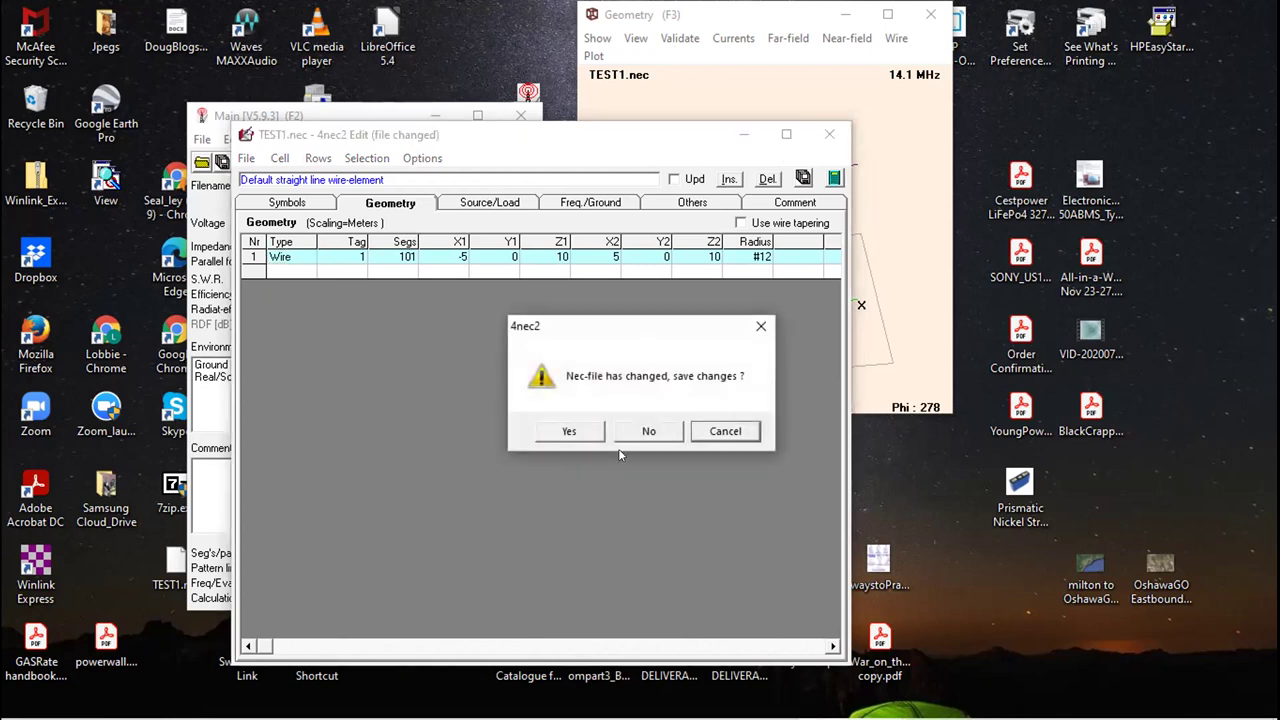
click(592, 431)
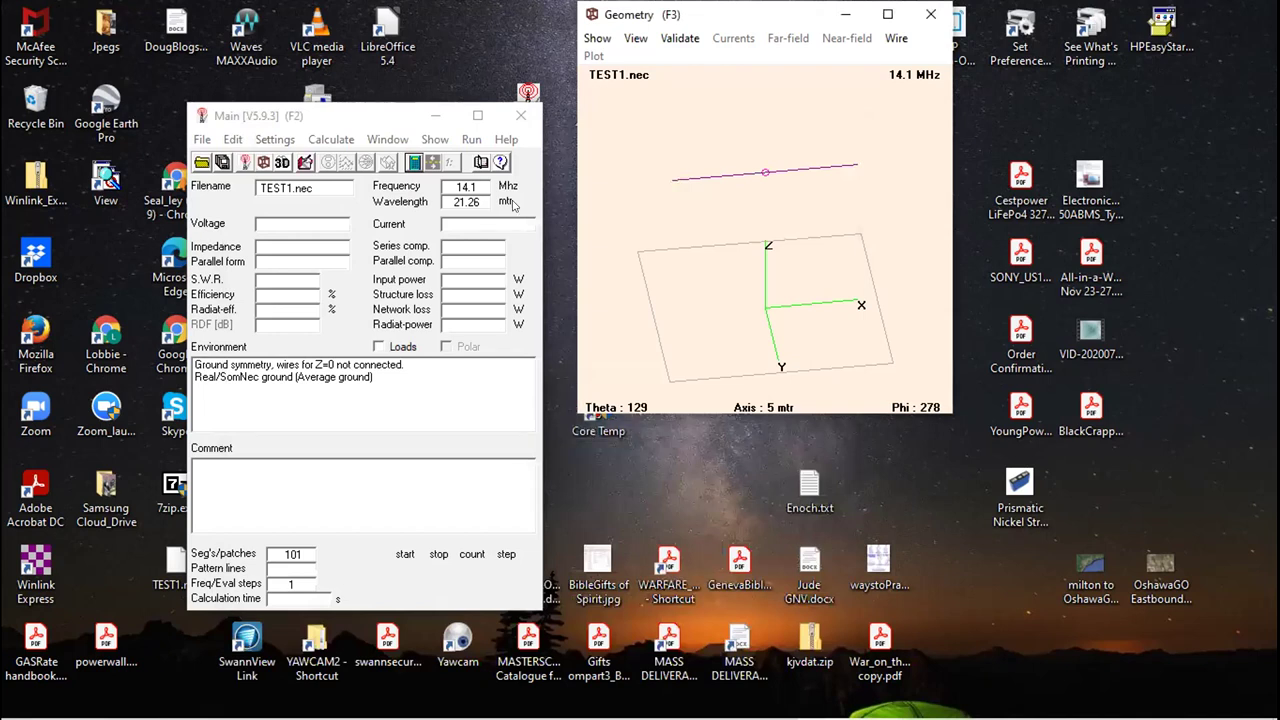
Try to generate the full far-field pattern at 14.1 MHz with a resolution of 1 degree.
click(321, 140)
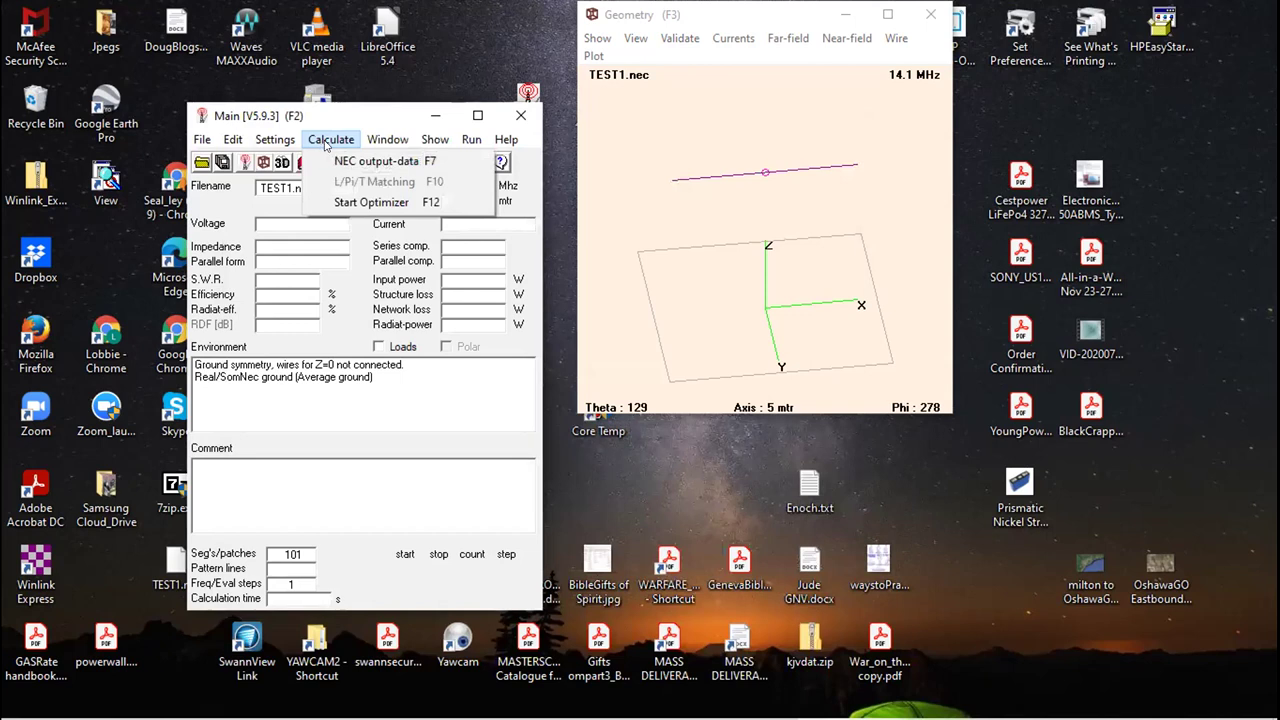
click(353, 160)
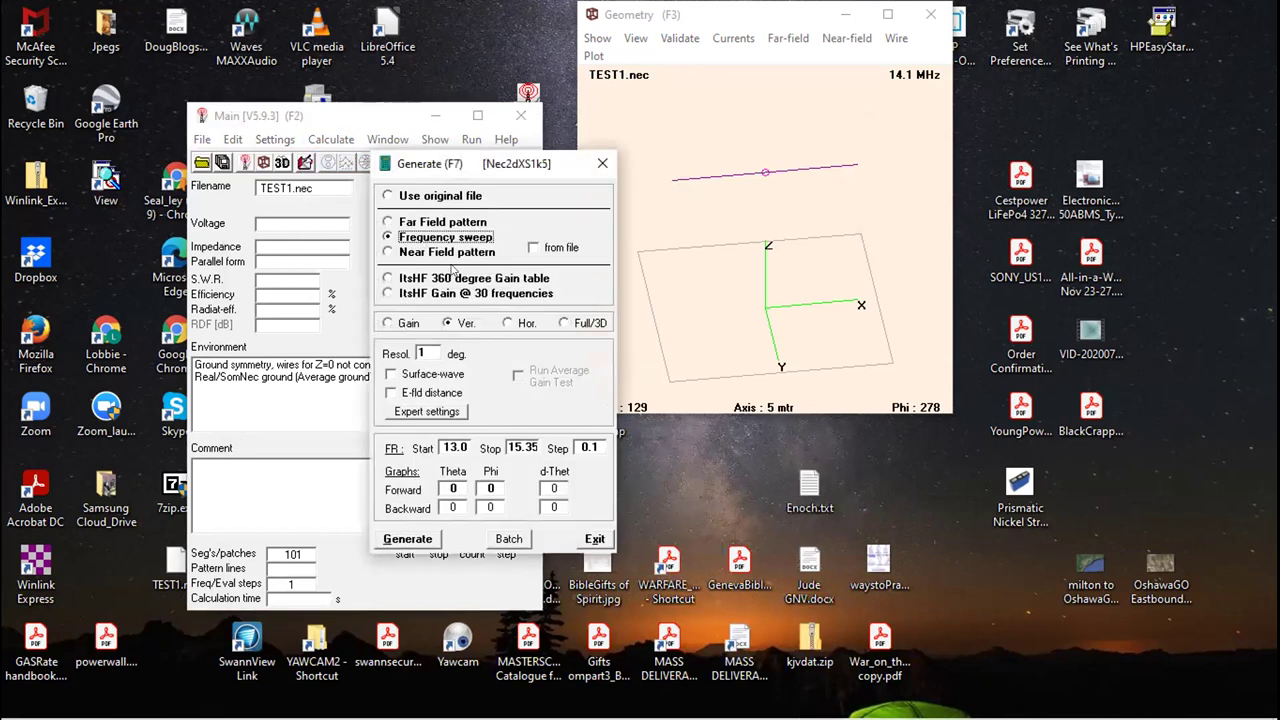
click(447, 322)
click(388, 221)
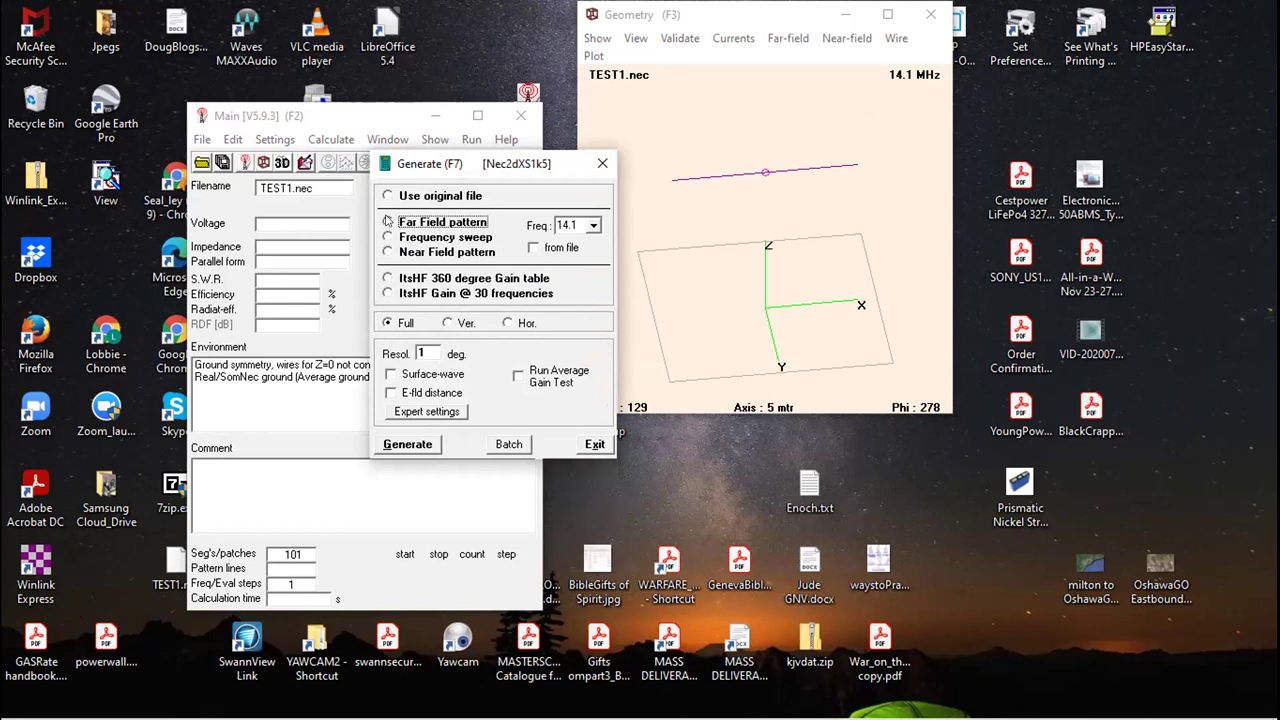
click(426, 352)
click(411, 445)
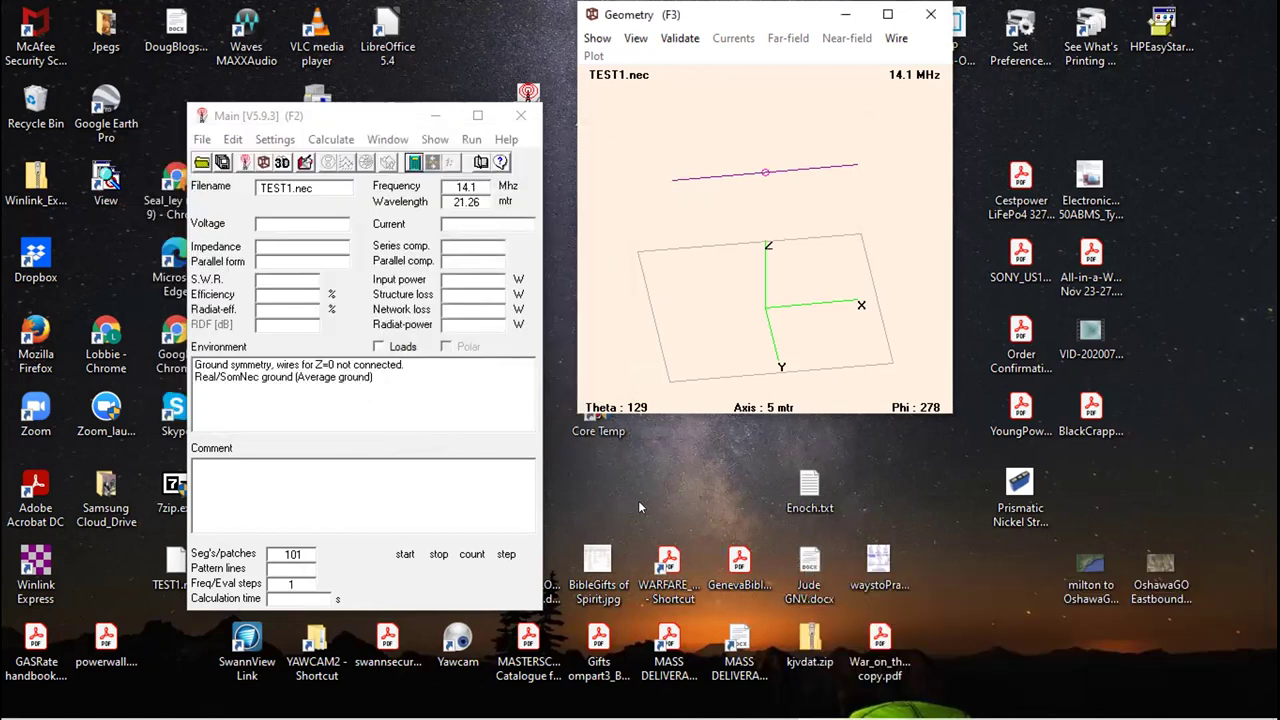
Check the SWR graph for data from the far-field calculation and close the graph window.
mouse_move(620, 714)
key(F5)
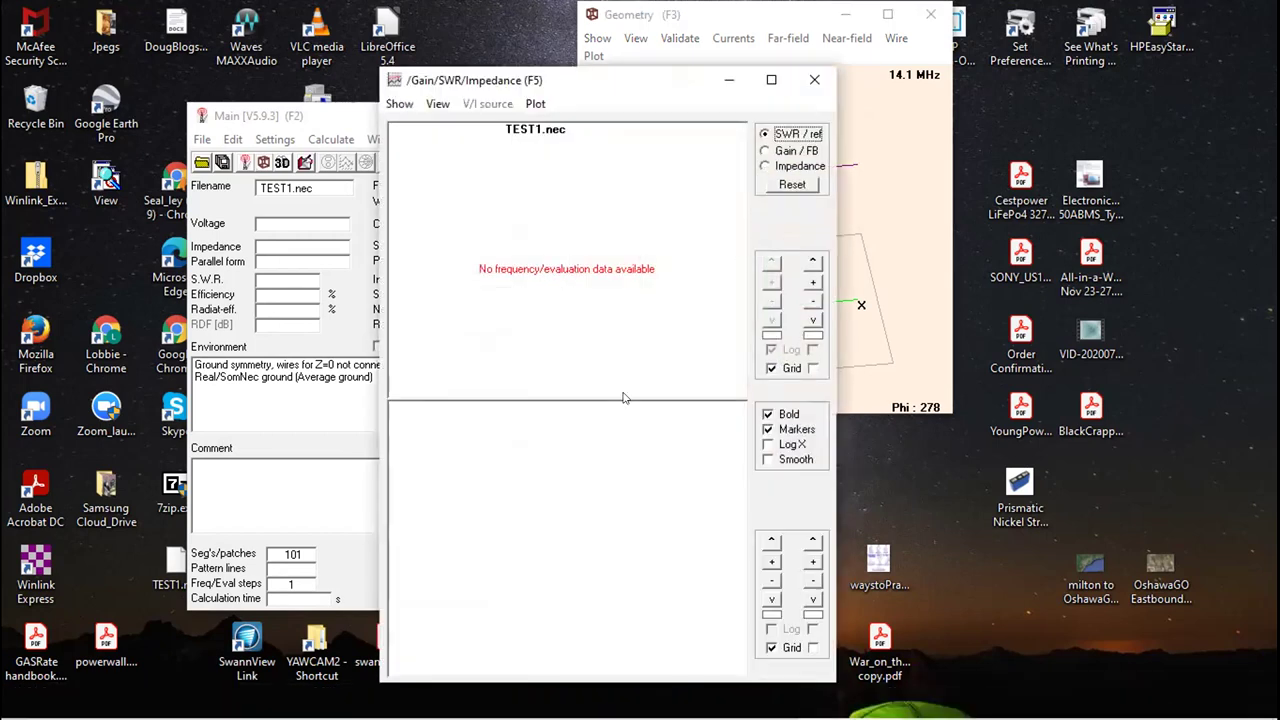
click(814, 83)
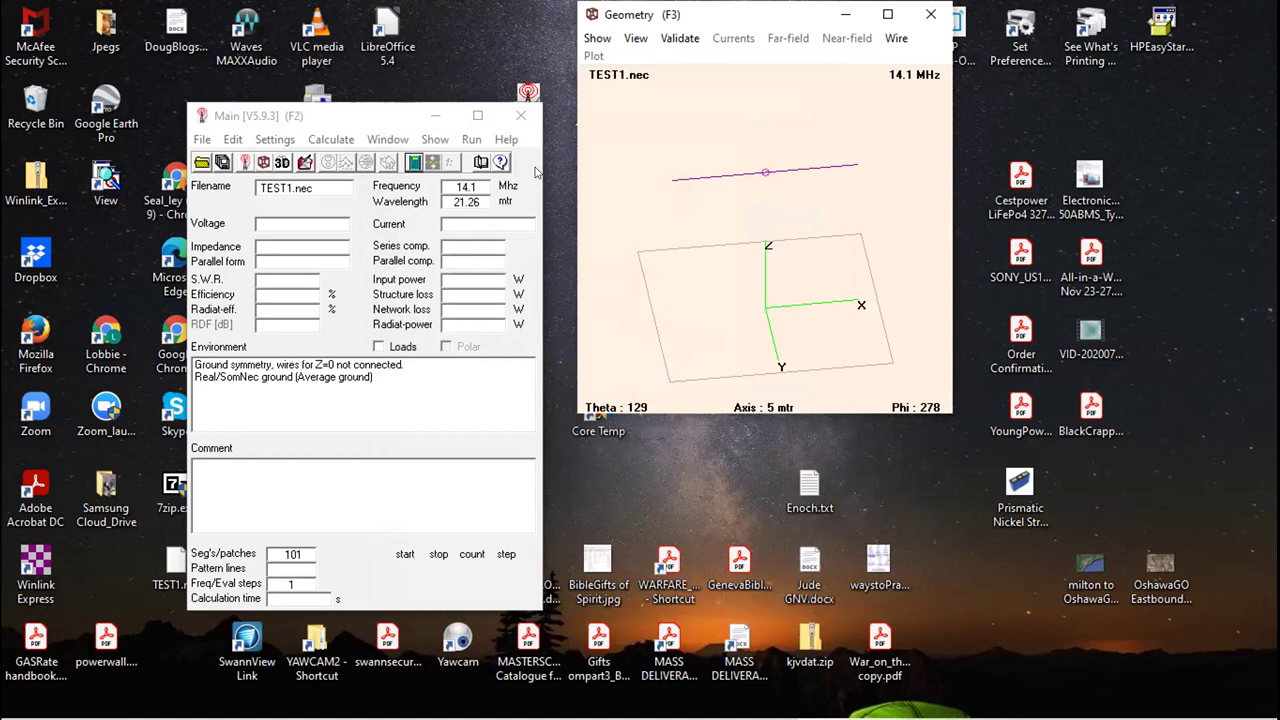
Exit 4nec2 from its main window and return to the desktop.
click(486, 202)
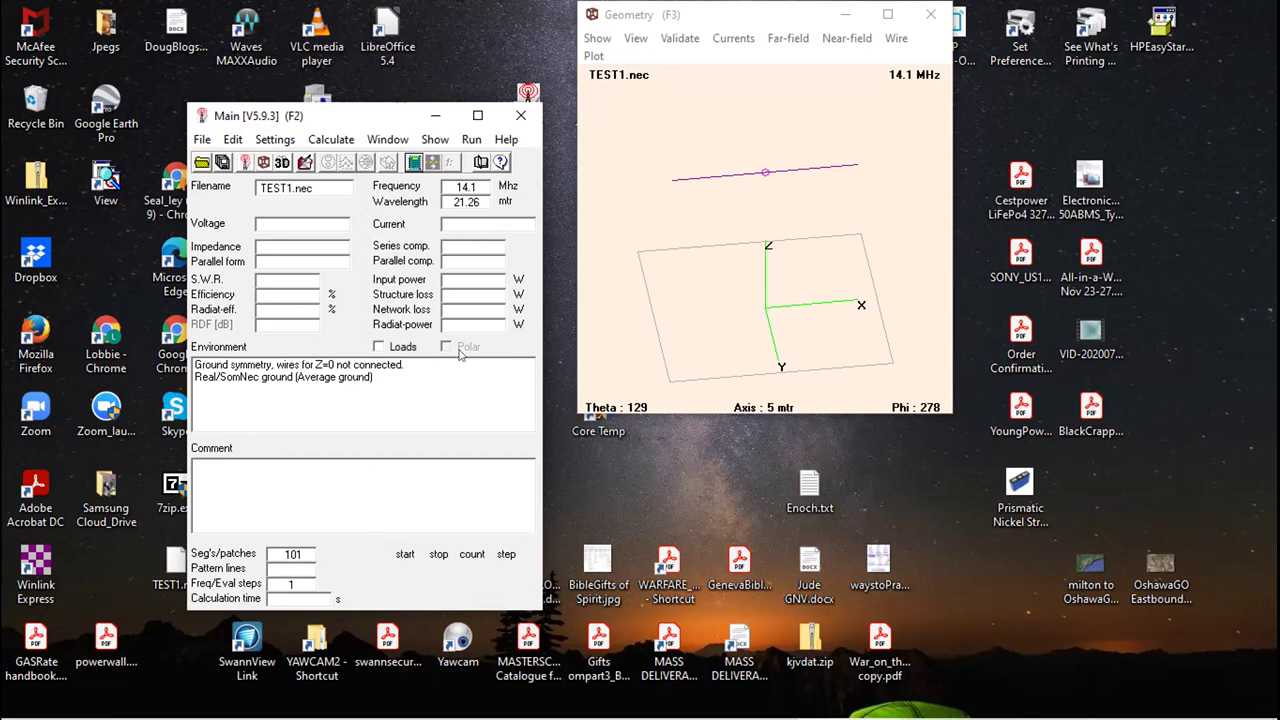
click(520, 121)
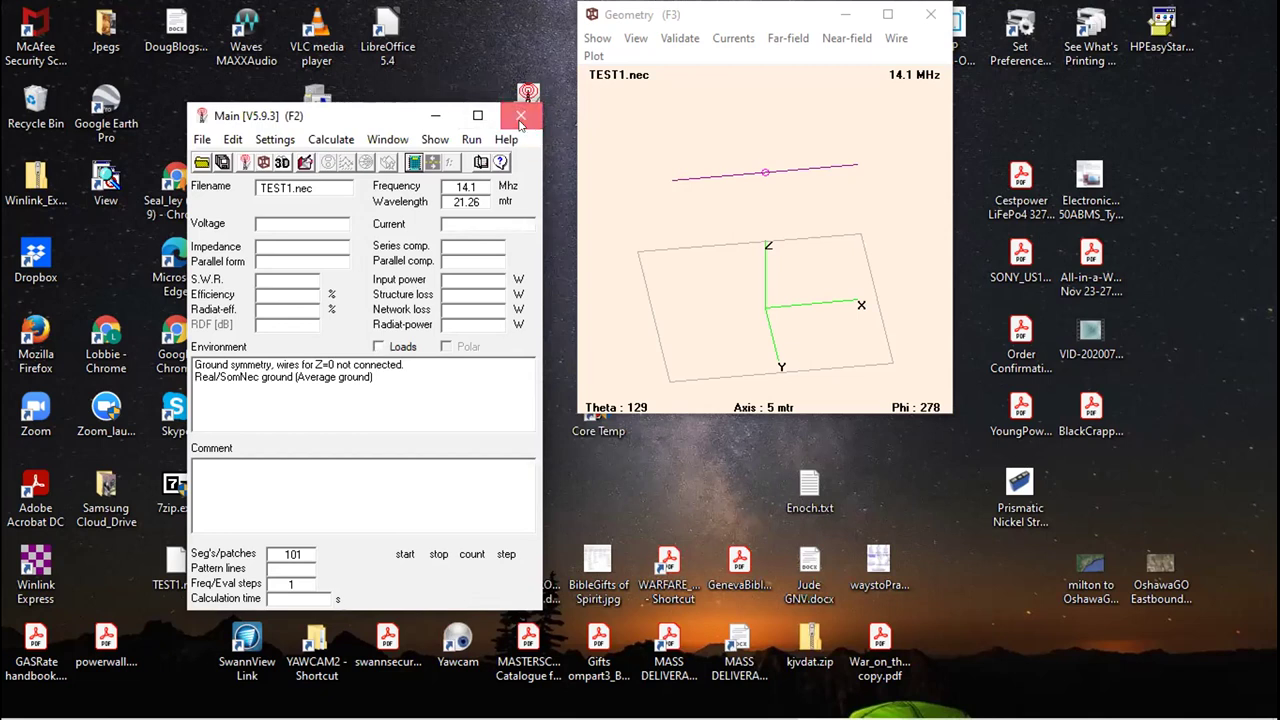
click(721, 440)
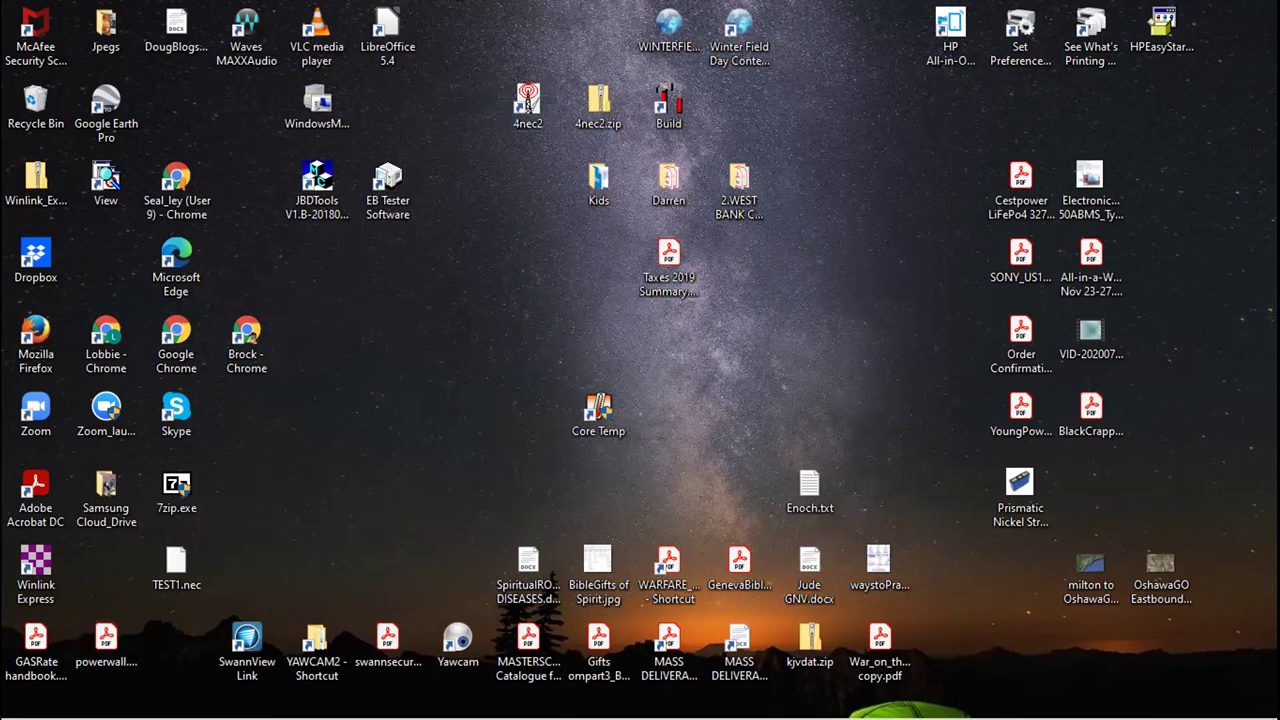
Search Windows for "prog" and open the Add or remove programs settings.
mouse_move(22, 712)
click(23, 703)
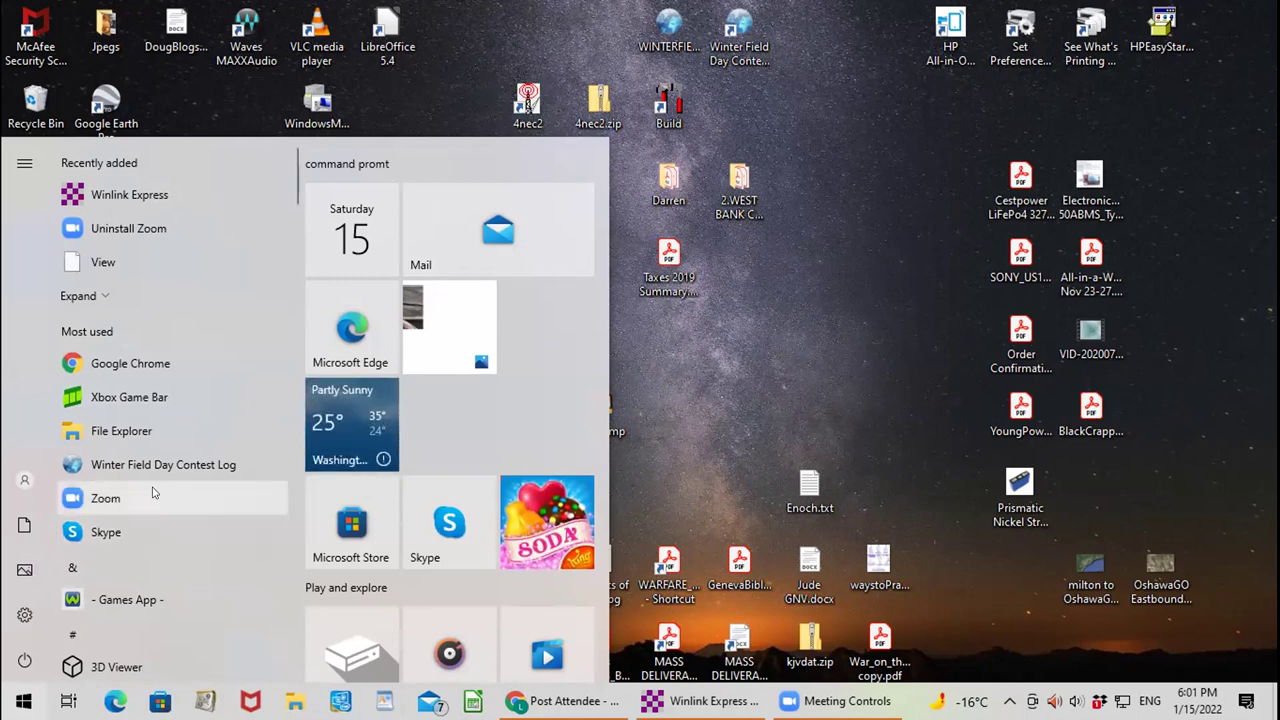
text(p)
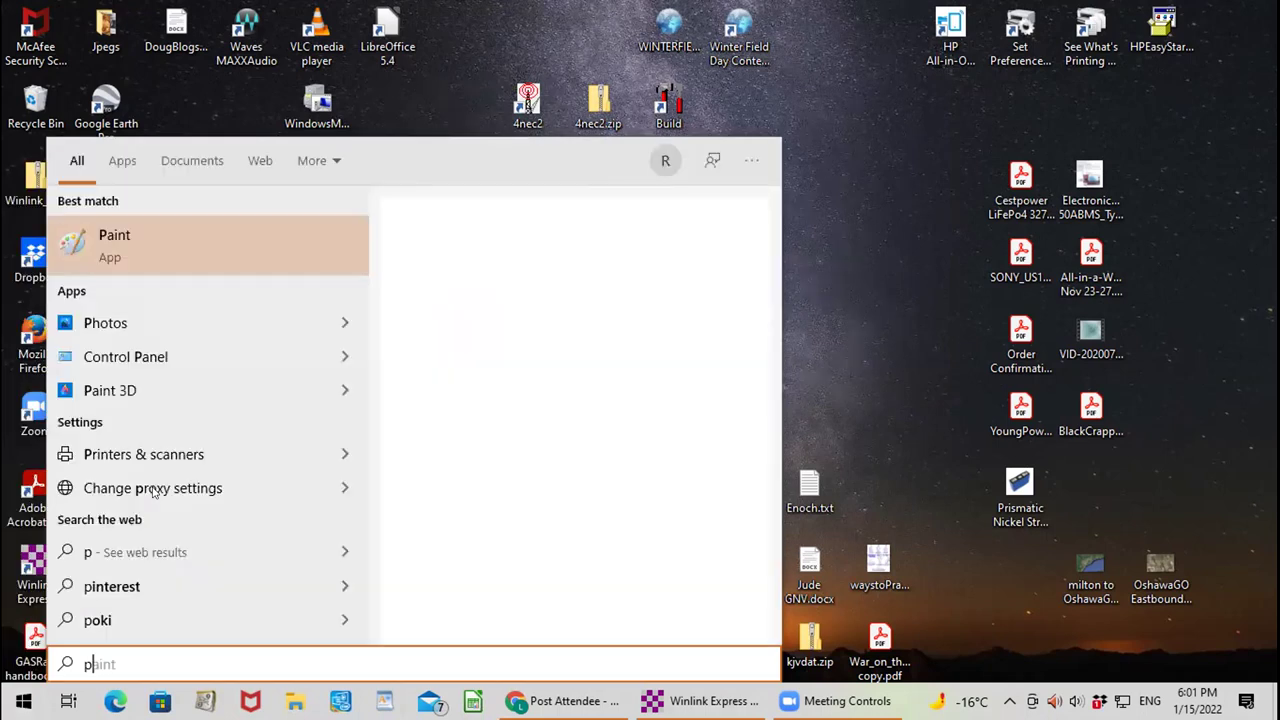
text(r)
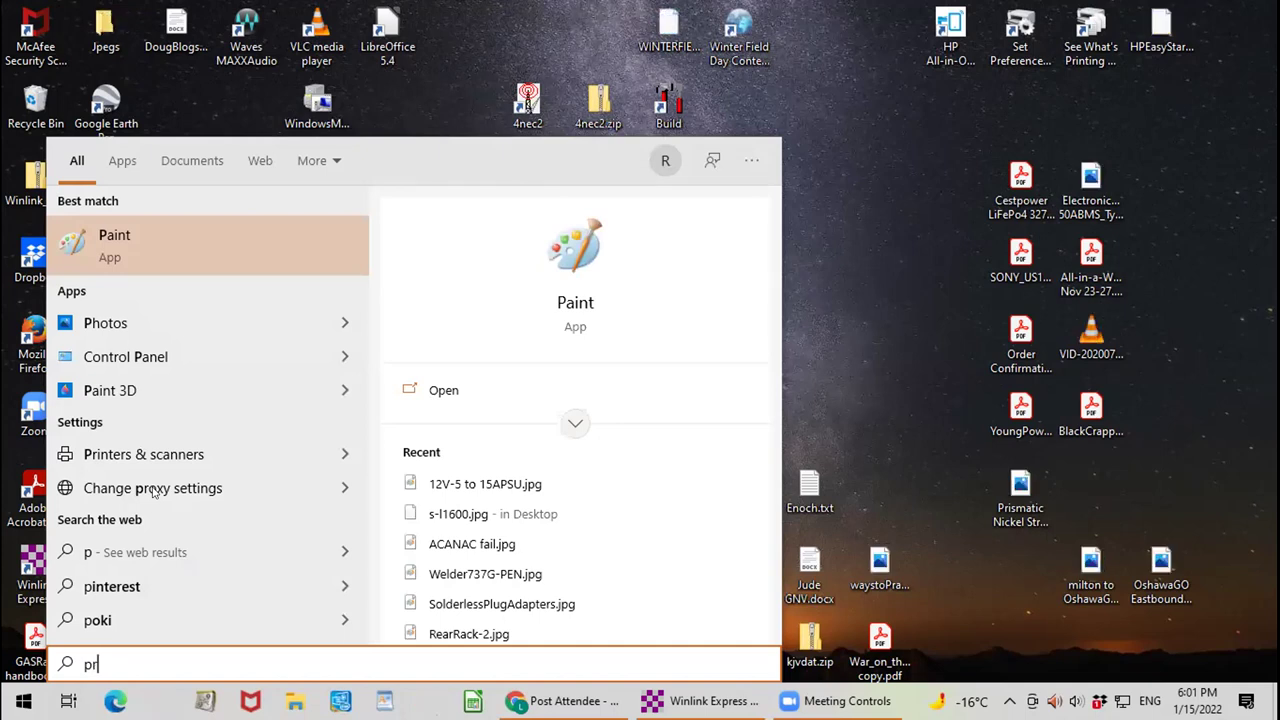
text(og)
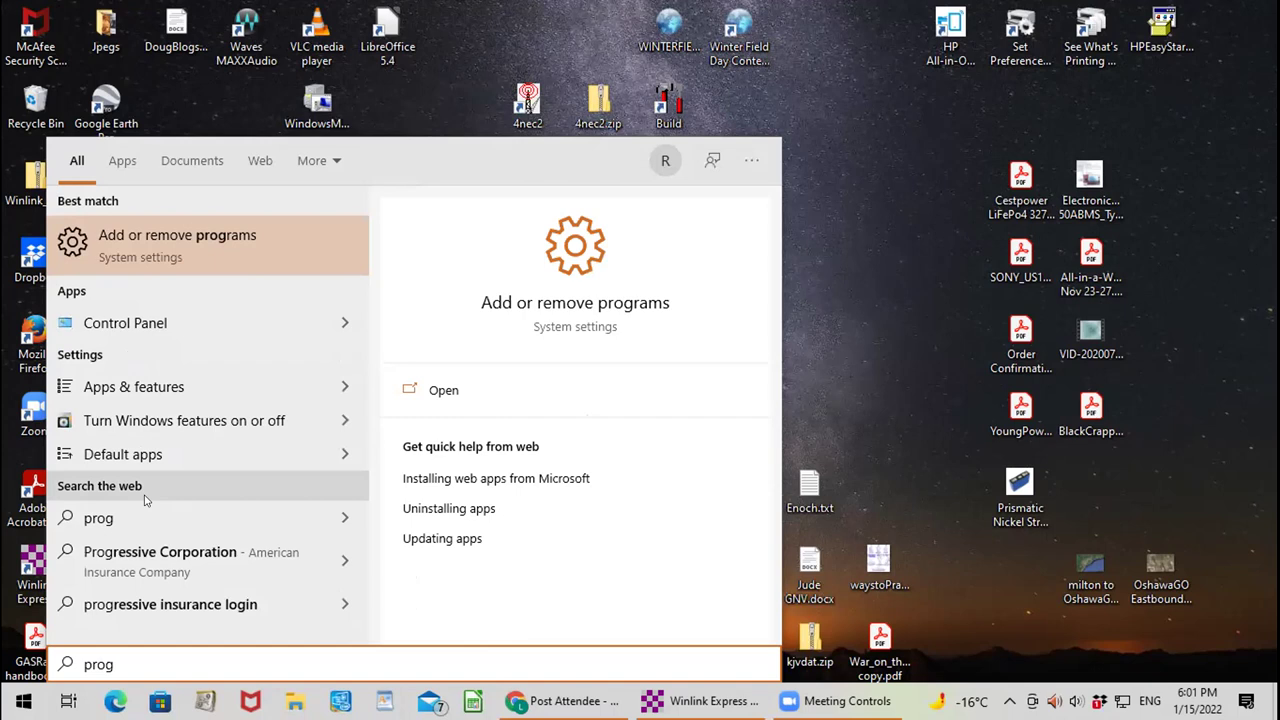
click(175, 236)
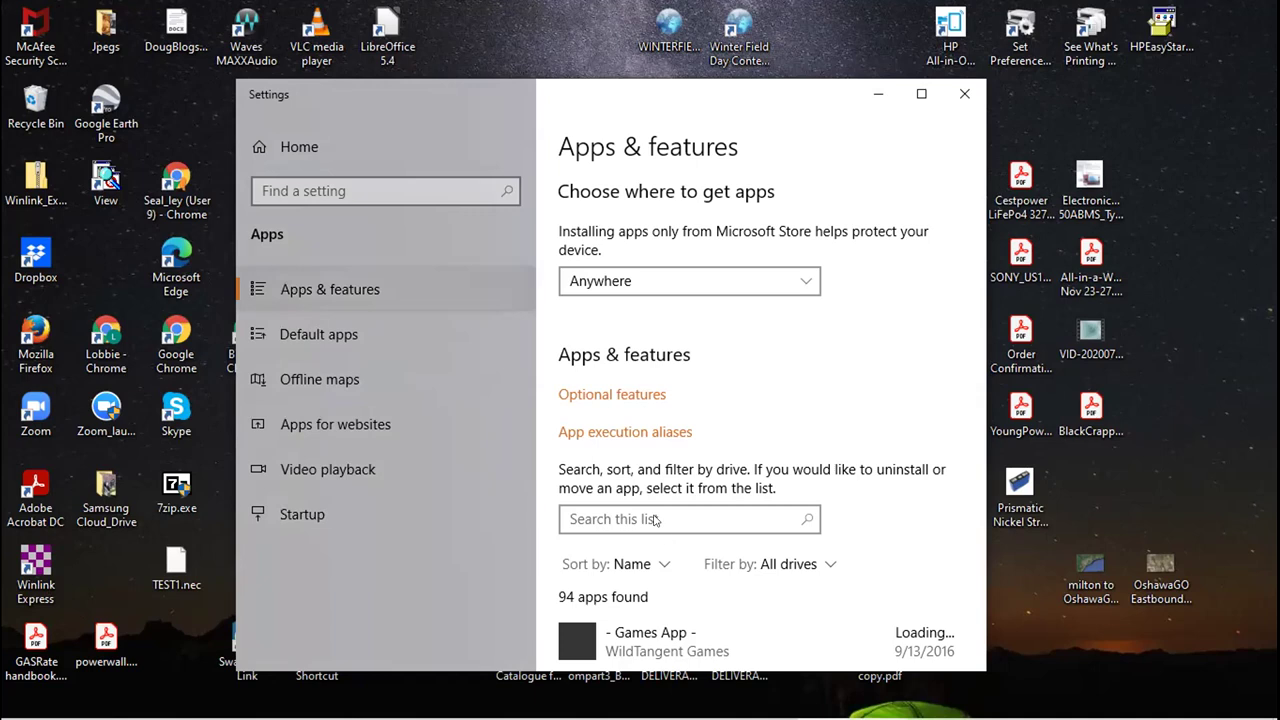
Uninstall 4nec2 full version 5.9.3 with all its components and close the settings window.
click(295, 292)
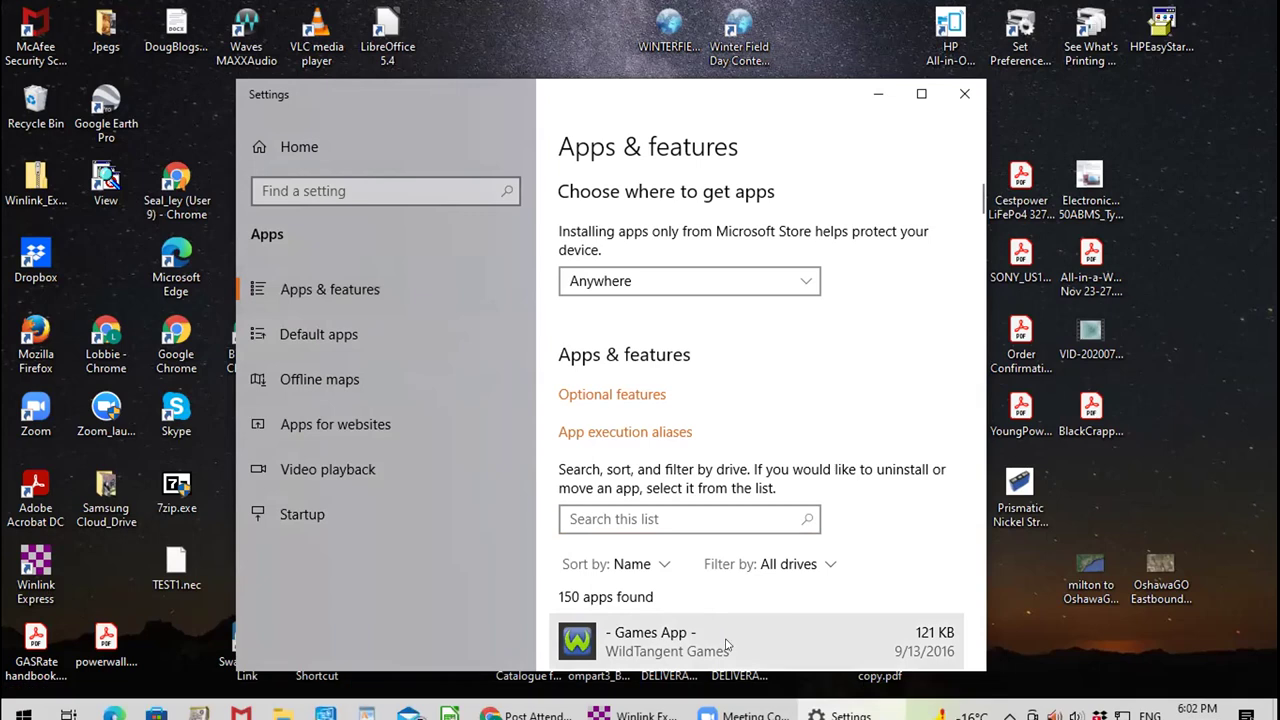
scroll(728, 643, down, 5)
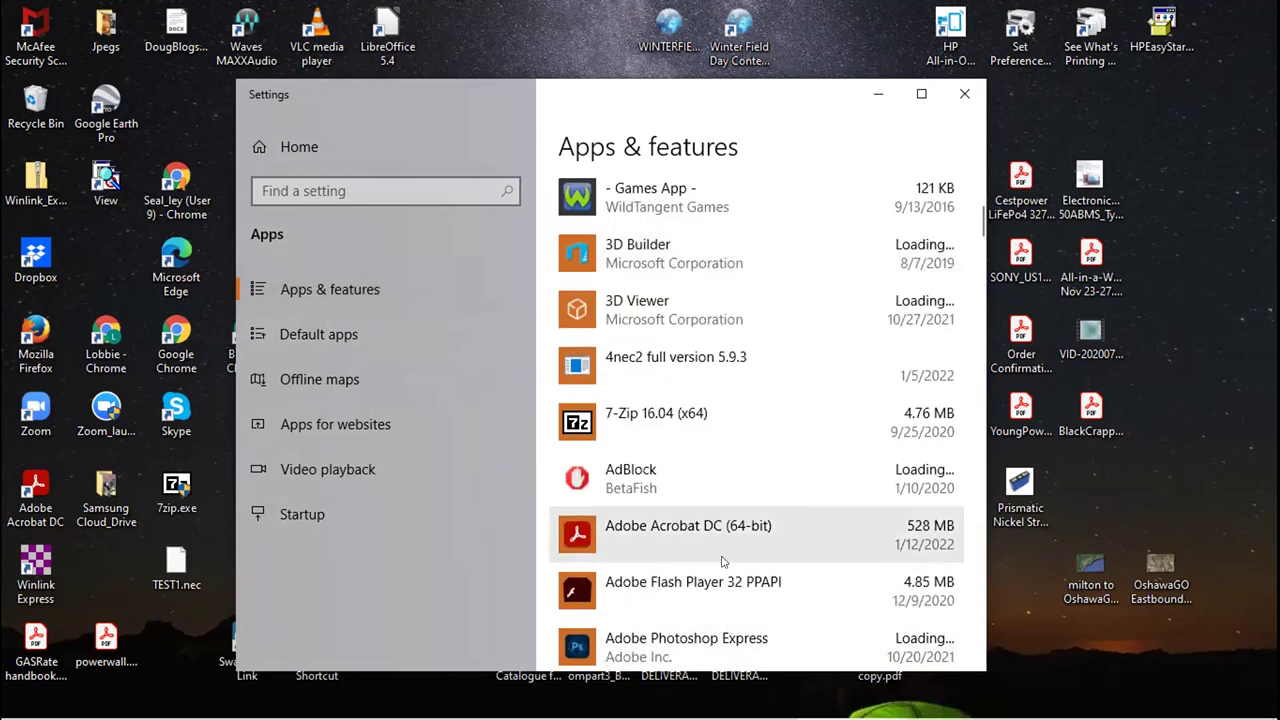
click(668, 366)
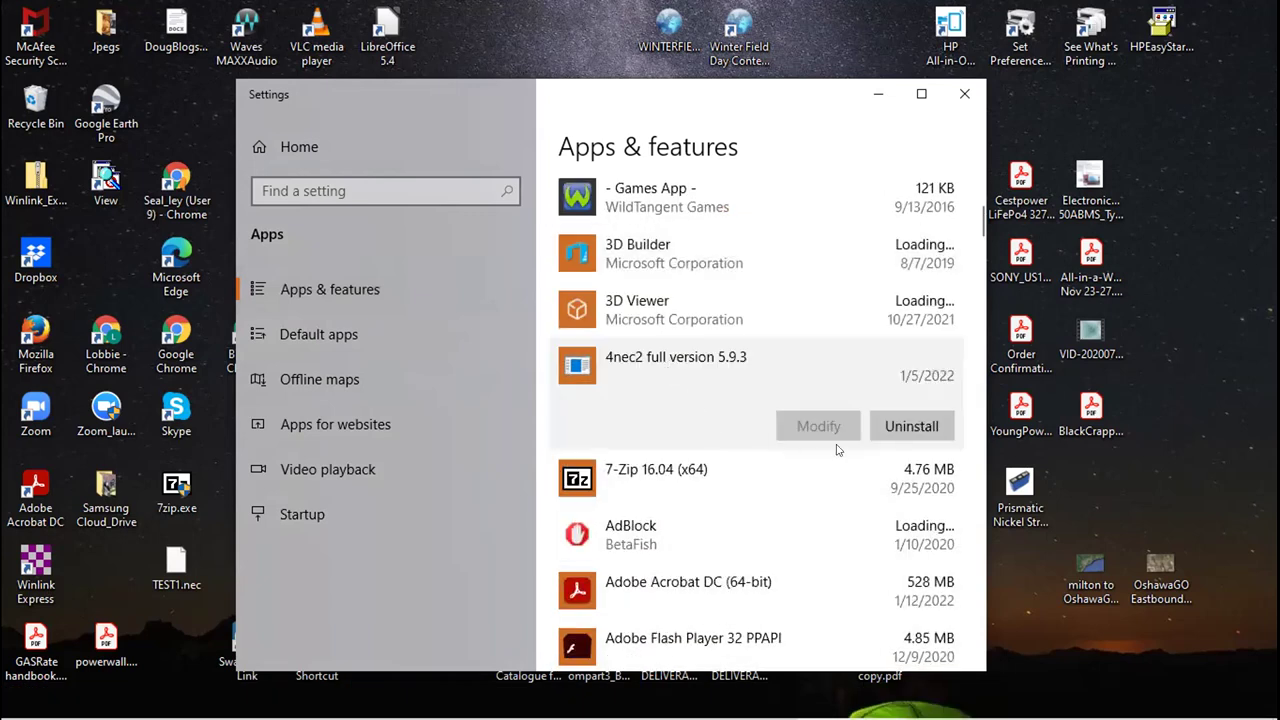
click(897, 428)
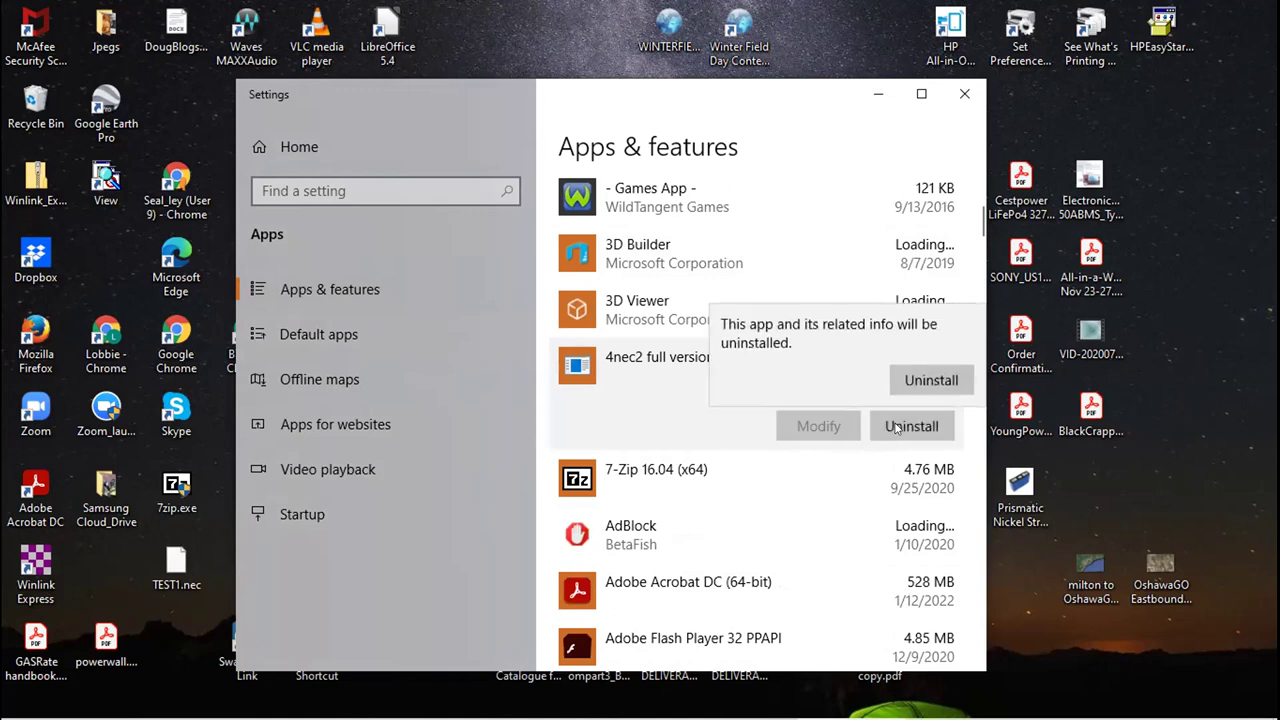
click(925, 381)
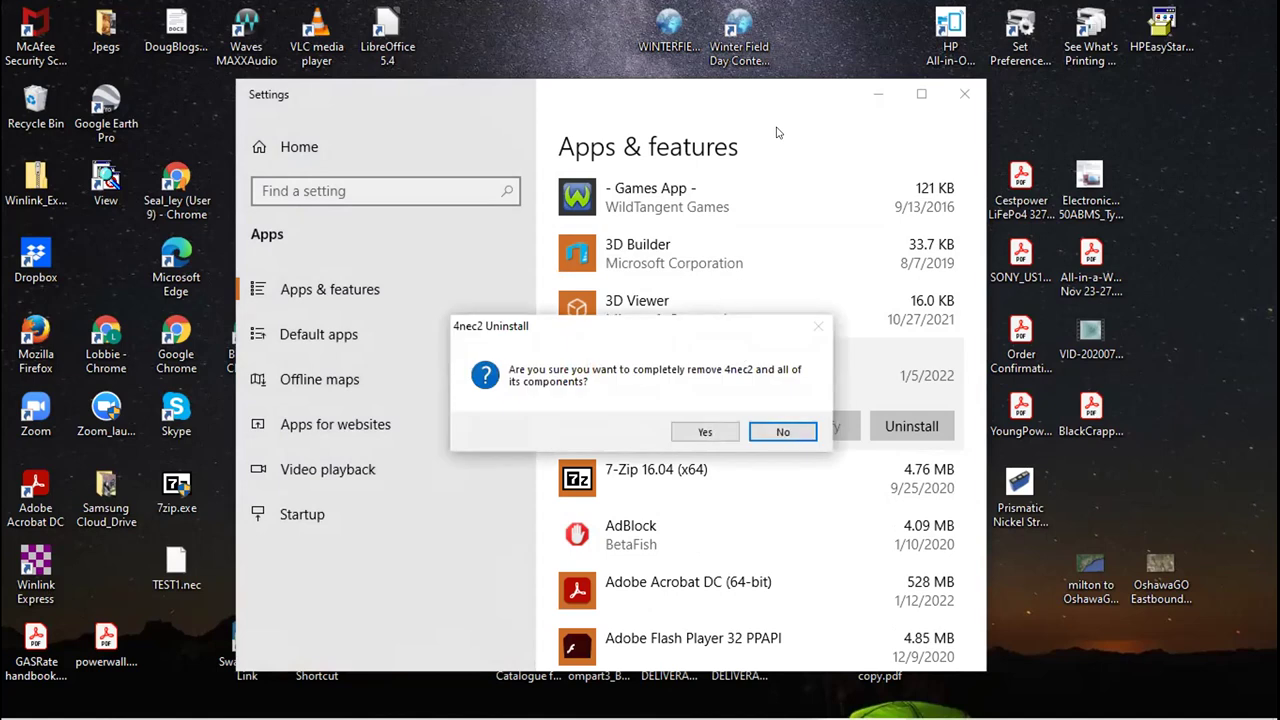
click(705, 432)
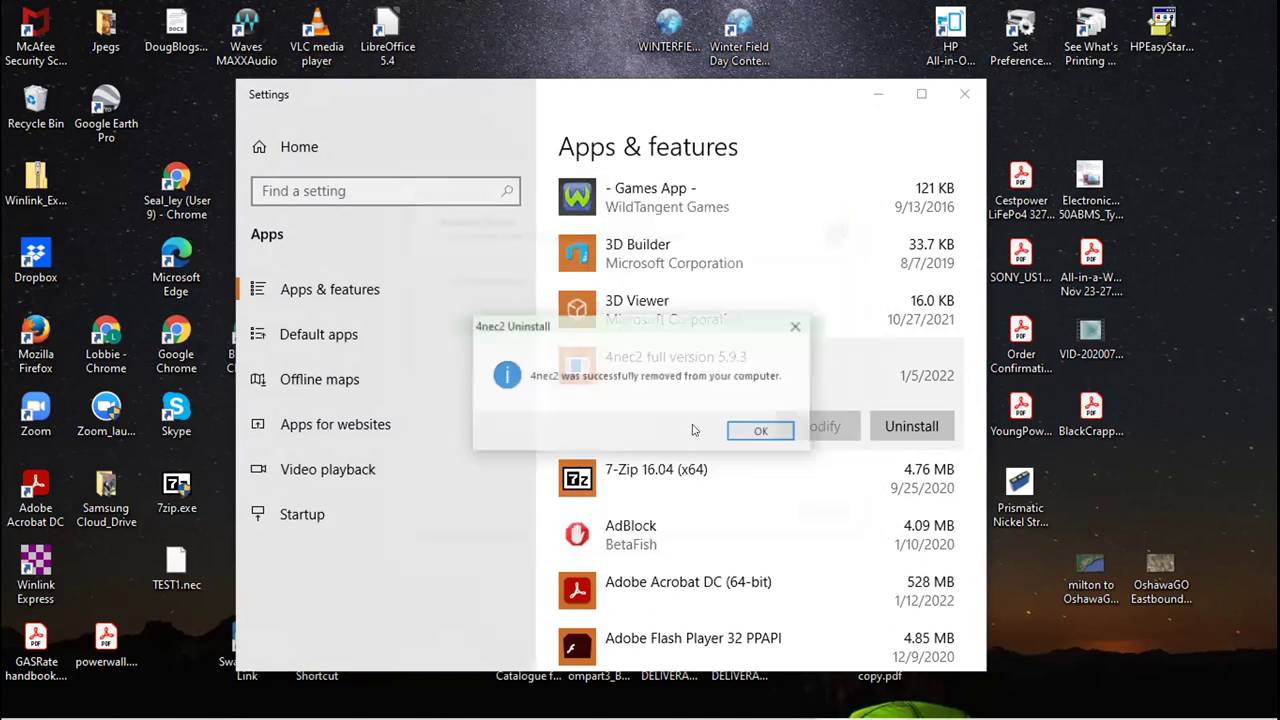
click(766, 432)
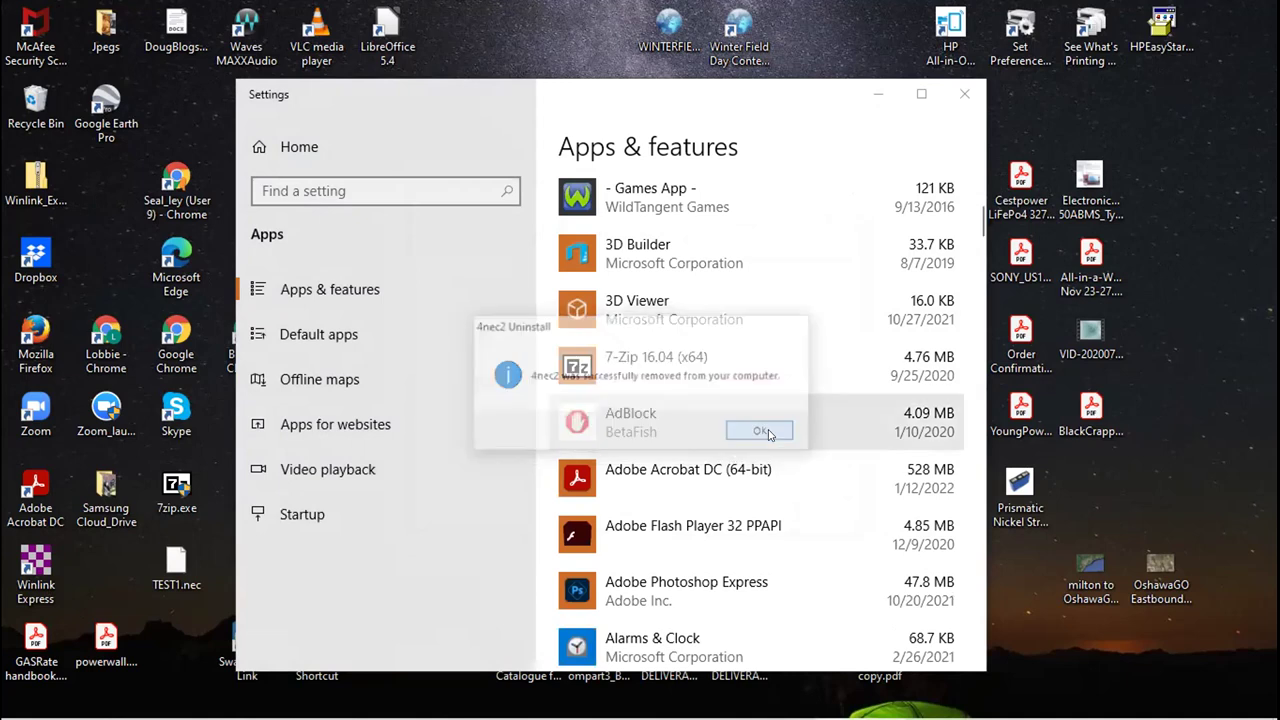
click(962, 94)
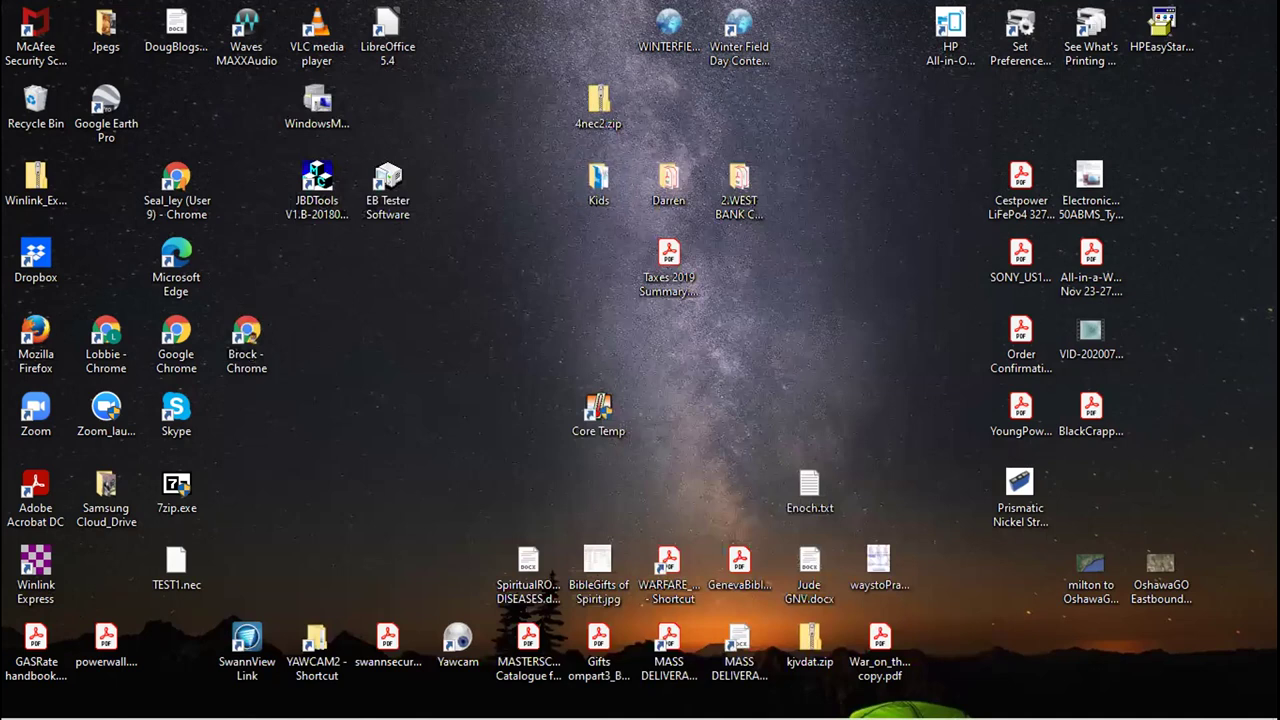
mouse_move(510, 695)
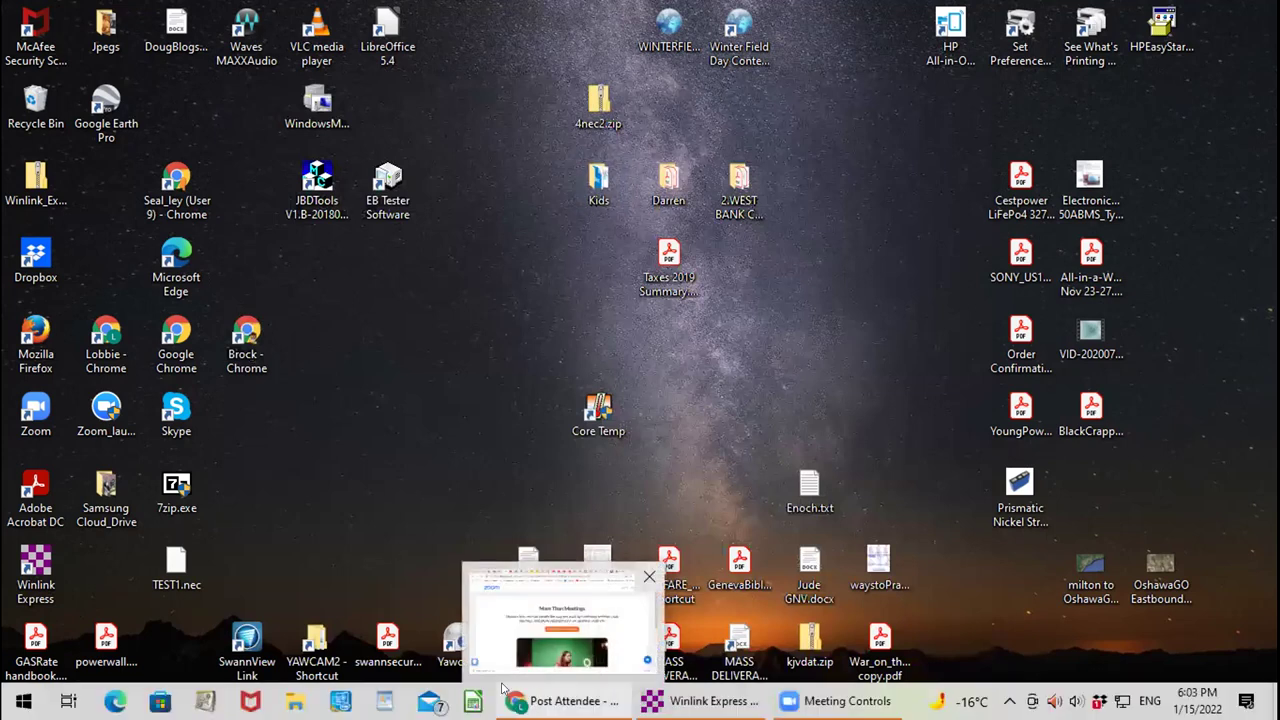
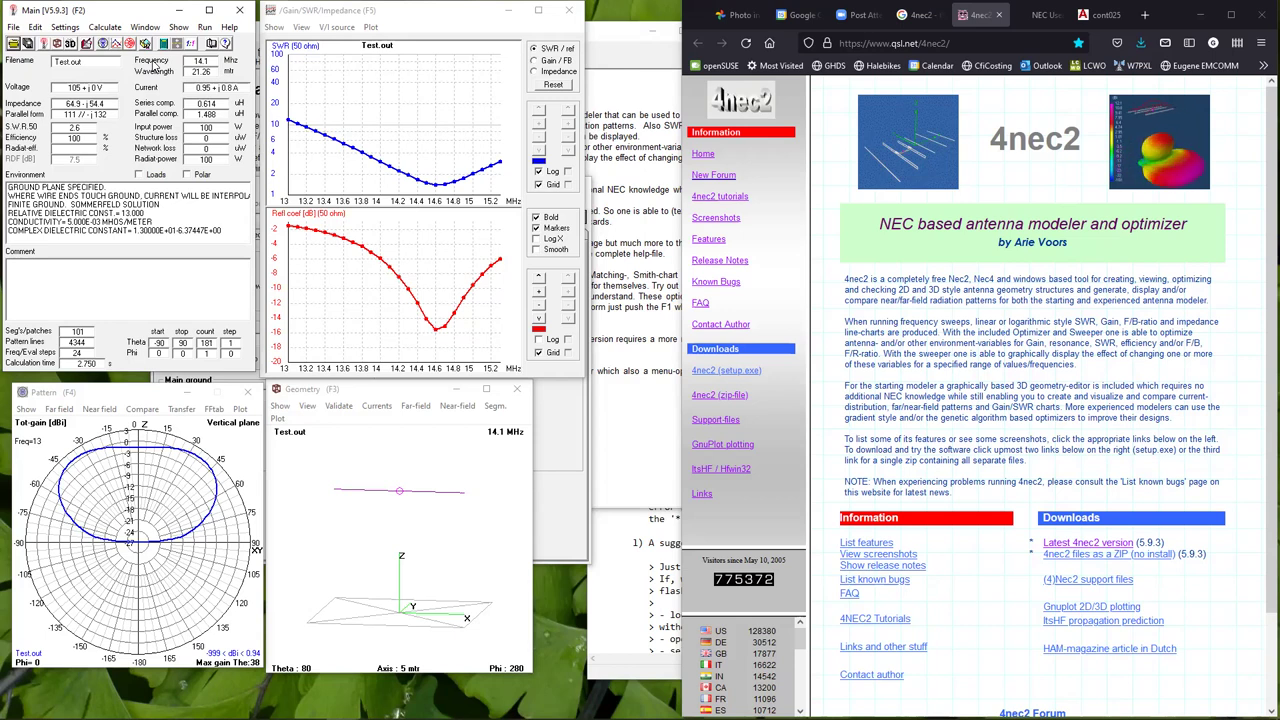
Generate a vertical frequency sweep from 13 to 15.35 MHz in 4nec2 and display its Gain / FB graphs.
click(164, 45)
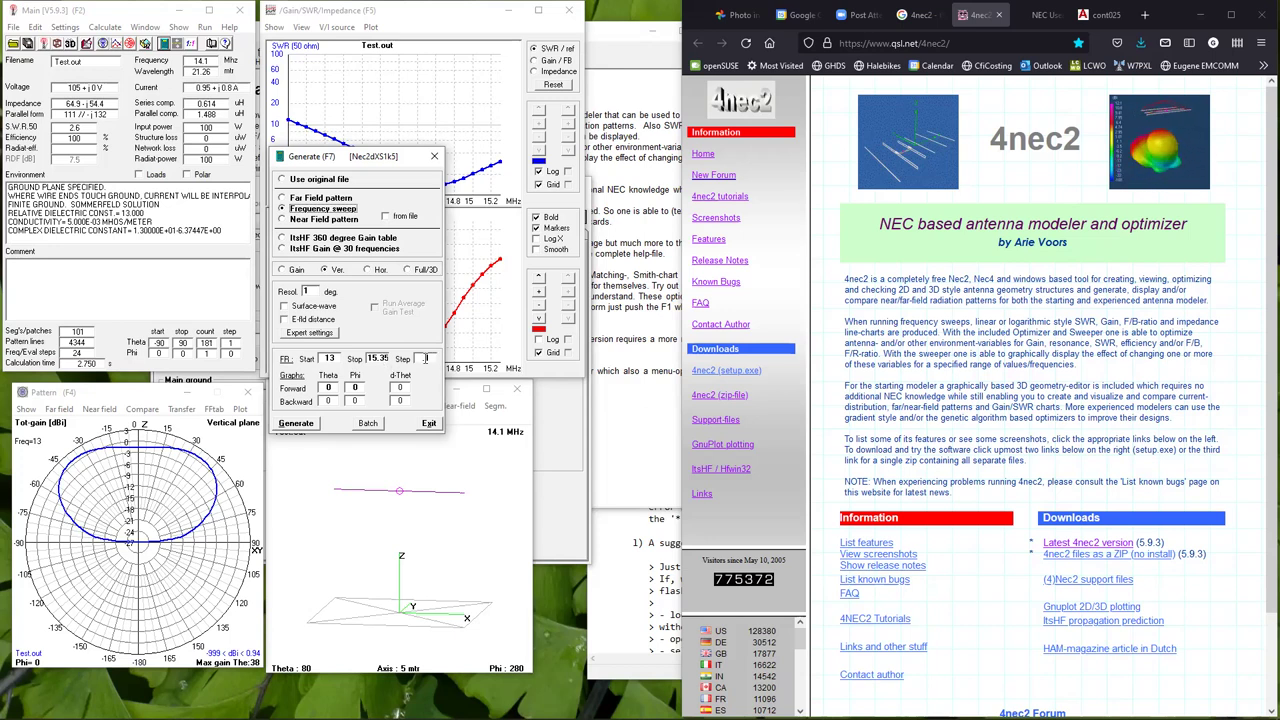
click(309, 427)
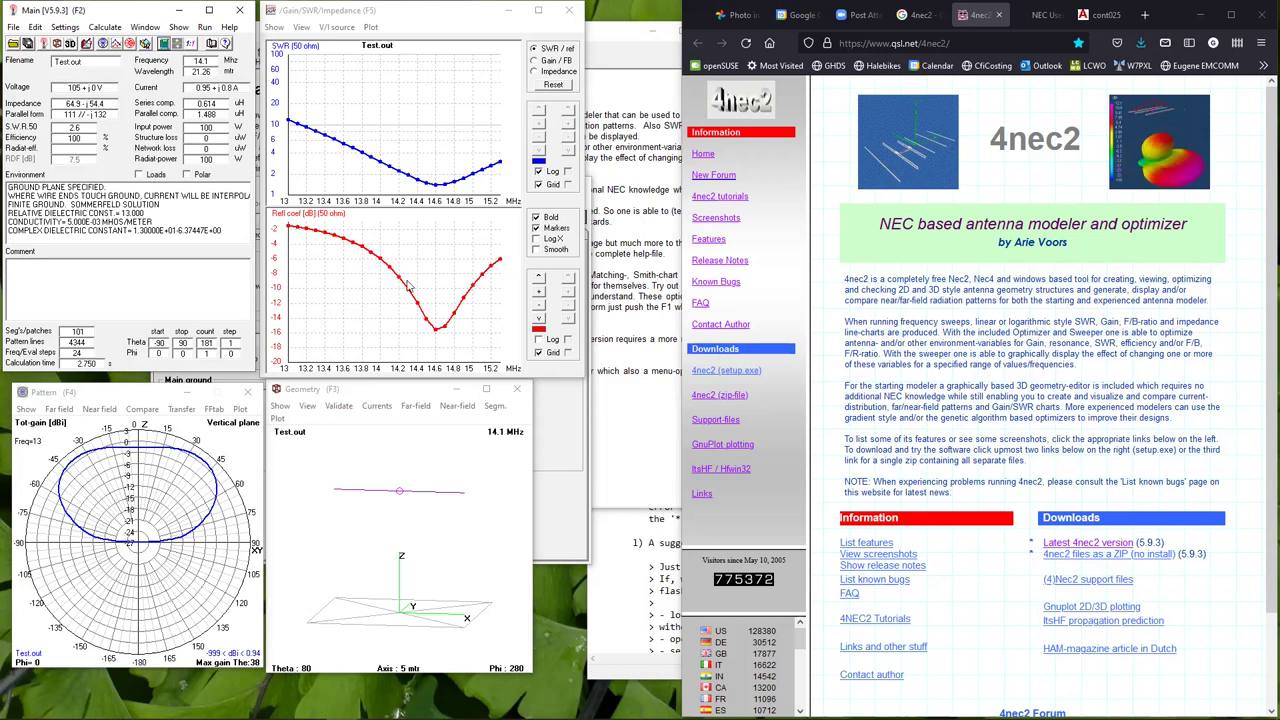
click(536, 62)
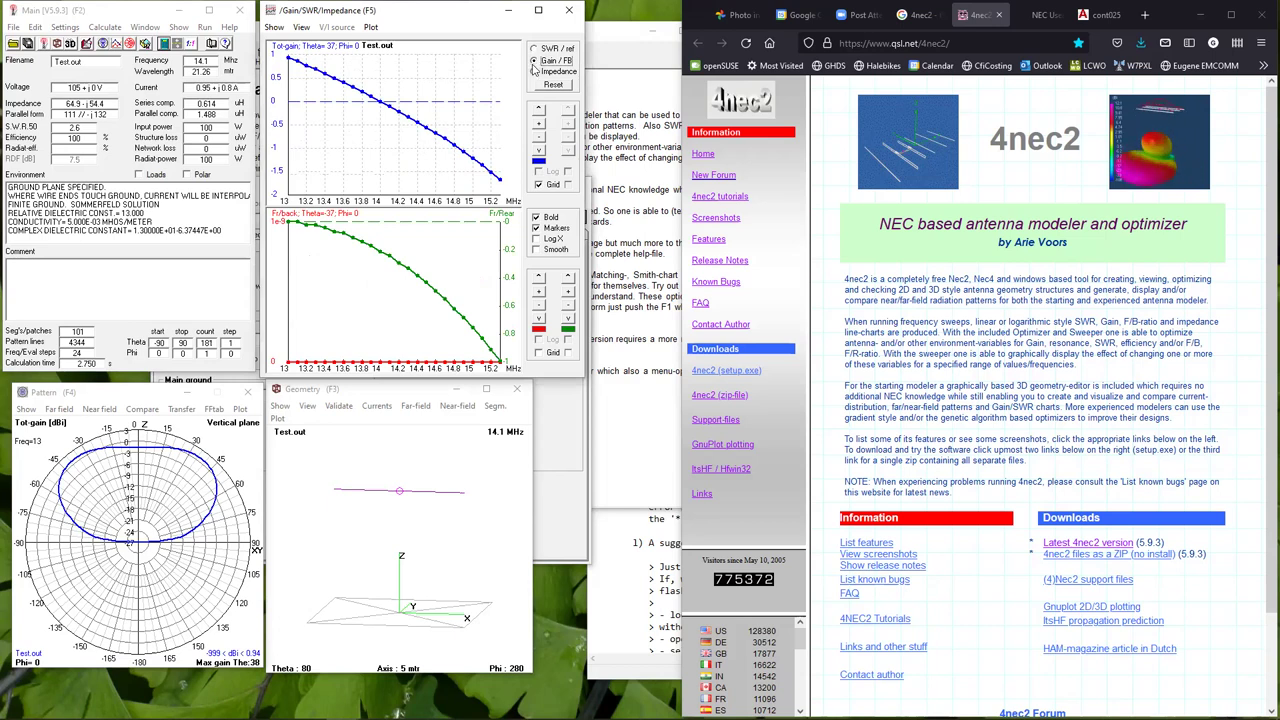
Display the Impedance graphs of the frequency sweep and switch to the SWR / ref graphs.
click(535, 72)
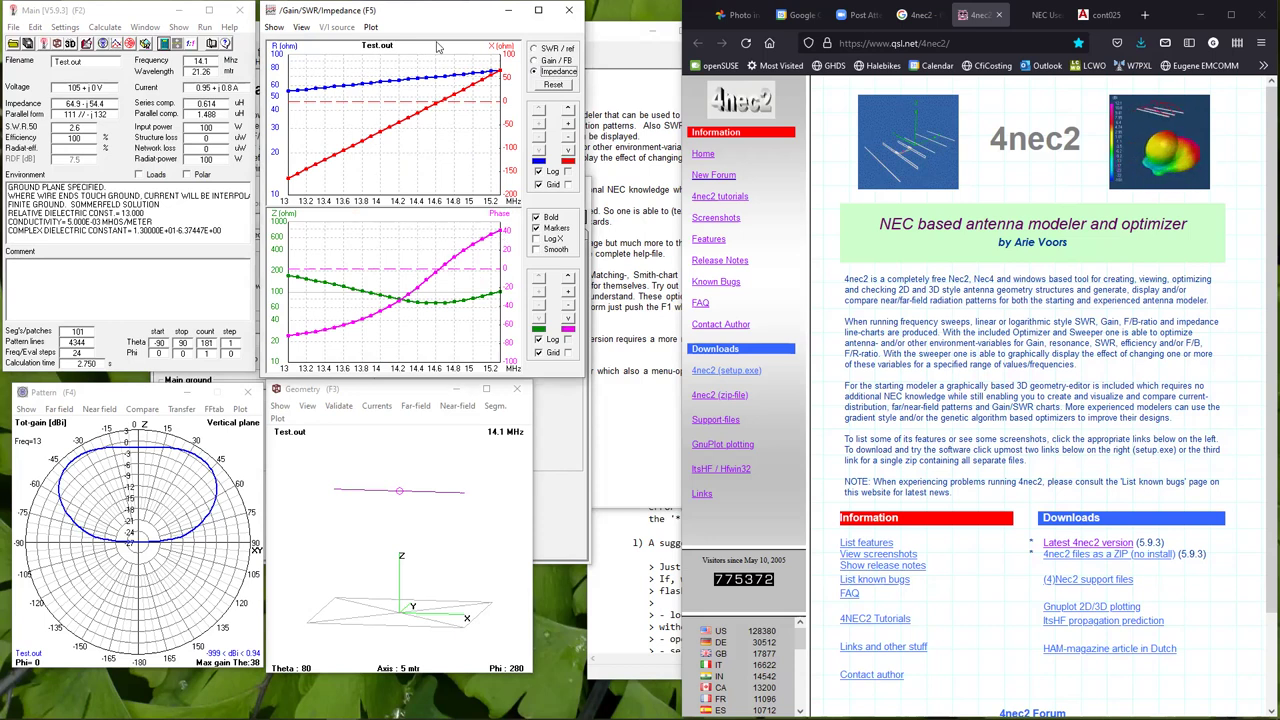
click(536, 49)
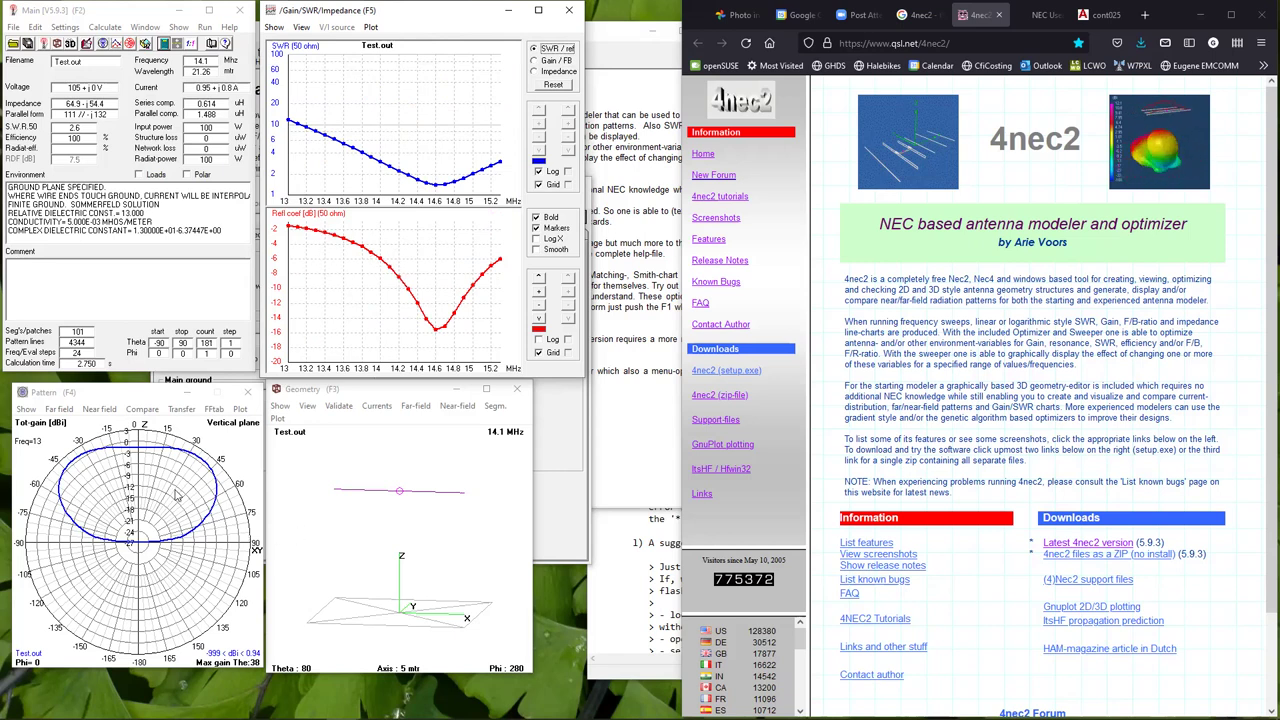
click(137, 479)
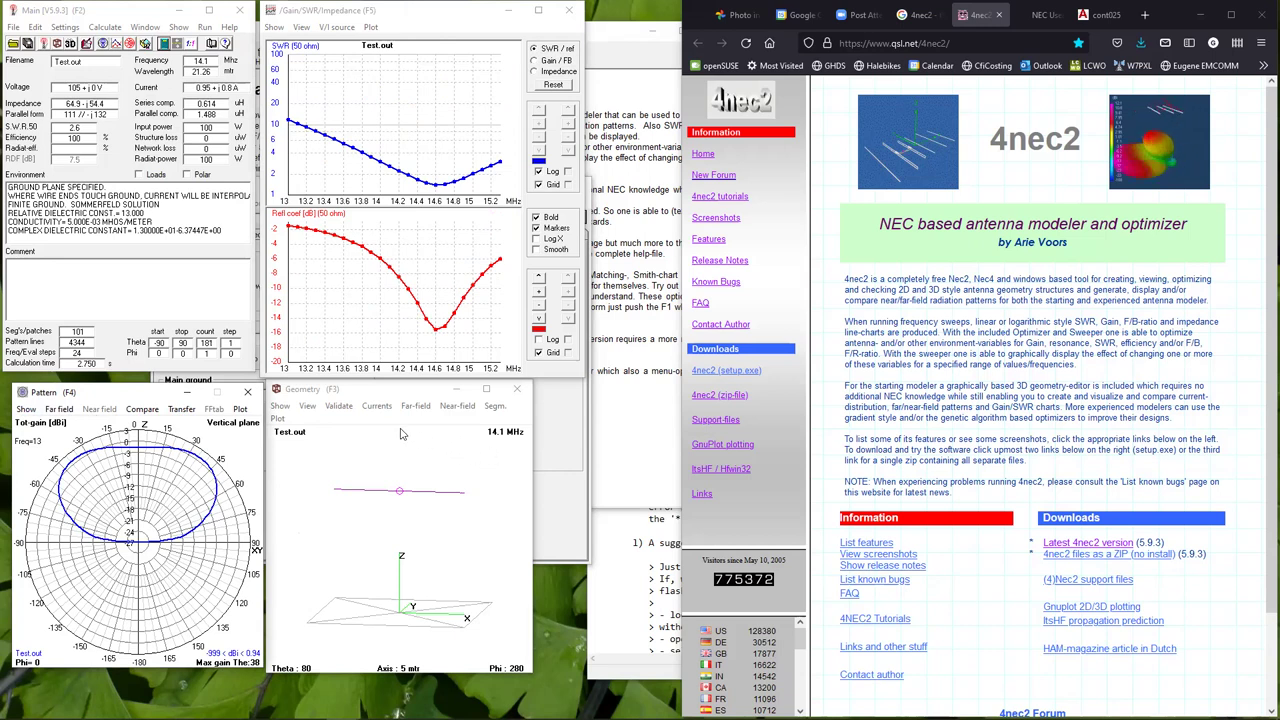
Rotate the antenna geometry and turn on the display of wire numbers, segments and structure/wire load.
drag(471, 482, 491, 490)
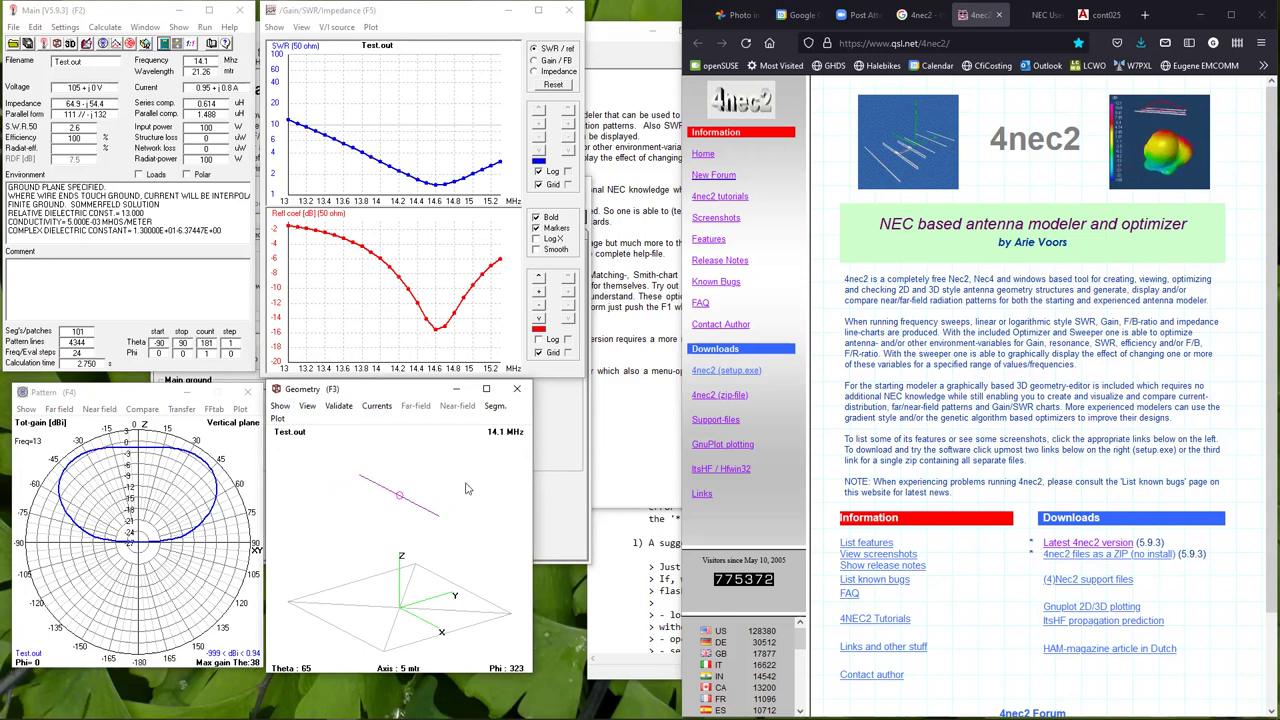
click(285, 408)
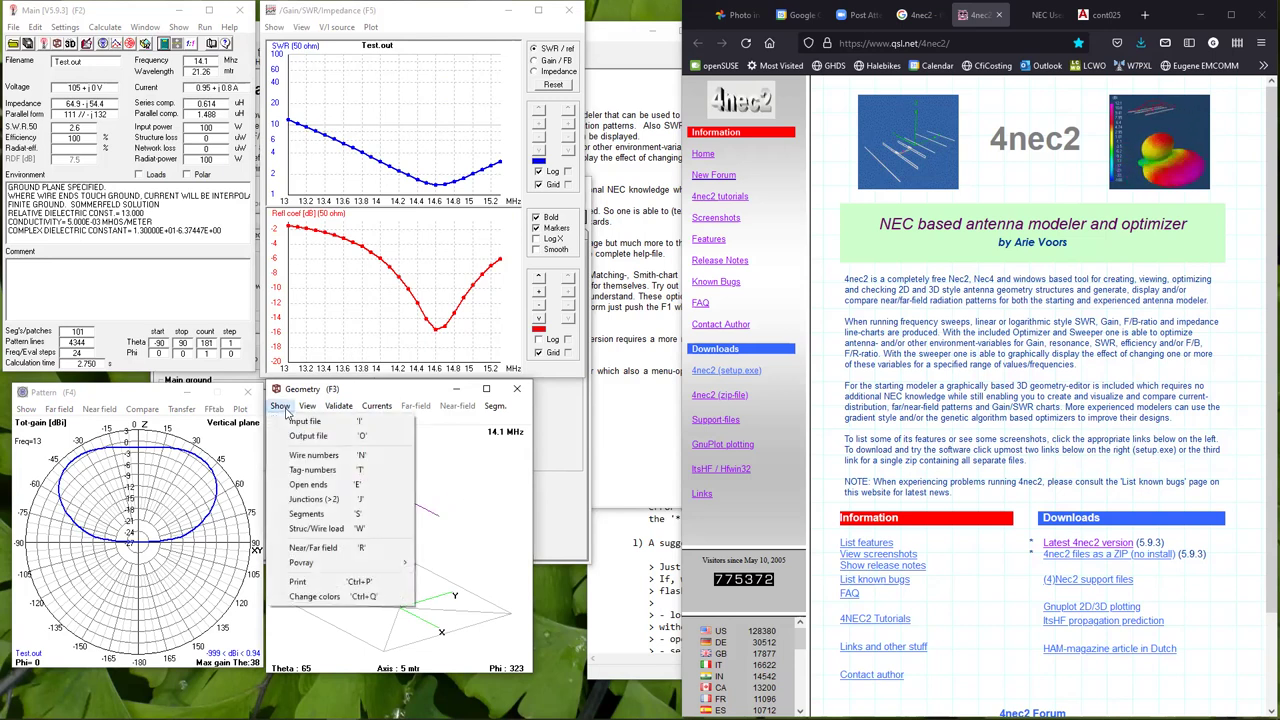
click(318, 459)
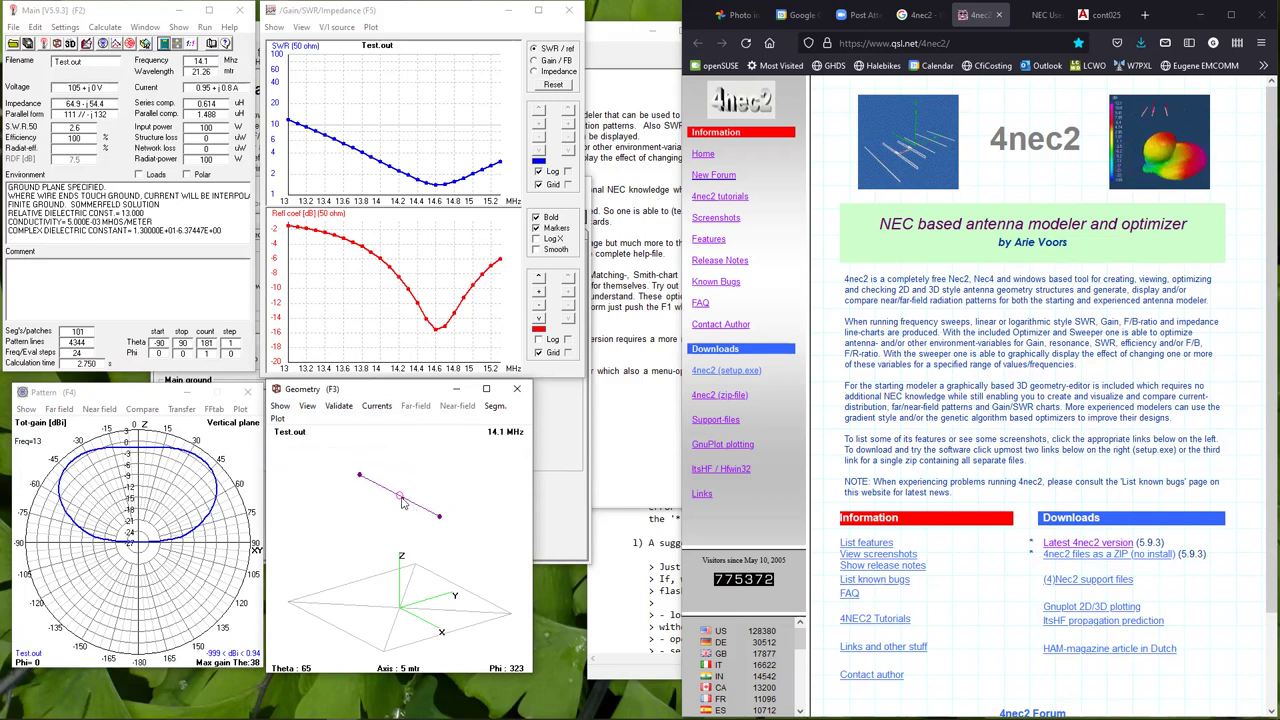
click(282, 407)
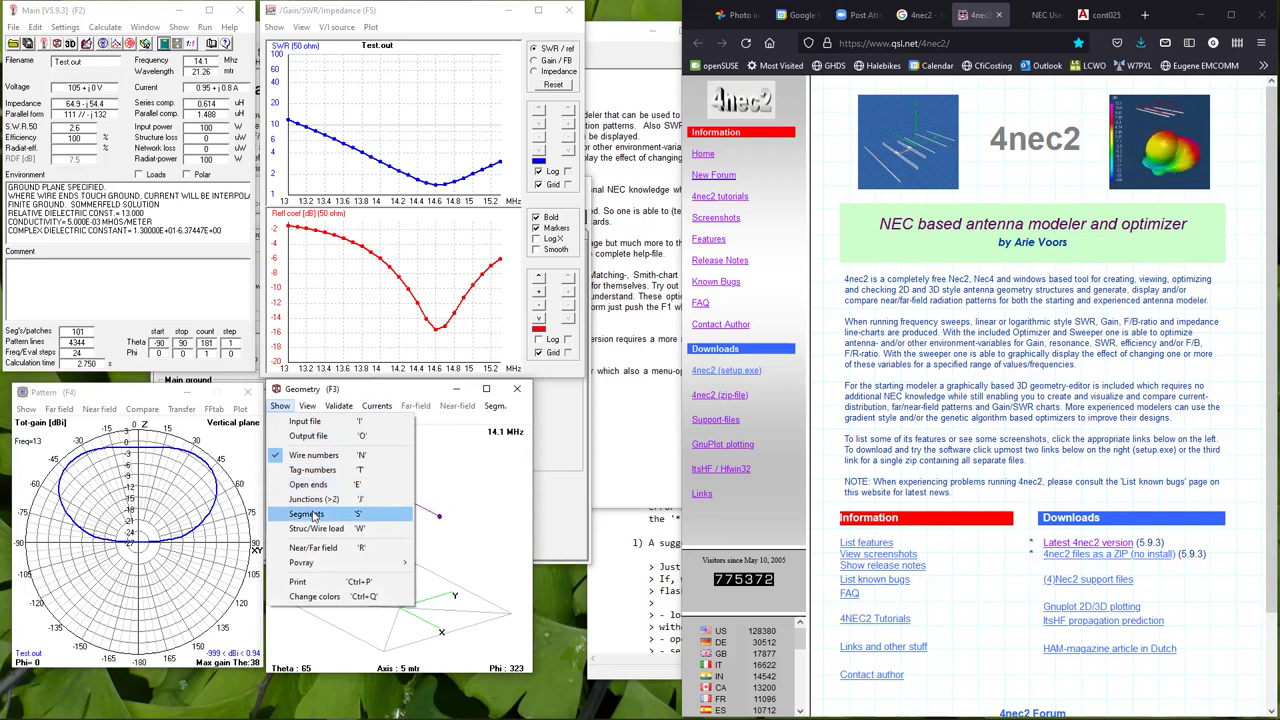
click(341, 514)
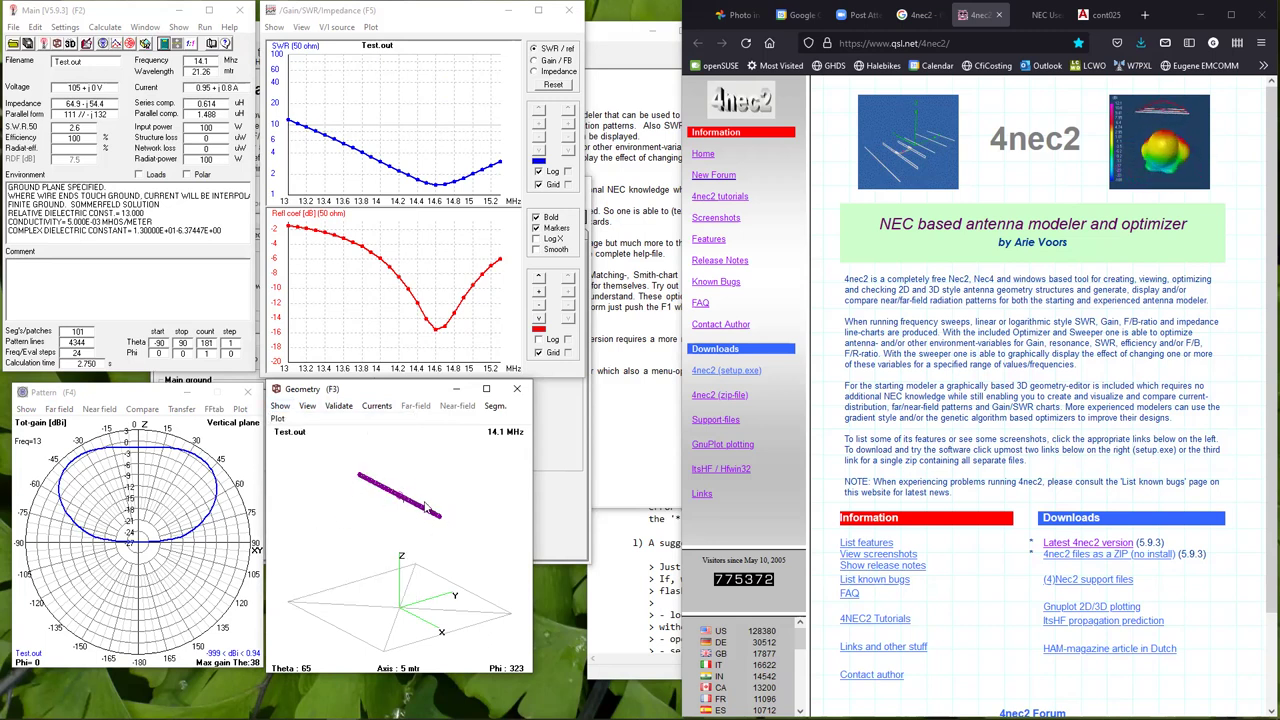
click(276, 407)
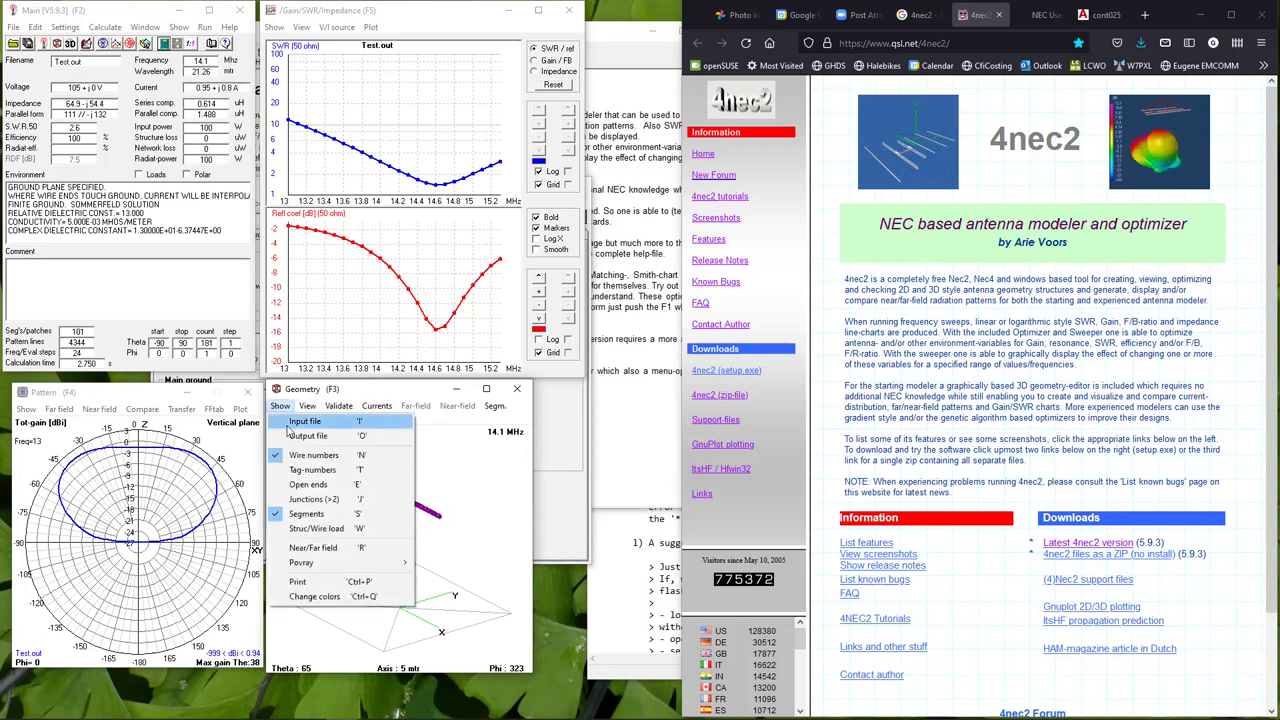
click(310, 530)
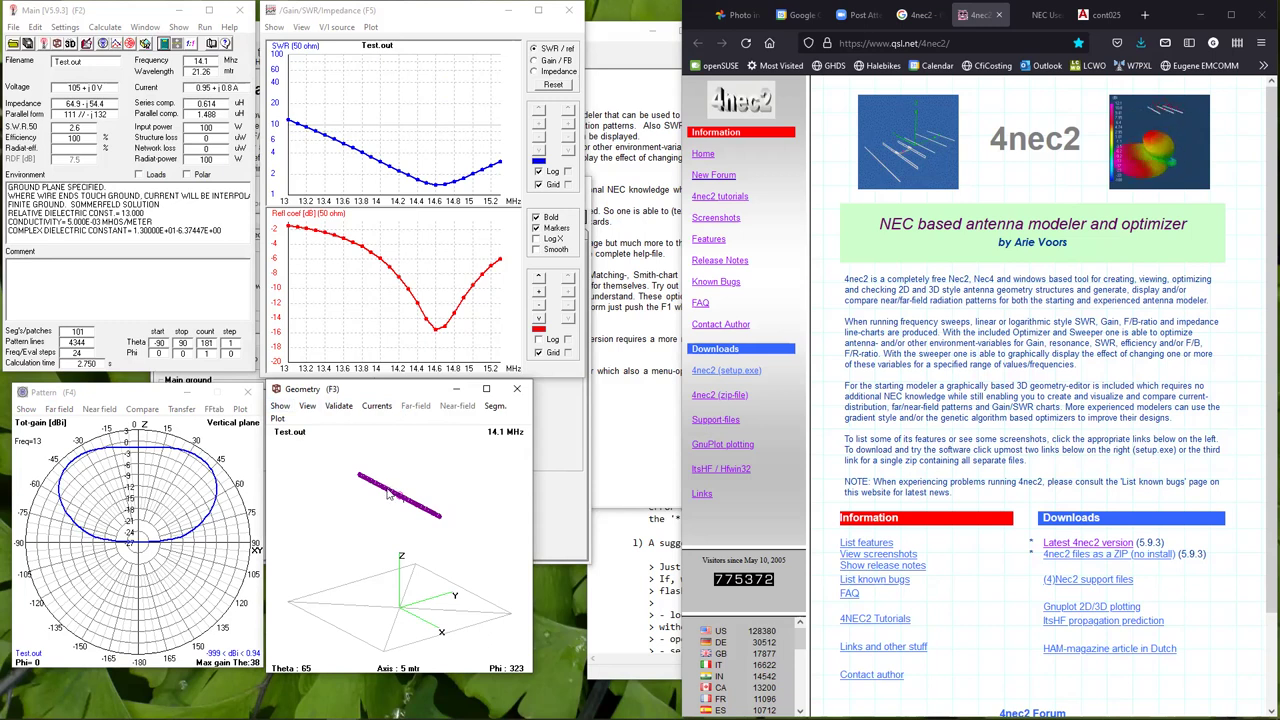
Examine the individual segments along the antenna wire and around the source at close range.
scroll(390, 500, up, 2)
scroll(380, 600, up, 3)
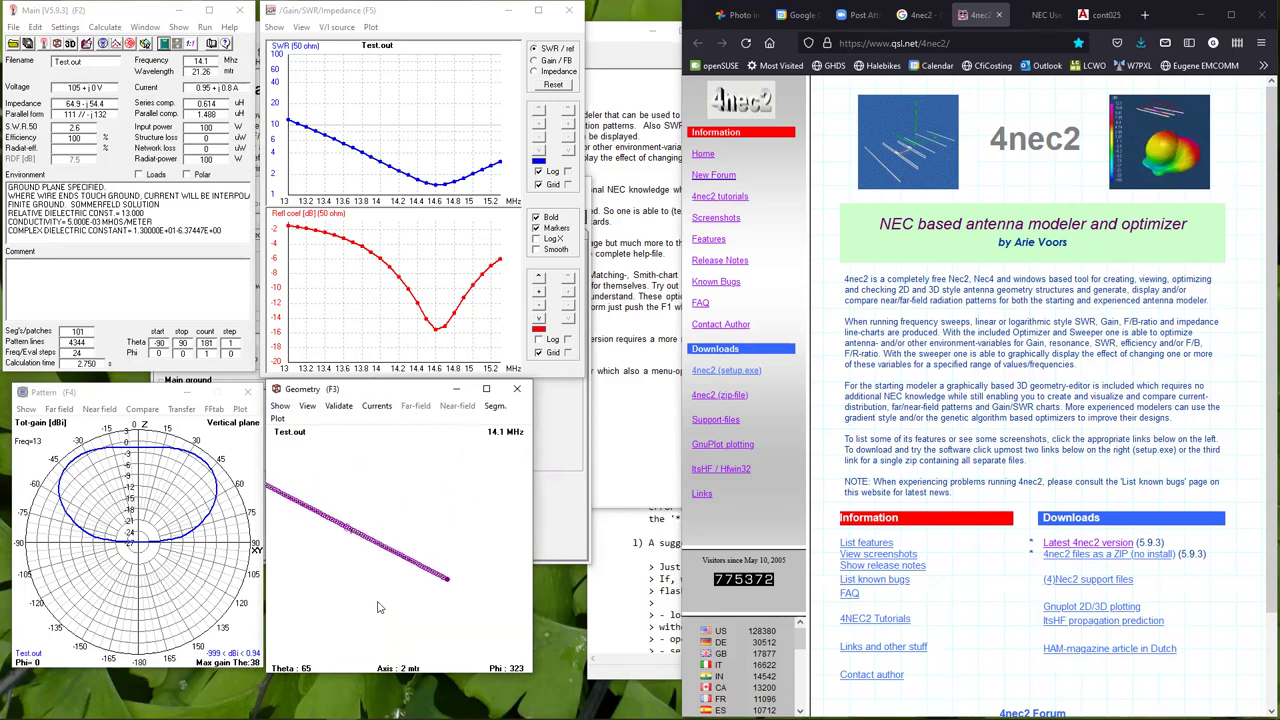
drag(378, 606, 447, 620)
scroll(447, 620, up, 1)
scroll(438, 558, up, 1)
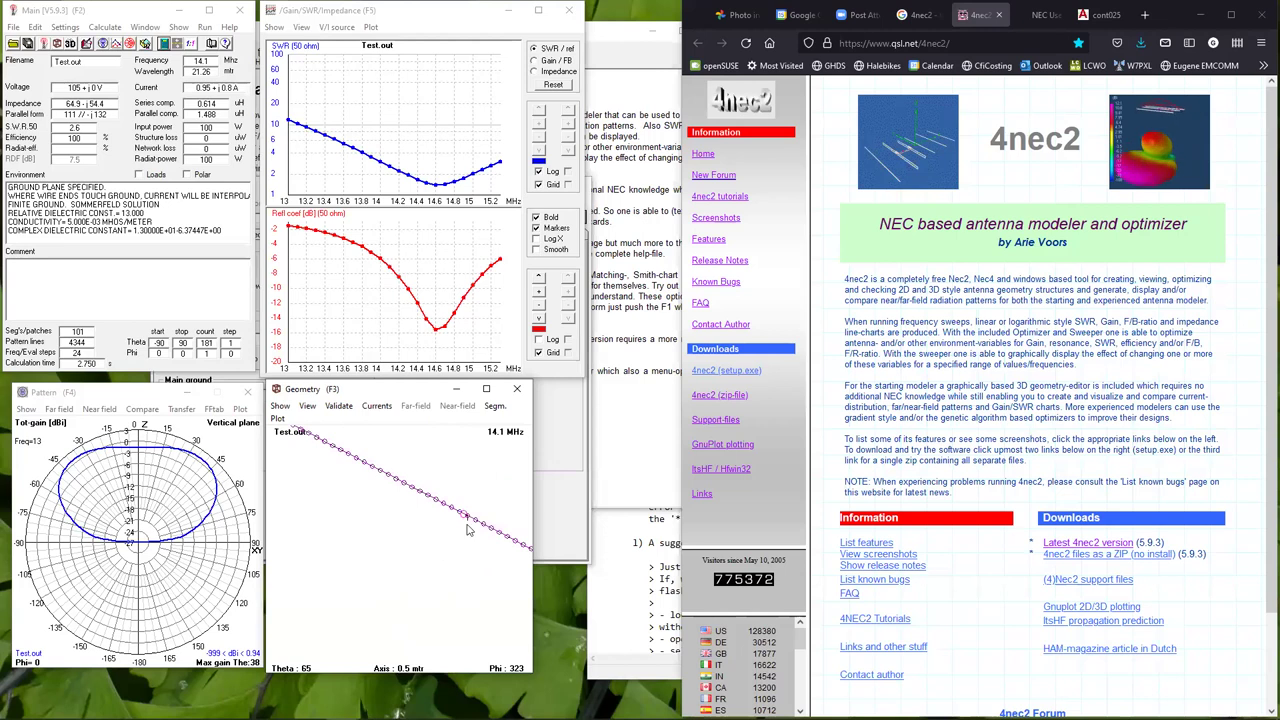
scroll(450, 550, up, 2)
scroll(450, 550, up, 3)
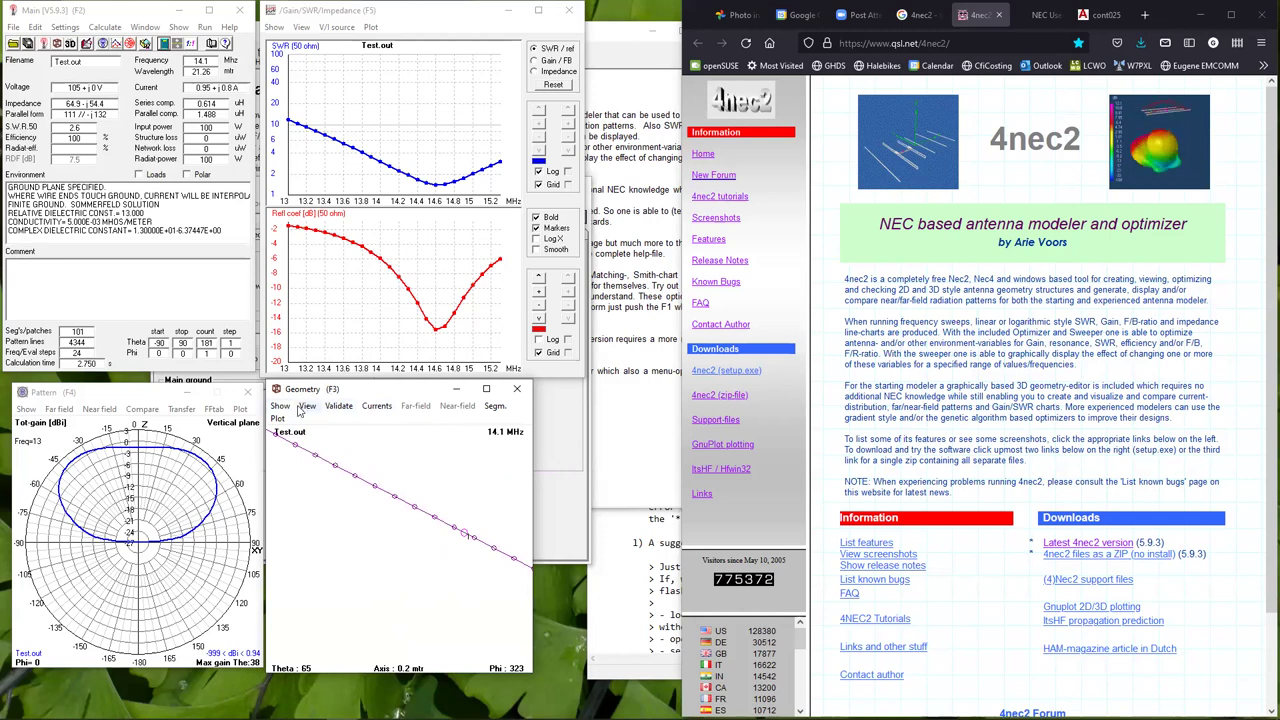
Turn off the display of segments, wire numbers and structure/wire load in the geometry view.
click(283, 406)
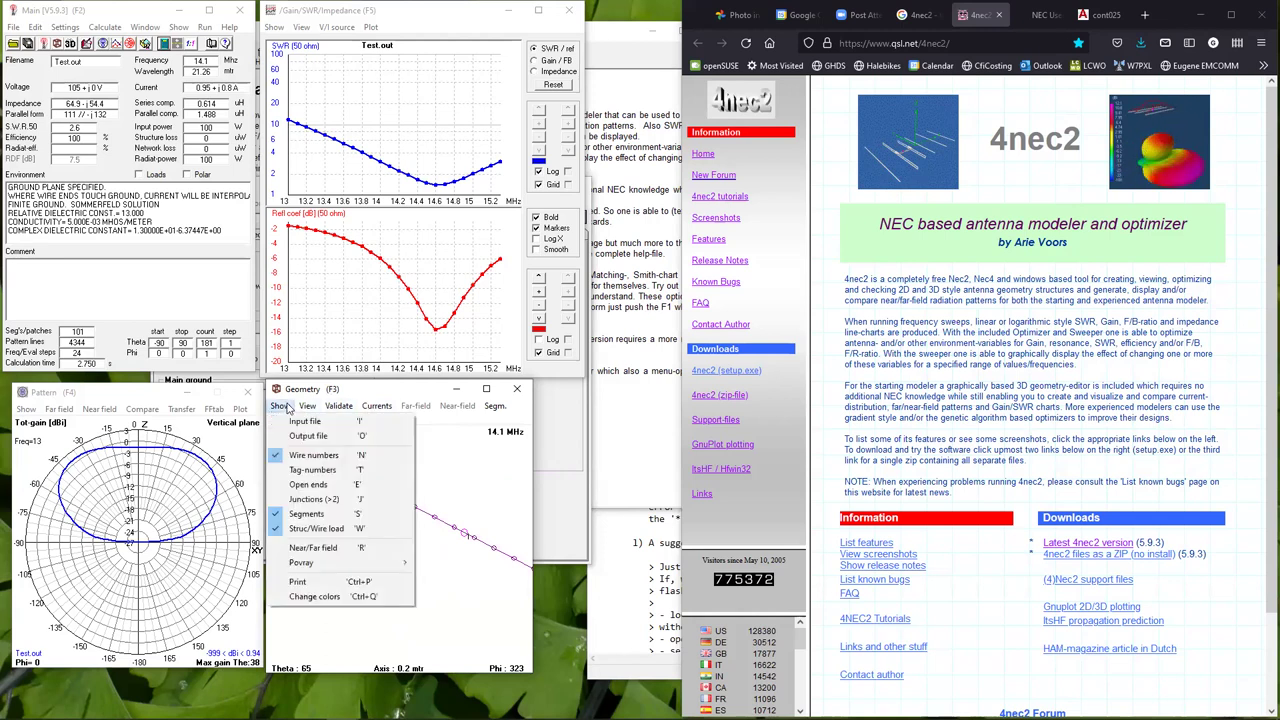
click(308, 516)
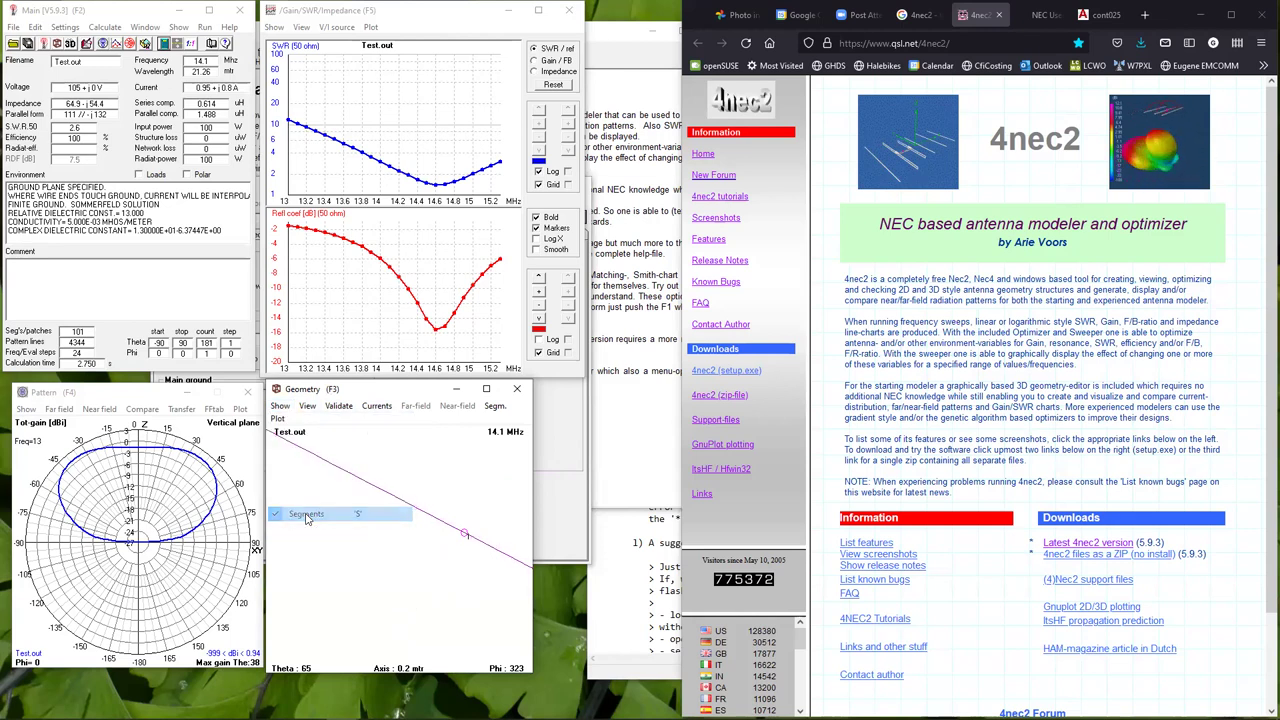
click(283, 407)
click(292, 456)
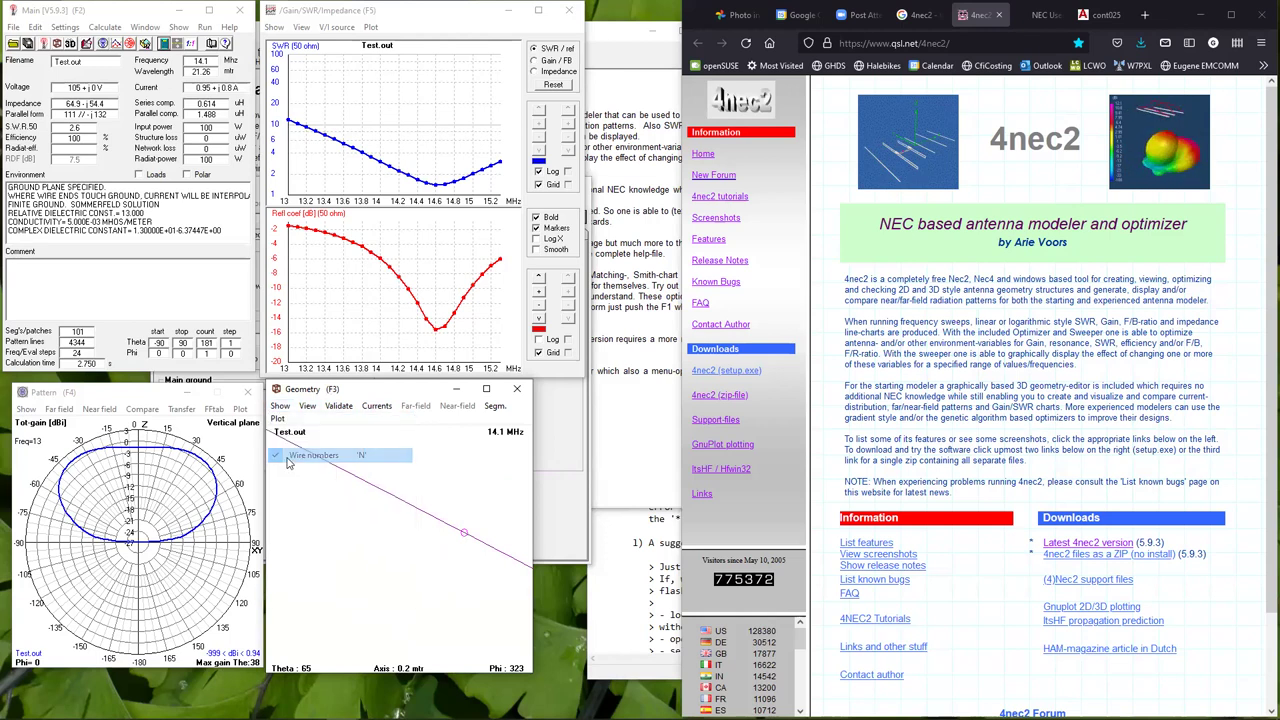
click(277, 407)
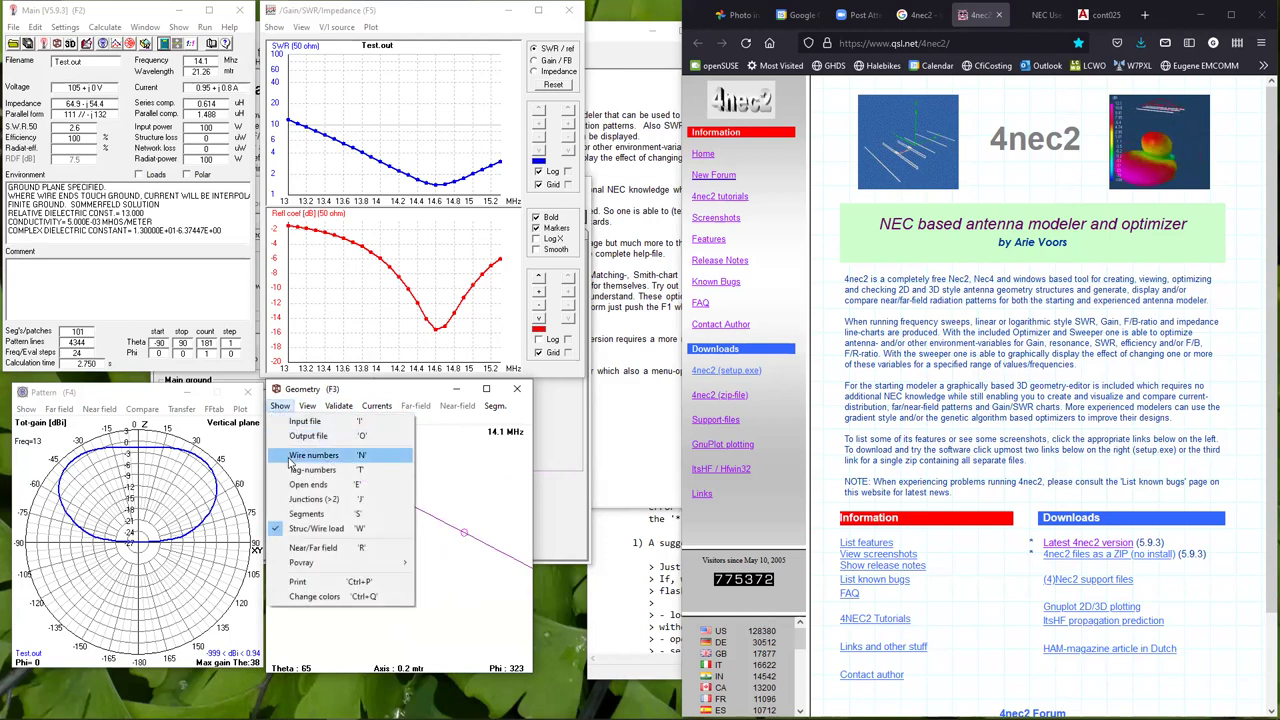
click(297, 528)
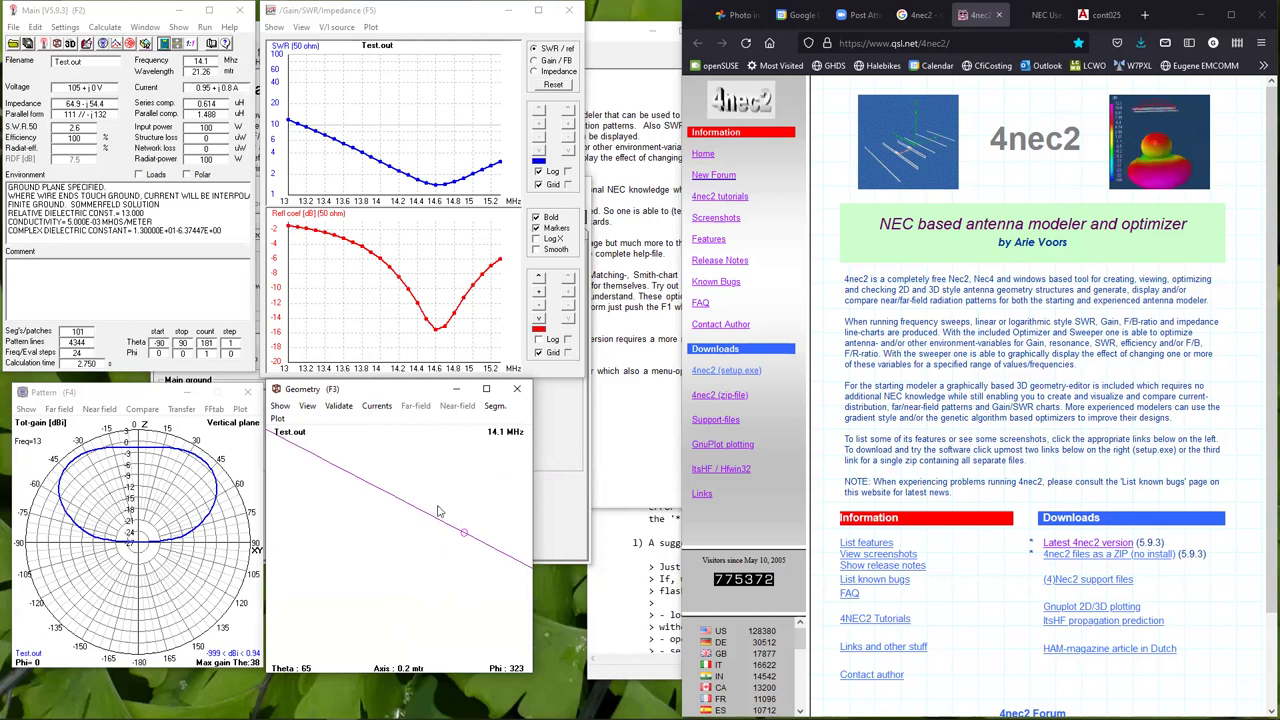
Display the current magnitude along the whole antenna wire and inspect the curve from a lower viewing angle.
scroll(434, 510, down, 4)
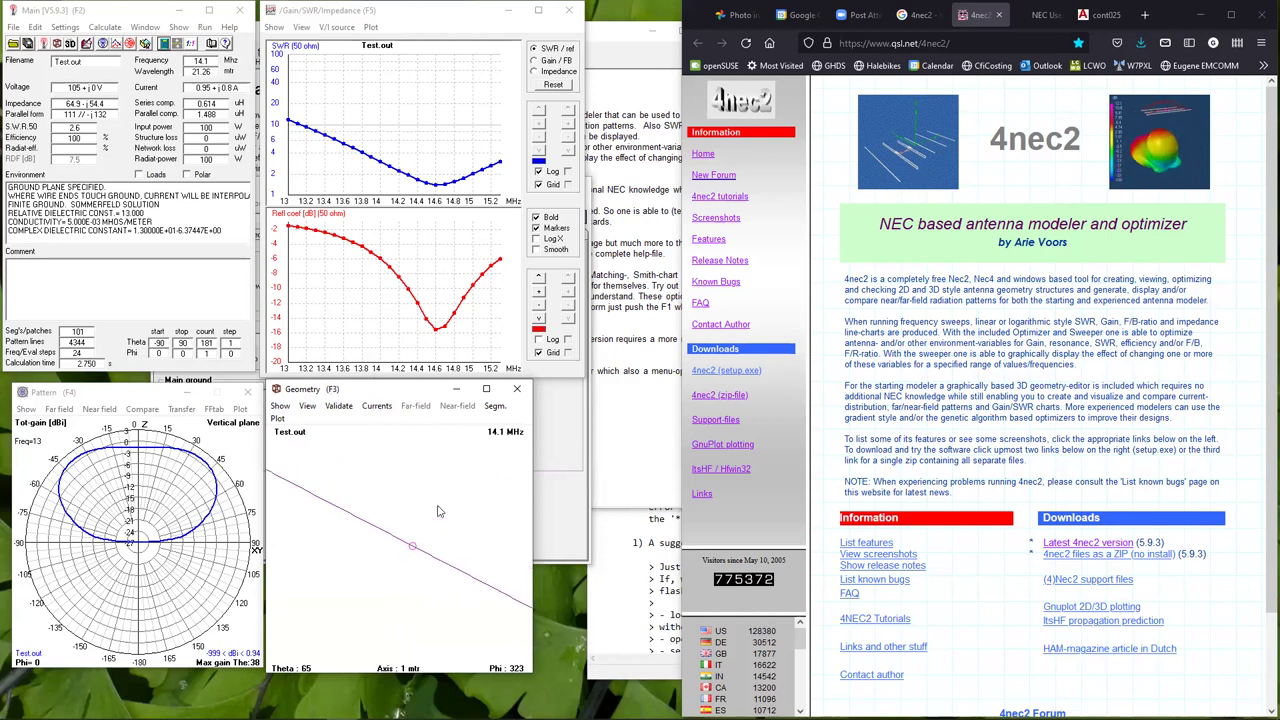
scroll(407, 520, up, 2)
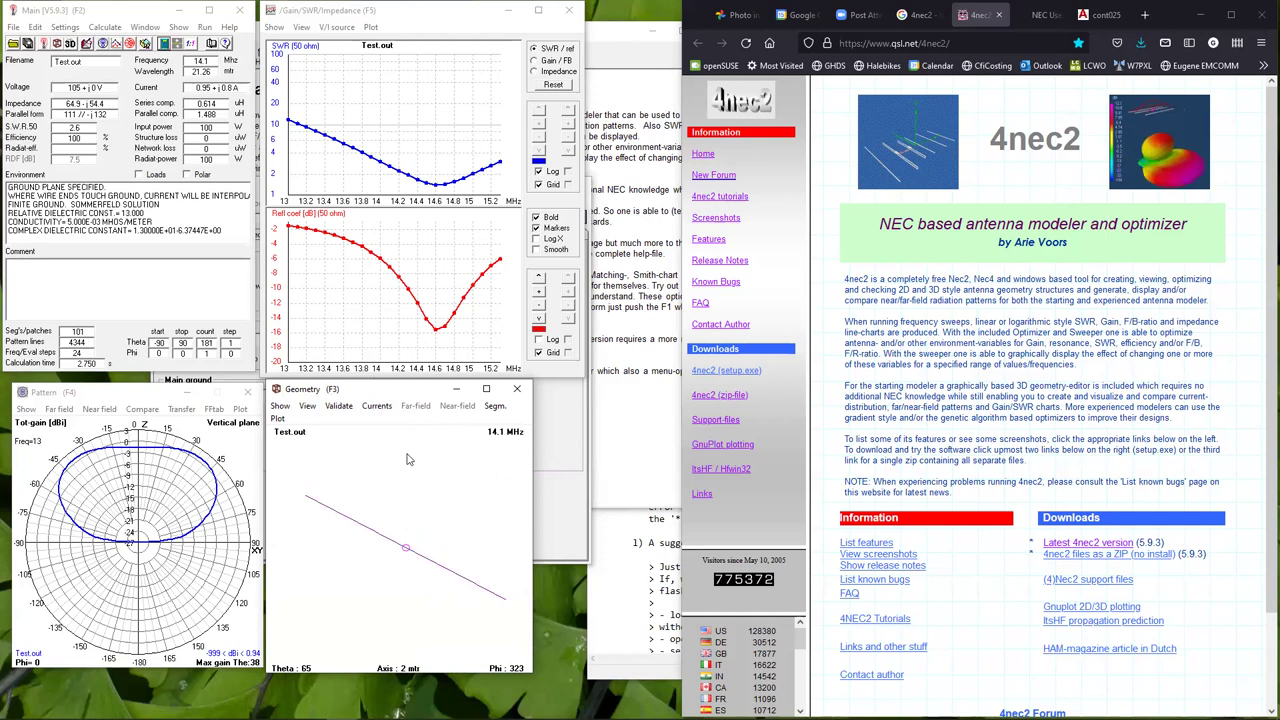
click(374, 406)
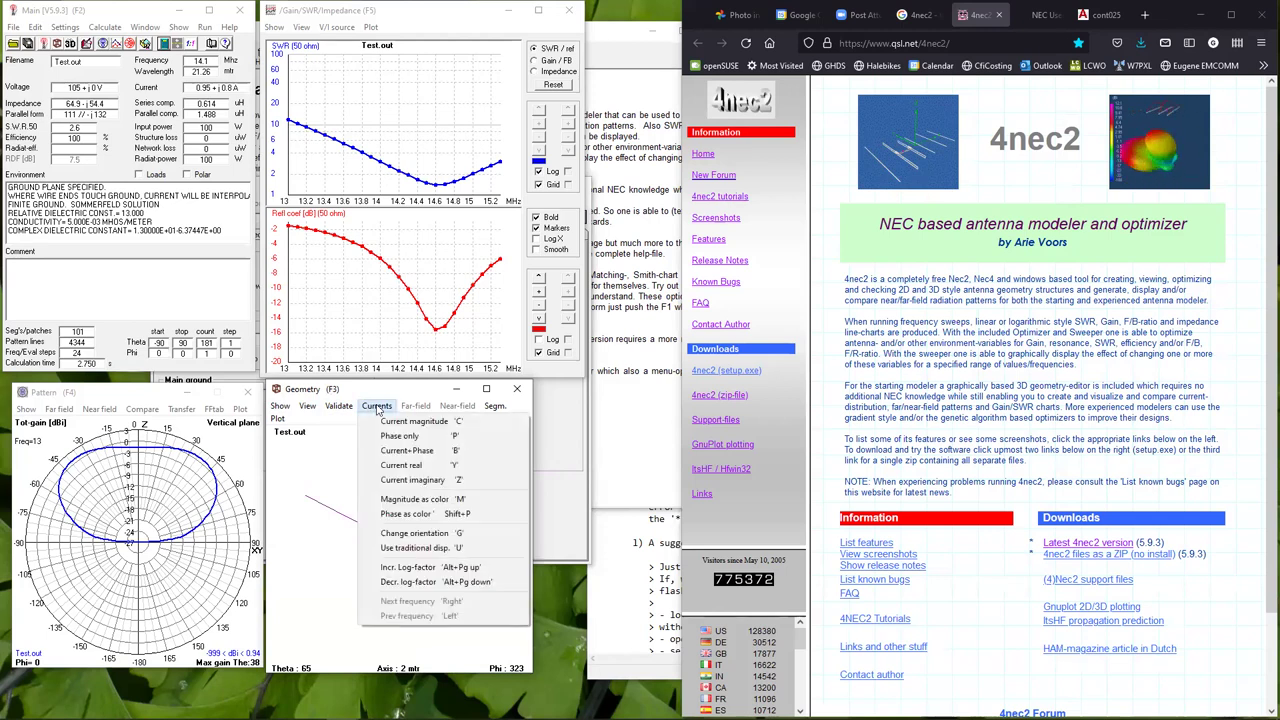
click(378, 408)
click(382, 406)
click(390, 424)
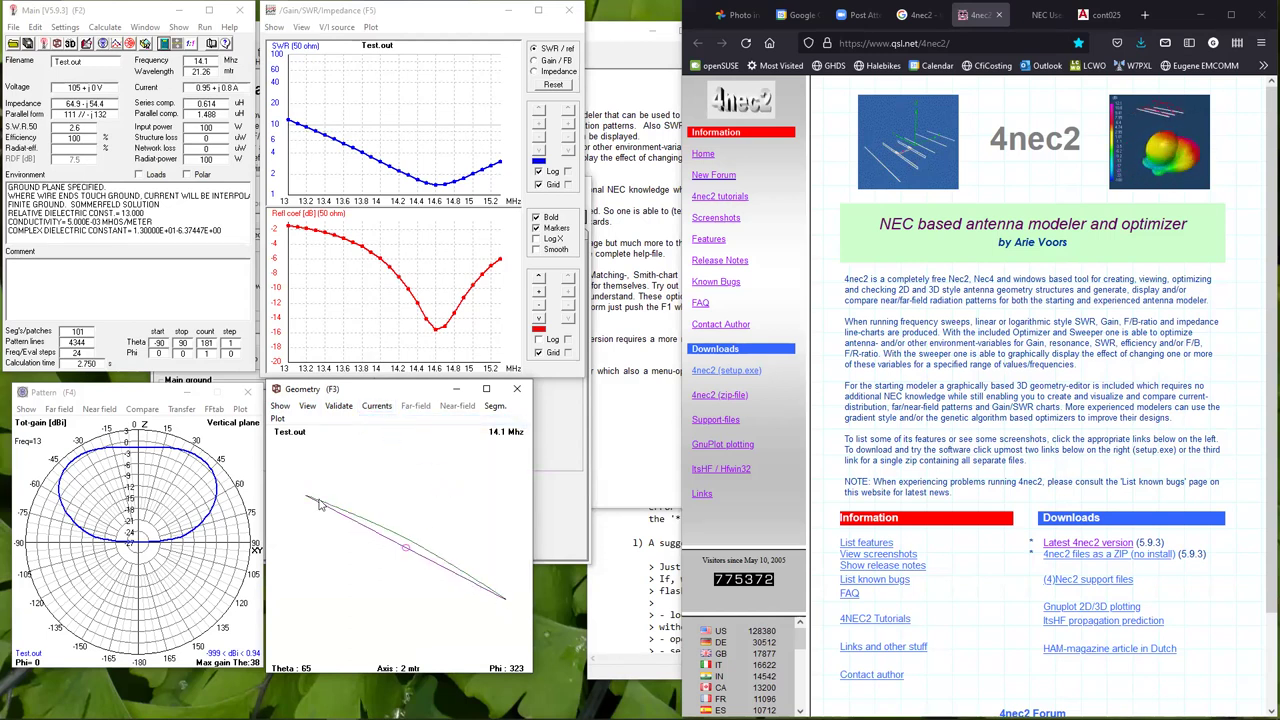
mouse_move(458, 593)
mouse_down()
mouse_move(480, 585)
mouse_move(448, 581)
mouse_up()
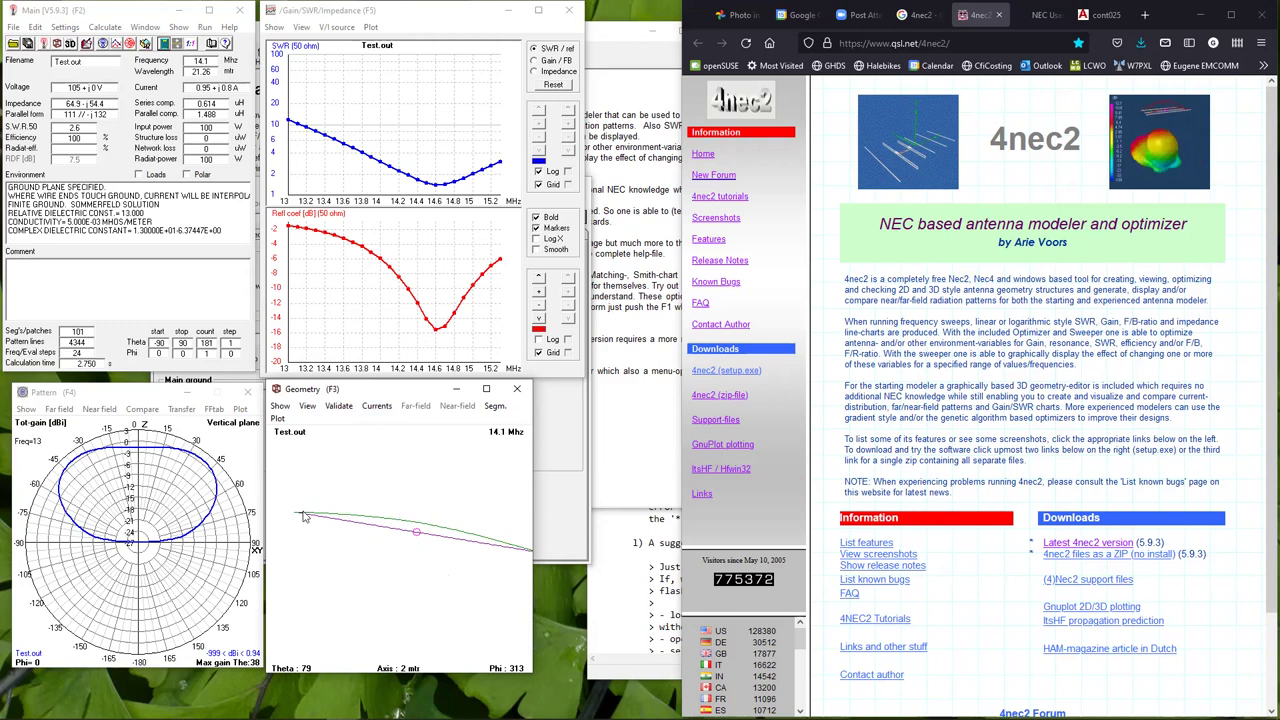
Switch the wire's current display to Current+Phase and inspect it from different angles.
click(384, 407)
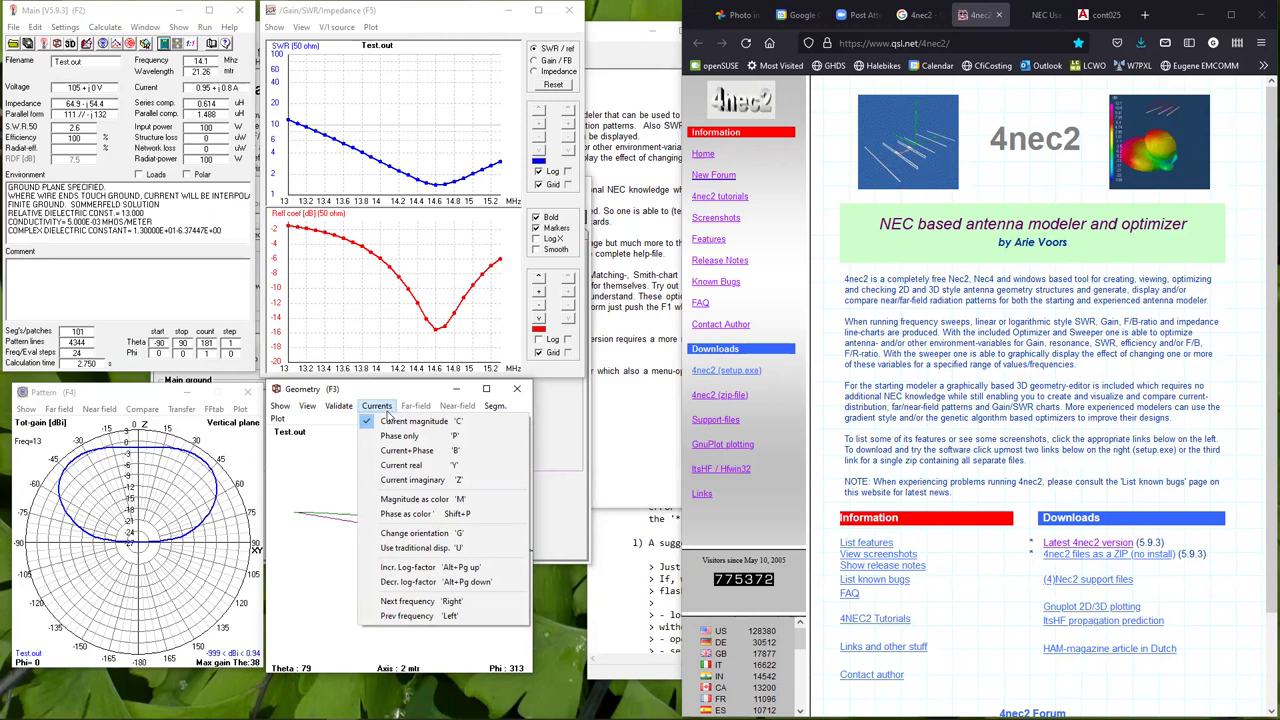
click(398, 451)
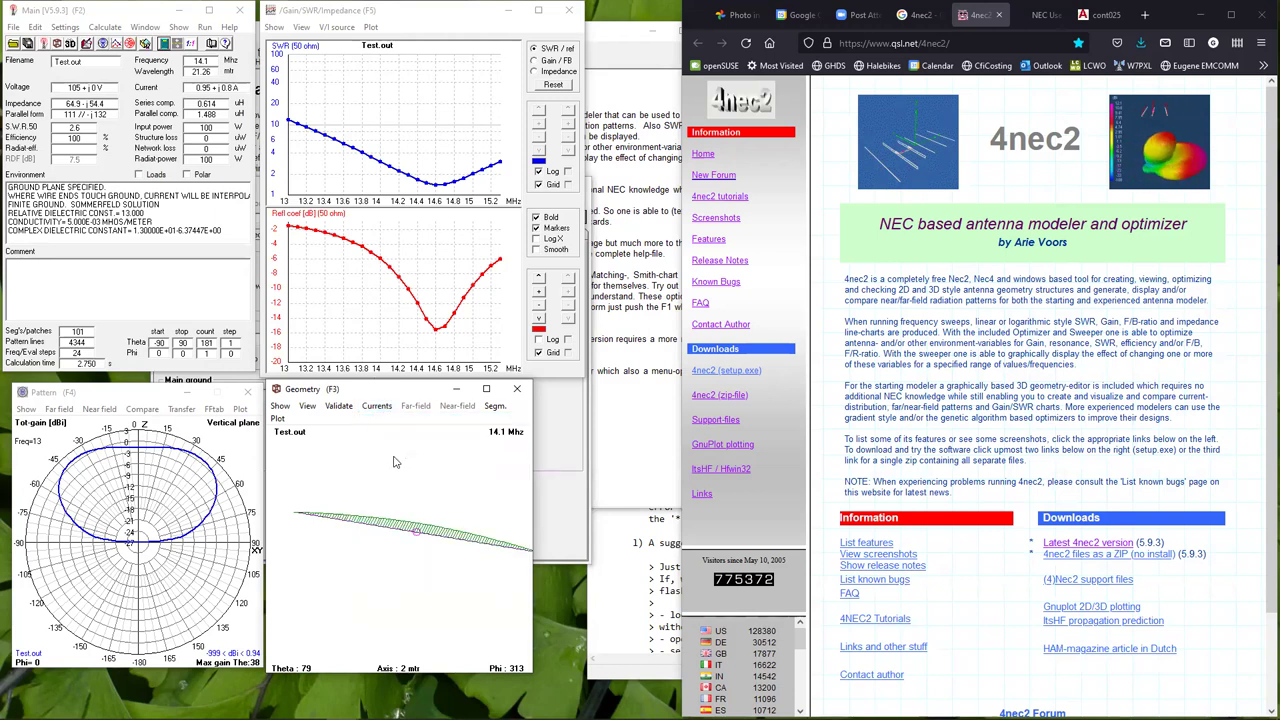
mouse_move(375, 458)
mouse_down()
mouse_move(406, 458)
mouse_move(375, 464)
mouse_up()
mouse_move(371, 475)
mouse_down()
mouse_move(404, 468)
mouse_move(379, 463)
mouse_up()
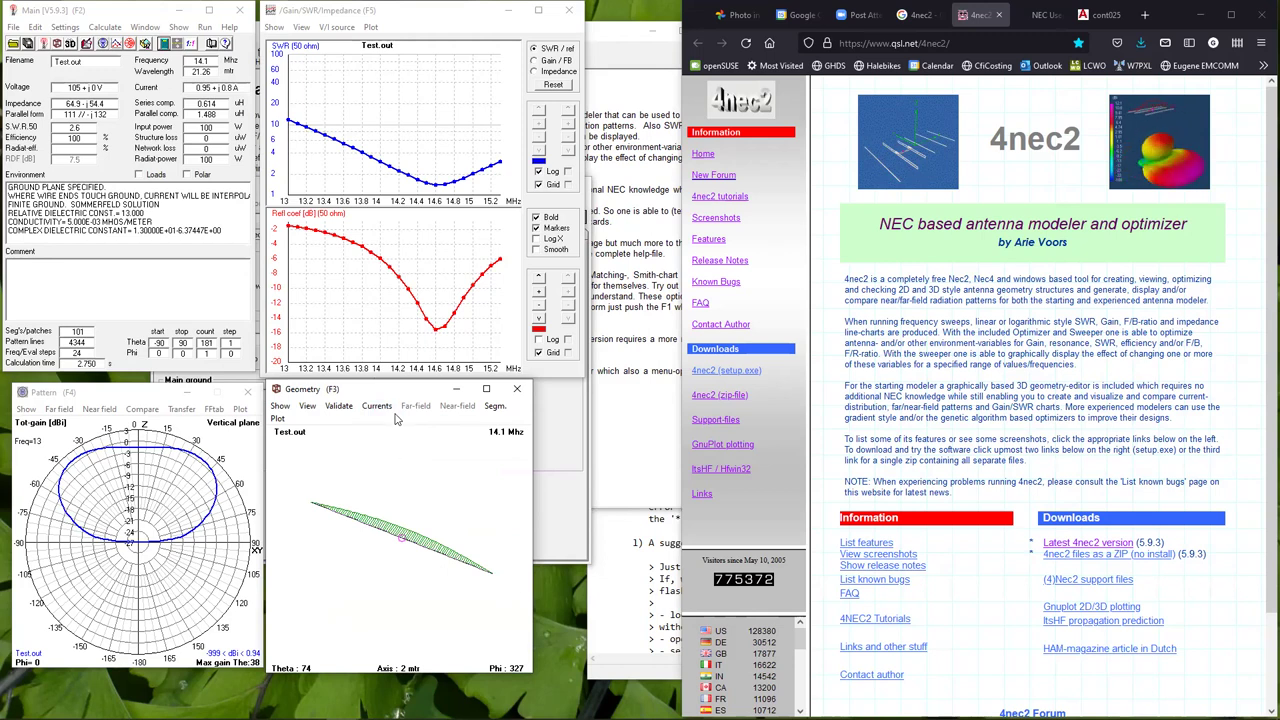
click(386, 408)
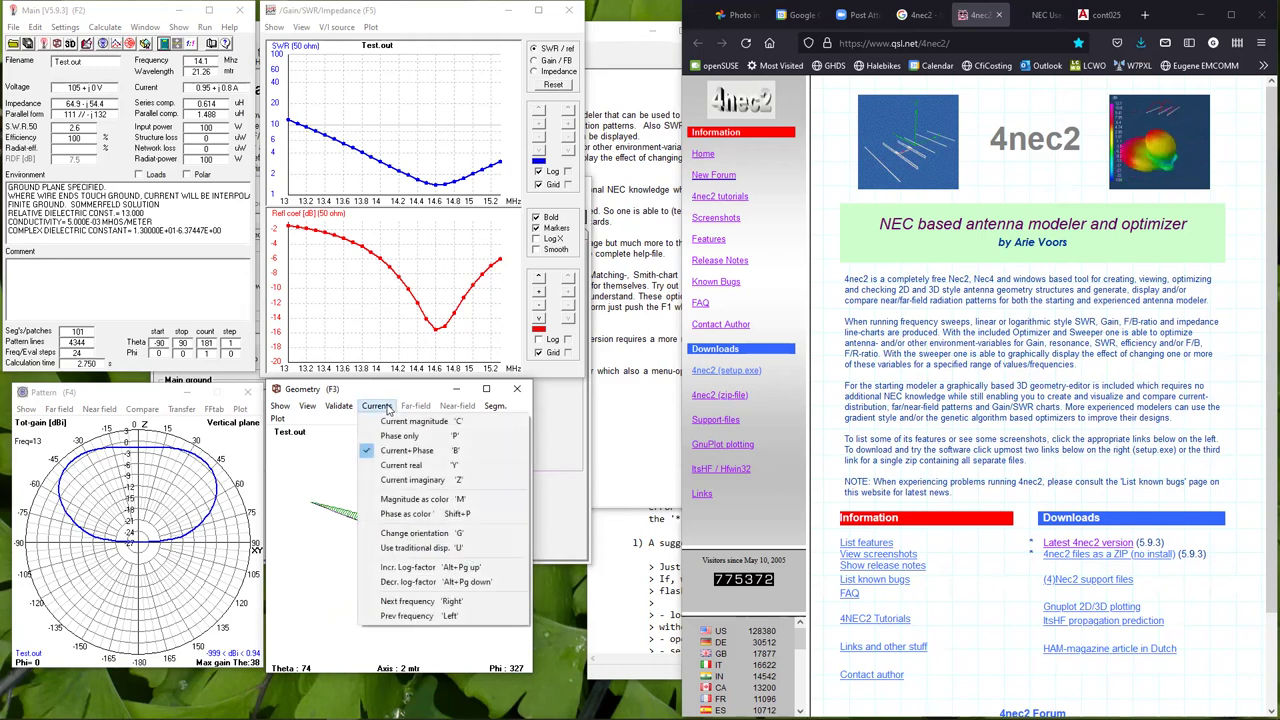
click(388, 408)
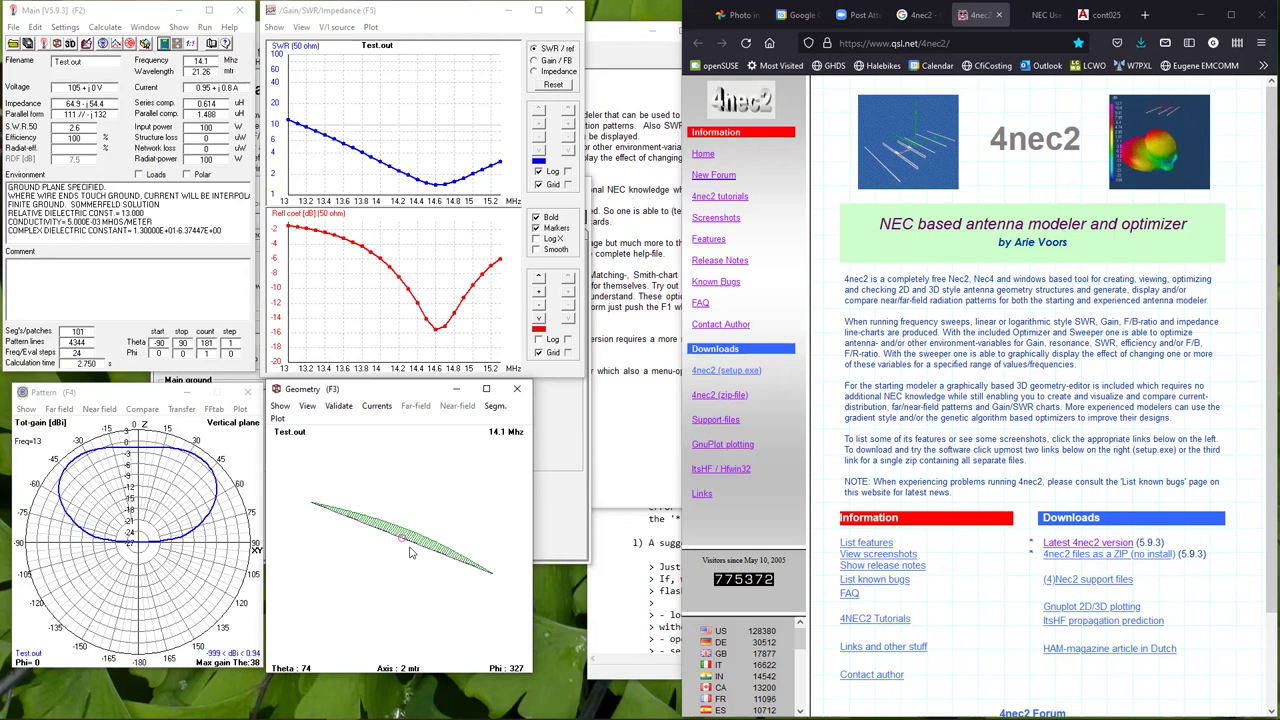
scroll(409, 548, up, 2)
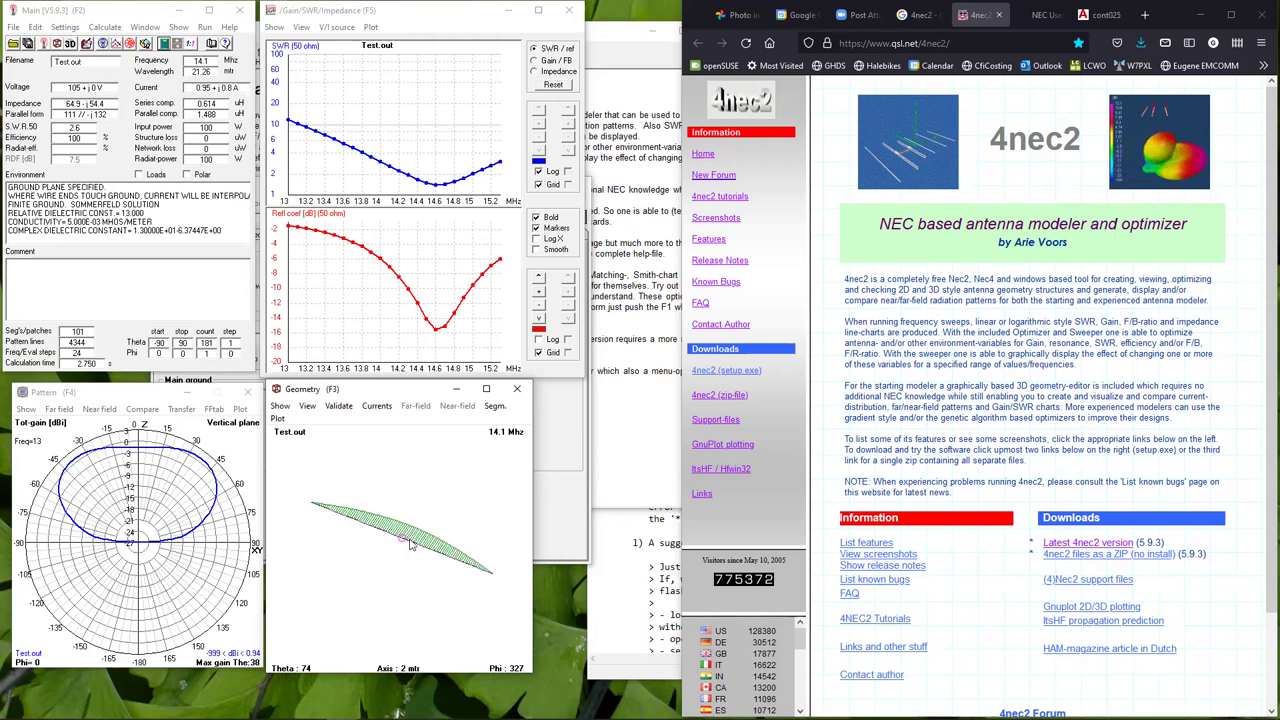
Turn off the Current+Phase display, show the wire's segments and examine those on either side of the source.
click(376, 406)
click(395, 449)
scroll(402, 566, up, 5)
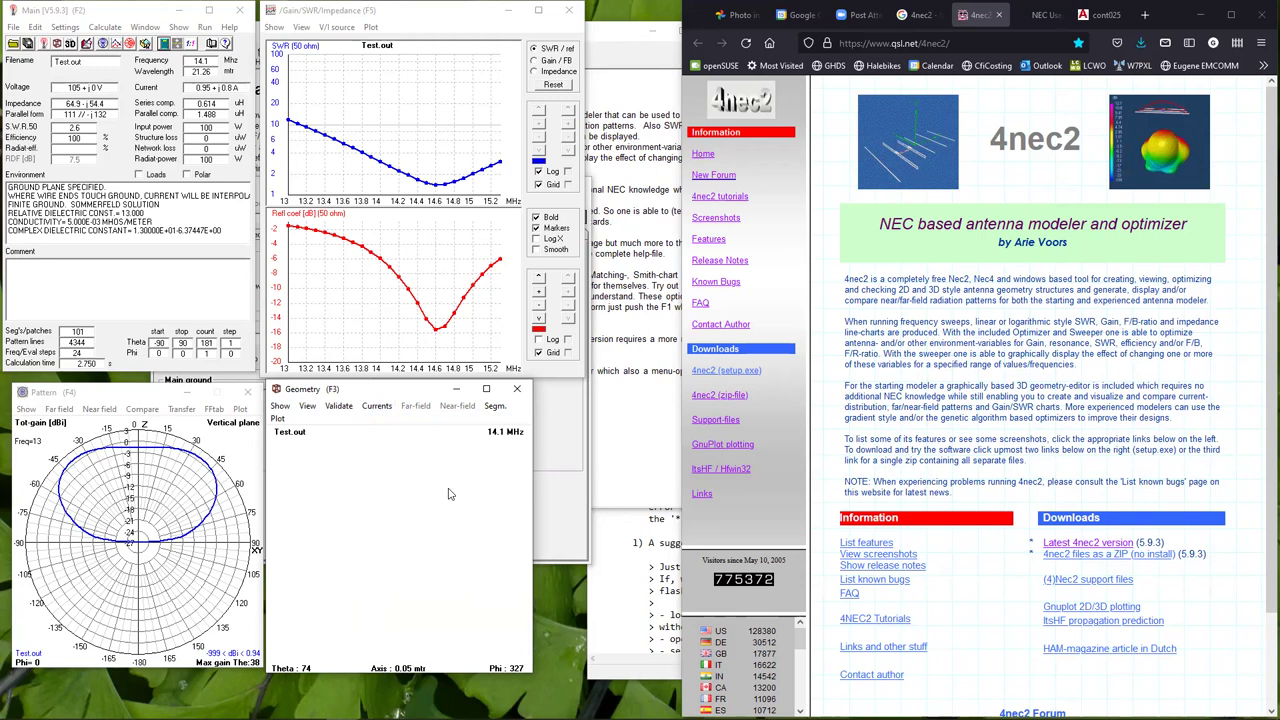
scroll(448, 494, down, 2)
mouse_move(426, 505)
mouse_down()
mouse_move(424, 562)
mouse_move(429, 454)
mouse_up()
scroll(424, 562, up, 3)
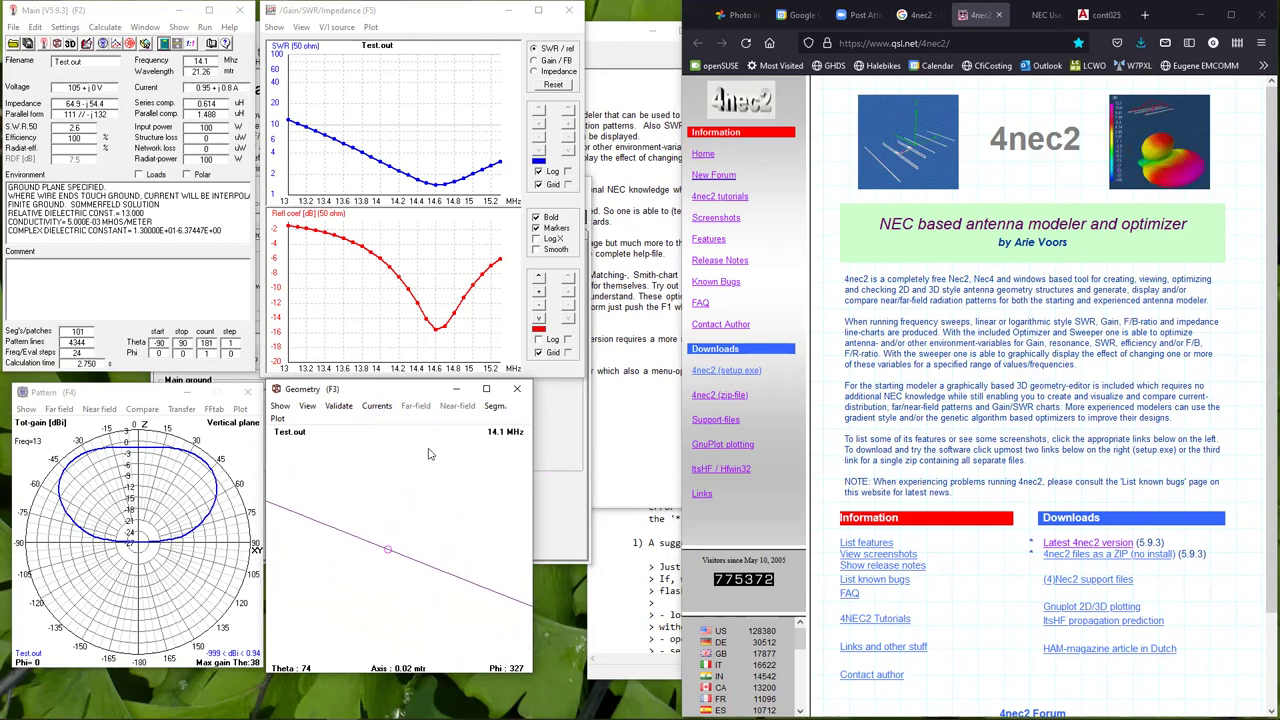
click(279, 405)
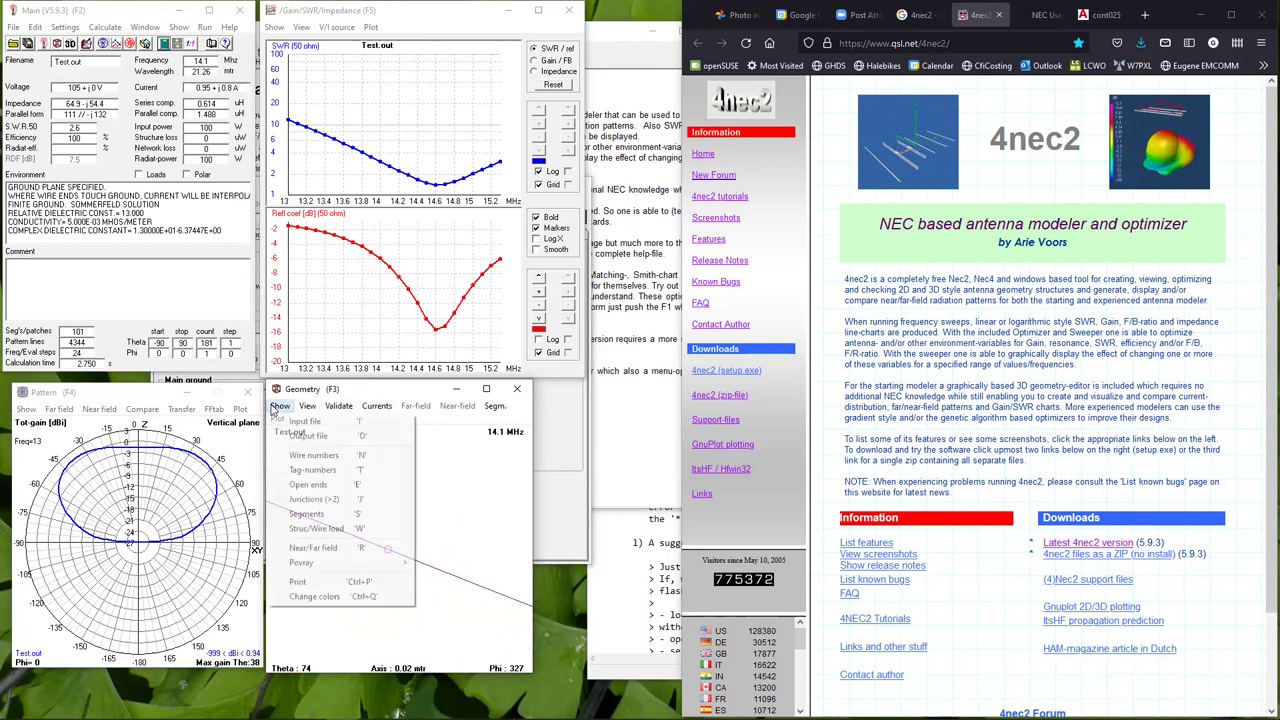
click(310, 515)
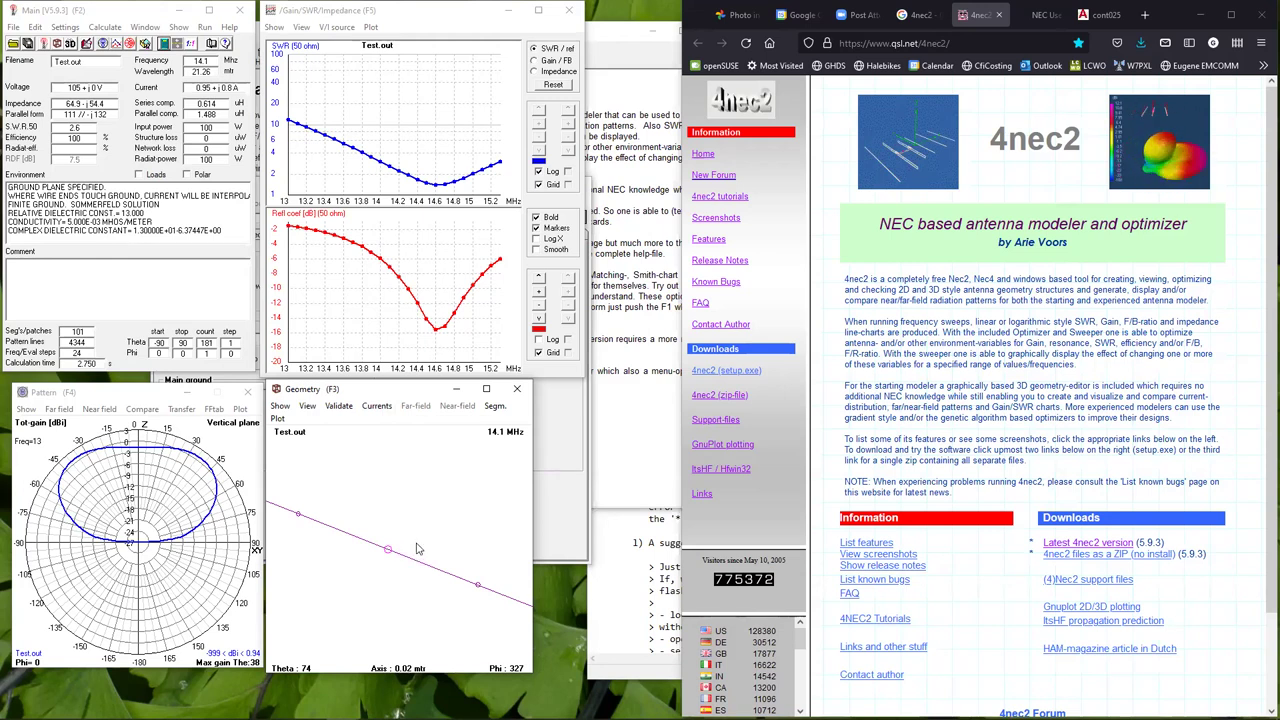
scroll(418, 548, down, 2)
scroll(418, 548, down, 4)
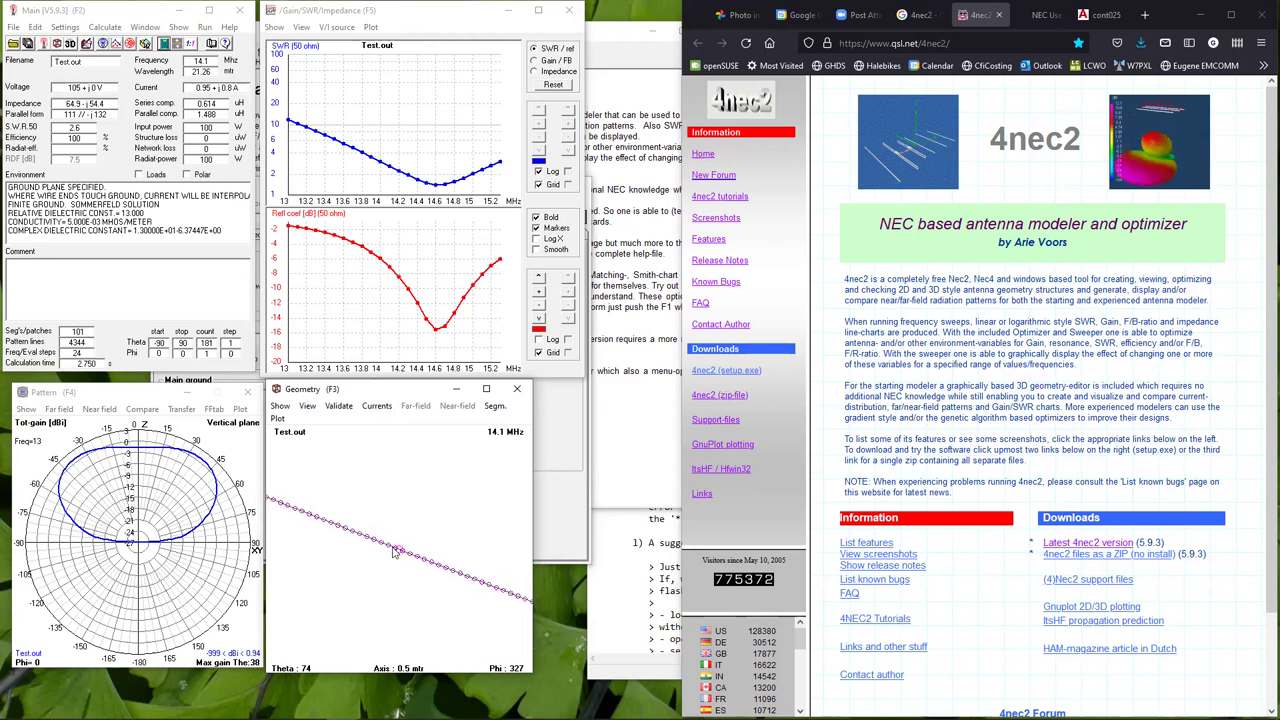
scroll(399, 553, up, 4)
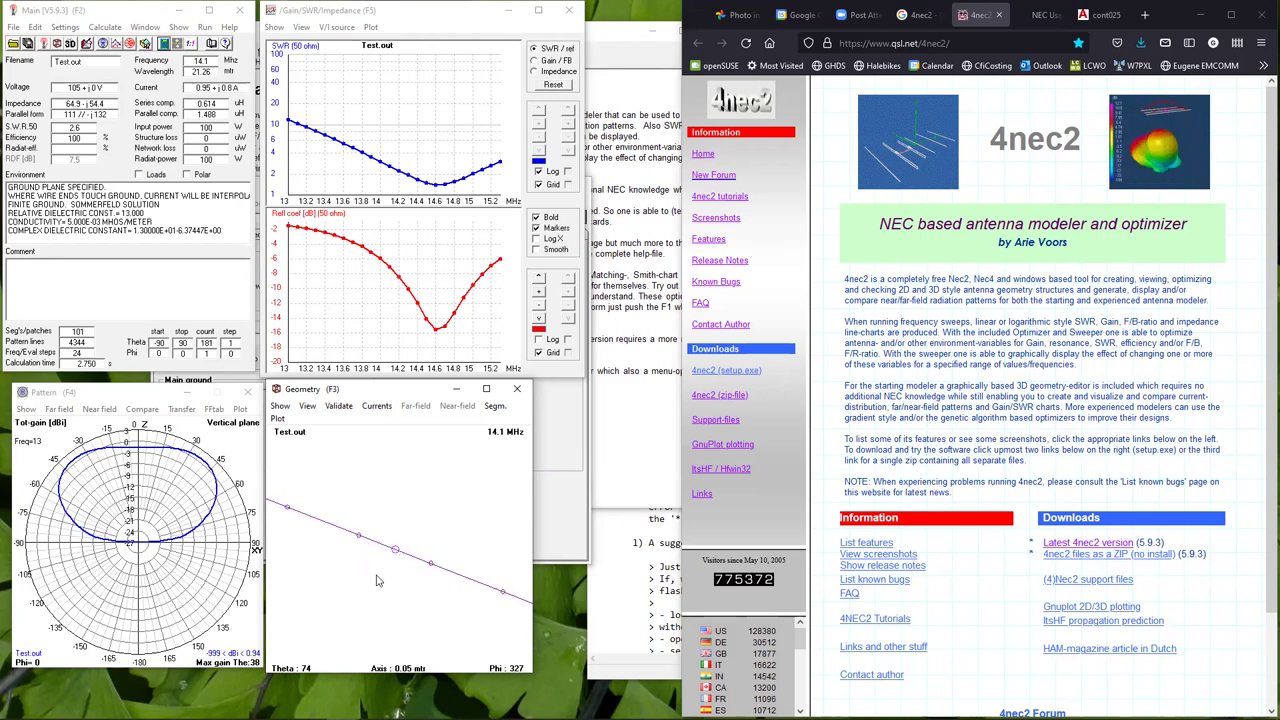
Move the voltage source to segment 26 of the wire in the Test.nec input file.
scroll(406, 569, down, 6)
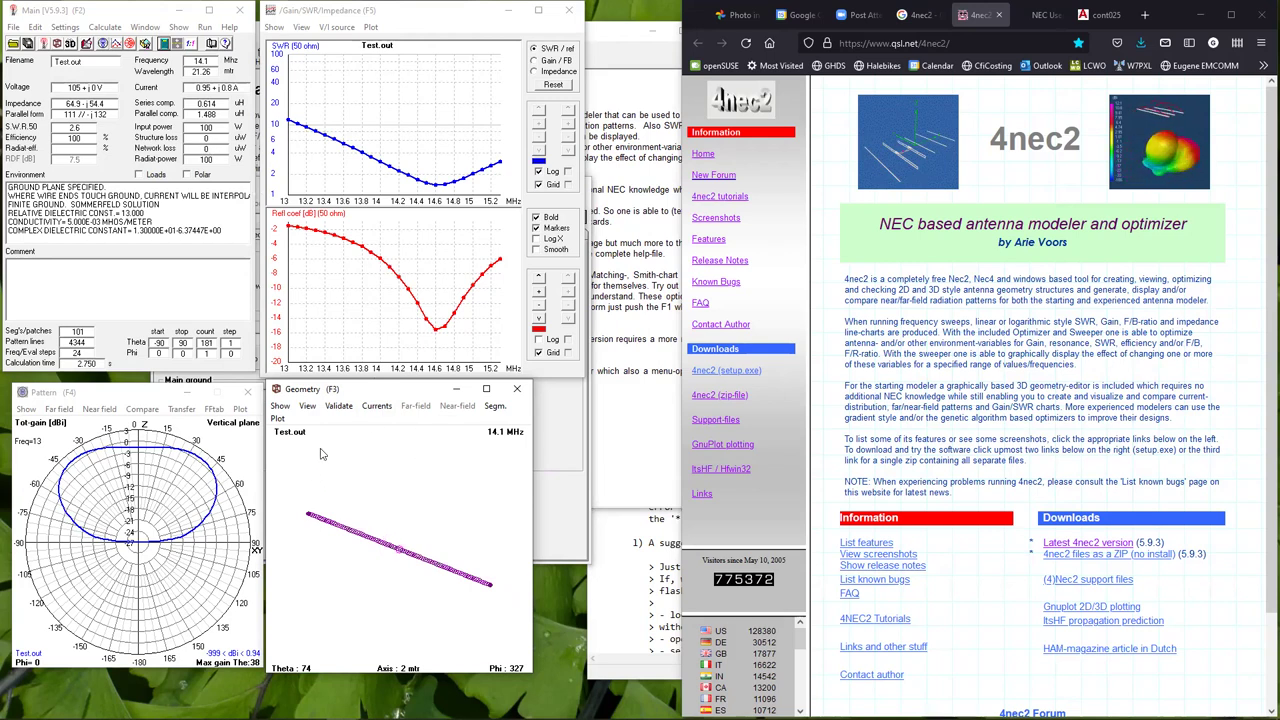
click(35, 28)
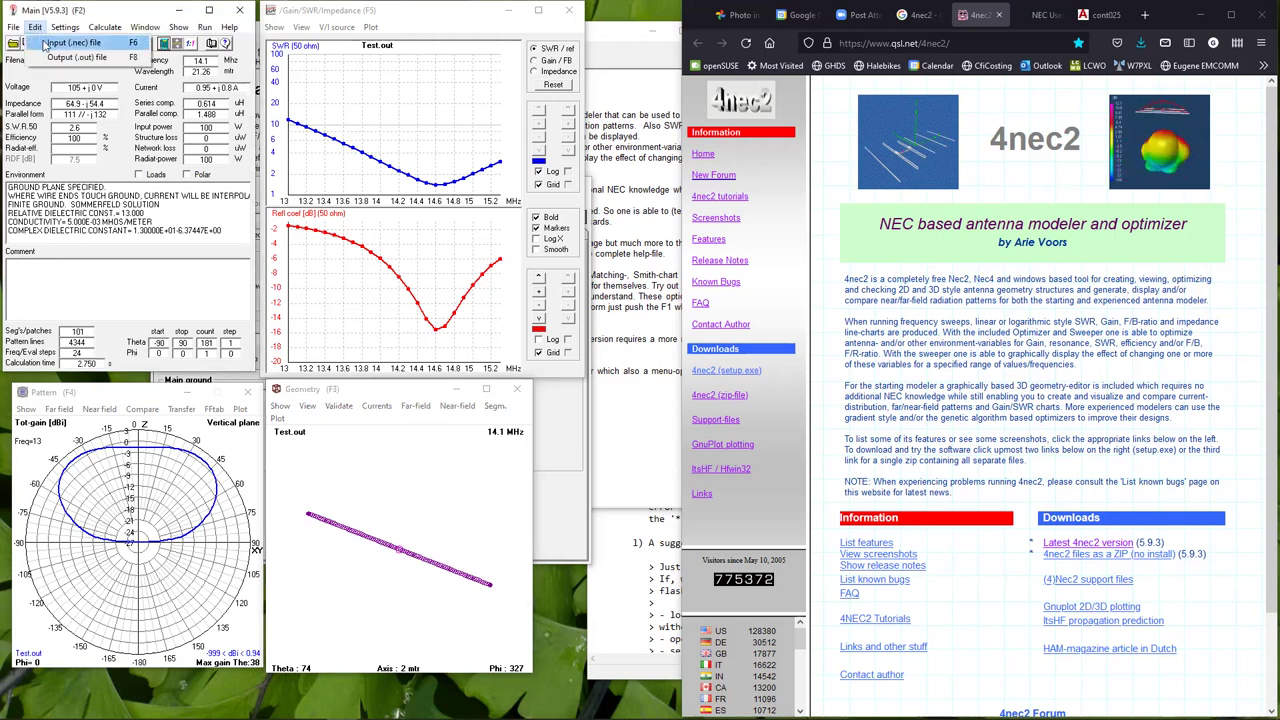
click(45, 44)
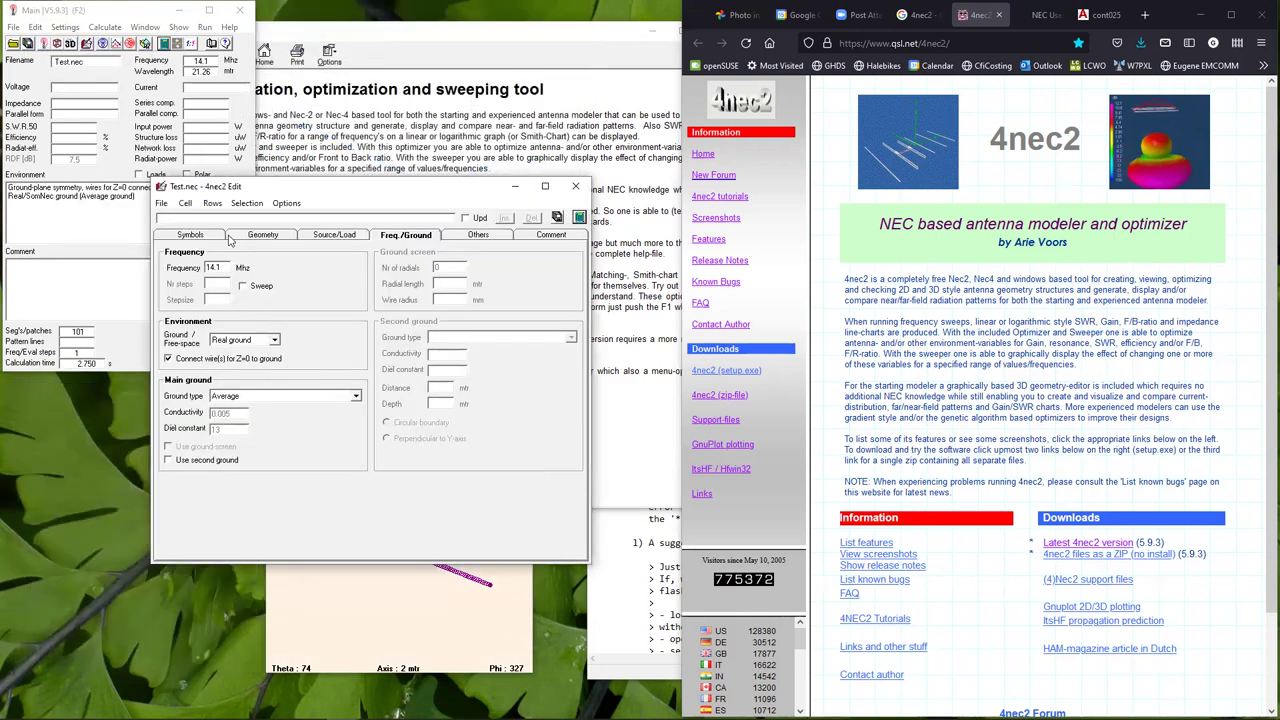
click(320, 238)
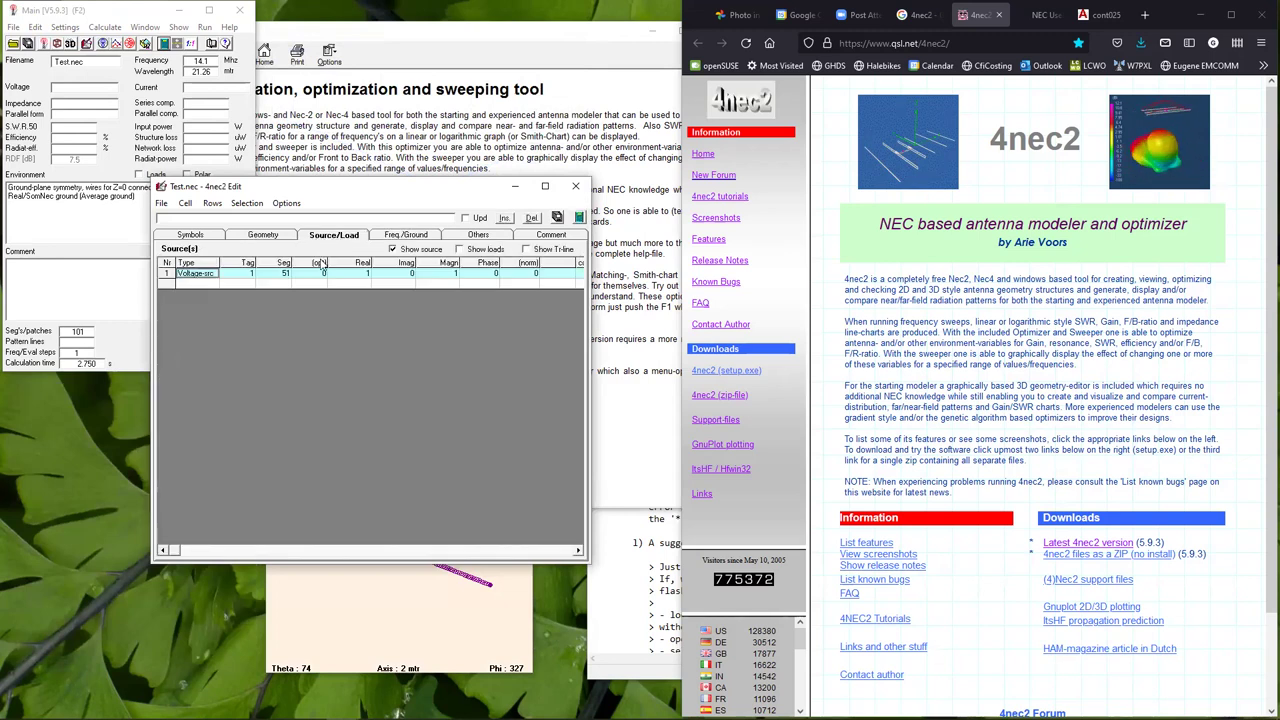
click(268, 272)
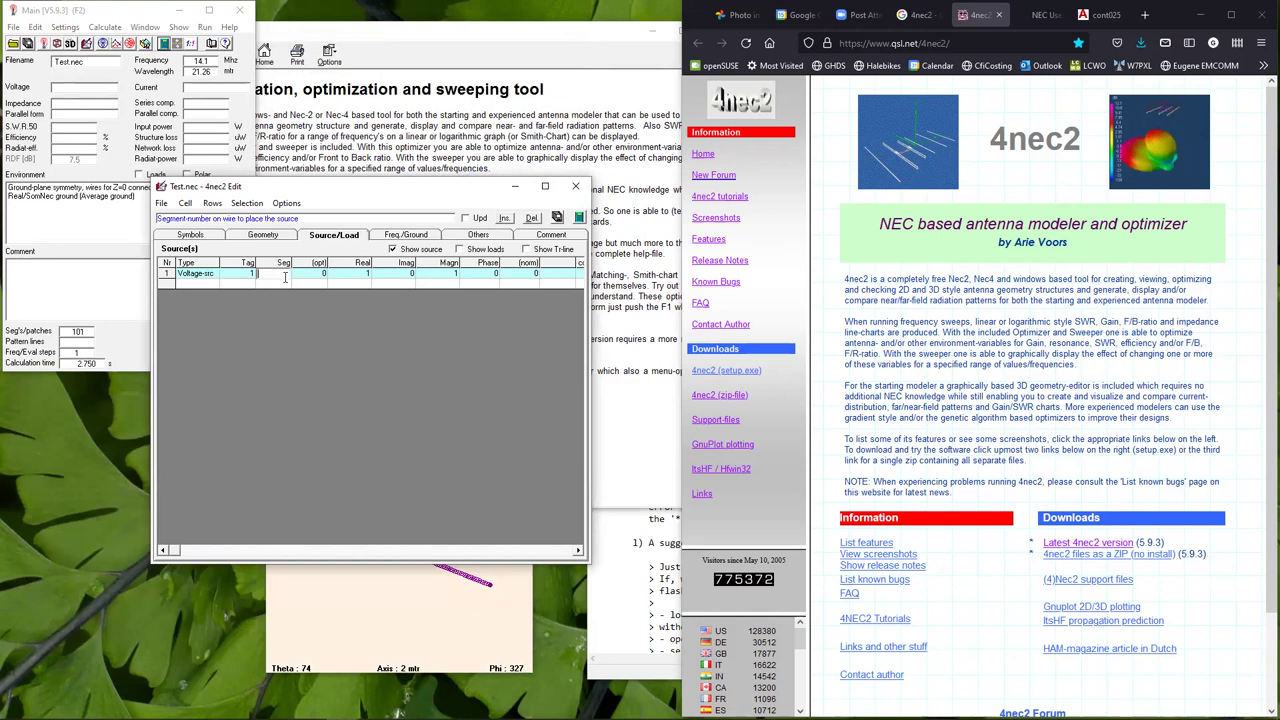
text(26)
key(Return)
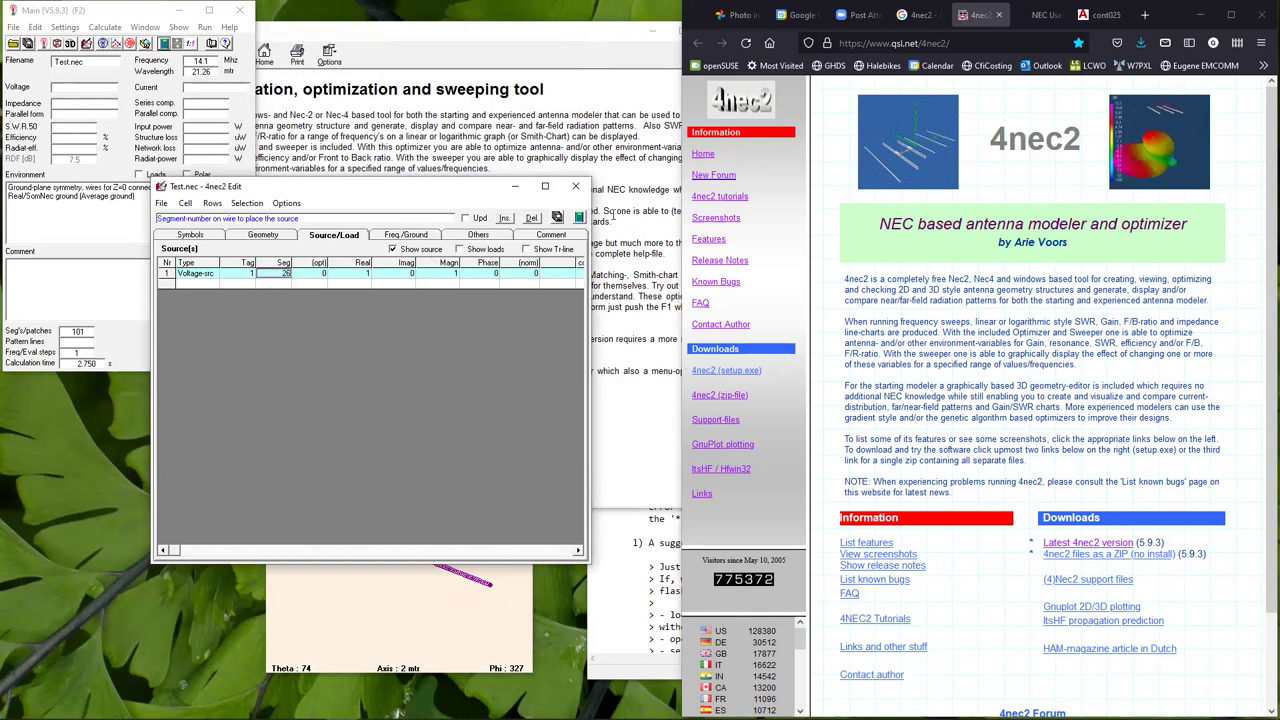
Run the frequency sweep from 13 to 15.35 MHz and display the current magnitude along the wire.
click(580, 219)
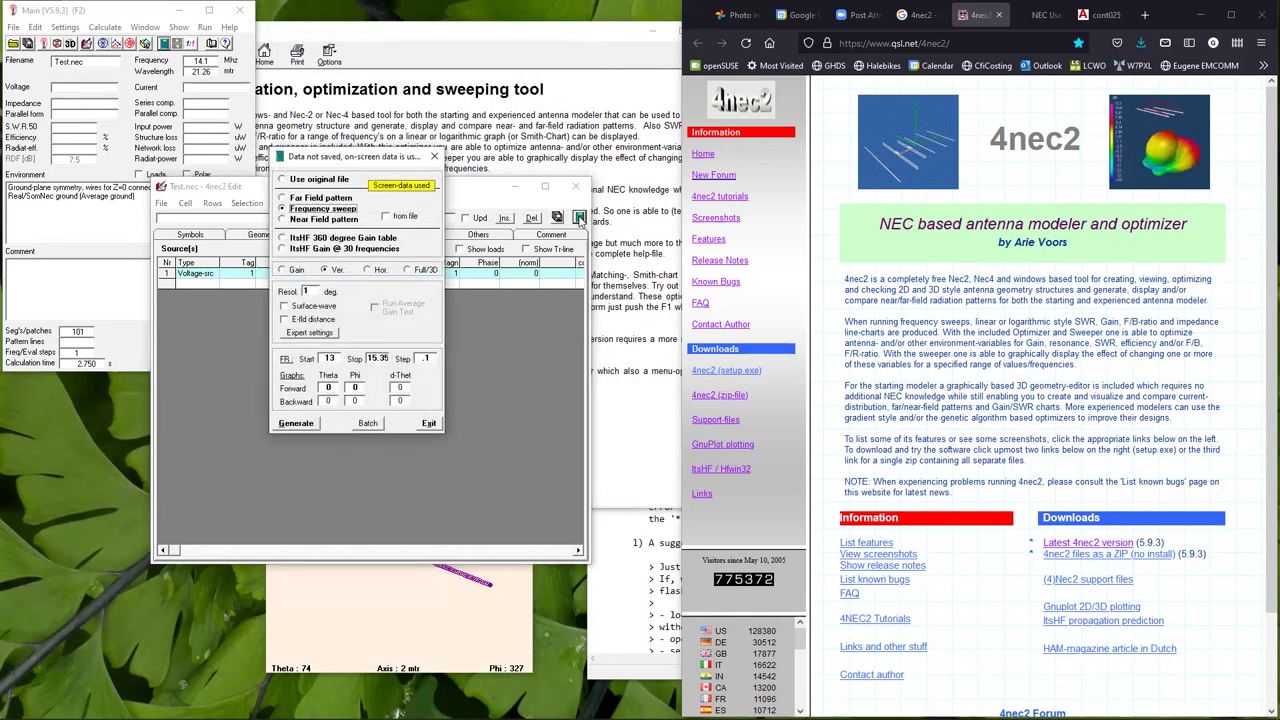
click(313, 422)
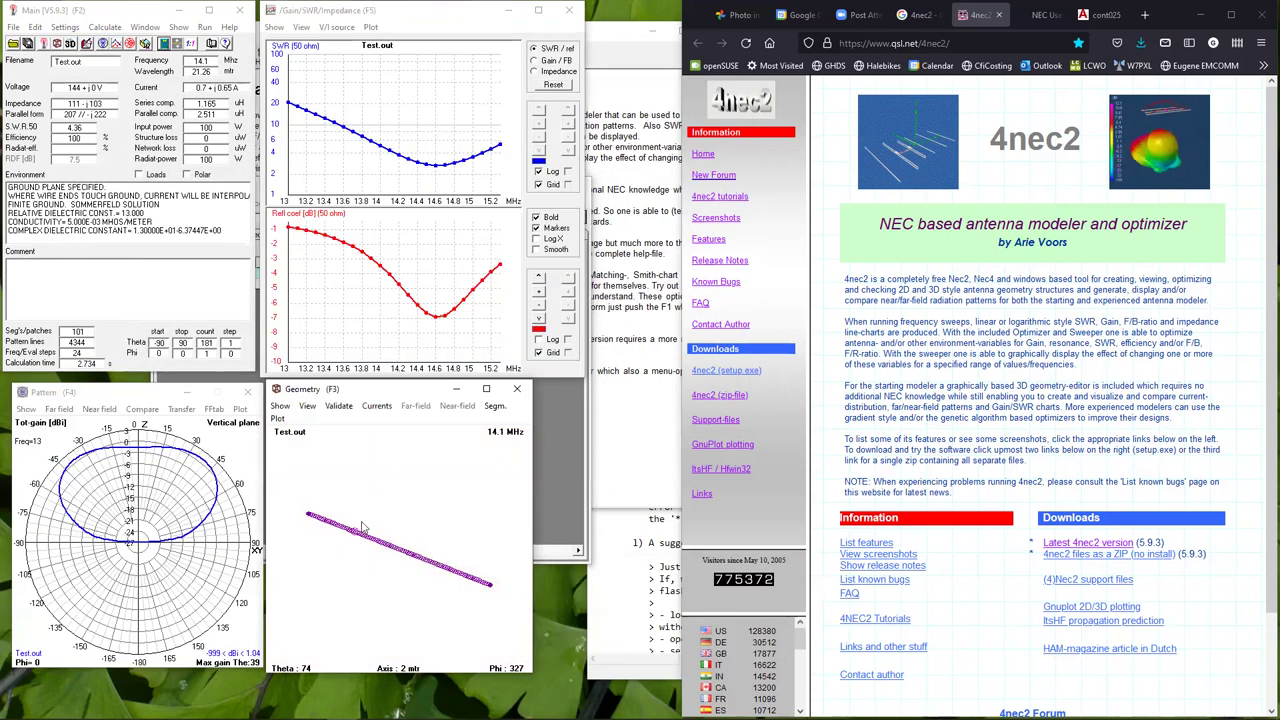
click(376, 405)
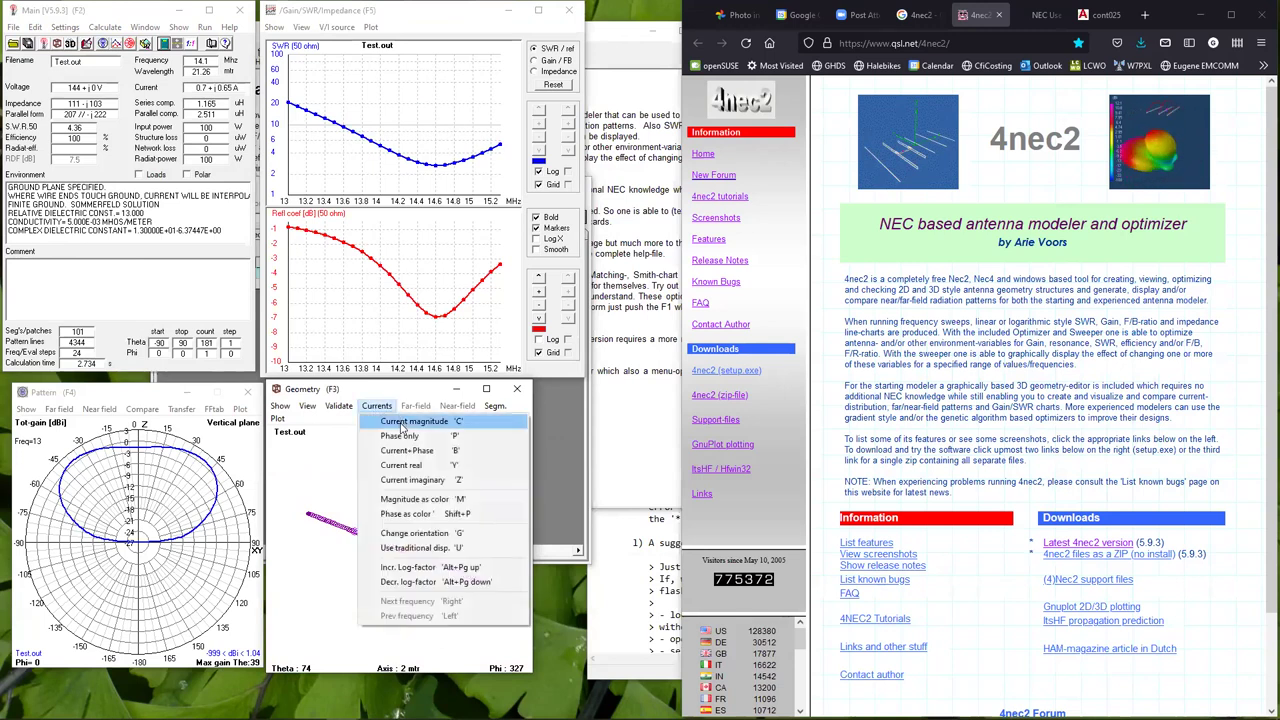
click(402, 427)
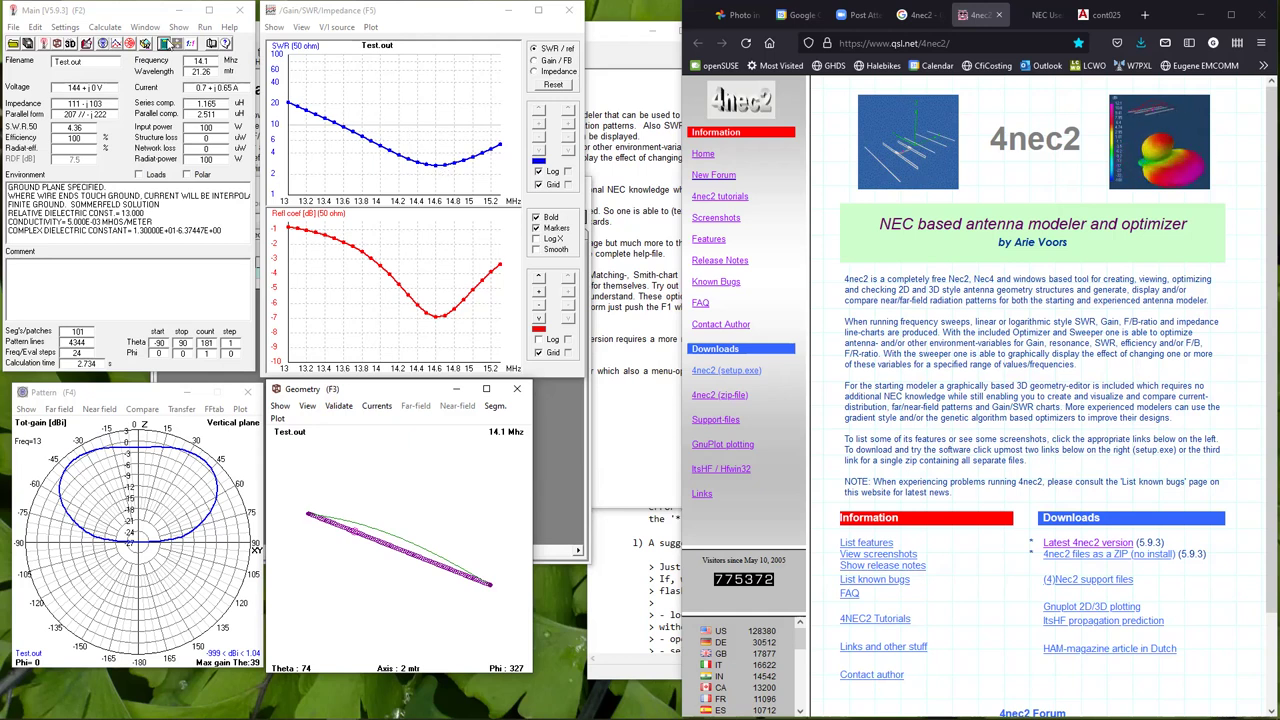
Run a wide frequency sweep from 1 to 30 MHz with a step of .5.
click(164, 43)
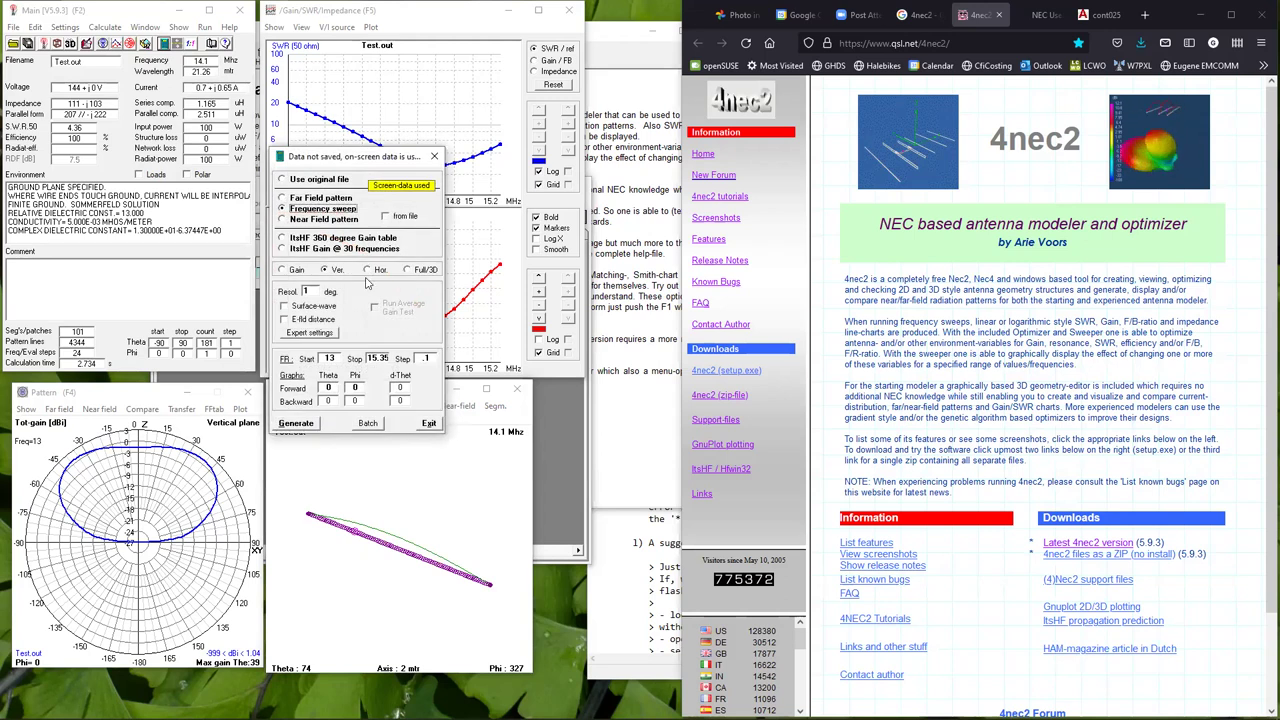
double_click(330, 358)
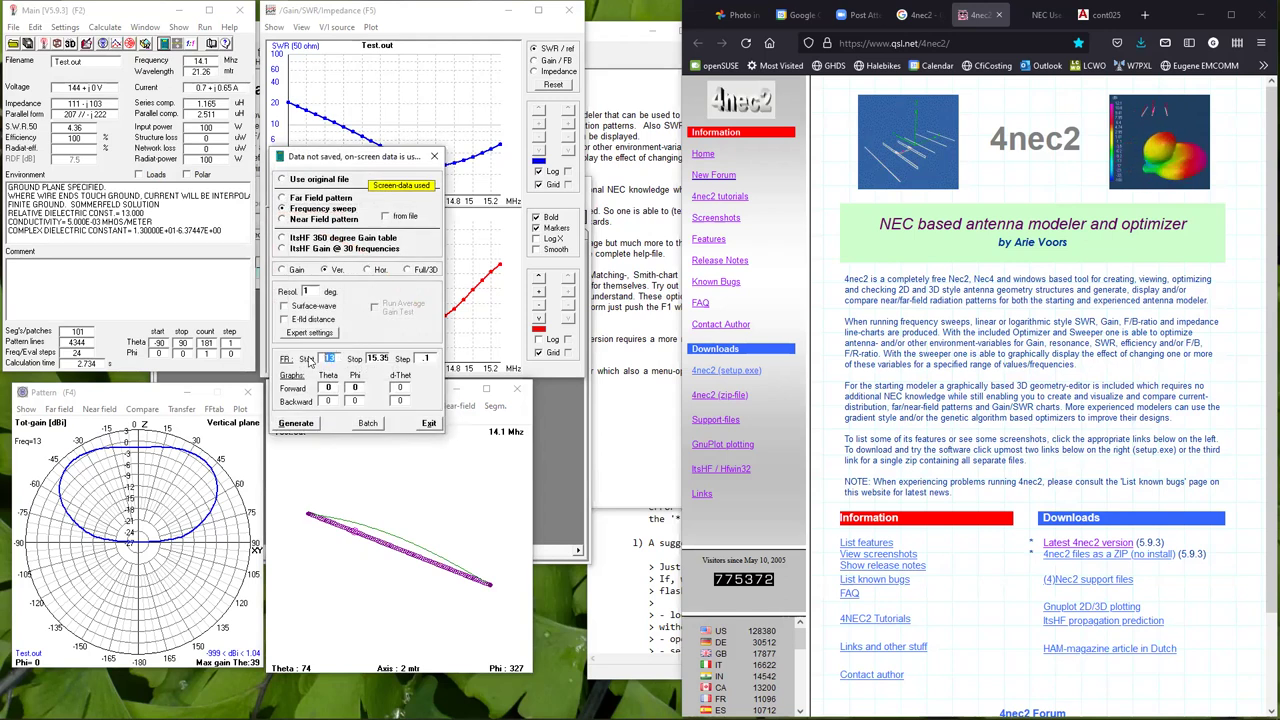
text(1)
key(Tab)
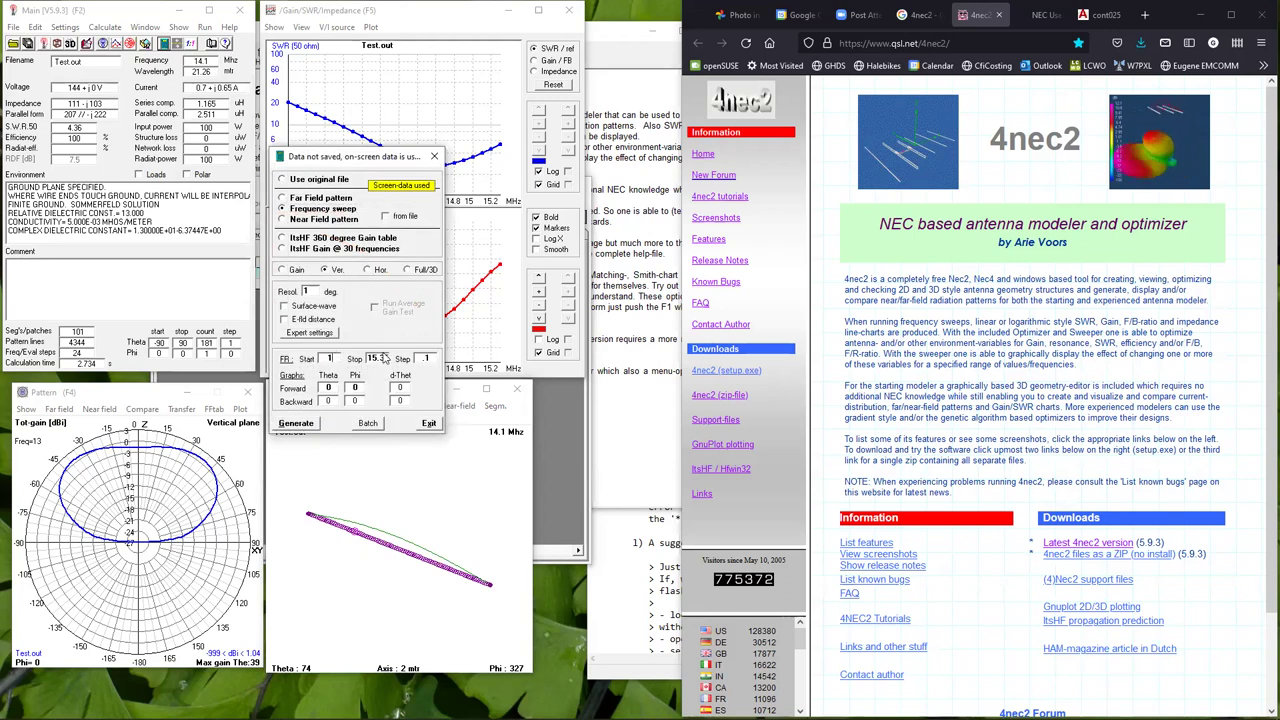
double_click(378, 358)
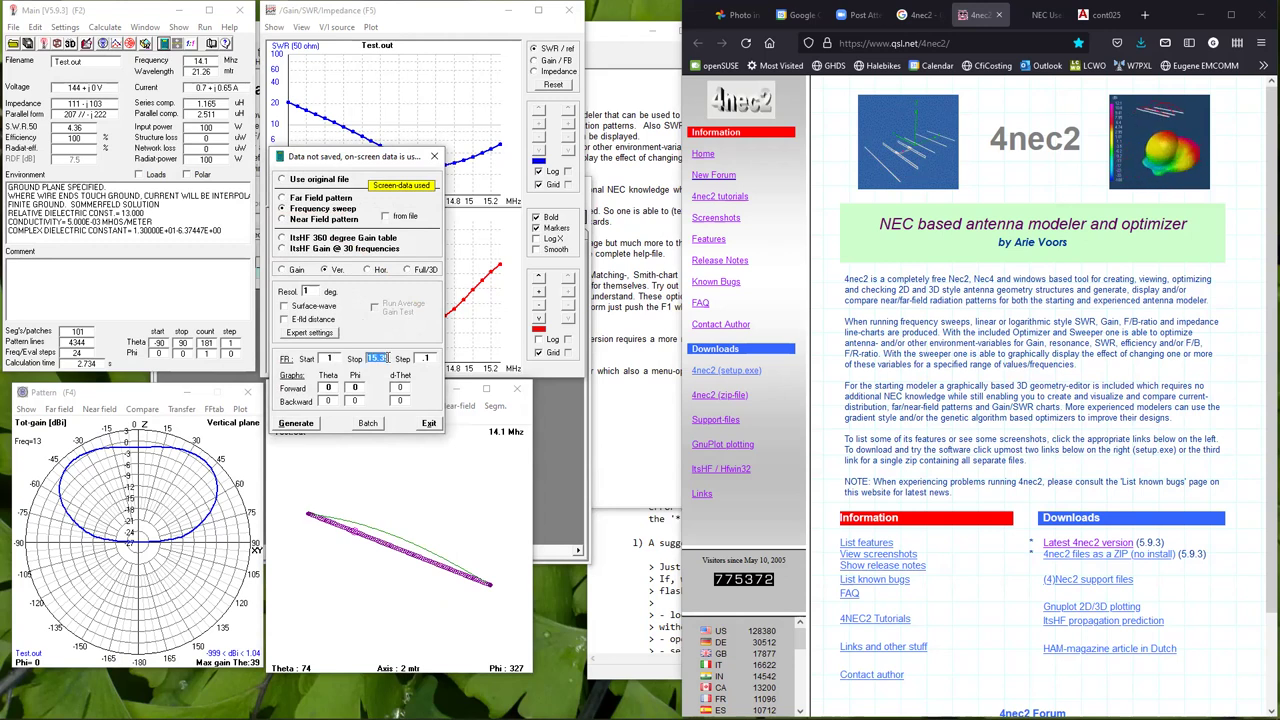
text(30)
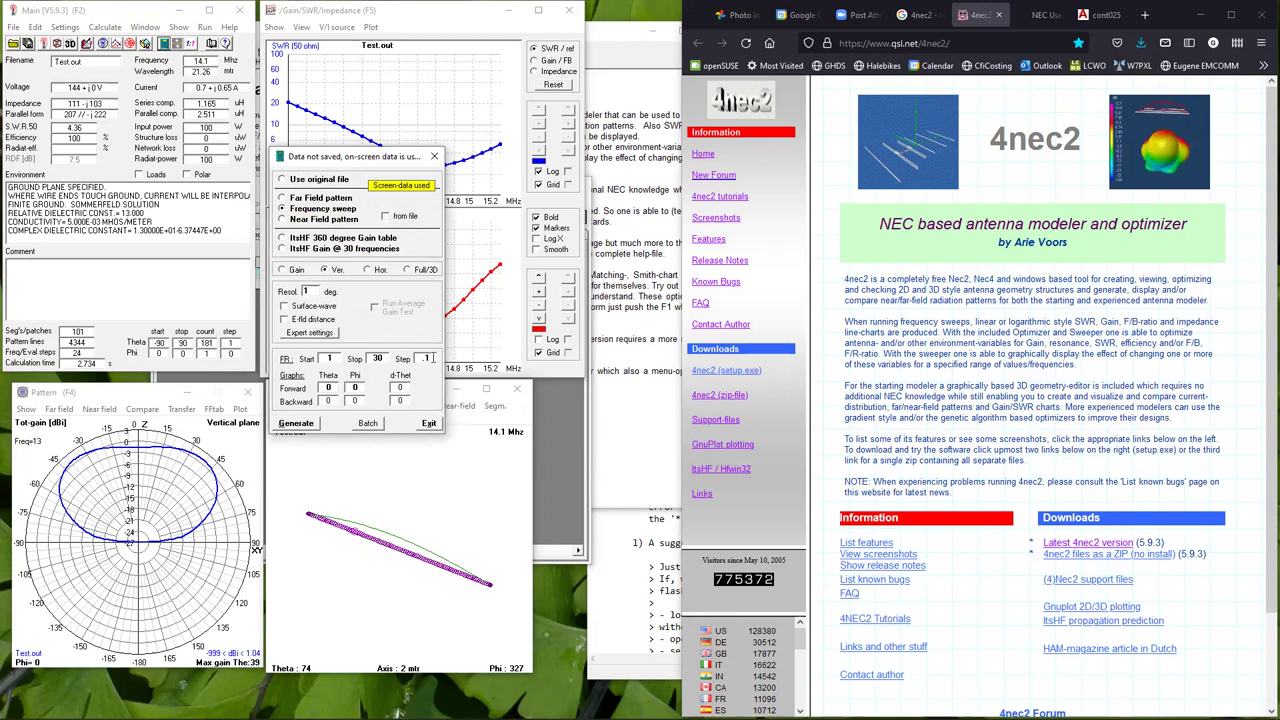
click(287, 428)
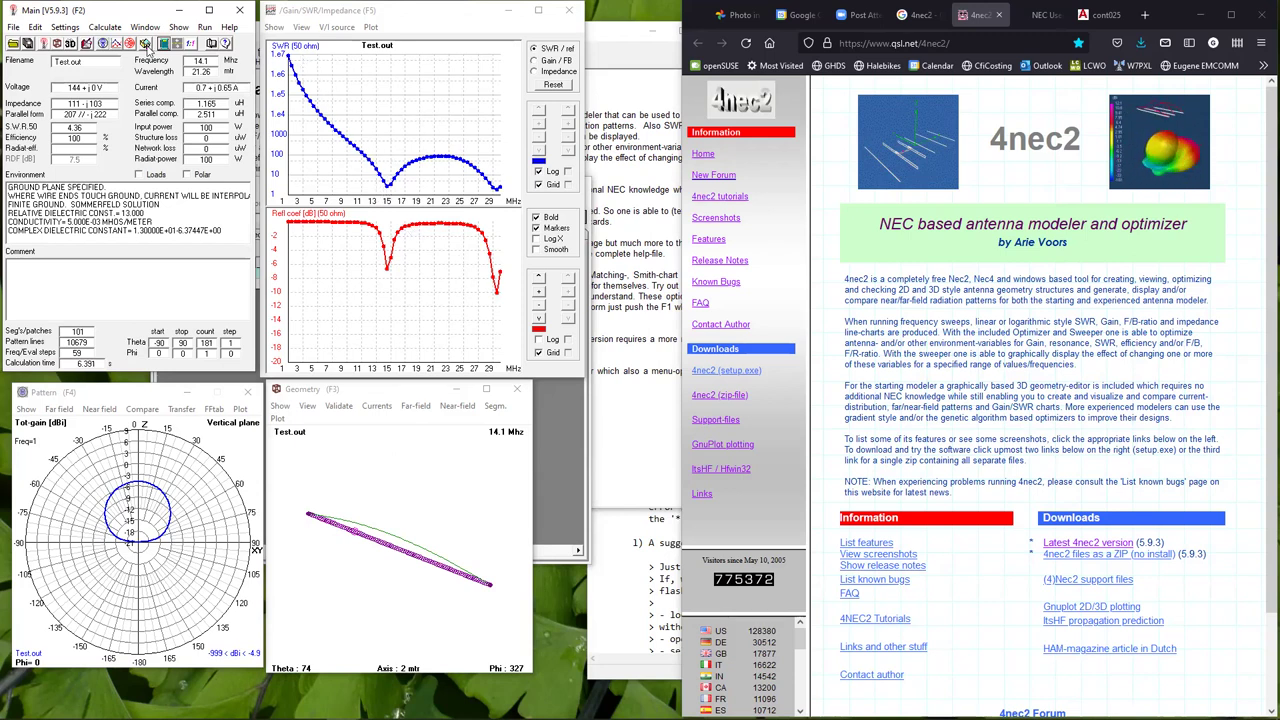
Rerun the frequency sweep from 13 to 15.35 MHz with a step of .1.
key(F7)
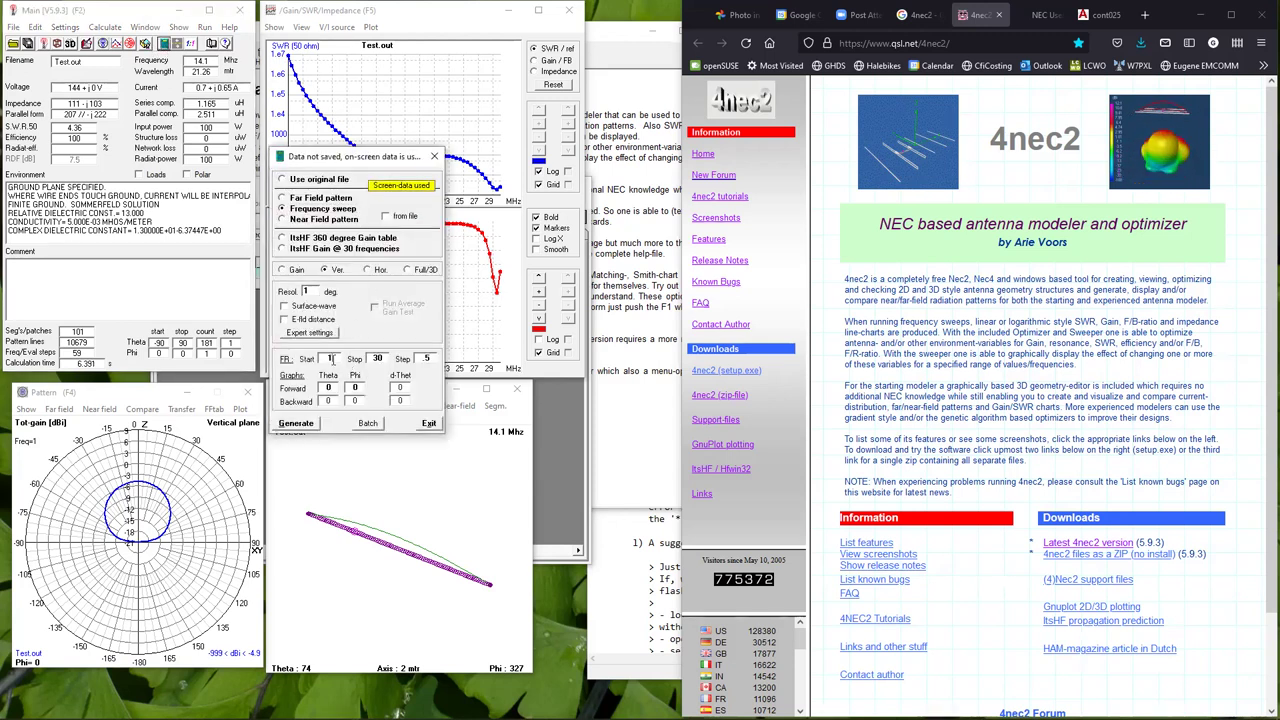
click(330, 358)
text(3)
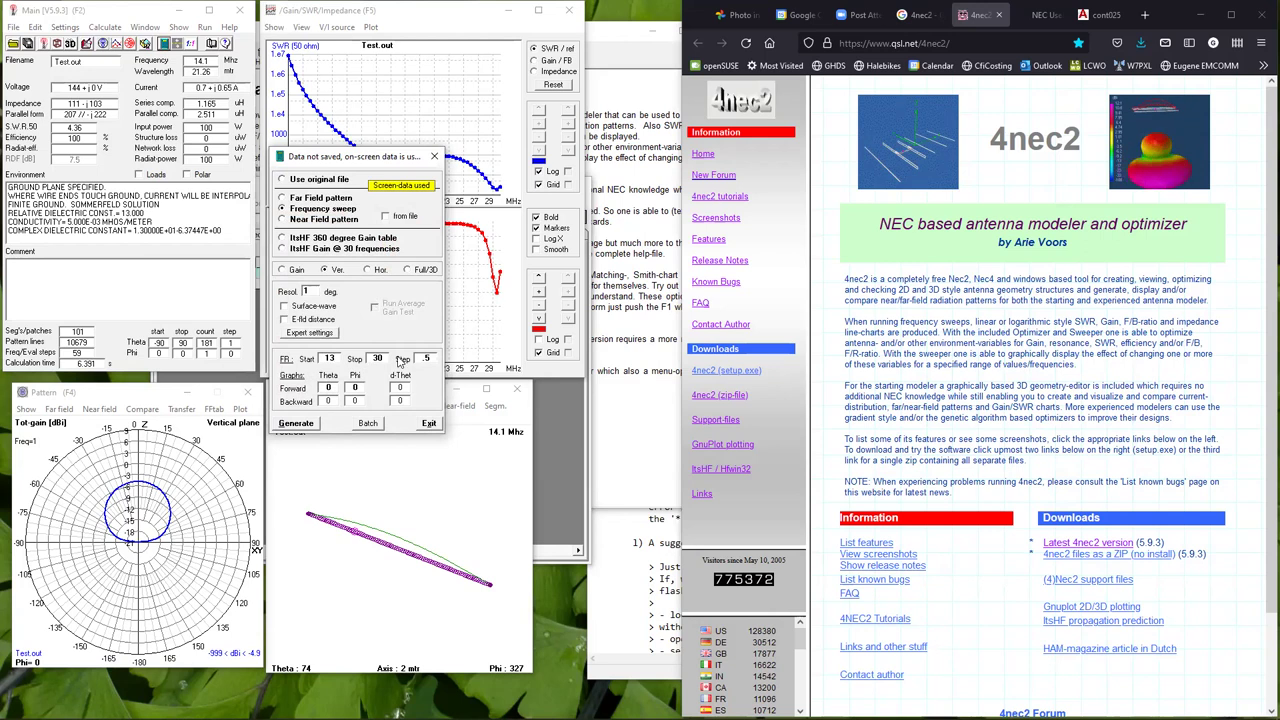
double_click(378, 358)
text(15.35)
double_click(429, 358)
text(.1)
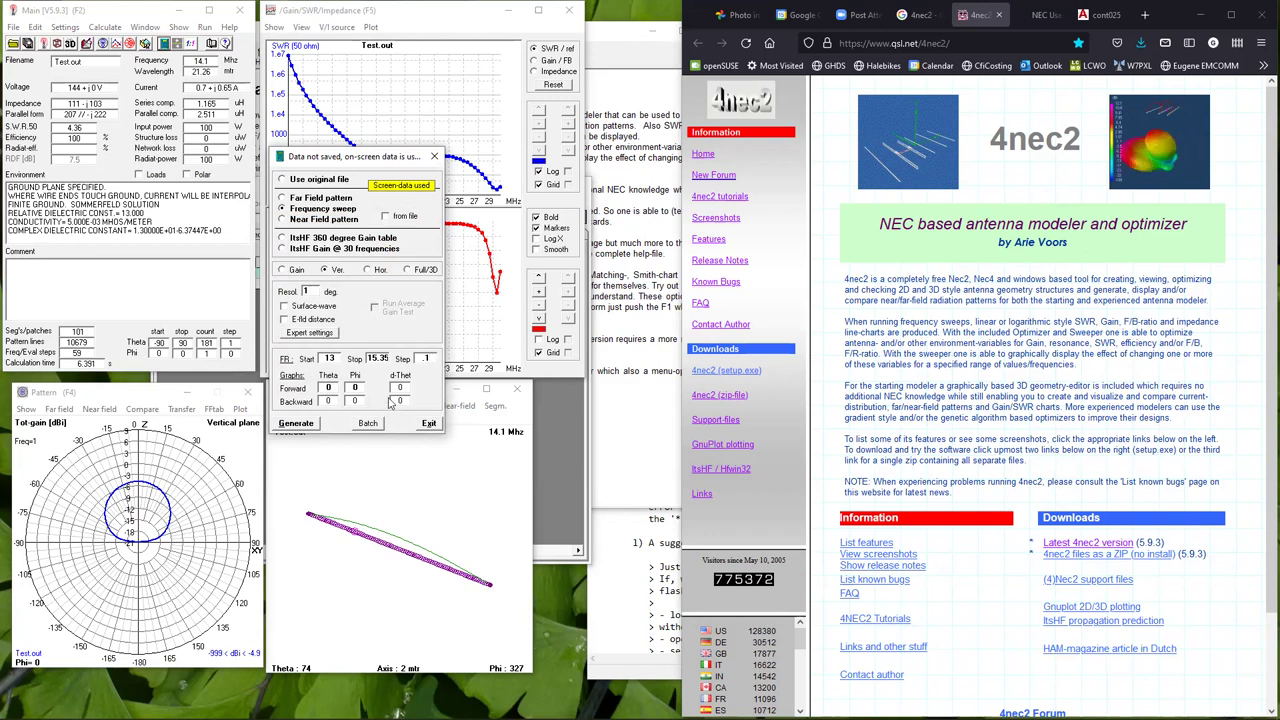
click(316, 424)
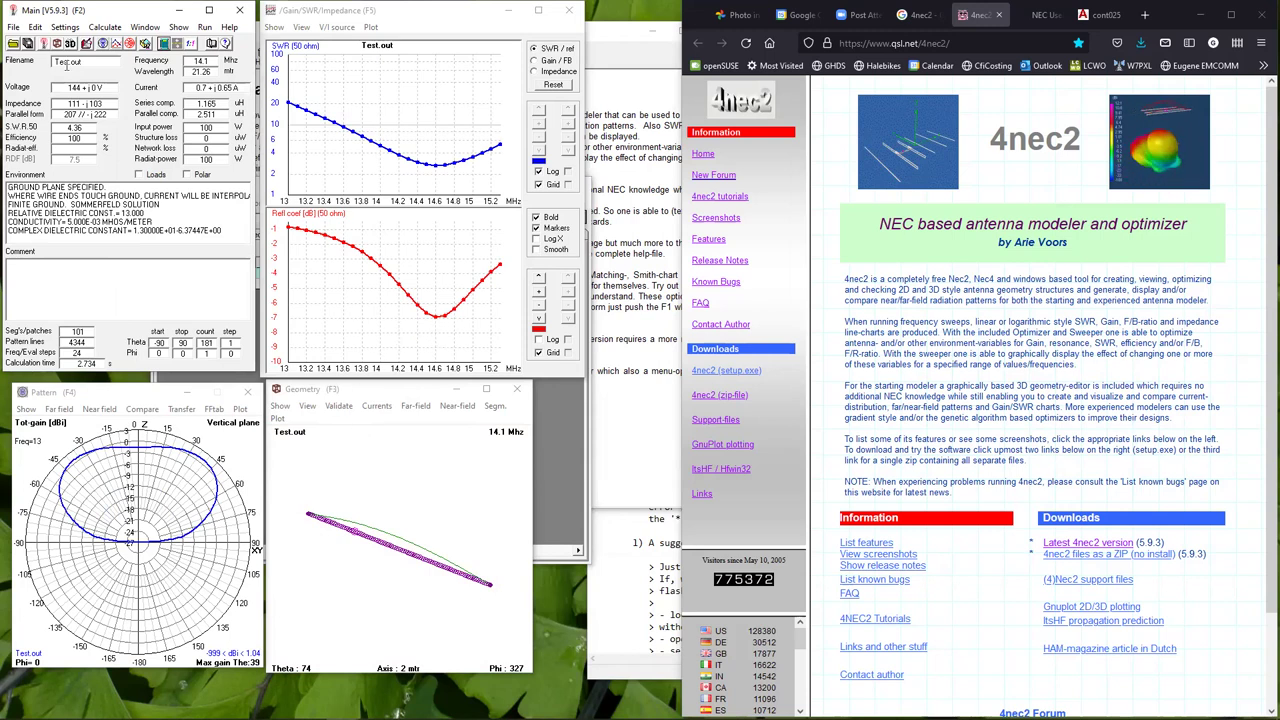
Reopen the input file for editing and set the voltage source's segment to 51.
click(36, 27)
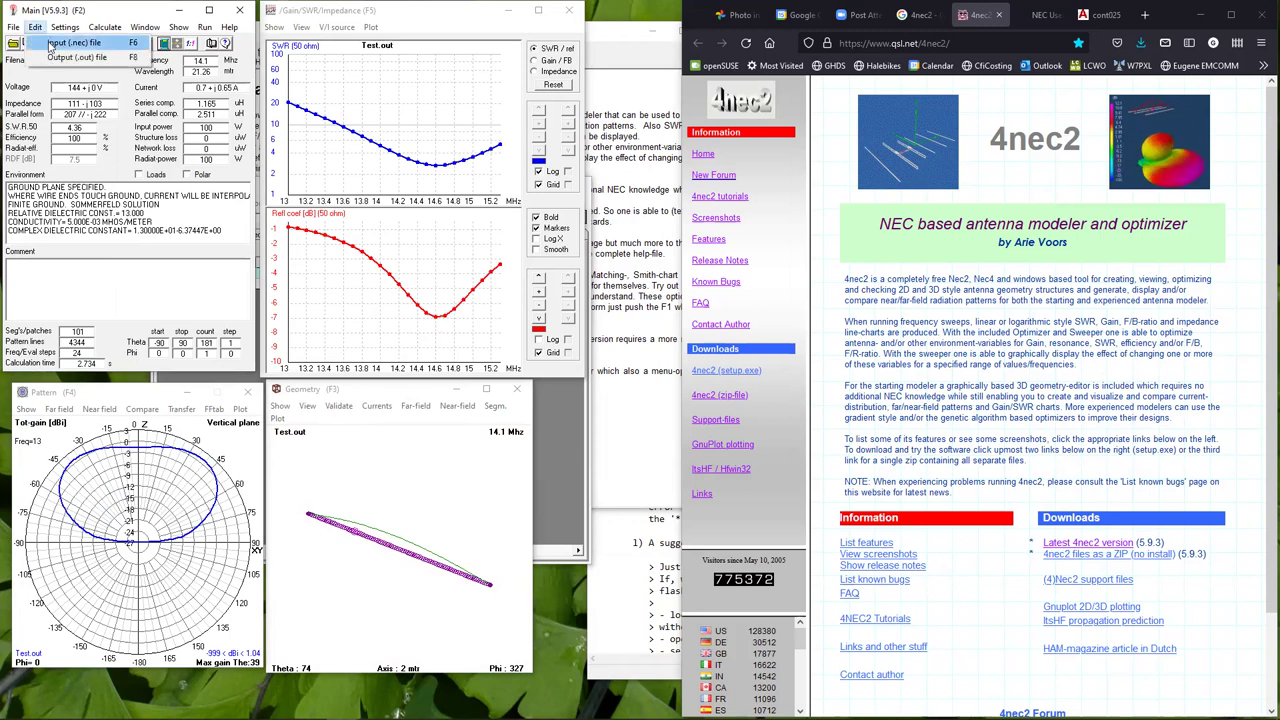
click(51, 45)
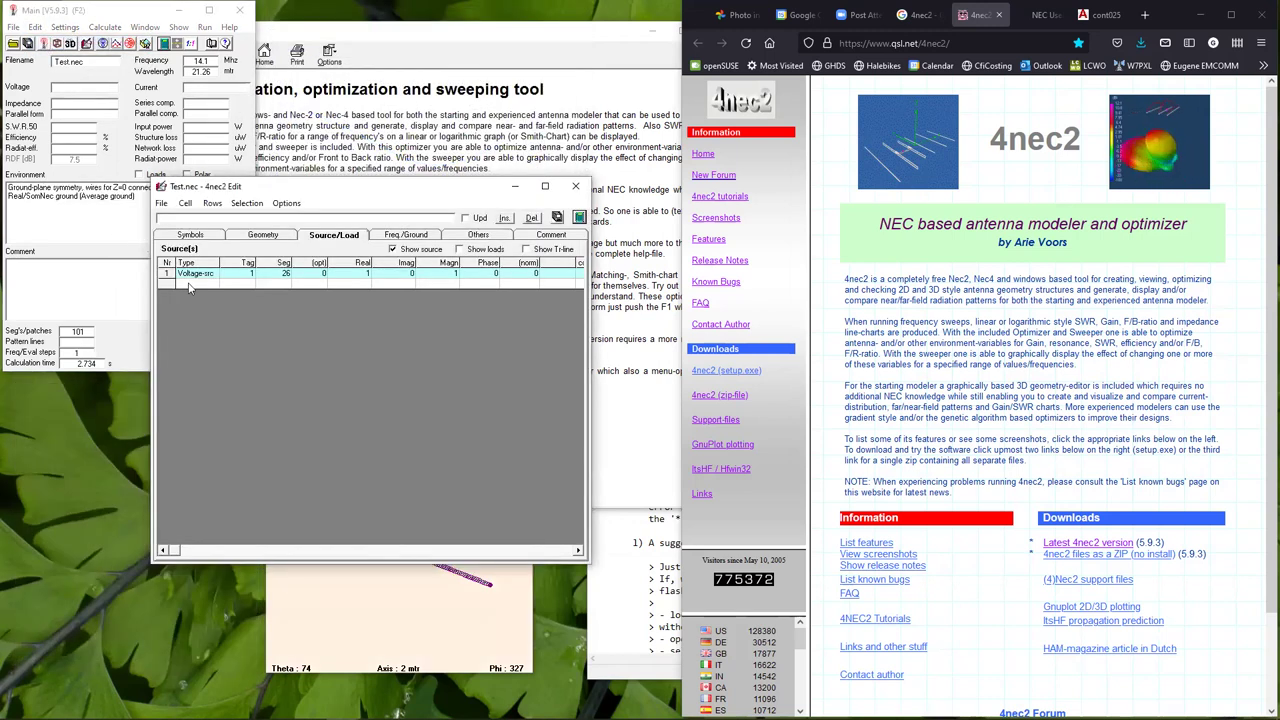
click(279, 274)
key(BackSpace)
key(BackSpace)
text(51)
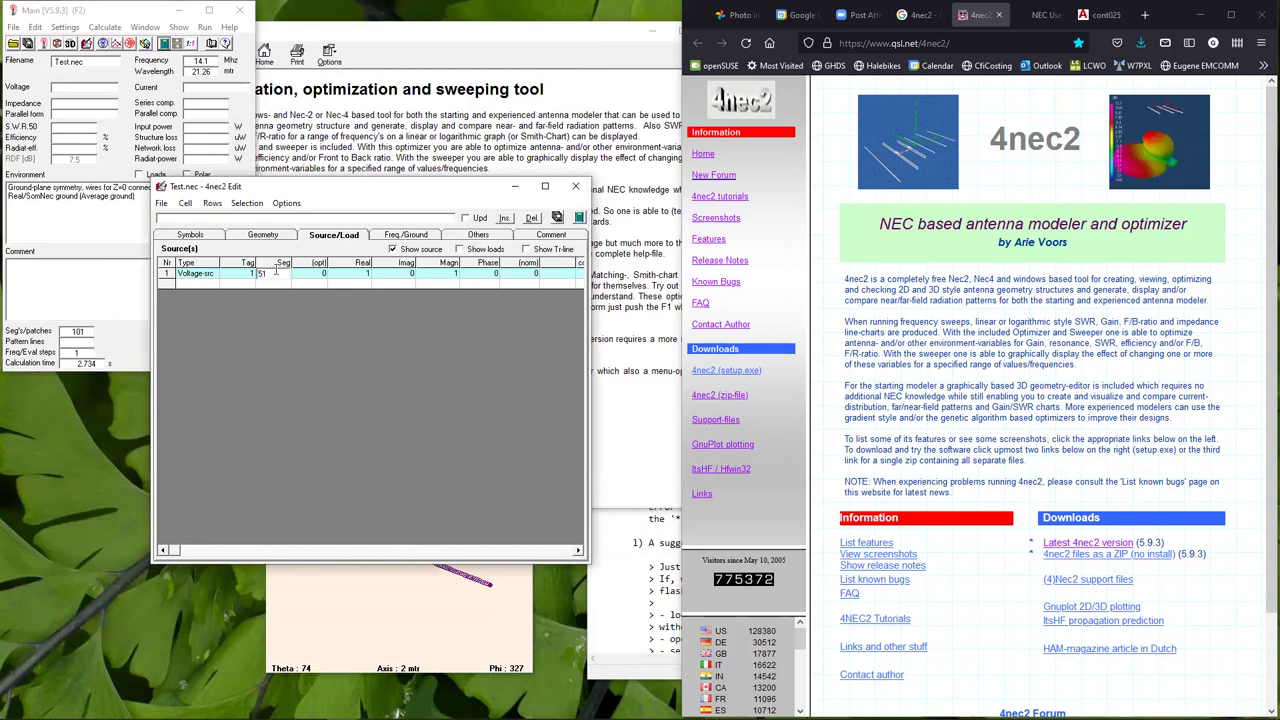
key(Tab)
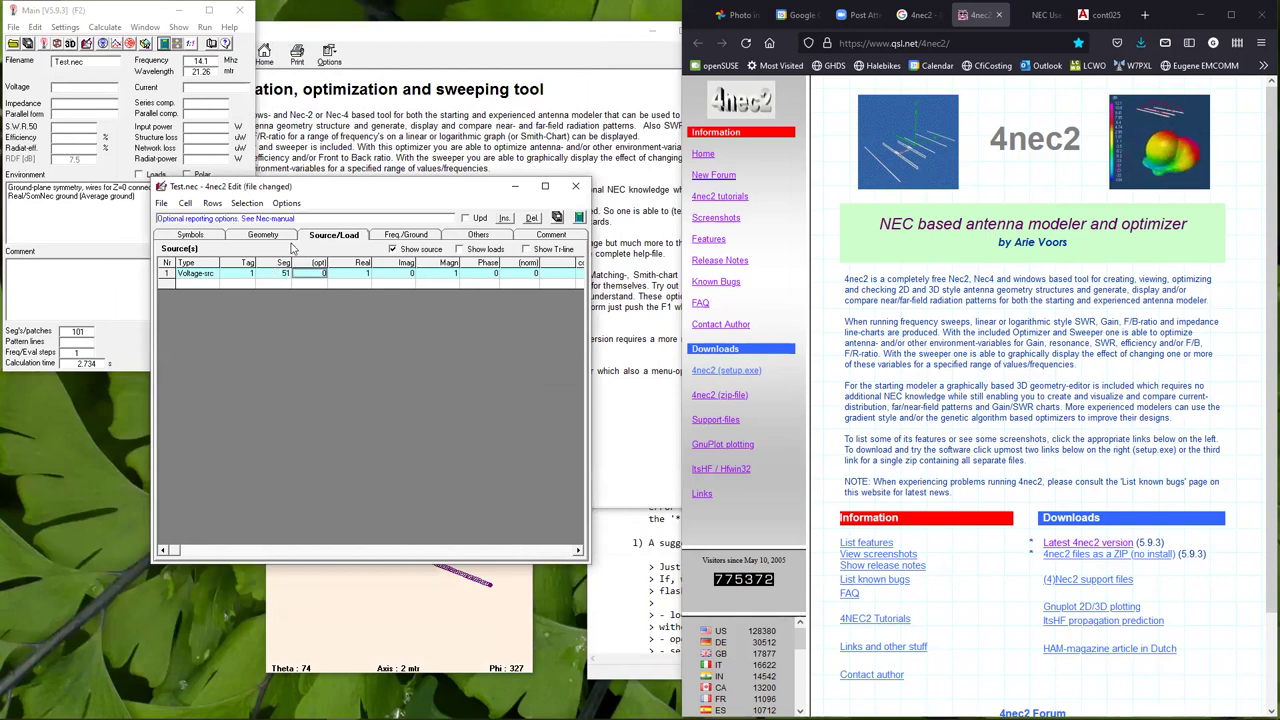
Review the wire's geometry and source settings, and open the wire's X1 coordinate for editing.
click(266, 238)
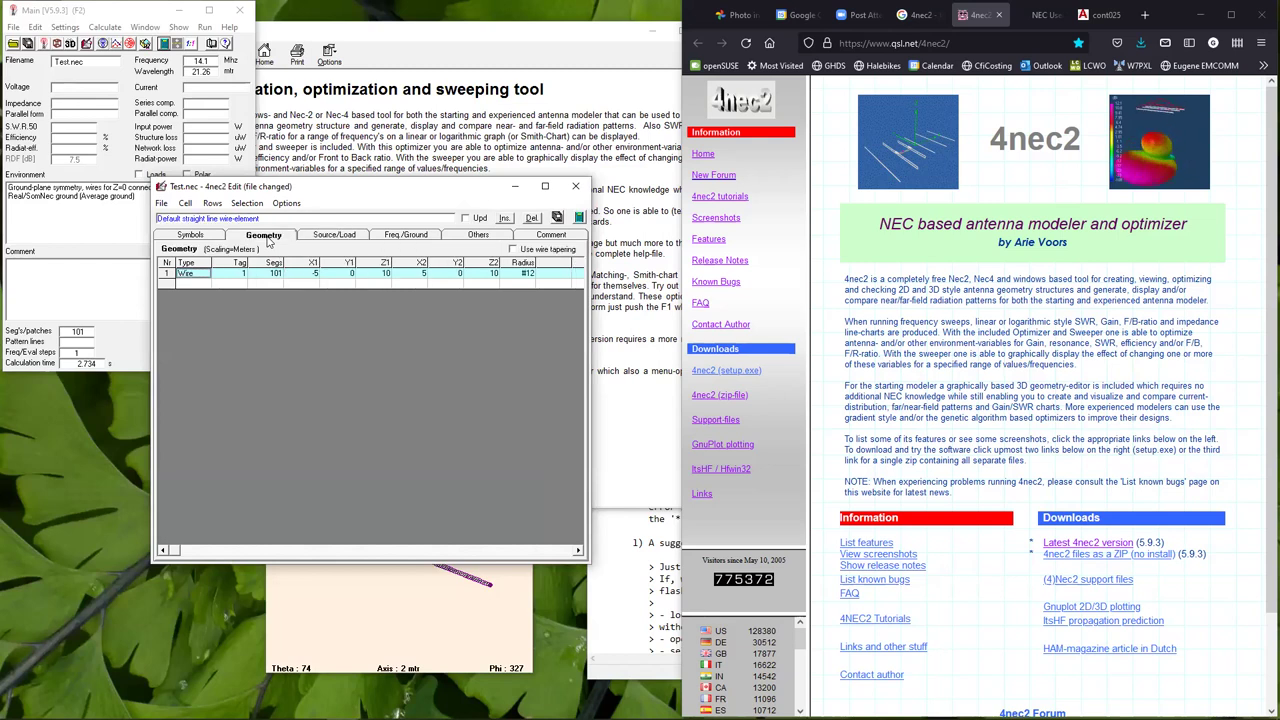
click(336, 236)
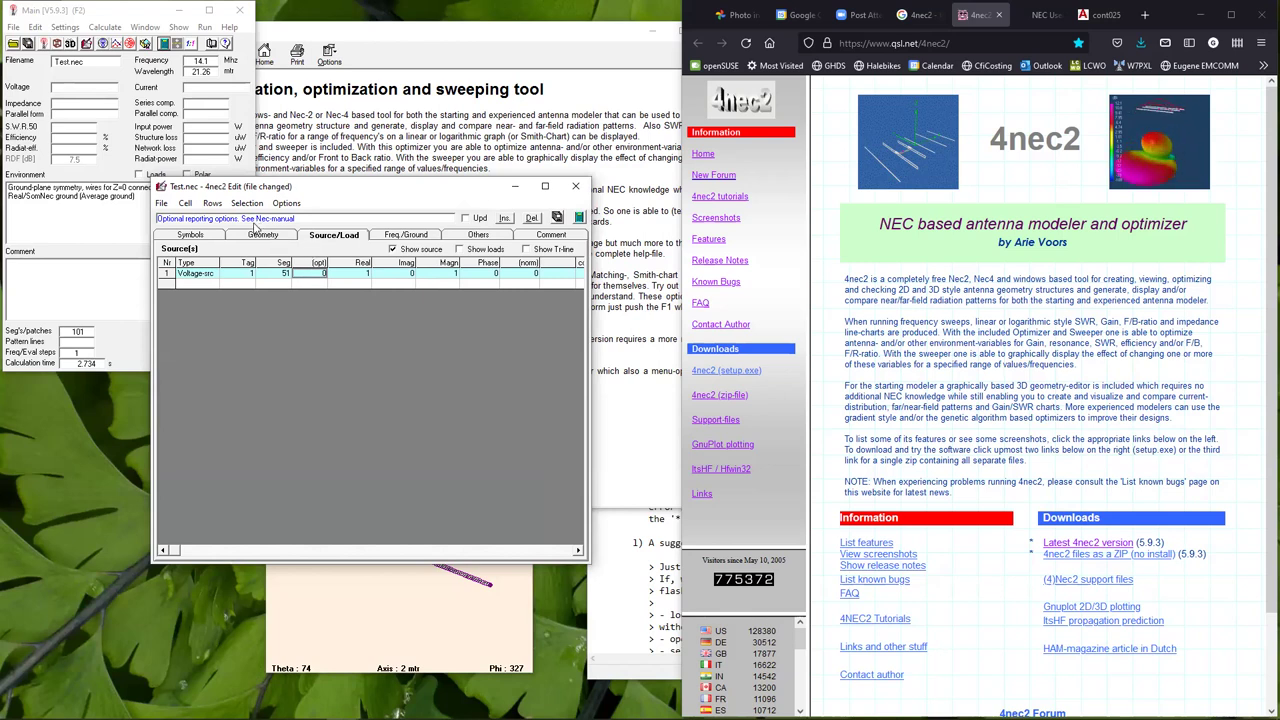
click(264, 235)
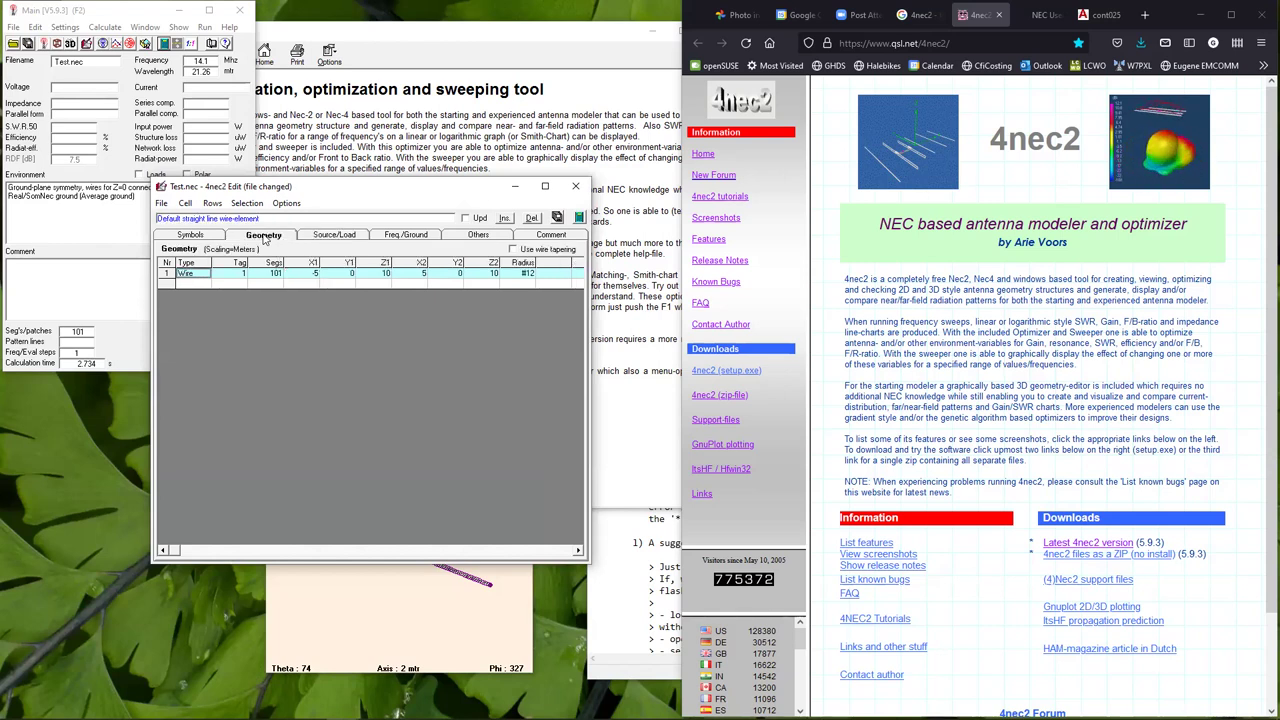
click(317, 275)
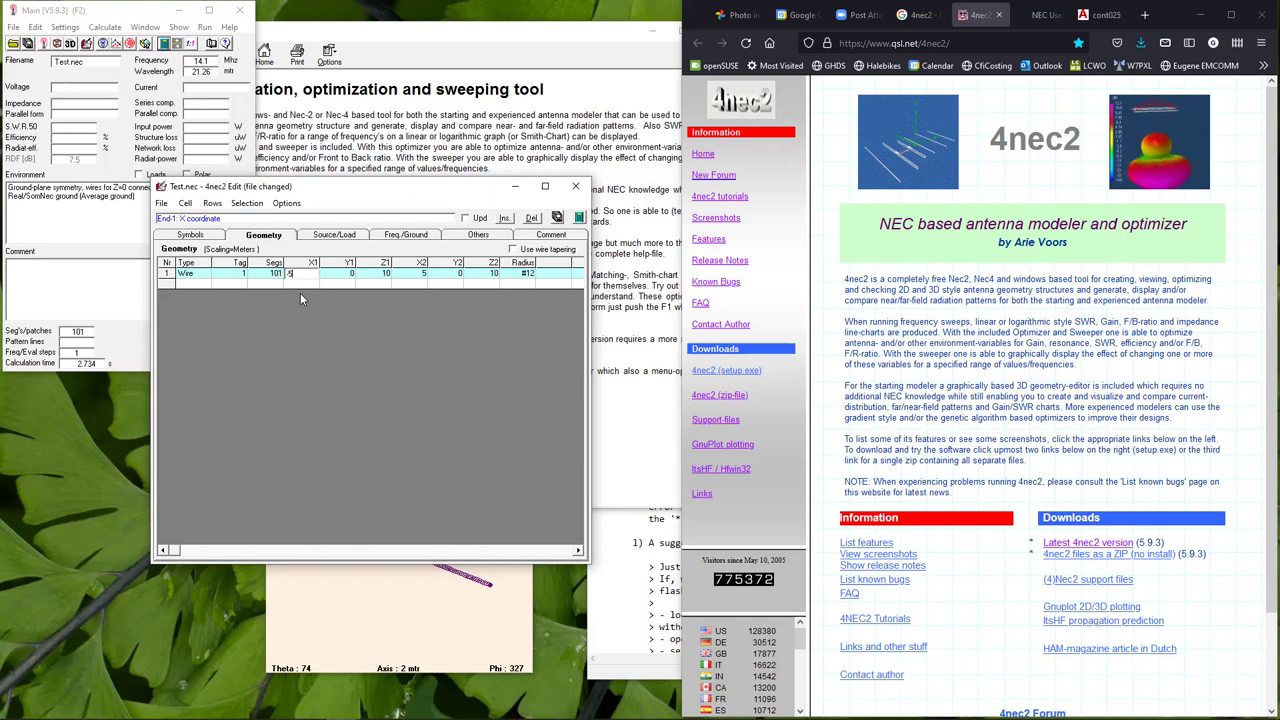
Define a symbol for the model as Frequency=14.1.
click(187, 236)
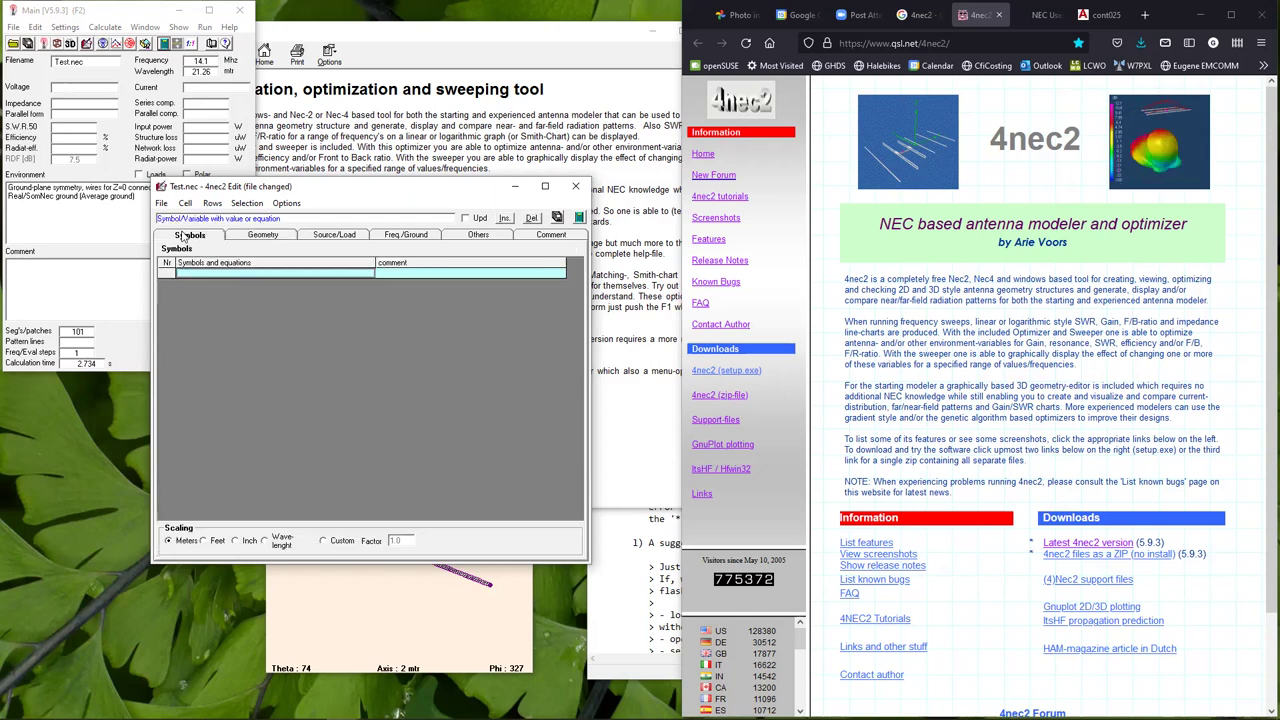
click(210, 273)
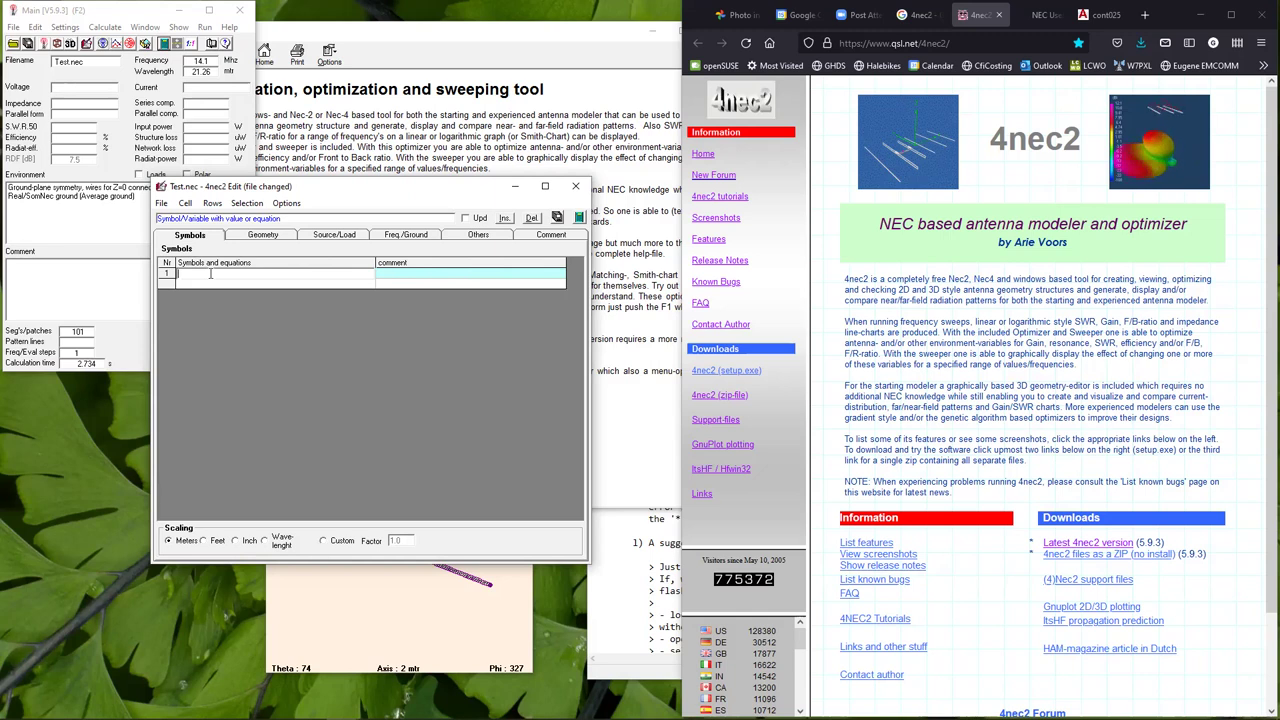
text(Frequency)
key(Return)
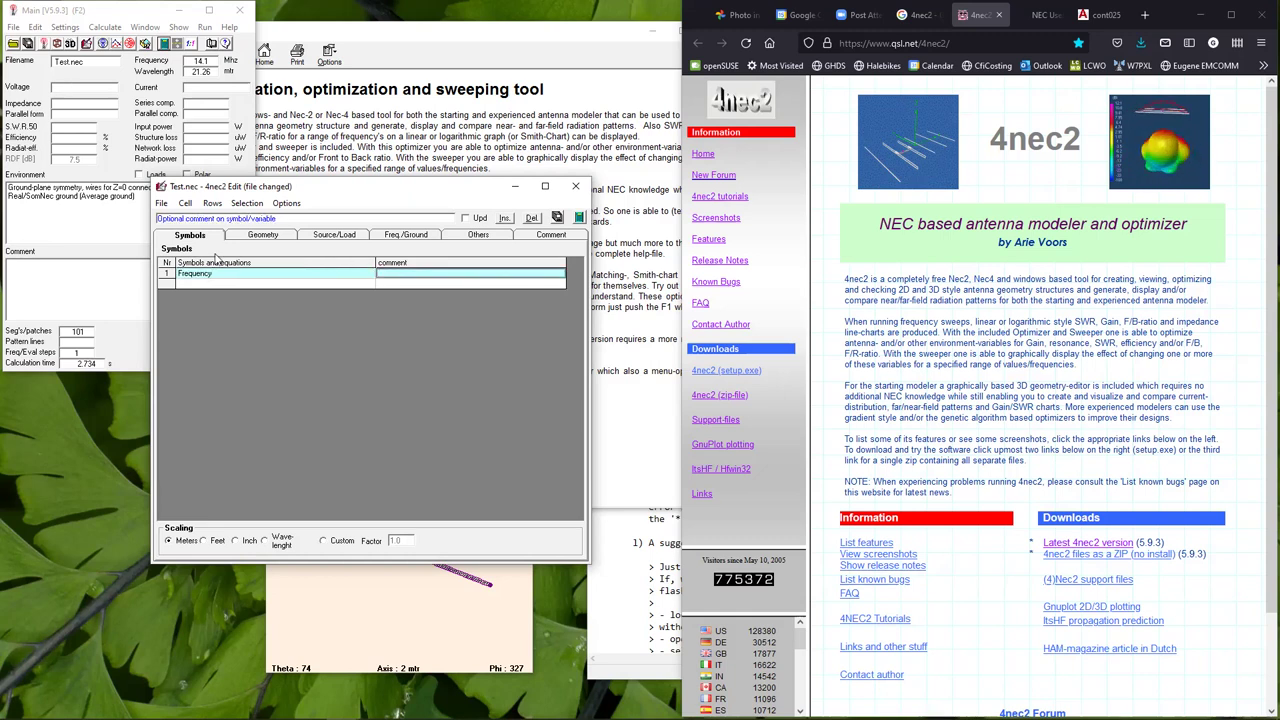
click(231, 278)
click(231, 279)
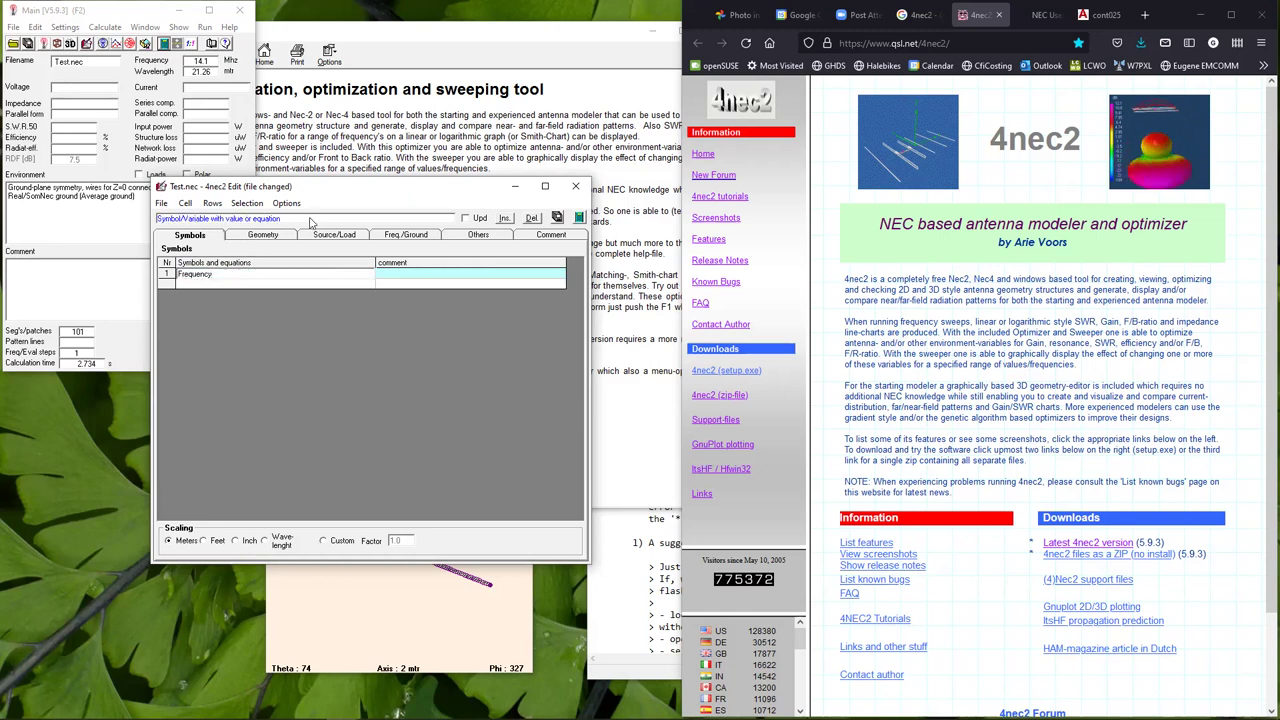
text(=14.1)
key(Return)
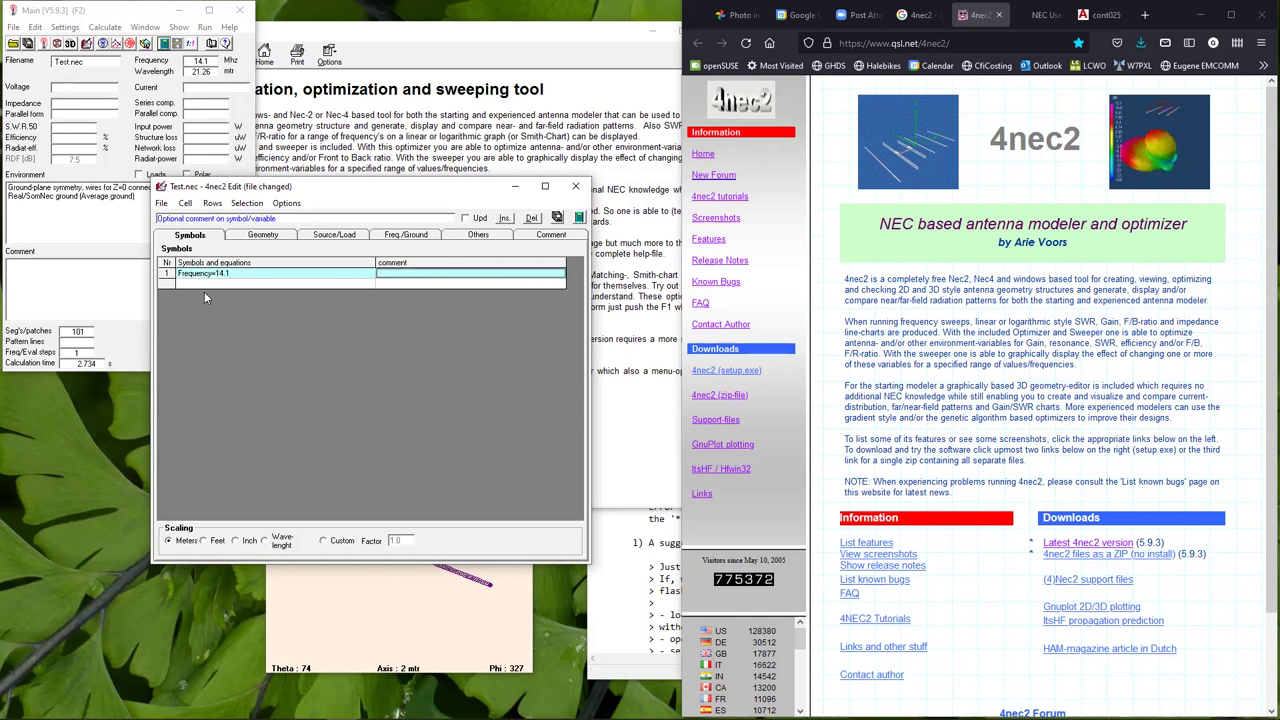
Add a second symbol row and begin its equation as Wavelength=299.
key(Return)
key(Return)
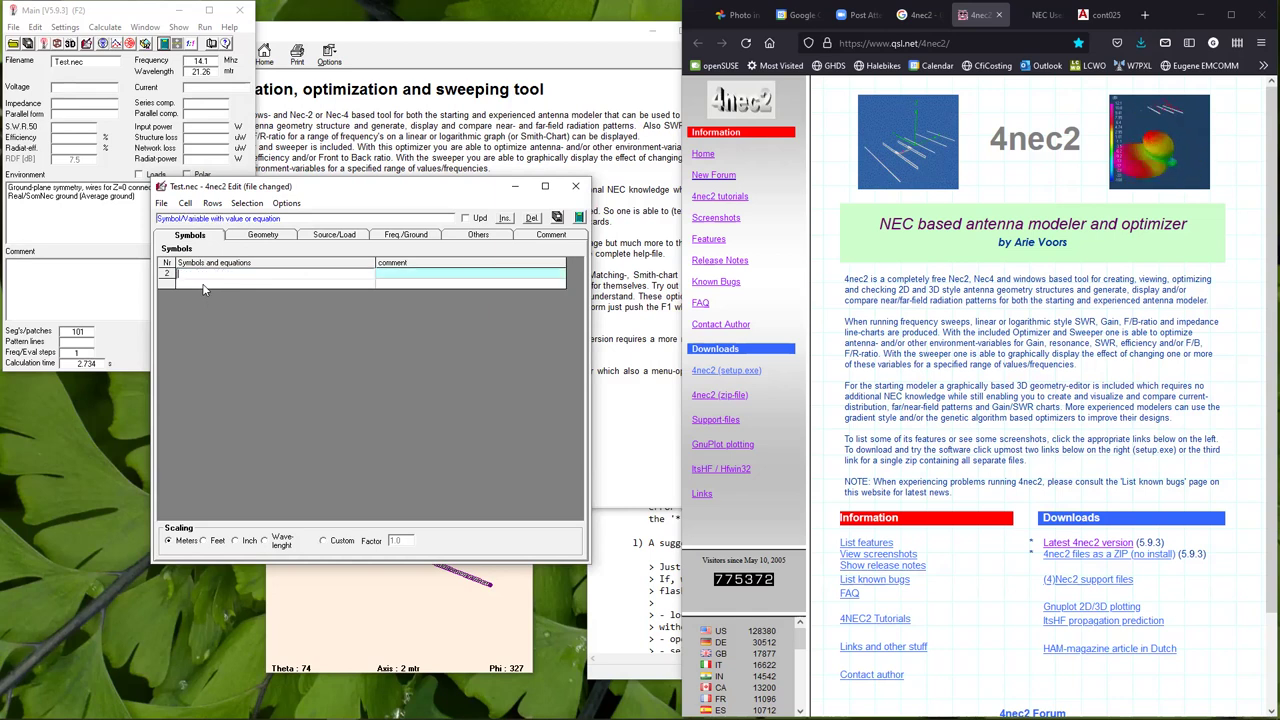
text(Wavel)
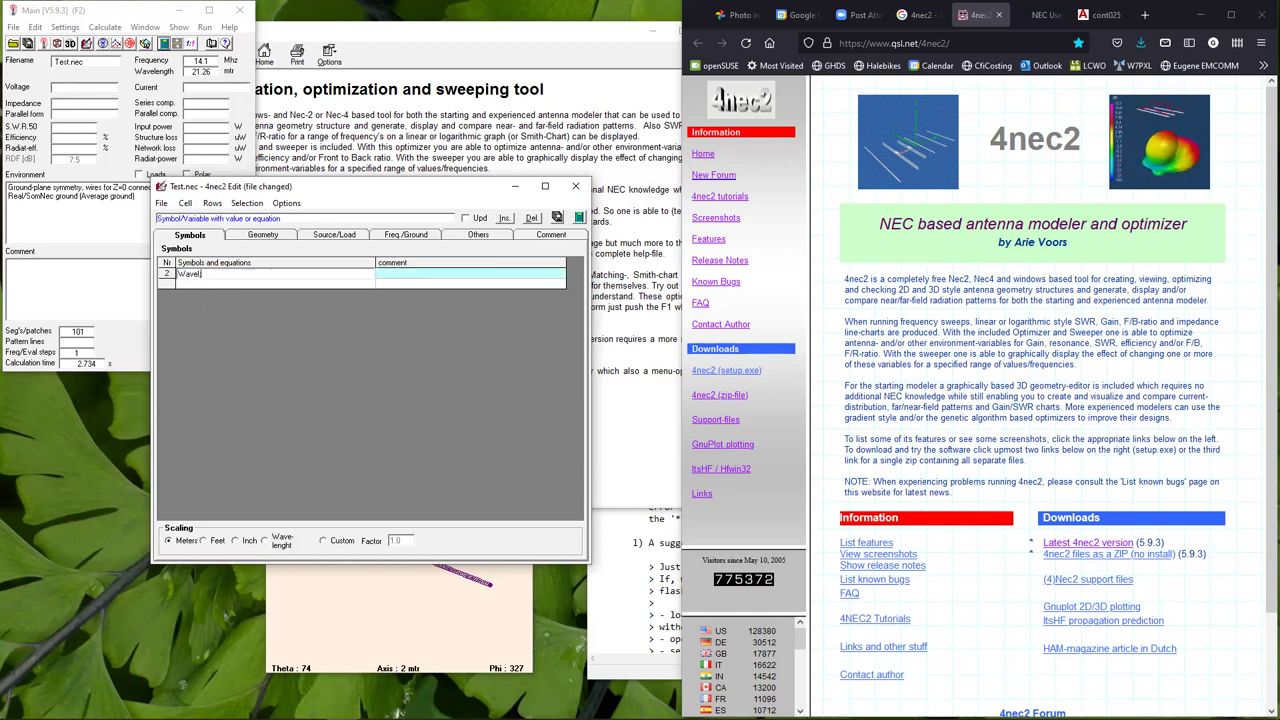
text(ength)
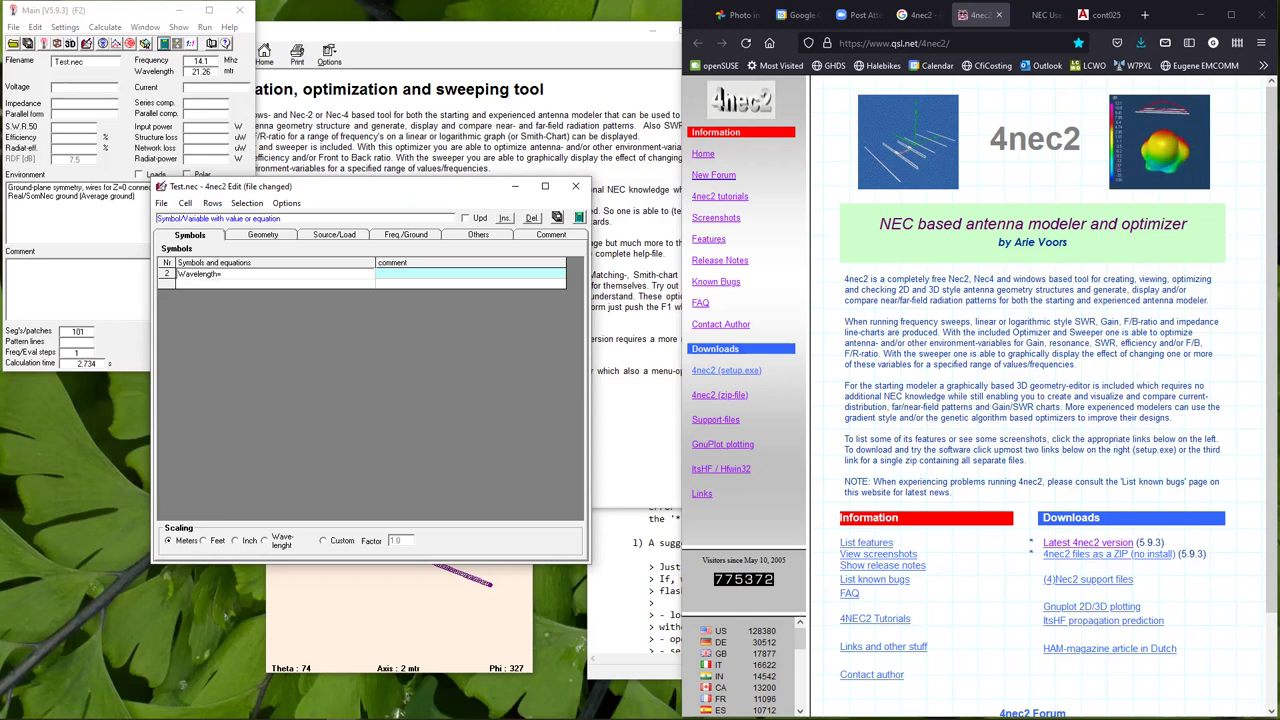
text(=299)
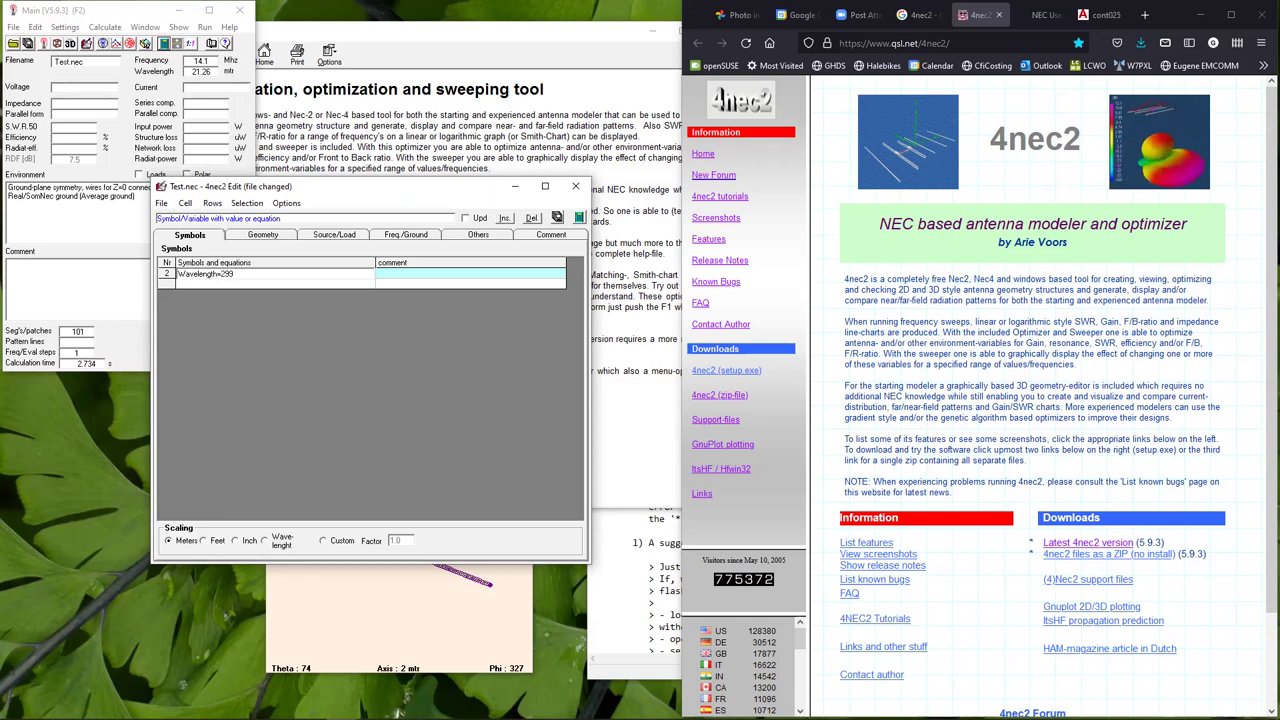
Switch to jEdit to show Test-old.nec for reference, then return to the 4nec2 editor and move its window higher.
mouse_move(277, 706)
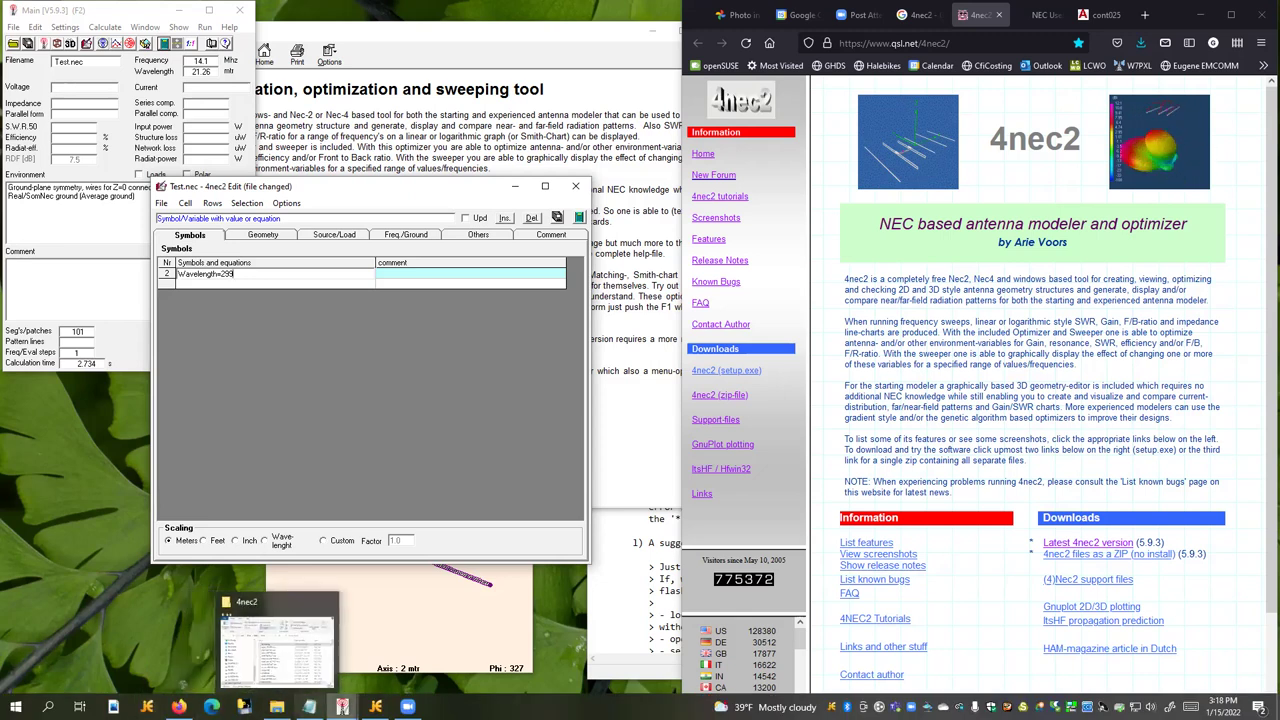
click(375, 706)
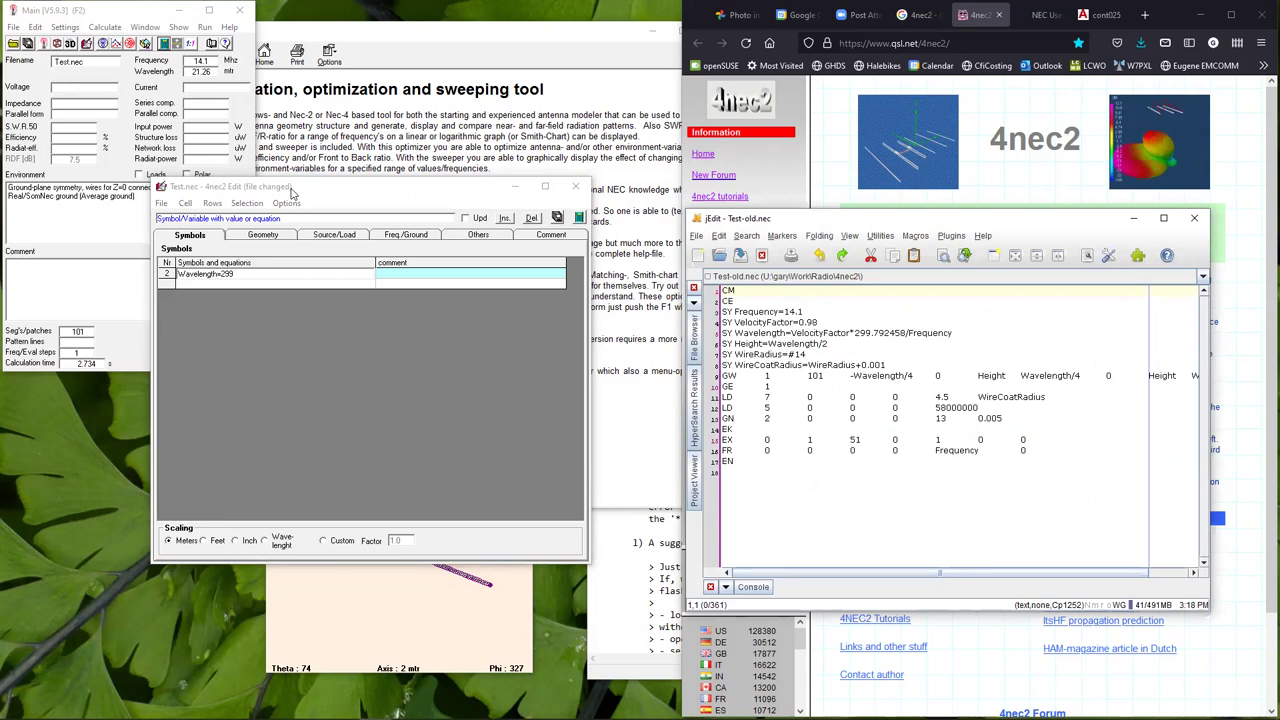
click(246, 192)
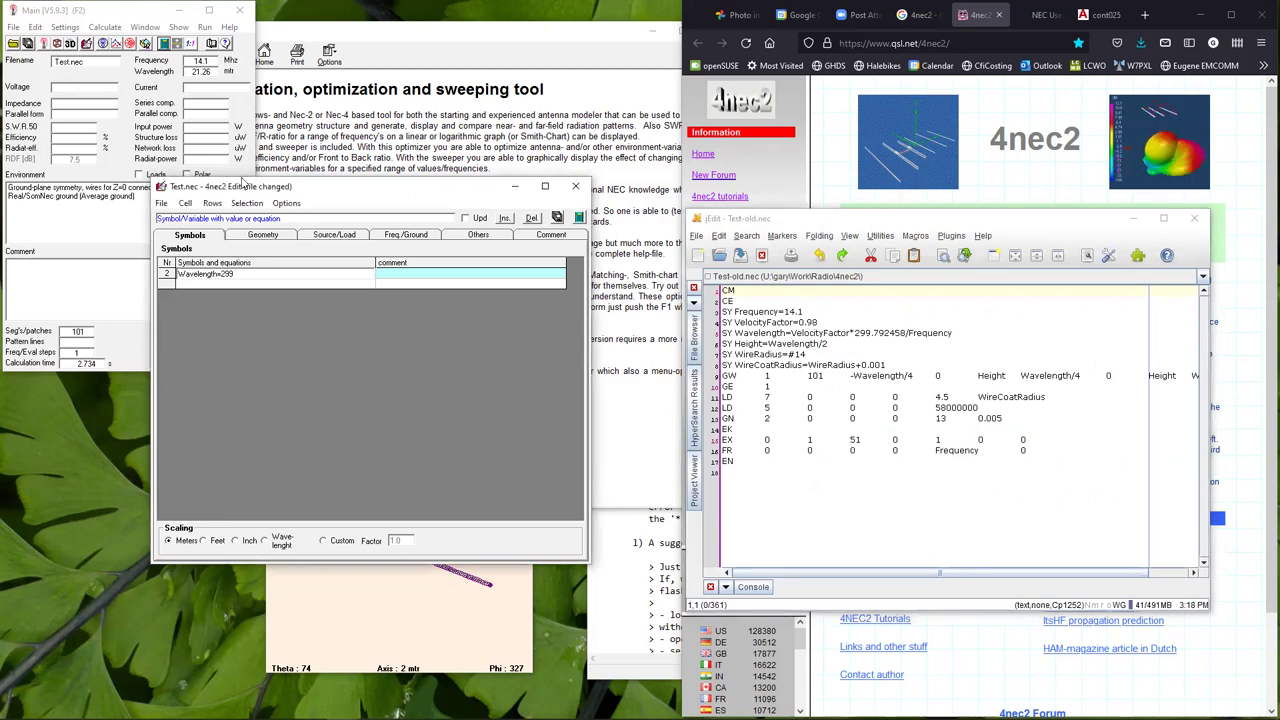
drag(242, 181, 240, 140)
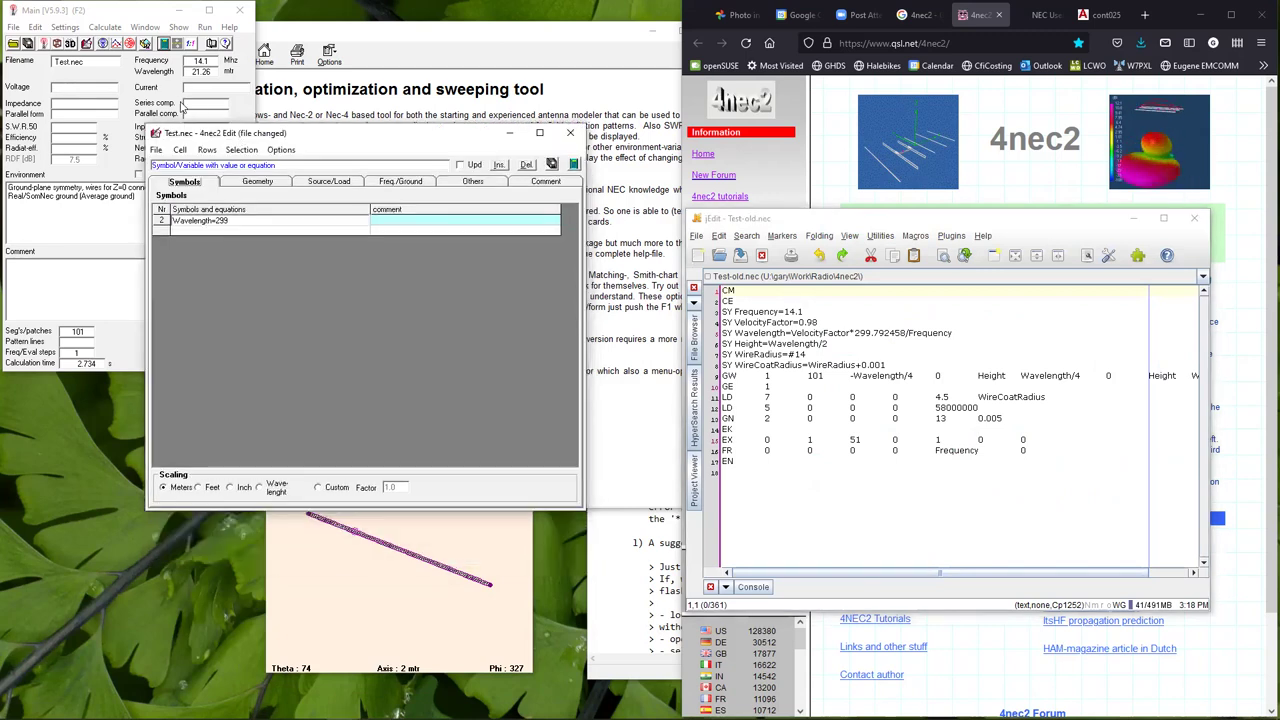
click(243, 184)
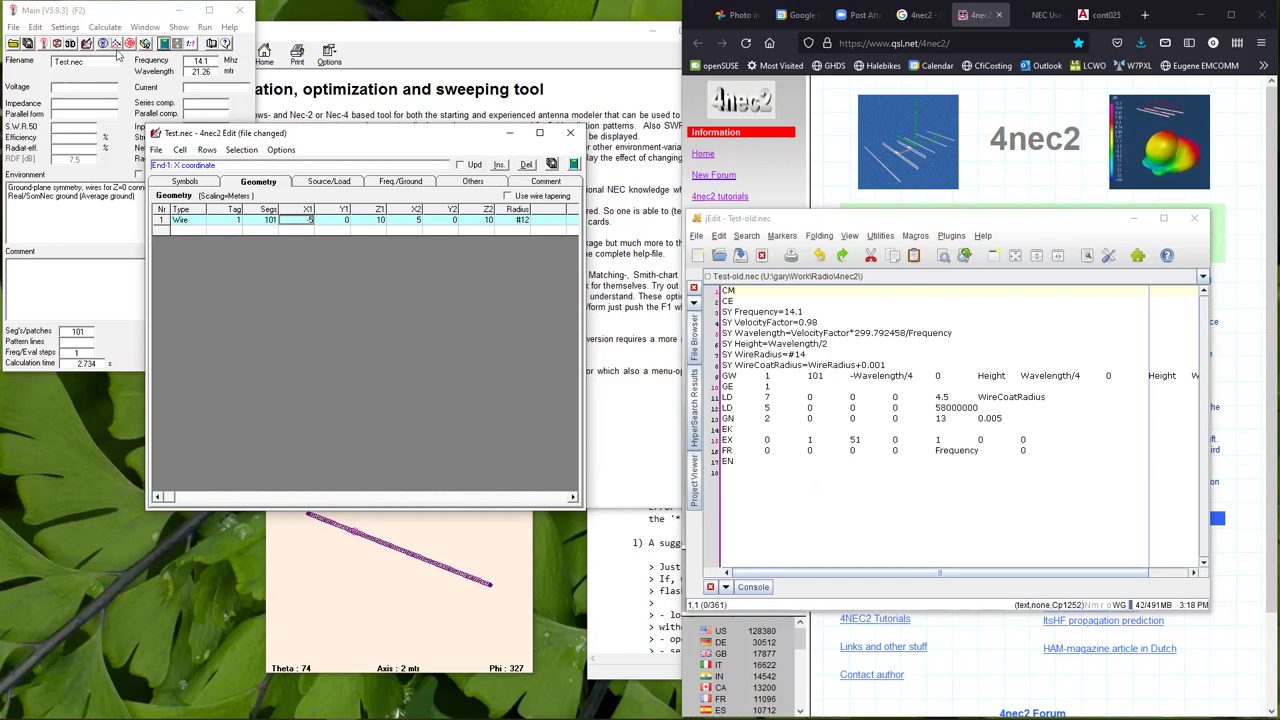
click(14, 27)
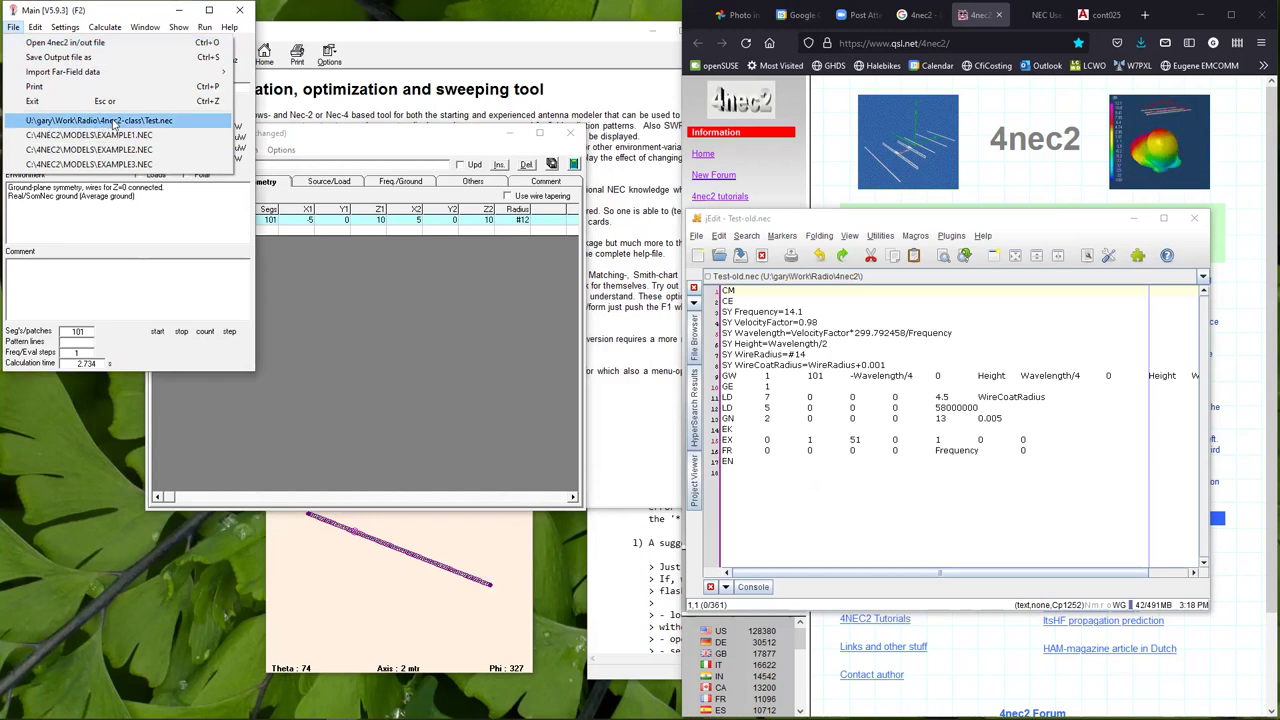
click(127, 8)
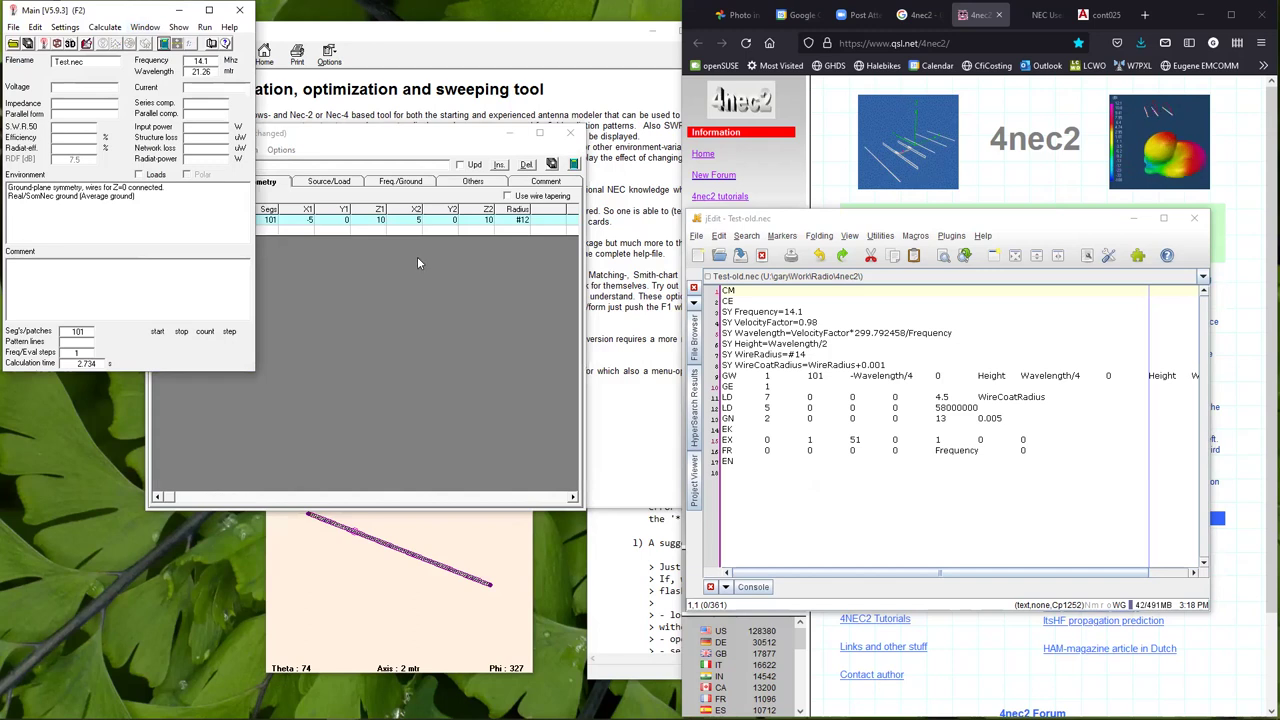
click(381, 135)
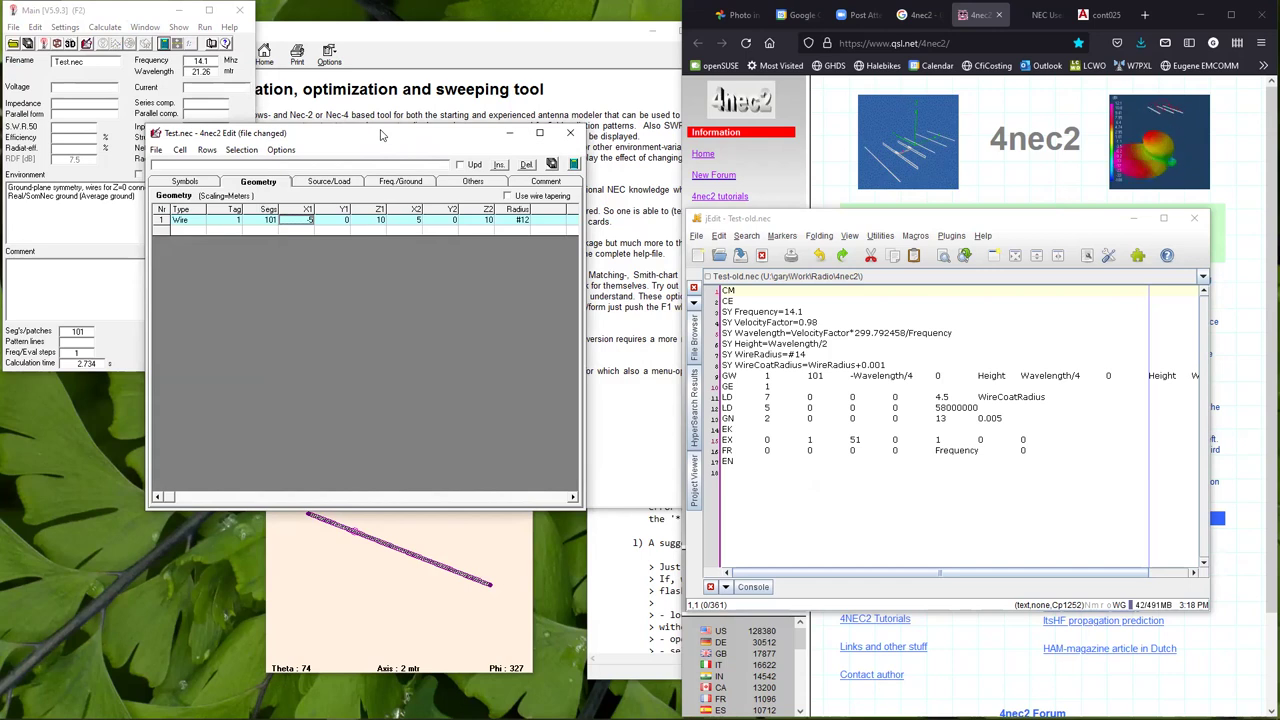
click(35, 27)
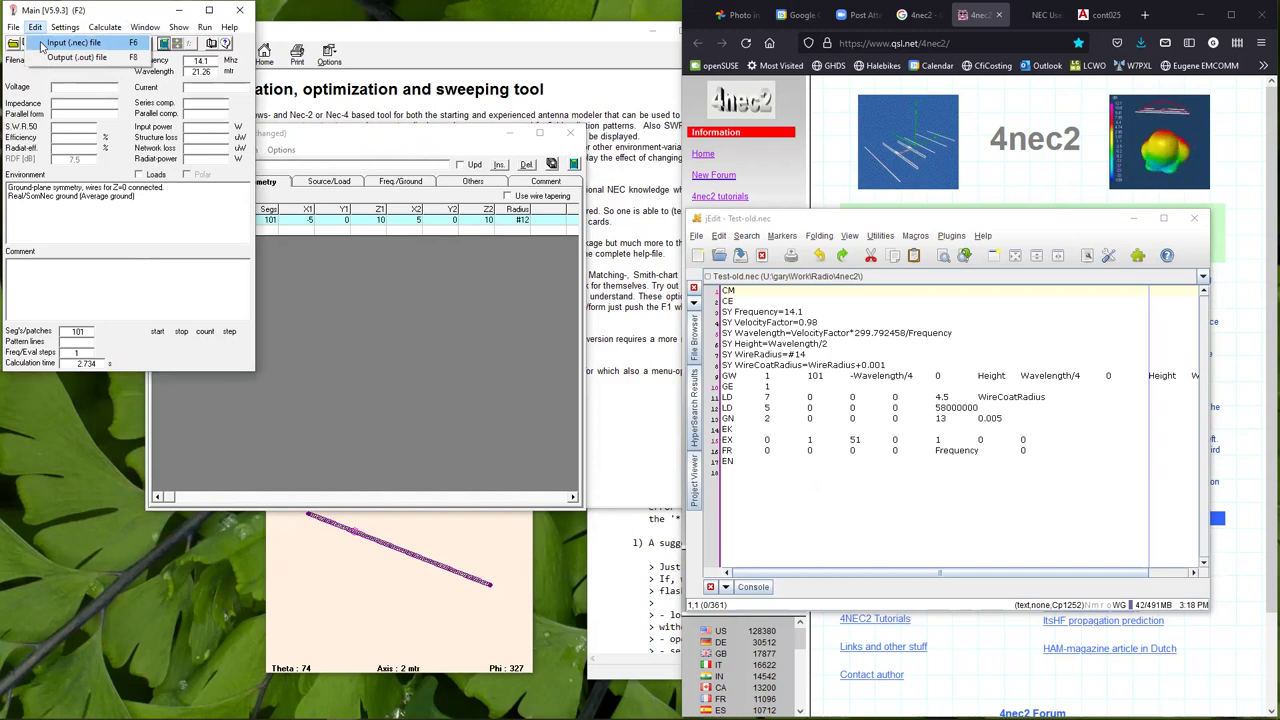
mouse_move(204, 27)
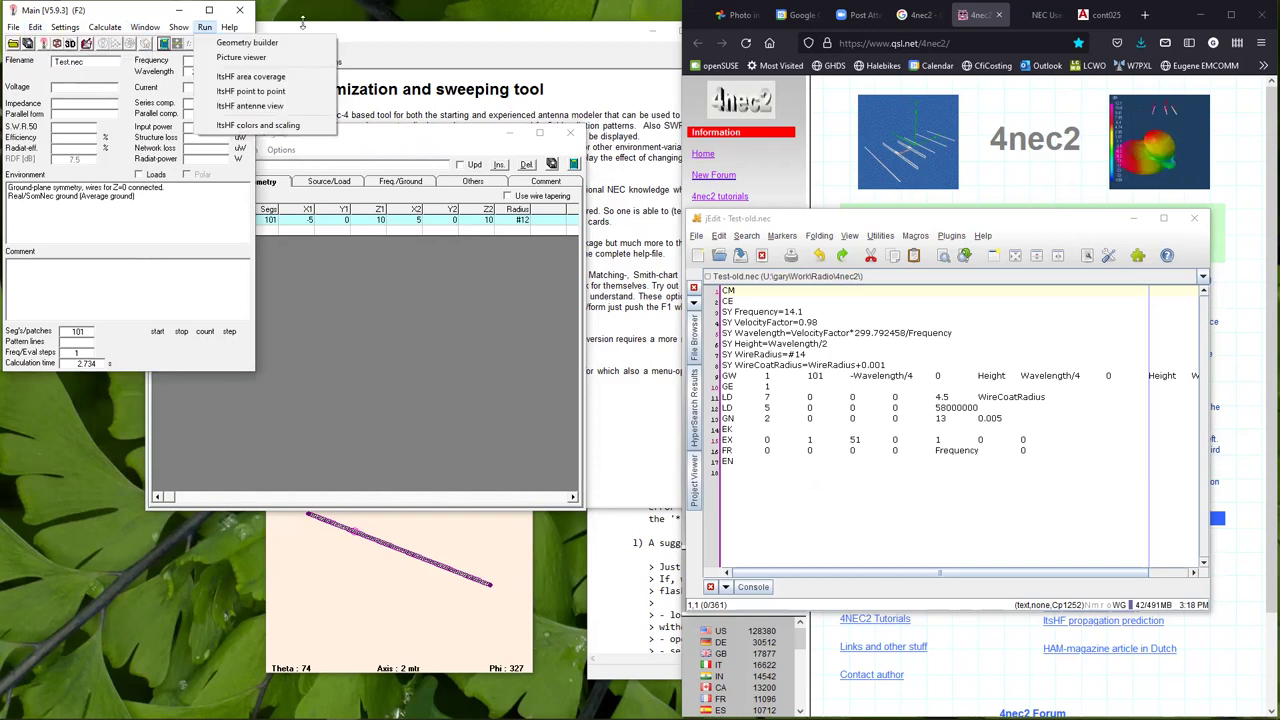
click(406, 133)
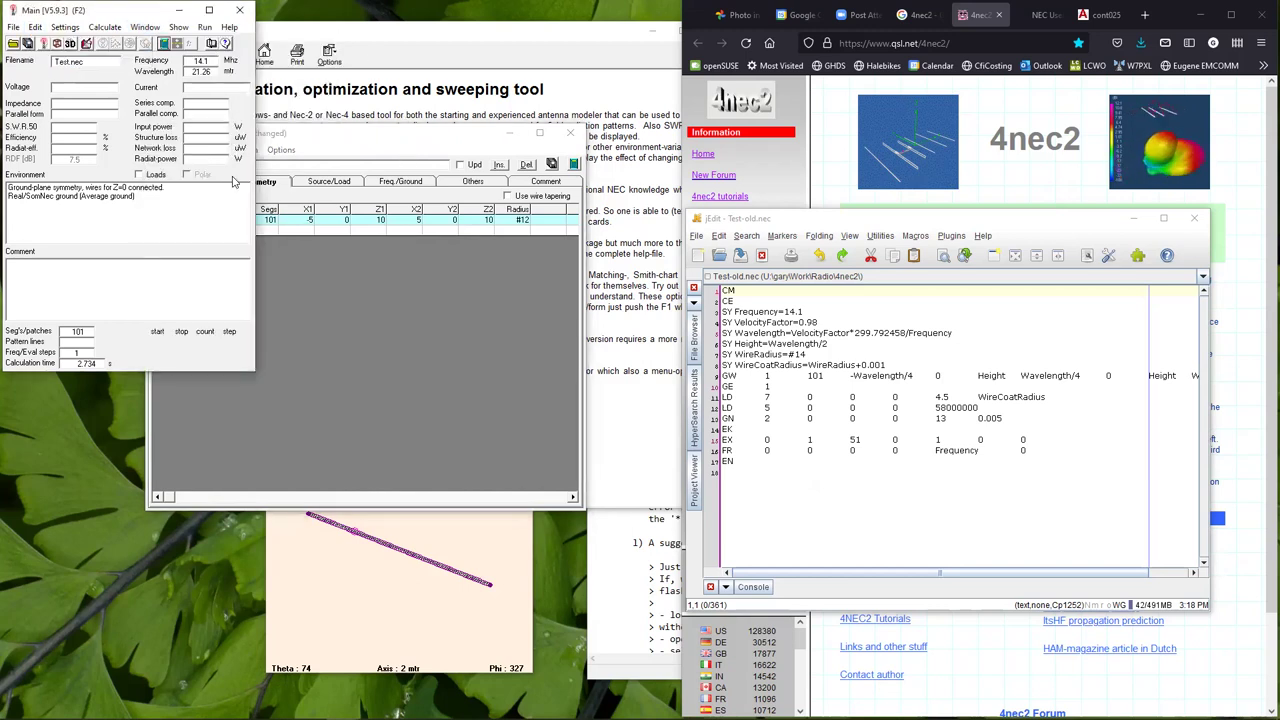
click(318, 135)
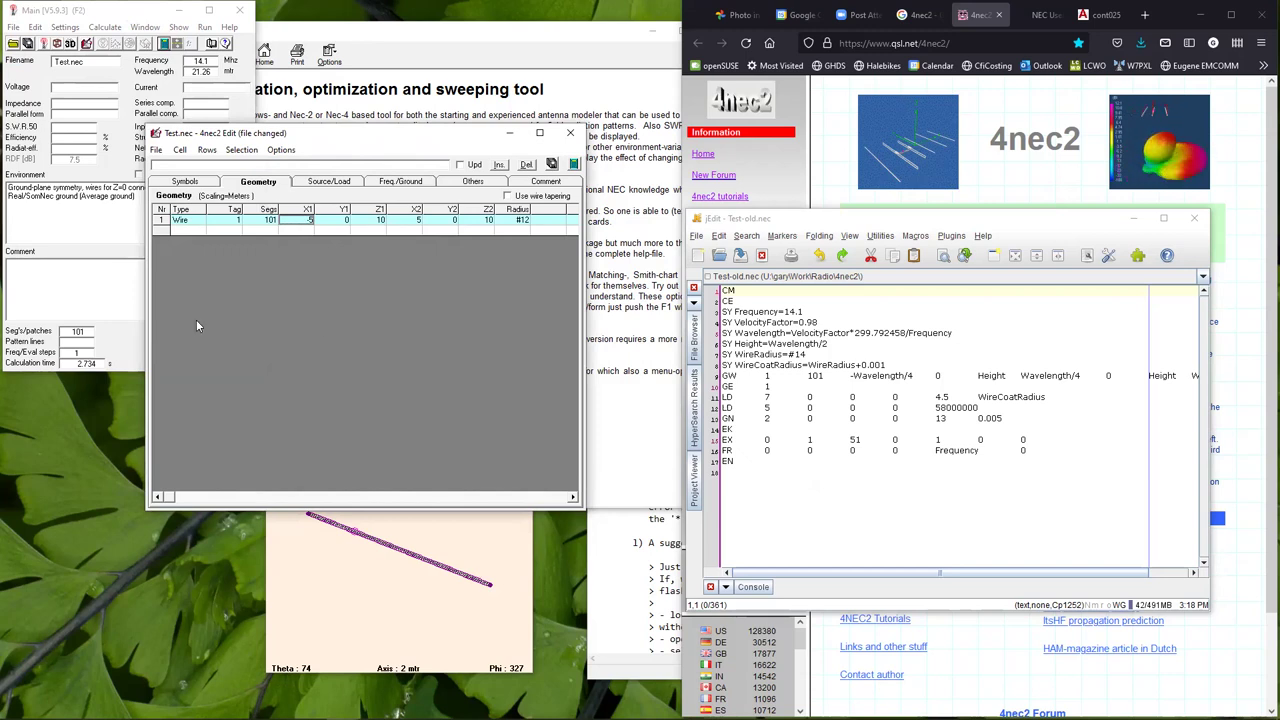
Return to the symbols and complete the second equation as Wavelength=299.792458/Frequency.
click(188, 181)
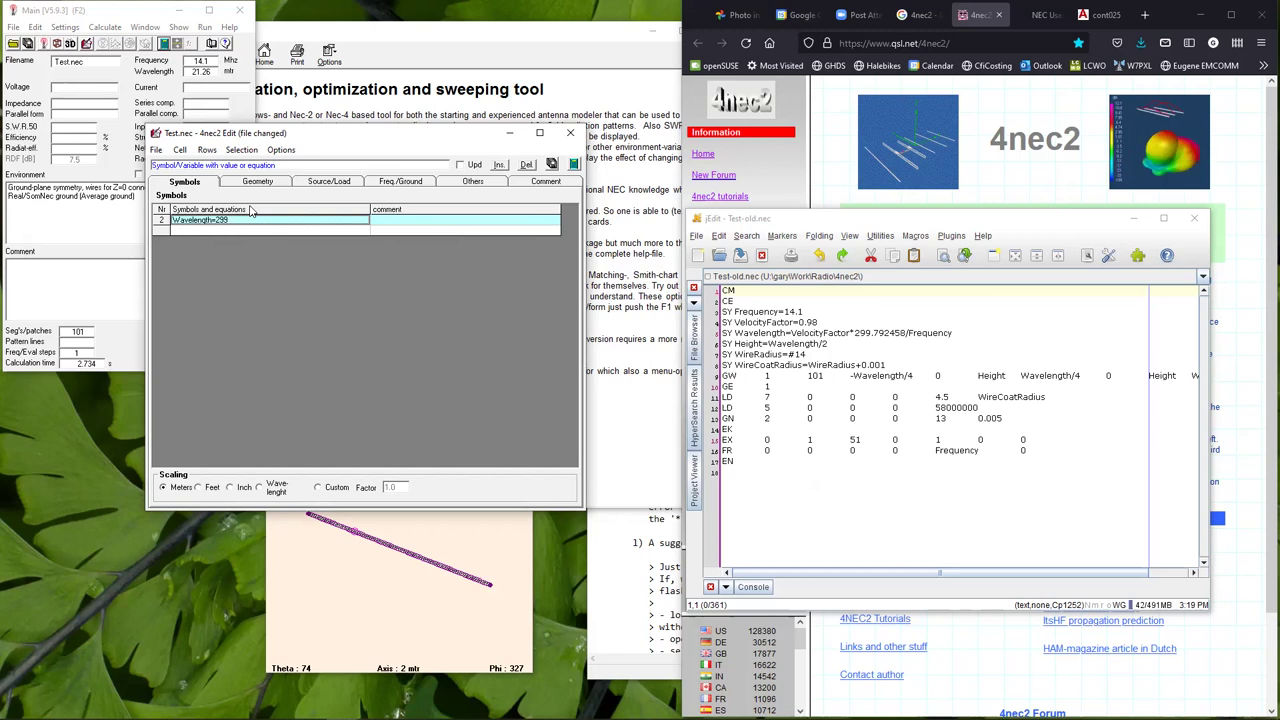
scroll(249, 220, up, 1)
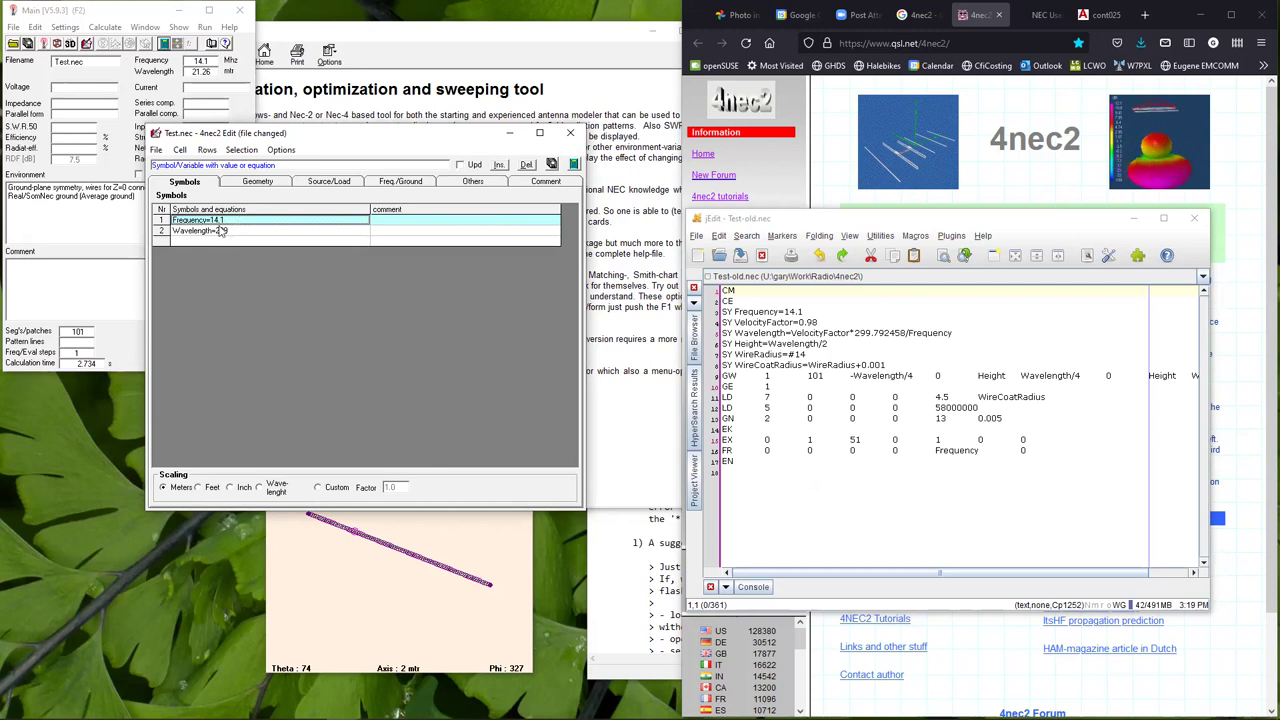
click(246, 230)
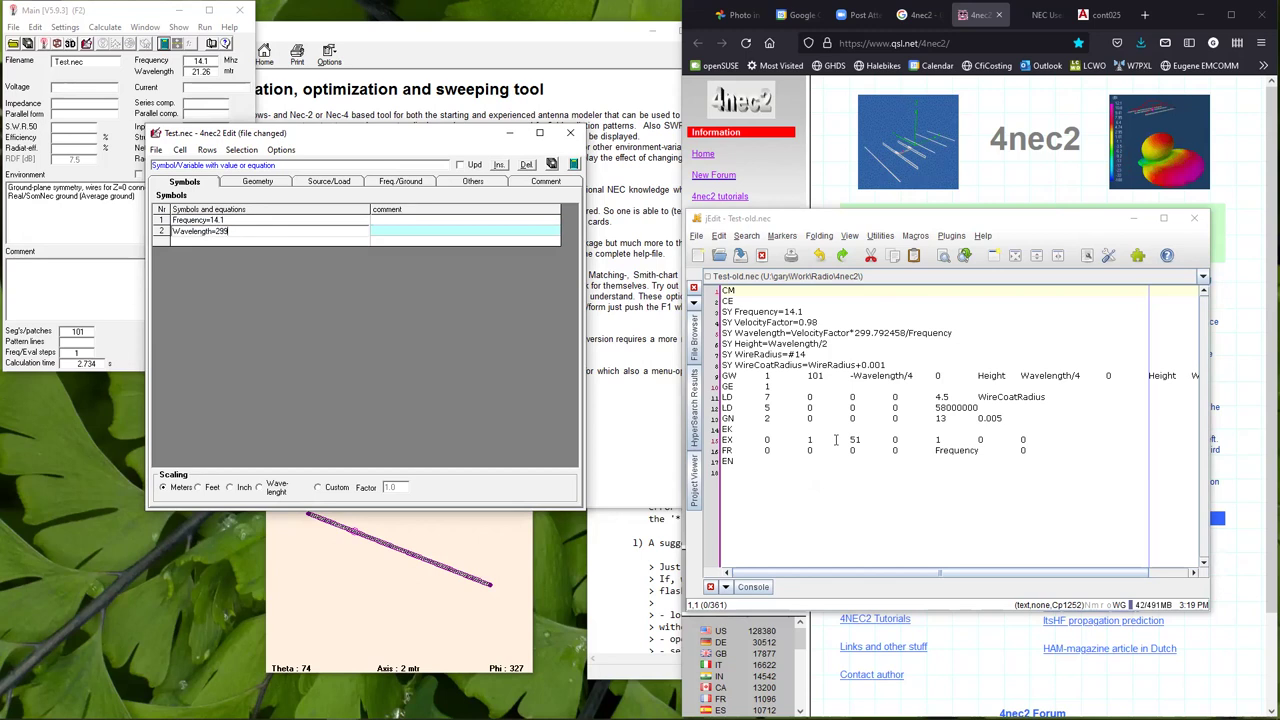
text(.792)
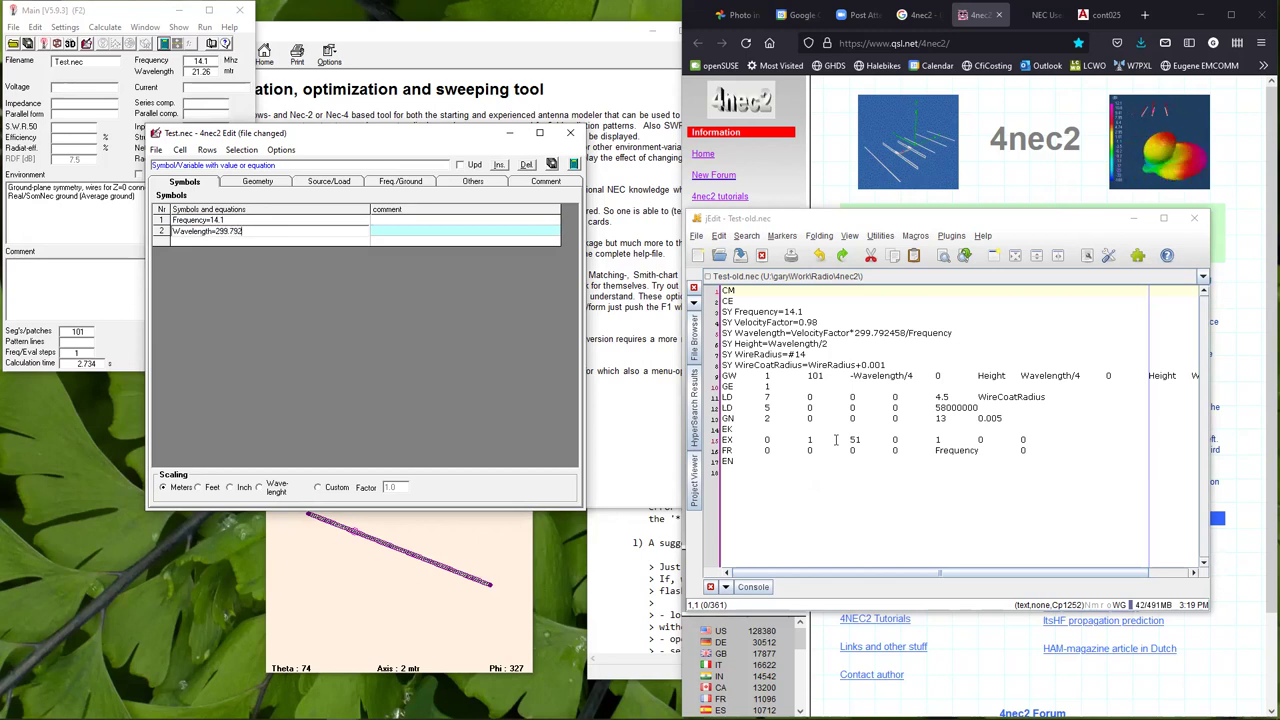
text(458)
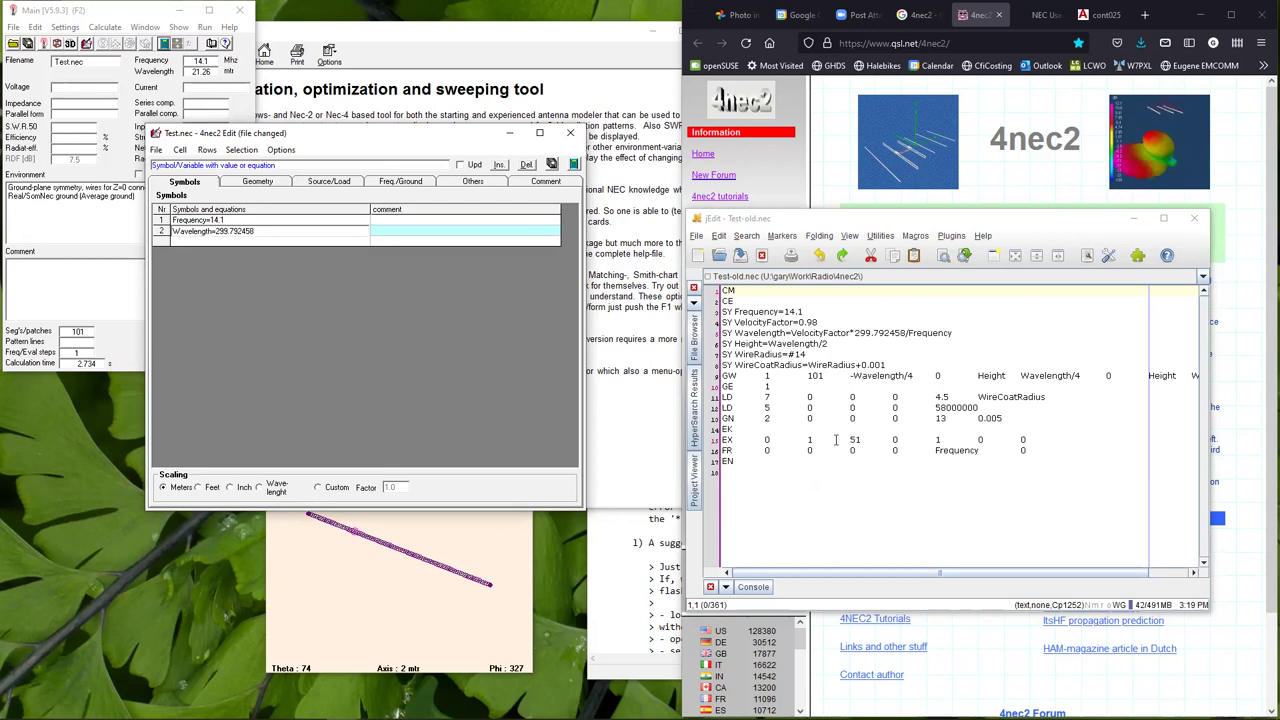
text(/Frequenc)
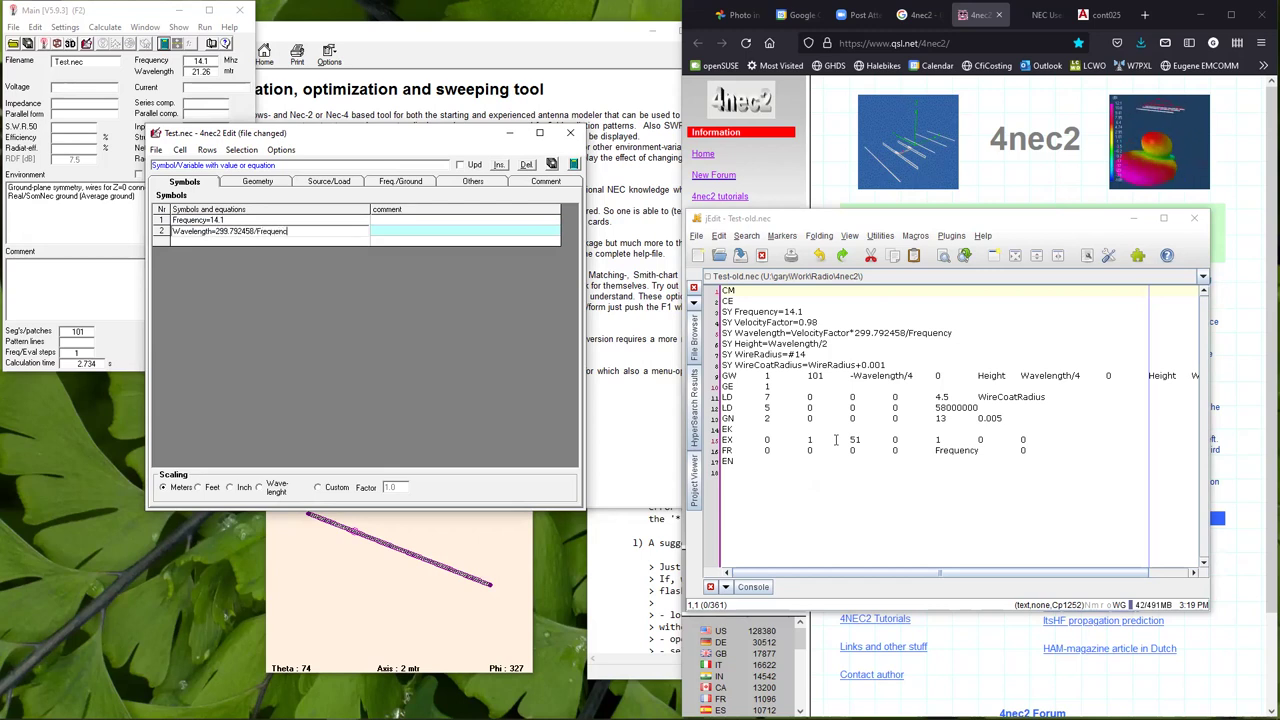
text(y)
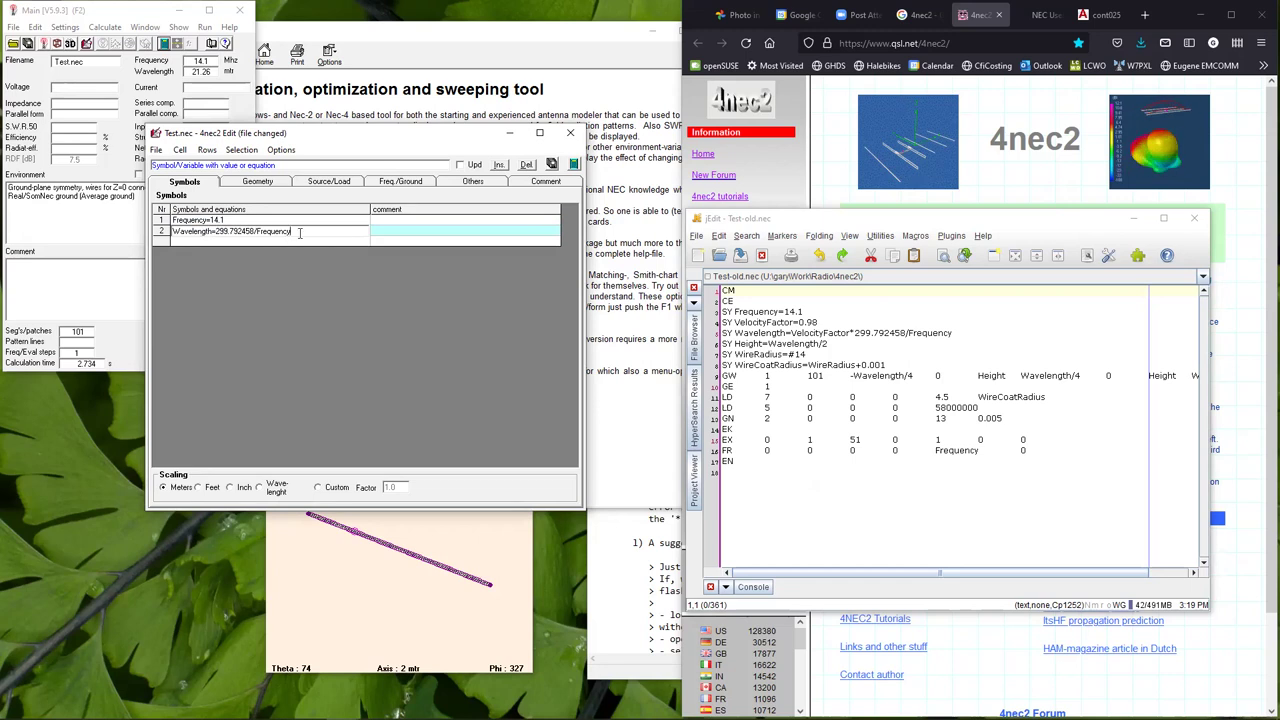
Copy the Wavelength equation into a new third symbol row.
drag(300, 232, 129, 235)
key(ctrl+c)
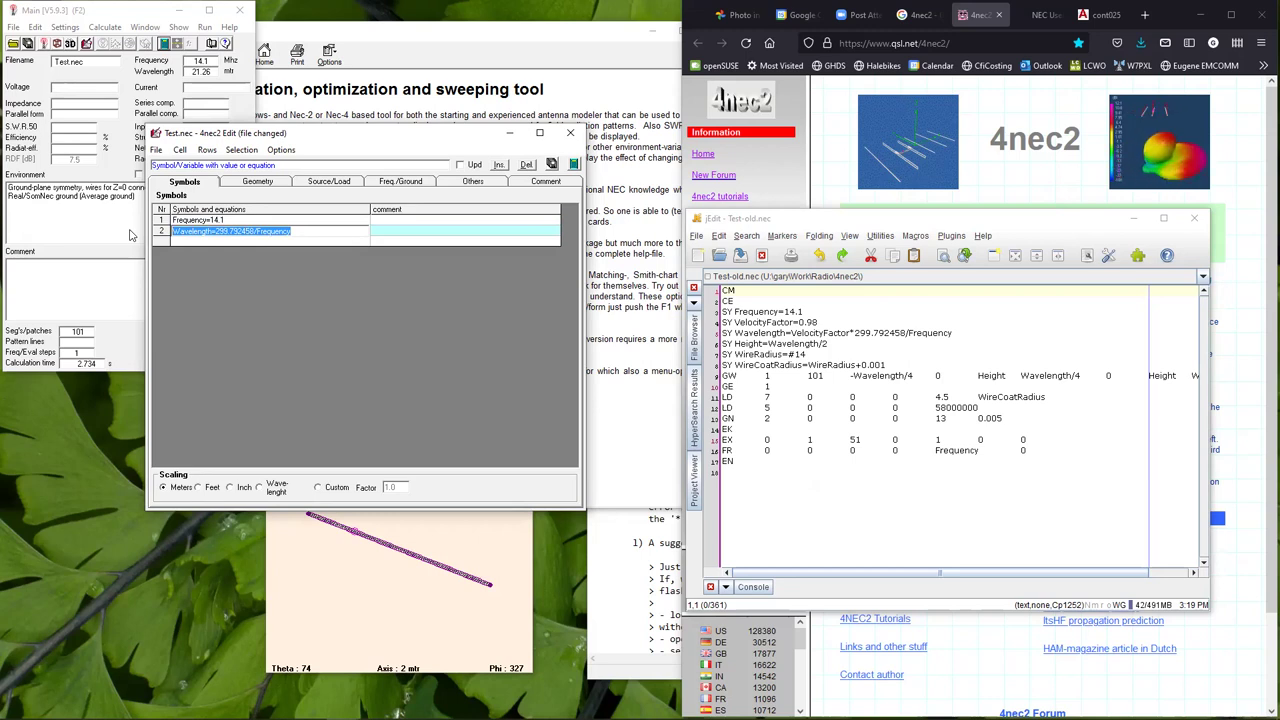
click(217, 247)
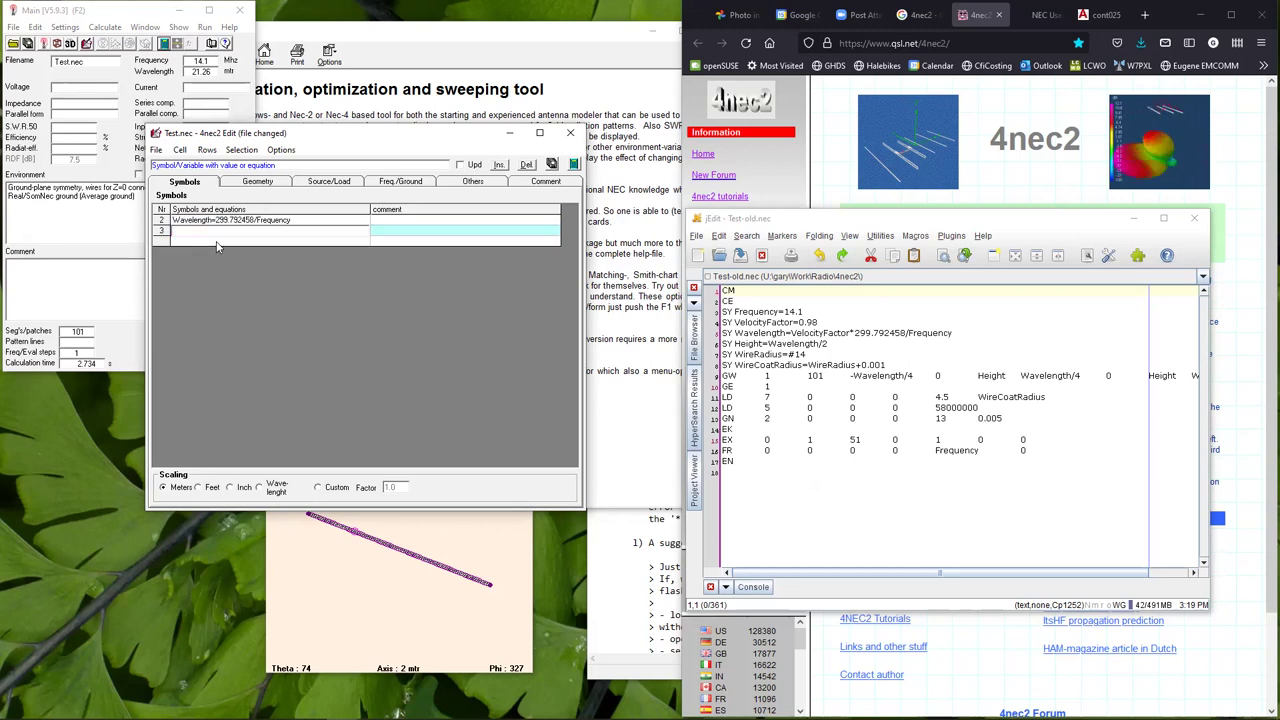
key(ctrl+v)
Replace the second symbol's equation with VelocityFactor=0.98.
click(305, 219)
click(305, 219)
drag(305, 219, 128, 230)
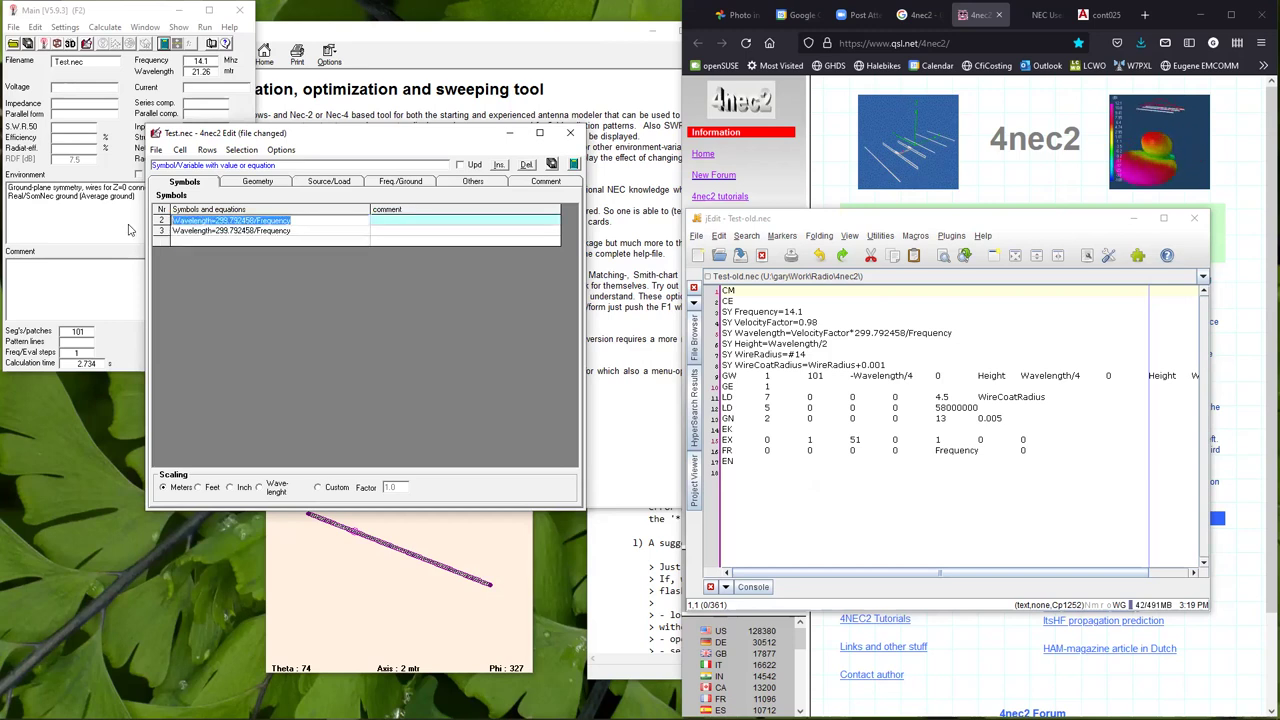
text(VelocityFac)
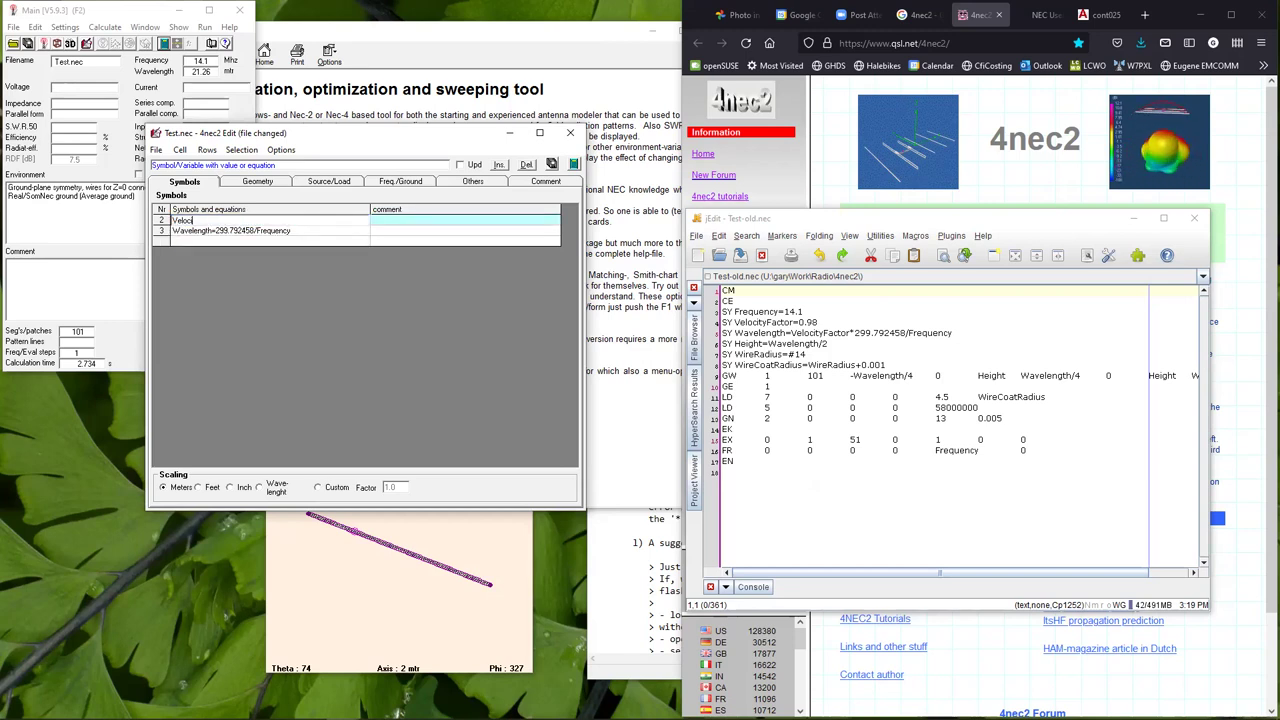
text(tor)
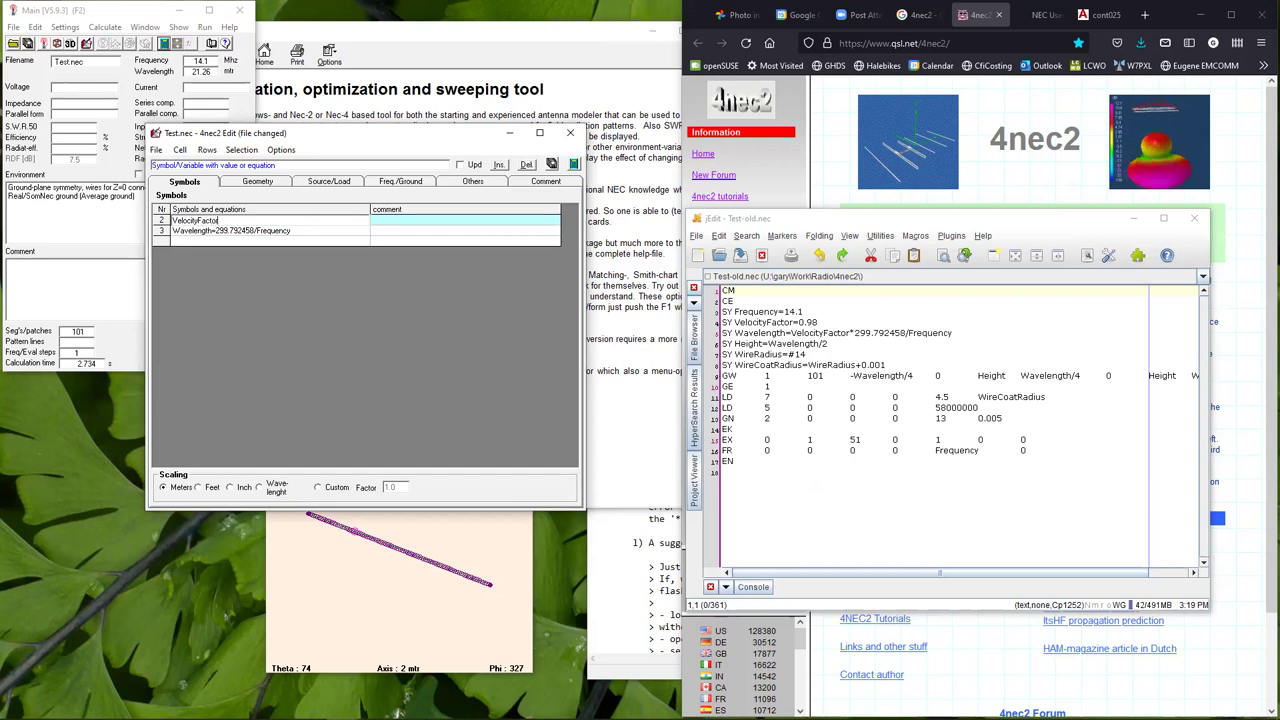
text(=)
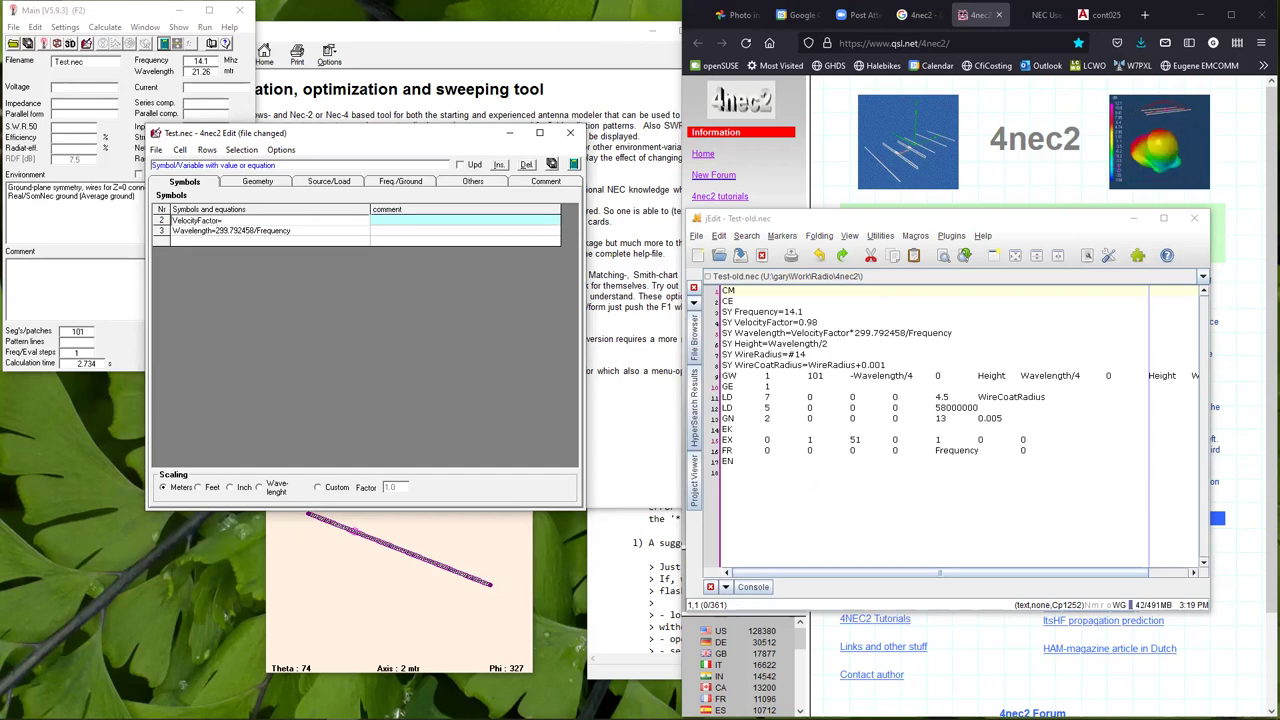
text(0.98)
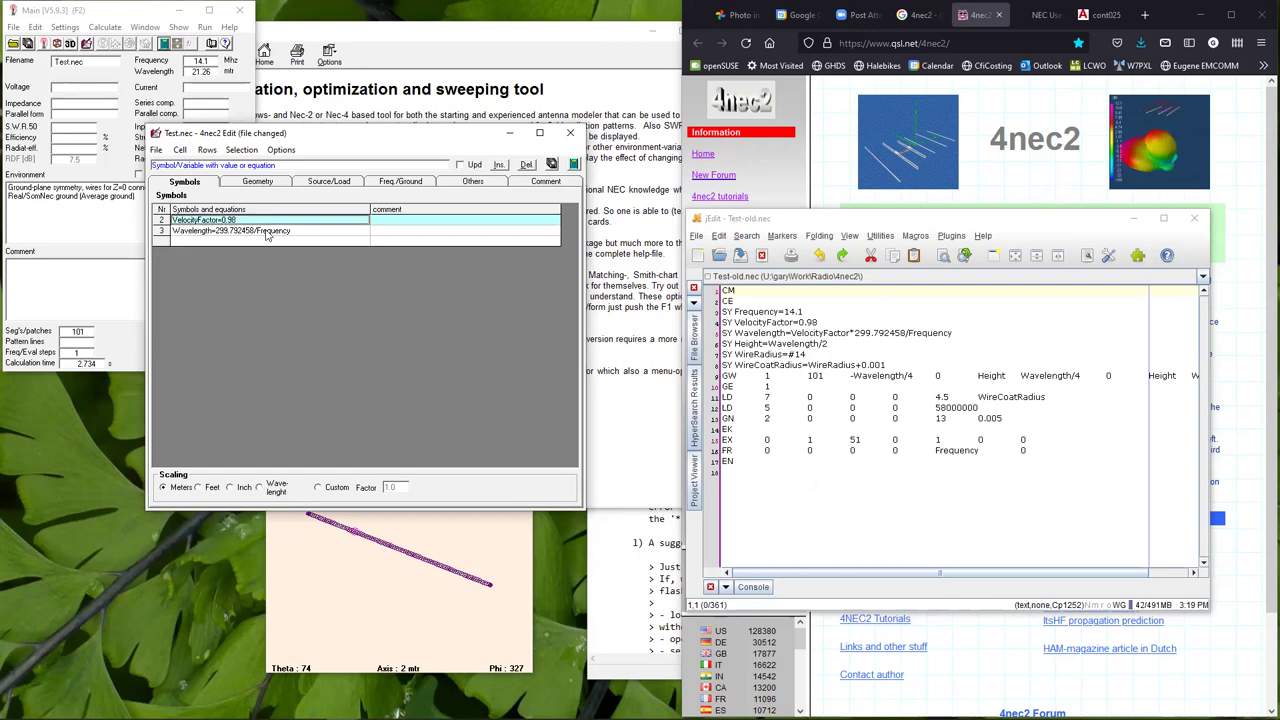
scroll(267, 234, up, 1)
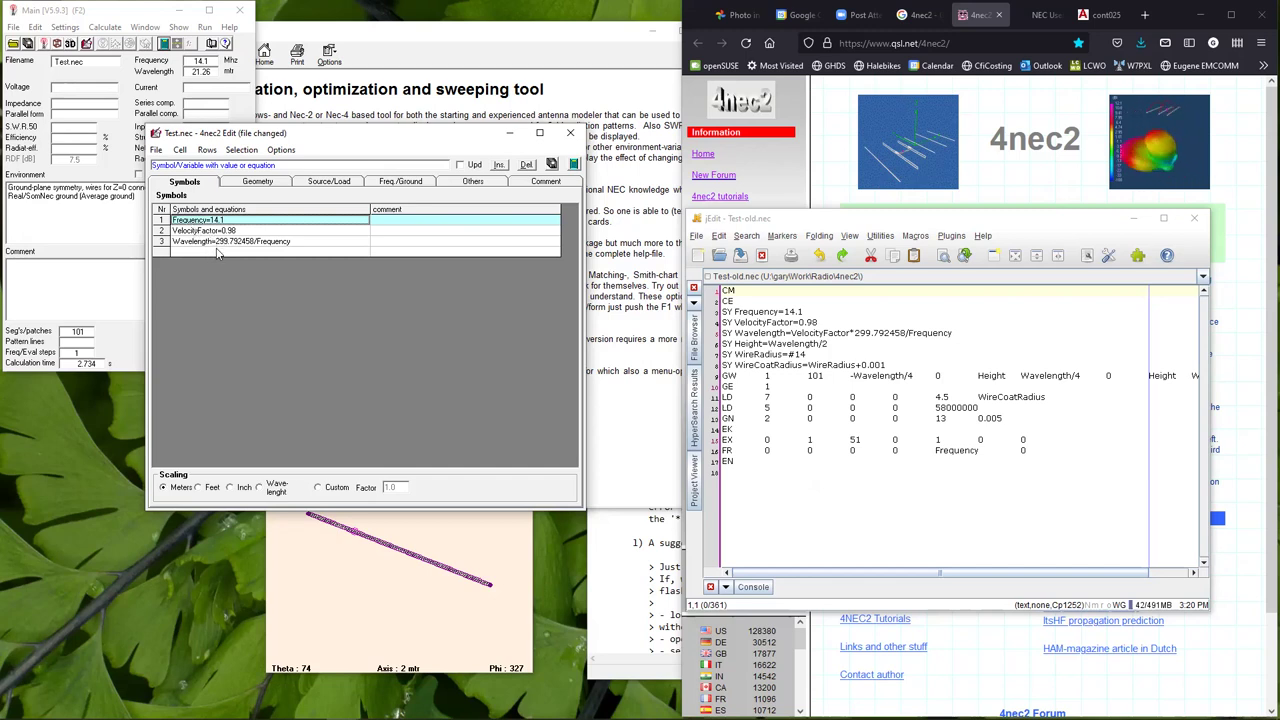
In the geometry table, set the wire's X1 coordinate to -Wavelength/4.
click(259, 183)
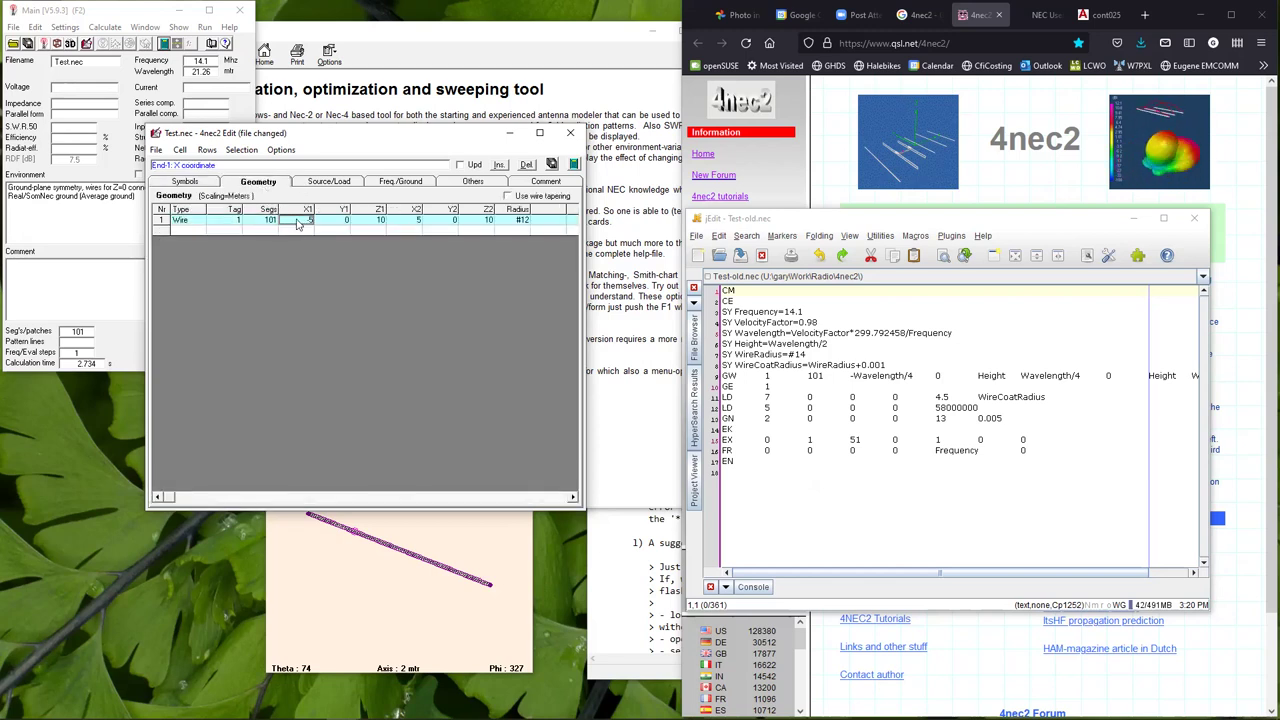
text(-Wavelength)
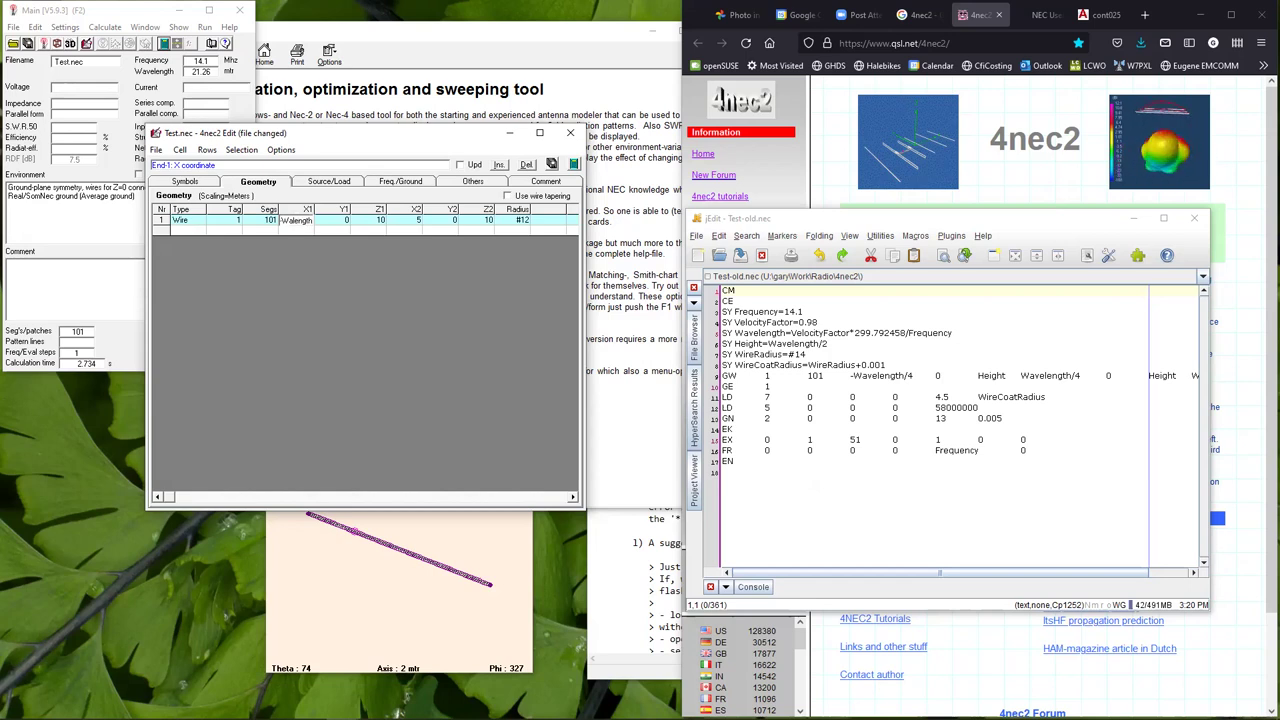
key(BackSpace)
key(BackSpace)
key(BackSpace)
key(BackSpace)
key(BackSpace)
key(BackSpace)
key(BackSpace)
key(BackSpace)
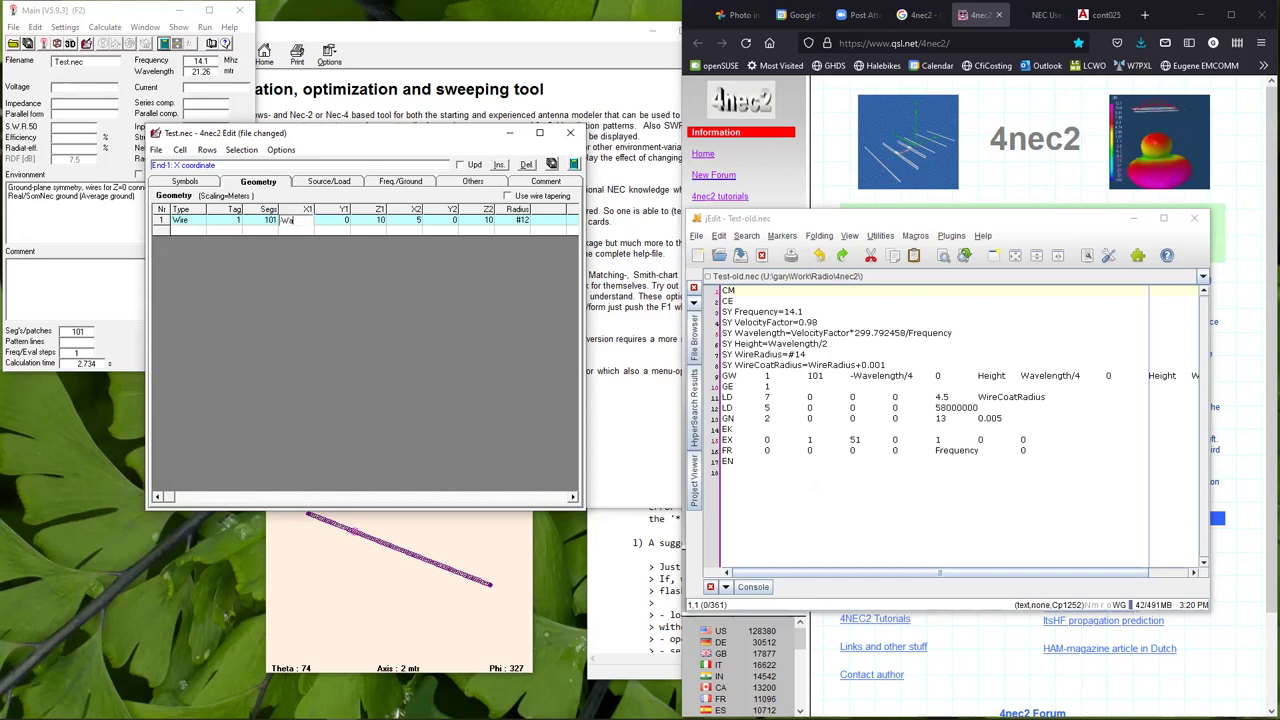
text(veleng)
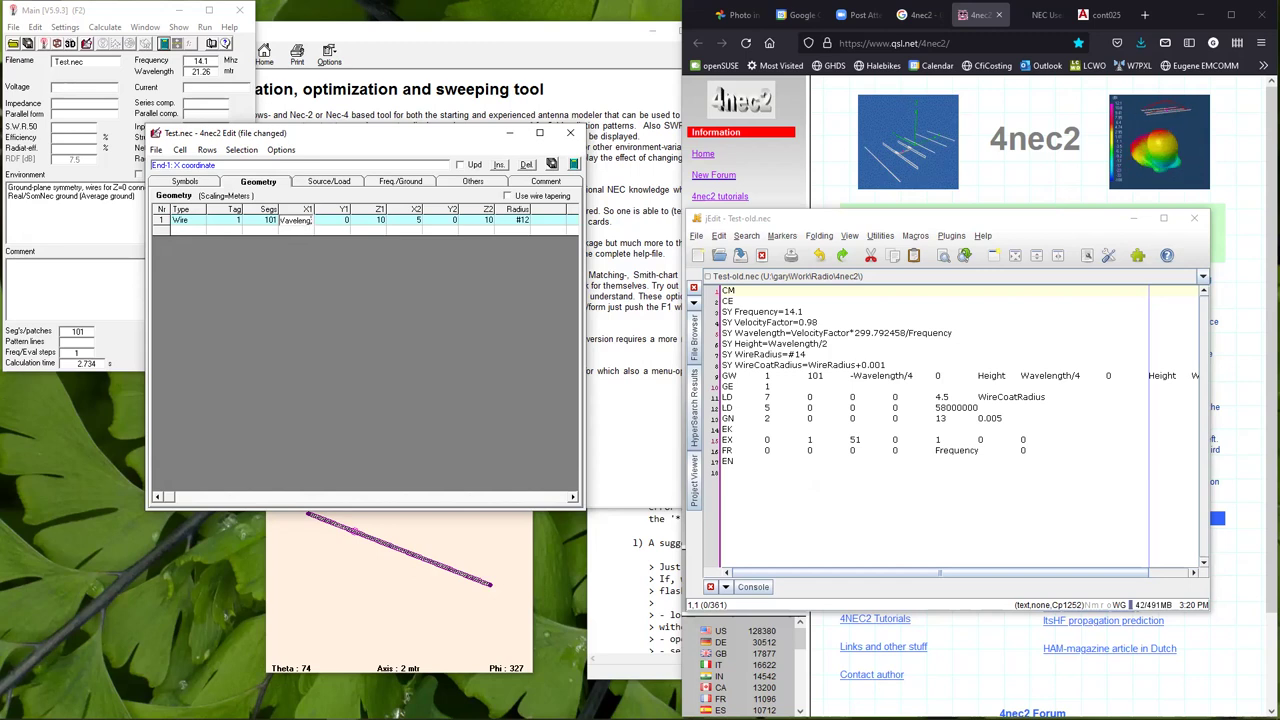
text(th/4)
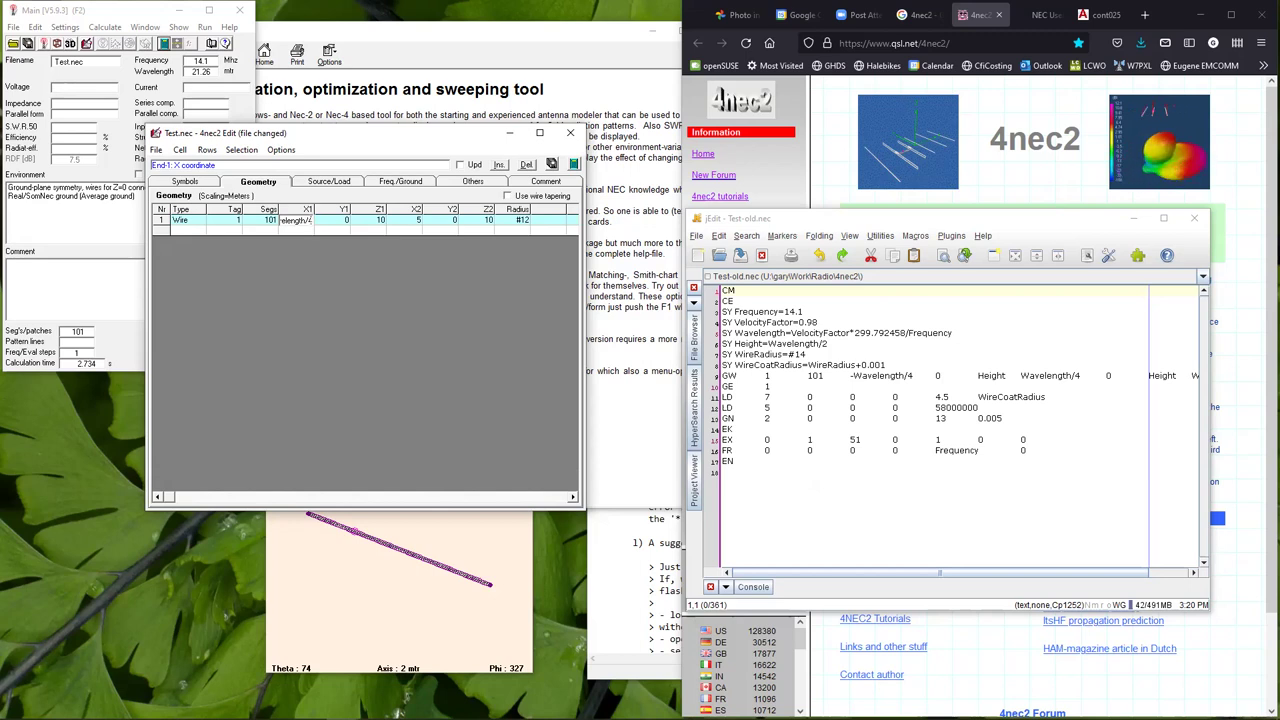
Set the wire's X2 coordinate to Wavelength/4.
click(411, 221)
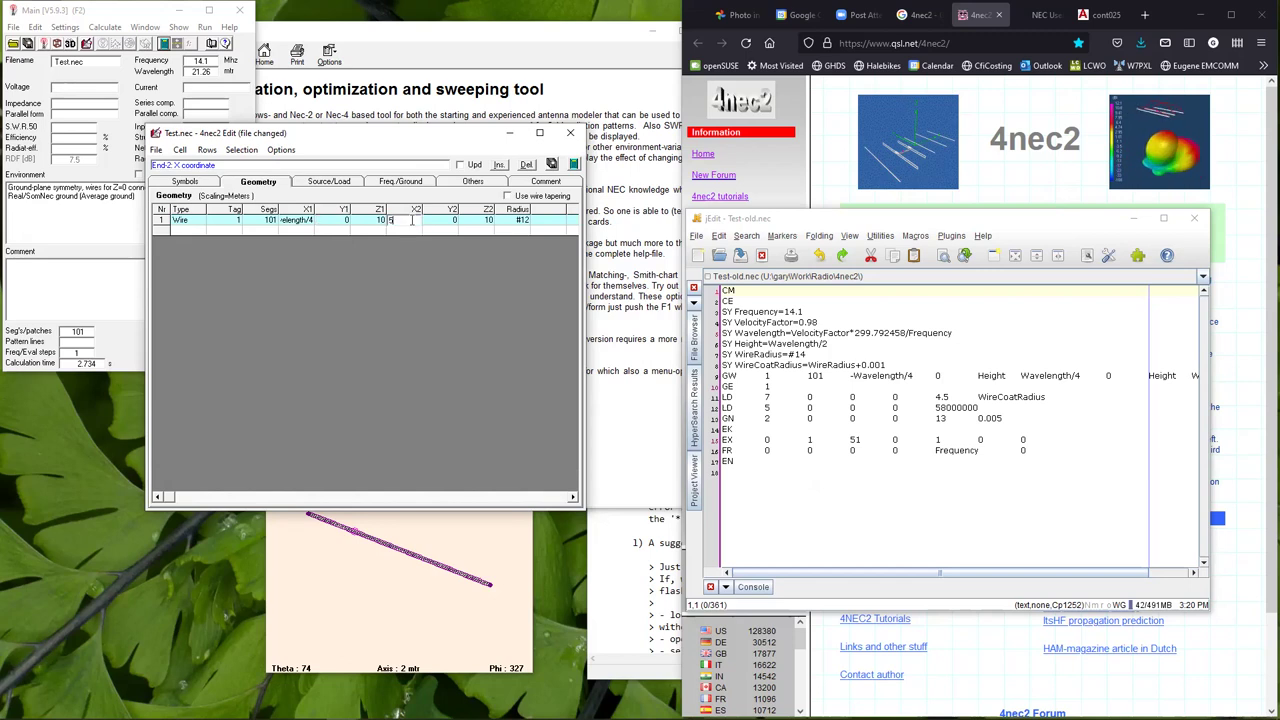
text(Wav)
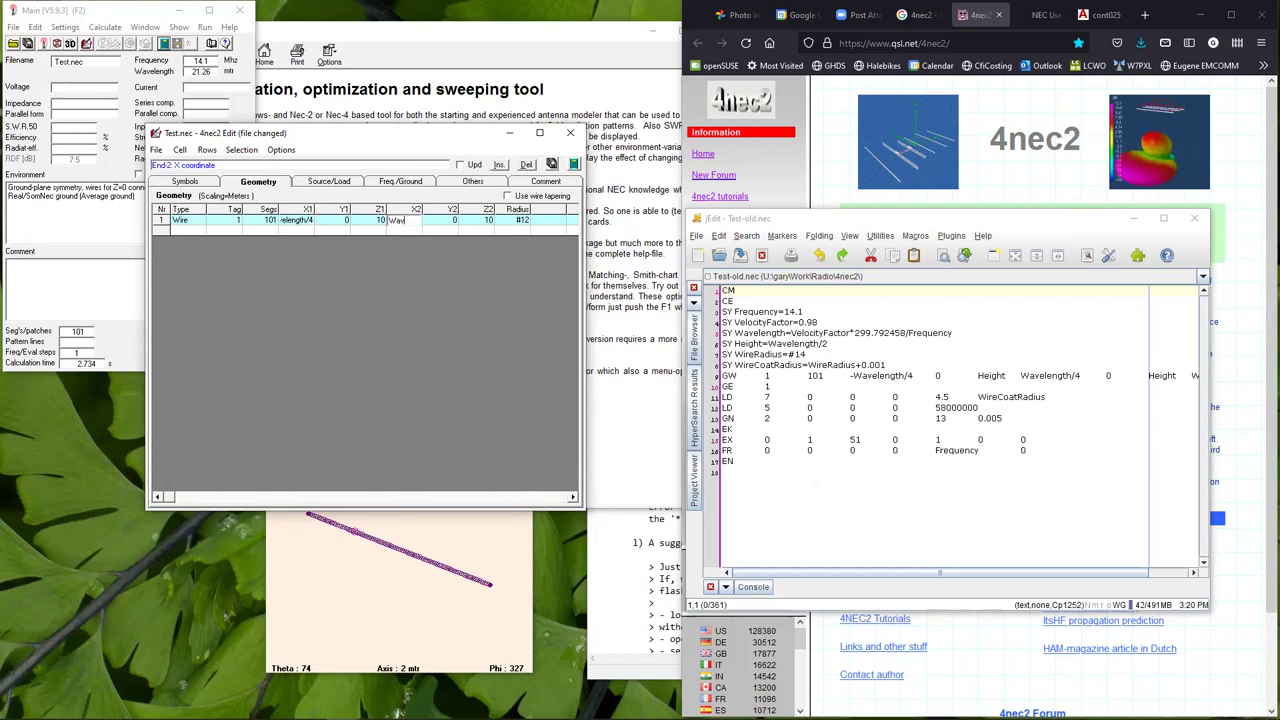
text(elength/4)
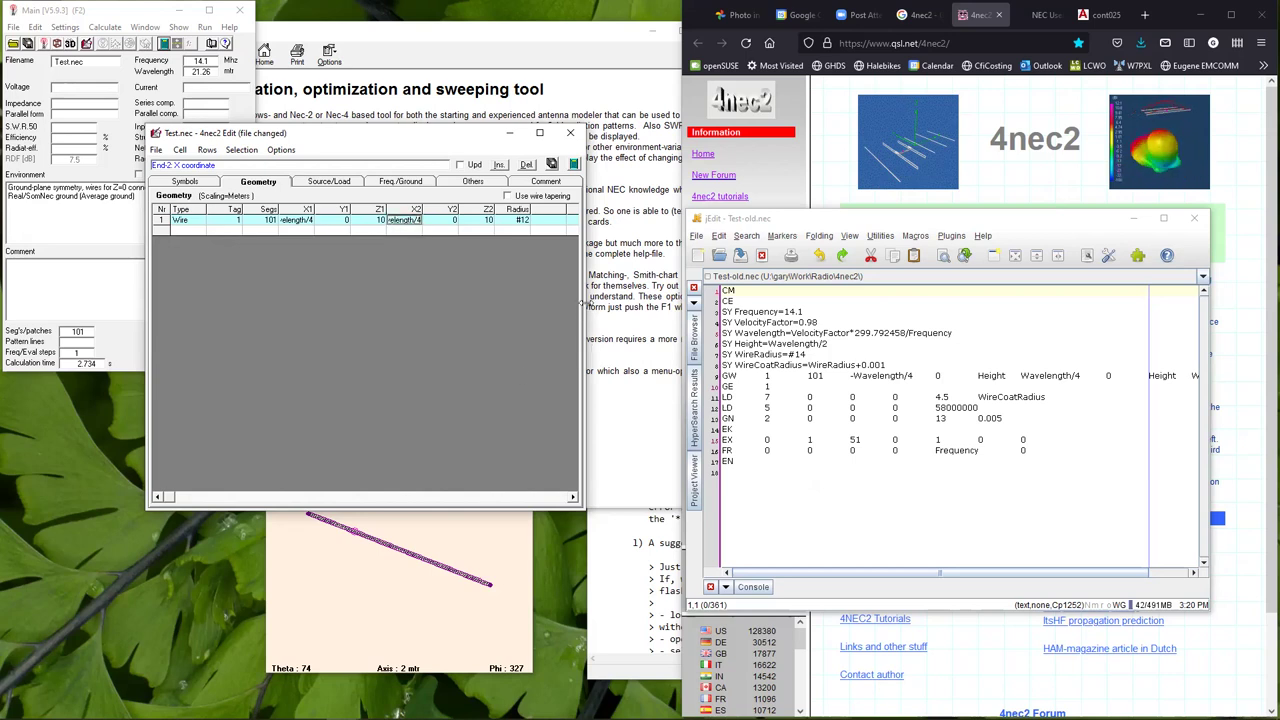
Widen the editor window and the X1 and X2 columns to fit their full expressions.
drag(583, 302, 657, 302)
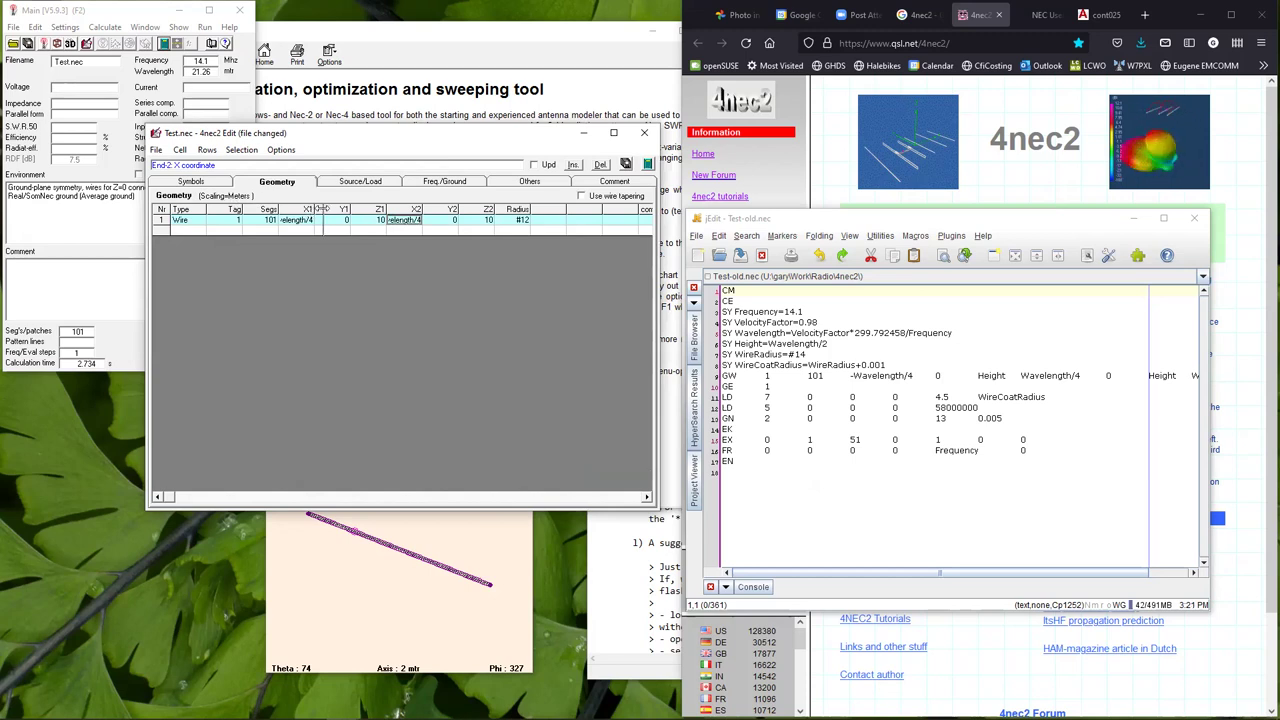
drag(316, 208, 340, 208)
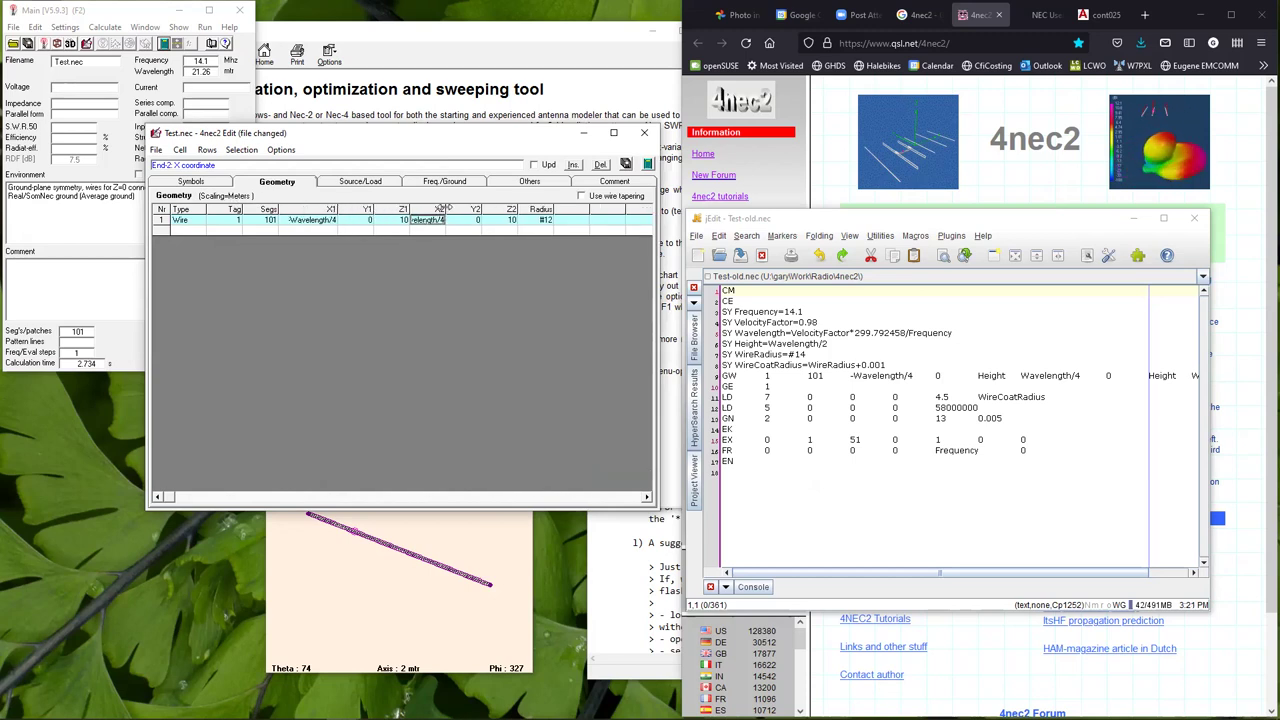
drag(446, 208, 464, 208)
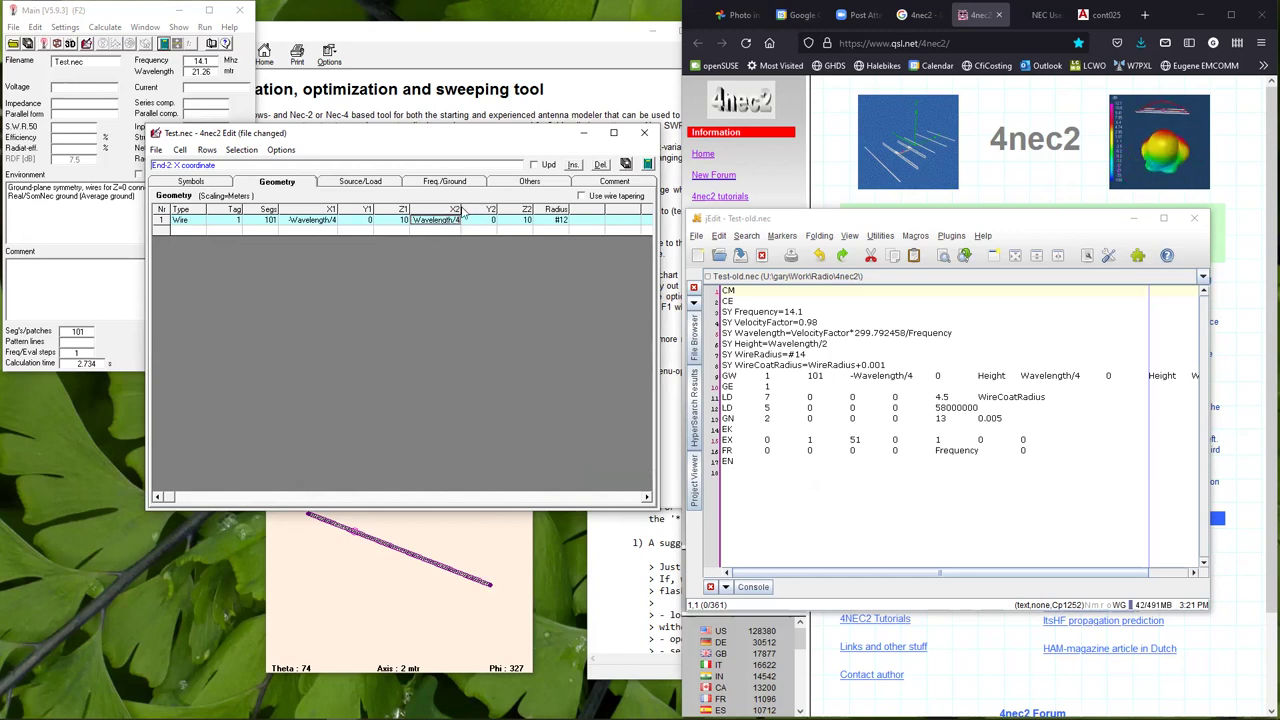
drag(462, 208, 467, 208)
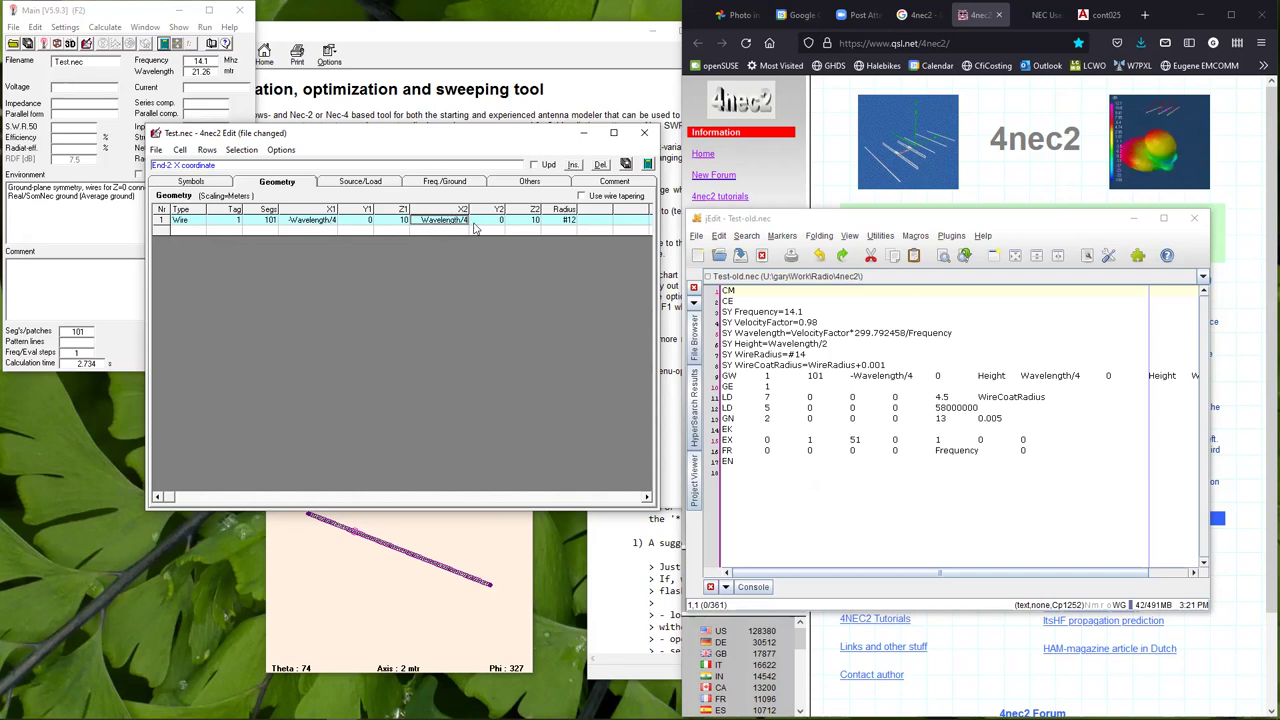
Check the symbol equations, then set the wire's Z1 coordinate to Wavelength/2 and widen its column to fit.
click(205, 184)
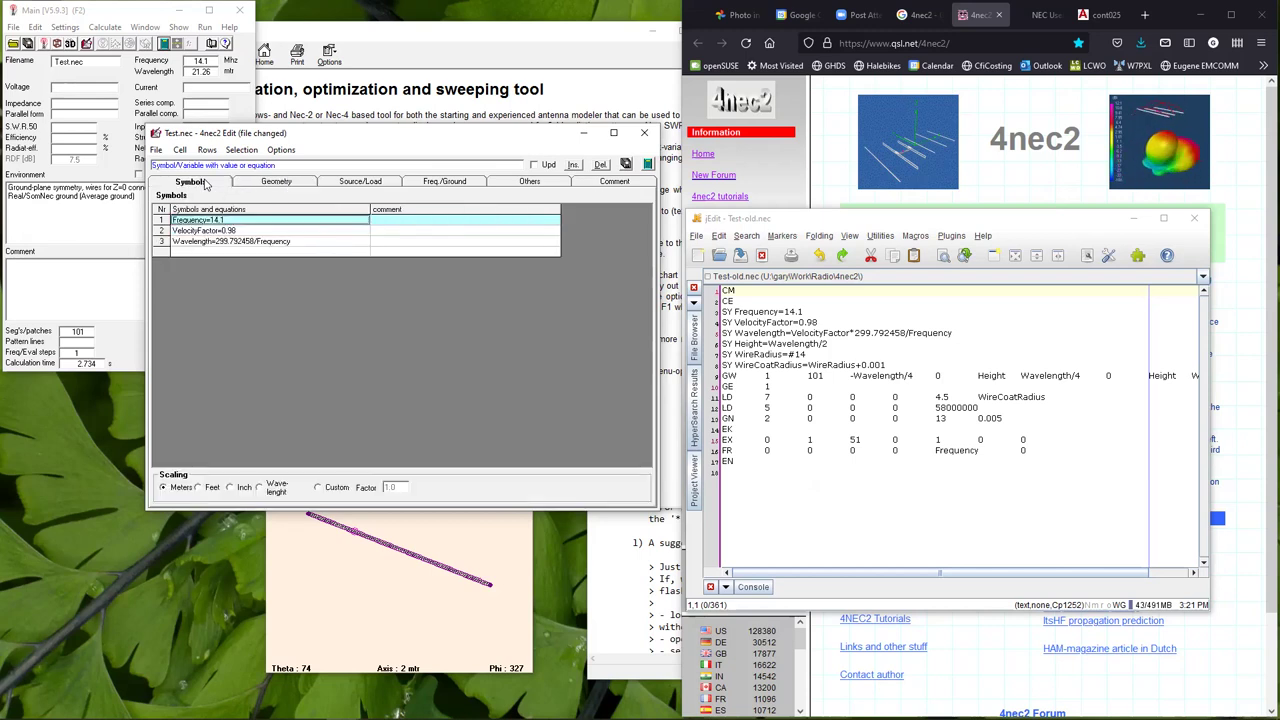
click(267, 182)
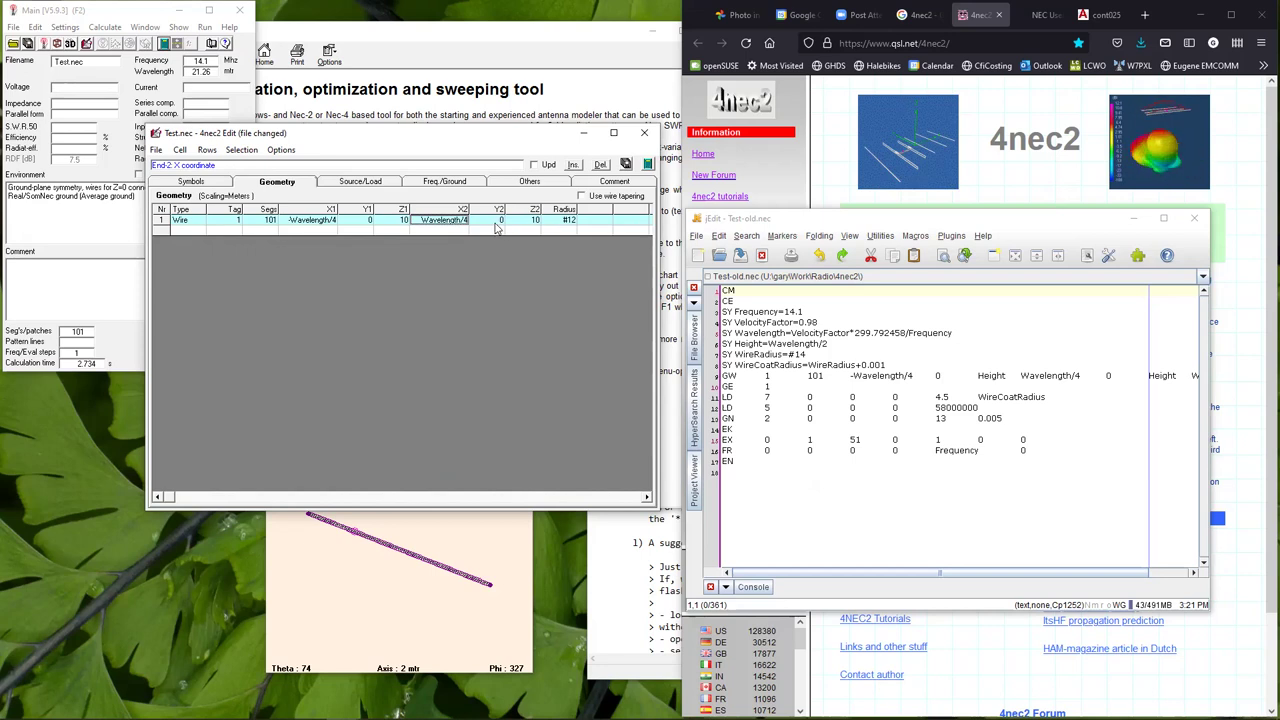
double_click(386, 220)
key(BackSpace)
key(BackSpace)
text(Wave)
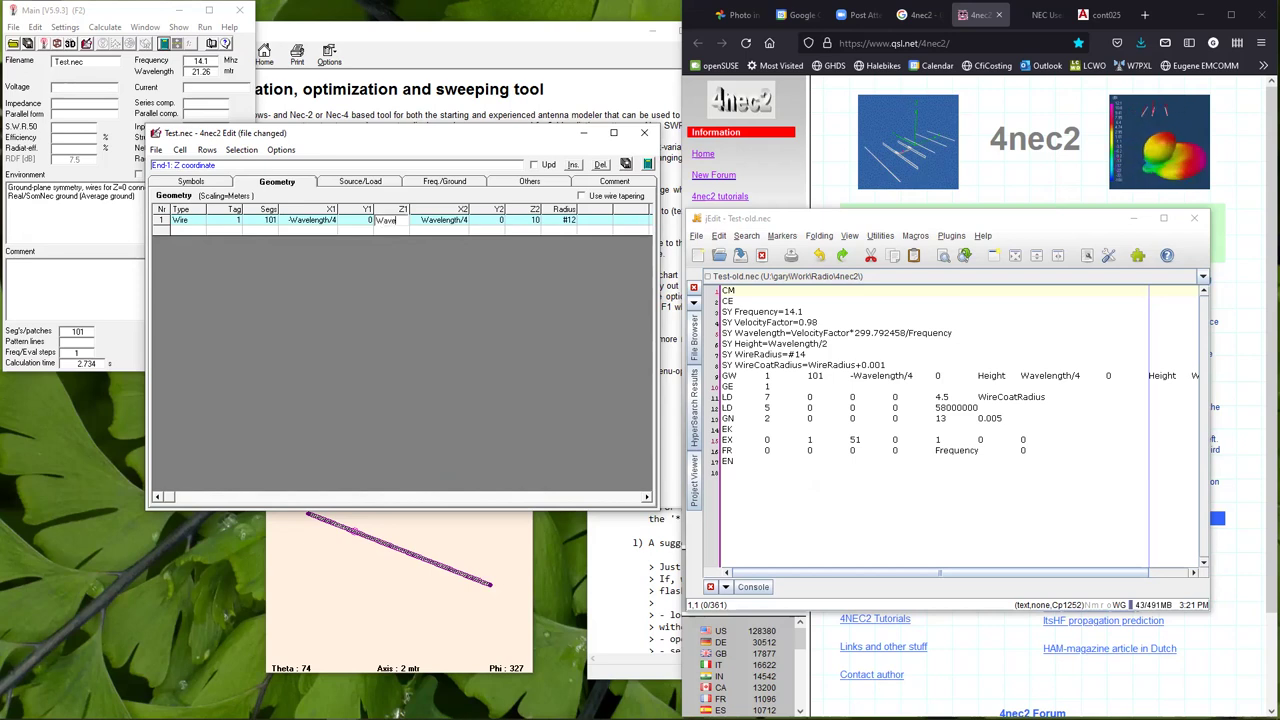
text(length)
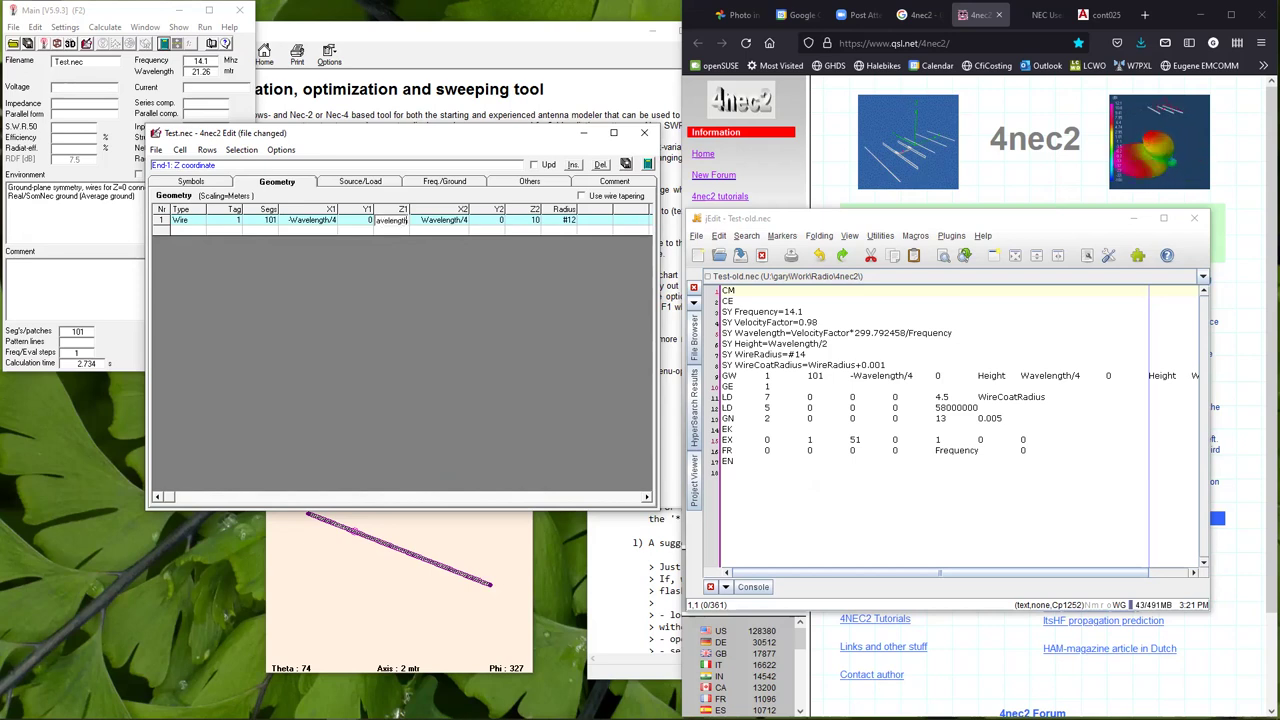
text(/2)
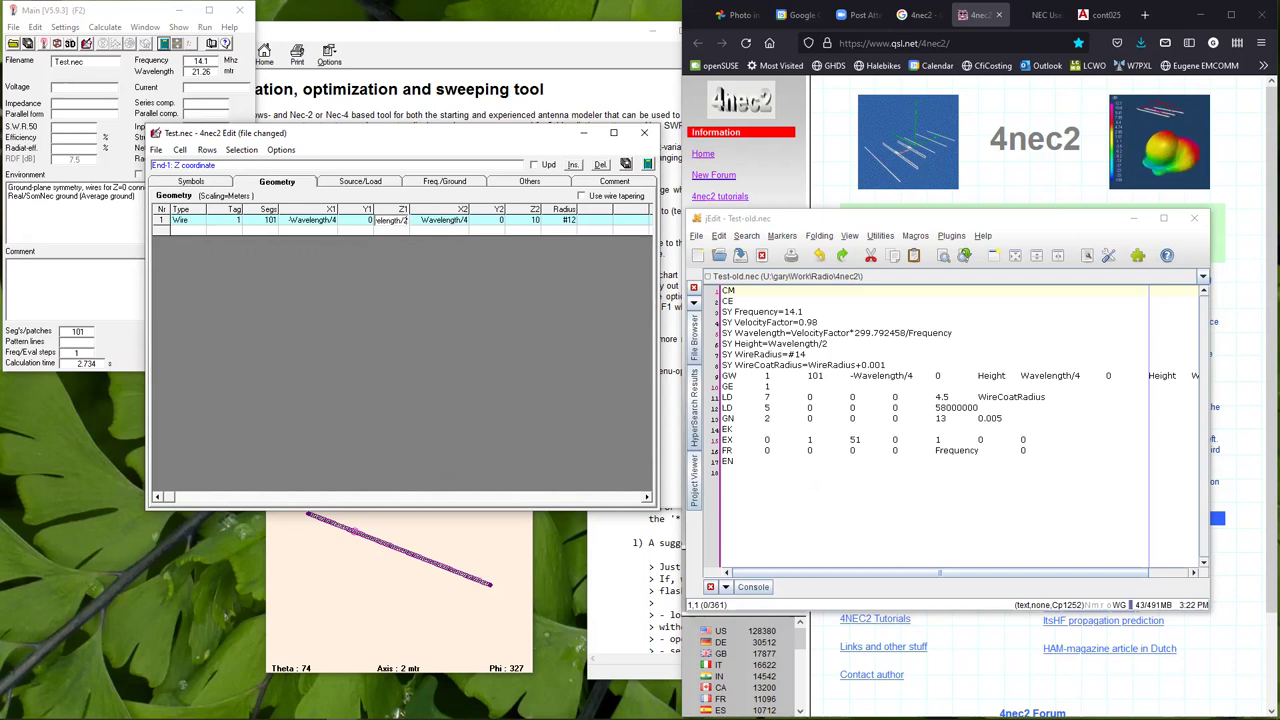
key(Return)
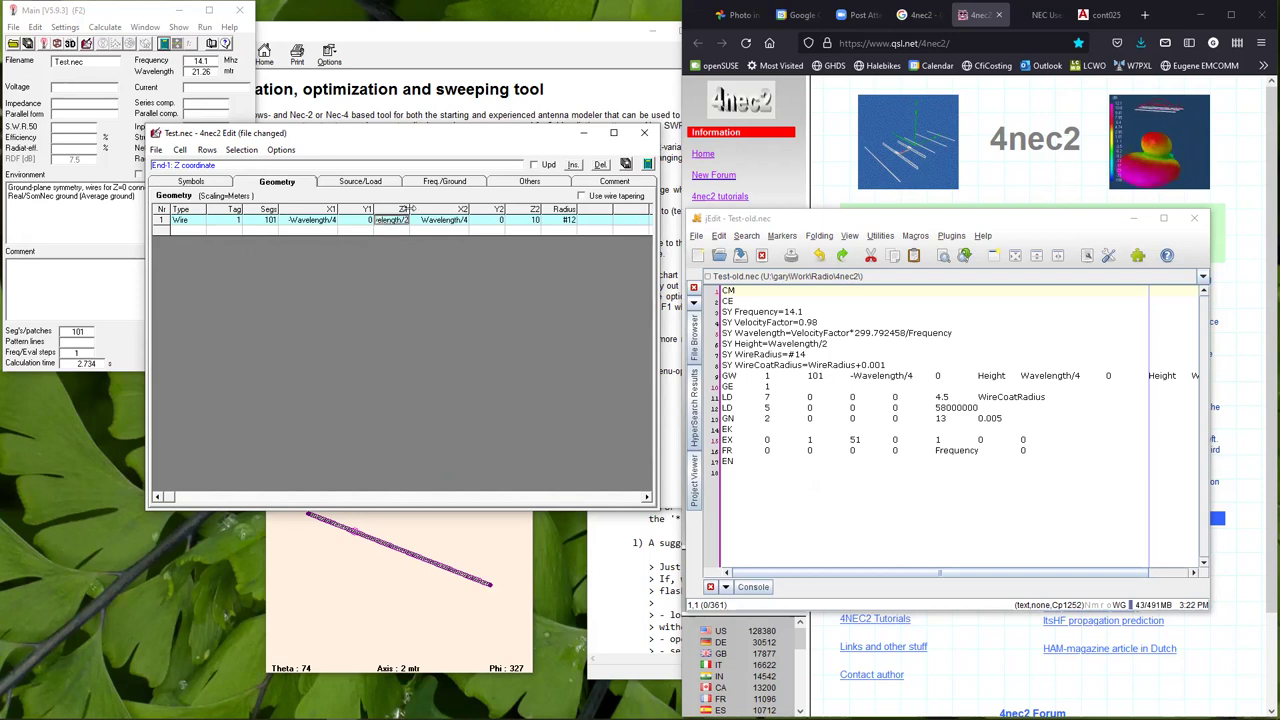
drag(408, 209, 443, 209)
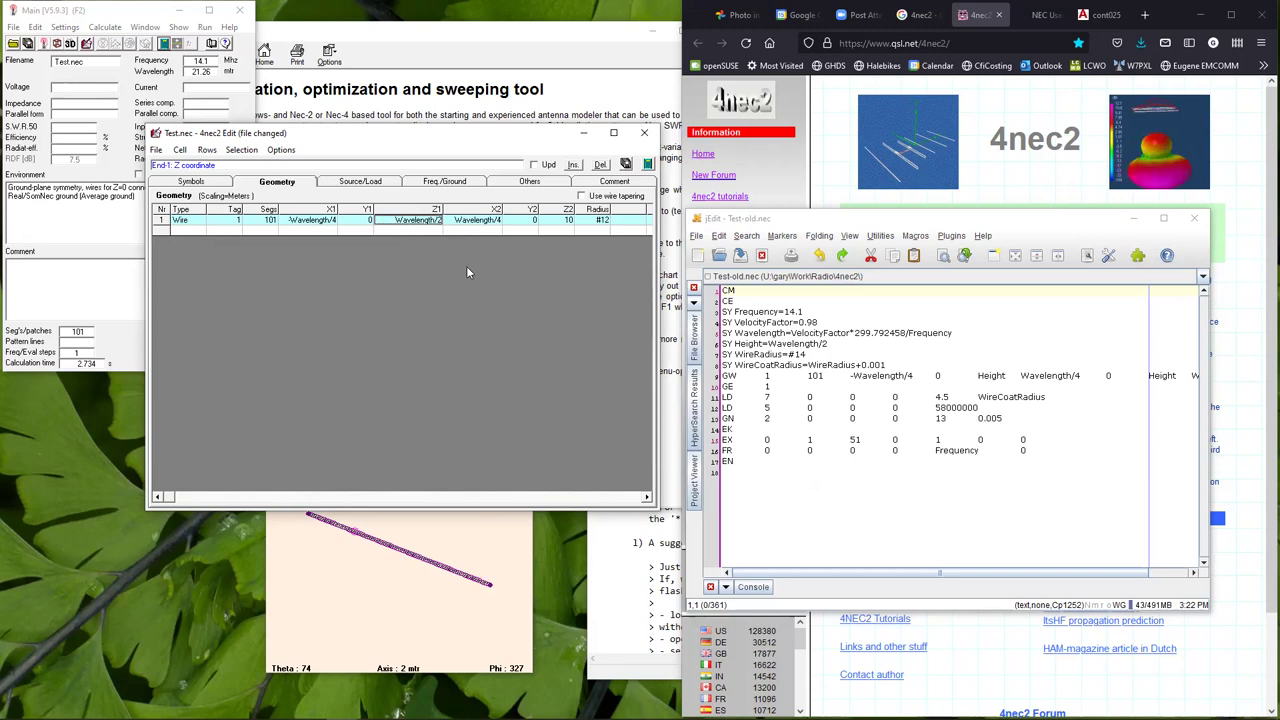
Set the wire's Z2 coordinate to Wavelength/2 and adjust its column width to fit the expression.
double_click(558, 220)
text(W)
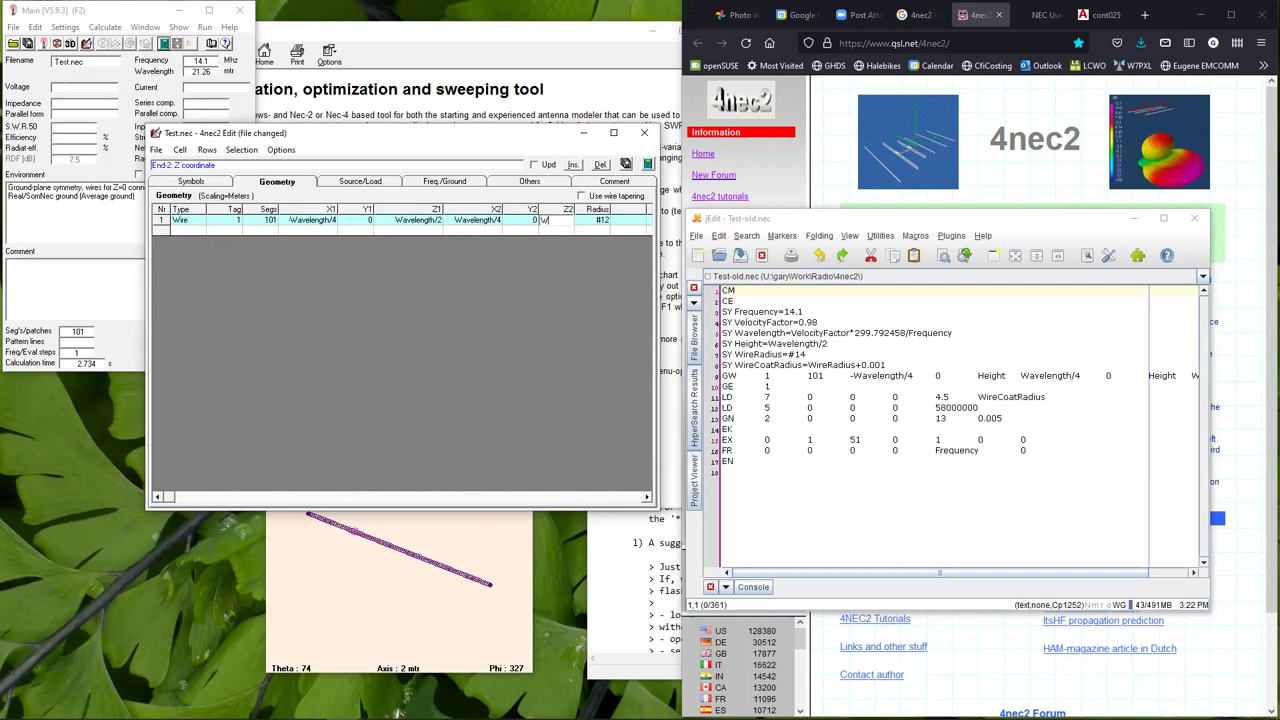
text(avelength/)
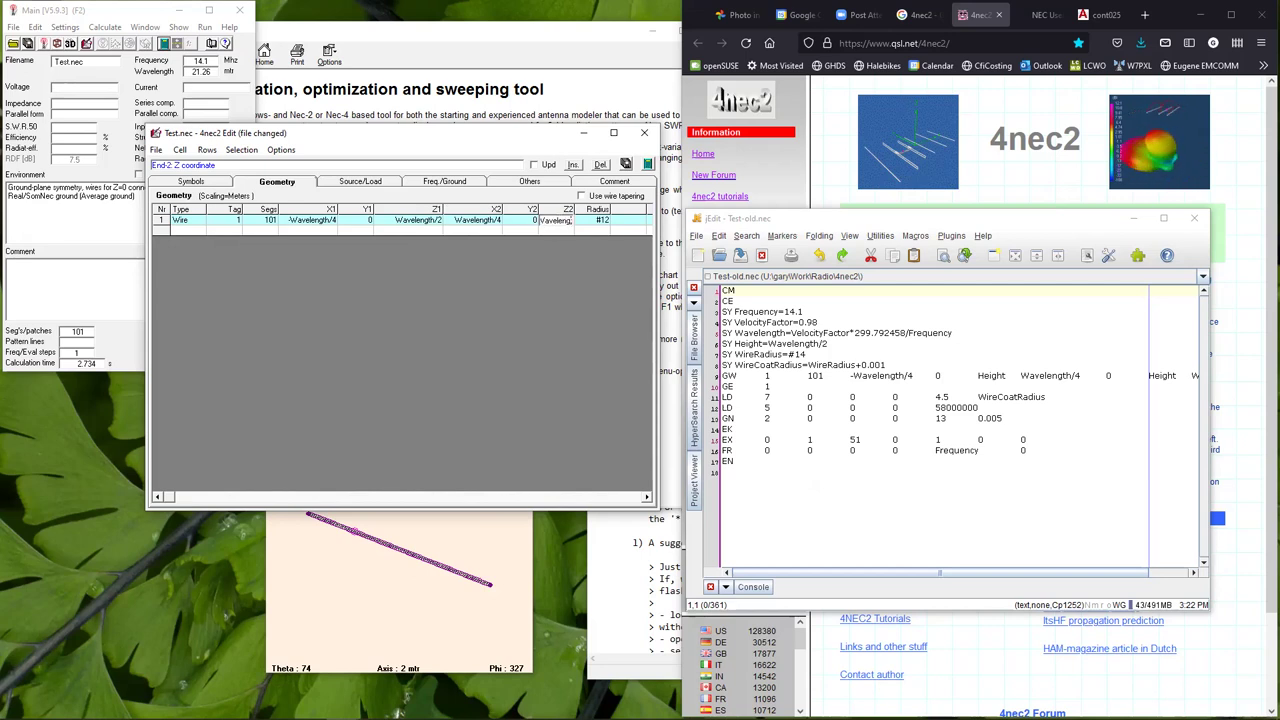
text(2)
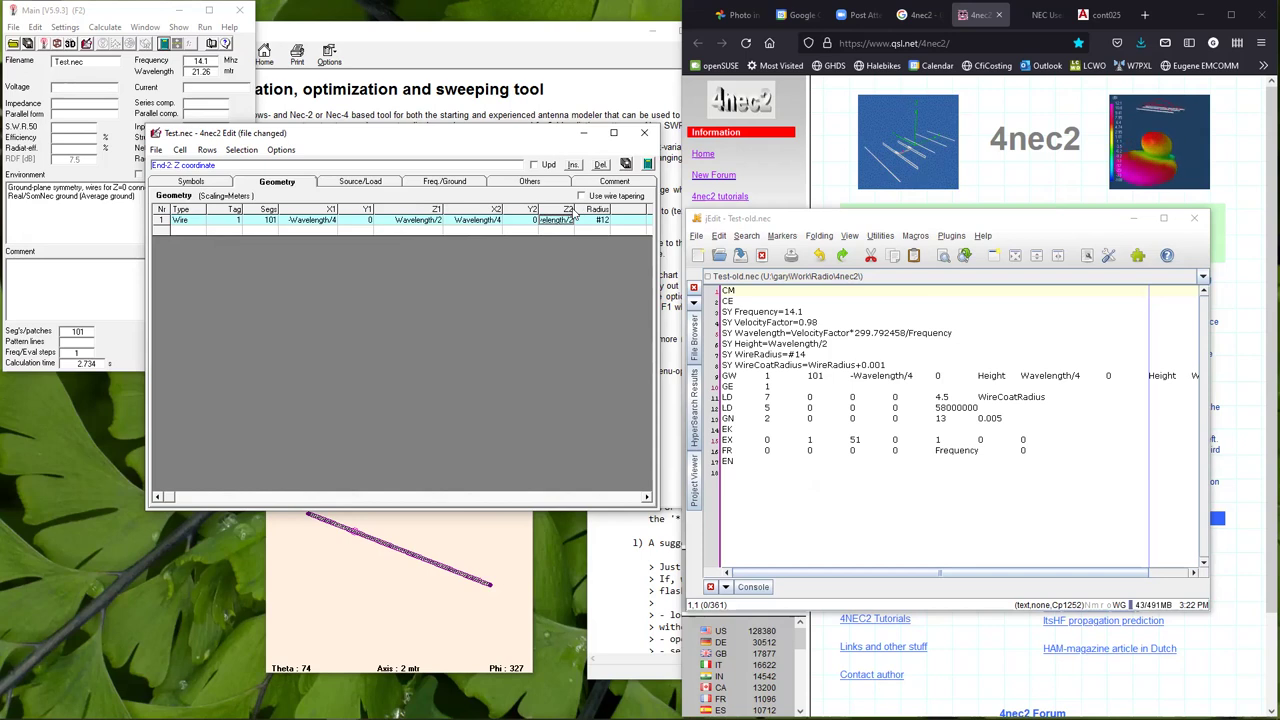
drag(580, 207, 629, 210)
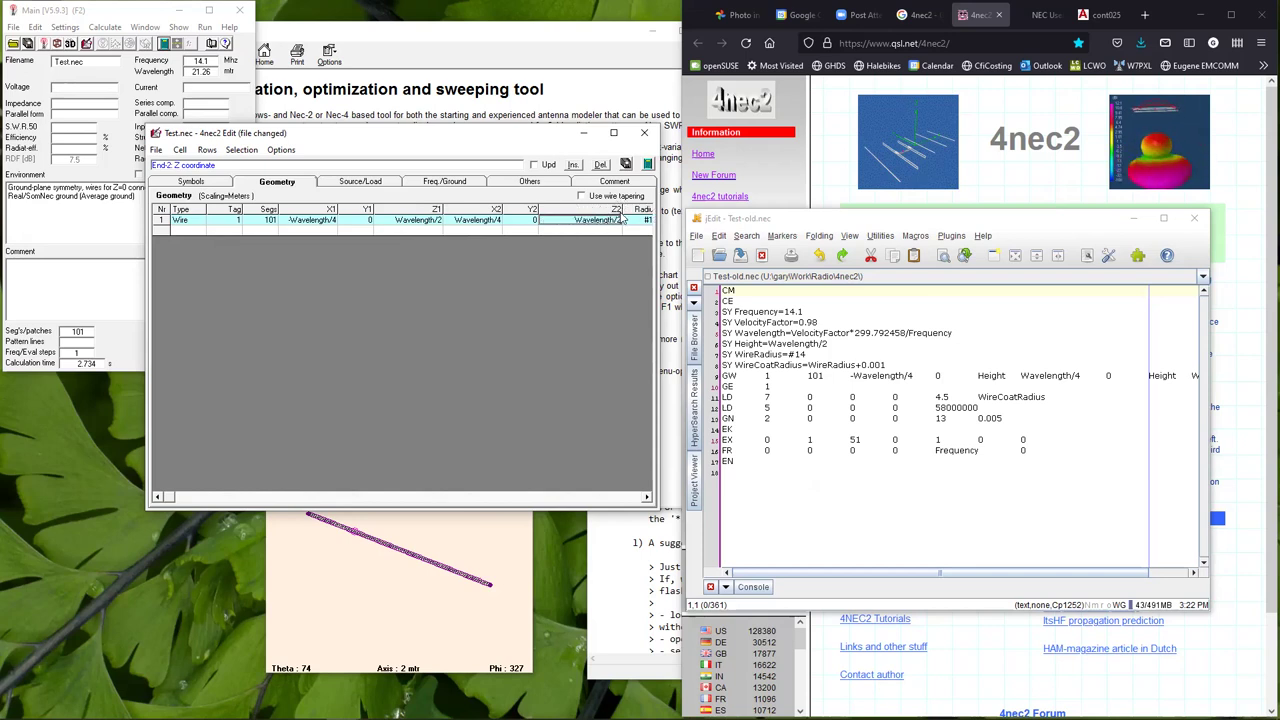
drag(625, 209, 605, 210)
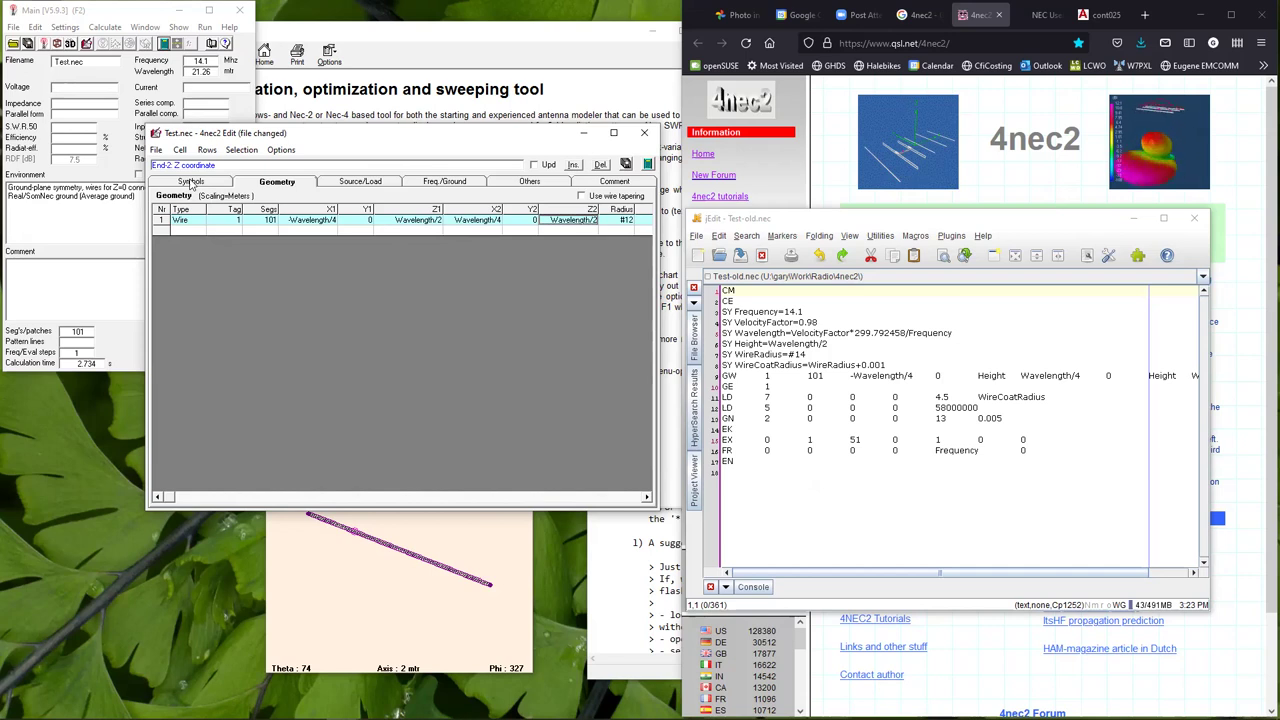
Show the loads table below the voltage source and add a wire-conductivity load in its first row.
click(360, 181)
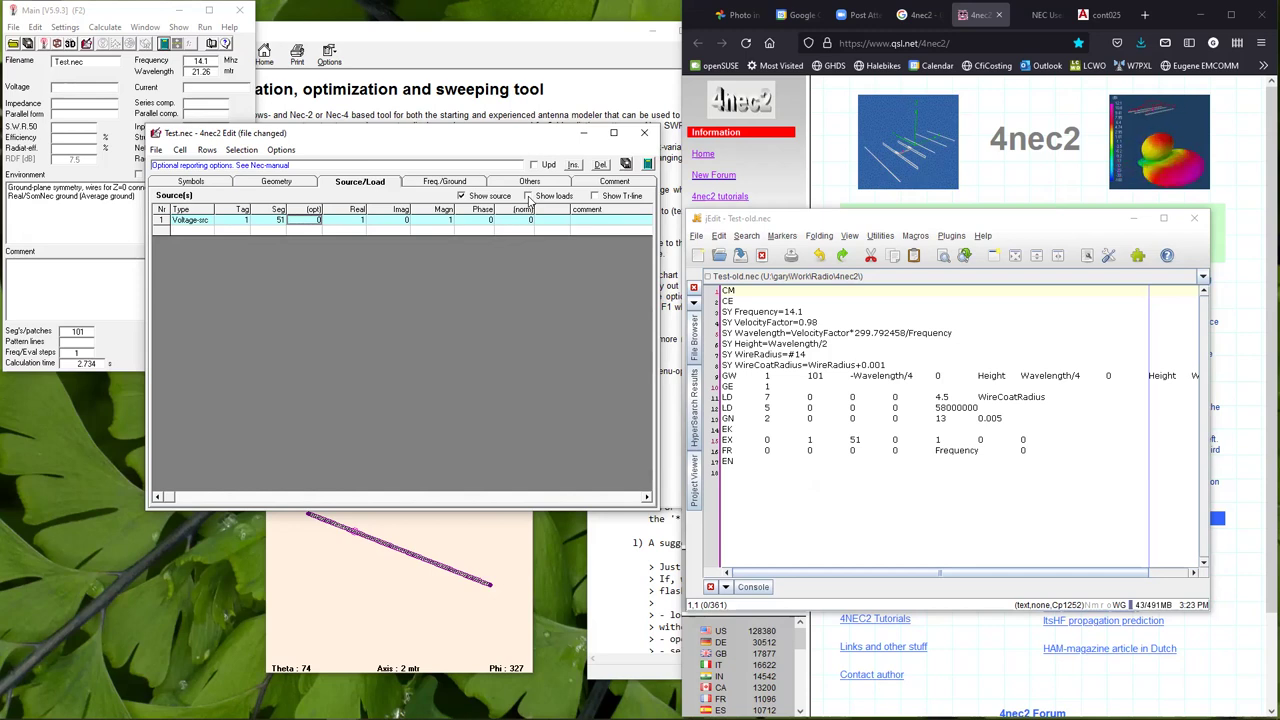
click(528, 196)
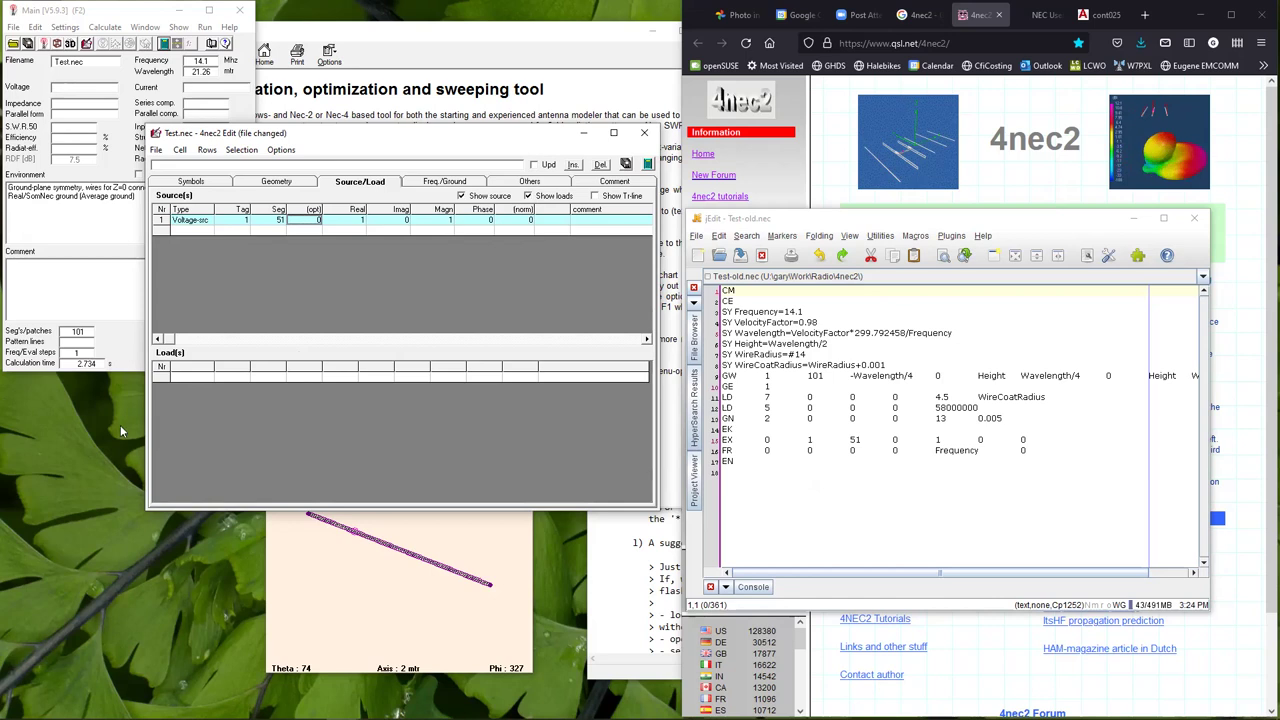
click(193, 378)
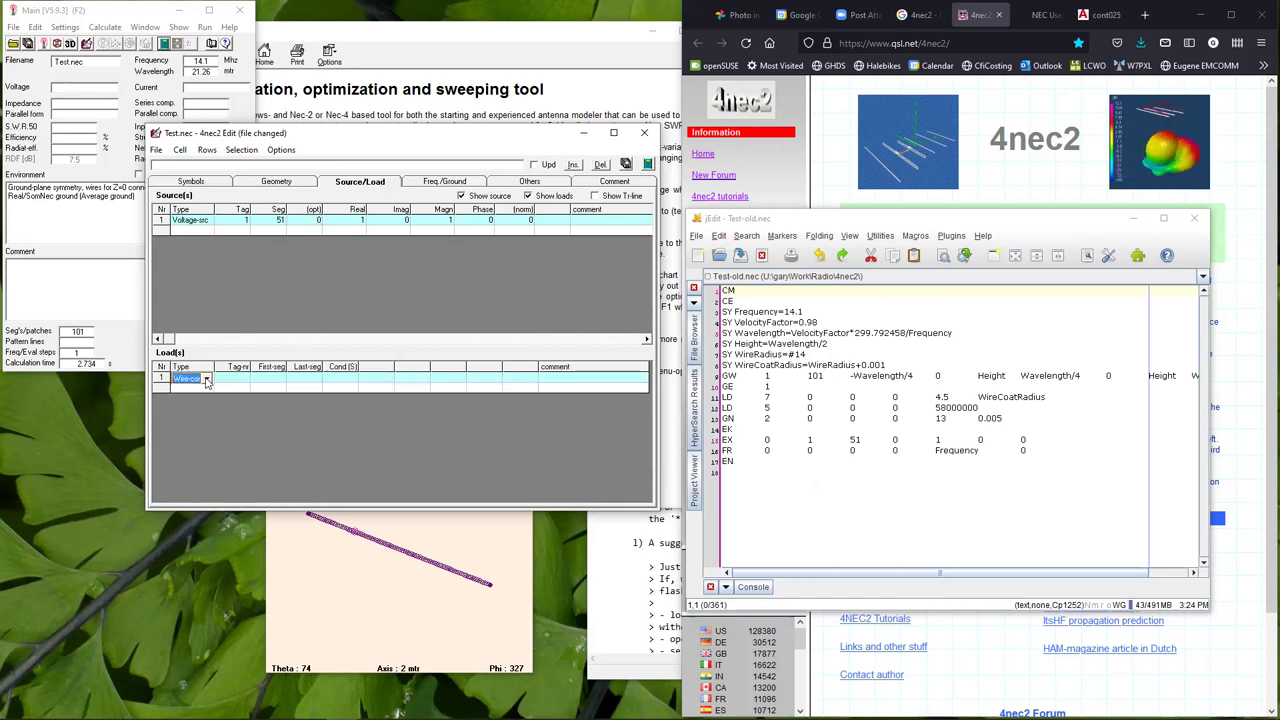
click(207, 380)
click(207, 381)
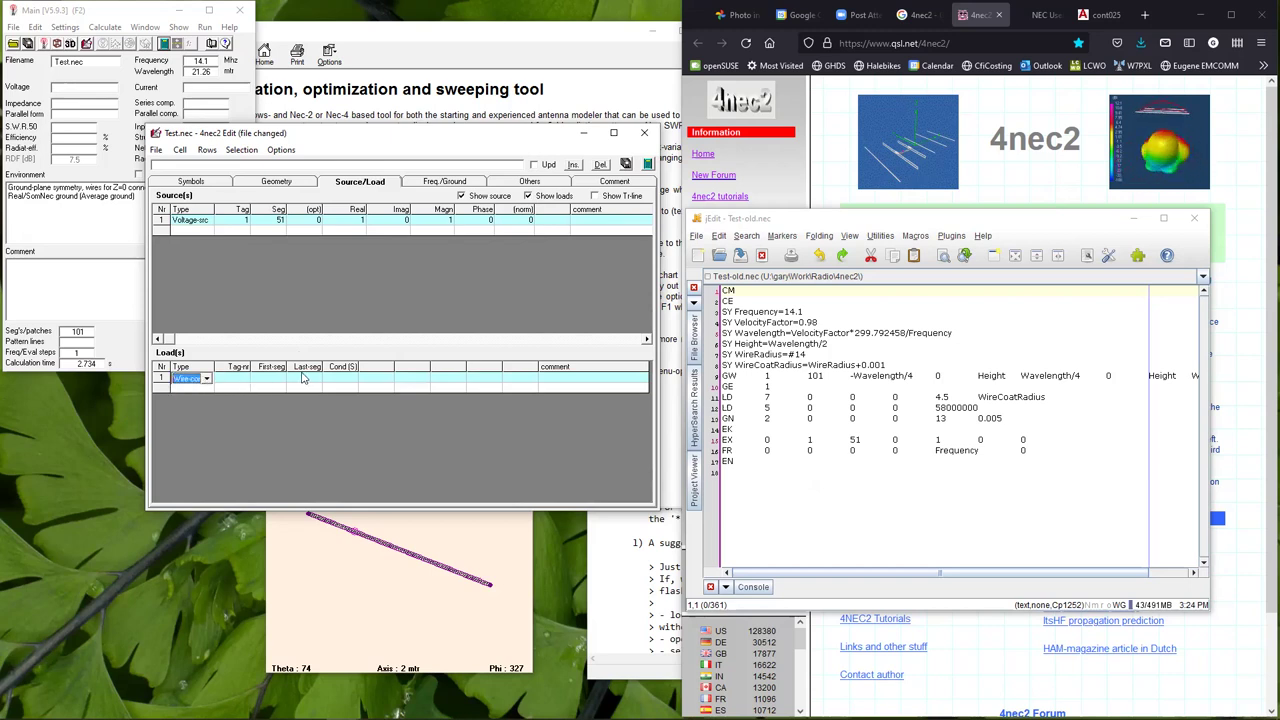
Set the conductivity of the wire-conductivity load to Copper, leaving its tag and segment fields blank.
click(244, 377)
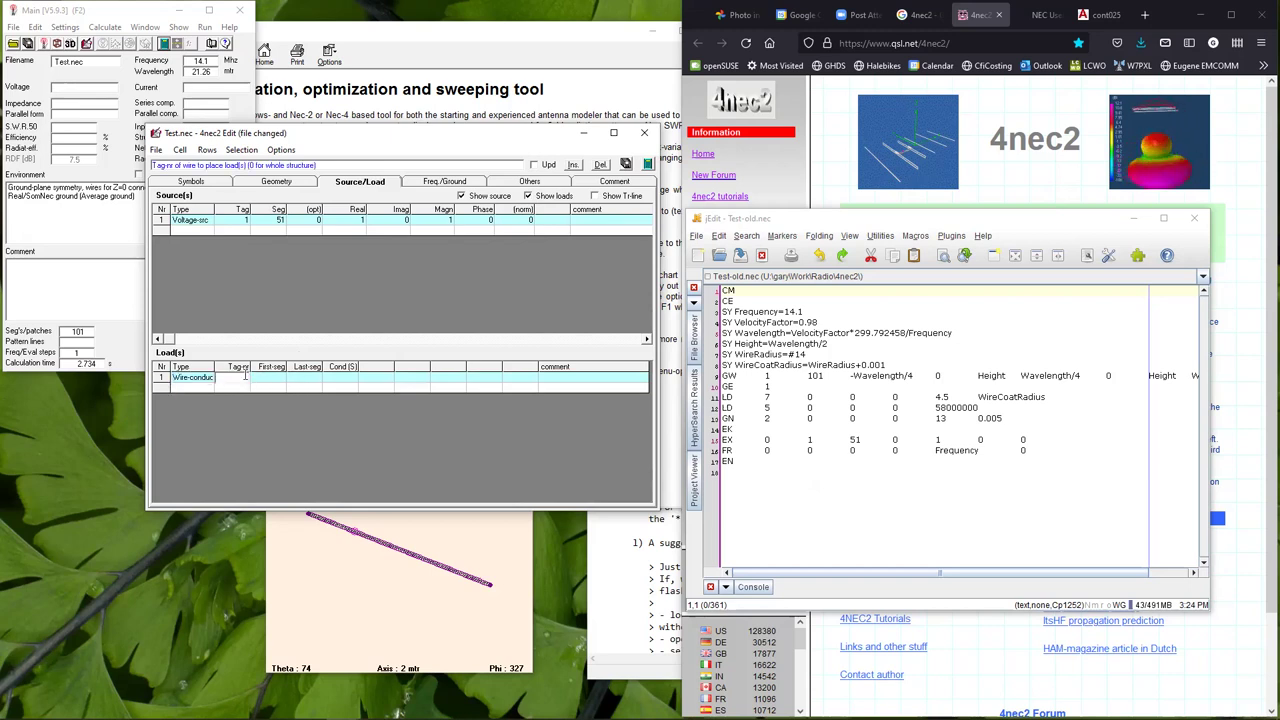
click(344, 379)
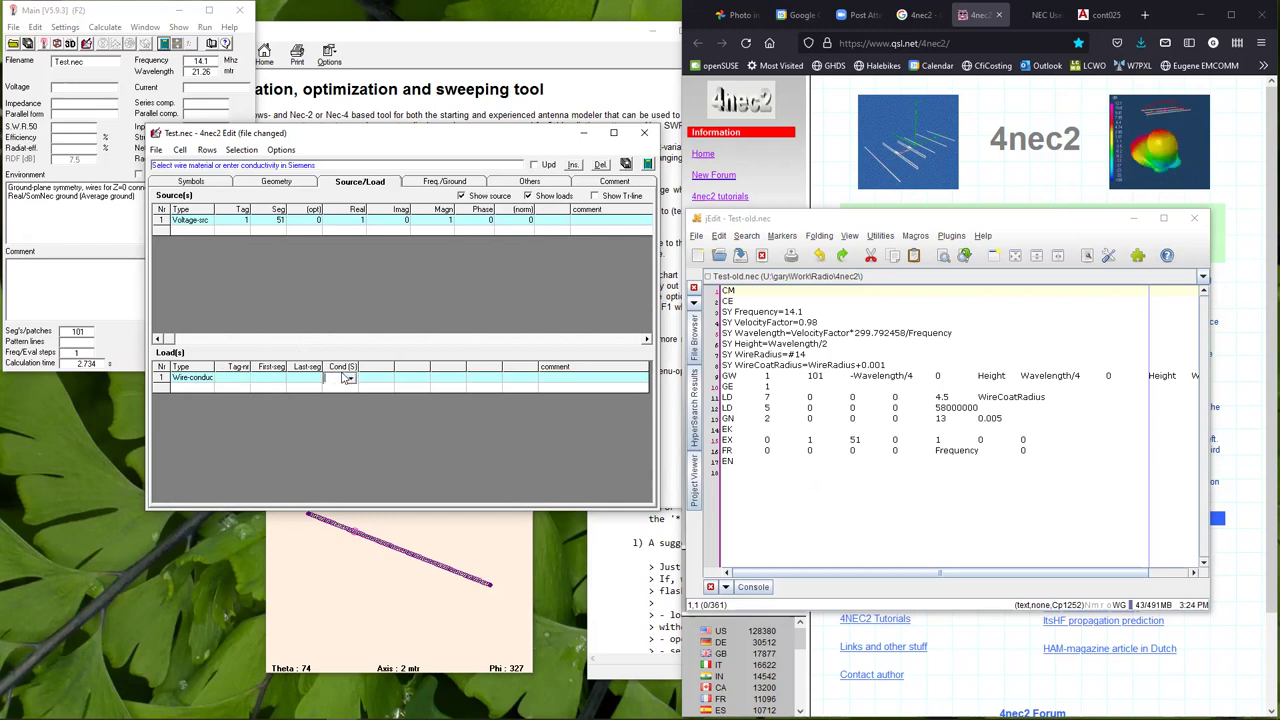
click(350, 381)
click(350, 381)
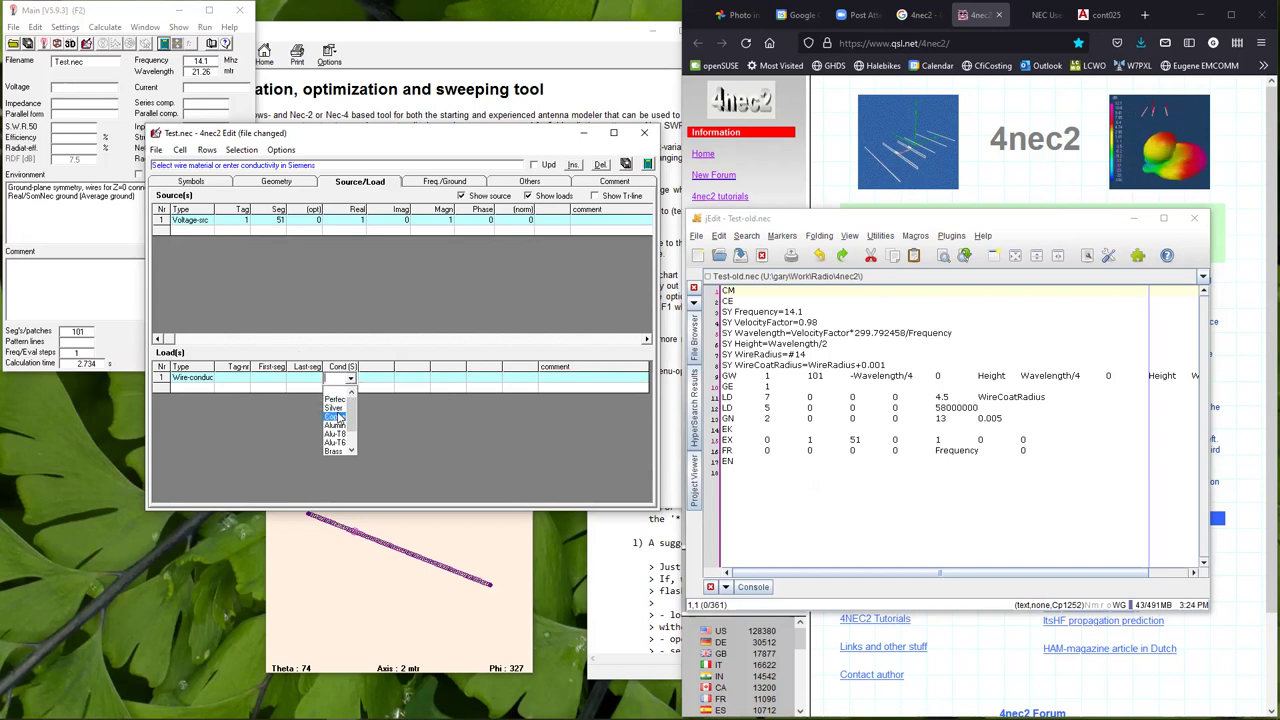
click(337, 415)
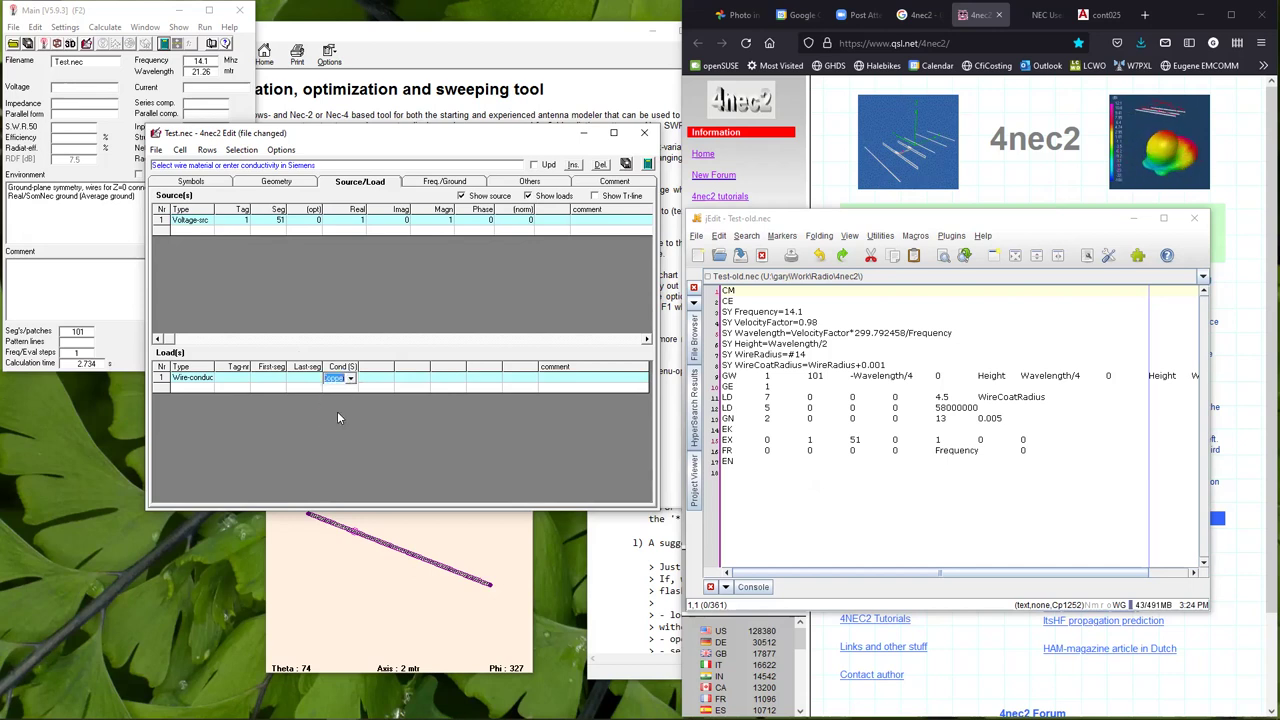
click(178, 380)
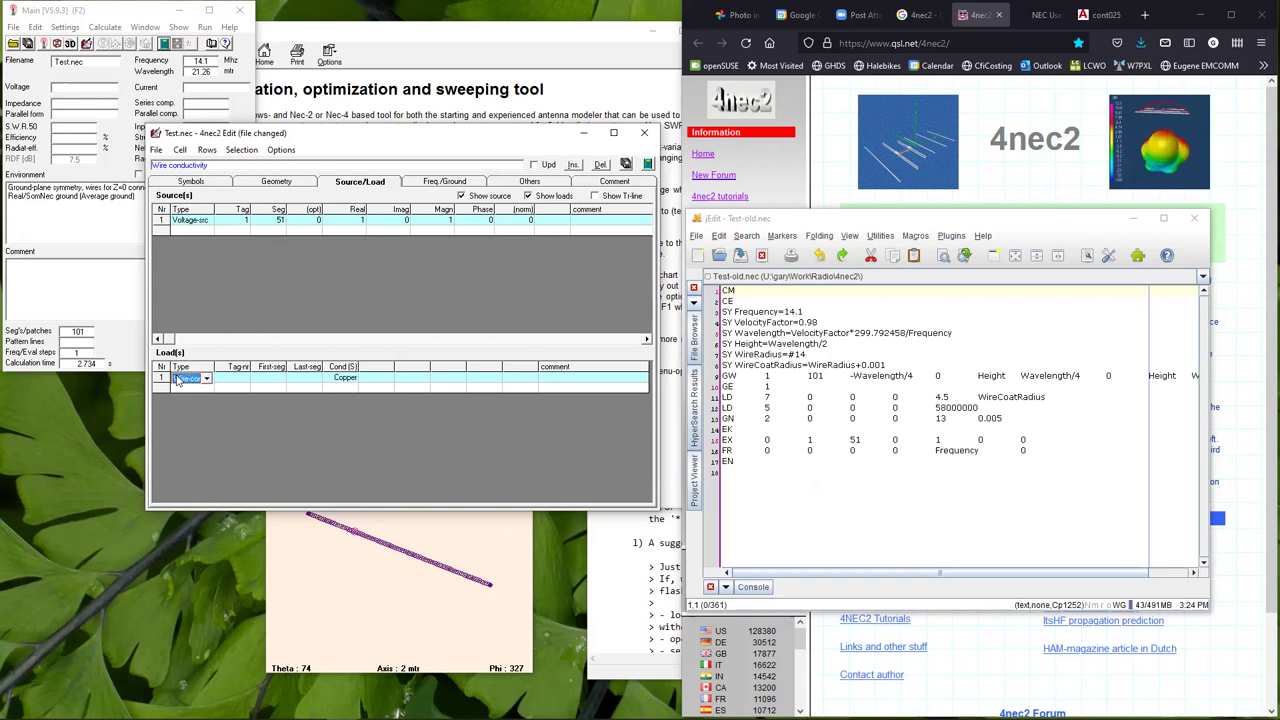
click(206, 380)
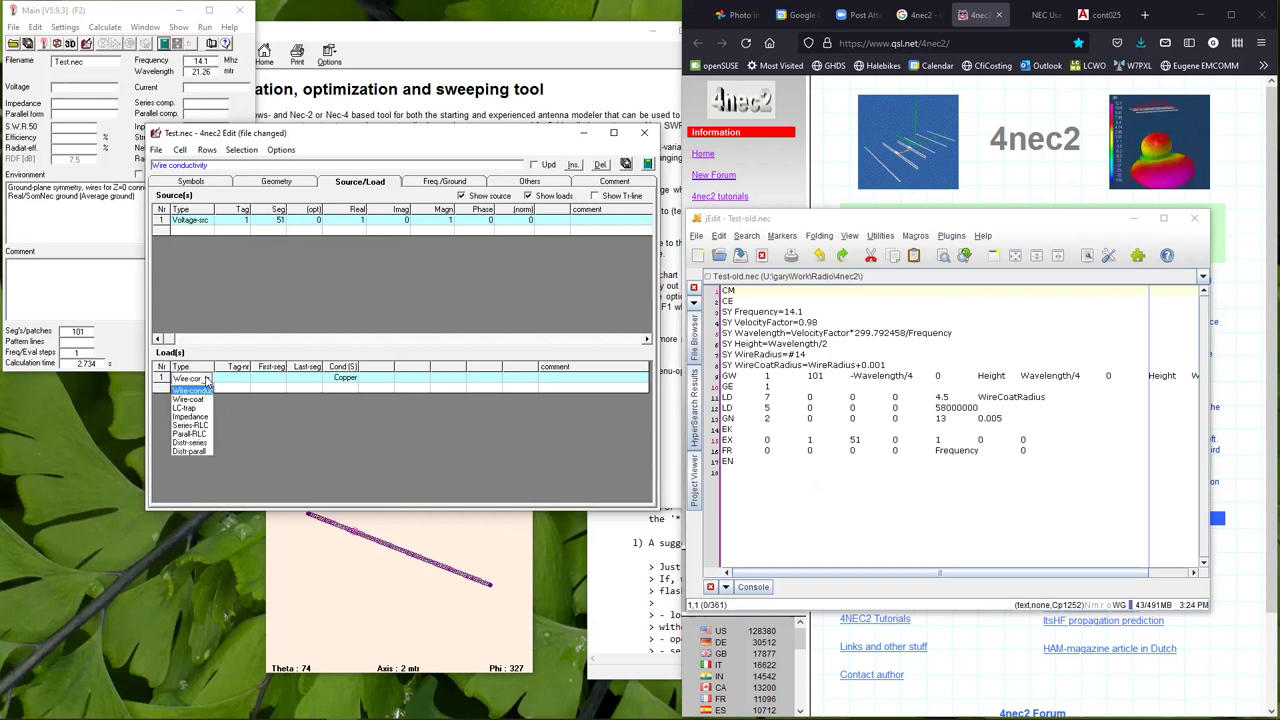
click(206, 380)
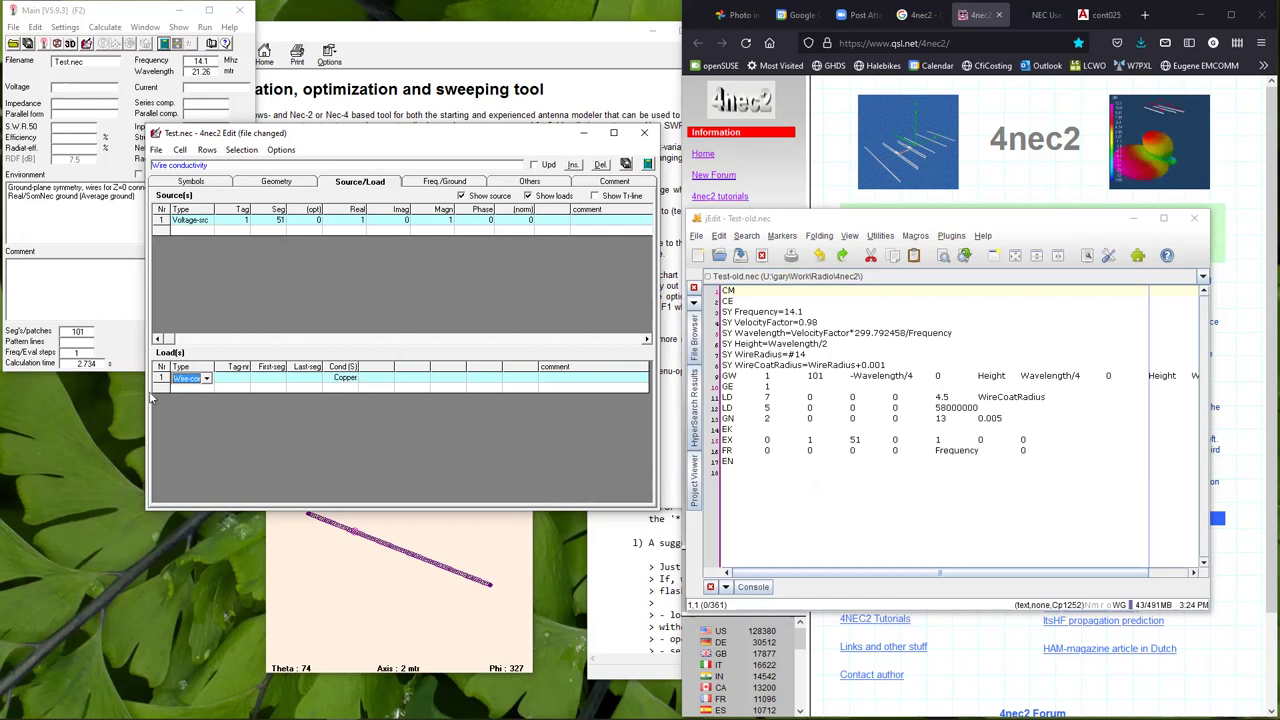
Add a second row to the loads table and set its load type to Wire-coat.
key(Down)
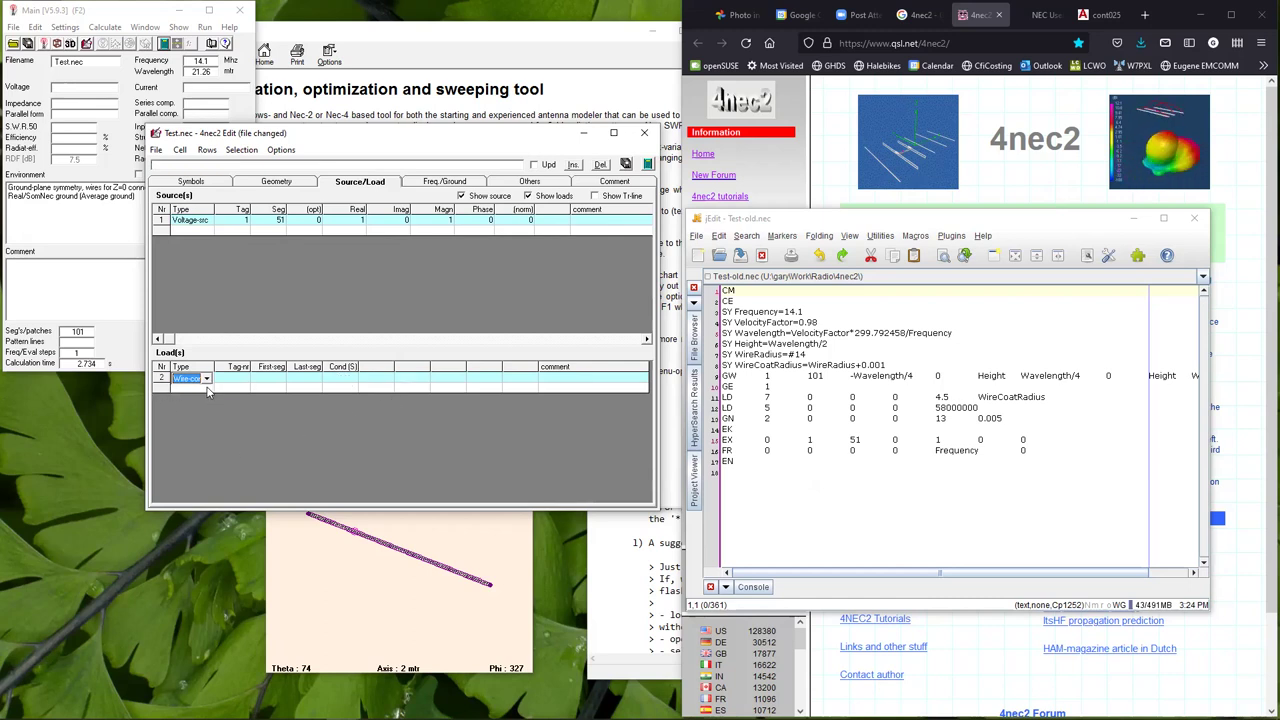
click(206, 379)
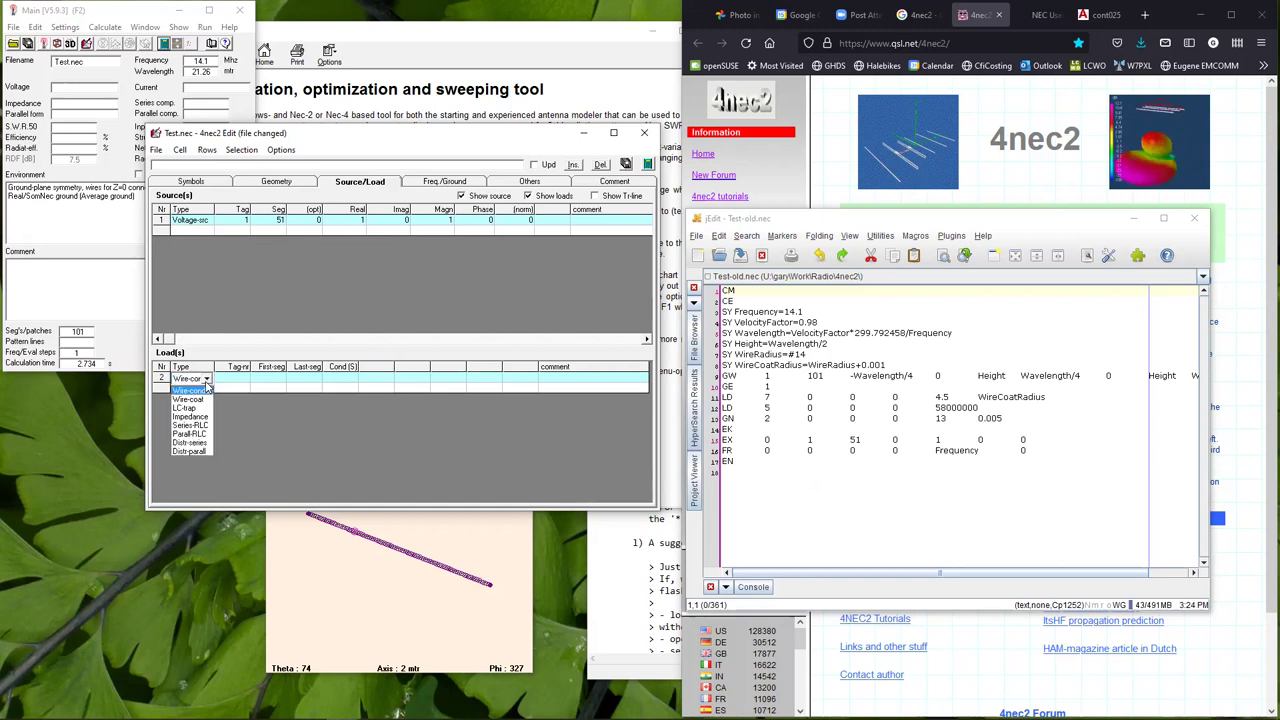
click(204, 400)
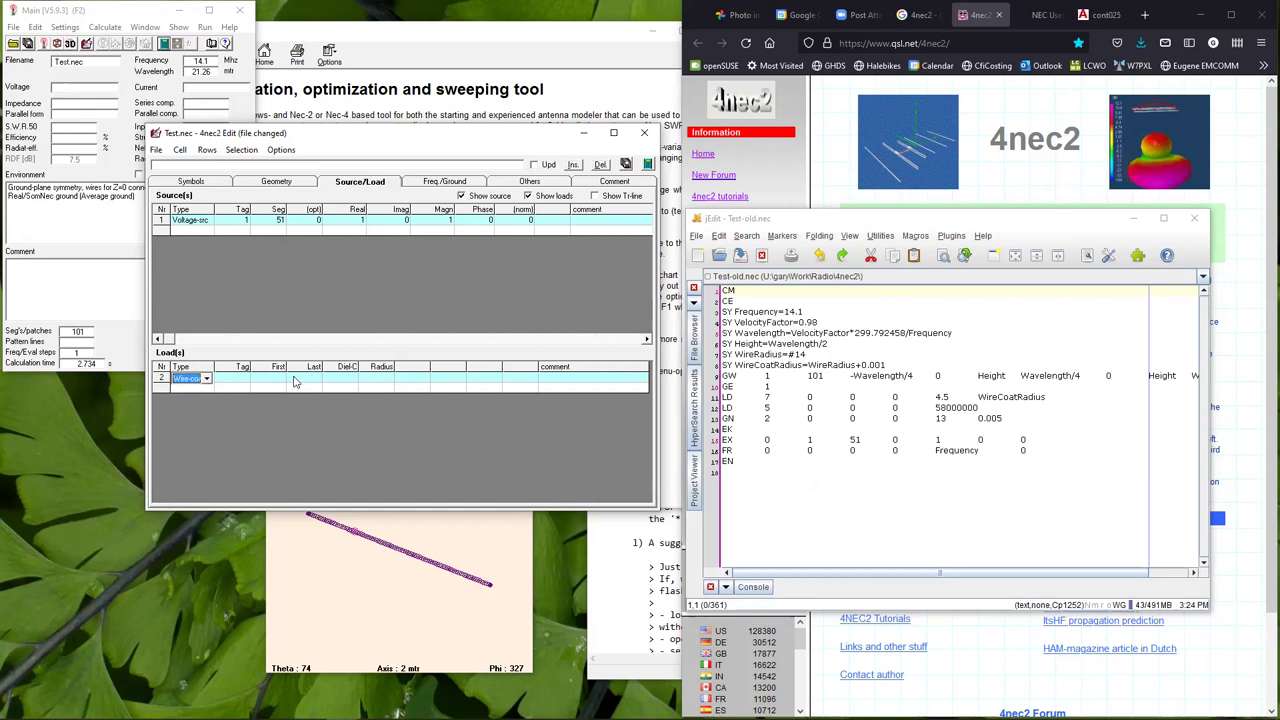
Set the insulating material of the wire-coat load to PVC (soft).
click(348, 378)
click(350, 378)
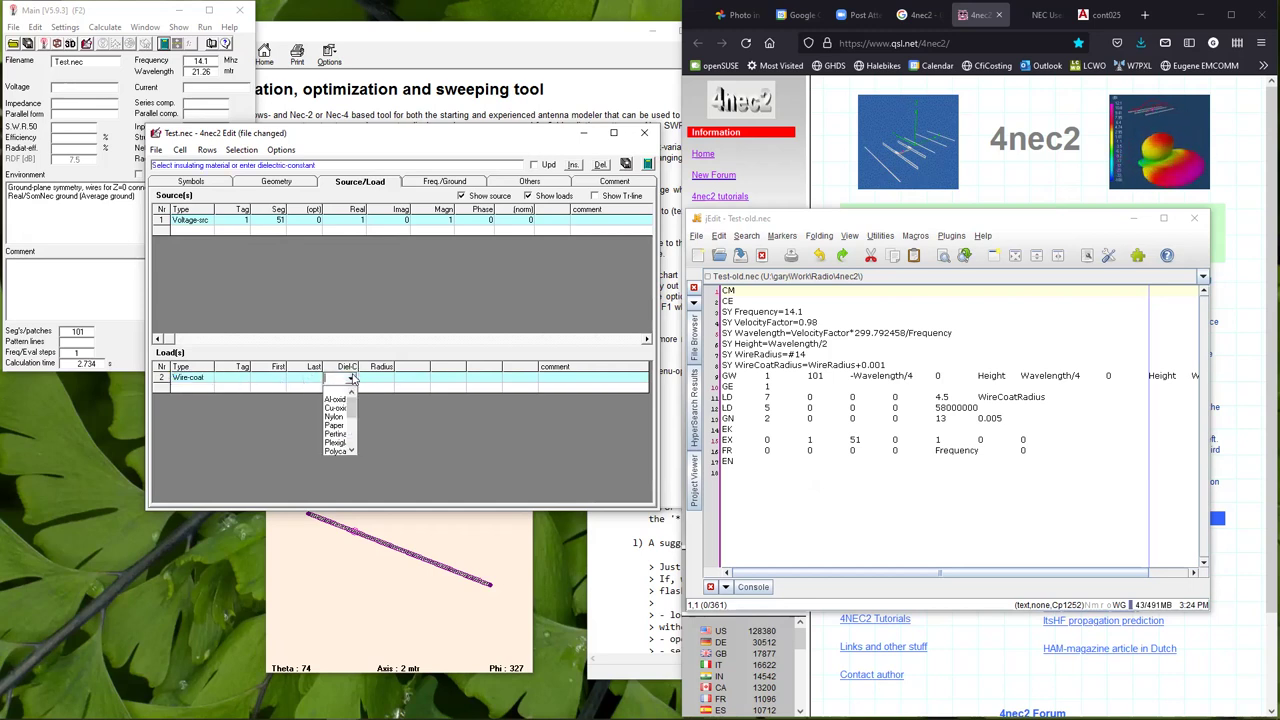
scroll(340, 445, down, 5)
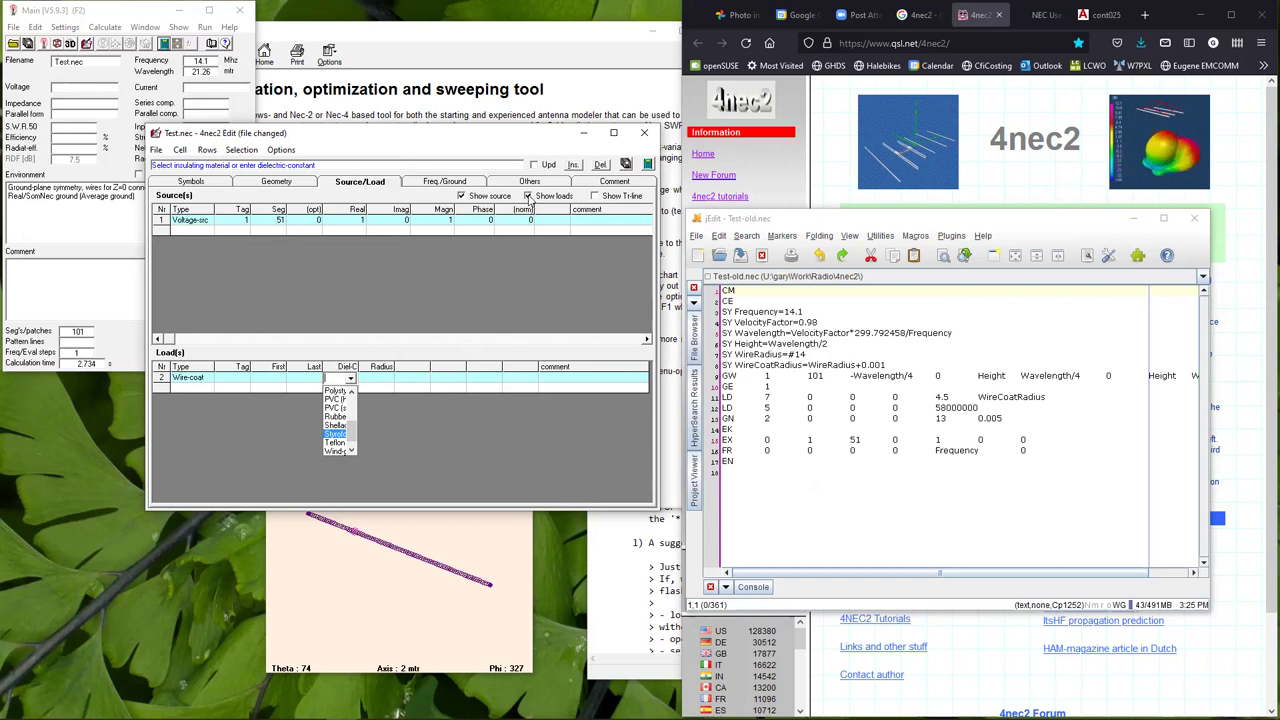
click(475, 133)
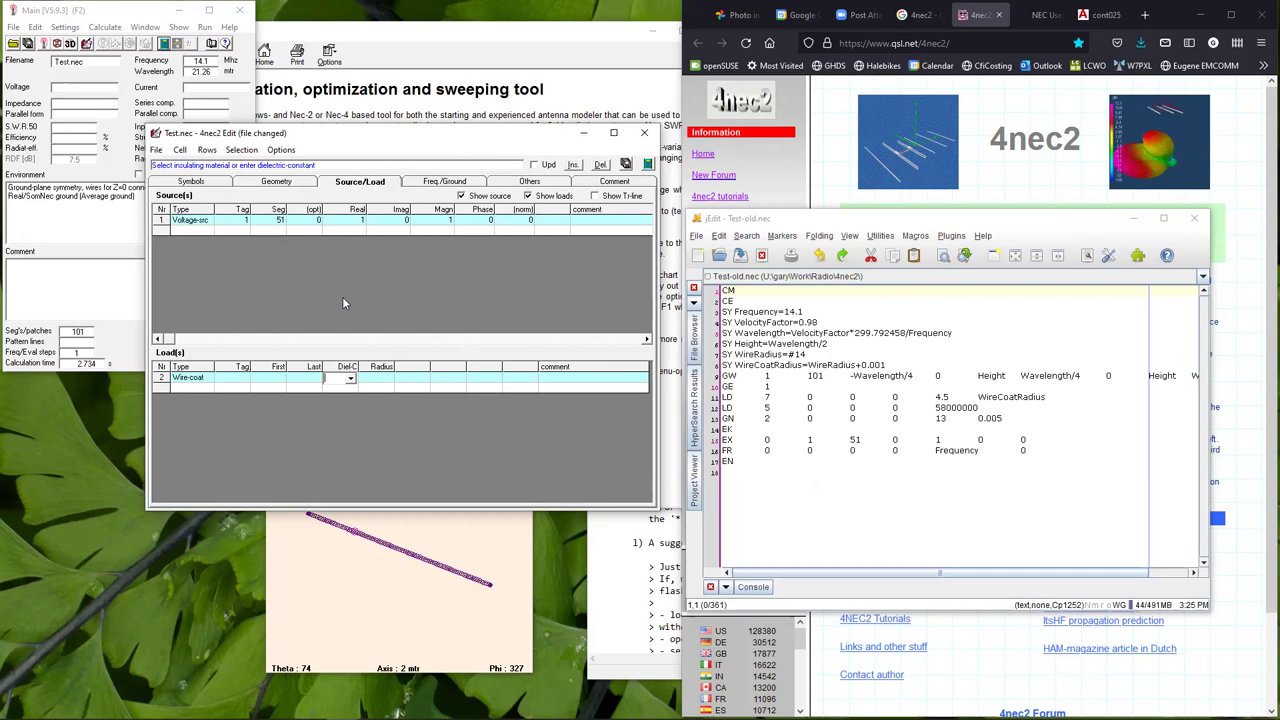
click(350, 378)
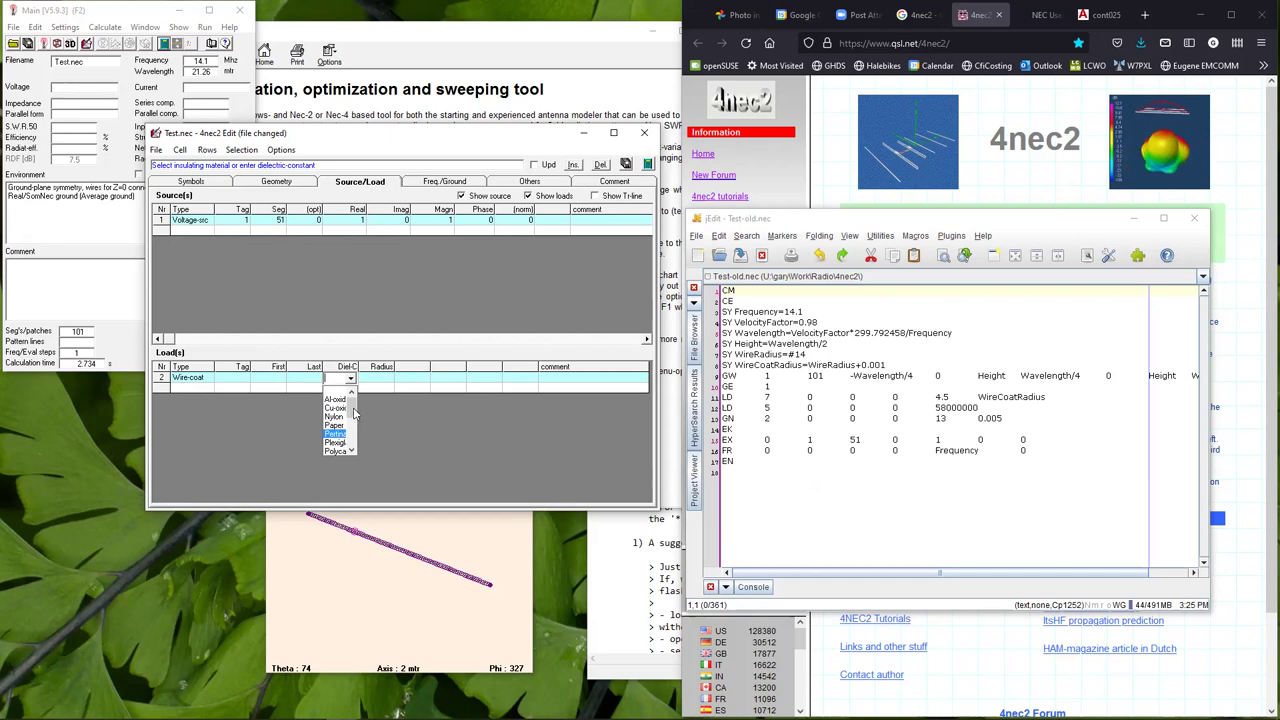
drag(352, 402, 350, 452)
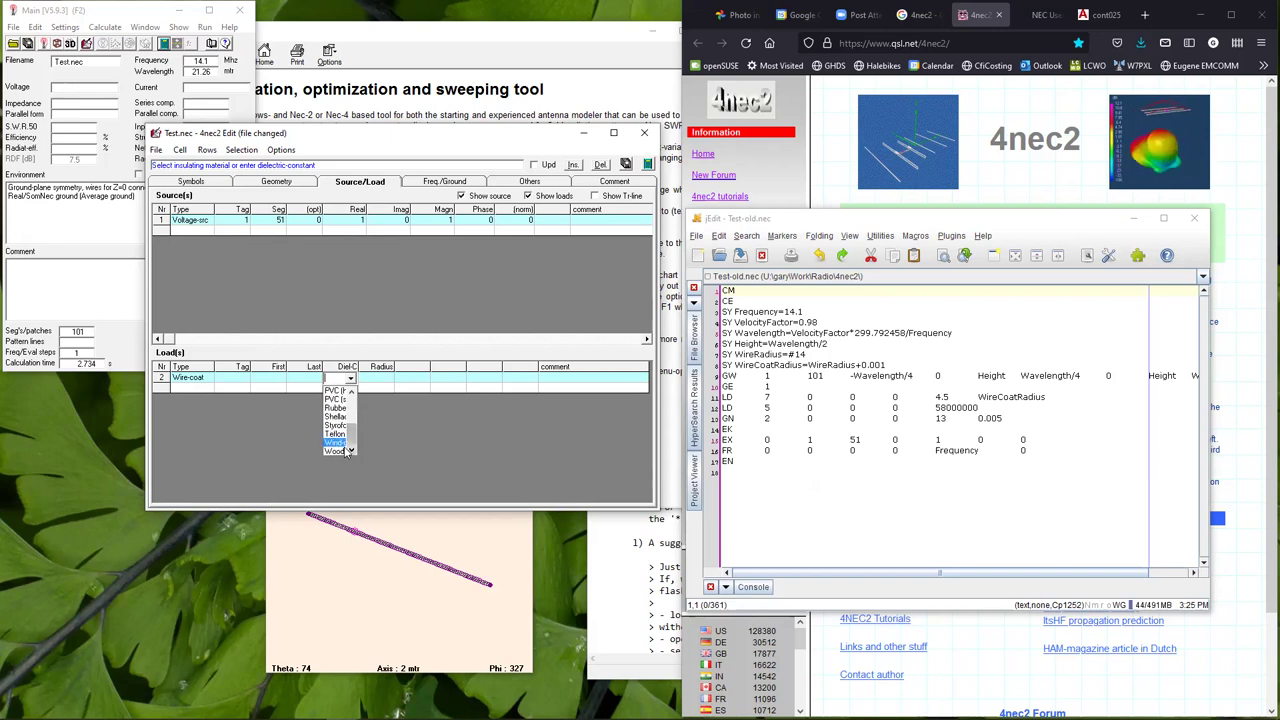
click(334, 406)
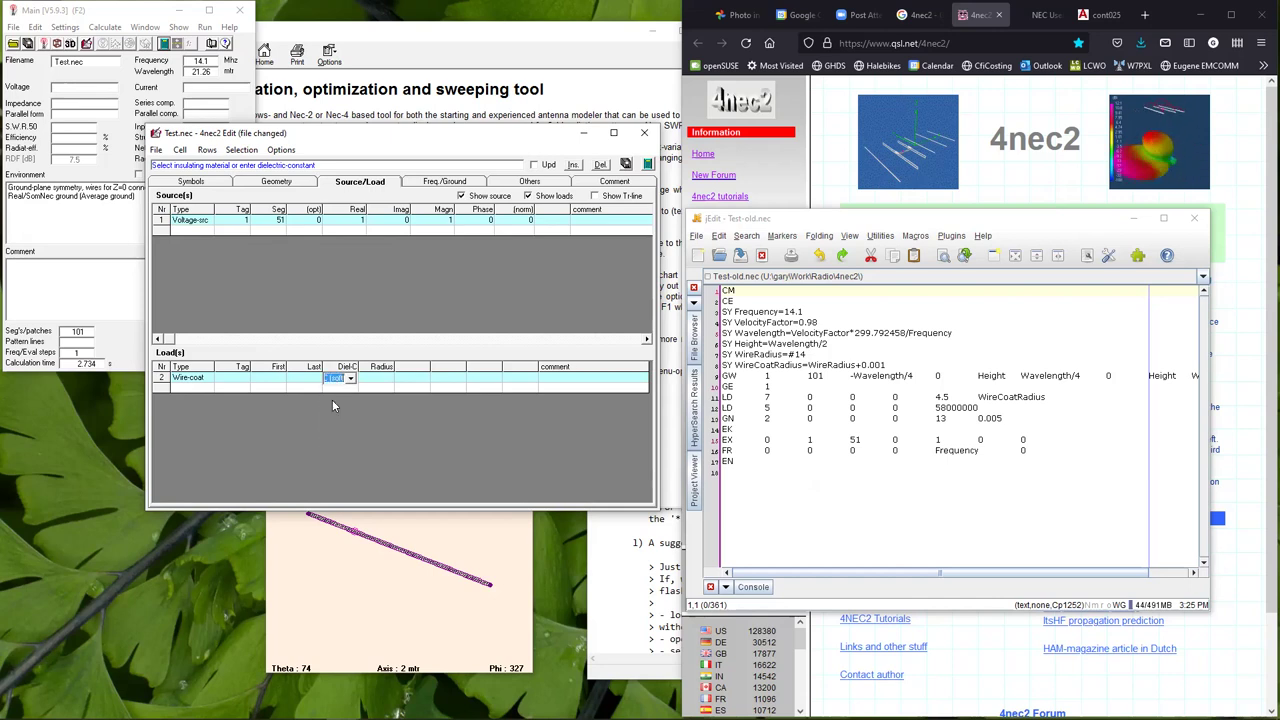
Set the insulation radius of the wire-coat load to #12+.001.
click(385, 379)
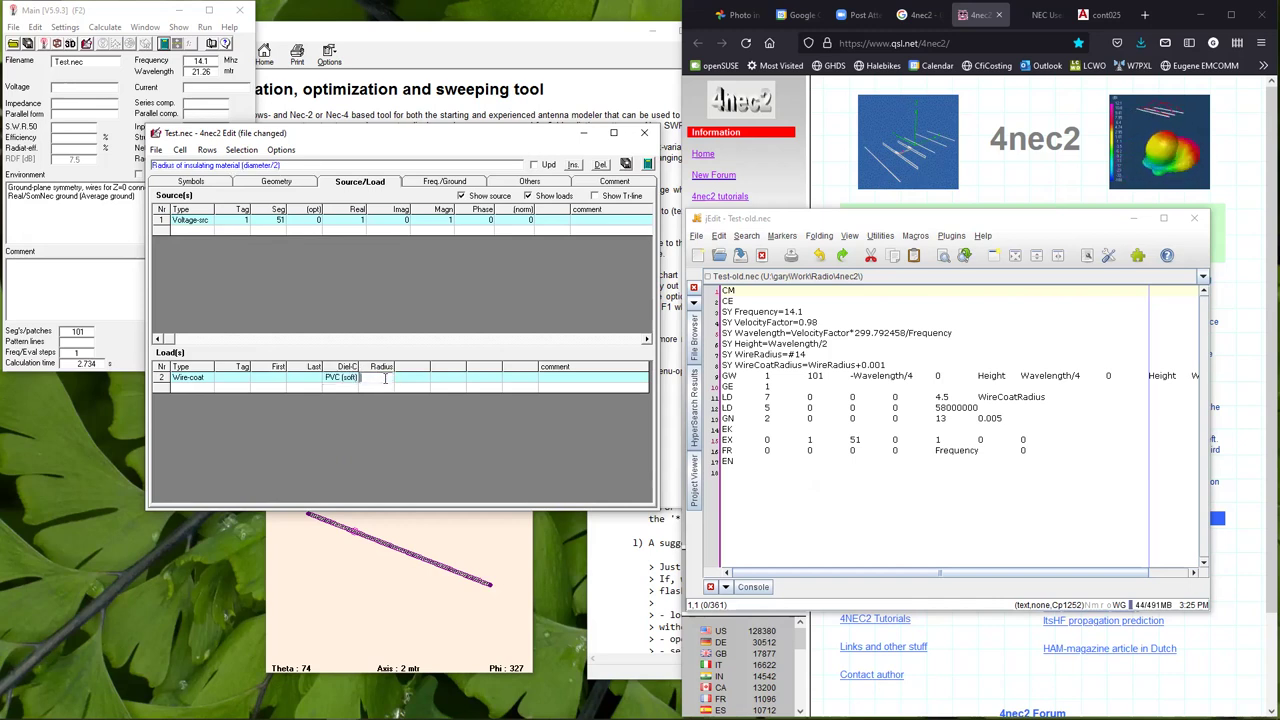
text(#12)
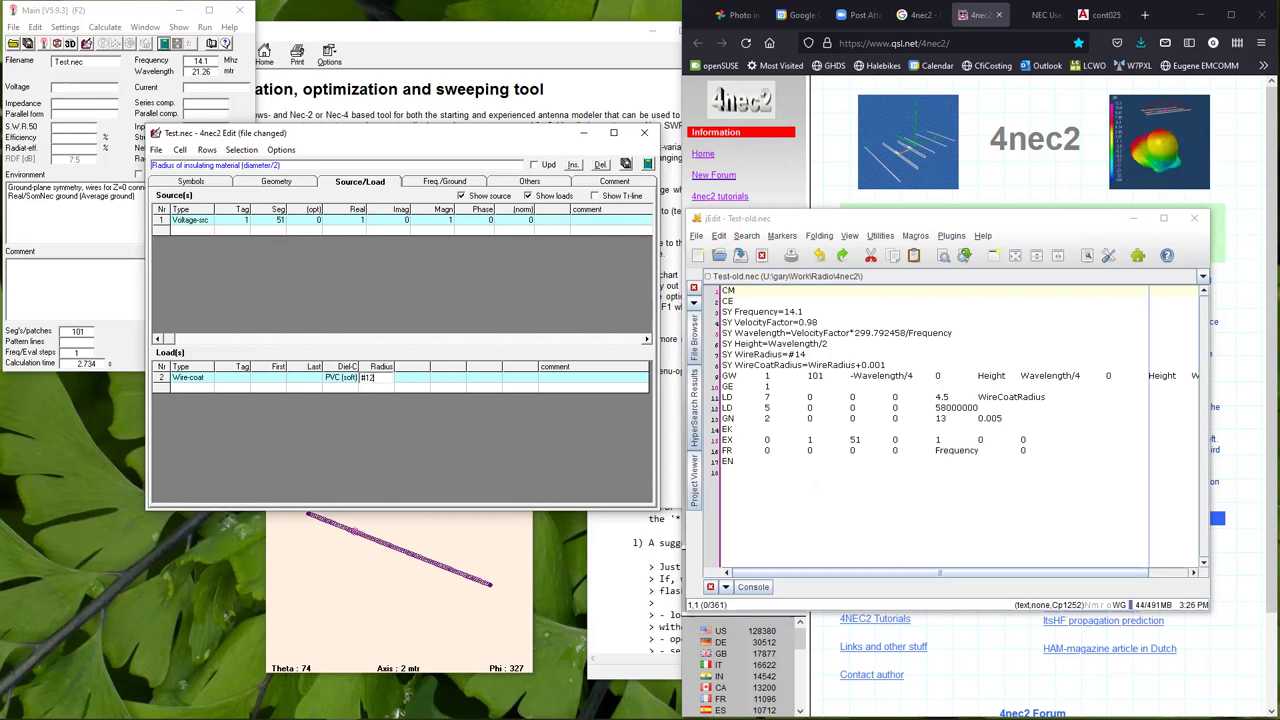
text(4)
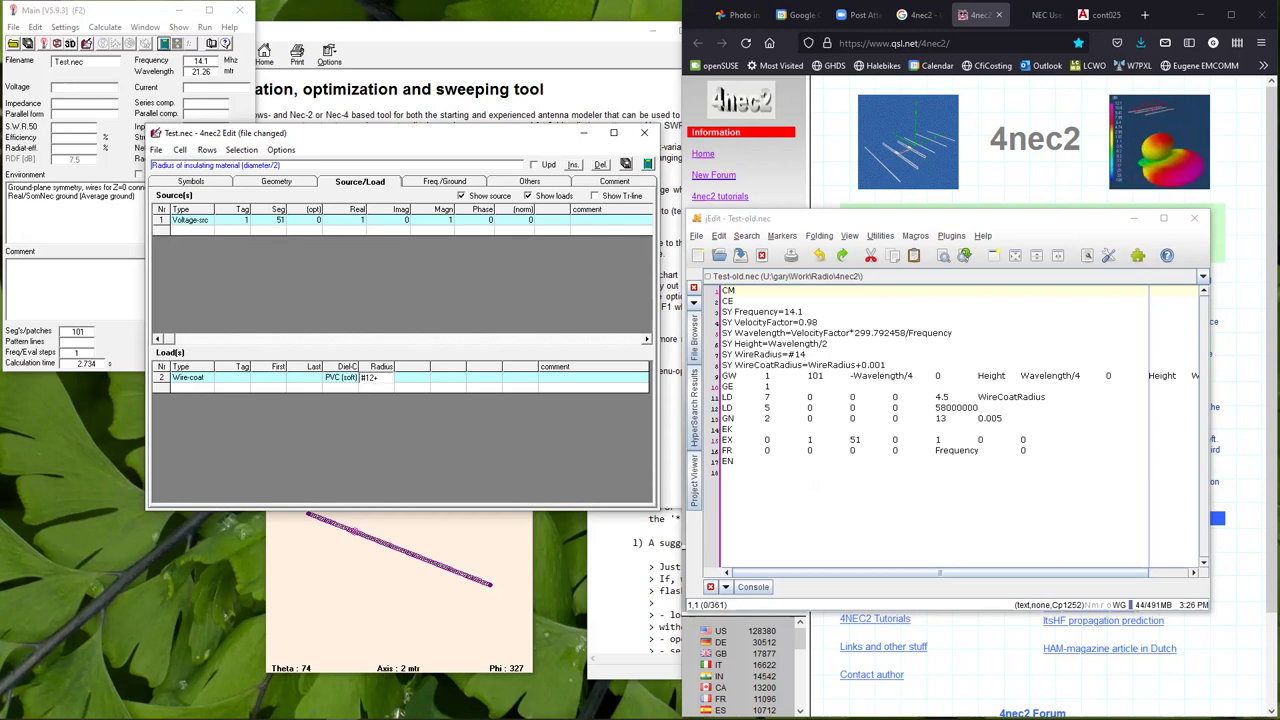
text(+.001)
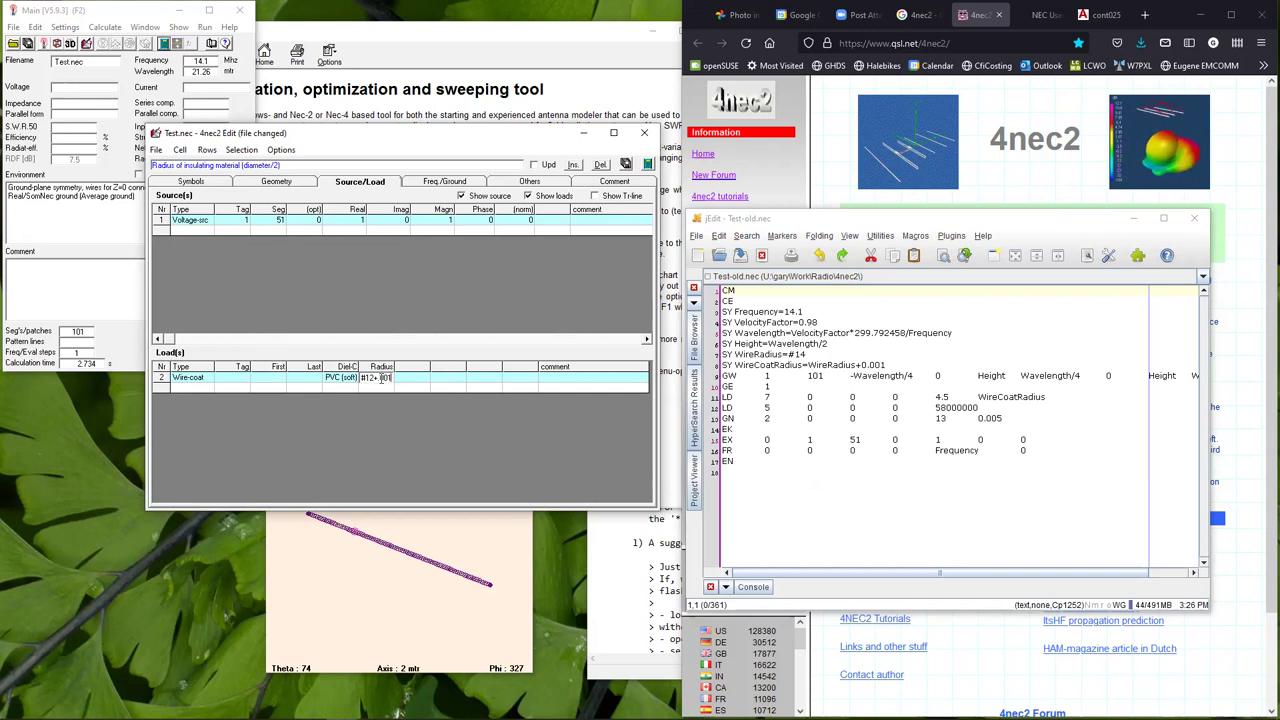
key(Tab)
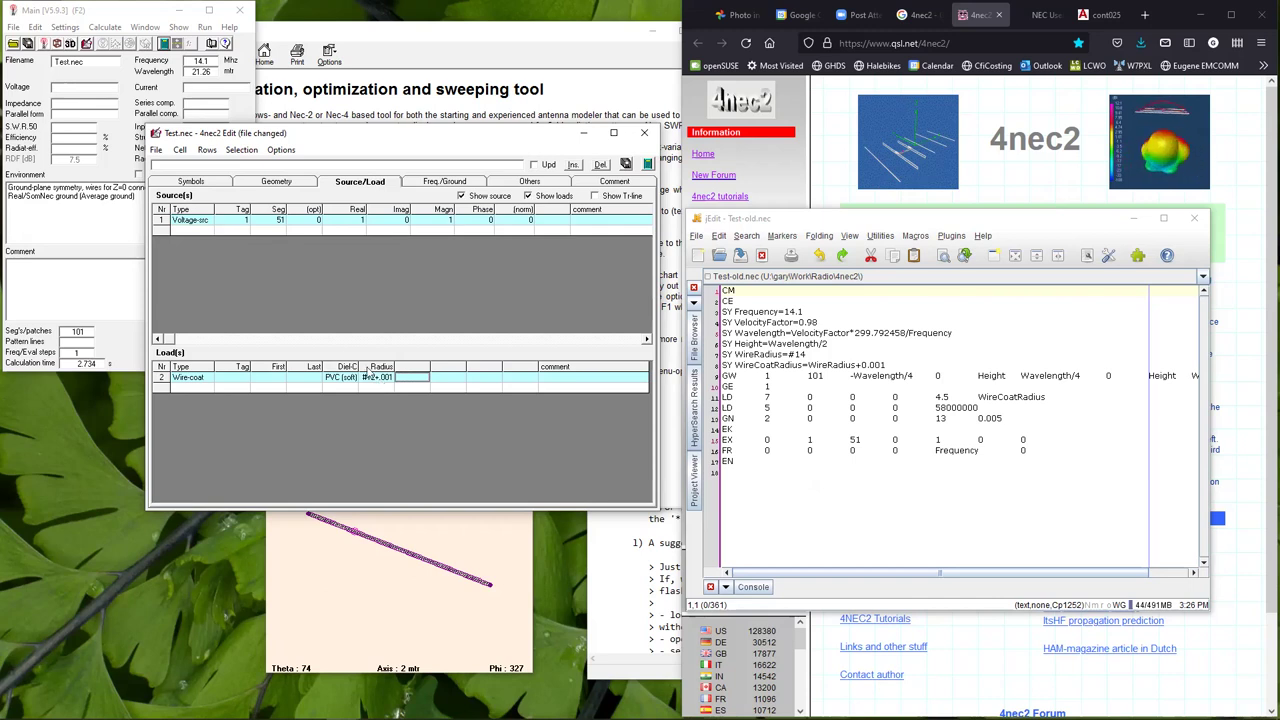
Add the symbol equation WireRadius=#12 in the empty row below the Wavelength equation.
click(206, 178)
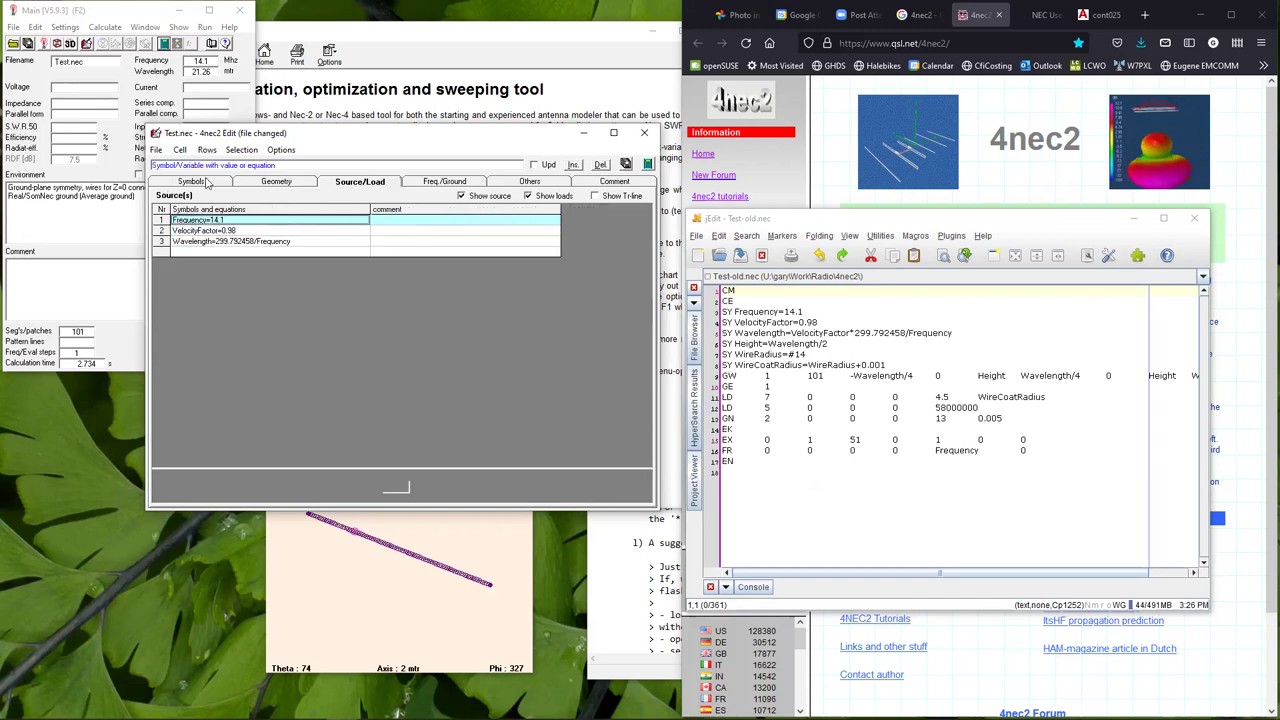
click(226, 252)
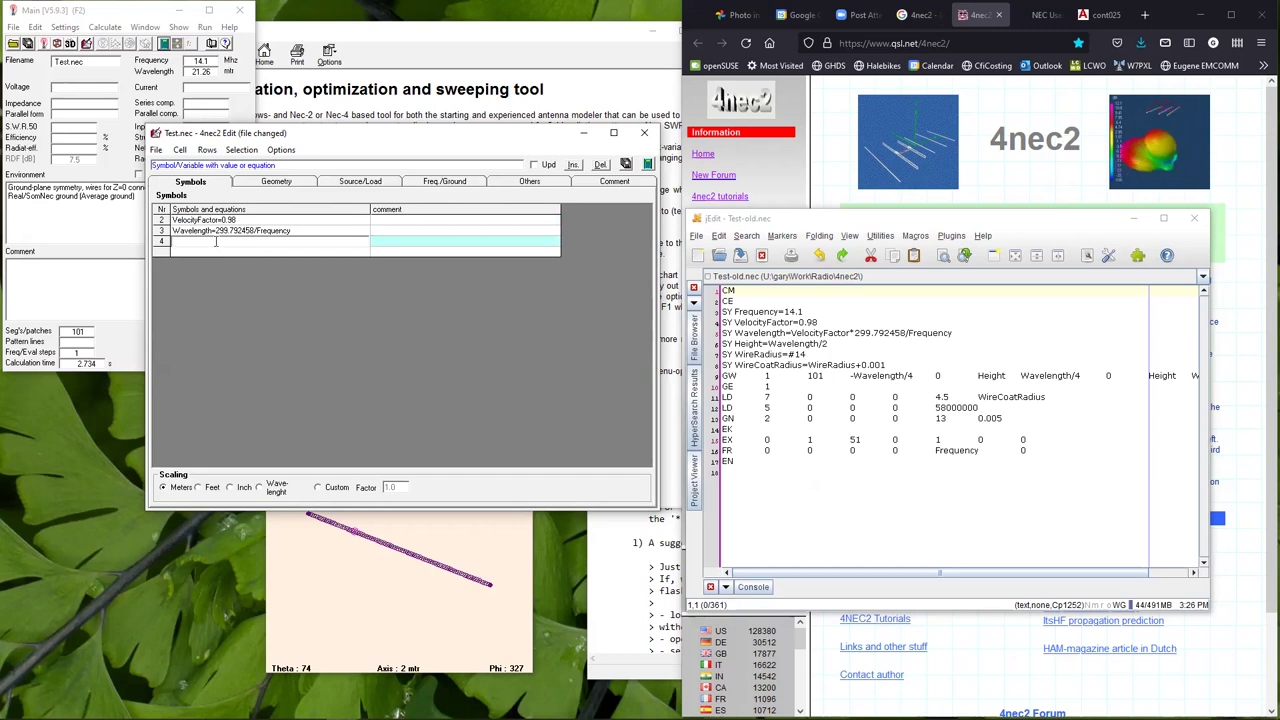
text(WireRadius)
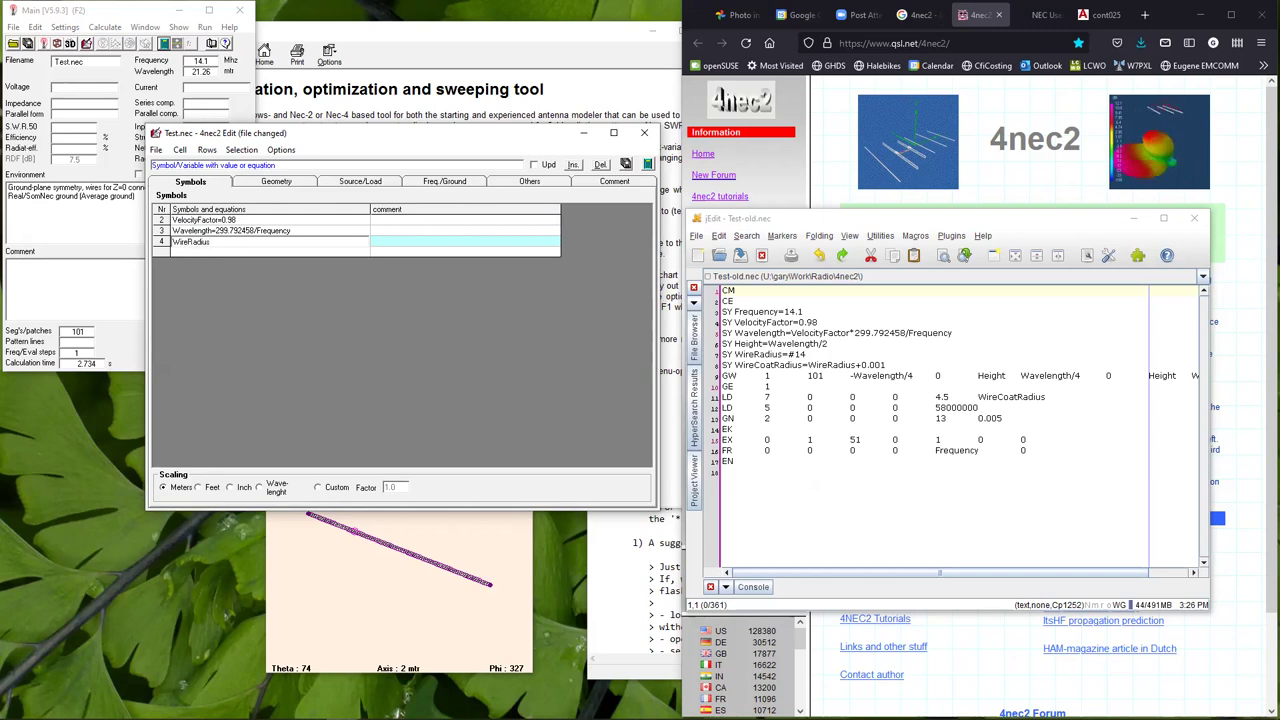
text(=#12)
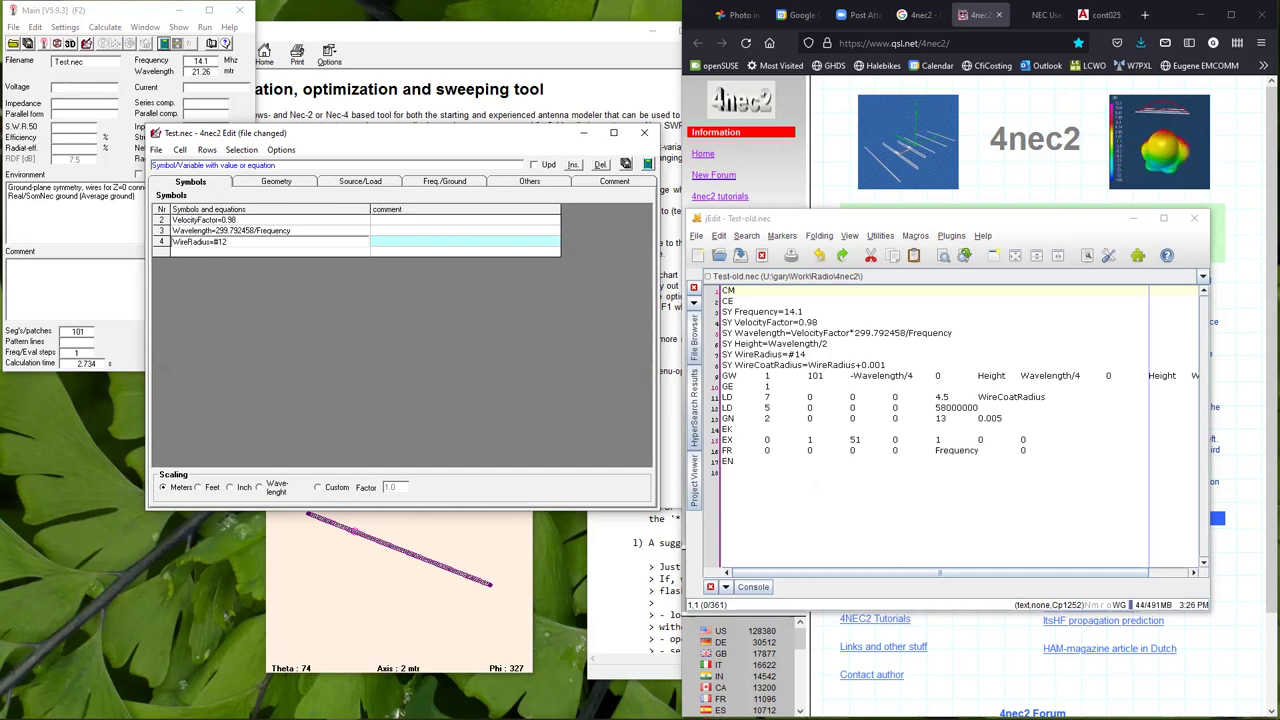
click(215, 244)
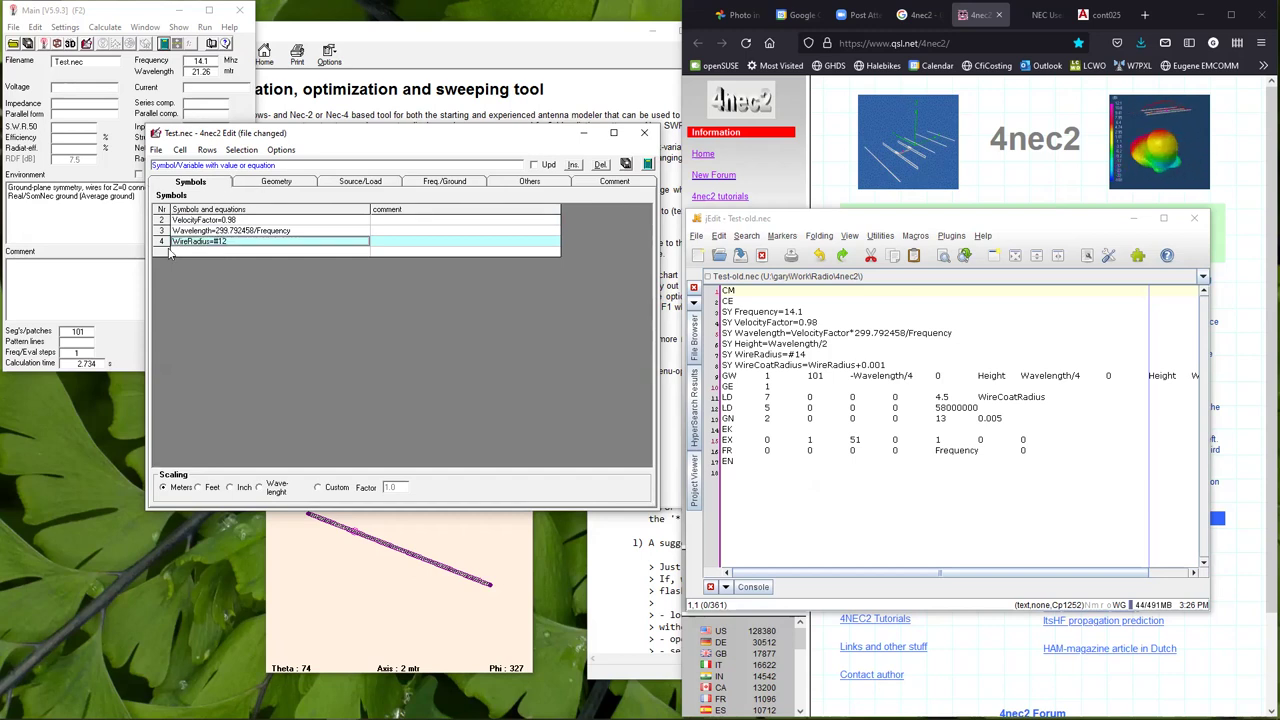
Add the symbol equation WireCoat=WireRadius+0.001 below the WireRadius equation.
click(197, 256)
text(WireCoat)
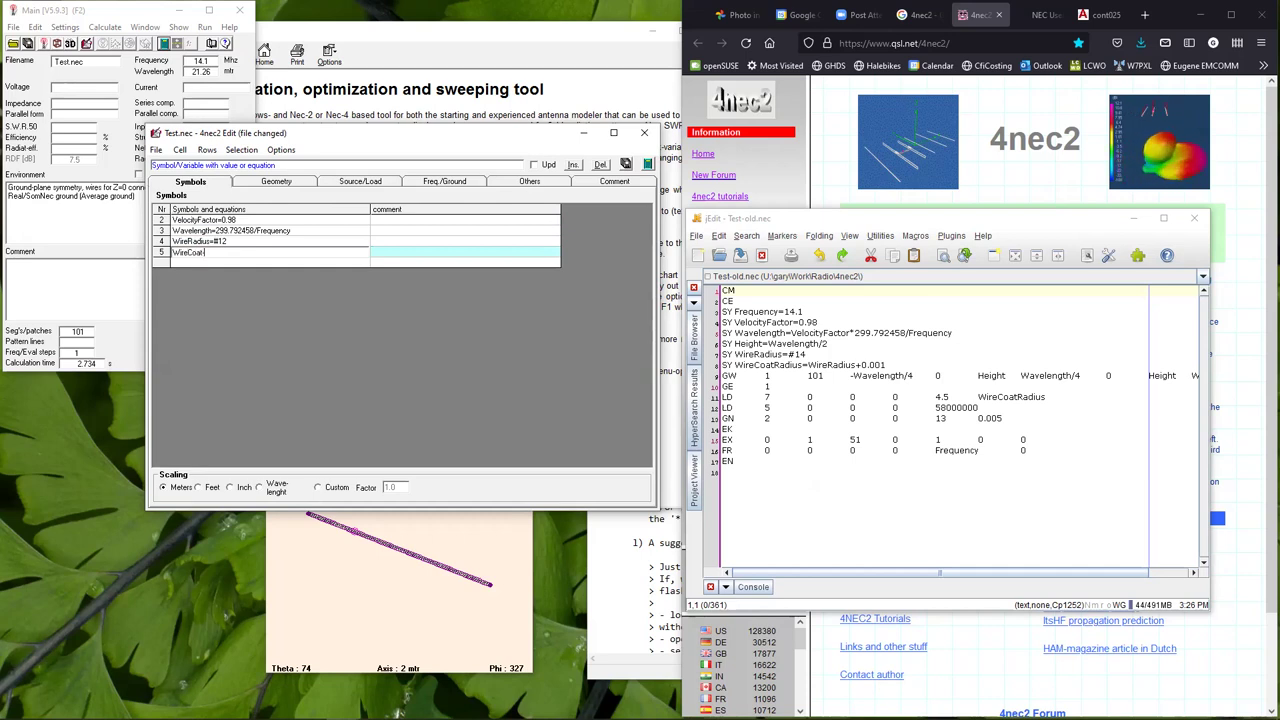
text(=Wire)
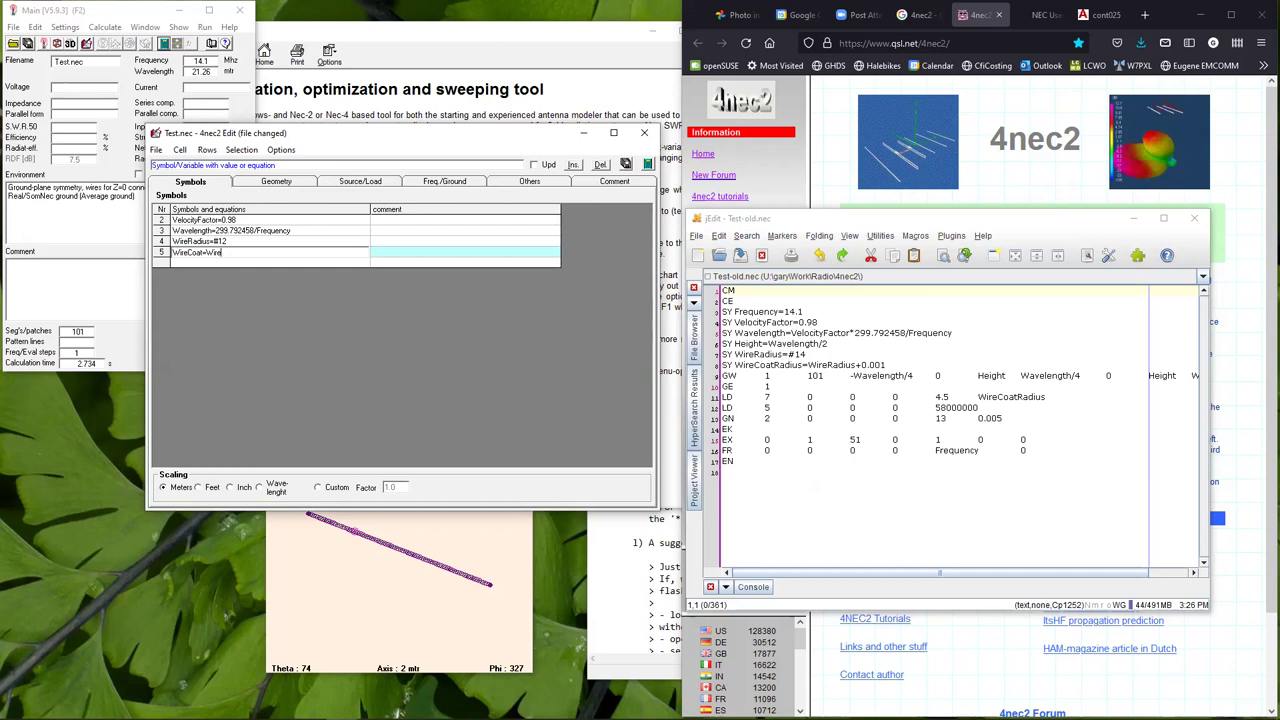
text(Radius)
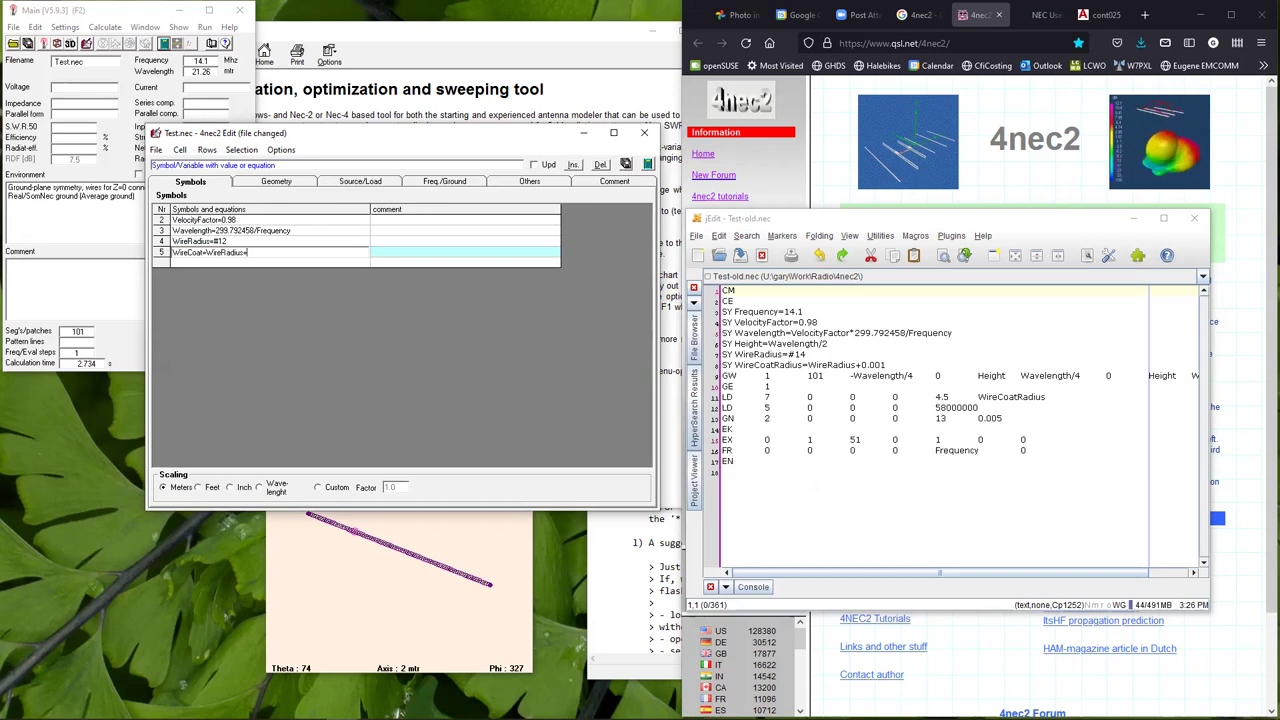
text(+0.001)
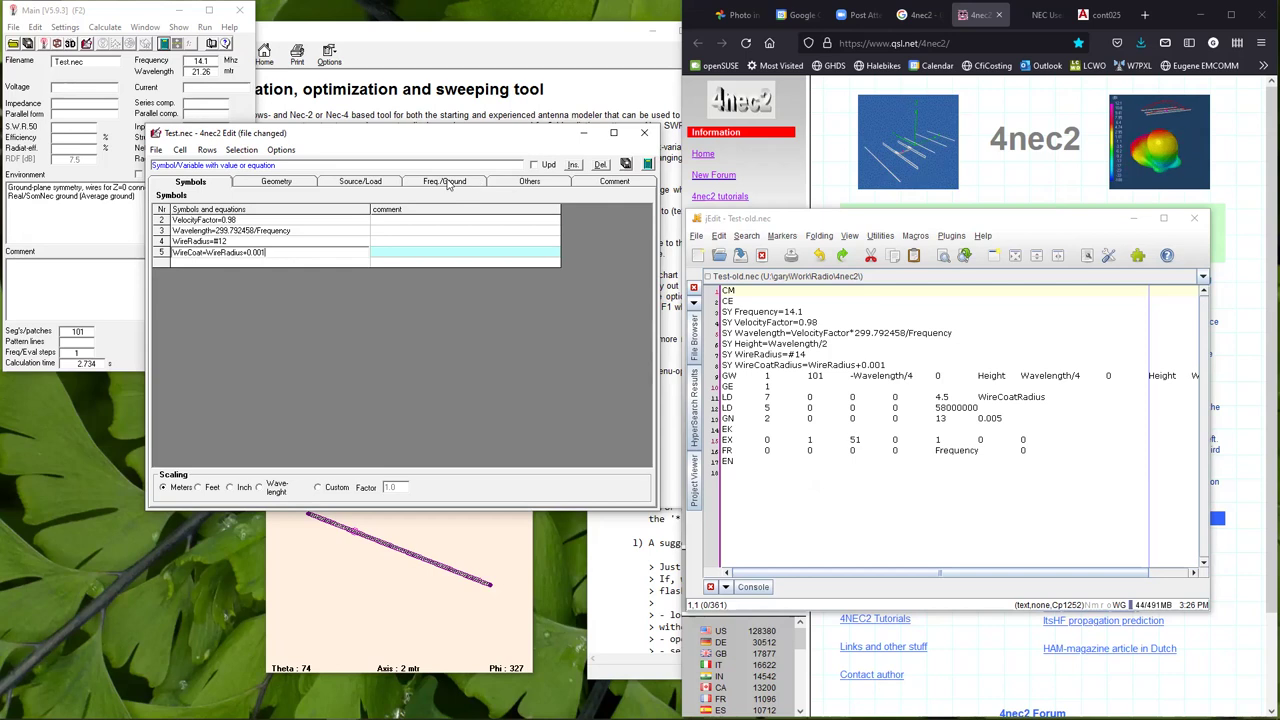
Replace the radius expression of the wire-coat load with the symbol WireCoat.
click(363, 184)
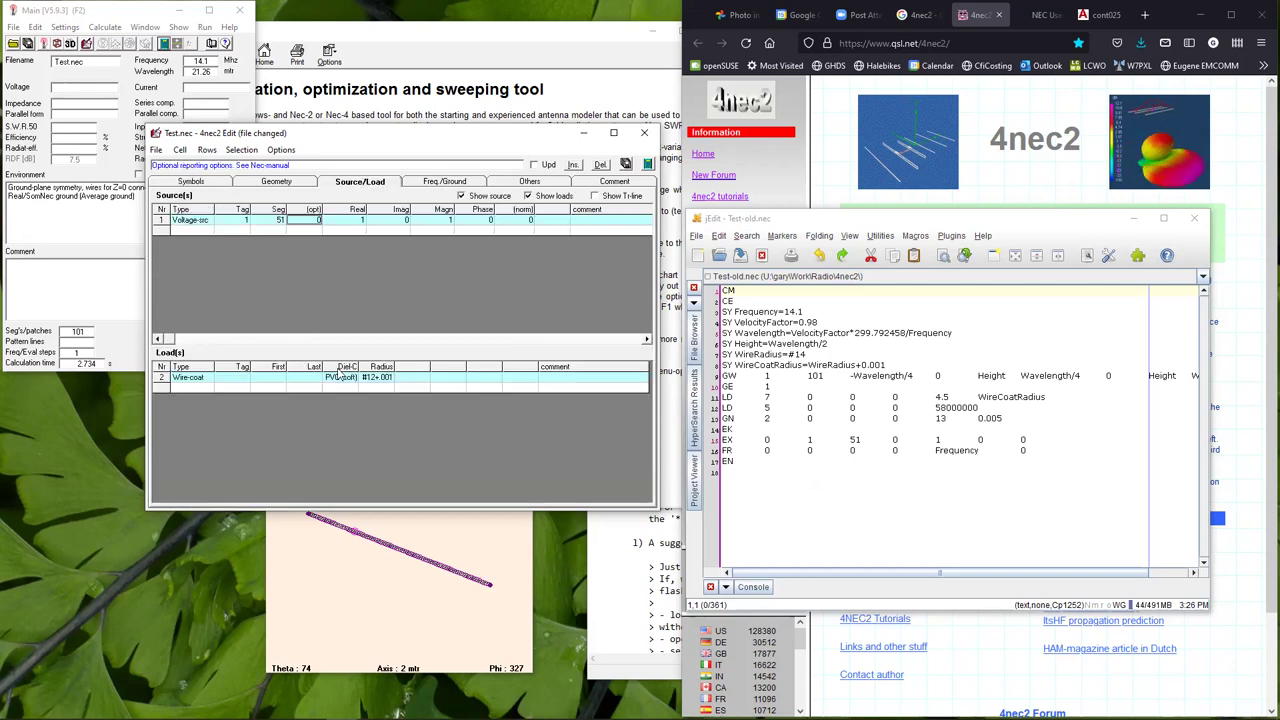
click(374, 377)
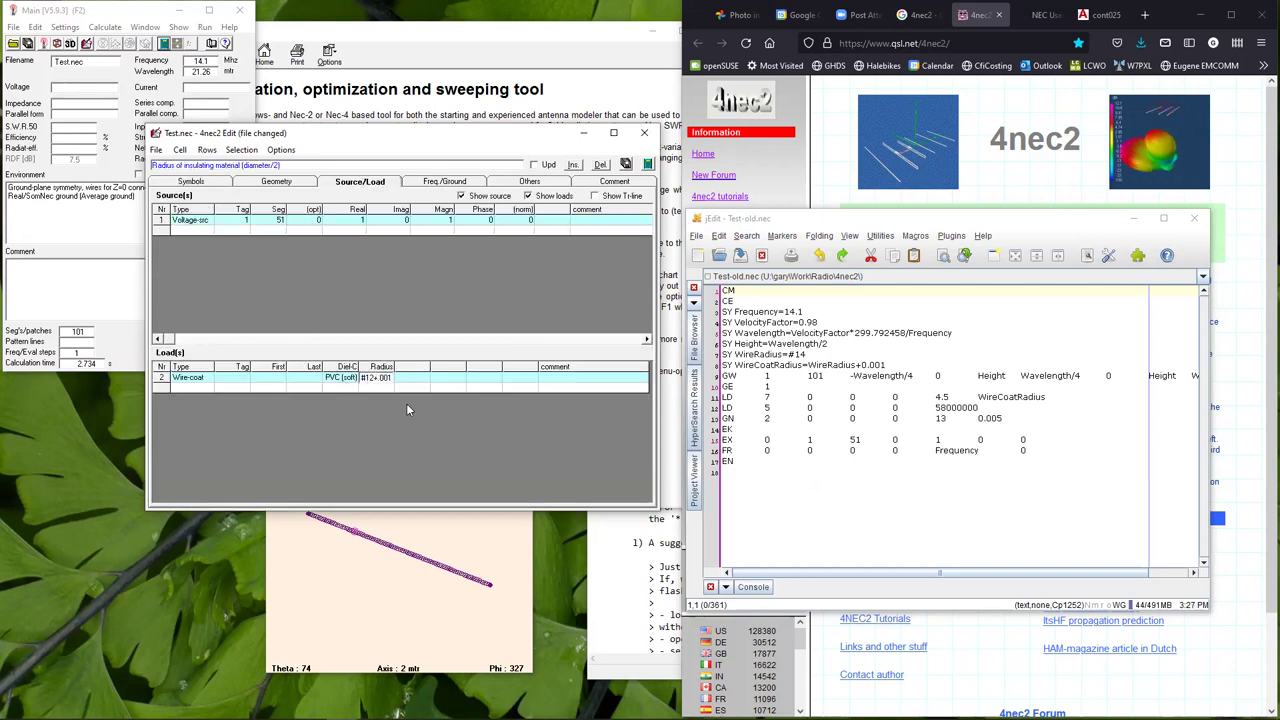
key(Delete)
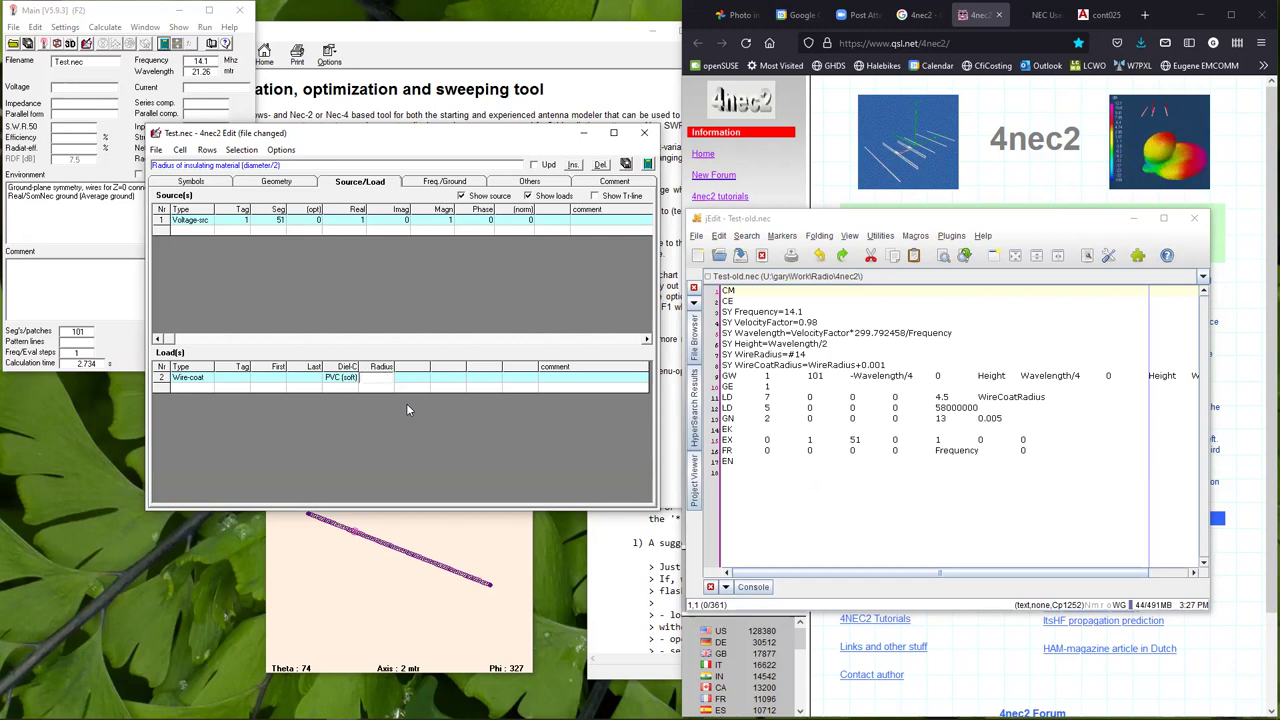
text(WireCoat)
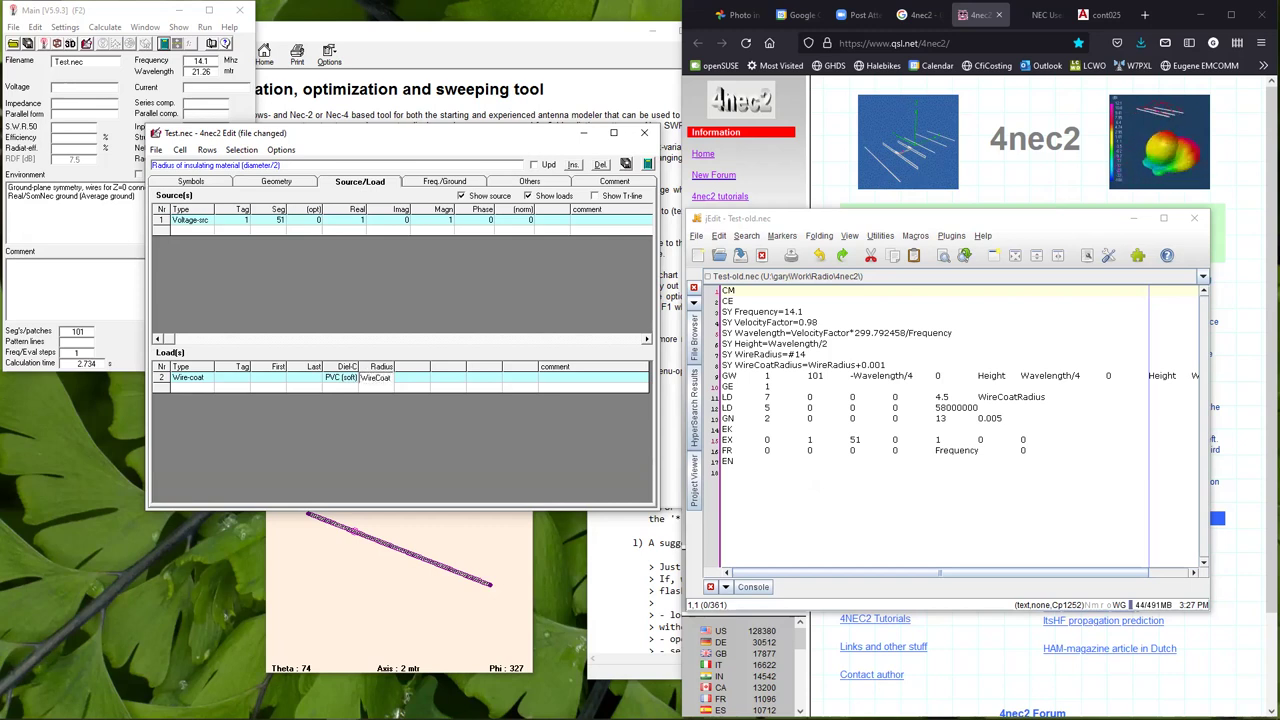
key(Tab)
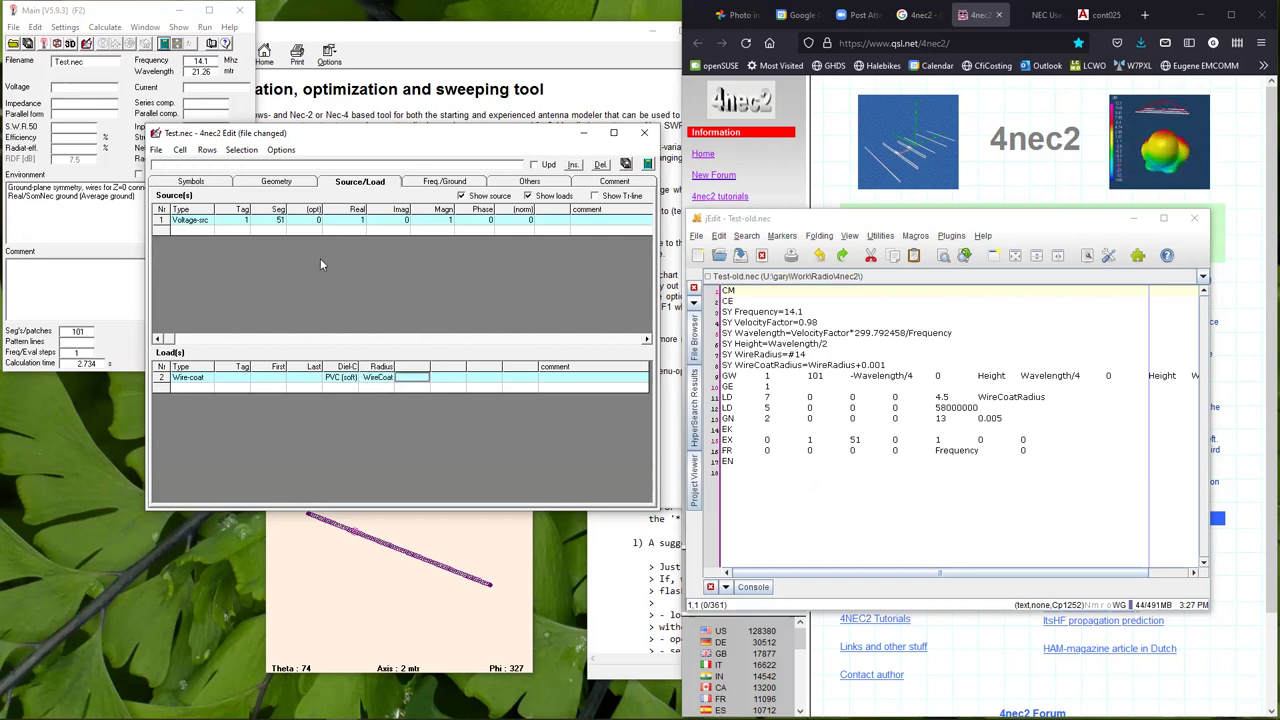
Review both load rows and compare the coating radius with its defining symbol equation.
click(276, 381)
key(Insert)
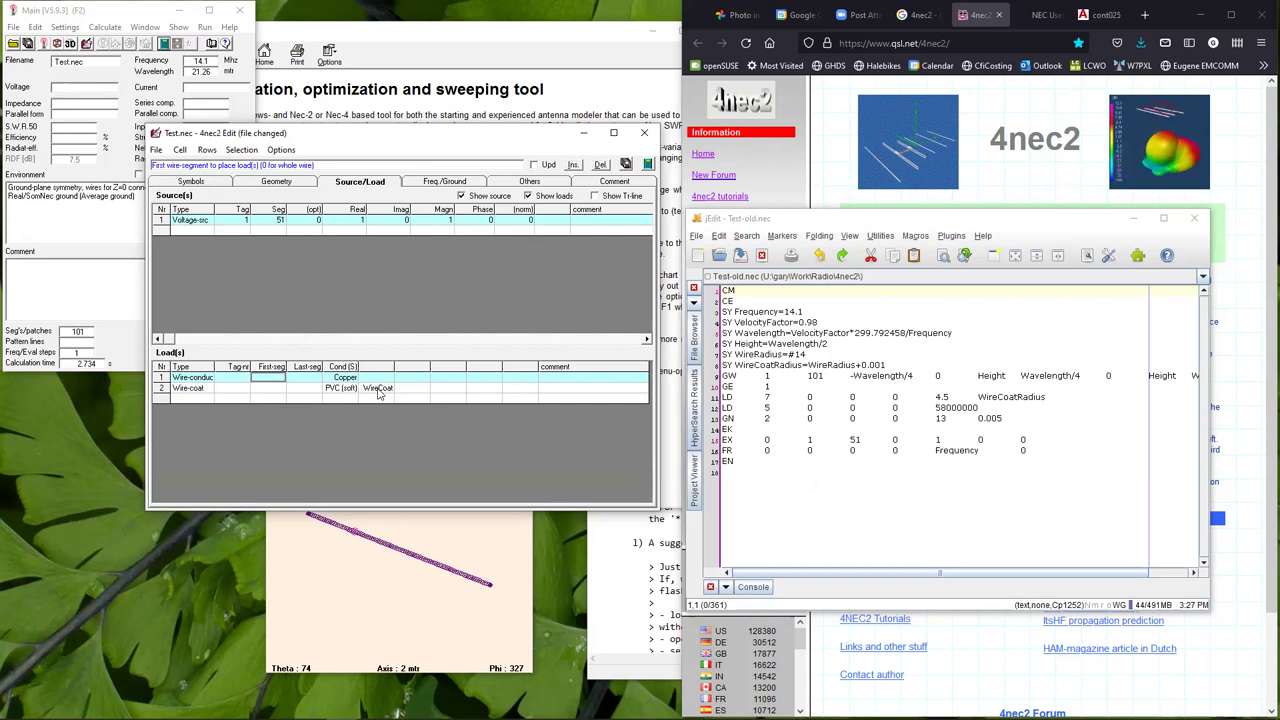
click(212, 184)
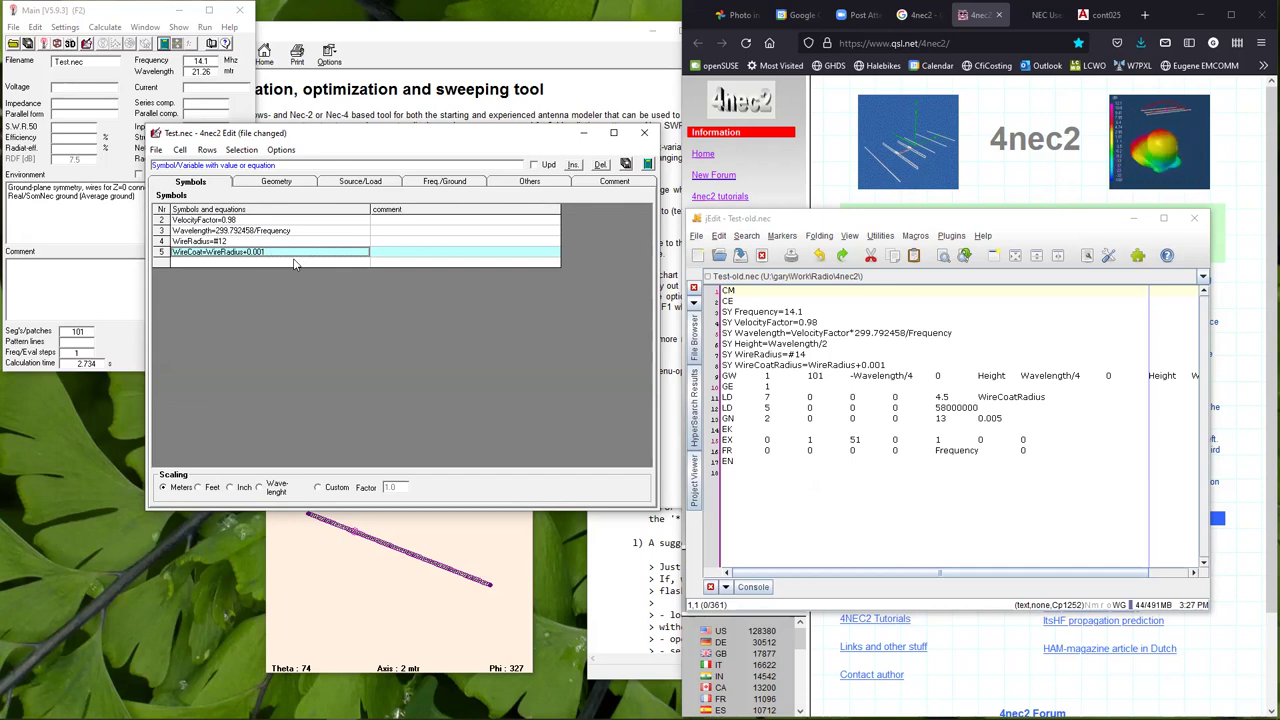
click(378, 184)
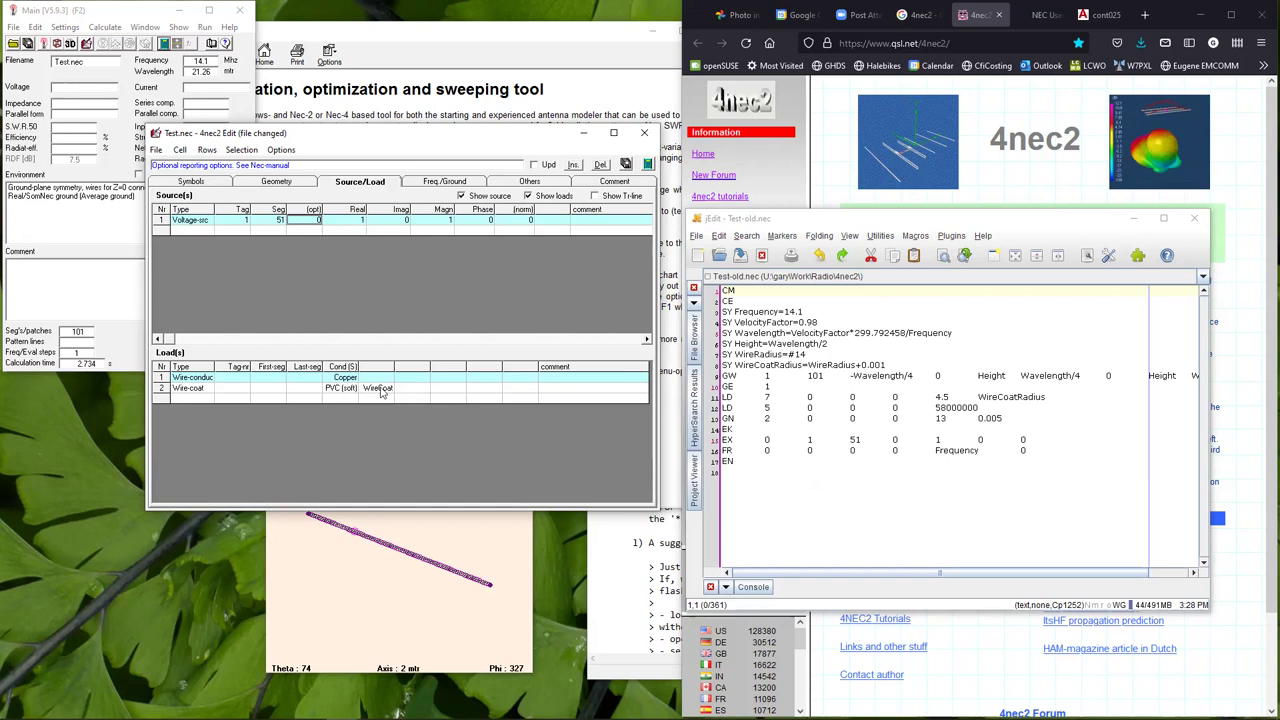
Change the Wavelength symbol equation to Wavelength=VelocityFactor*299.792458/Frequency.
click(199, 185)
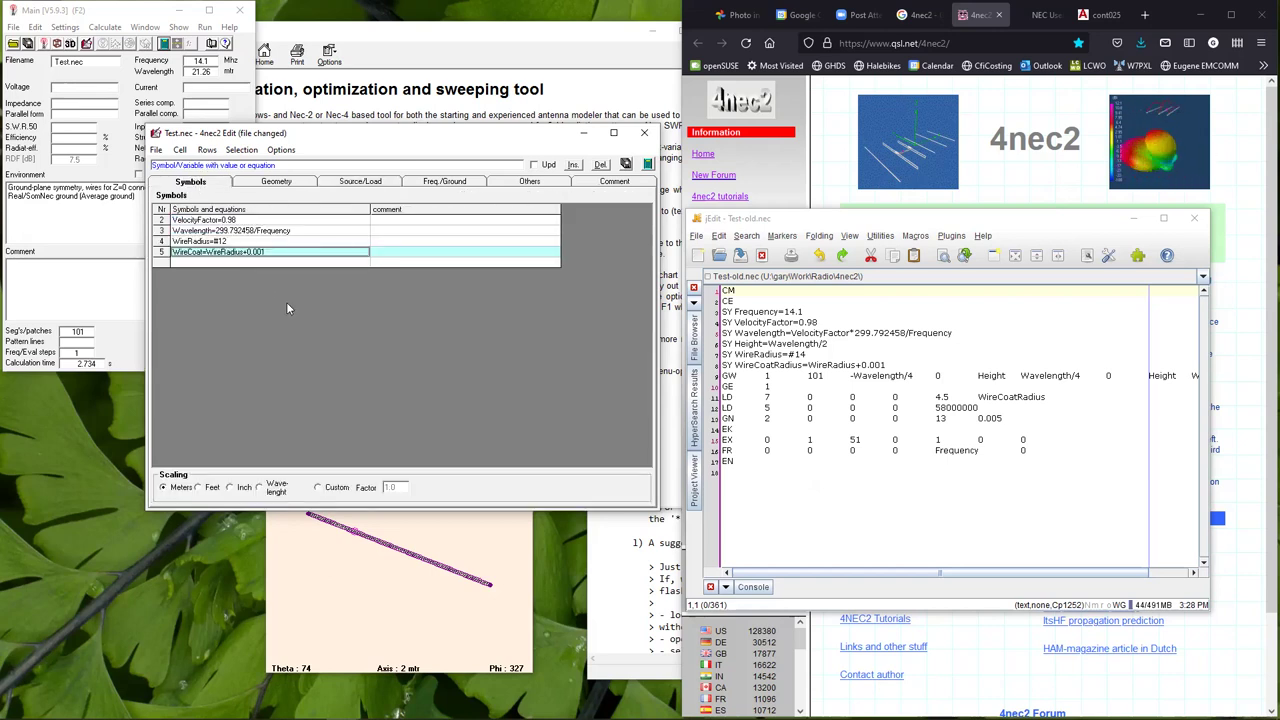
click(296, 245)
key(Up)
key(Up)
key(Up)
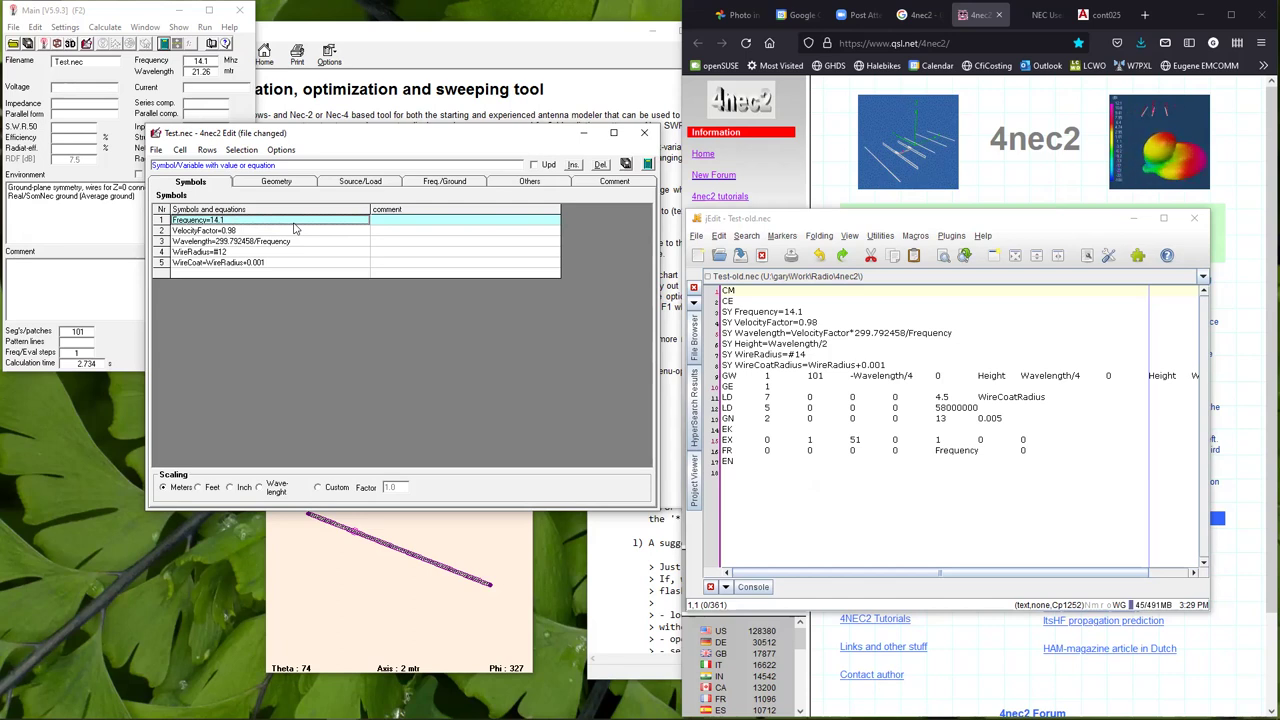
click(218, 243)
text(V)
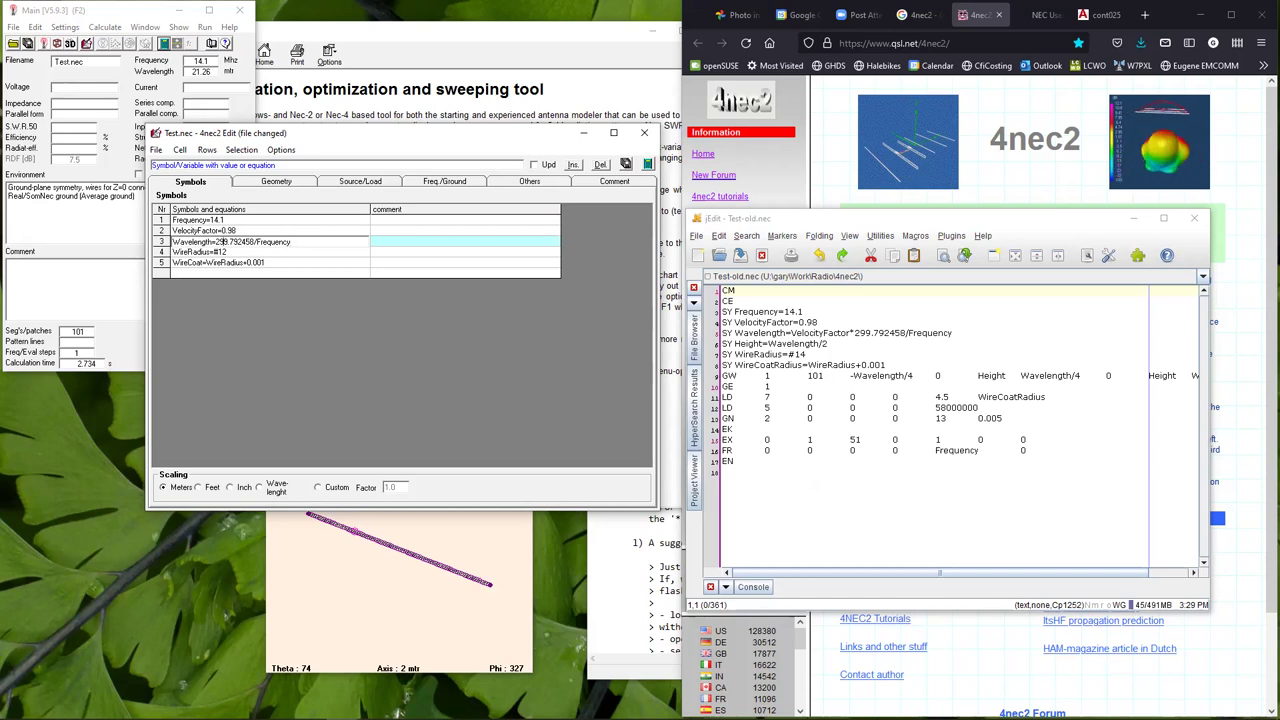
text(Veloc)
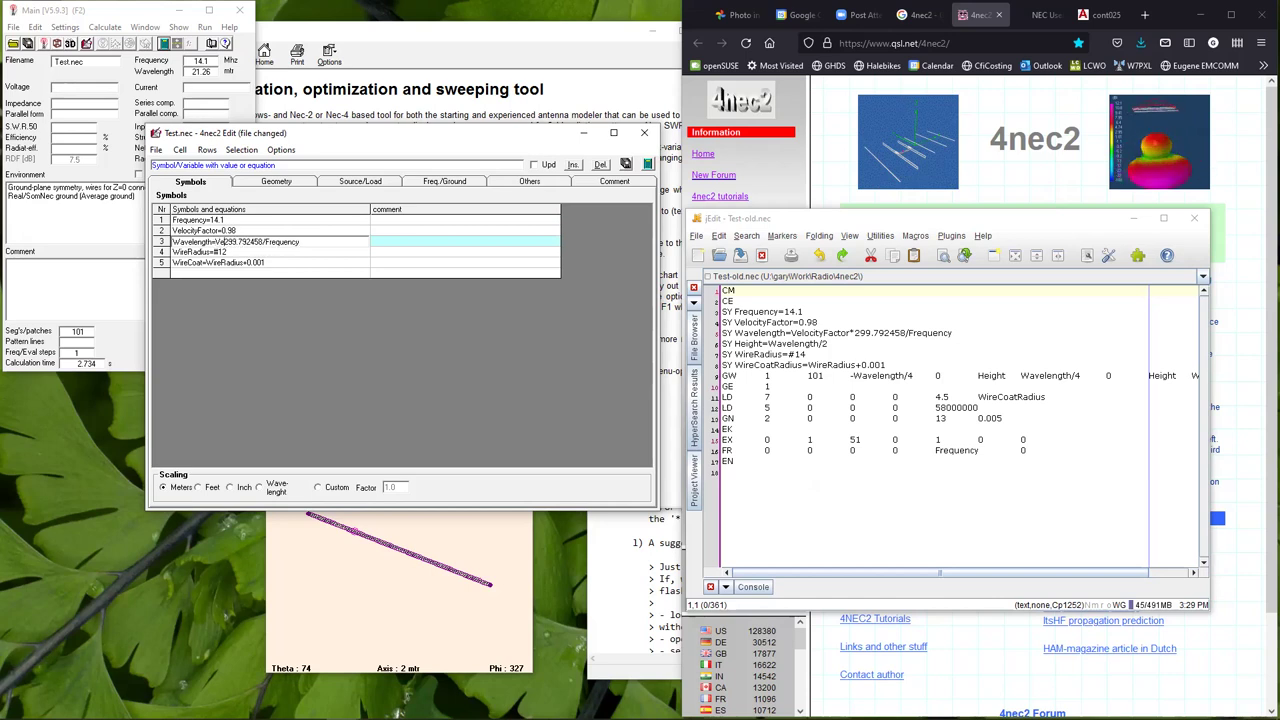
key(BackSpace)
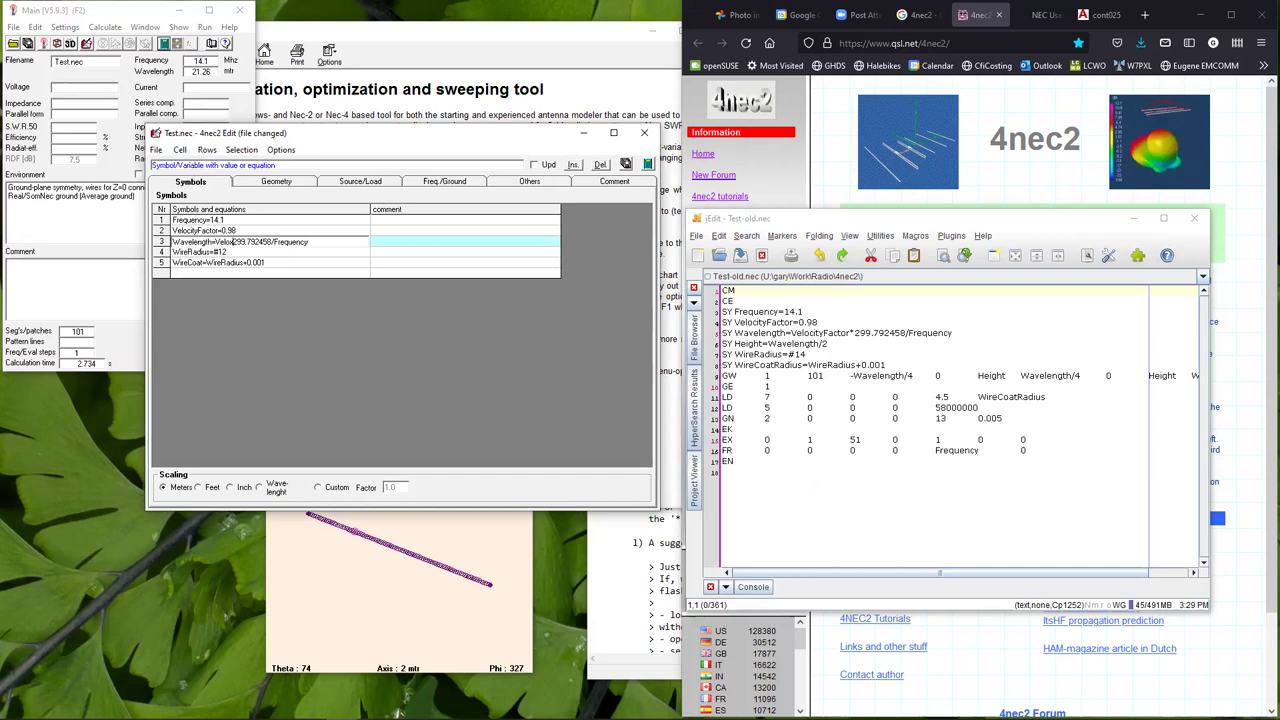
text(cityFactor)
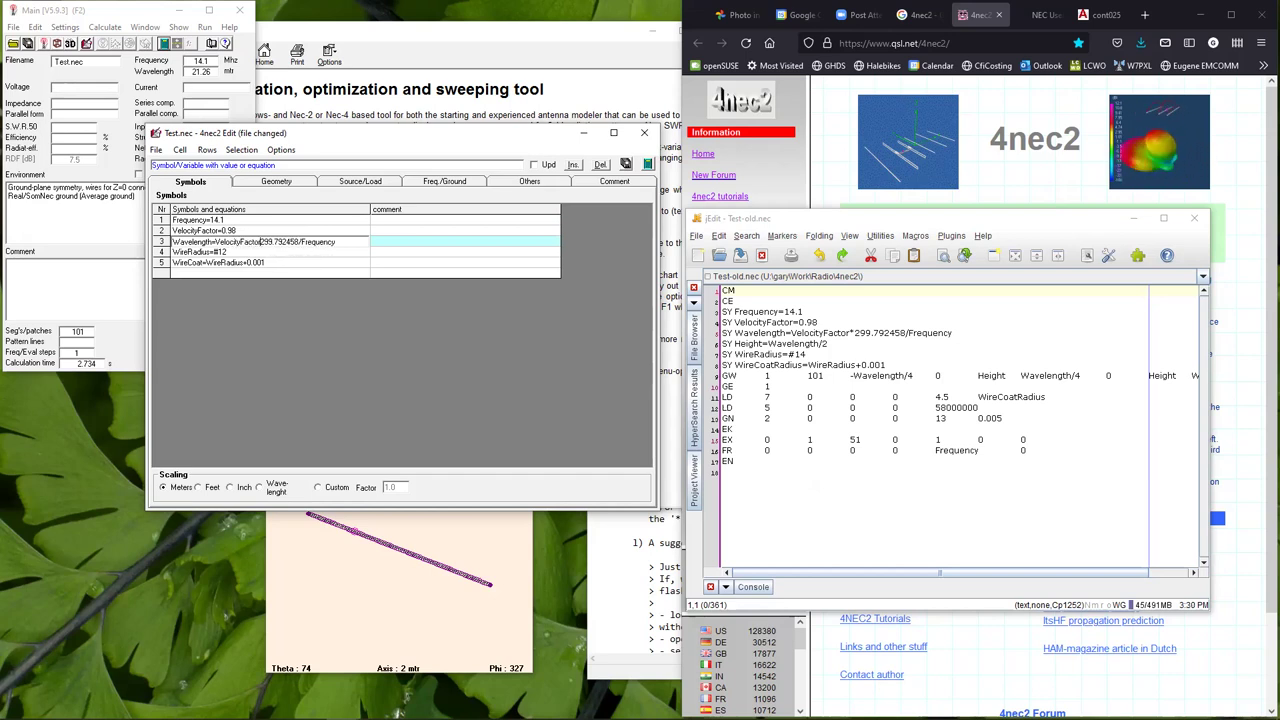
text(*)
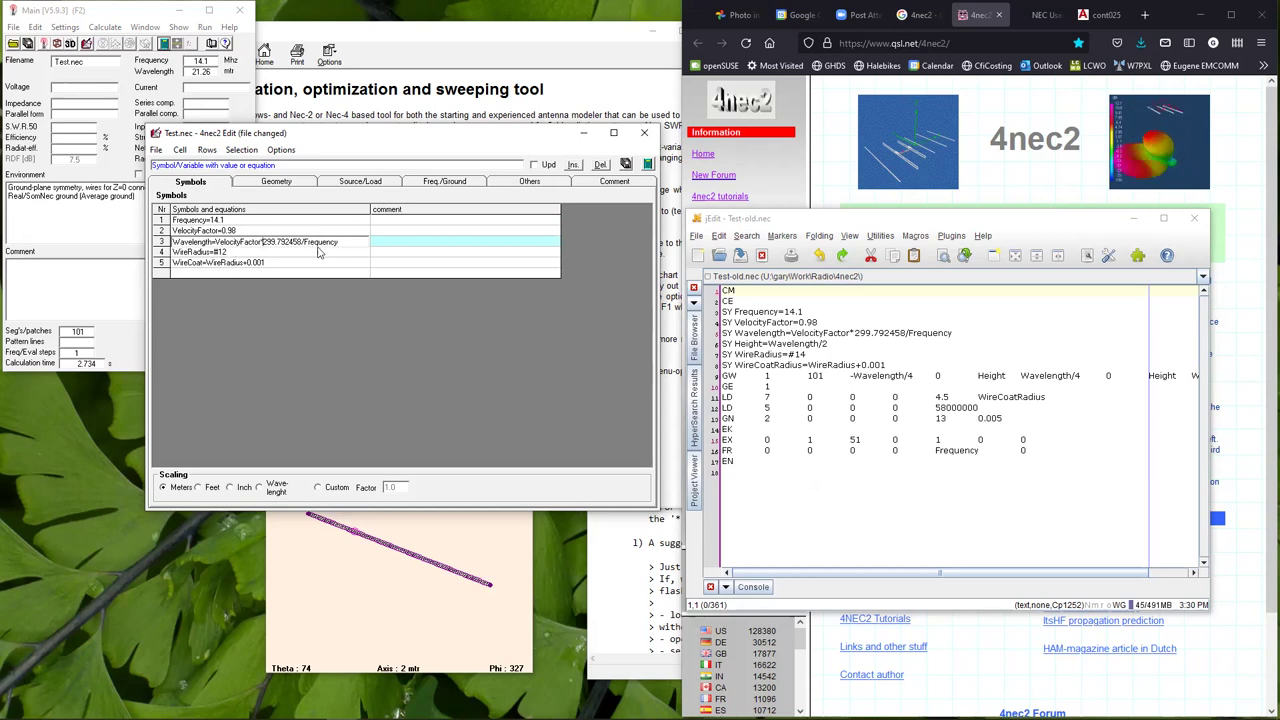
click(249, 253)
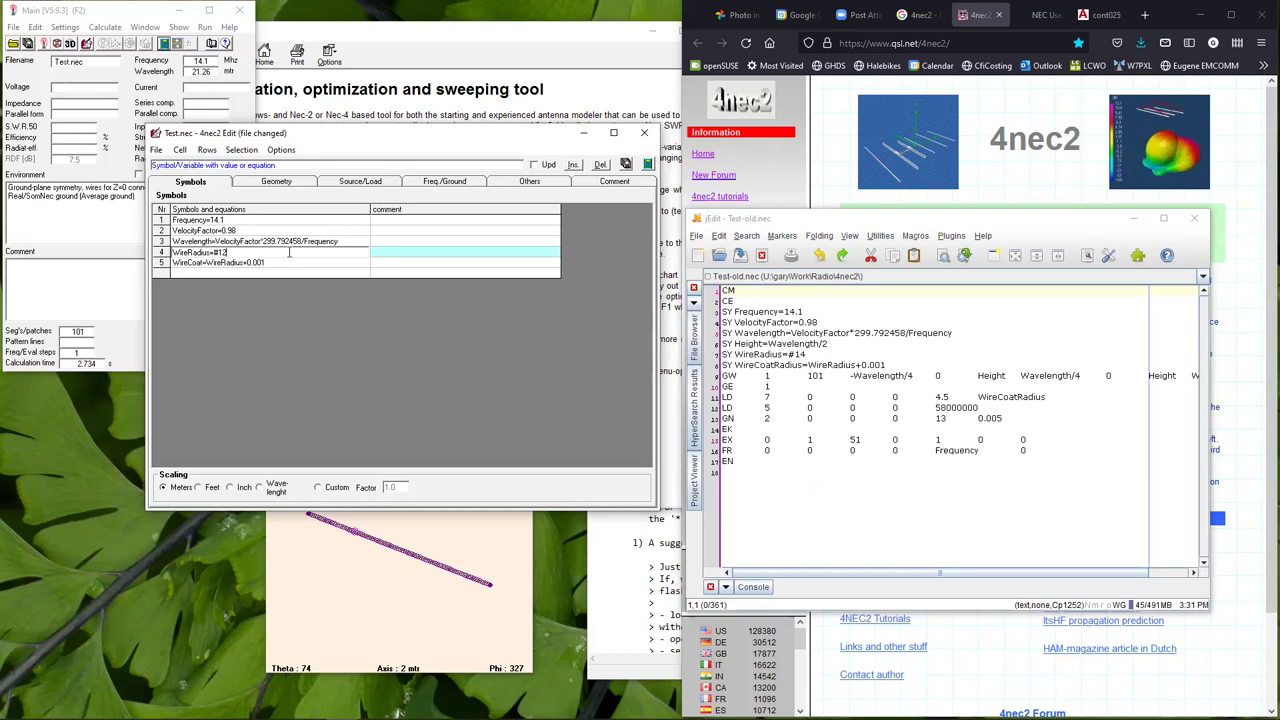
Replace the radius of the wire in the geometry with the symbol WireRadius.
click(287, 185)
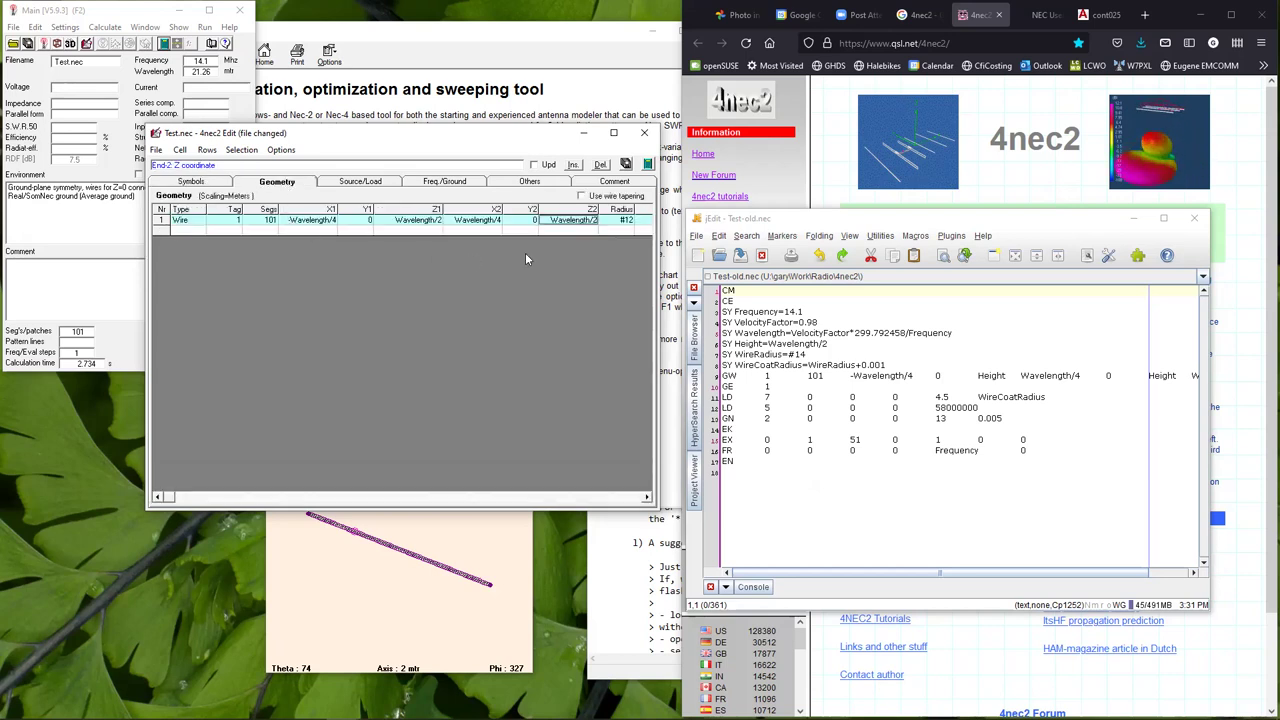
click(622, 220)
key(BackSpace)
key(BackSpace)
key(BackSpace)
text(WireRadius)
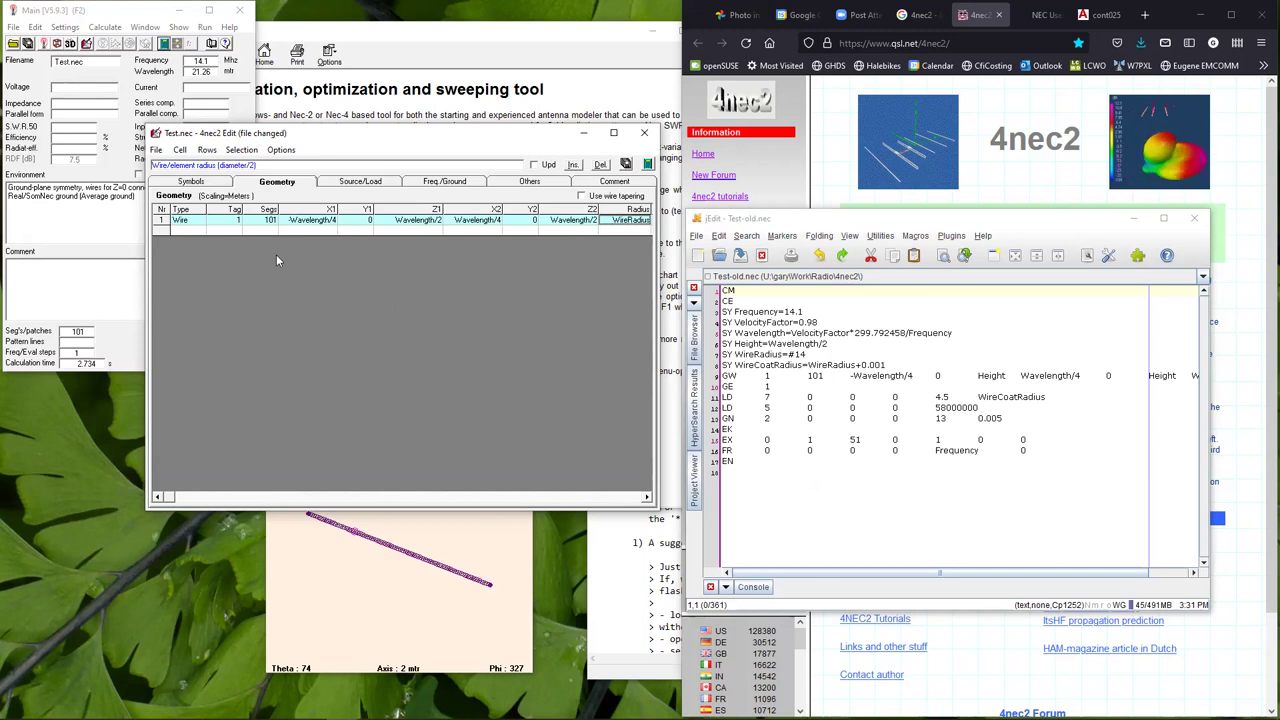
click(218, 181)
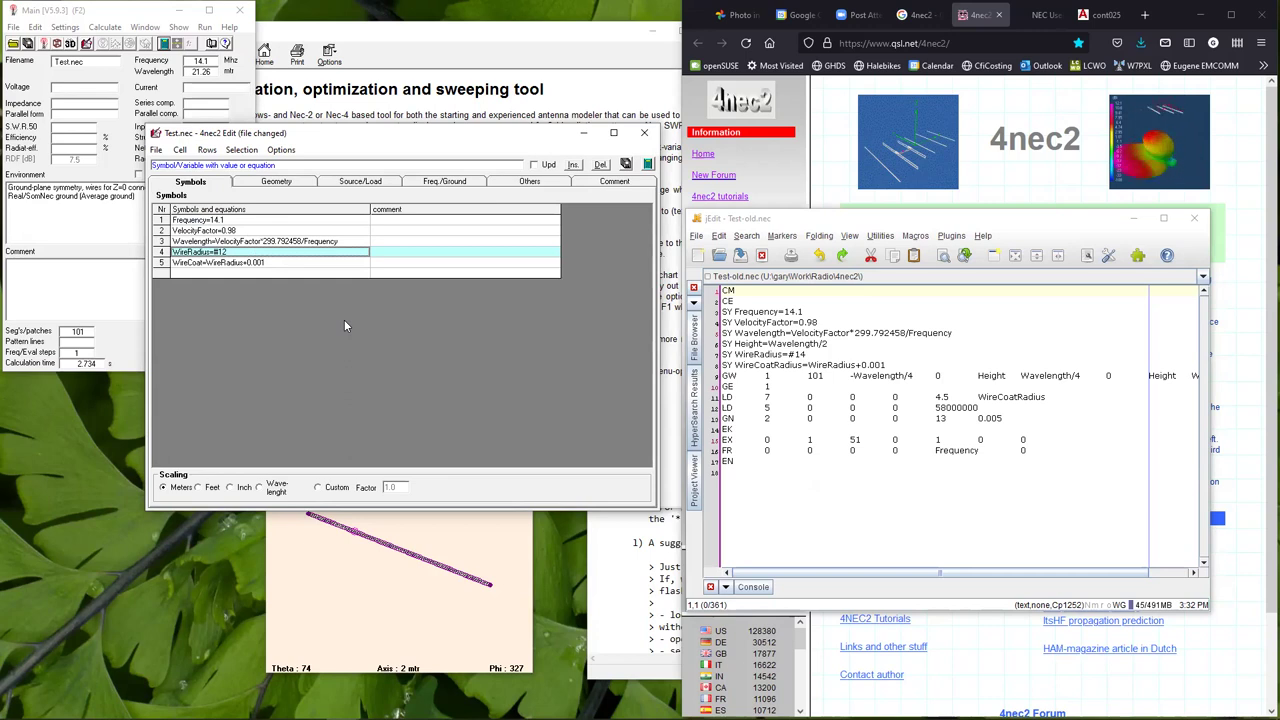
double_click(263, 241)
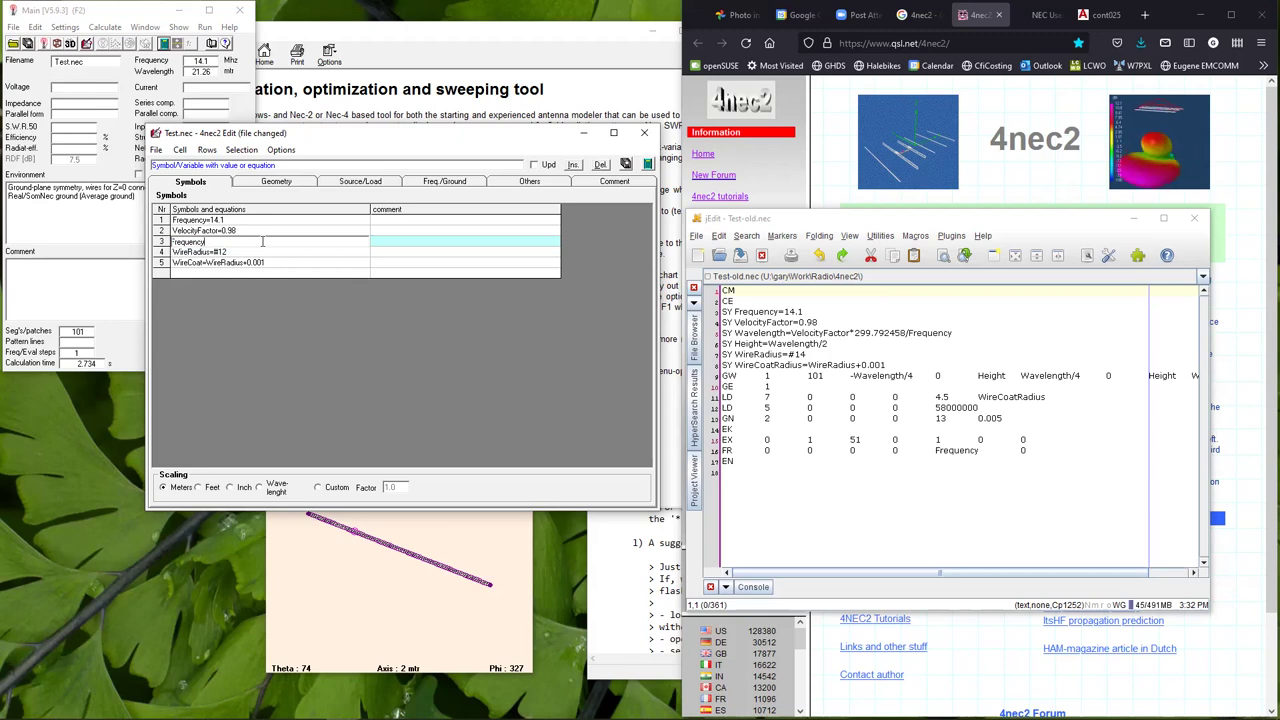
key(Left)
key(Left)
key(Left)
key(Left)
key(Left)
key(Left)
key(Left)
key(Left)
key(Left)
key(Left)
key(Left)
key(Left)
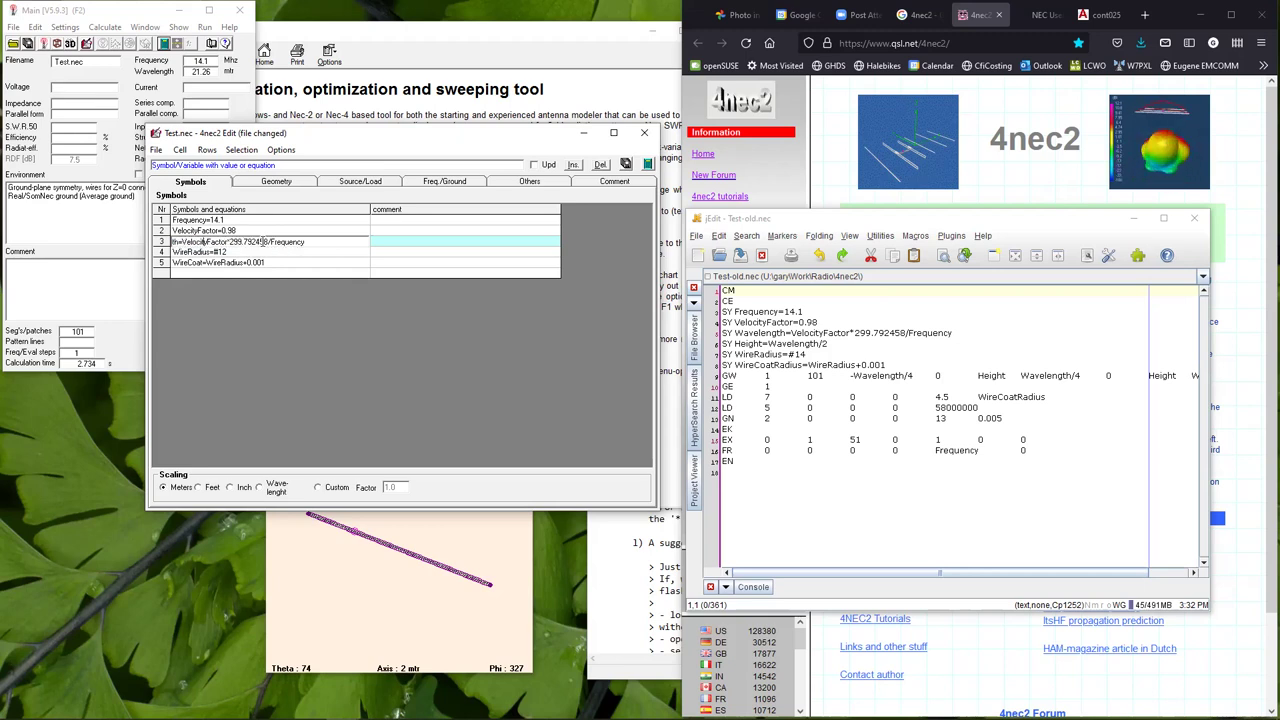
key(Escape)
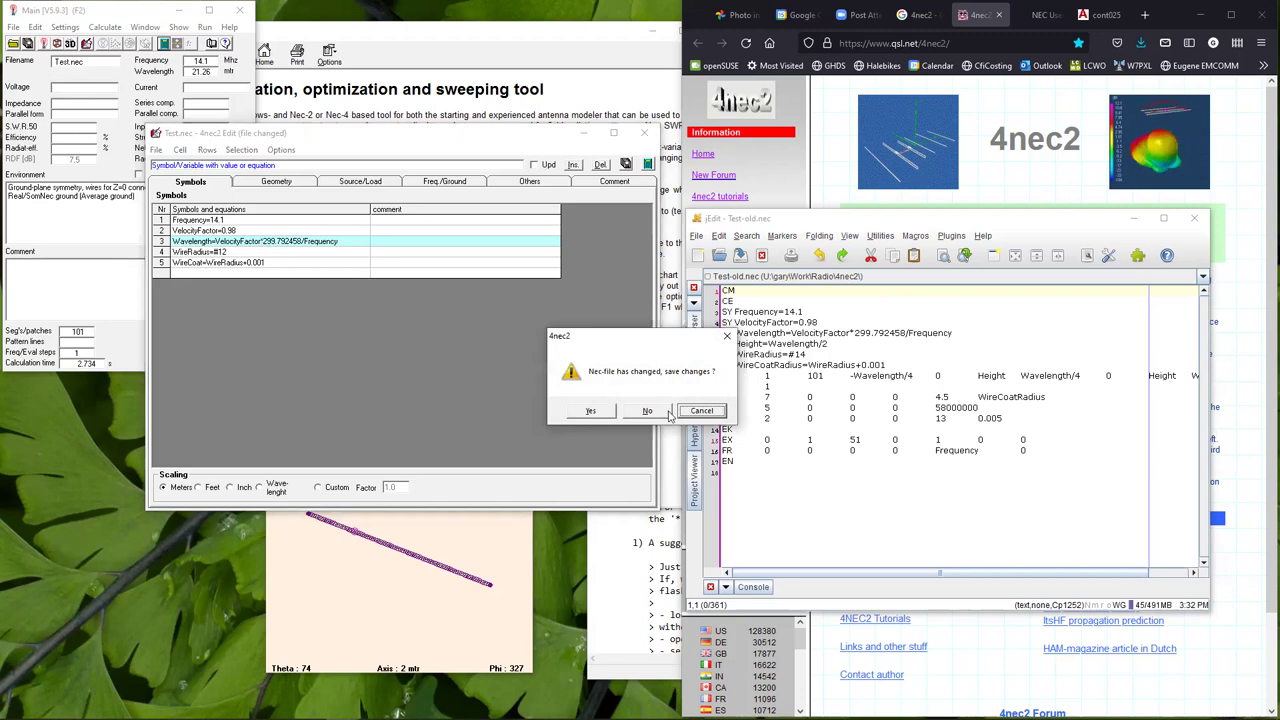
click(703, 413)
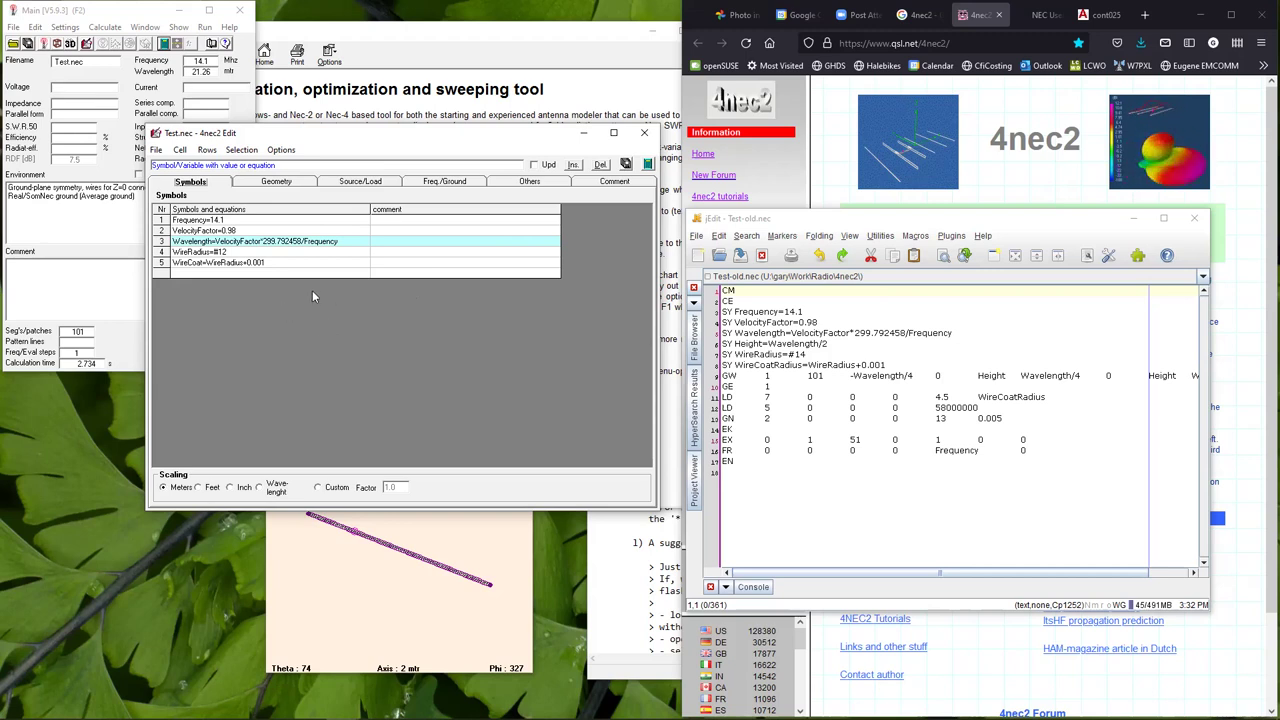
Compare the symbol equations with the wire geometry, voltage source and load definitions that use them.
click(277, 183)
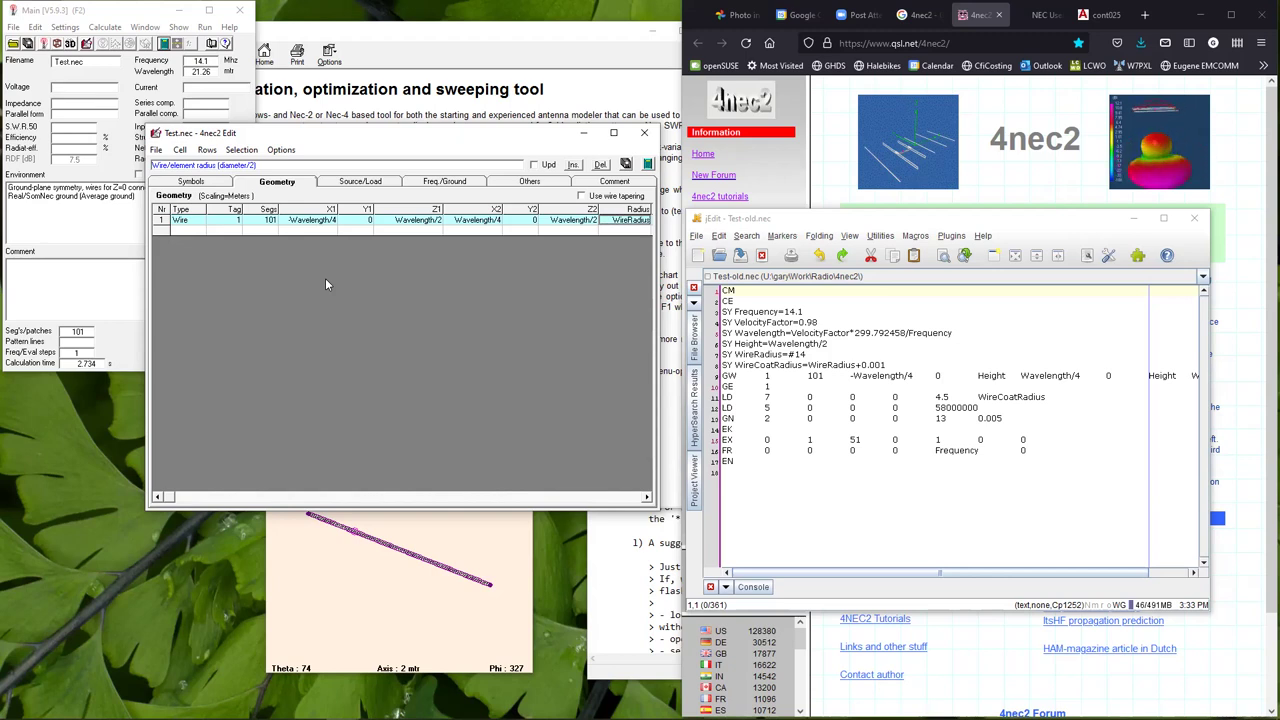
click(201, 183)
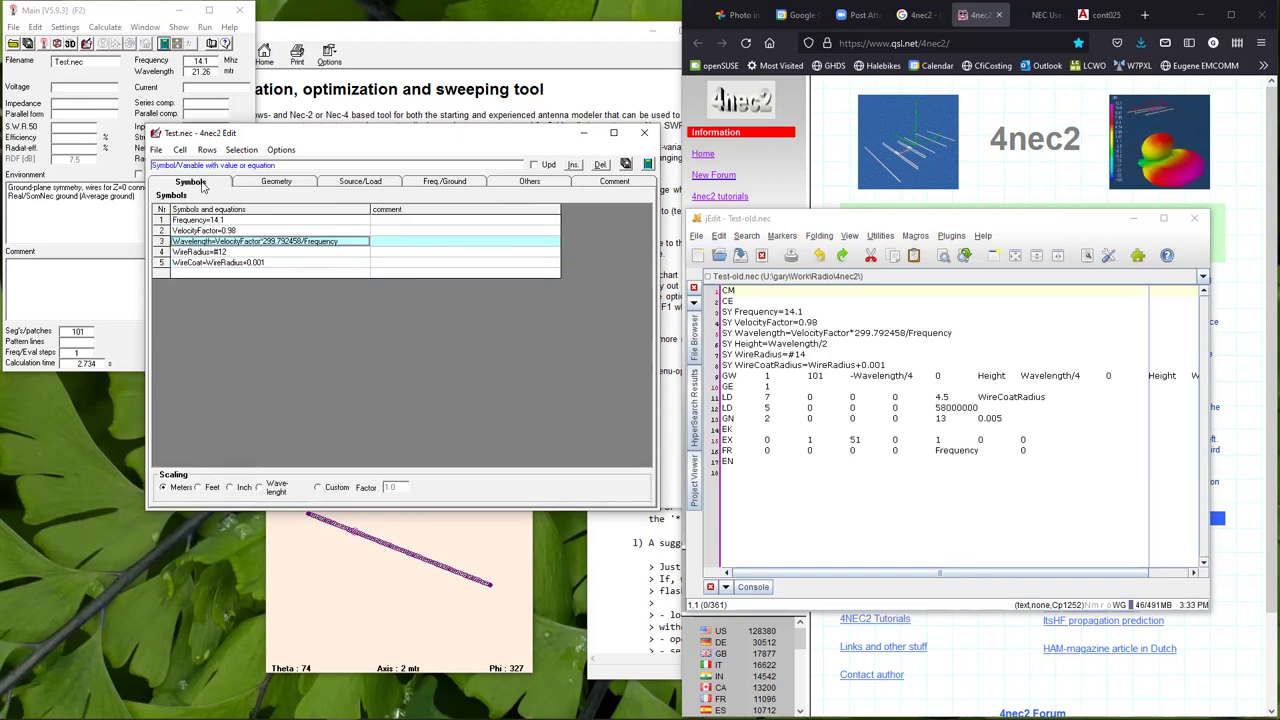
click(379, 185)
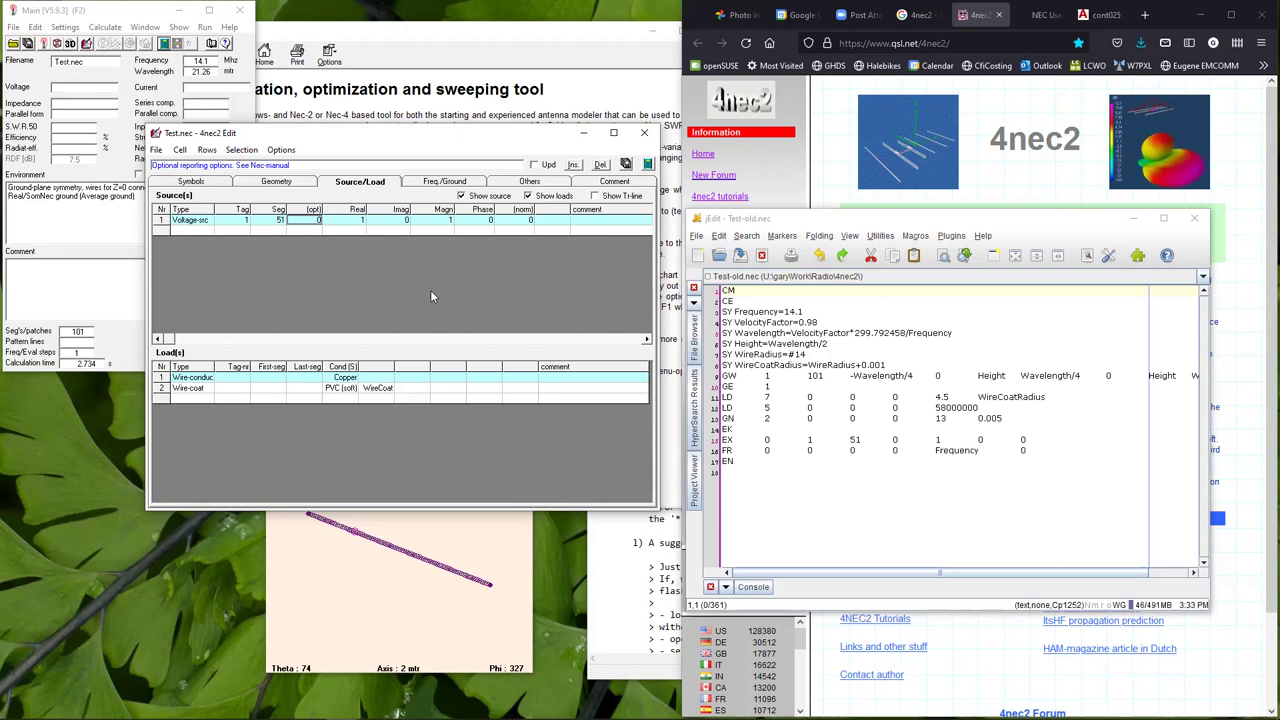
click(278, 182)
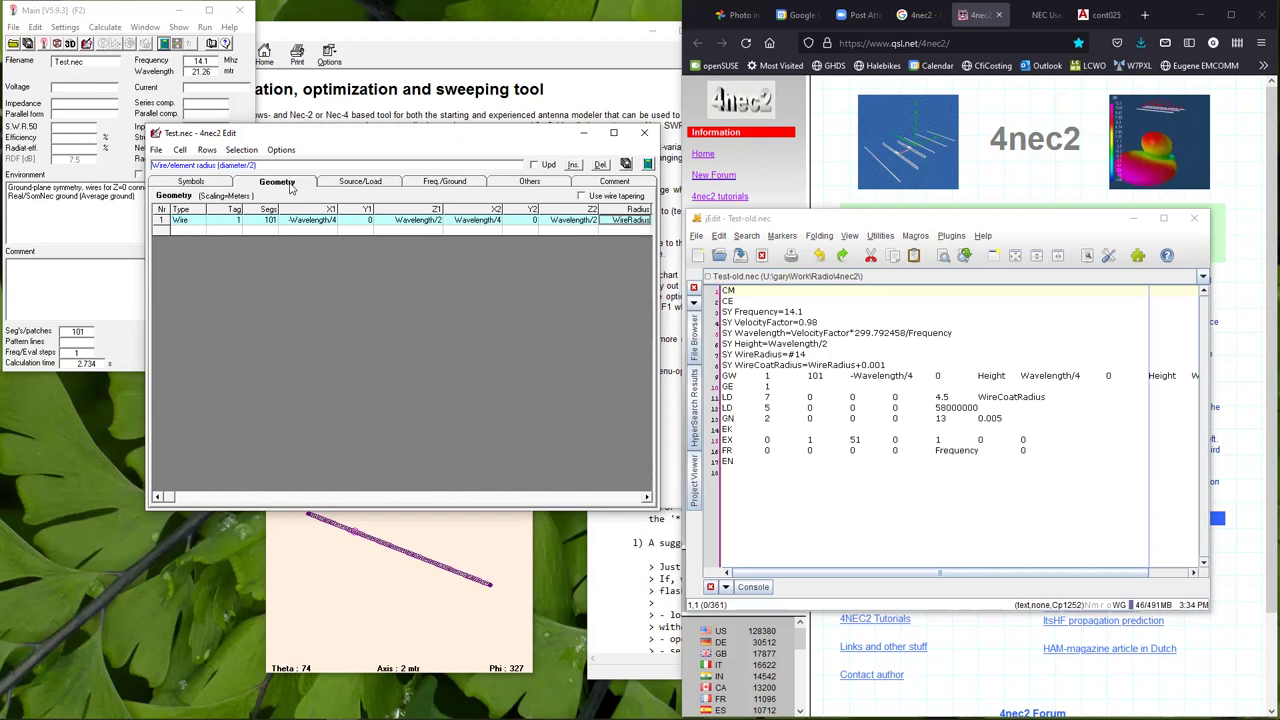
click(208, 186)
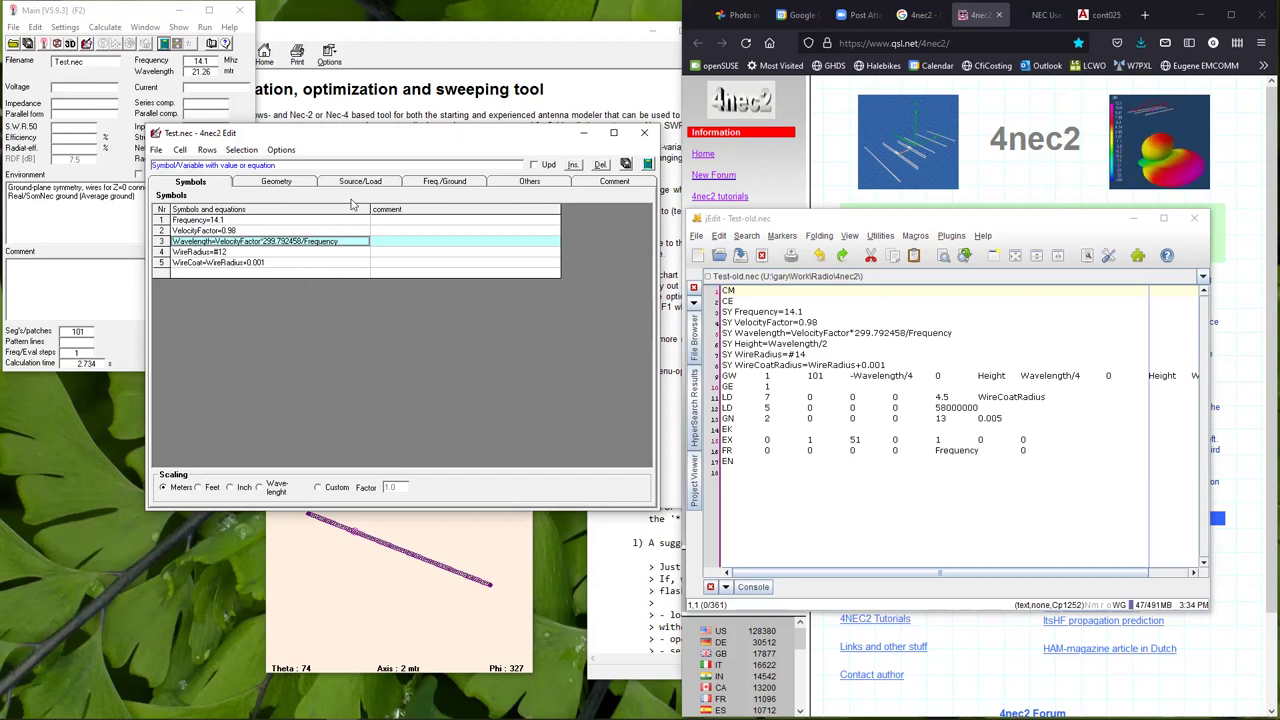
click(280, 183)
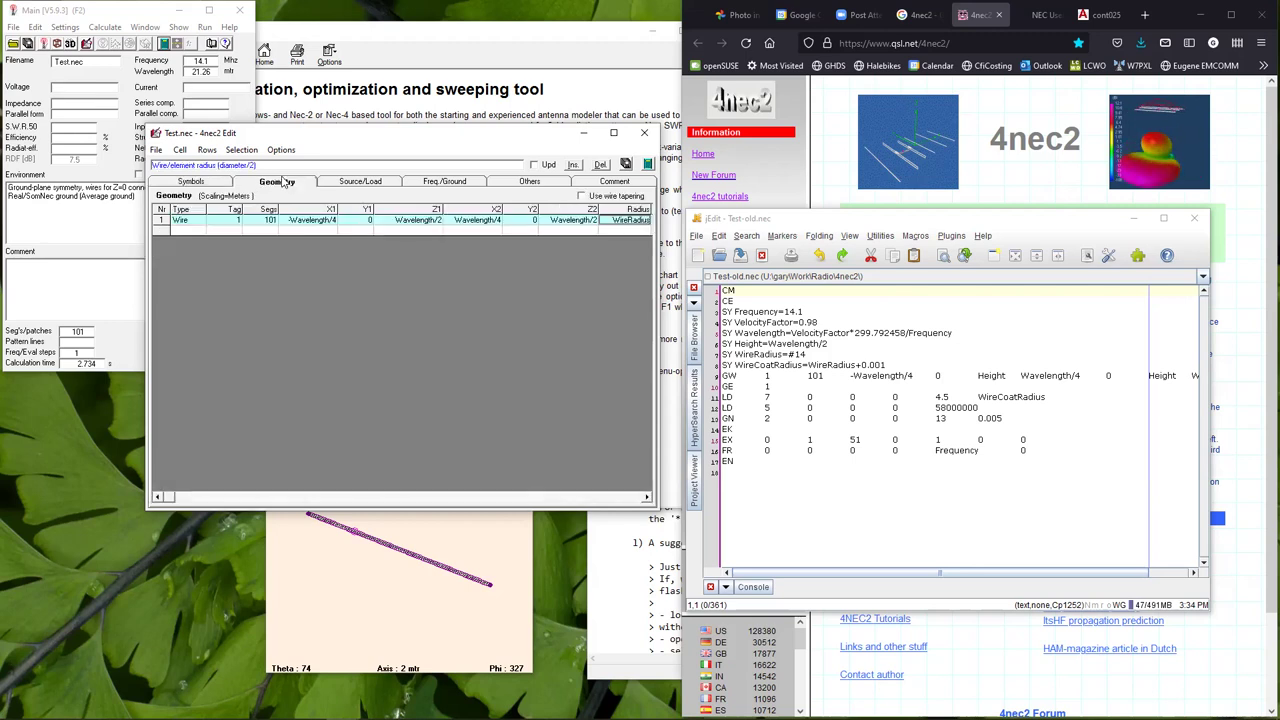
click(357, 183)
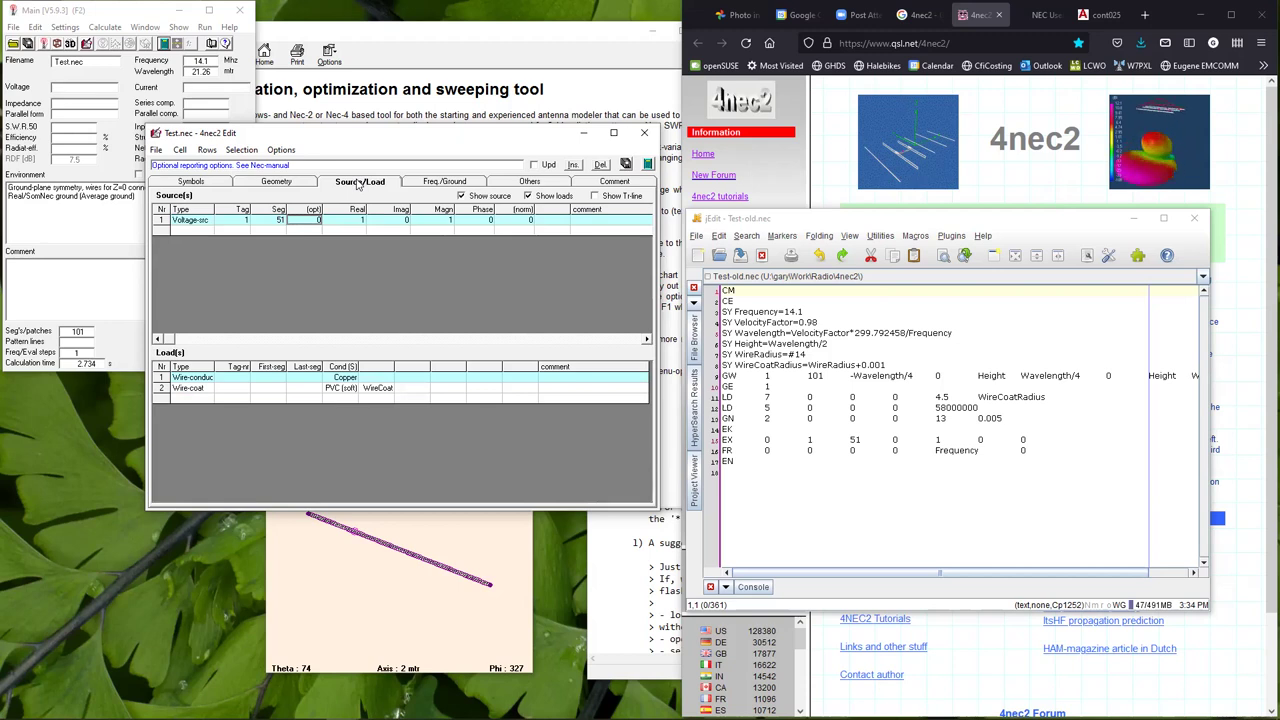
click(288, 182)
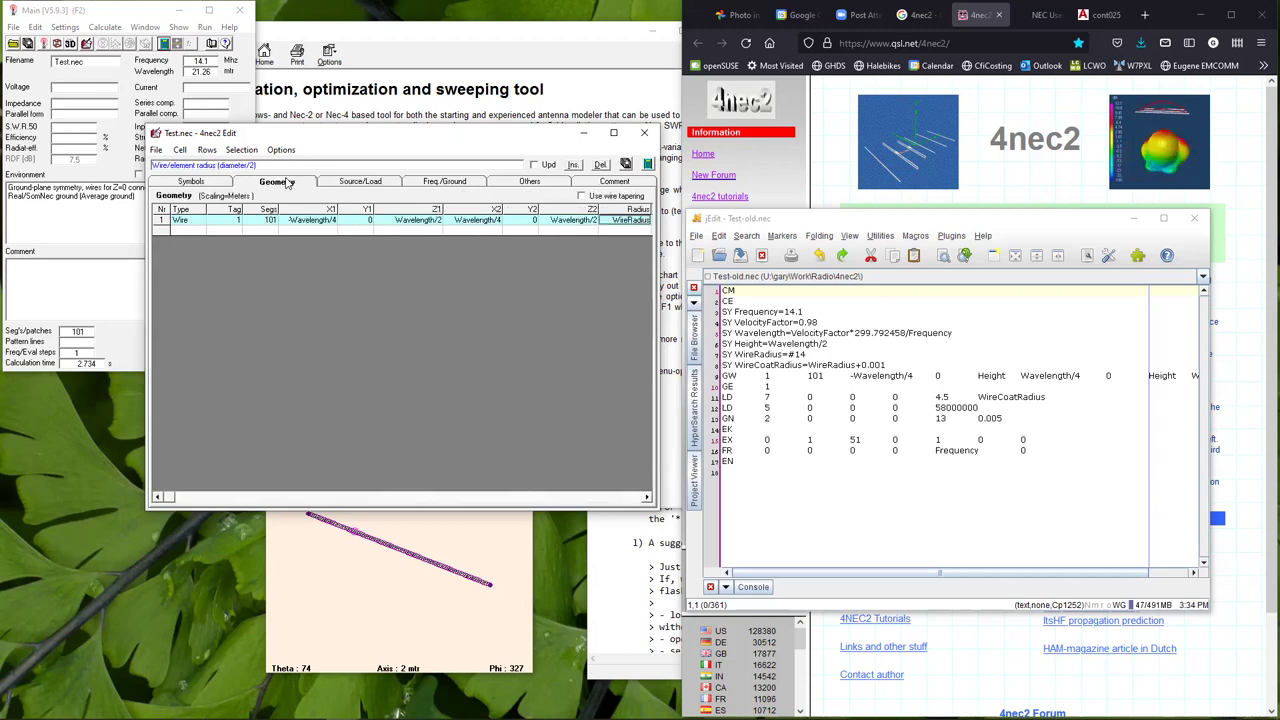
click(203, 184)
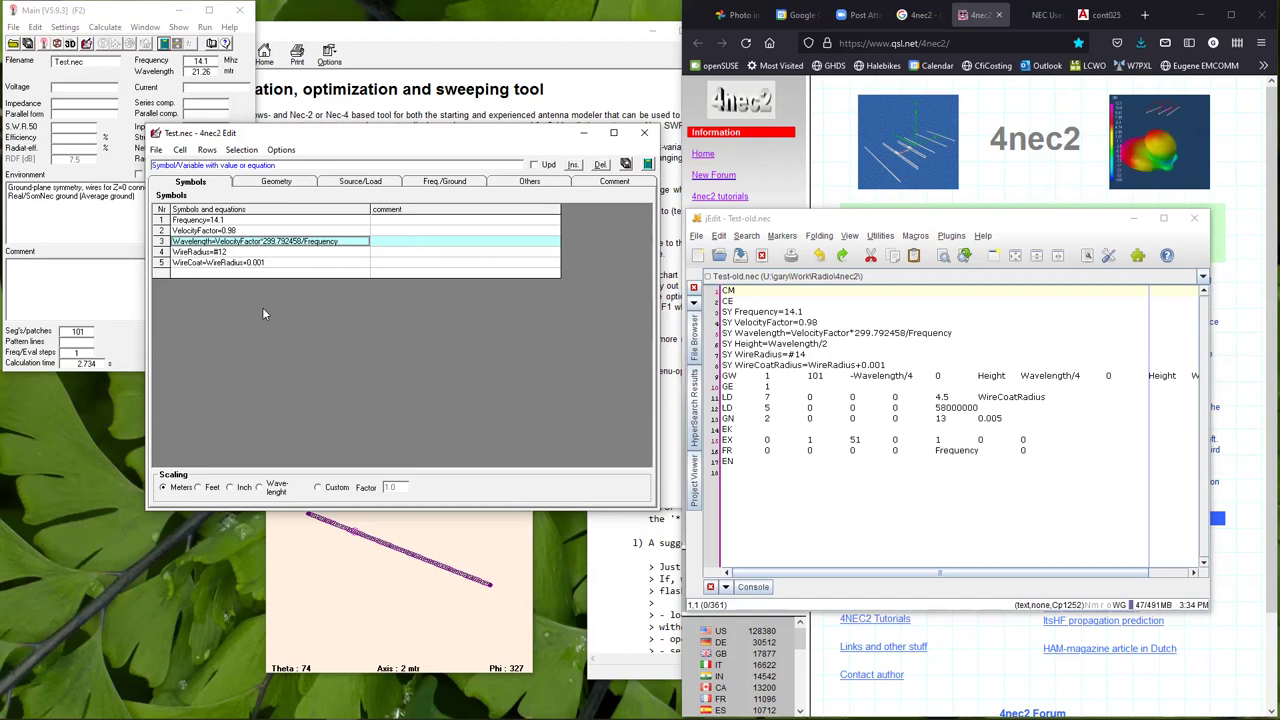
click(373, 184)
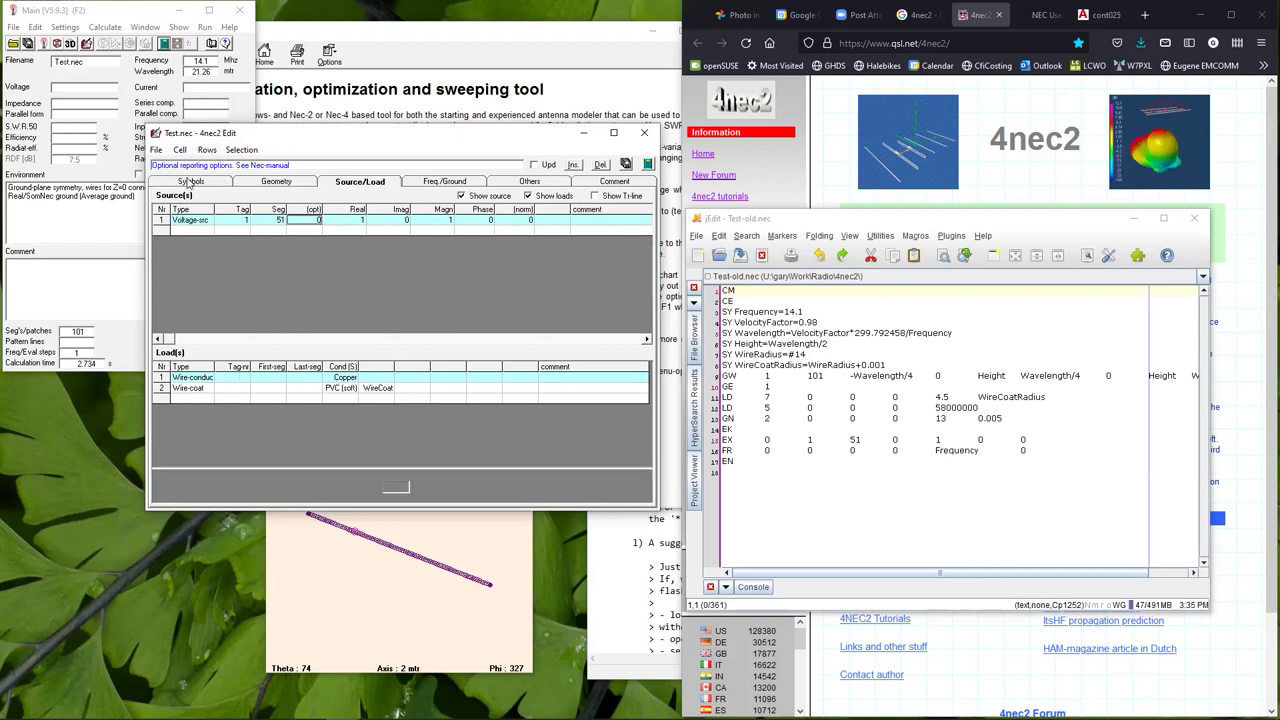
click(188, 181)
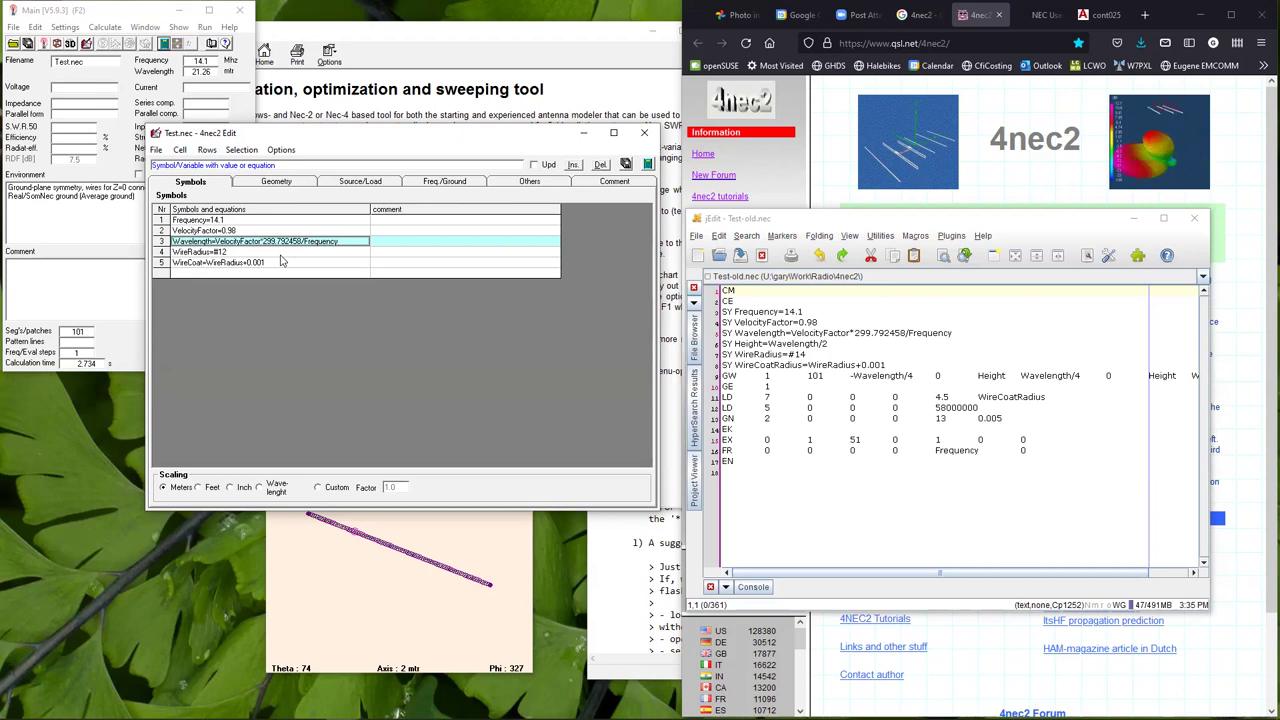
click(348, 182)
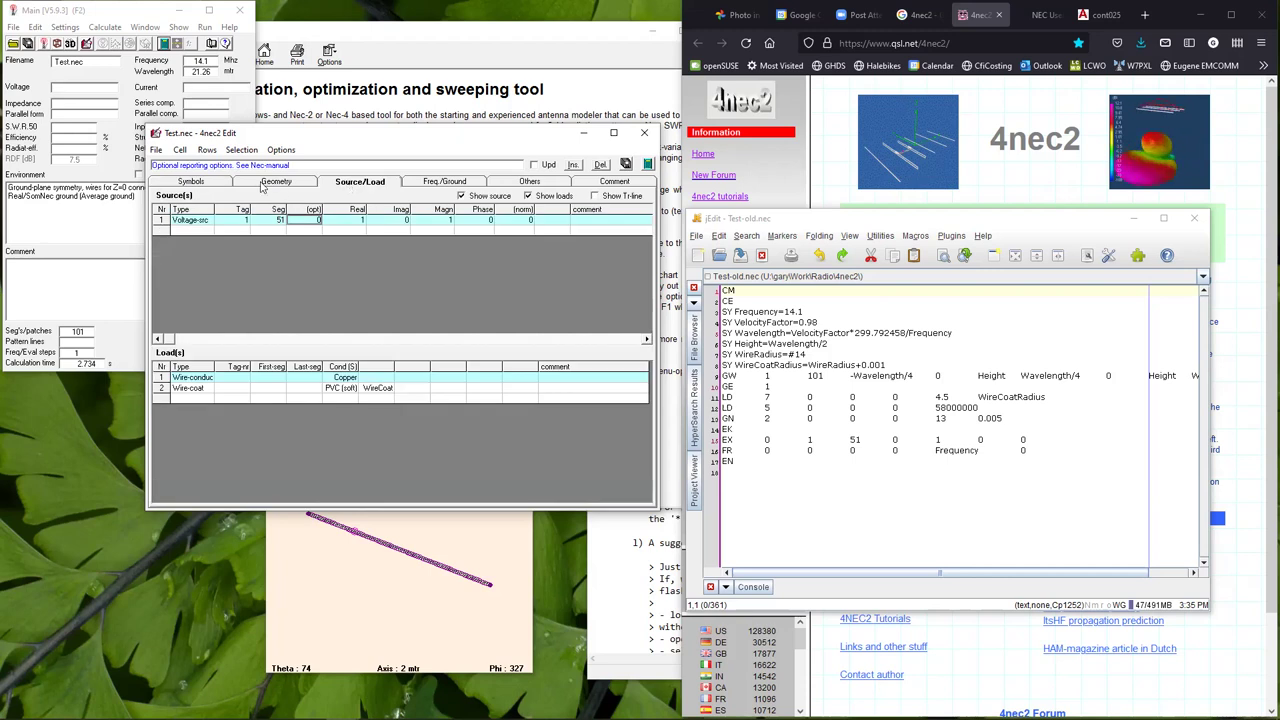
click(206, 184)
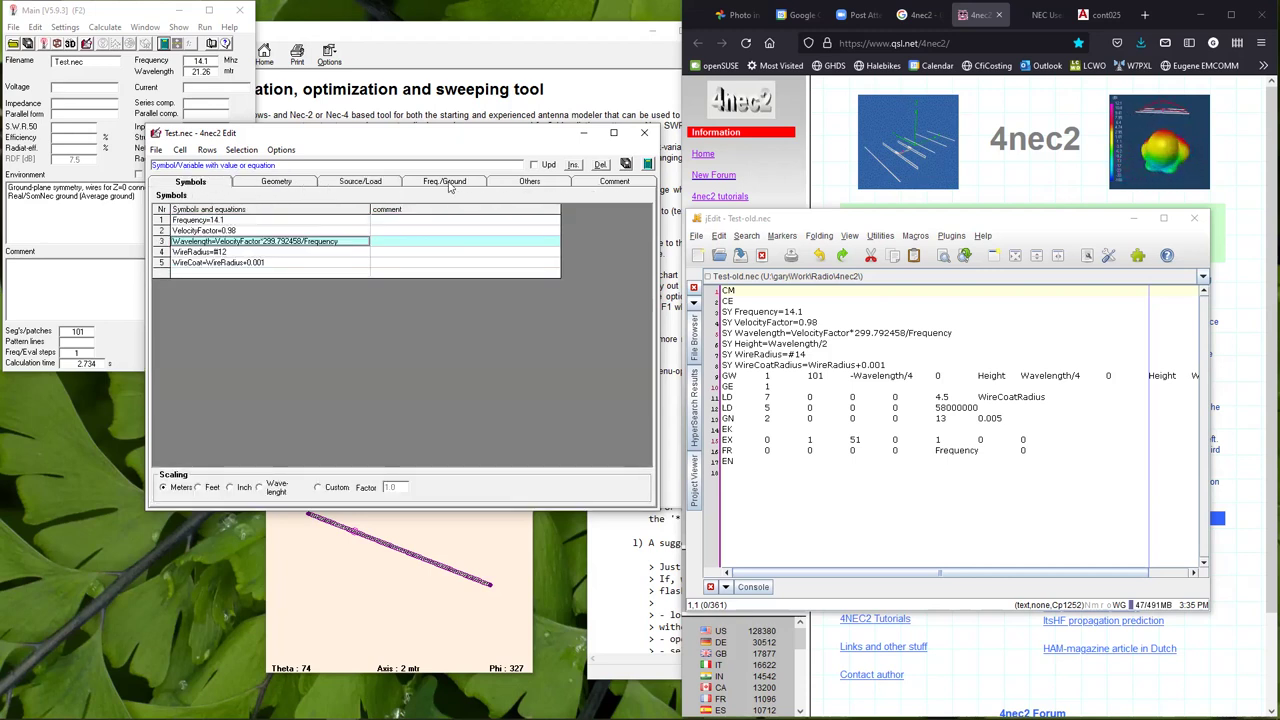
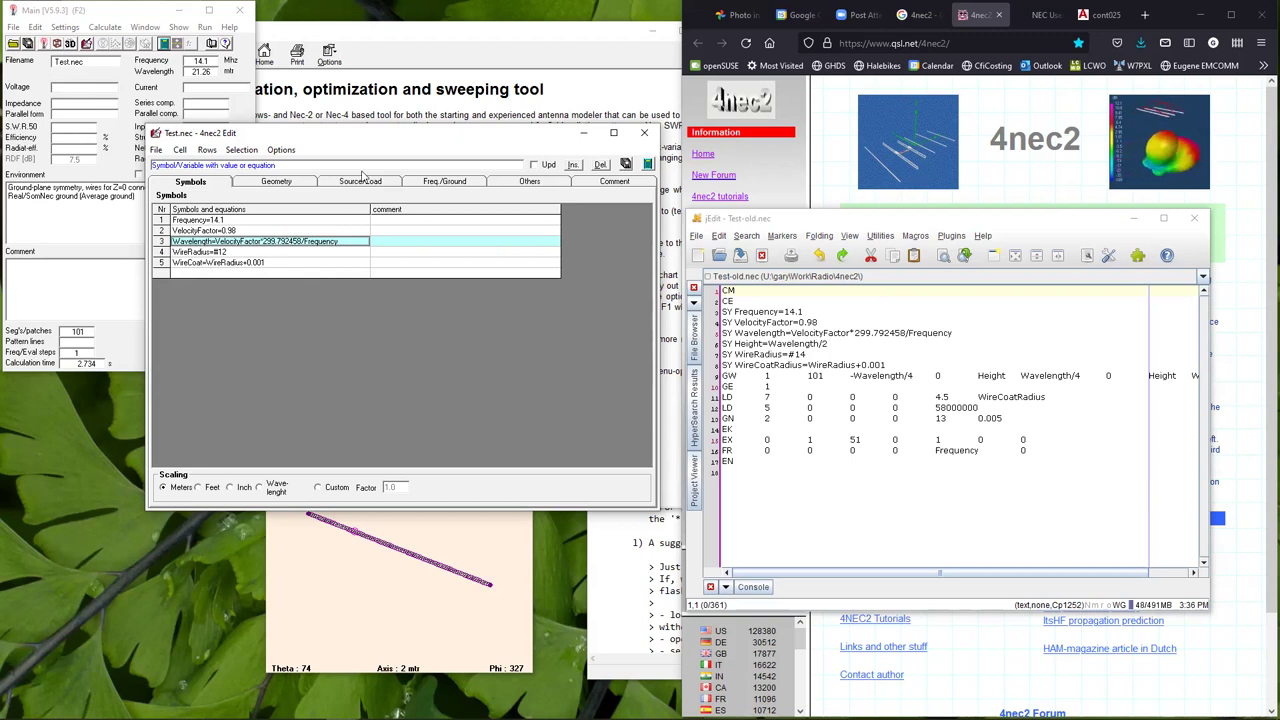
click(293, 183)
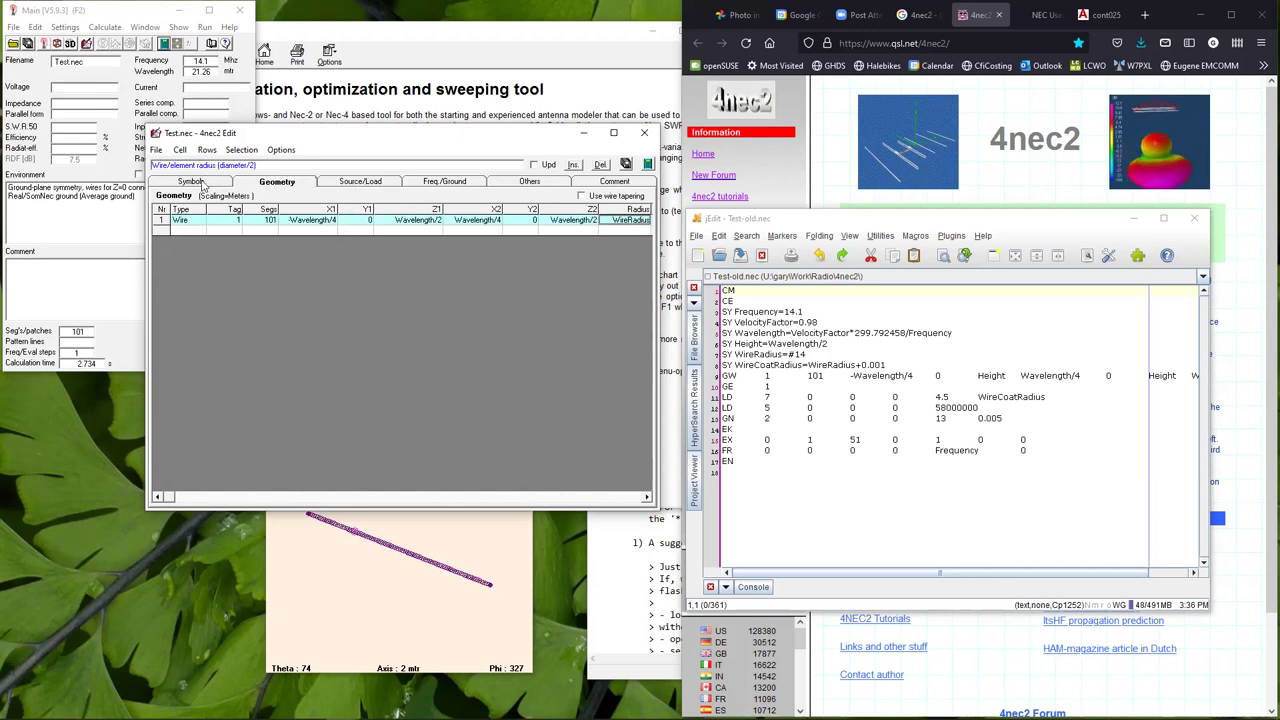
click(203, 183)
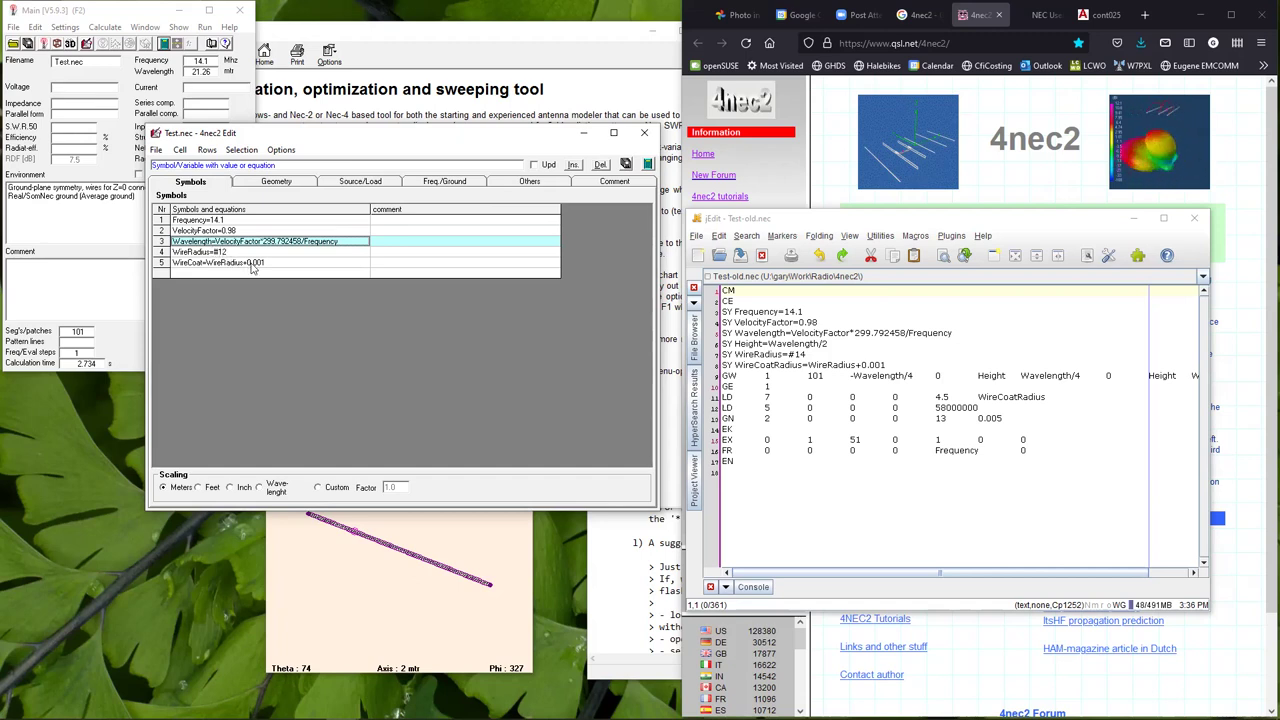
click(258, 185)
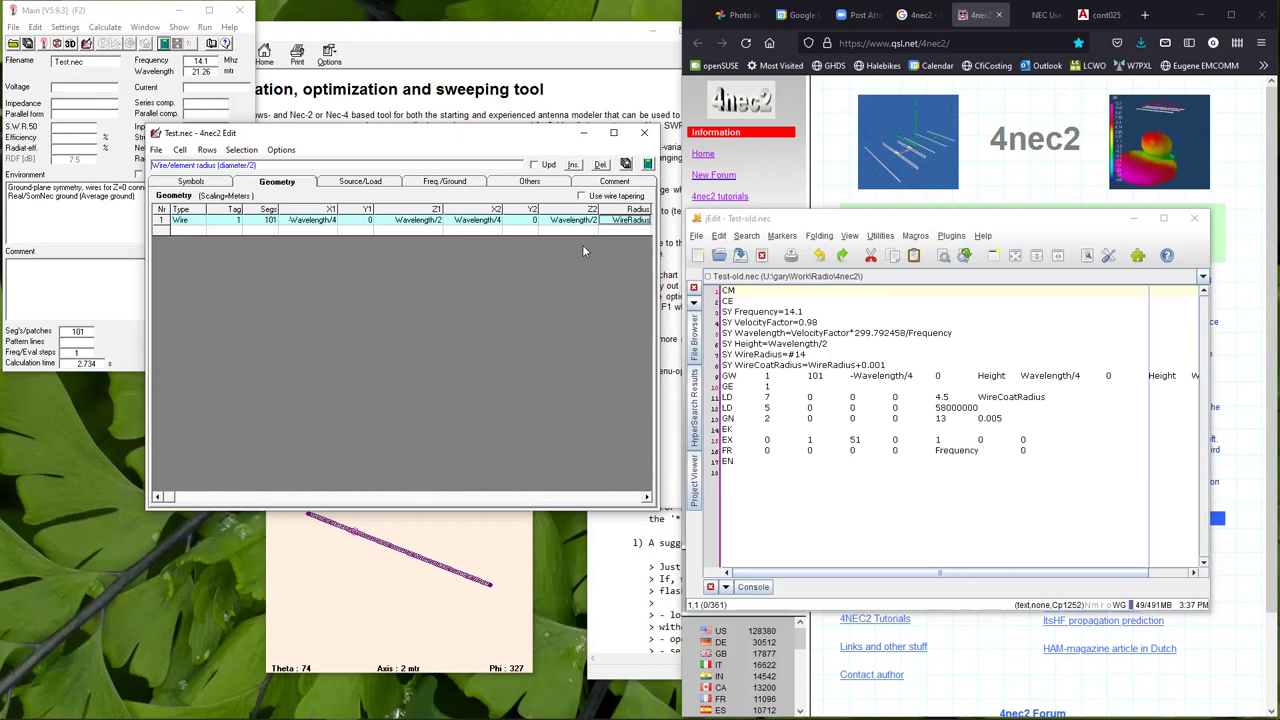
click(359, 182)
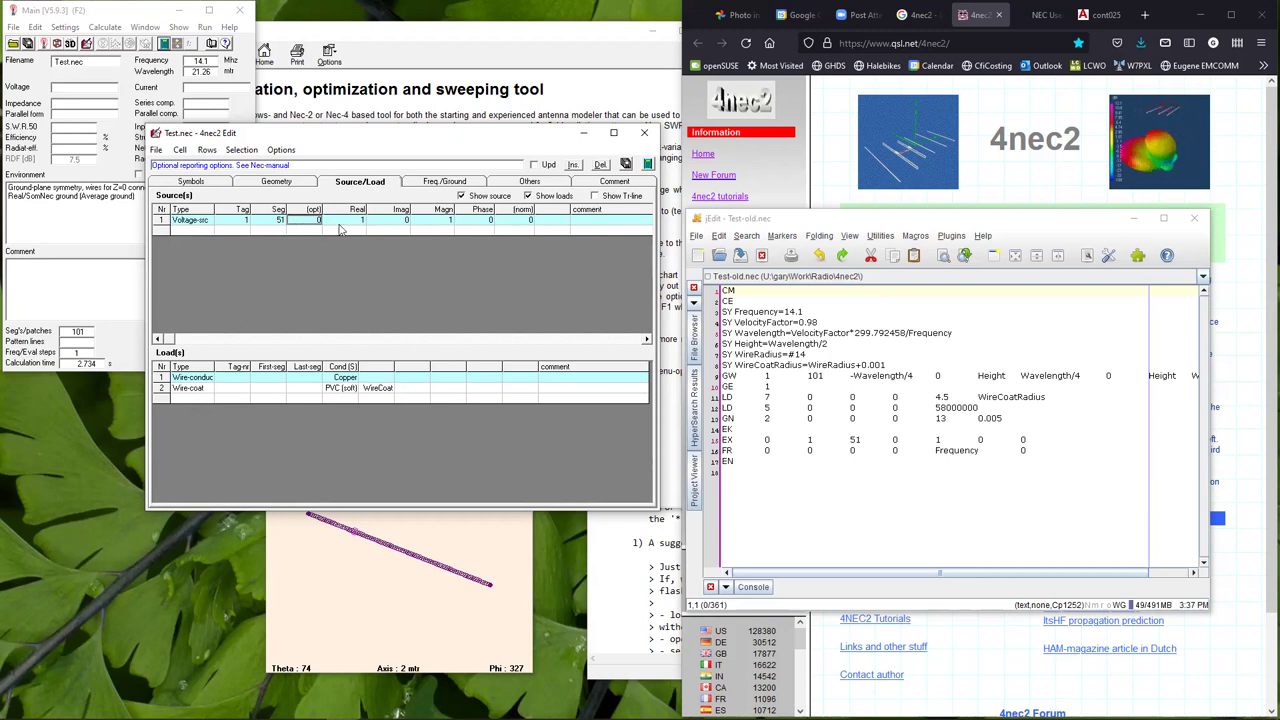
Replace the numeric simulation frequency with the symbol Frequency.
click(431, 187)
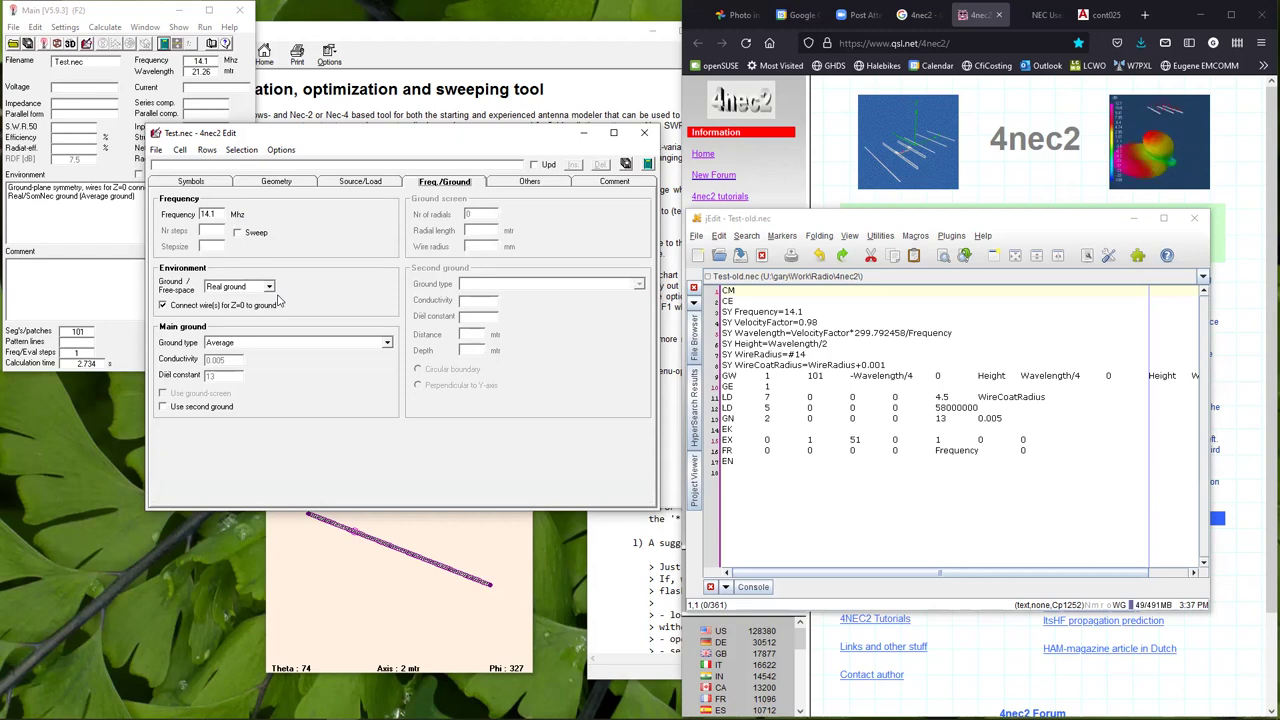
double_click(208, 214)
text(F)
text(requen)
text(cy)
key(Tab)
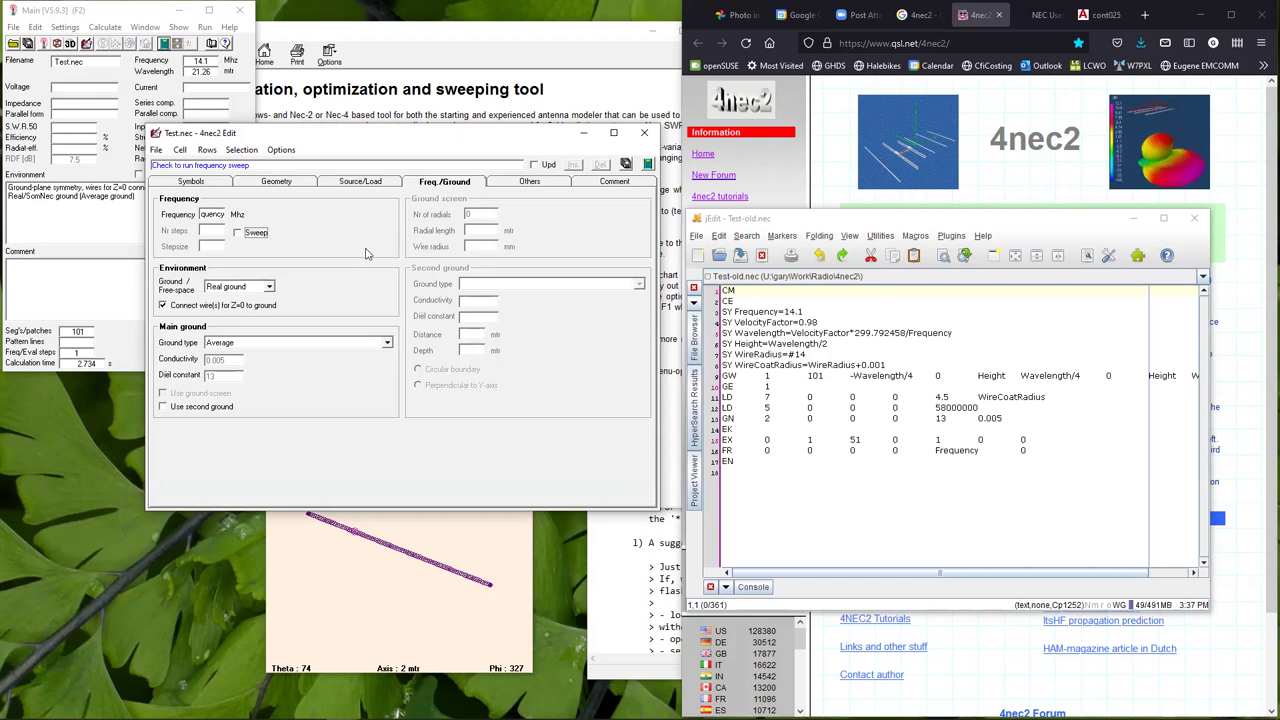
Check the comment and geometry definitions and save the changes to Test.nec.
click(530, 183)
click(598, 182)
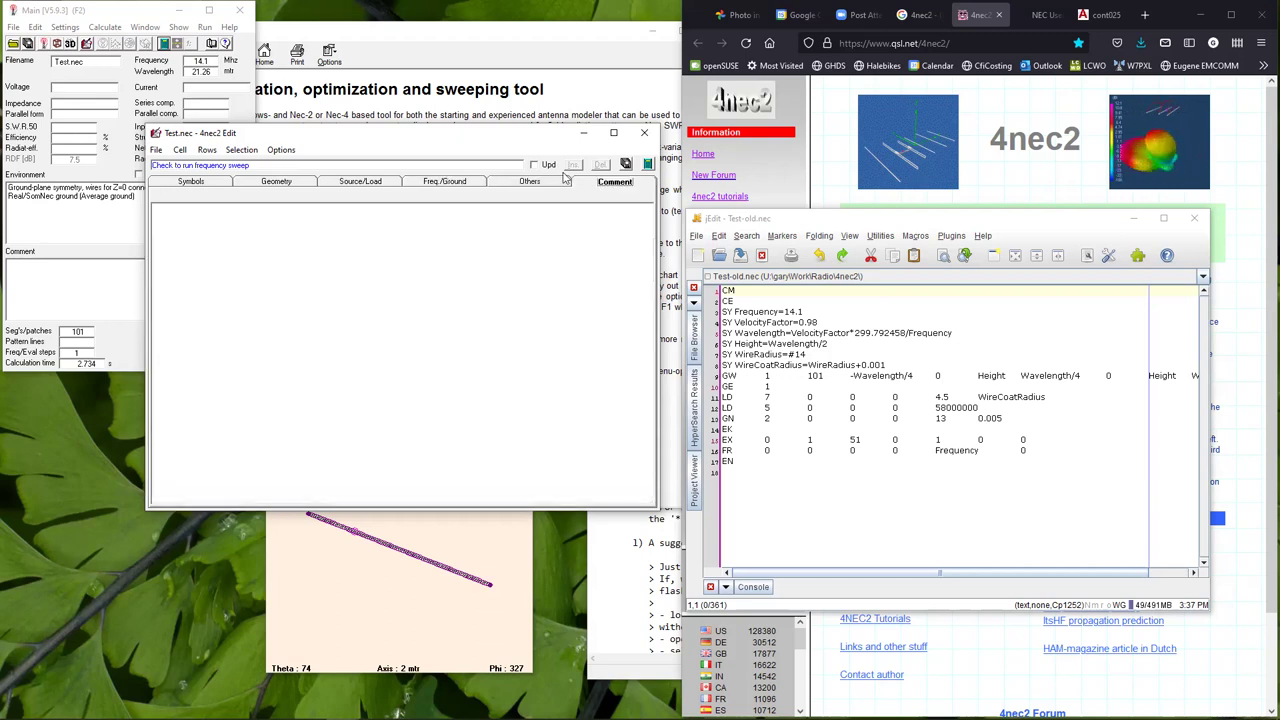
click(288, 181)
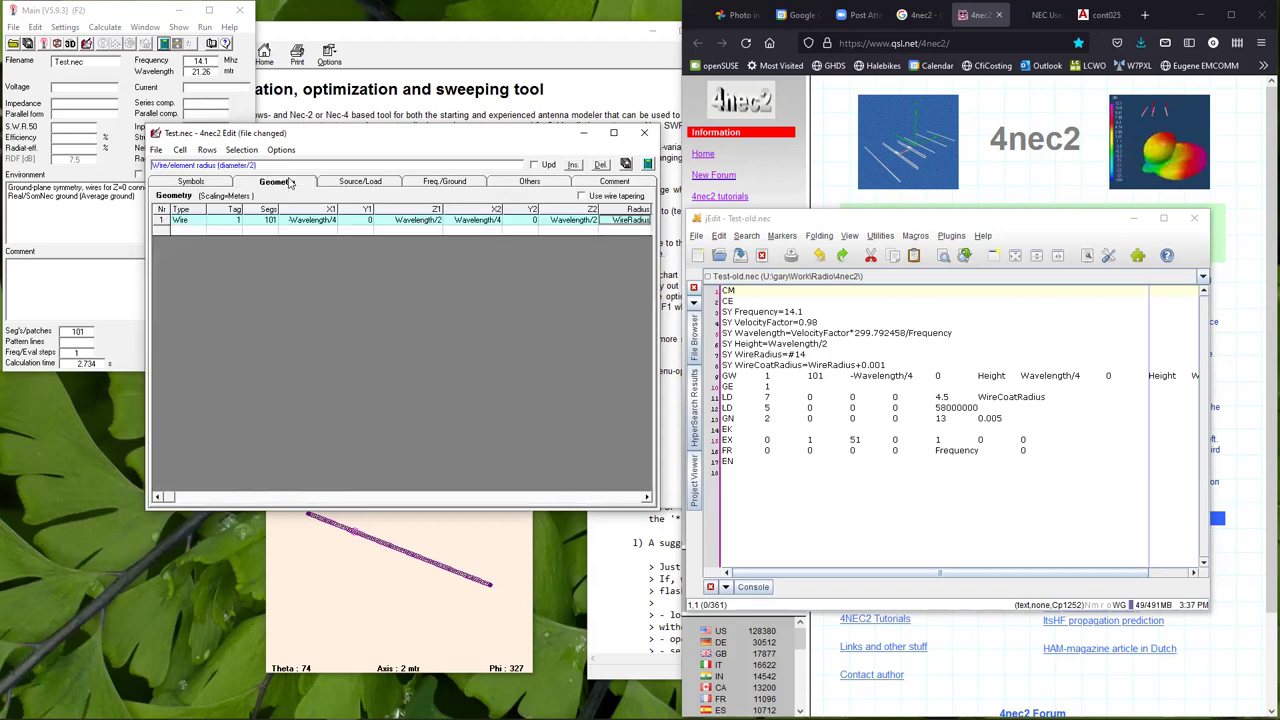
click(625, 165)
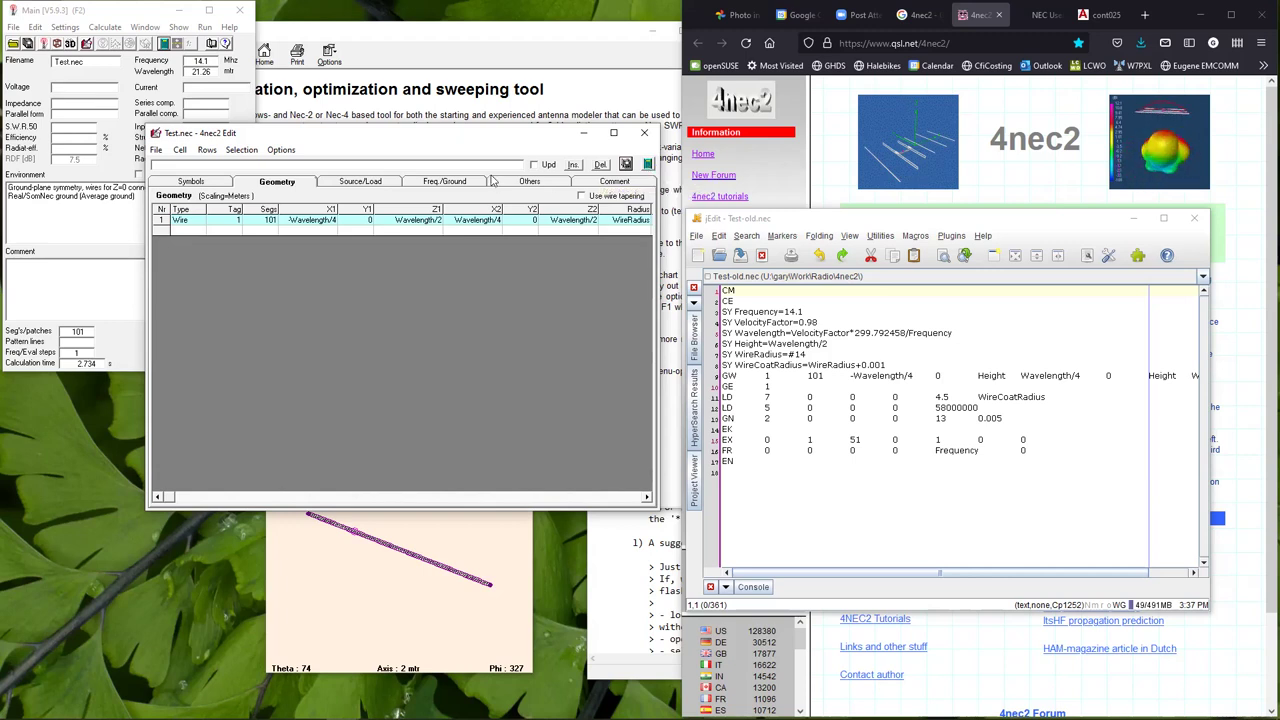
Generate a vertical-pattern frequency sweep from 13 to 15.35 MHz in 0.1 MHz steps at 1 degree resolution.
click(446, 183)
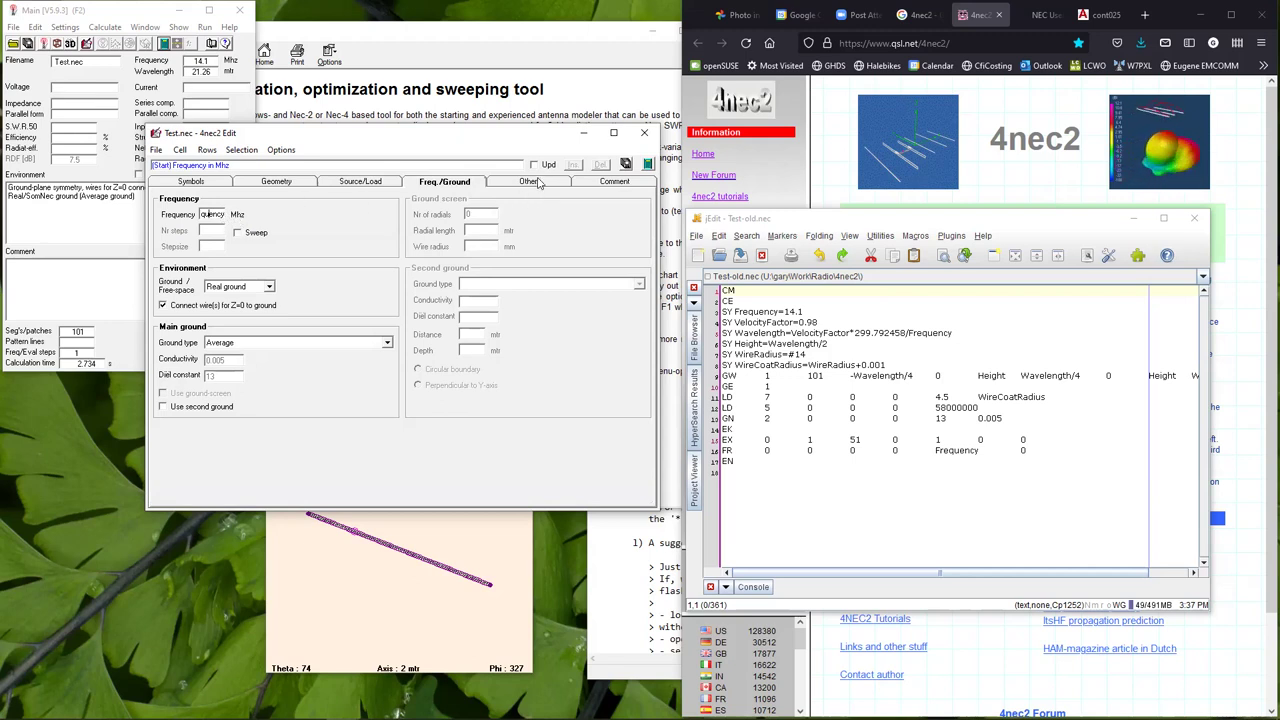
click(647, 164)
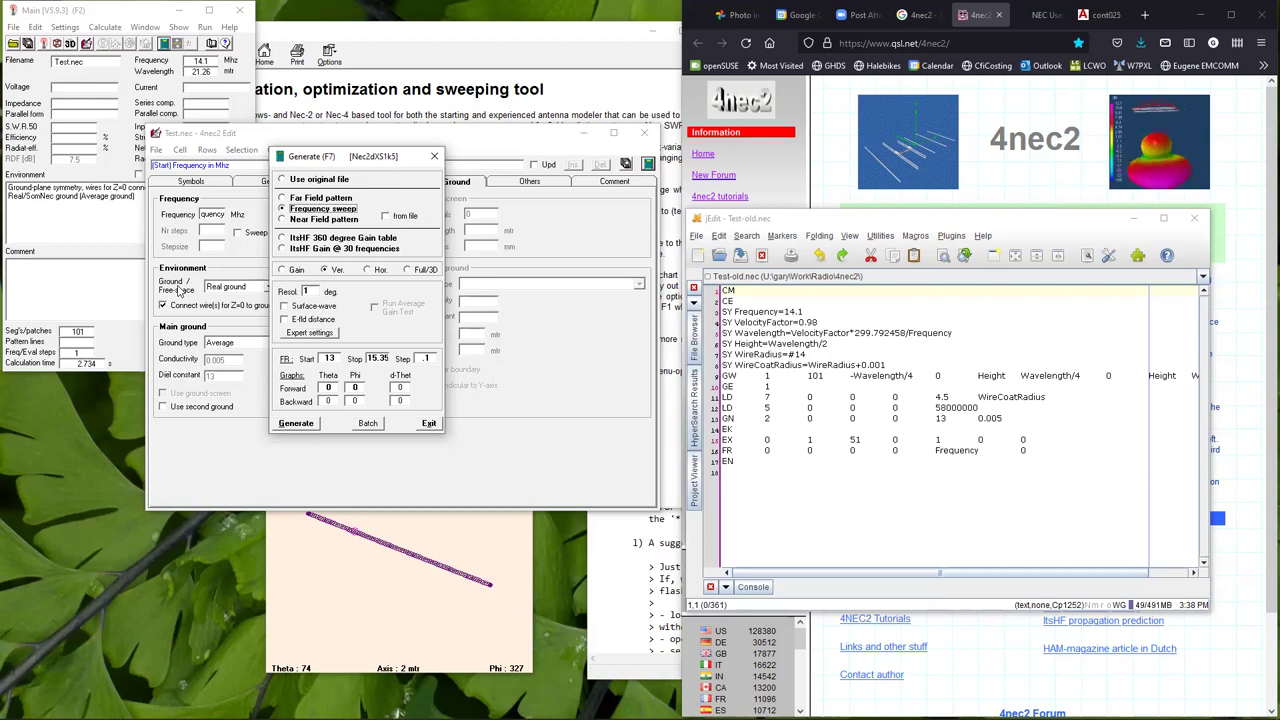
click(304, 426)
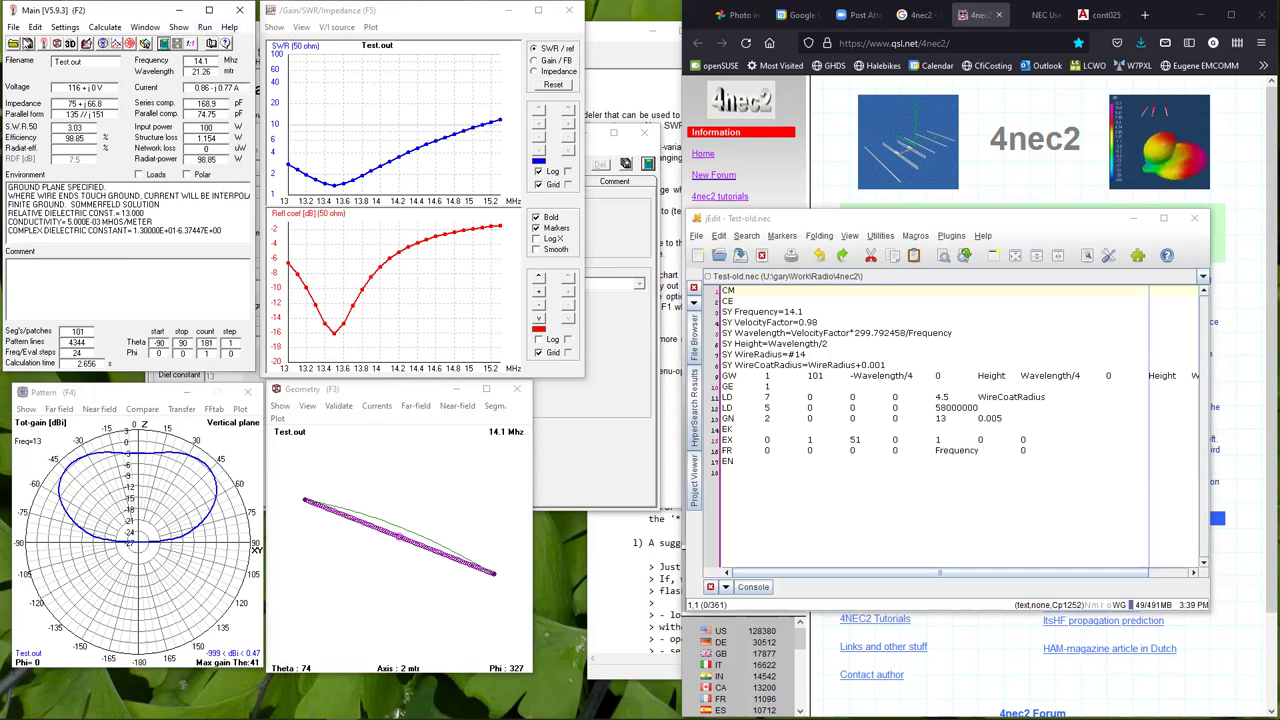
Set the VelocityFactor symbol to 0.9383 and save the model file.
click(605, 391)
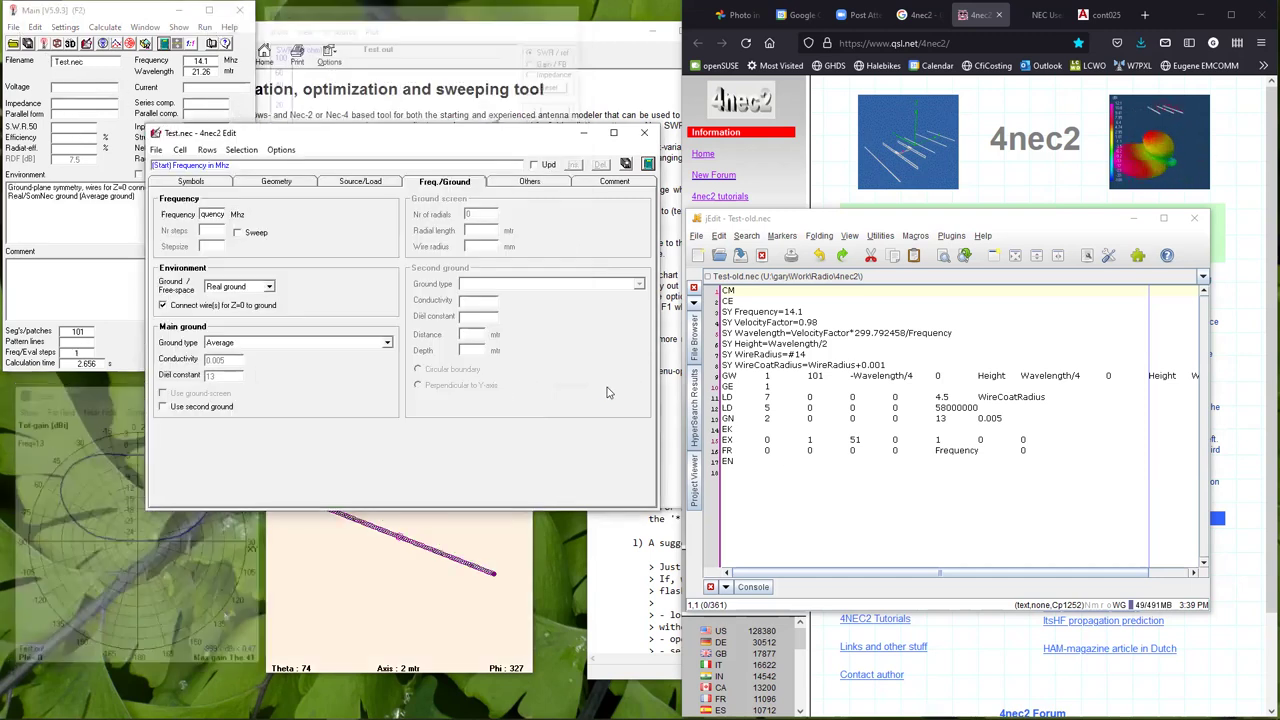
click(194, 185)
click(236, 230)
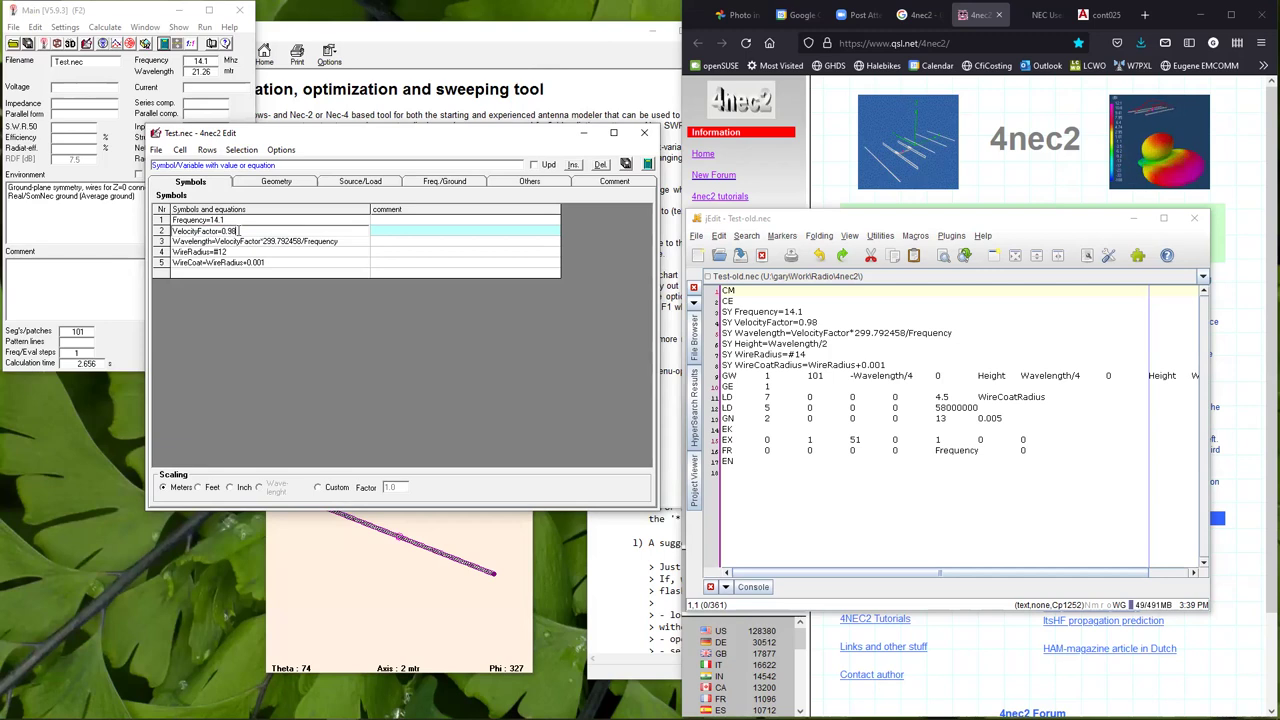
key(BackSpace)
text(38)
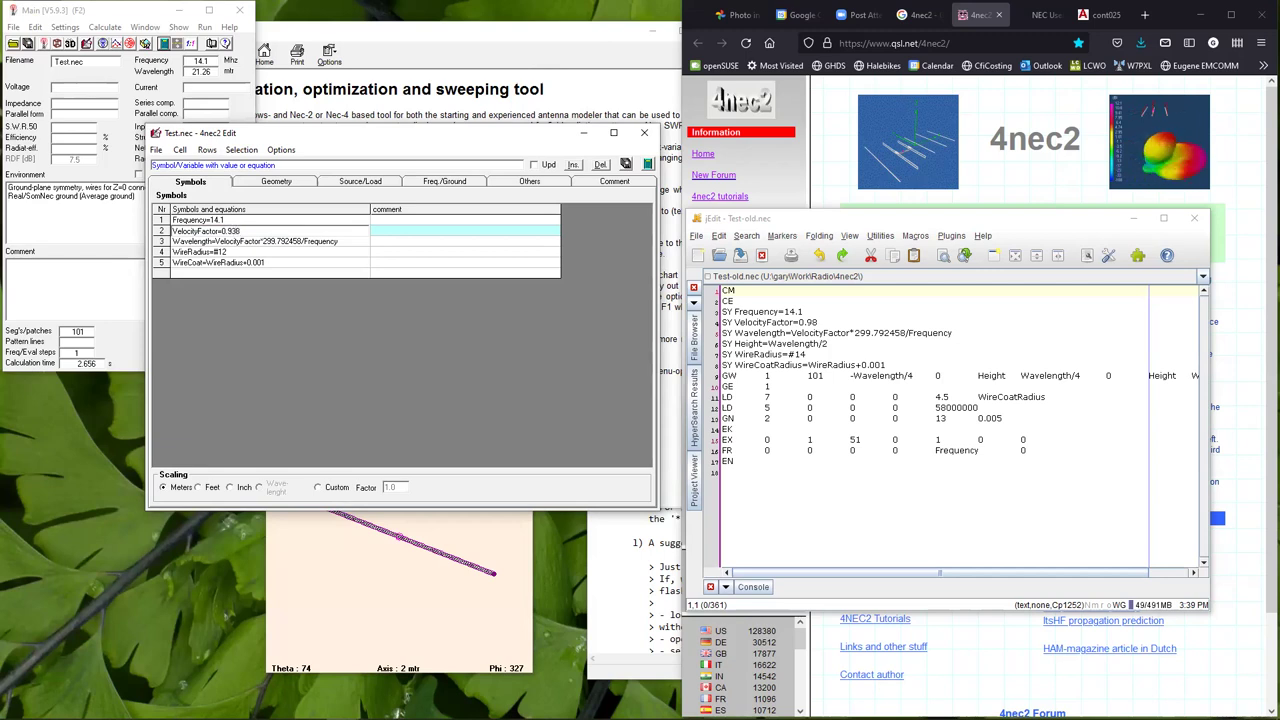
text(3)
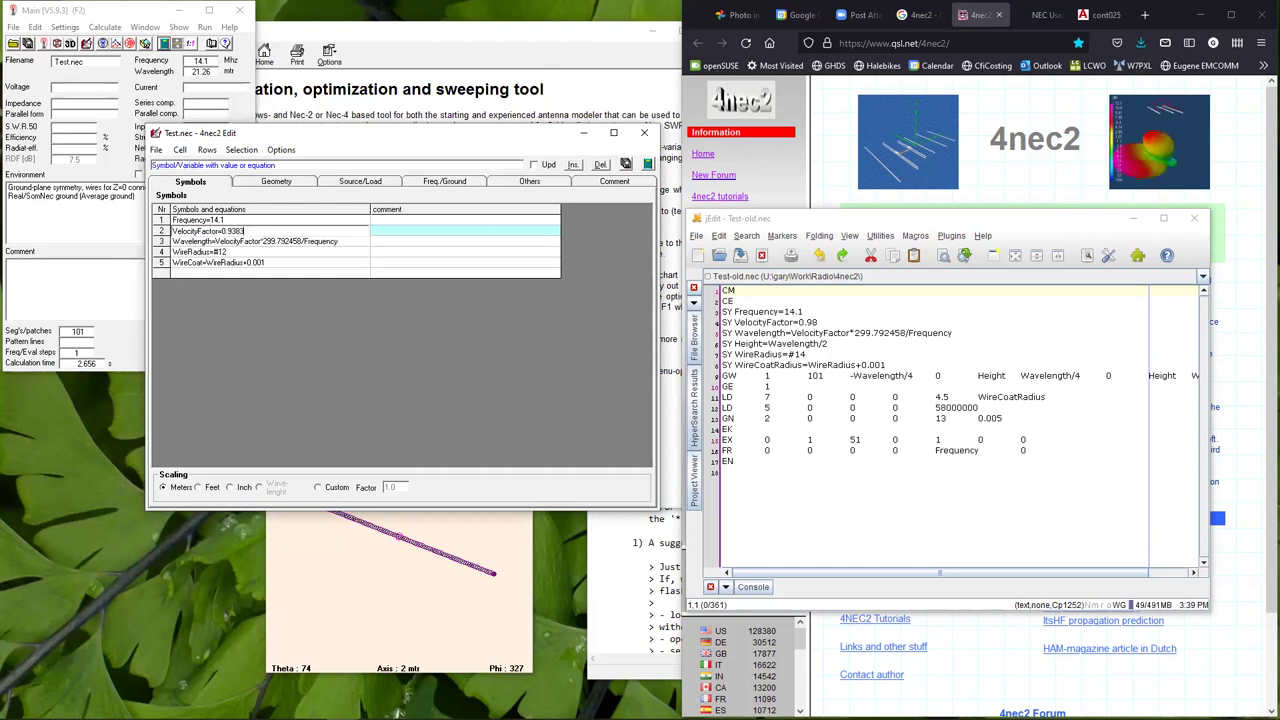
key(Return)
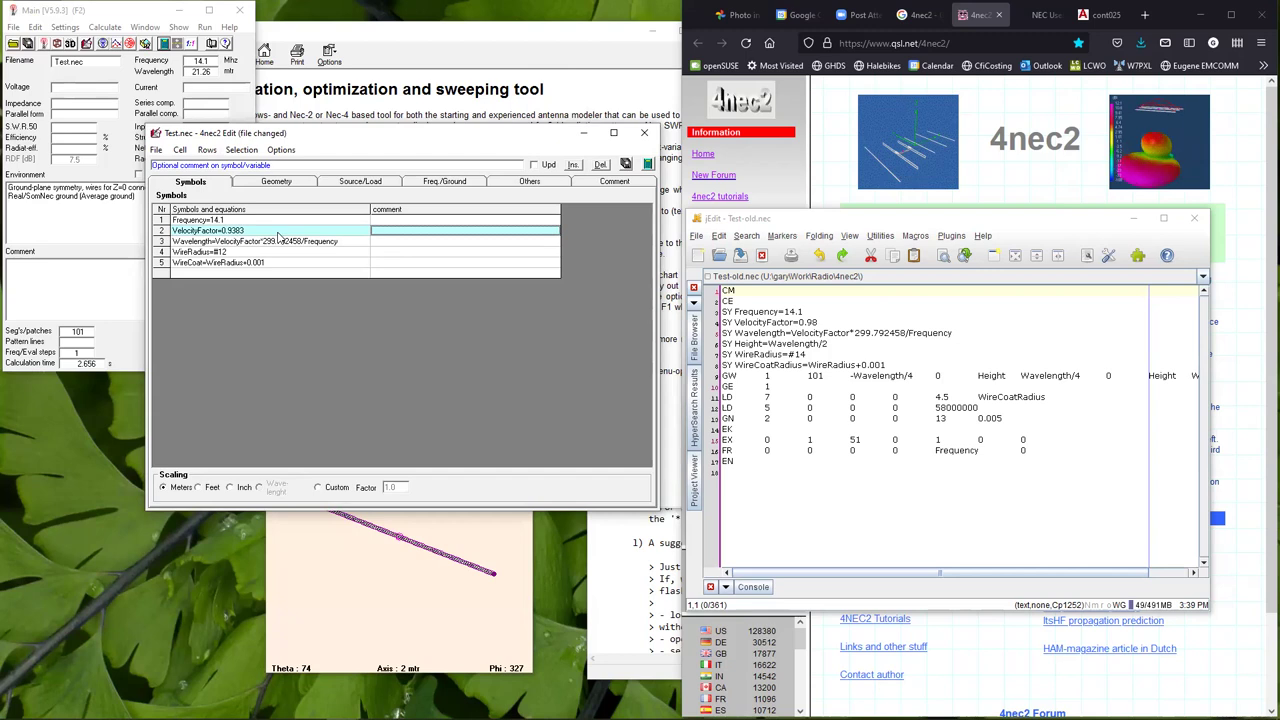
click(626, 165)
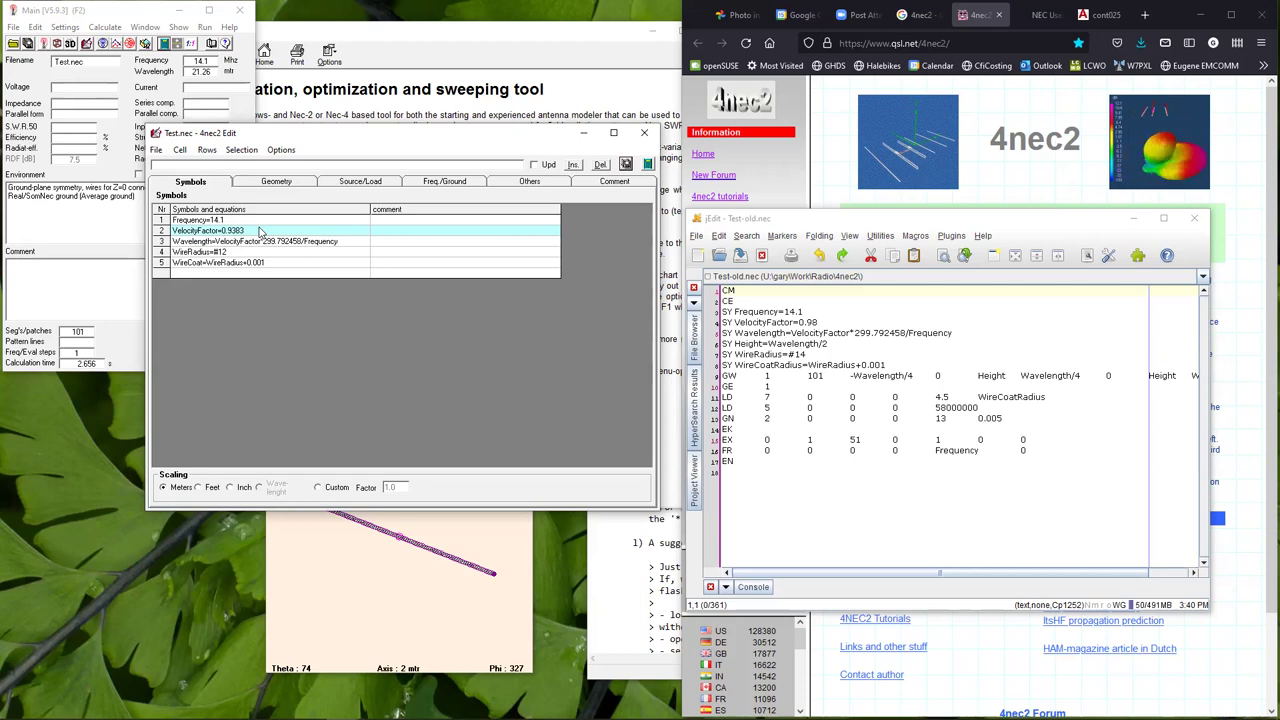
Try to copy the Wavelength equation row into a new row below the WireCoat symbol.
right_click(191, 227)
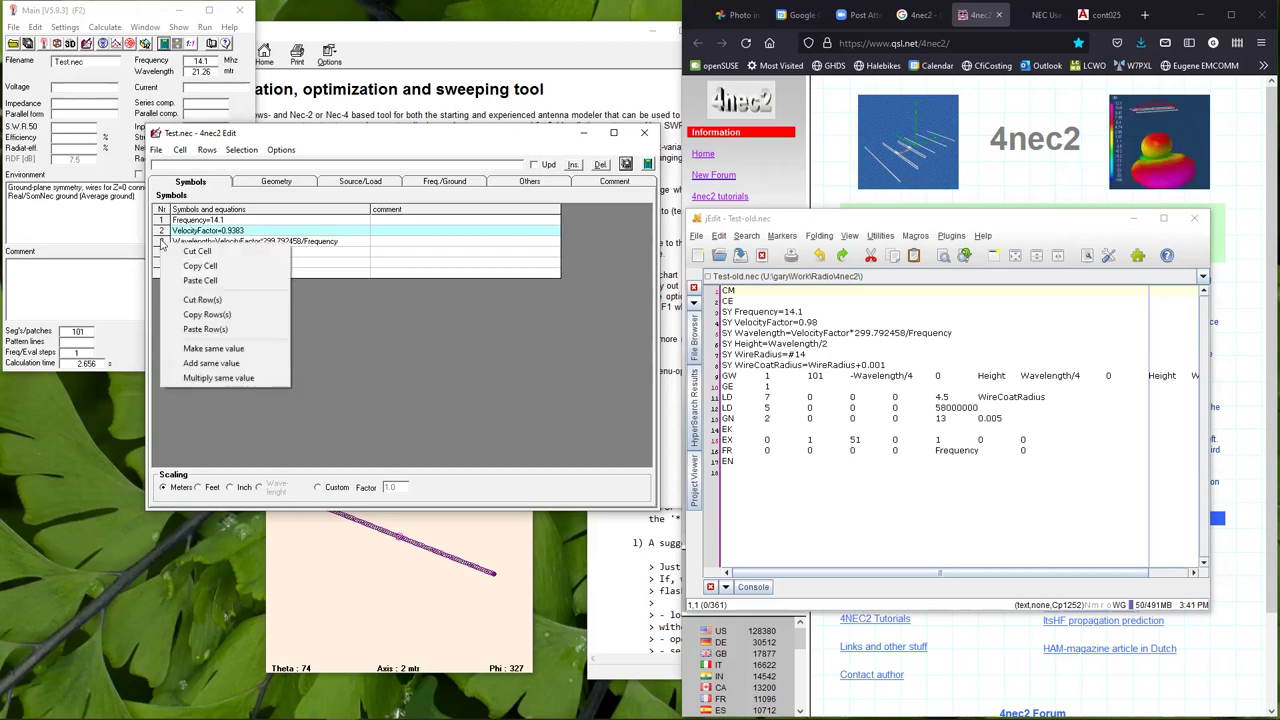
click(162, 243)
right_click(162, 243)
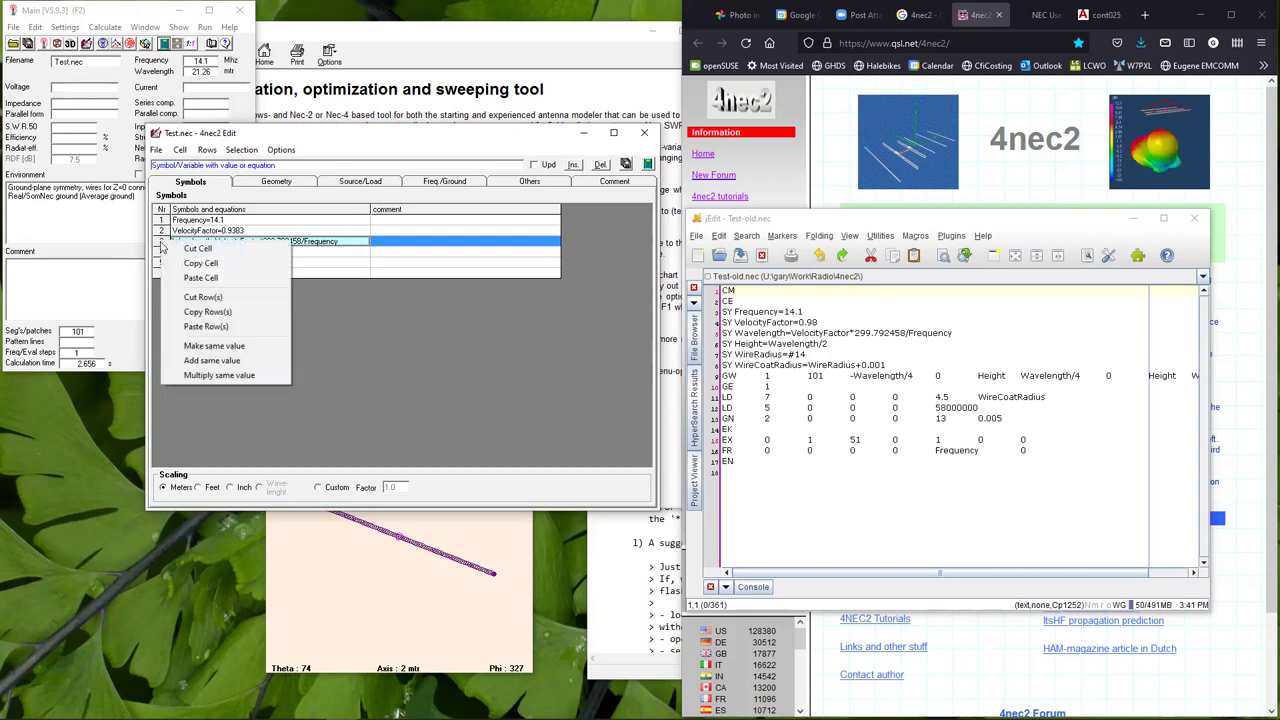
click(206, 312)
click(186, 268)
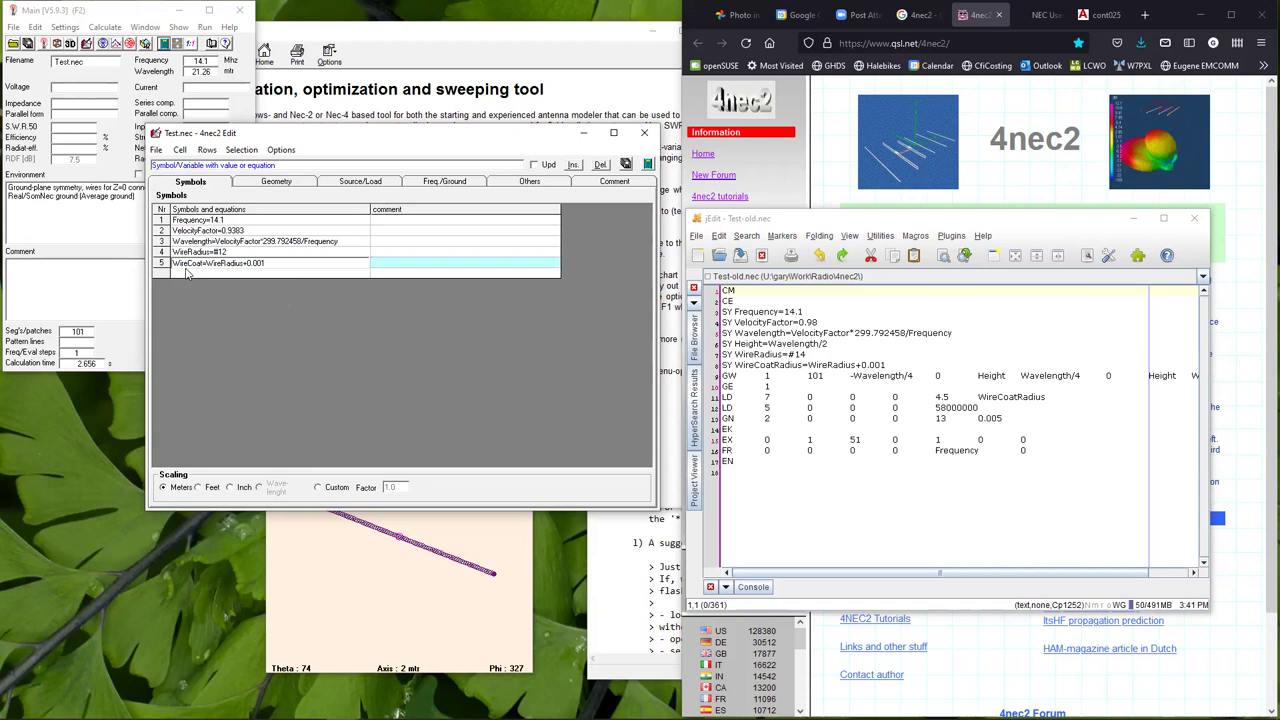
key(Return)
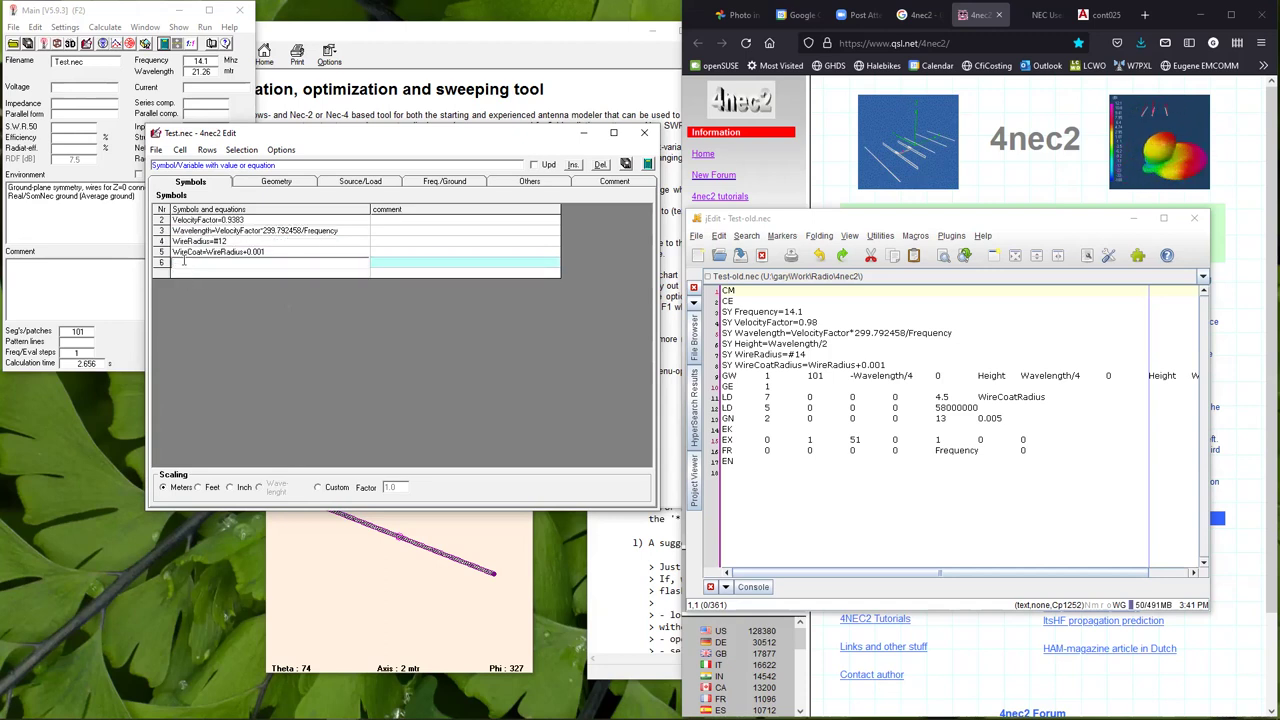
right_click(166, 268)
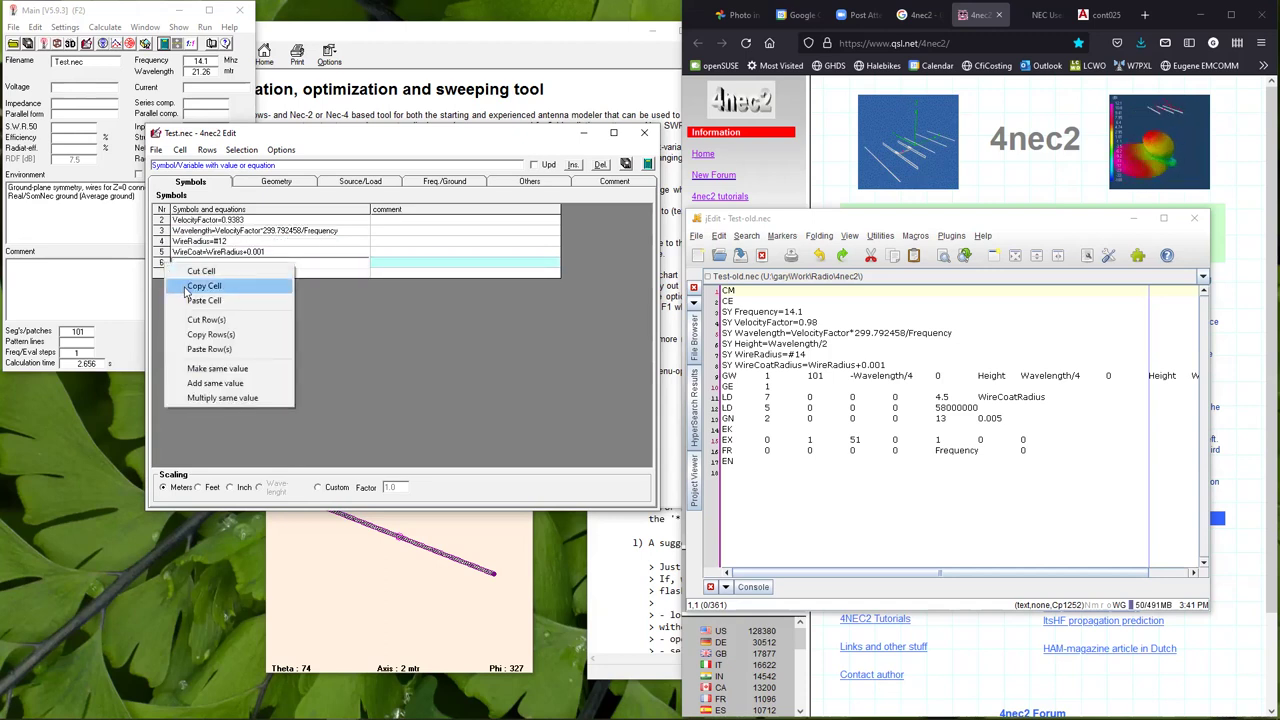
click(189, 296)
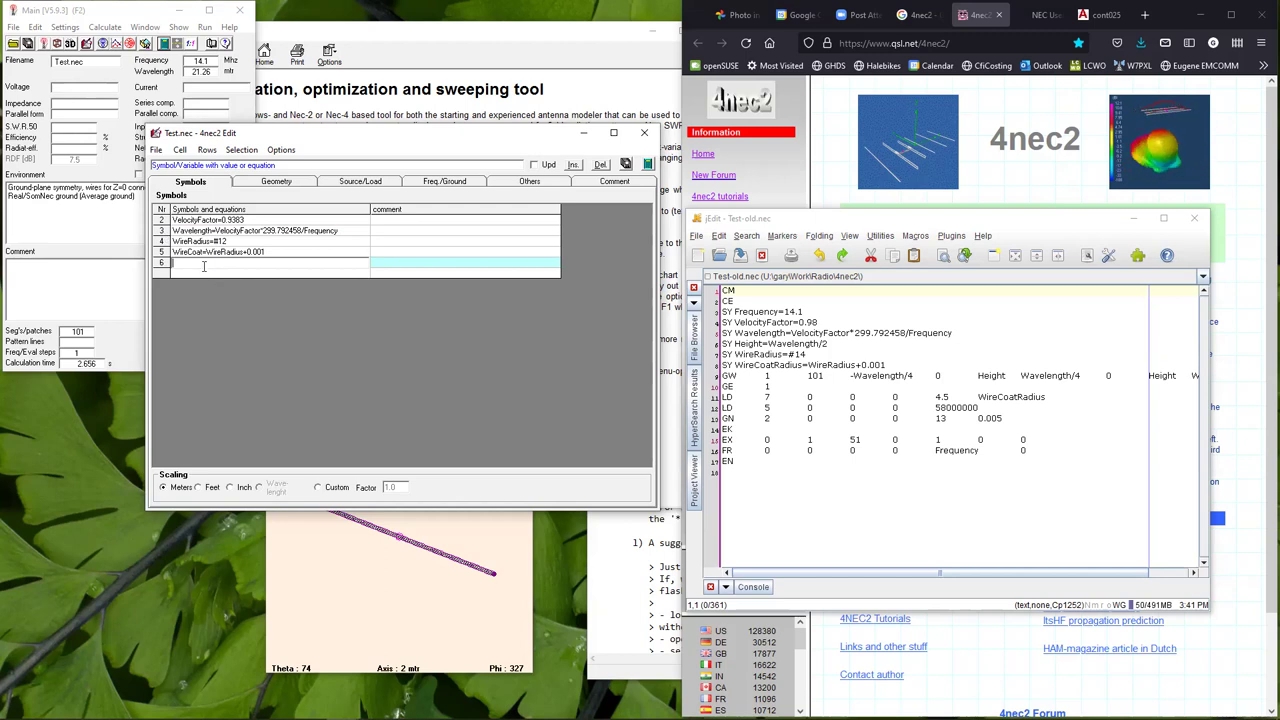
Recalculate the frequency sweep from 13 to 15.35 MHz with the symbol values shown in the editor.
click(250, 219)
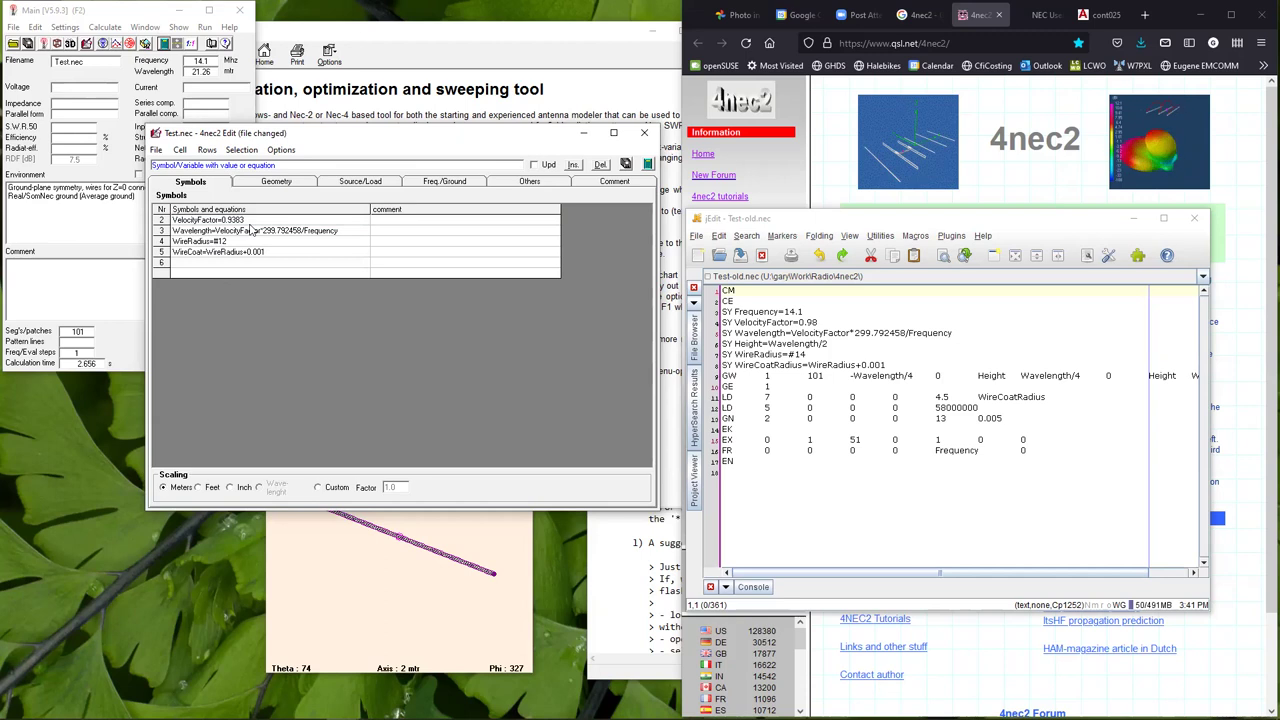
key(Up)
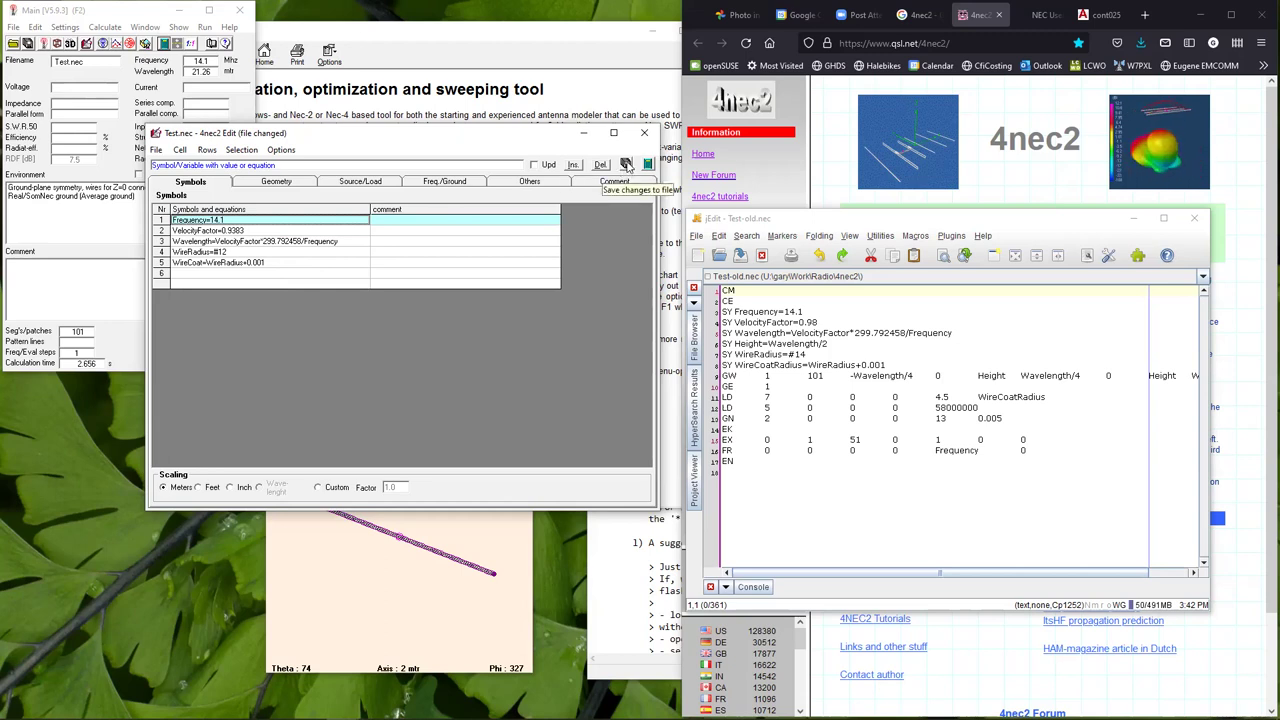
click(252, 233)
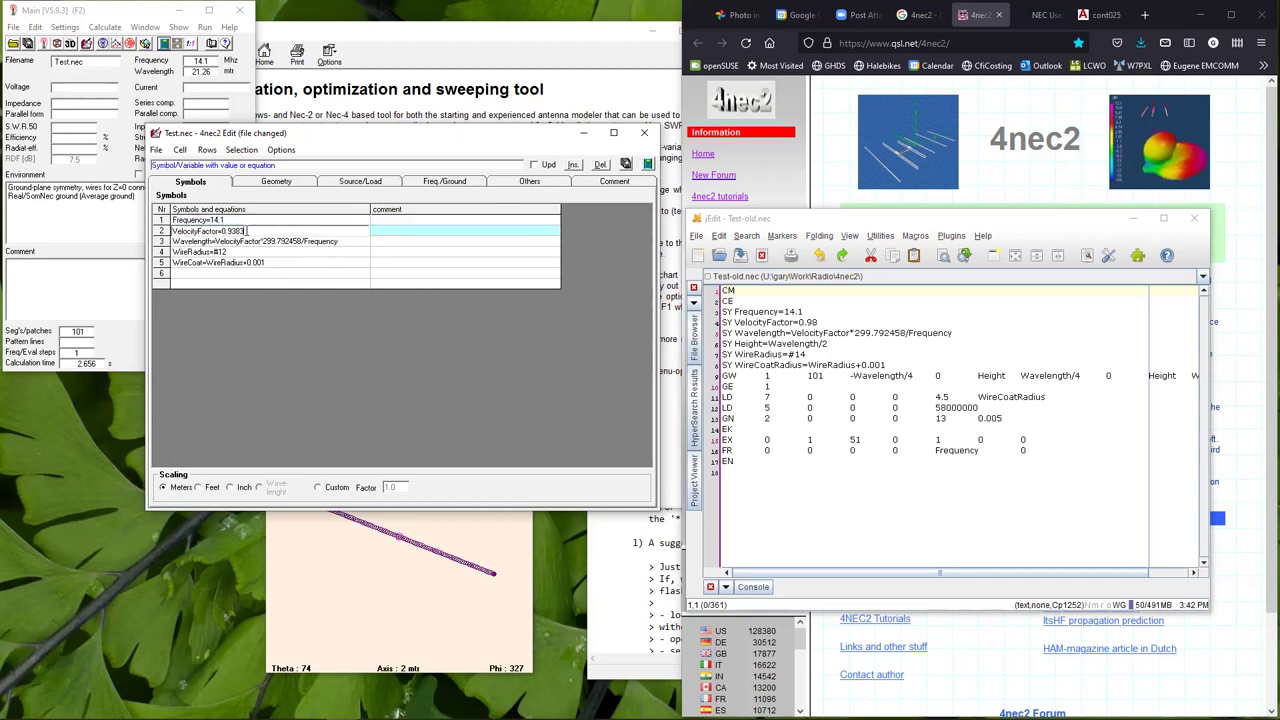
click(648, 164)
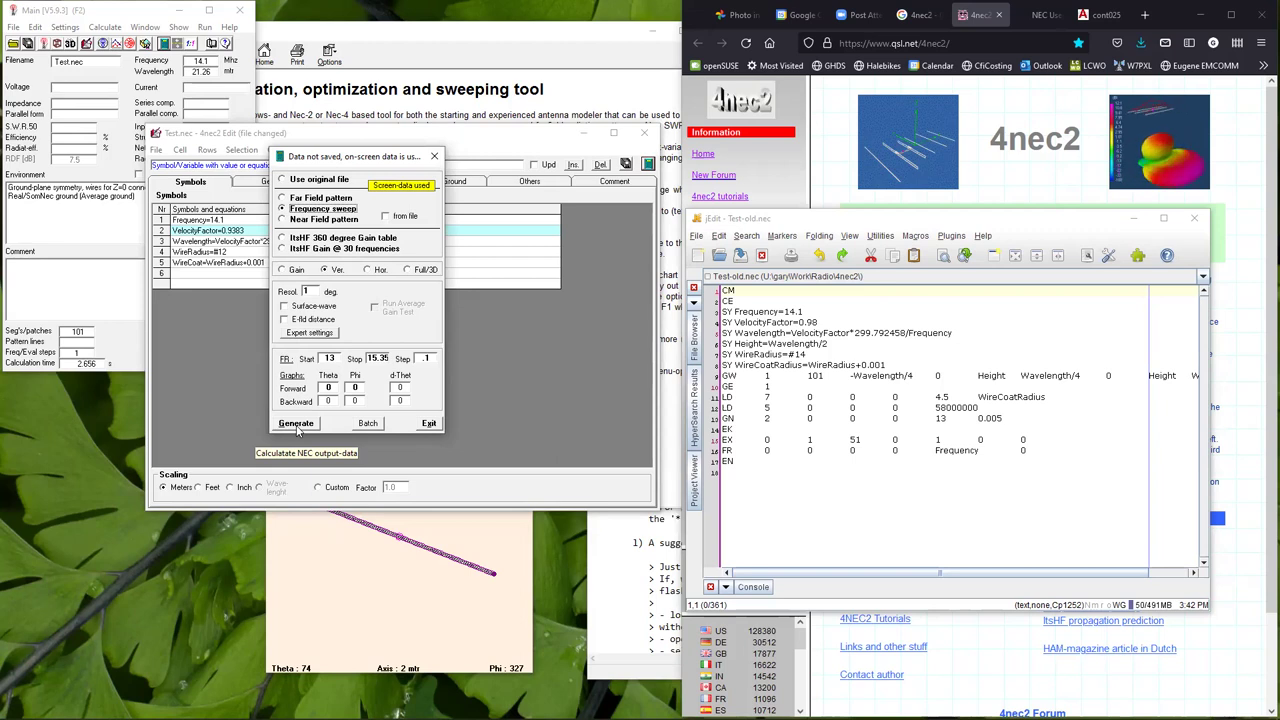
click(296, 424)
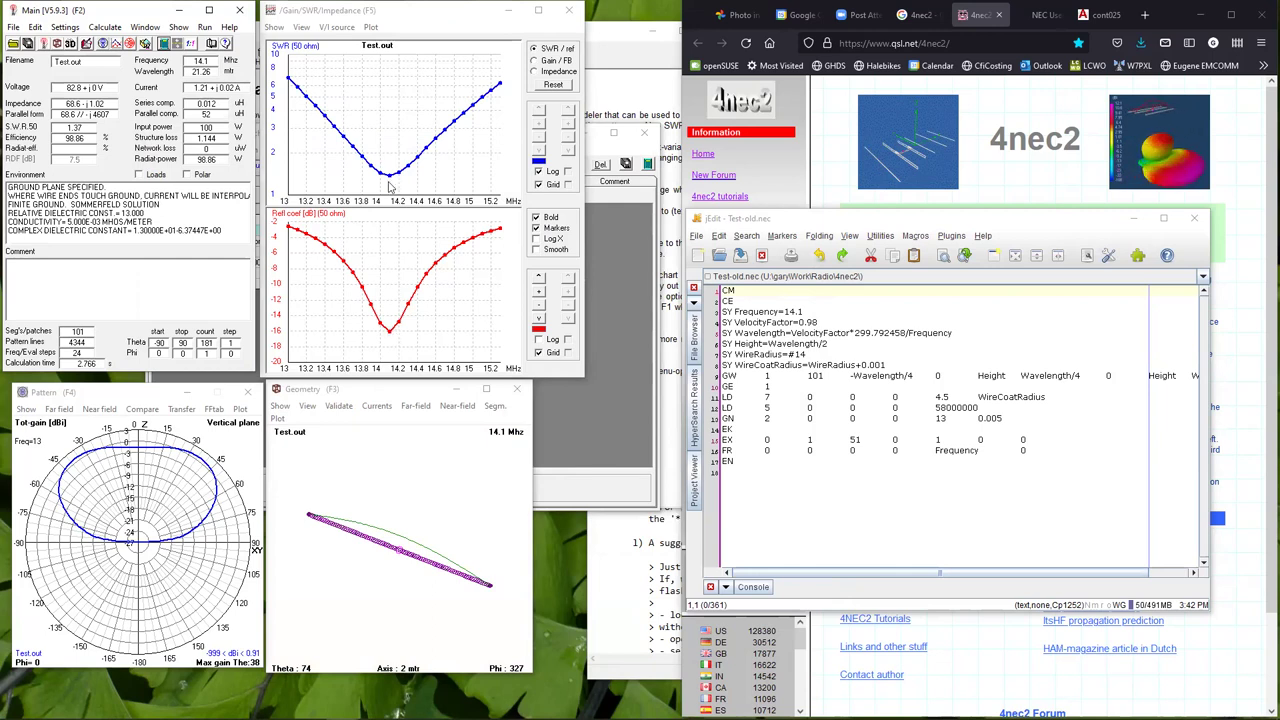
Reposition the model editor window and generate the 13 to 15.35 MHz frequency sweep again.
click(606, 235)
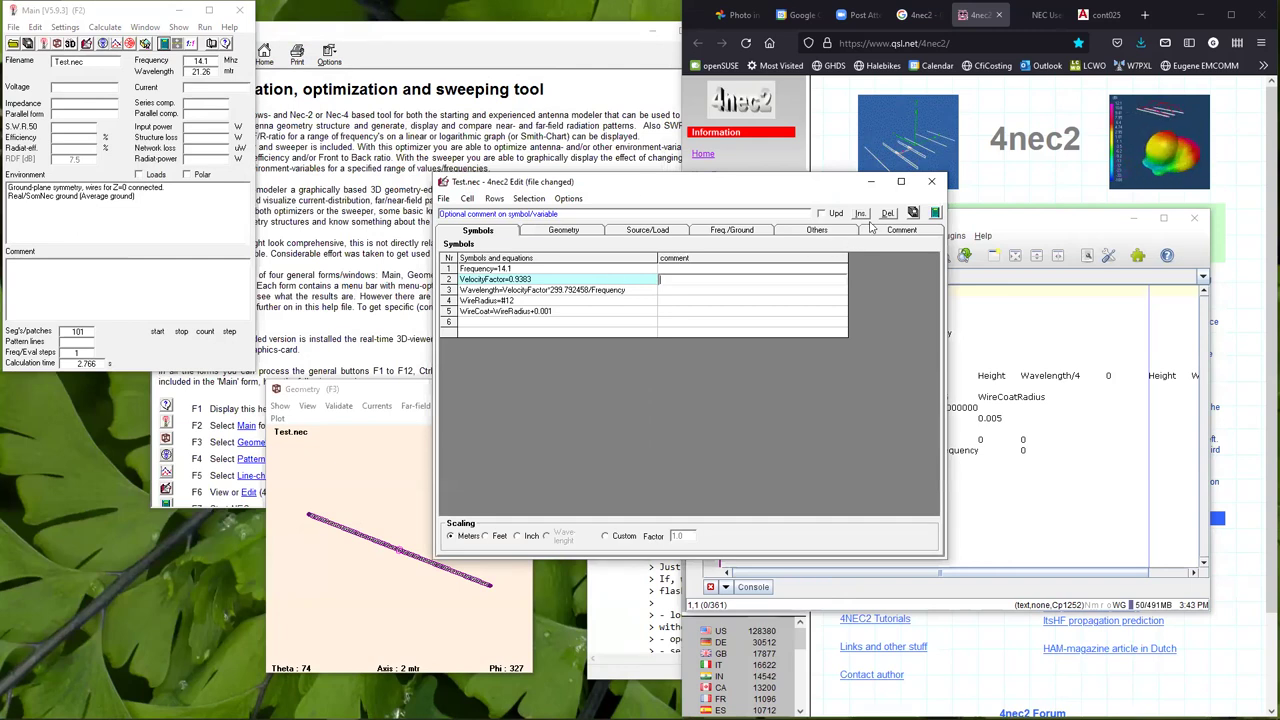
click(935, 213)
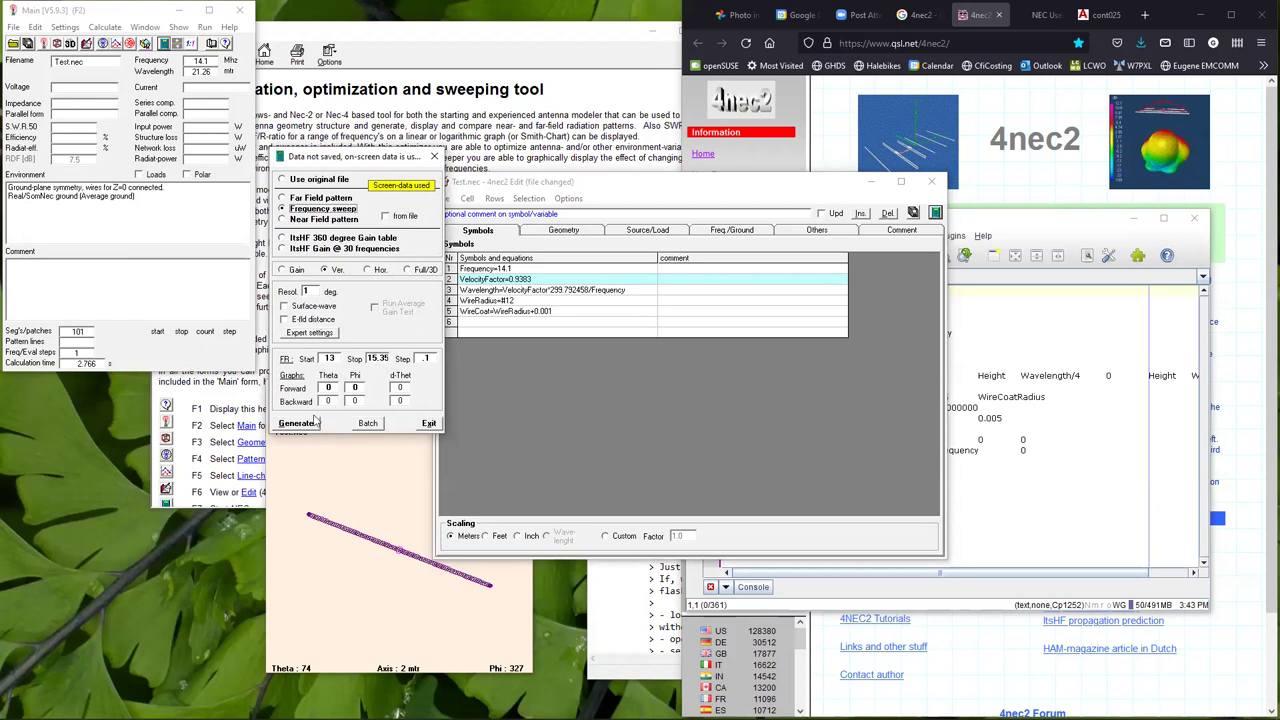
click(429, 423)
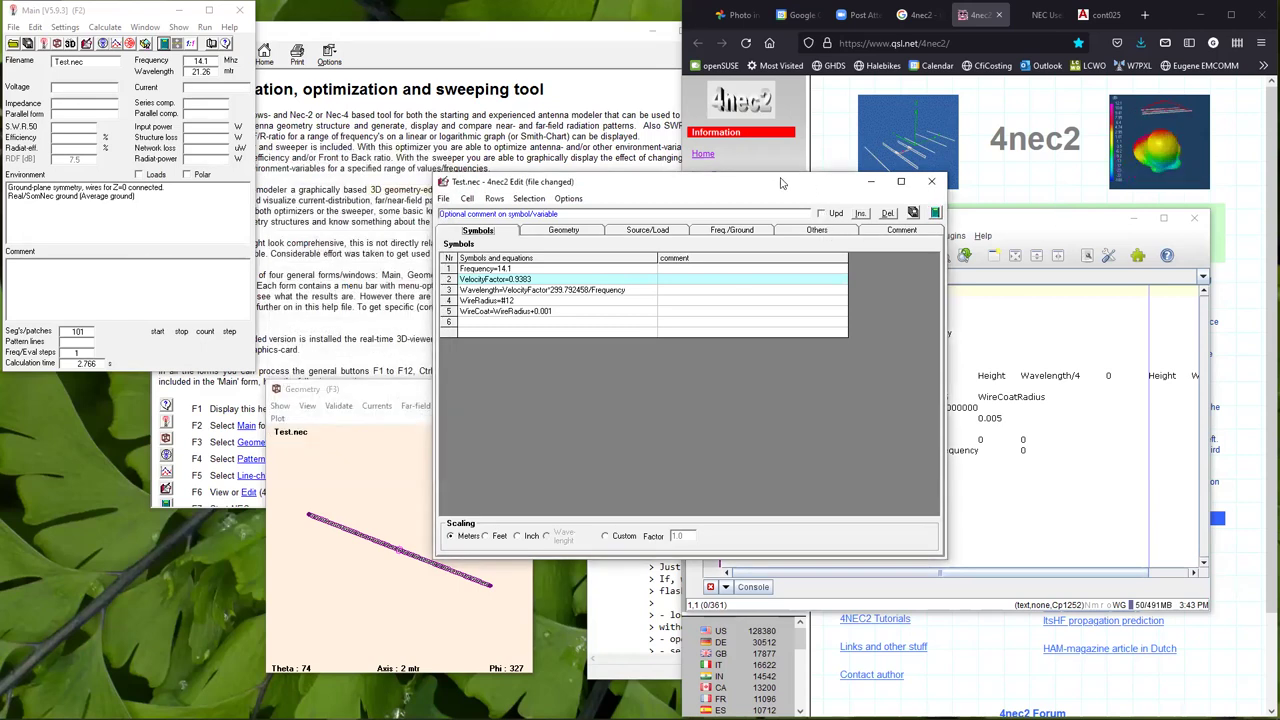
drag(782, 183, 647, 72)
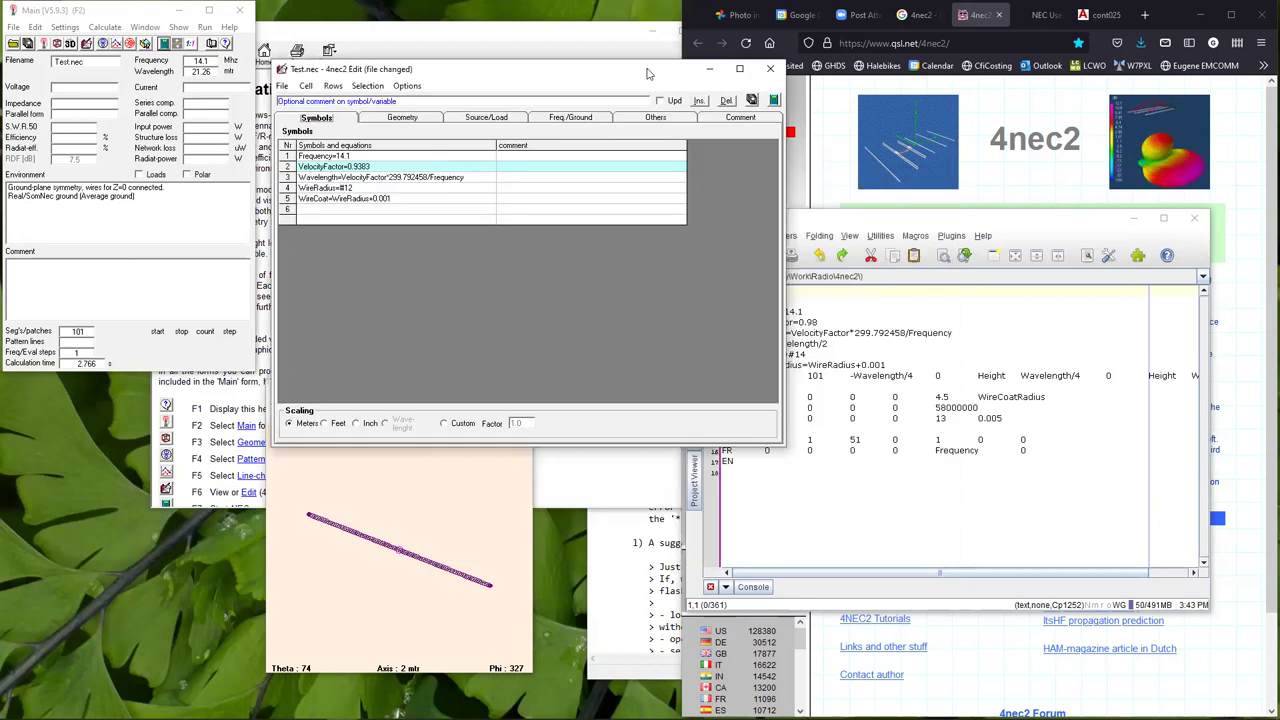
click(774, 100)
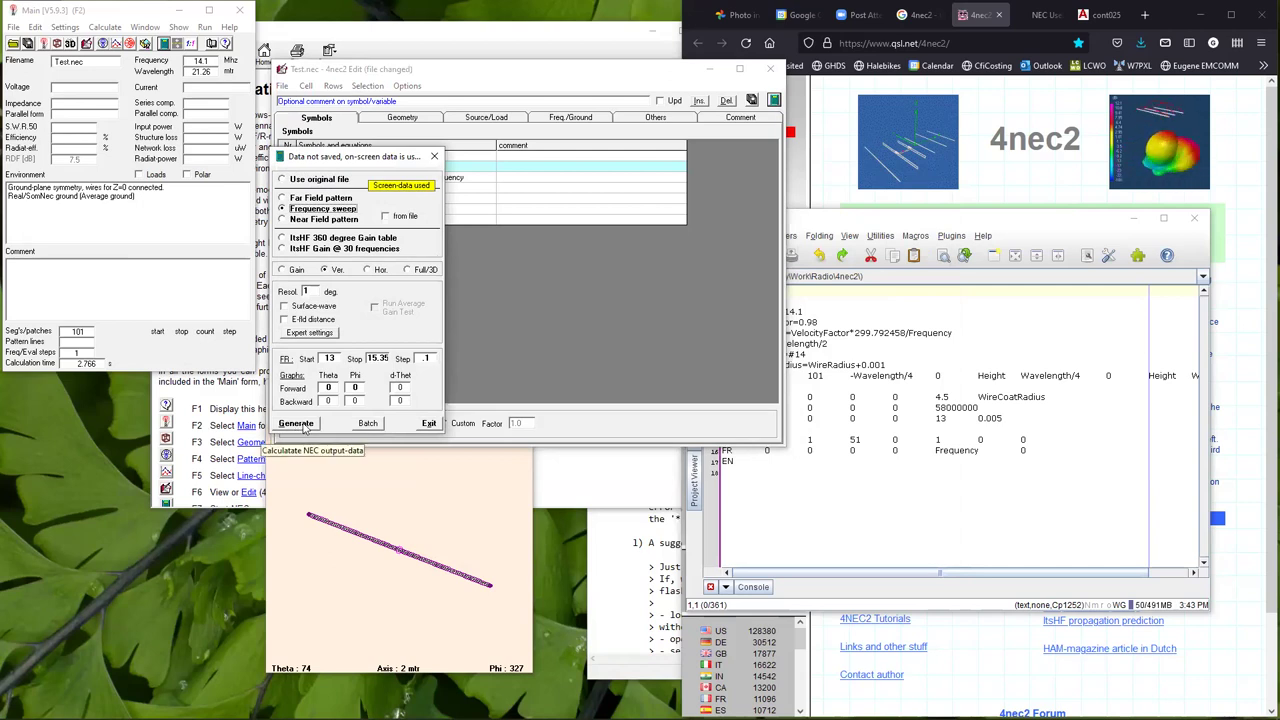
click(296, 423)
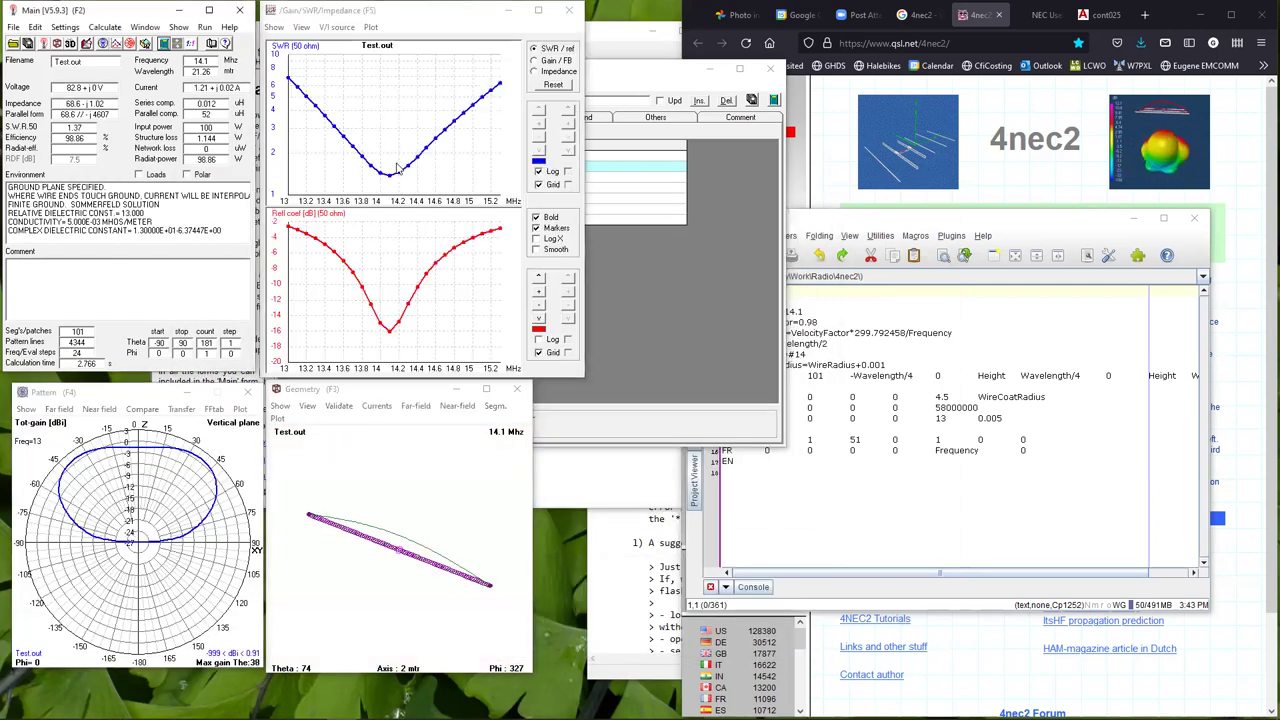
Review the symbol rows, rerun the frequency sweep for the model, and switch to the far-field pattern plot.
click(629, 67)
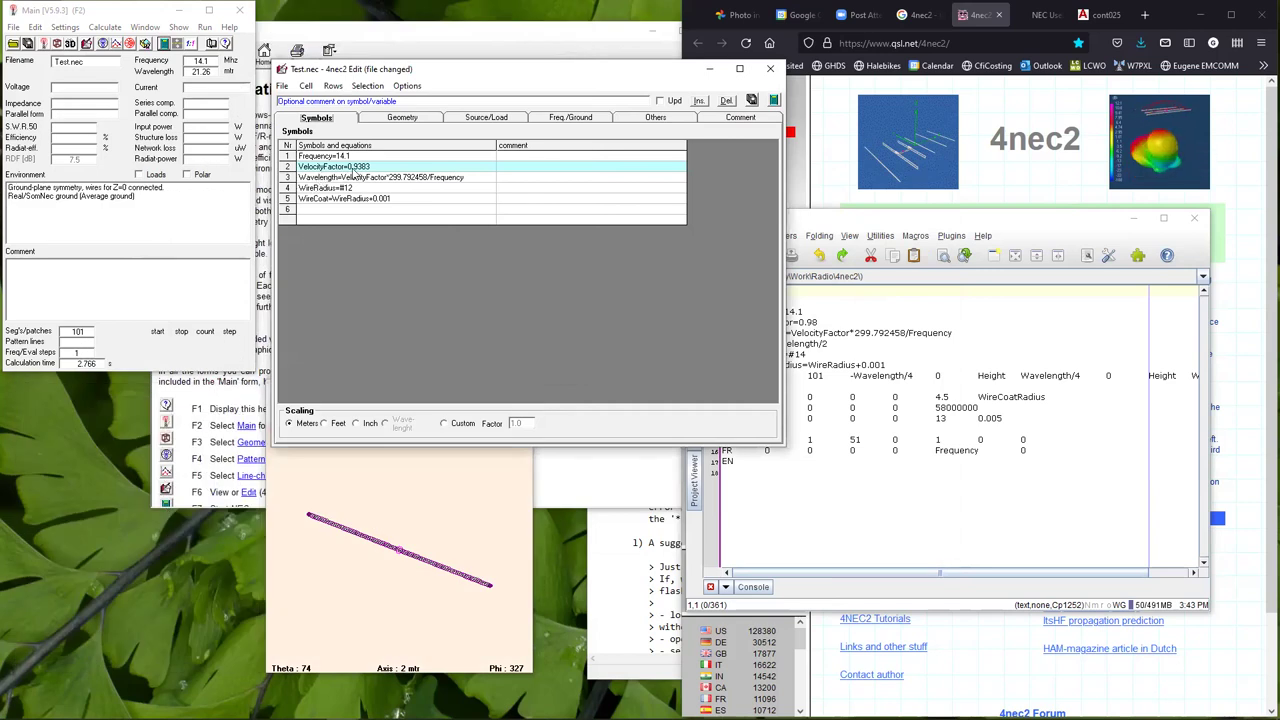
click(372, 170)
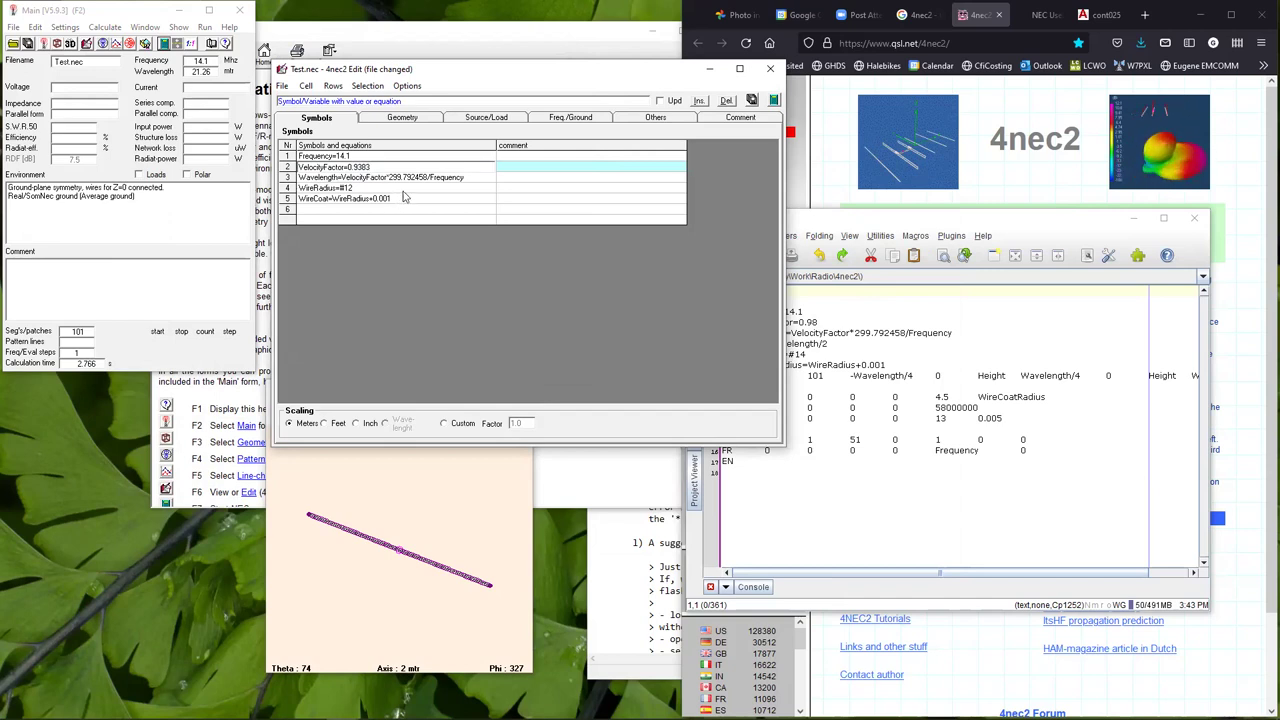
click(405, 199)
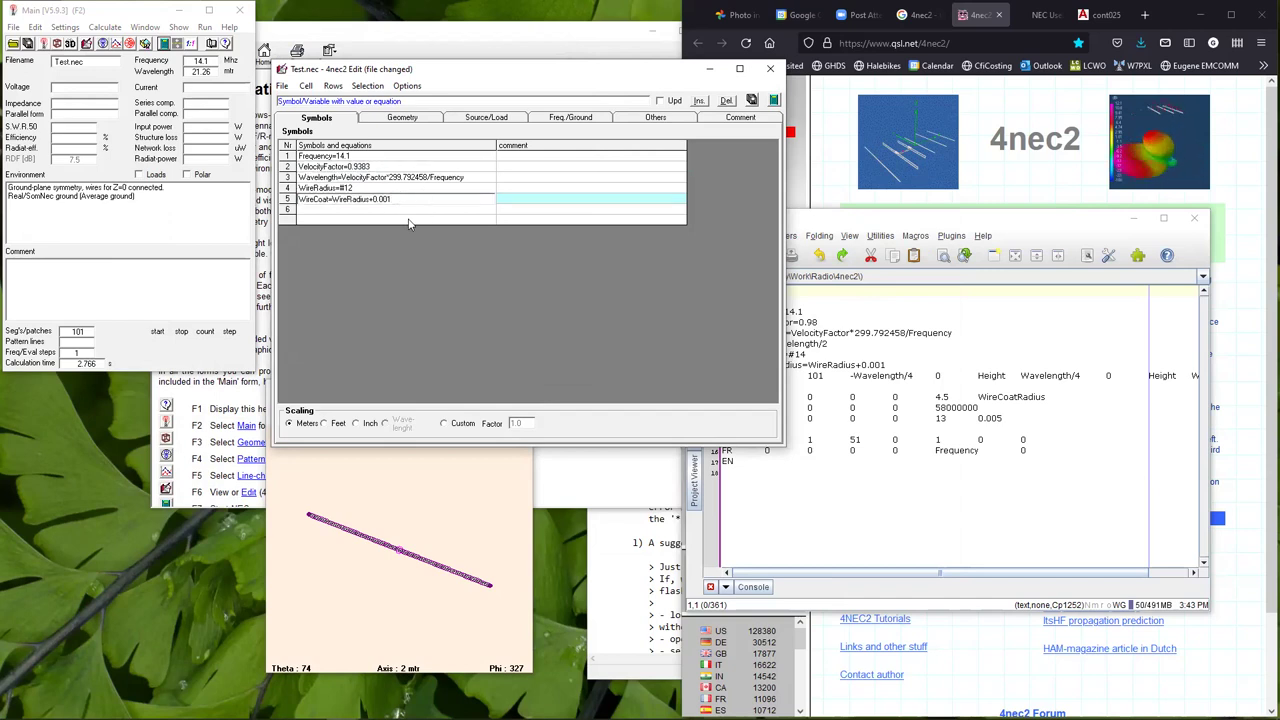
click(406, 210)
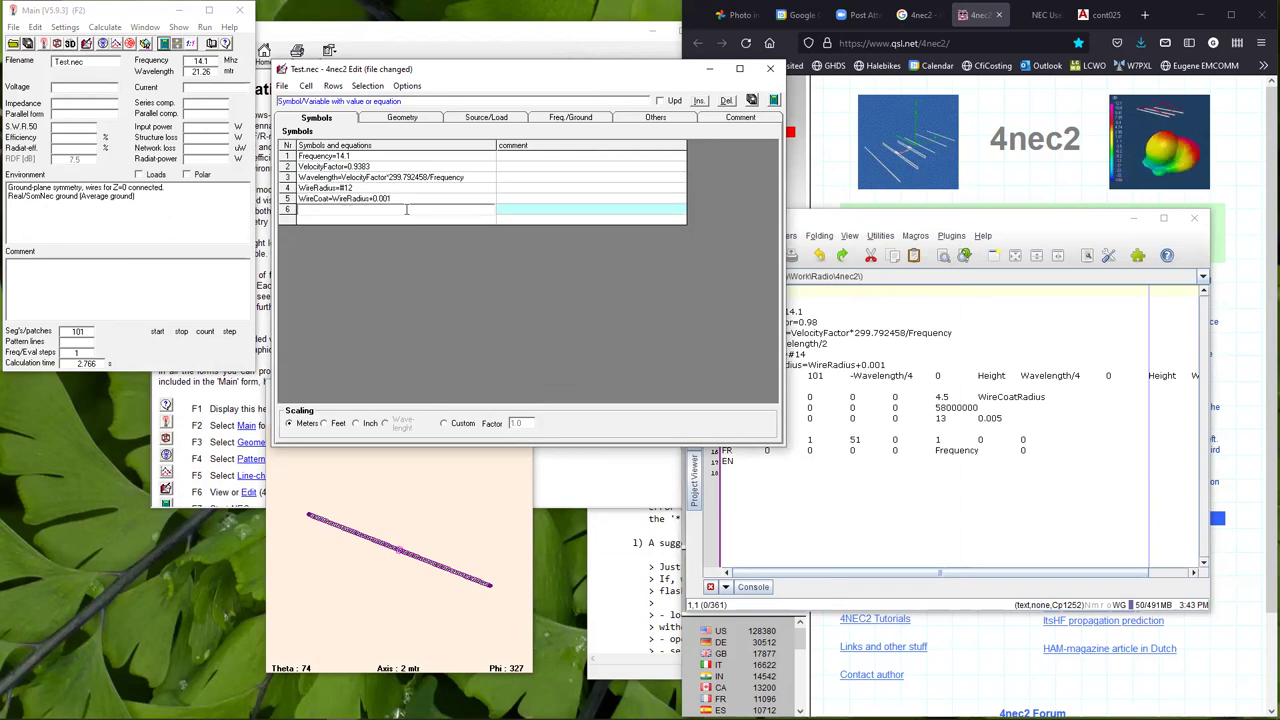
click(773, 100)
click(296, 423)
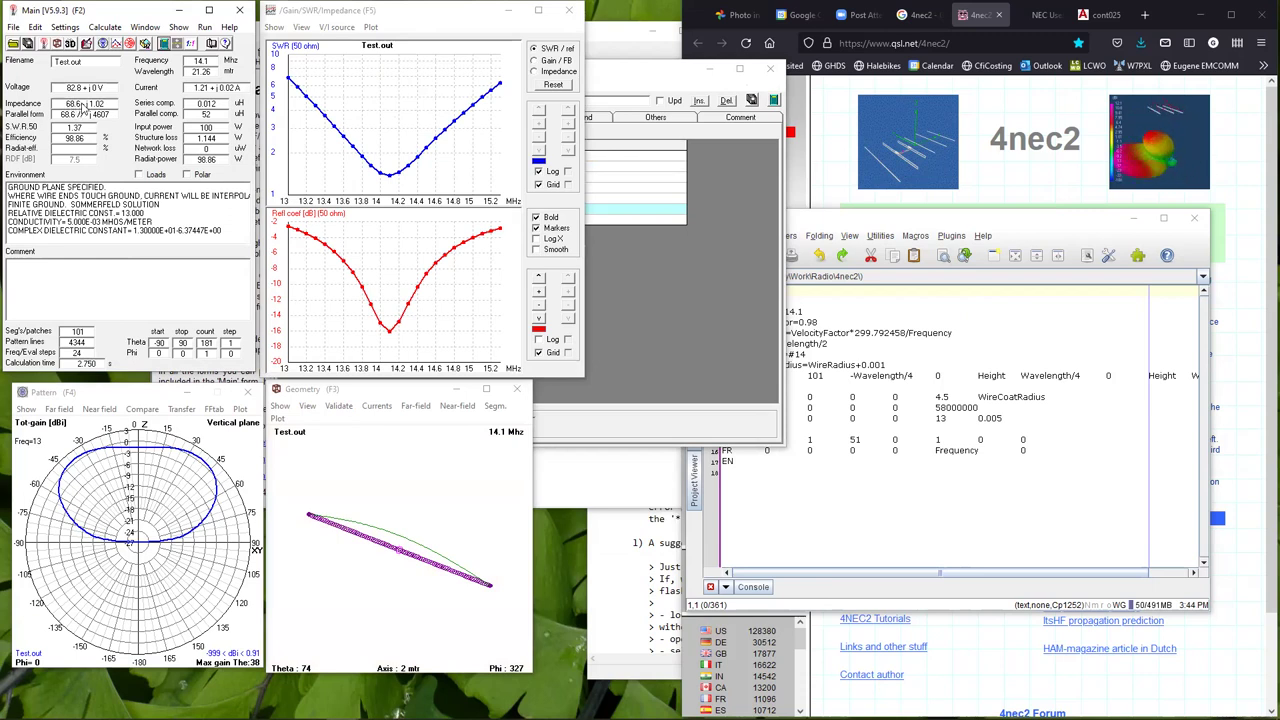
click(92, 398)
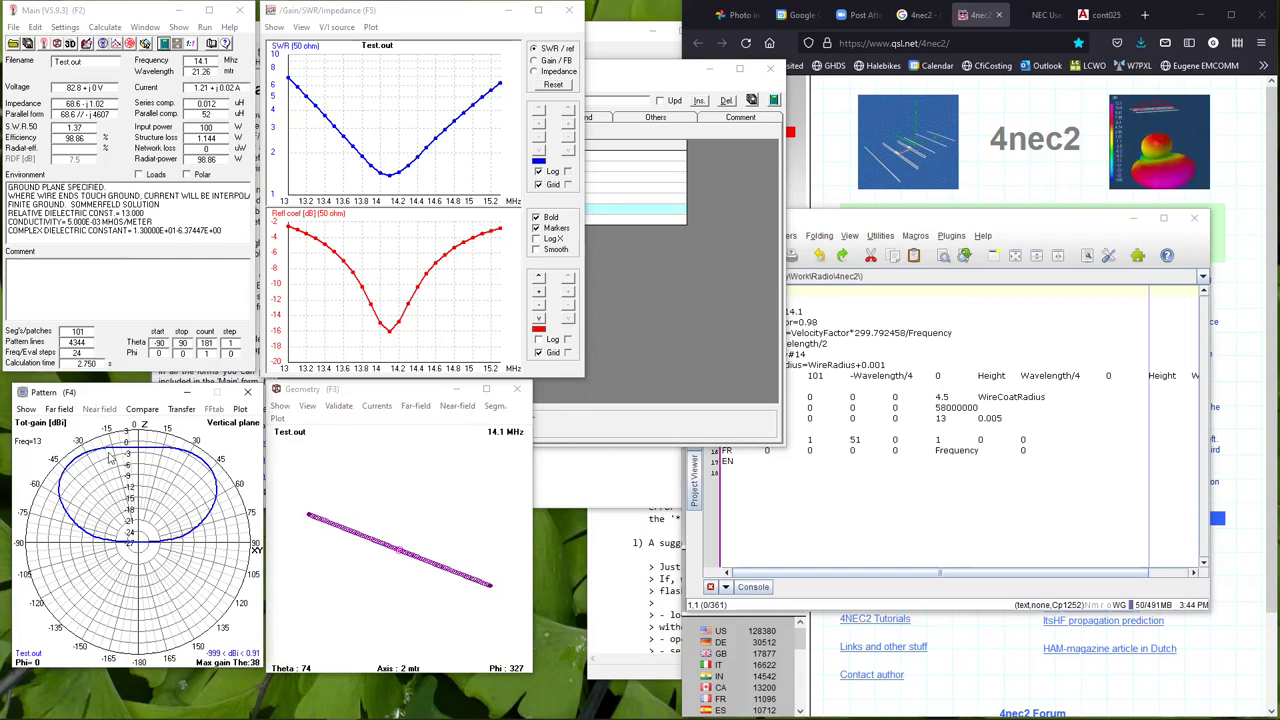
Step the vertical-plane far-field pattern through the sweep frequencies from 13 to 14.1 MHz and examine how its shape changes.
key(Up)
key(Up)
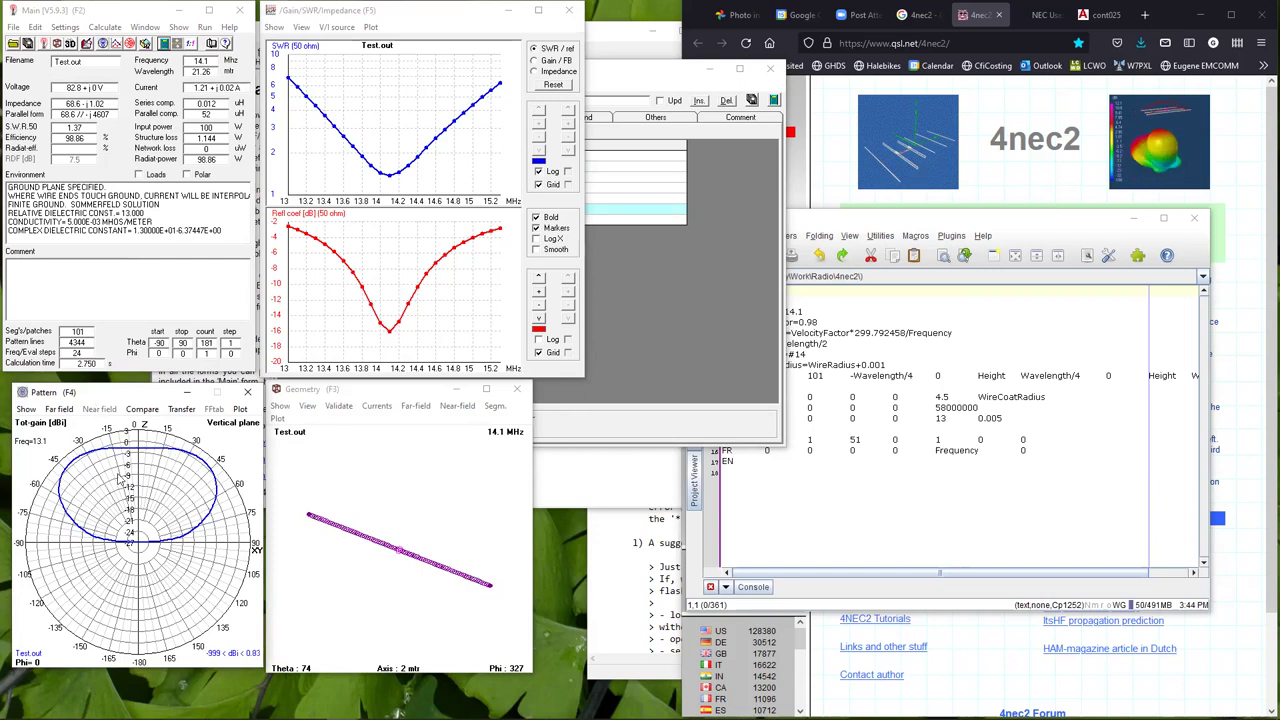
key(Up)
key(Up)
key(Up)
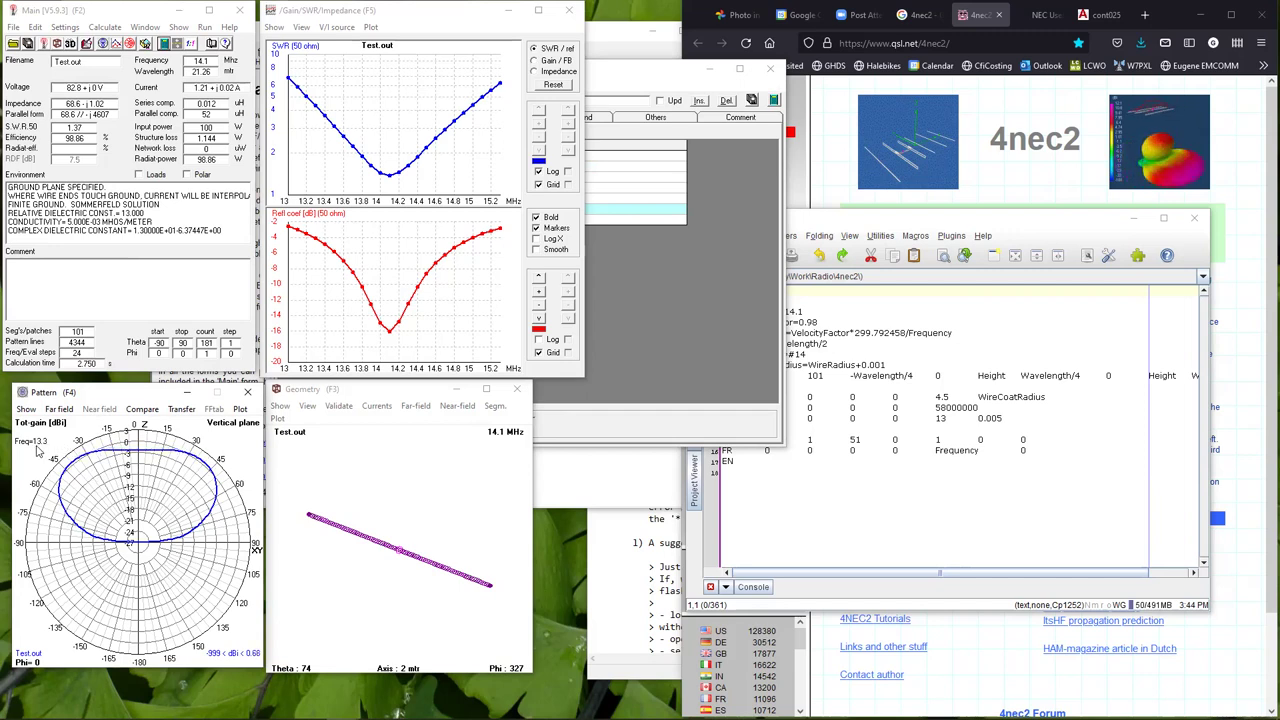
key(Up)
key(Up)
key(Up)
key(Up)
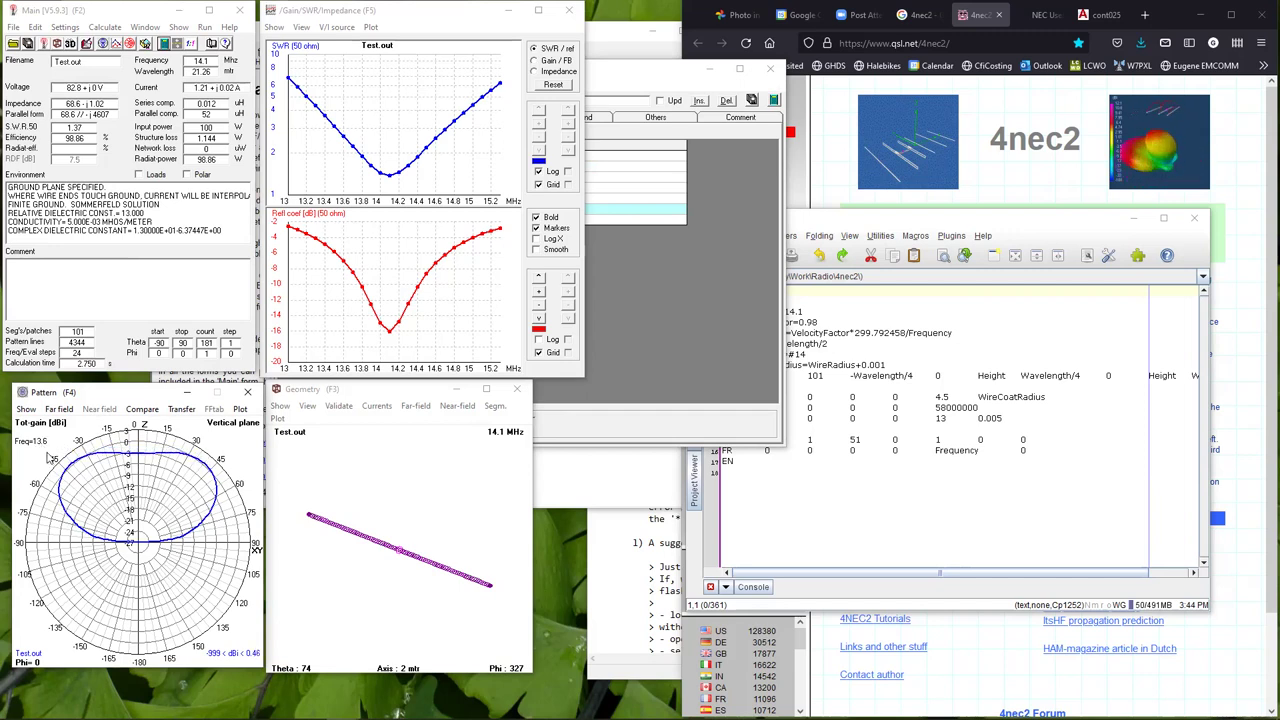
key(Up)
key(Up)
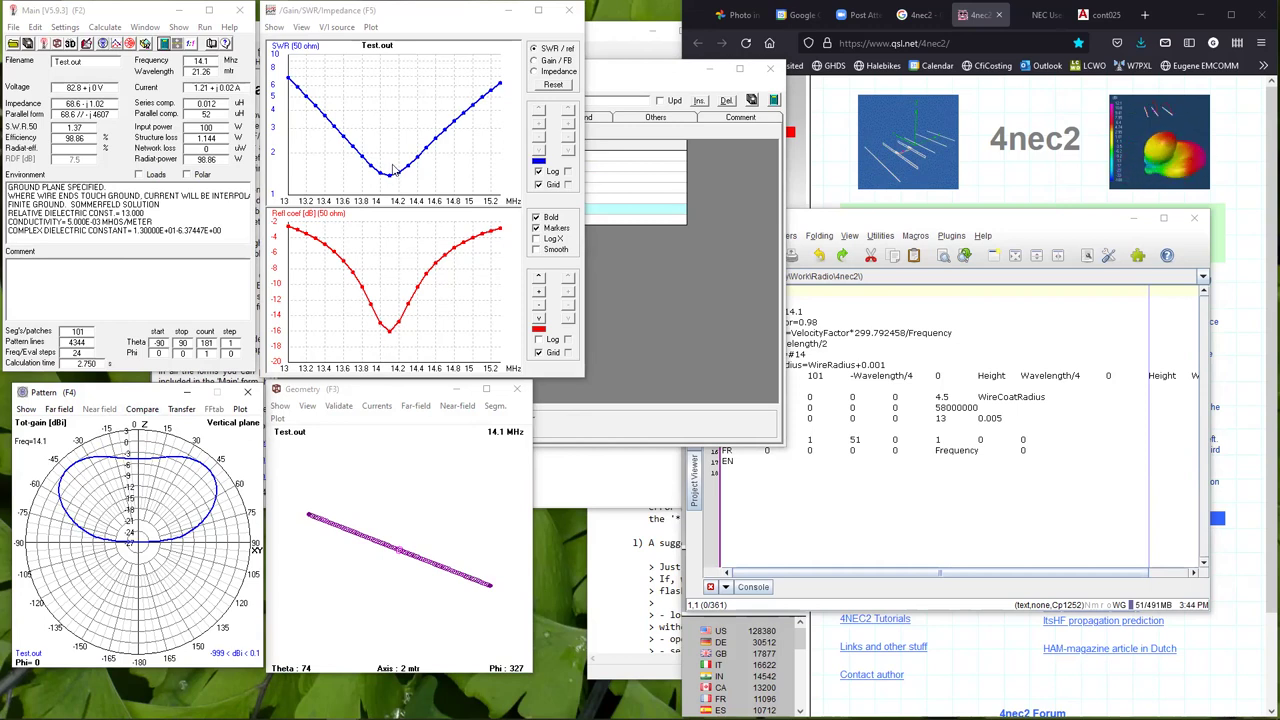
Generate the full far-field pattern at 14.1 MHz and plot the horizontal and vertical planes together.
click(163, 44)
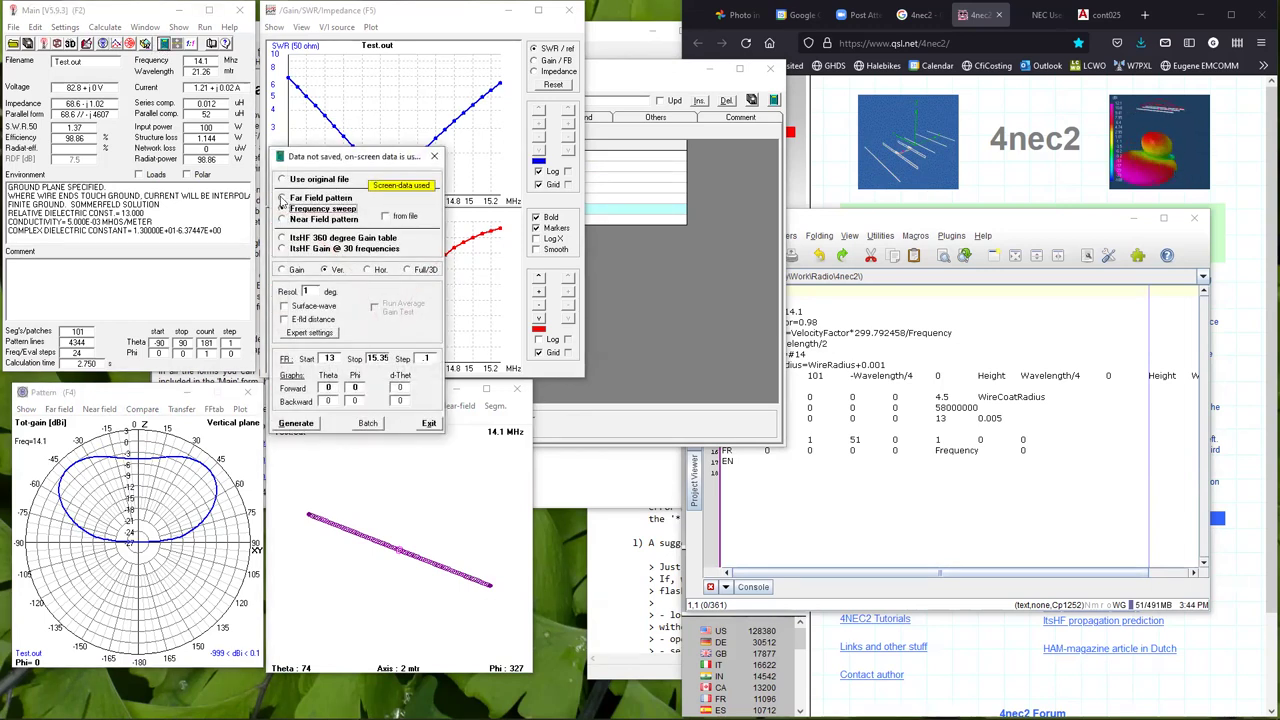
click(285, 199)
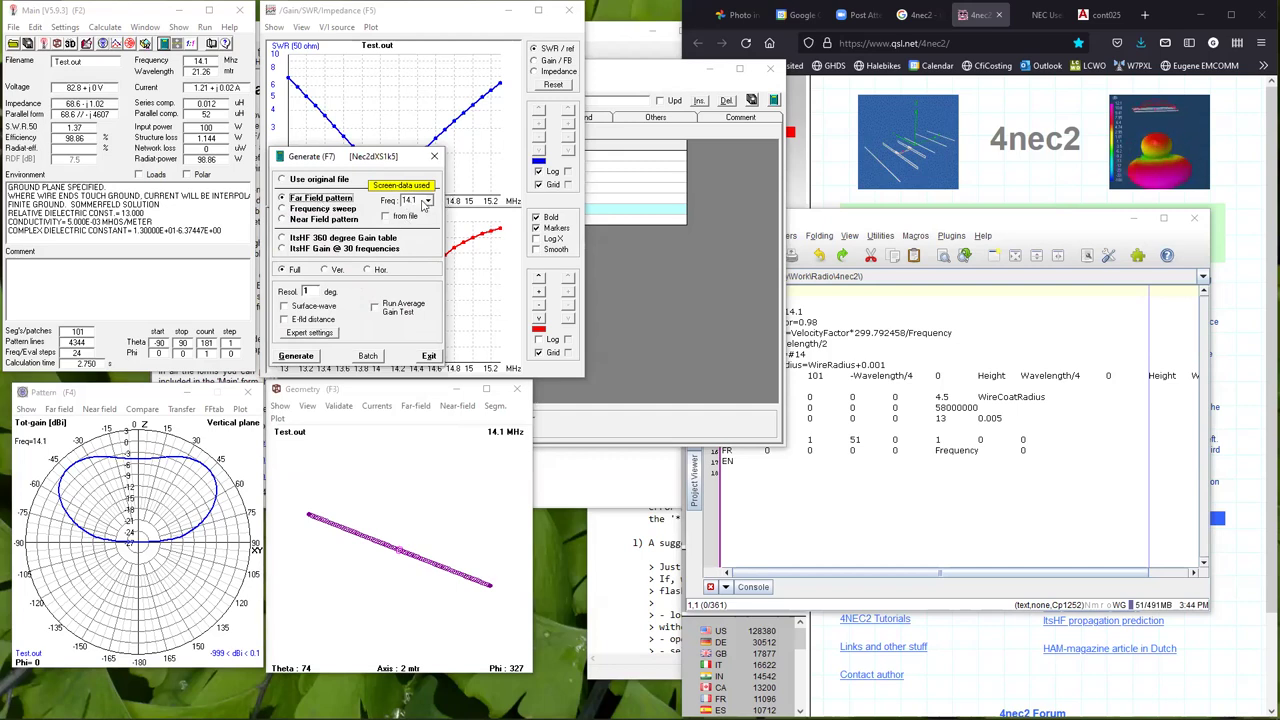
click(311, 355)
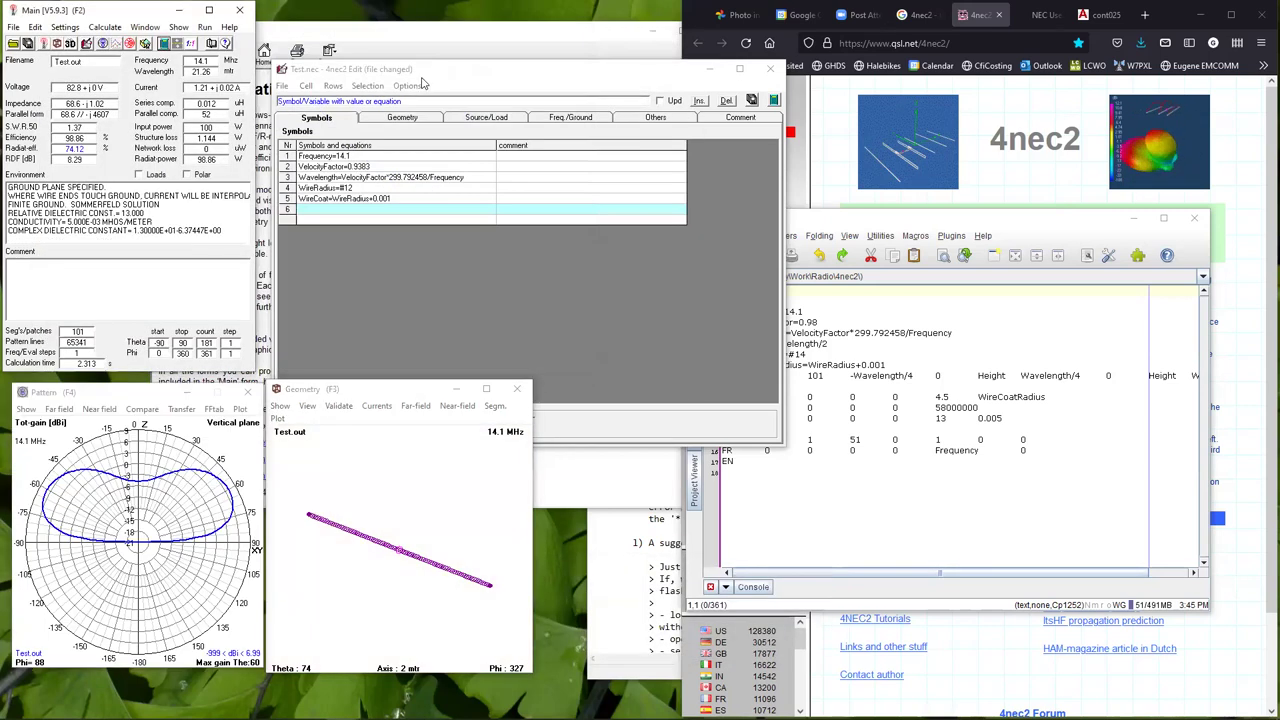
click(58, 410)
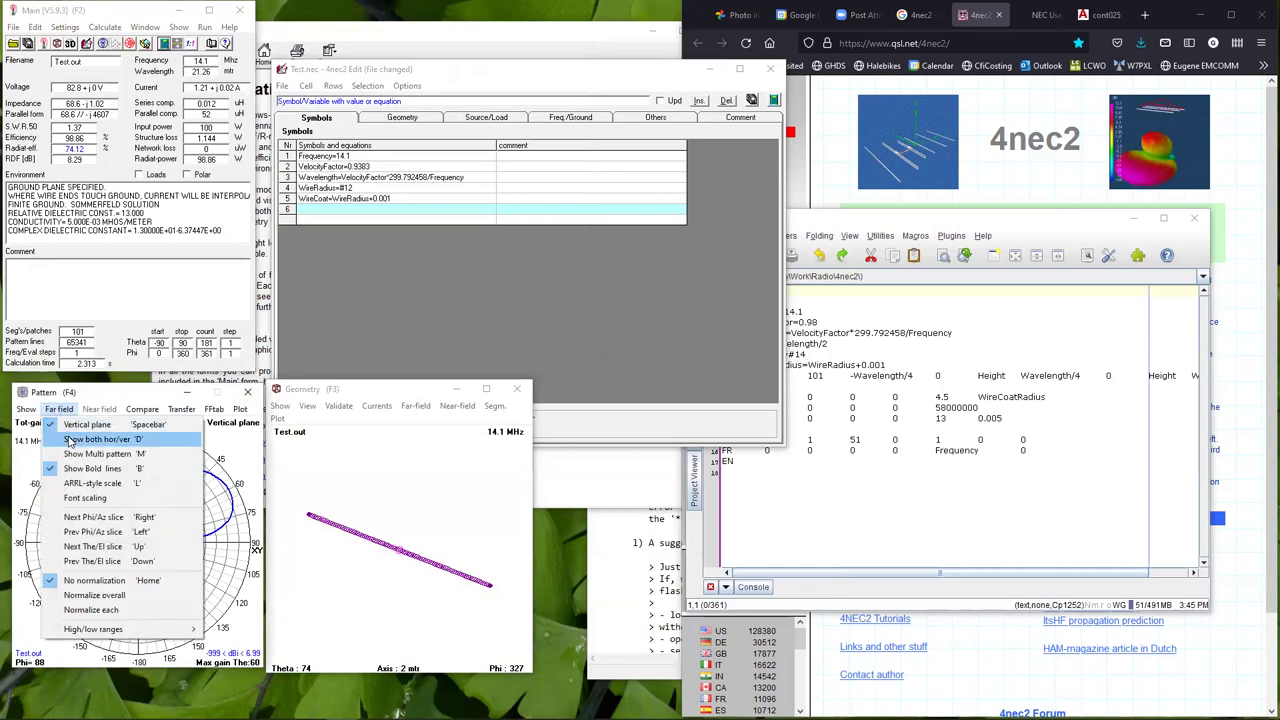
click(72, 439)
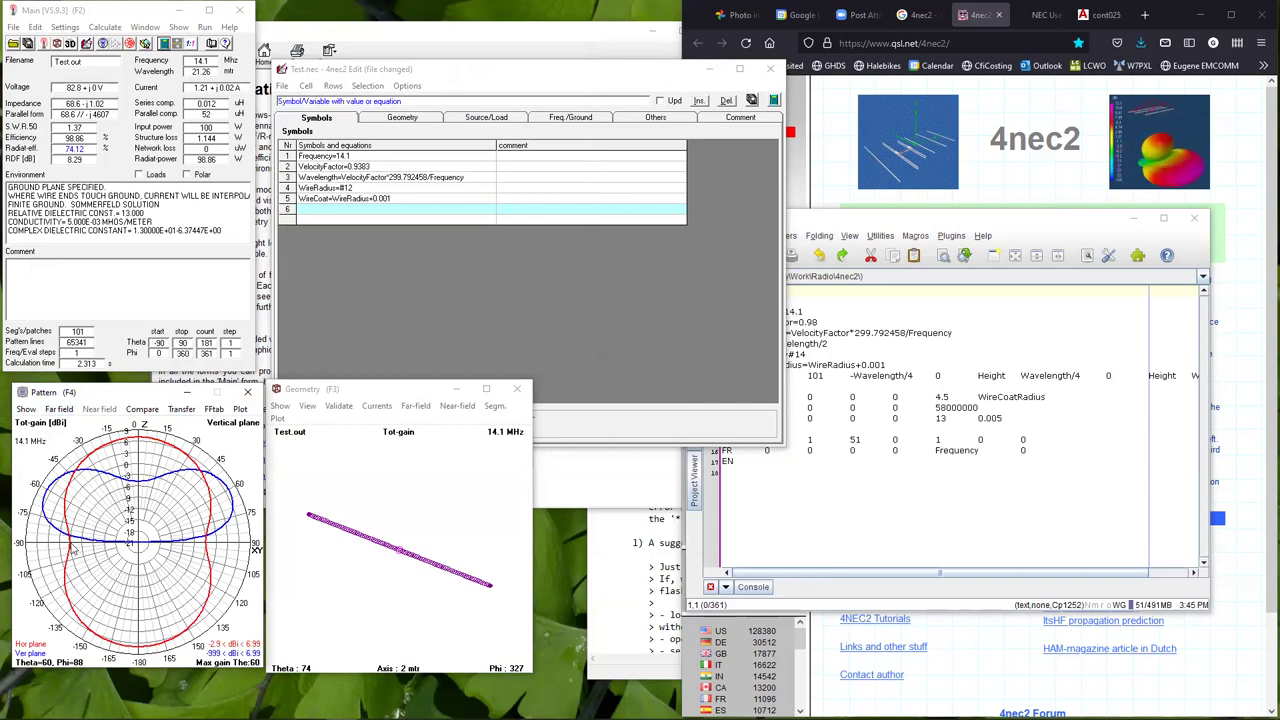
Display current and phase along the wire in the geometry view and rotate it to a nearly side-on angle.
click(349, 392)
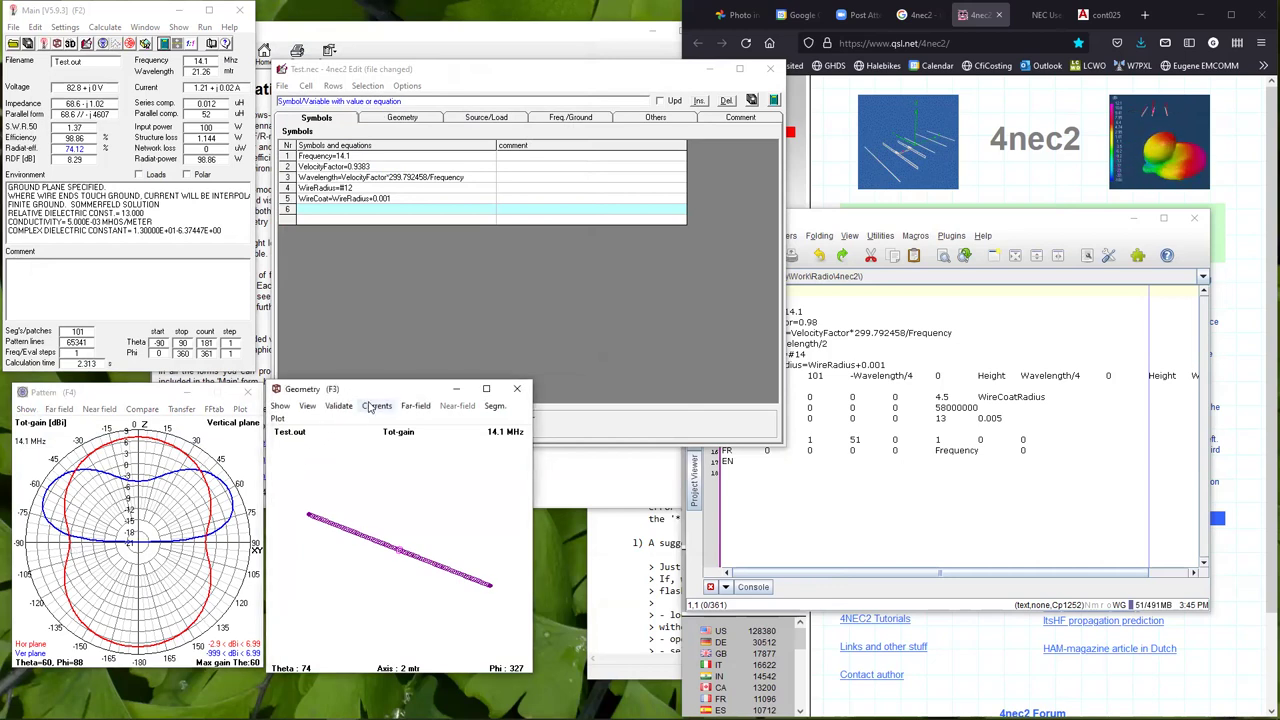
click(375, 407)
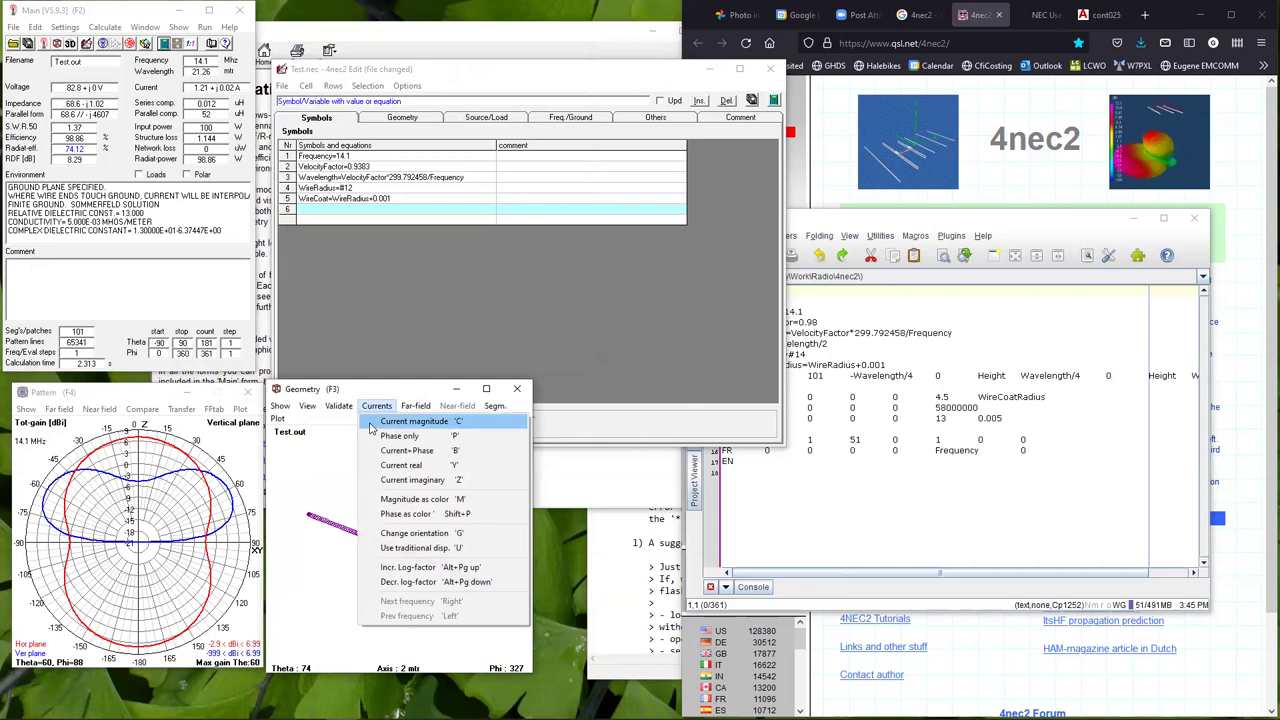
click(370, 450)
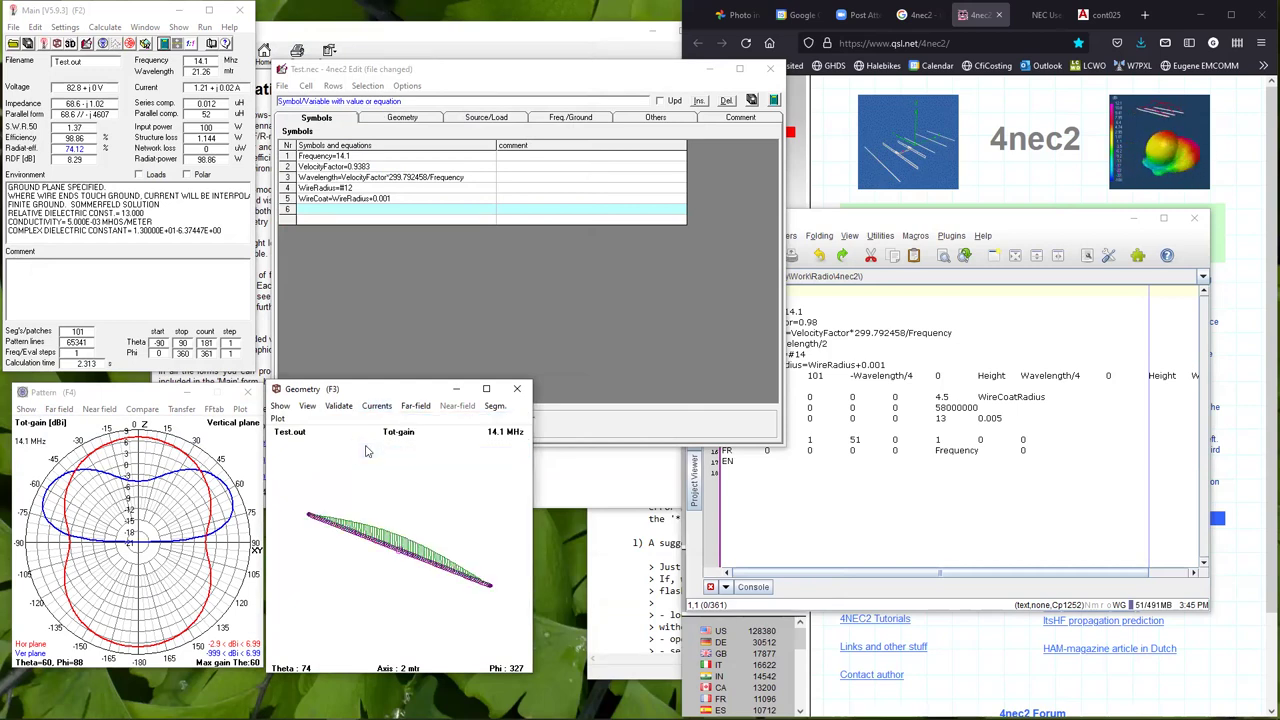
drag(421, 499, 335, 488)
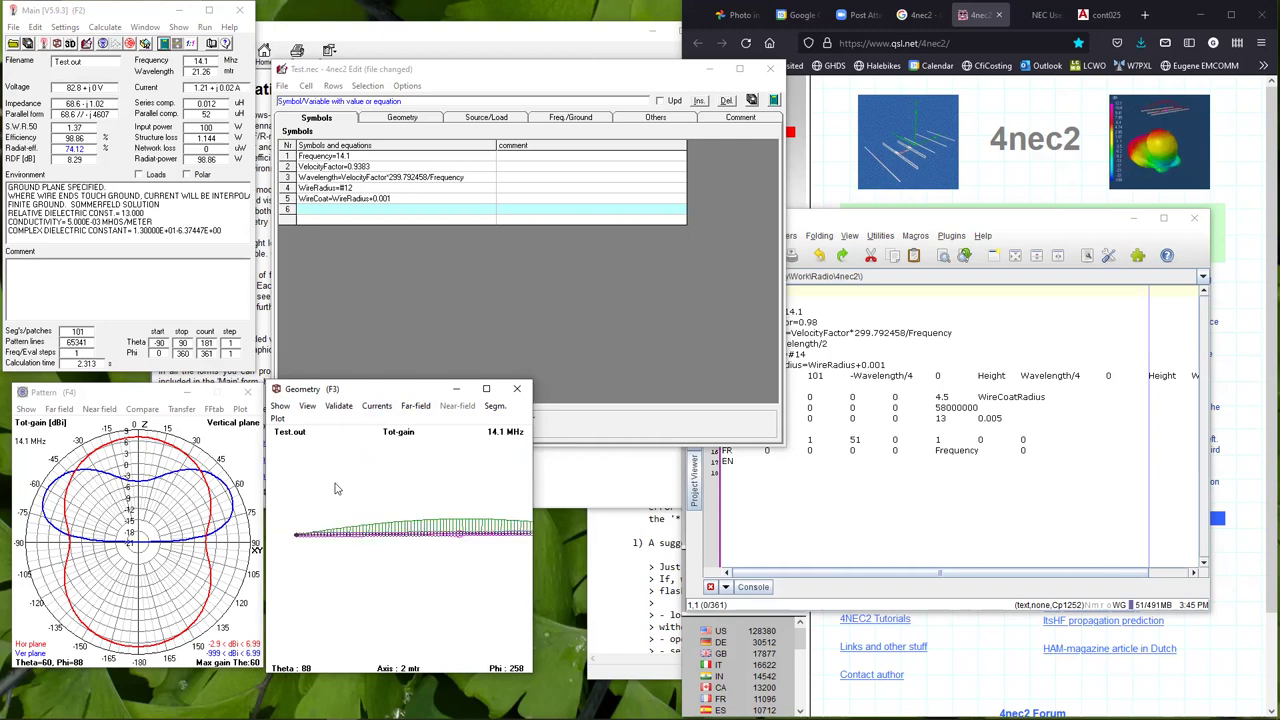
Show the antenna in the 3D viewer with its currents displayed as both magnitude and phase.
click(142, 30)
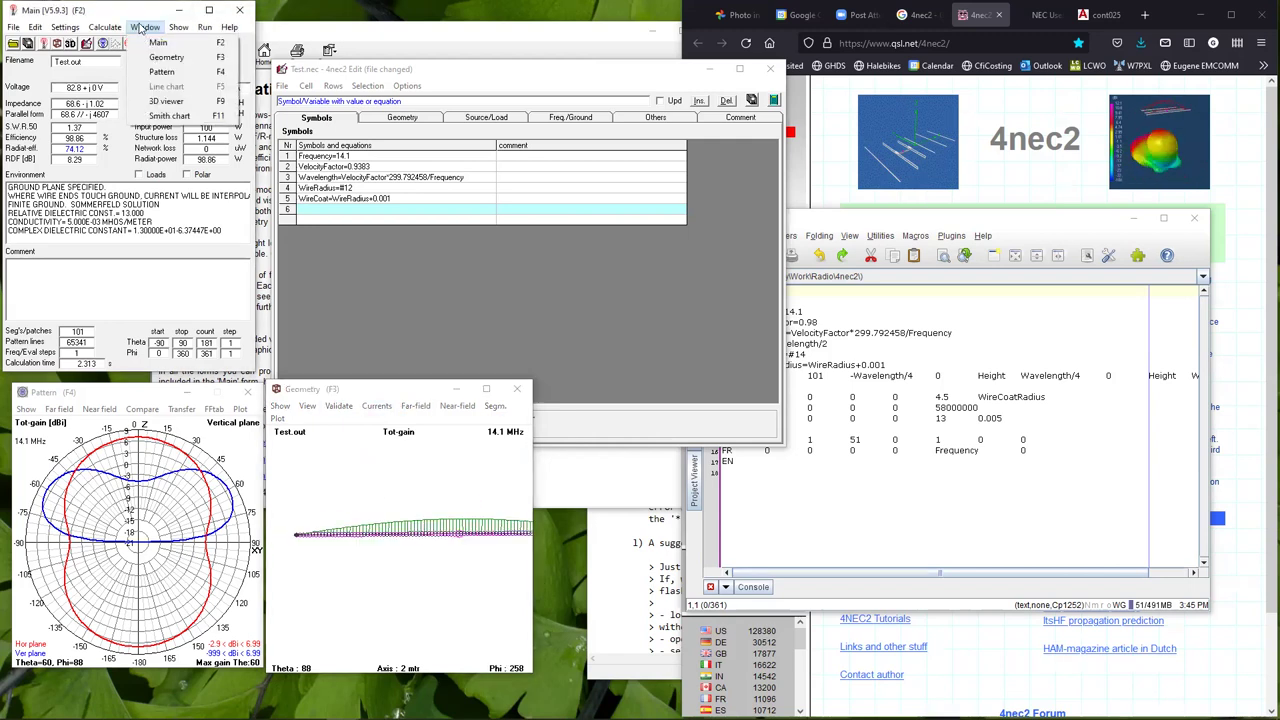
click(160, 104)
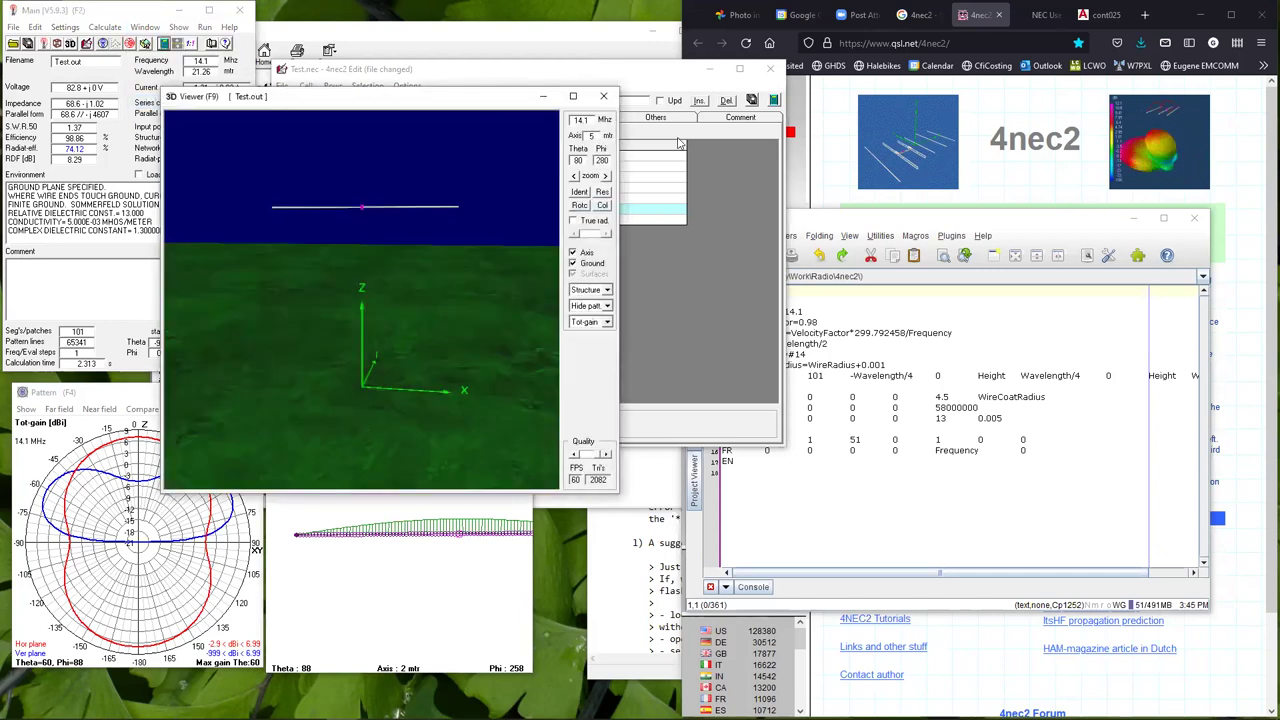
click(606, 290)
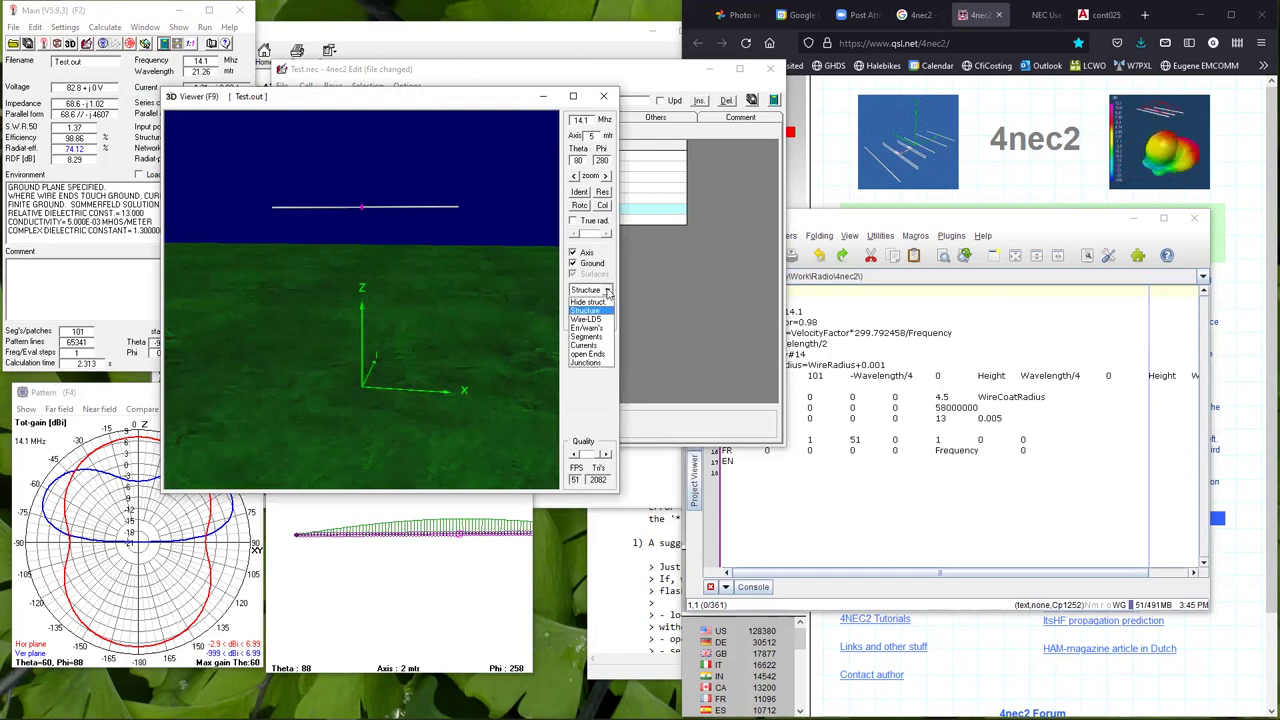
click(590, 345)
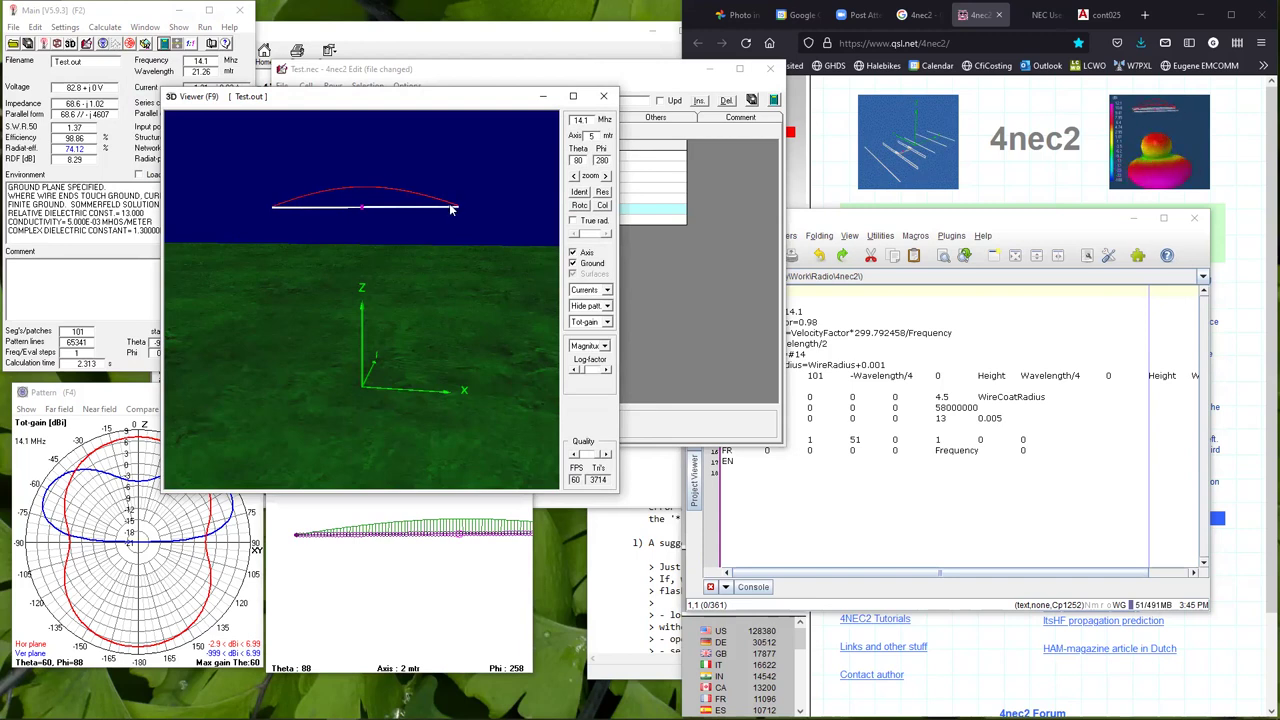
click(606, 345)
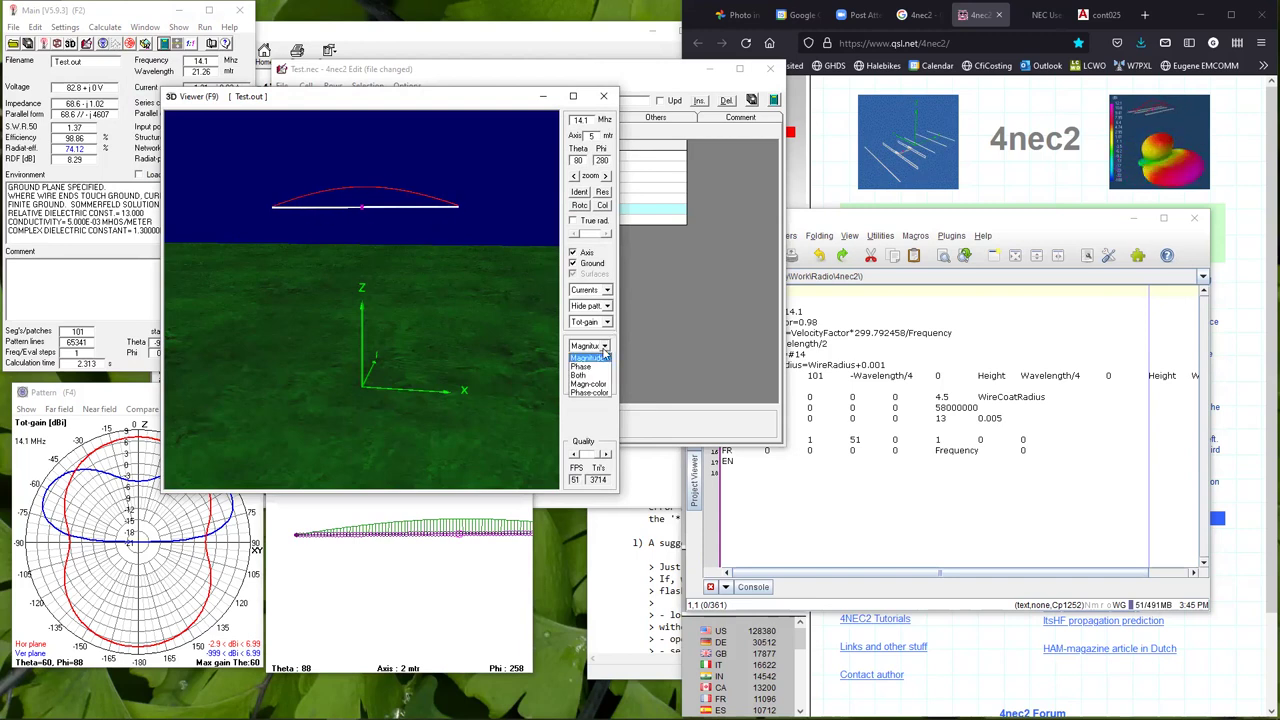
click(582, 376)
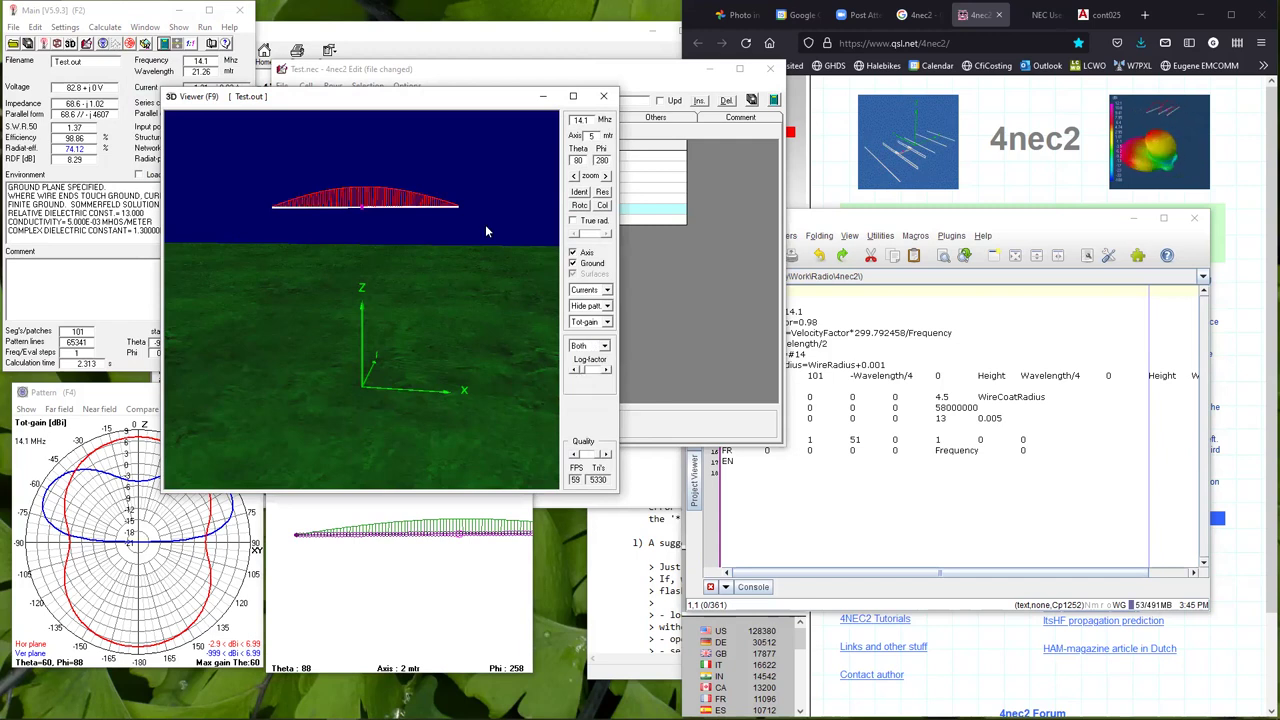
drag(419, 173, 470, 194)
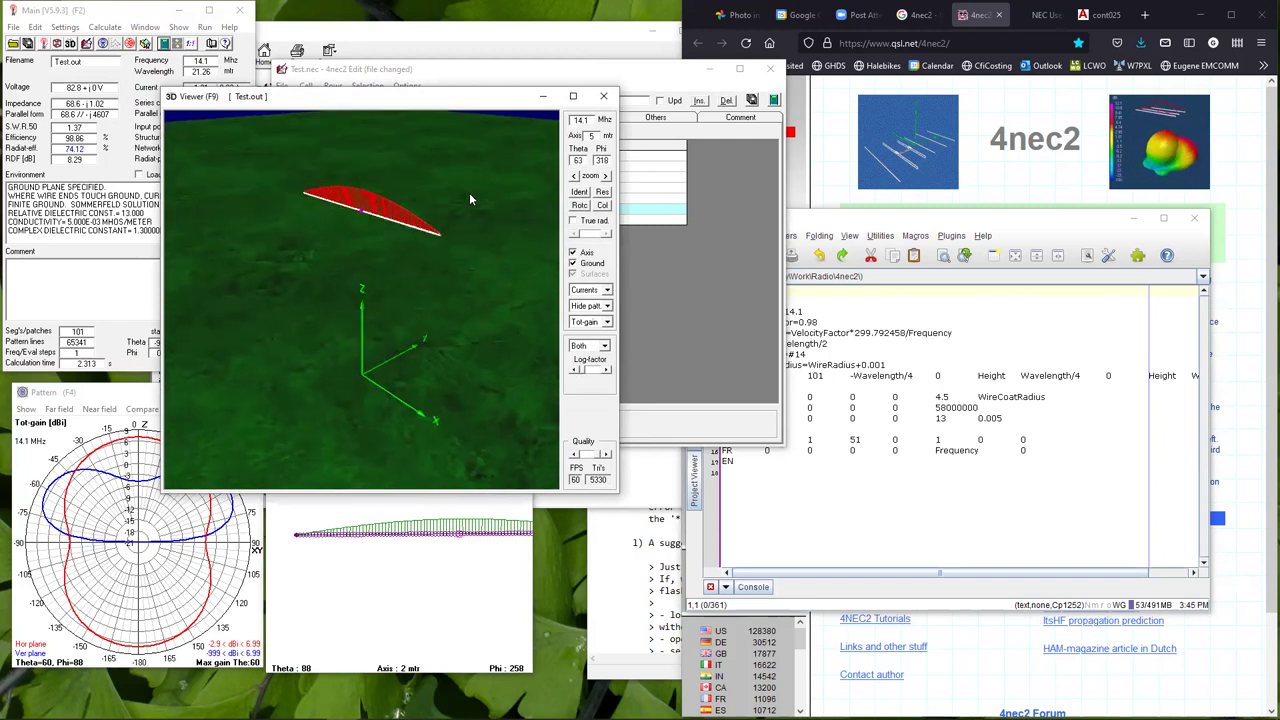
Add the multi-color total-gain pattern to the 3D view and examine it from low and raised angles.
click(606, 308)
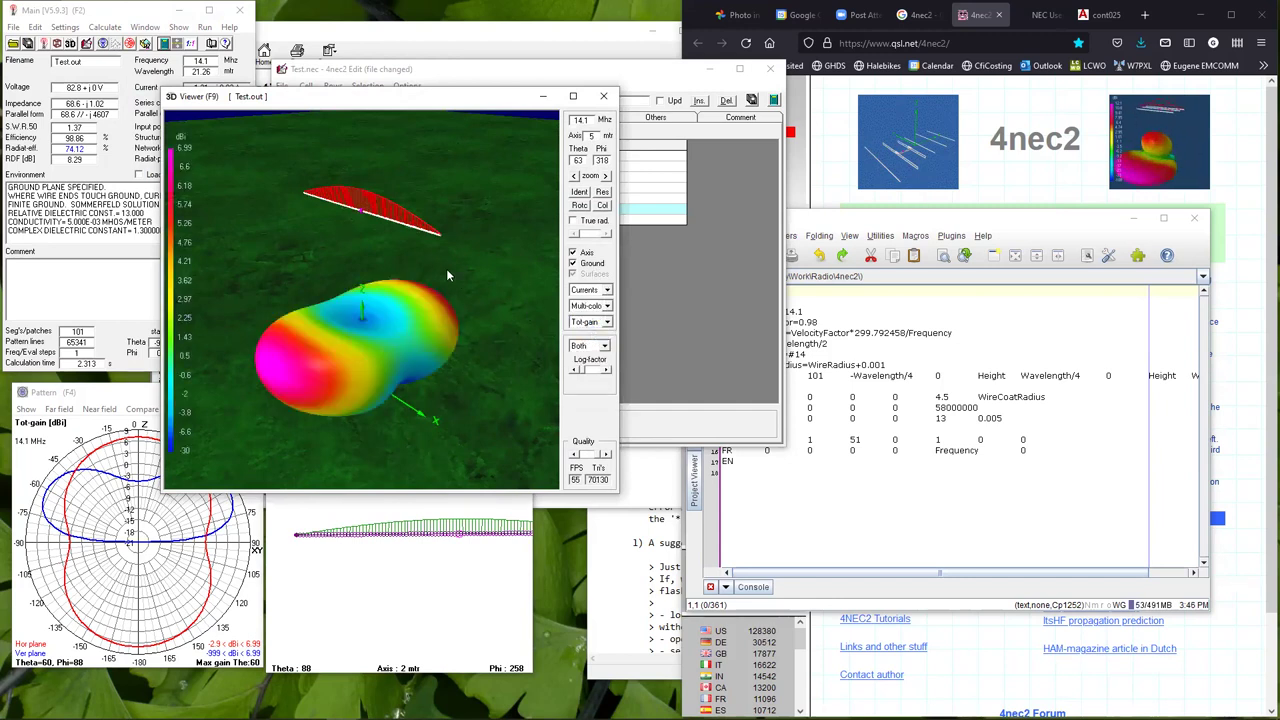
drag(470, 178, 466, 152)
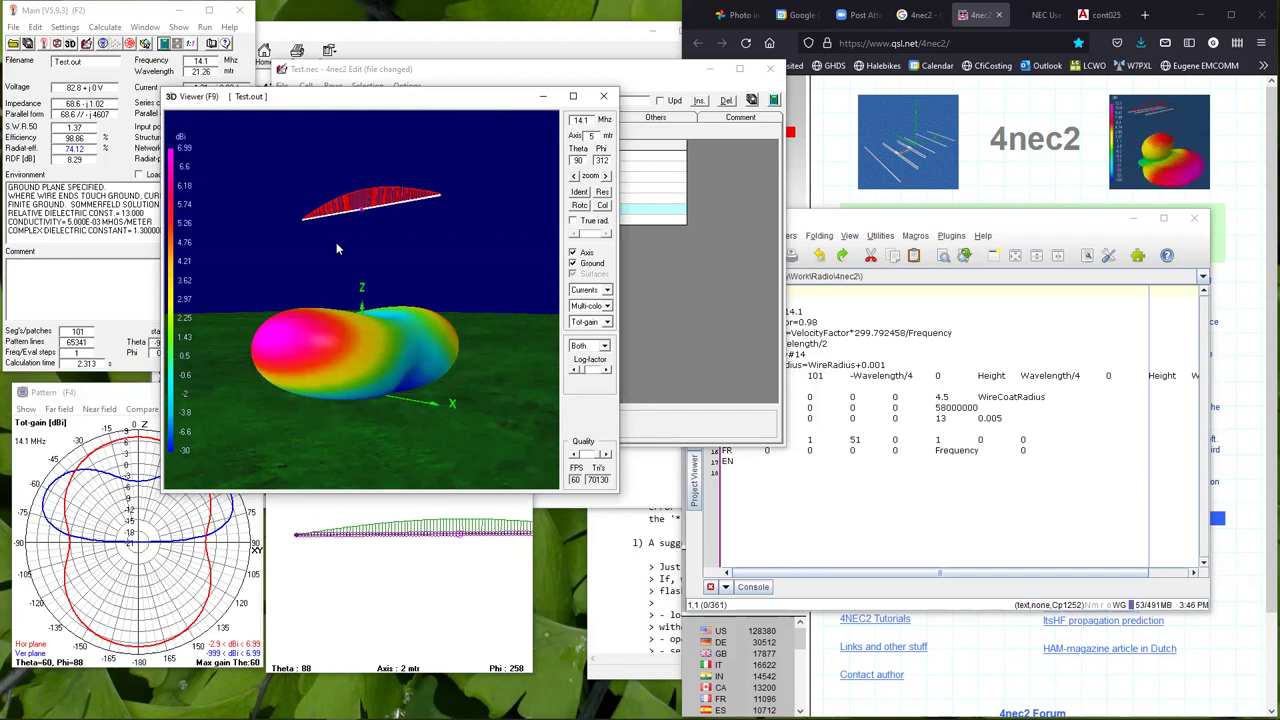
drag(508, 151, 534, 170)
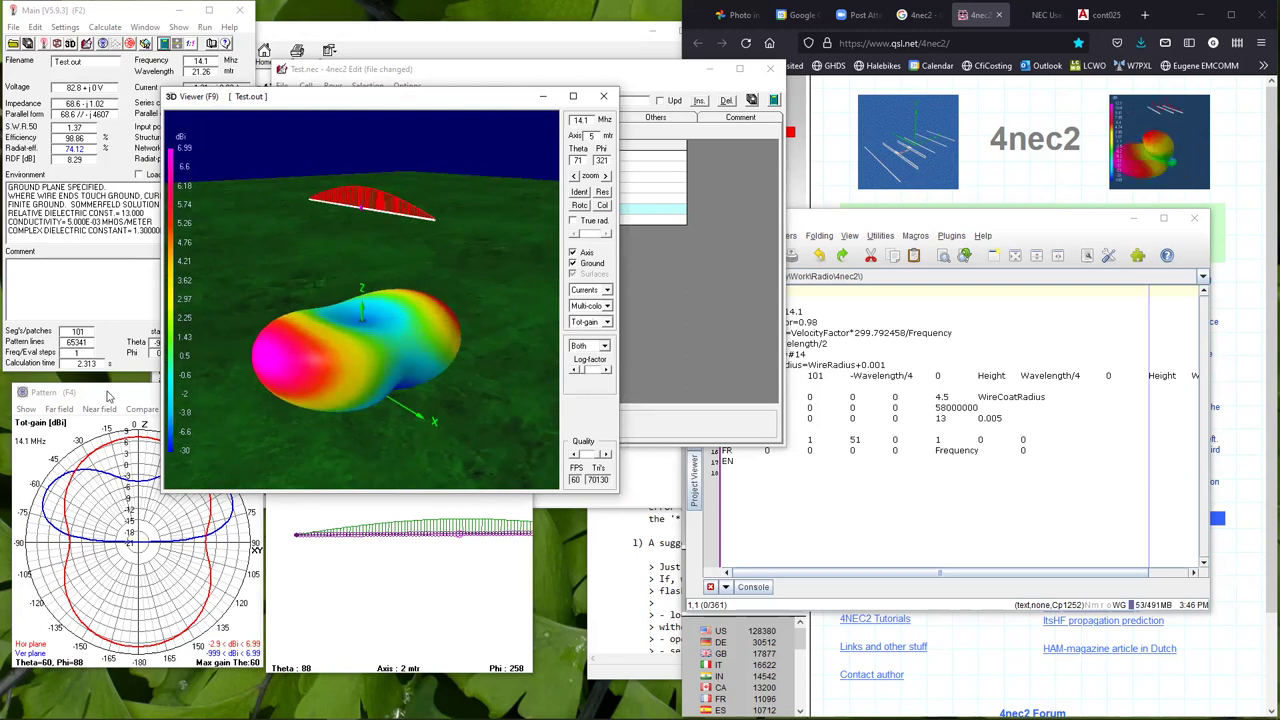
Switch the pattern plot to the ARRL-style scale and restore the 3D viewer's currents display with both magnitude and phase.
click(108, 394)
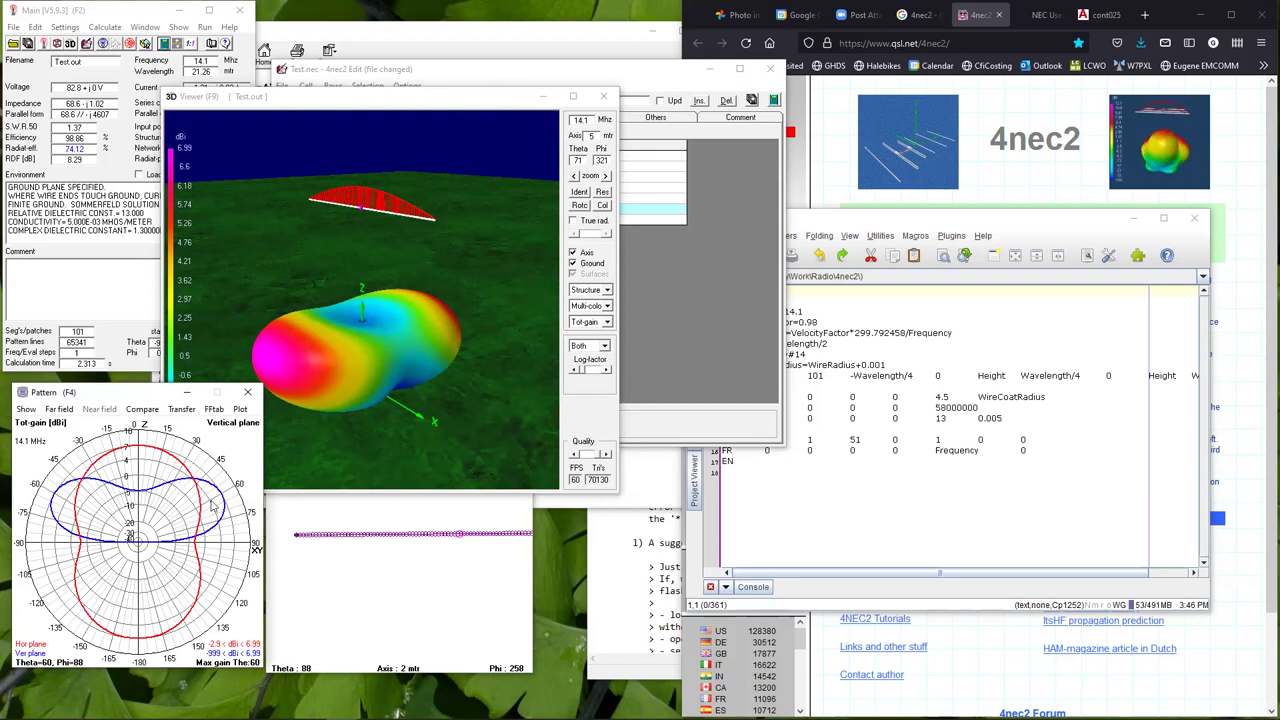
click(604, 349)
click(604, 360)
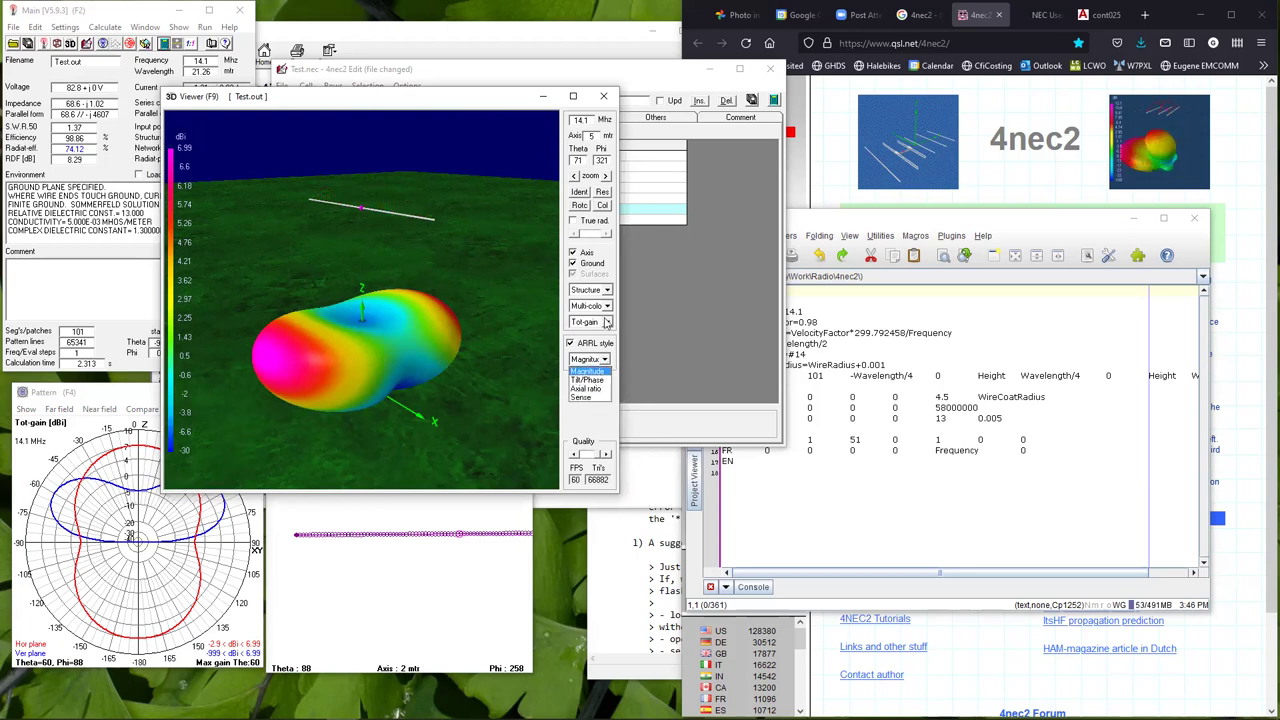
click(606, 290)
click(606, 290)
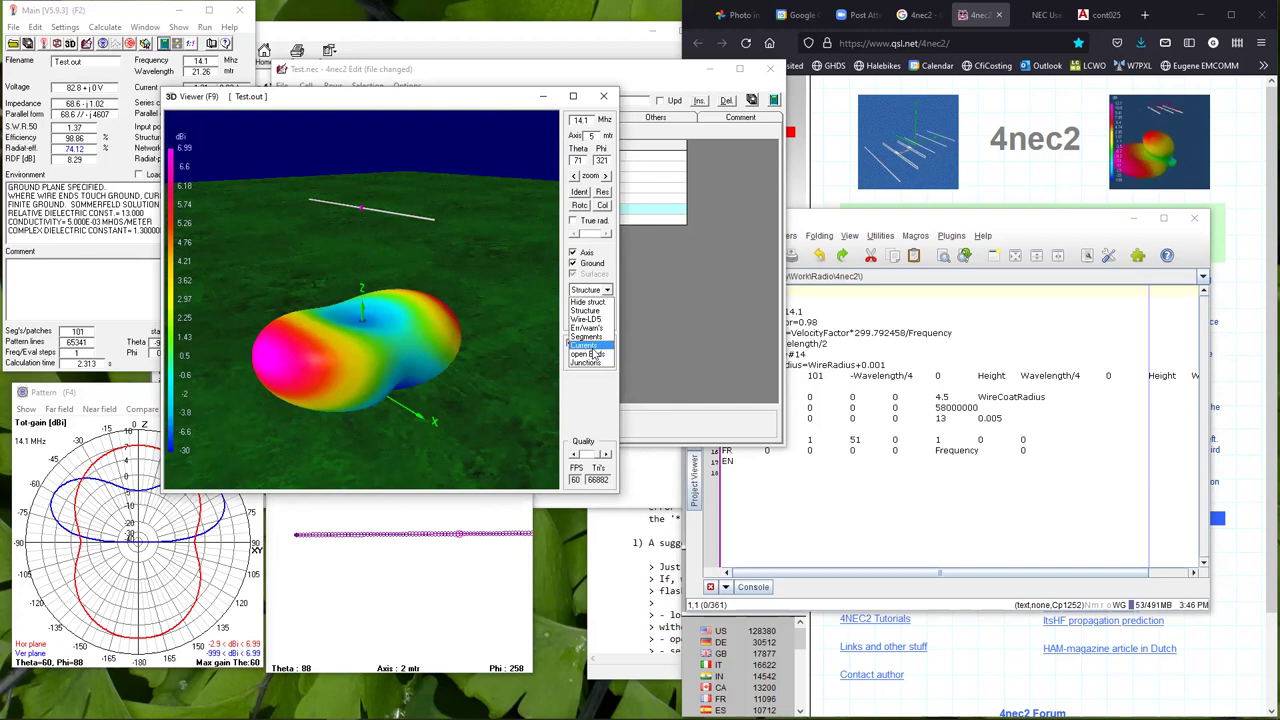
click(588, 345)
click(604, 346)
click(604, 347)
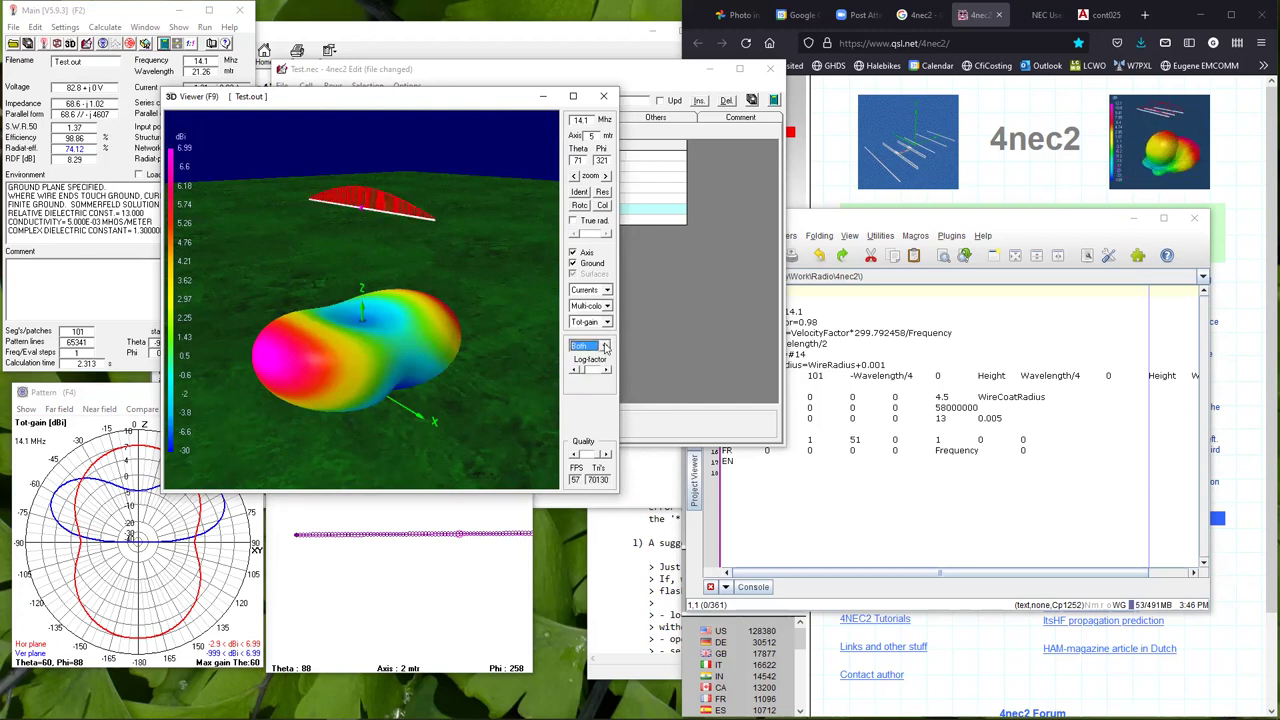
mouse_move(384, 206)
mouse_down()
mouse_move(438, 204)
mouse_move(377, 214)
mouse_move(405, 208)
mouse_up()
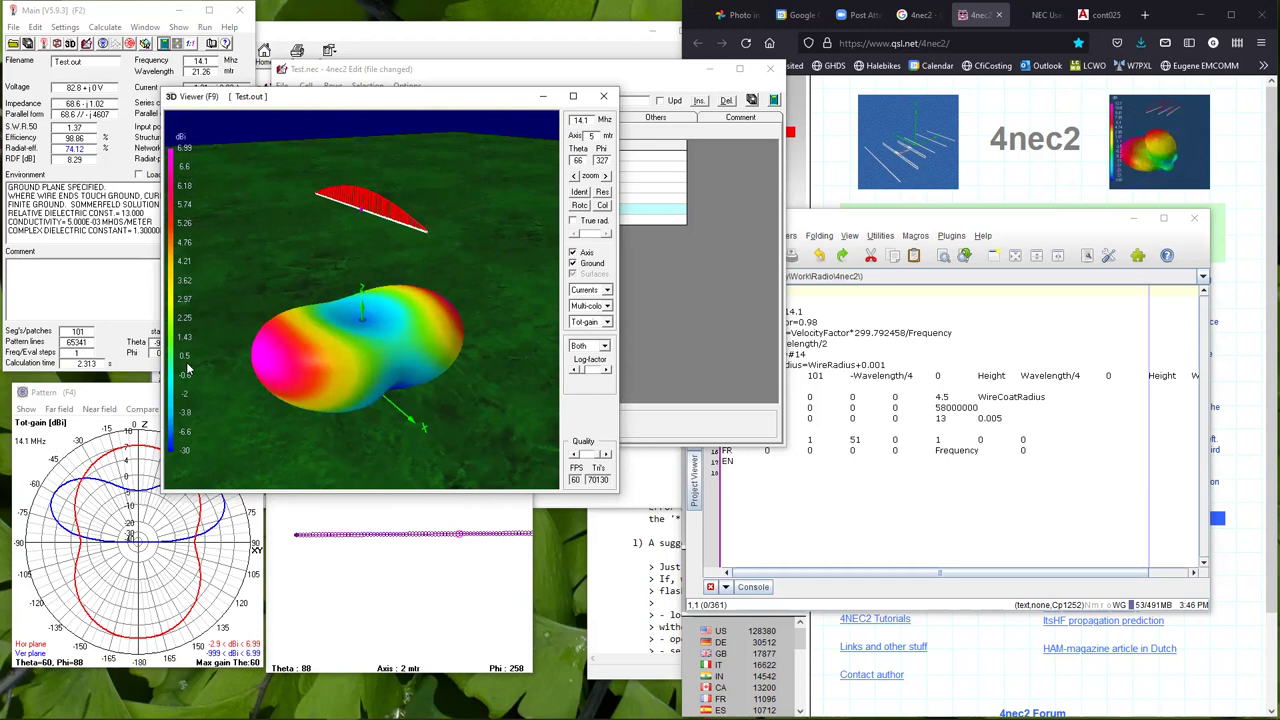
Probe the gain on the side lobe of the combined horizontal and vertical pattern plot.
click(112, 399)
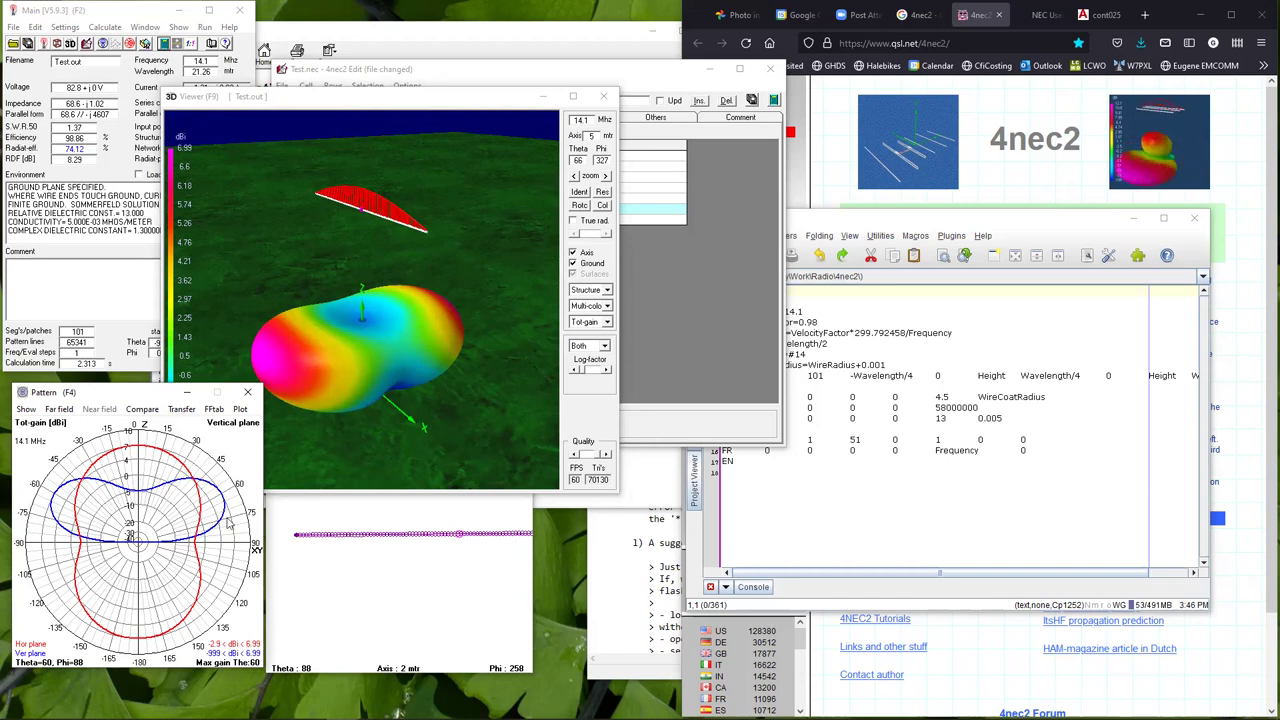
click(58, 409)
click(59, 410)
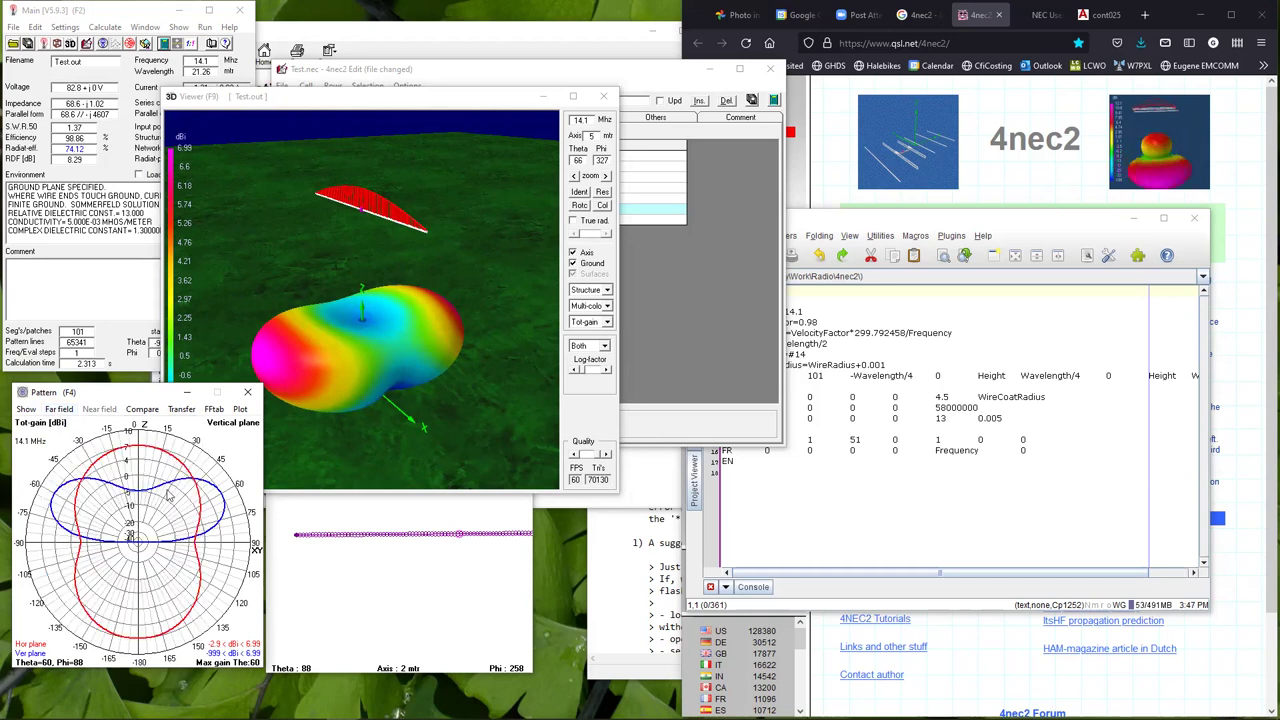
click(222, 509)
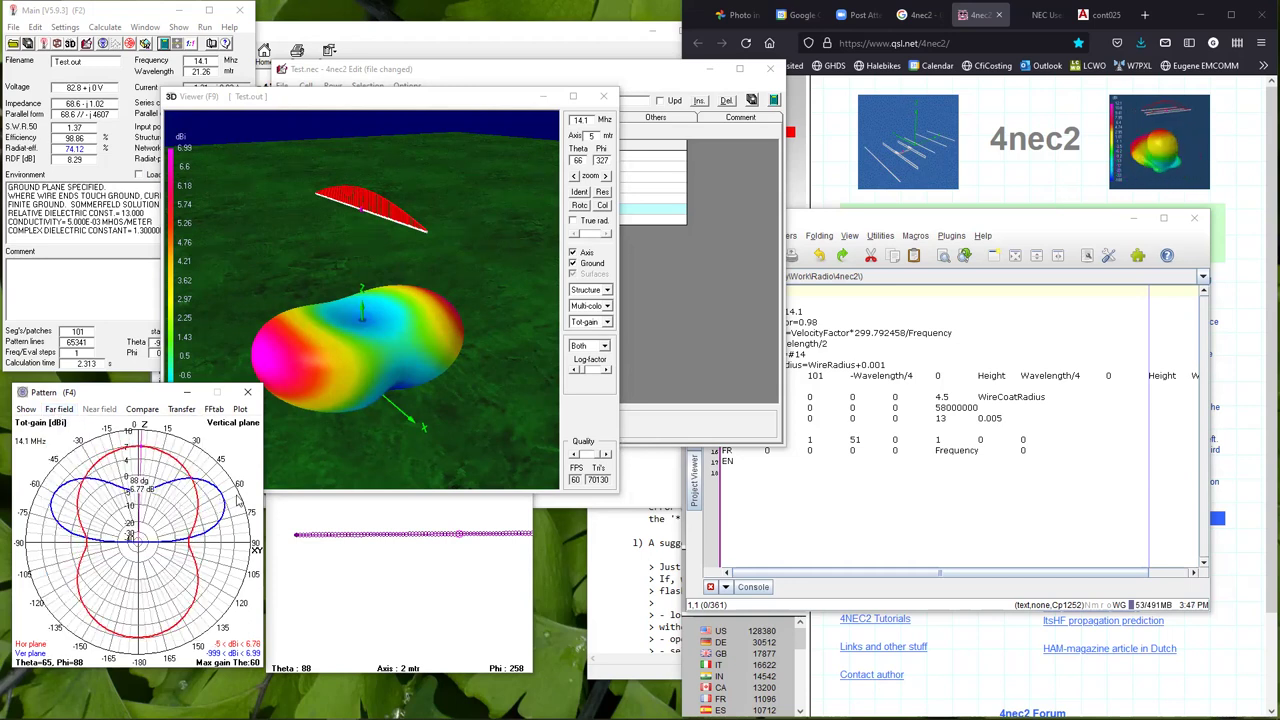
click(228, 511)
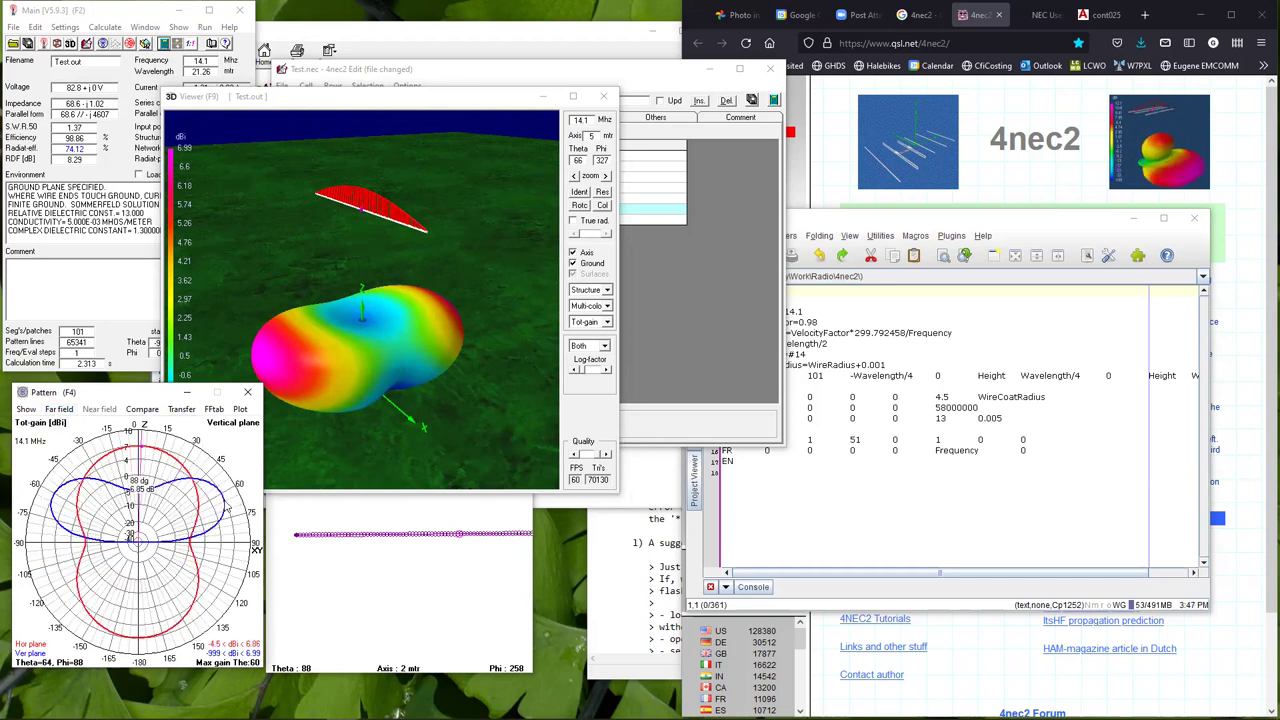
Show only the vertical-plane pattern and read the gain at several angles along its side lobe.
click(58, 409)
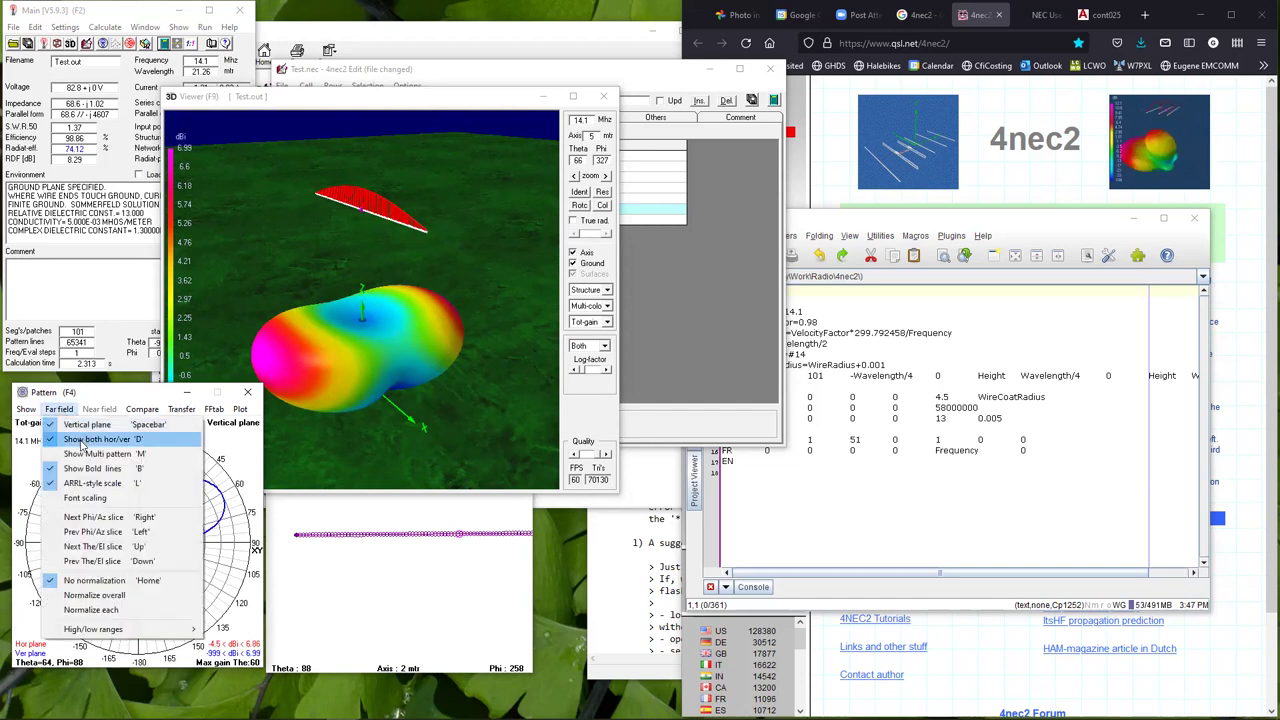
click(82, 445)
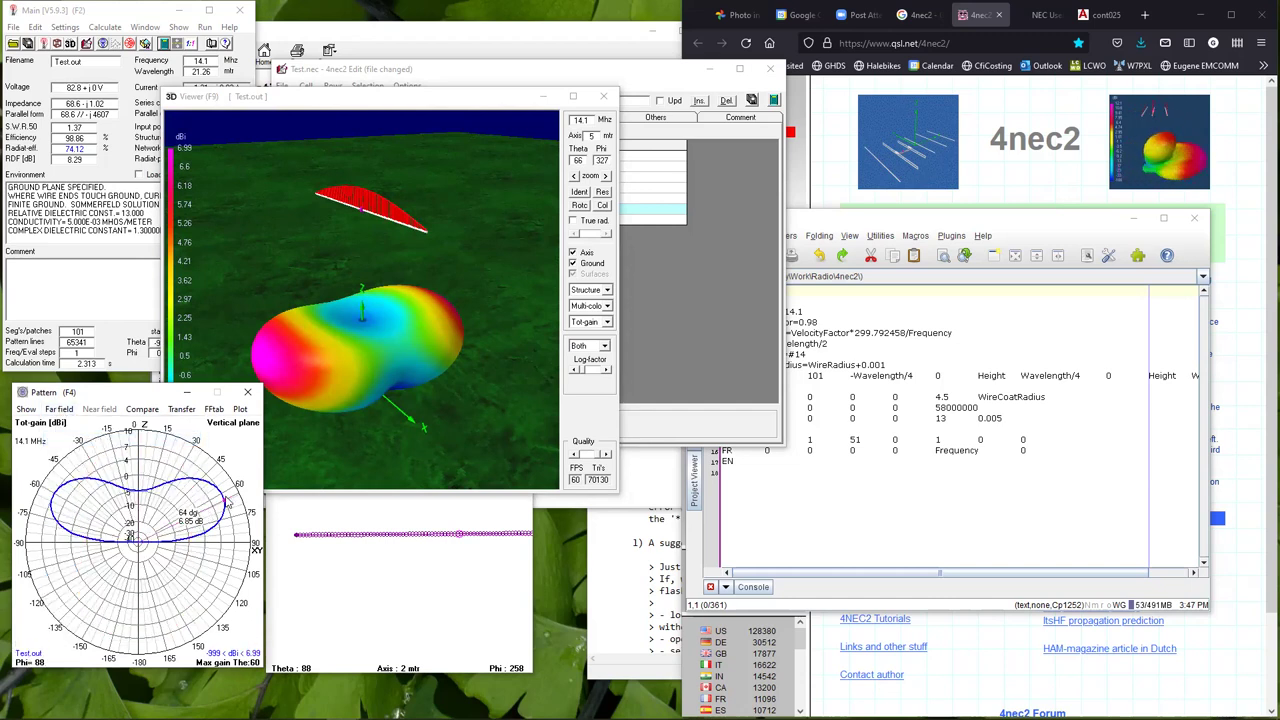
click(233, 524)
mouse_move(233, 524)
mouse_down()
mouse_move(235, 494)
mouse_move(217, 477)
mouse_move(238, 524)
mouse_move(228, 498)
mouse_up()
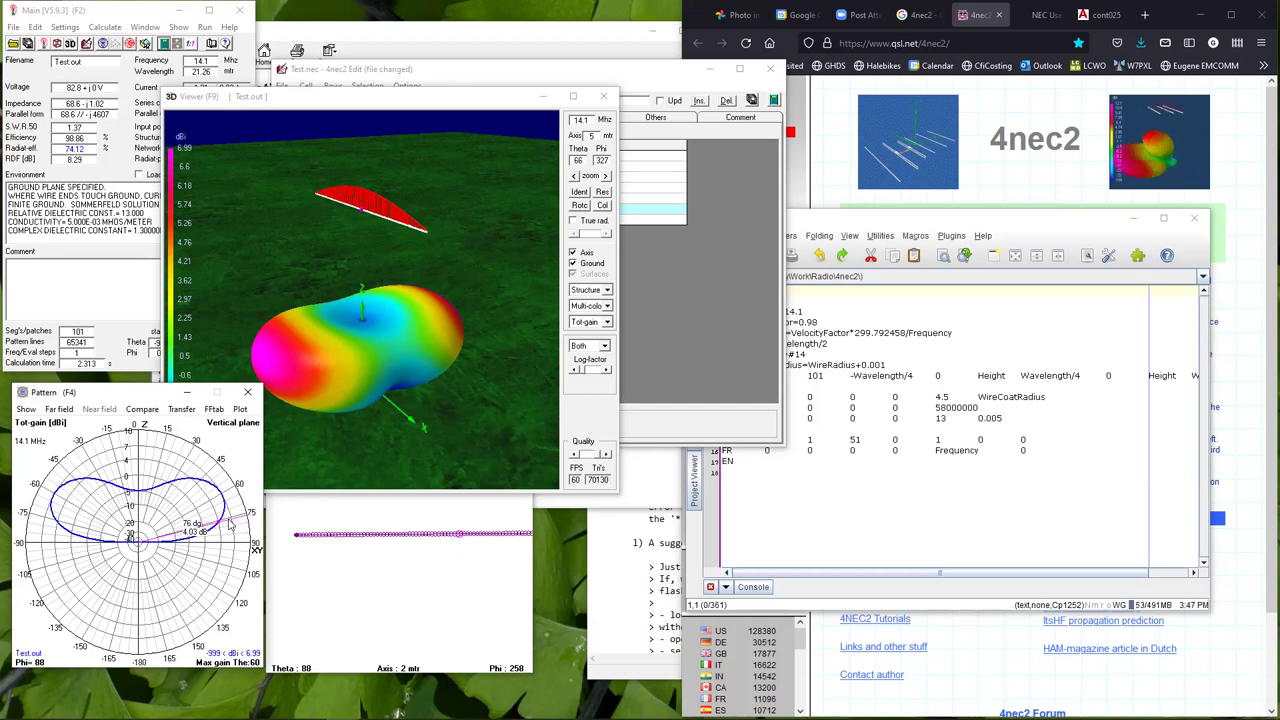
Show the horizontal-plane far-field pattern together with the vertical-plane pattern in the polar plot.
click(58, 409)
click(110, 444)
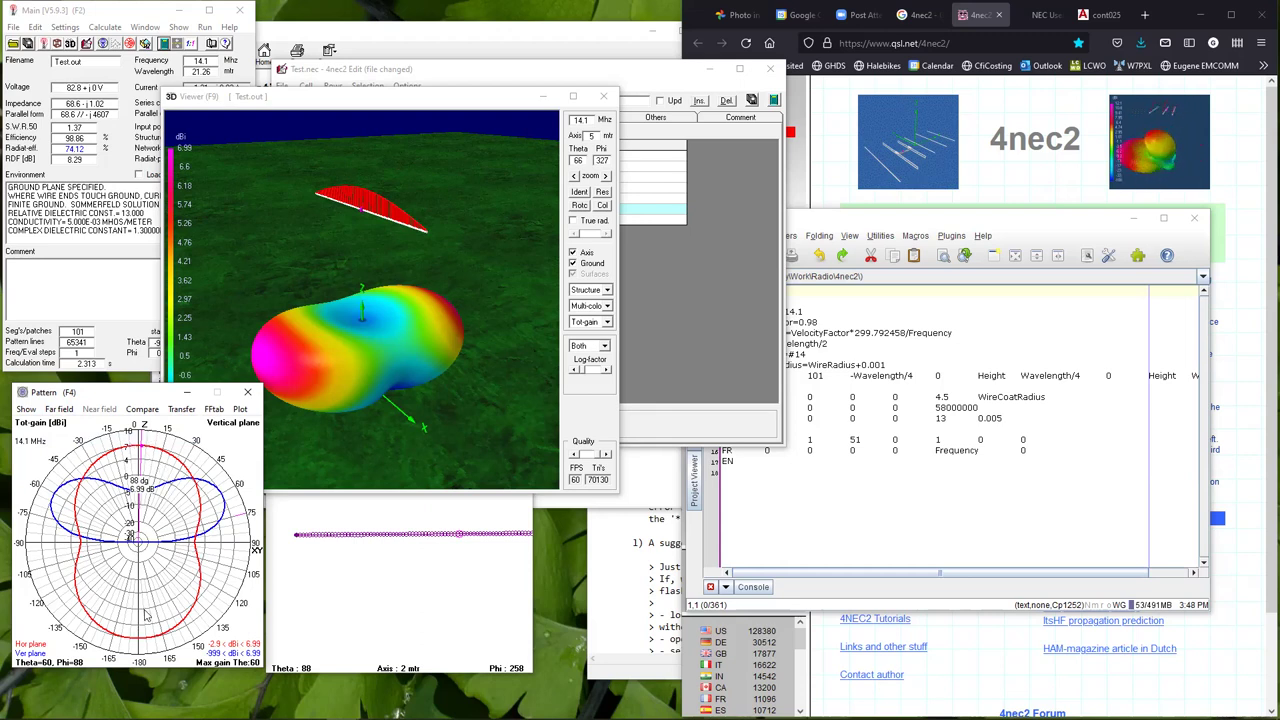
Examine the wire antenna's 3D total-gain pattern over the ground from several viewing angles.
click(438, 303)
drag(478, 280, 444, 301)
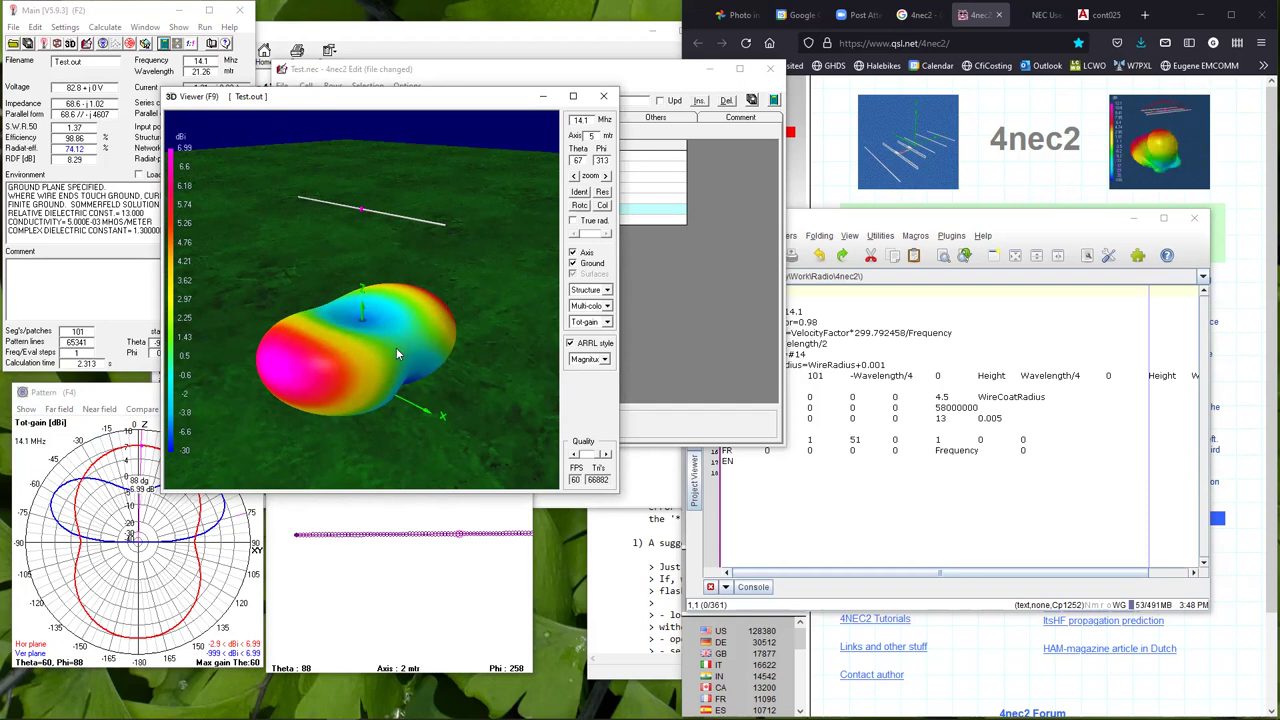
mouse_move(480, 286)
mouse_down()
mouse_move(466, 286)
mouse_move(517, 289)
mouse_move(491, 277)
mouse_up()
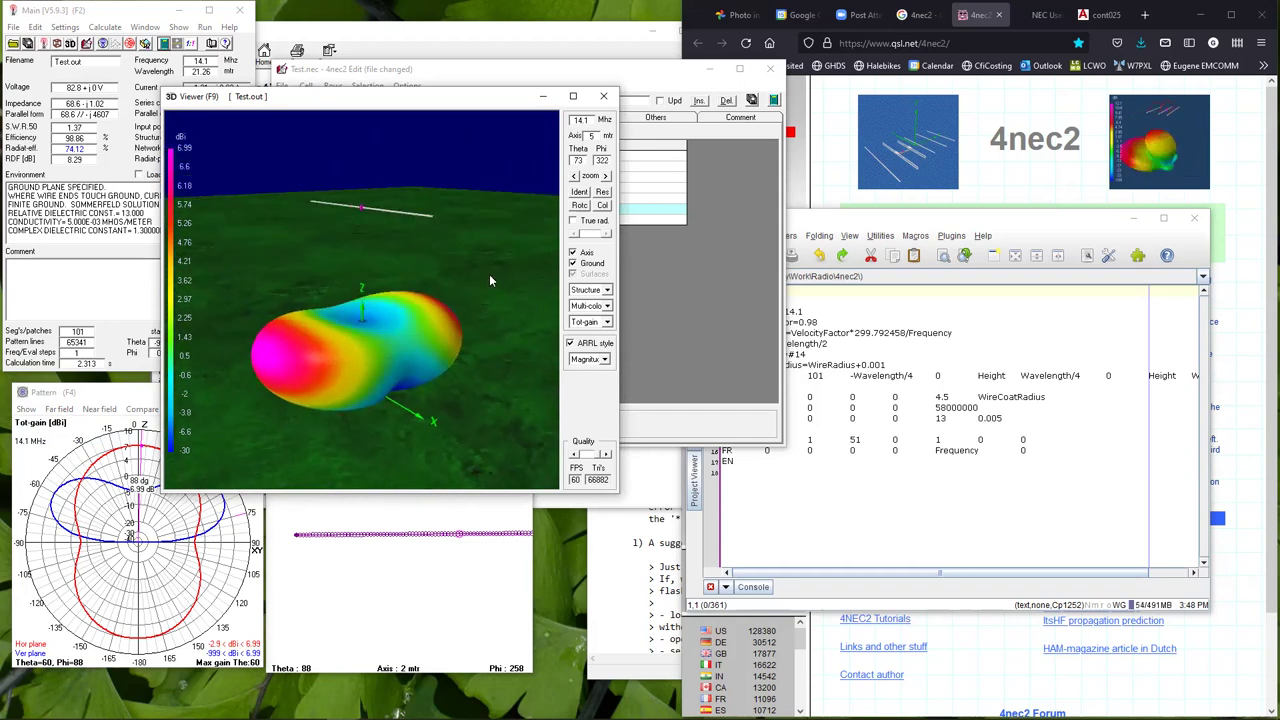
drag(301, 364, 266, 389)
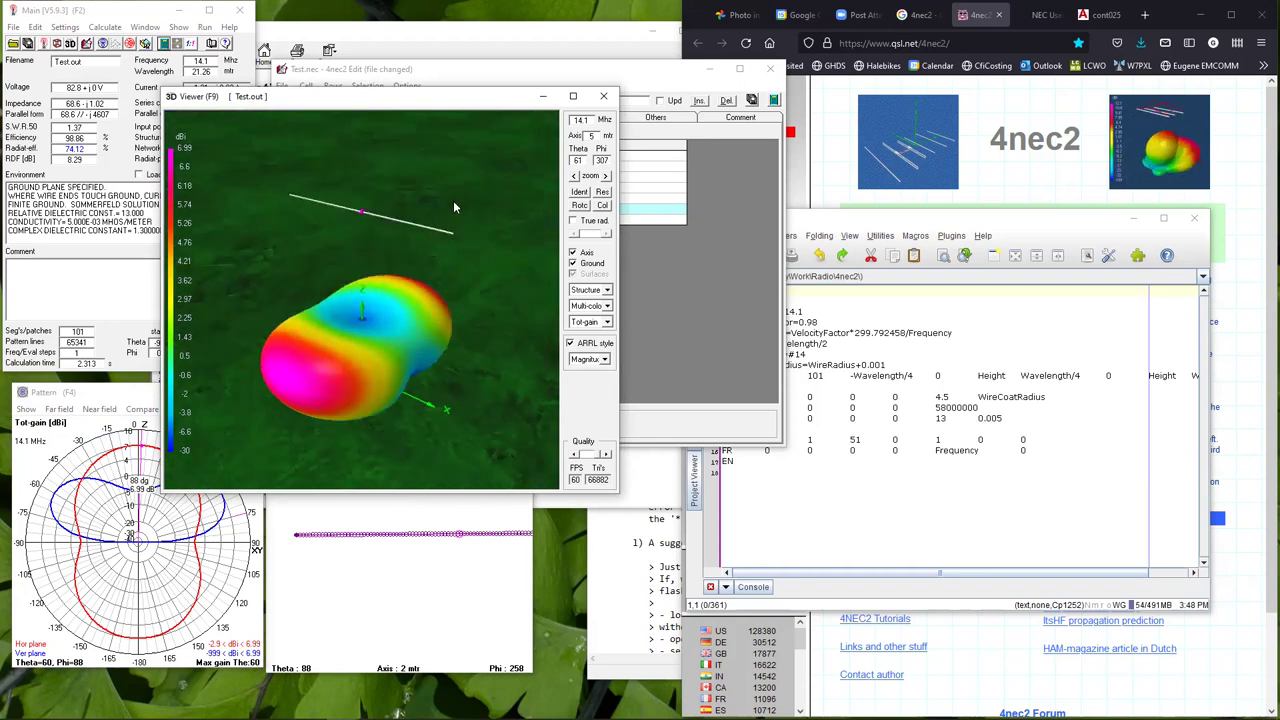
mouse_move(462, 208)
mouse_down()
mouse_move(469, 216)
mouse_move(465, 187)
mouse_move(466, 224)
mouse_up()
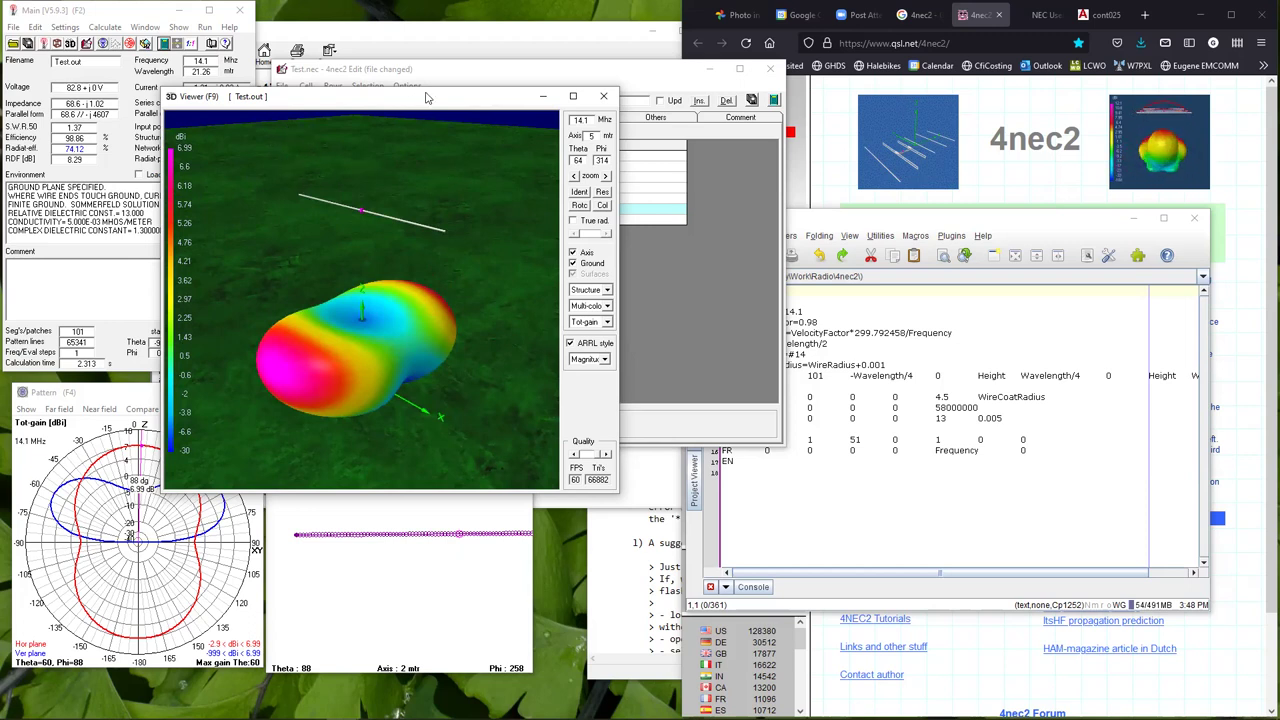
Move the 3D viewer off the antenna editor and enable a second ground in the editor's ground settings.
drag(426, 97, 689, 181)
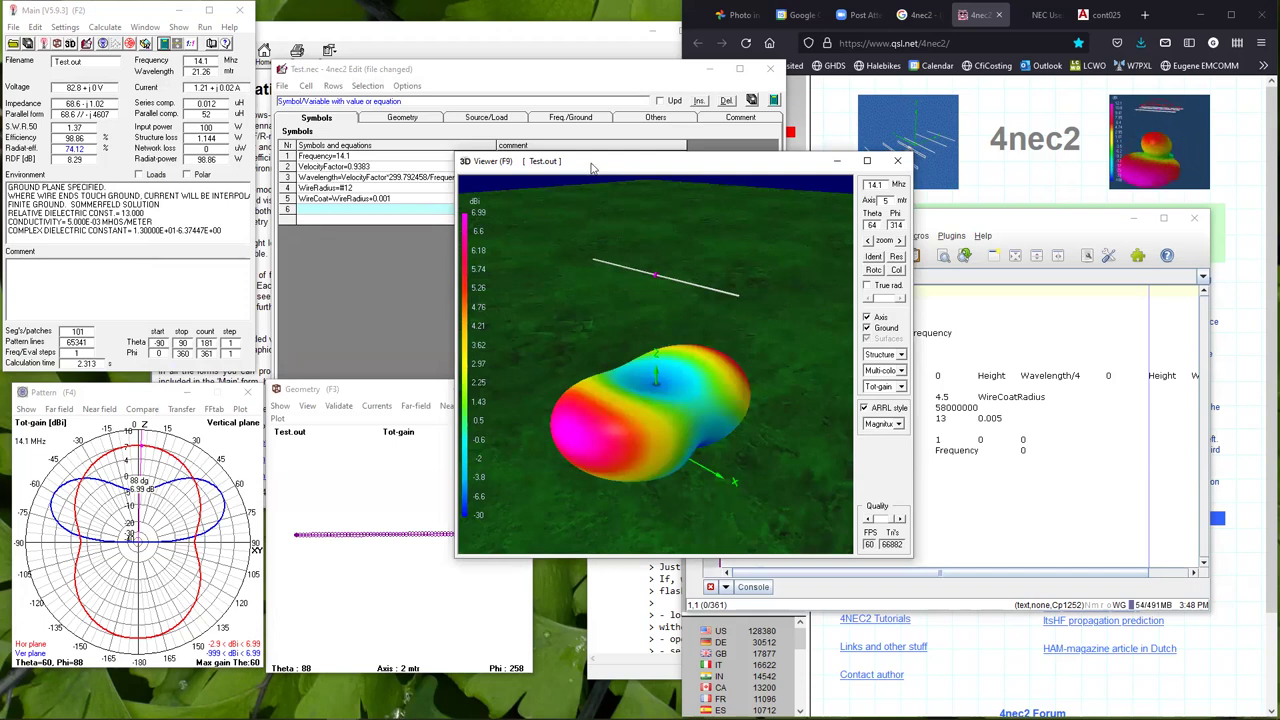
drag(590, 168, 662, 252)
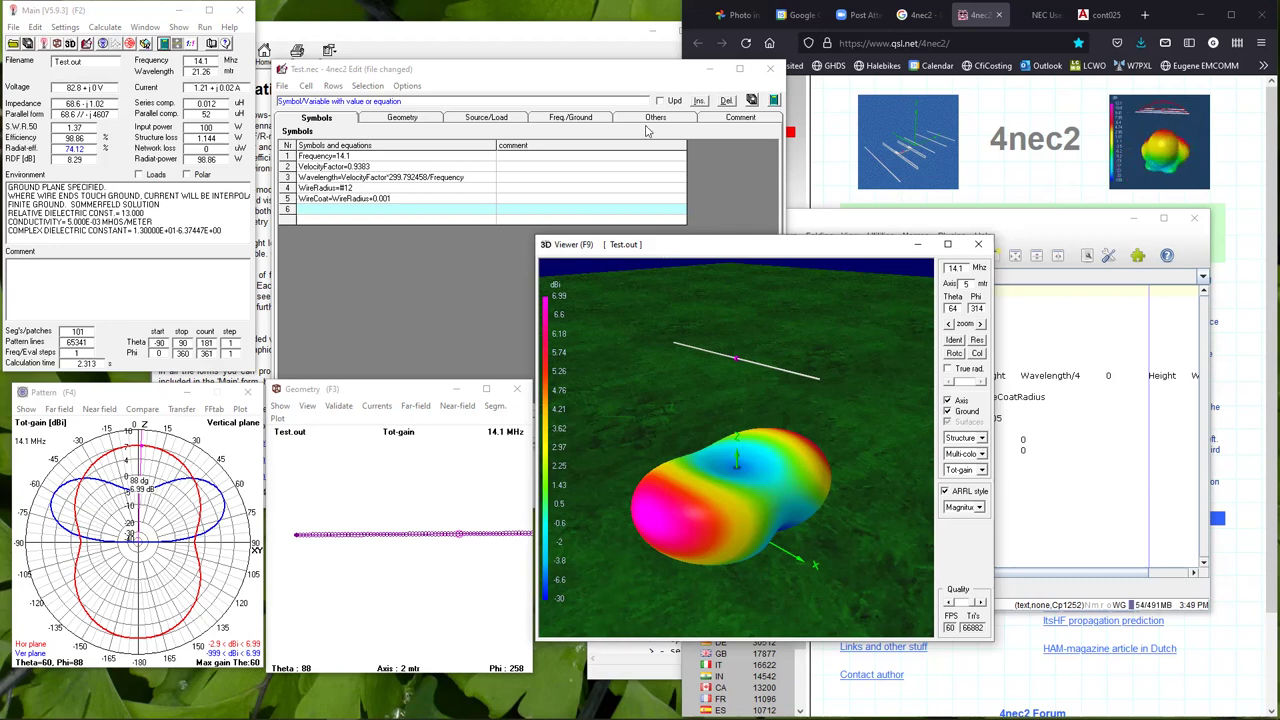
click(573, 118)
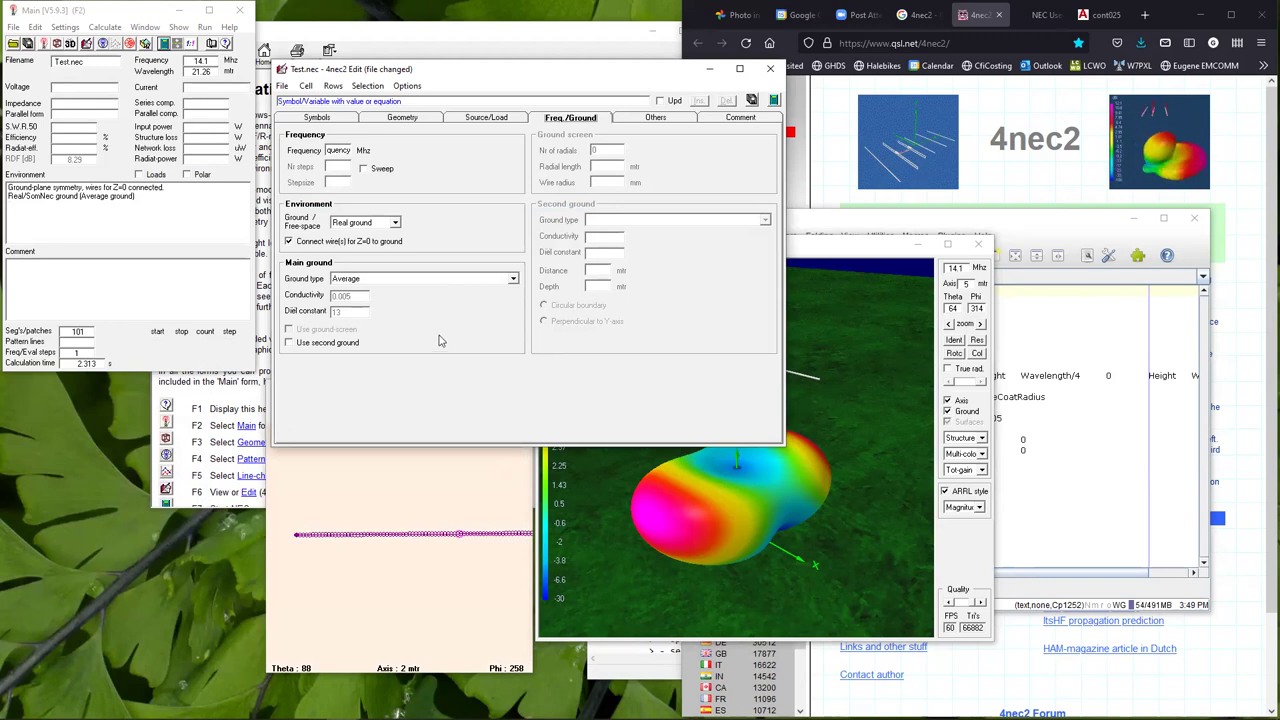
click(320, 346)
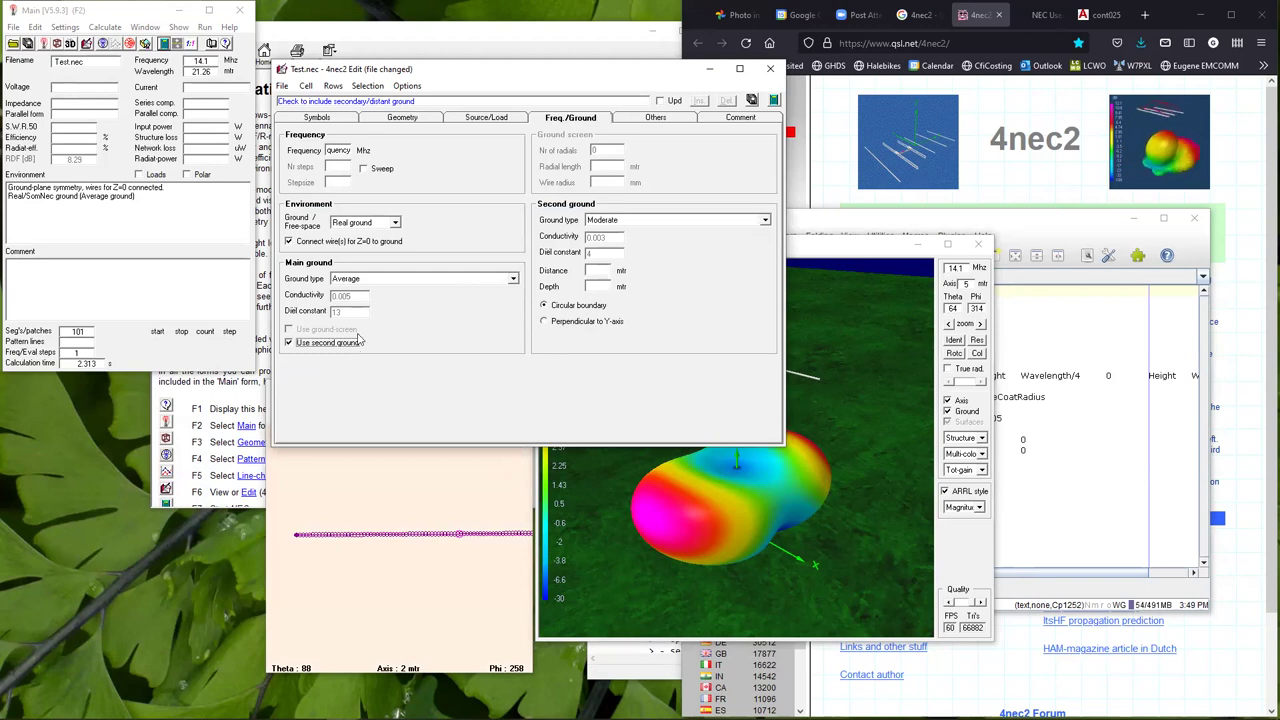
Set the second ground's type to Sea water.
click(765, 221)
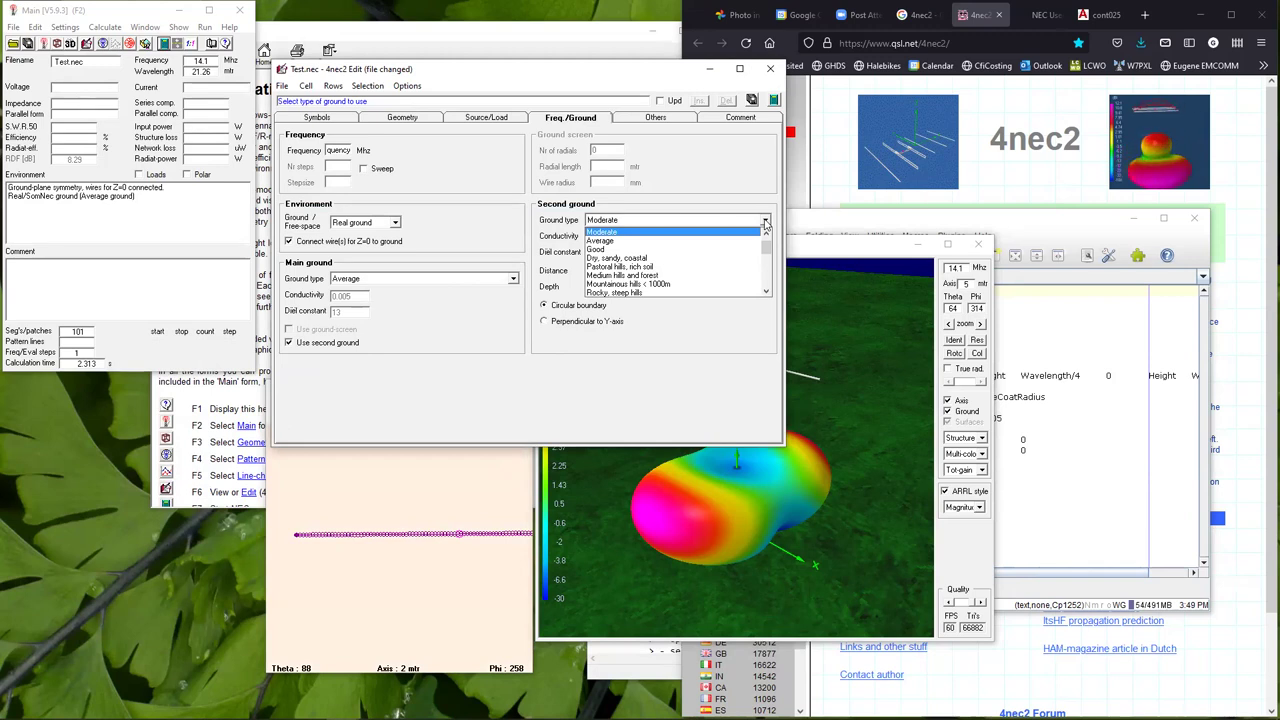
mouse_move(766, 244)
mouse_down()
mouse_move(765, 293)
mouse_move(766, 236)
mouse_up()
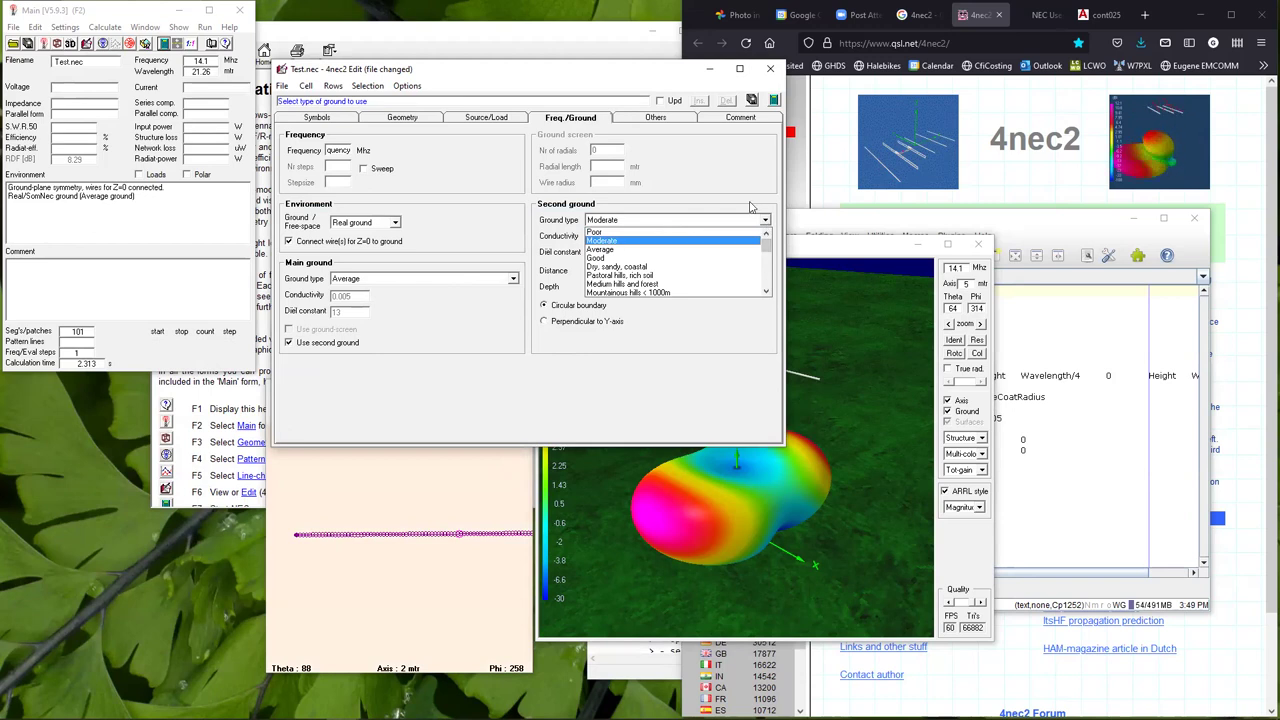
click(750, 206)
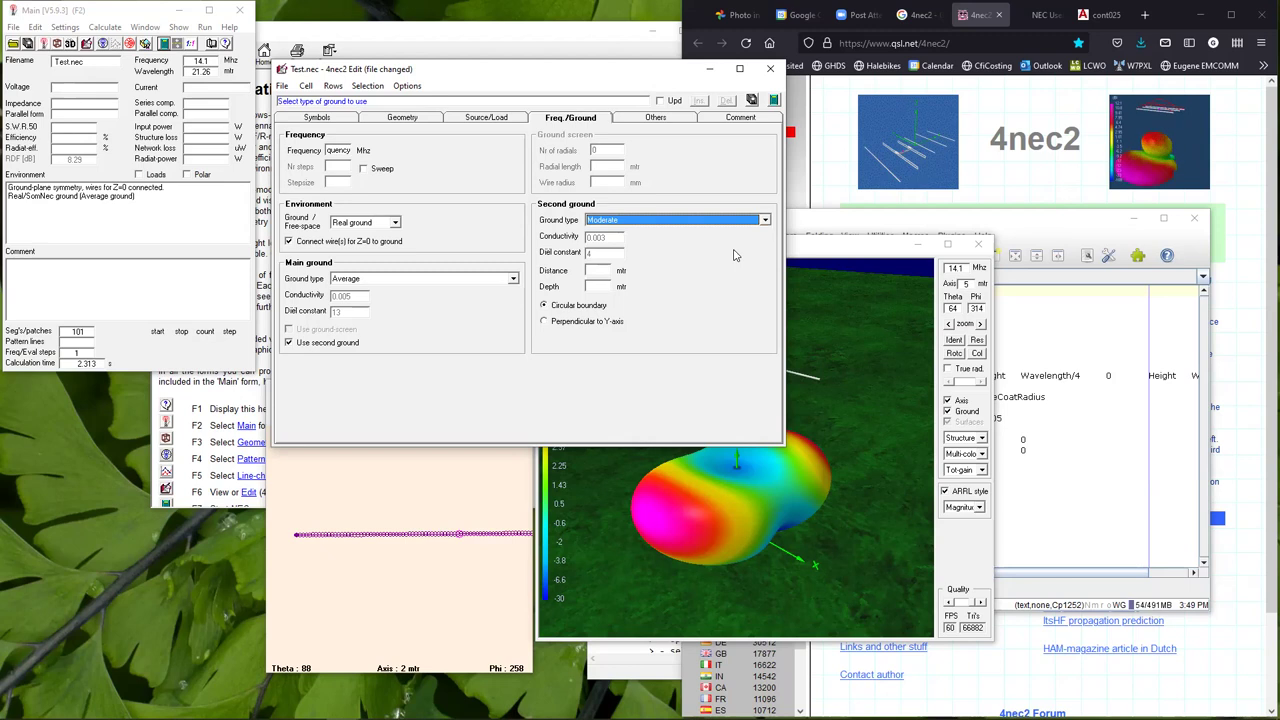
click(765, 221)
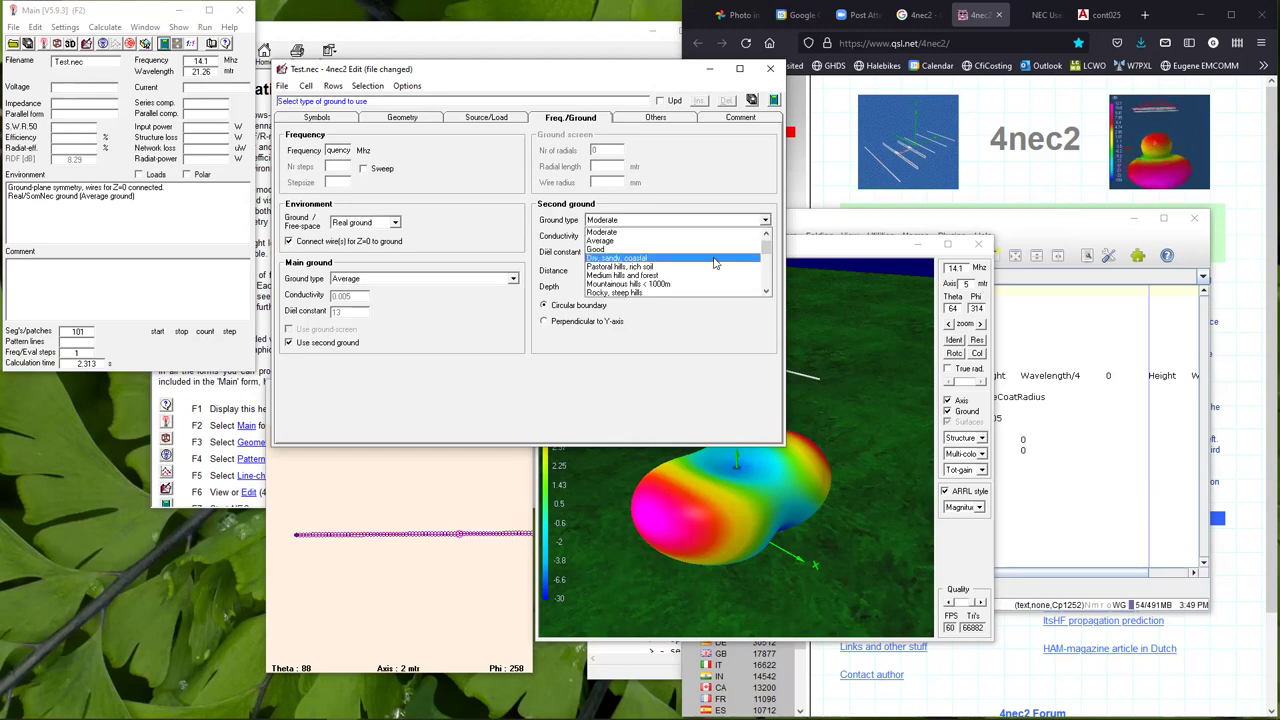
scroll(714, 263, down, 3)
scroll(714, 263, down, 3)
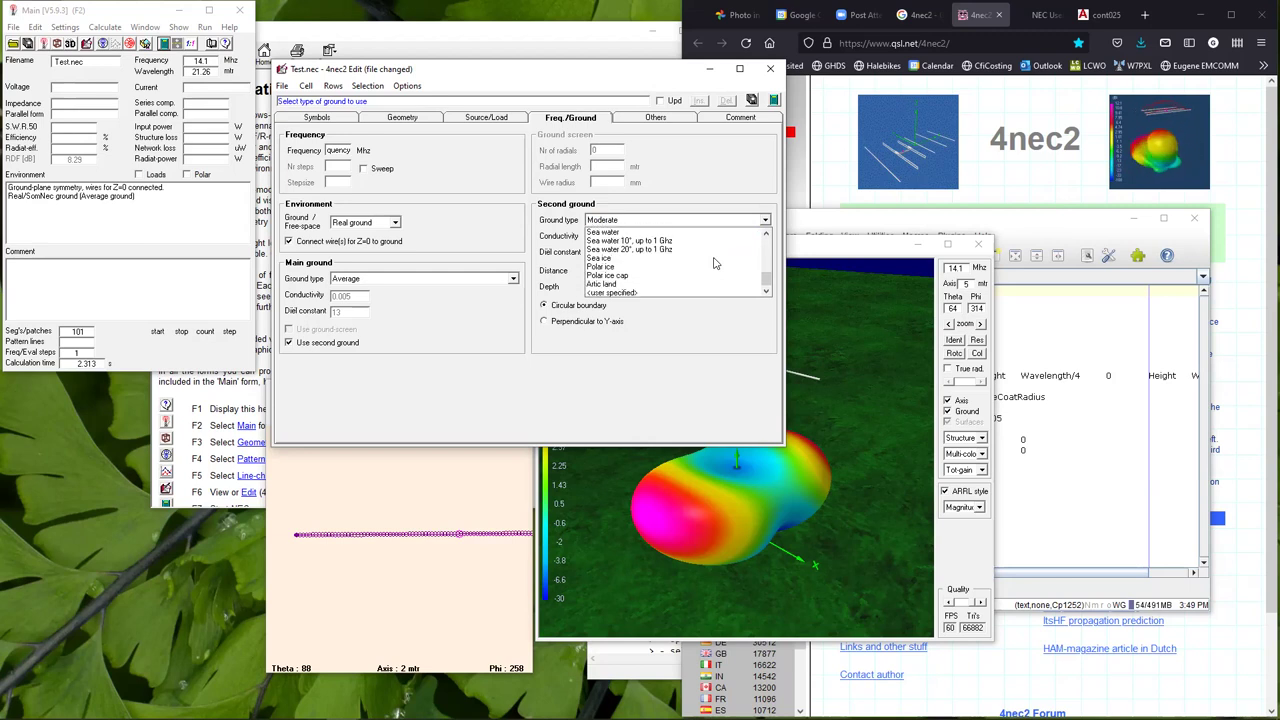
click(649, 236)
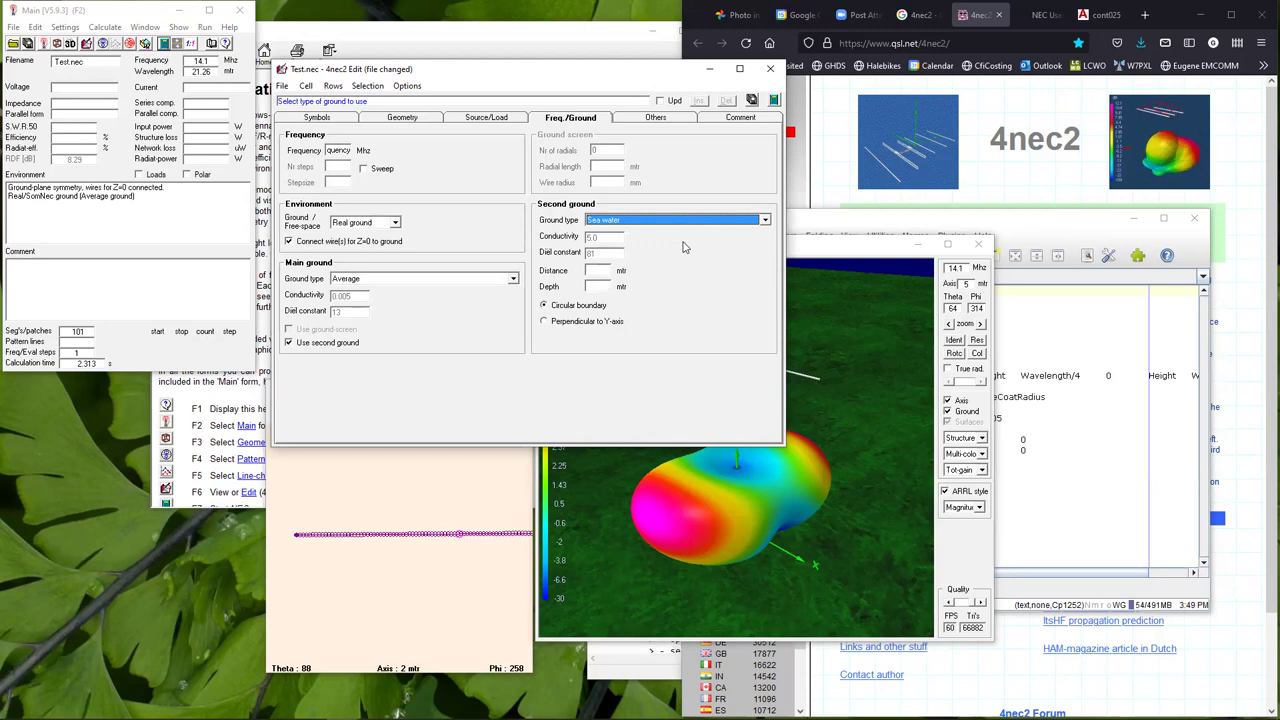
Try the Perpendicular to Y-axis boundary for the second ground, and return it to Circular boundary.
click(560, 322)
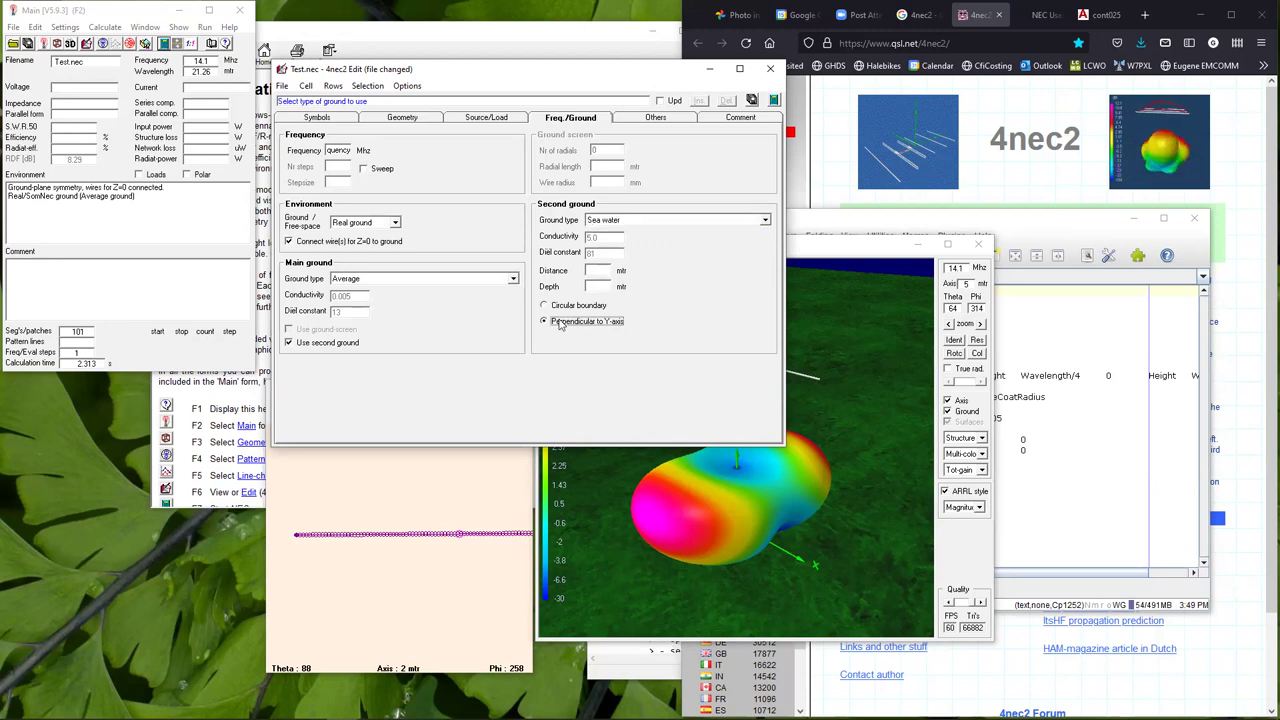
click(556, 307)
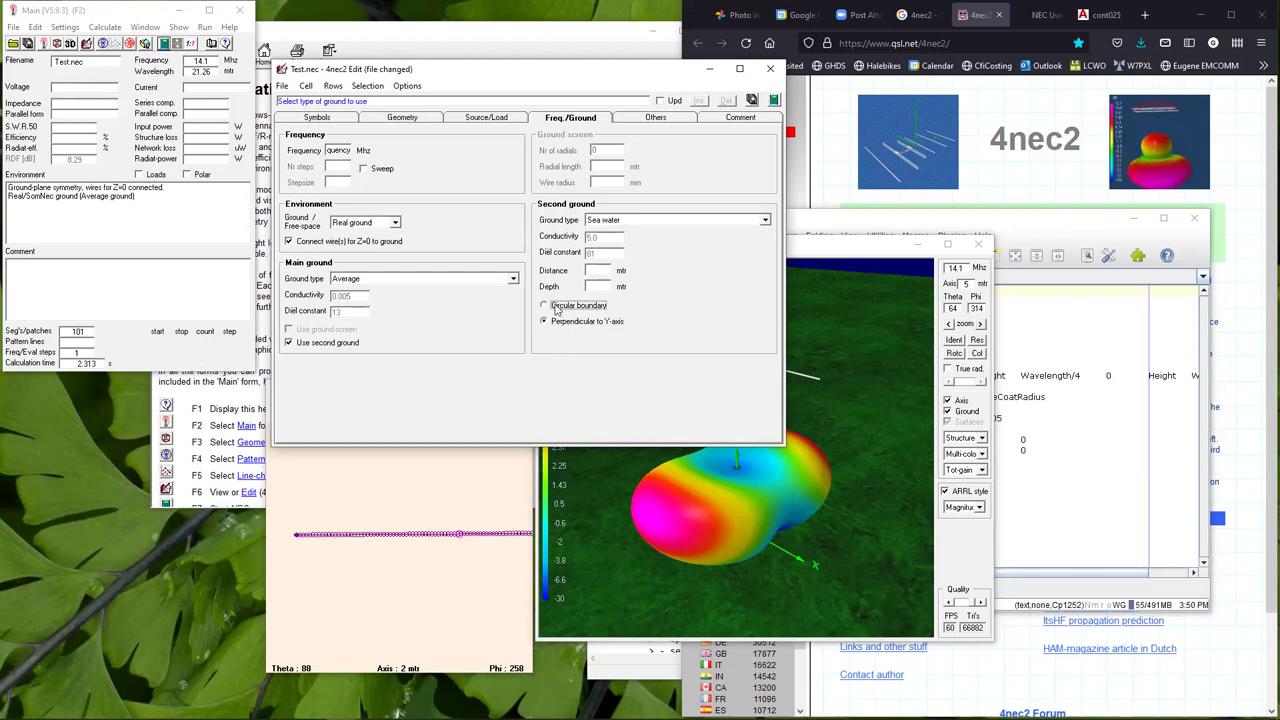
key(space)
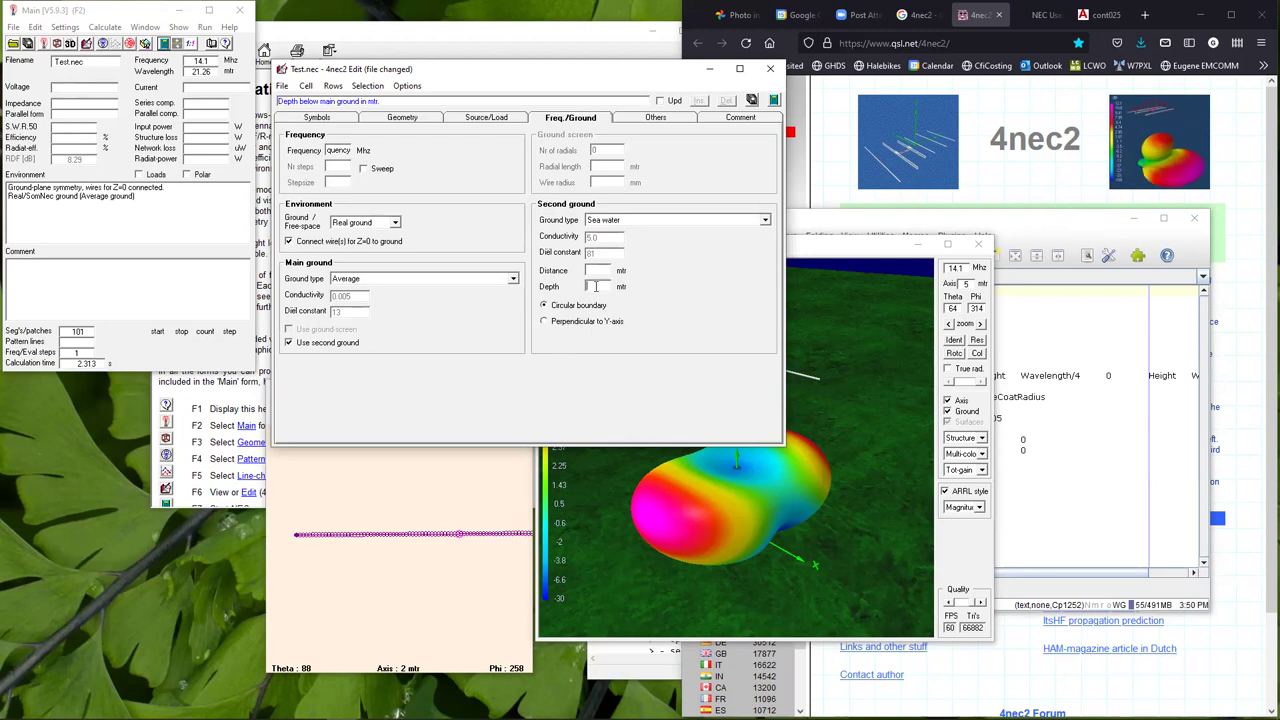
Set the second ground's type to Average.
click(766, 225)
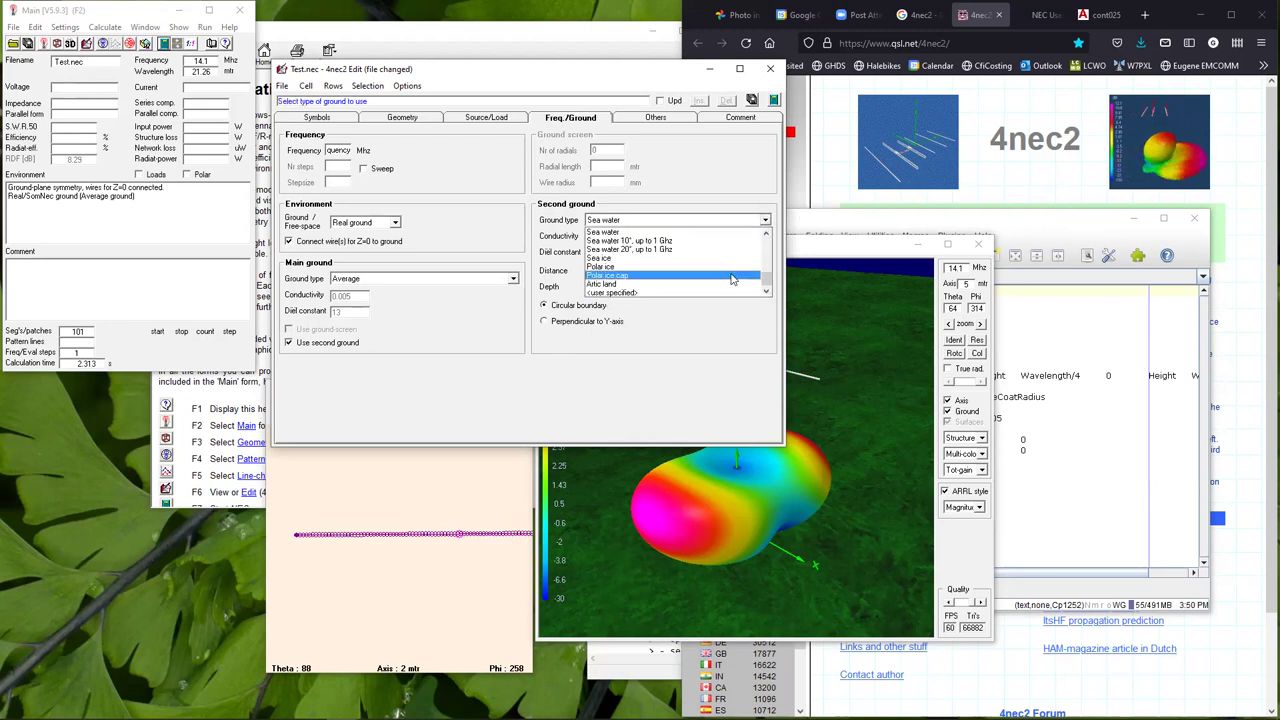
scroll(691, 258, up, 2)
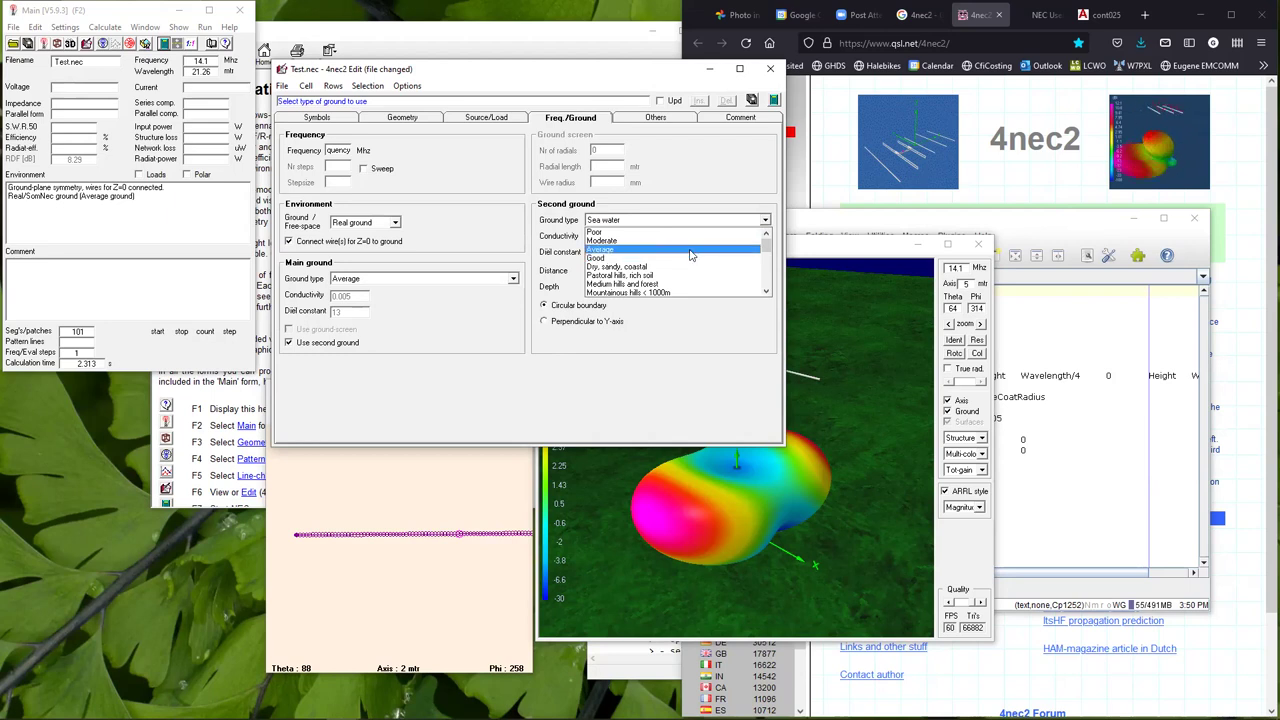
click(690, 250)
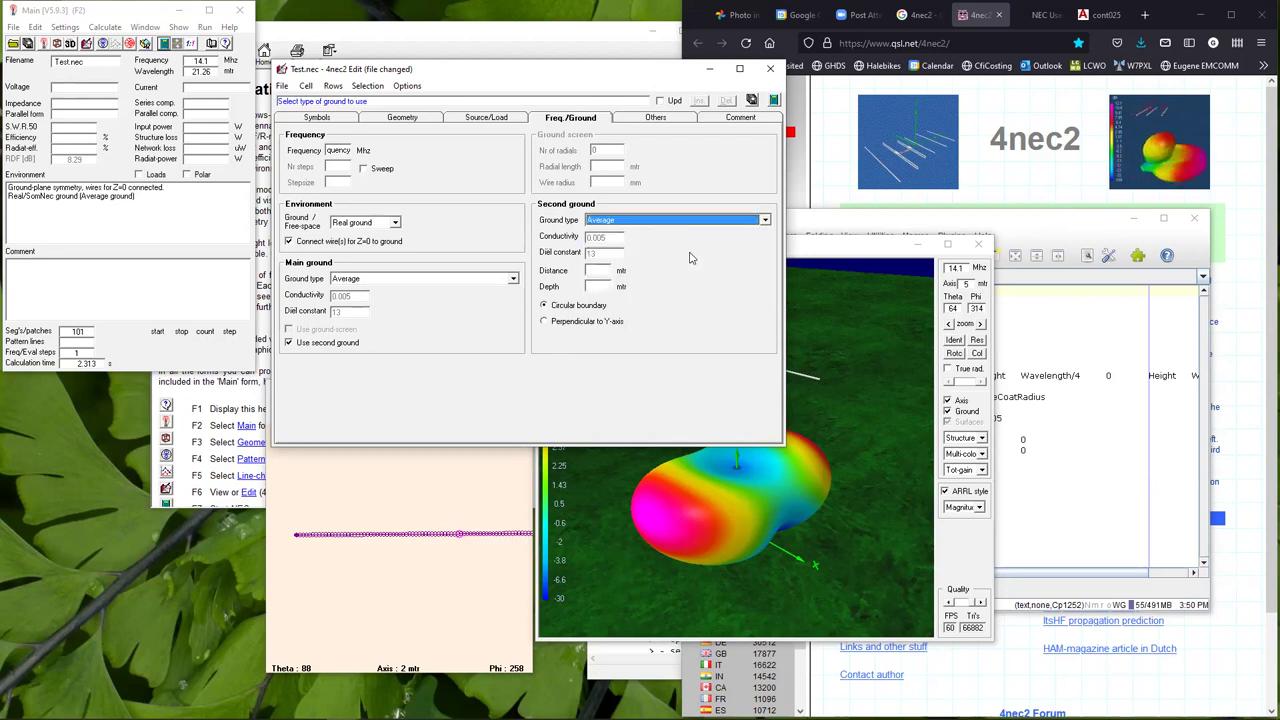
Disable the second ground, enable it again, and check its ground type choices without changing the selection.
click(313, 343)
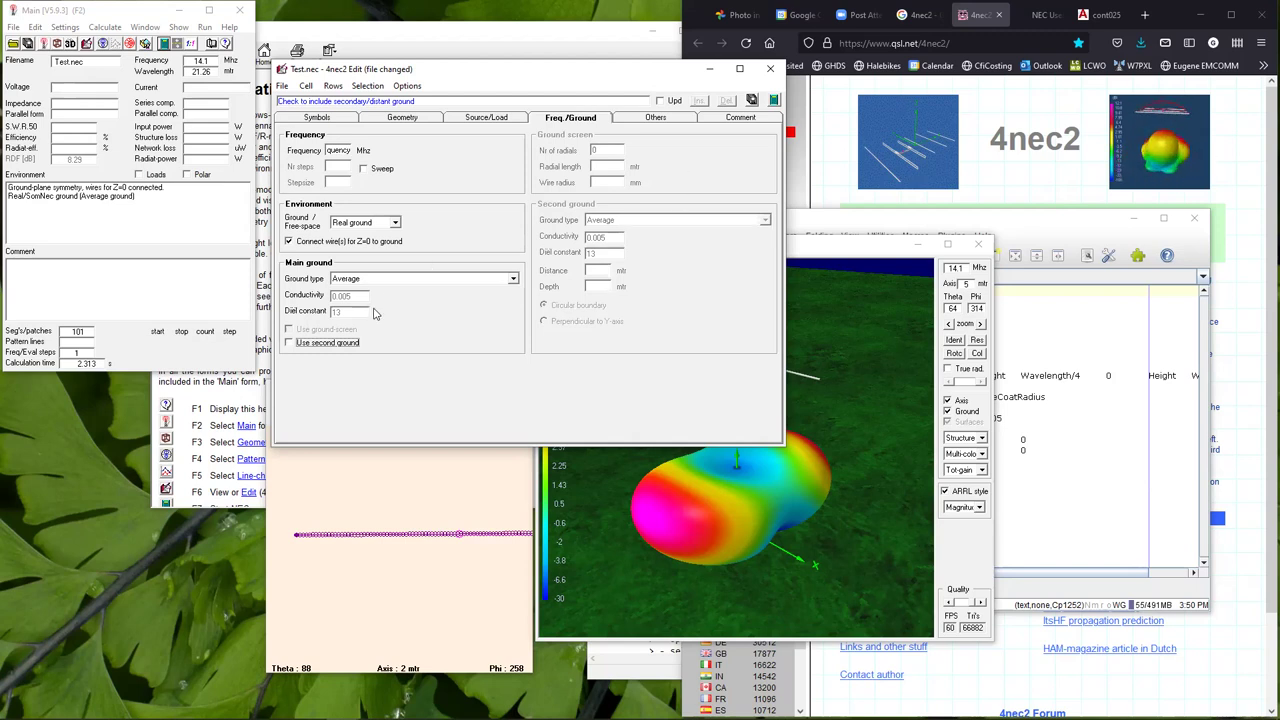
click(313, 343)
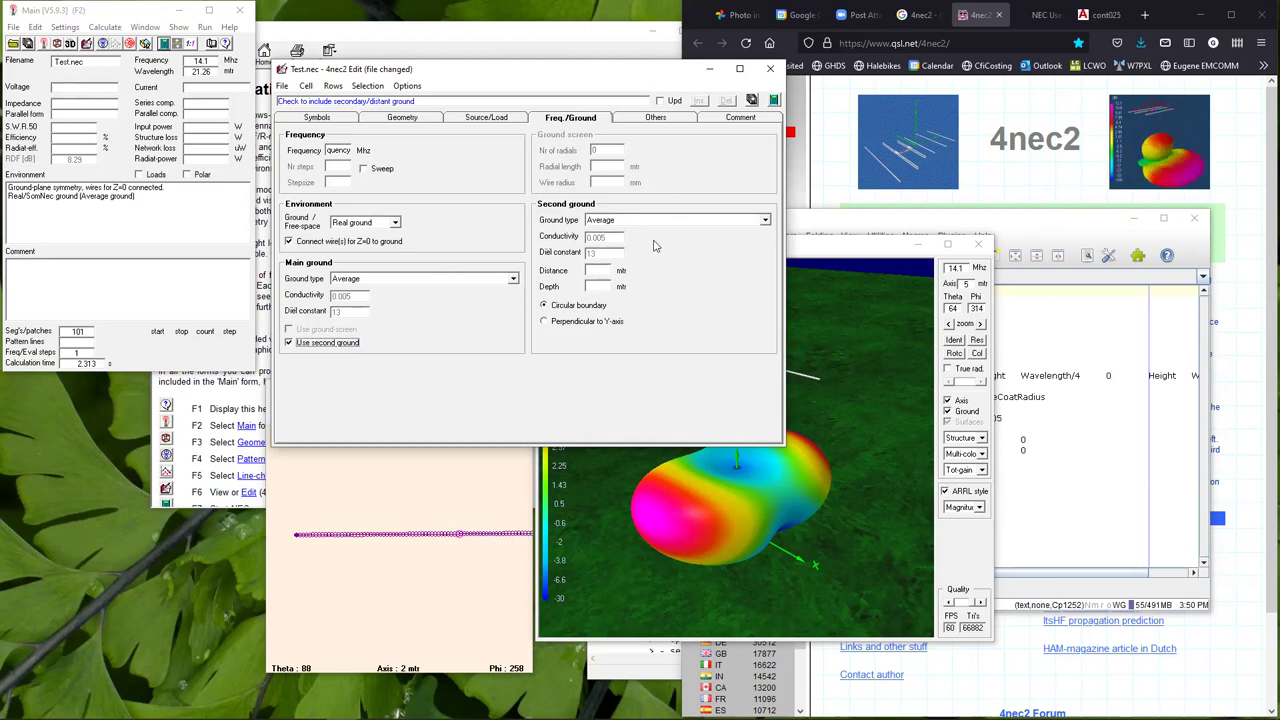
click(764, 221)
click(764, 221)
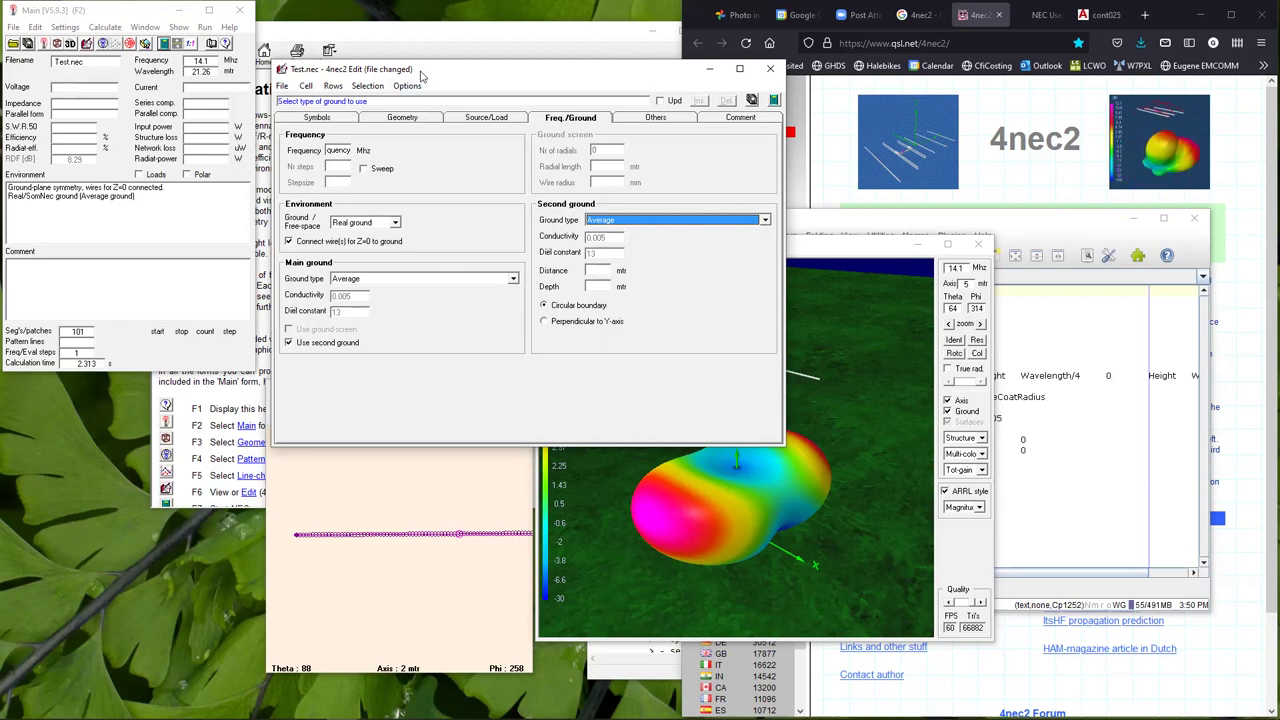
Bring the help window forward and look through its overview page and list of help topics.
click(450, 31)
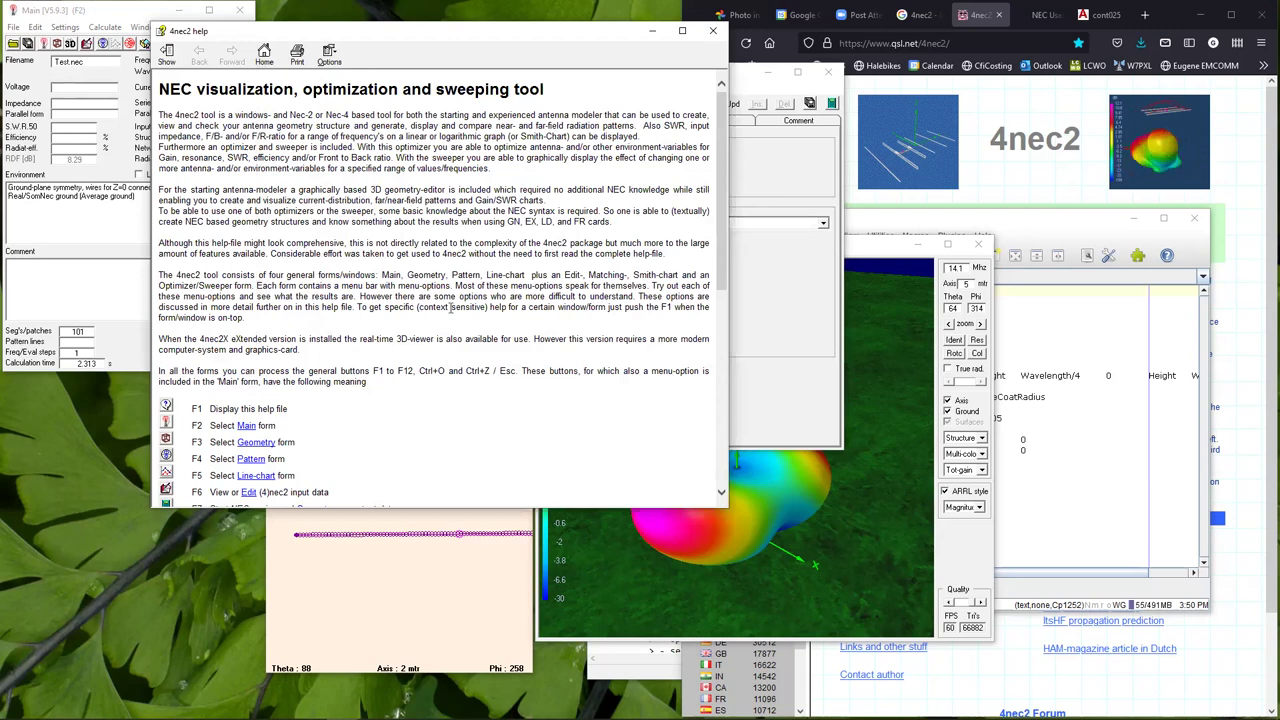
scroll(452, 308, down, 10)
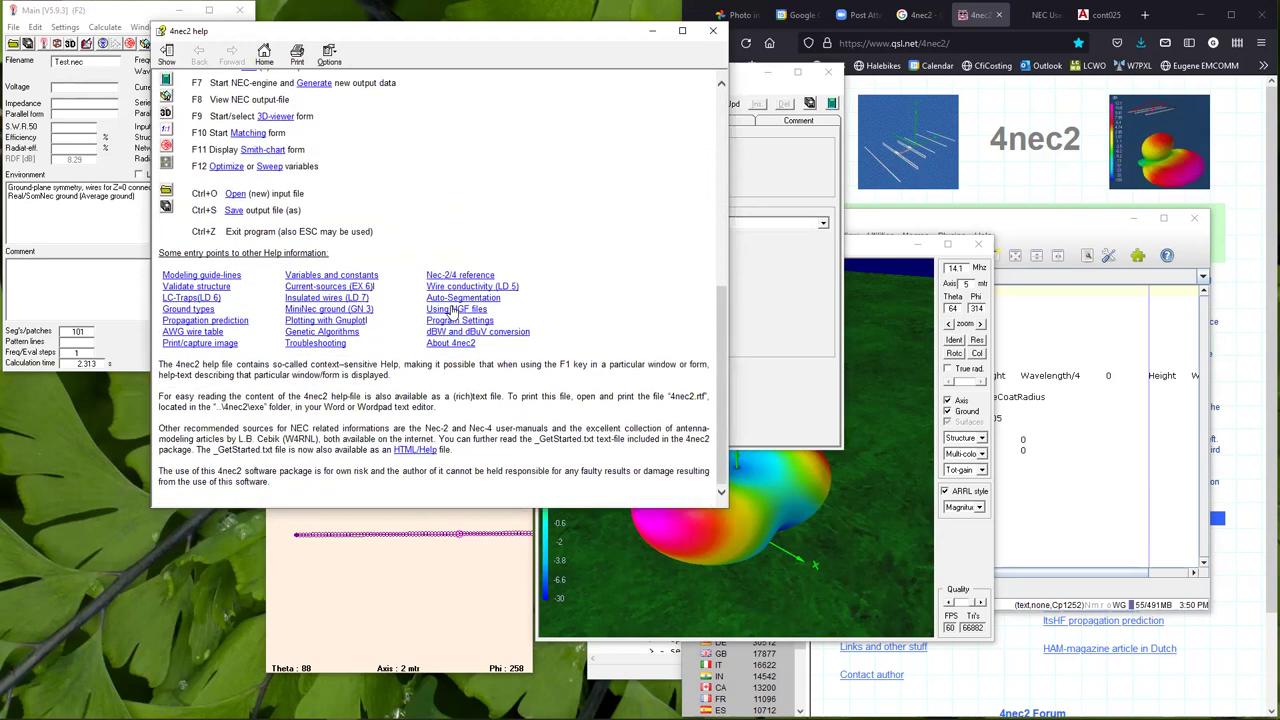
scroll(452, 308, up, 10)
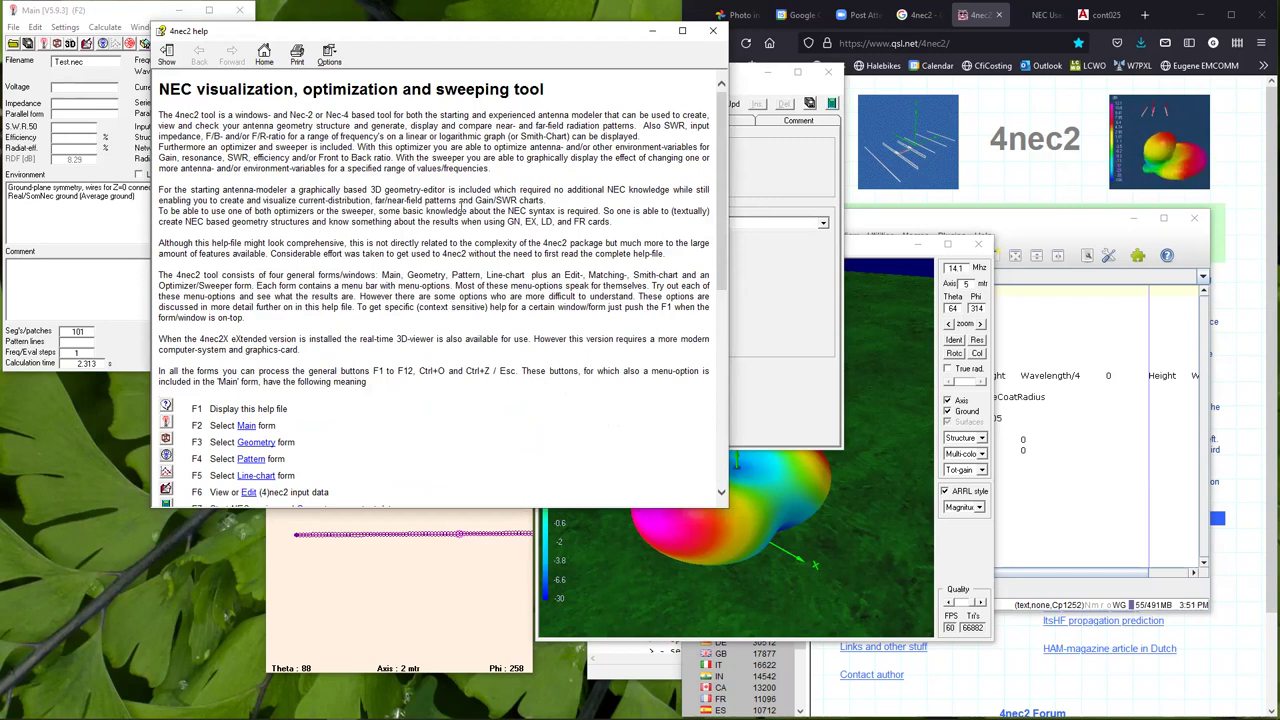
scroll(462, 212, down, 10)
scroll(462, 212, up, 10)
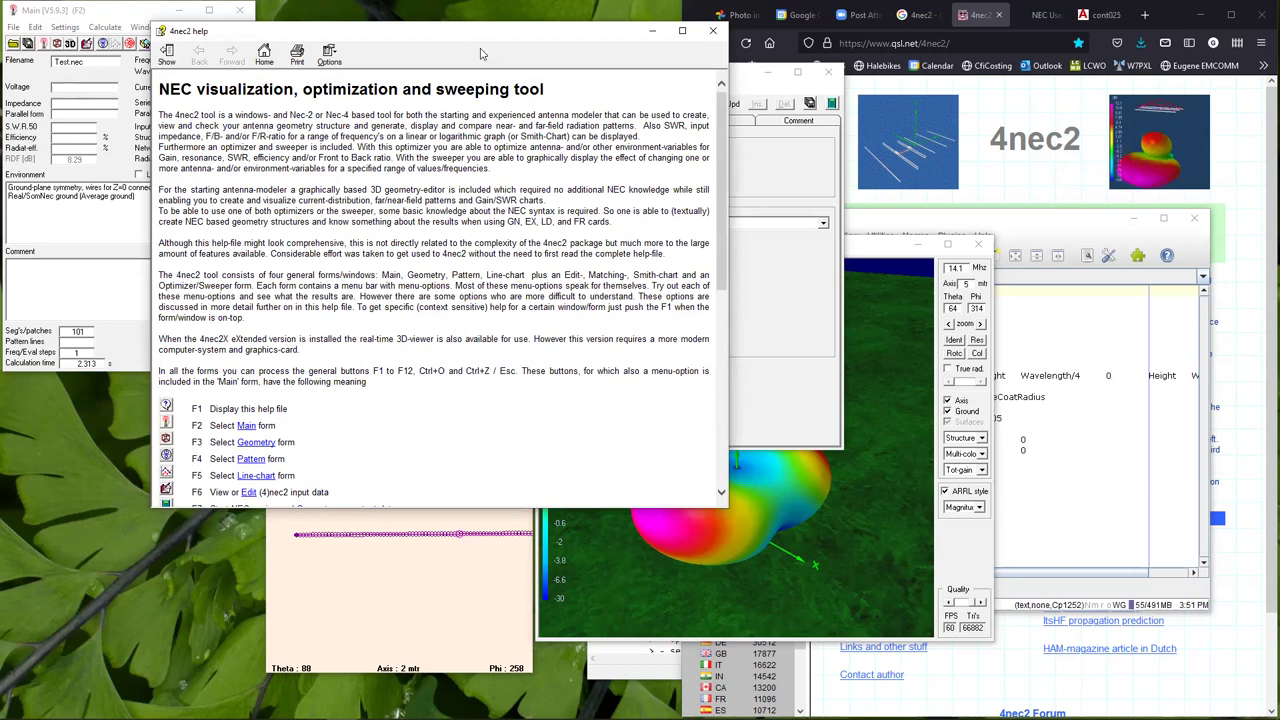
Rearrange the help, antenna editor and 3D viewer windows, leaving the 3D viewer in front over the editor.
drag(480, 53, 874, 83)
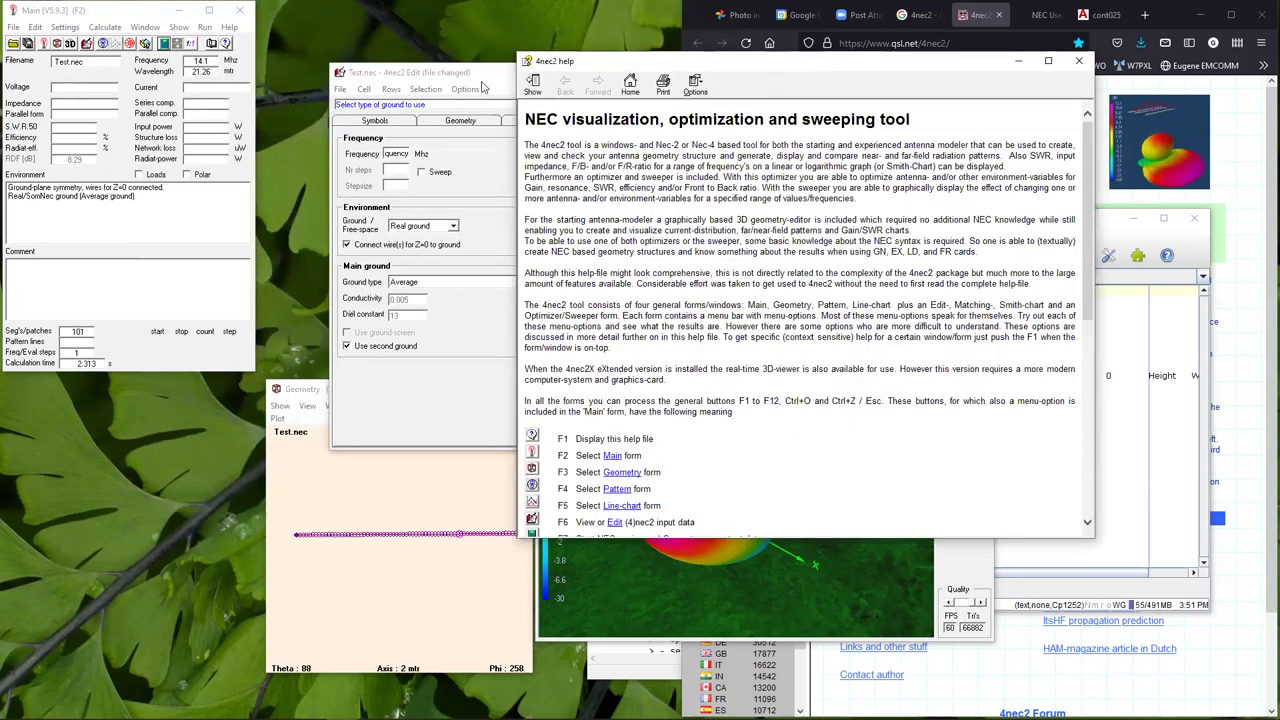
drag(477, 77, 297, 78)
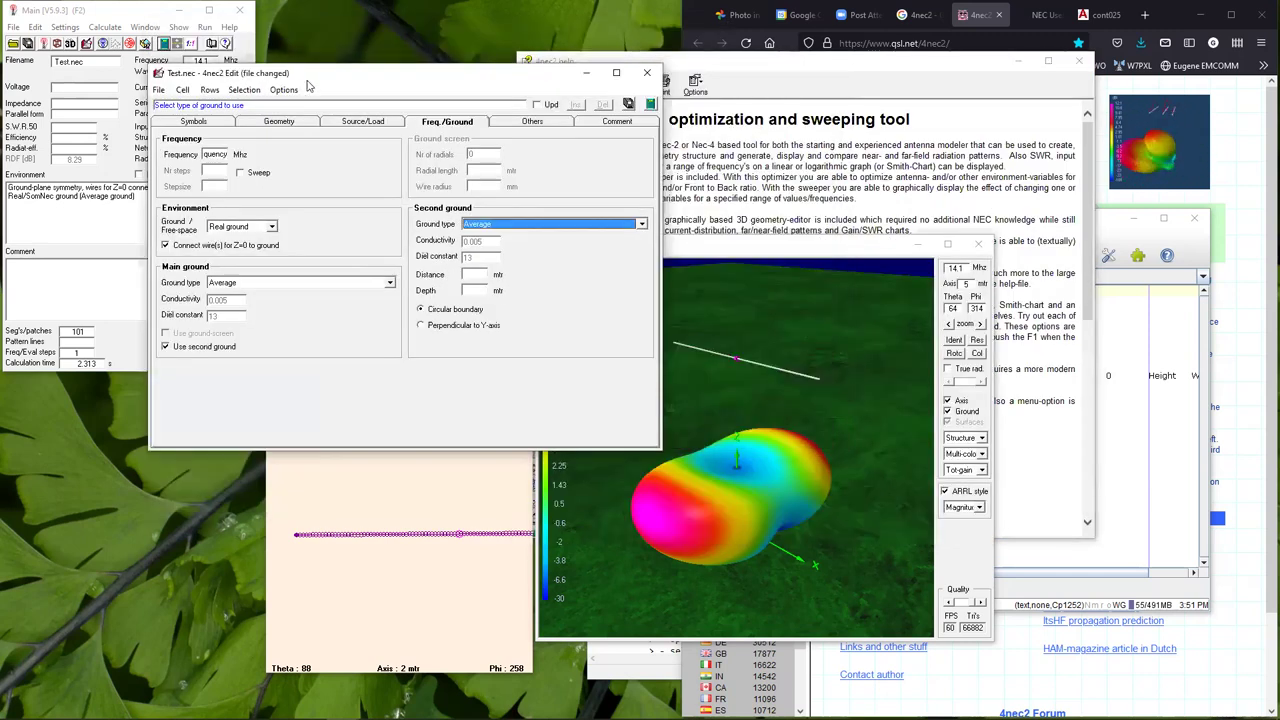
click(749, 247)
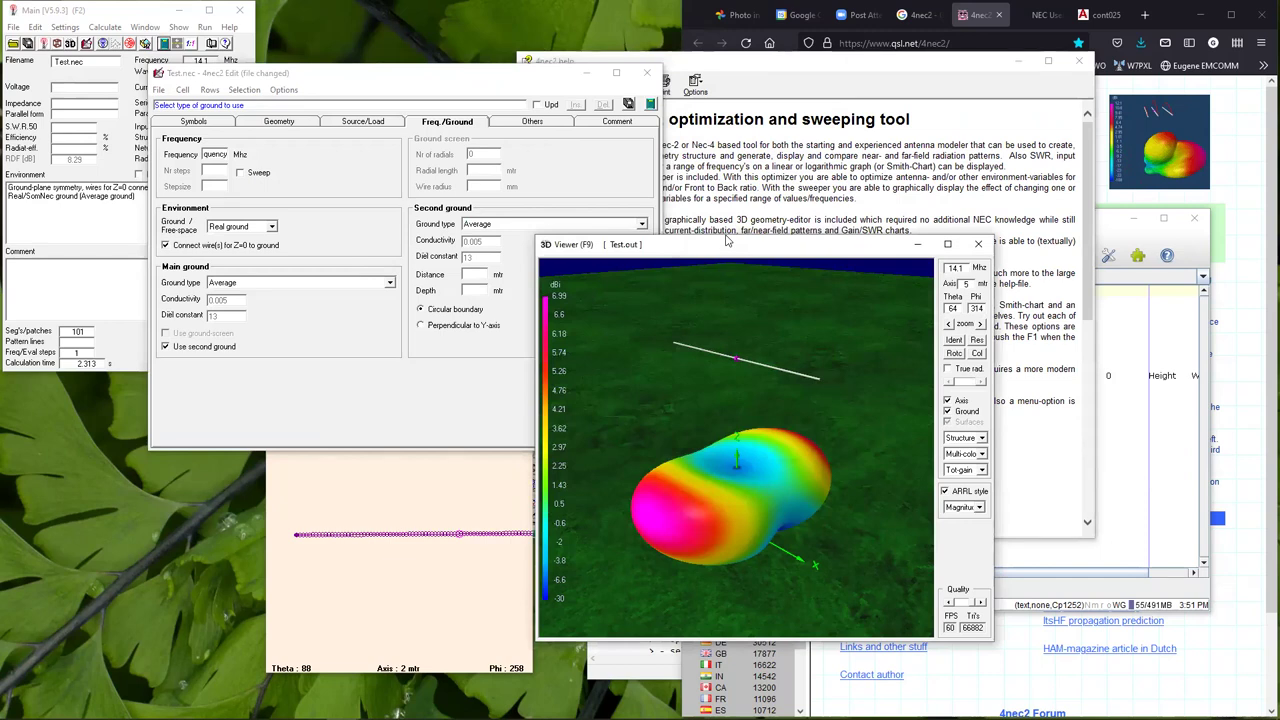
drag(727, 241, 450, 12)
Look through the 3D viewer's structure display choices and check its ground and axis display options, keeping them enabled.
click(705, 209)
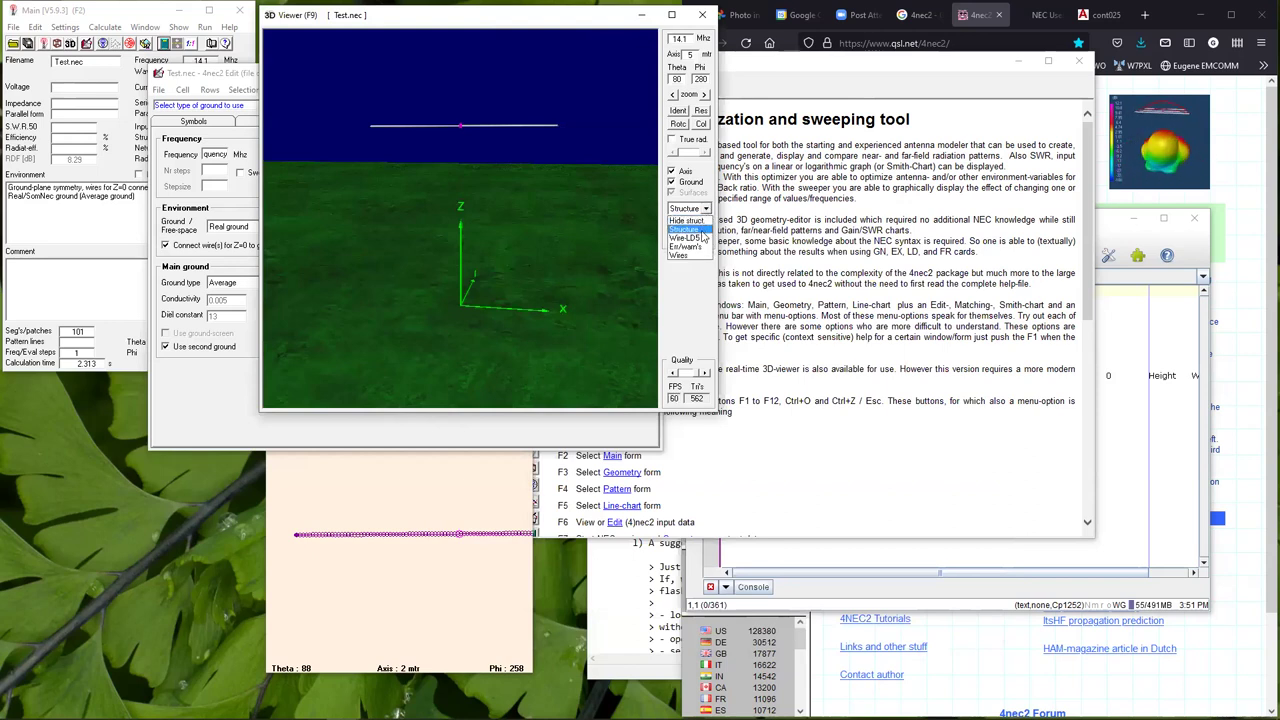
click(711, 201)
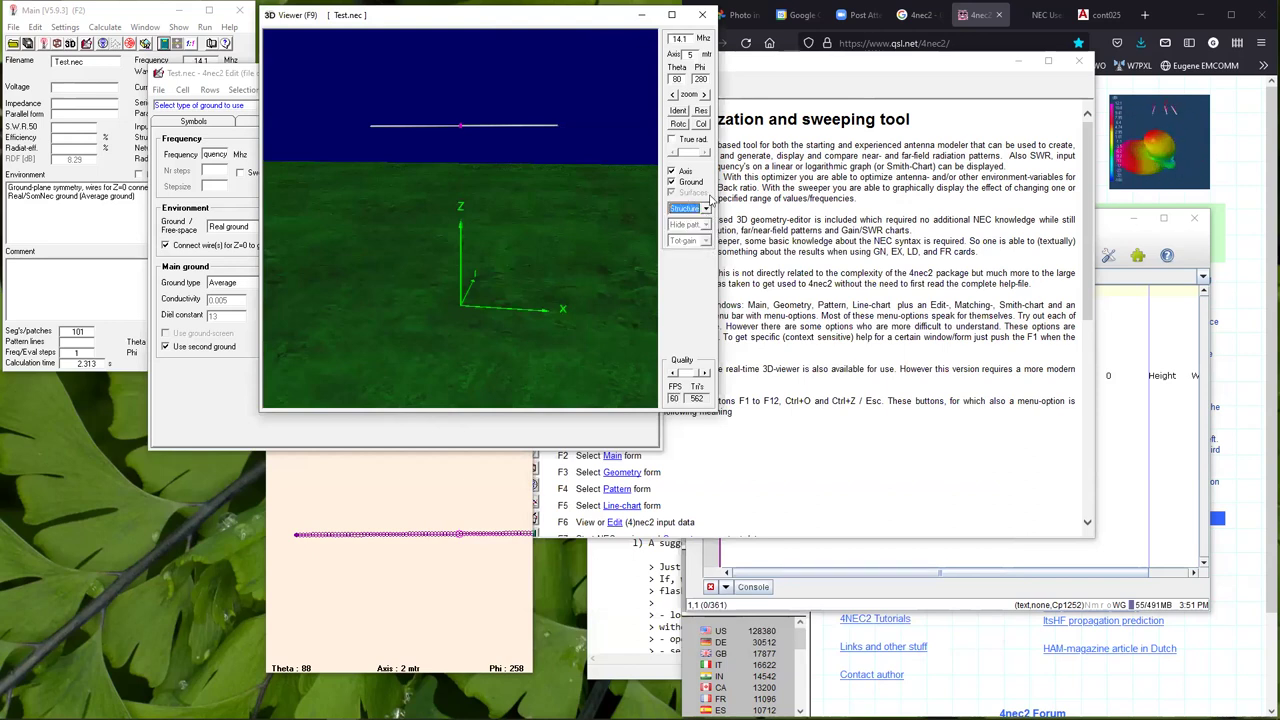
click(705, 208)
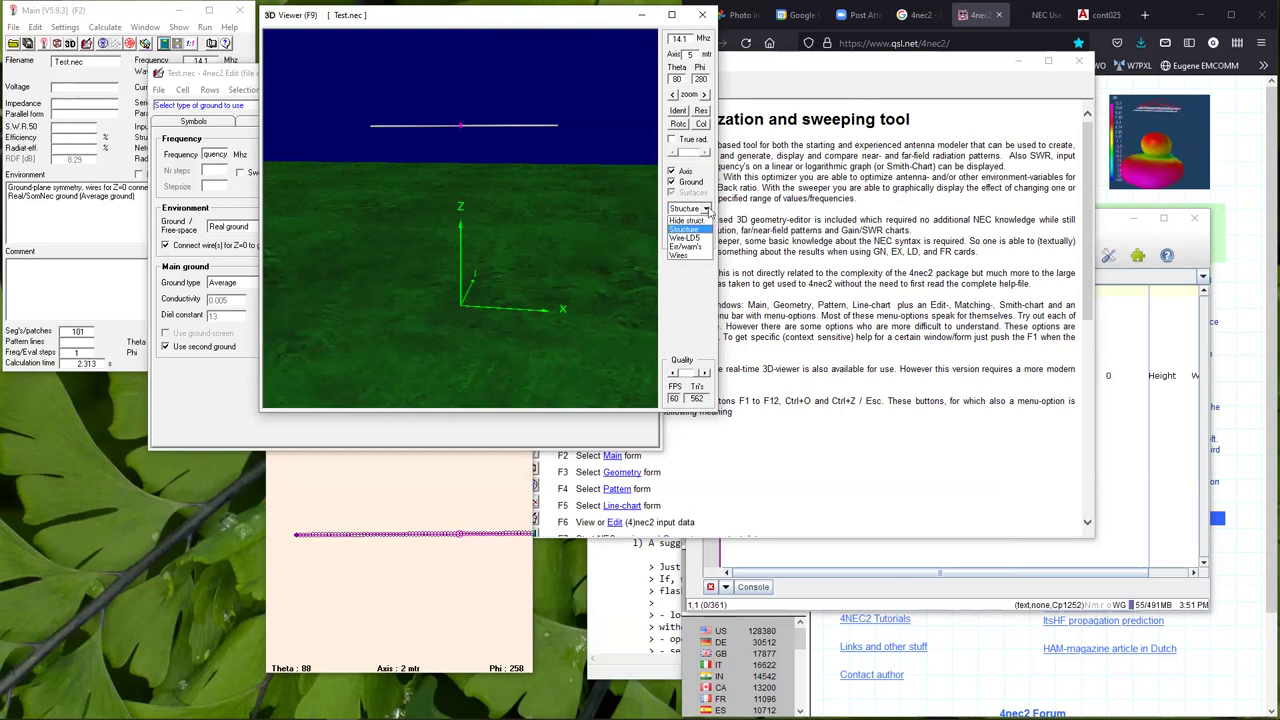
click(685, 229)
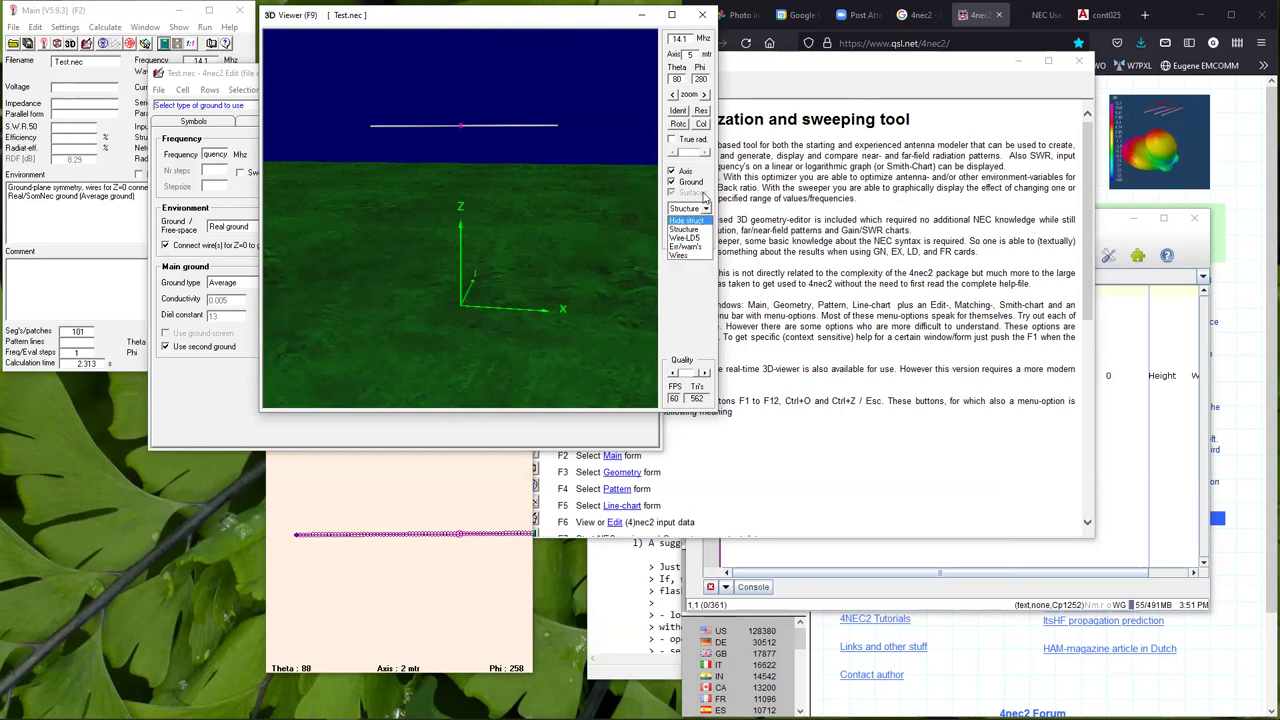
click(672, 182)
click(672, 182)
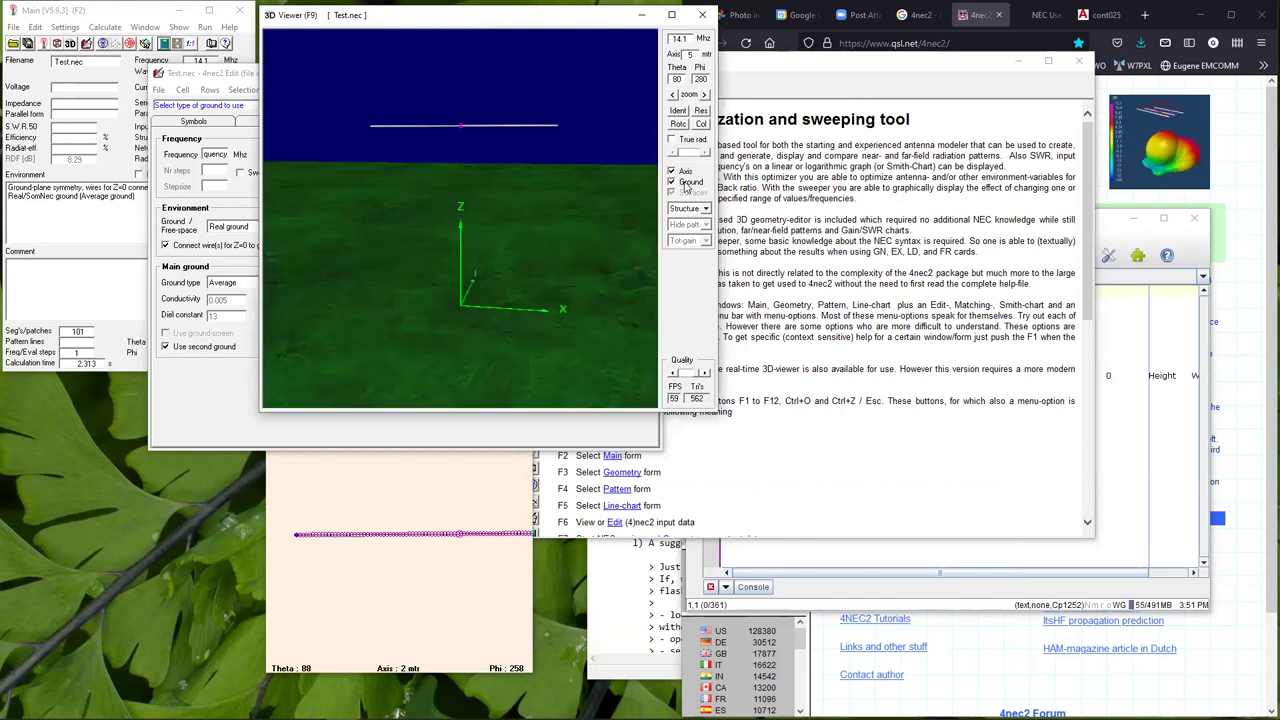
click(684, 172)
click(684, 172)
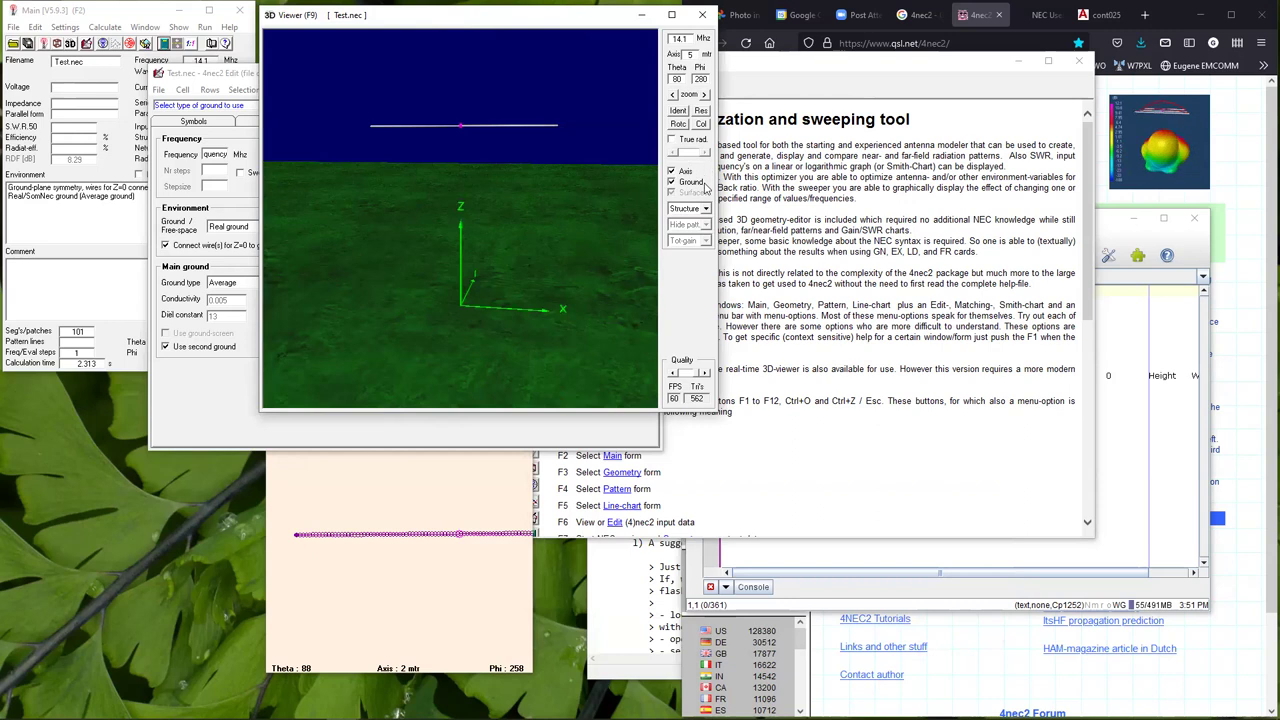
Close and reopen the 3D viewer to recheck its structure display choices, and close it again.
drag(611, 18, 615, 66)
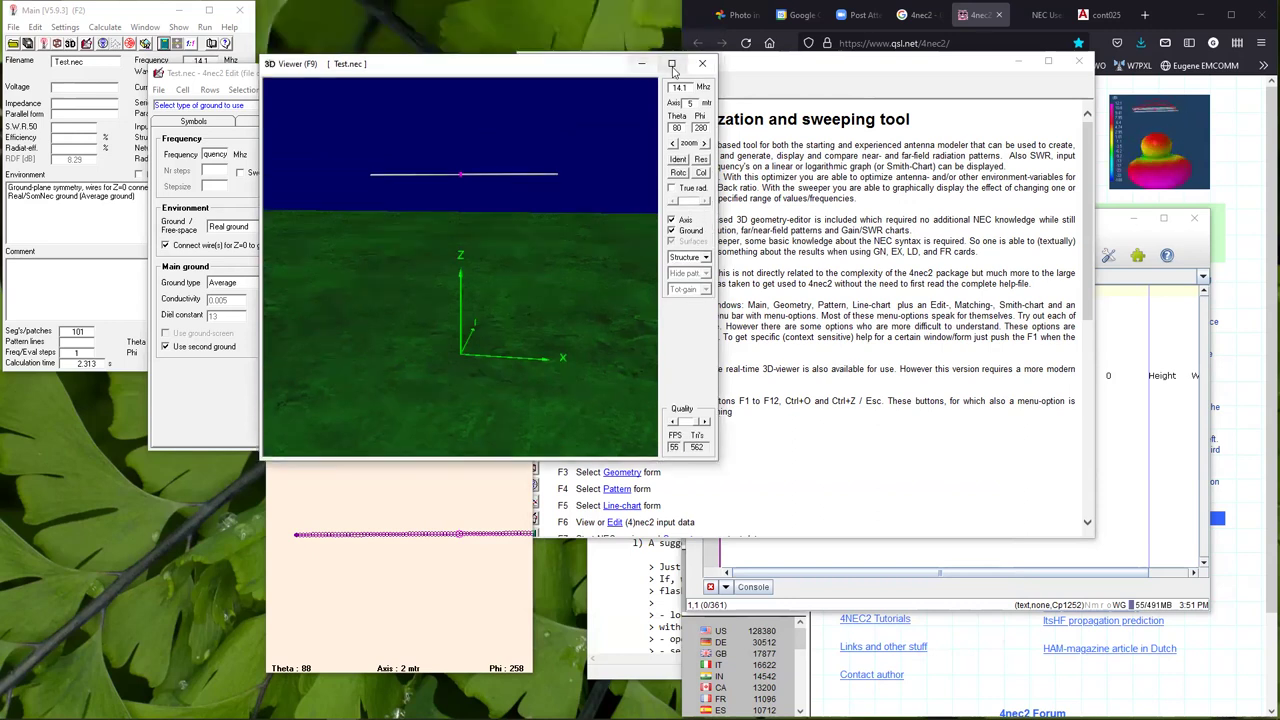
click(702, 64)
click(144, 27)
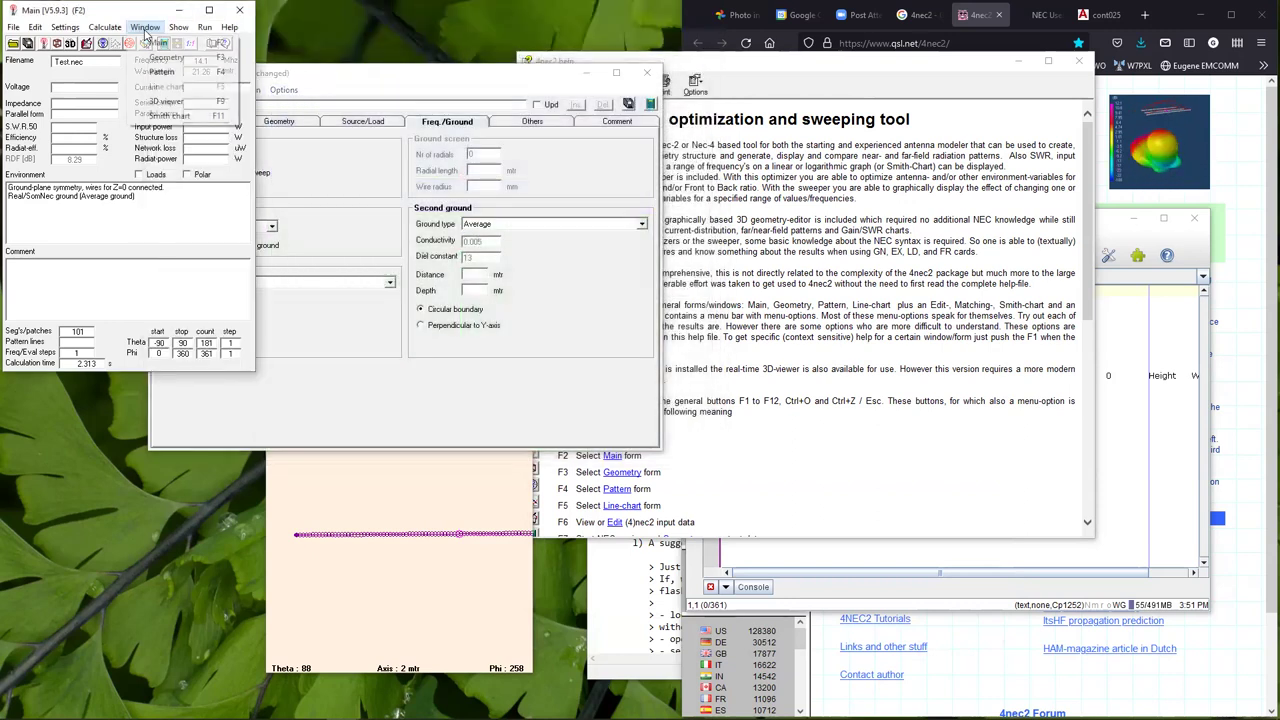
click(166, 101)
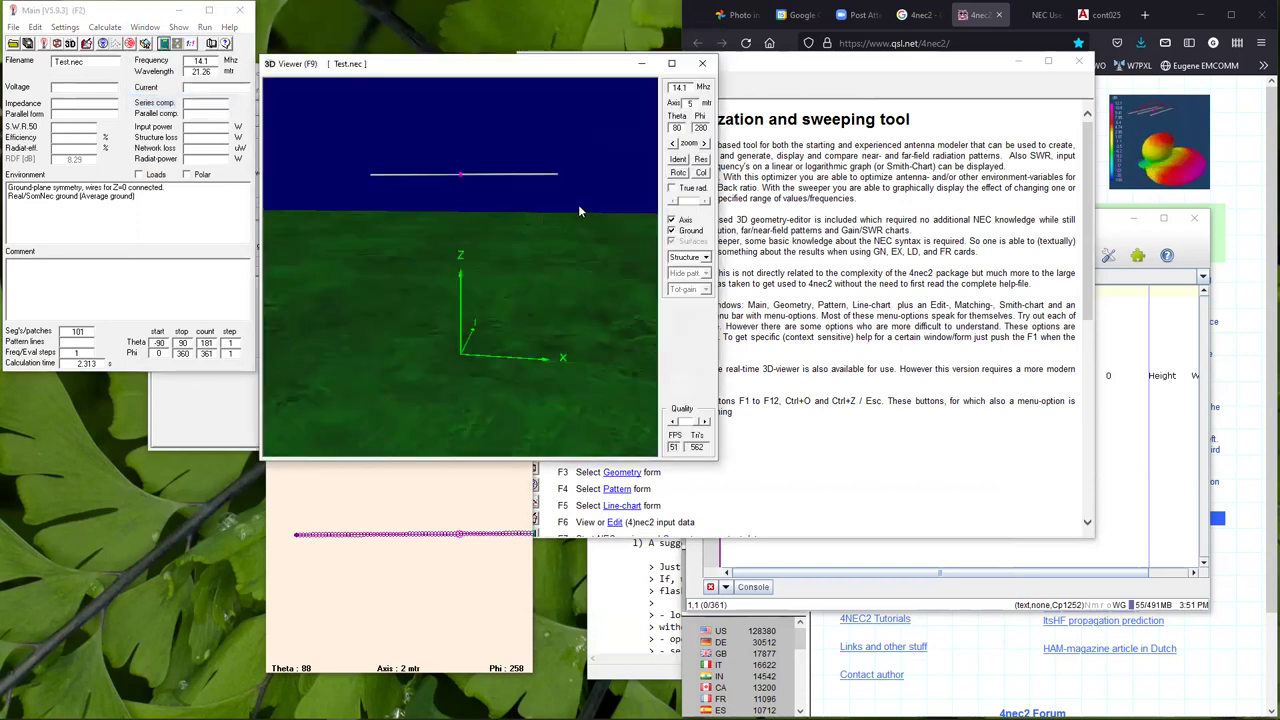
click(705, 257)
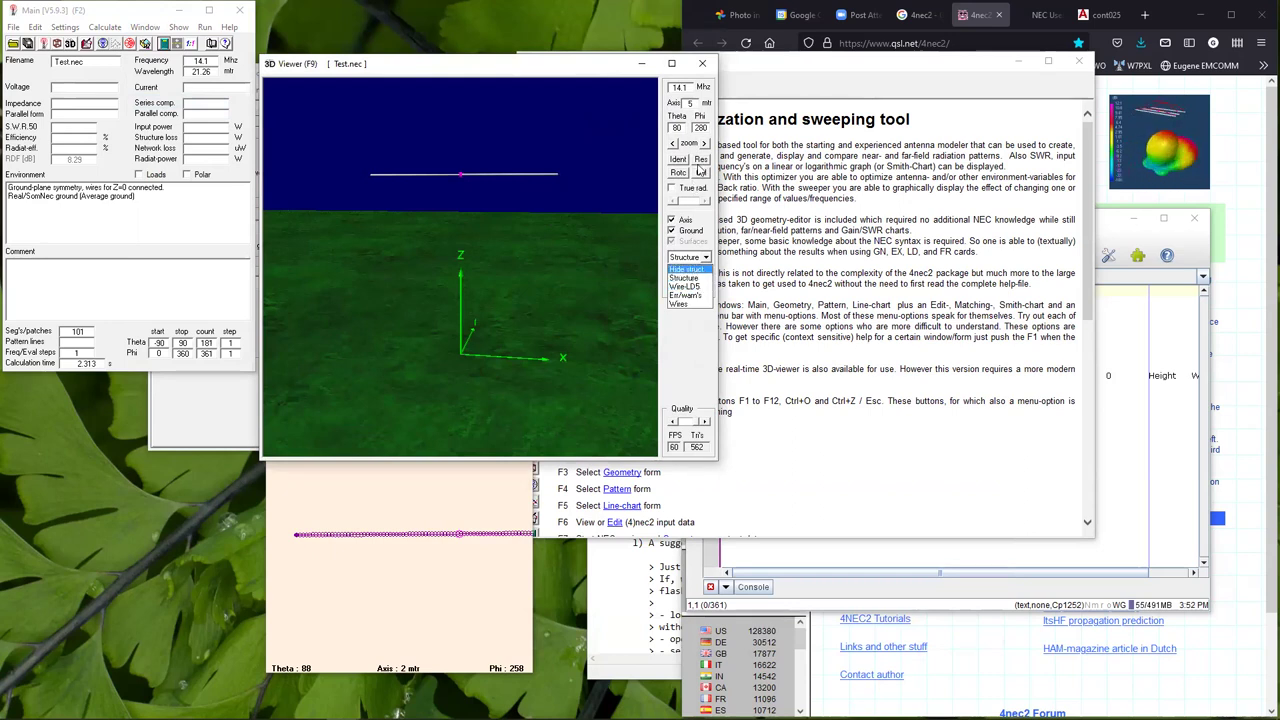
click(702, 63)
click(702, 63)
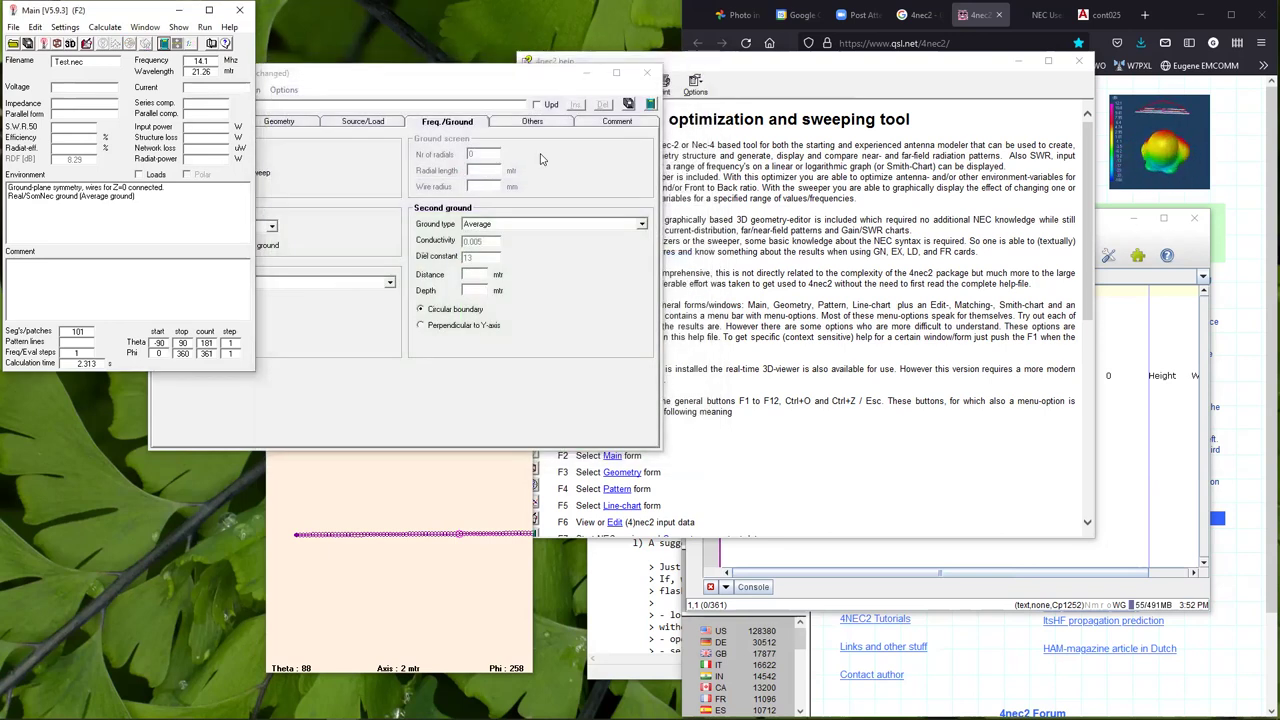
Generate the full far-field pattern at 14.1 MHz with 1-degree resolution and open the result in the 3D viewer.
click(650, 104)
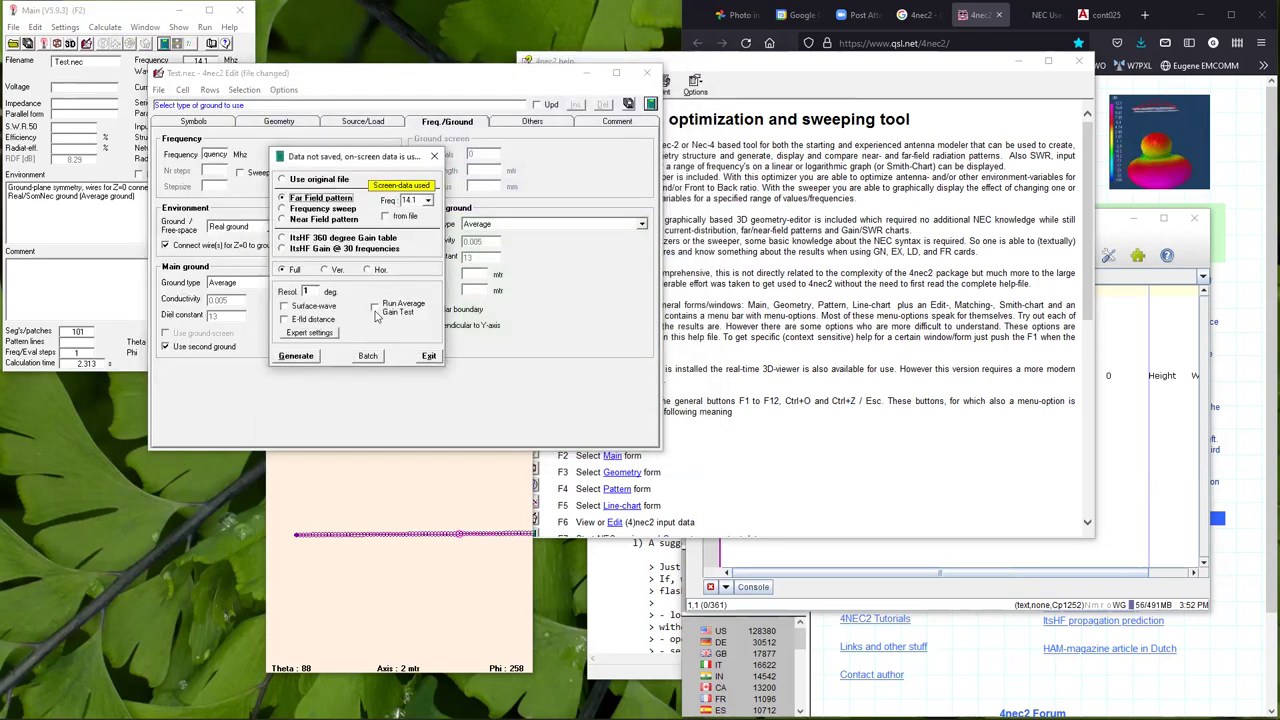
click(315, 356)
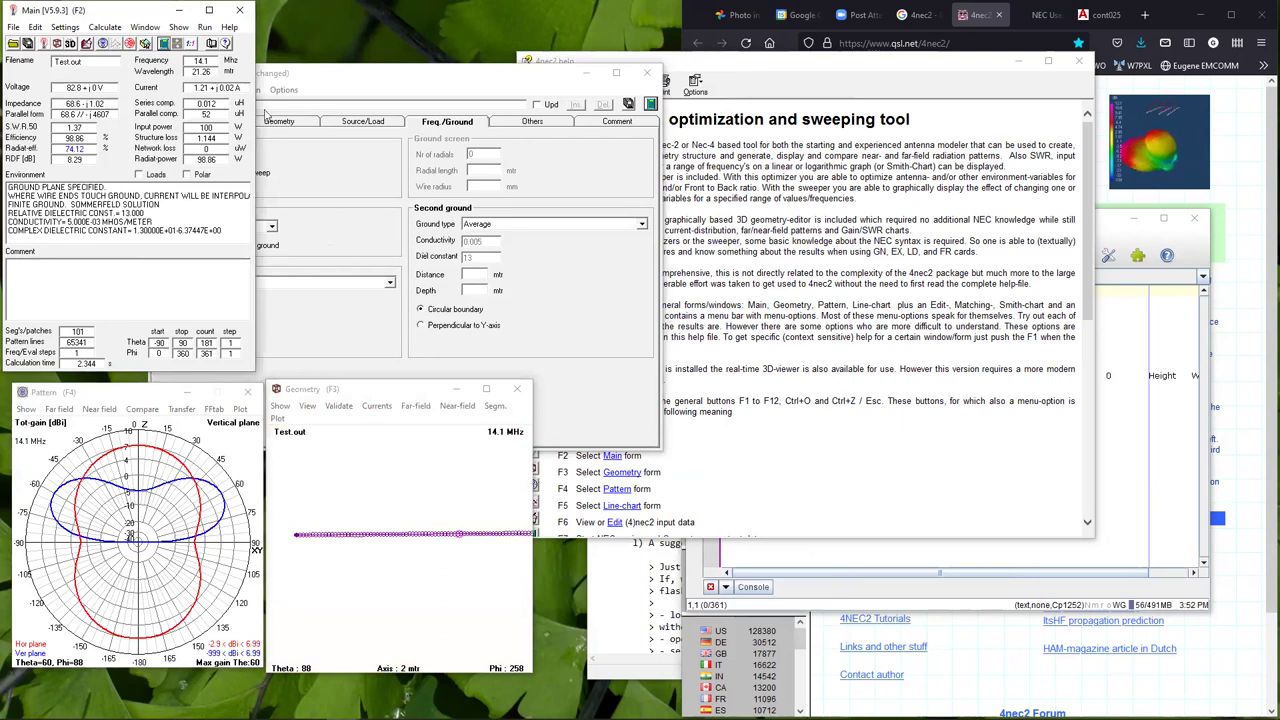
click(145, 28)
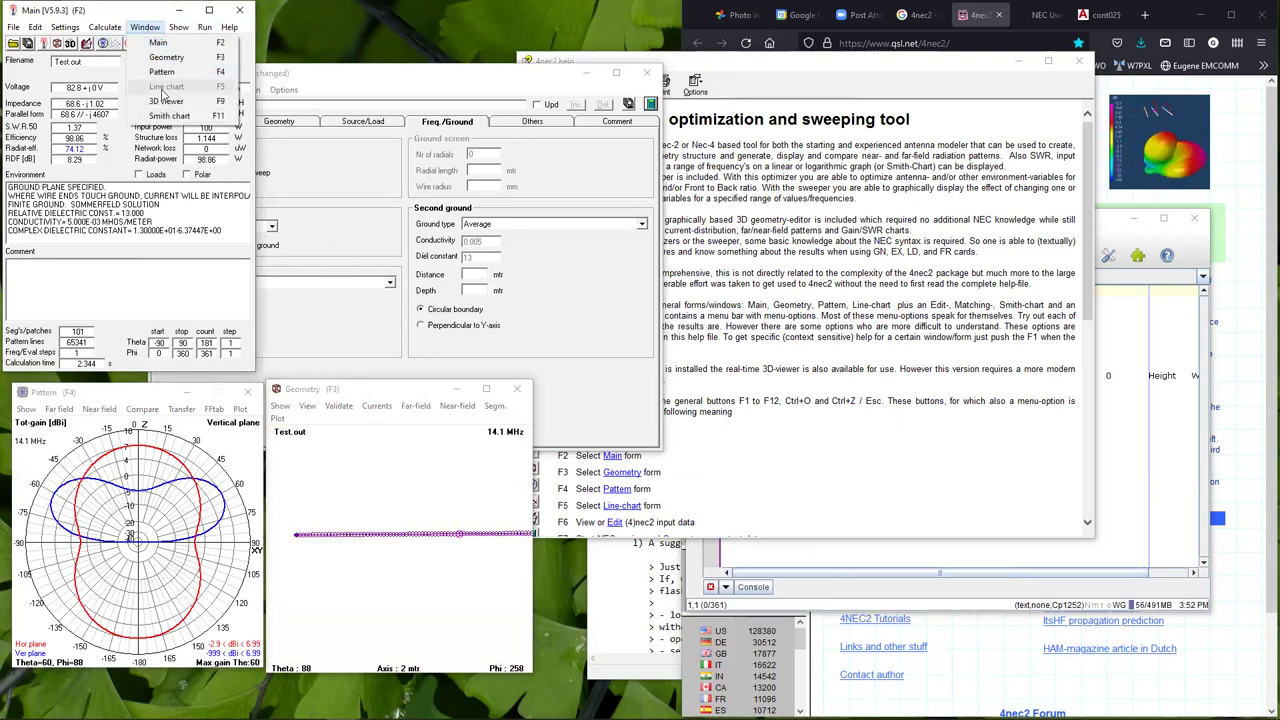
click(165, 101)
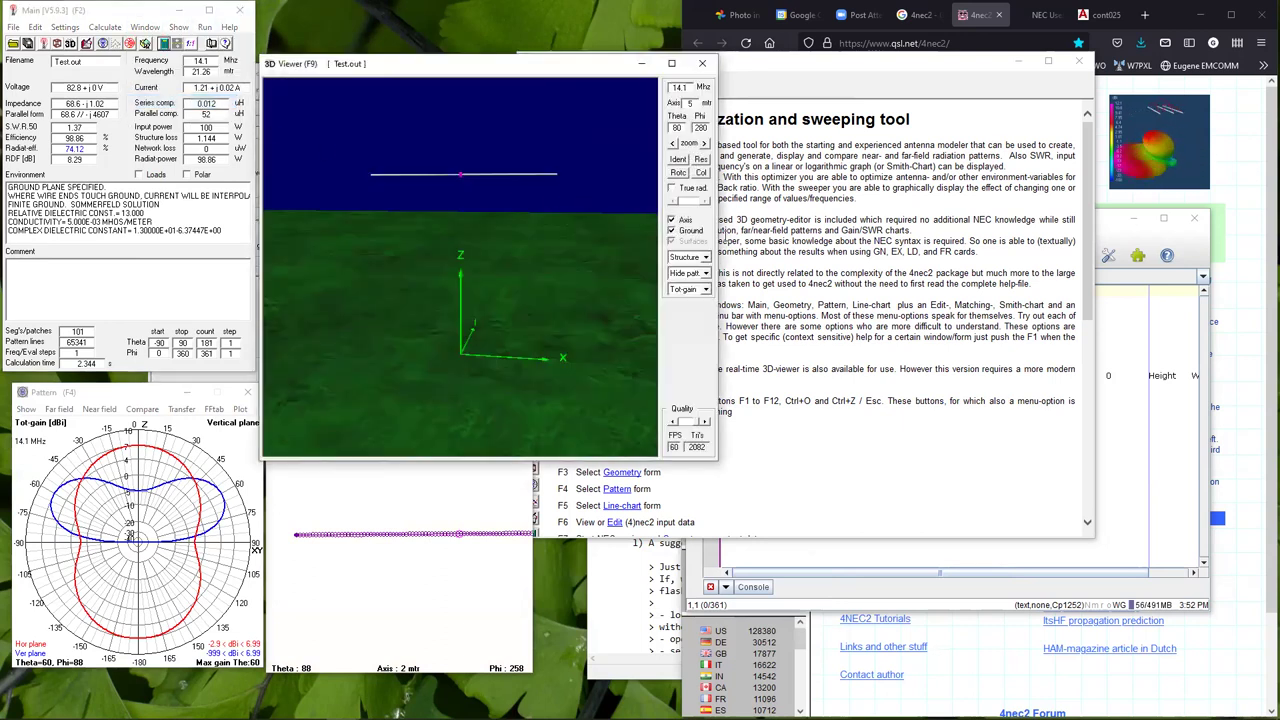
Display the wire's currents in the 3D viewer with the Both option for magnitude and phase.
click(705, 257)
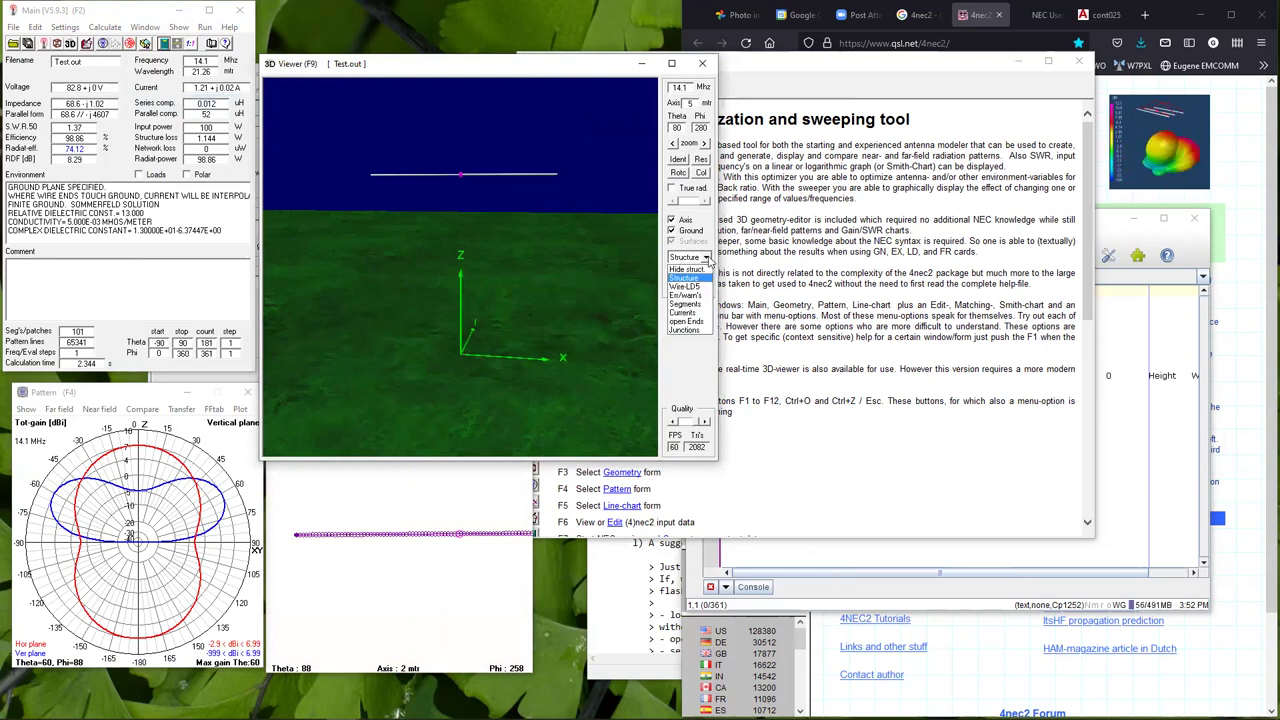
click(684, 312)
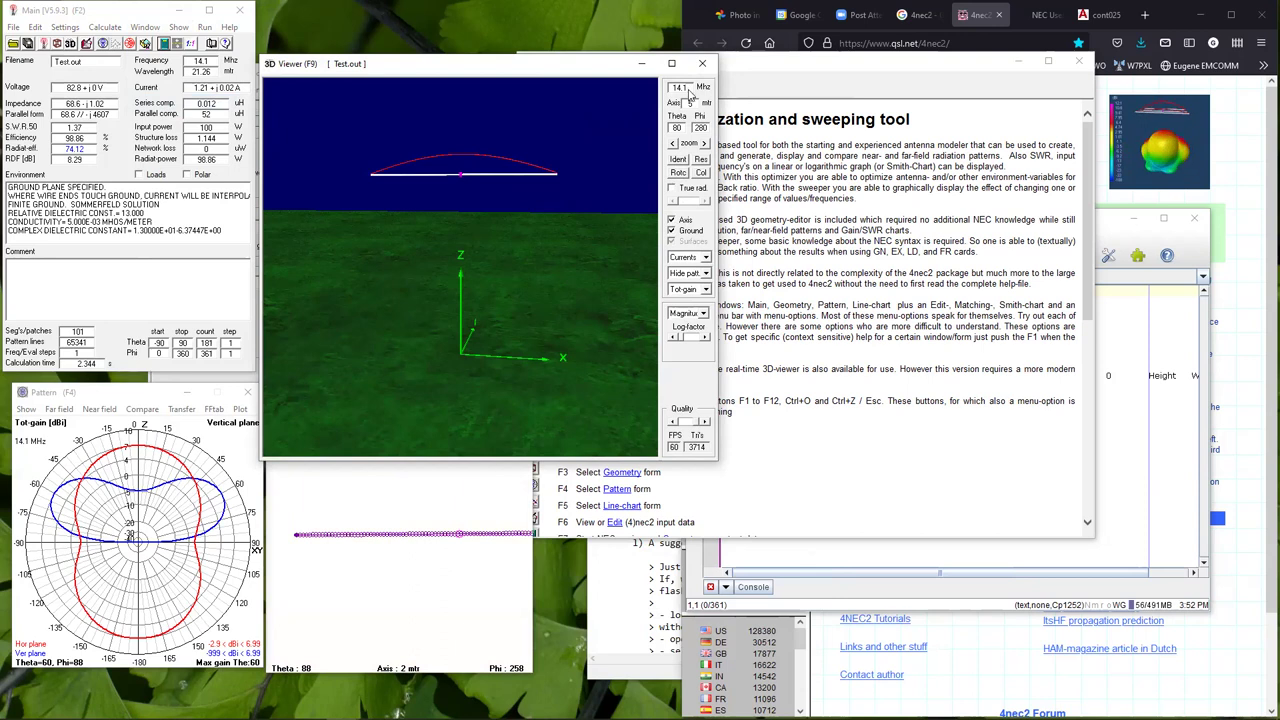
click(703, 316)
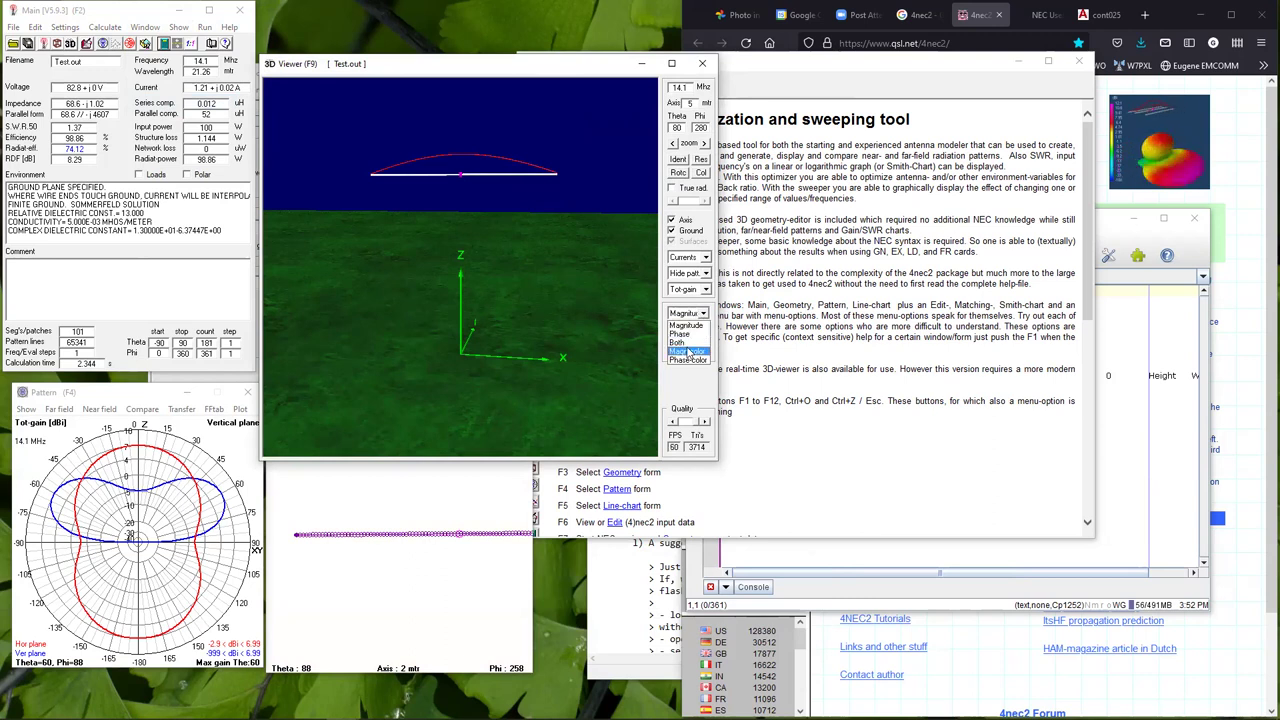
click(680, 342)
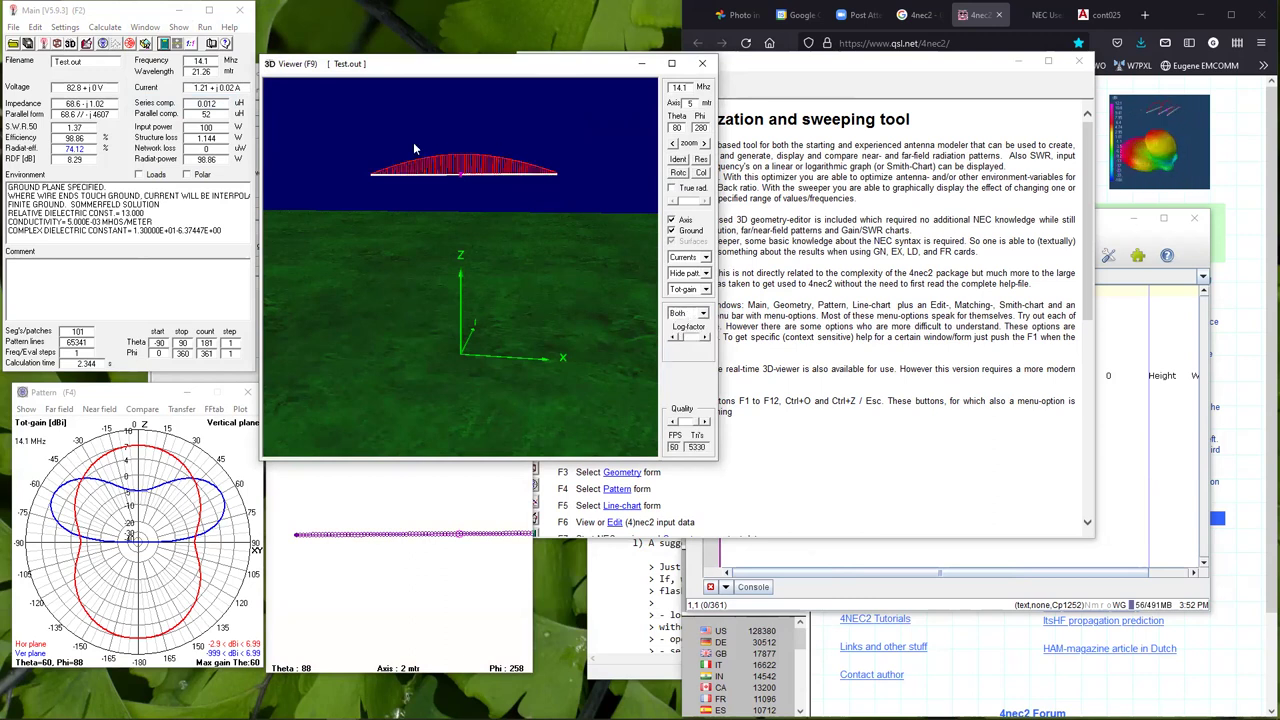
drag(553, 148, 750, 365)
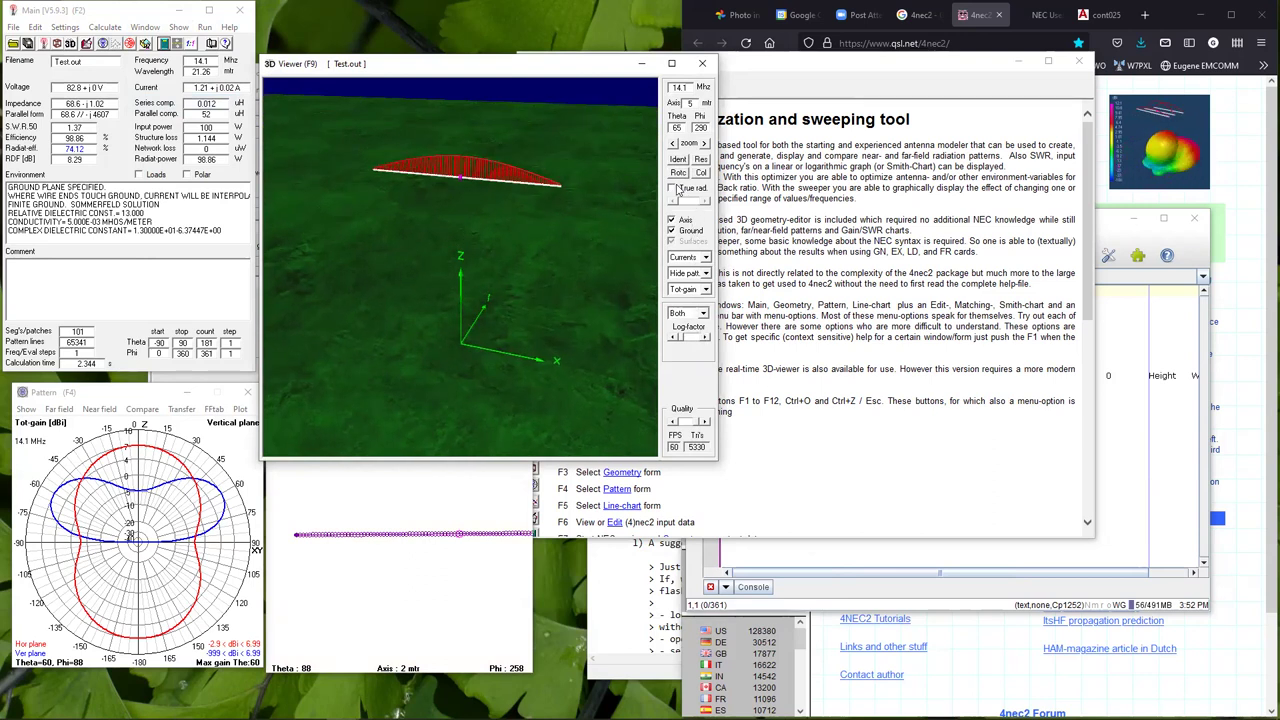
Show the wire at its true radius, switch to a scaled relative radius, and inspect the current distribution up close.
click(673, 188)
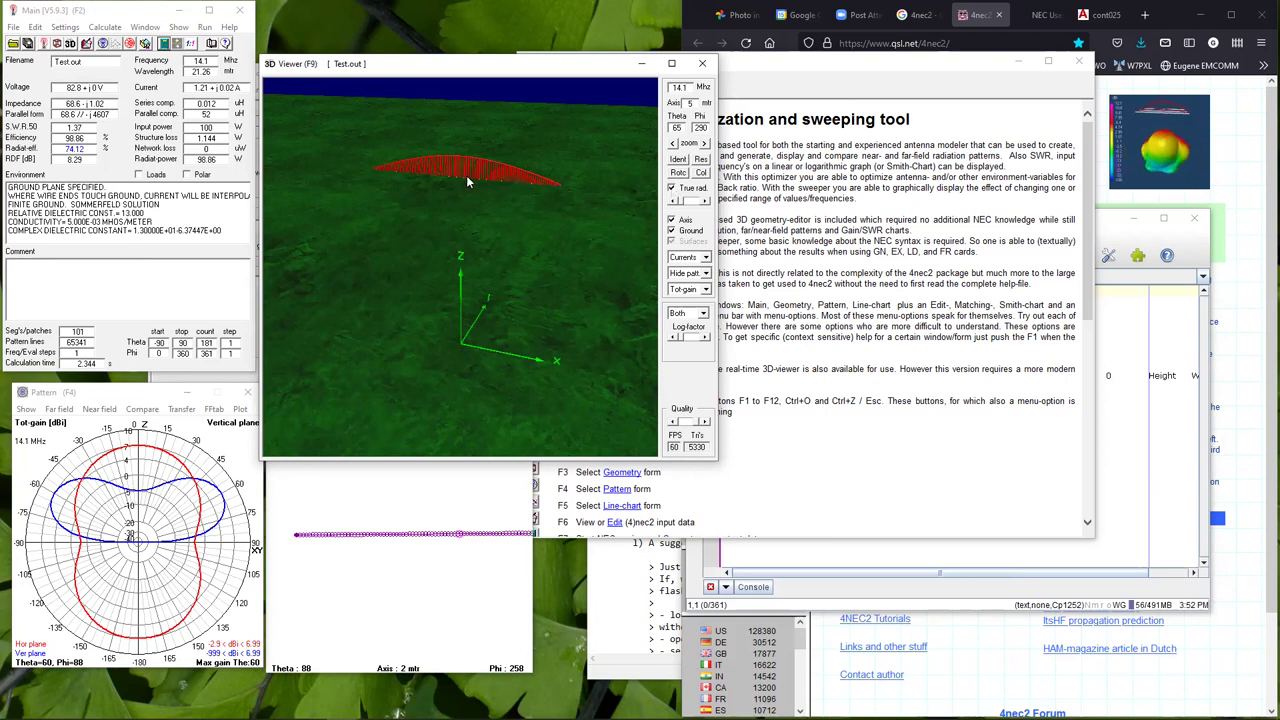
drag(468, 177, 468, 173)
drag(468, 155, 481, 210)
mouse_move(484, 288)
mouse_down()
mouse_move(481, 200)
mouse_move(489, 266)
mouse_up()
mouse_move(563, 205)
mouse_down()
mouse_move(562, 180)
mouse_move(560, 196)
mouse_up()
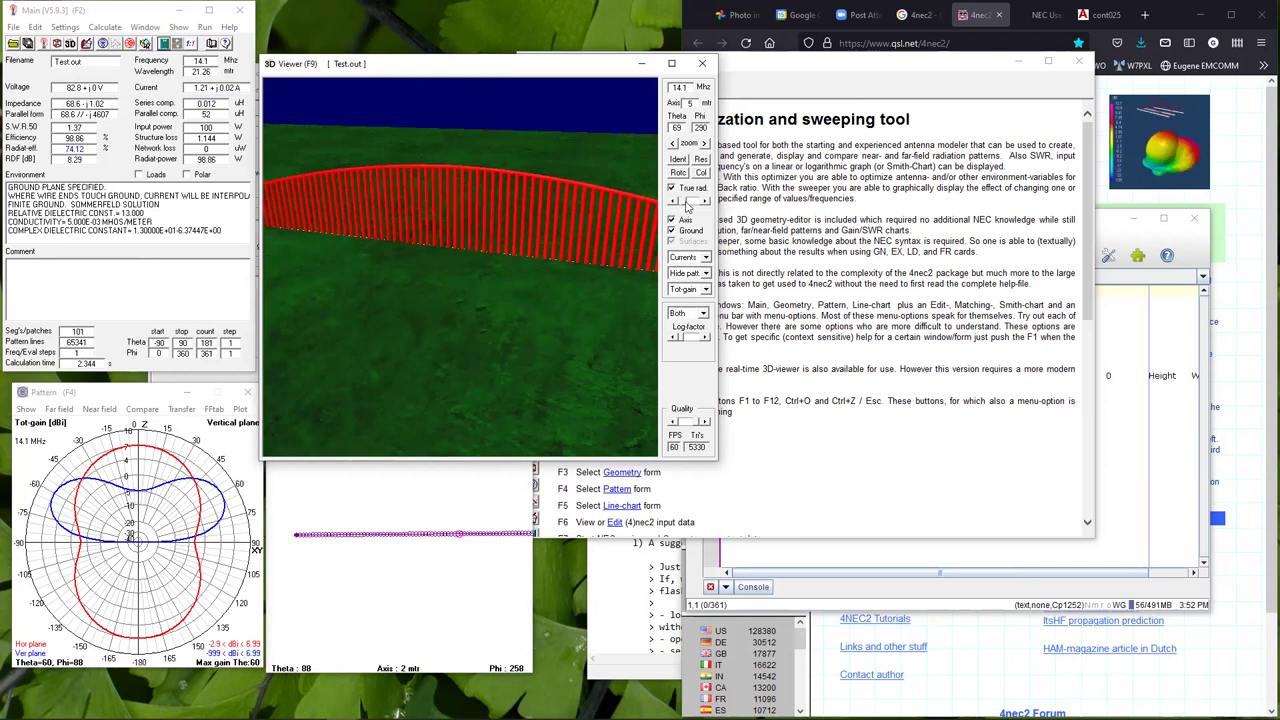
drag(685, 203, 684, 205)
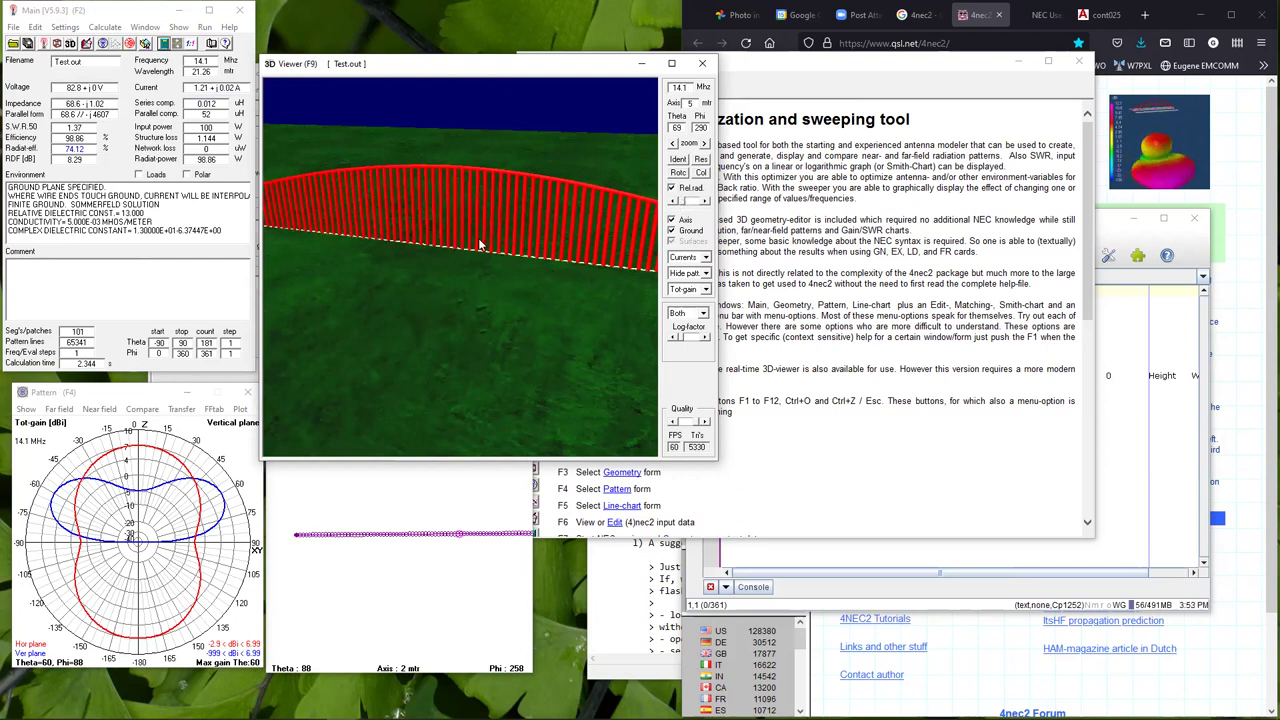
drag(446, 218, 494, 203)
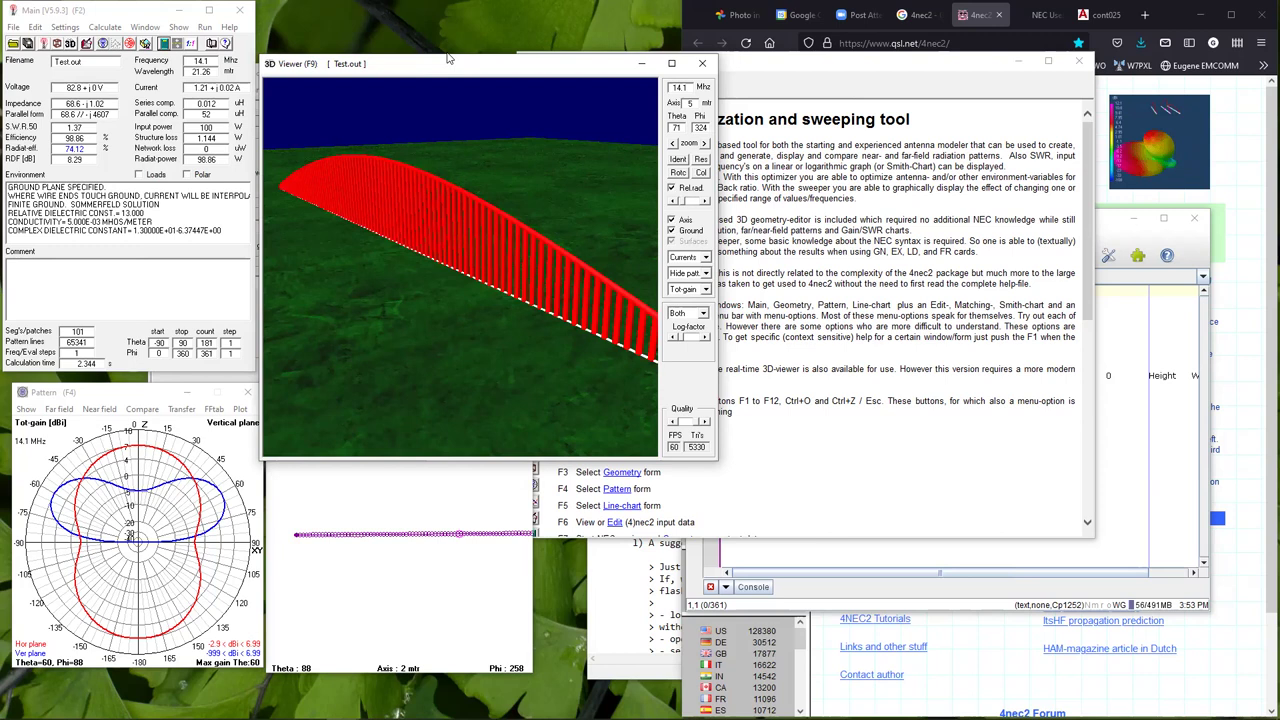
Move the 3D viewer clear of the Geometry window, bring the geometry view forward, and rotate it.
drag(448, 58, 446, 5)
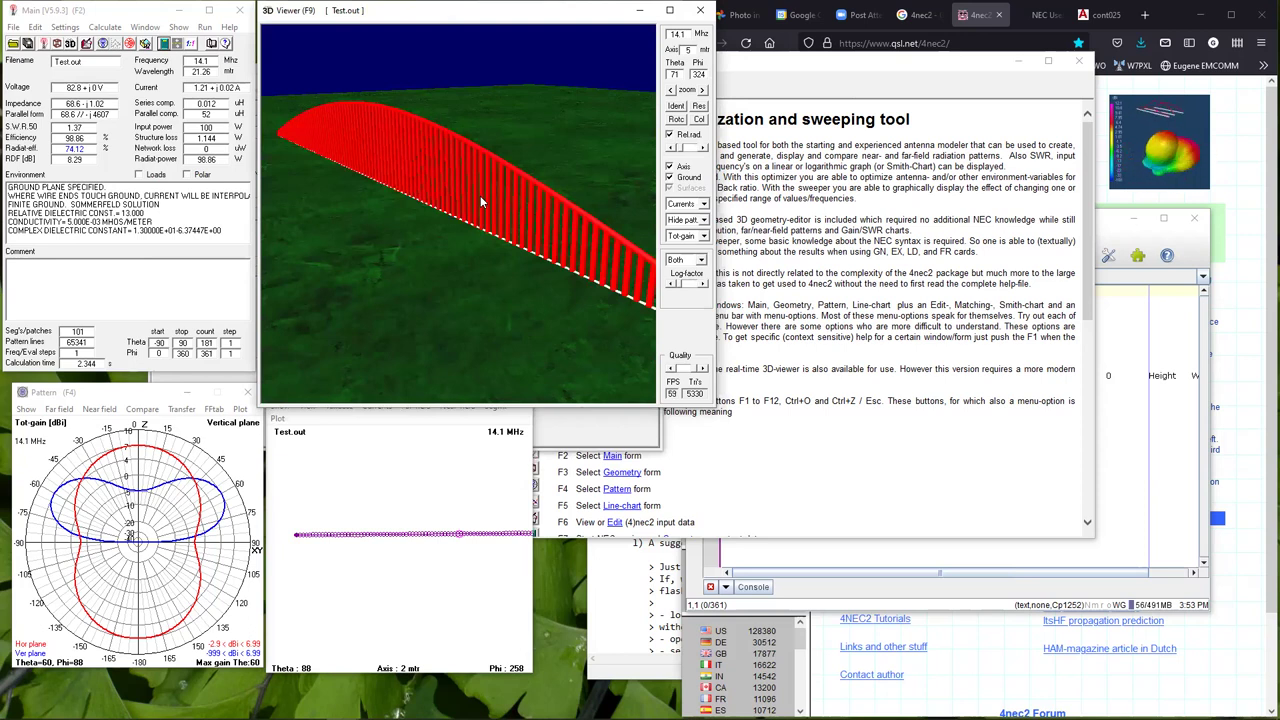
click(390, 482)
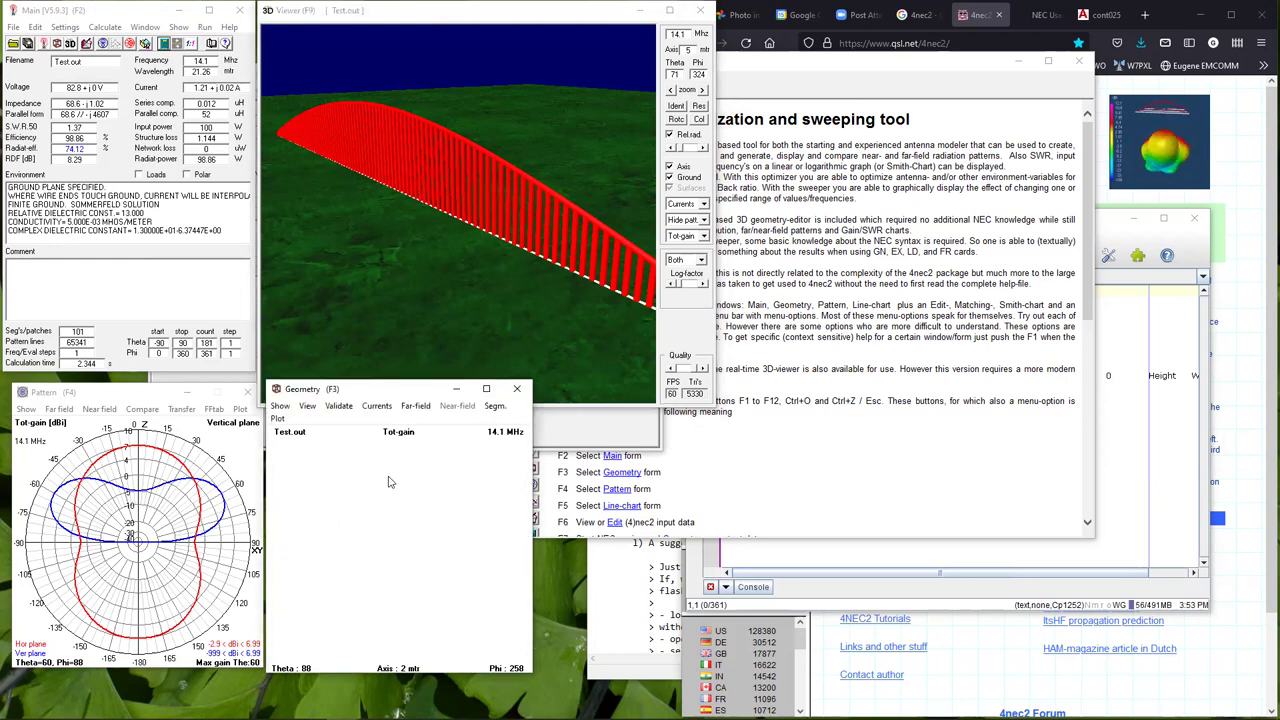
drag(470, 530, 389, 468)
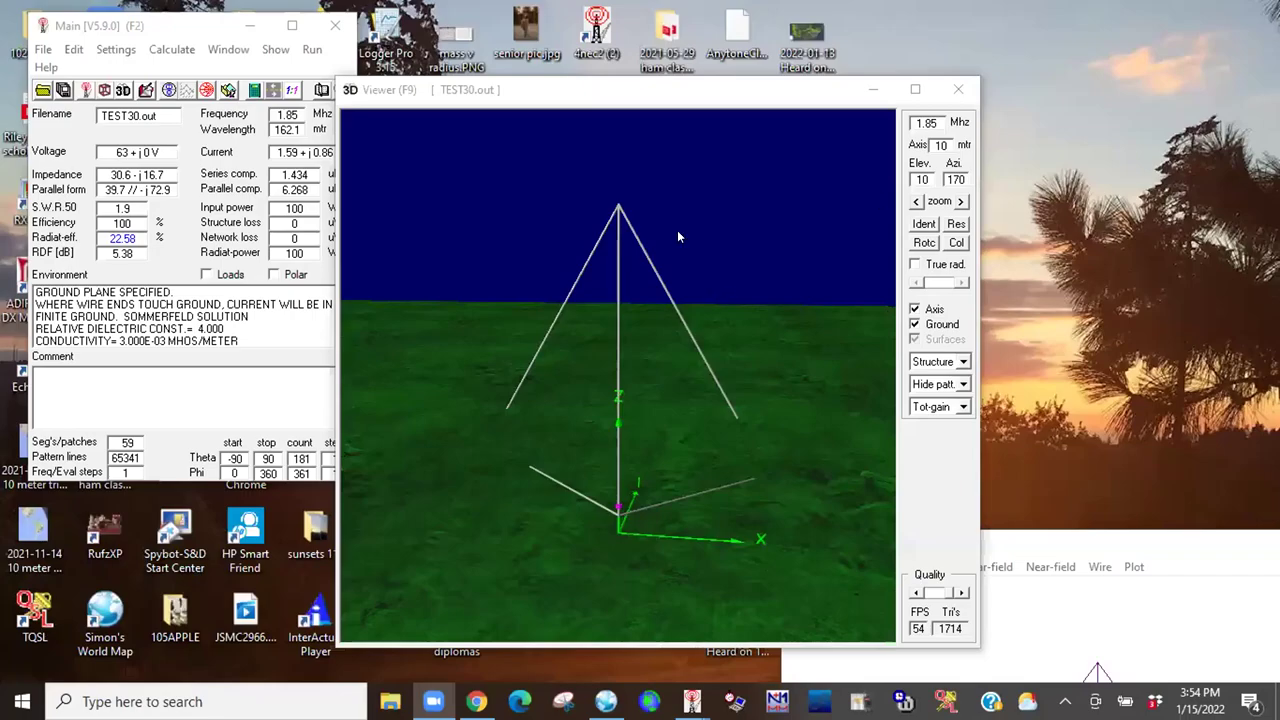
Inspect the TEST30 antenna in 3D and open its input (.nec) file in the editor at the wire geometry.
click(677, 236)
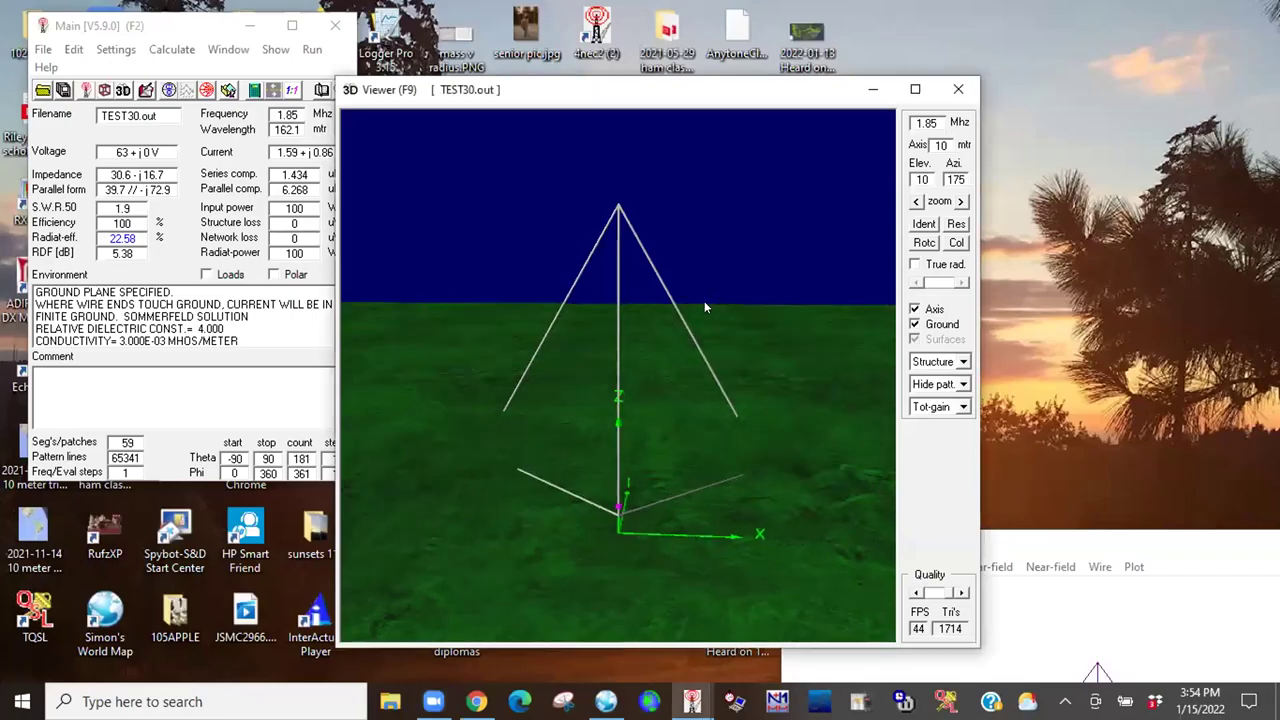
drag(778, 300, 790, 400)
click(77, 40)
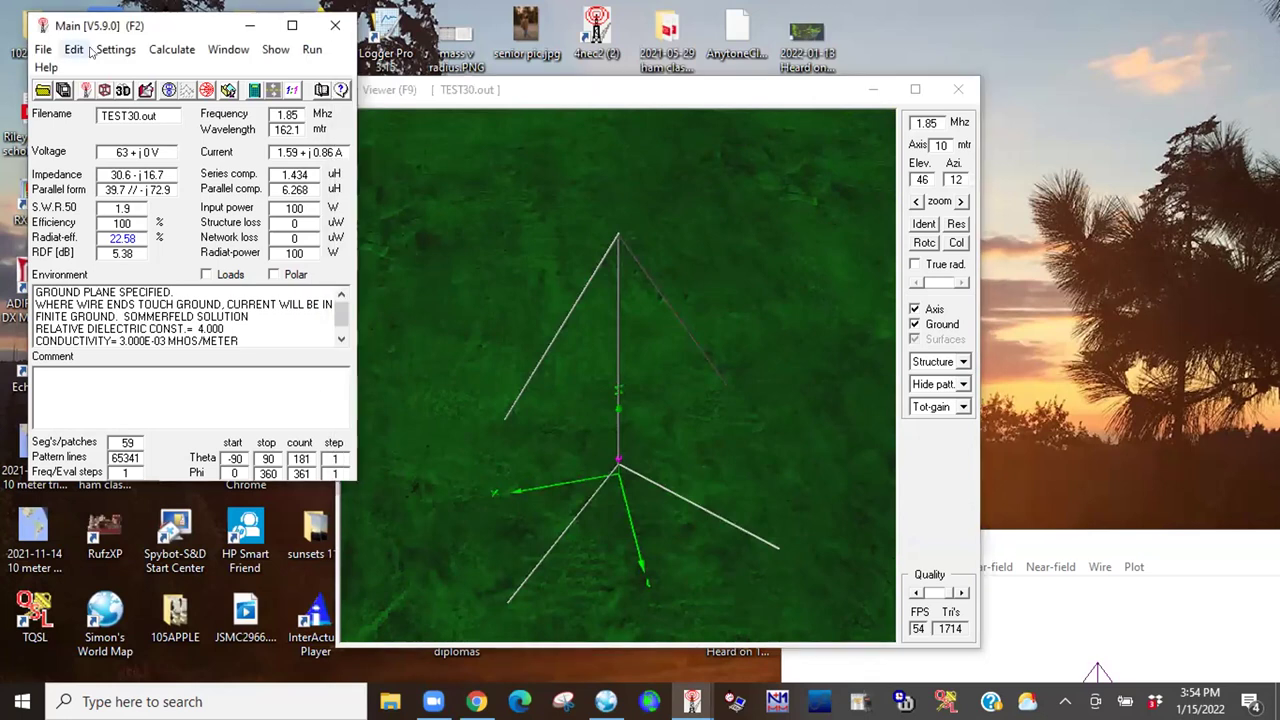
click(74, 49)
mouse_move(115, 49)
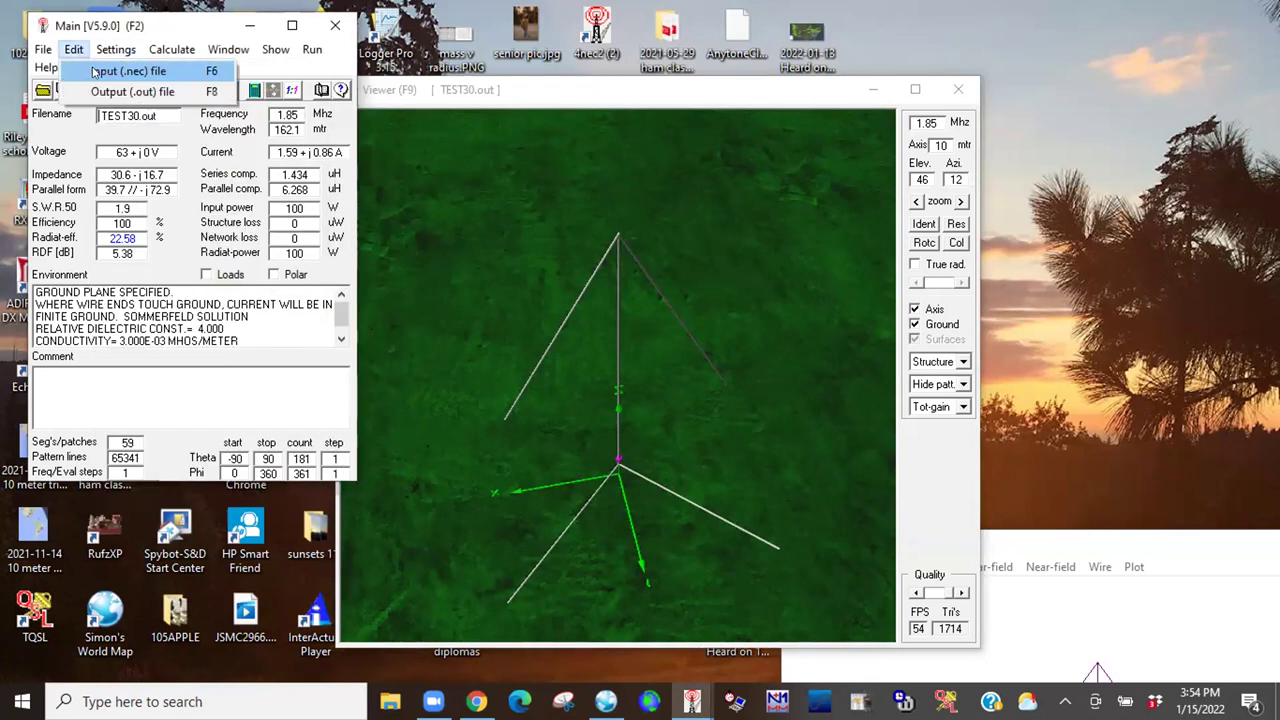
click(528, 394)
click(449, 290)
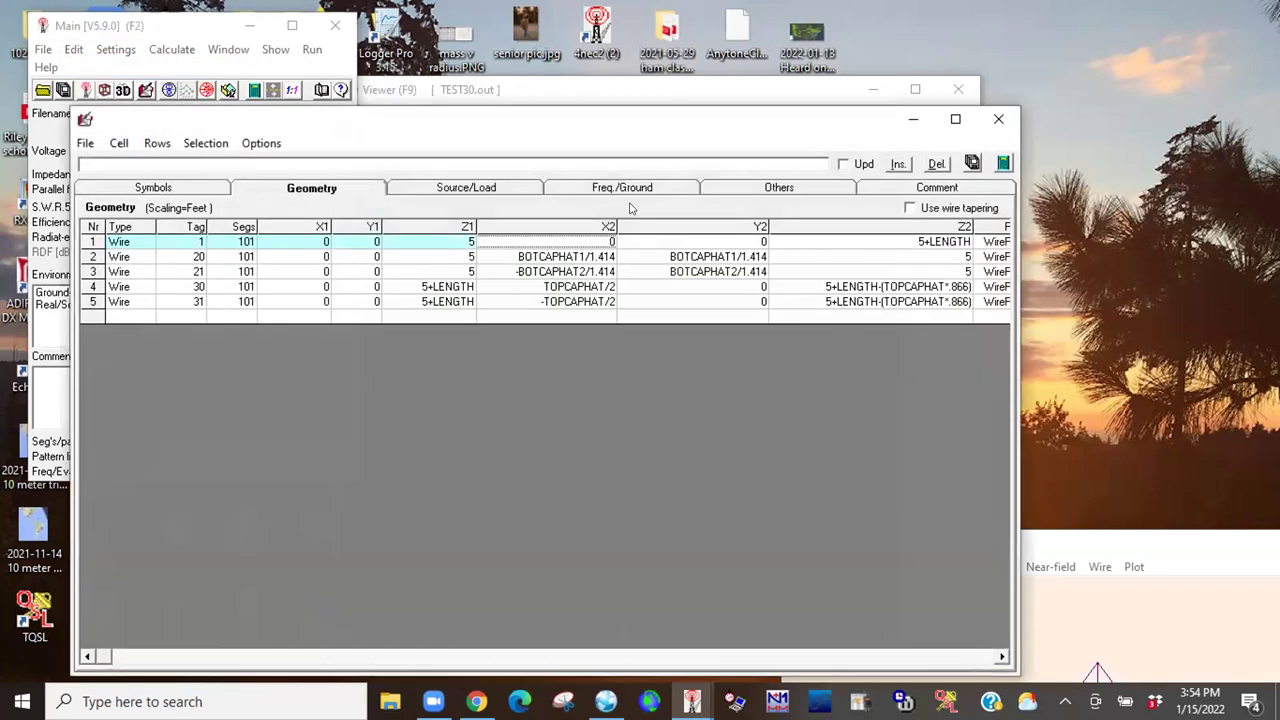
Check TEST30's frequency and ground settings, then set the wire conductivity load's material to Copper.
click(622, 188)
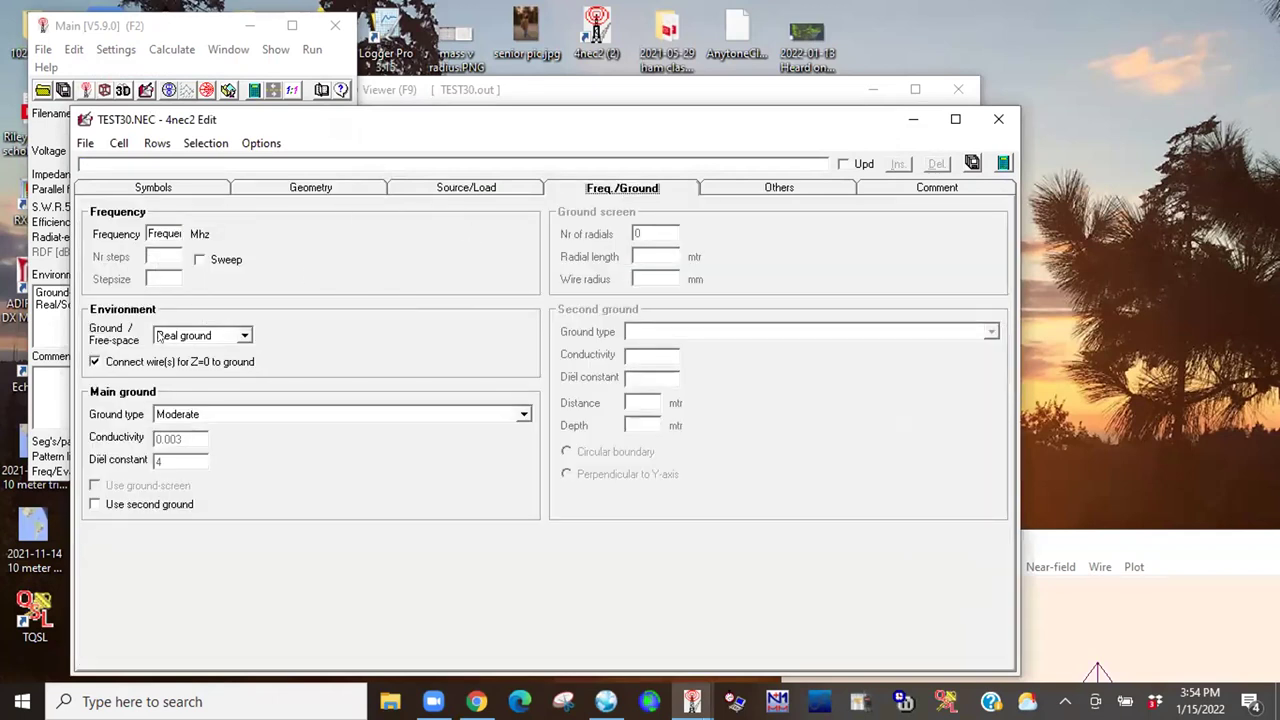
click(441, 189)
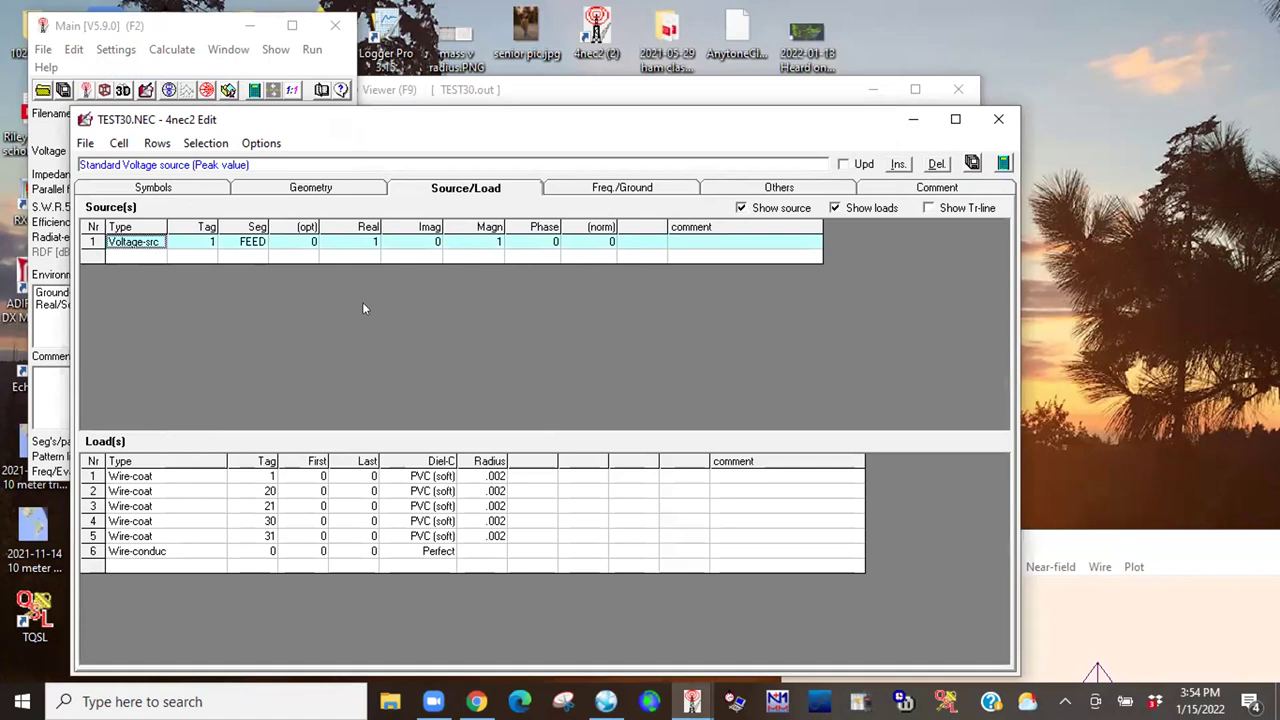
click(440, 553)
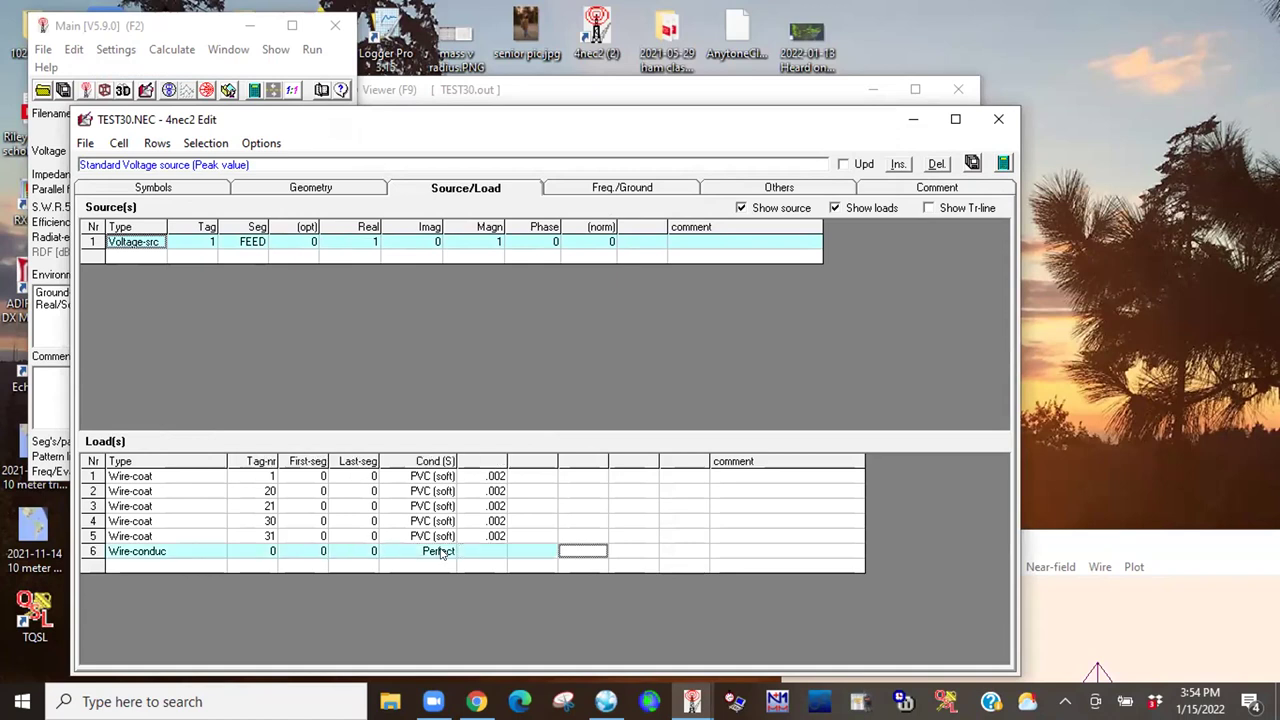
click(445, 551)
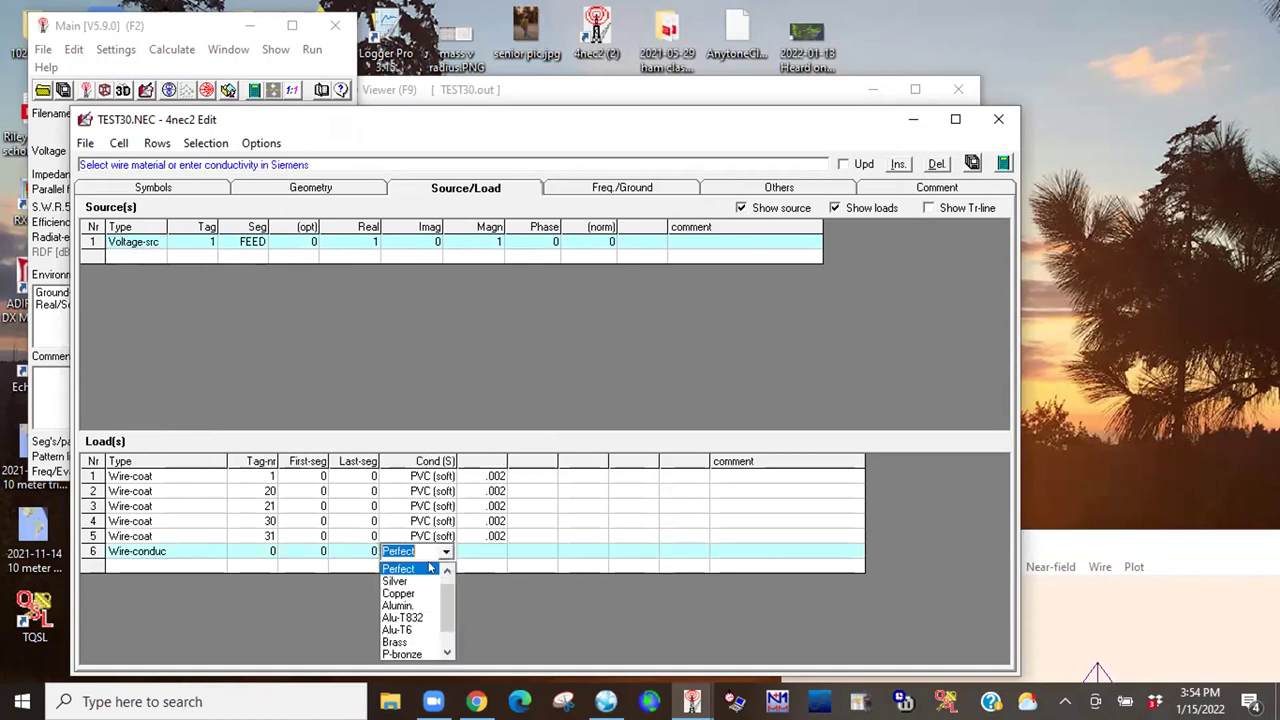
click(399, 593)
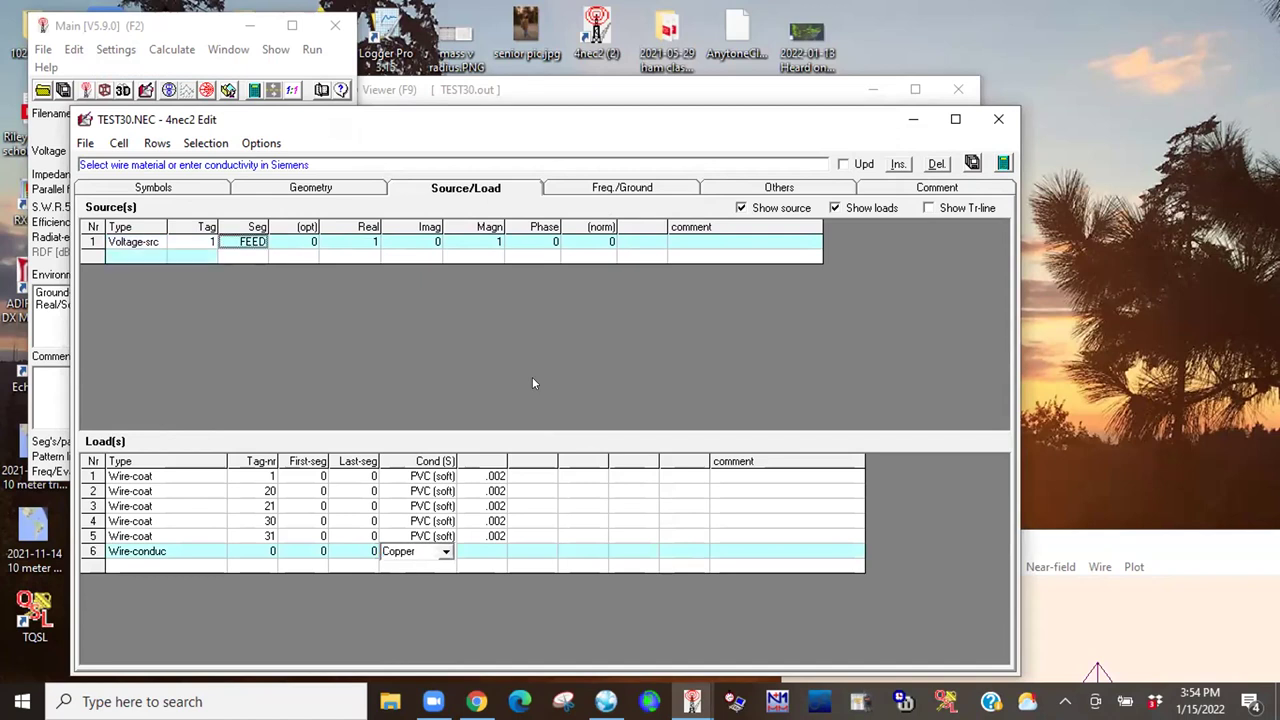
key(Return)
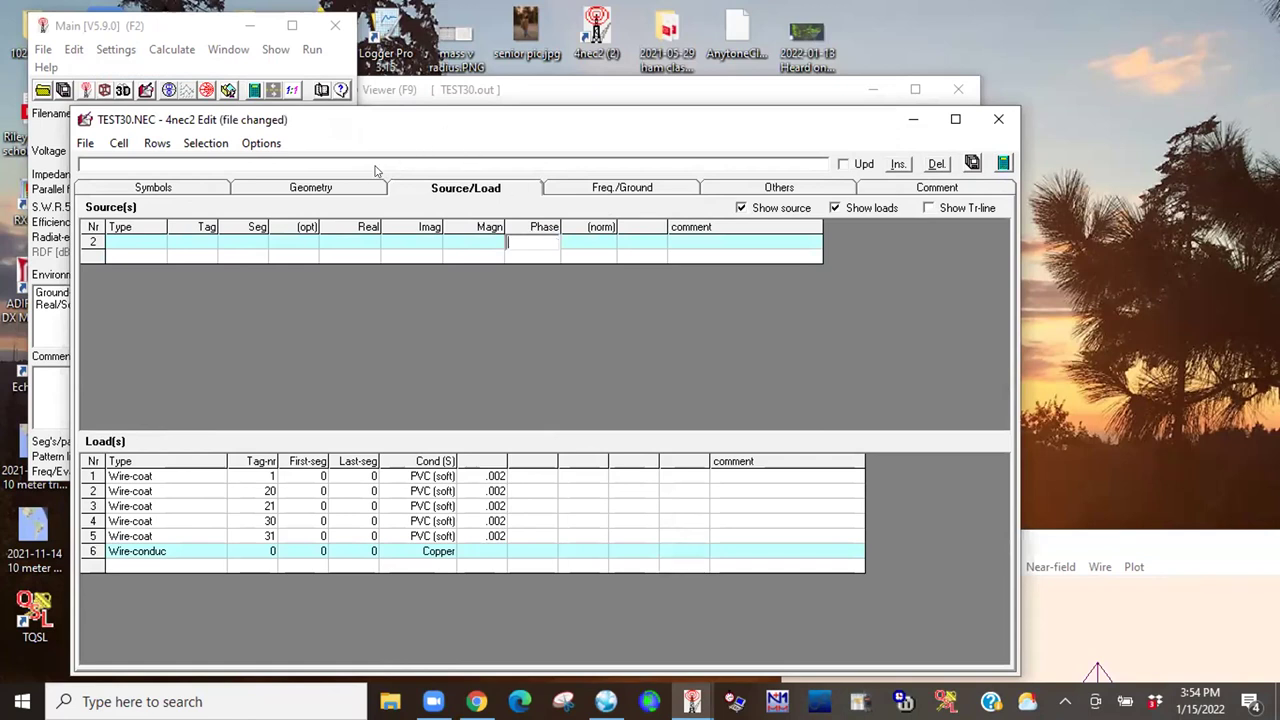
Compare the wire geometry table with the source and load entries and the symbol definitions.
click(310, 188)
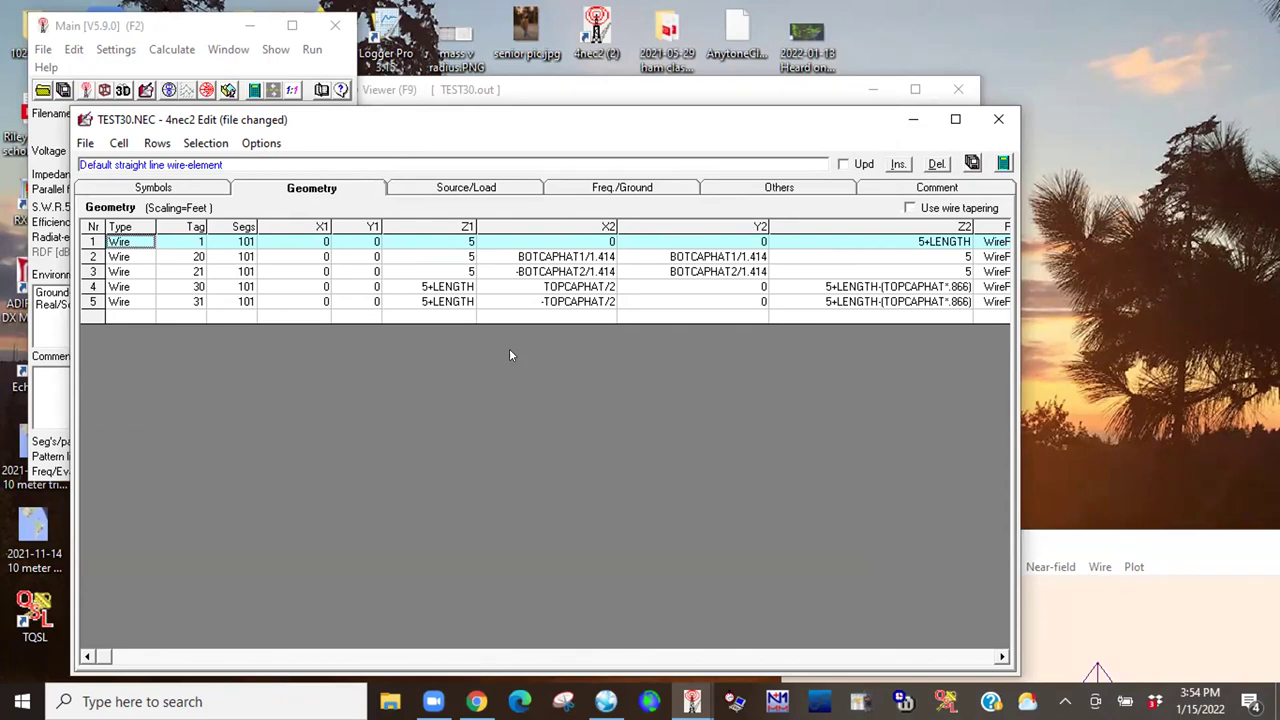
click(462, 190)
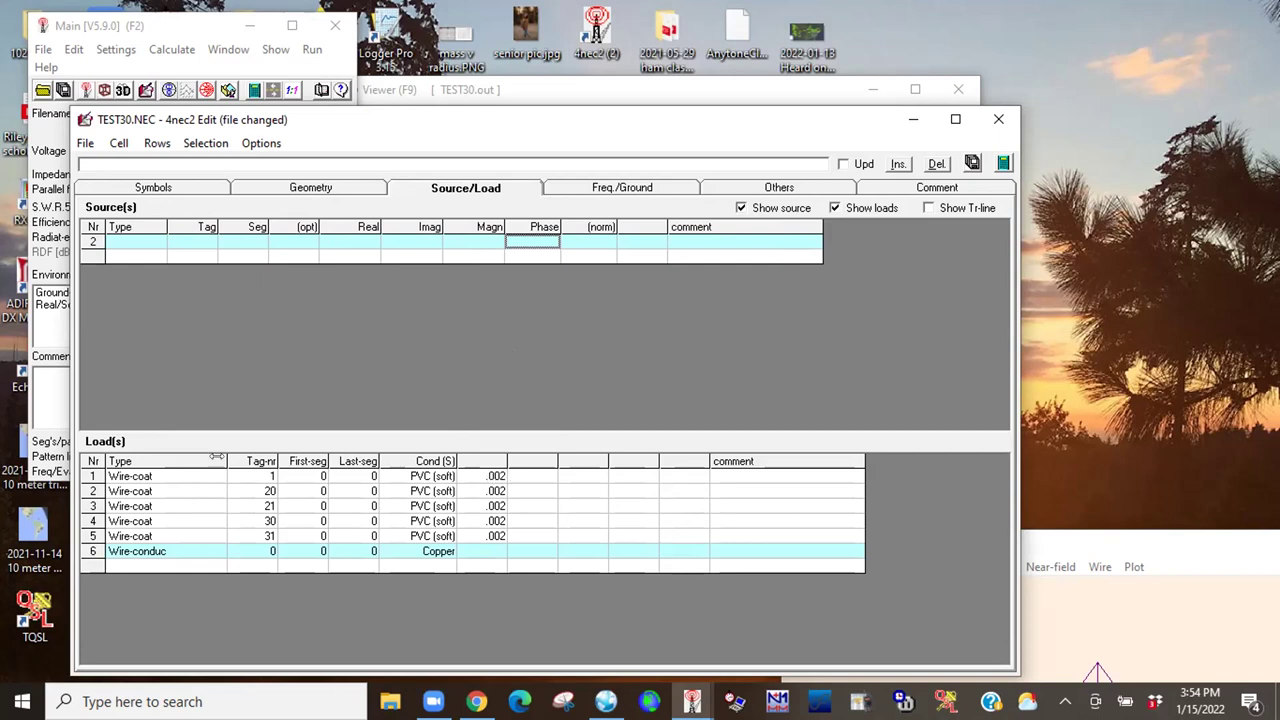
click(160, 186)
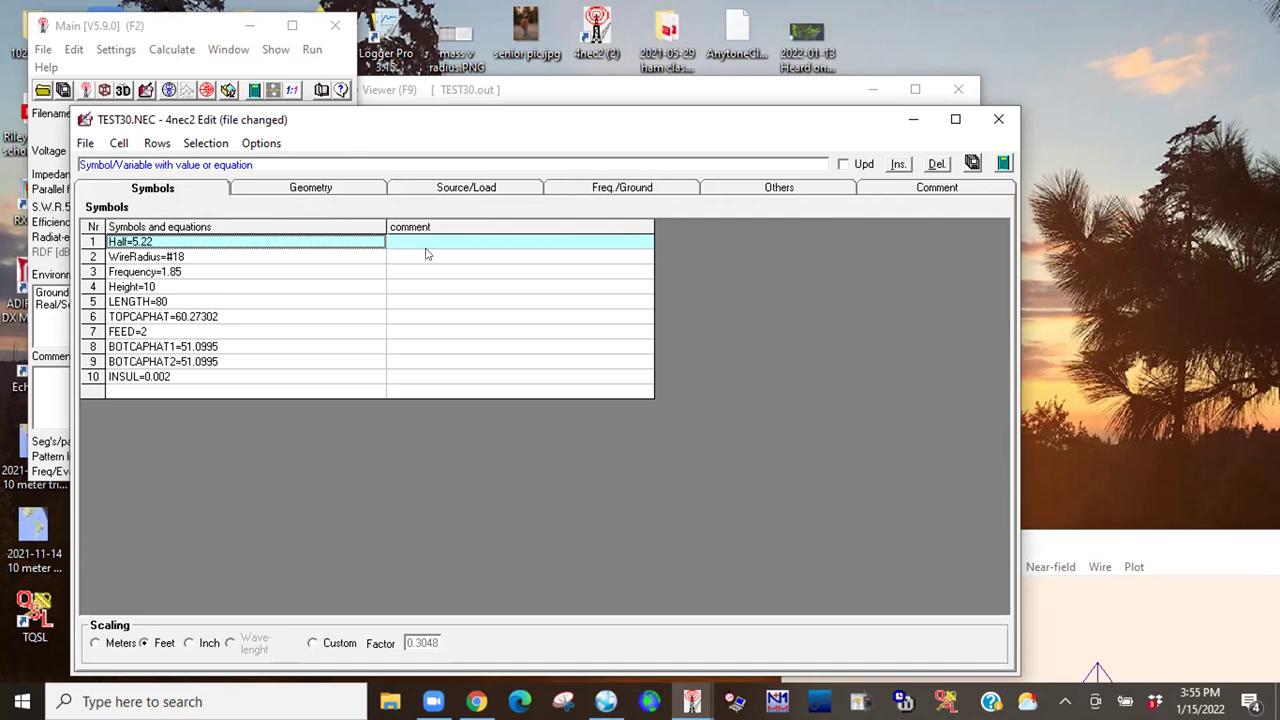
click(465, 190)
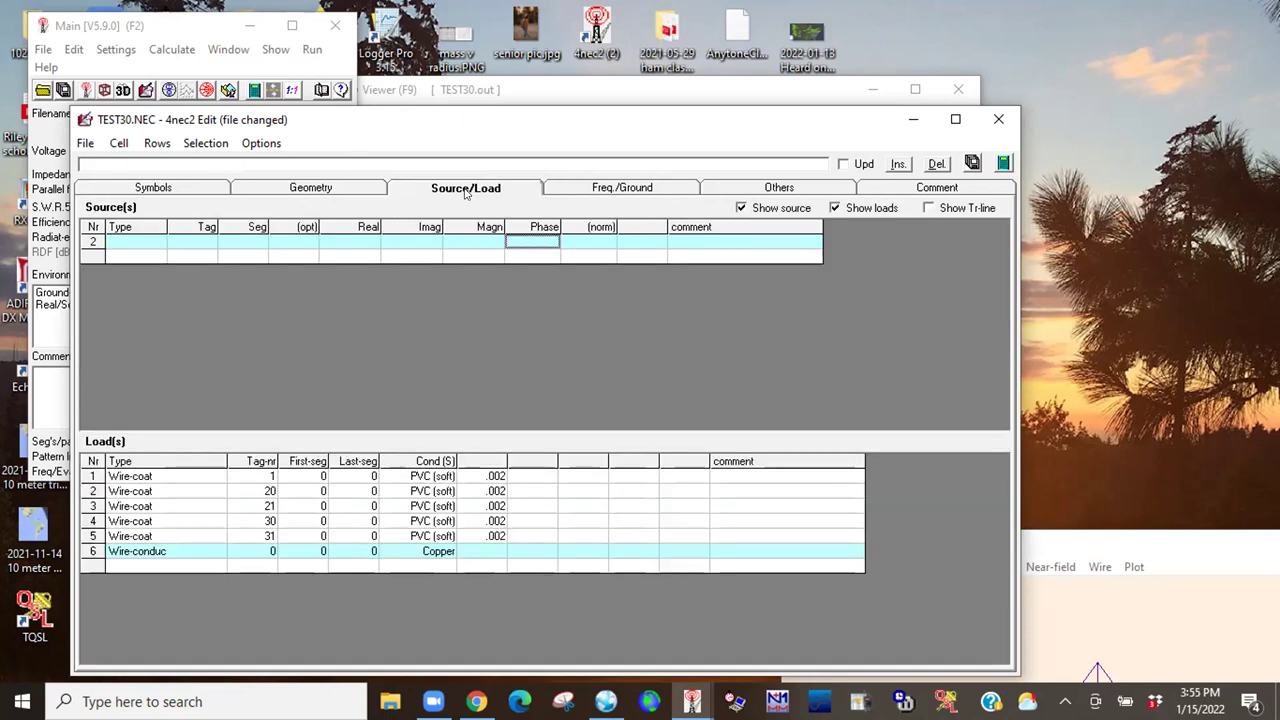
click(305, 191)
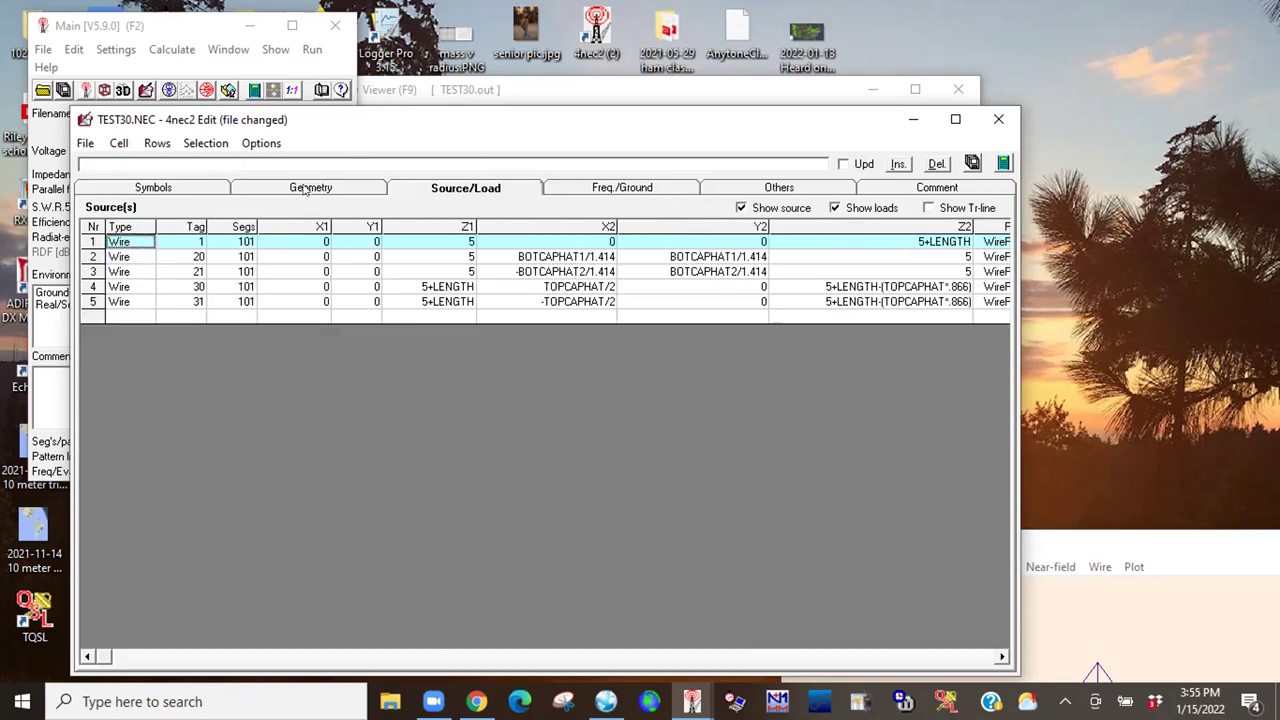
Select the blank second row in the source table and bring the voltage source row back into view.
click(466, 189)
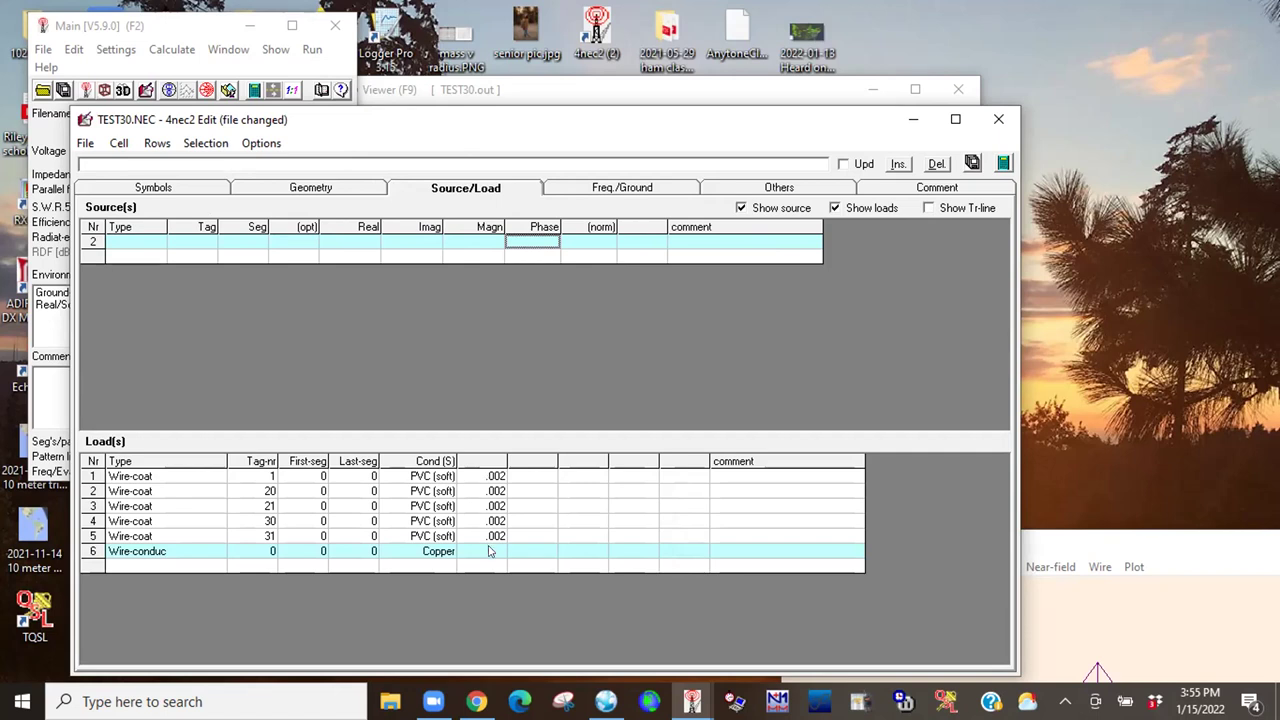
click(95, 242)
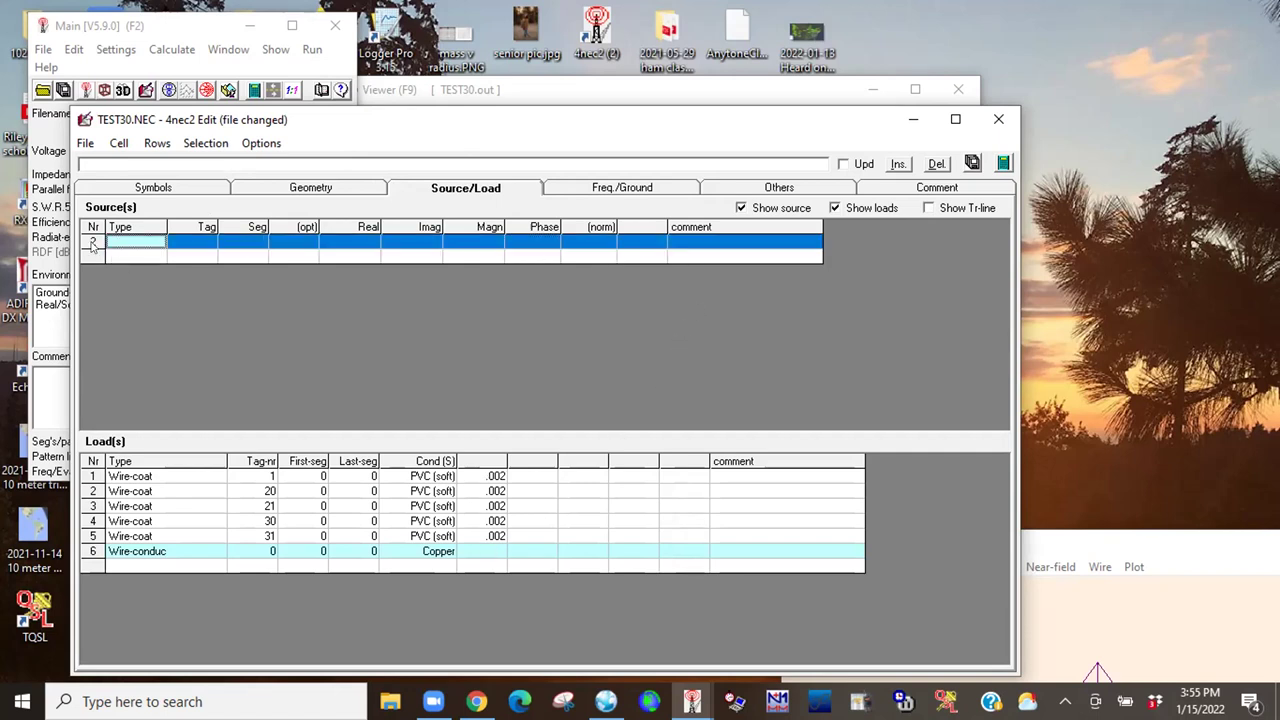
key(Insert)
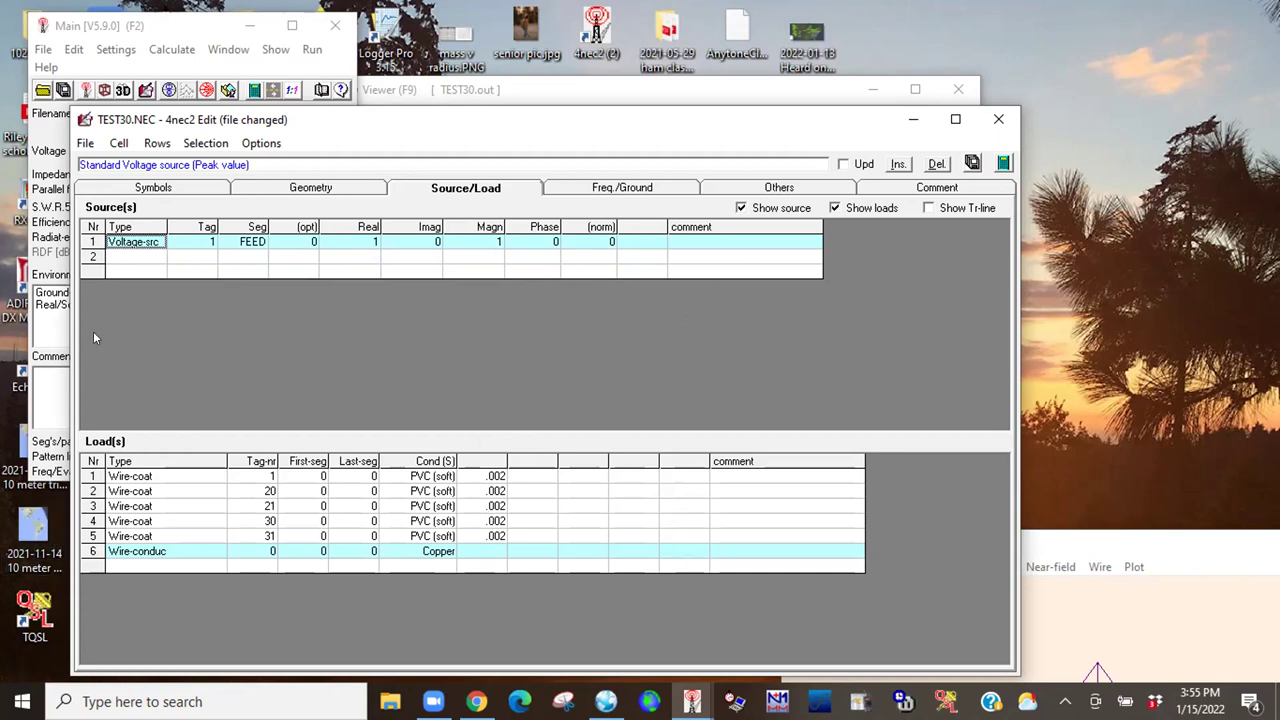
Examine the radius column of the geometry table and find where WireRadius is defined among the symbols.
click(322, 190)
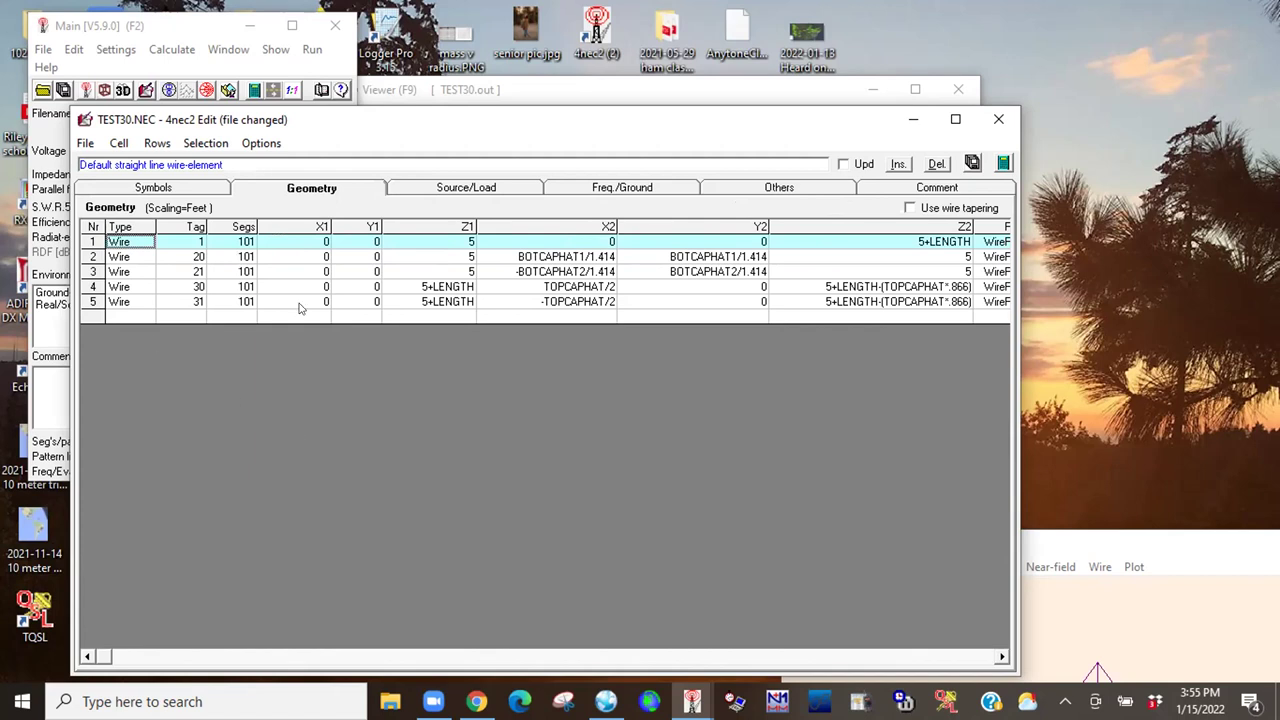
click(841, 654)
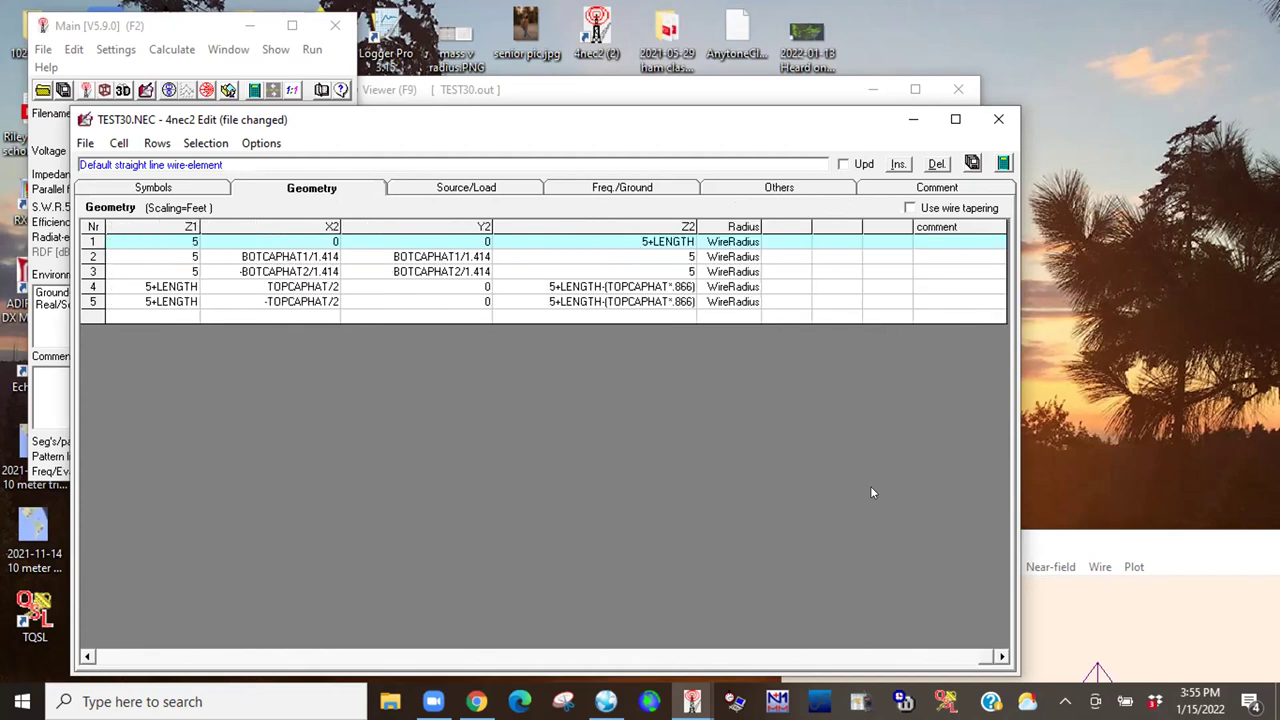
click(140, 192)
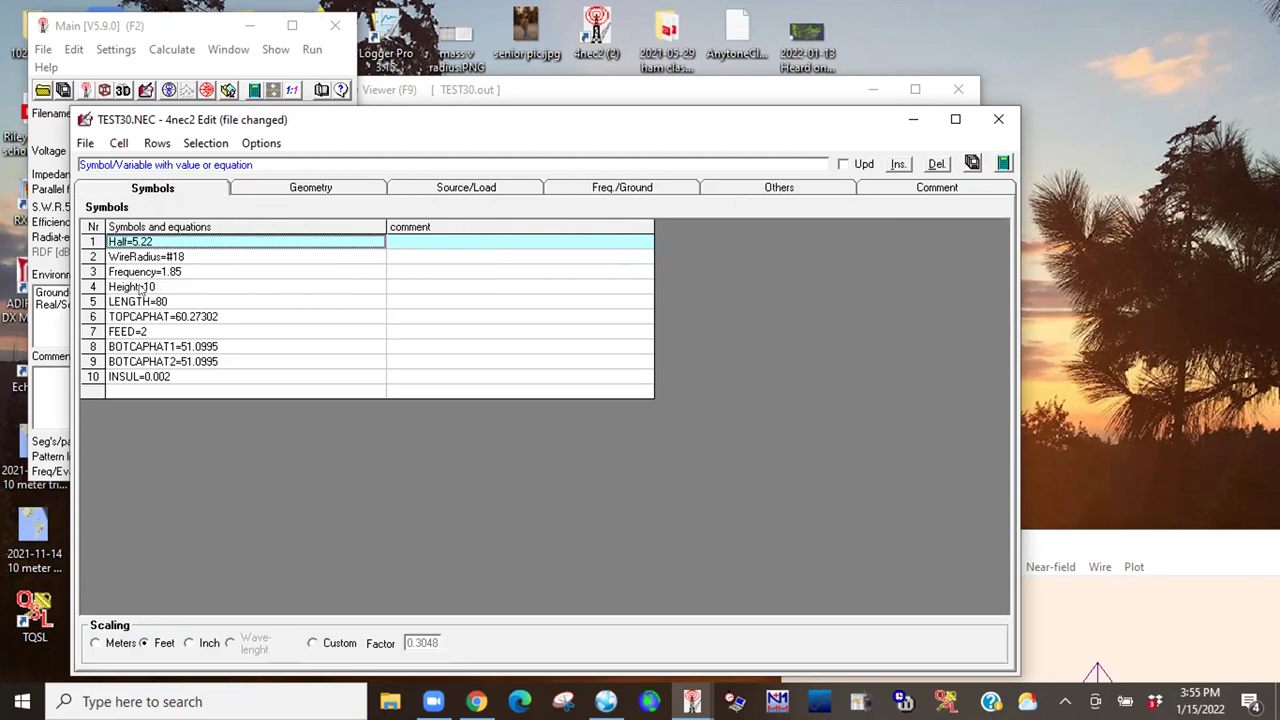
click(302, 189)
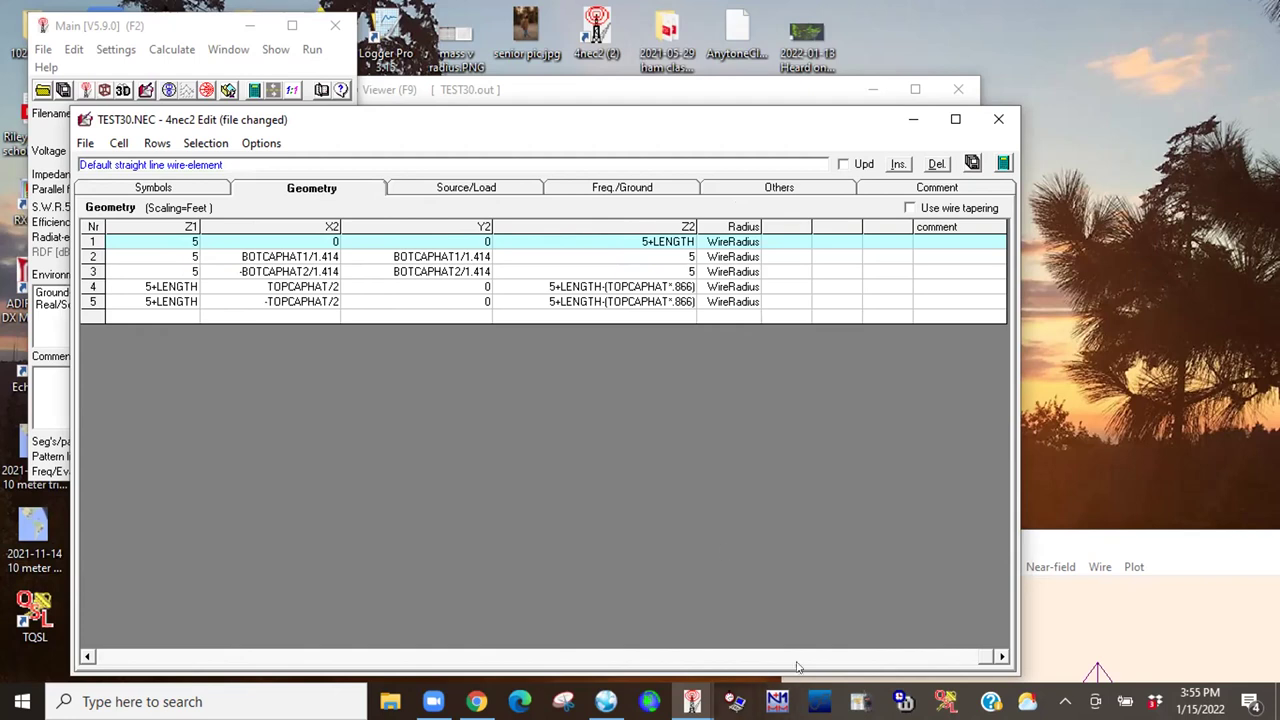
click(157, 188)
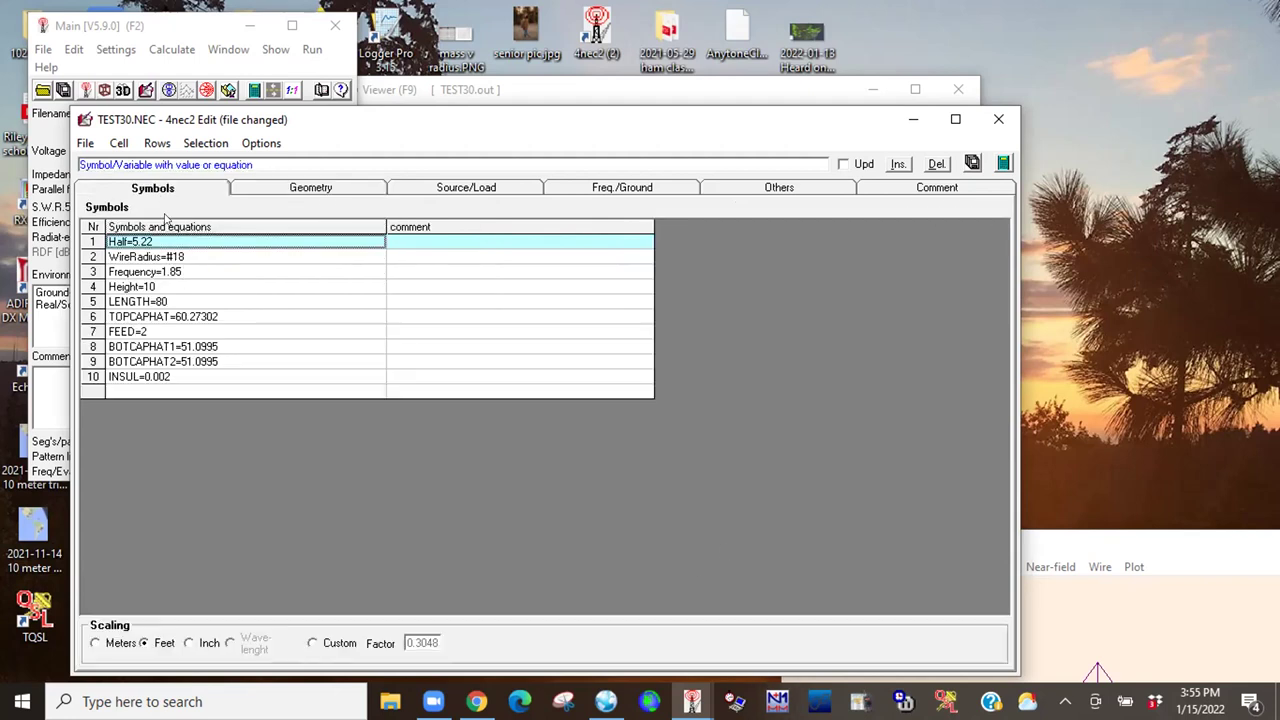
click(198, 256)
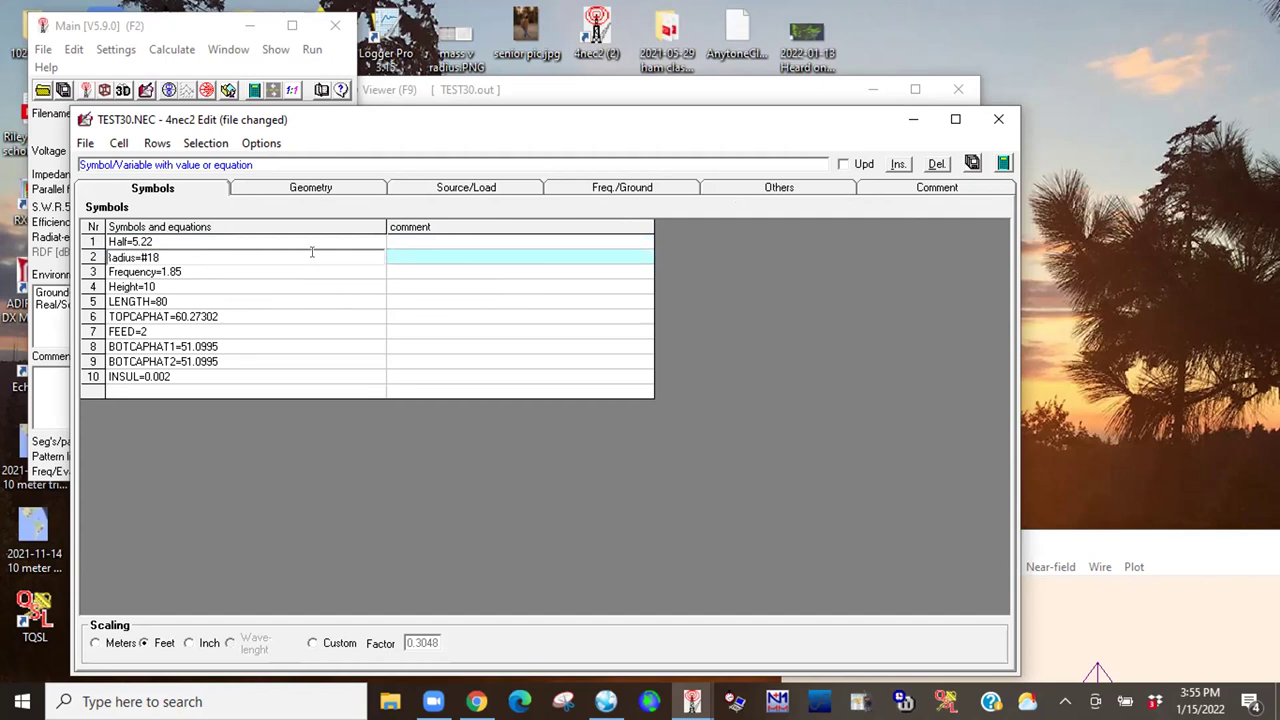
click(241, 488)
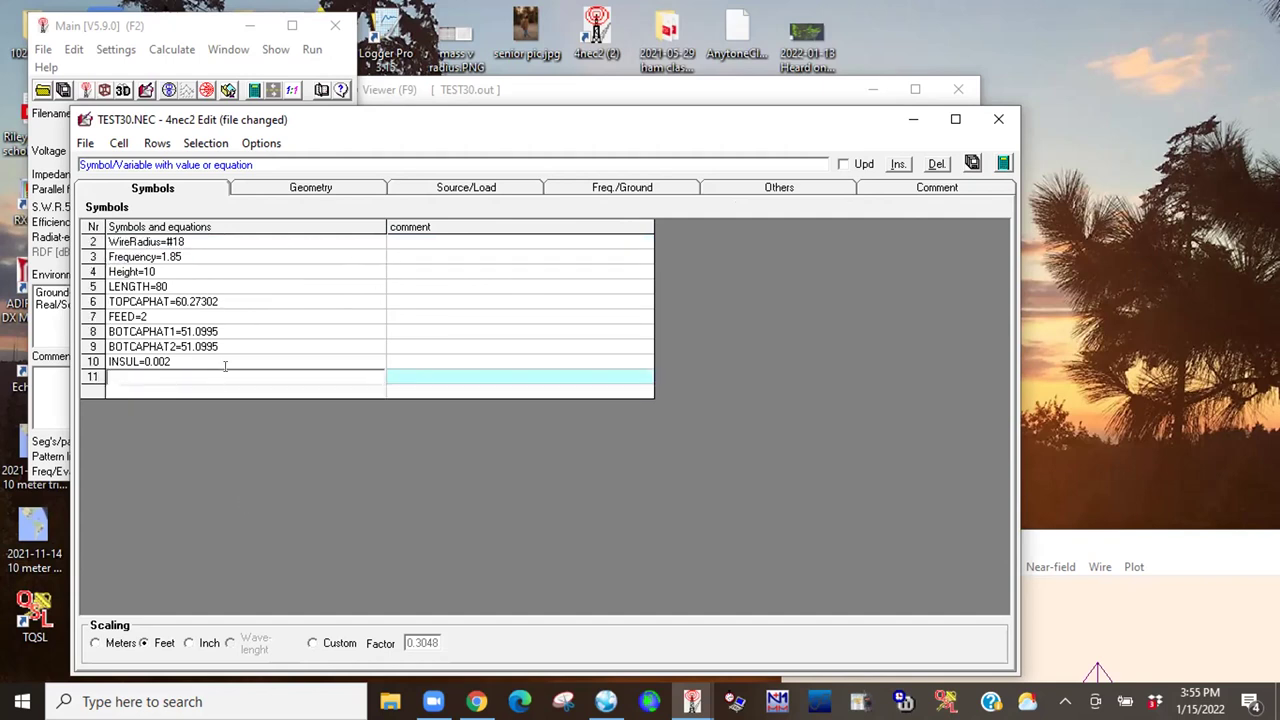
click(350, 409)
click(379, 412)
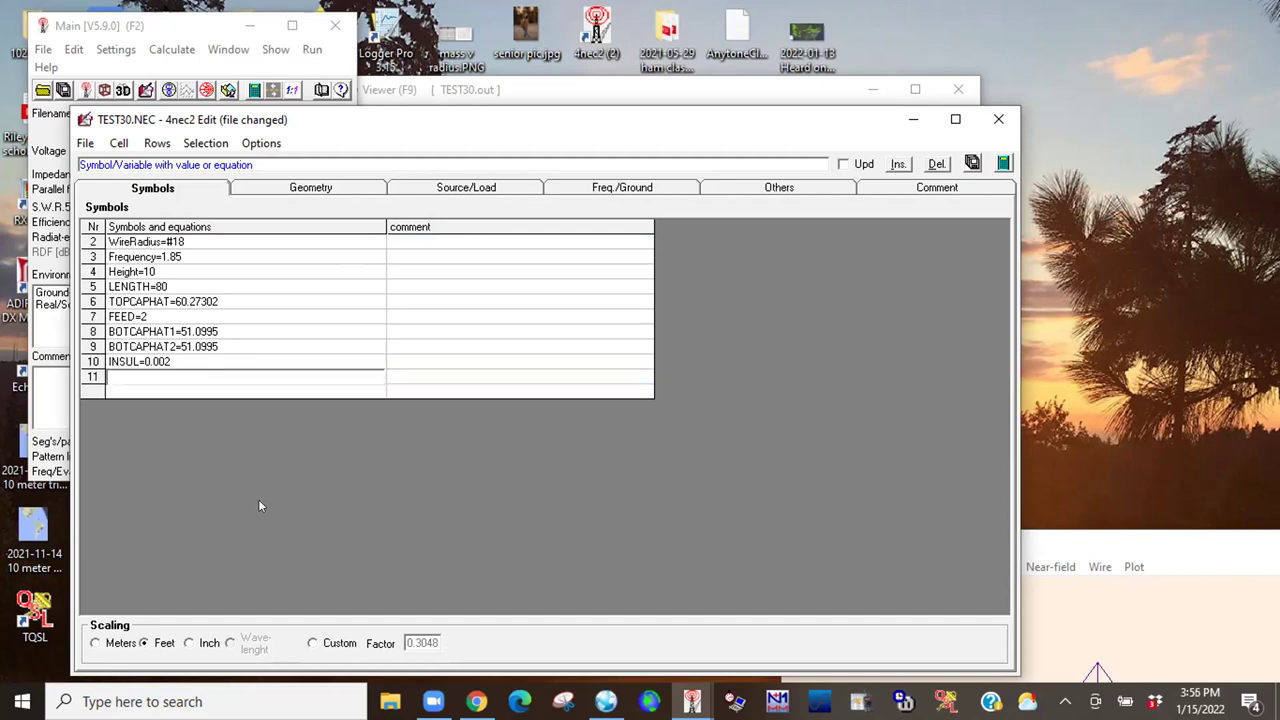
click(97, 378)
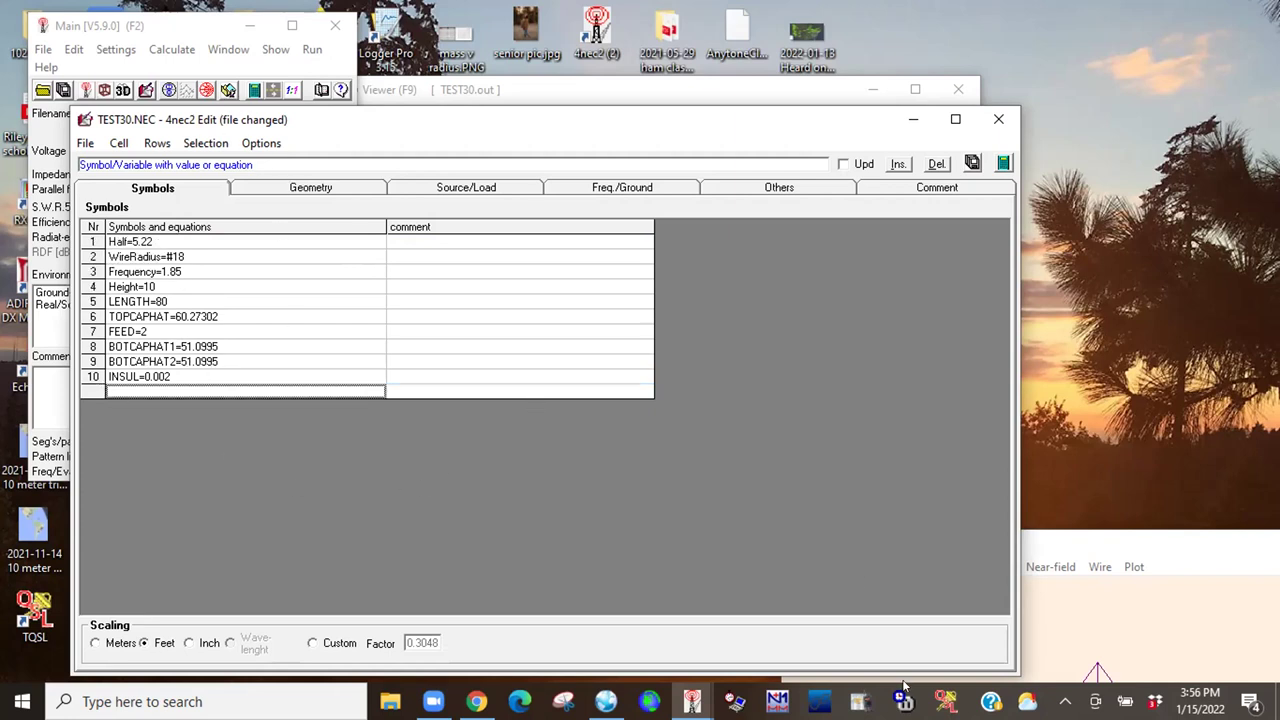
Close the editor and save the changes to TEST30.NEC.
click(997, 122)
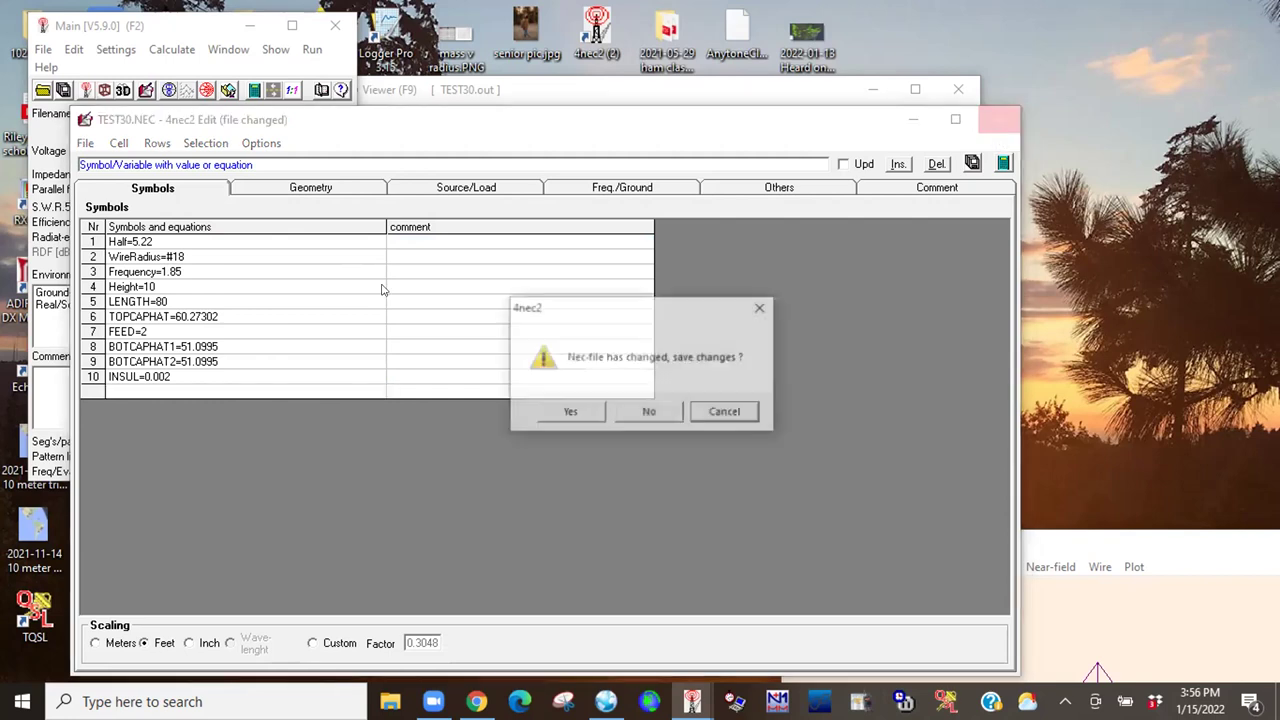
click(570, 411)
drag(496, 309, 533, 342)
drag(648, 446, 706, 488)
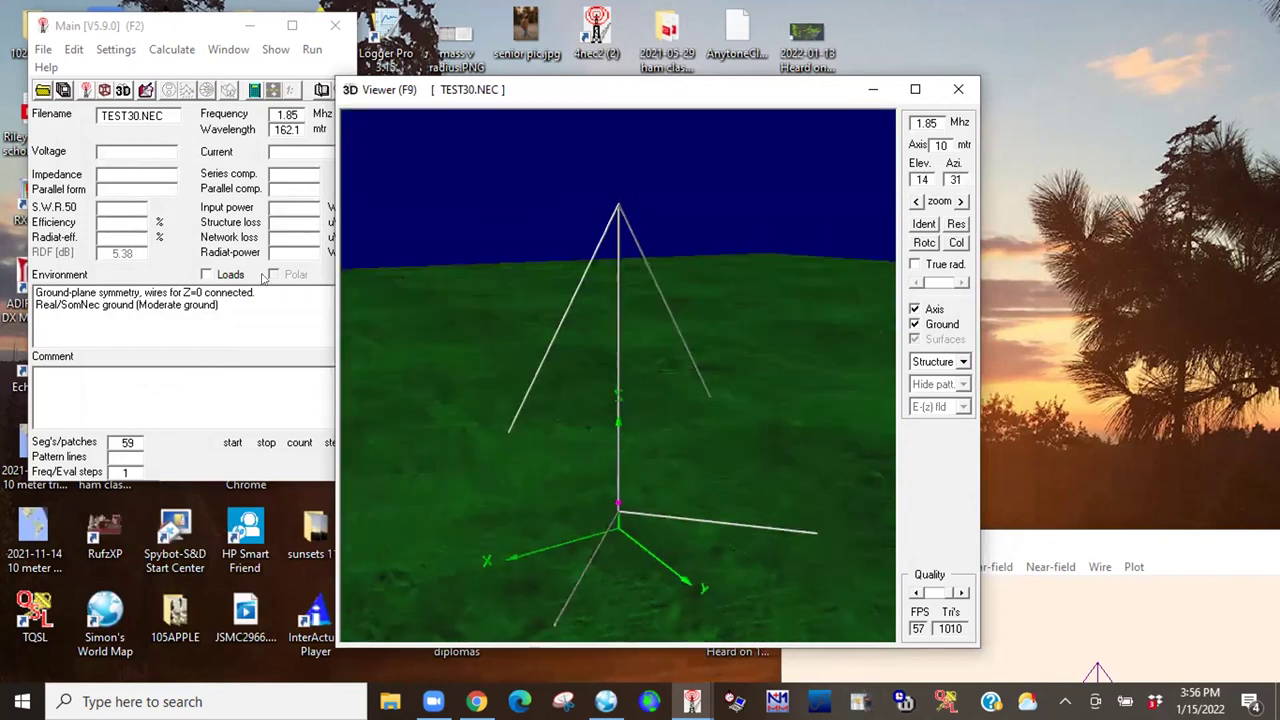
Reopen the TEST30 input (.nec) file in the editor and check the Frequency and Height symbols against the wire geometry.
click(80, 52)
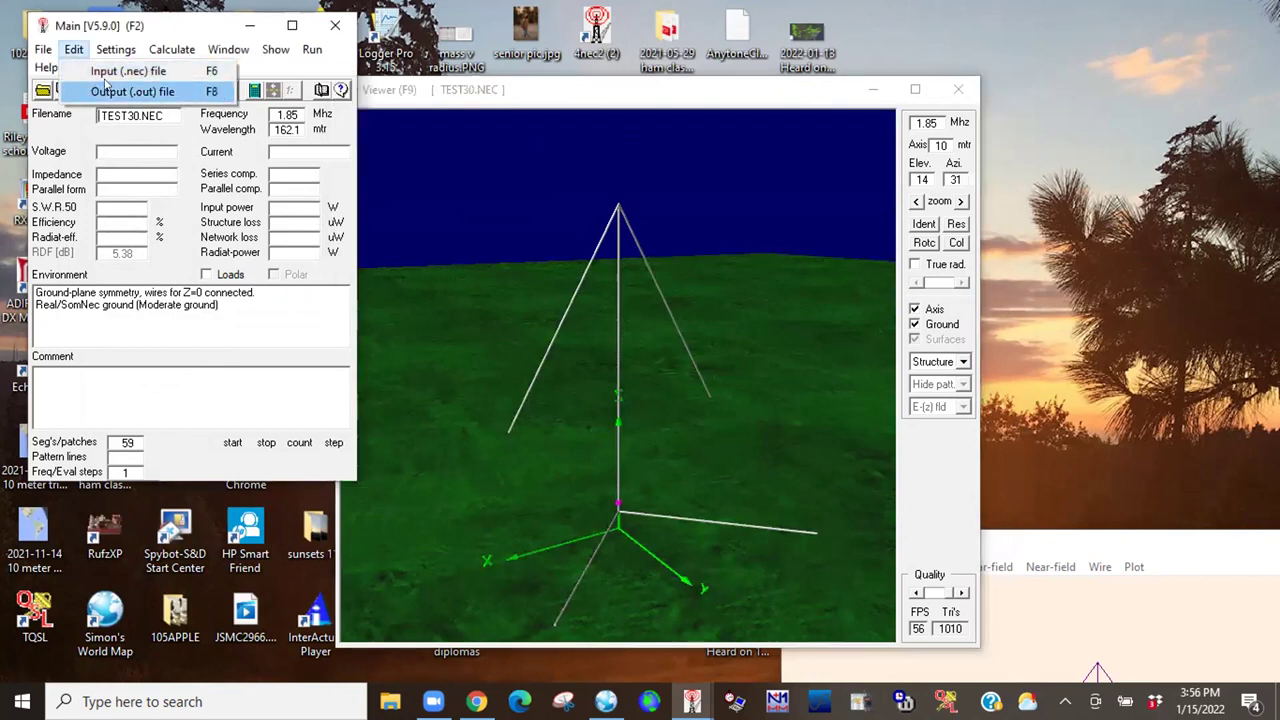
click(128, 71)
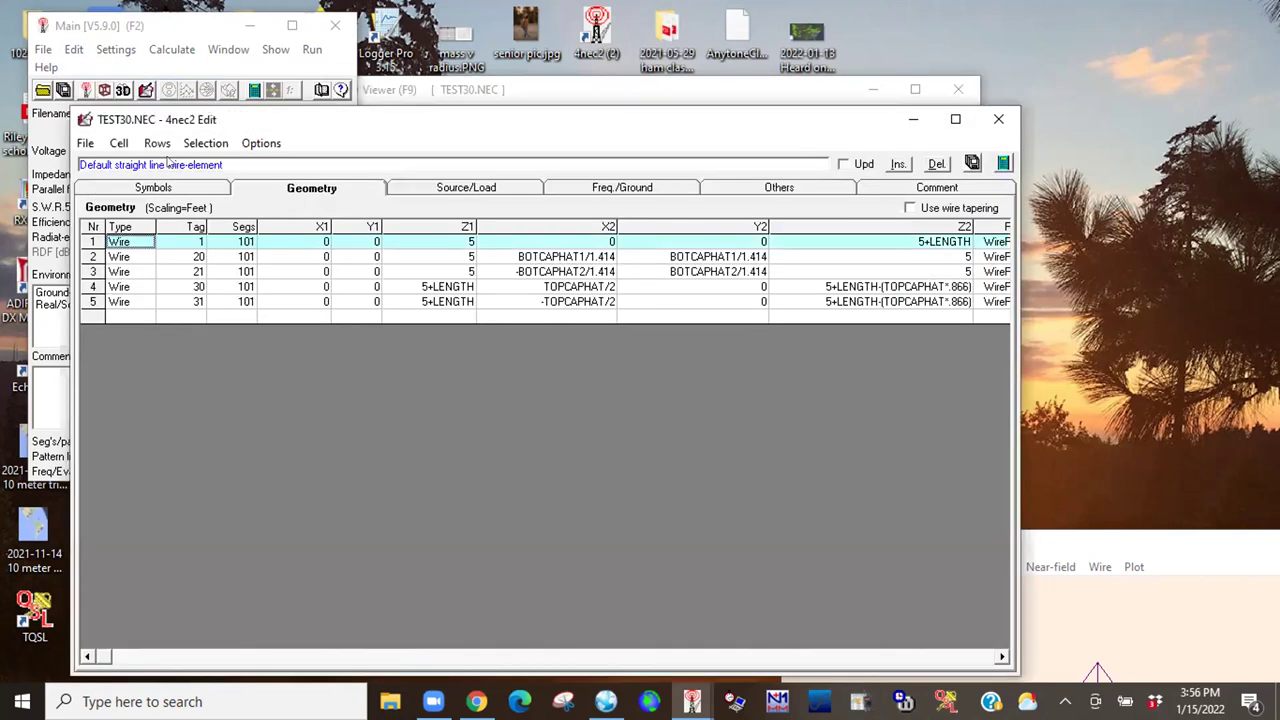
click(151, 189)
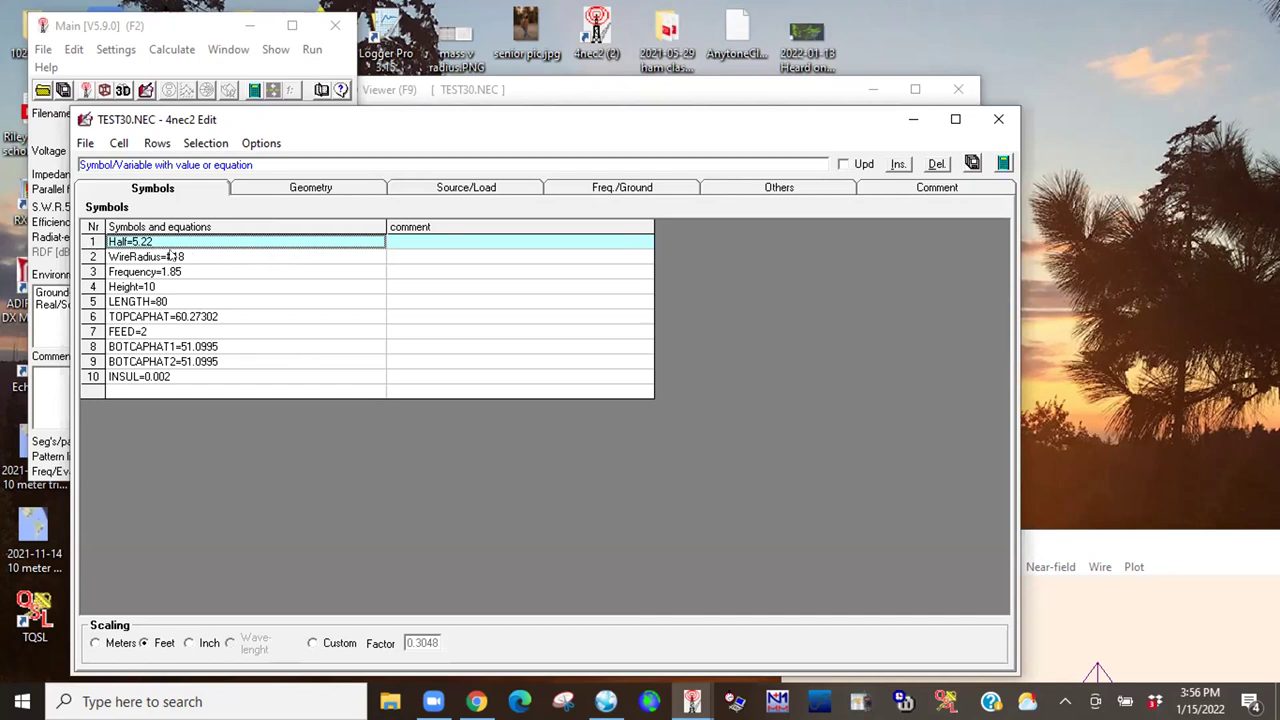
click(92, 270)
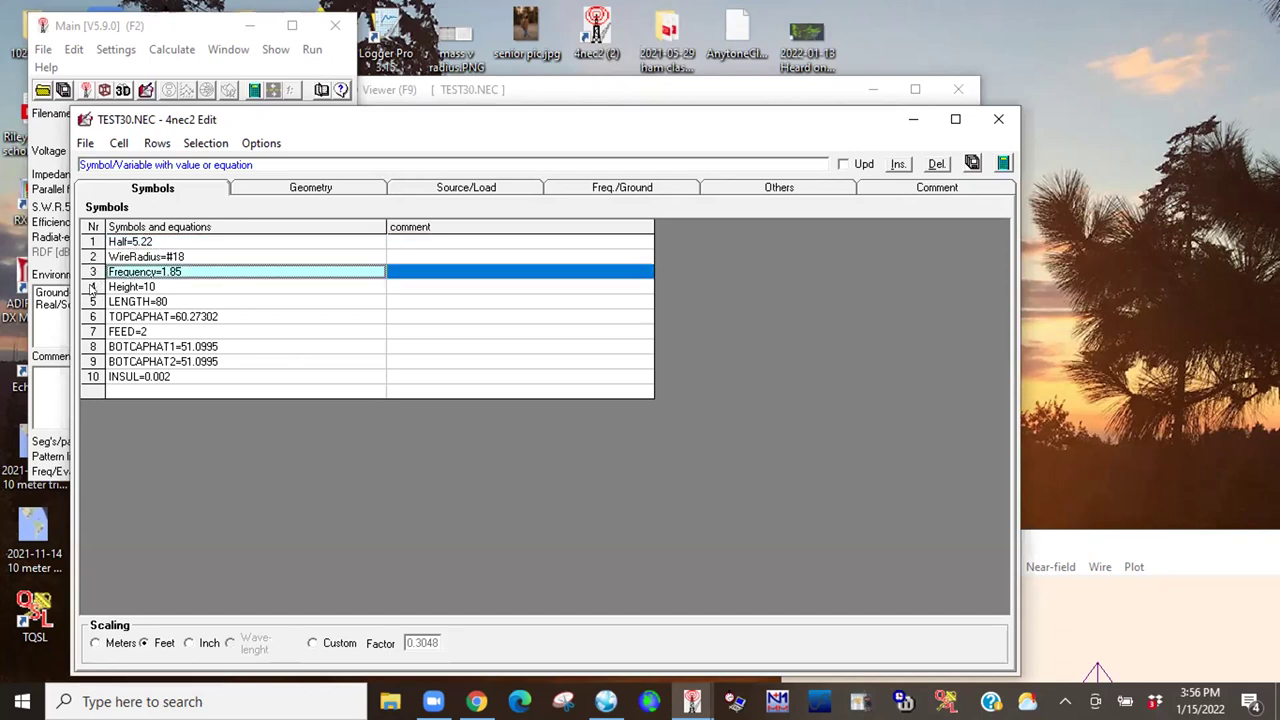
click(94, 289)
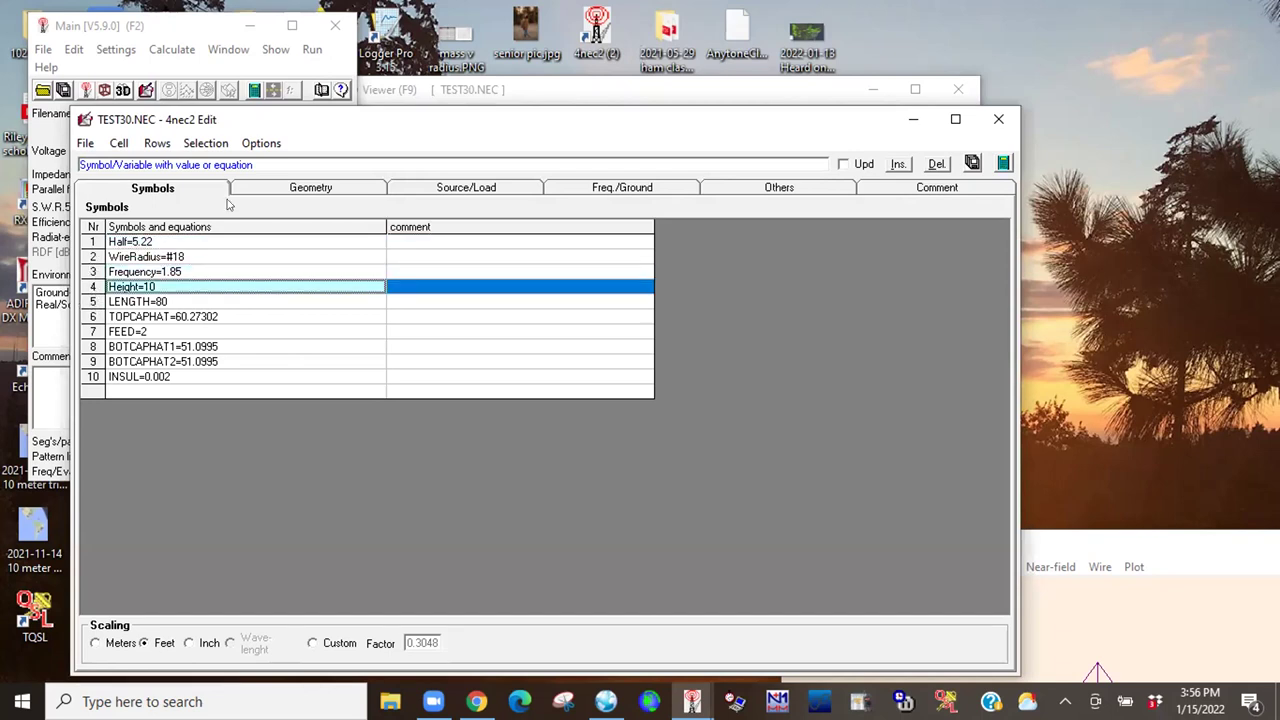
click(295, 188)
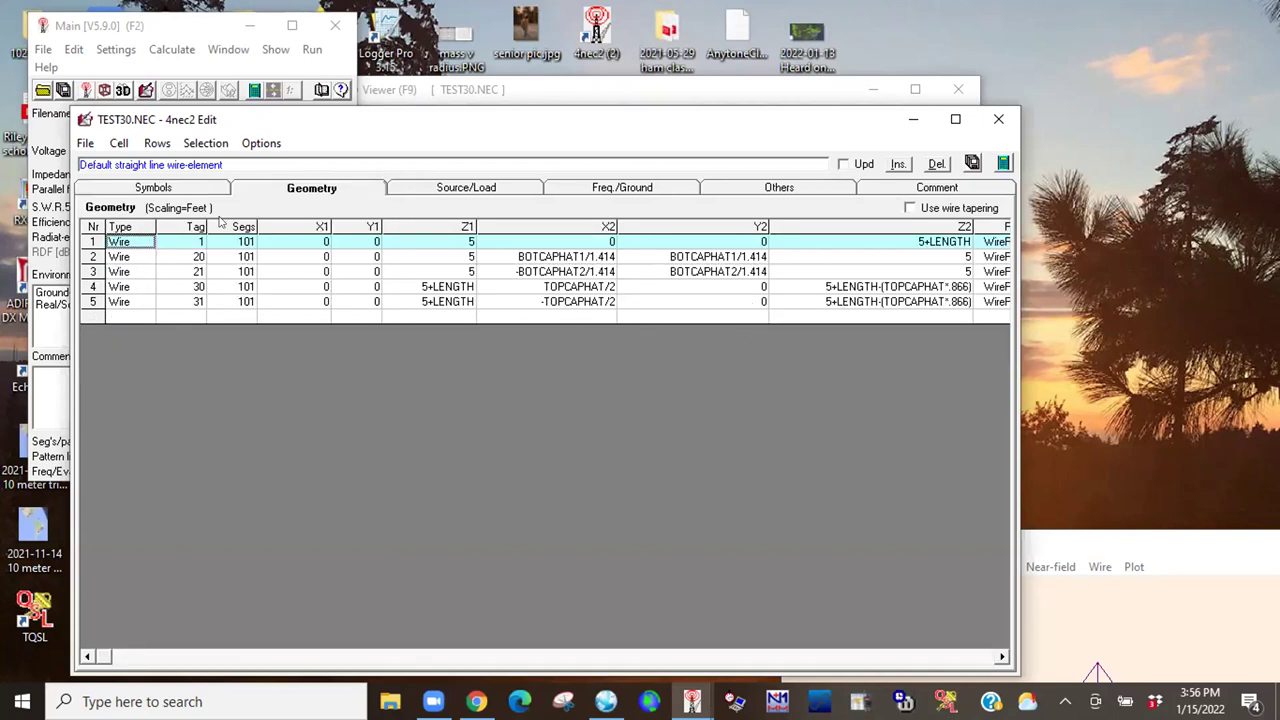
click(140, 188)
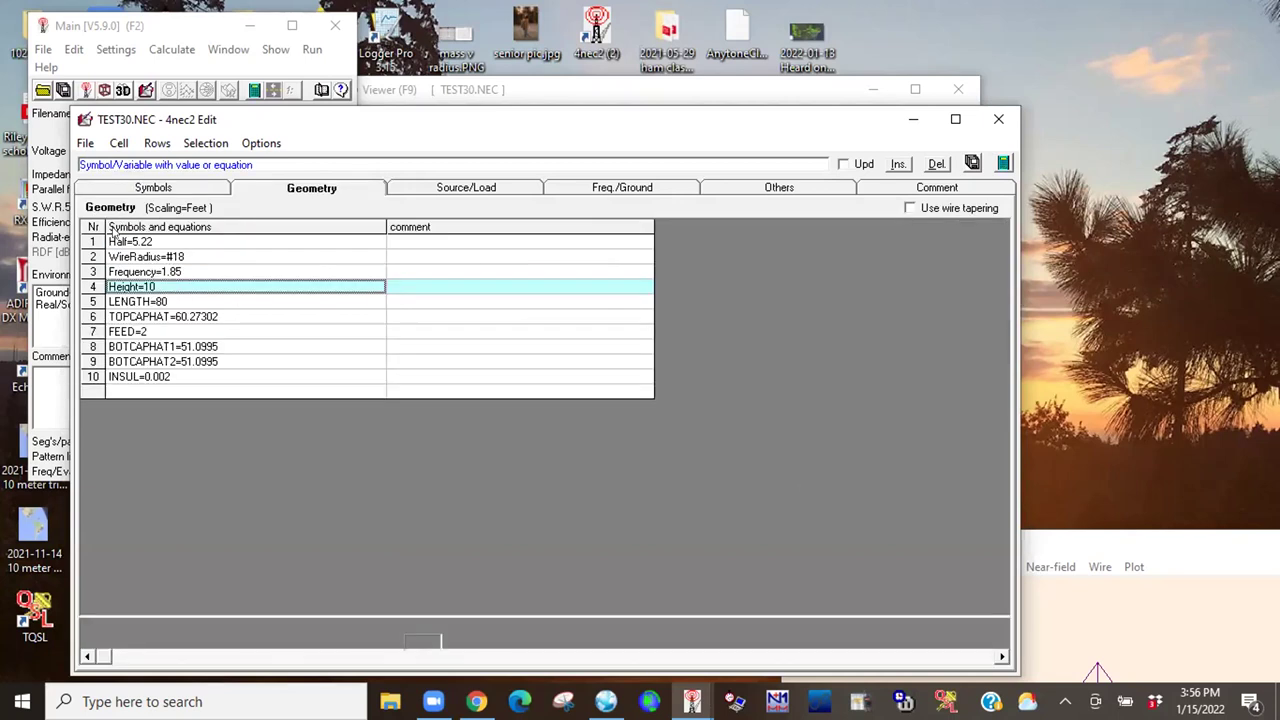
Delete the Height and Half symbols from the symbol list.
click(90, 287)
key(Delete)
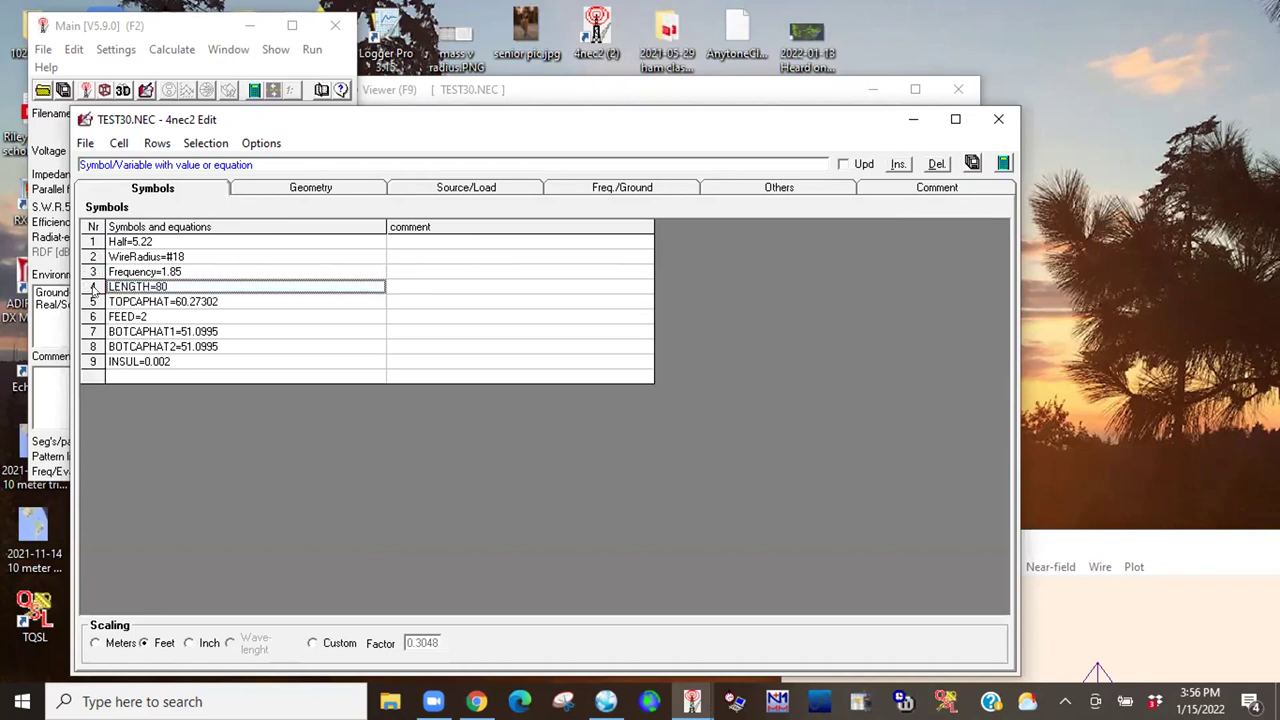
click(92, 242)
key(Delete)
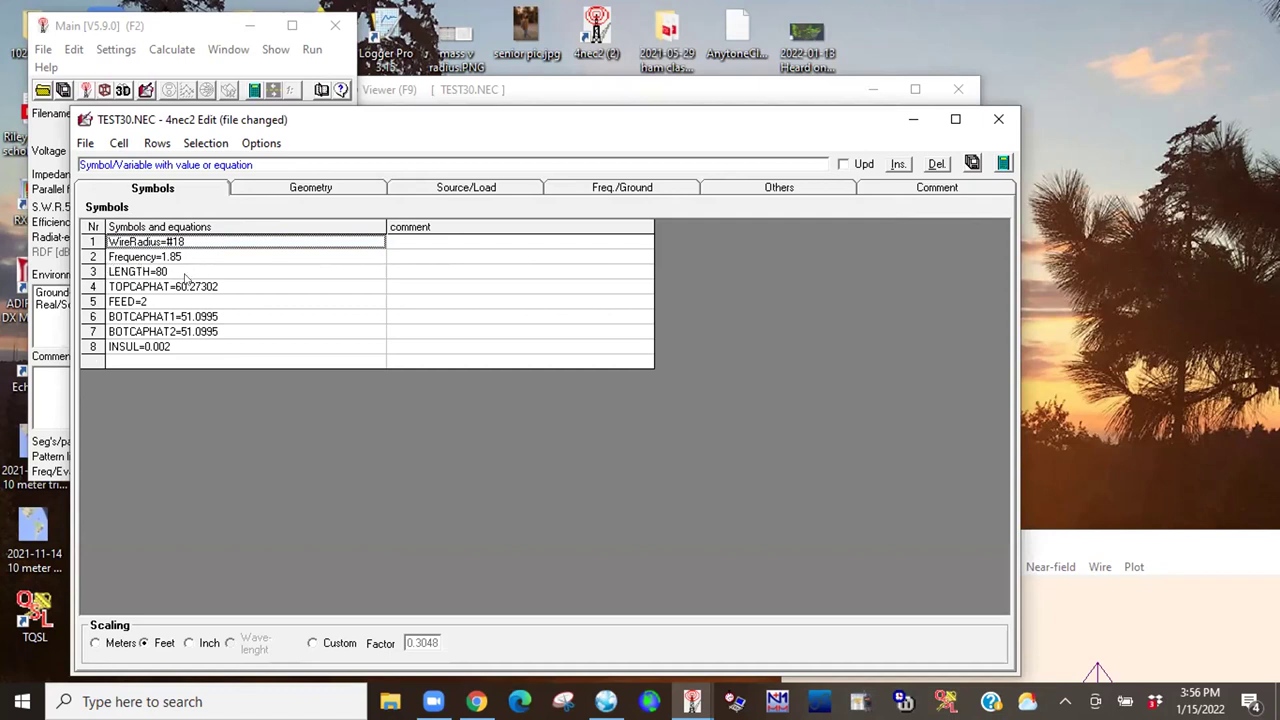
Compare the LENGTH symbol with the vertical wire in the 3D structure view.
click(177, 271)
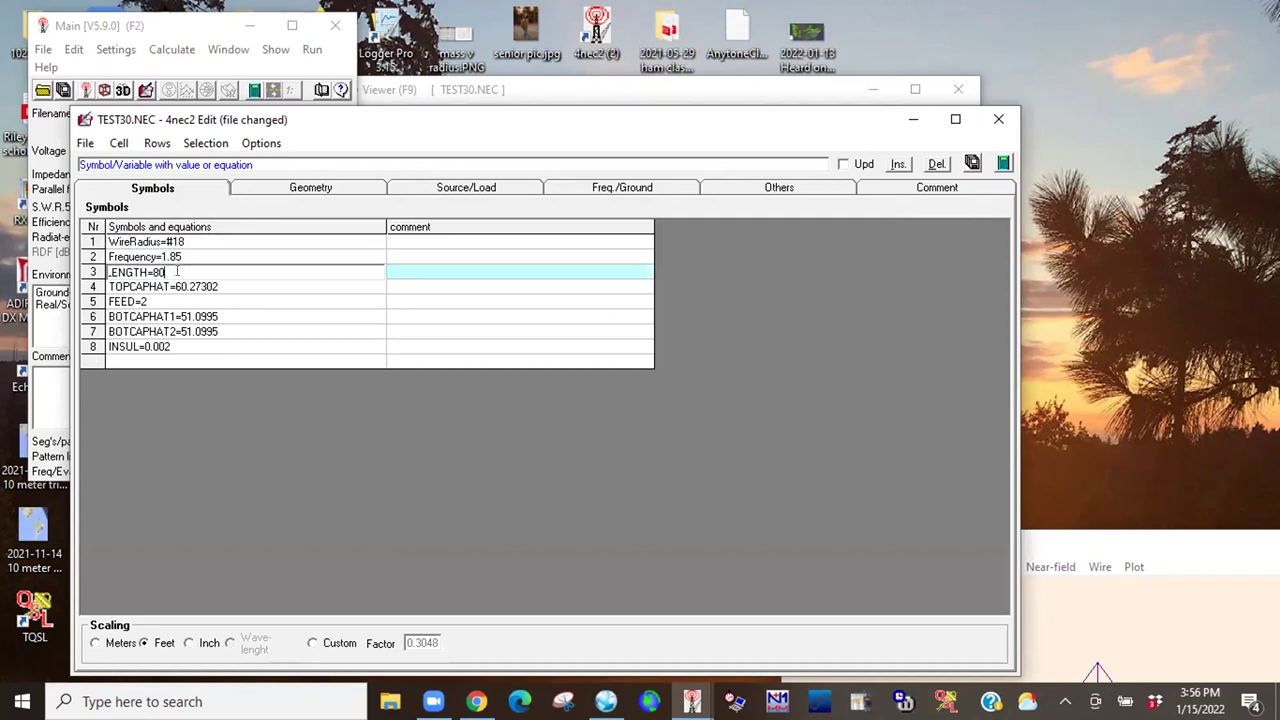
click(92, 274)
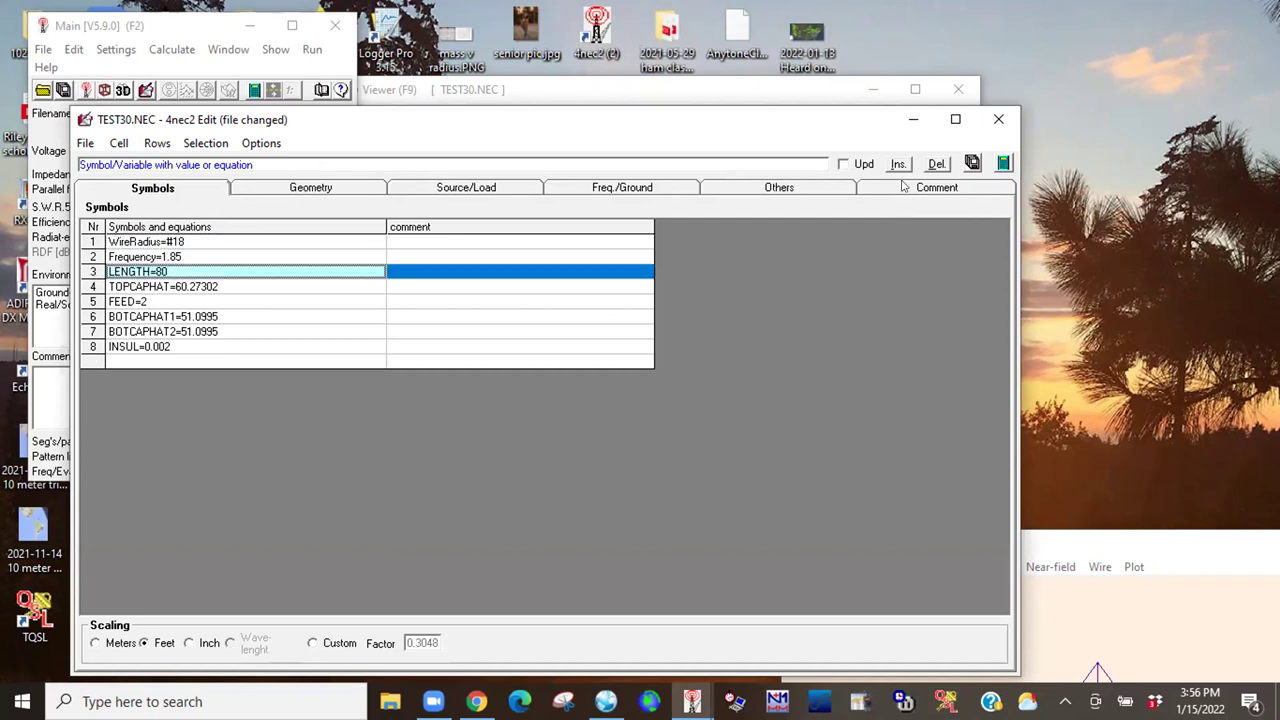
click(636, 89)
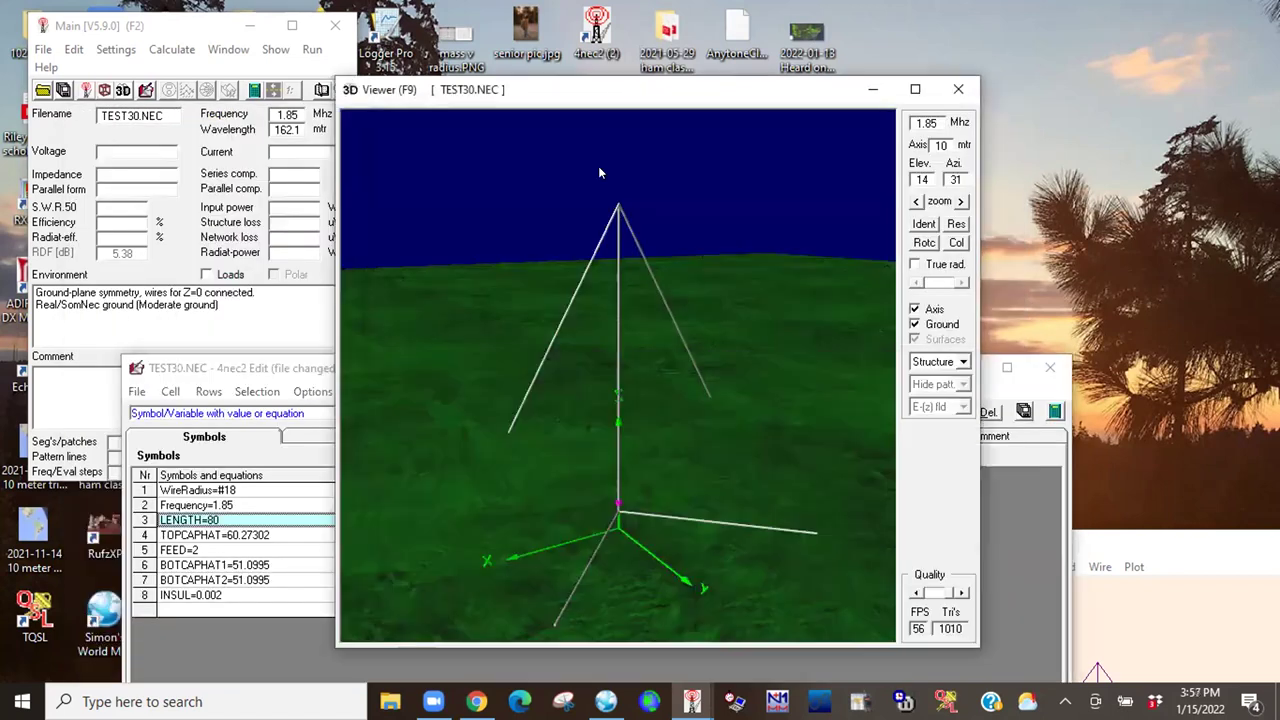
drag(622, 375, 620, 349)
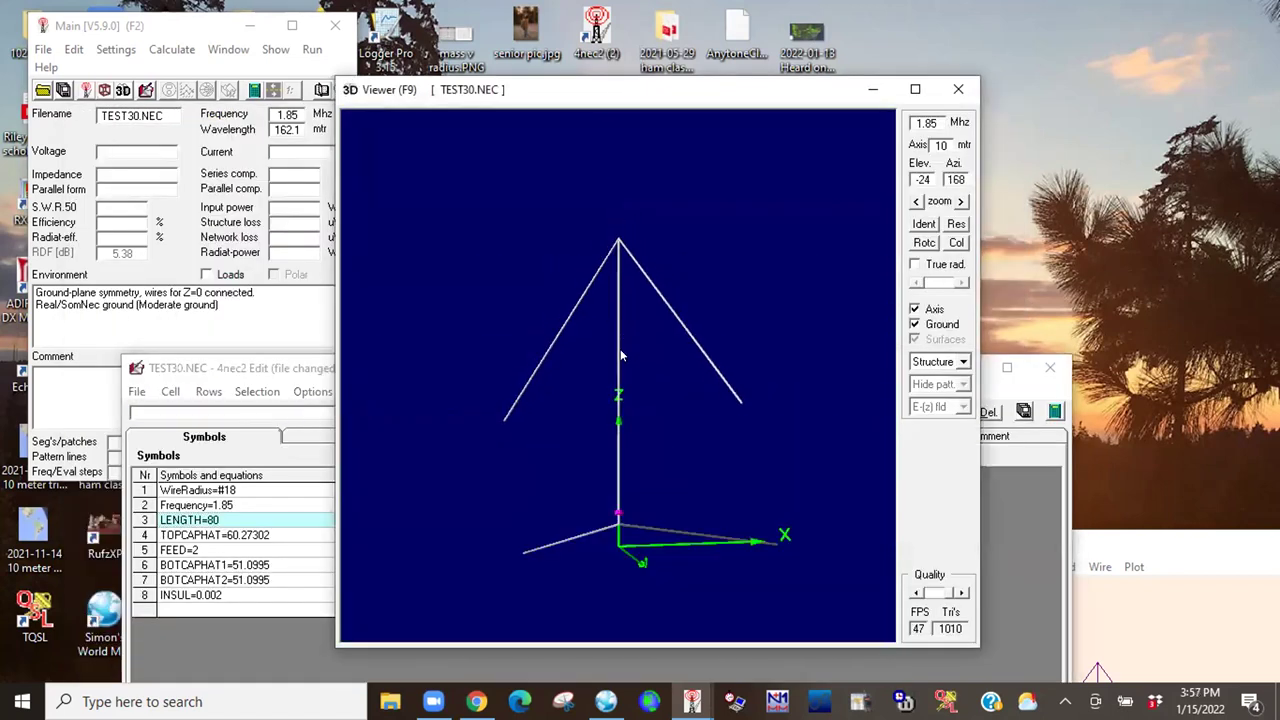
click(257, 372)
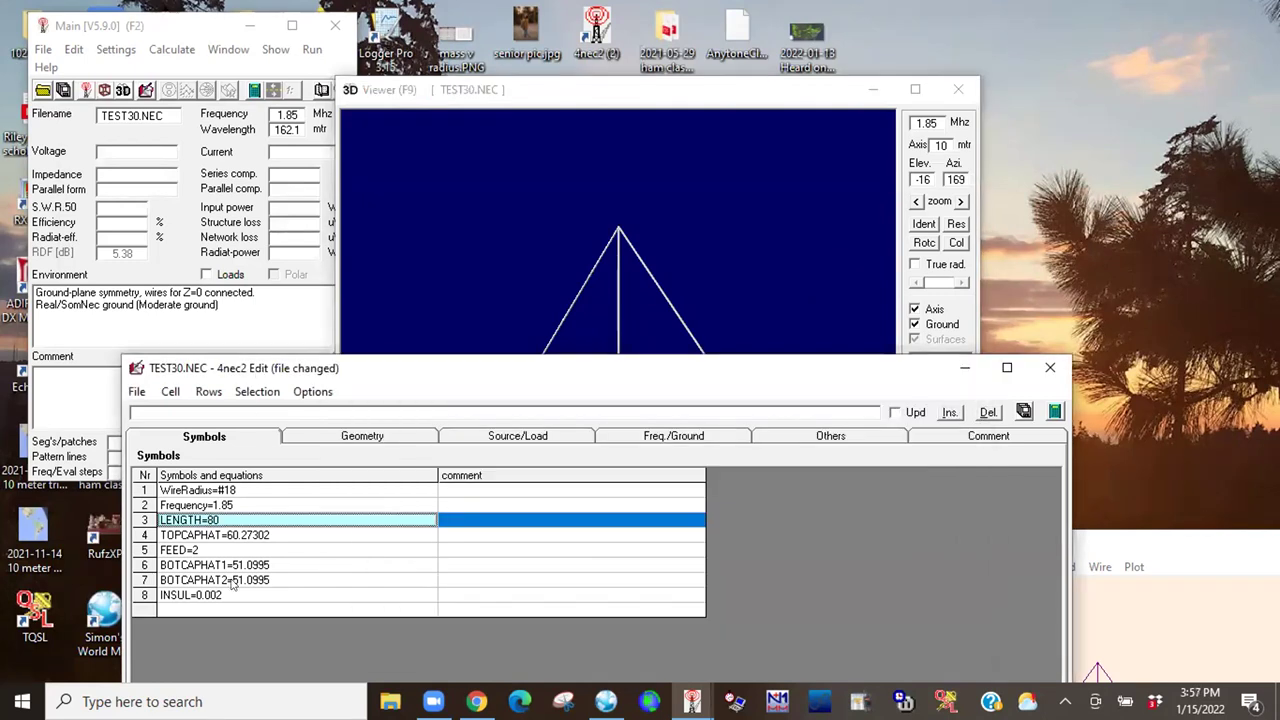
Check the TOPCAPHAT and FEED symbols, and see where FEED is used in the voltage source definition.
click(190, 535)
click(204, 551)
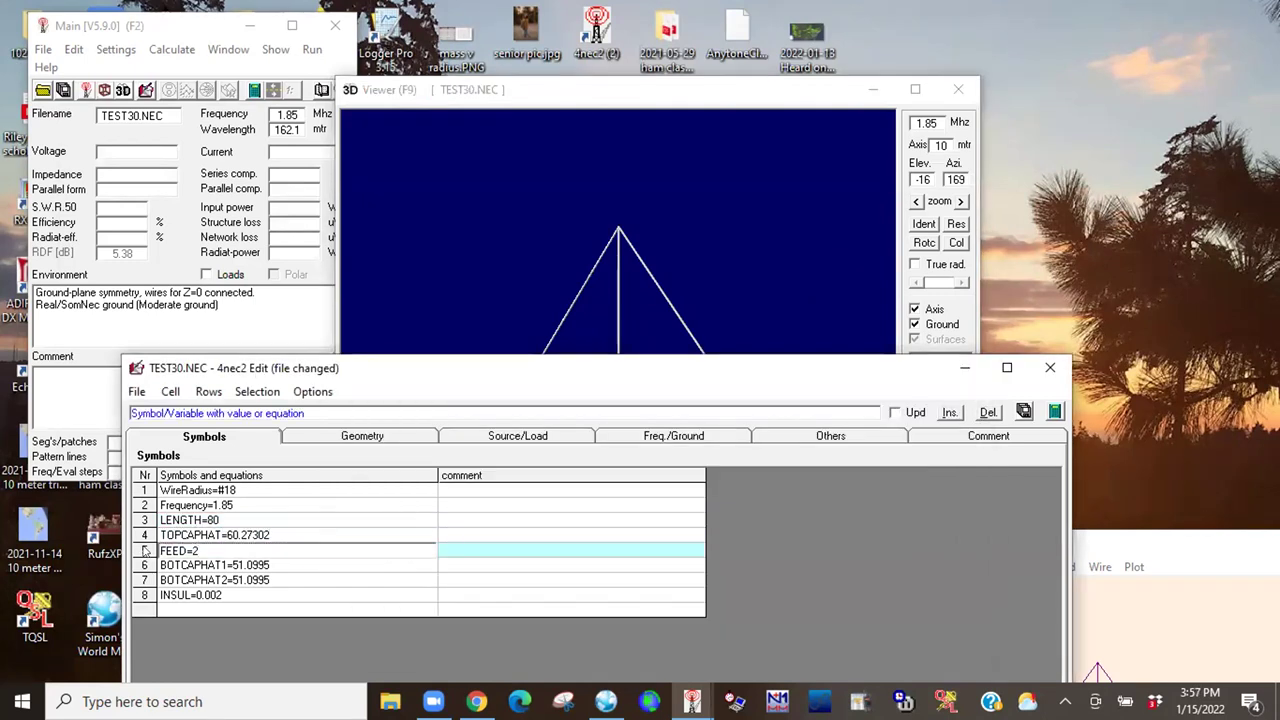
click(146, 551)
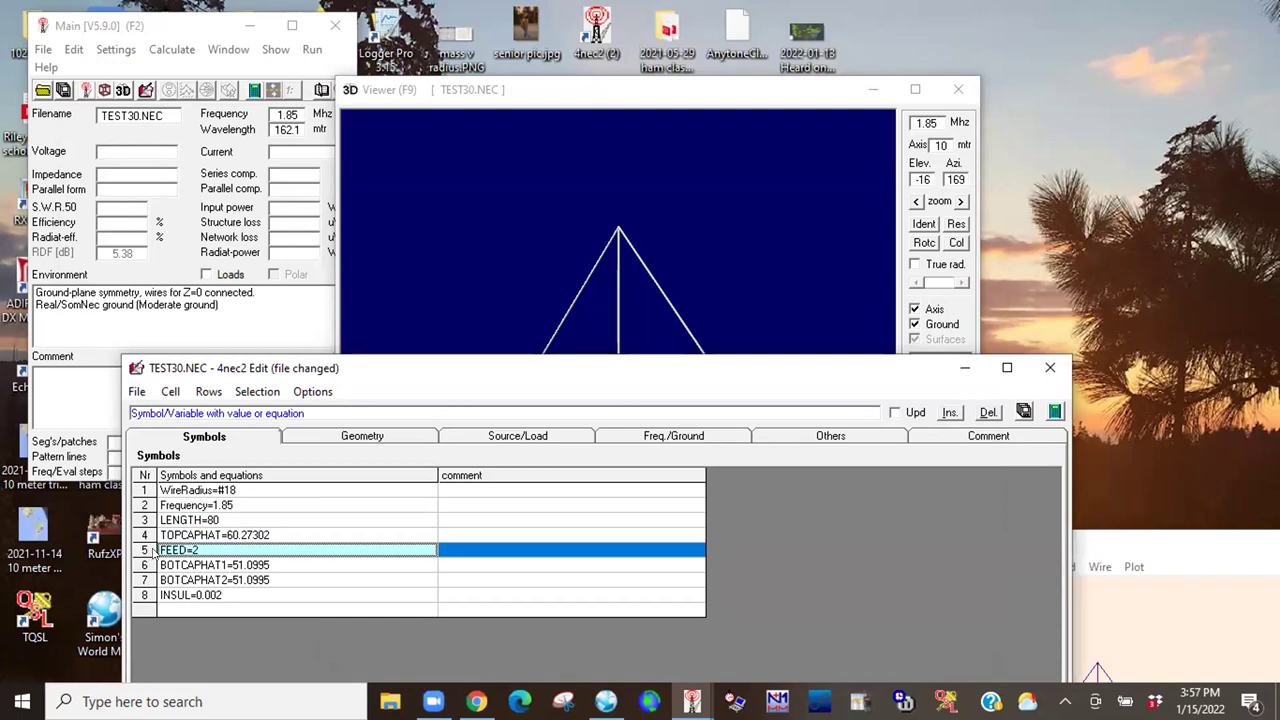
click(519, 436)
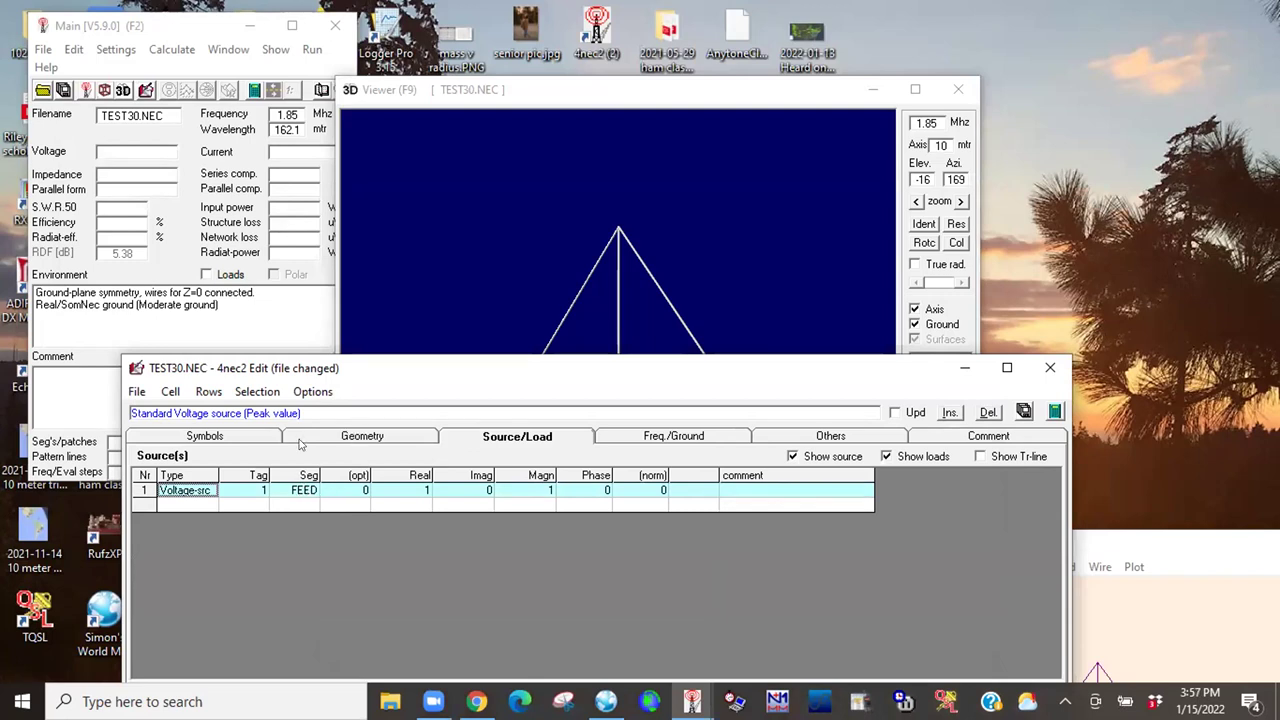
click(200, 441)
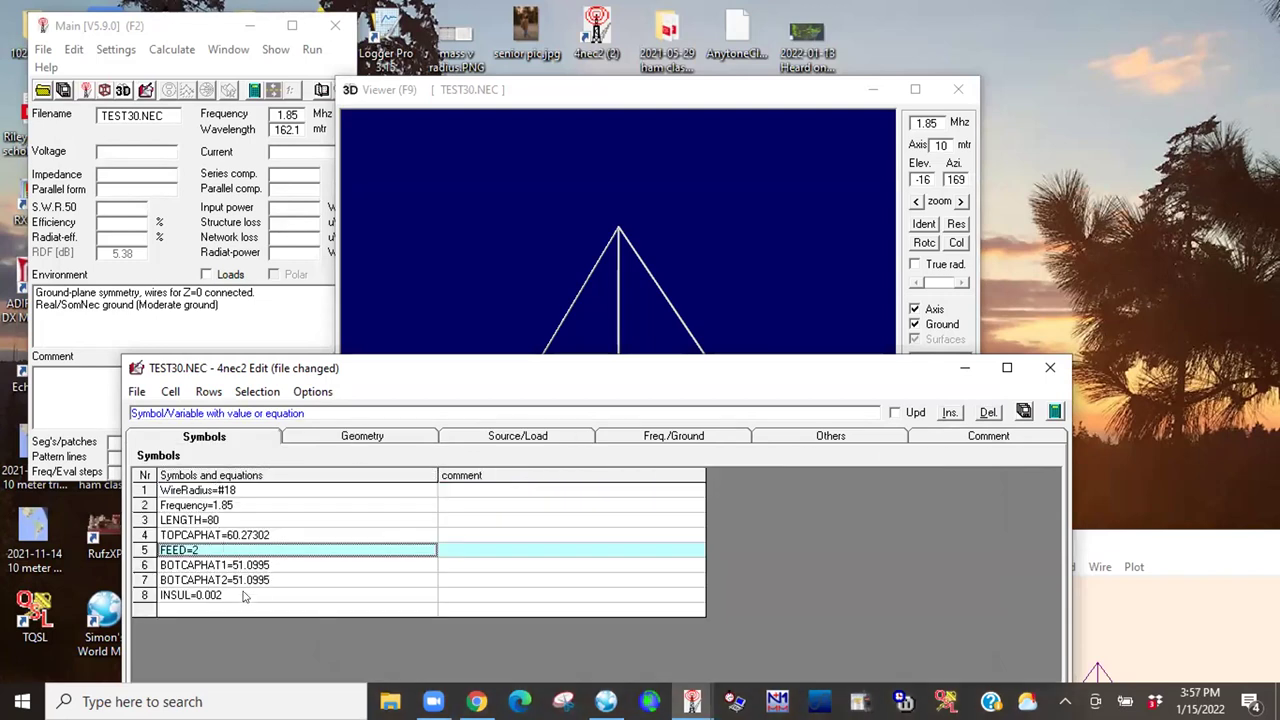
click(519, 434)
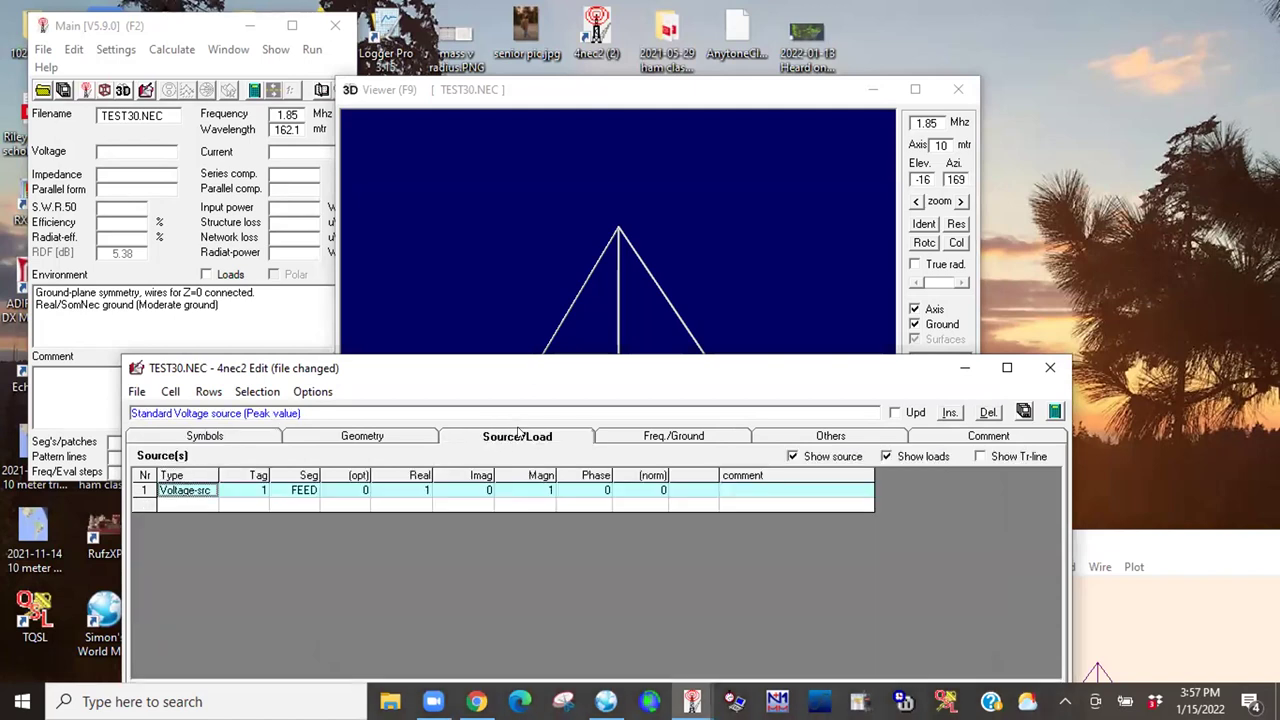
click(665, 440)
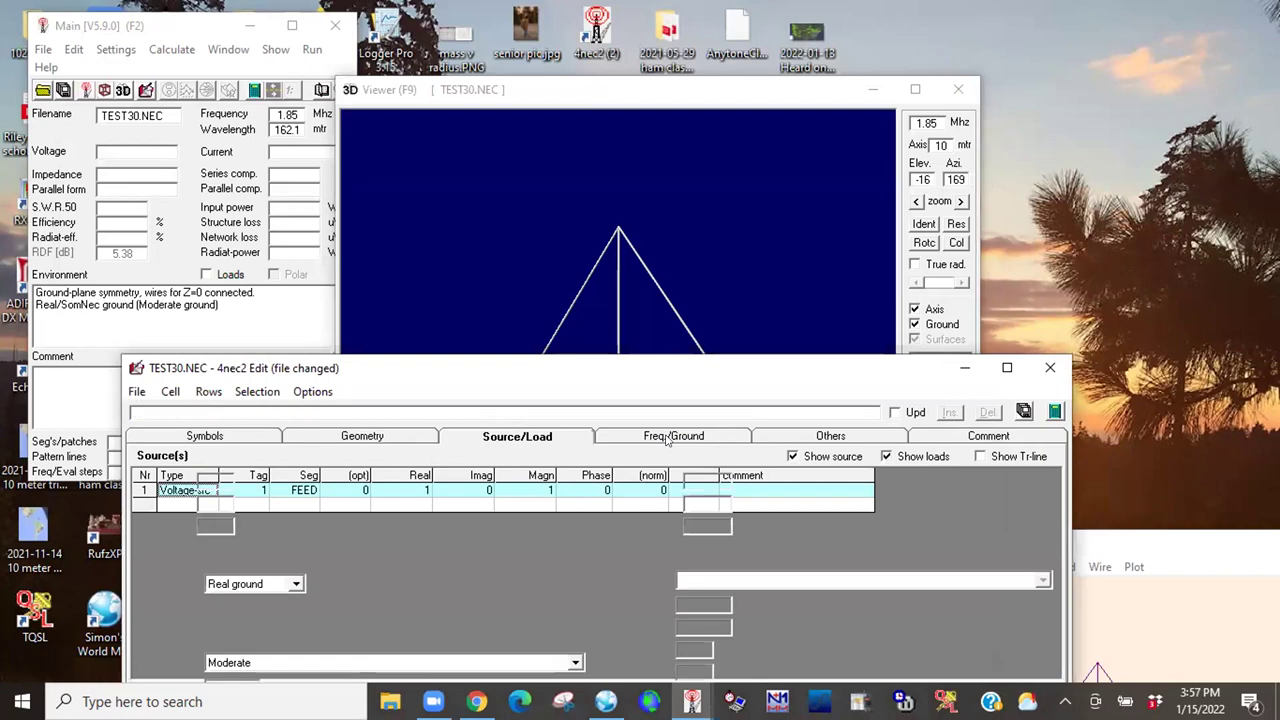
Set the radius of the wire-coat load on tag 1 to INSUL and copy that symbol name.
click(475, 440)
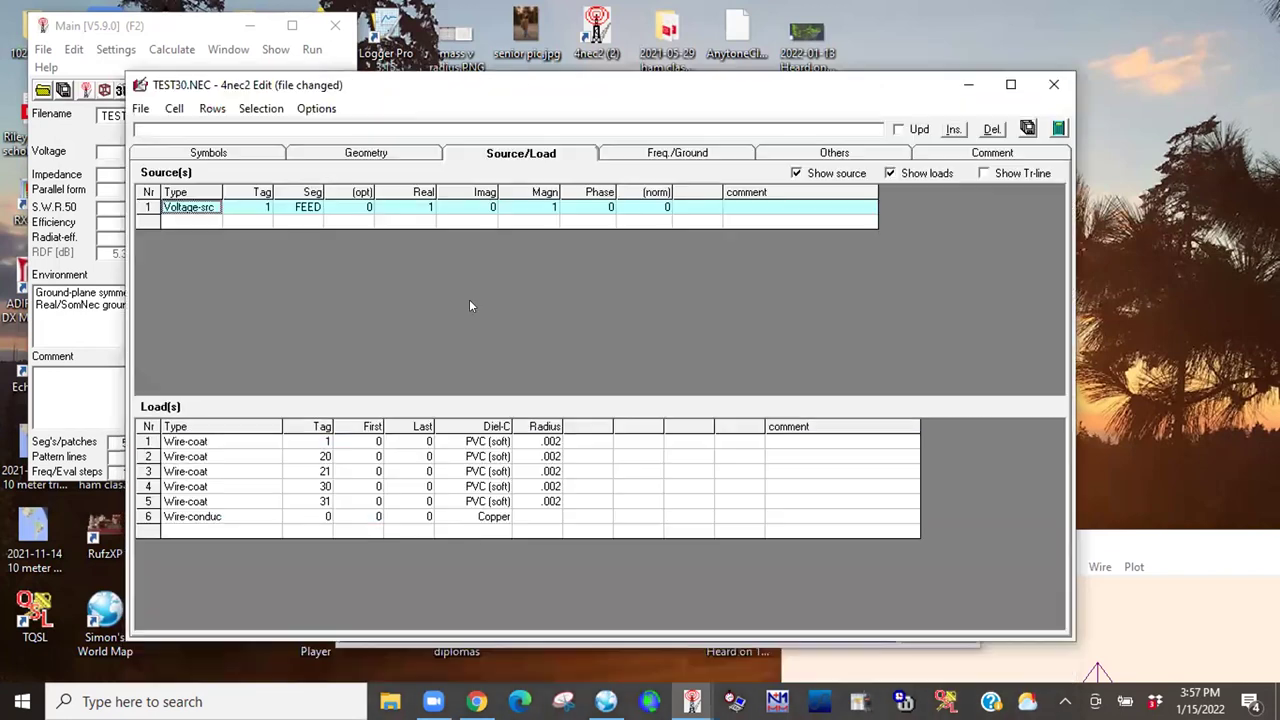
click(545, 441)
click(545, 441)
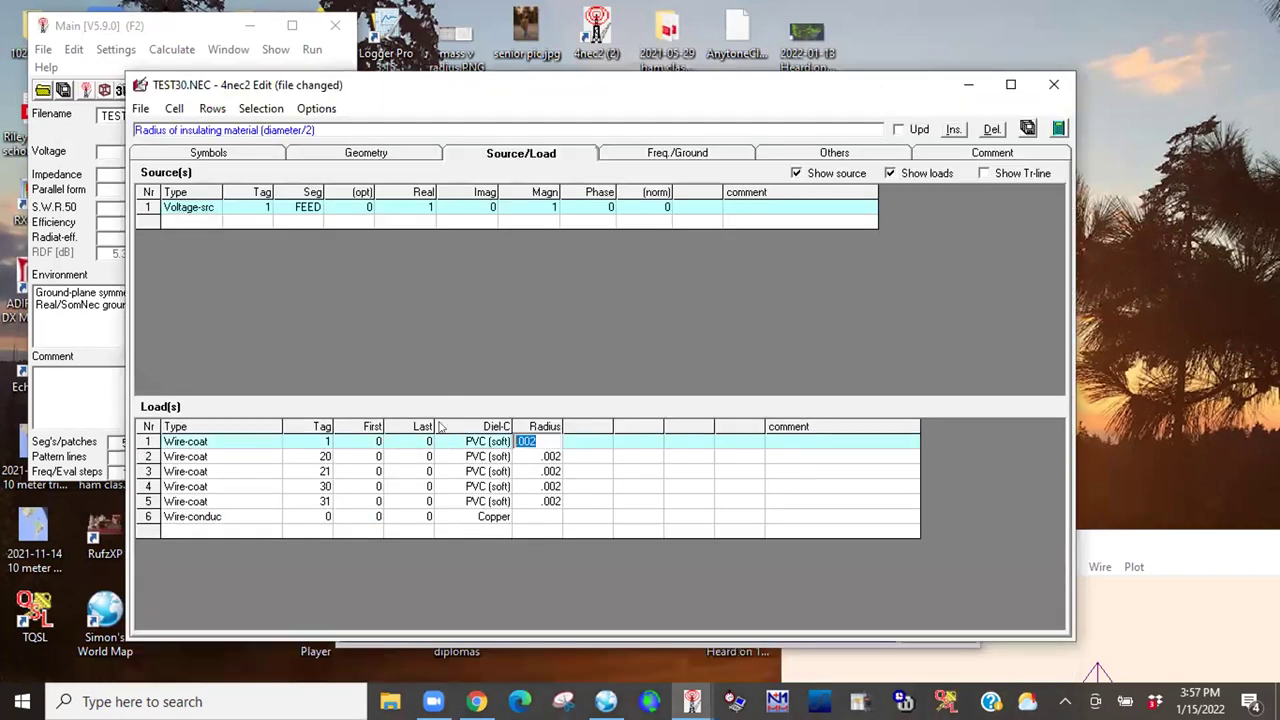
key(BackSpace)
text(INSUL)
key(shift+Home)
key(ctrl+c)
Paste INSUL as the radius of the wire-coat loads on tags 20, 21, 30 and 31.
click(548, 459)
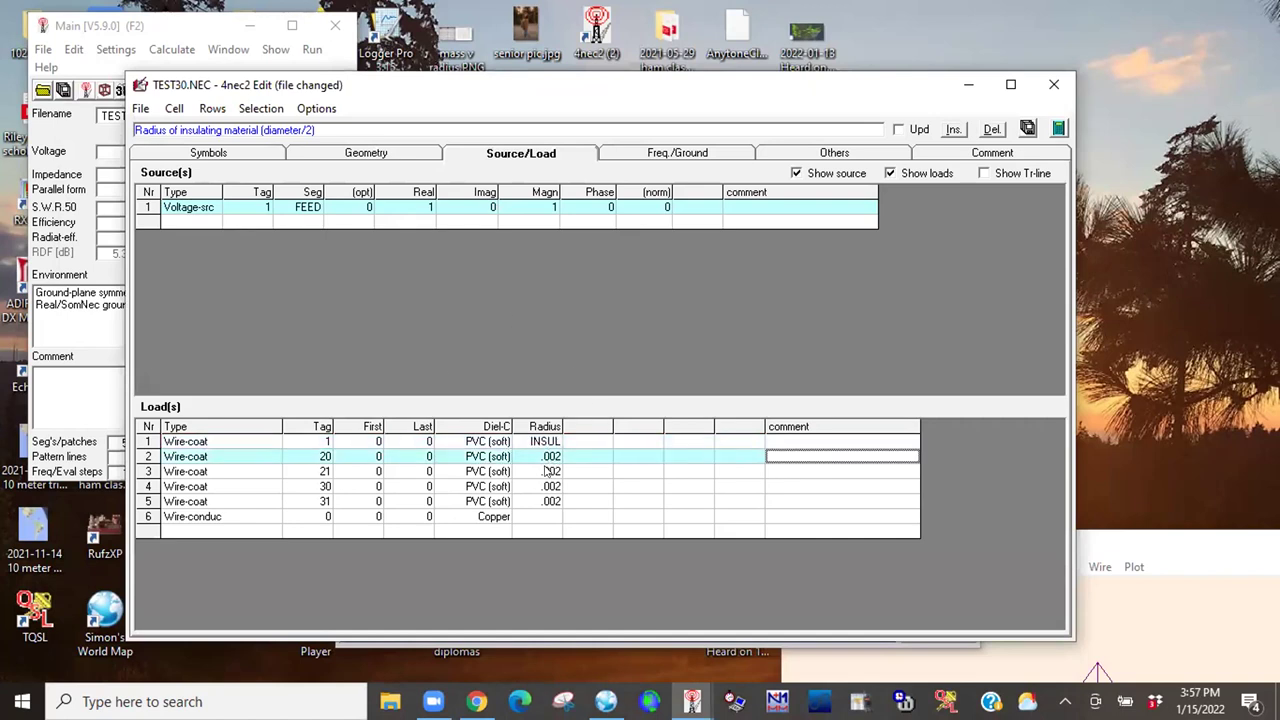
click(548, 472)
key(ctrl+v)
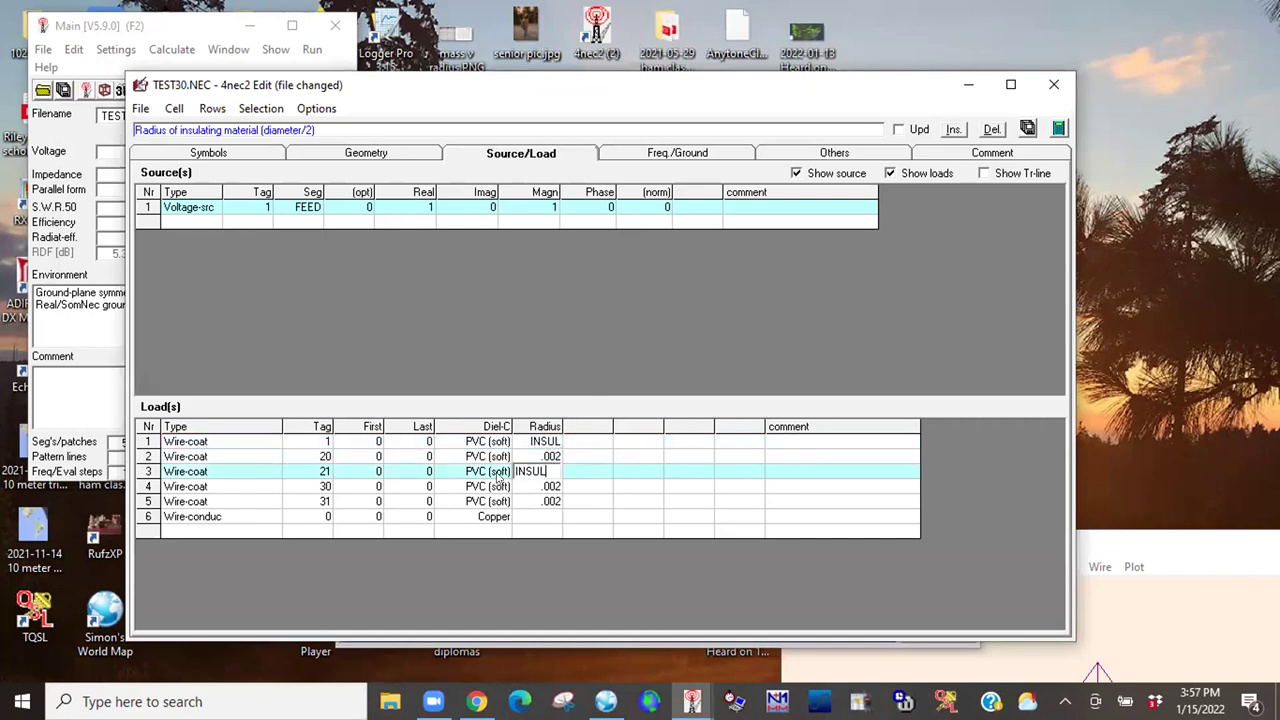
click(535, 458)
key(ctrl+v)
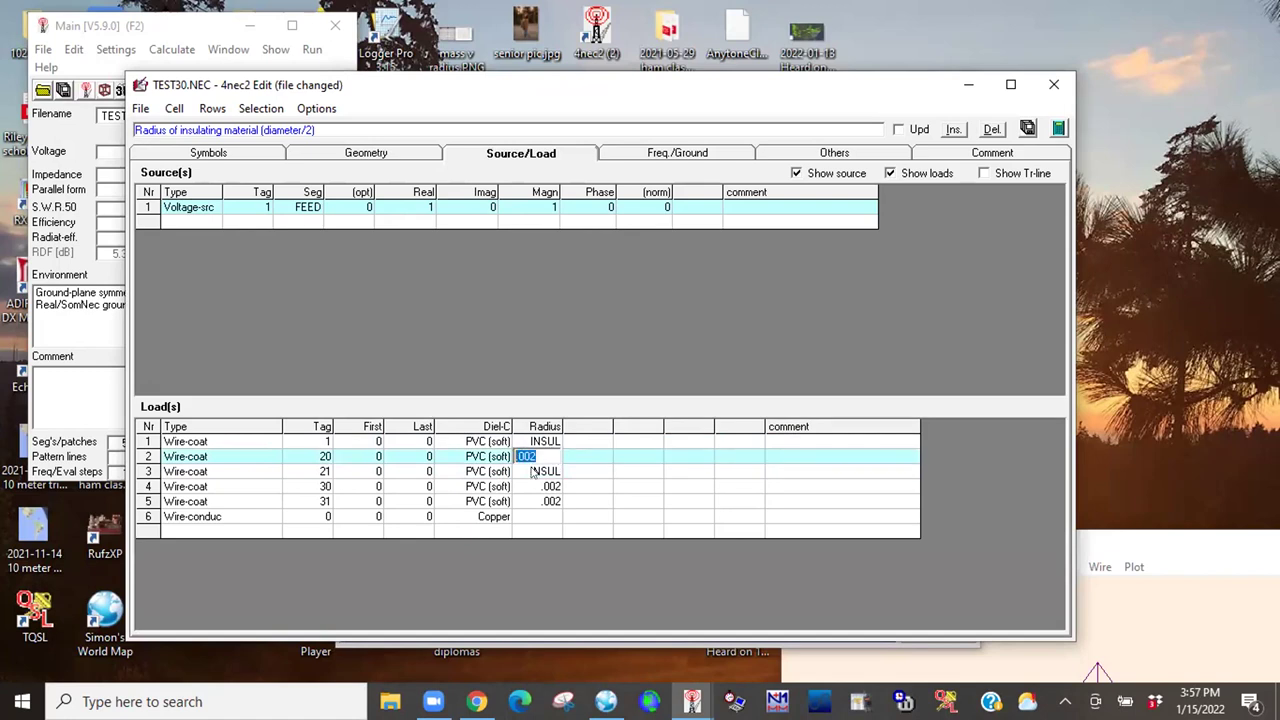
click(535, 487)
key(ctrl+v)
click(548, 503)
key(ctrl+v)
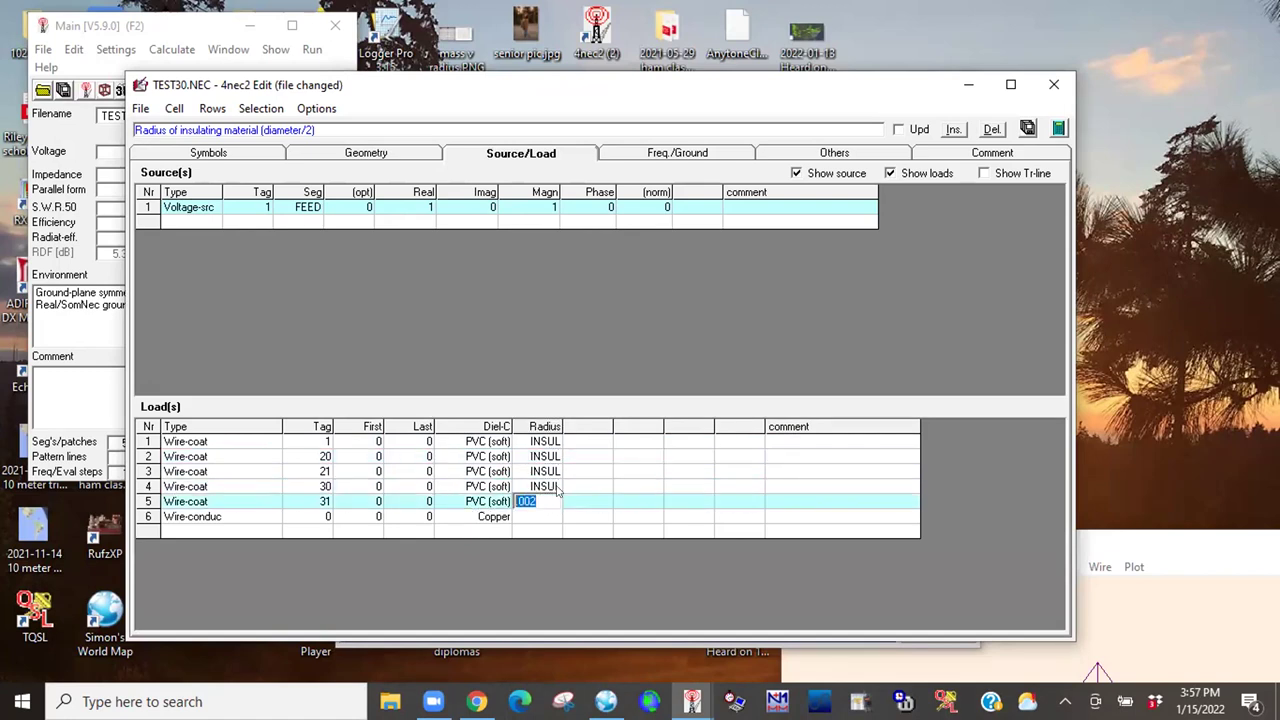
scroll(530, 374, down, 1)
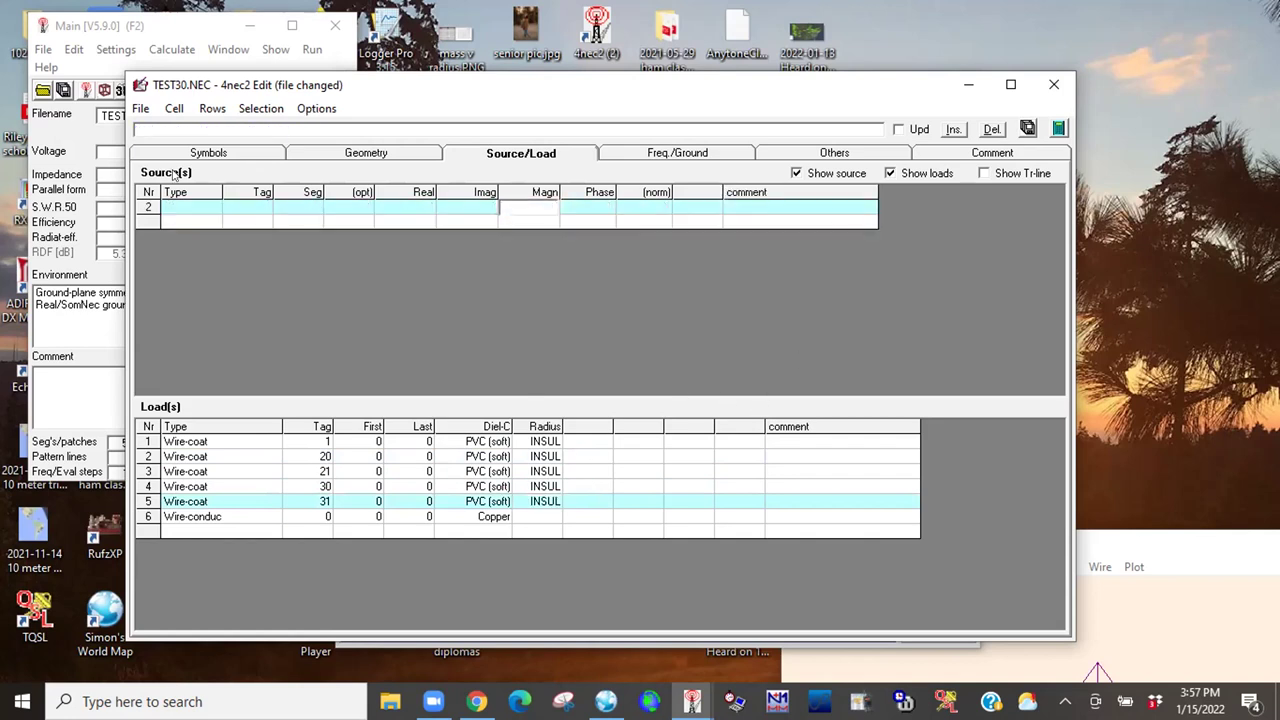
Review the symbols and wire endpoint equations in the enlarged geometry table, narrowing the Z2 and X1 columns.
click(200, 154)
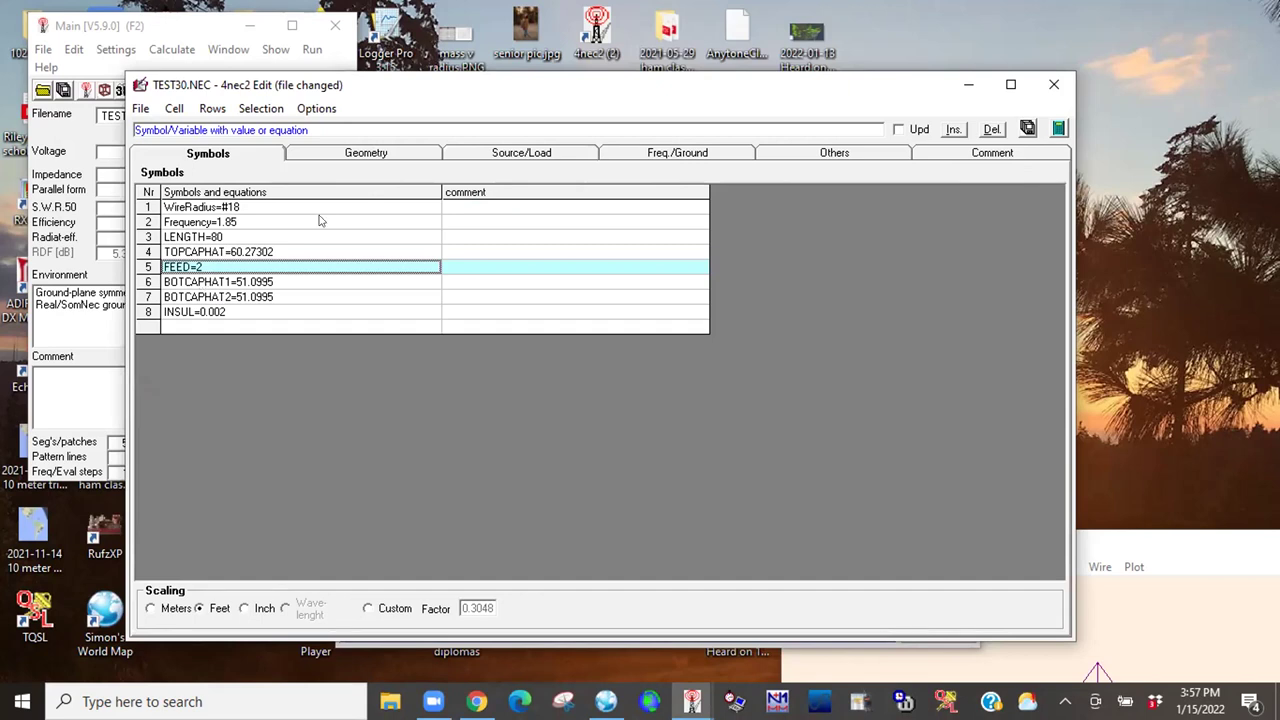
click(344, 151)
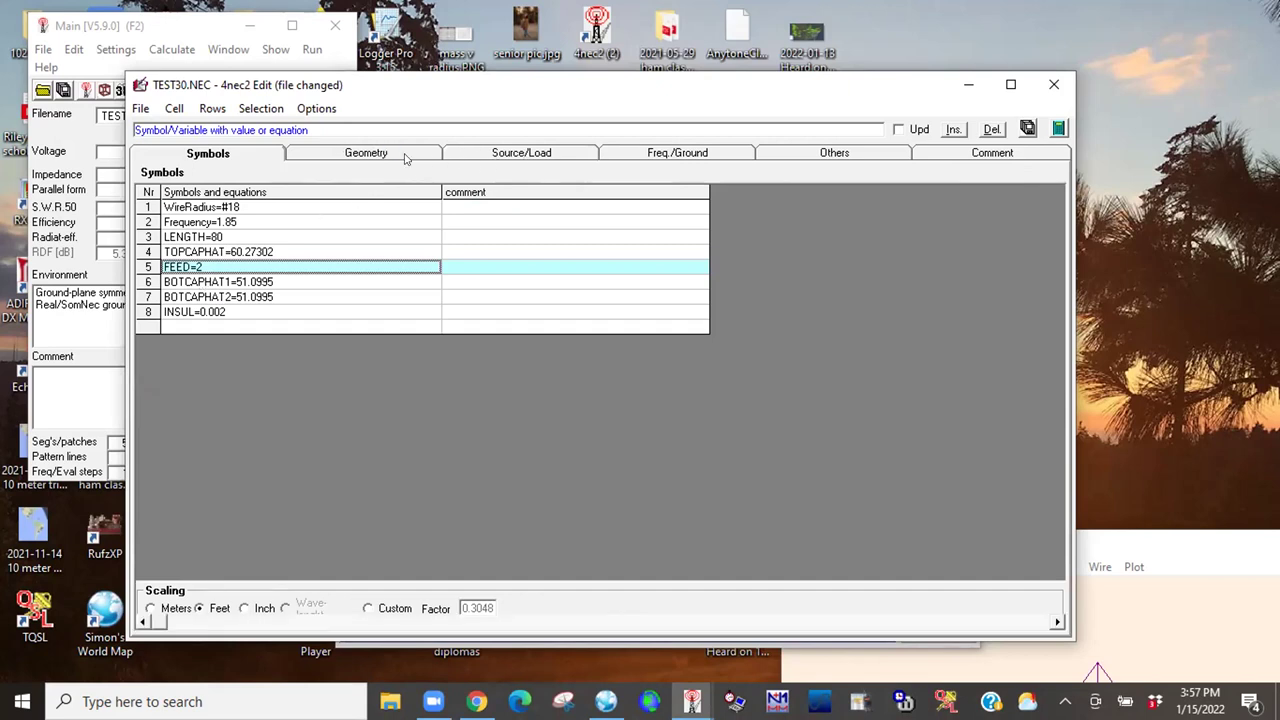
double_click(488, 90)
drag(895, 111, 843, 111)
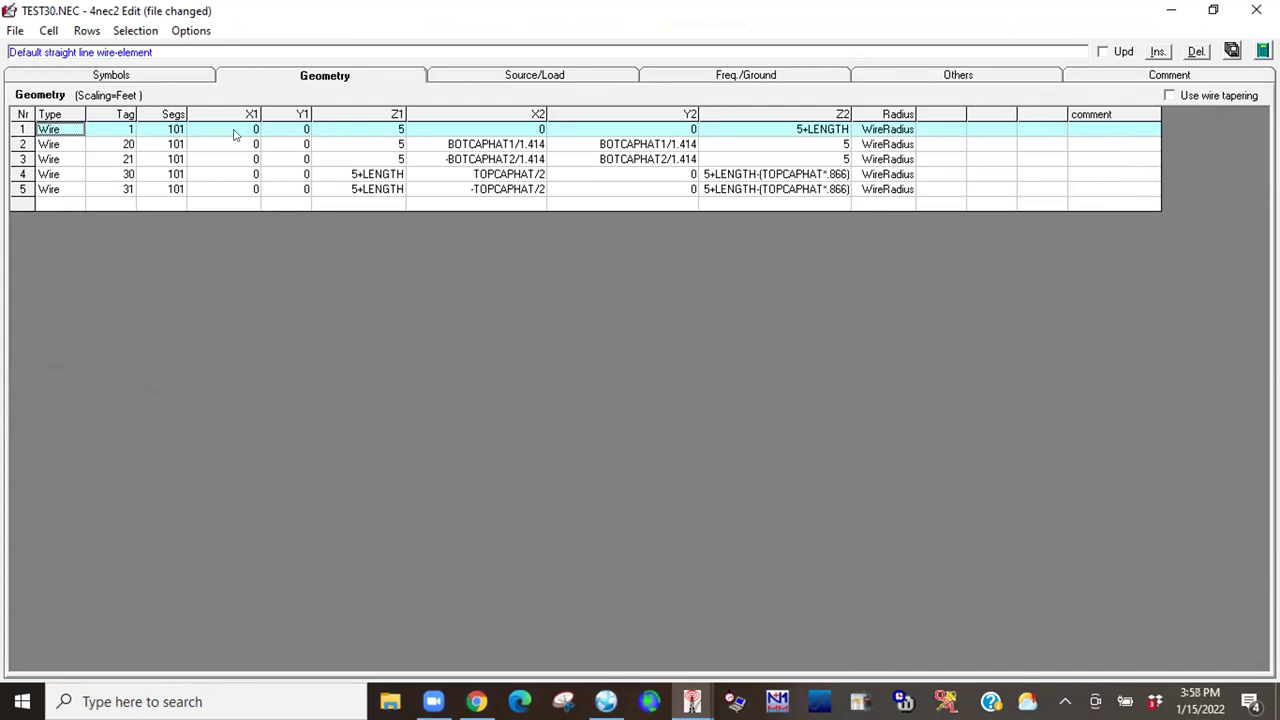
drag(253, 114, 237, 114)
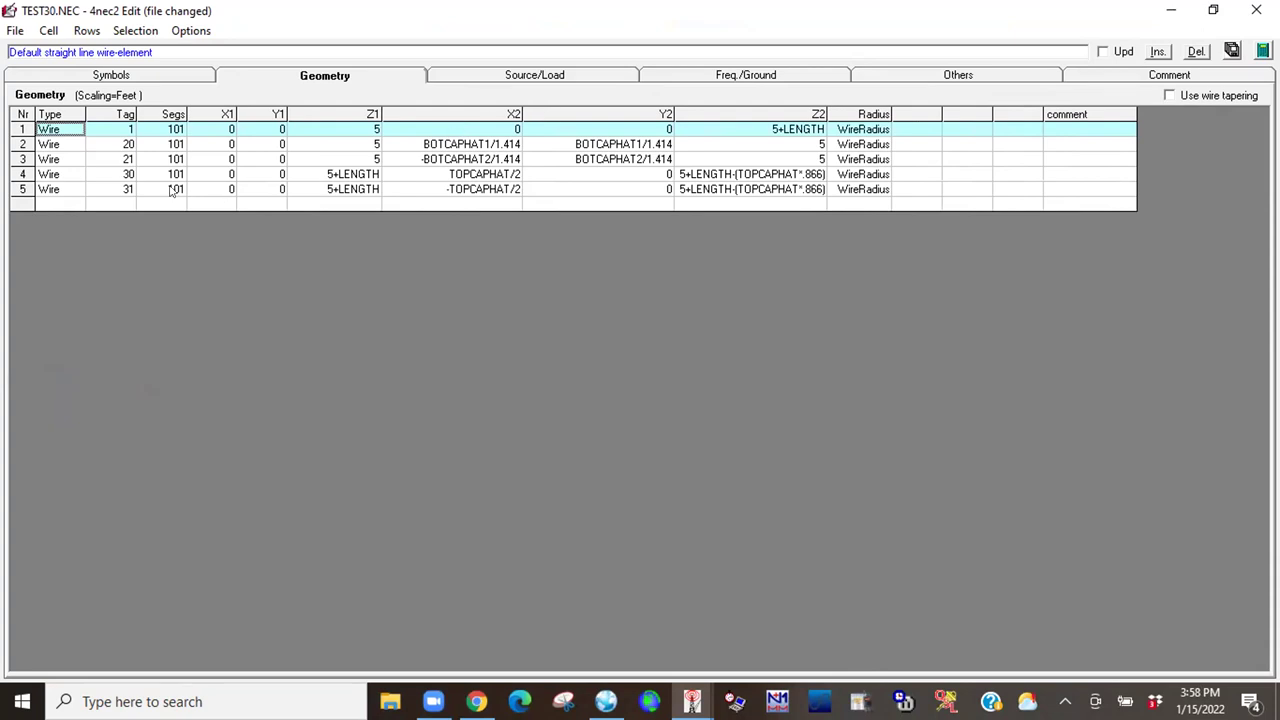
double_click(198, 10)
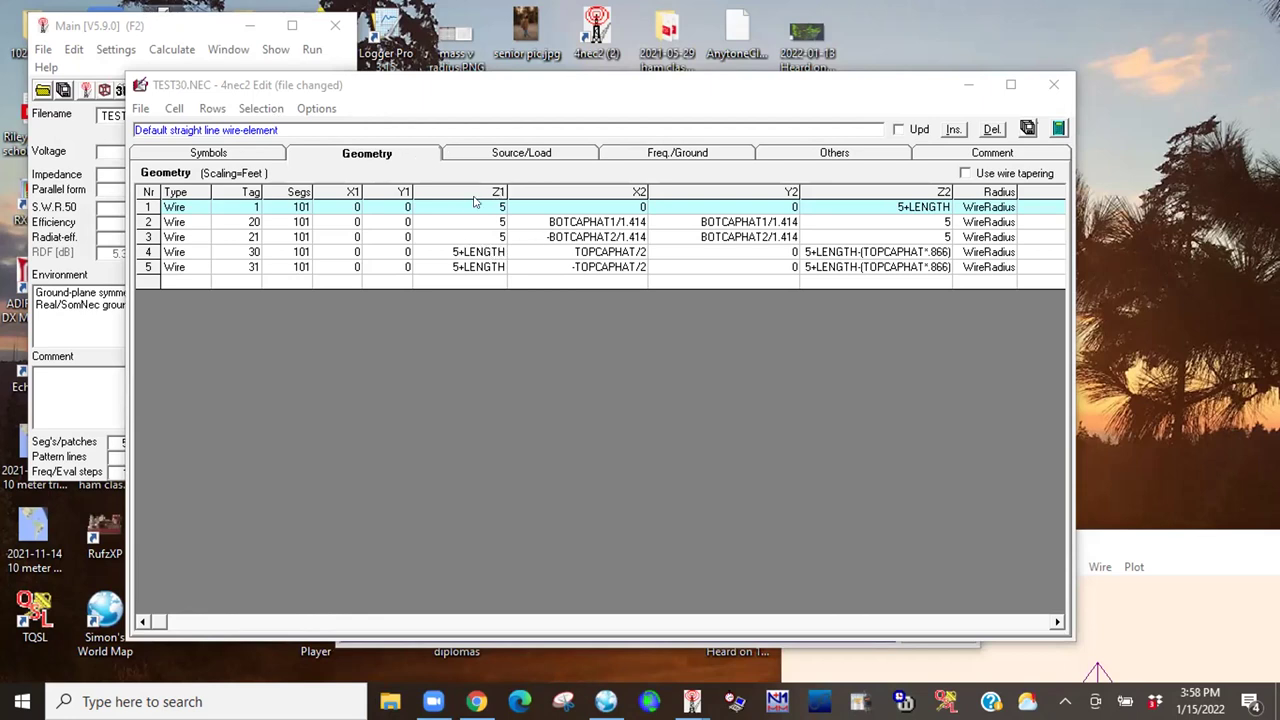
Compare the tag 1 wire in the geometry table with the vertical wire in the 3D structure view.
click(150, 206)
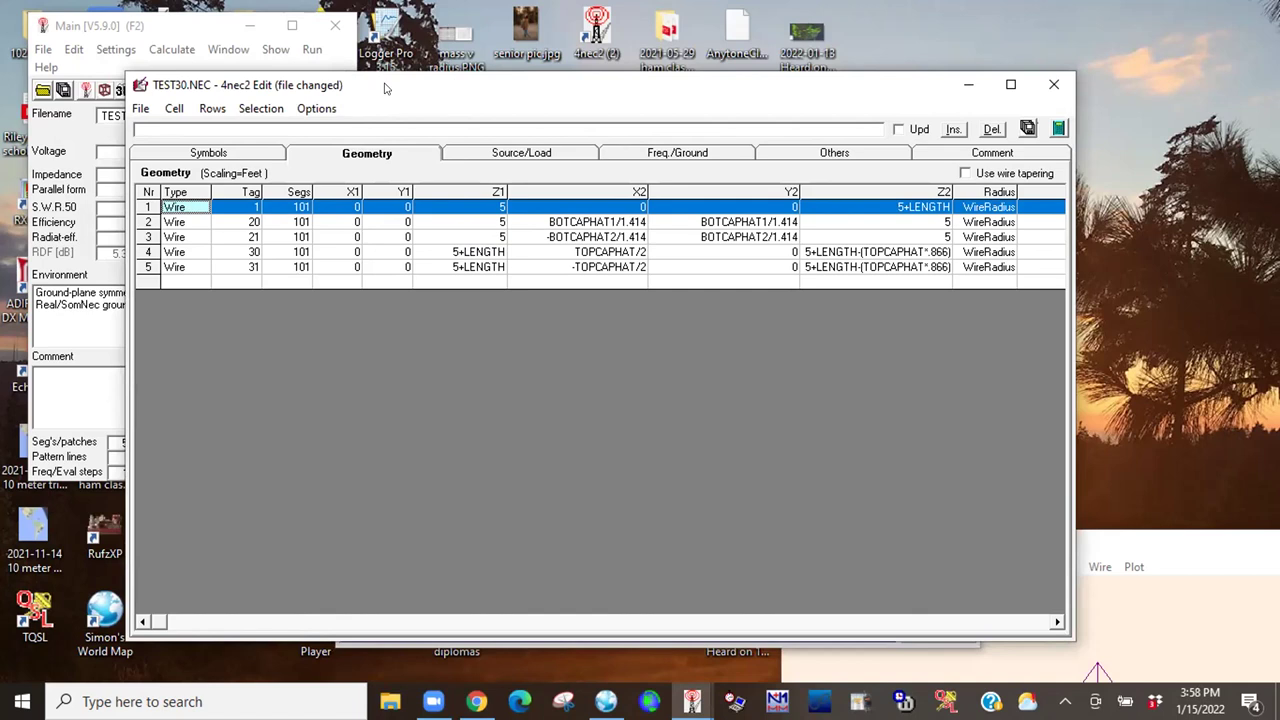
key(F9)
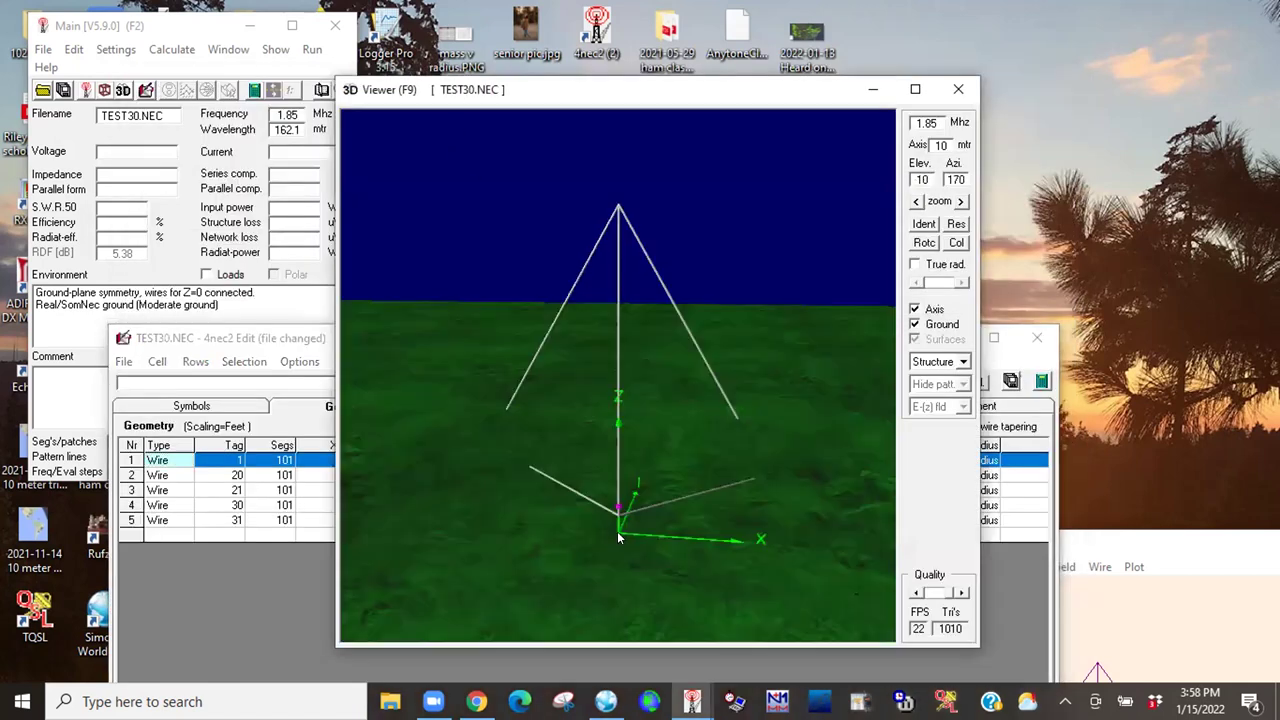
drag(633, 327, 607, 249)
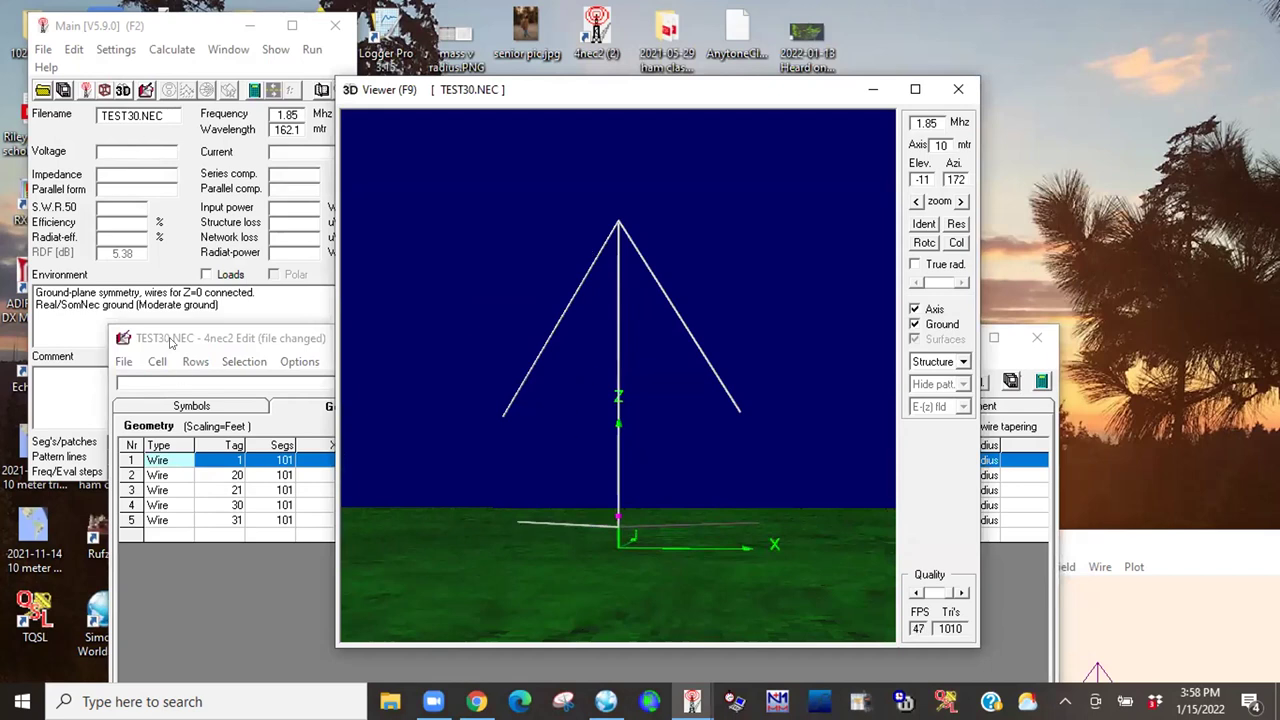
click(203, 459)
click(203, 459)
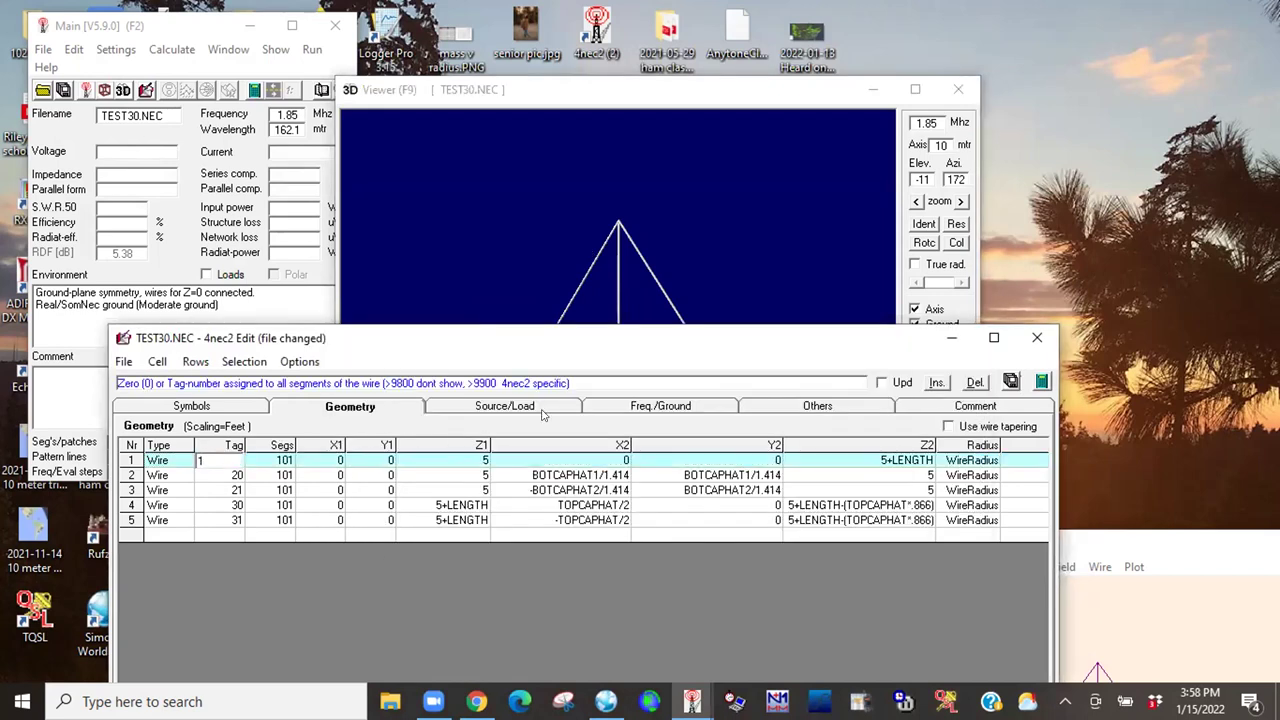
Examine the tag, segment, real part and magnitude fields of the voltage source.
click(500, 404)
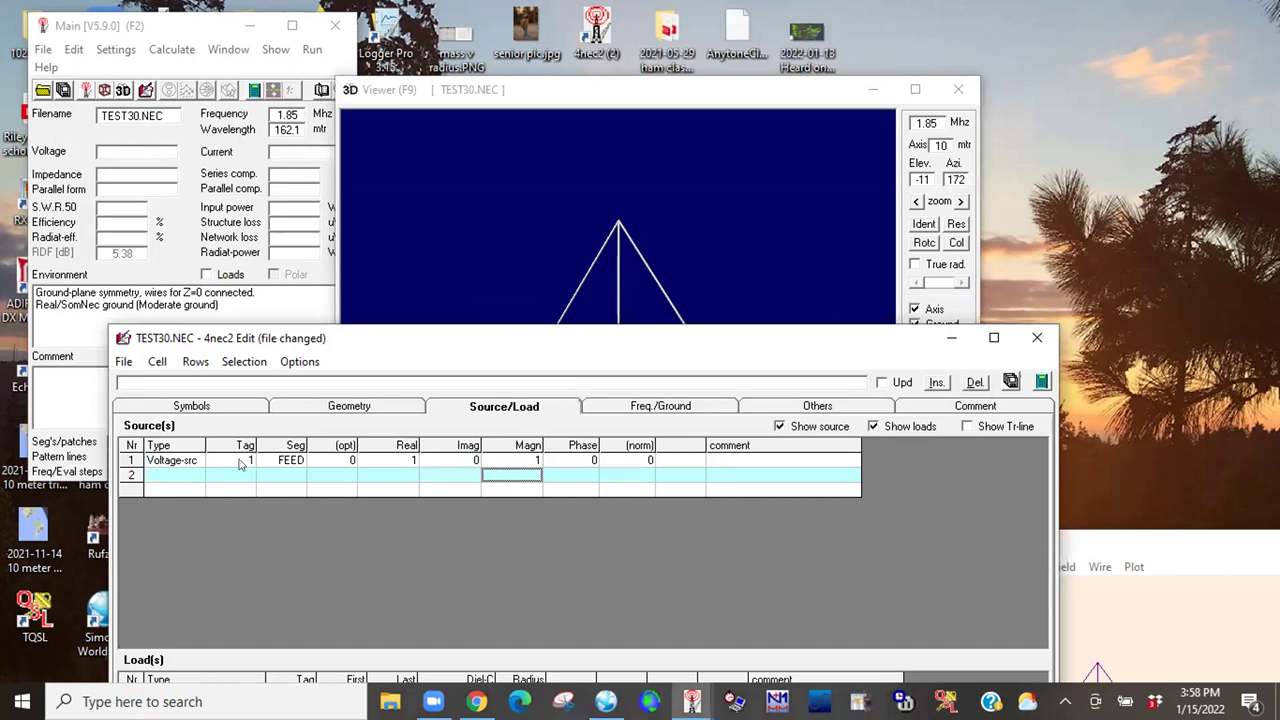
click(131, 460)
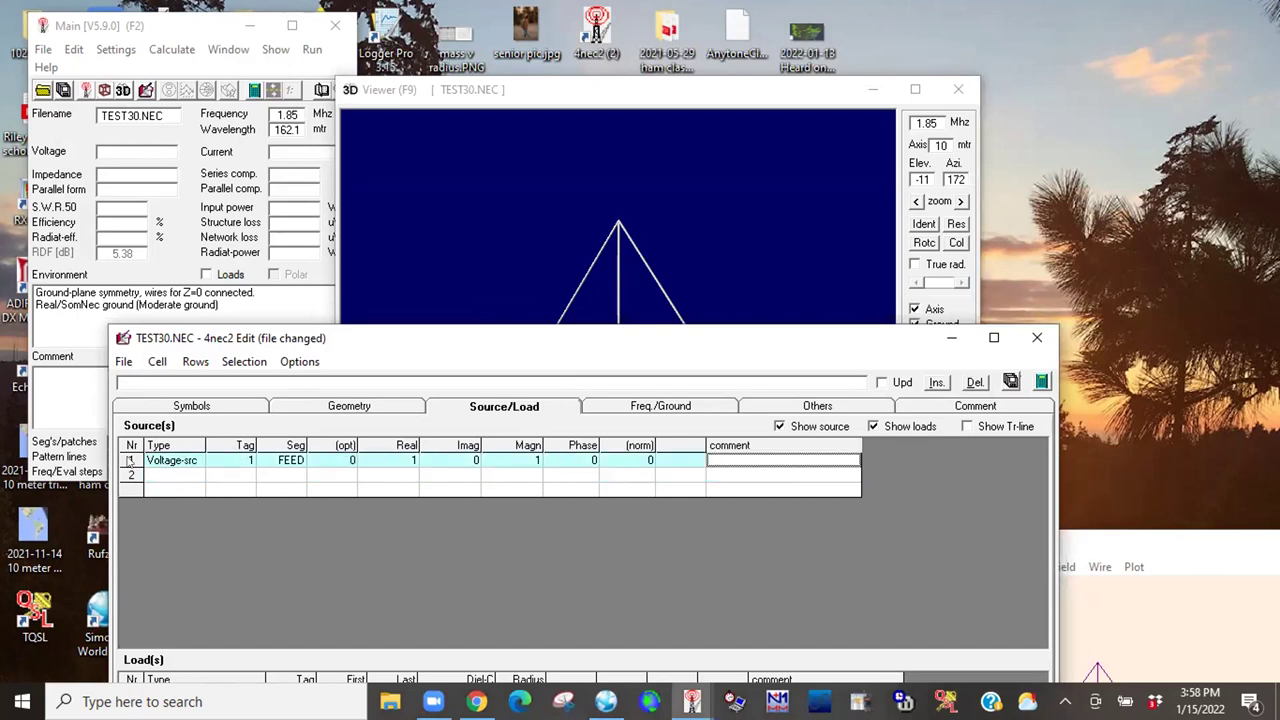
click(243, 460)
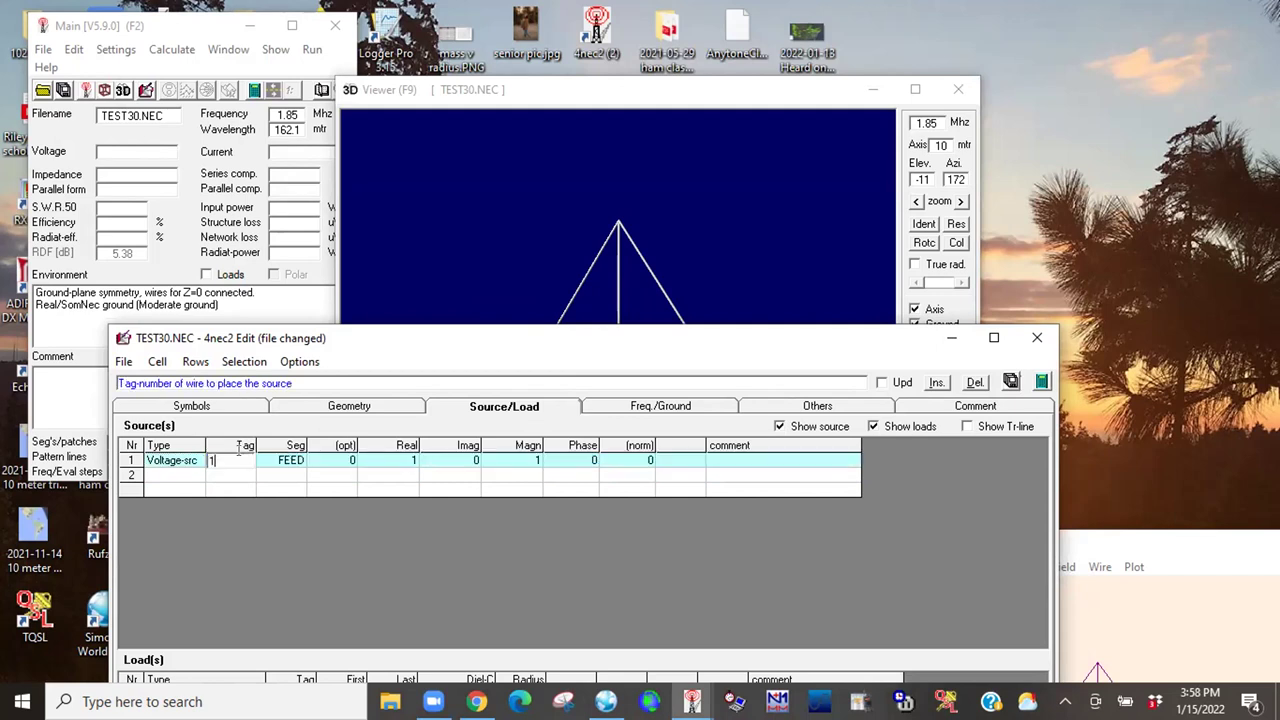
click(295, 457)
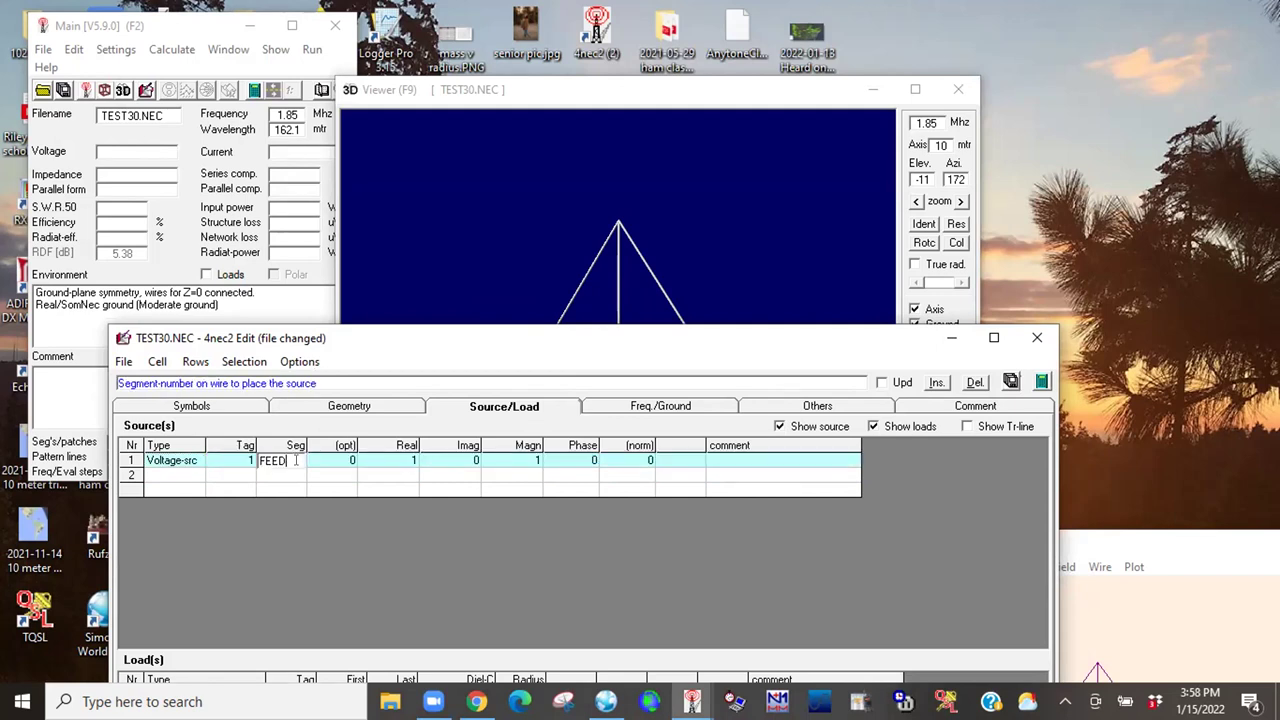
click(379, 460)
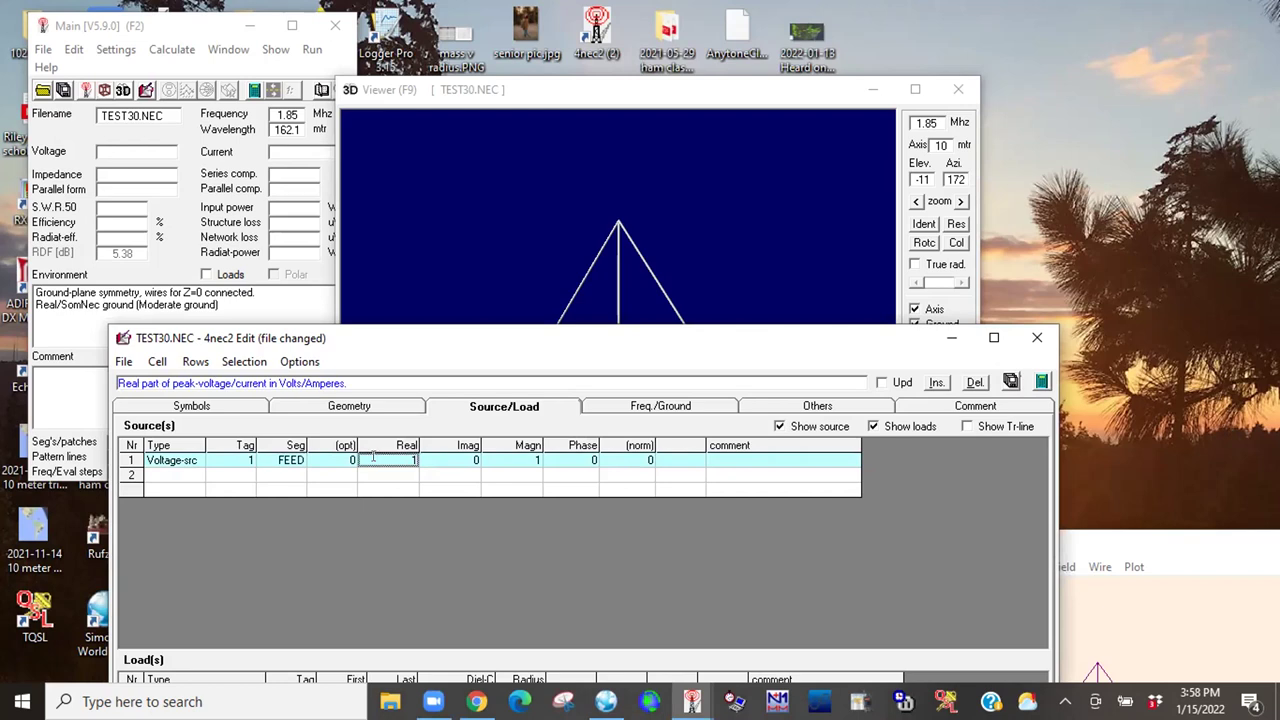
click(538, 459)
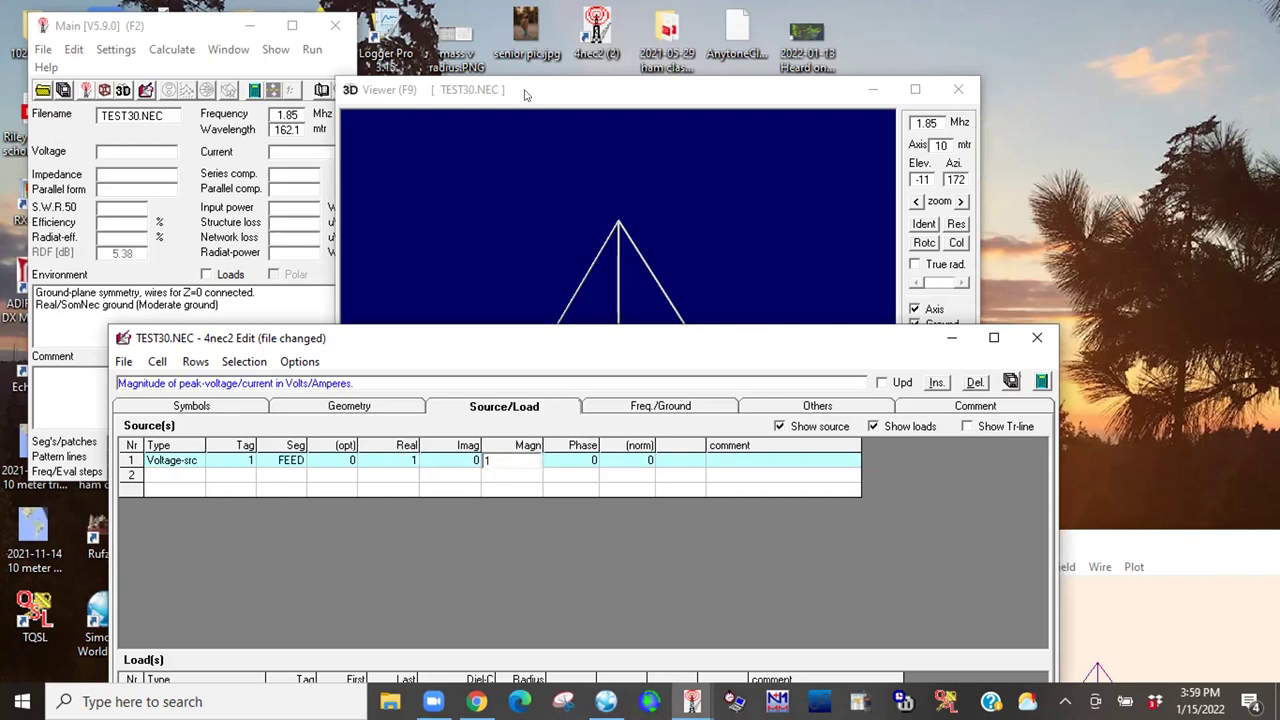
Locate the source marker near the base of the vertical wire in the 3D structure view.
drag(578, 188, 572, 400)
drag(621, 452, 605, 429)
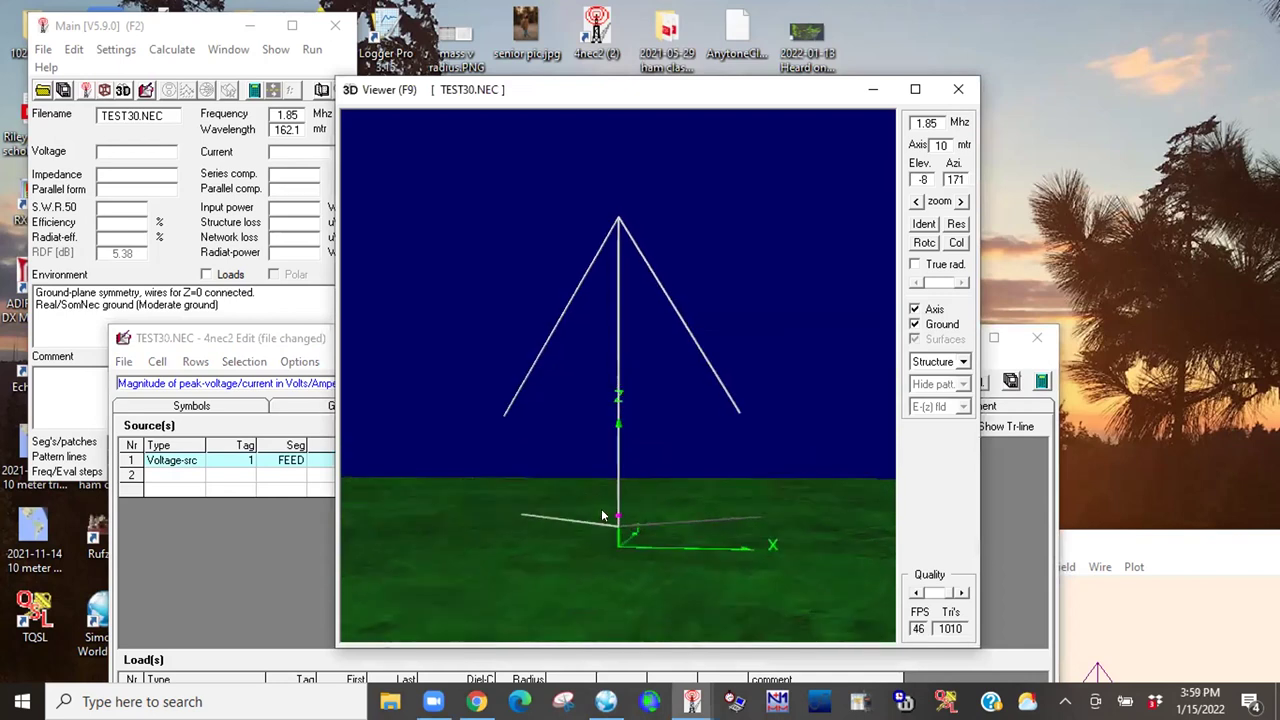
drag(620, 517, 649, 480)
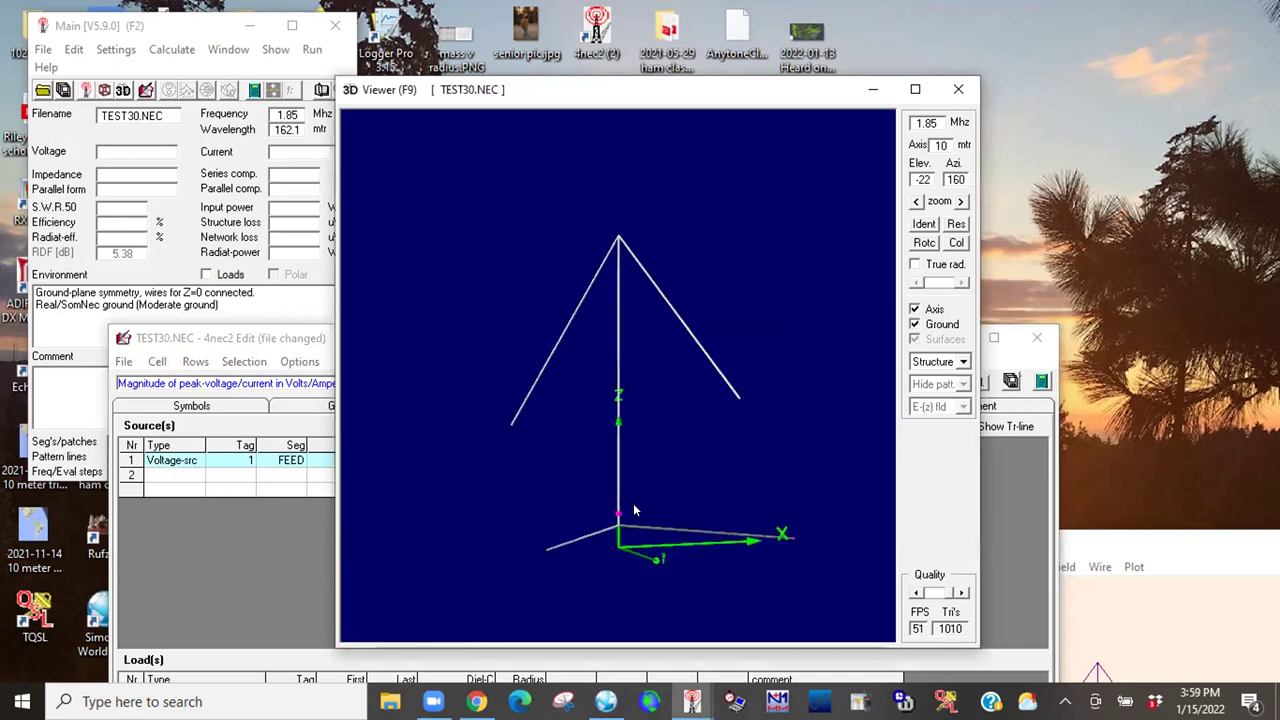
Examine the two lower wires and the source point in the 3D structure view from side and elevated angles.
drag(622, 494, 619, 510)
drag(650, 470, 681, 291)
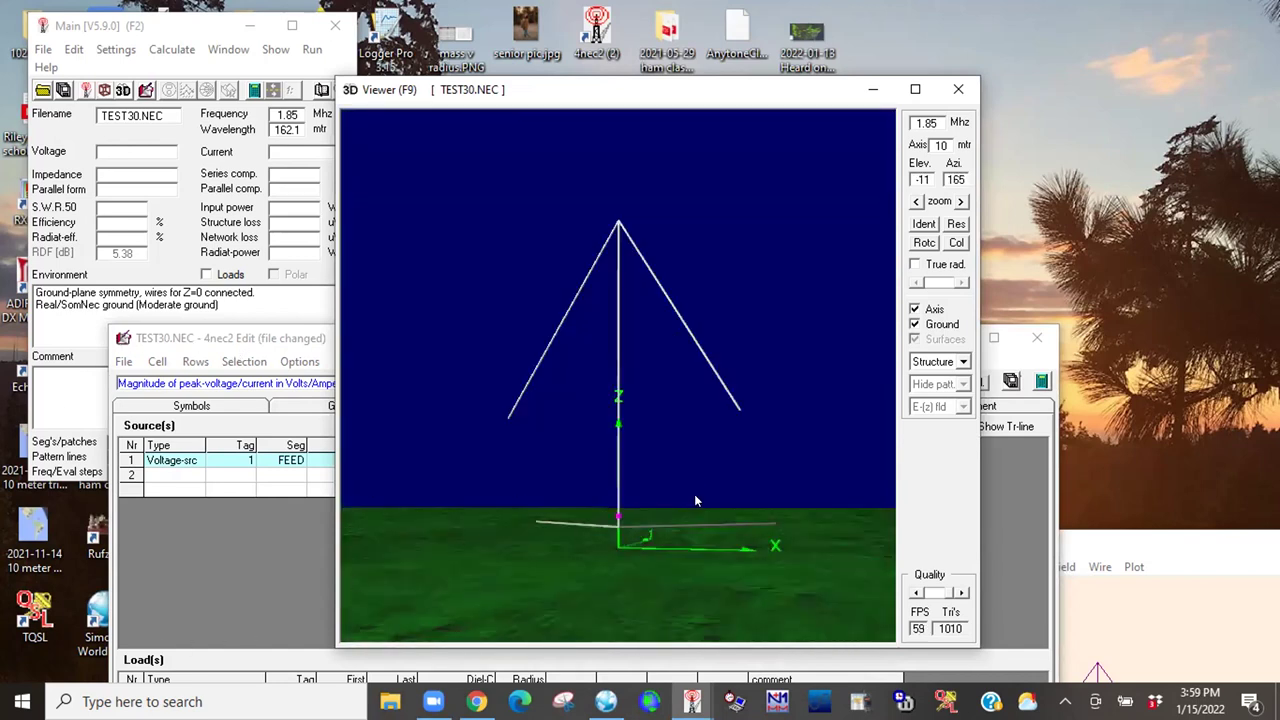
drag(419, 478, 738, 462)
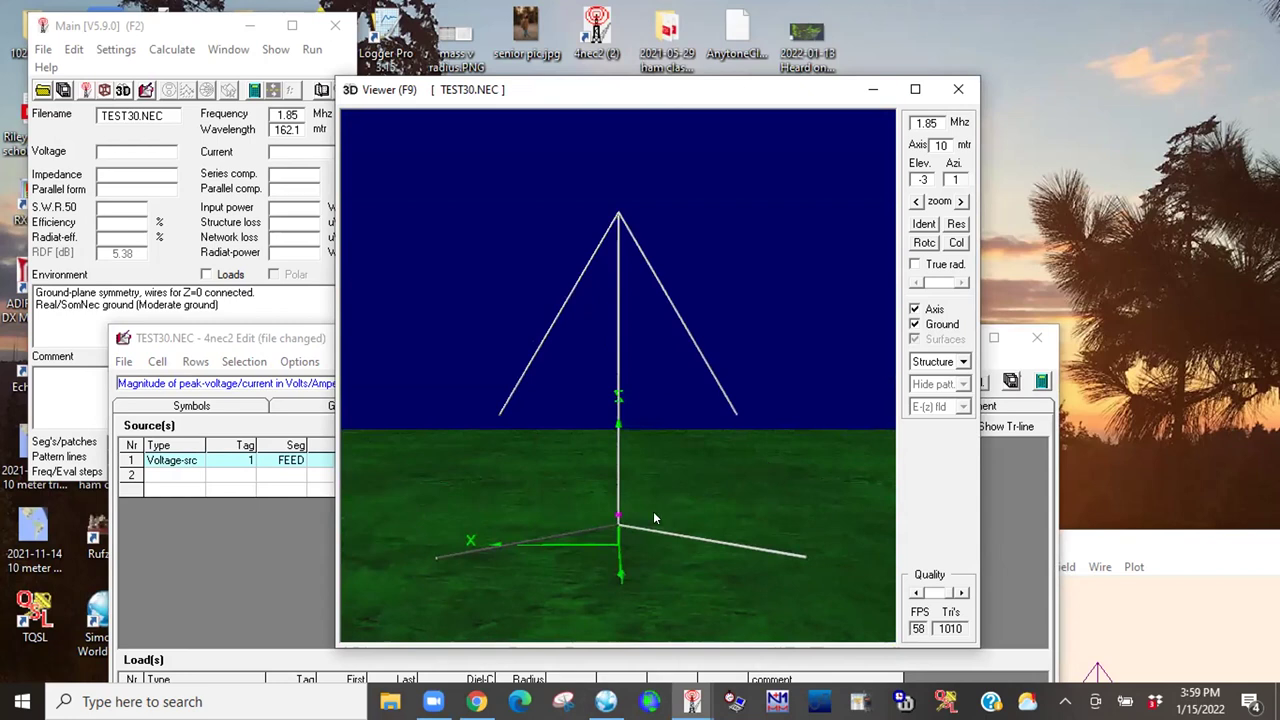
drag(616, 556, 604, 586)
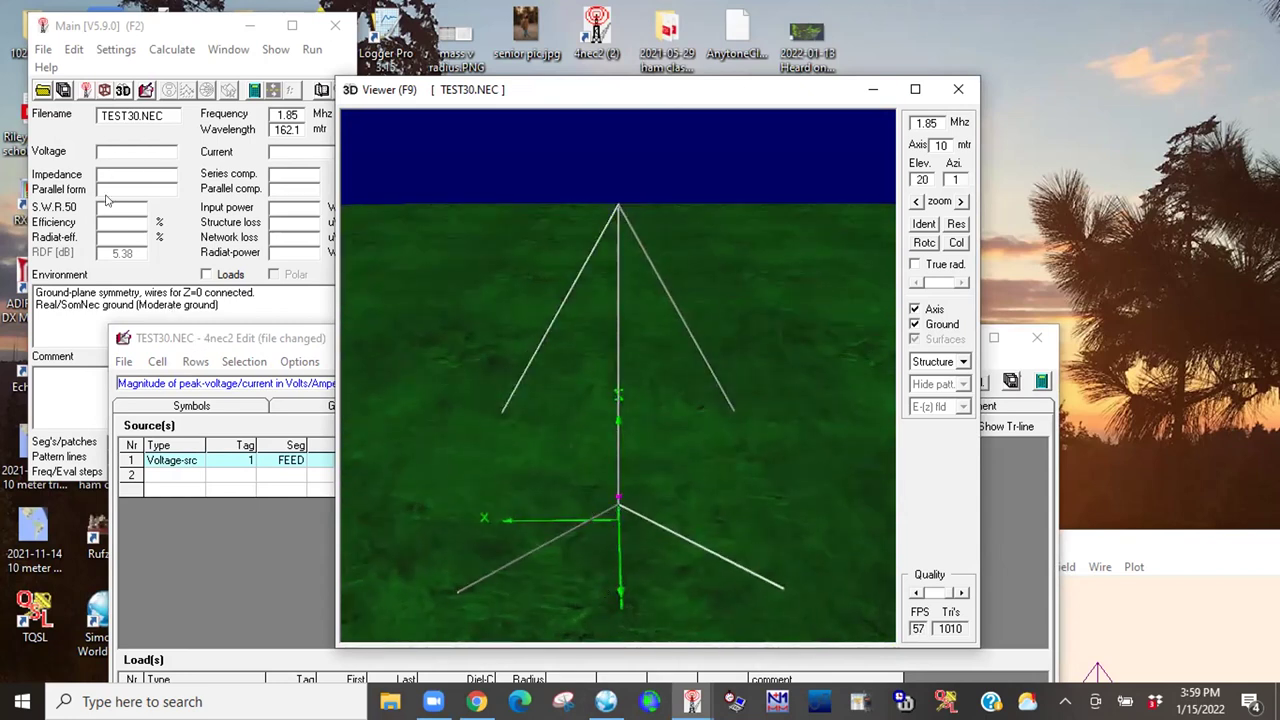
drag(530, 535, 592, 634)
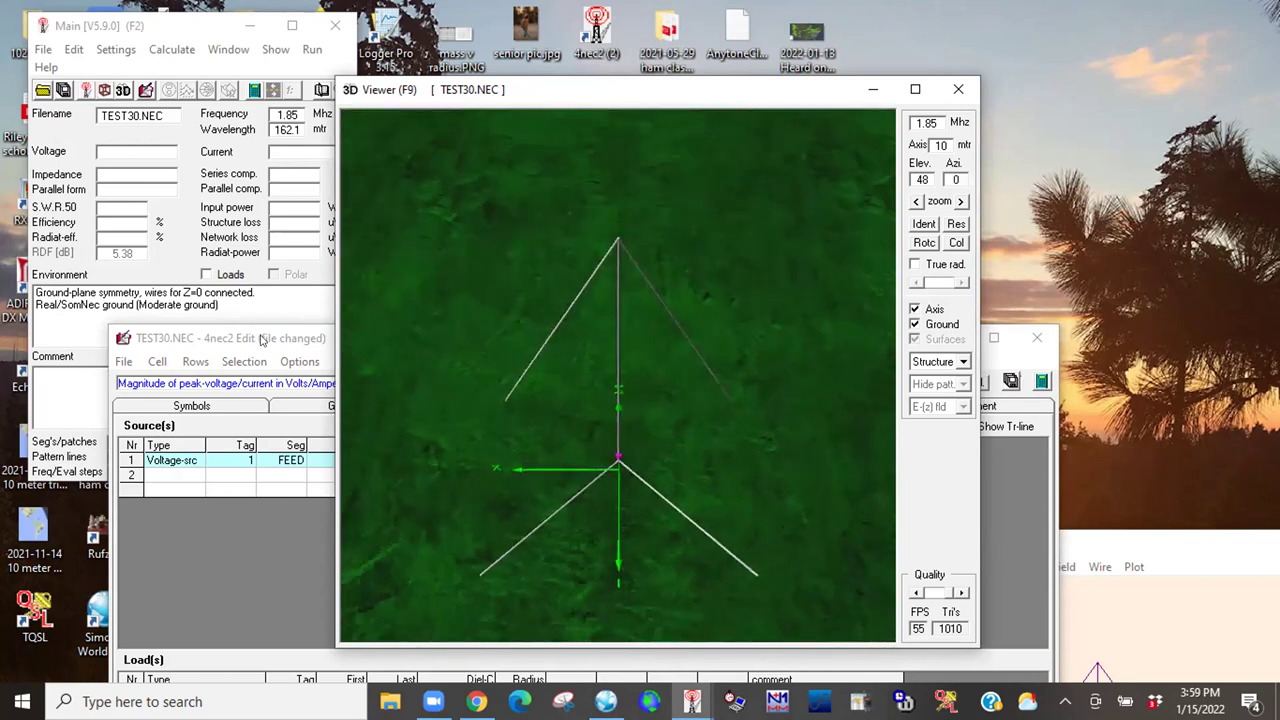
Review the BOTCAPHAT1 symbol and the geometry rows of the tag 20 and tag 21 wires.
click(139, 381)
click(174, 407)
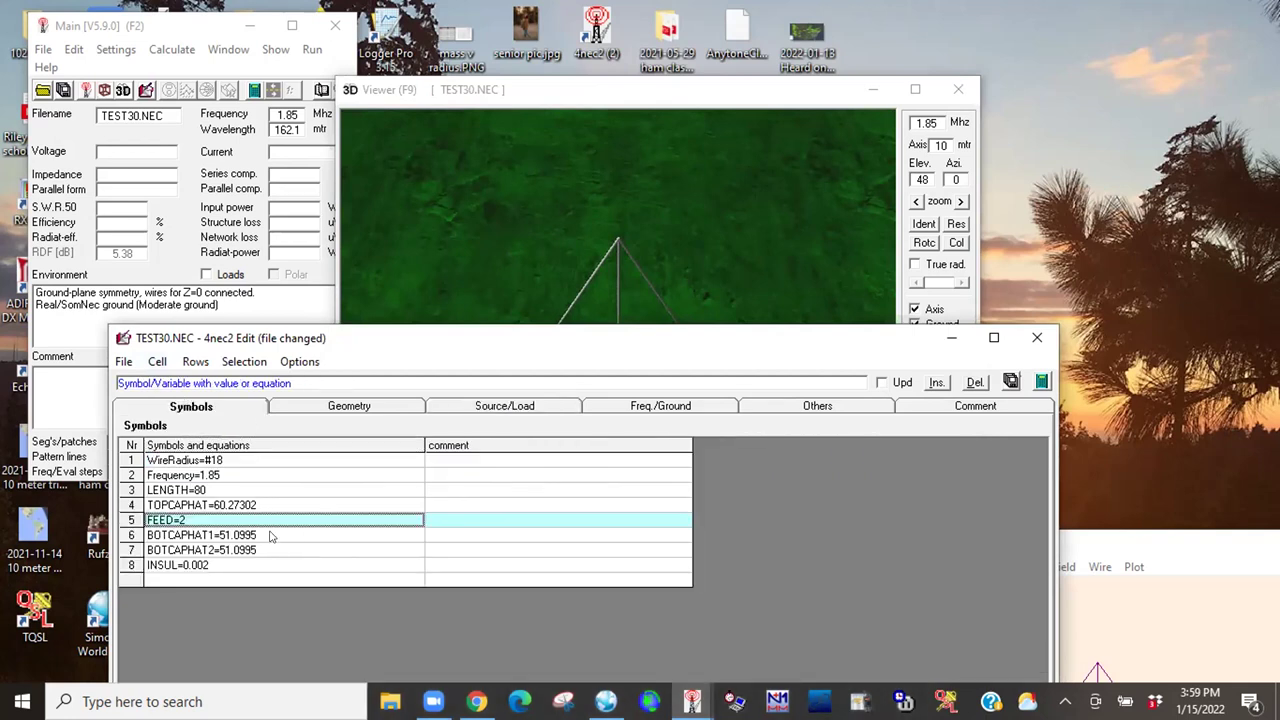
click(270, 537)
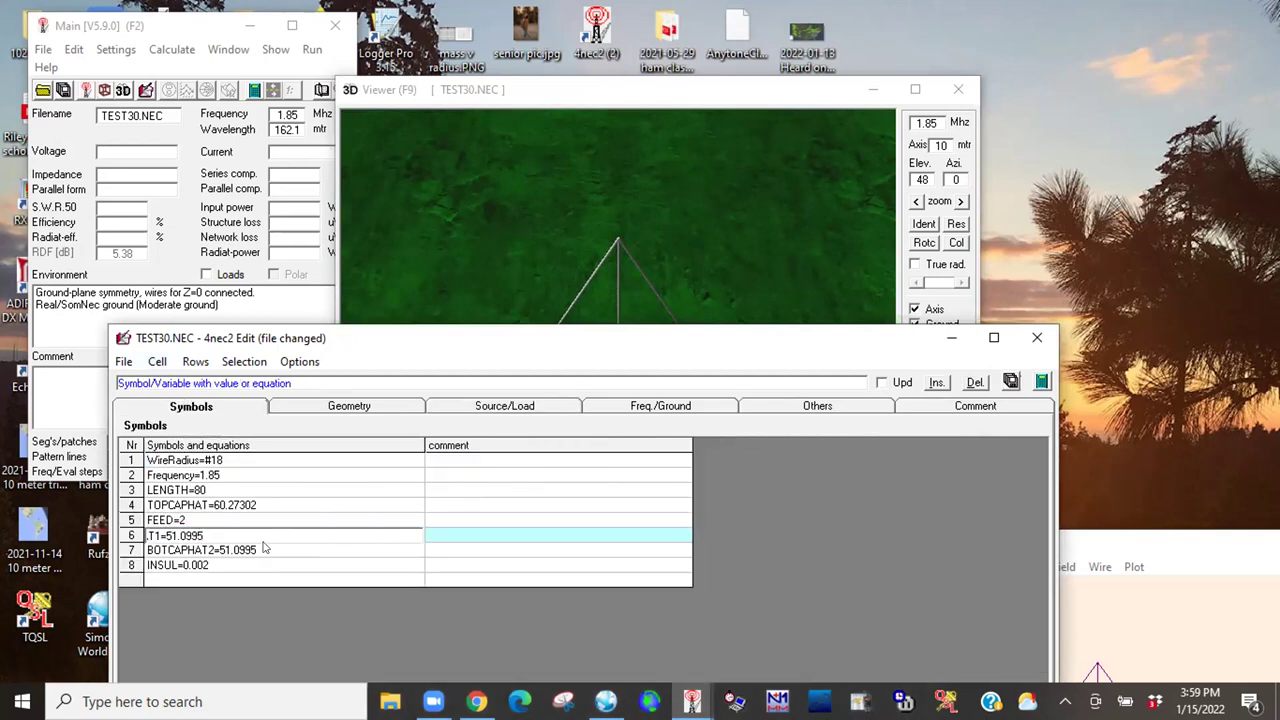
click(500, 404)
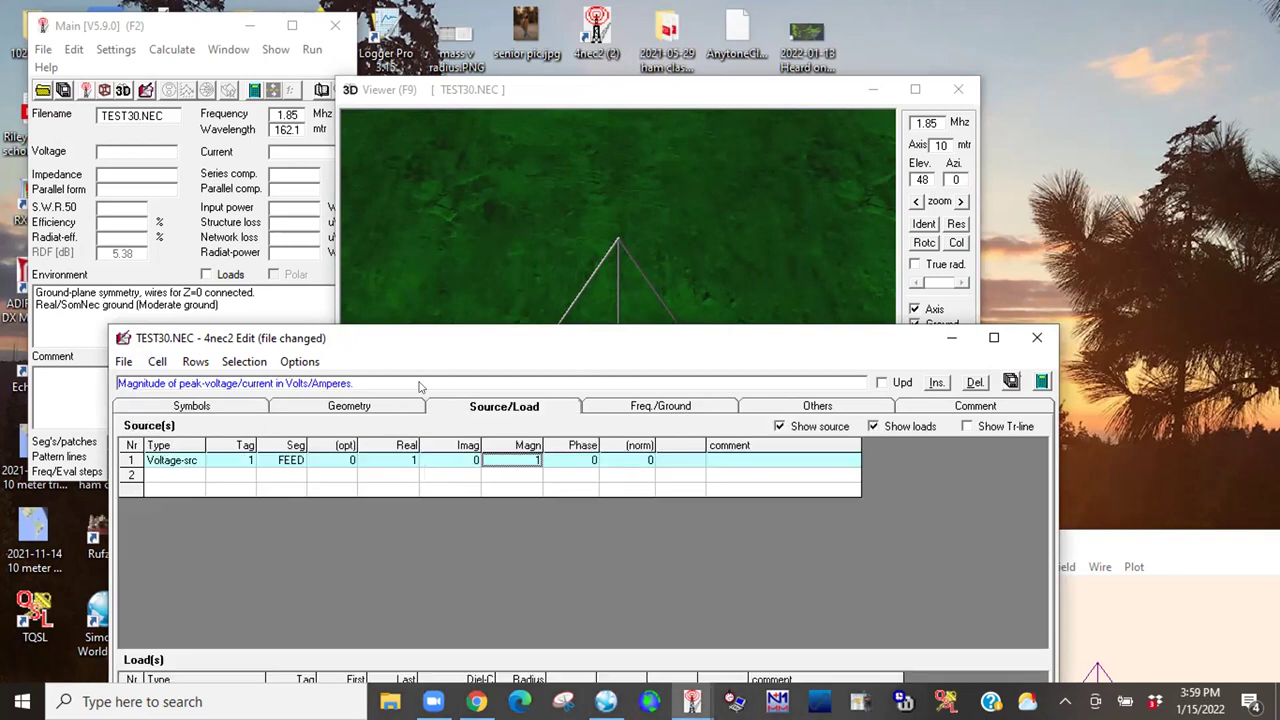
click(348, 402)
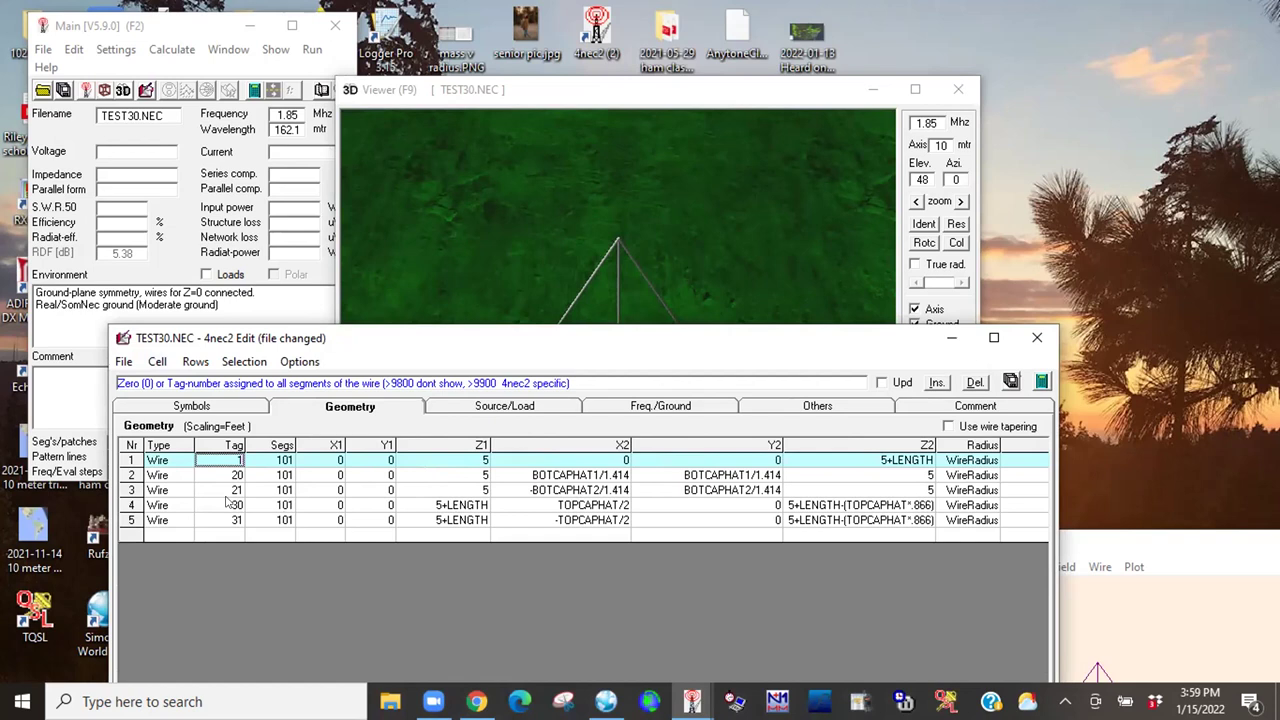
click(127, 475)
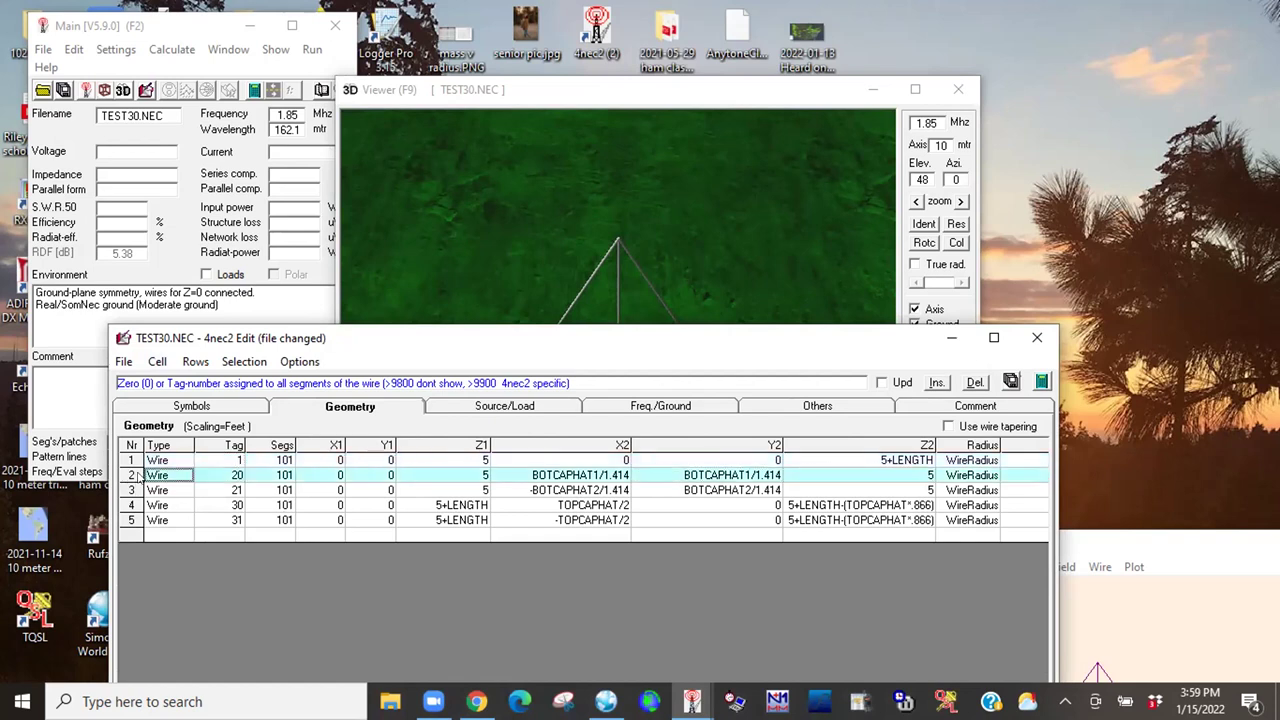
click(129, 491)
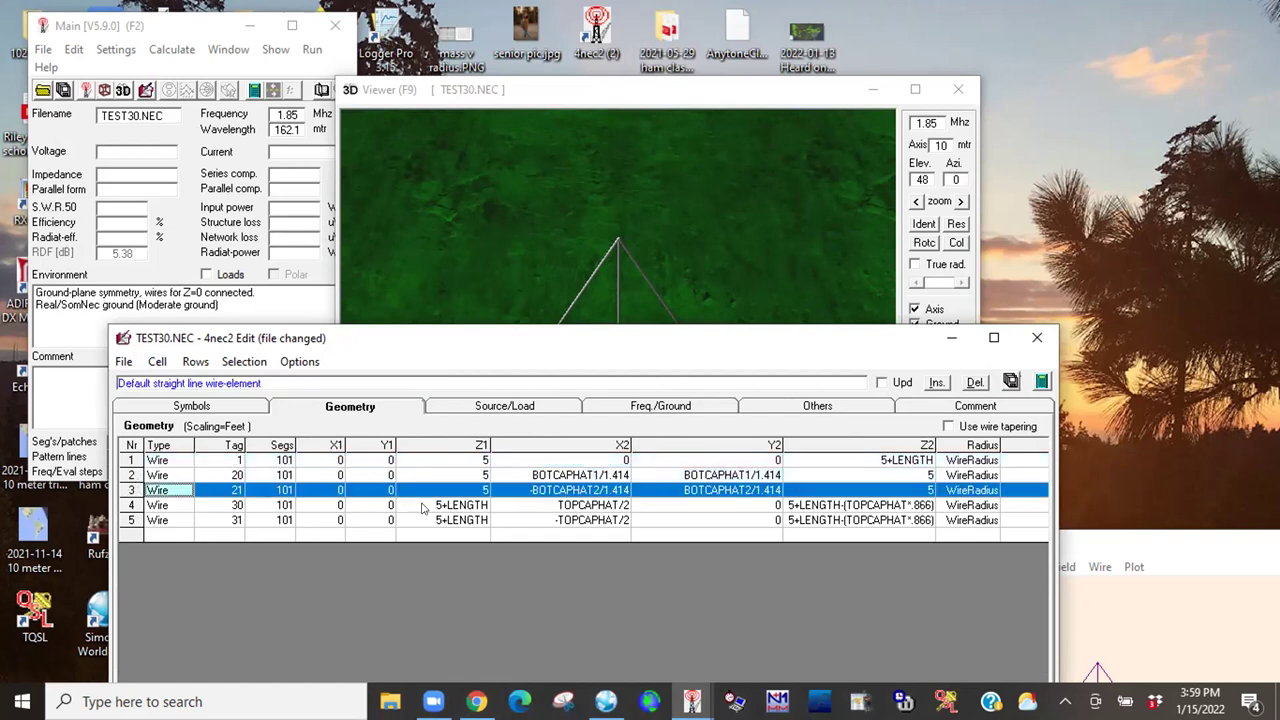
double_click(567, 476)
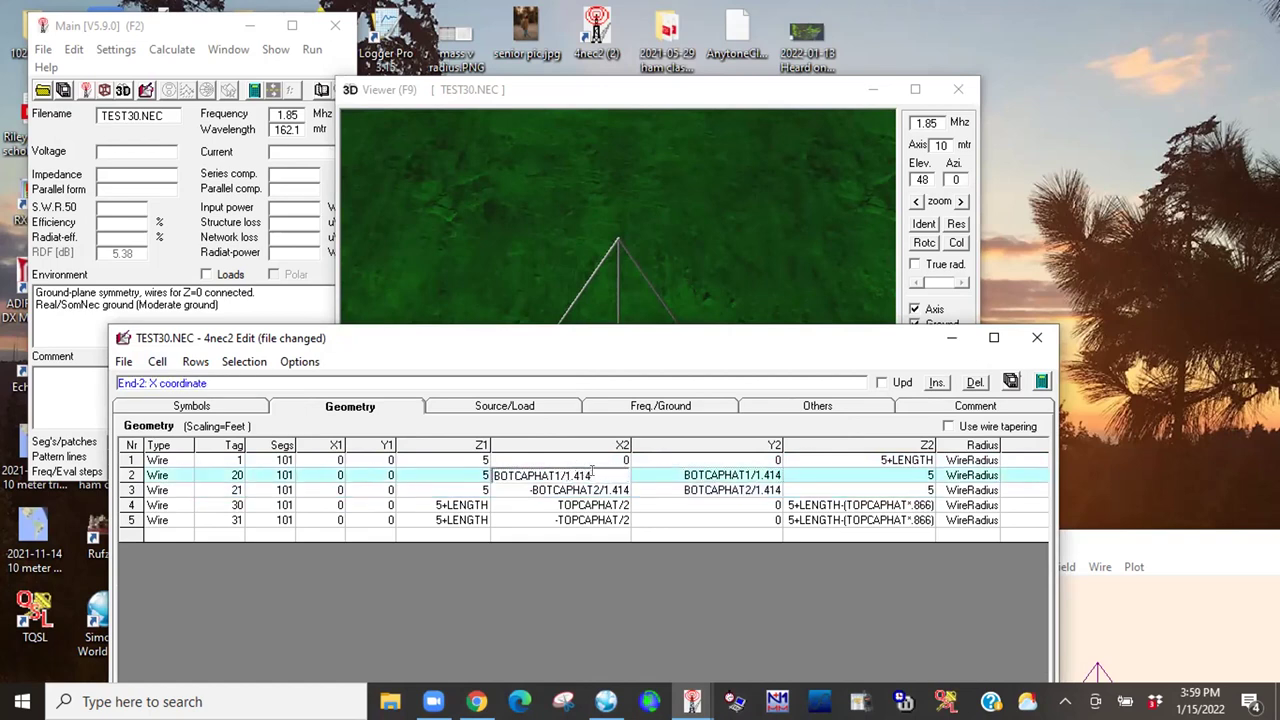
Inspect the spread of the two bottom wires in the 3D structure view from nearly overhead.
click(601, 97)
drag(645, 436, 794, 508)
click(546, 259)
drag(479, 412, 583, 614)
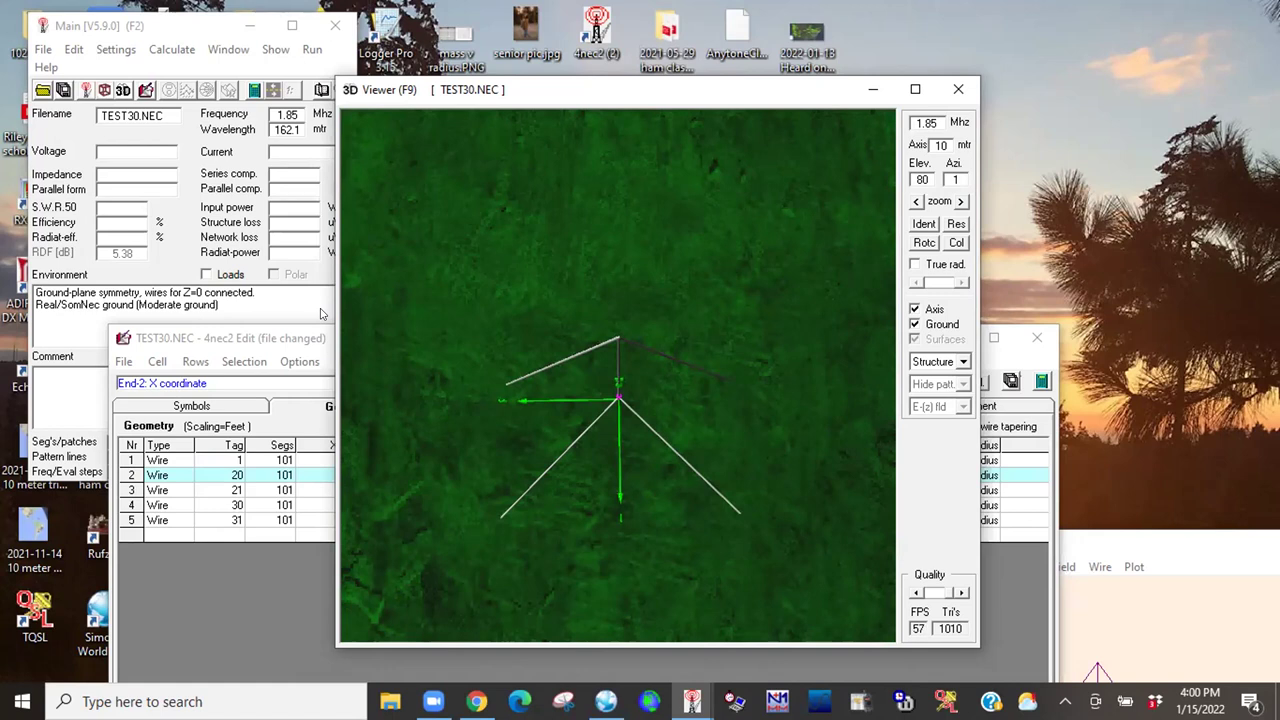
Examine the X2 and Y2 end-point equations of the tag 20 and tag 21 wires in the geometry table.
click(293, 339)
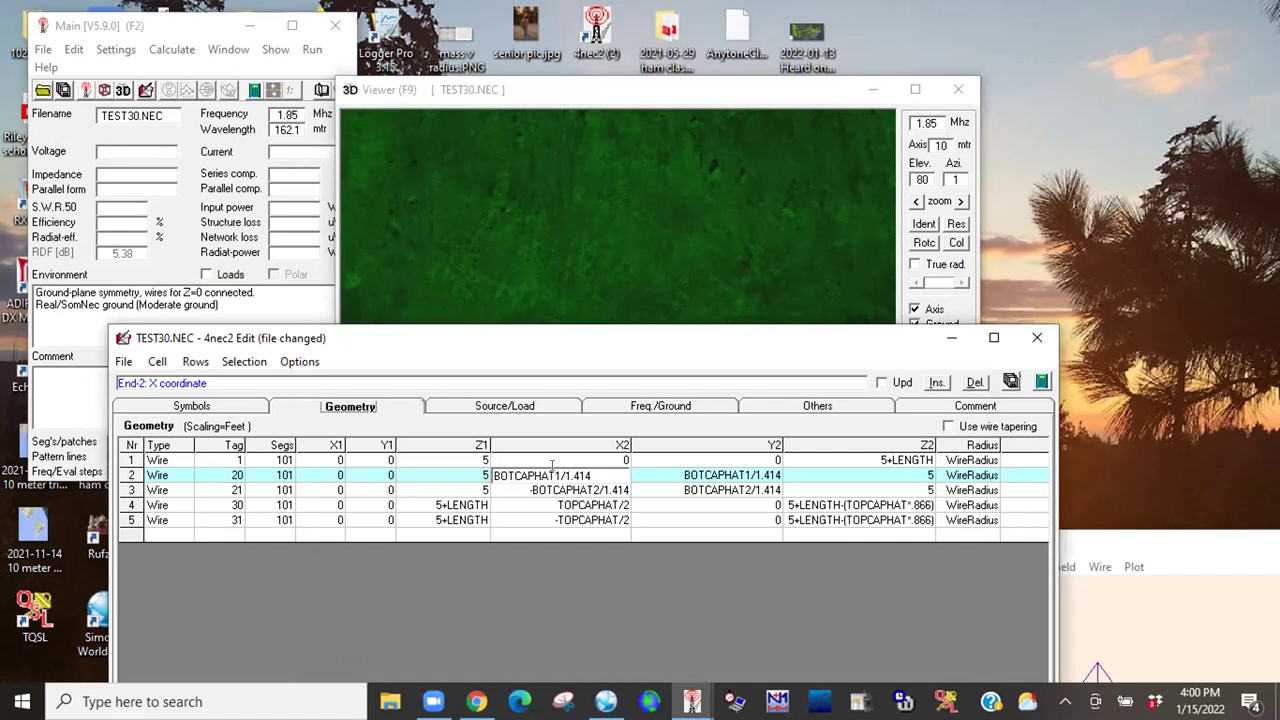
drag(560, 476, 592, 476)
click(340, 476)
click(363, 476)
click(548, 474)
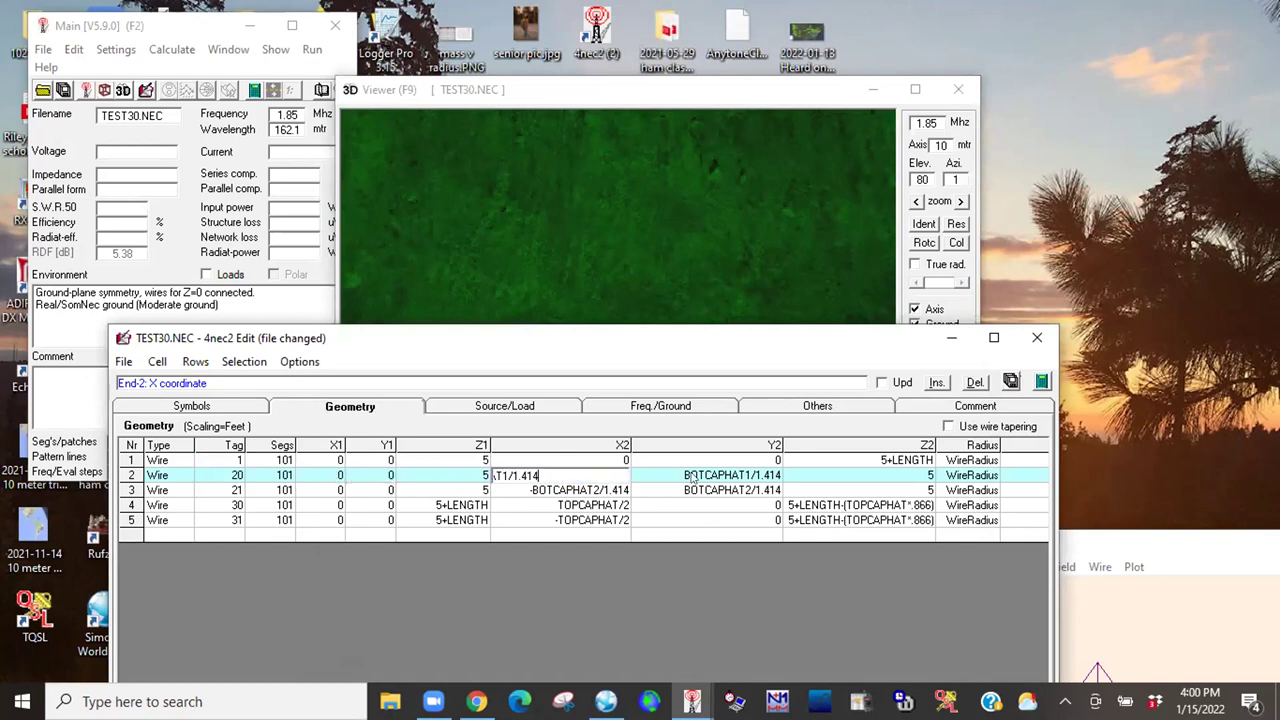
key(Tab)
click(668, 476)
click(694, 475)
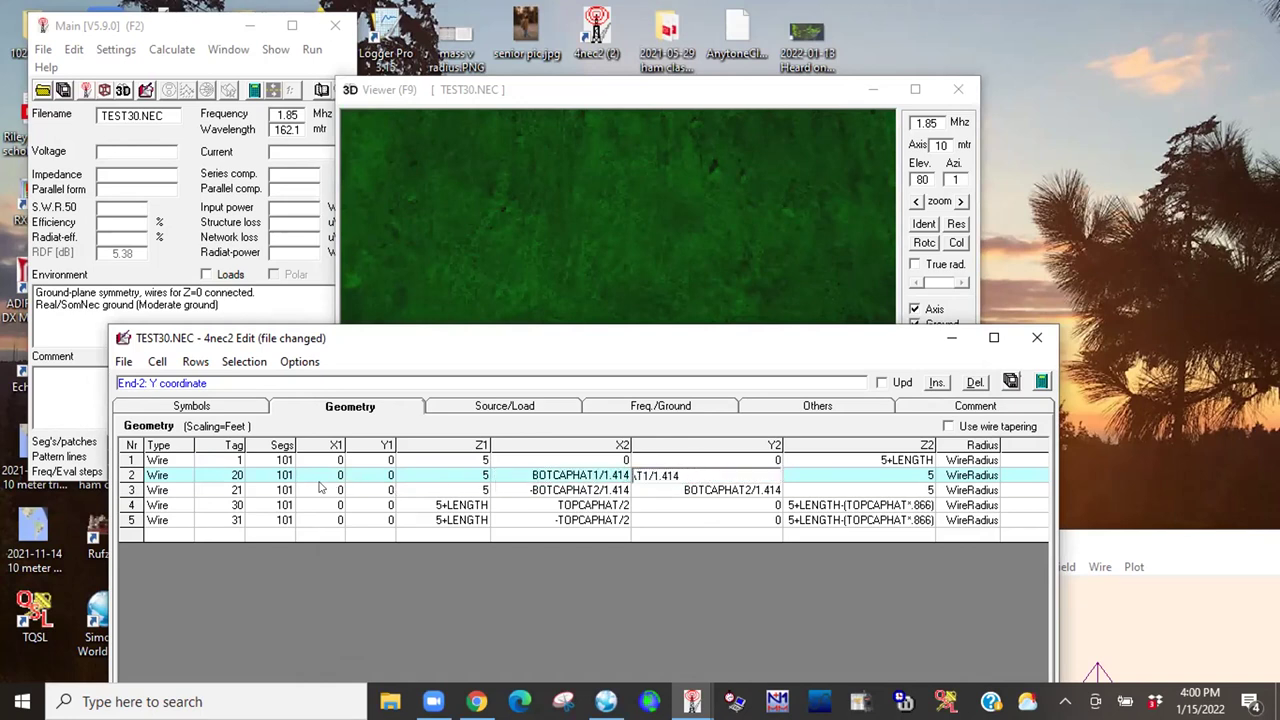
click(547, 490)
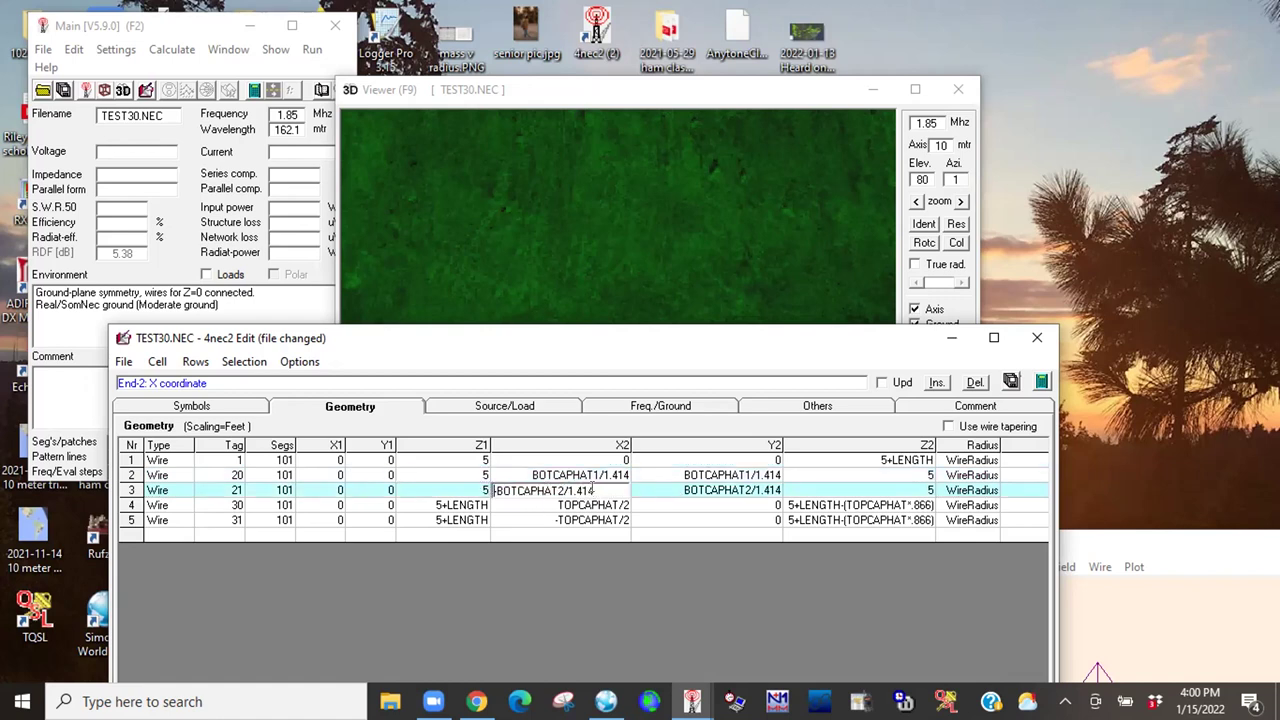
click(697, 490)
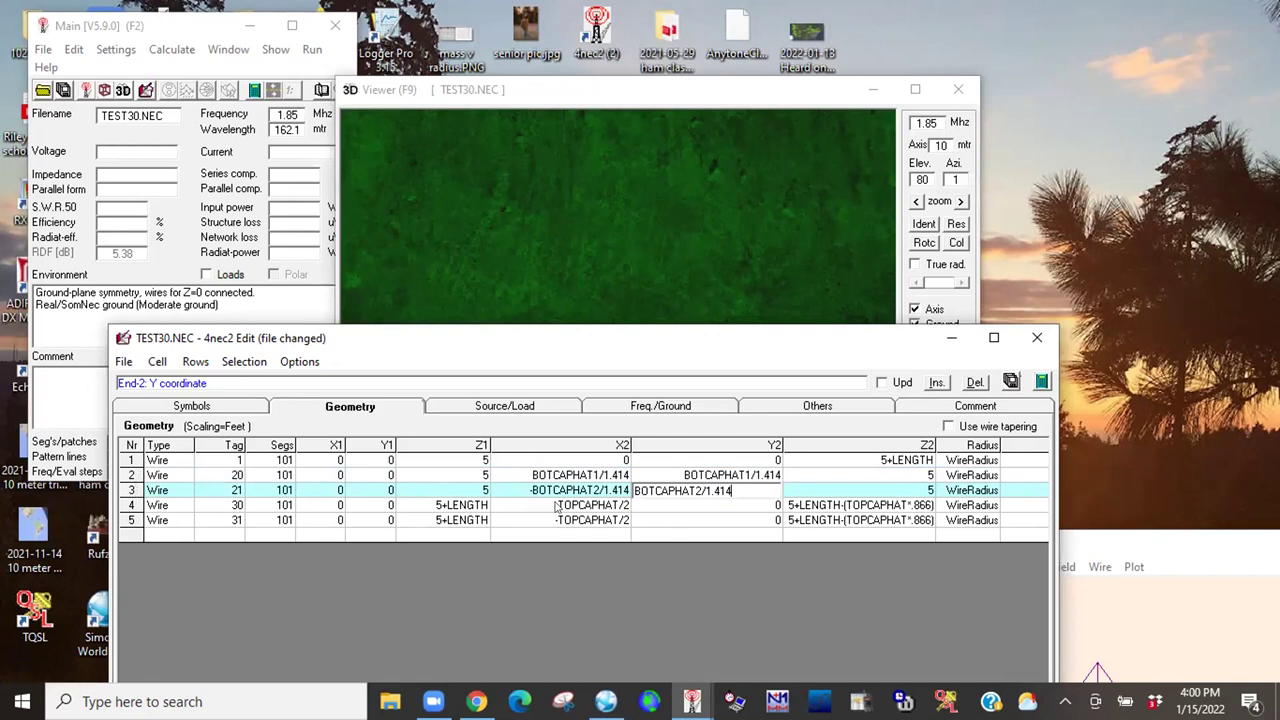
Examine the end-point coordinates of the tag 30 top-hat wire, including its Z2 equation 5+LENGTH-(TOPCAPHAT*.866).
click(320, 505)
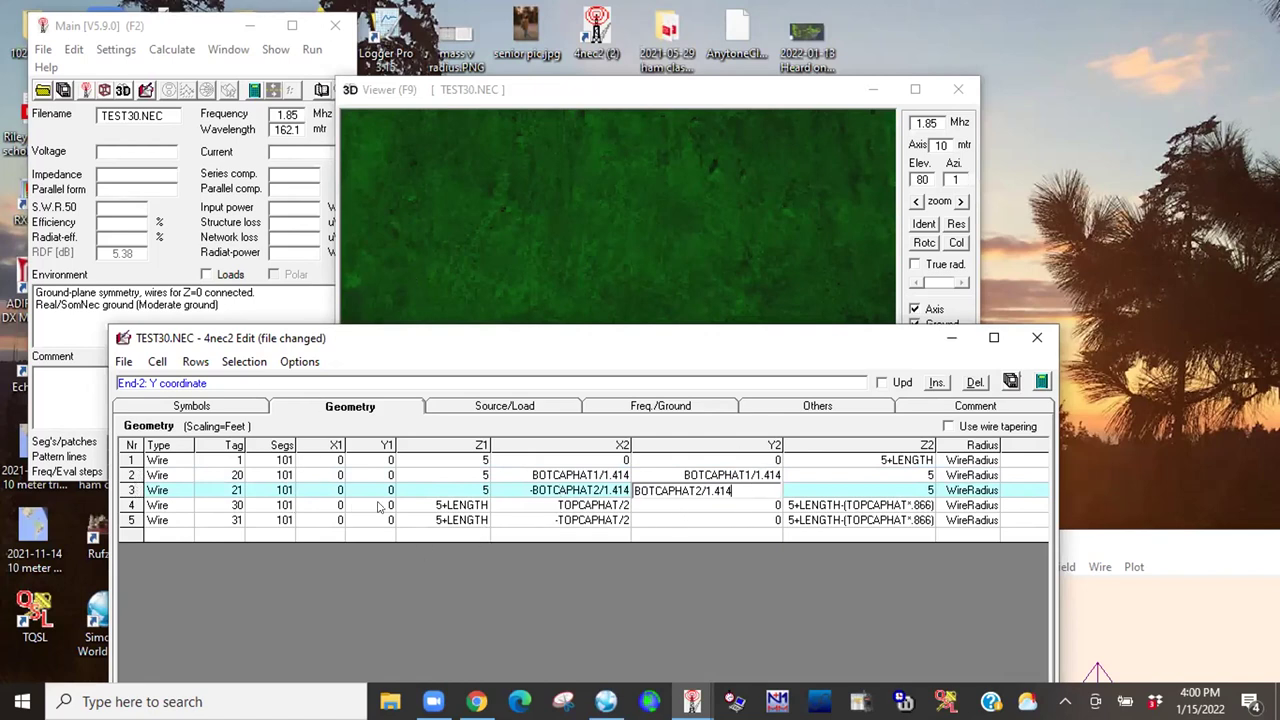
click(713, 506)
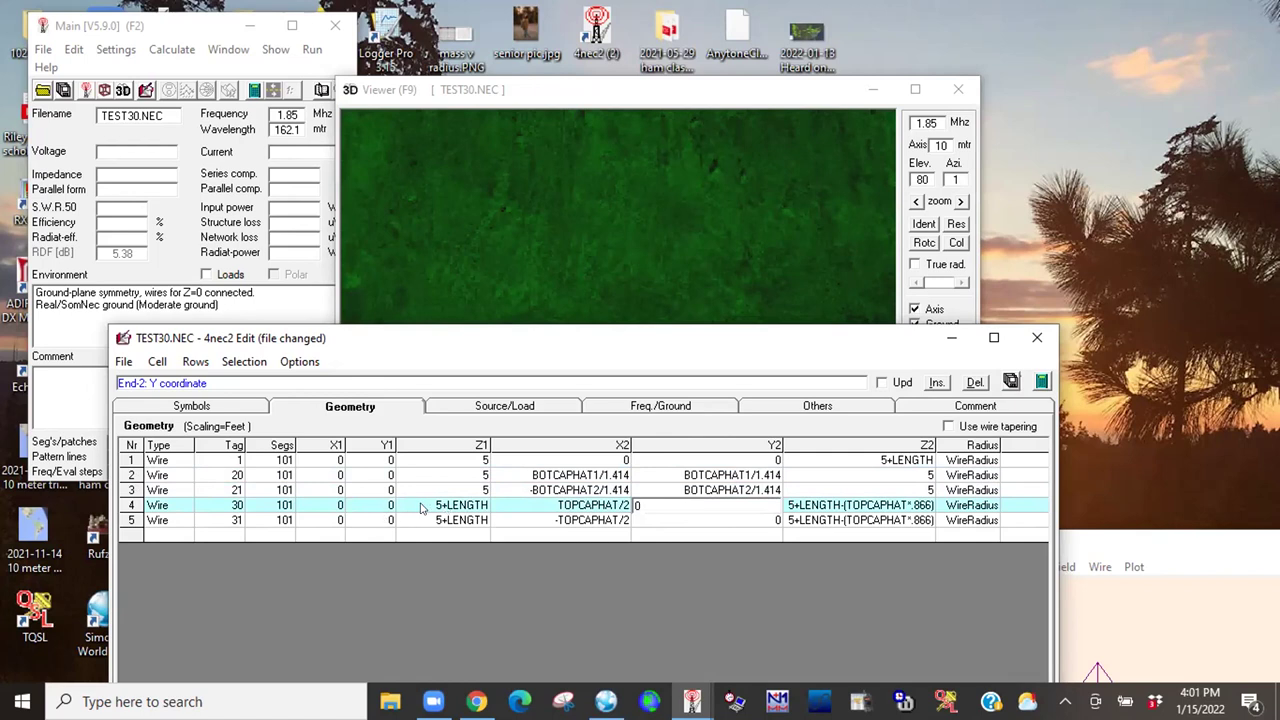
click(721, 546)
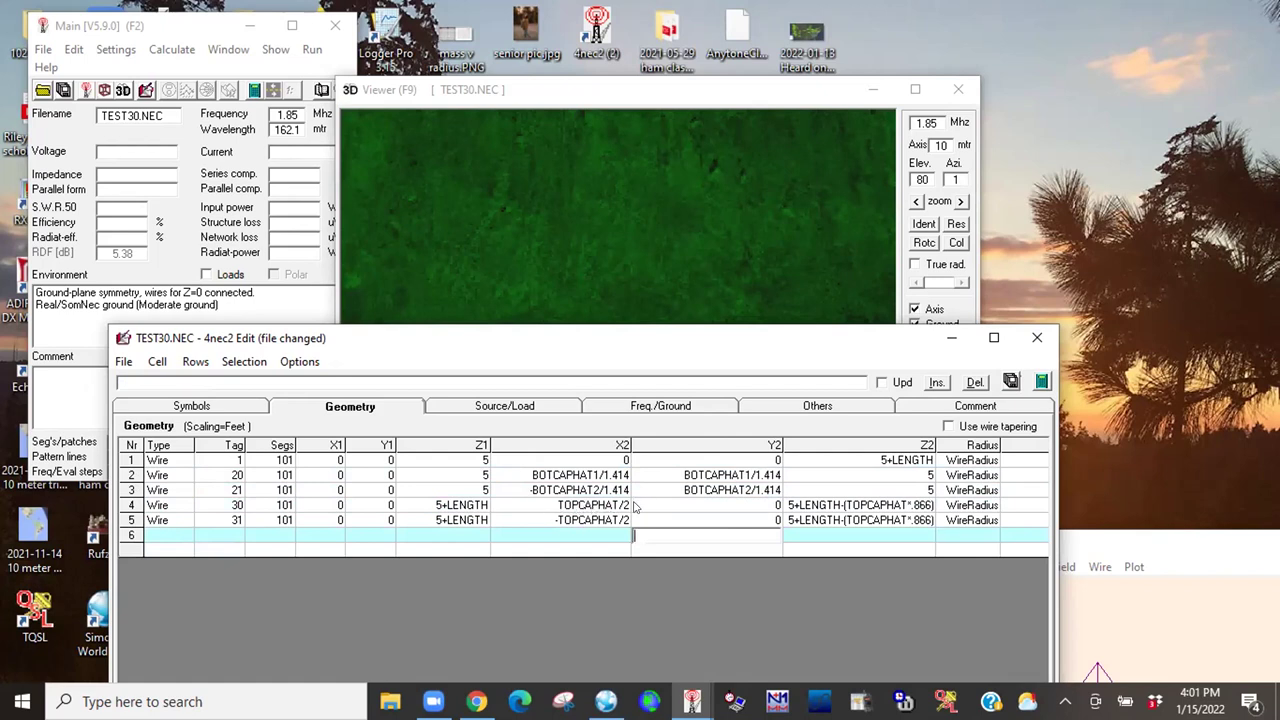
key(Up)
key(Up)
key(Left)
click(796, 506)
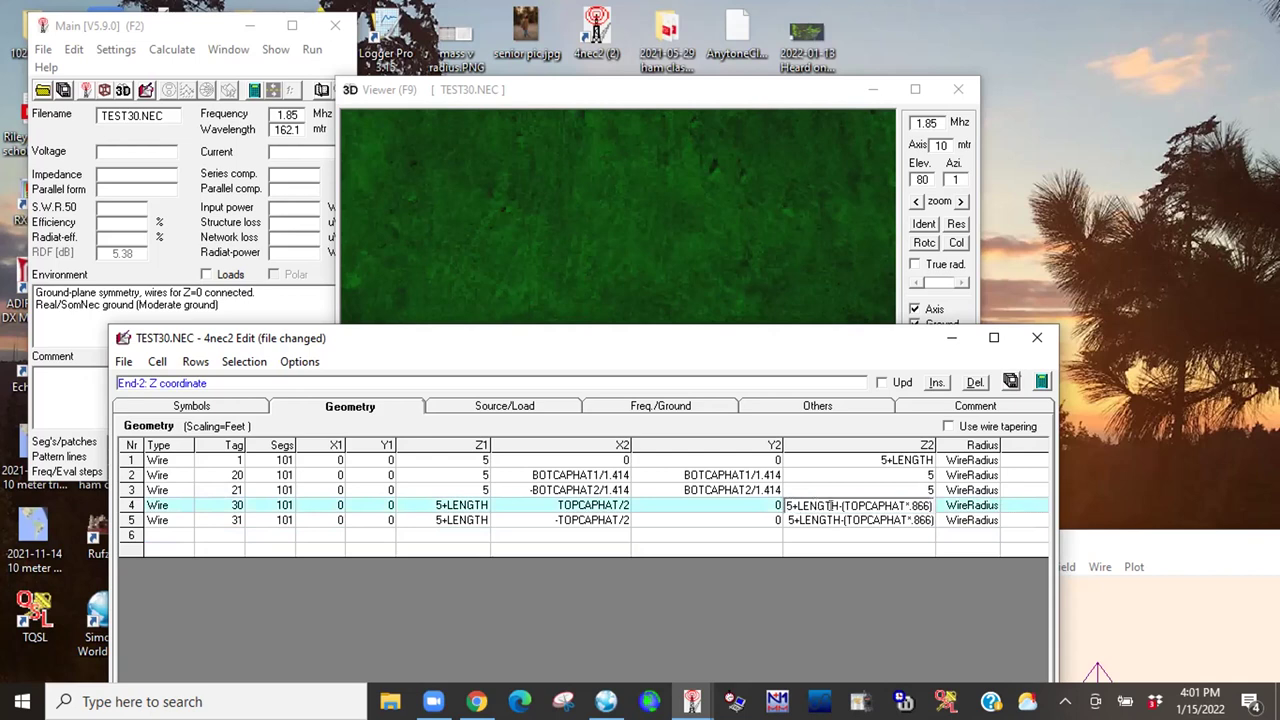
drag(840, 506, 786, 506)
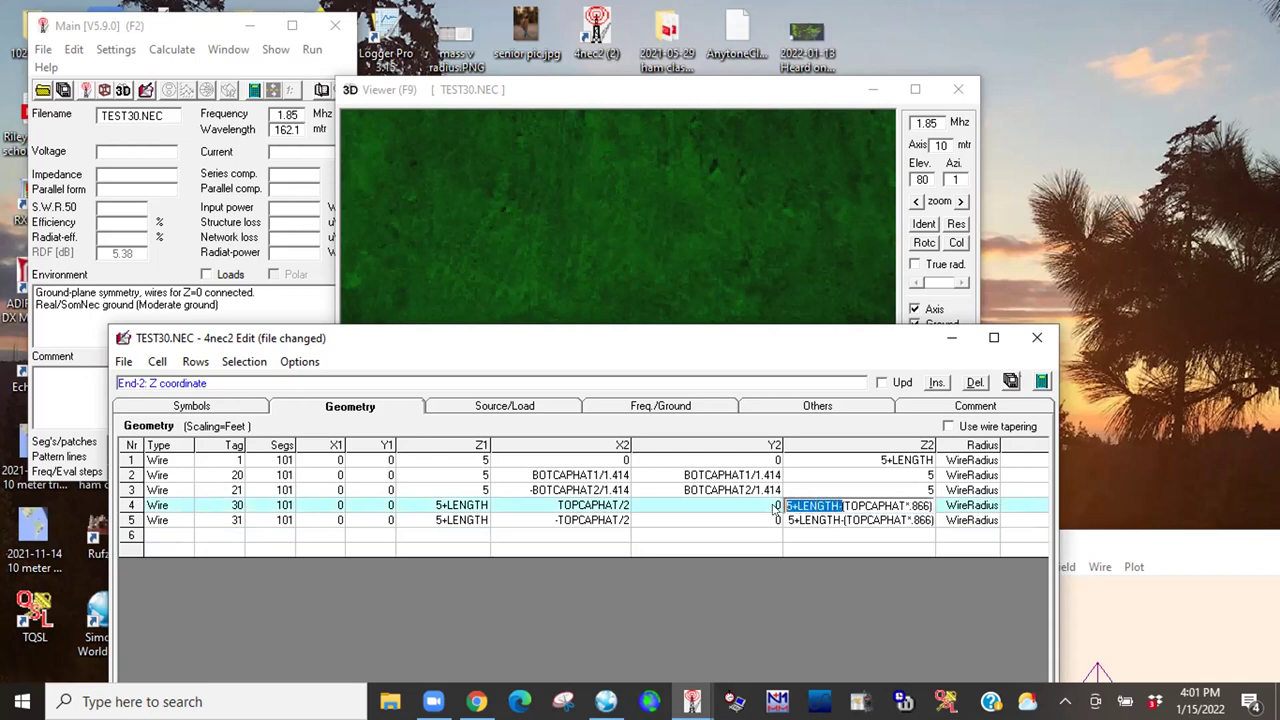
click(852, 505)
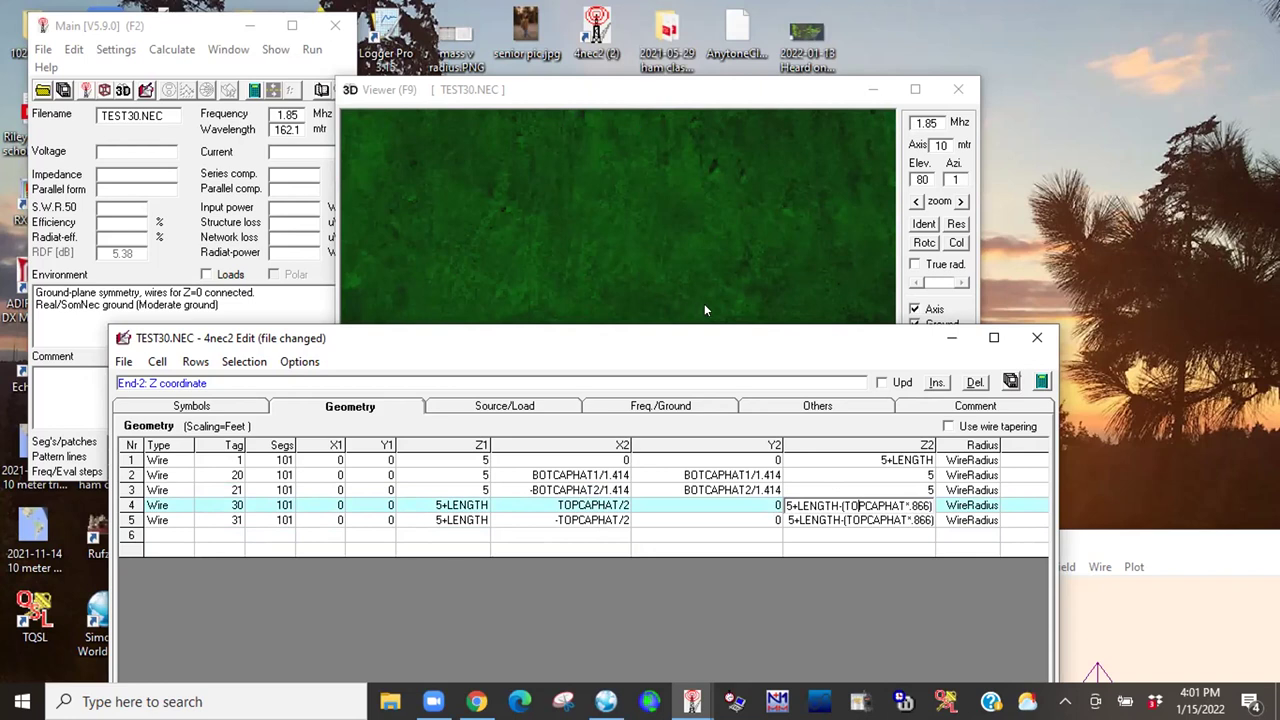
Compare the top-hat equations with the two sloping upper wires in the 3D structure view.
click(678, 94)
drag(678, 262, 713, 254)
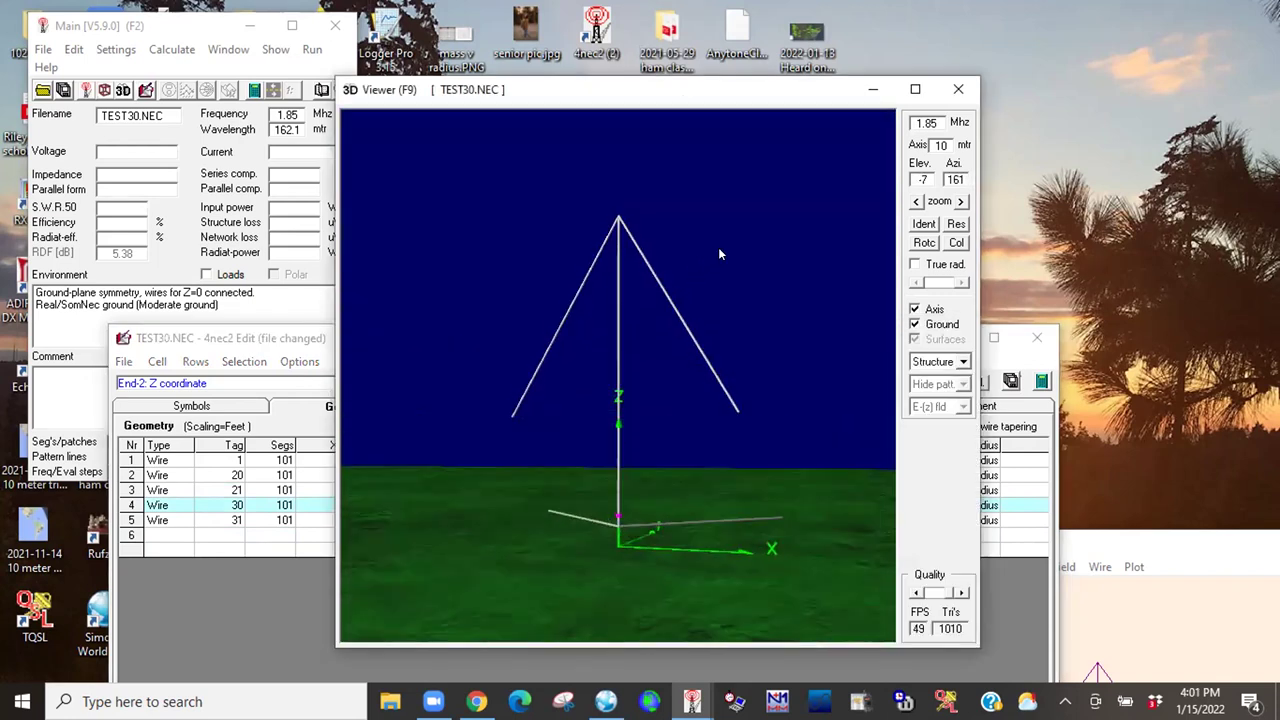
drag(673, 375, 632, 410)
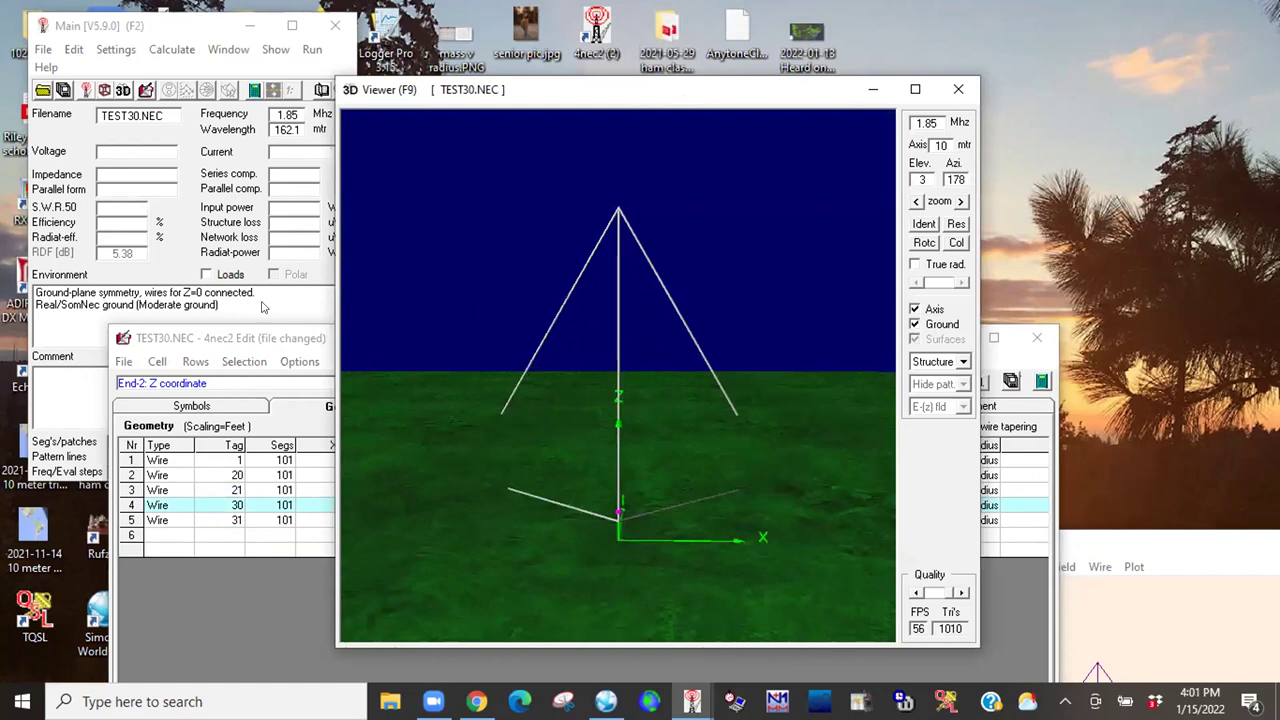
Set the BOTCAPHAT1 and BOTCAPHAT2 symbols to 40 and close the antenna editor, saving the changes.
click(258, 341)
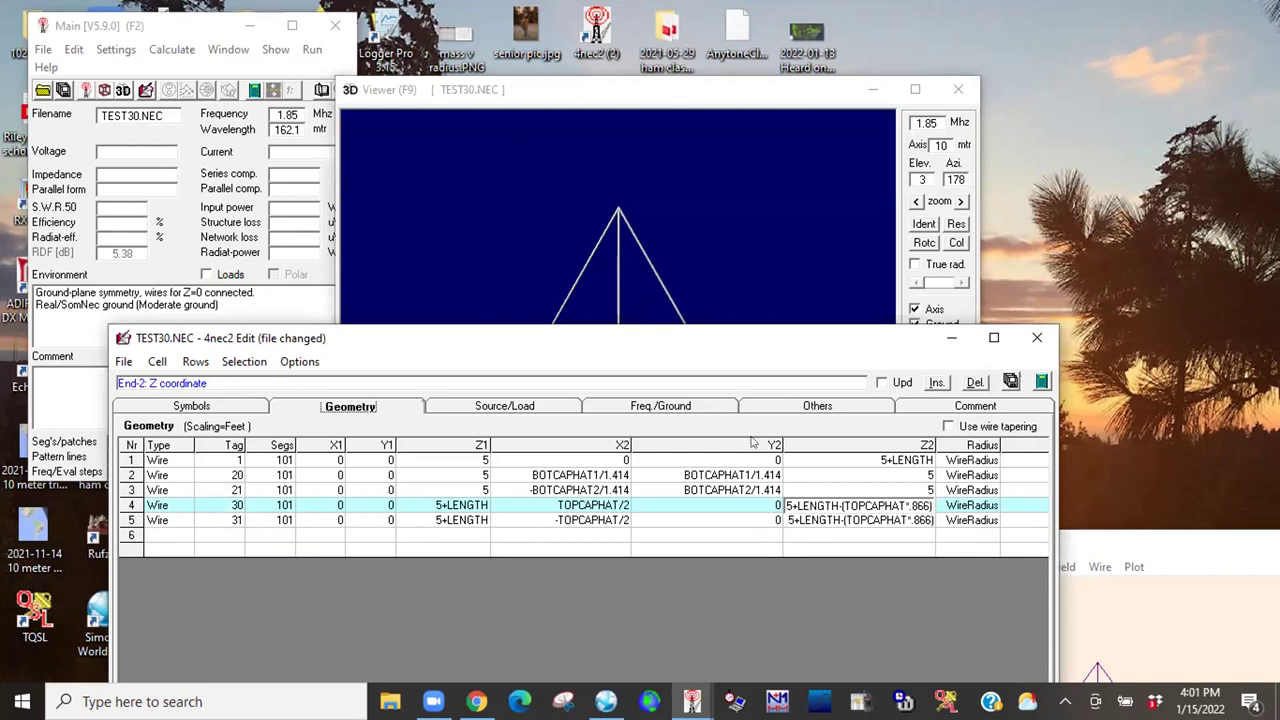
click(175, 405)
click(256, 535)
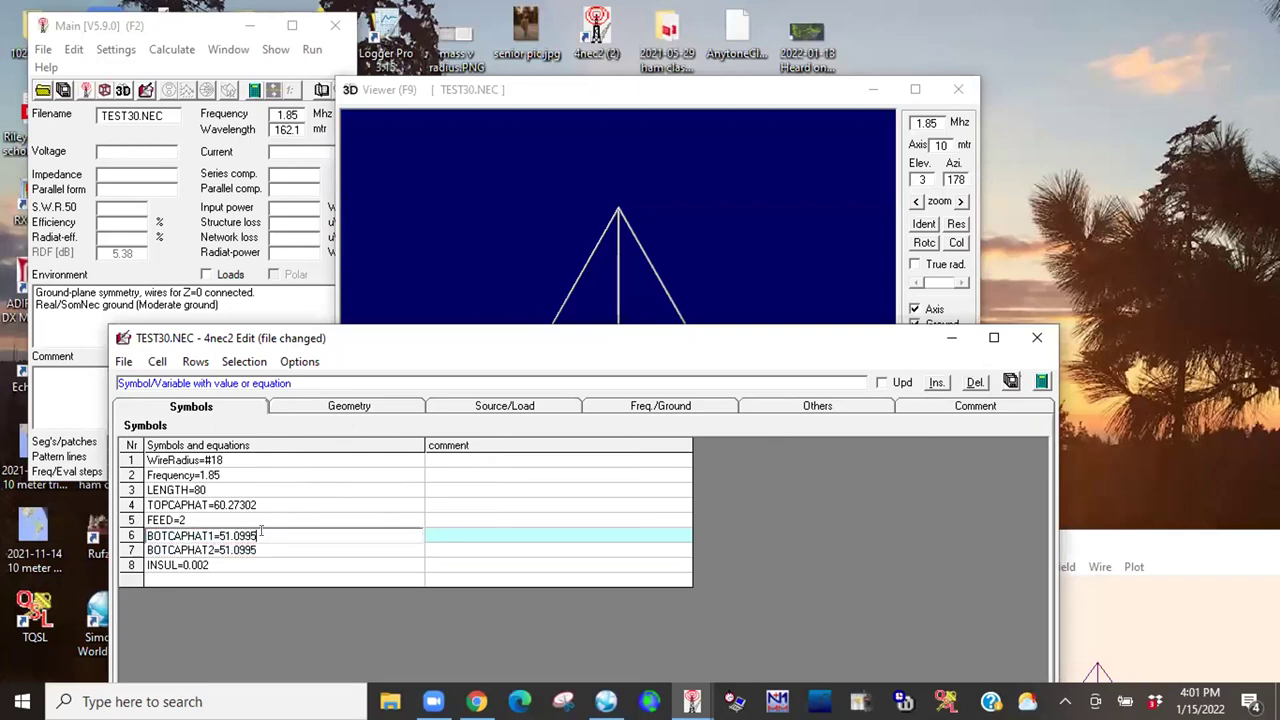
drag(223, 536, 258, 536)
text(4)
click(262, 551)
drag(258, 551, 216, 551)
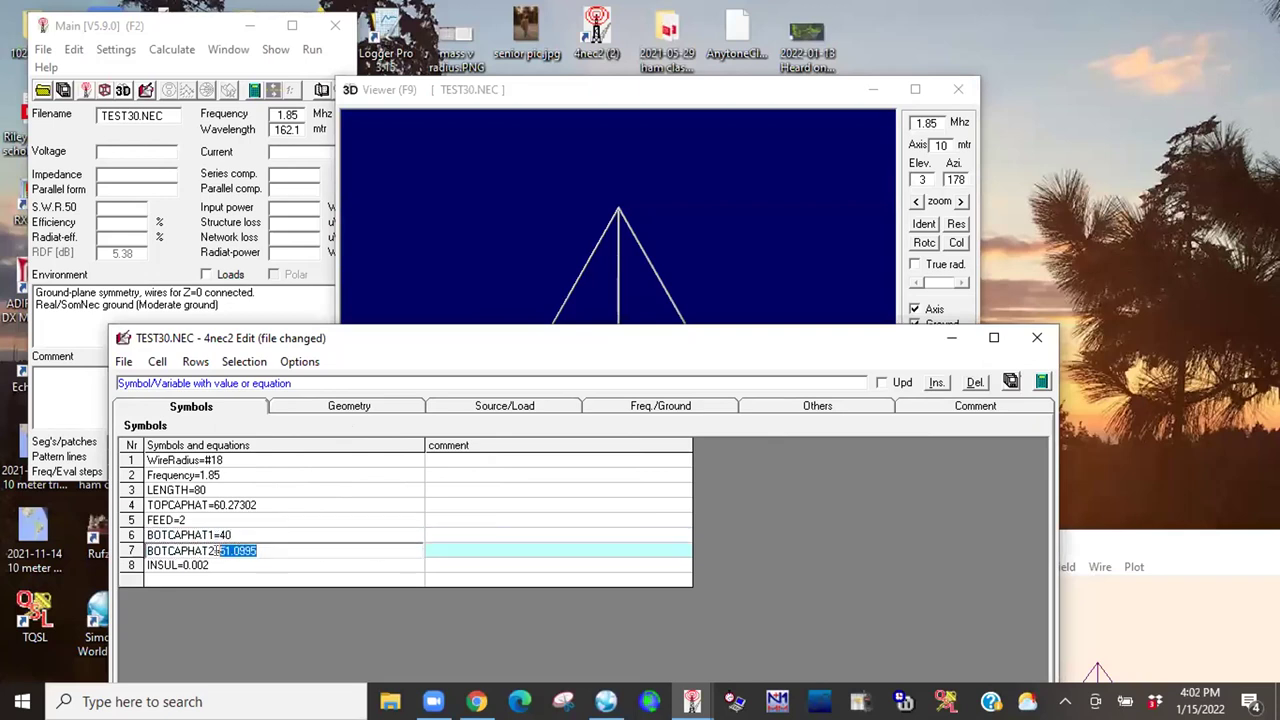
text(4)
click(1037, 337)
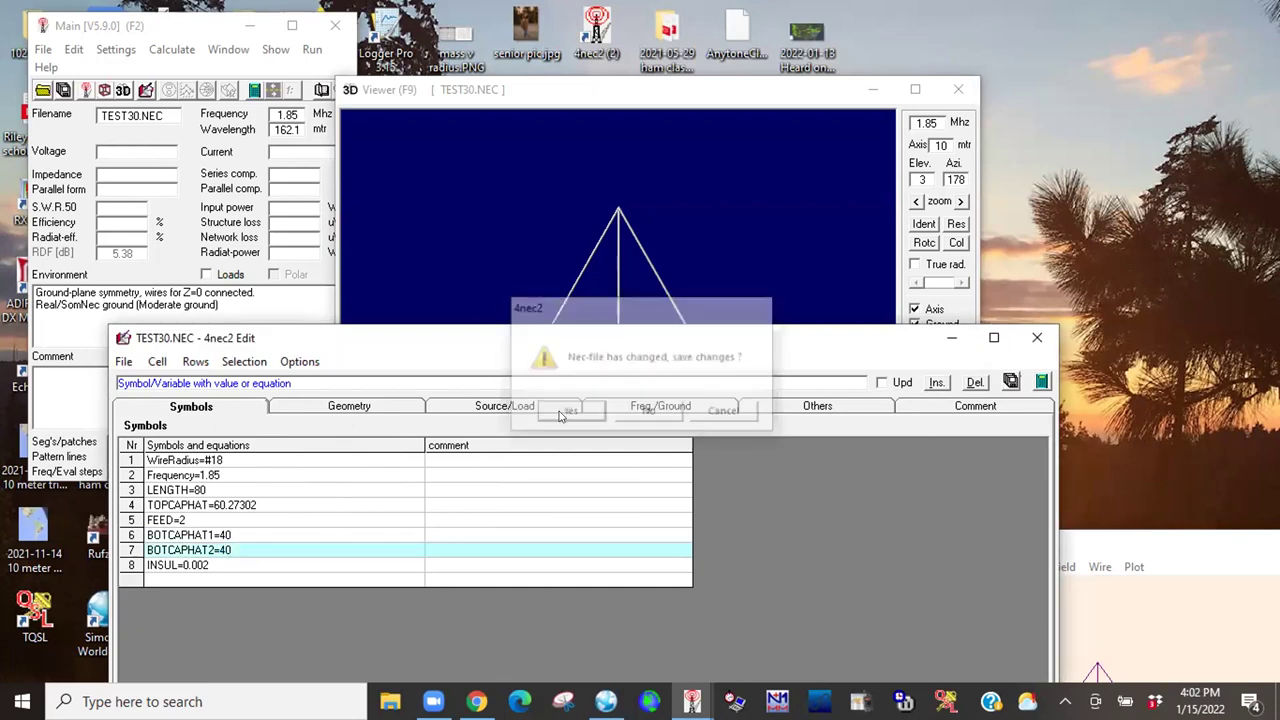
click(566, 411)
Inspect the bottom wires of the edited antenna in the 3D structure view from several elevations.
drag(665, 312, 665, 280)
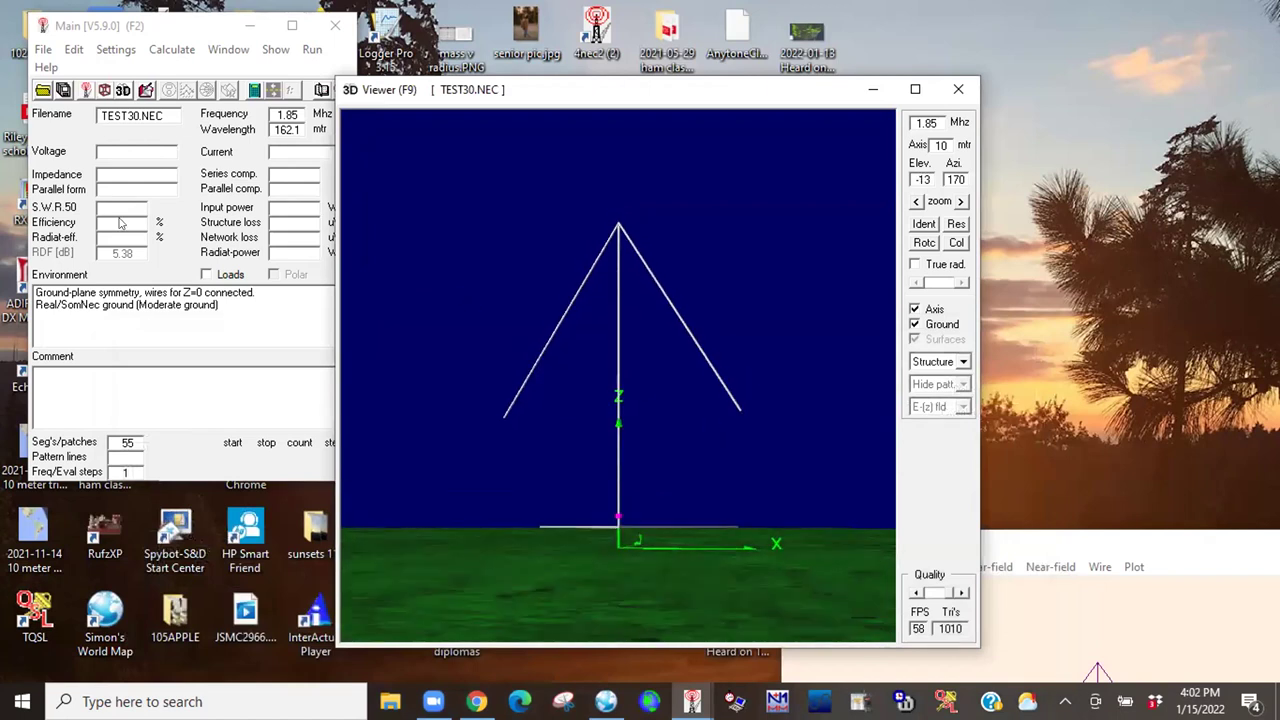
click(154, 32)
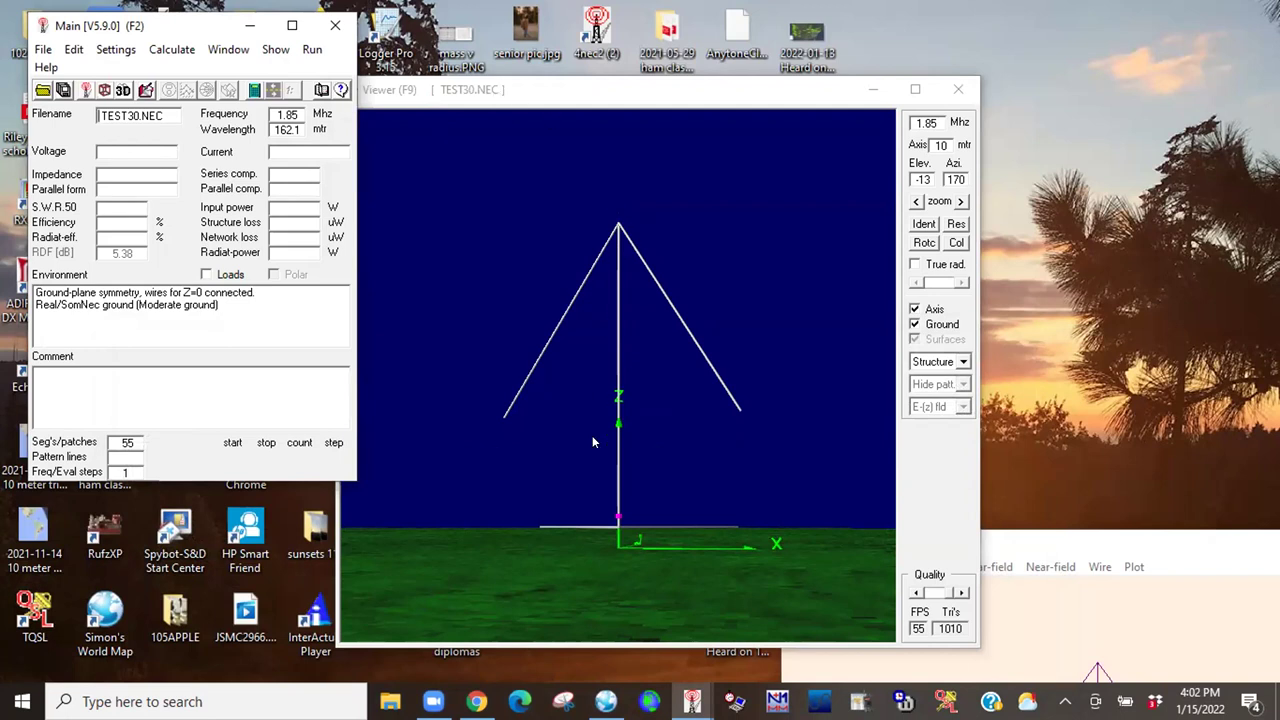
drag(576, 531, 530, 474)
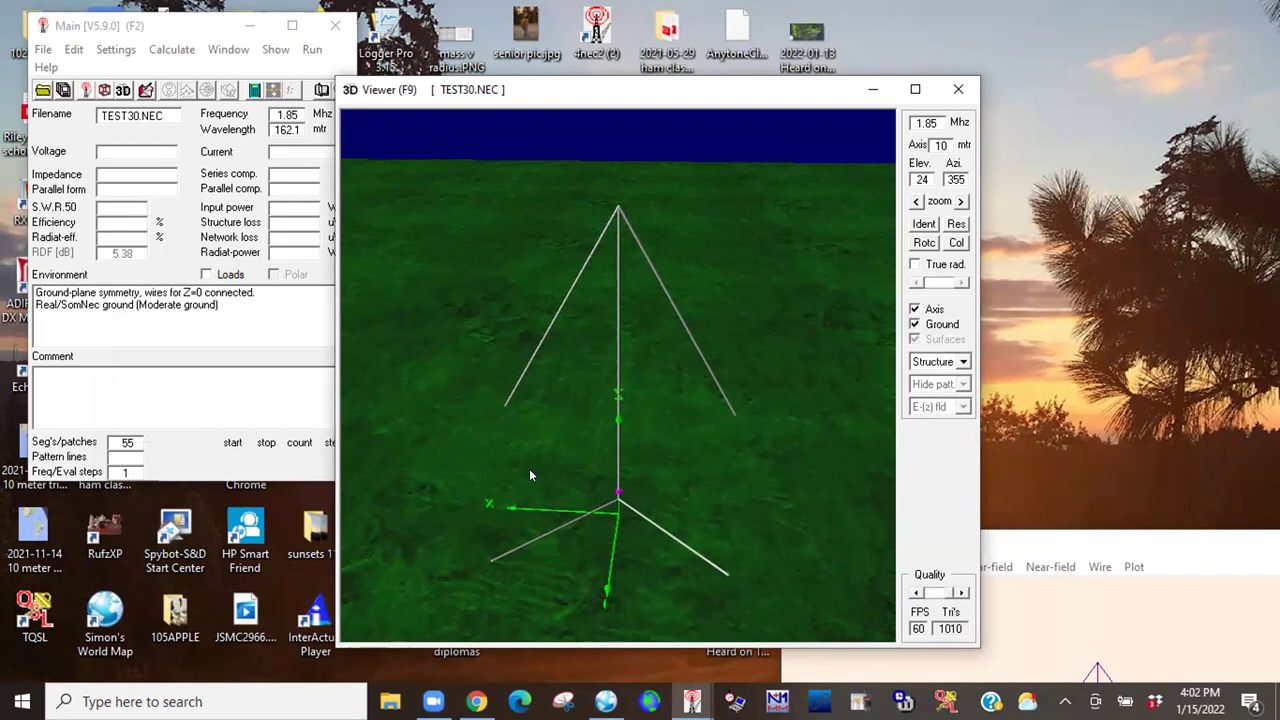
drag(707, 394, 682, 288)
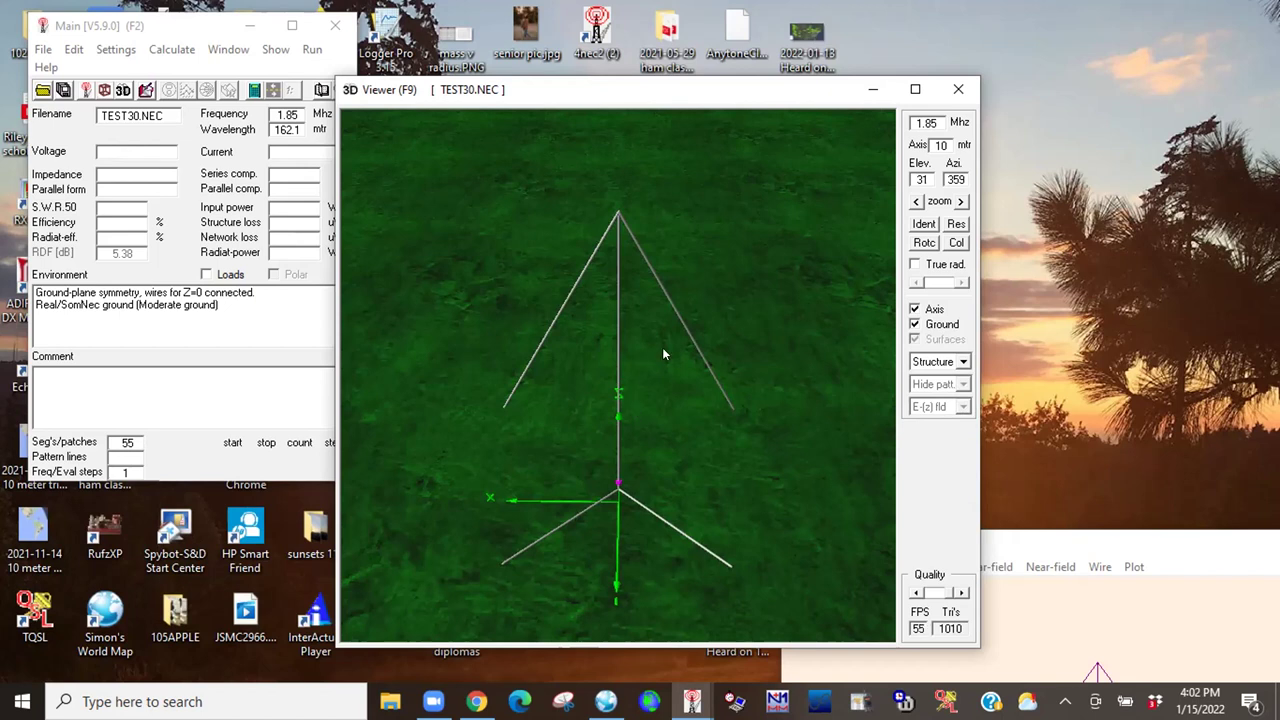
drag(697, 326, 664, 293)
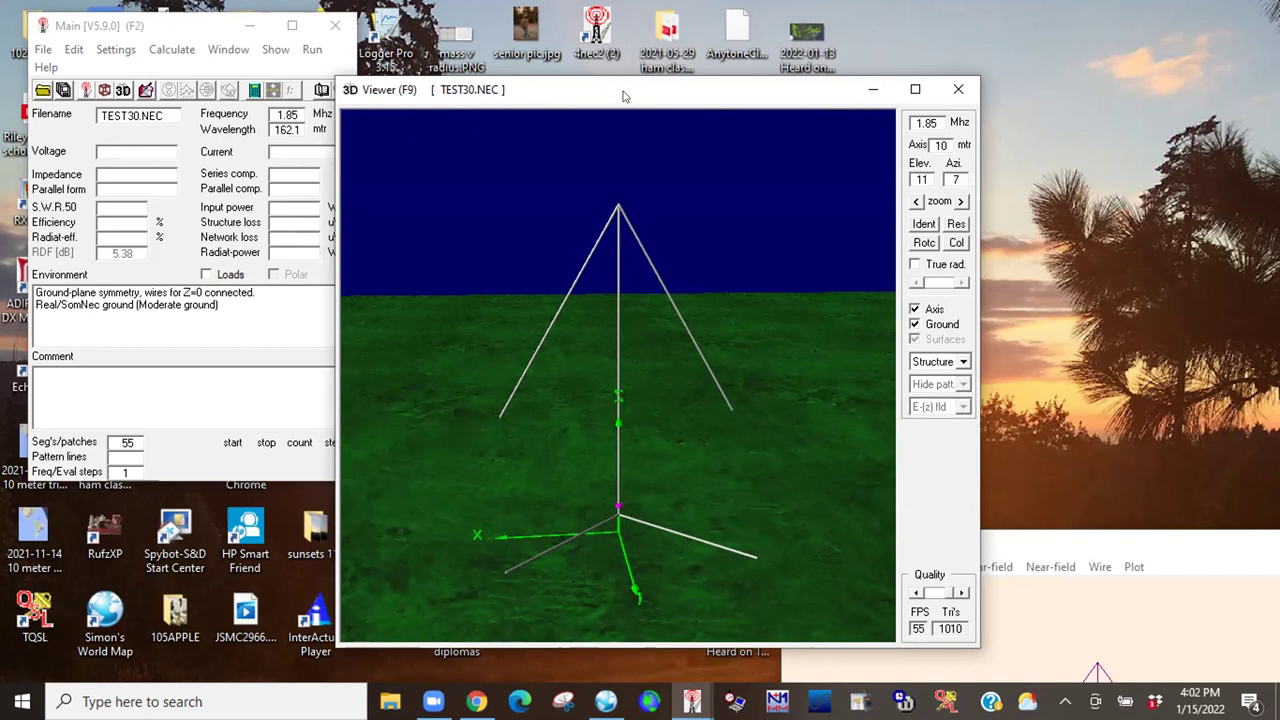
drag(669, 395, 668, 432)
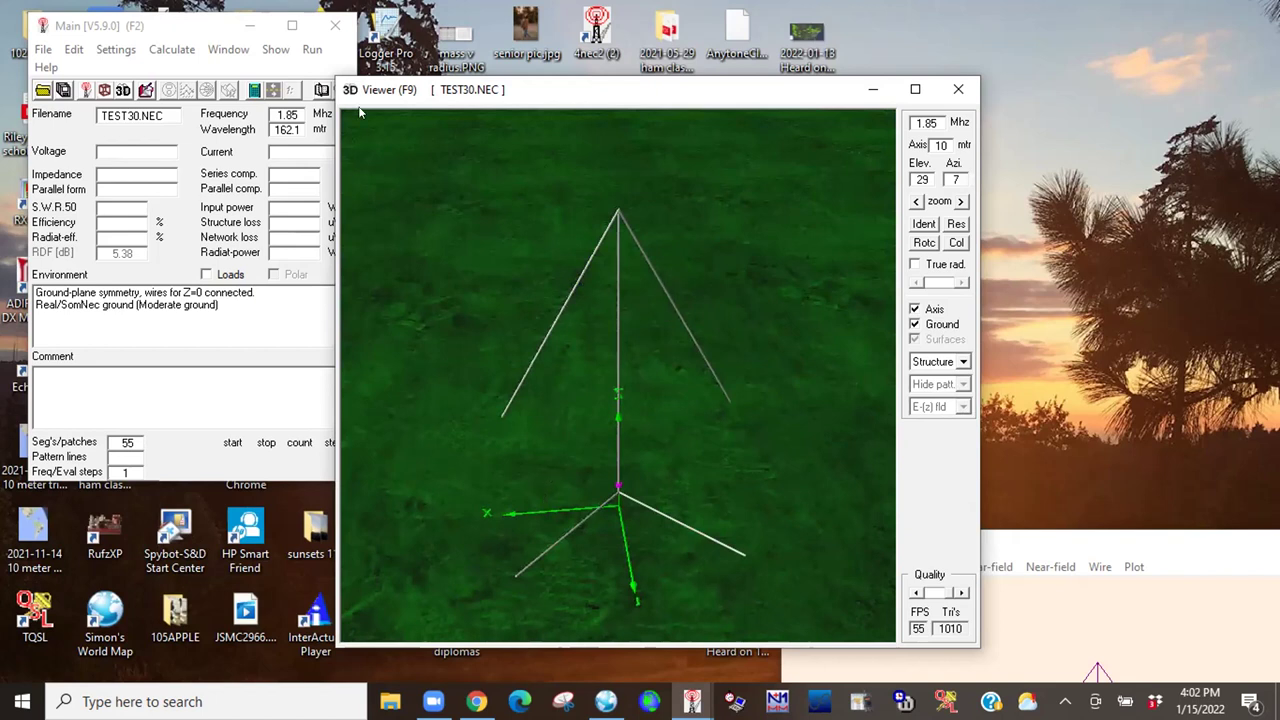
Examine the bottom wires in the 3D structure view between a high elevation and below the horizon.
click(185, 28)
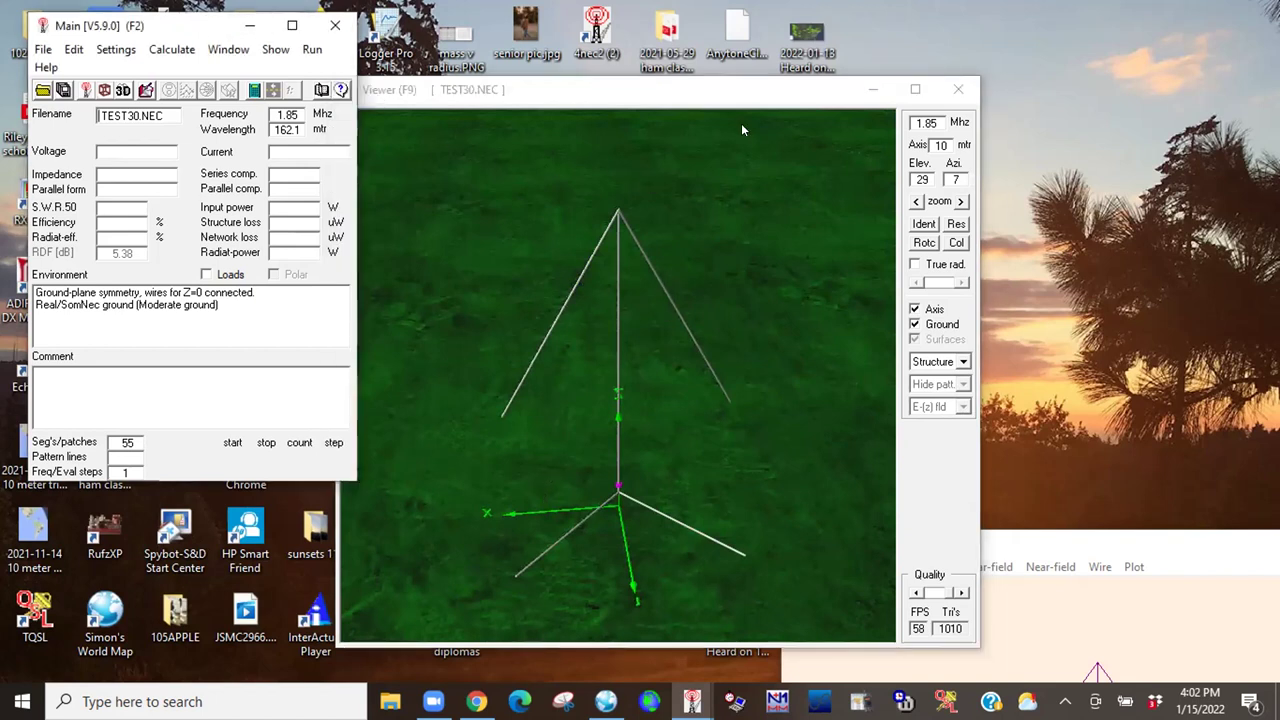
click(635, 88)
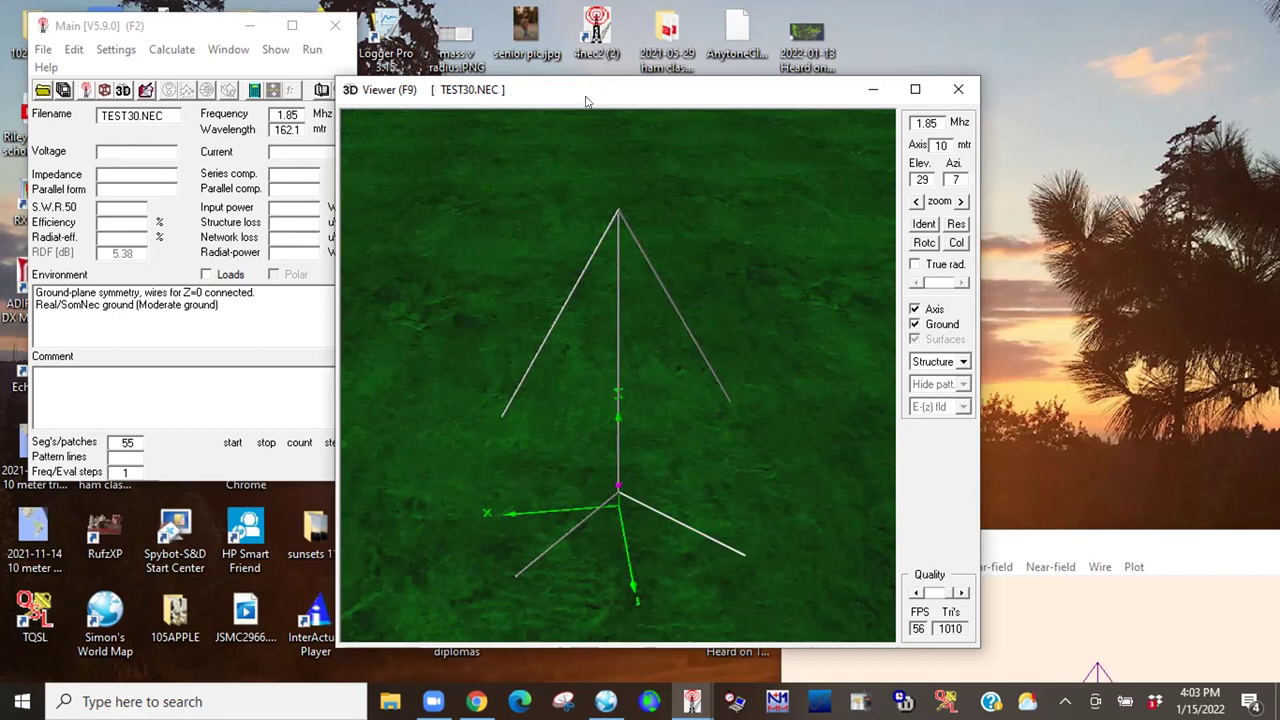
drag(621, 306, 640, 200)
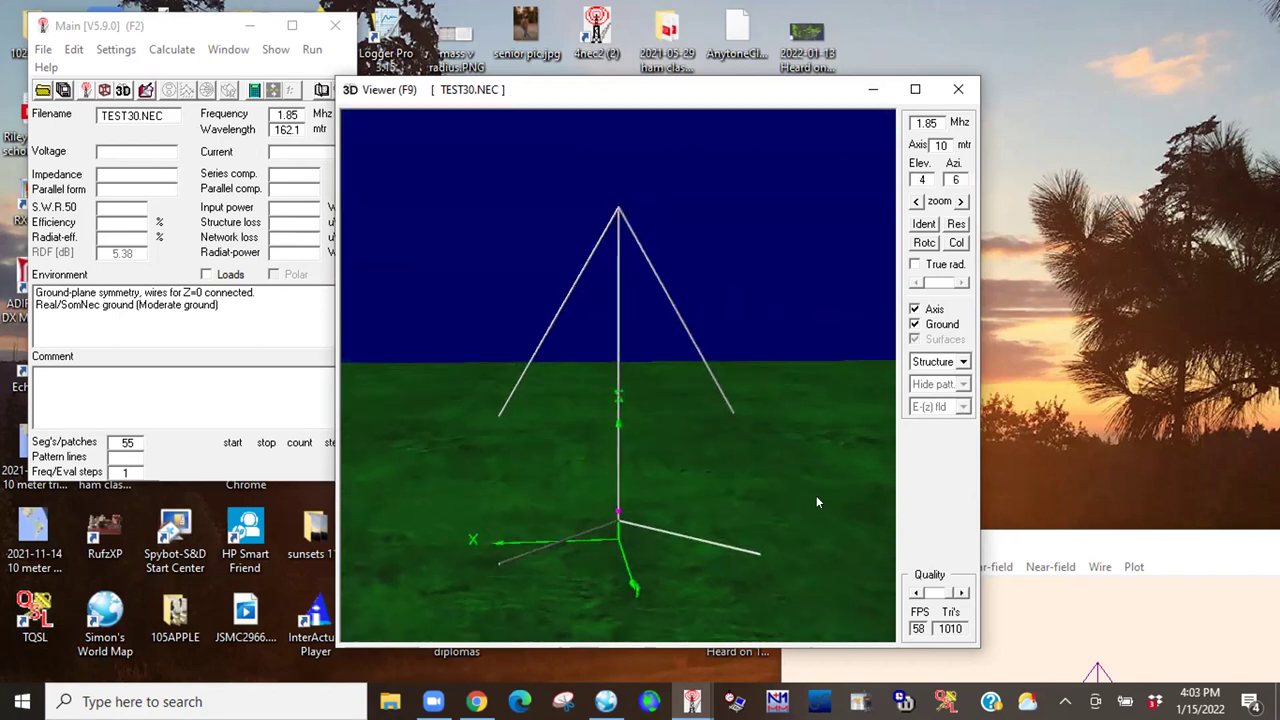
drag(615, 278, 621, 326)
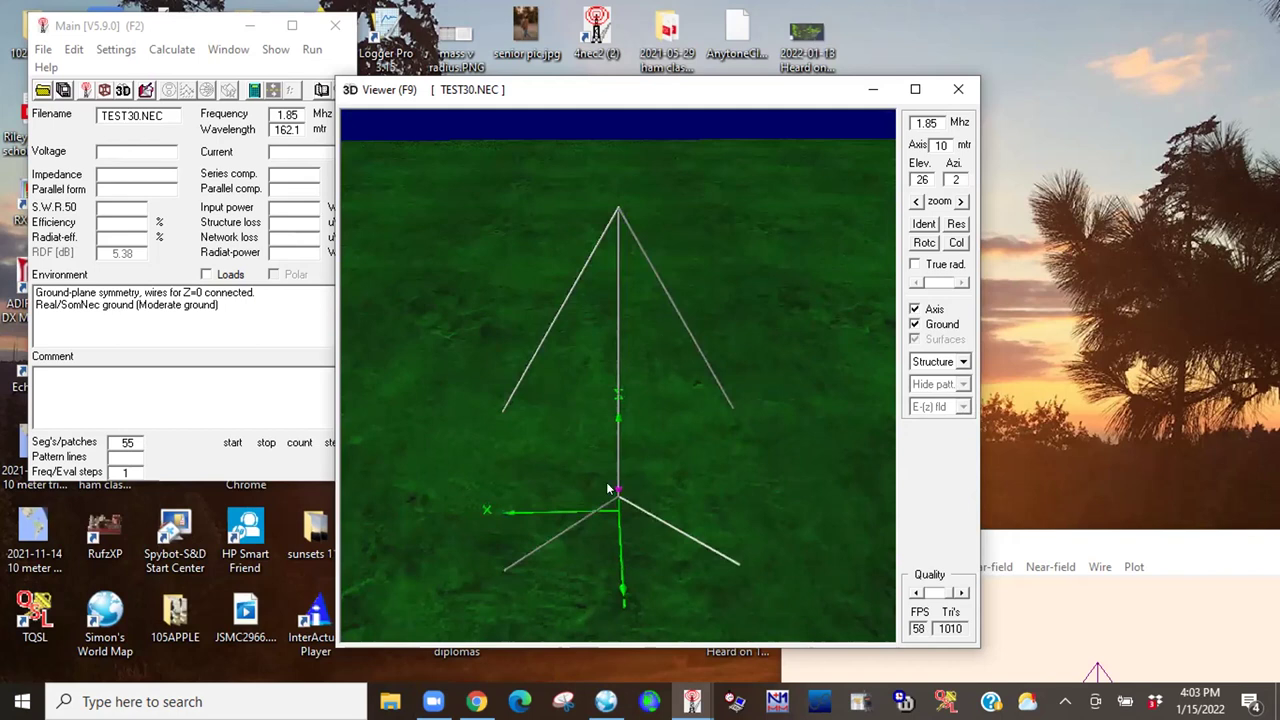
drag(604, 492, 585, 382)
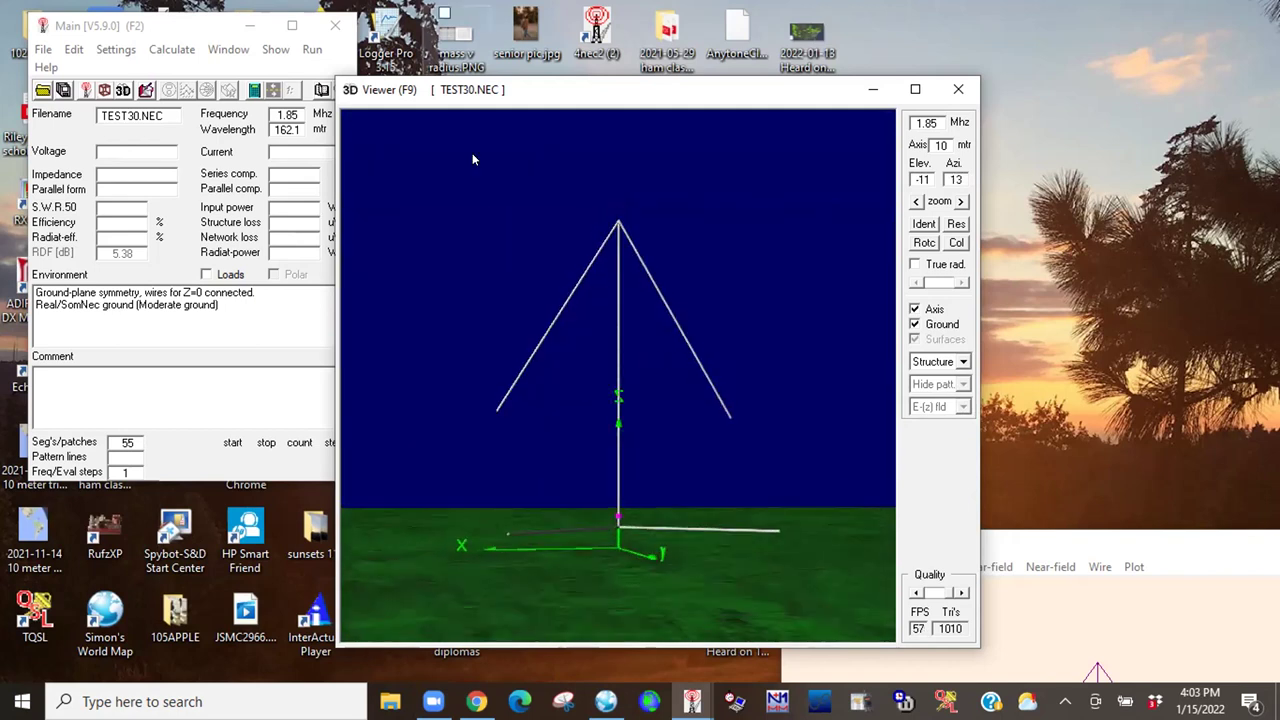
Reopen the TEST30.NEC input file for editing and set the BOTCAPHAT2 symbol to 51.
click(185, 25)
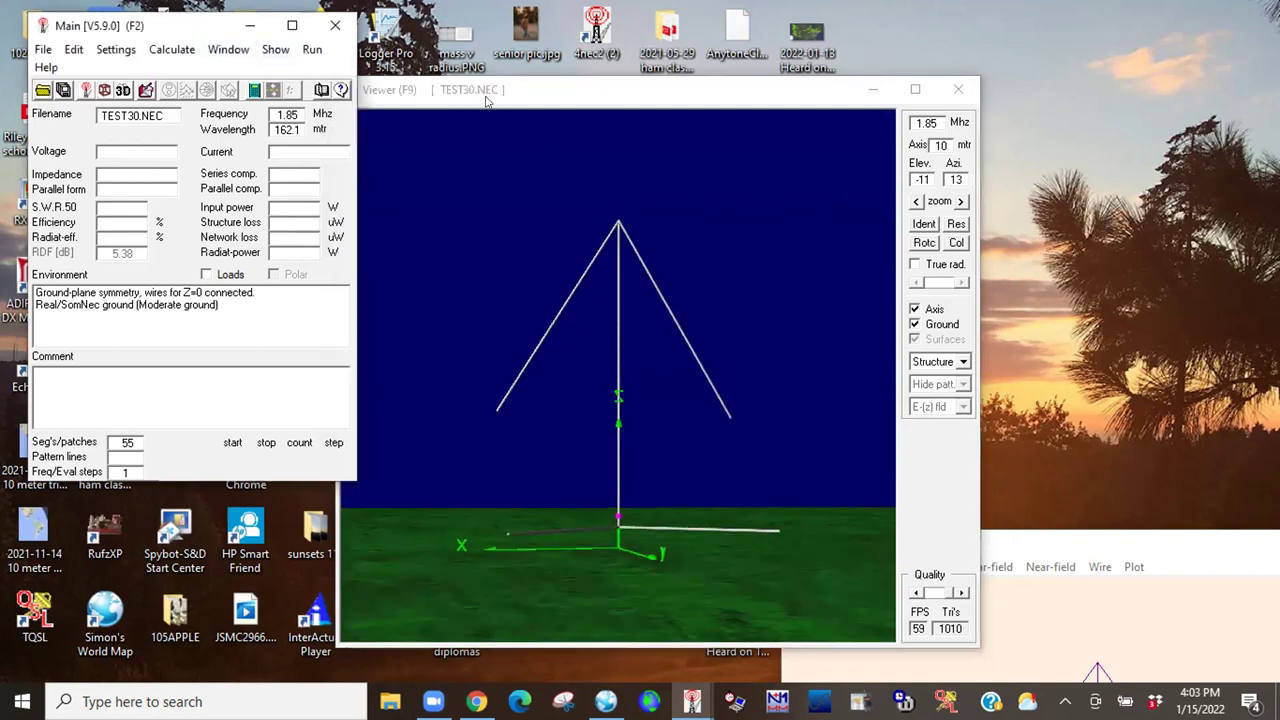
drag(570, 94, 616, 98)
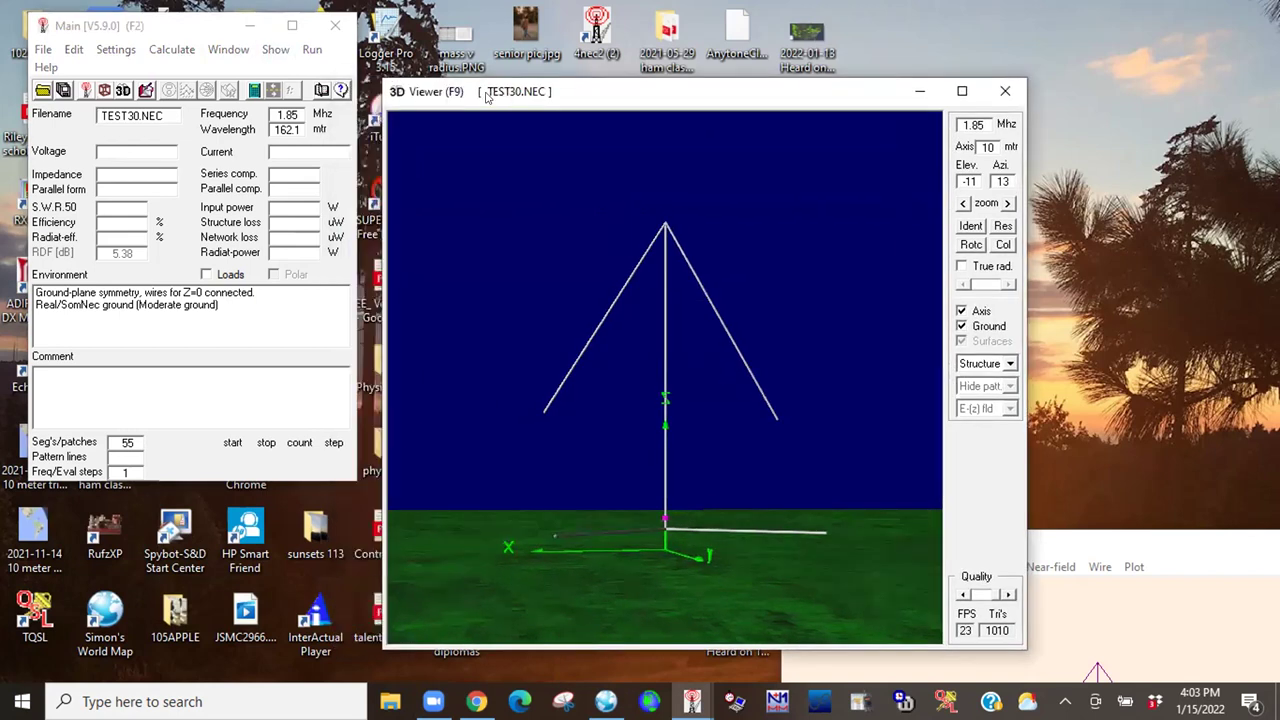
click(71, 50)
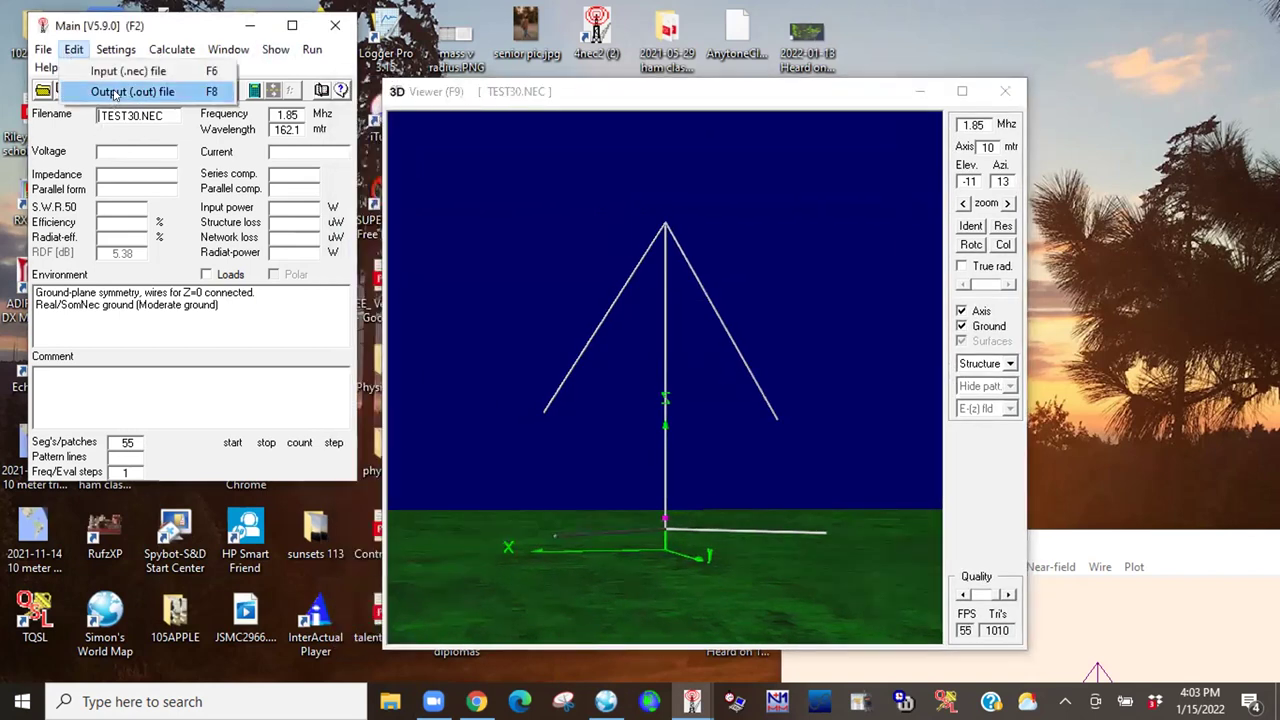
click(565, 449)
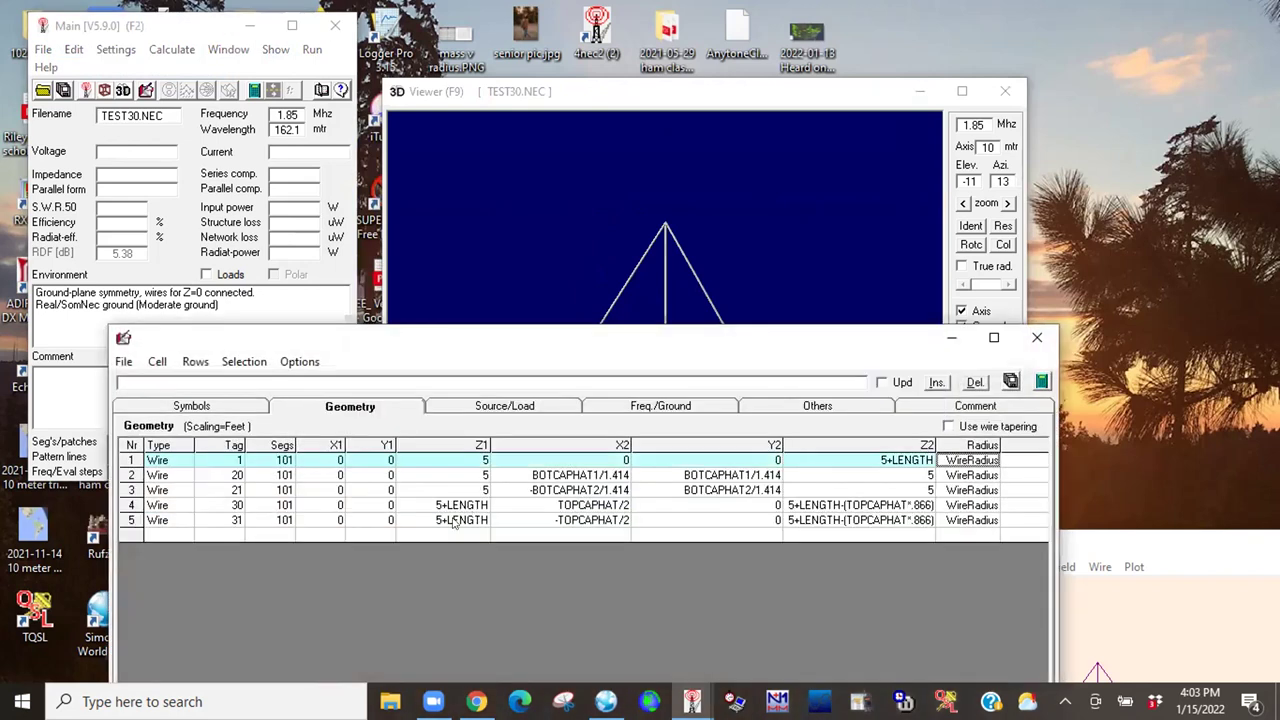
click(190, 408)
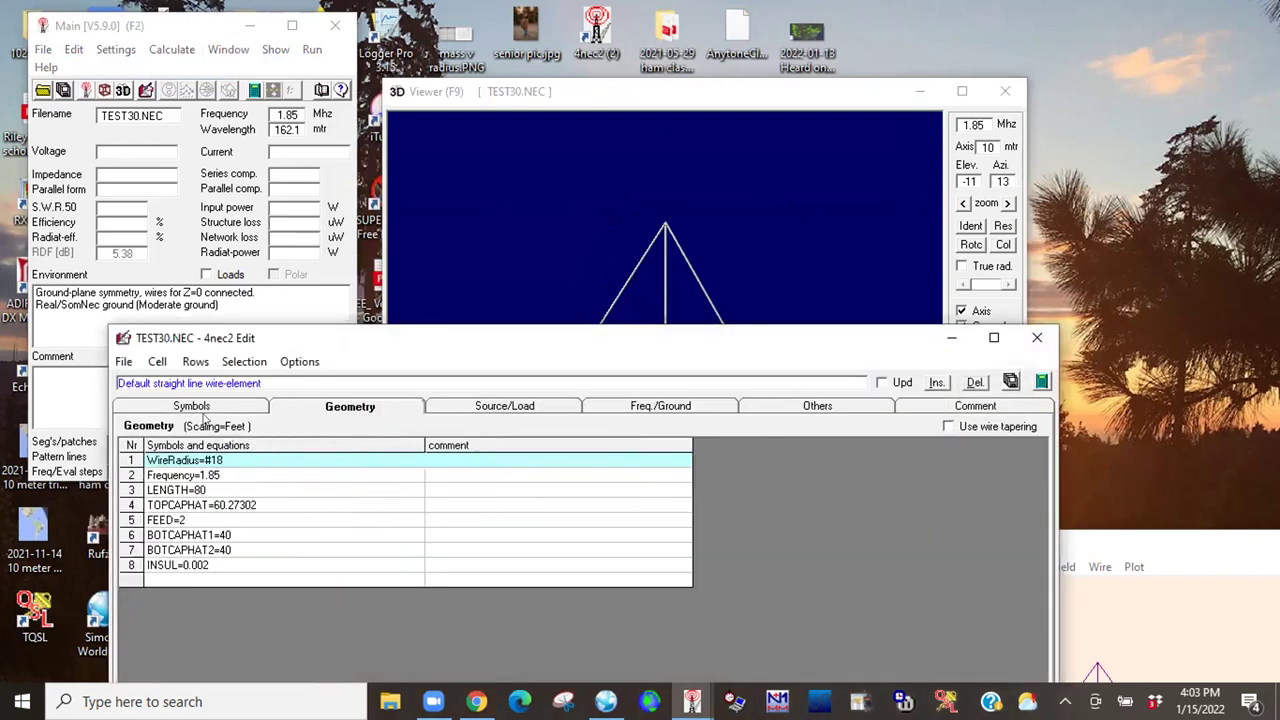
click(262, 550)
click(262, 550)
text(51)
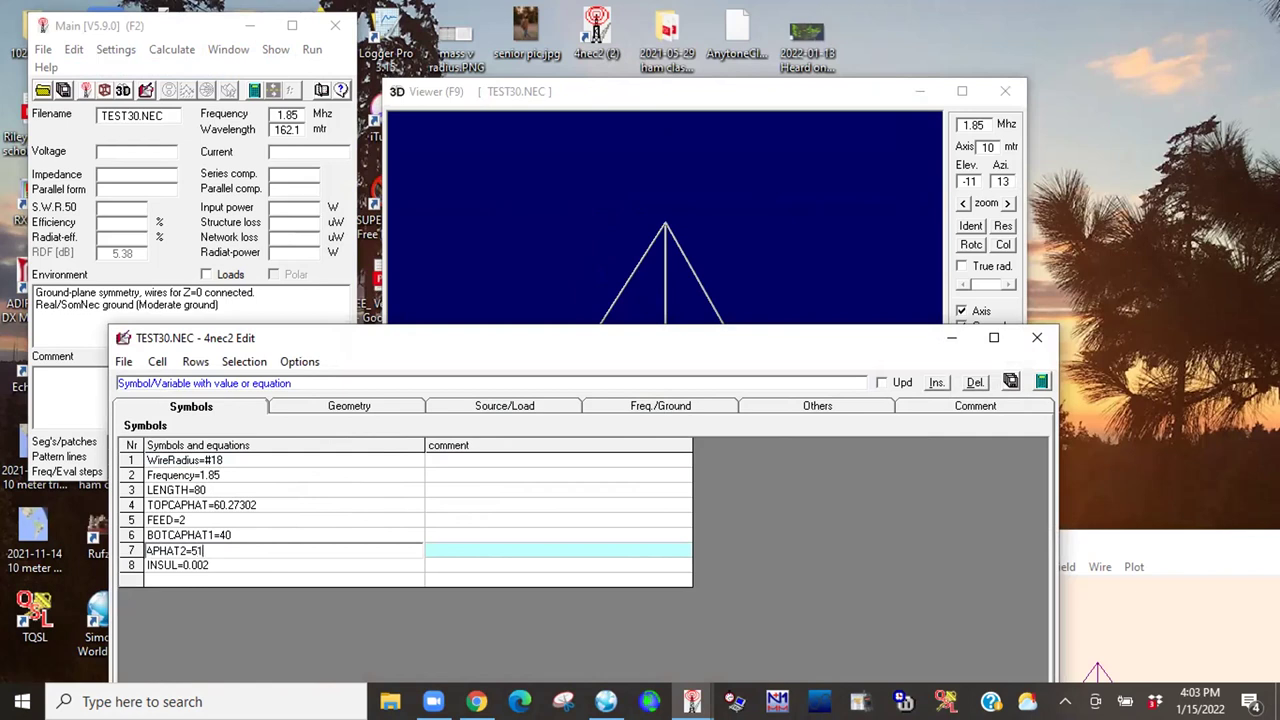
Set the BOTCAPHAT1 symbol to 51 and close the antenna editor, saving the changes.
click(280, 535)
click(280, 535)
key(BackSpace)
key(BackSpace)
text(51)
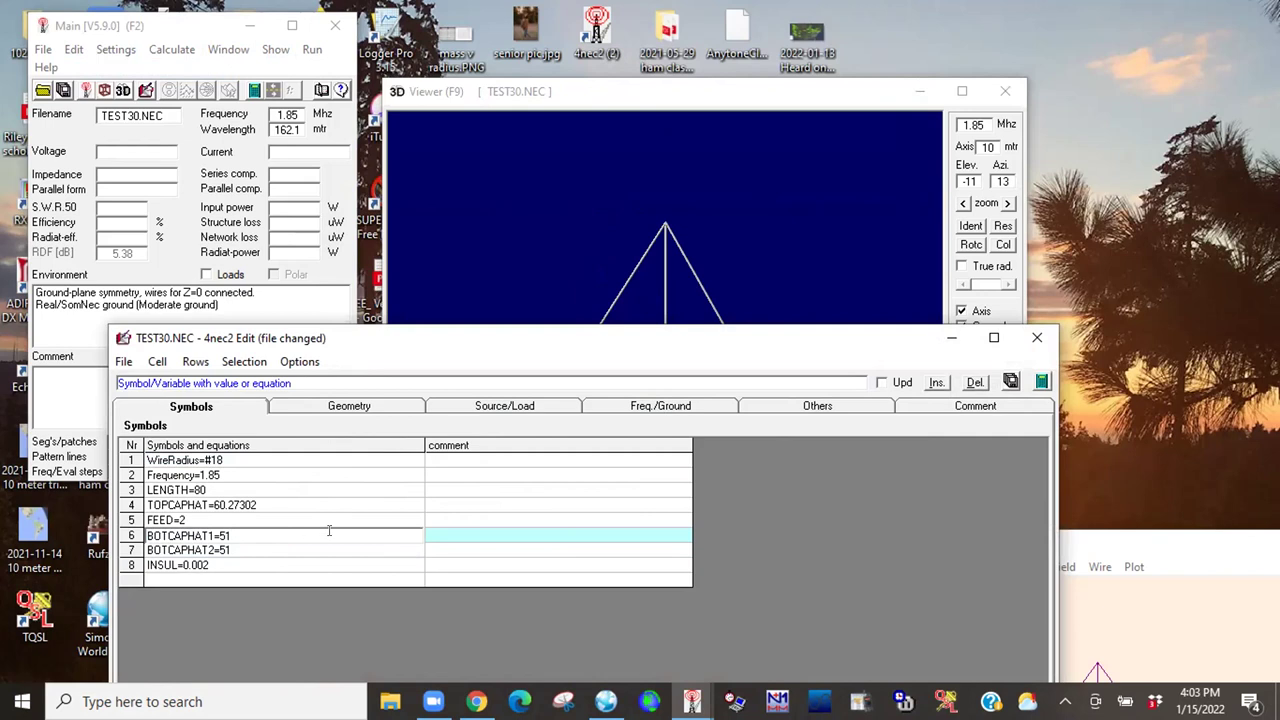
click(1034, 337)
Generate the full far-field pattern at 1.85 MHz with 1-degree resolution for the lengthened bottom wires.
drag(598, 568, 422, 174)
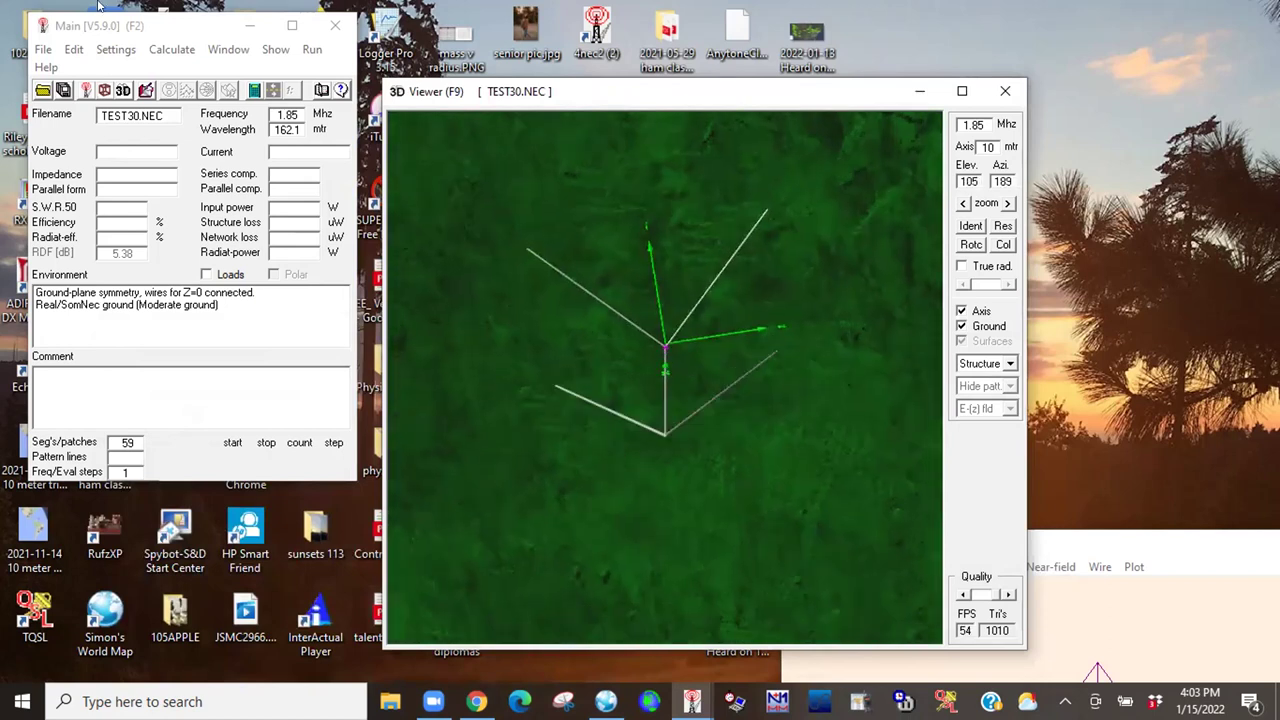
click(171, 49)
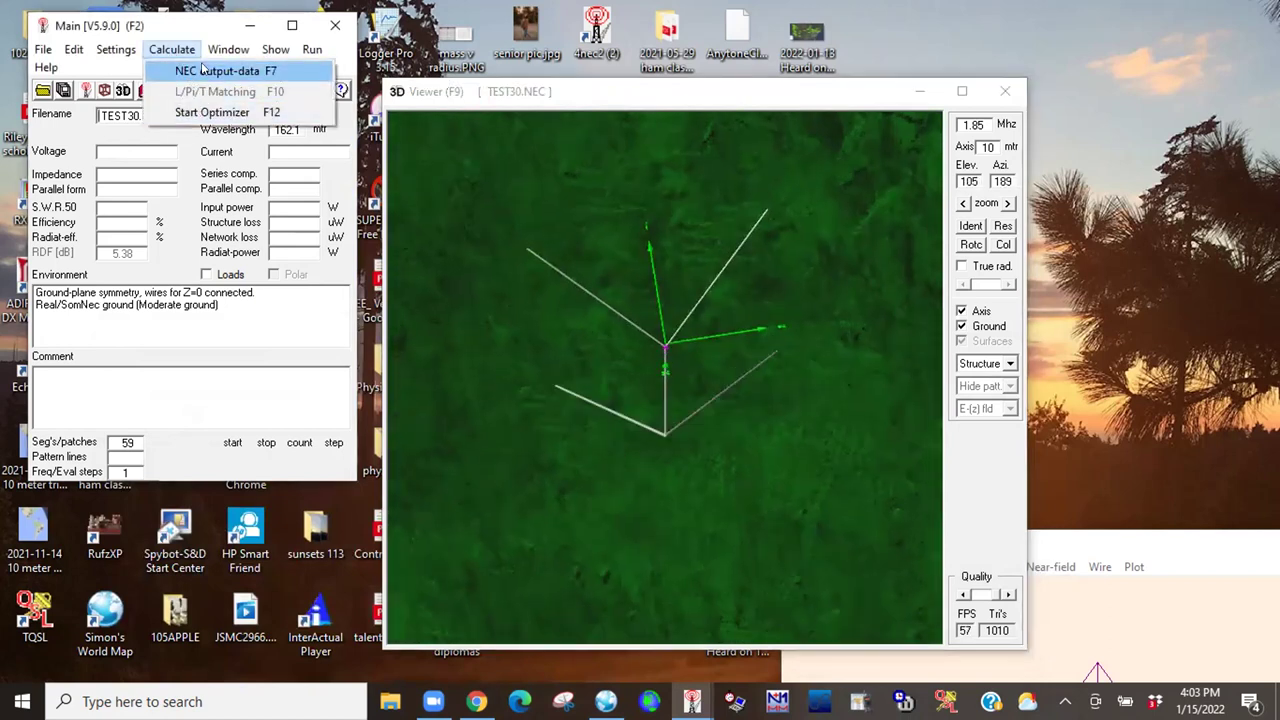
click(204, 76)
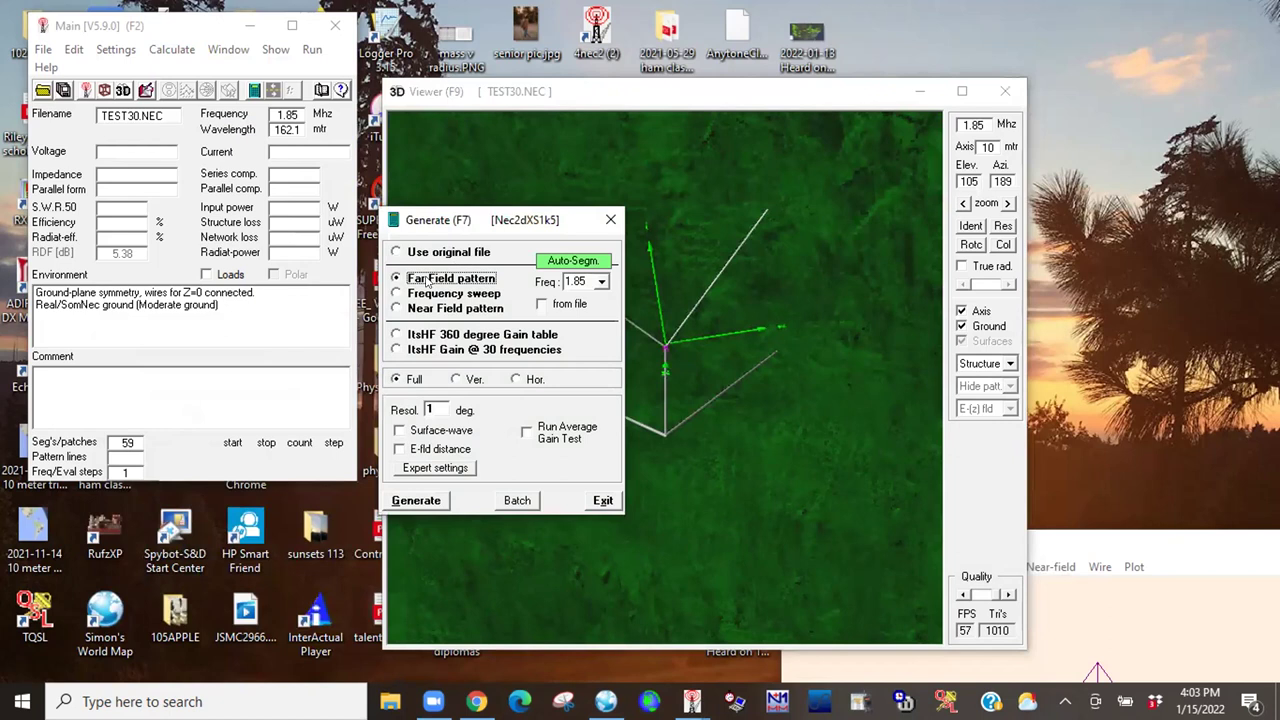
click(430, 503)
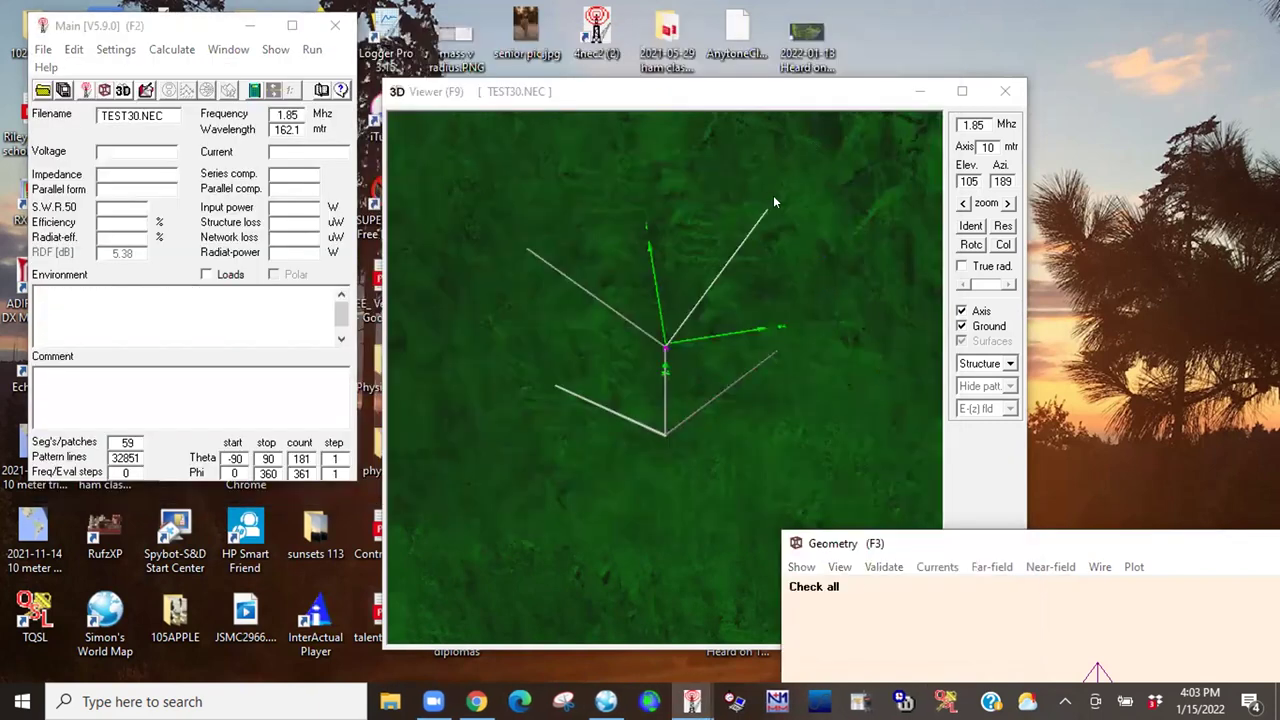
drag(636, 423, 634, 369)
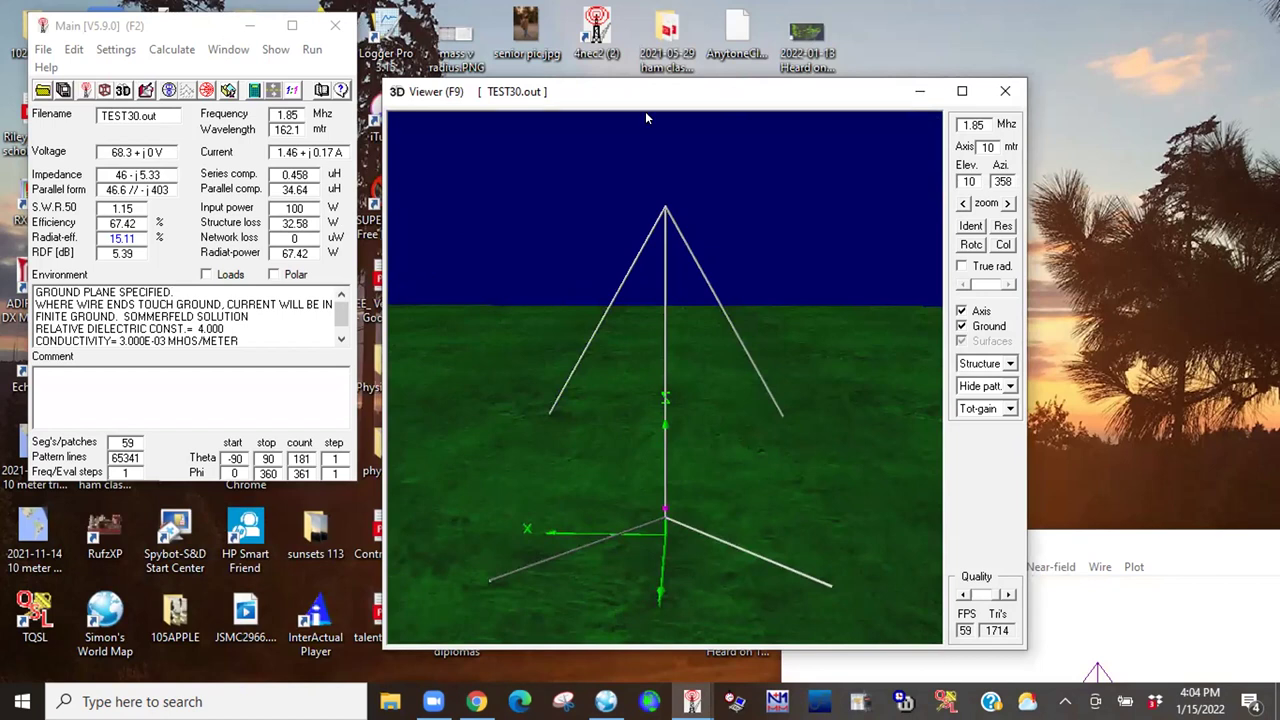
Display the vertical-plane total-gain pattern and check it alongside the computed antenna results.
key(F4)
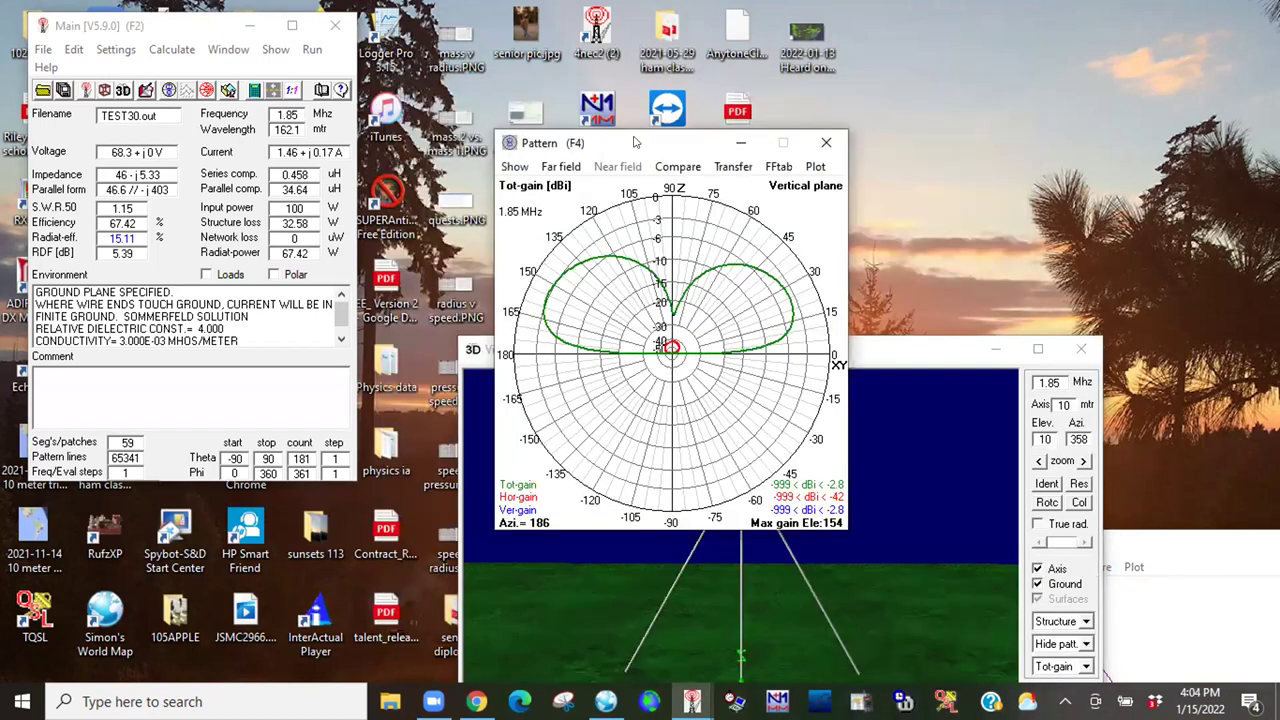
drag(633, 142, 346, 106)
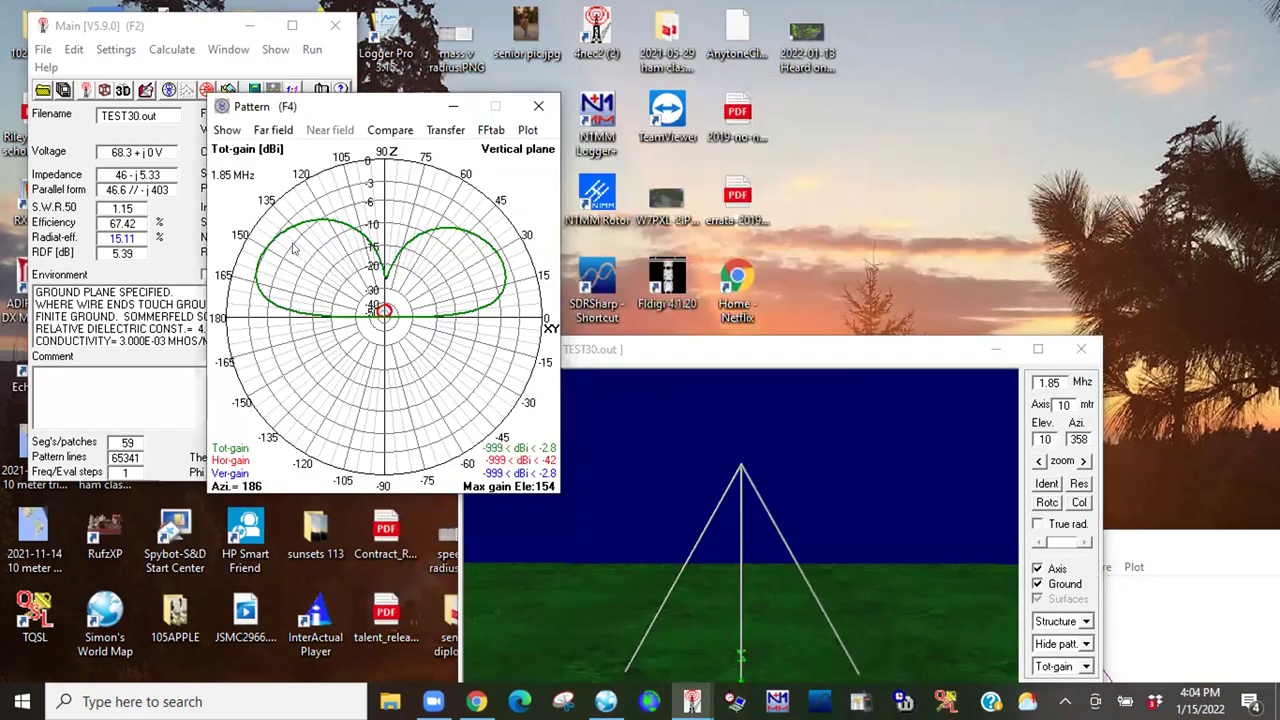
click(175, 25)
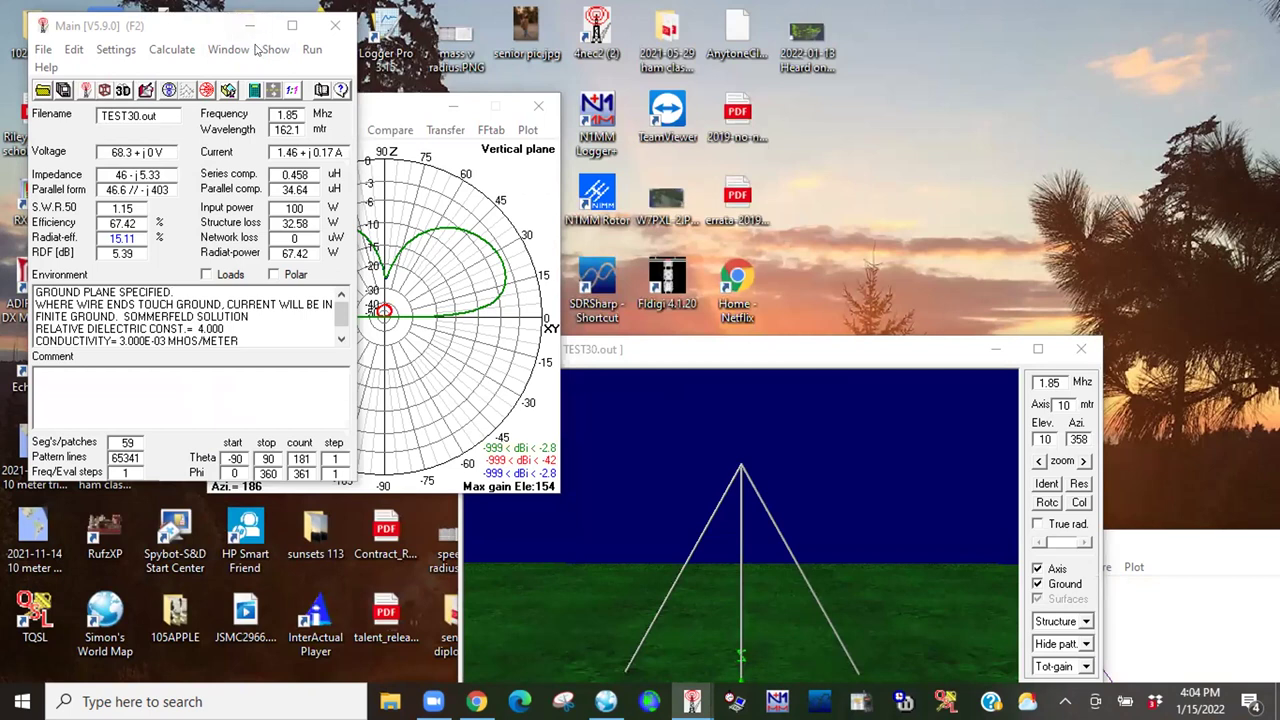
Show the antenna in the Geometry window and review its symbol conversion log.
click(272, 49)
mouse_move(228, 50)
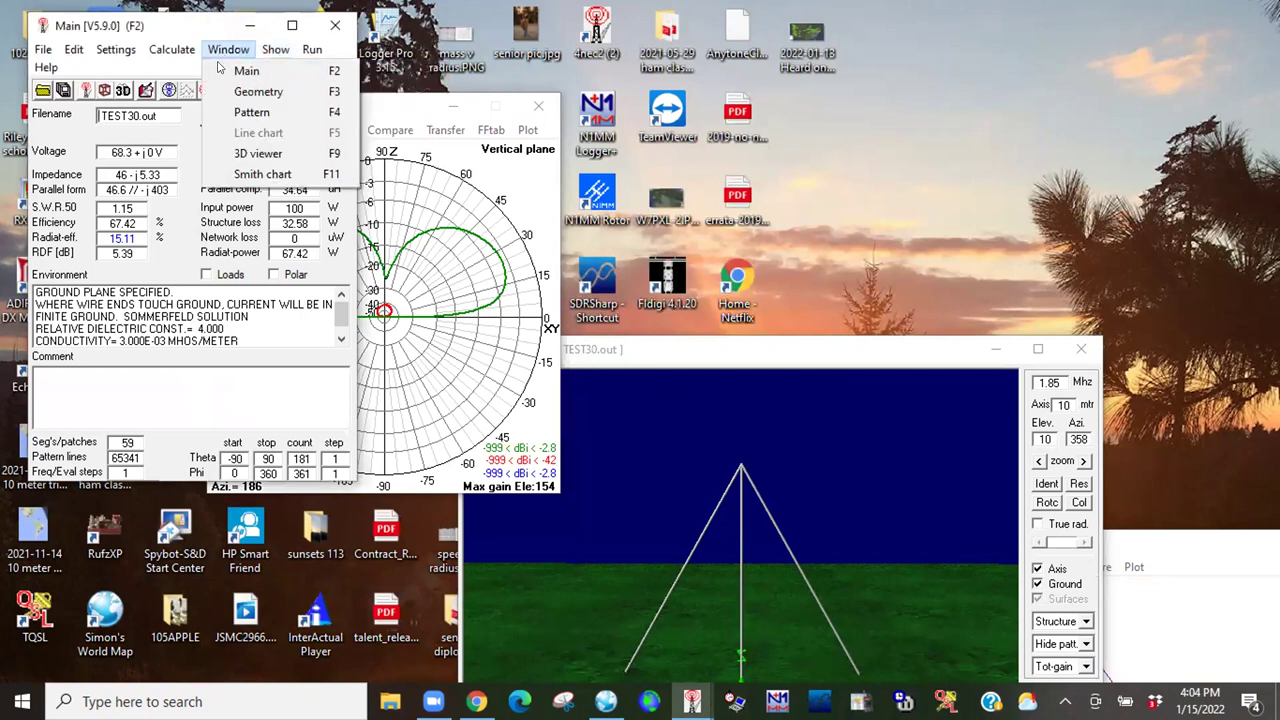
click(256, 92)
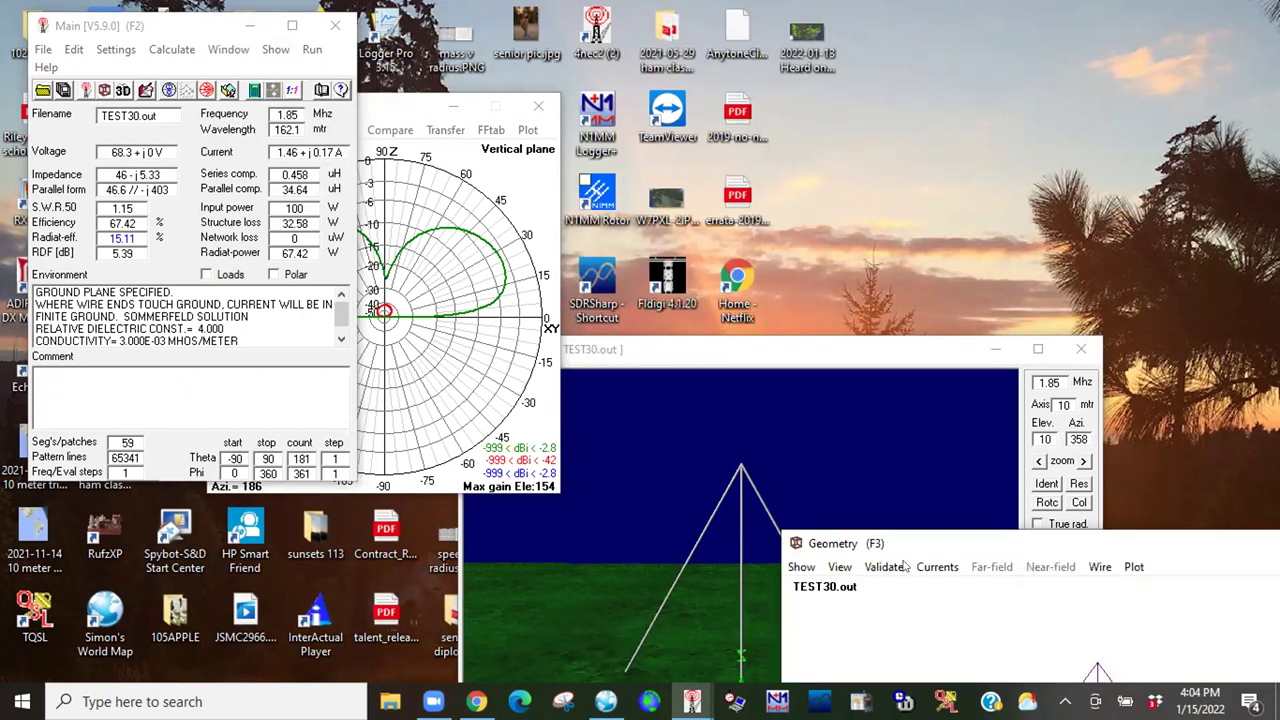
drag(871, 543, 334, 146)
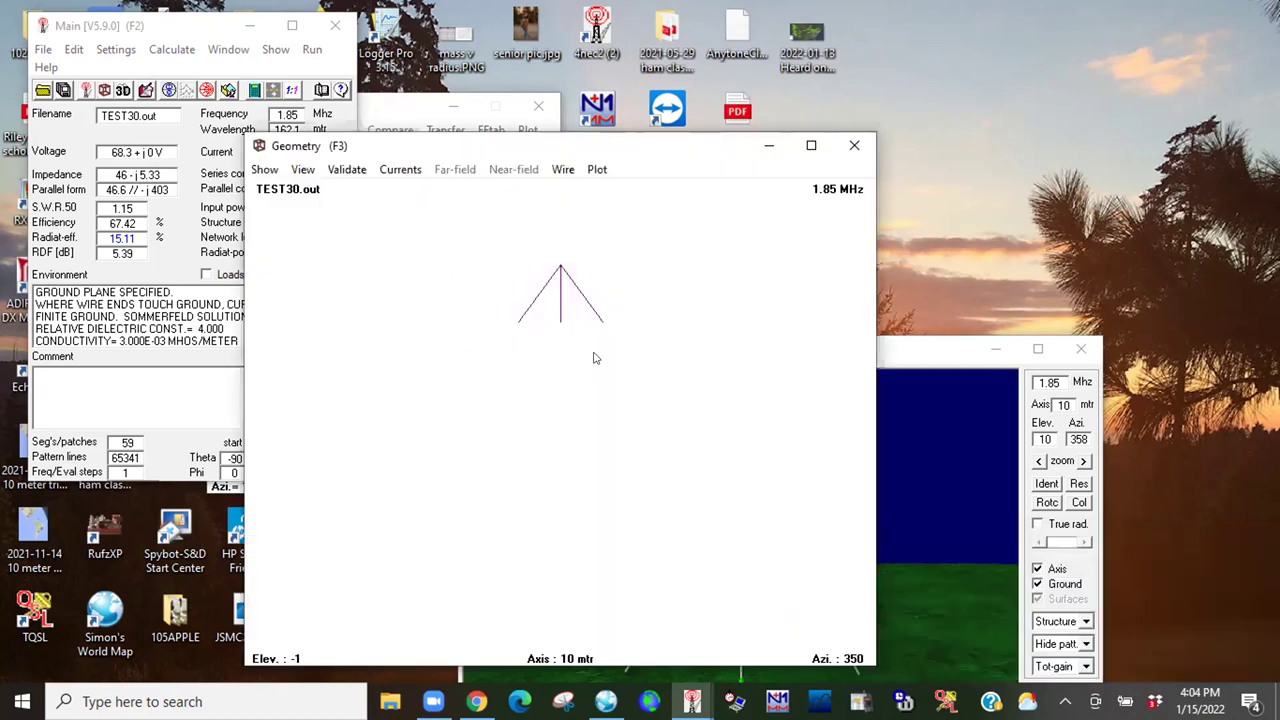
click(264, 169)
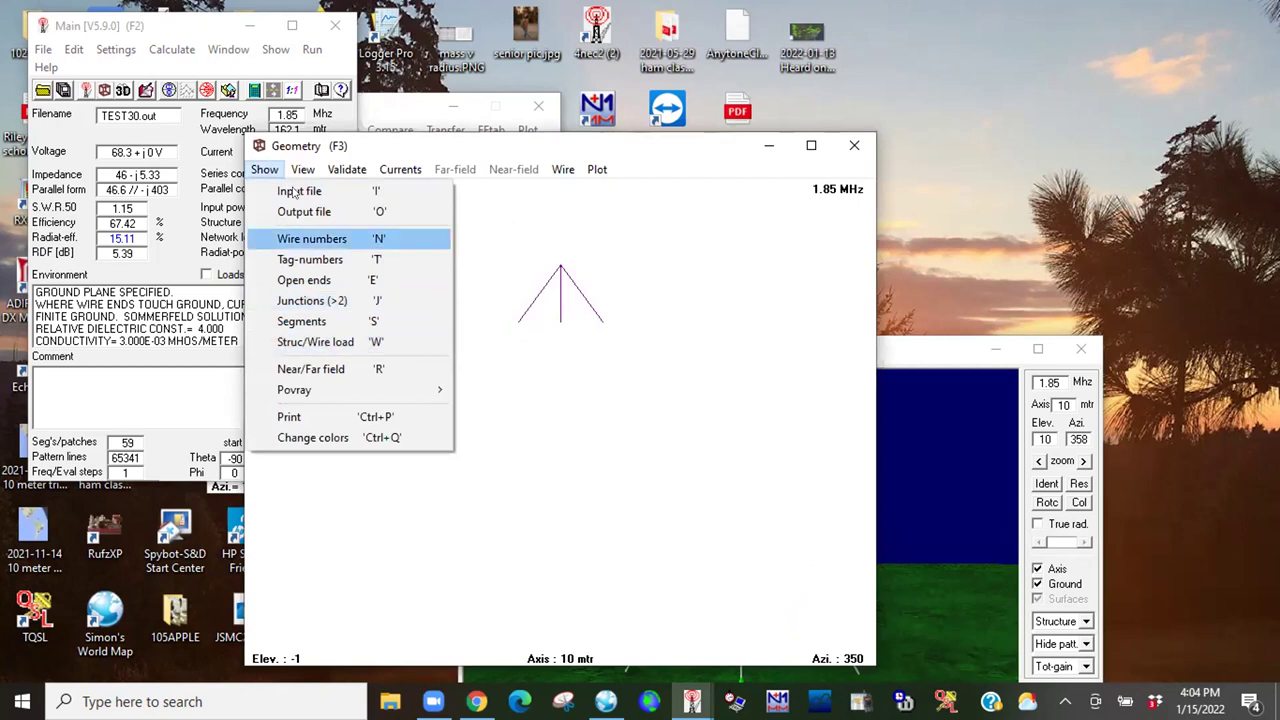
mouse_move(305, 173)
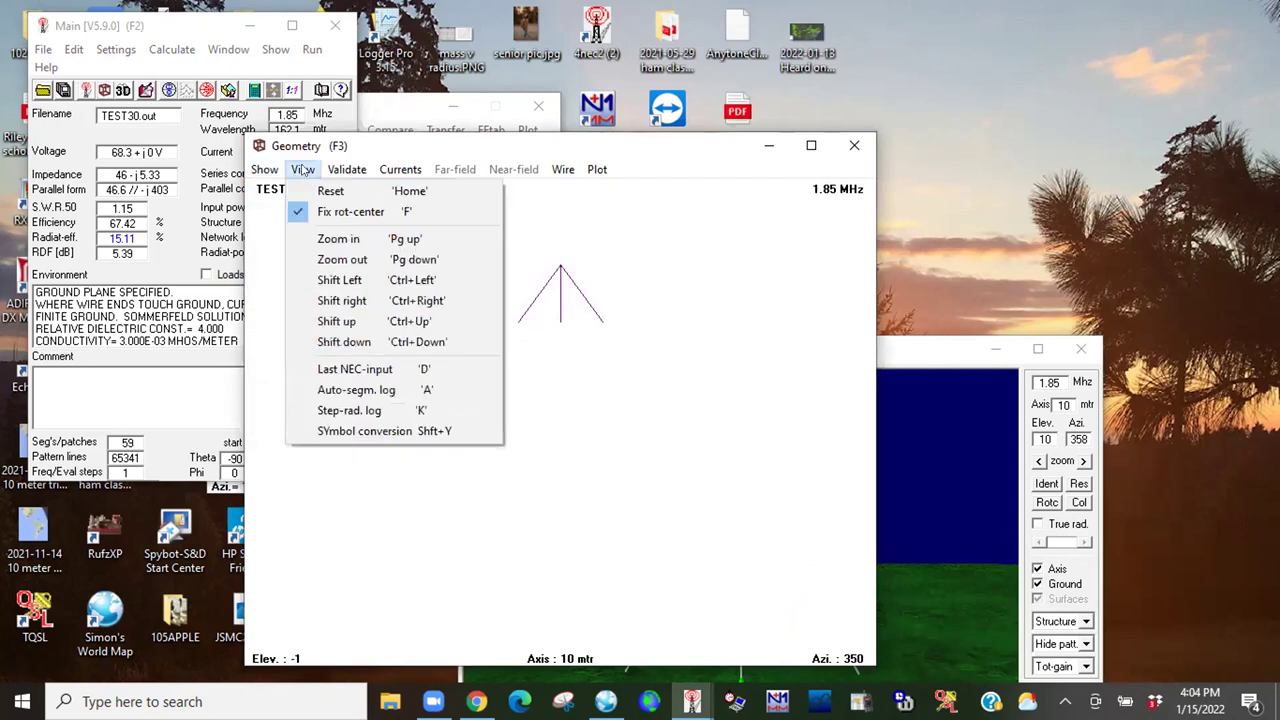
click(381, 430)
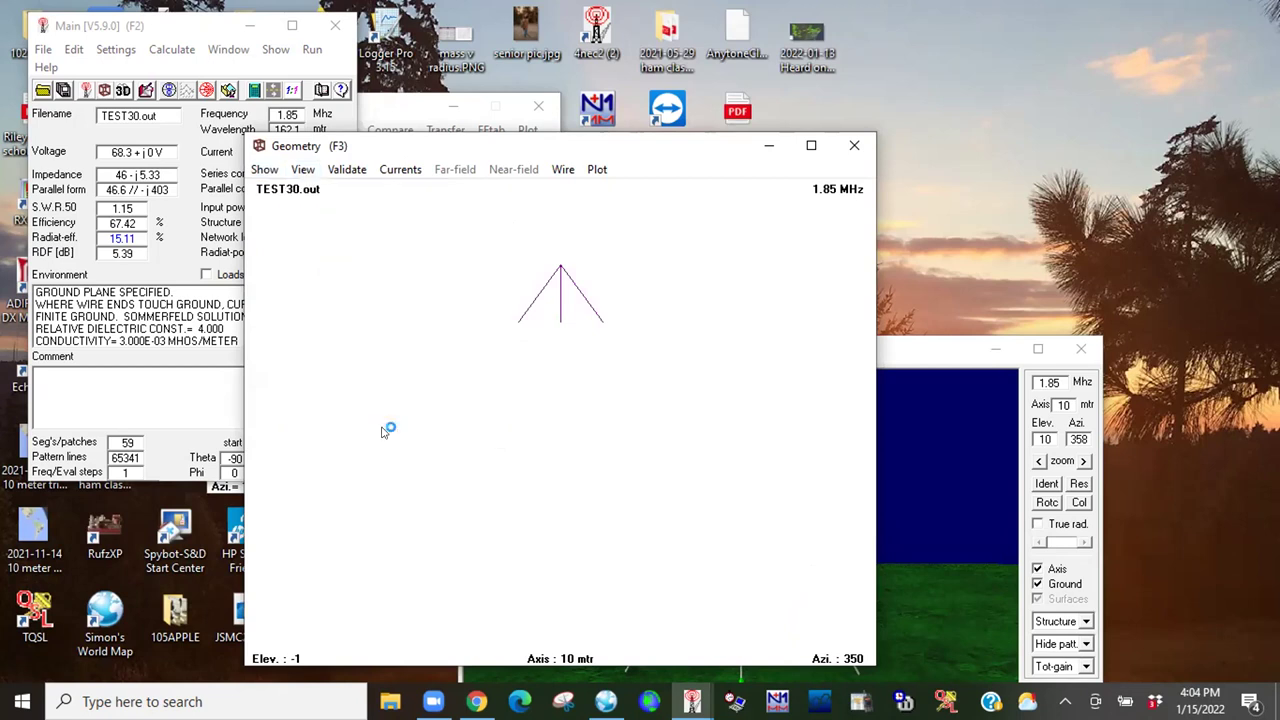
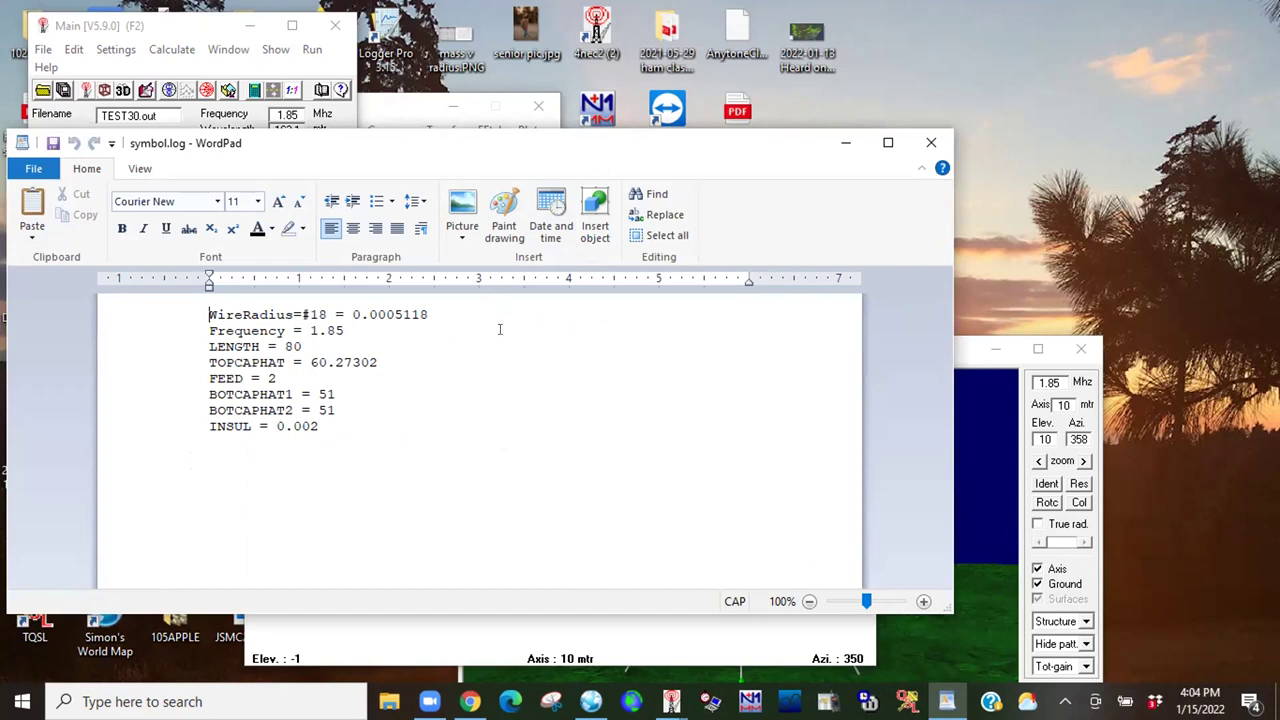
click(933, 143)
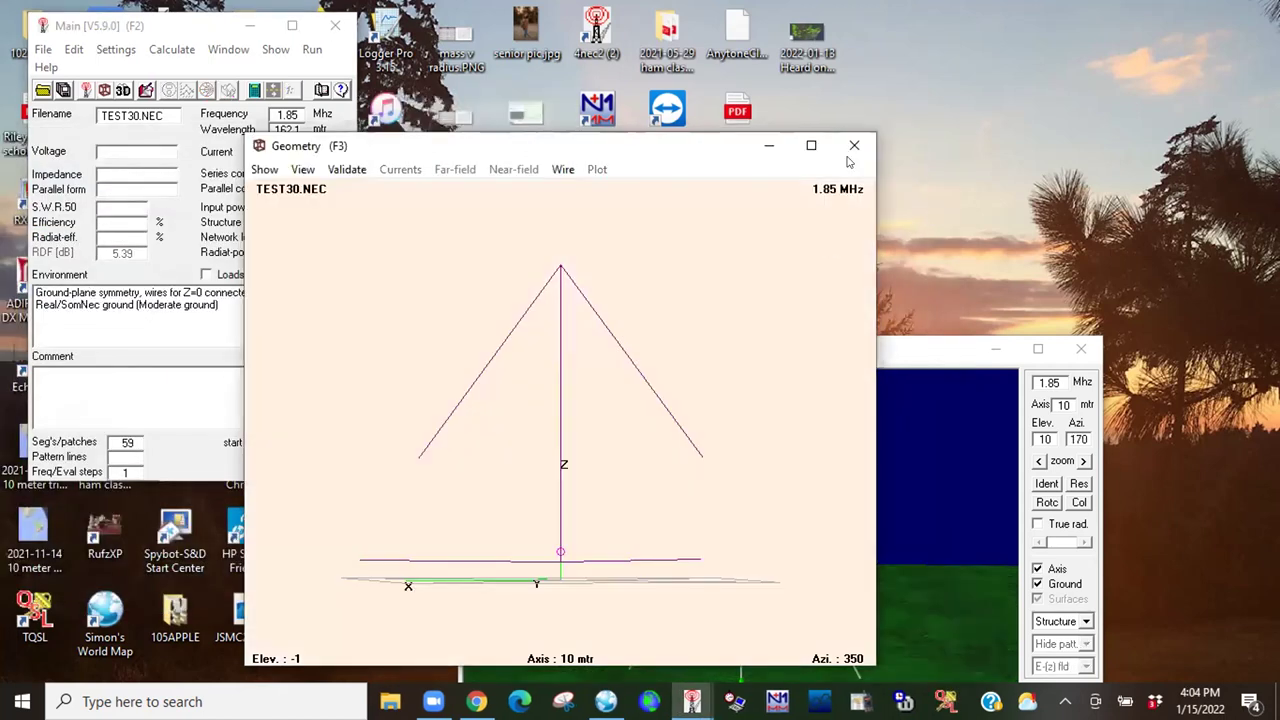
Inspect the wires and ground plane in the Geometry window from several elevations and azimuths.
drag(724, 327, 725, 504)
drag(509, 460, 453, 399)
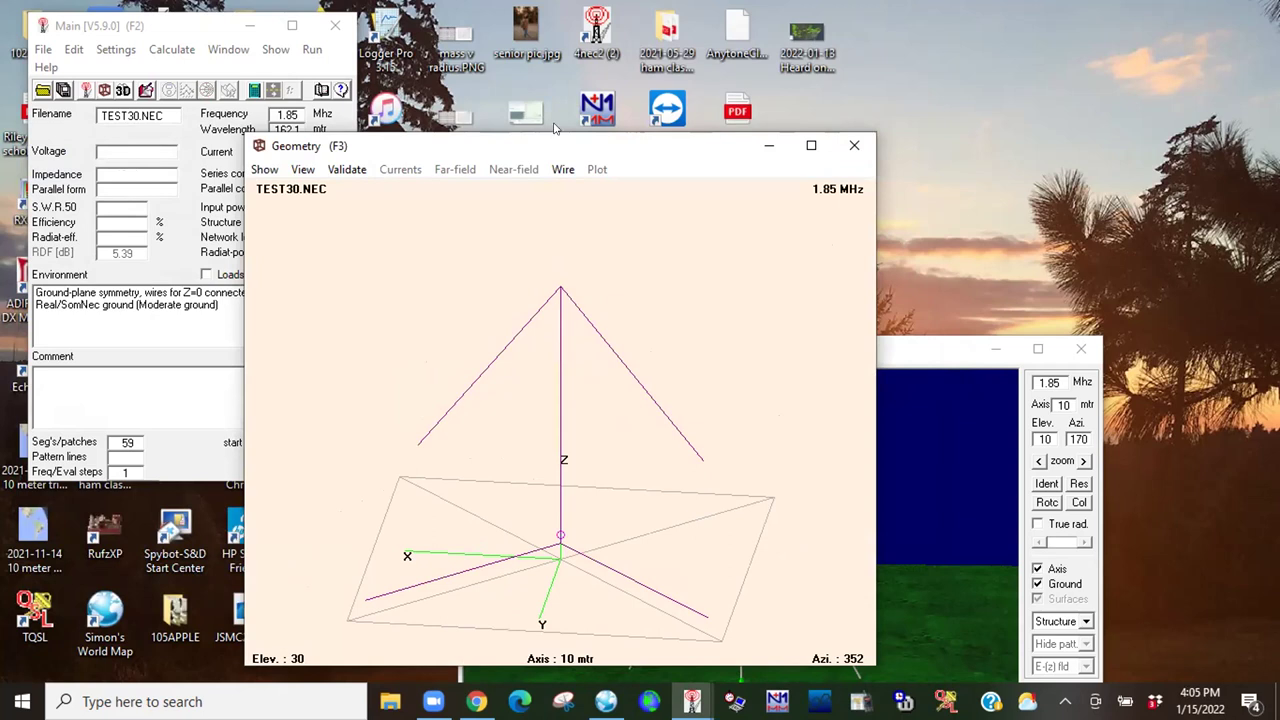
drag(639, 295, 590, 331)
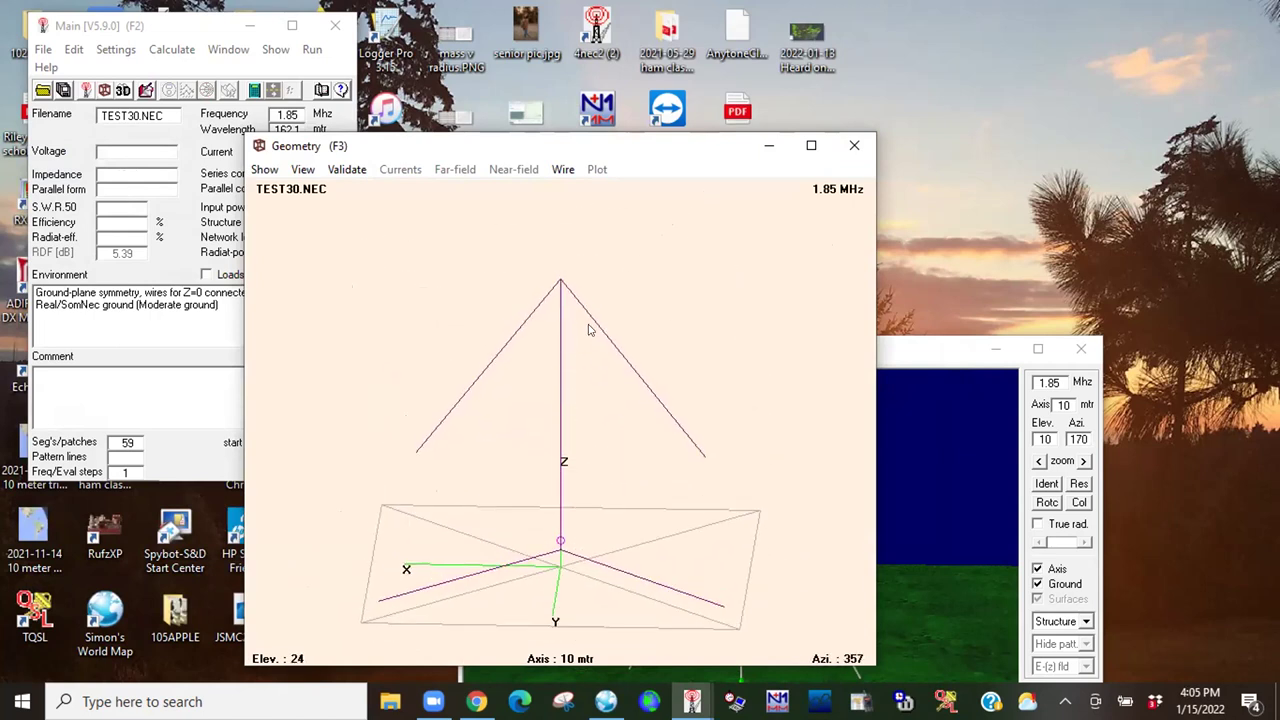
drag(627, 291, 437, 271)
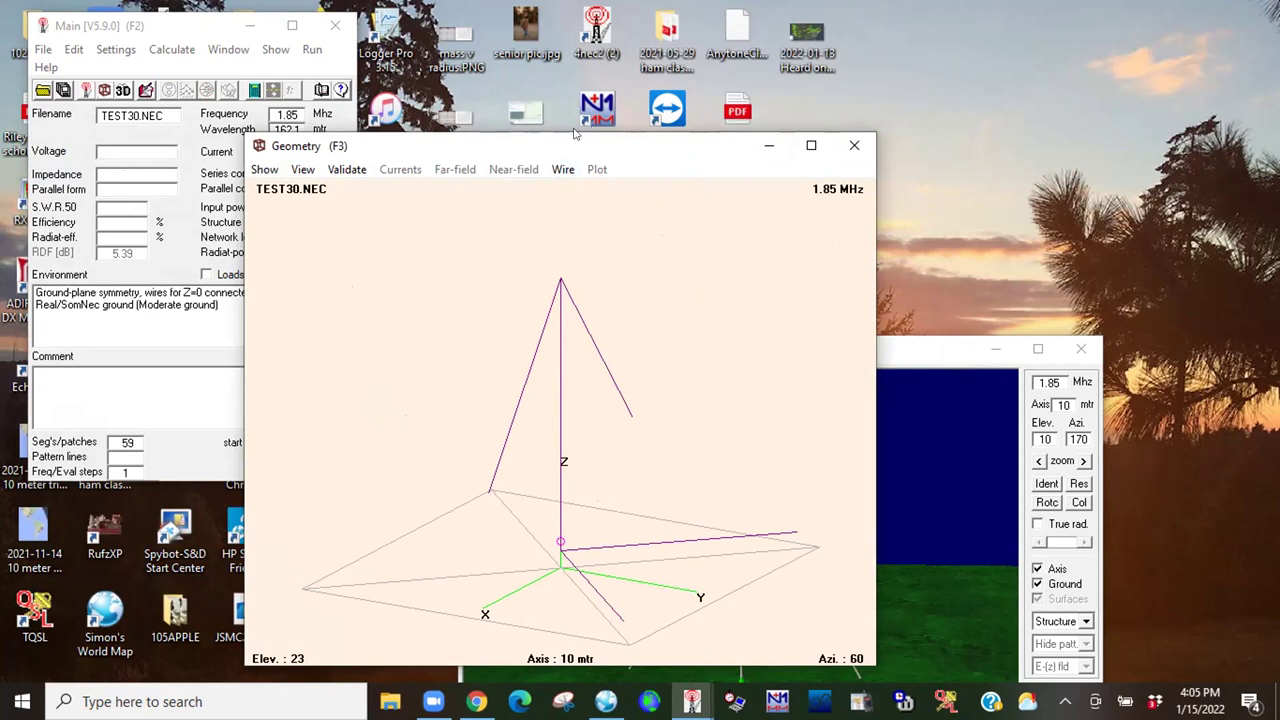
Rearrange the Geometry and 3D Viewer windows and regenerate the far-field pattern data for TEST30.
drag(575, 140, 873, 73)
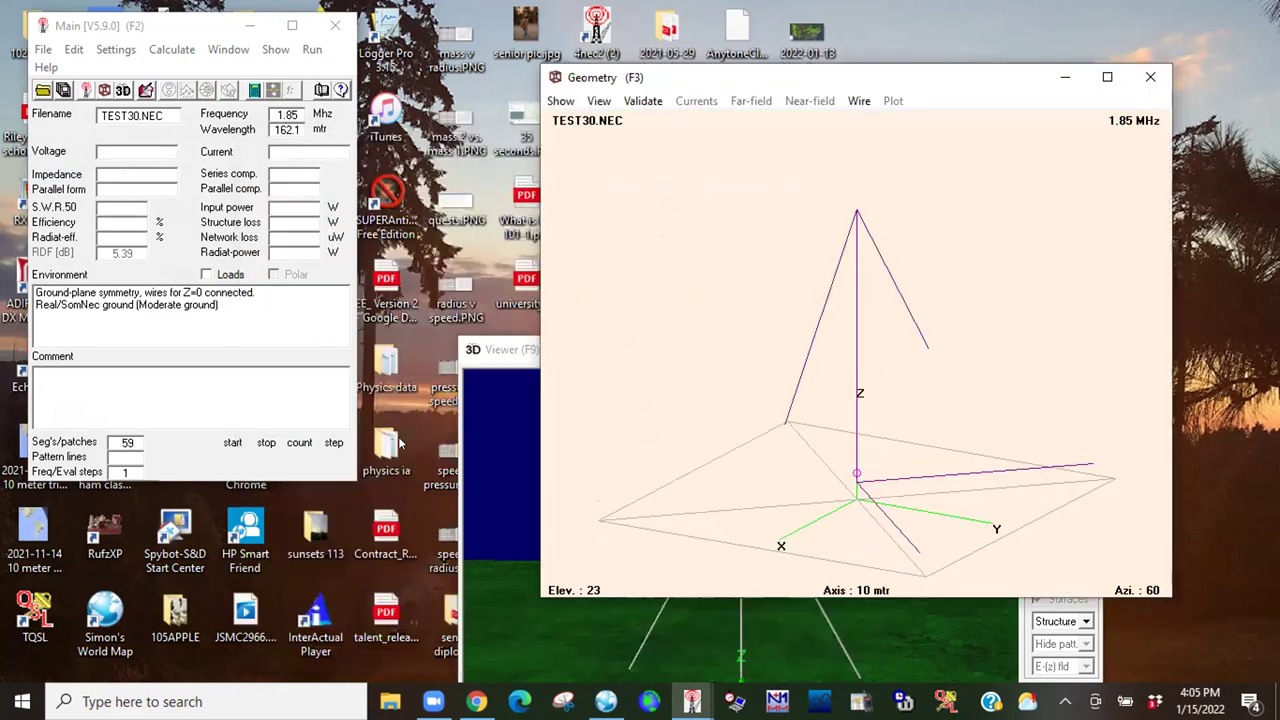
click(490, 345)
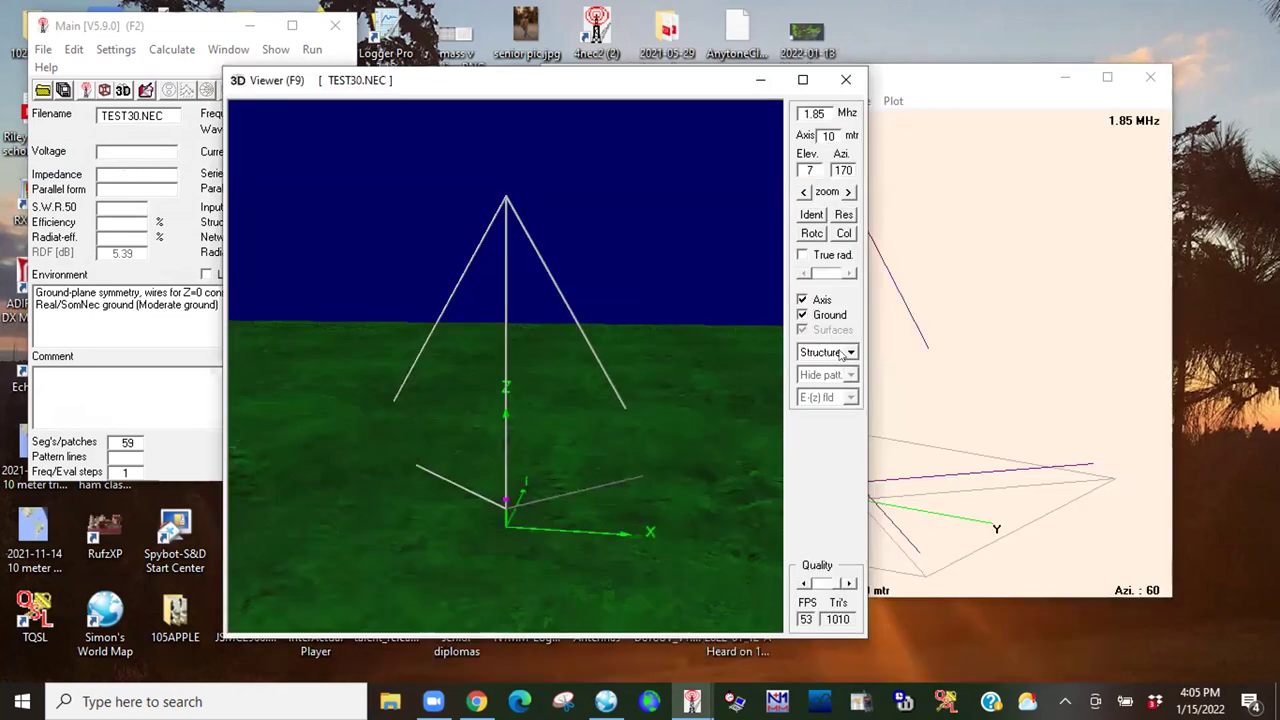
click(168, 27)
click(172, 49)
click(195, 69)
click(417, 497)
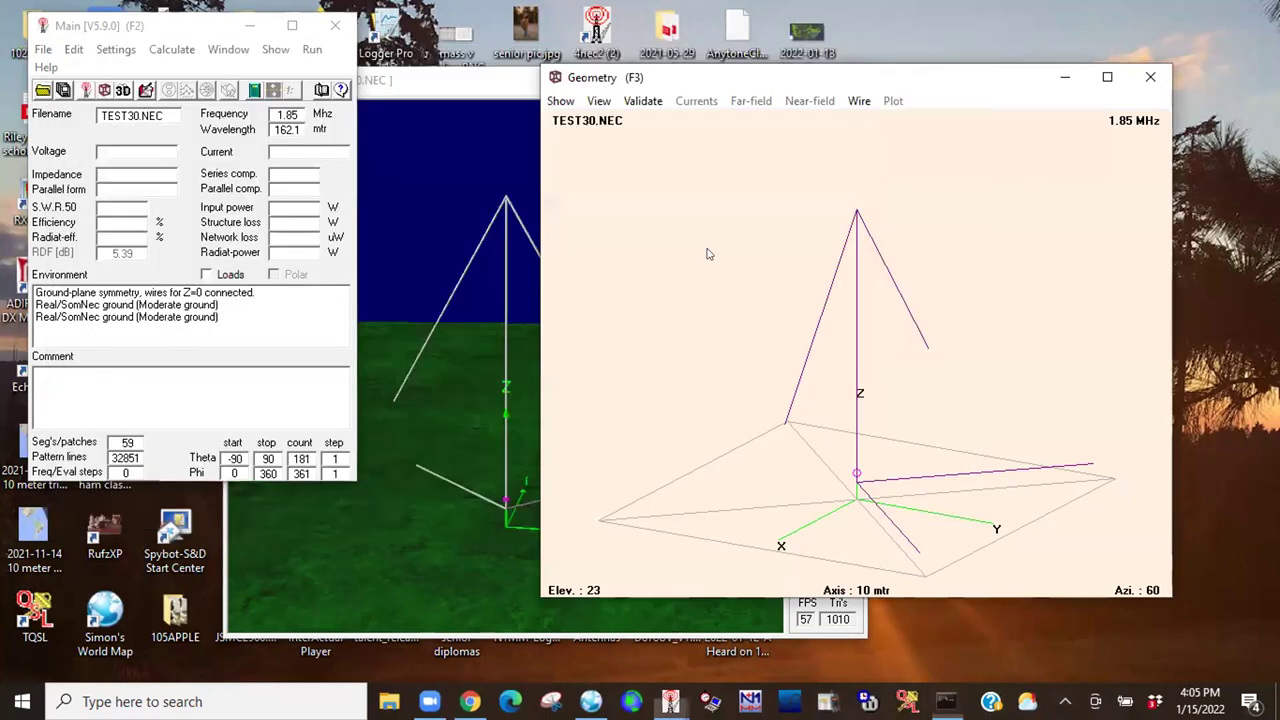
click(399, 294)
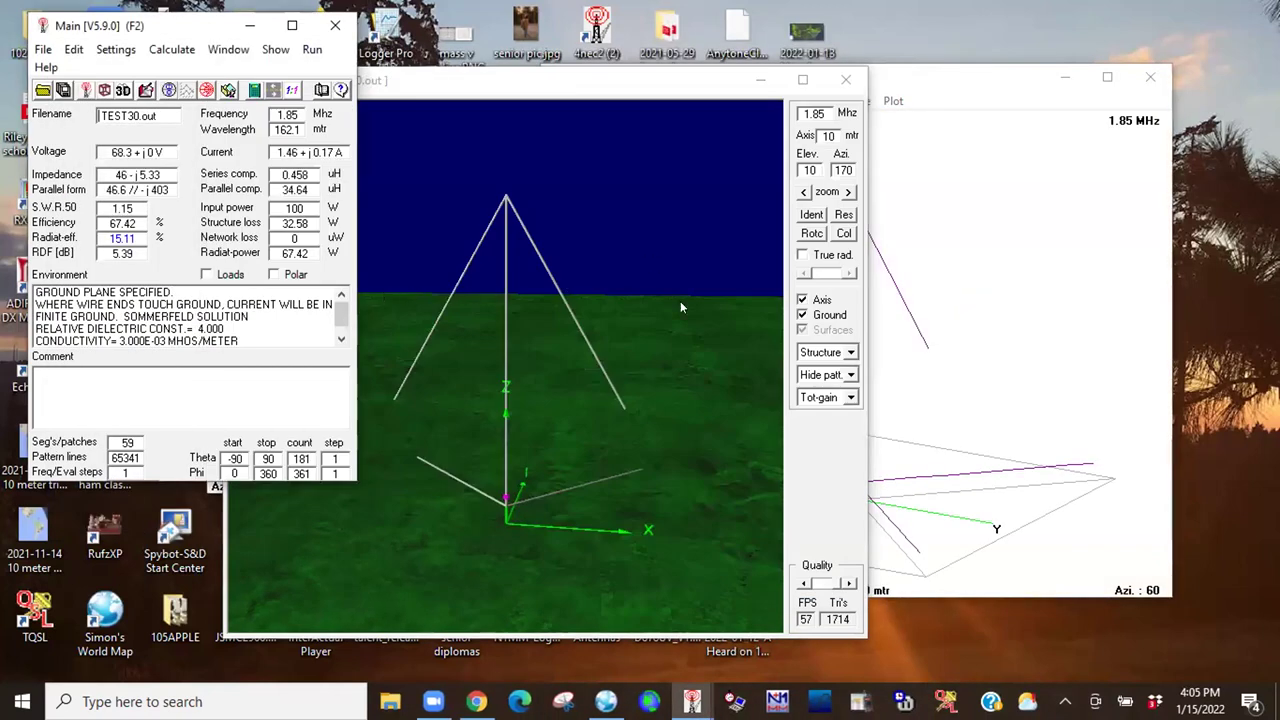
Overlay the wire currents on the TEST30 structure in the 3D Viewer and view them from near ground level.
click(849, 352)
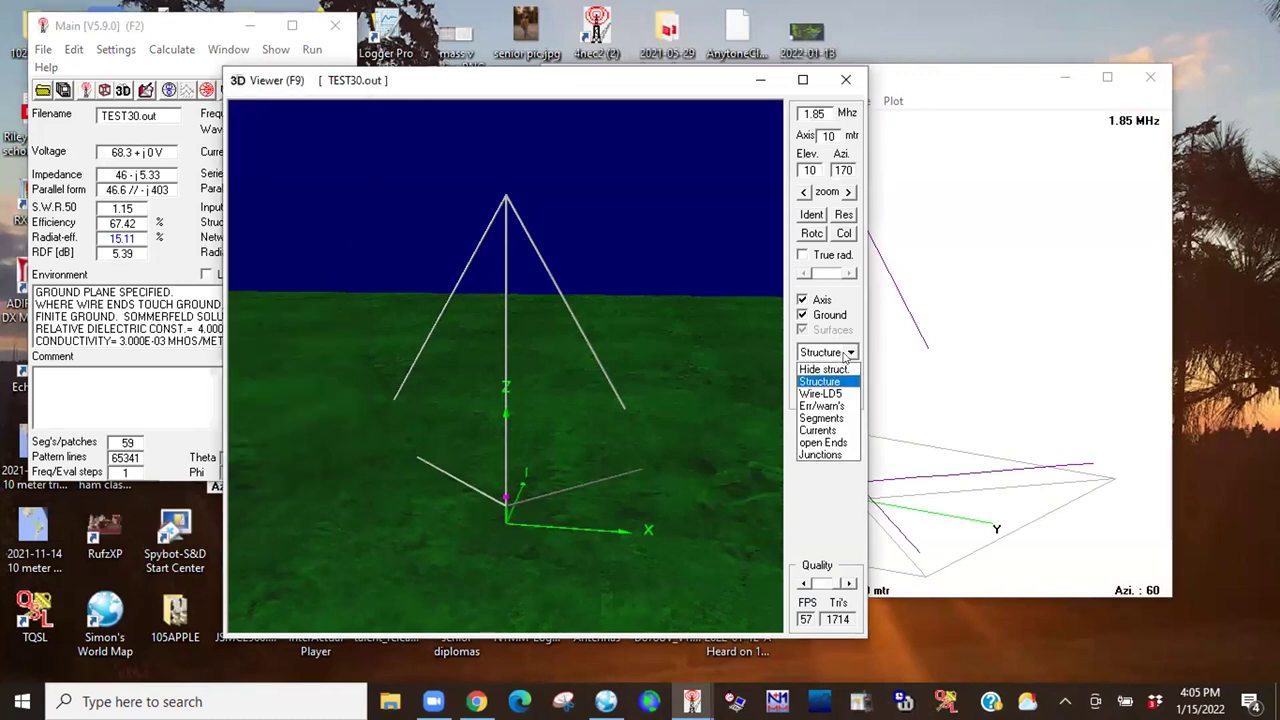
click(818, 430)
drag(697, 406, 876, 401)
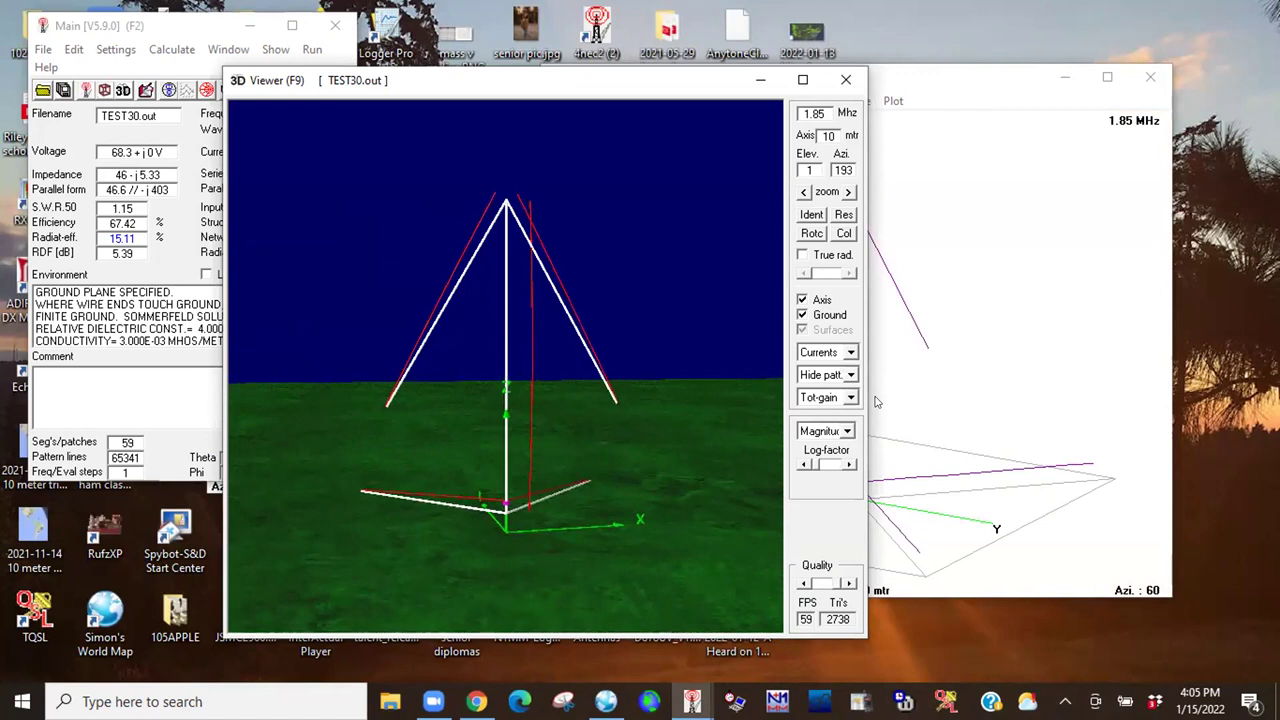
click(849, 352)
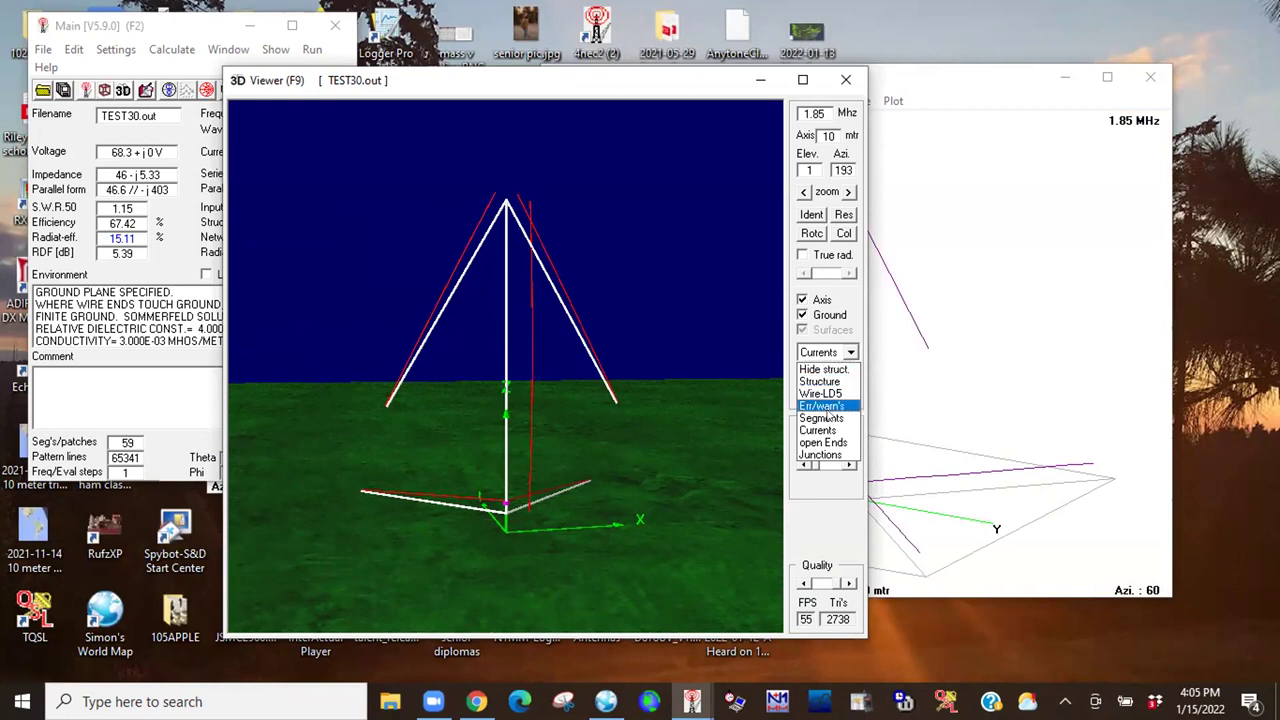
click(849, 351)
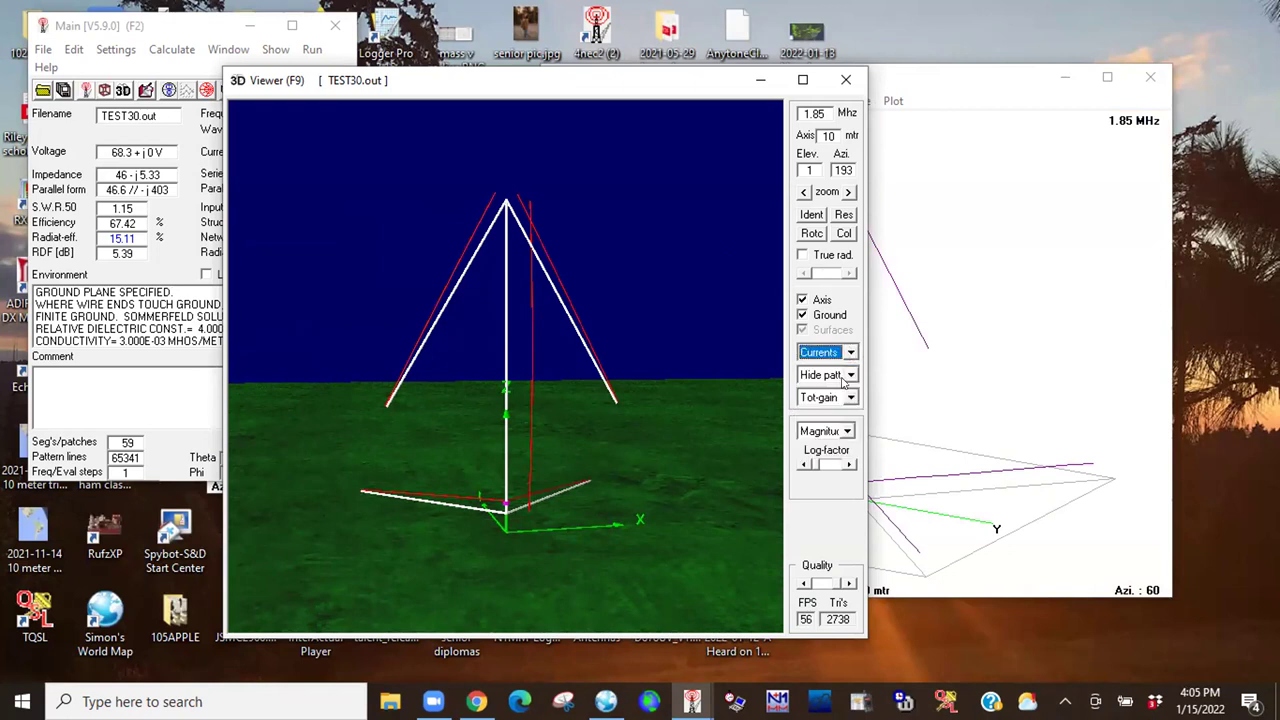
click(850, 375)
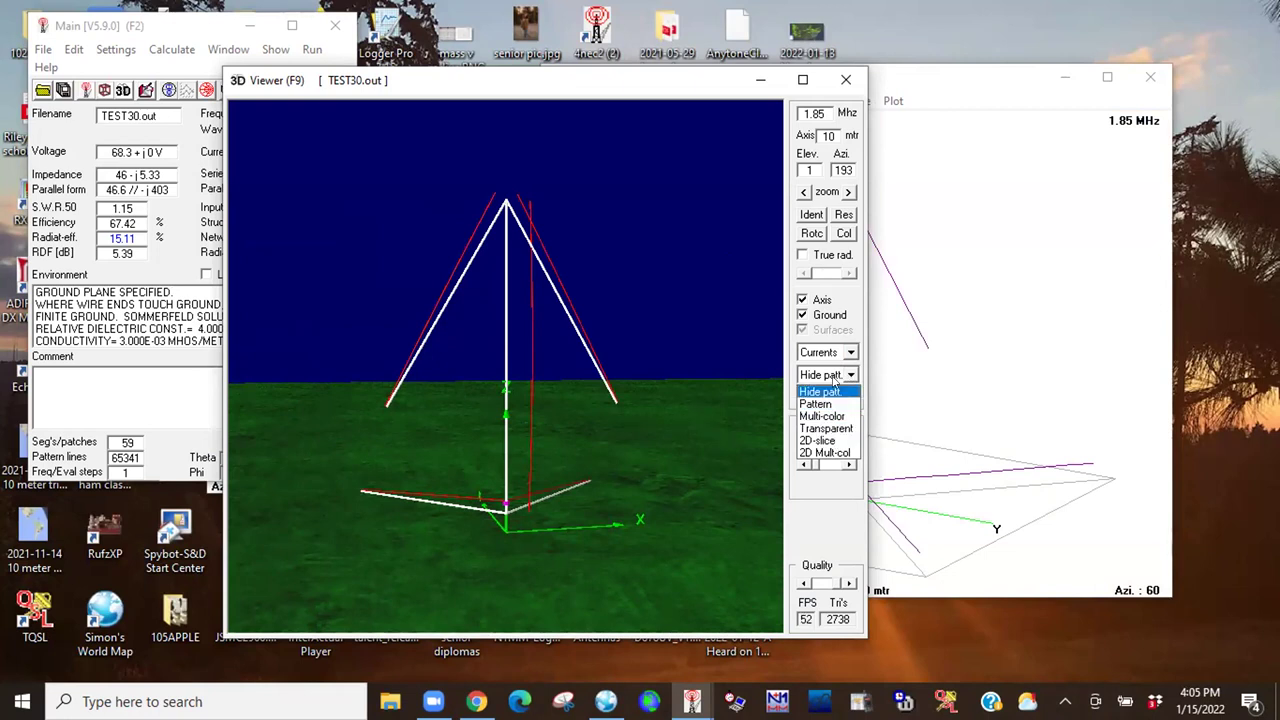
click(849, 375)
Show both magnitude and phase of the wire currents and inspect them from several azimuths.
click(848, 431)
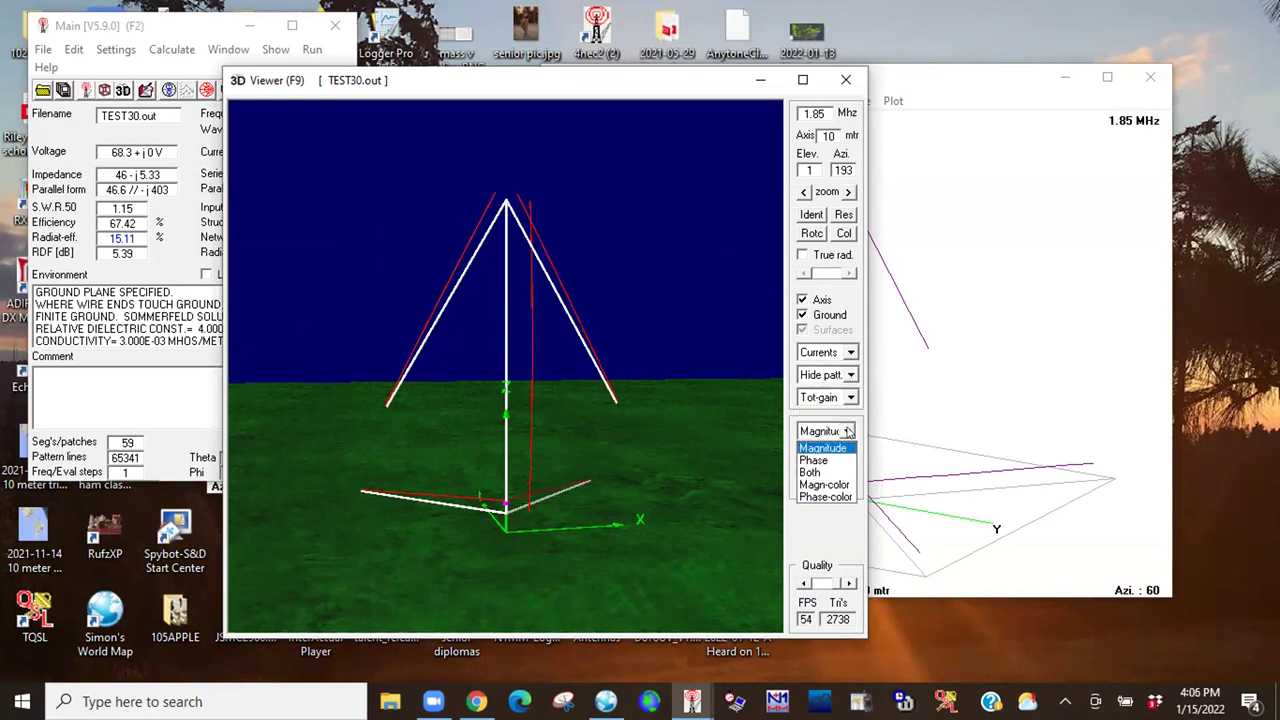
click(818, 472)
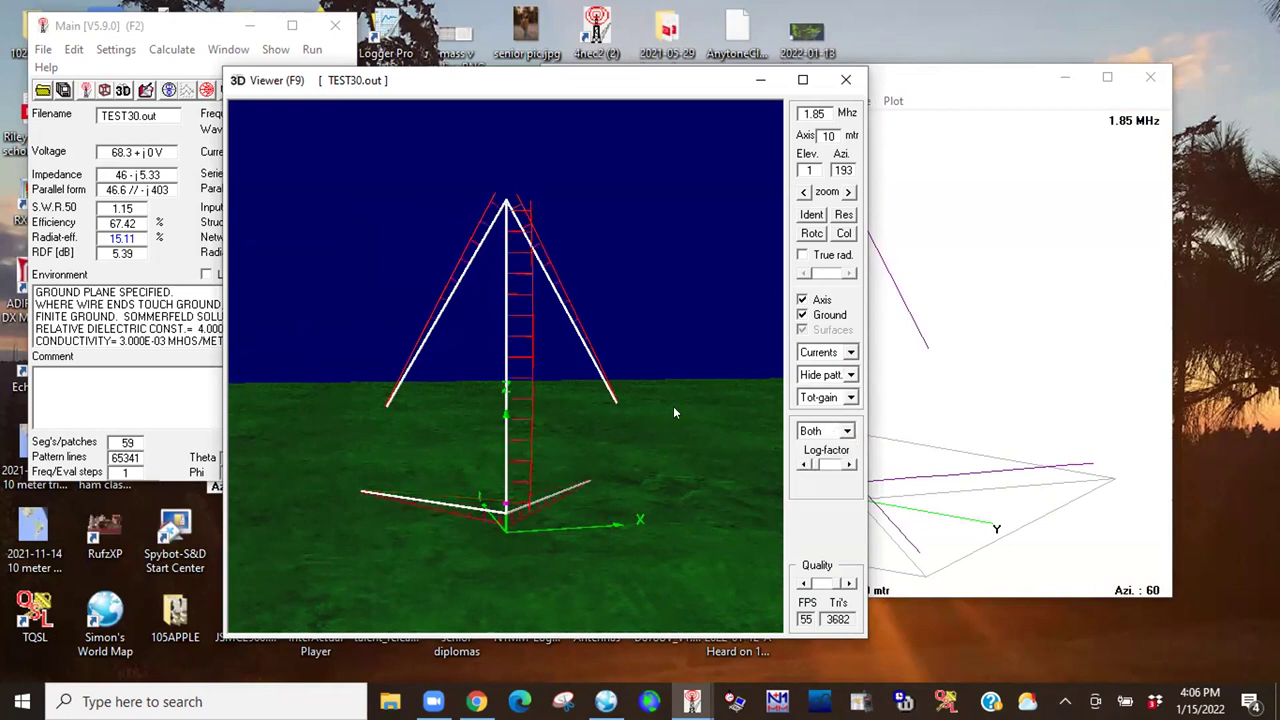
drag(590, 343, 576, 316)
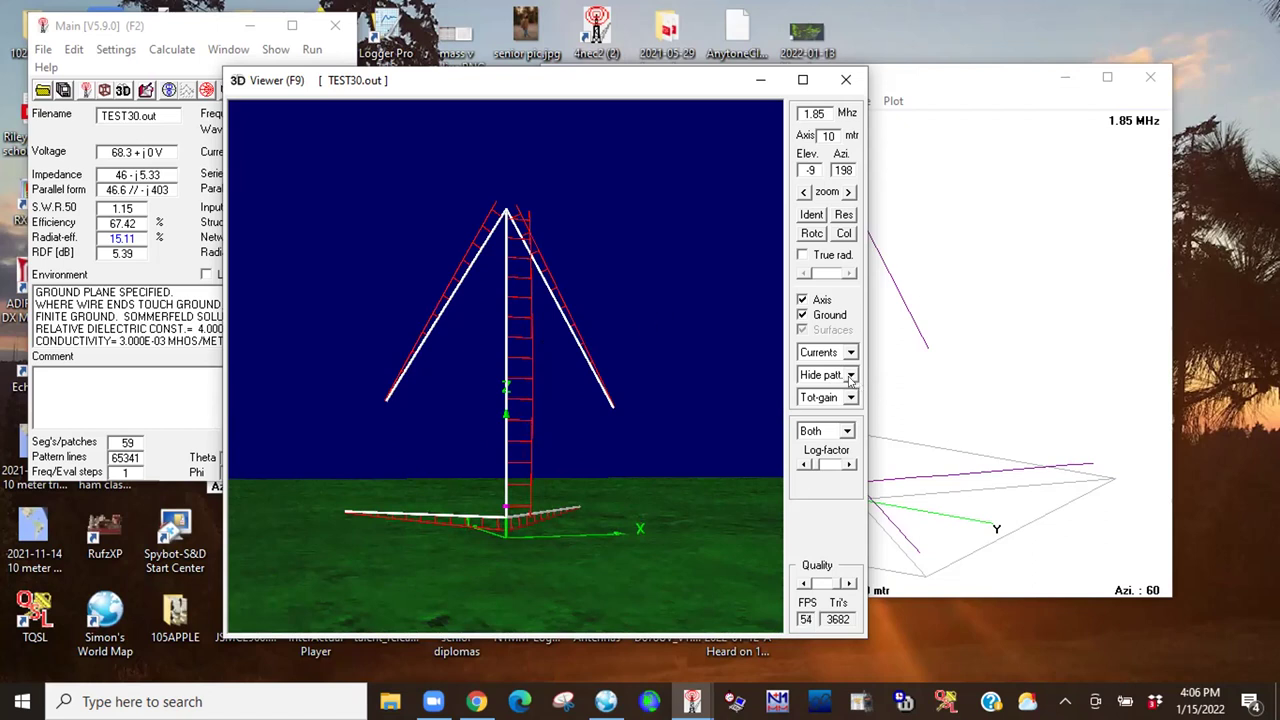
drag(622, 375, 437, 377)
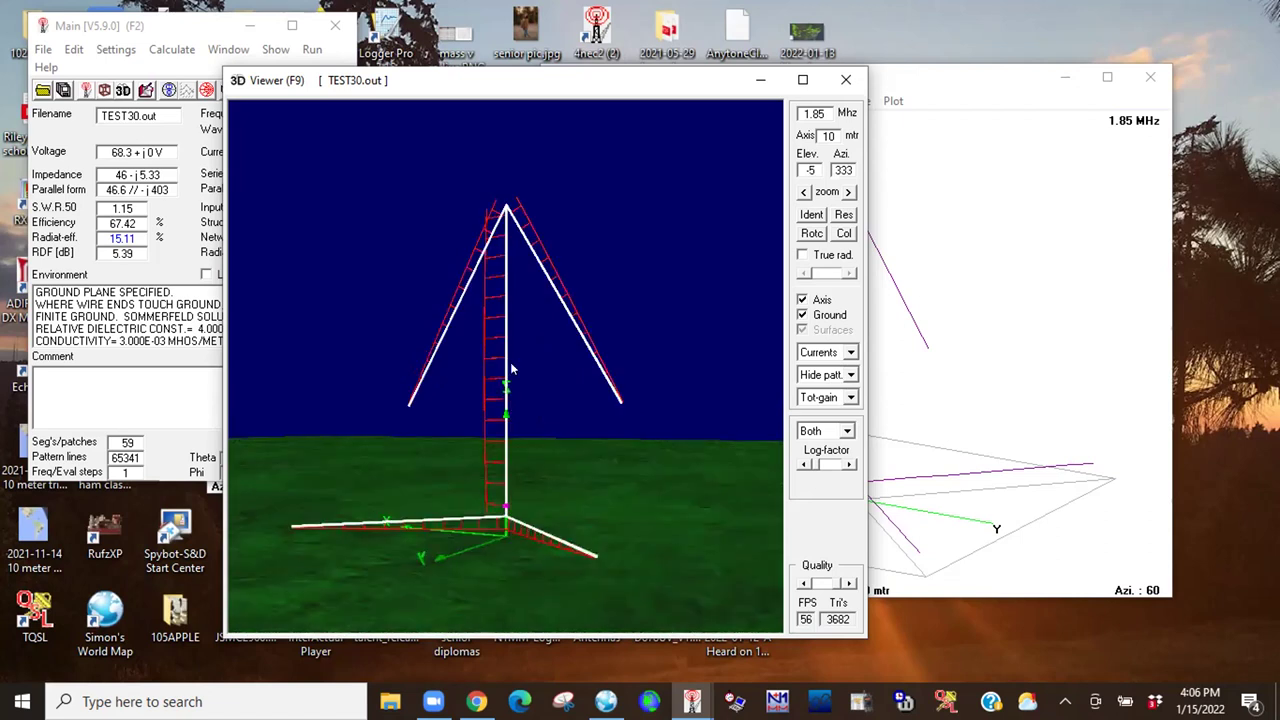
drag(551, 366, 350, 375)
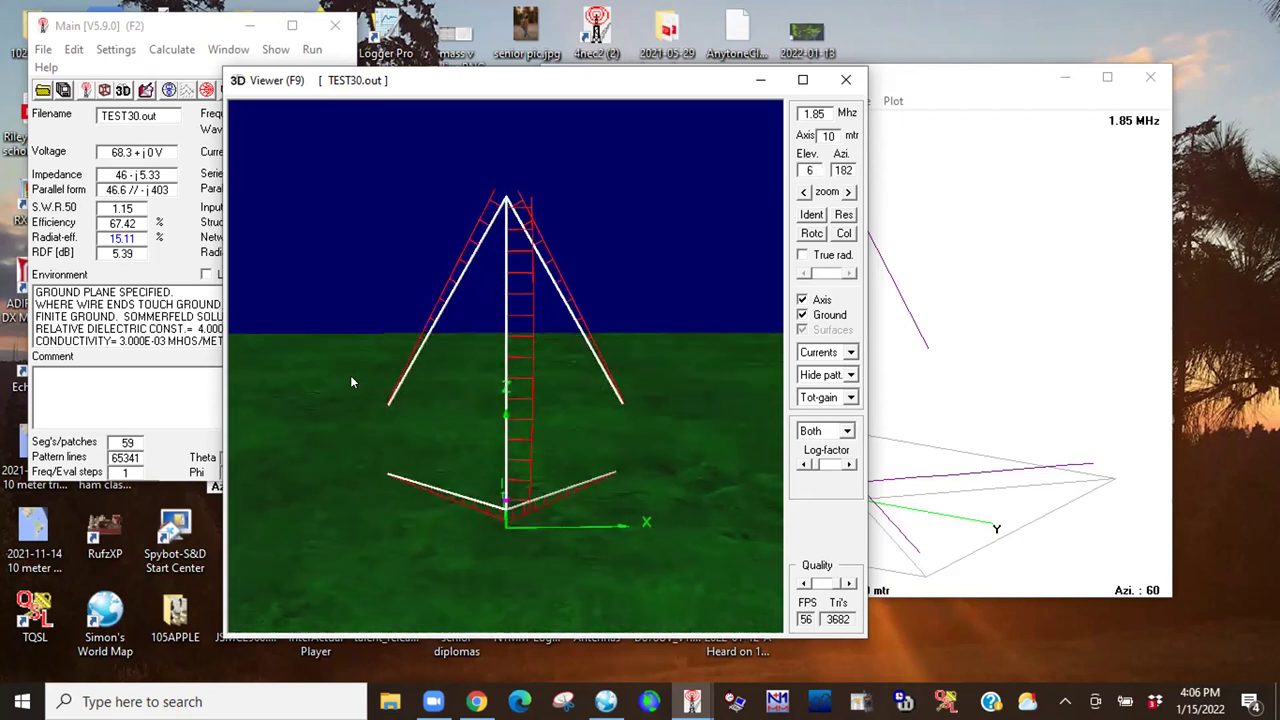
Adjust the log-factor scaling of the displayed current magnitude and phase.
click(846, 431)
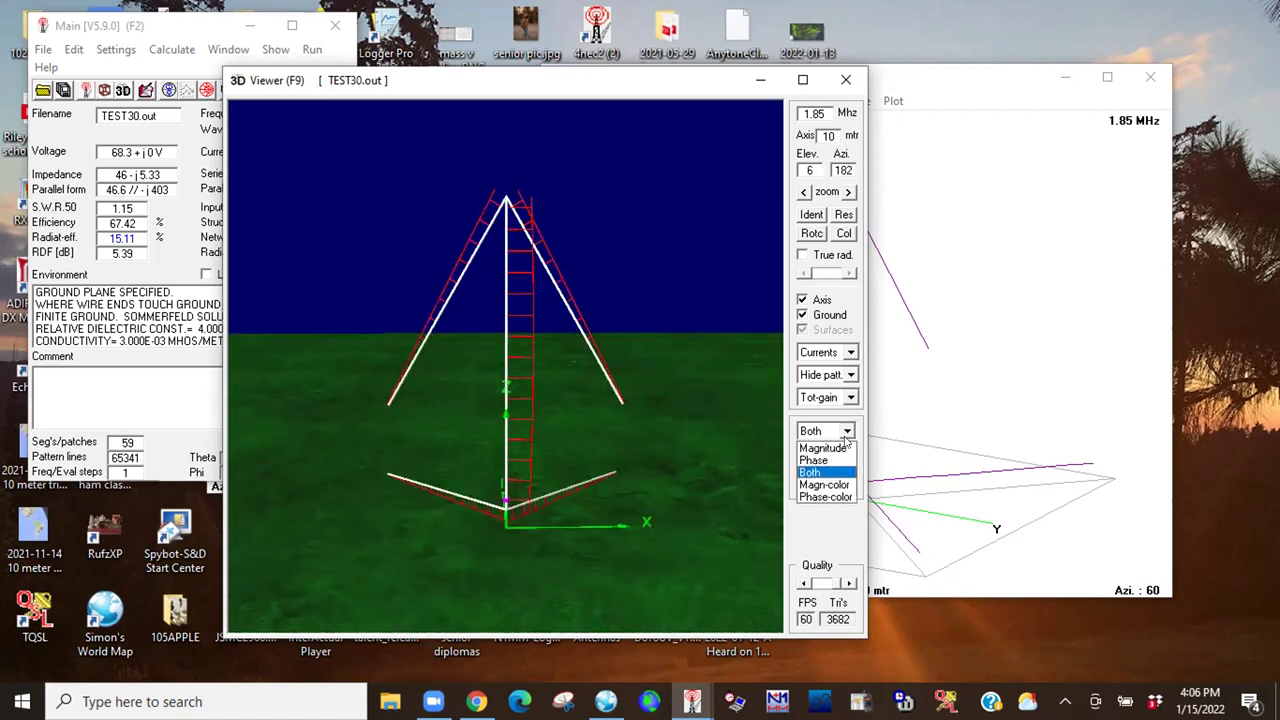
click(846, 431)
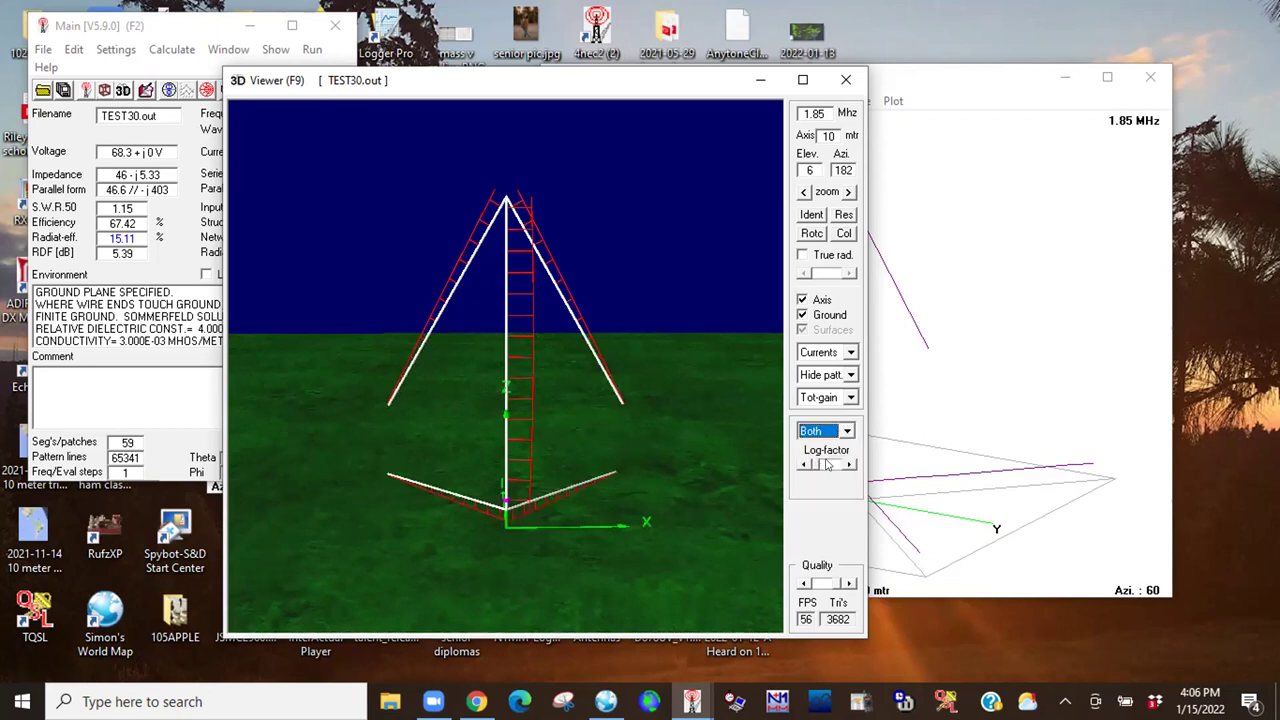
click(822, 467)
drag(820, 470, 828, 462)
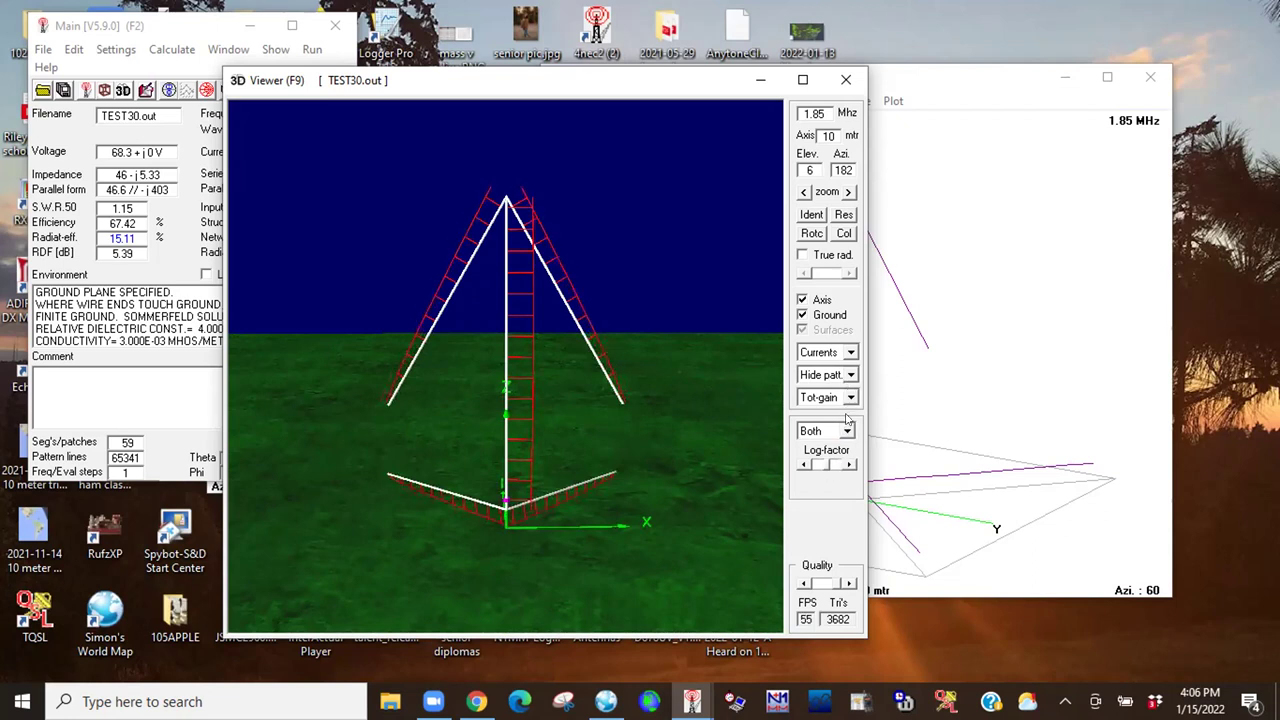
Display the multi-color total-gain pattern around the antenna and examine it from overhead and from ground level.
click(850, 376)
click(840, 413)
drag(530, 320, 542, 512)
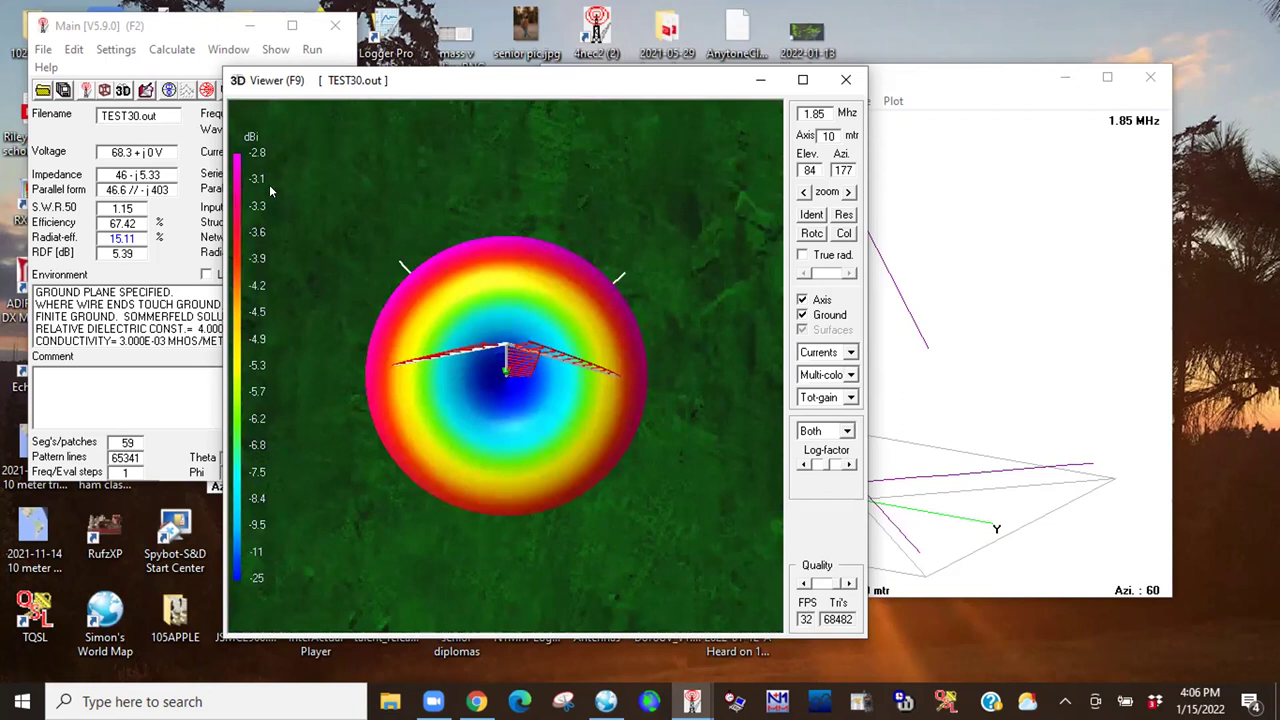
drag(480, 346, 485, 142)
mouse_move(504, 426)
mouse_down()
mouse_move(514, 370)
mouse_move(517, 409)
mouse_up()
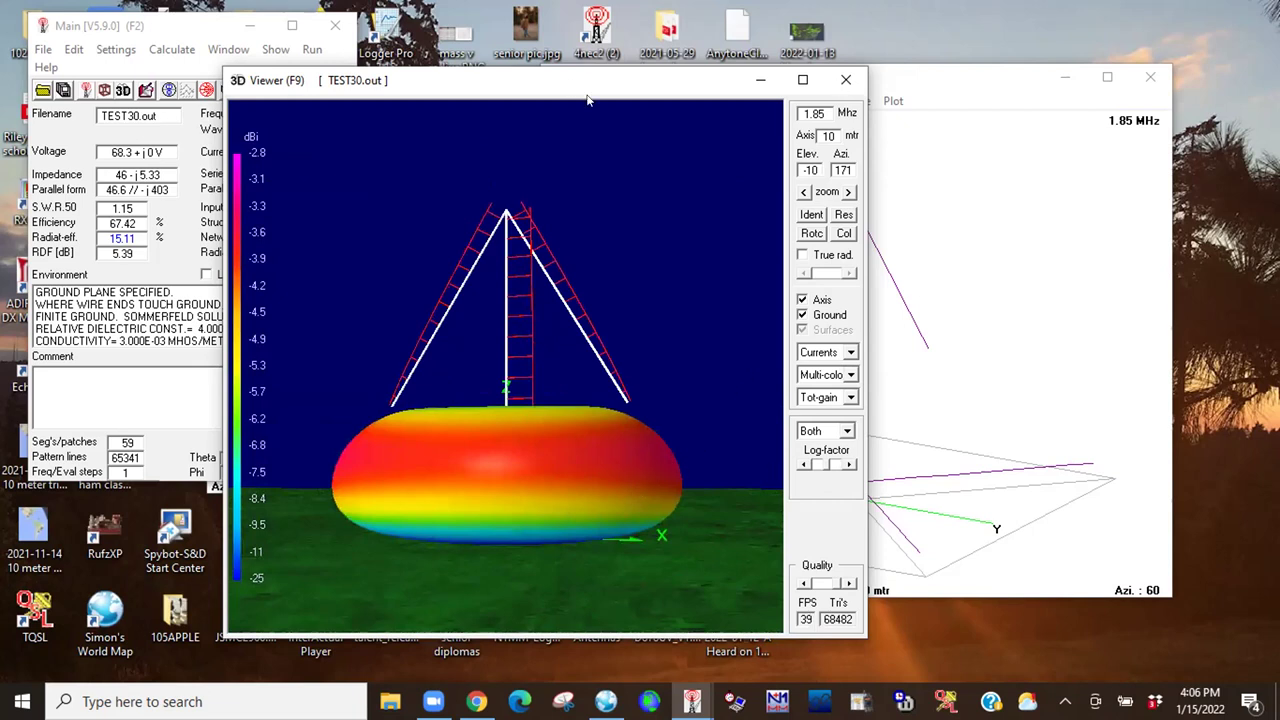
Reposition the 3D Viewer clear of the Main window and inspect the multi-color pattern's directionality from above and the side.
drag(587, 95, 754, 135)
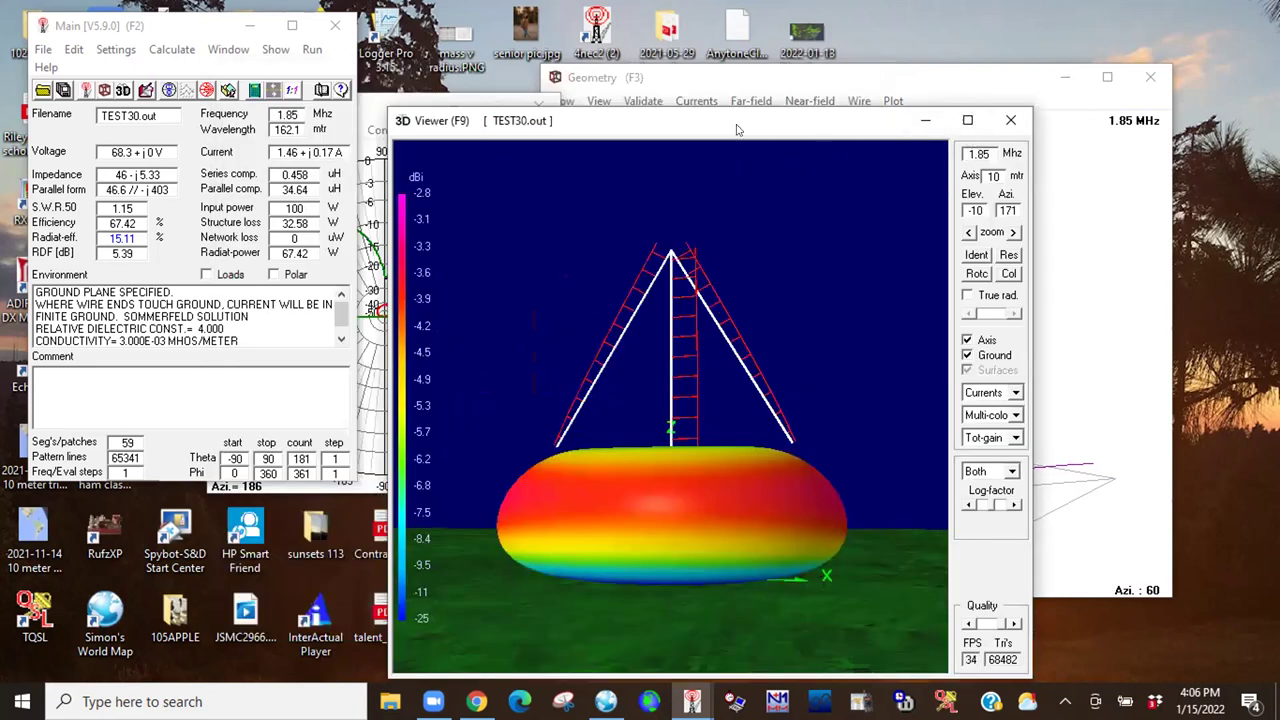
click(992, 418)
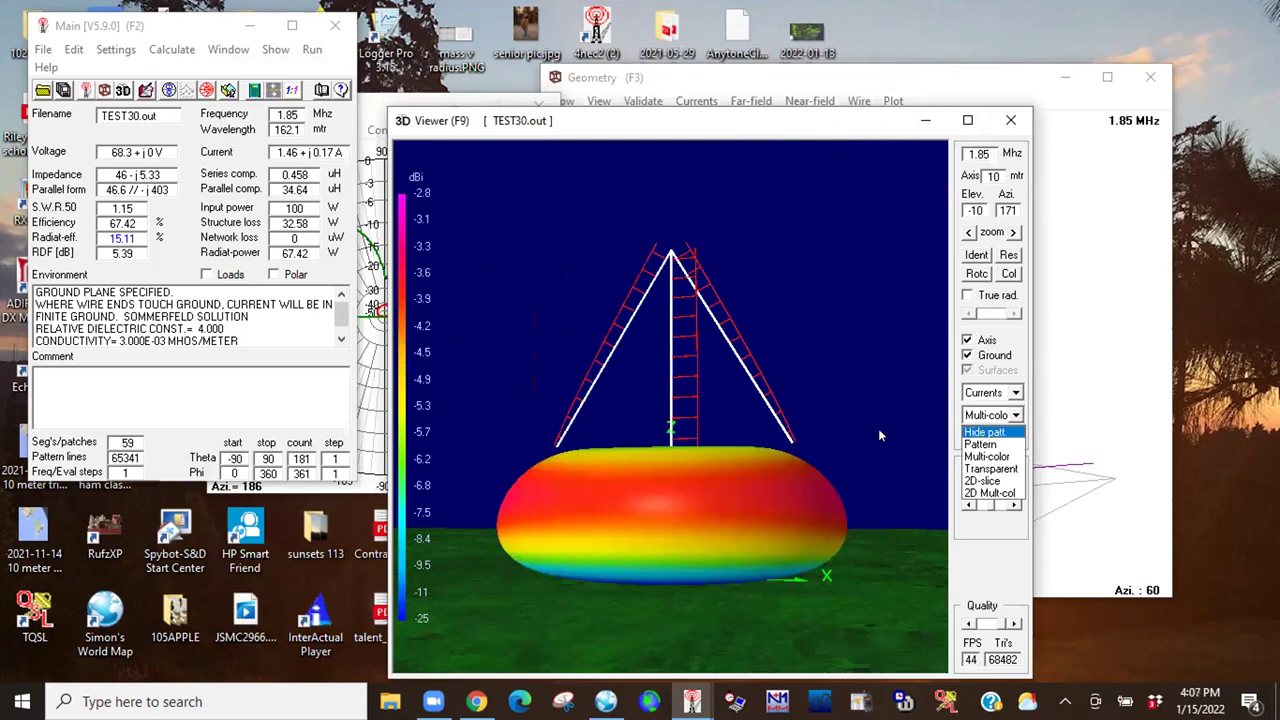
drag(870, 410, 682, 366)
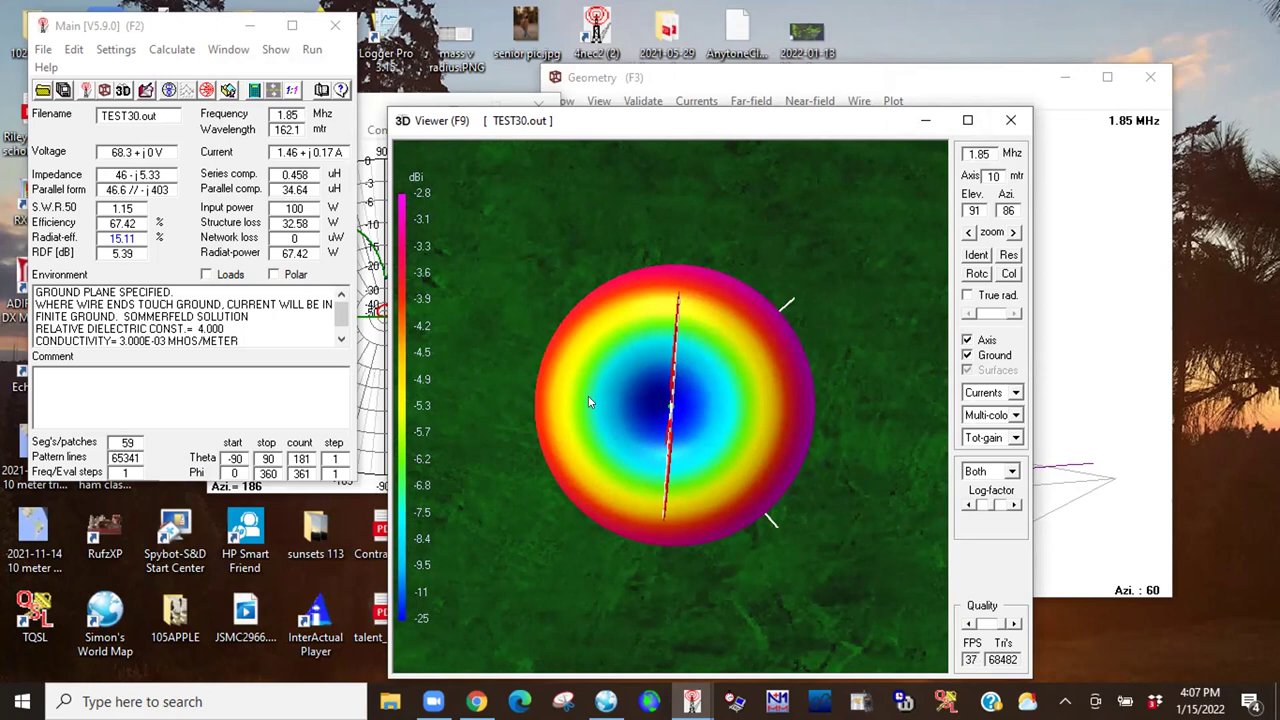
drag(809, 348, 789, 381)
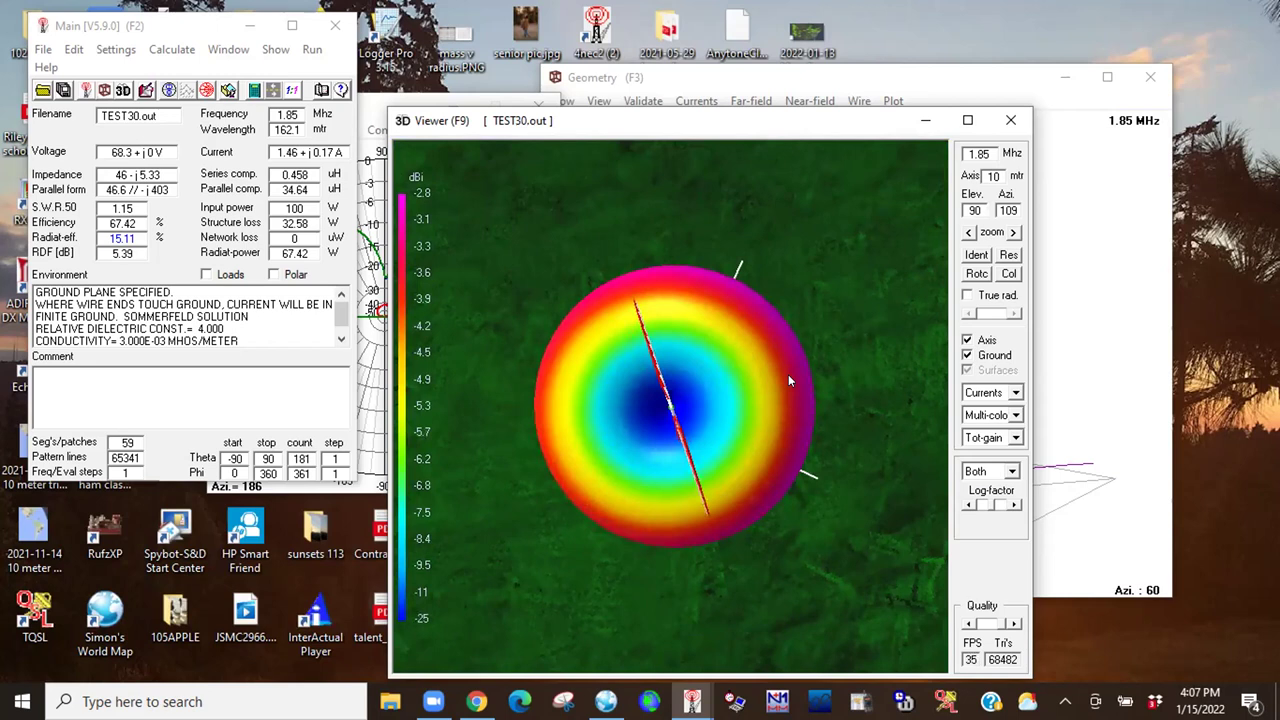
drag(749, 396, 889, 328)
Hide the far-field pattern and show only the plain wire structure without currents.
click(1014, 392)
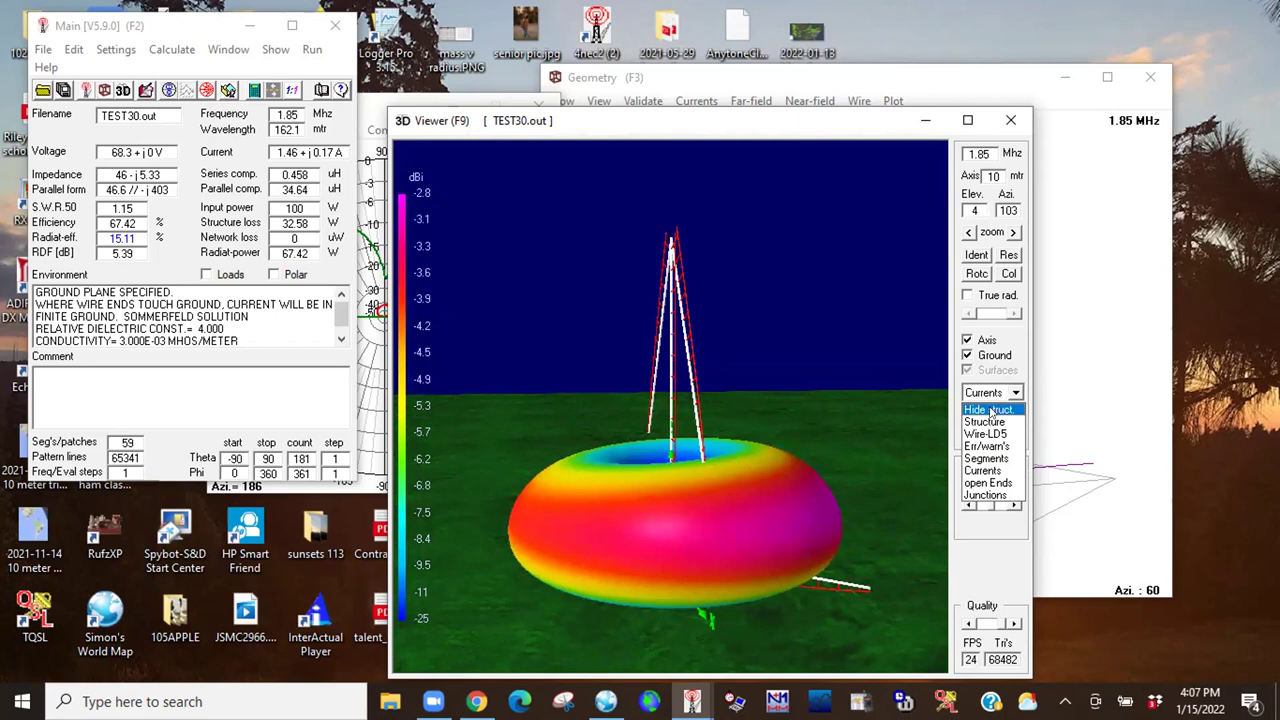
click(988, 406)
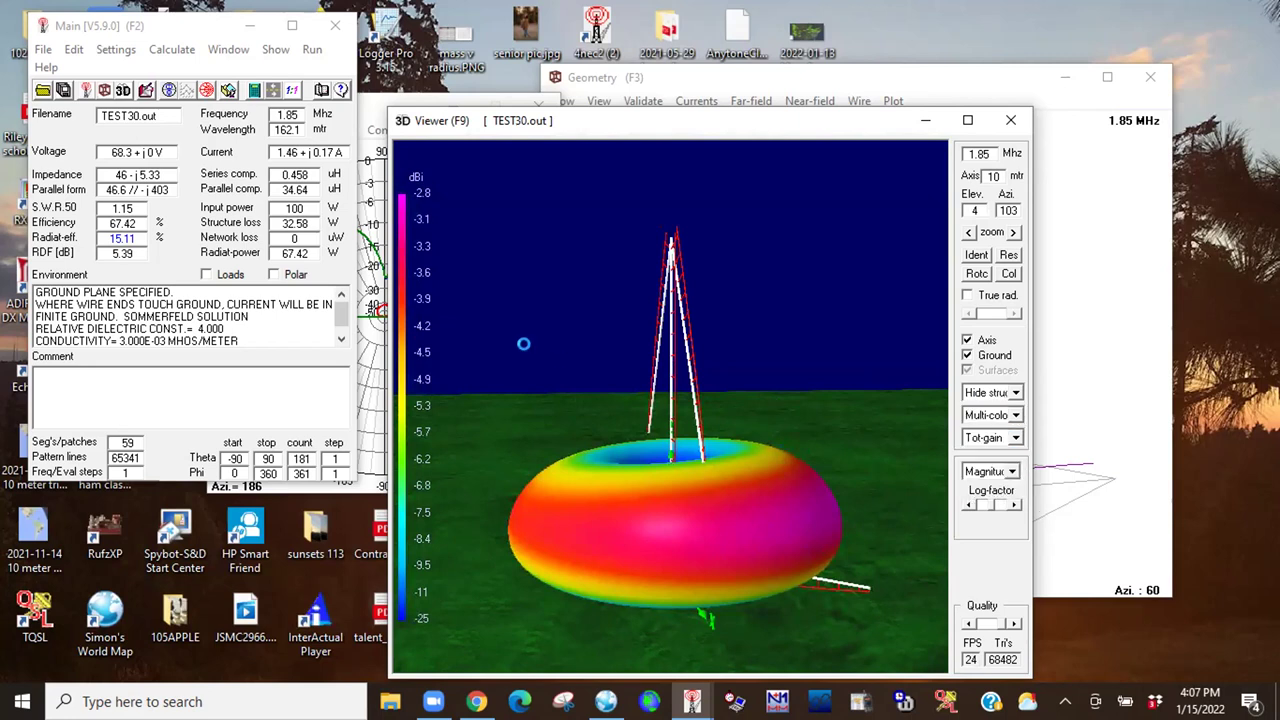
click(1015, 414)
click(985, 432)
click(1014, 392)
click(990, 422)
Examine the vertical, sloping top wires and bottom wires from ground level, overhead and opposite azimuths.
drag(640, 400, 621, 366)
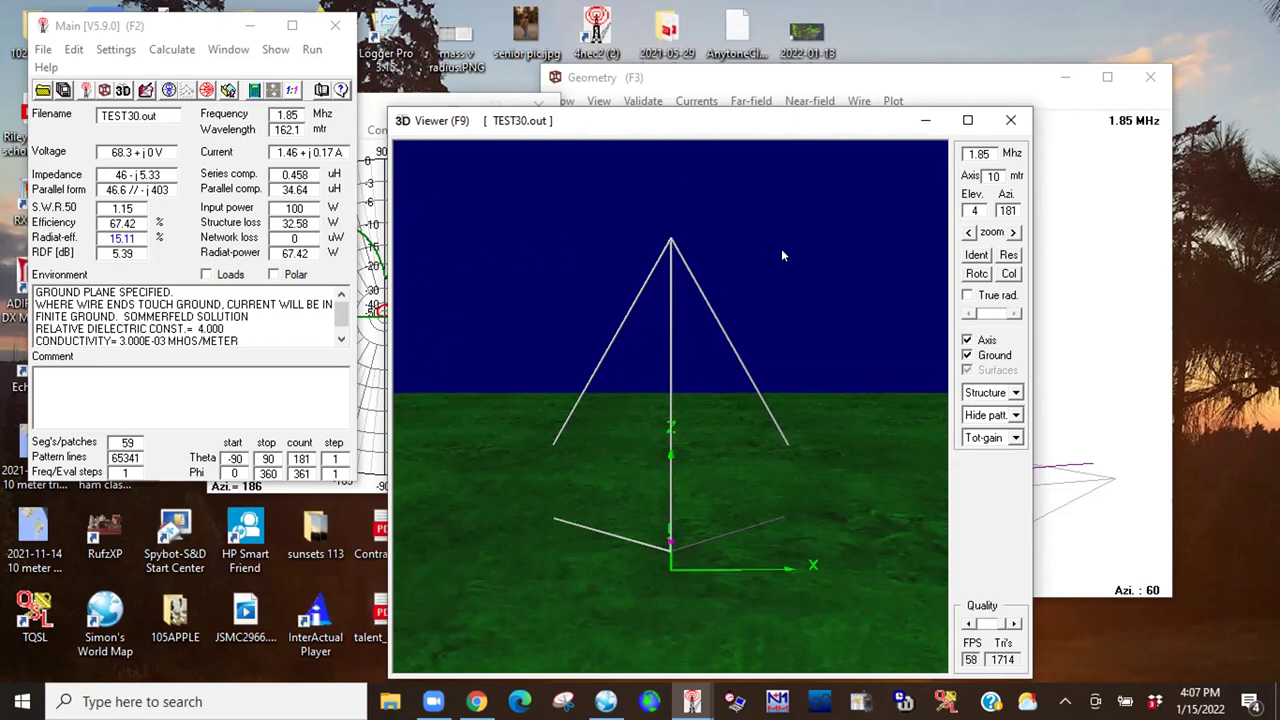
drag(783, 256, 786, 223)
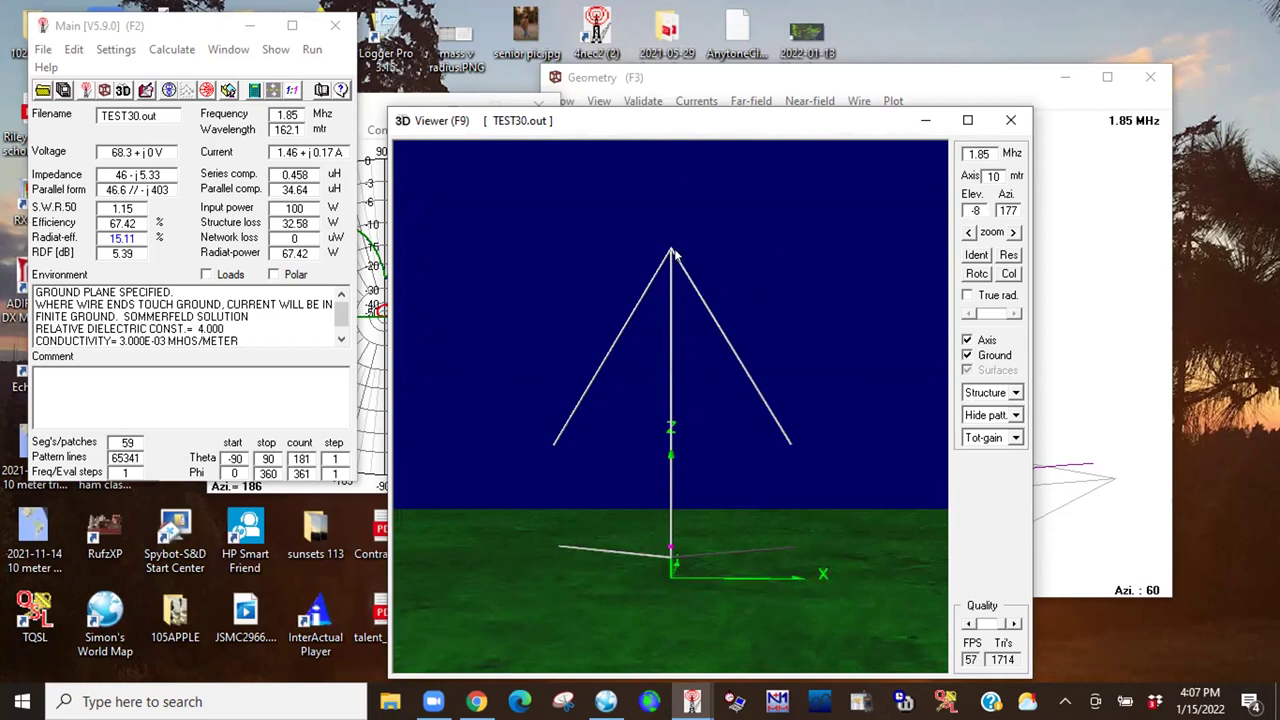
drag(670, 255, 706, 355)
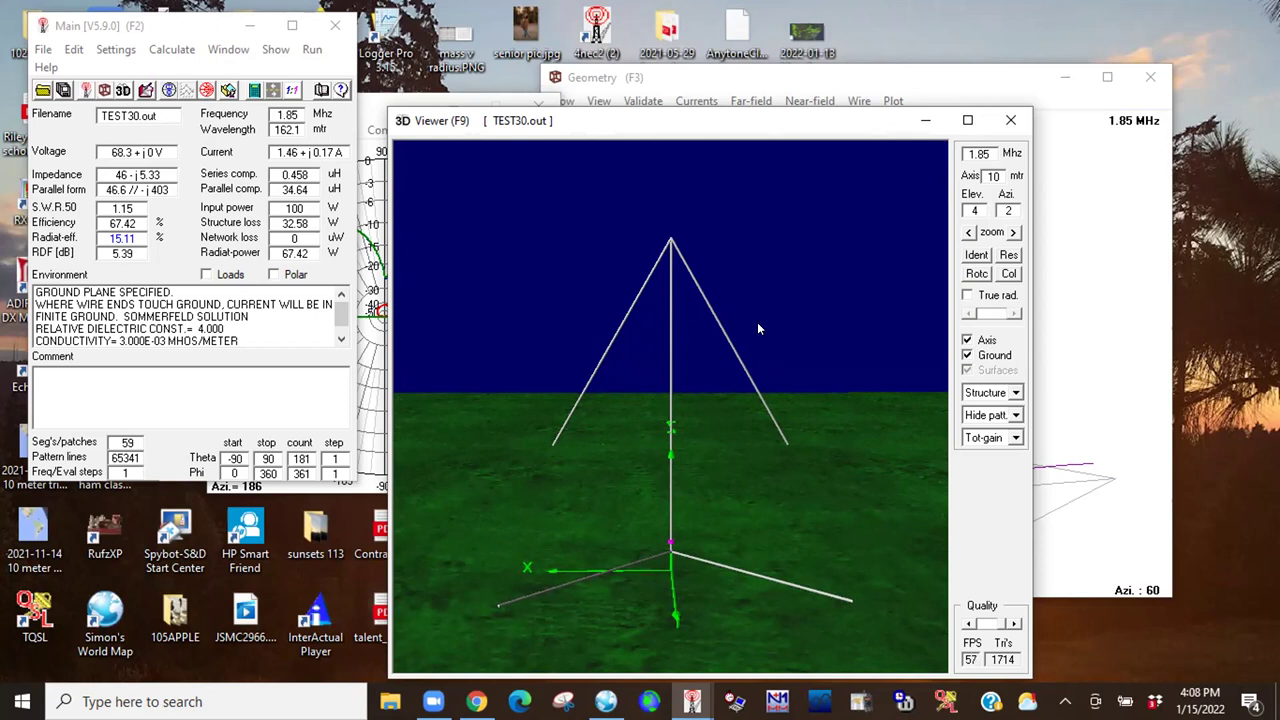
drag(676, 500, 700, 620)
drag(532, 368, 796, 480)
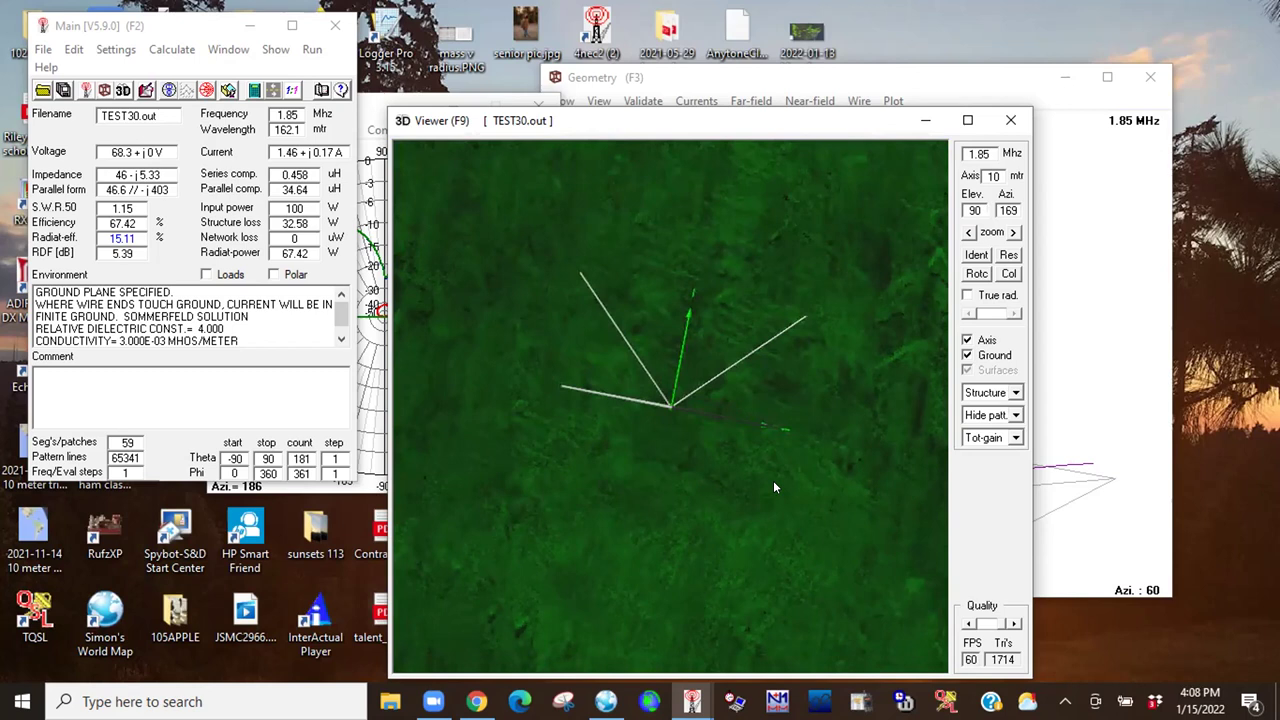
drag(600, 547, 457, 505)
drag(847, 490, 572, 443)
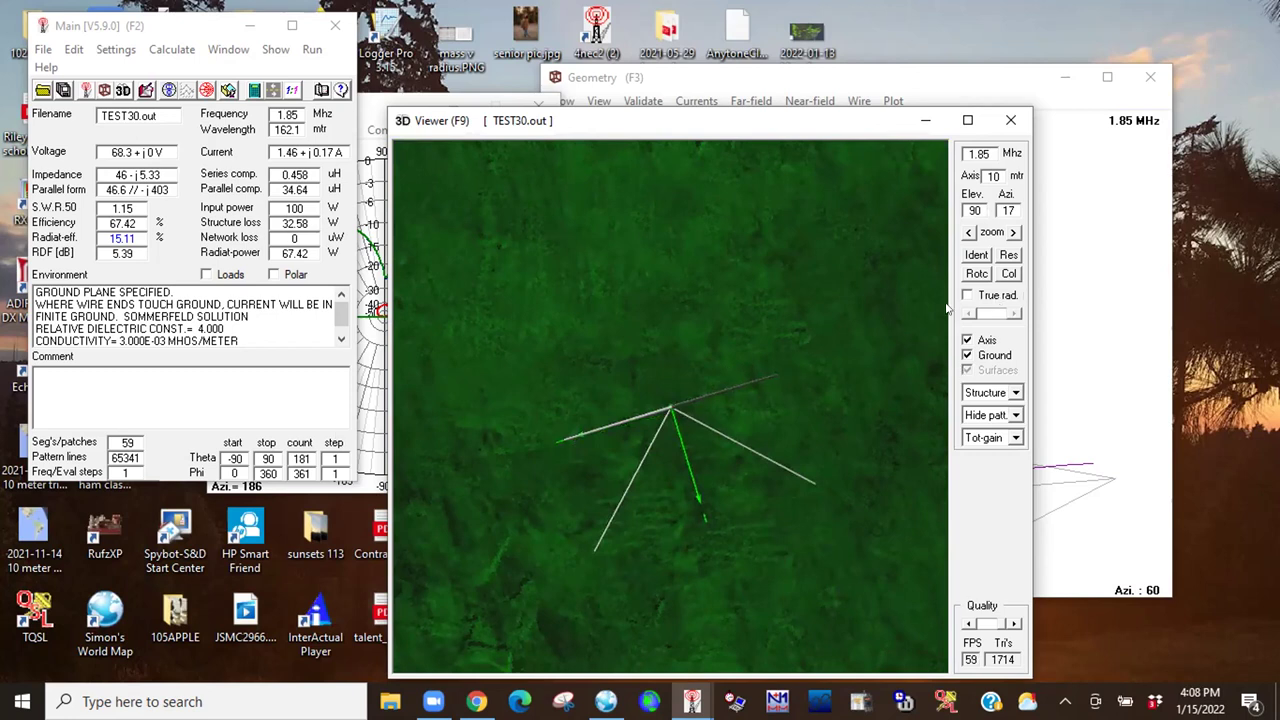
drag(793, 380, 741, 381)
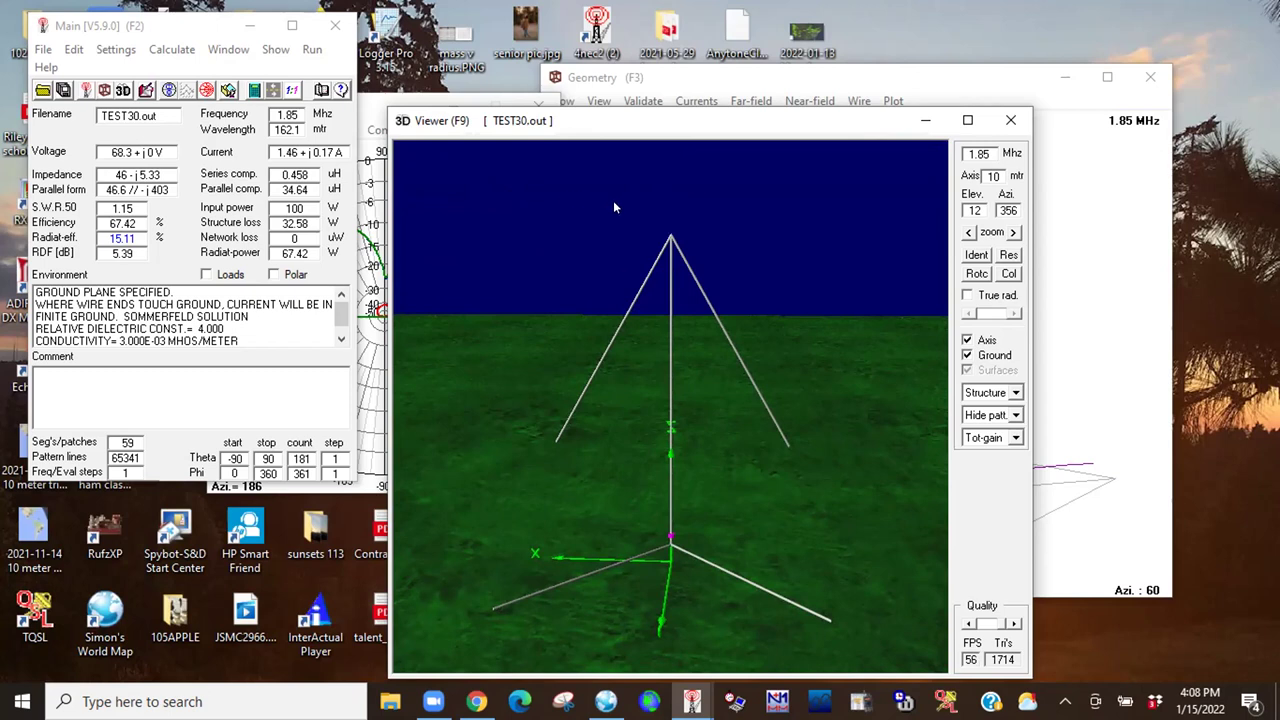
drag(661, 362, 666, 251)
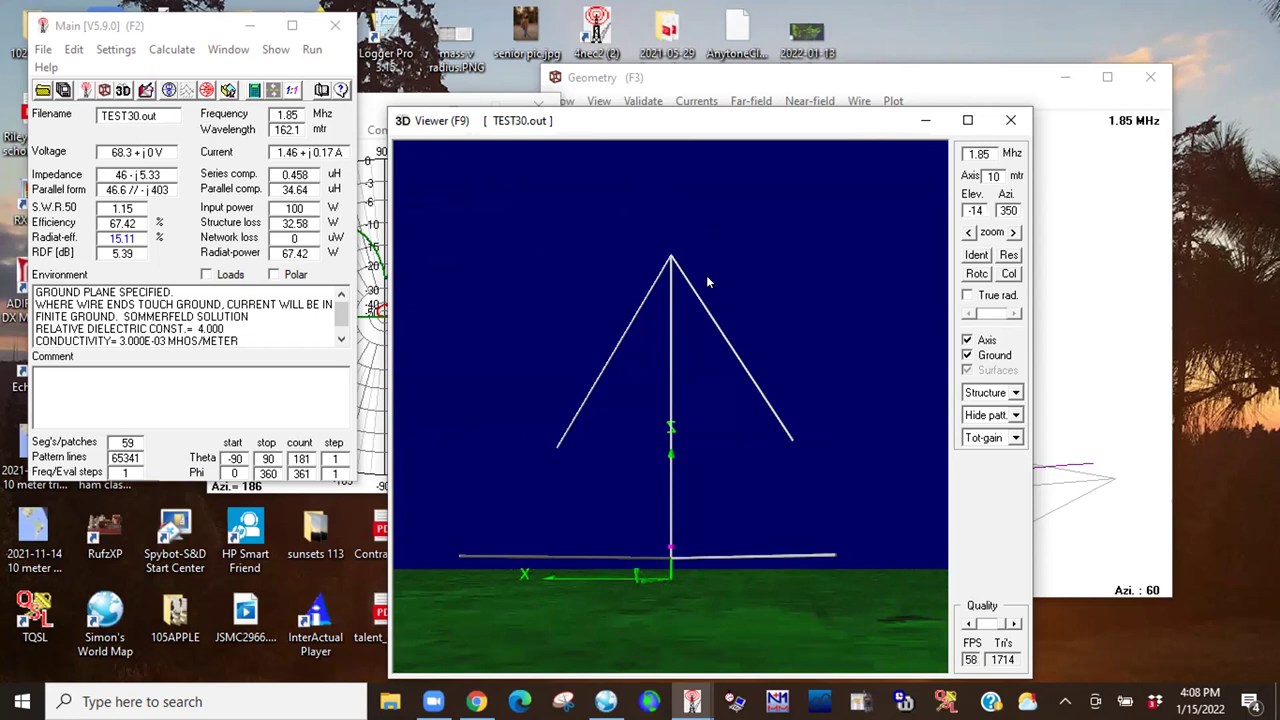
drag(707, 281, 698, 564)
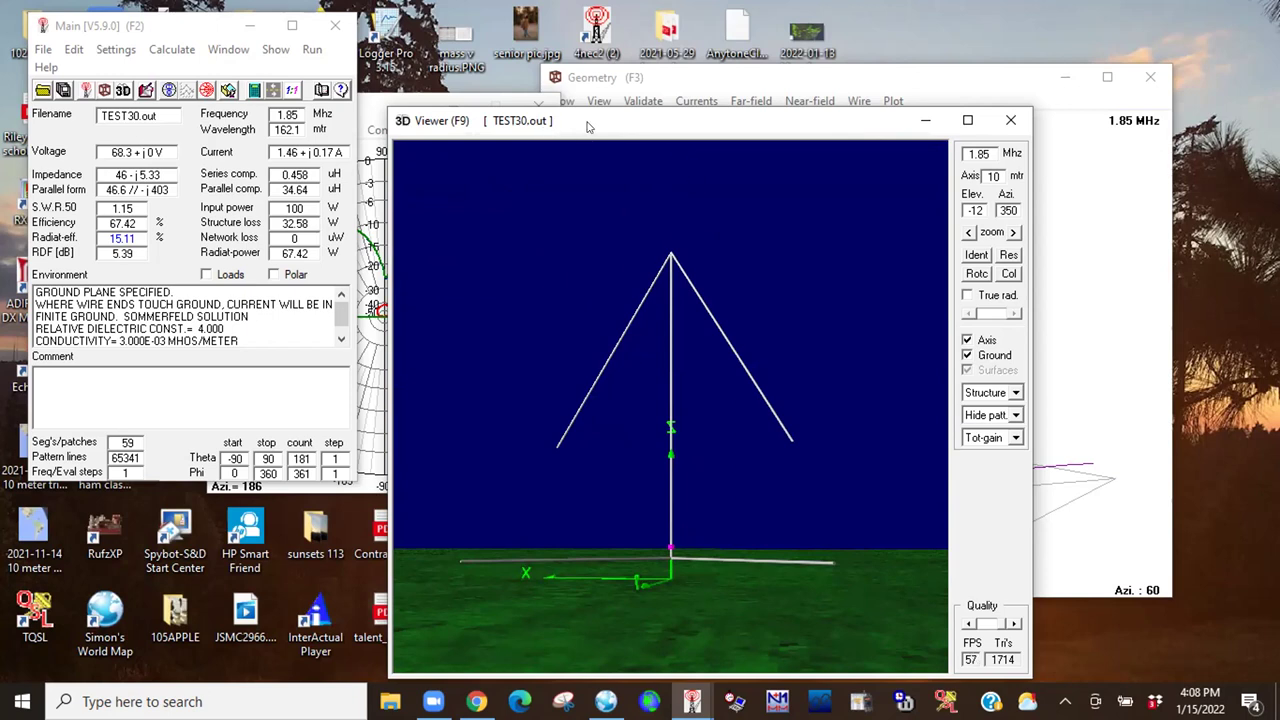
drag(629, 195, 622, 263)
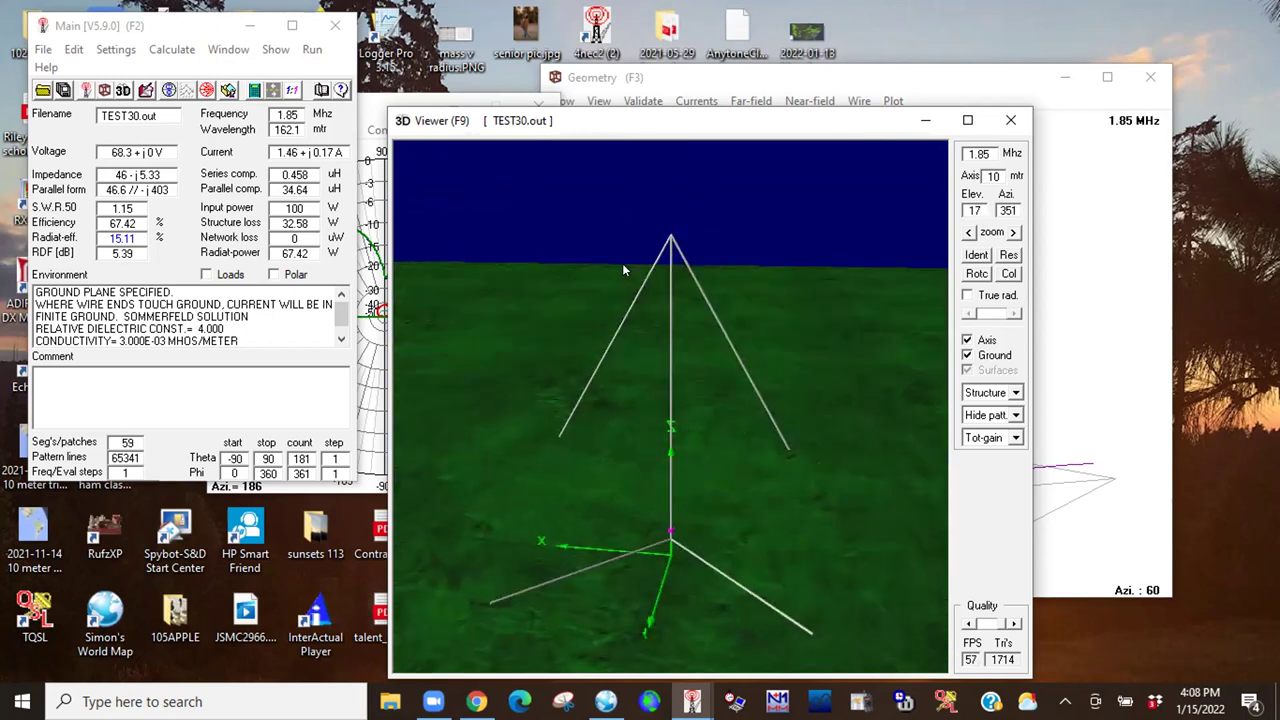
Open the Optimizer and Evaluator for the TEST30 antenna model.
click(171, 27)
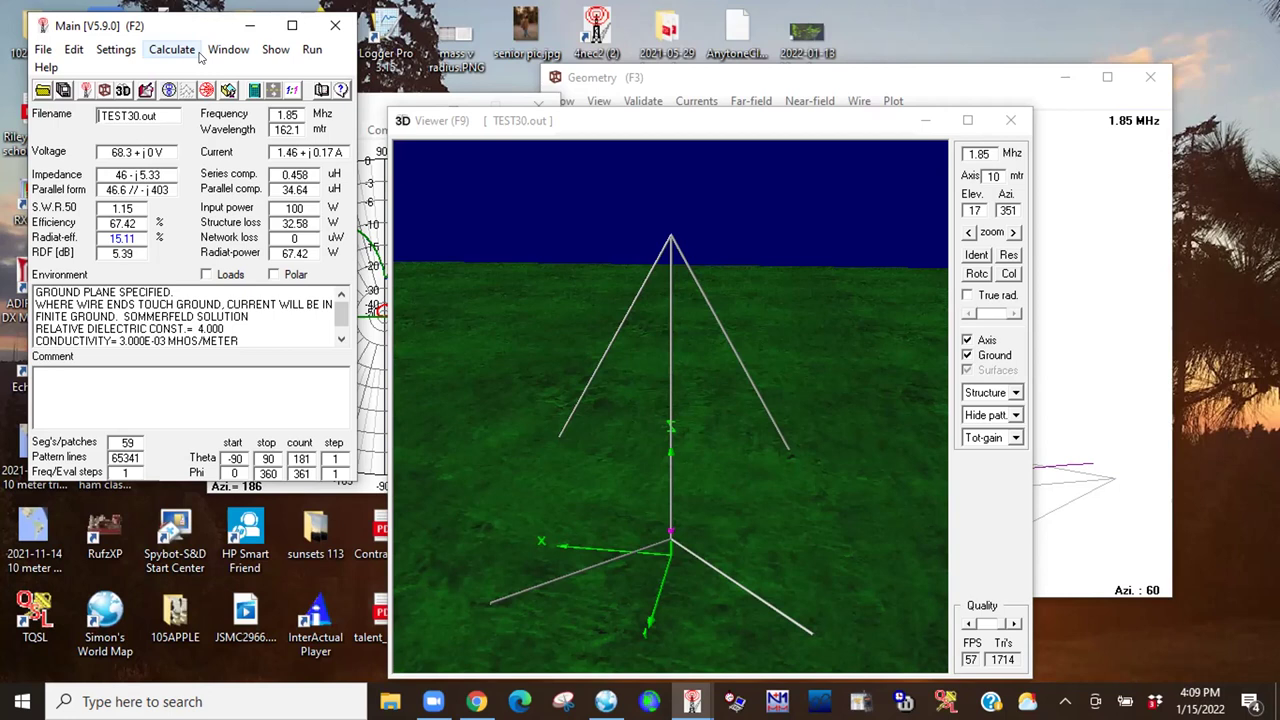
click(174, 52)
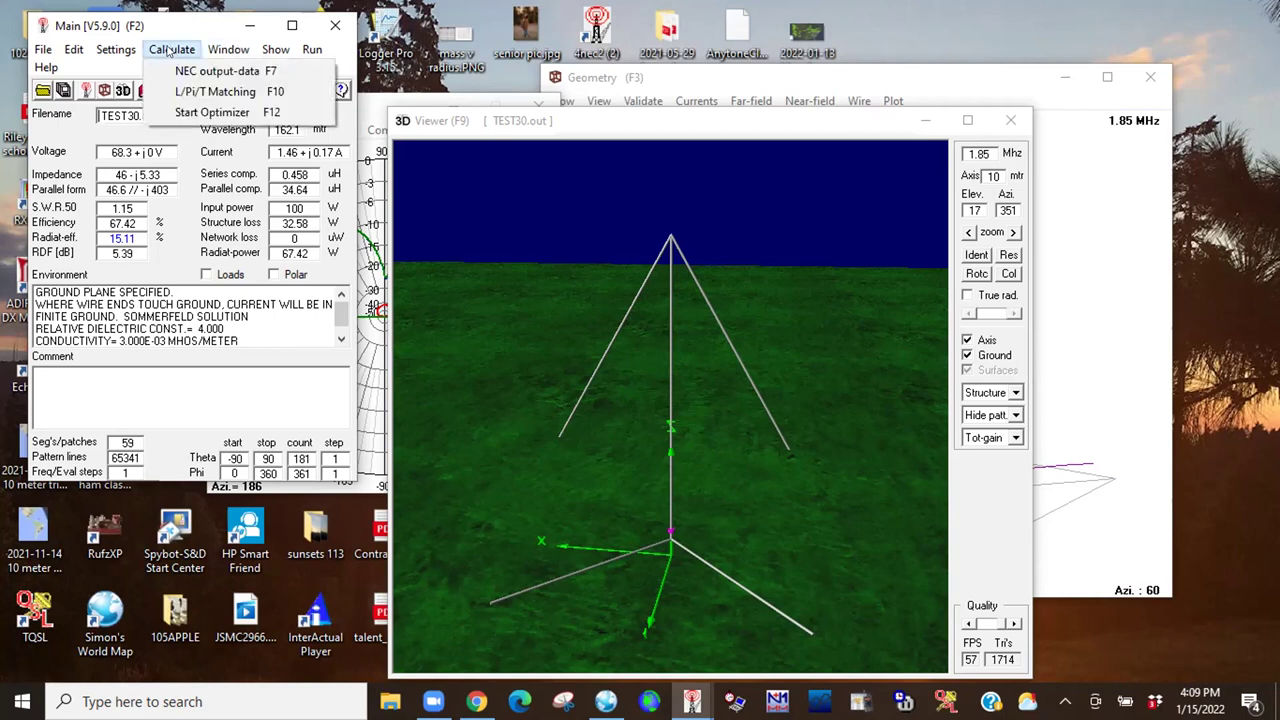
click(208, 112)
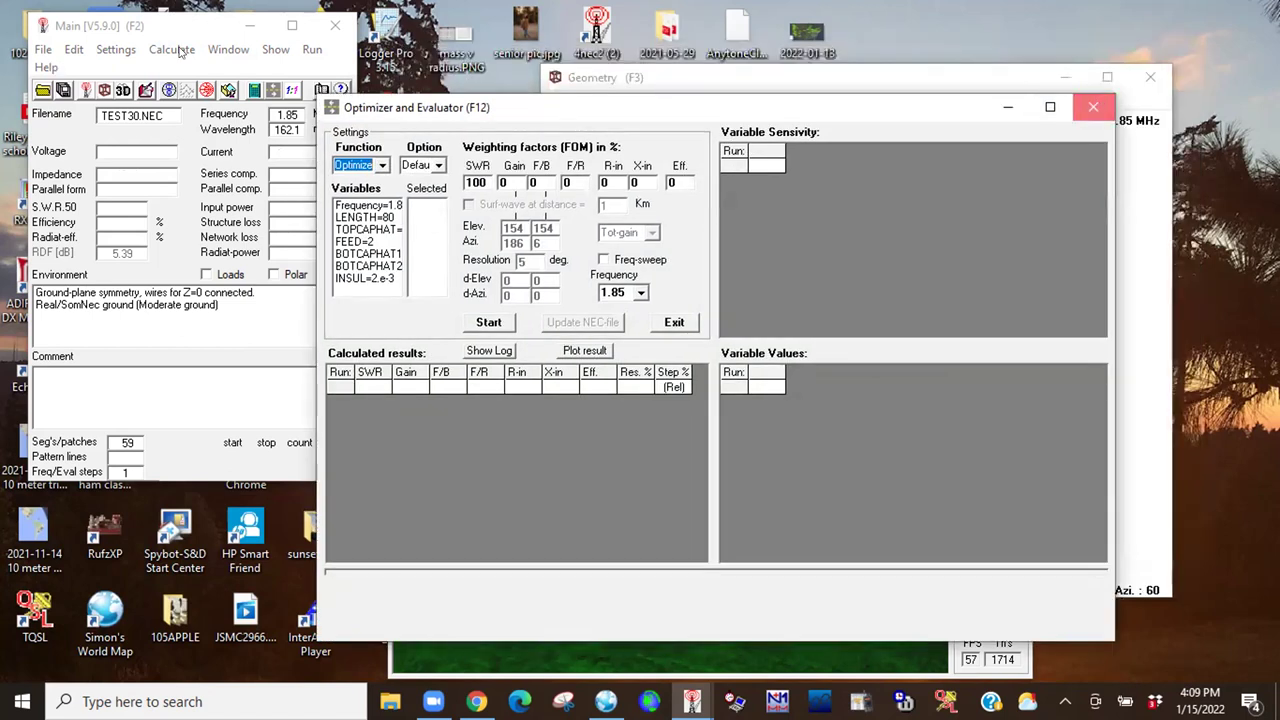
click(172, 50)
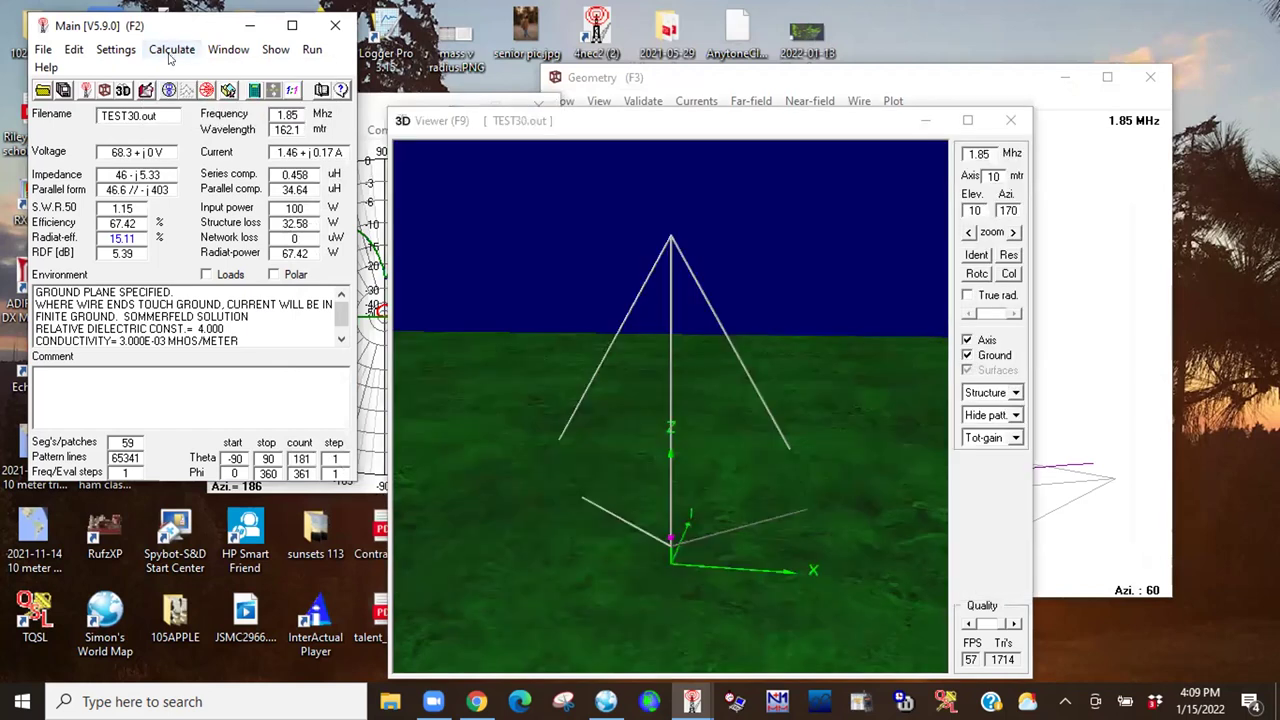
click(170, 50)
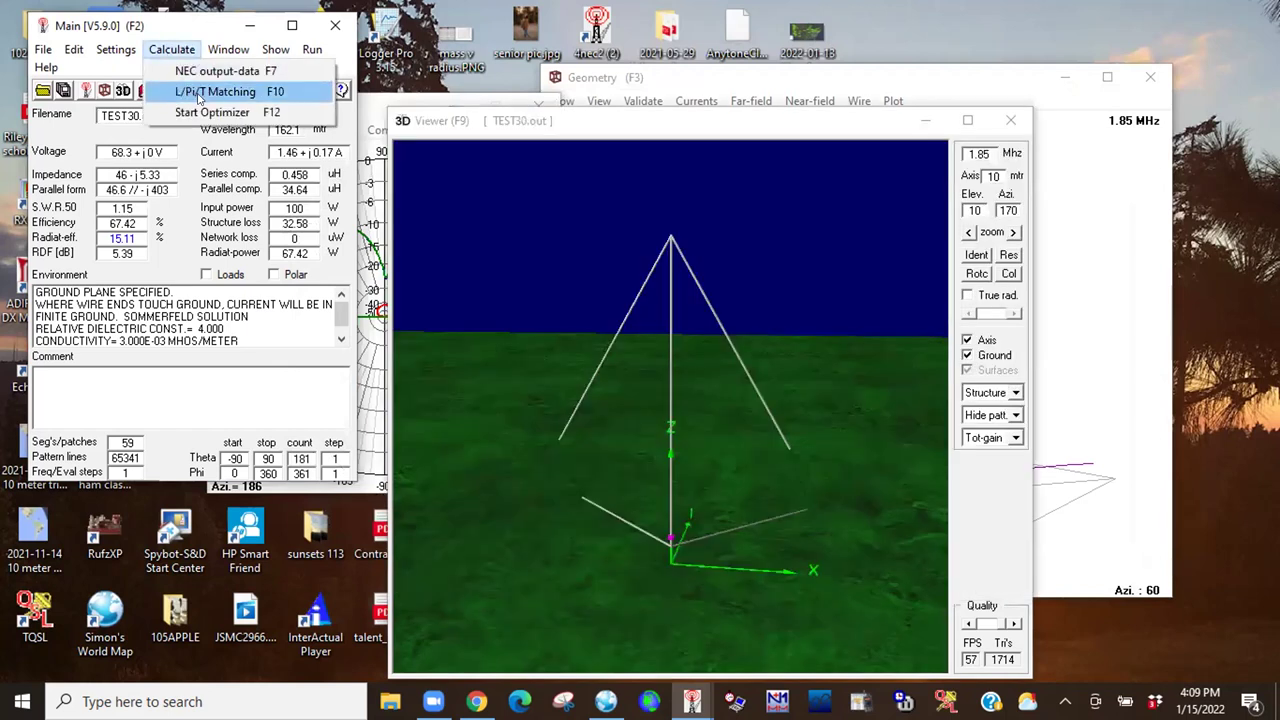
click(242, 113)
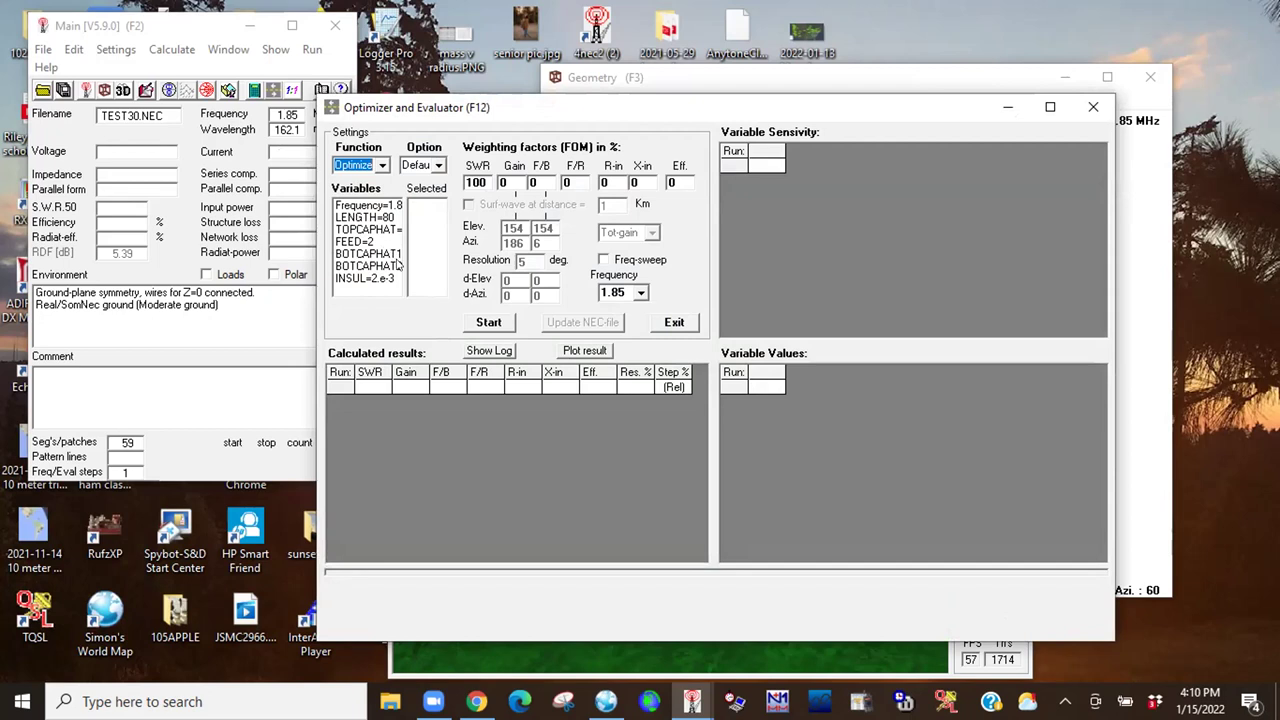
Select LENGTH as the only variable and run the optimization at 1.85 MHz with a 100% SWR weighting.
double_click(376, 256)
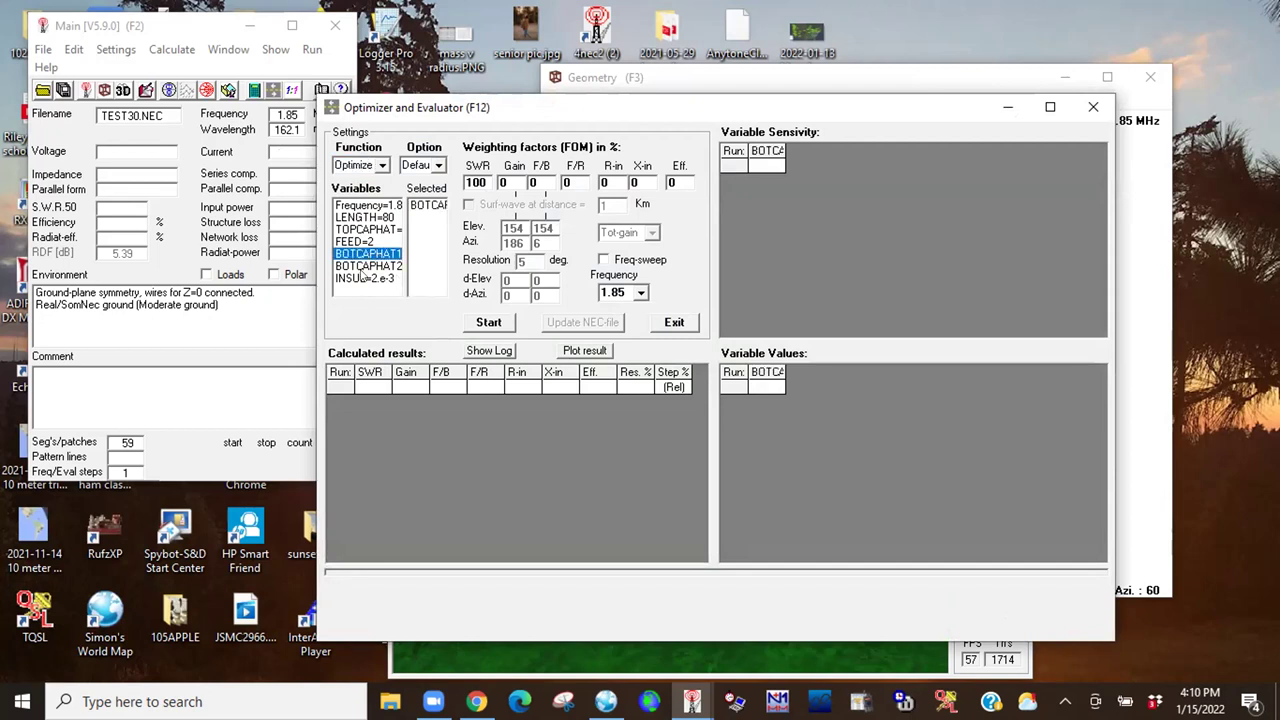
double_click(366, 256)
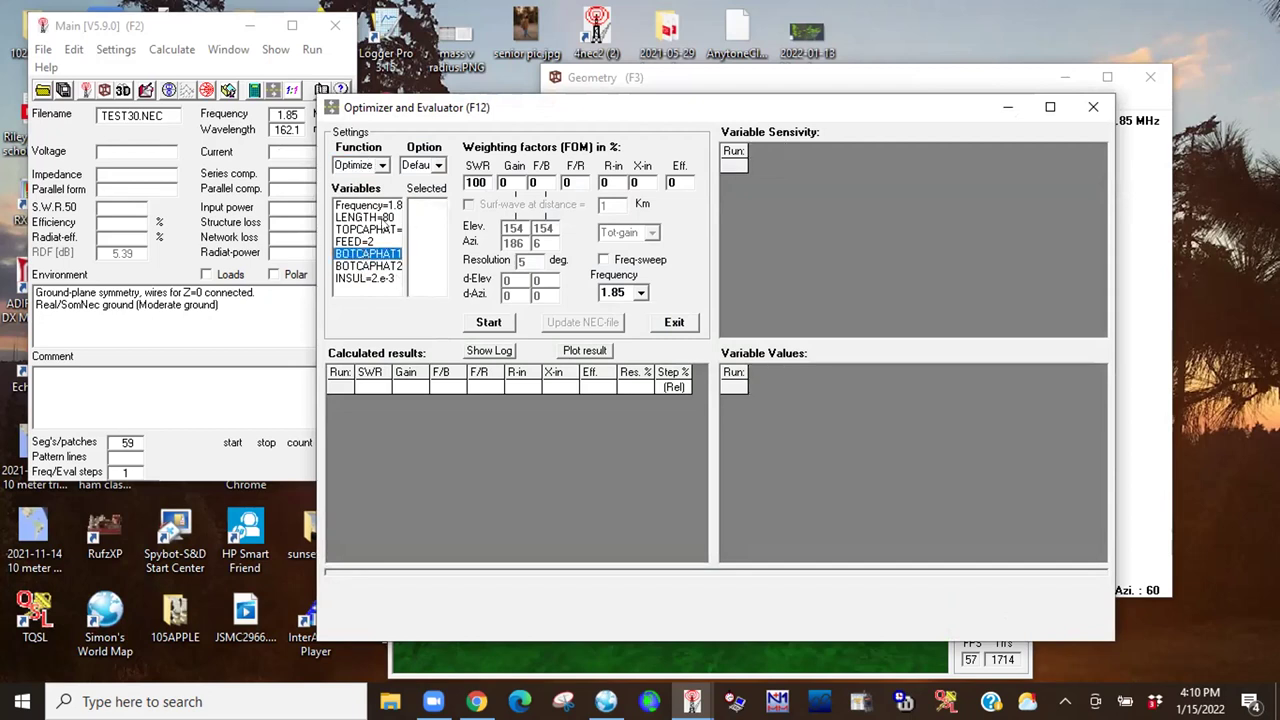
double_click(368, 218)
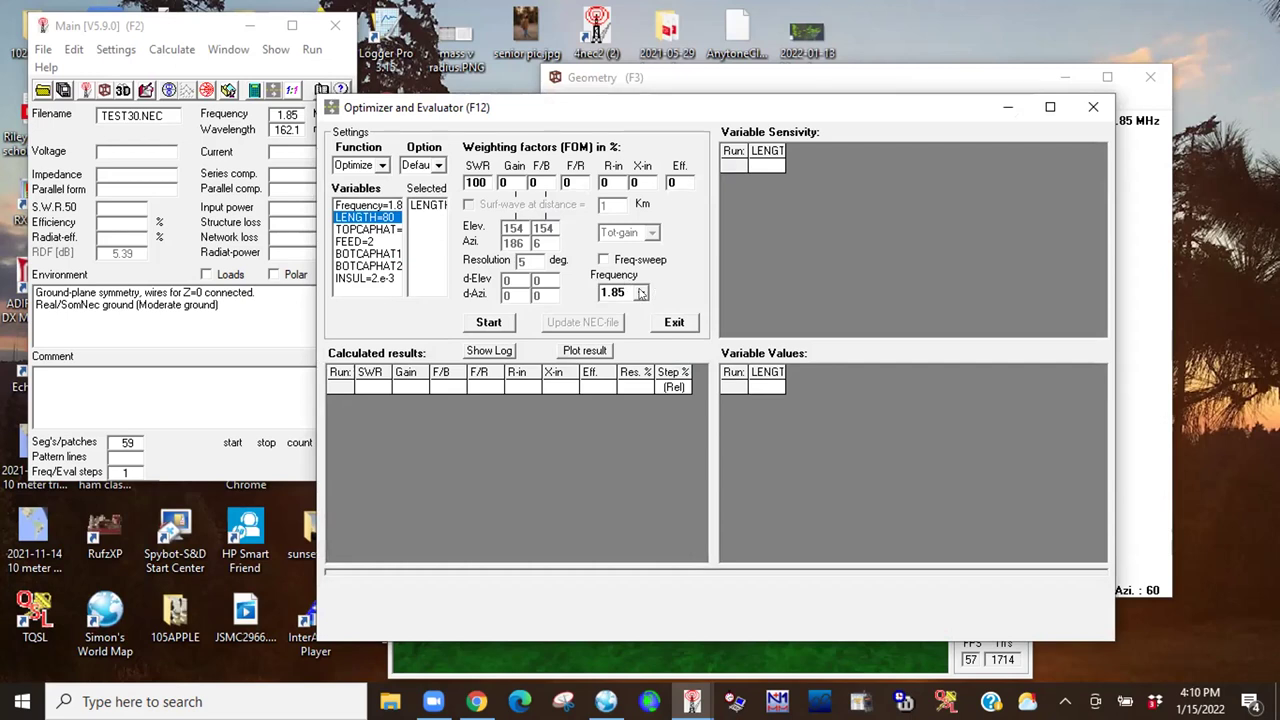
double_click(470, 182)
text(0)
key(ctrl+z)
click(488, 323)
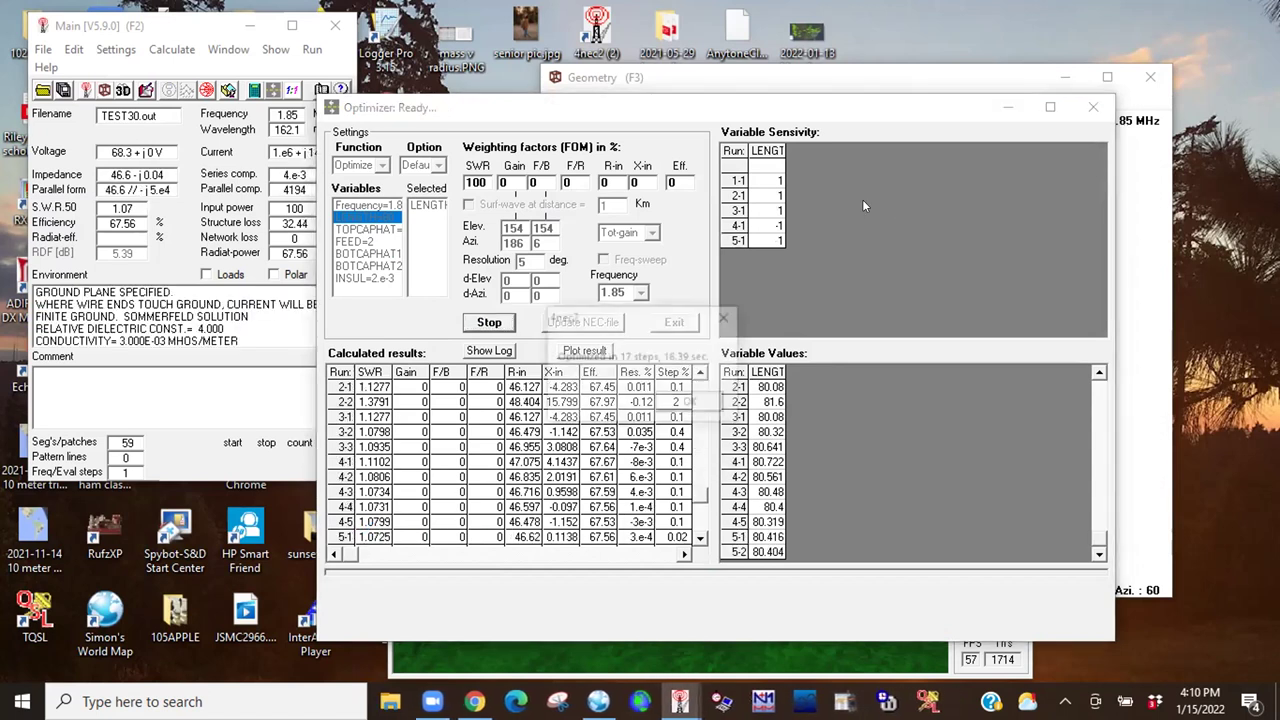
click(690, 403)
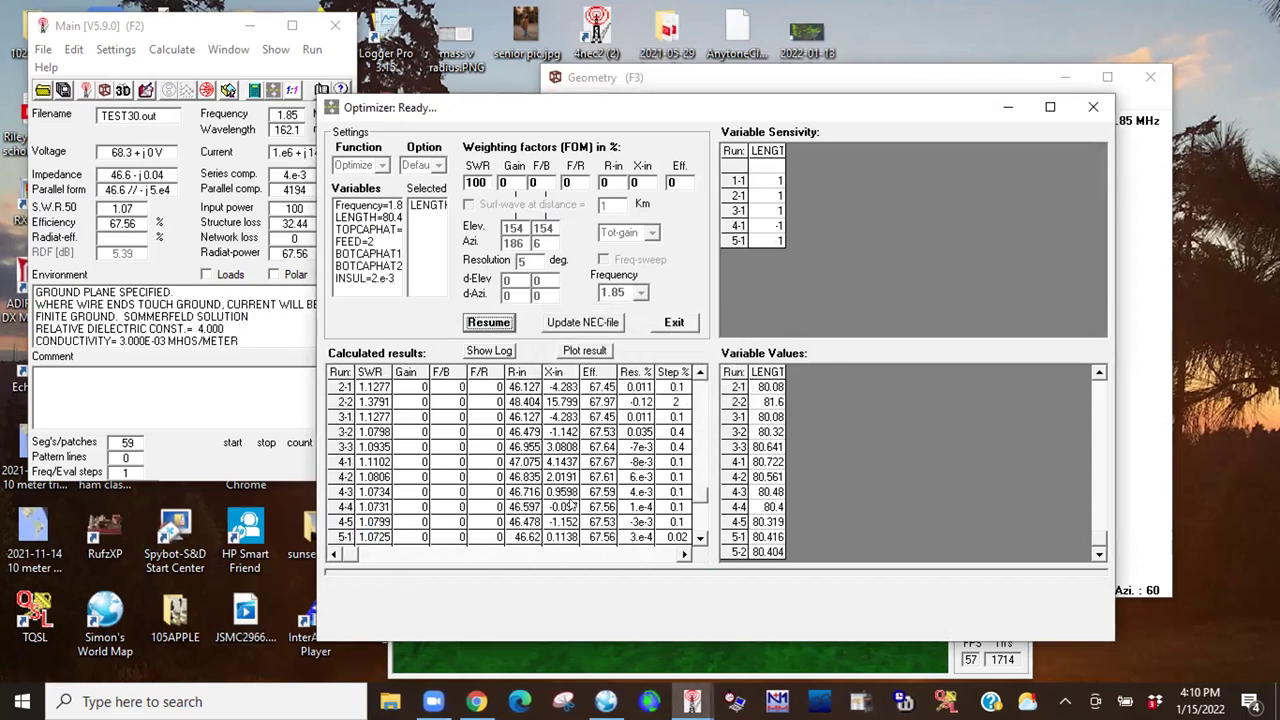
Replace LENGTH with both BOTCAPHAT1 and BOTCAPHAT2 as the selected variables and resume the optimization to completion.
click(370, 538)
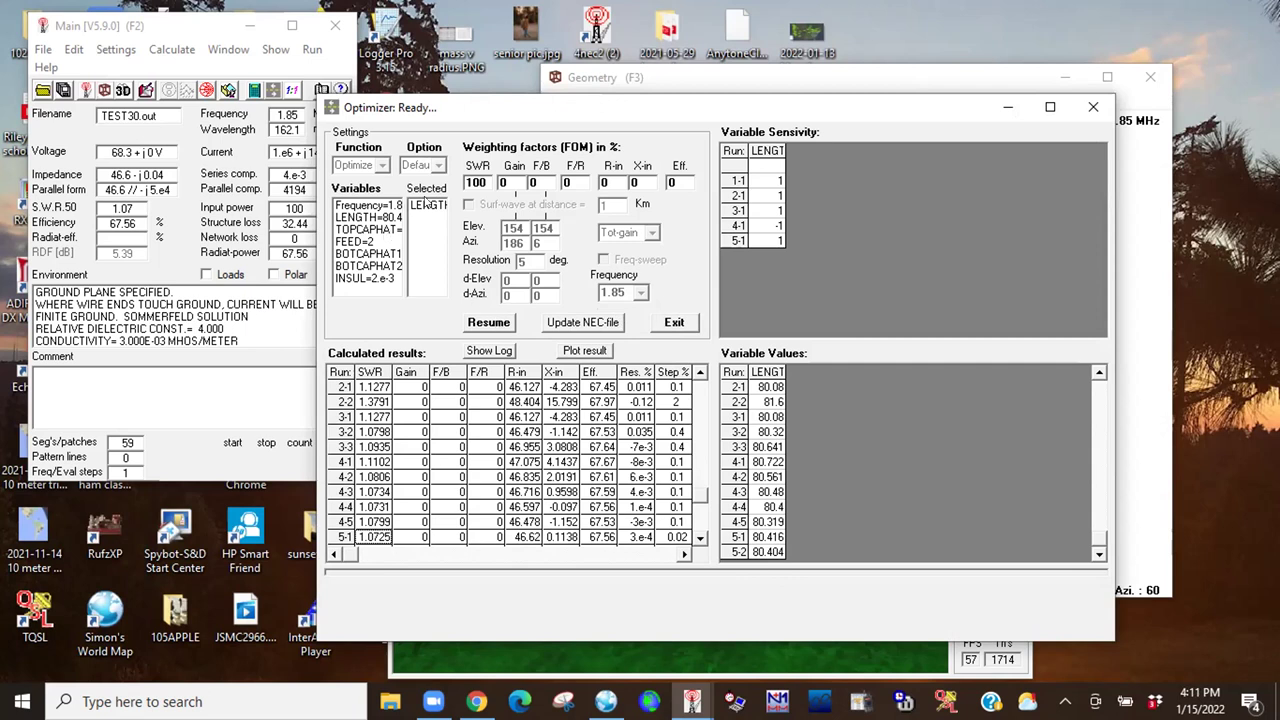
click(425, 205)
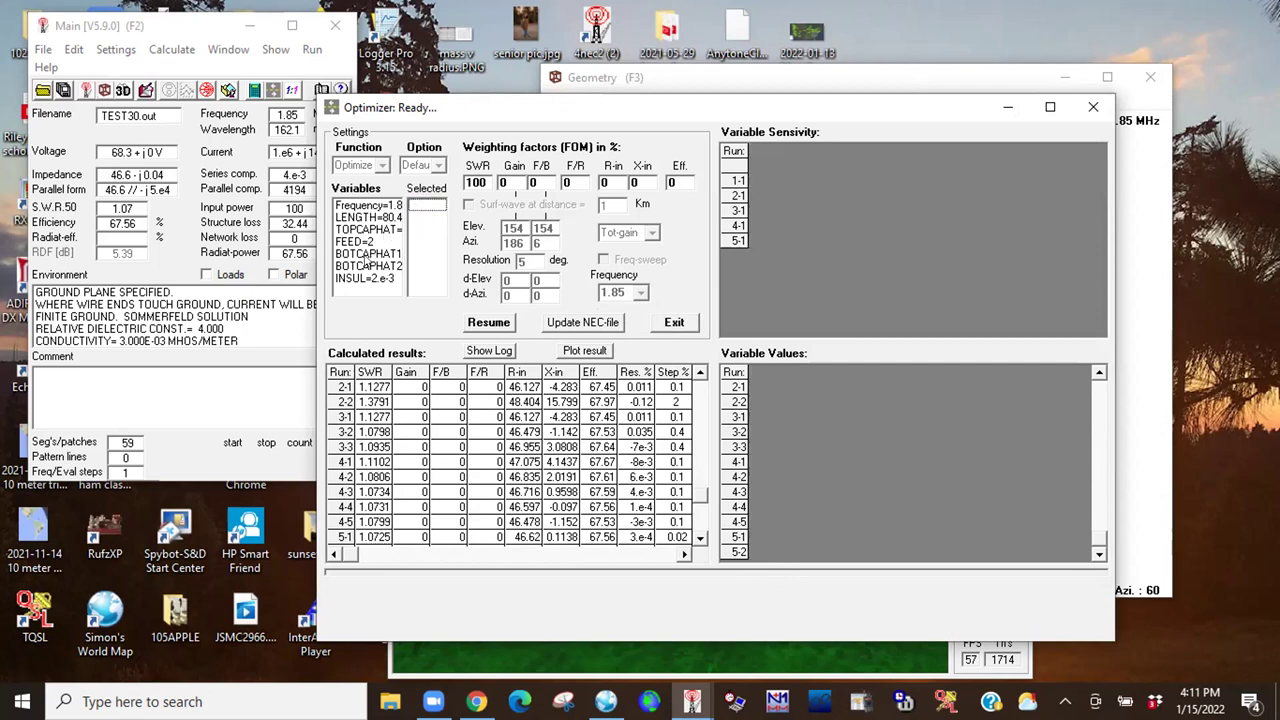
click(368, 254)
click(365, 278)
click(365, 266)
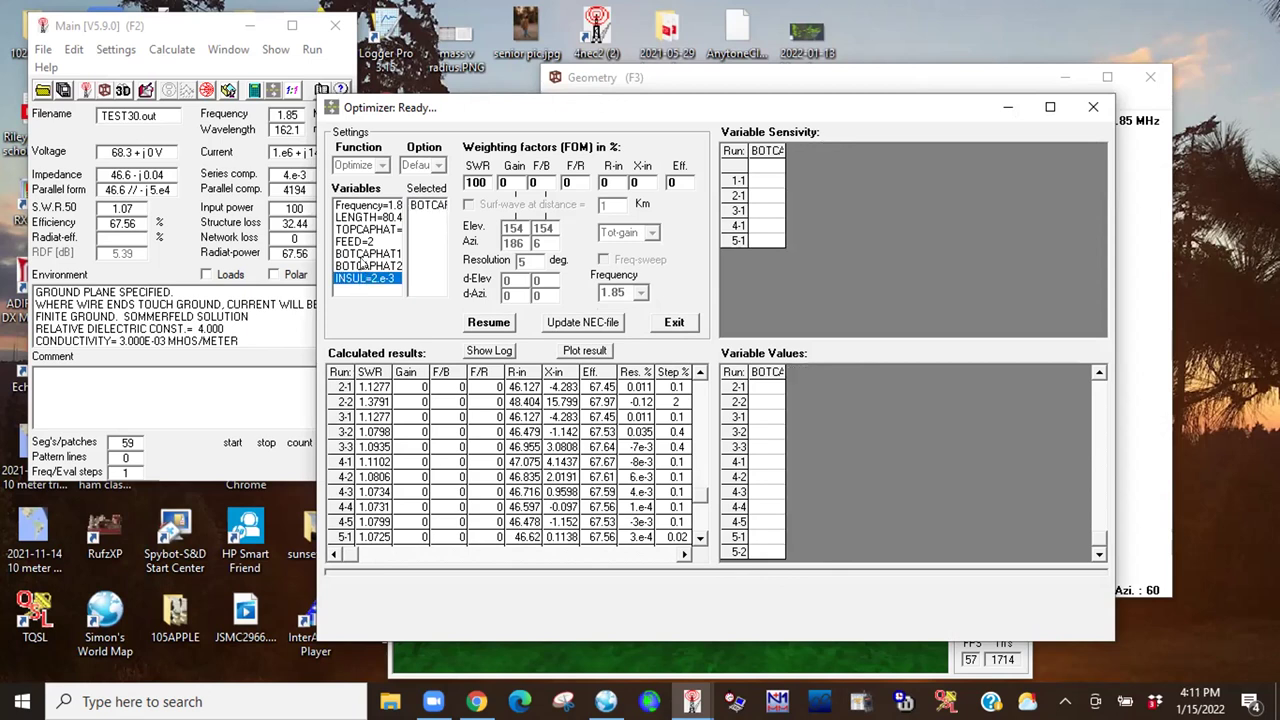
click(497, 322)
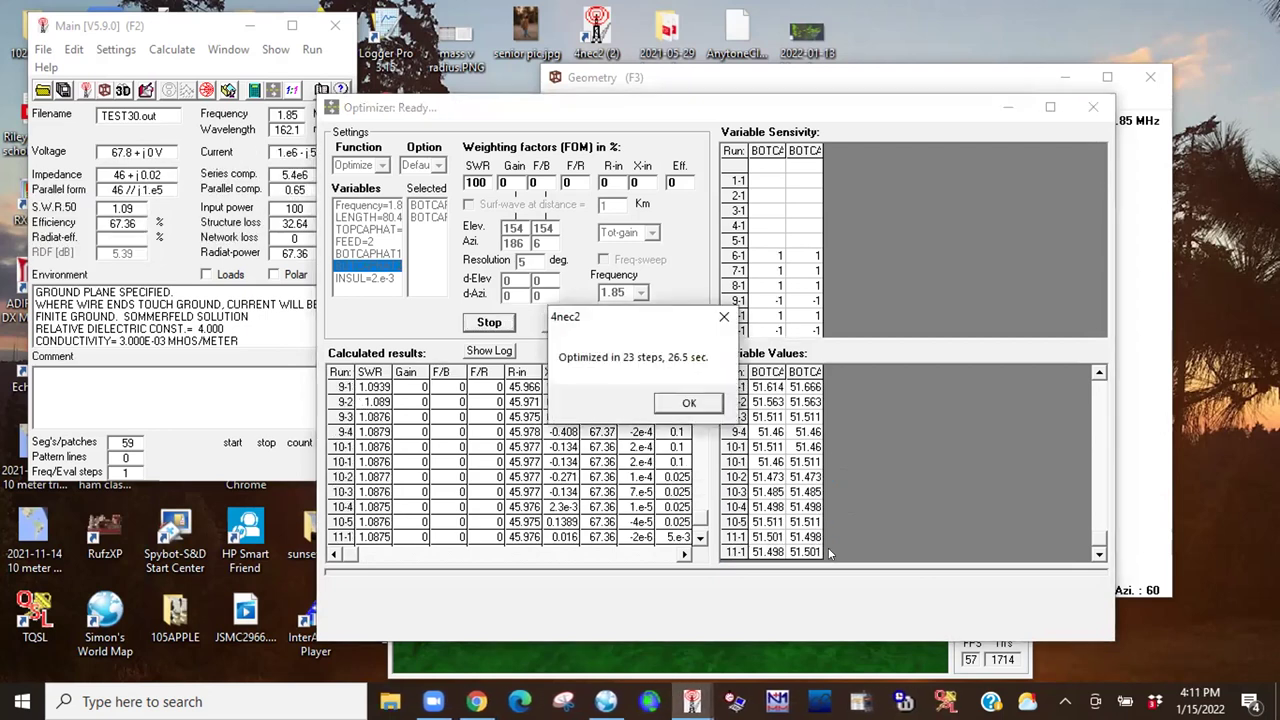
click(689, 402)
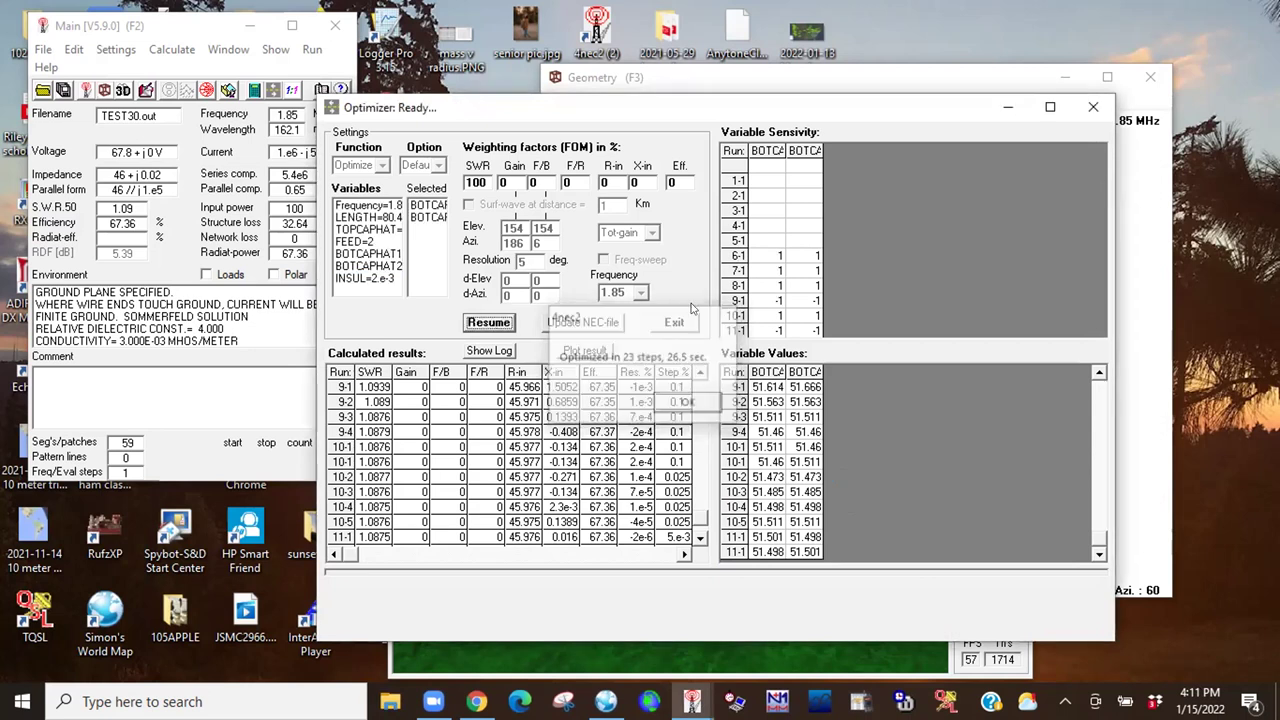
double_click(472, 182)
text(0)
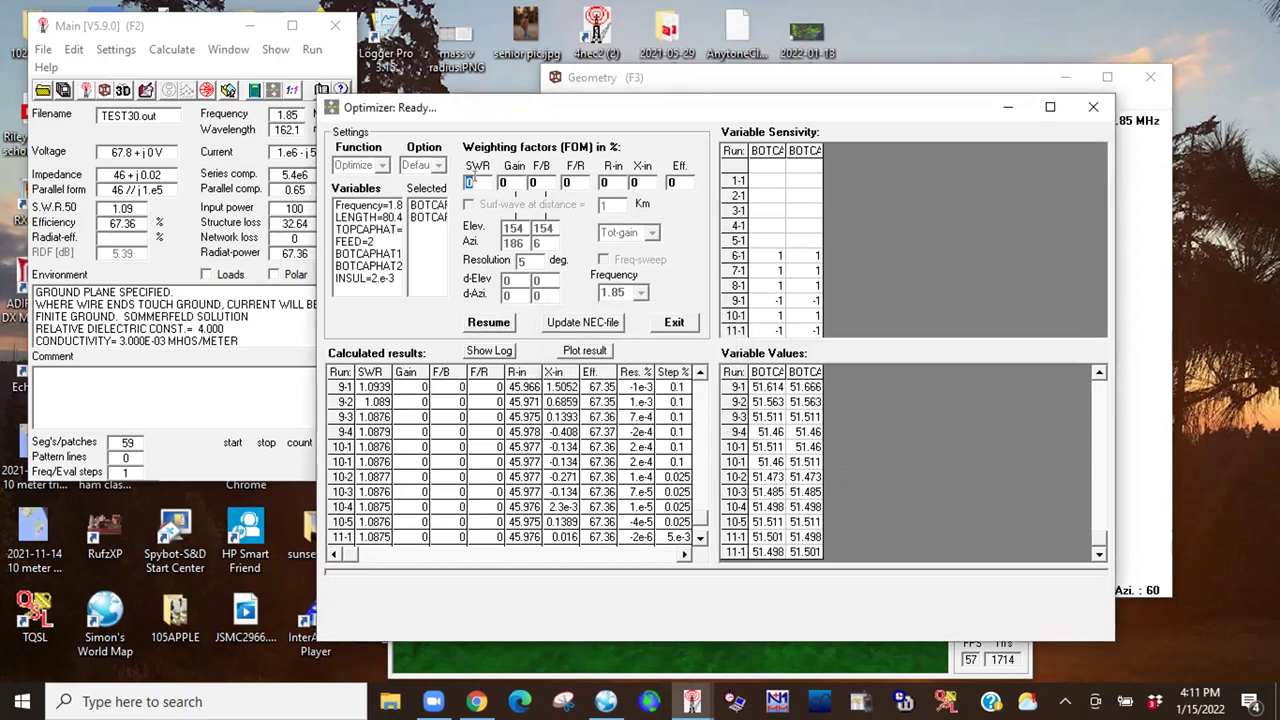
key(ctrl+z)
Exit the optimizer without updating the NEC file and view the 3D wire structure from a low angle.
click(677, 324)
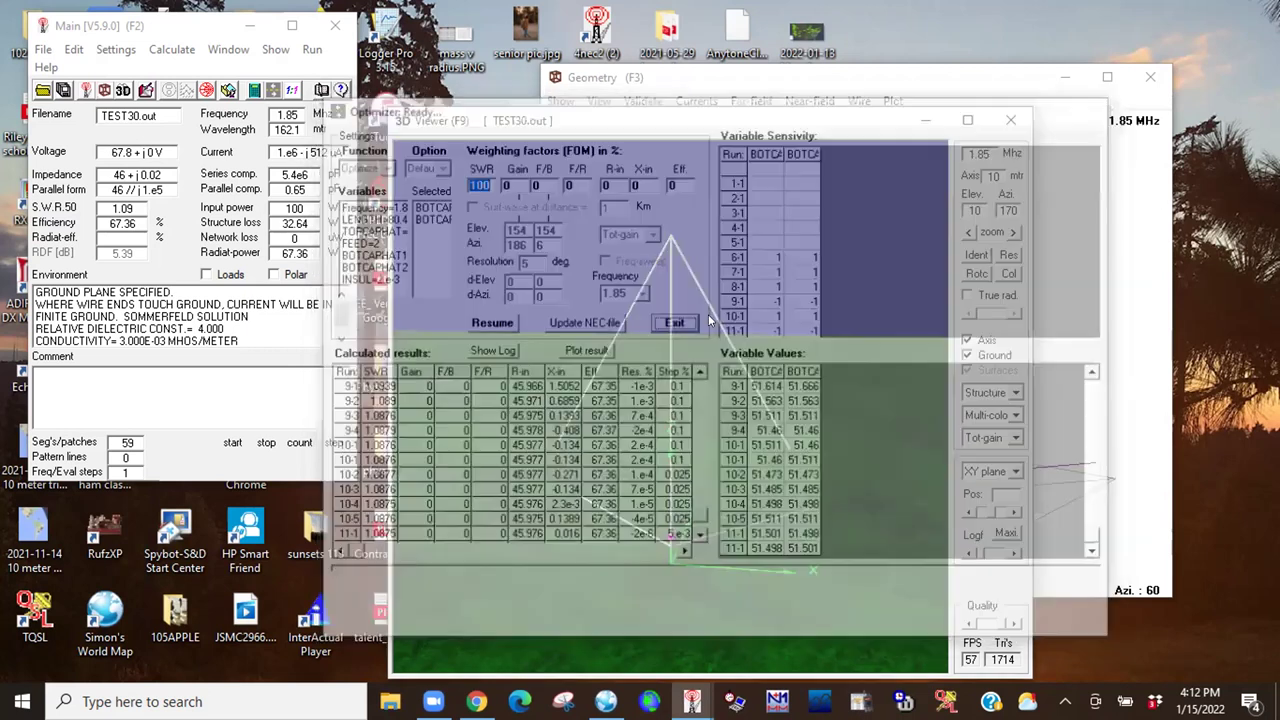
drag(692, 370, 722, 351)
drag(812, 426, 470, 392)
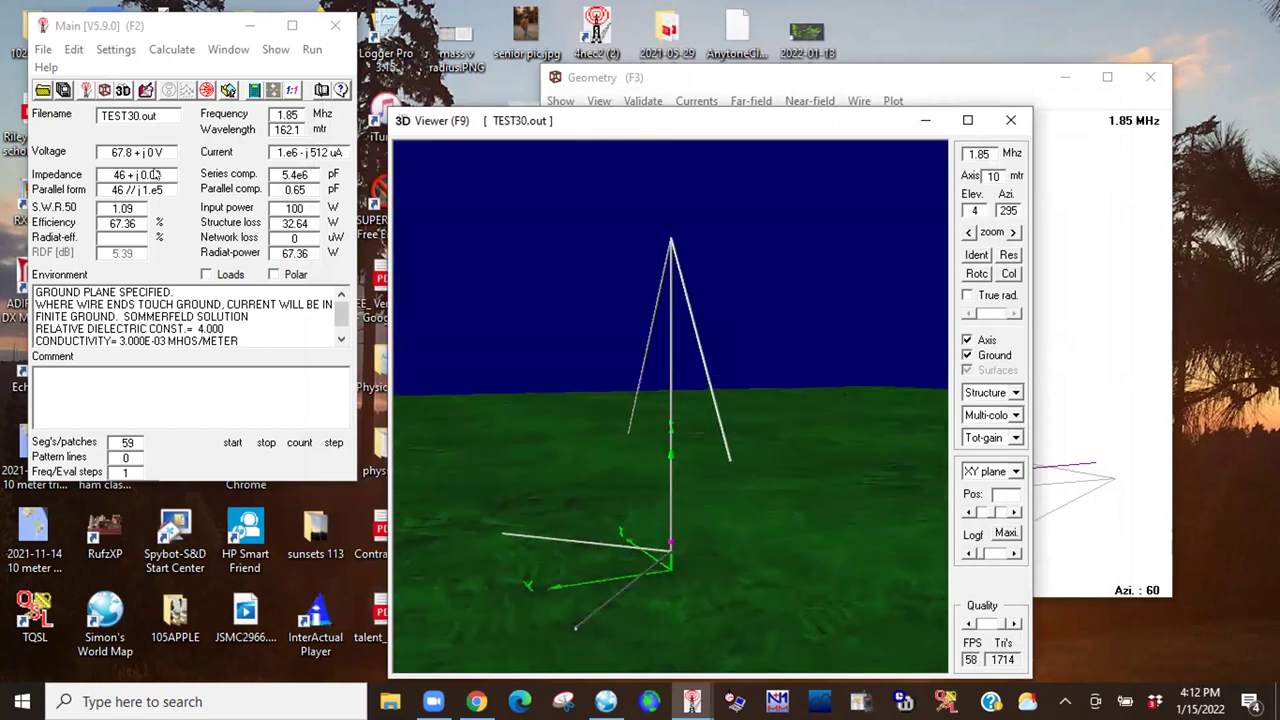
Reopen the optimizer and set its function to Sweep.
click(172, 49)
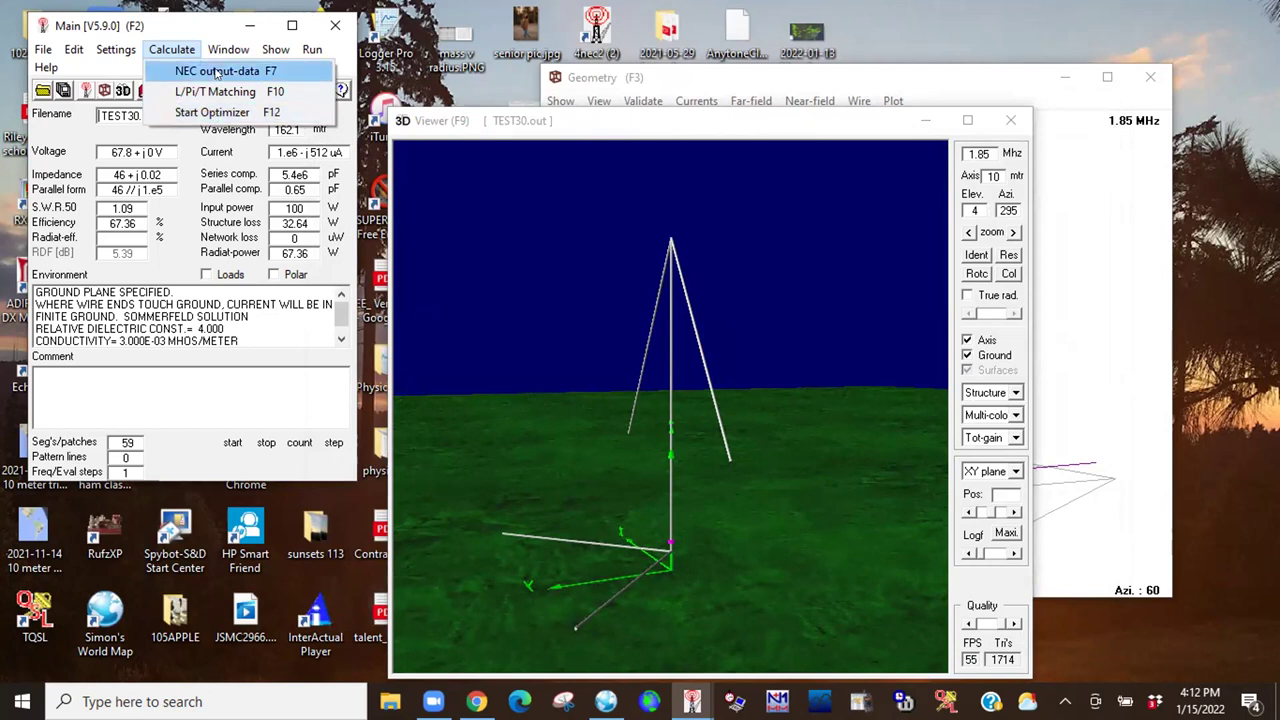
click(214, 112)
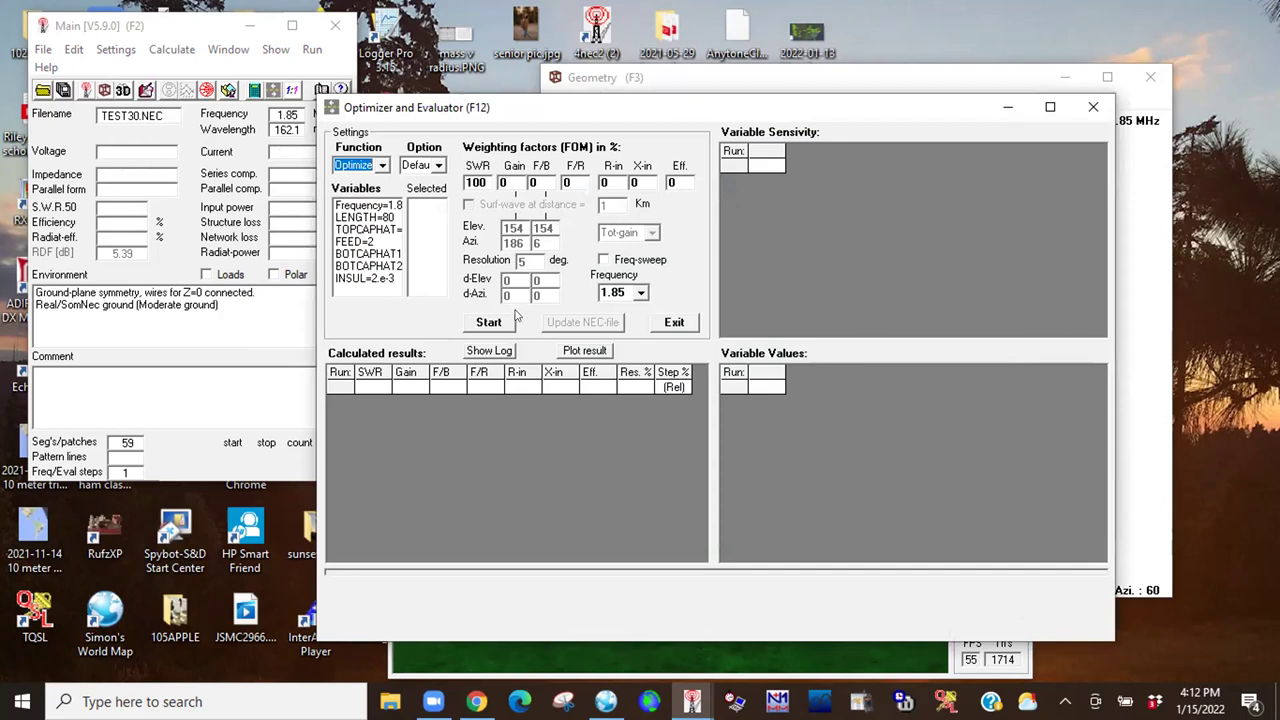
click(382, 165)
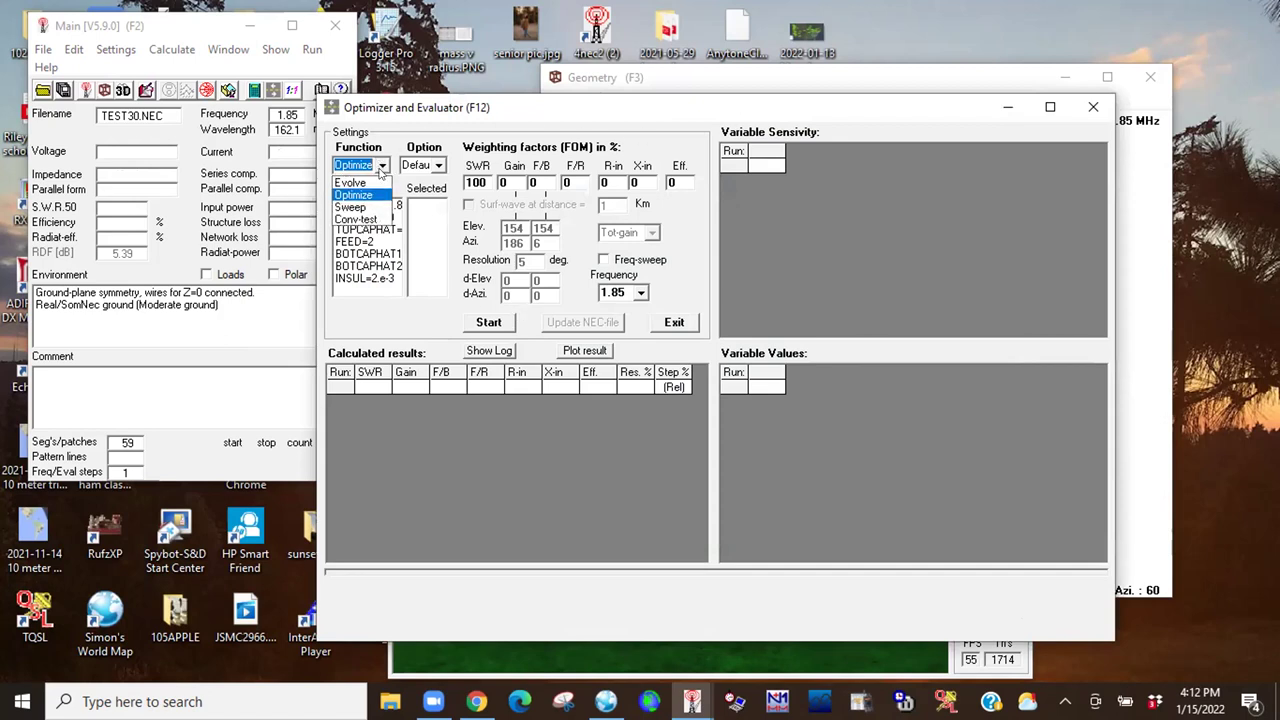
click(366, 207)
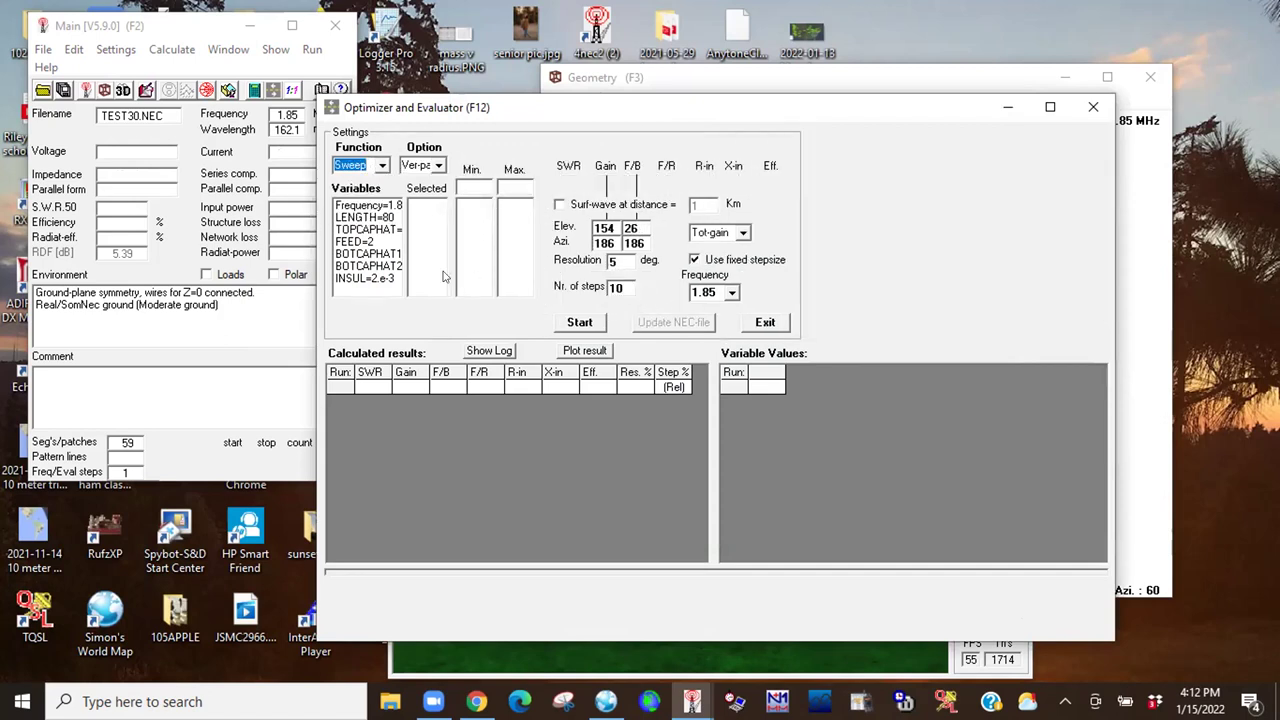
Try to run a sweep of the FEED variable from 1 to 101.
click(365, 217)
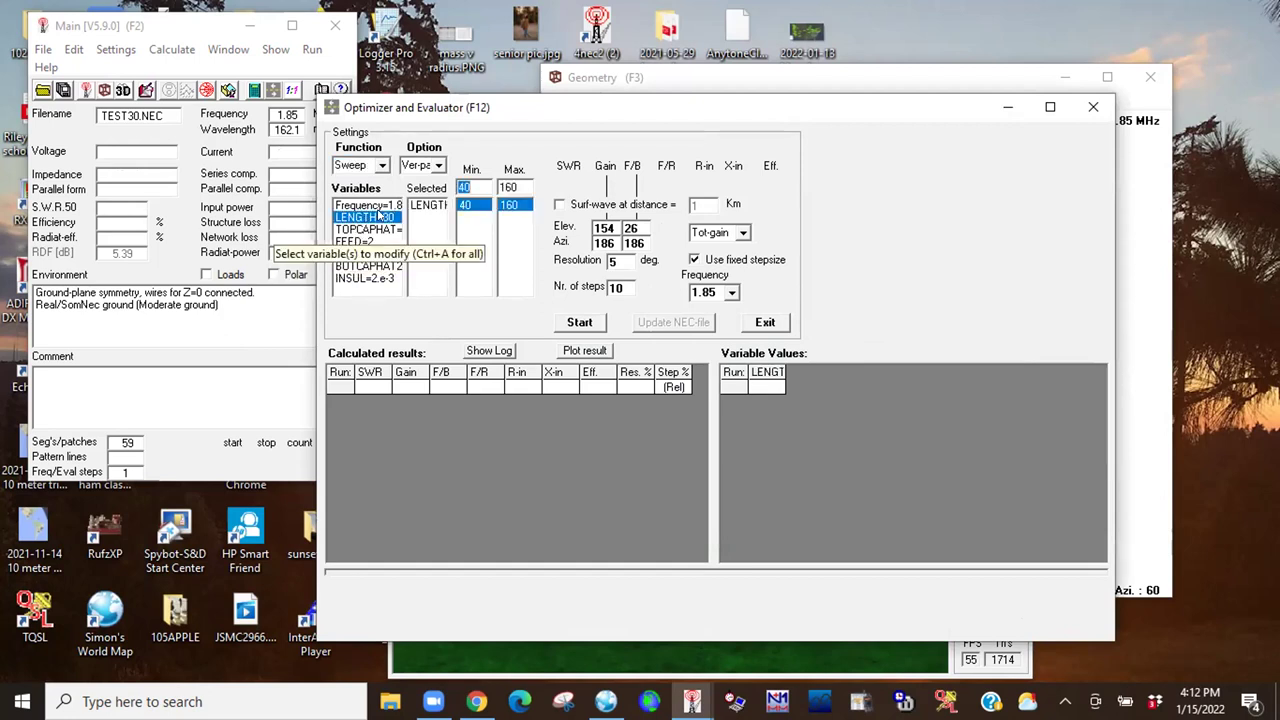
click(393, 240)
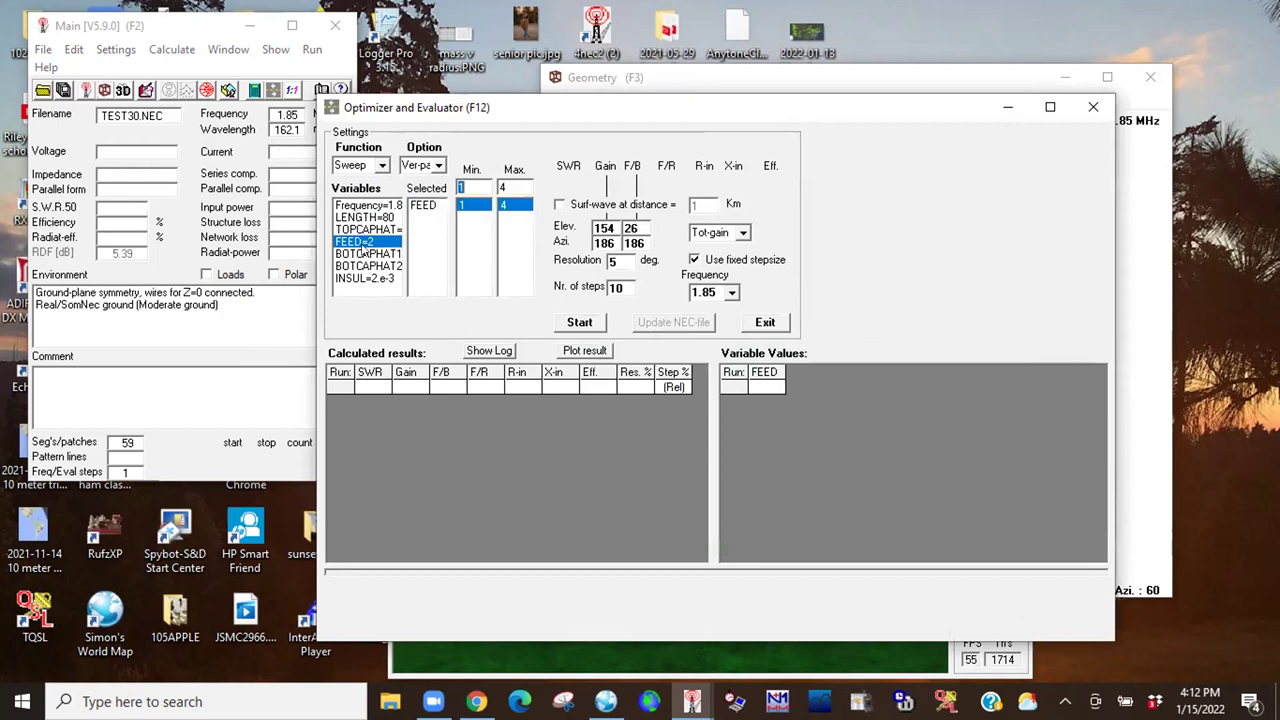
double_click(505, 187)
text(1)
click(579, 322)
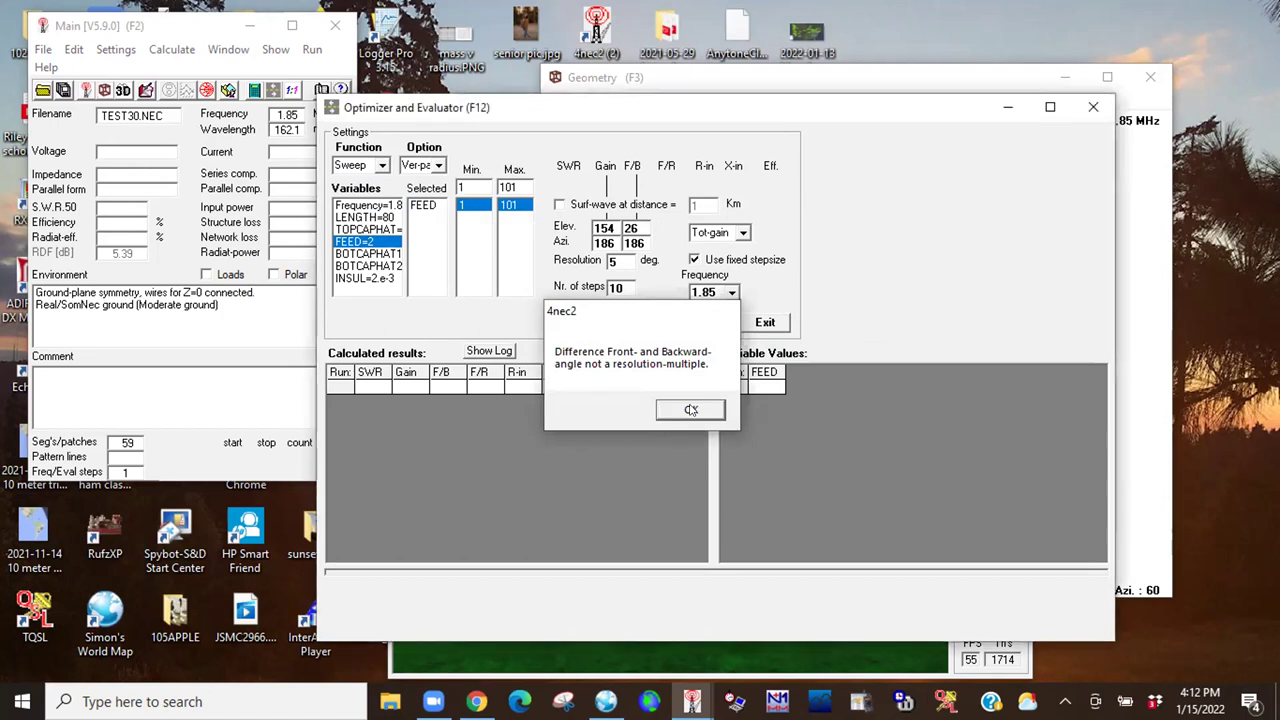
click(690, 410)
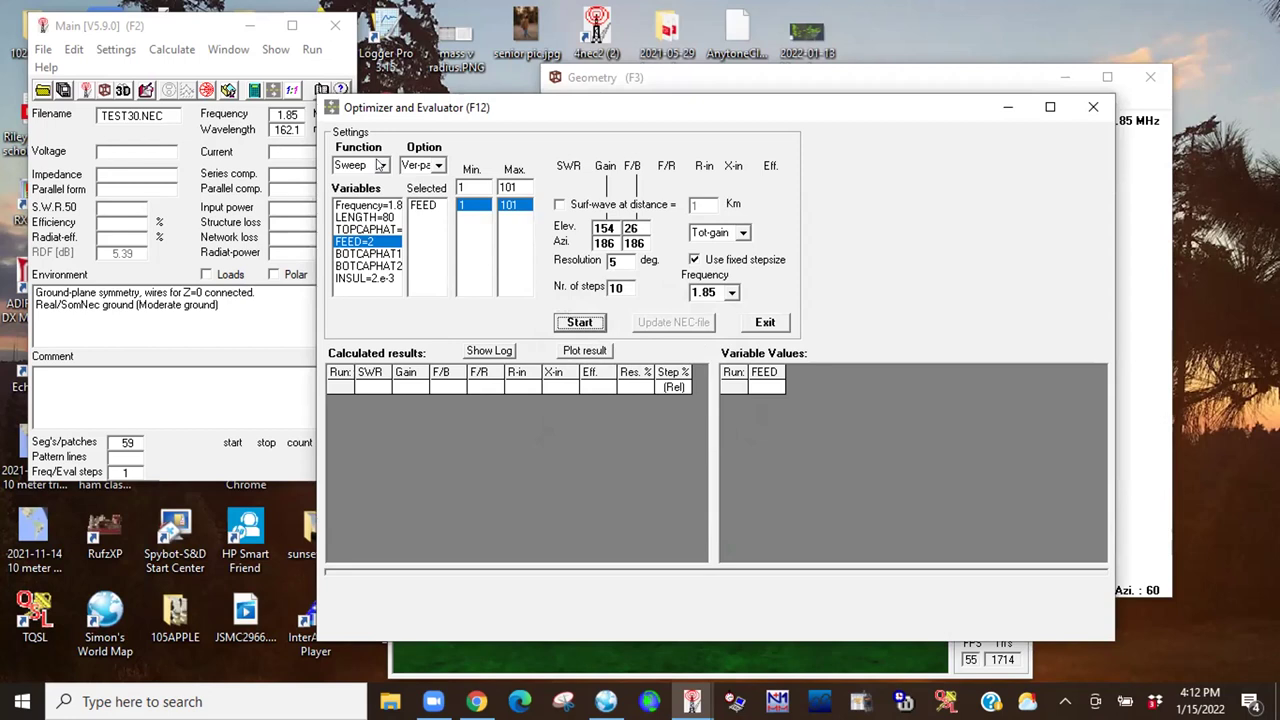
click(431, 165)
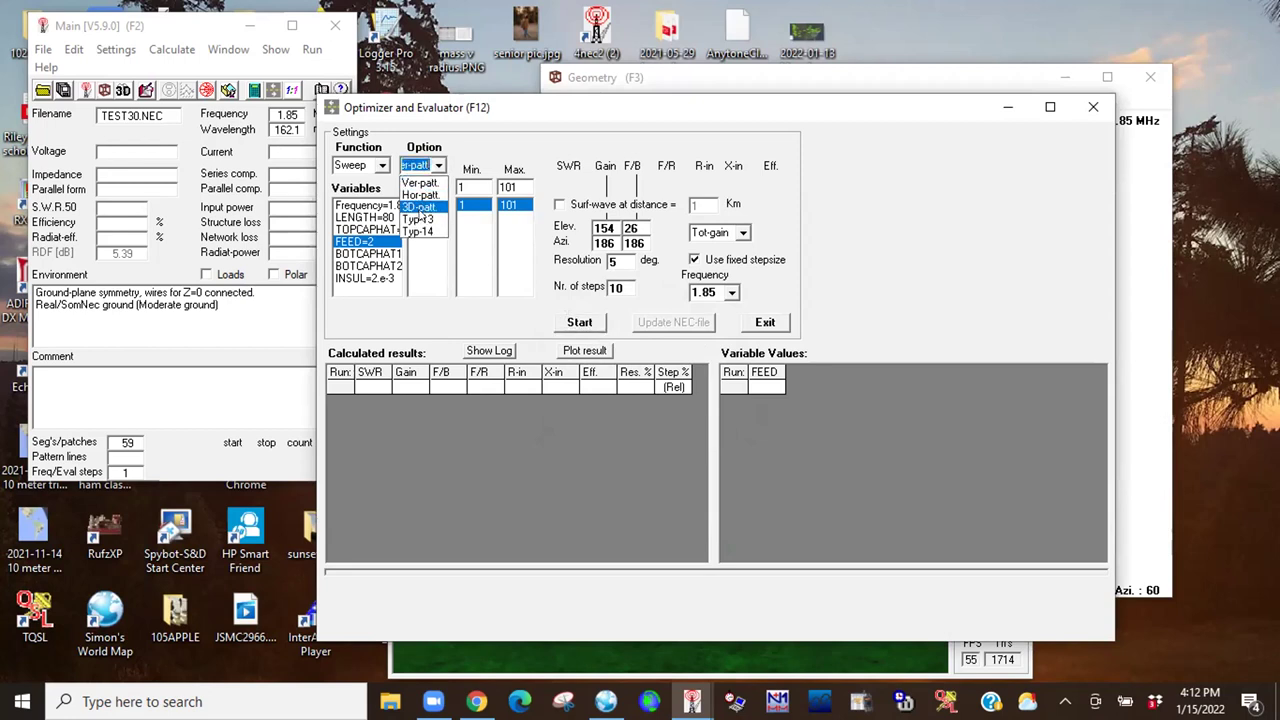
click(476, 143)
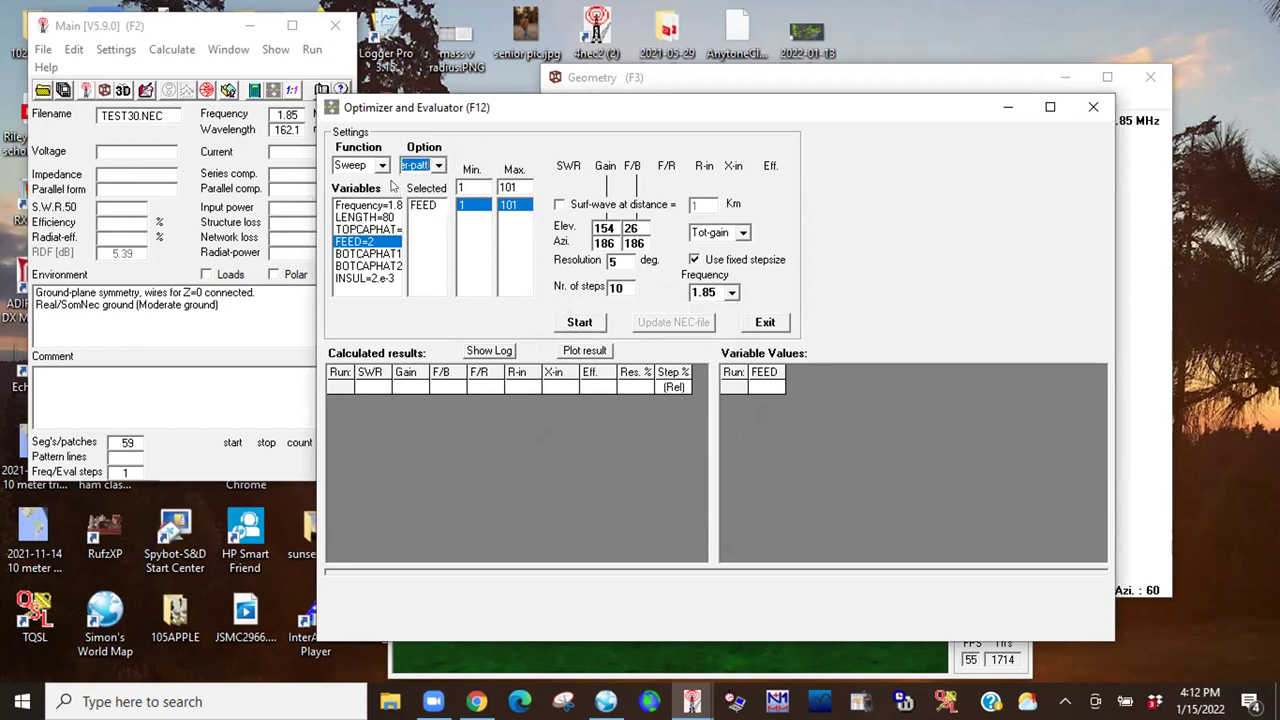
click(383, 168)
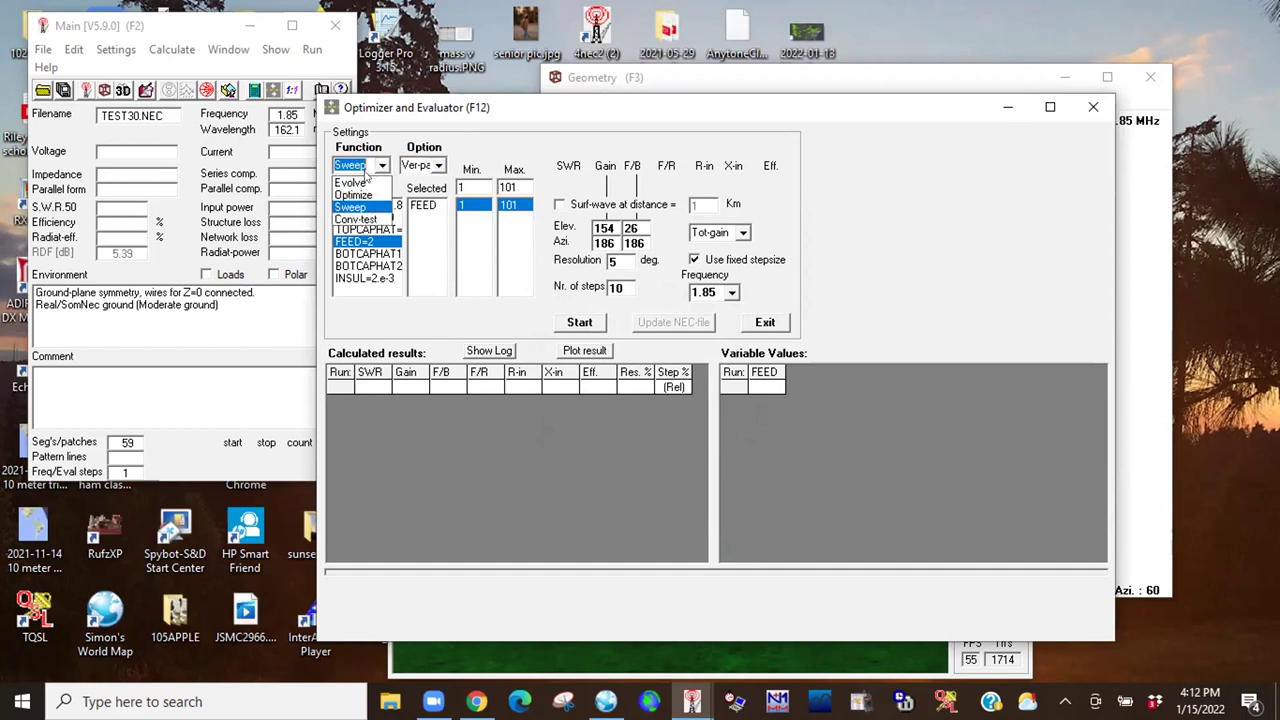
click(352, 194)
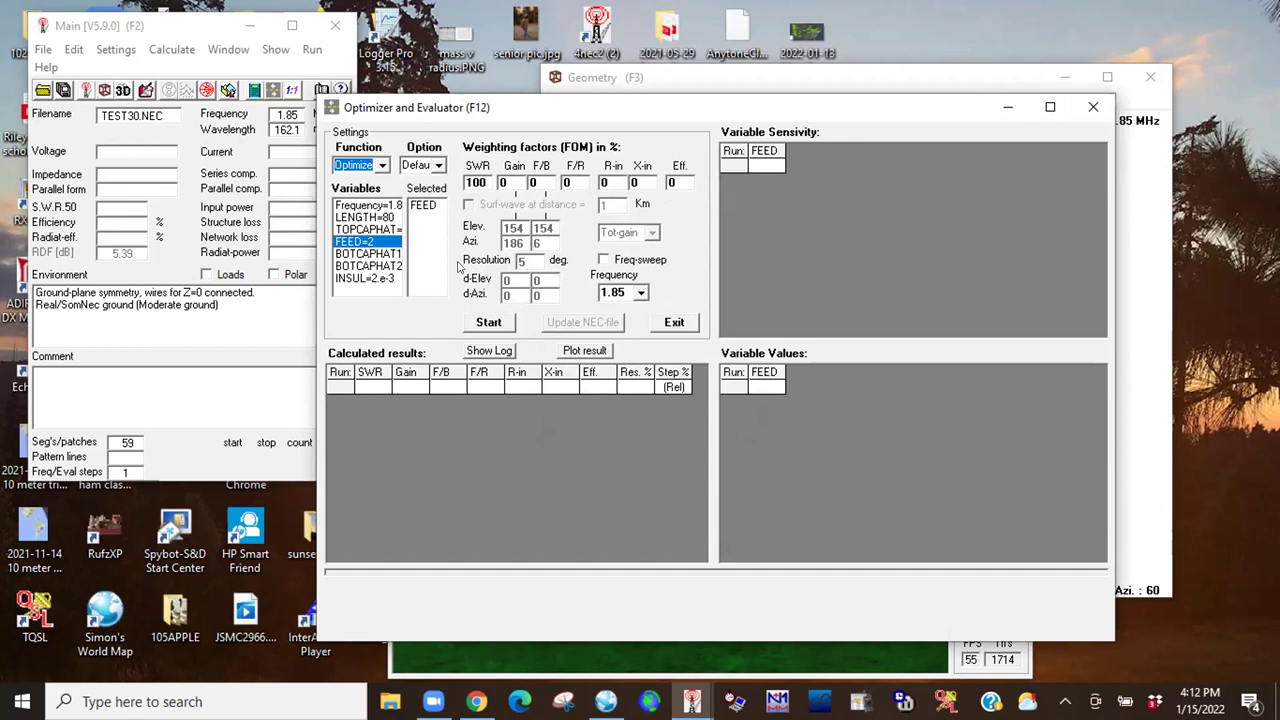
click(378, 166)
click(366, 182)
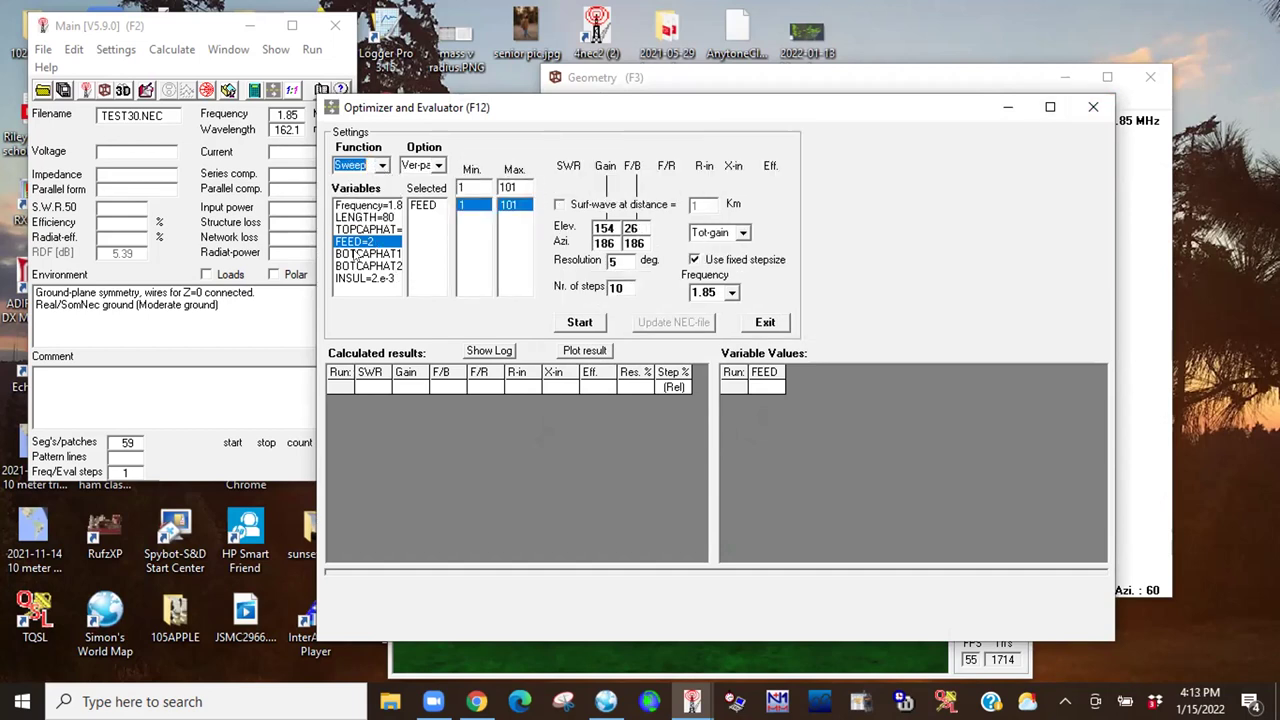
Replace FEED with LENGTH as the sweep variable and try to run its sweep from 40 to 160.
click(423, 204)
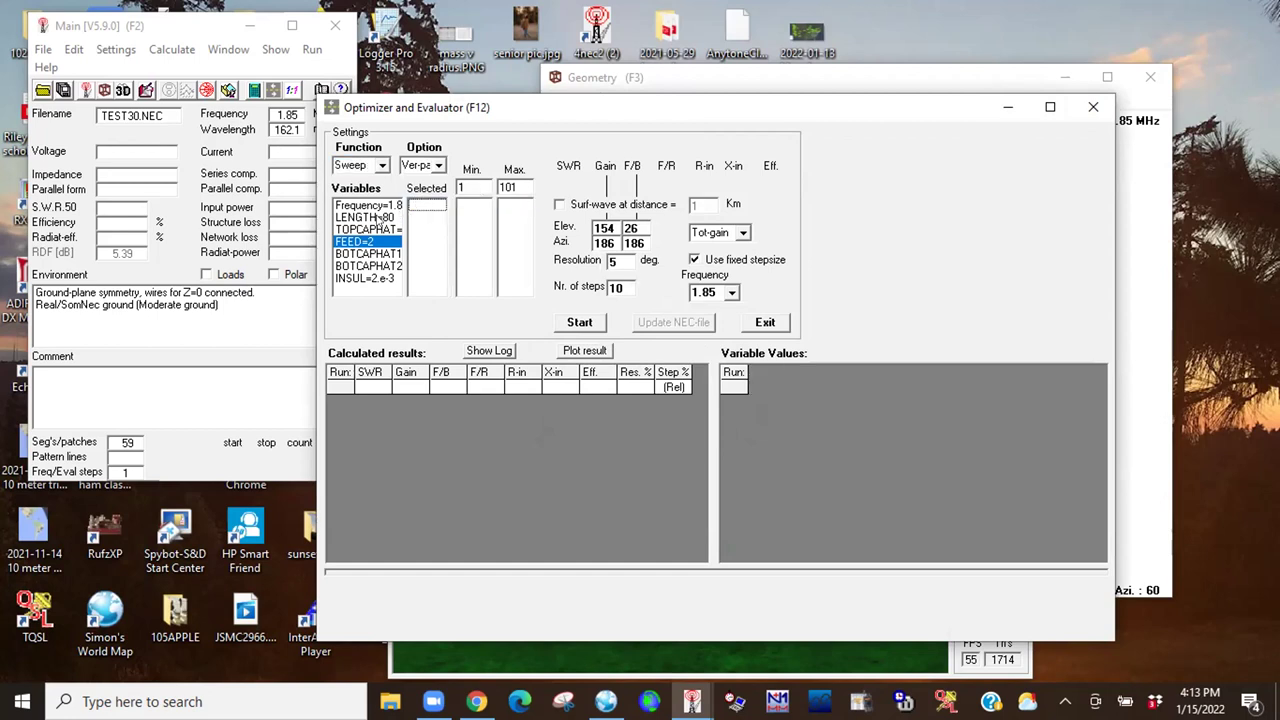
click(381, 217)
click(586, 328)
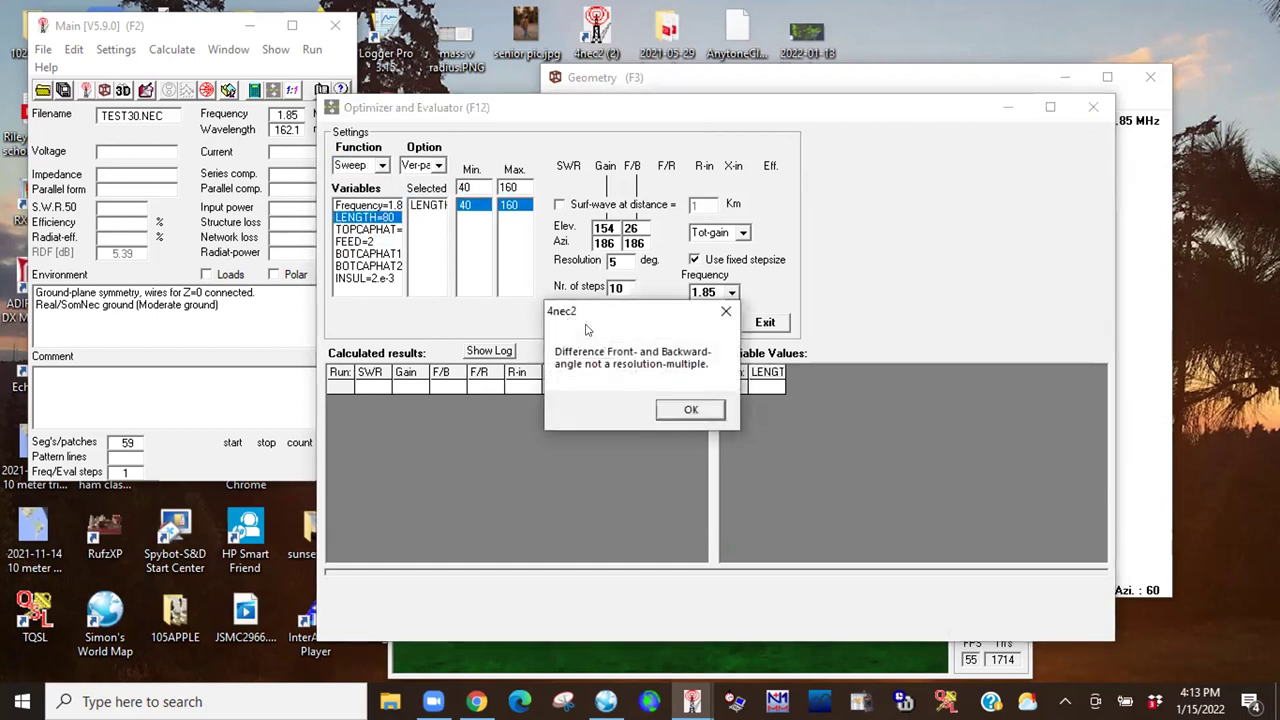
click(688, 410)
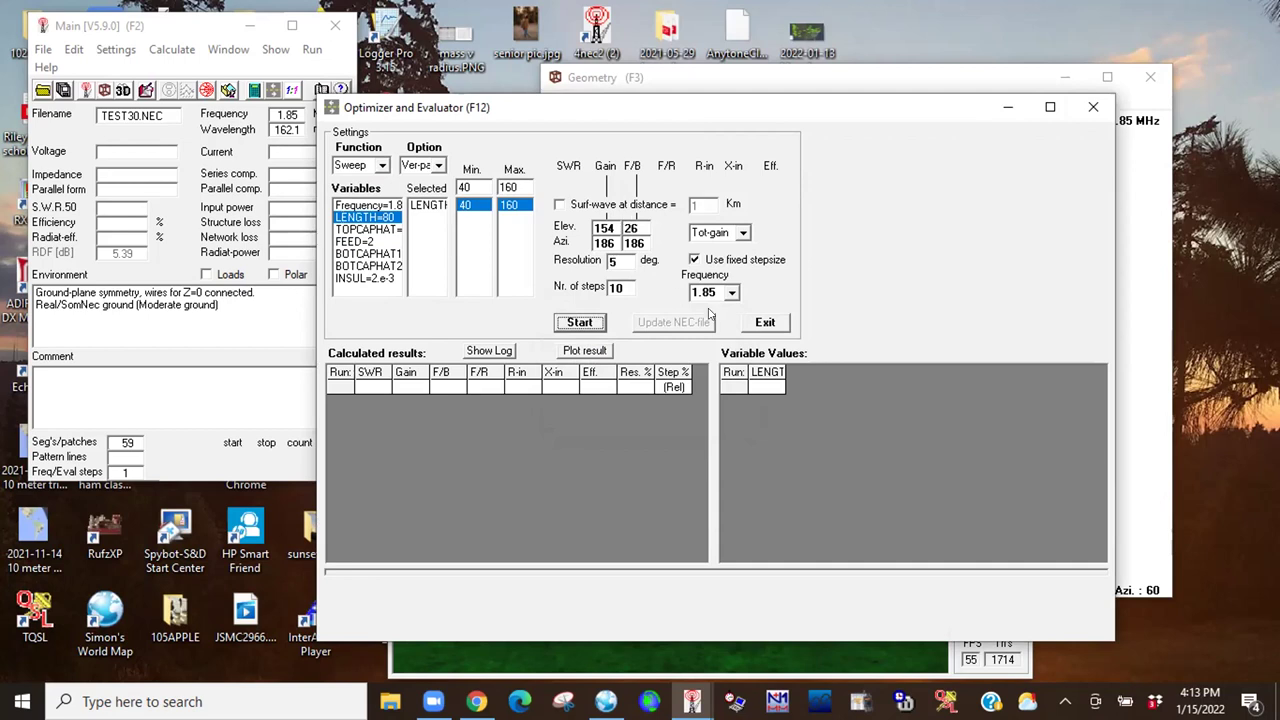
Switch the optimizer function back to Optimize, start a run on LENGTH with 100% SWR weighting, and close the optimizer.
click(374, 164)
click(362, 193)
key(Up)
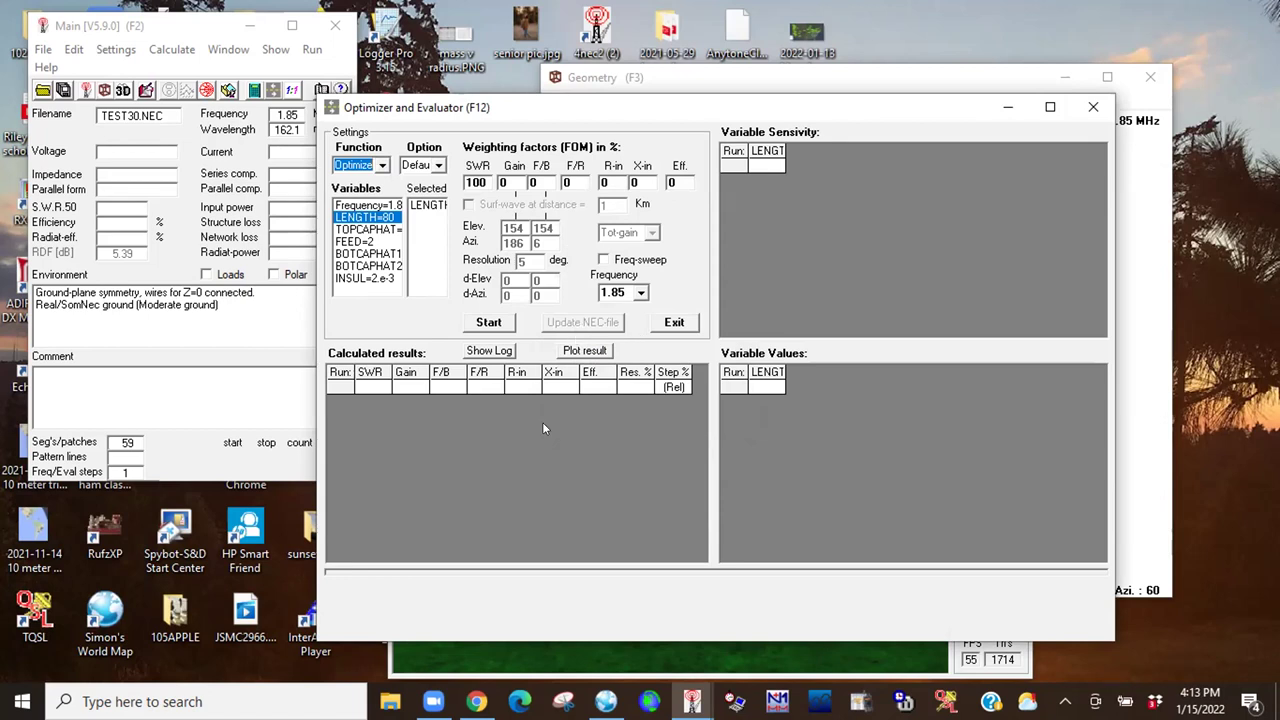
click(484, 324)
click(1081, 112)
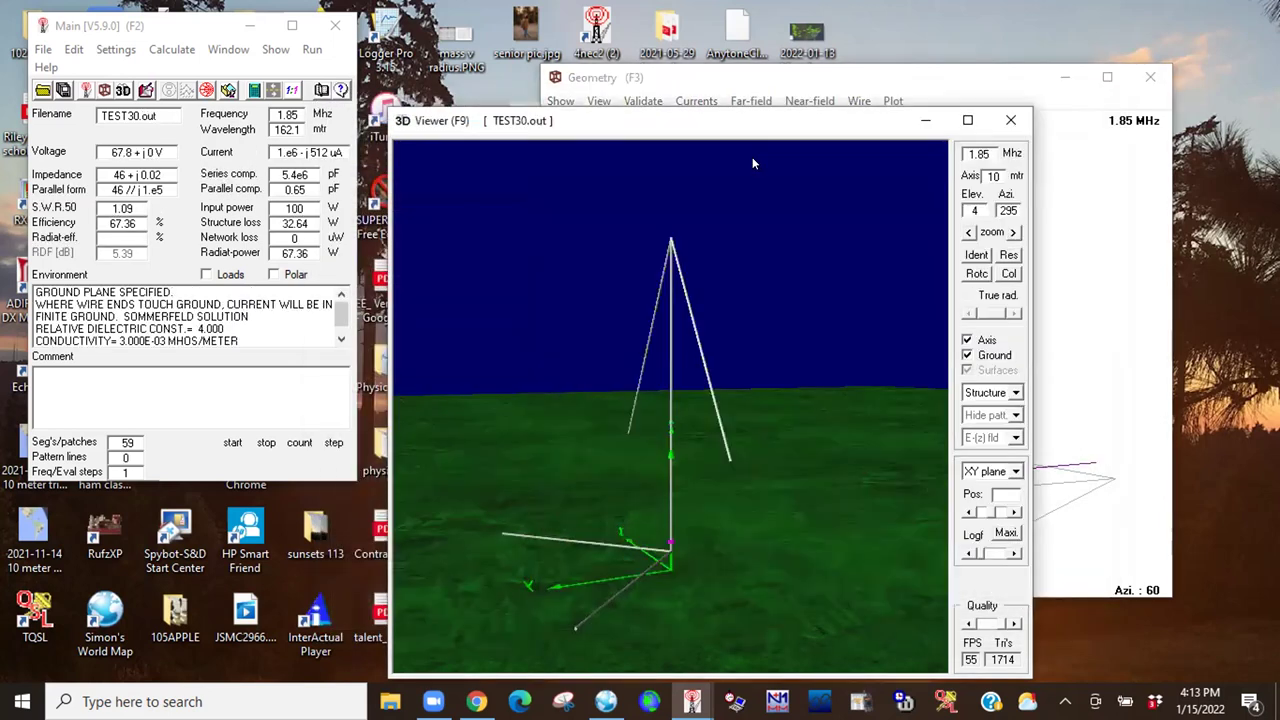
Examine the TEST30 wire structure in the 3D viewer from ground level and from slightly raised angles.
mouse_move(709, 374)
mouse_down()
mouse_move(734, 343)
mouse_move(802, 351)
mouse_move(577, 356)
mouse_move(710, 386)
mouse_up()
drag(547, 327, 616, 355)
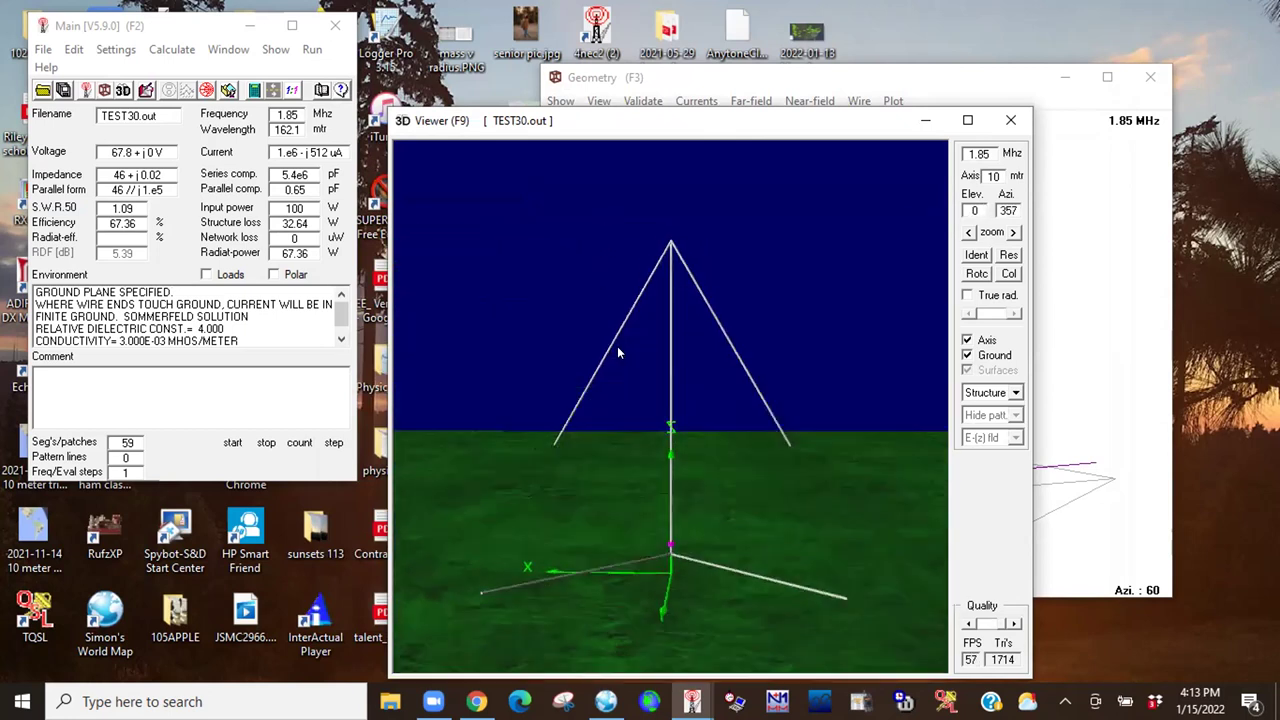
drag(737, 335, 696, 419)
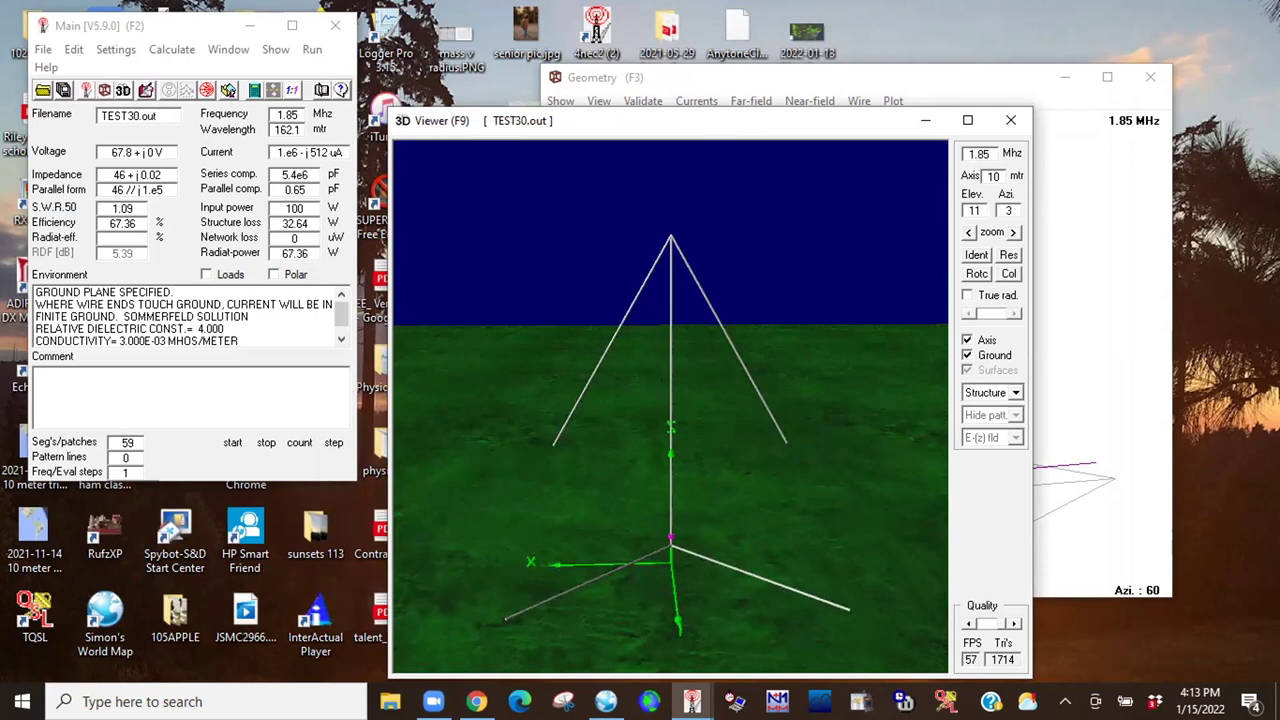
mouse_move(726, 483)
mouse_down()
mouse_move(713, 550)
mouse_move(722, 407)
mouse_move(708, 489)
mouse_move(738, 503)
mouse_up()
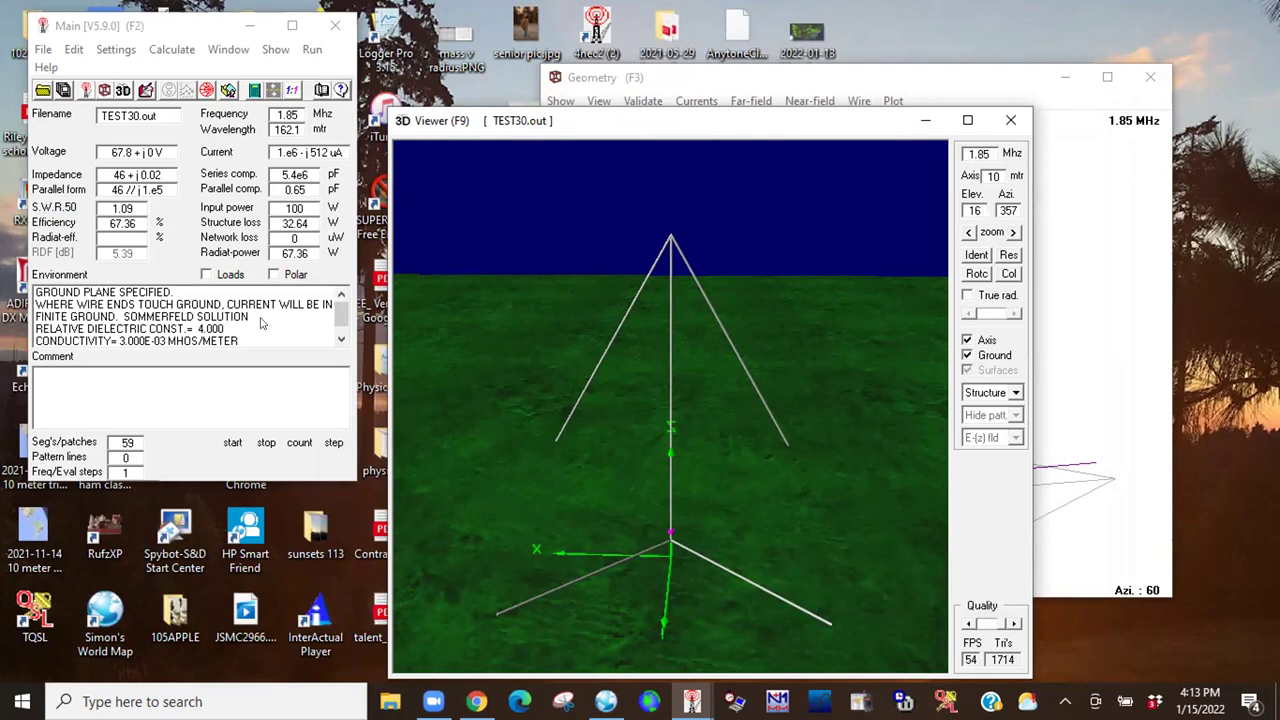
Read the ground parameters in the environment text, including the dielectric constant and conductivity, and return to the 3D structure.
click(339, 338)
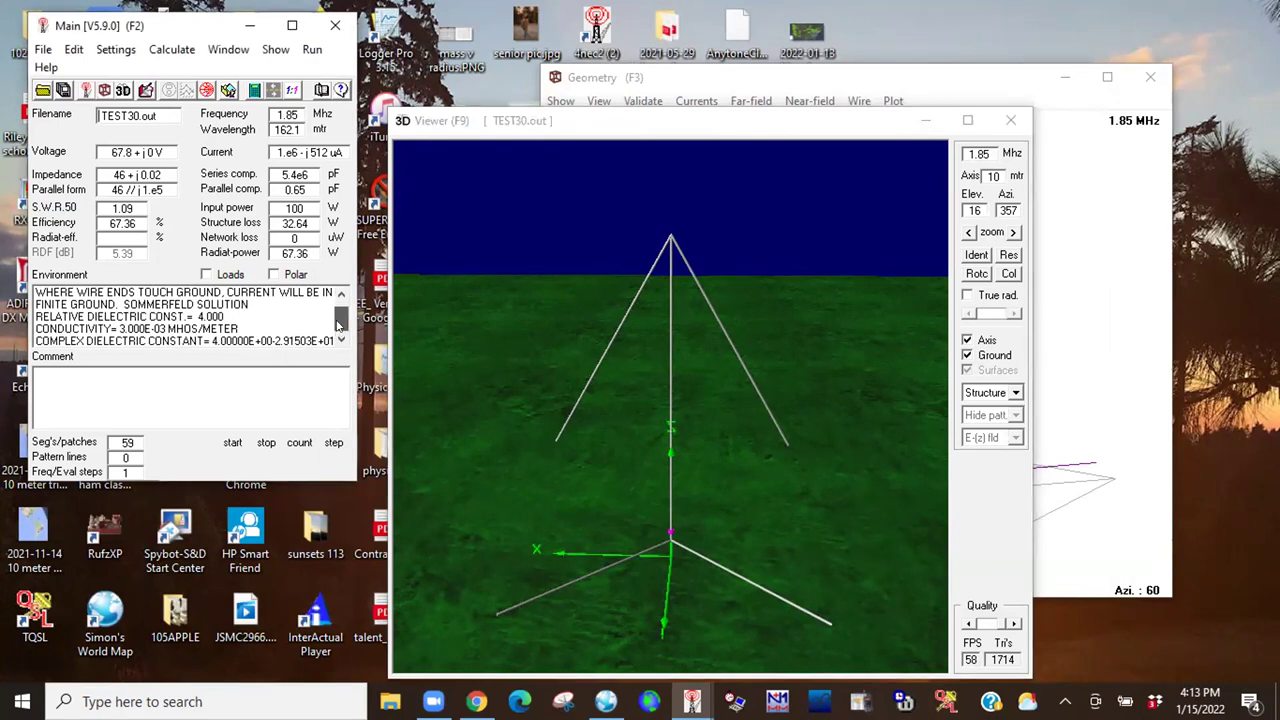
scroll(339, 330, up, 1)
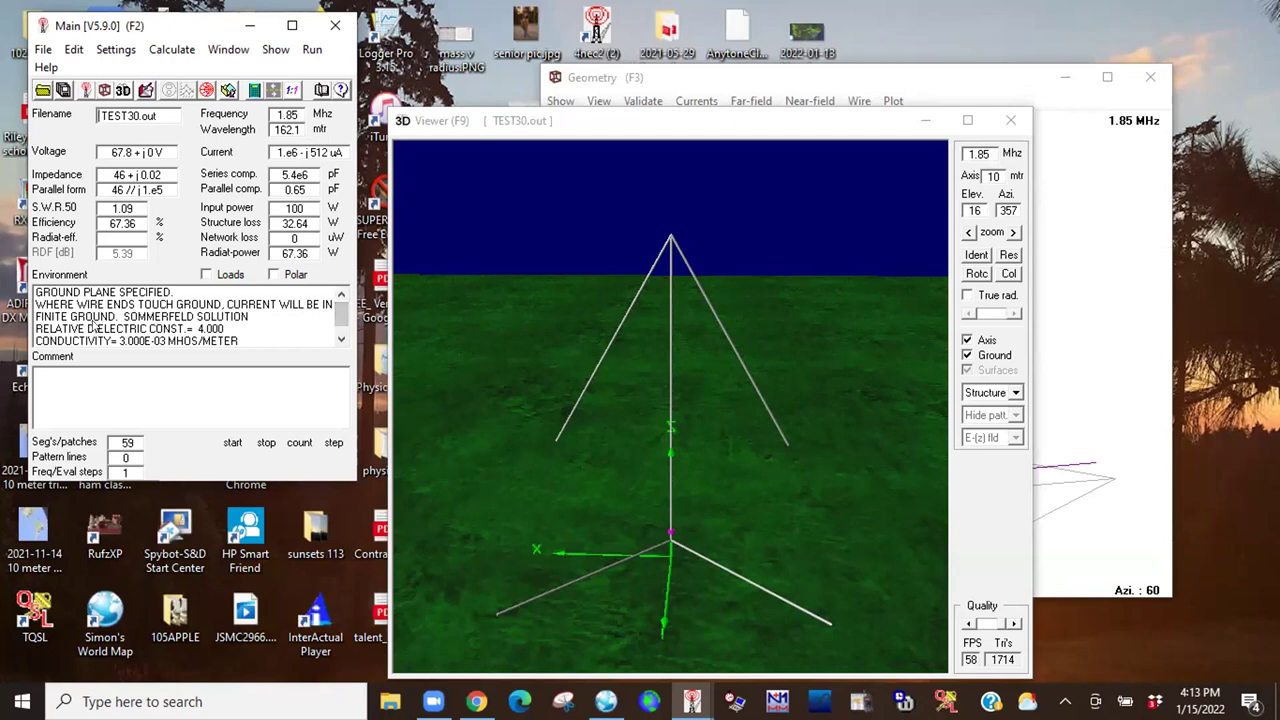
scroll(339, 330, down, 1)
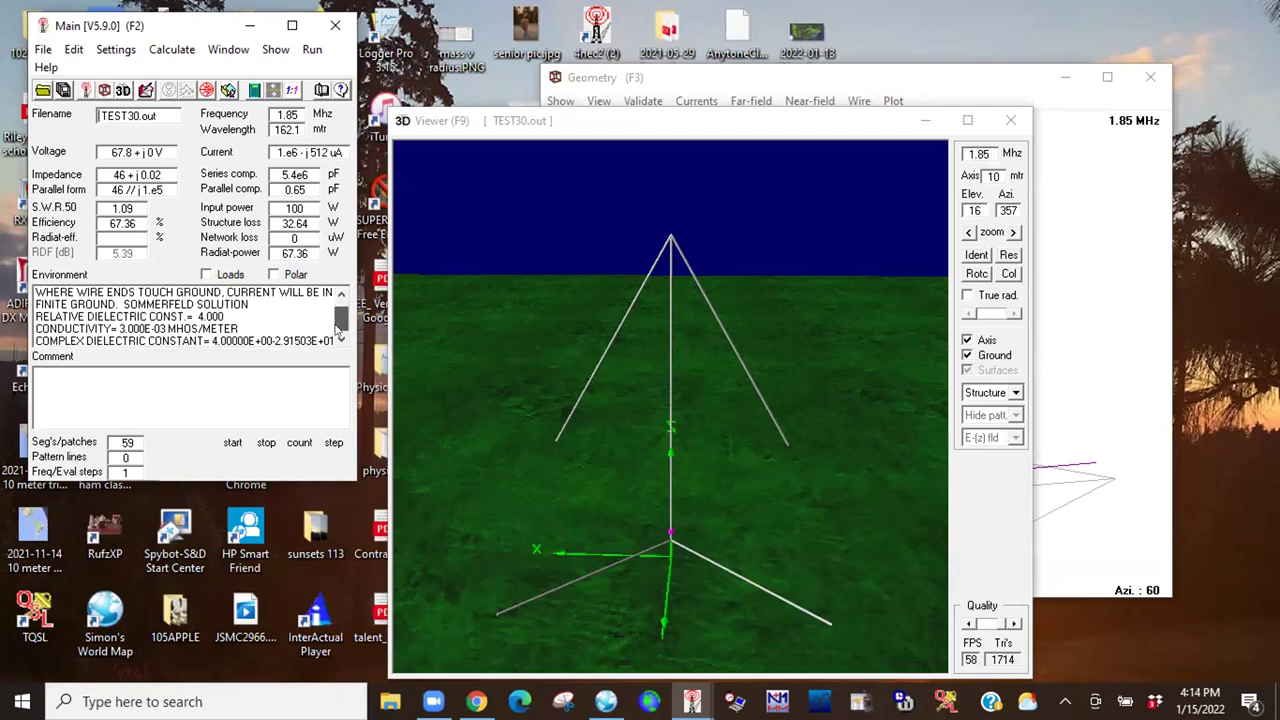
click(341, 296)
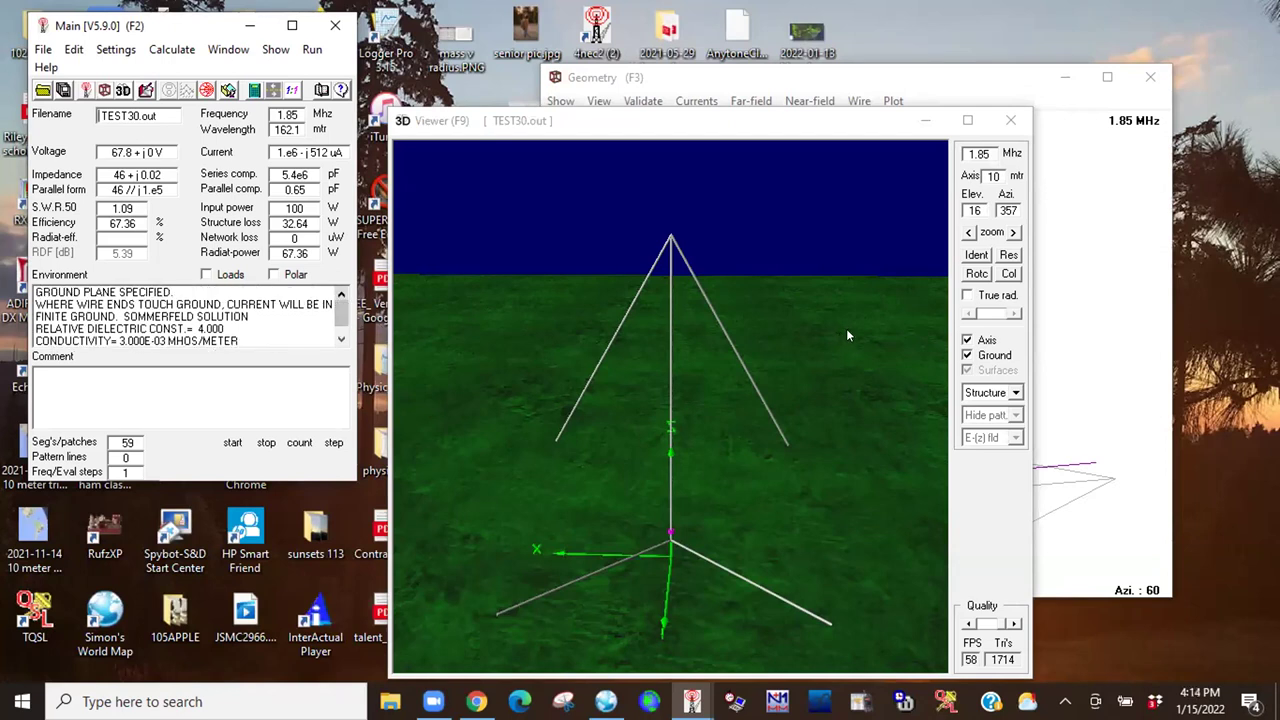
click(668, 120)
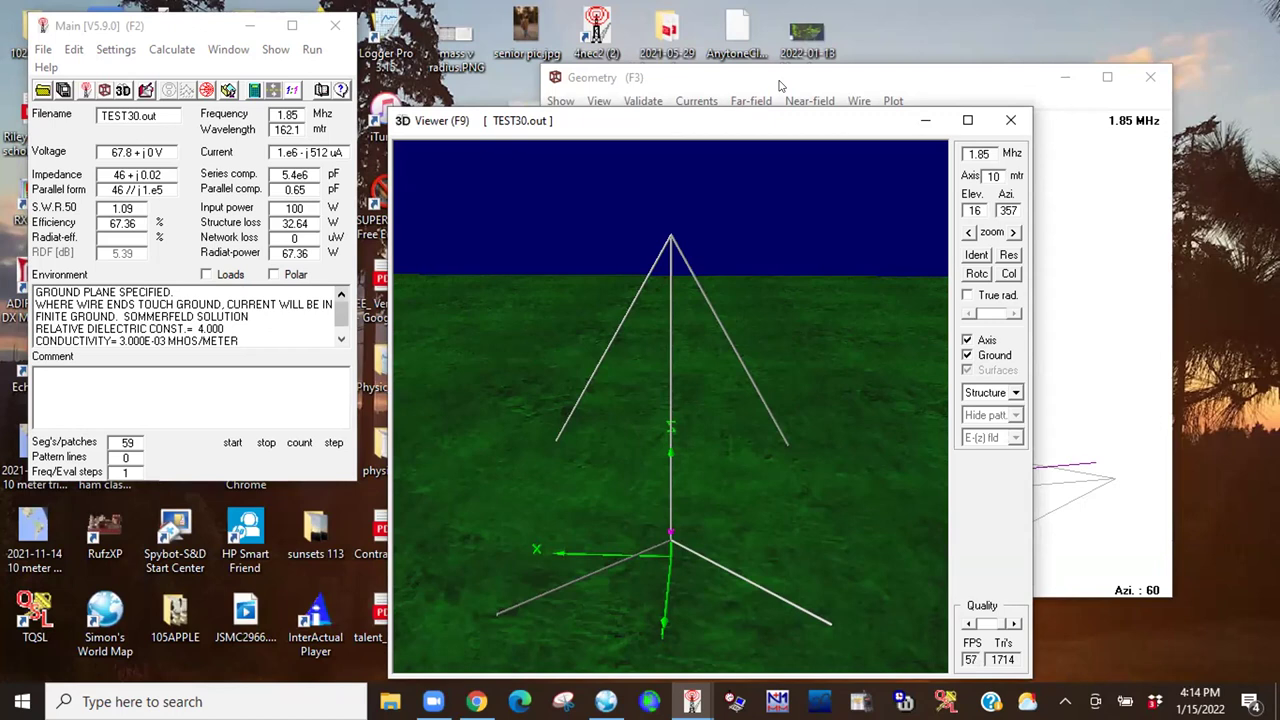
drag(740, 380, 700, 416)
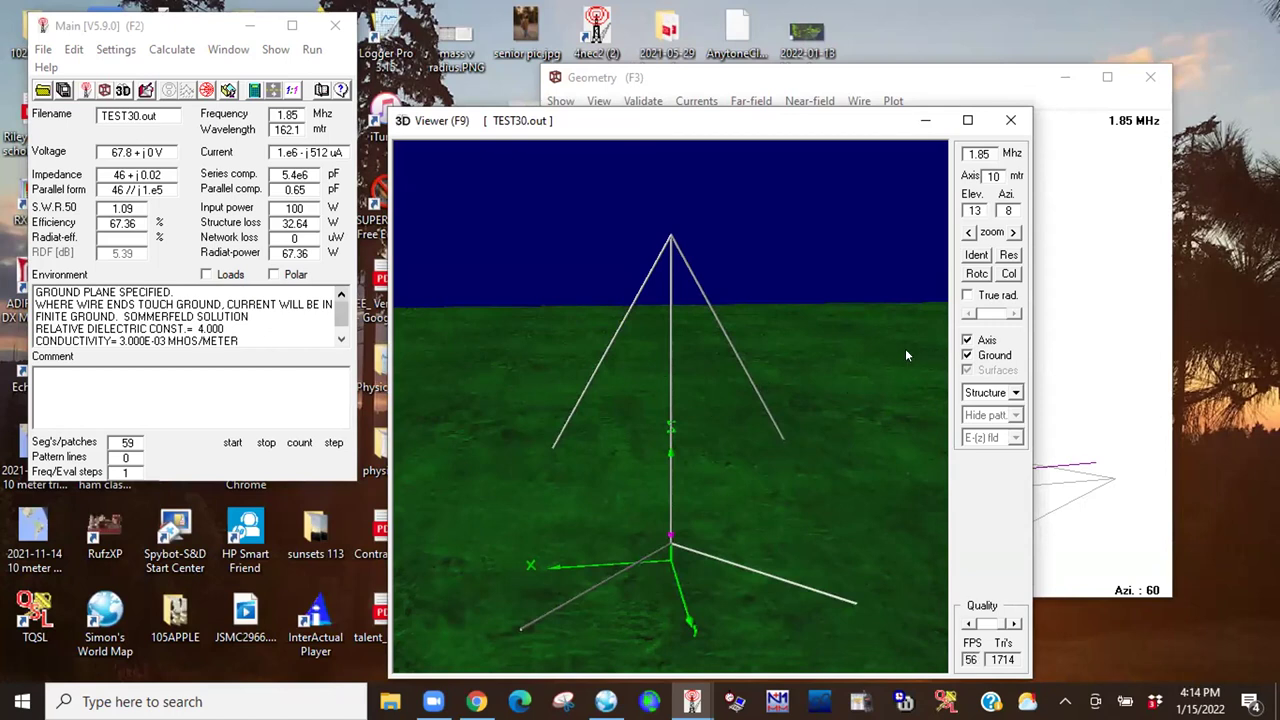
Generate the full far-field pattern at 1.85 MHz with 1 degree resolution.
click(165, 49)
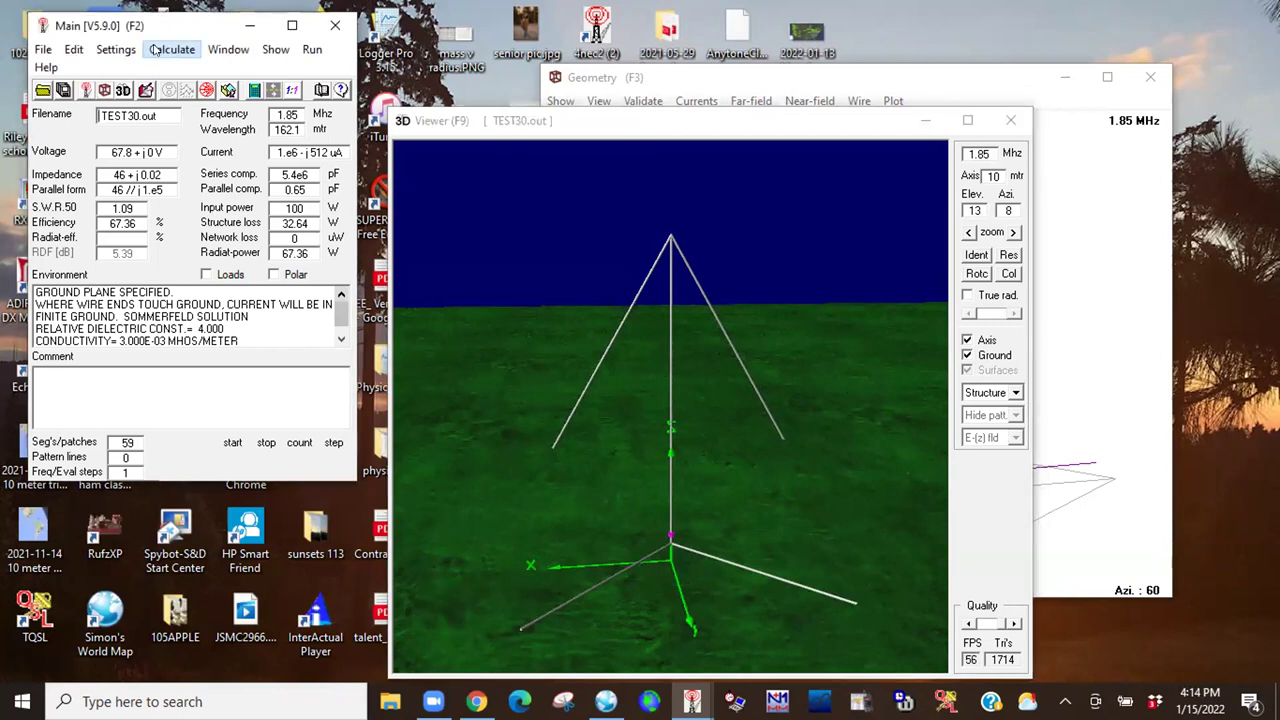
click(187, 72)
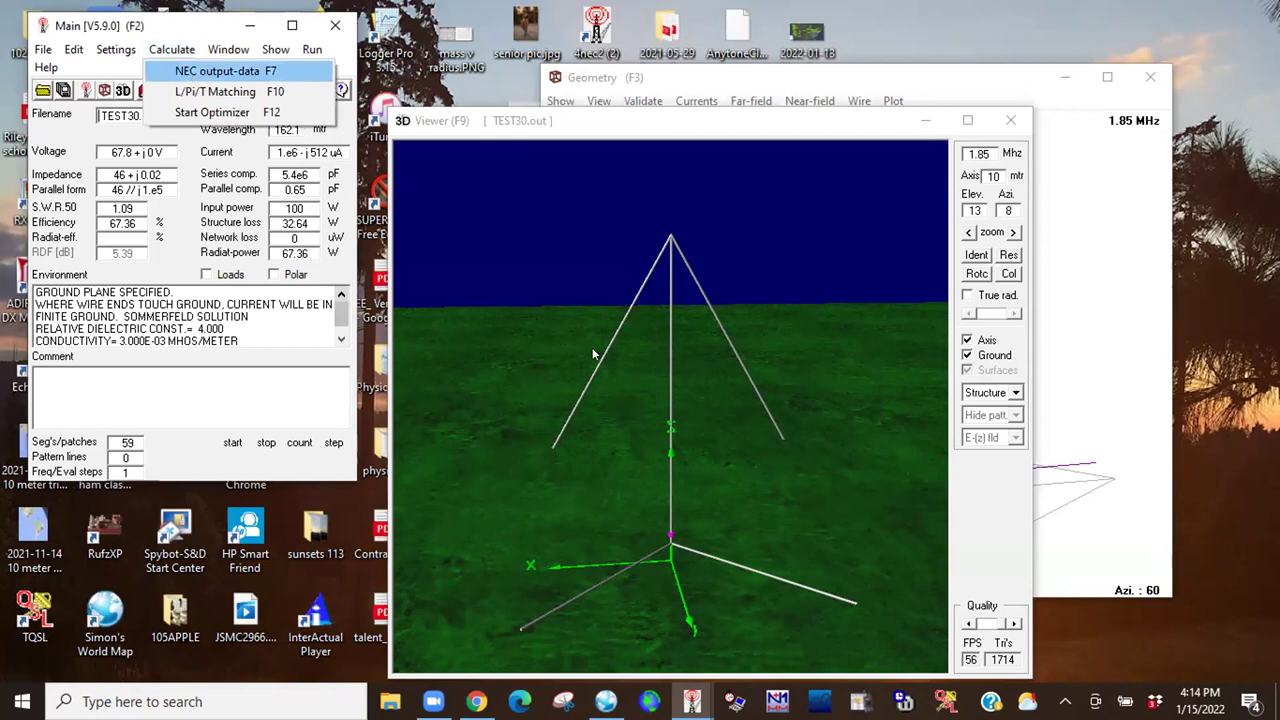
click(424, 280)
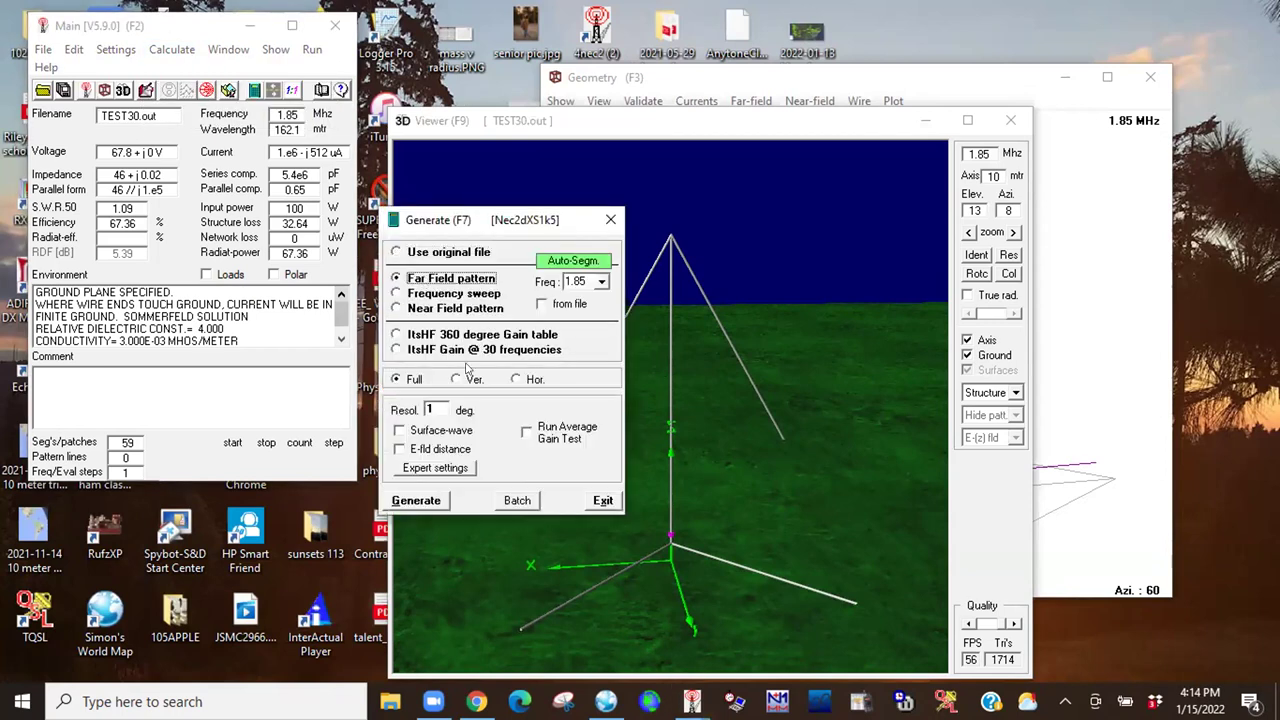
click(411, 503)
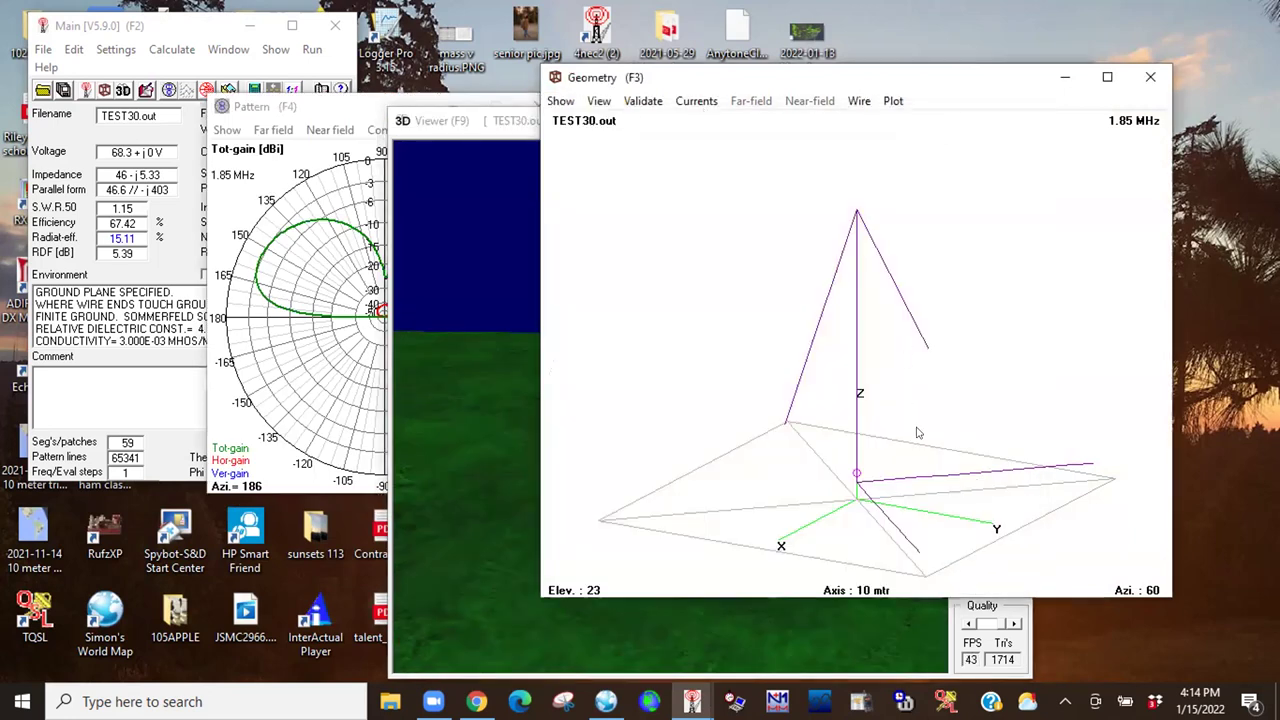
Show the total-gain pattern as Multi-color in the 3D viewer and view it from near ground level.
click(528, 248)
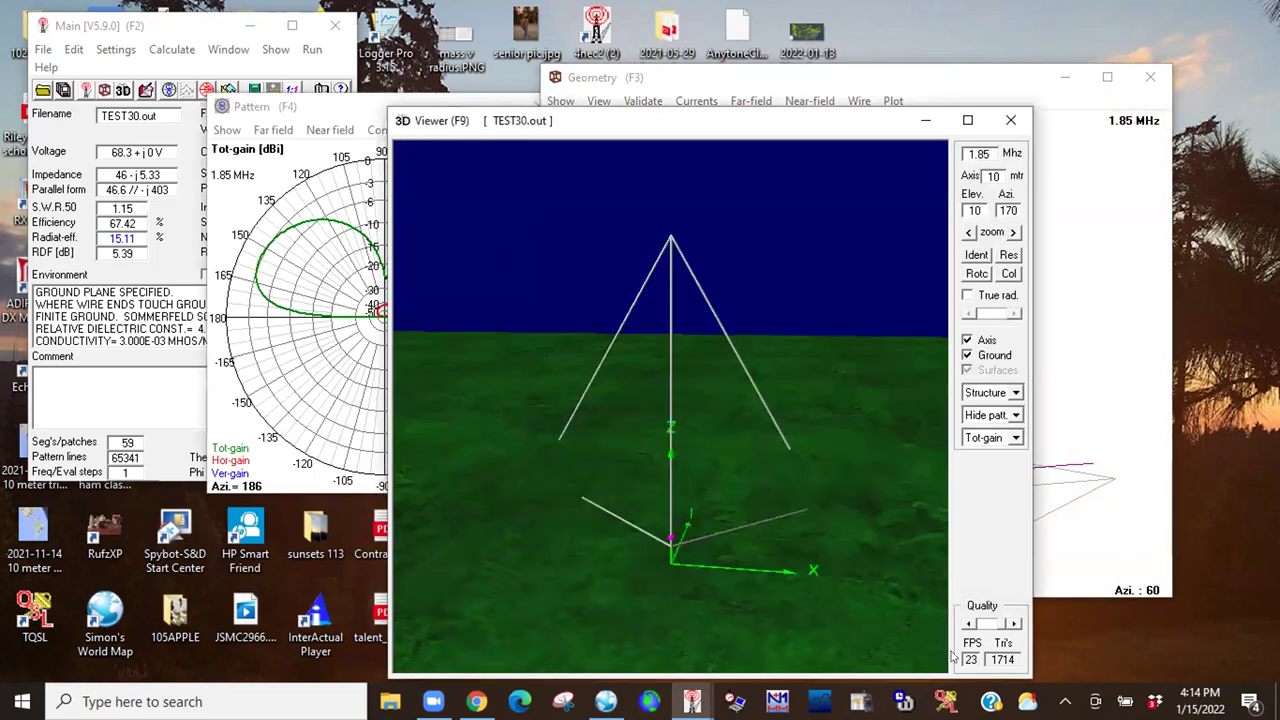
click(1015, 414)
click(990, 452)
drag(771, 415, 786, 366)
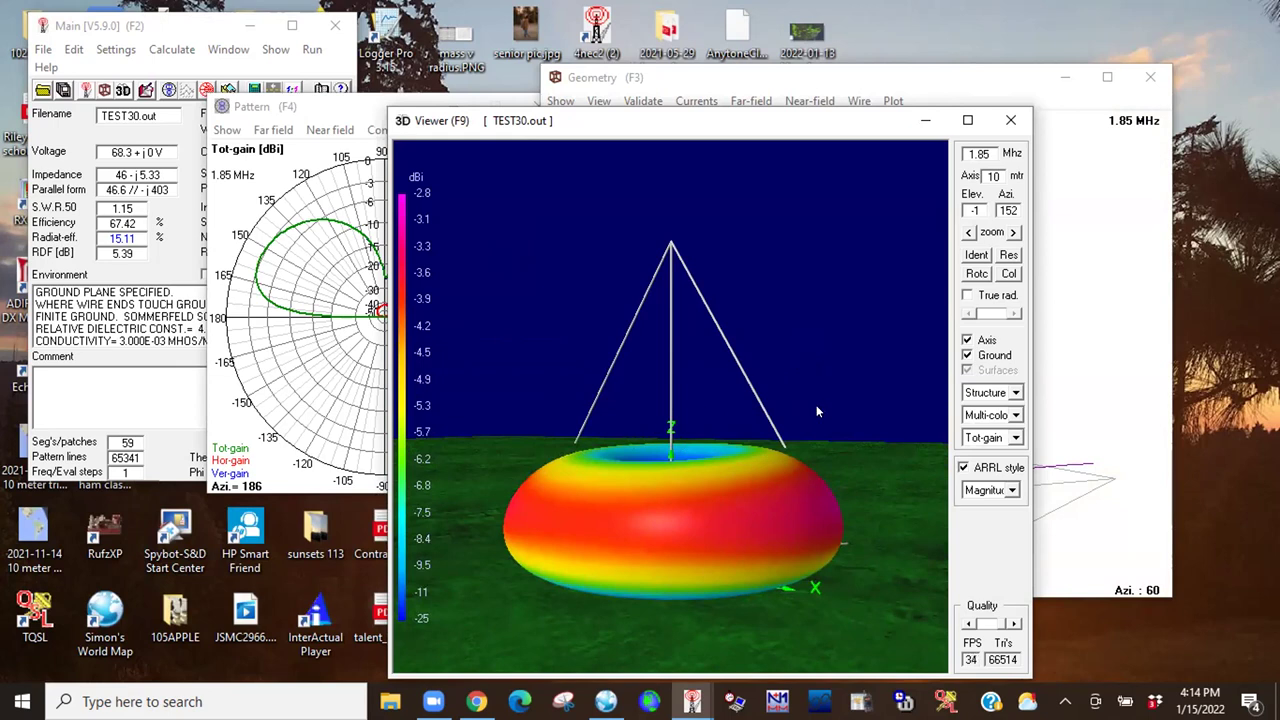
Display the wire currents in the 3D viewer, hide the gain pattern and turn the antenna around.
click(1015, 392)
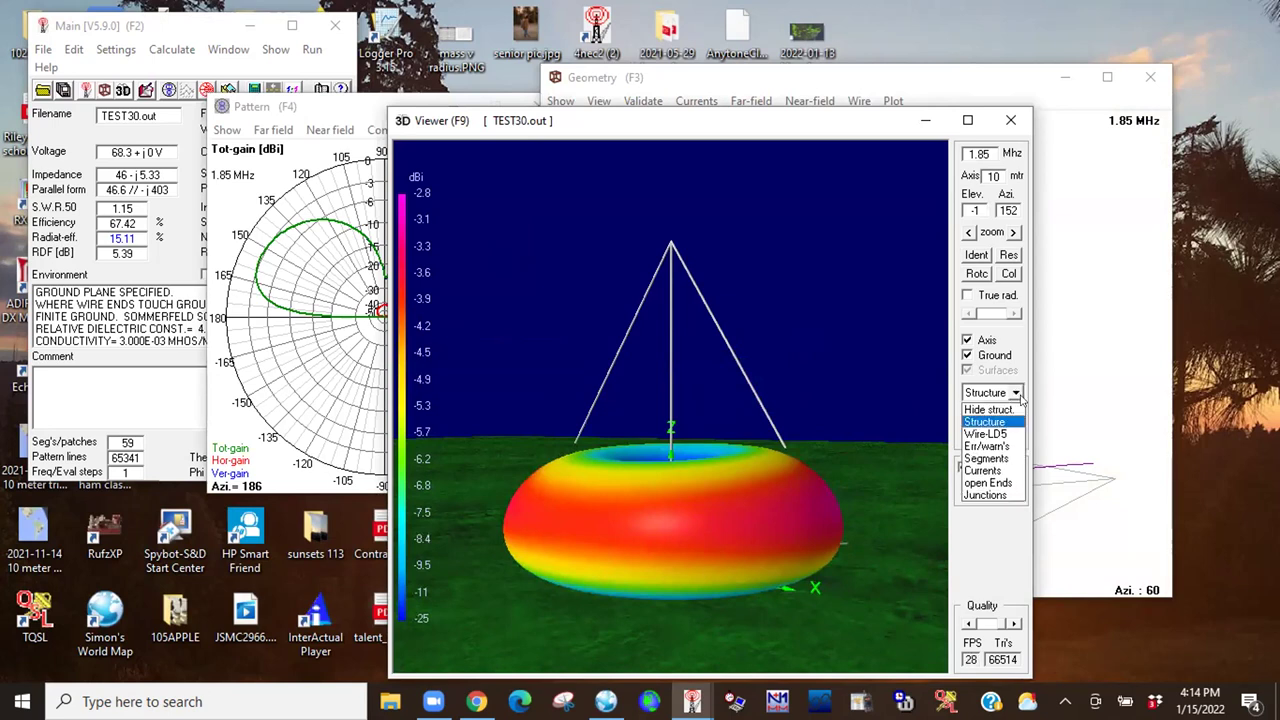
click(988, 470)
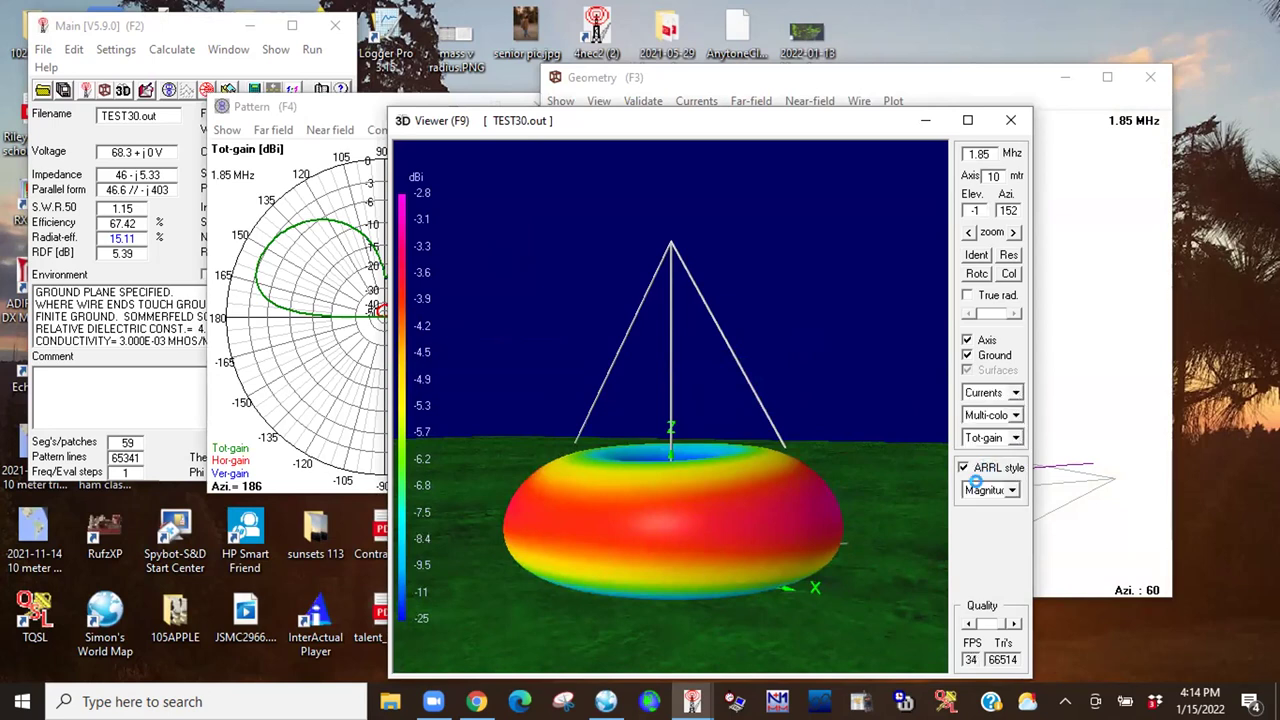
click(1017, 415)
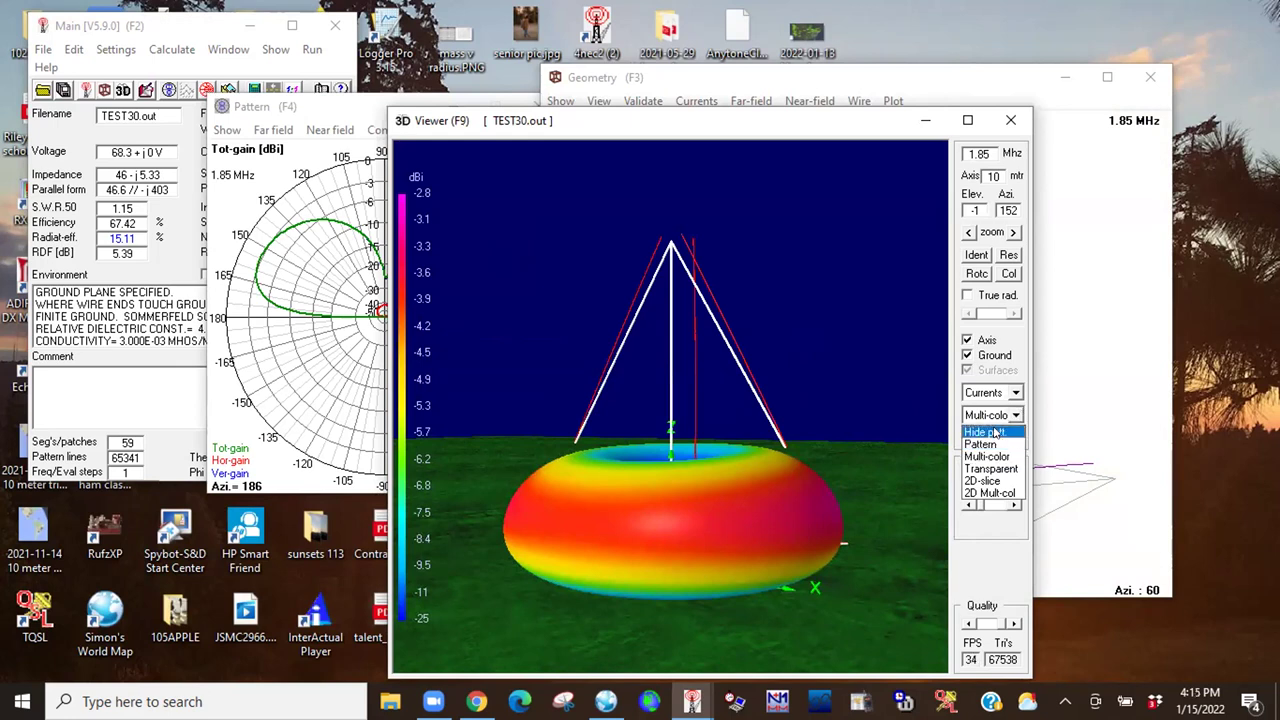
click(993, 432)
drag(757, 381, 733, 415)
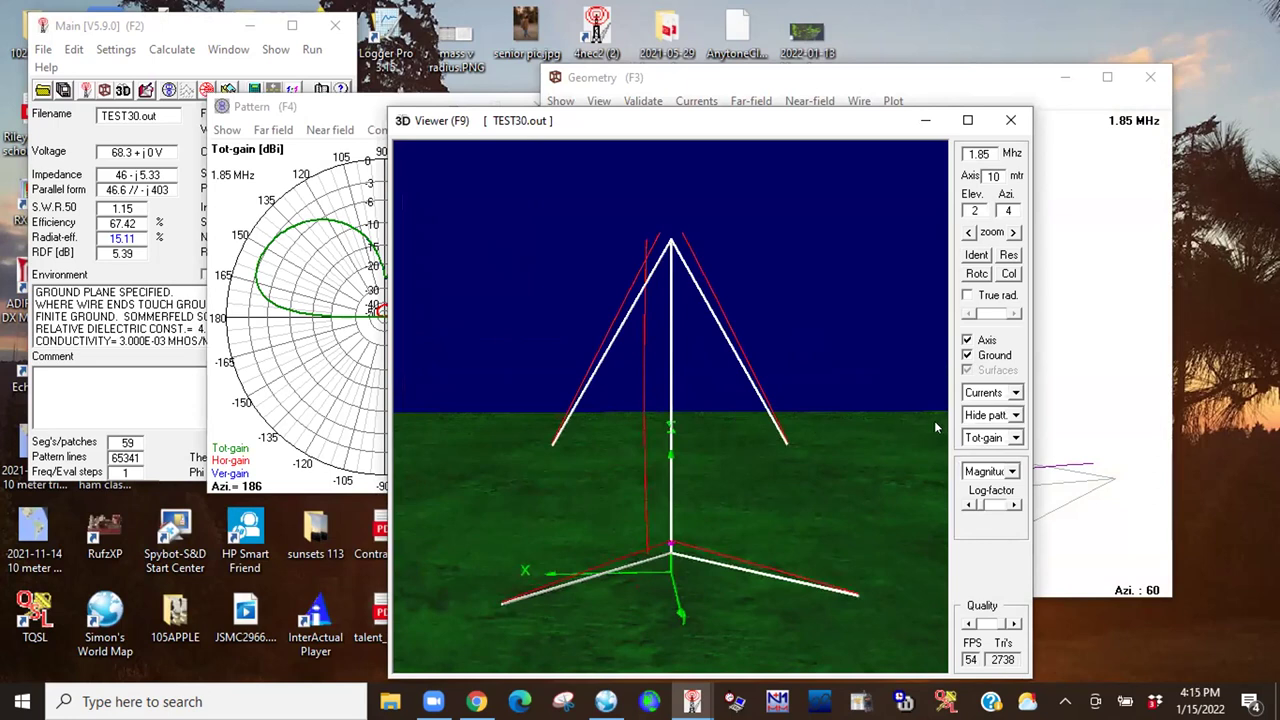
Switch the 3D structure display to Segments and inspect the wire segmentation from another azimuth.
click(1016, 392)
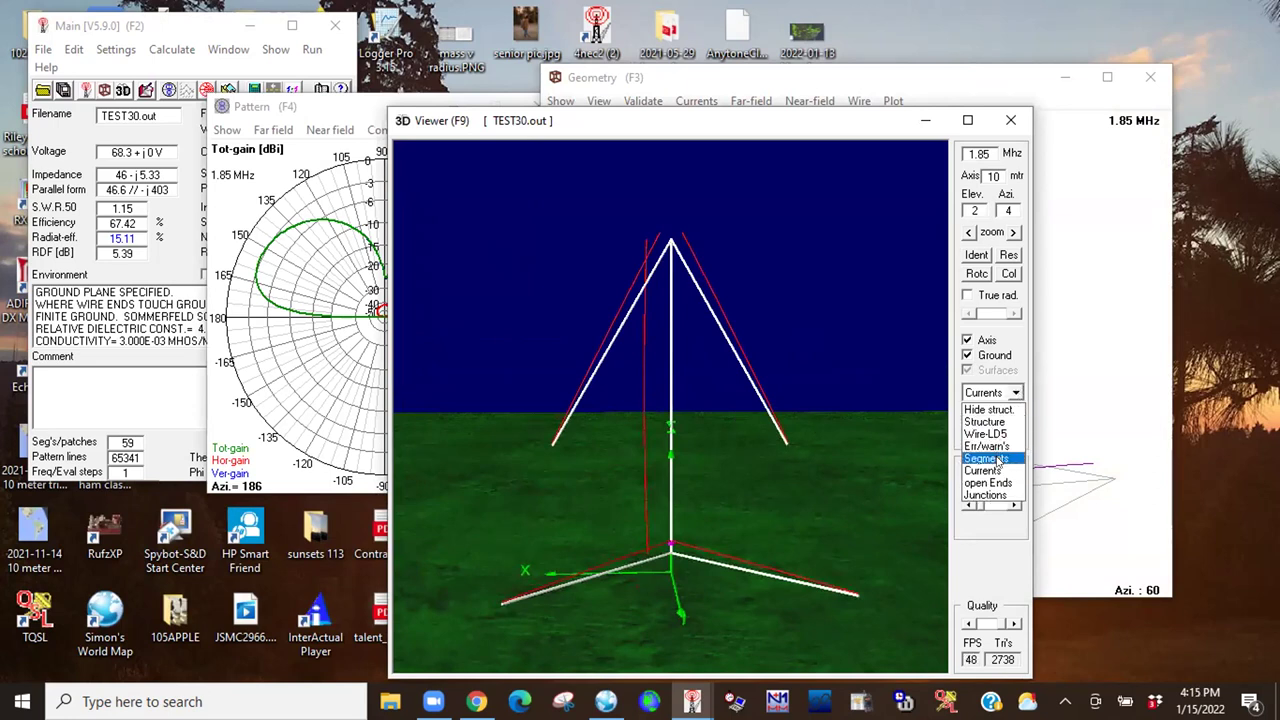
click(986, 458)
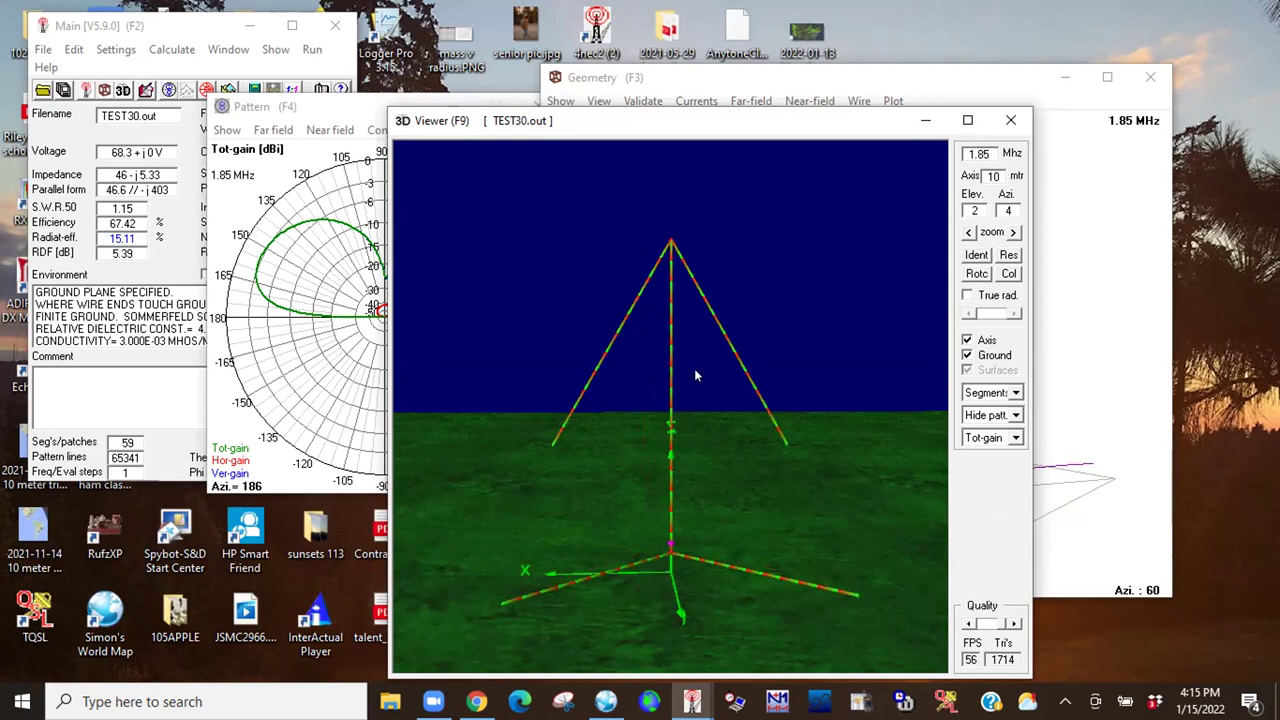
drag(698, 387, 594, 384)
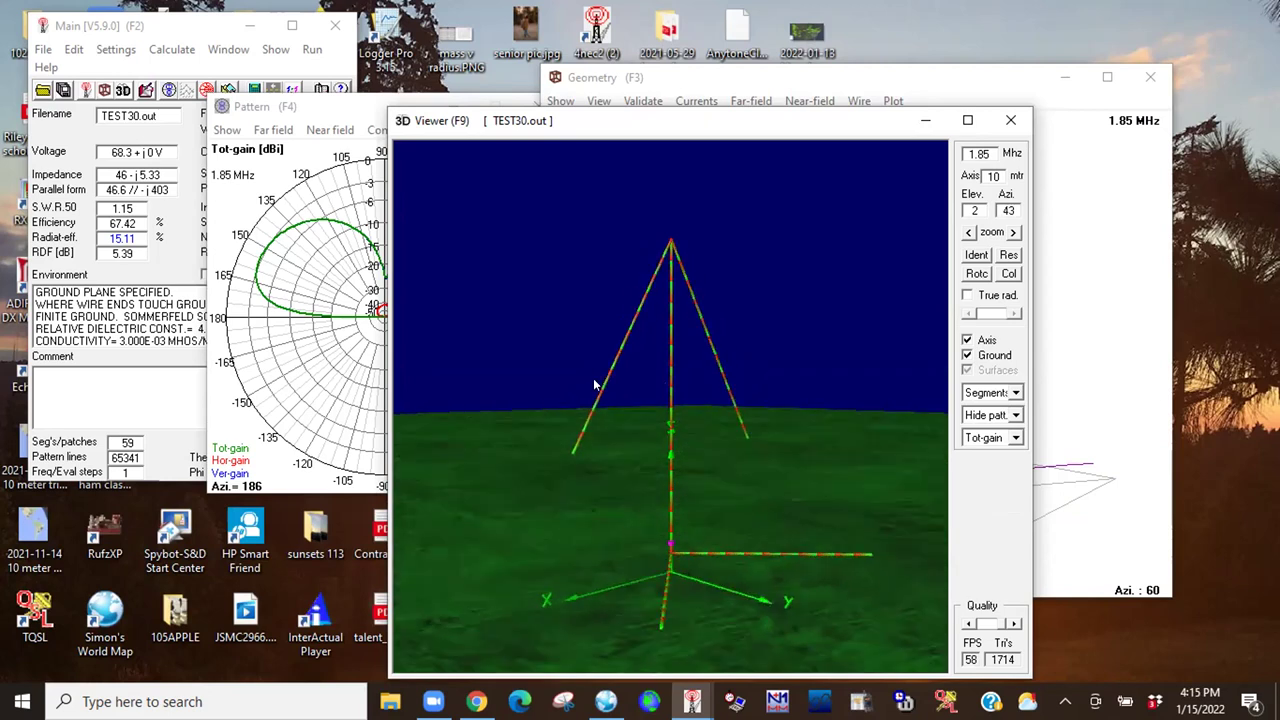
Return the structure display to Currents and examine the current distribution along the wires from the antenna's opposite side.
click(1016, 393)
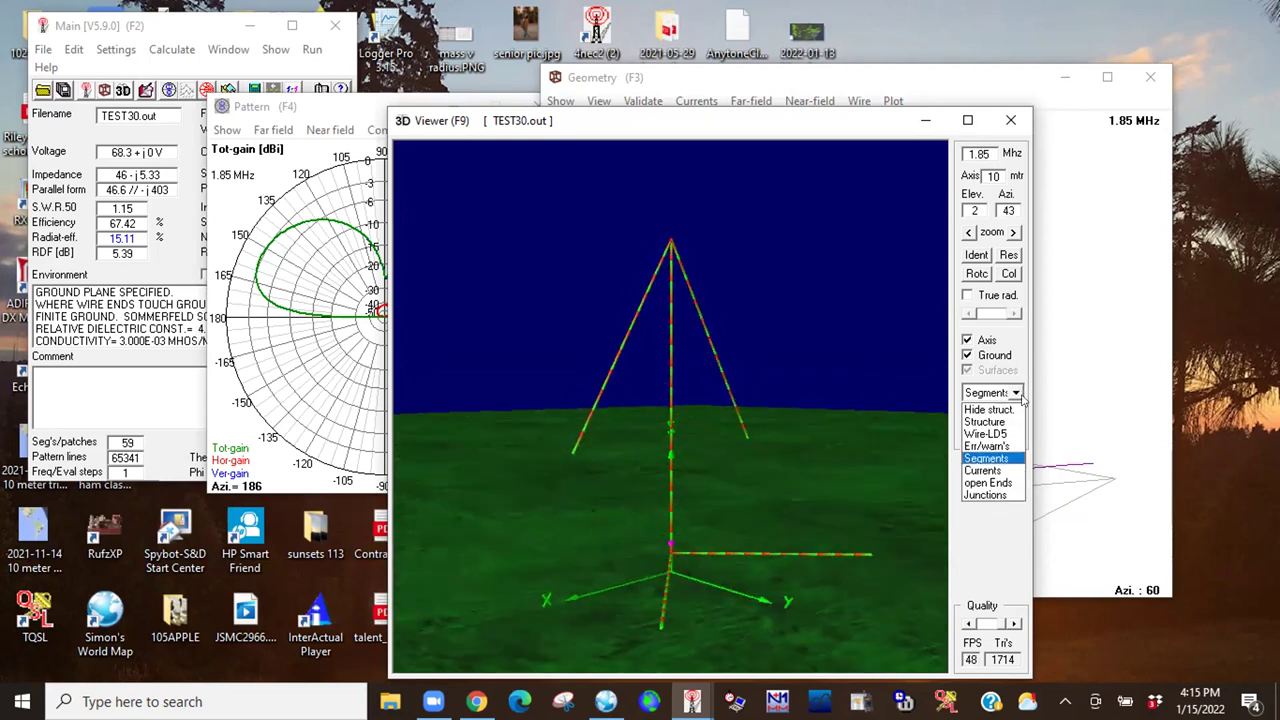
click(984, 470)
drag(840, 318, 577, 330)
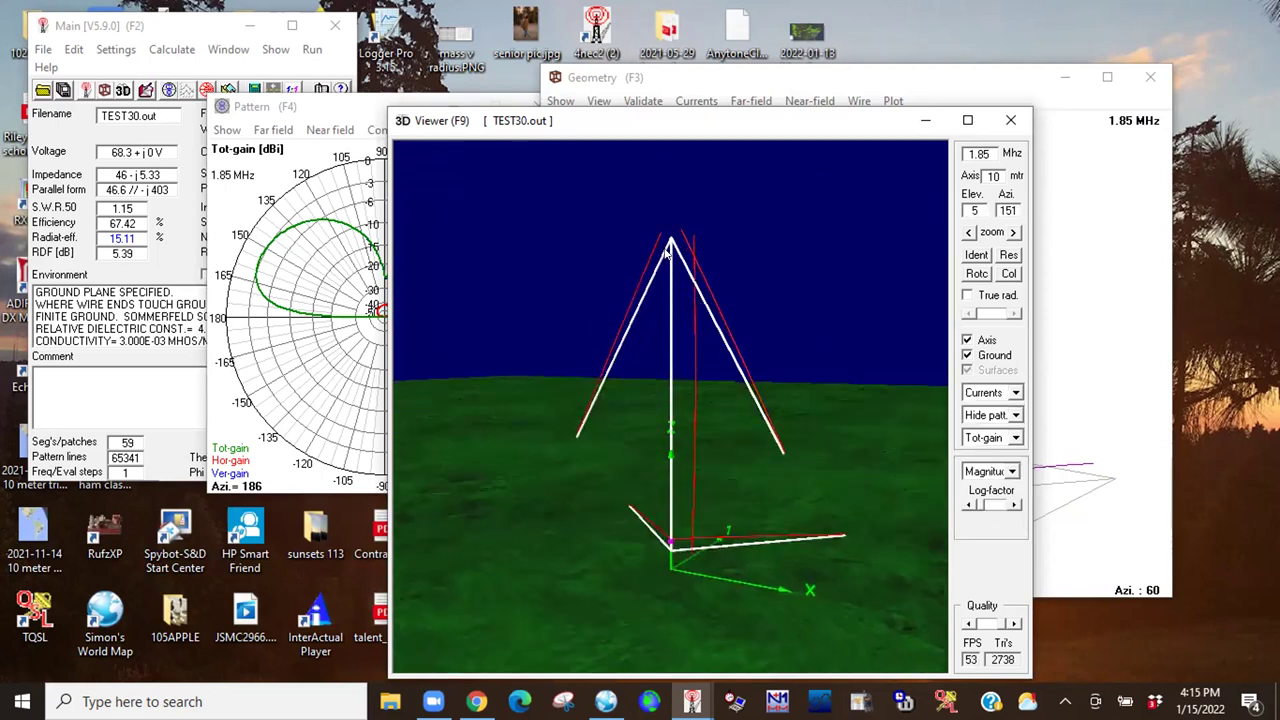
drag(778, 237, 880, 152)
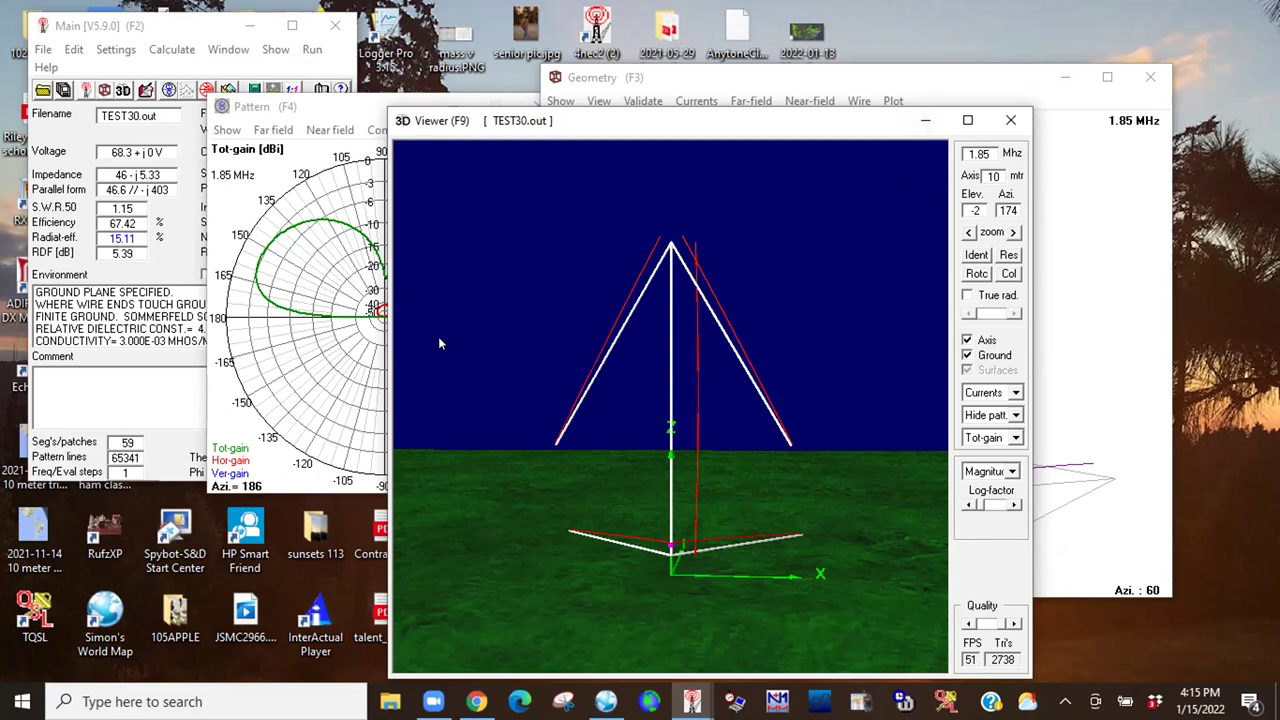
Show the Multi-color gain pattern together with the currents and examine it from overhead, raised and below-horizon angles.
click(1014, 415)
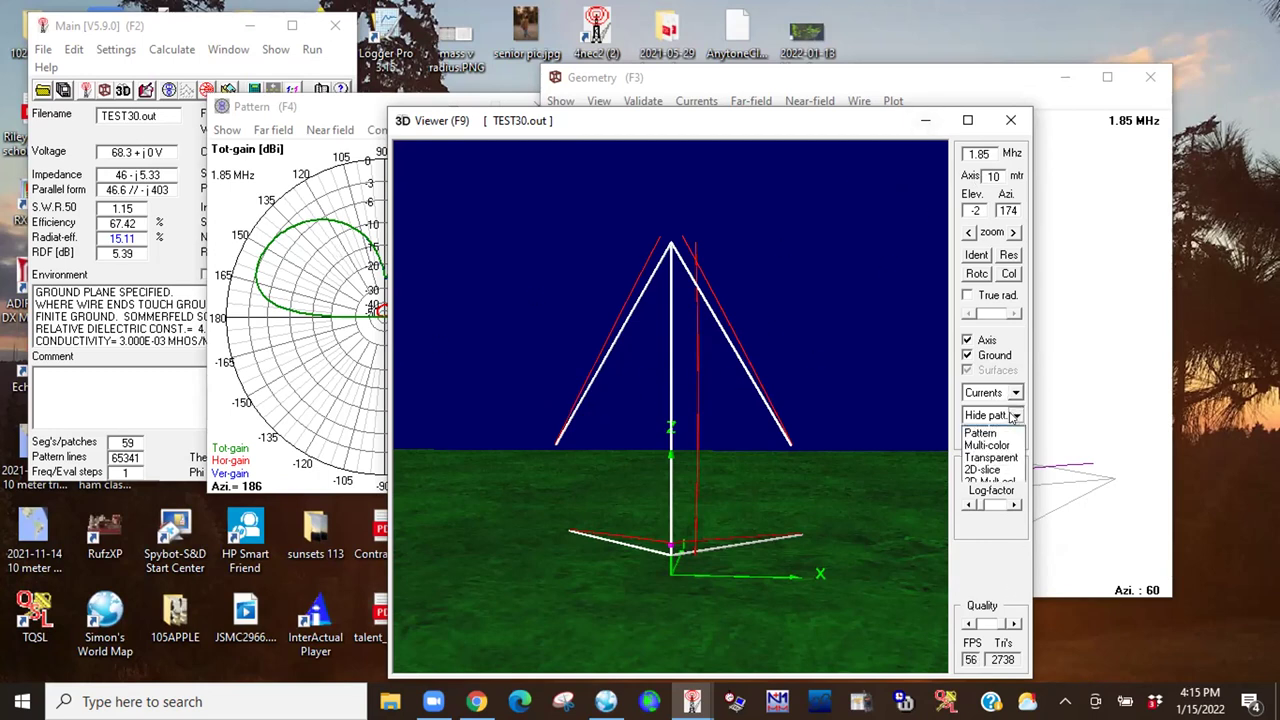
click(985, 452)
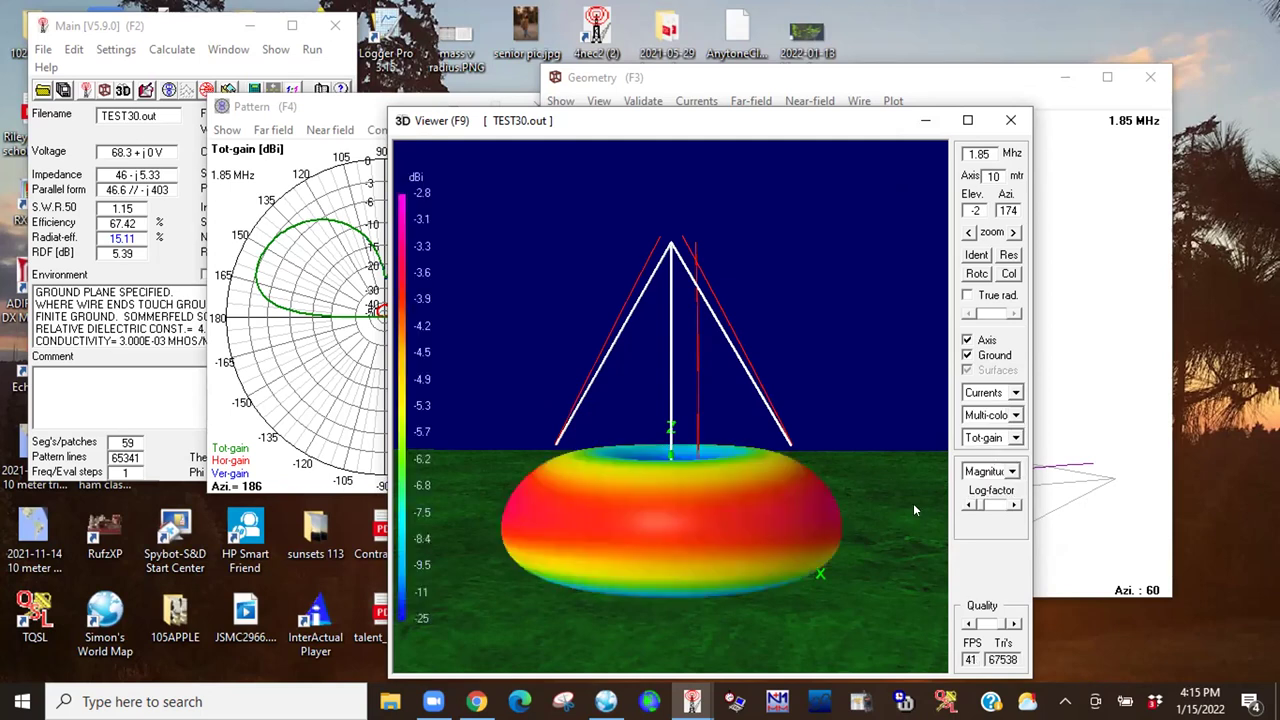
drag(758, 632, 810, 598)
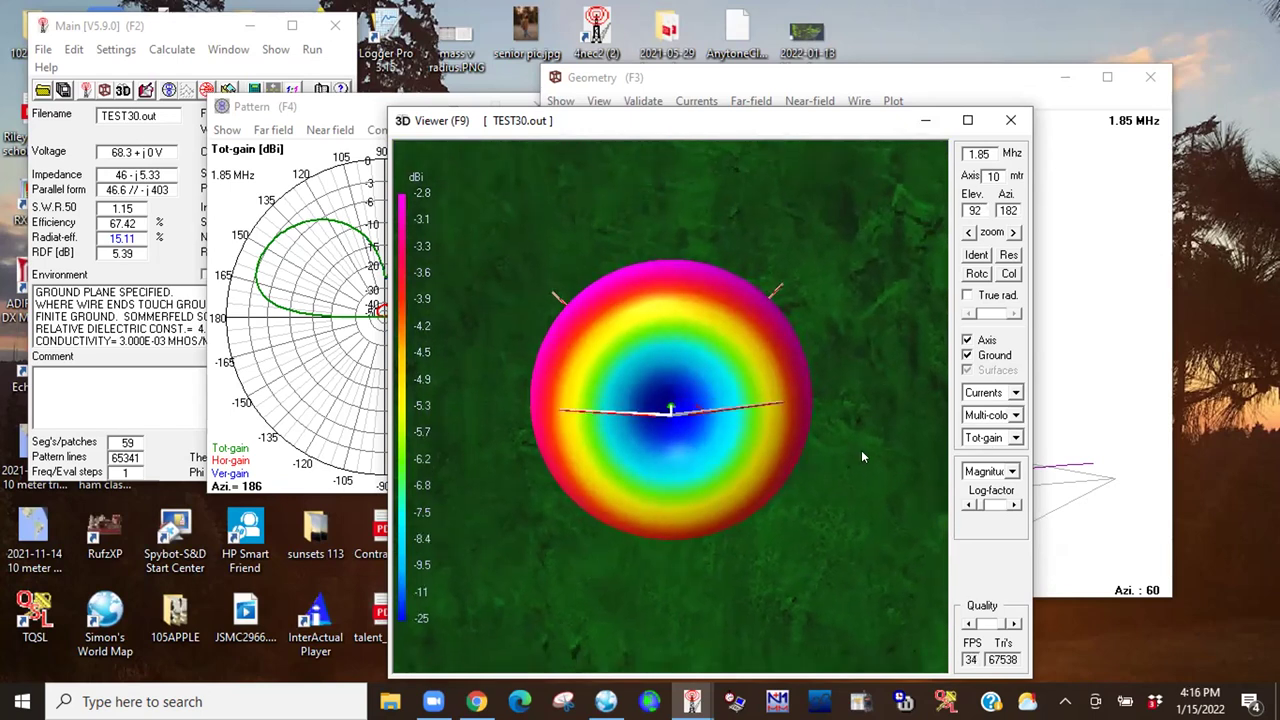
drag(841, 494, 873, 434)
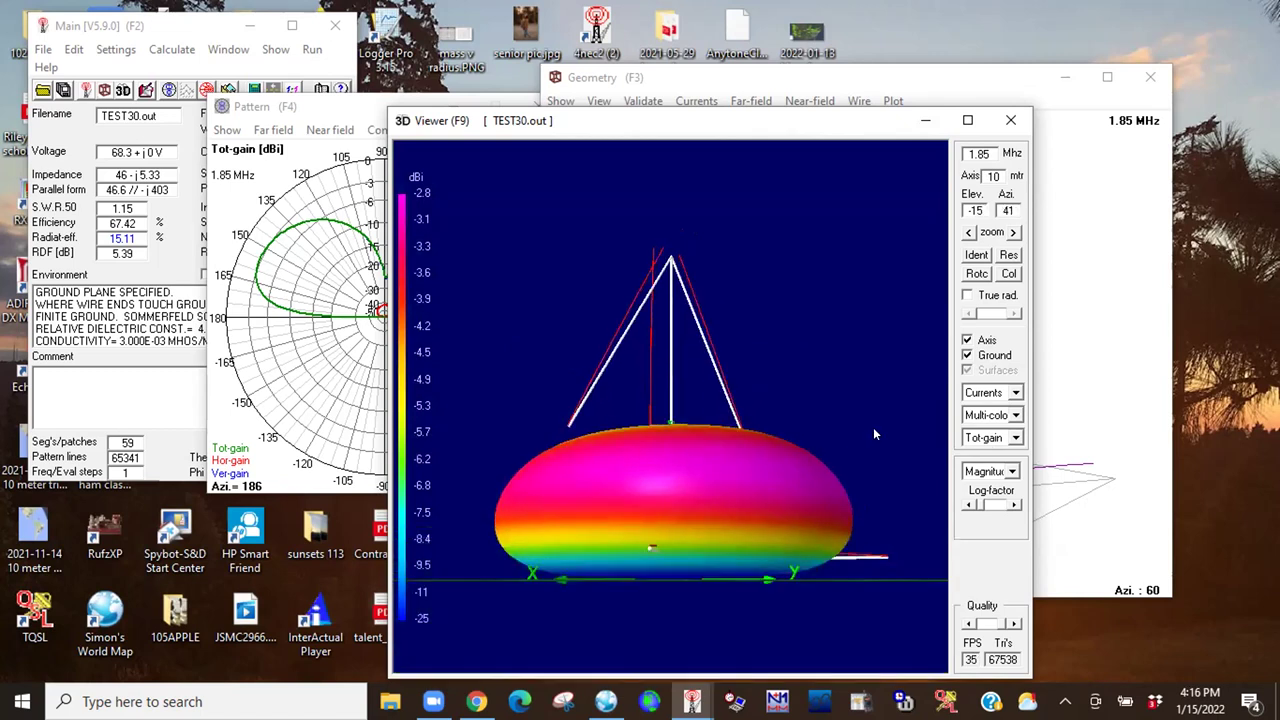
drag(638, 427, 769, 468)
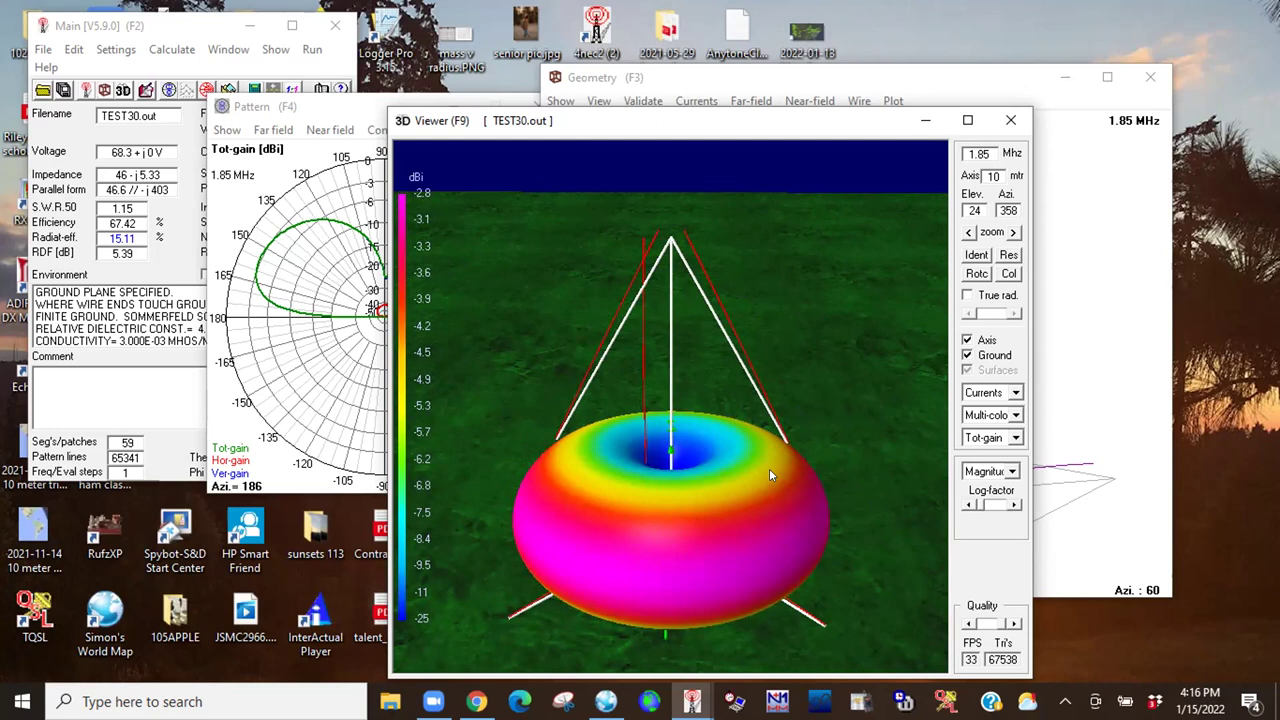
drag(725, 467, 526, 375)
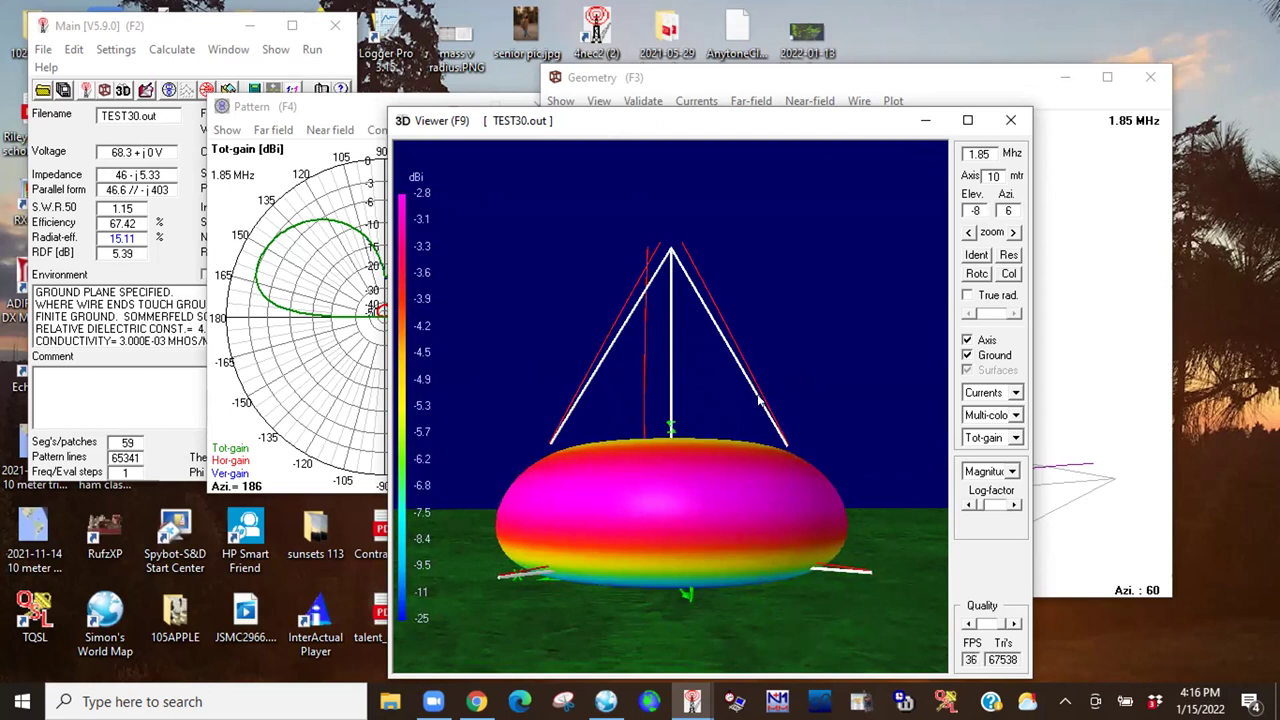
drag(708, 330, 708, 429)
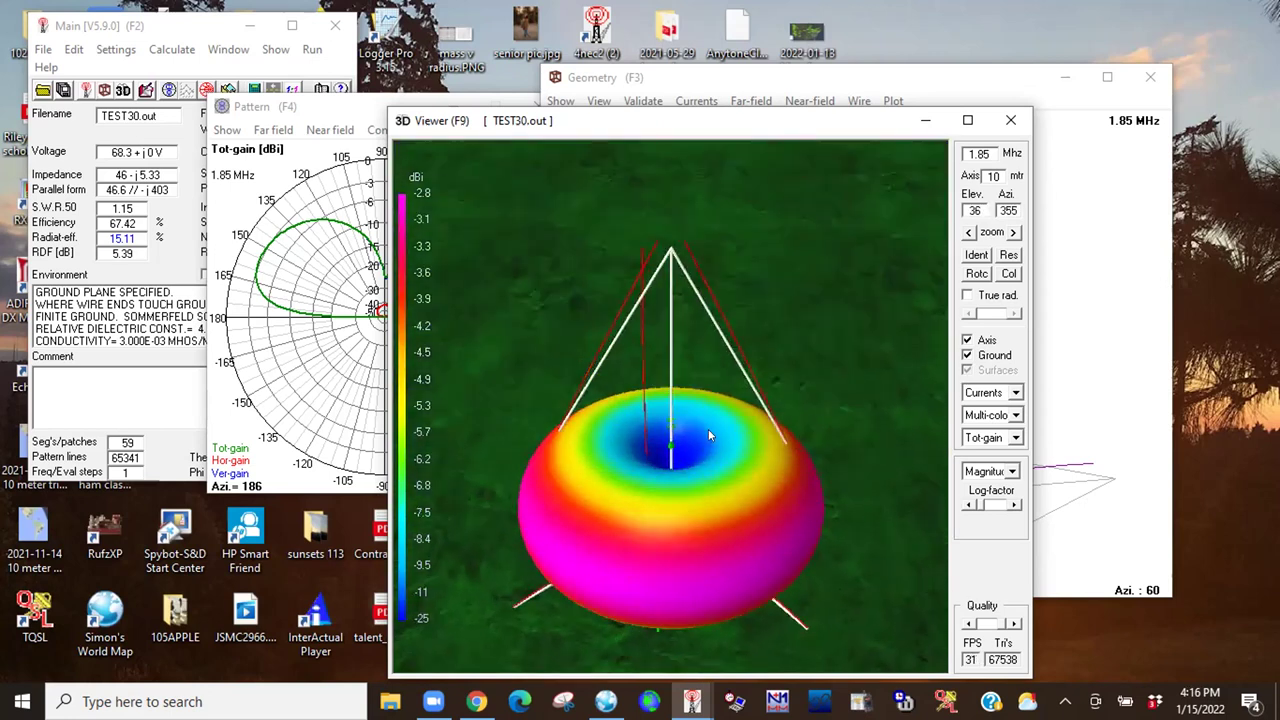
drag(726, 303, 770, 223)
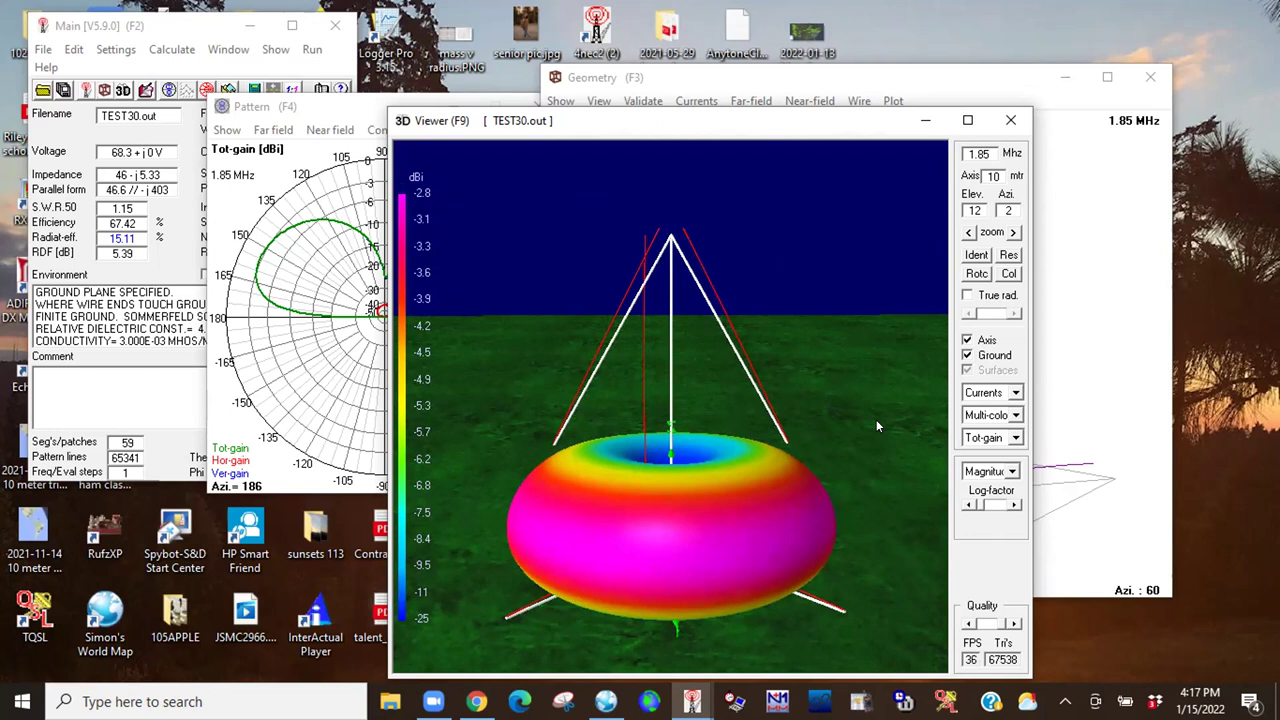
drag(754, 385, 589, 502)
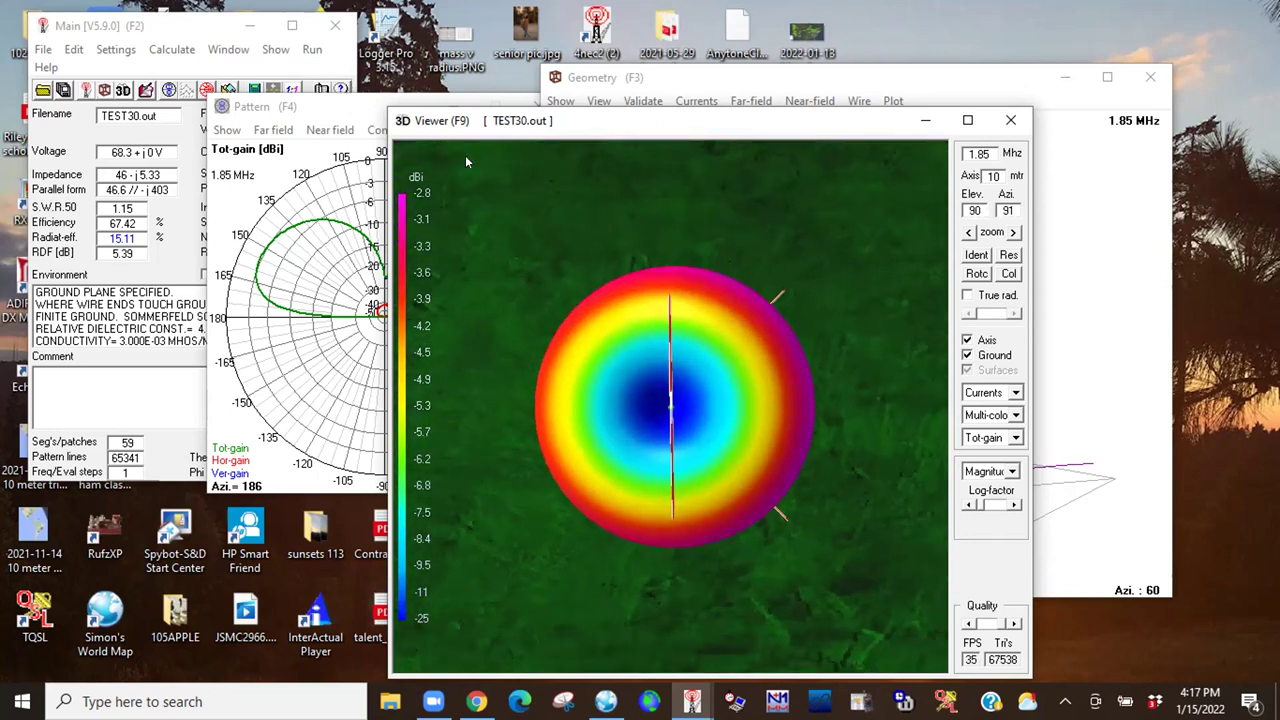
drag(844, 443, 779, 223)
drag(533, 357, 757, 191)
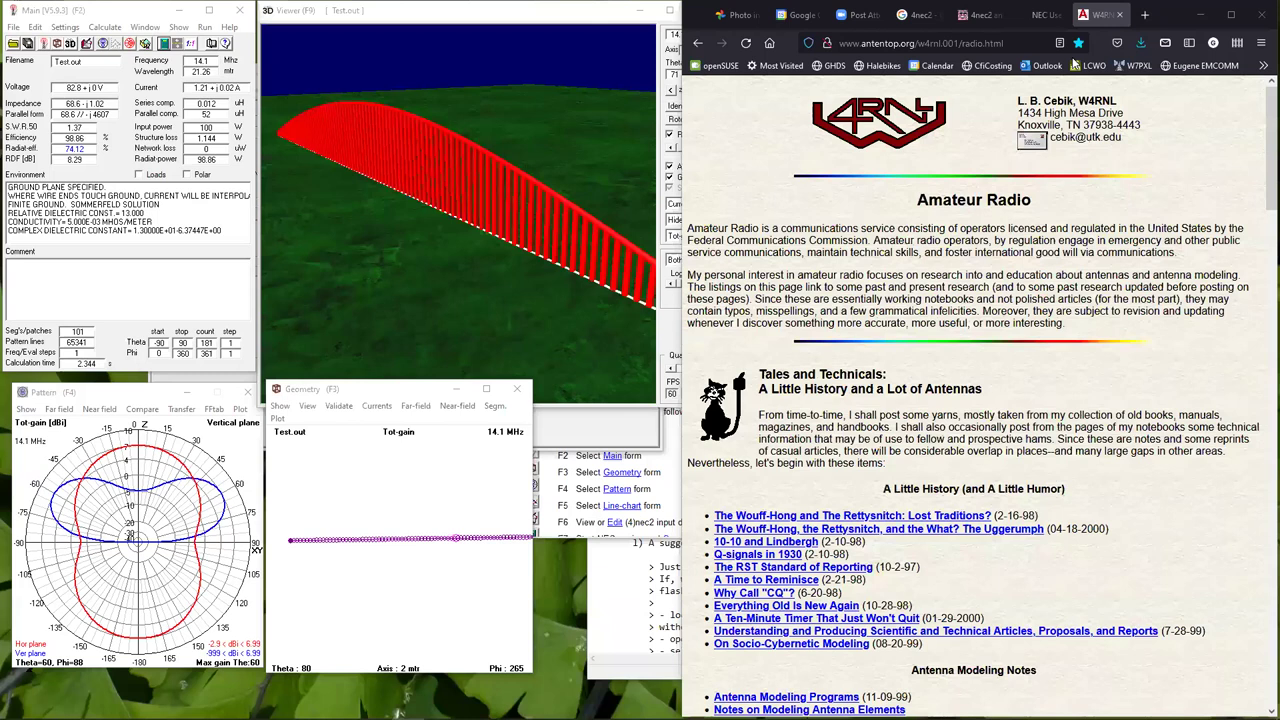
Switch from the browser to the 4nec2 windows showing the Test.out model at 14.1 MHz.
click(143, 14)
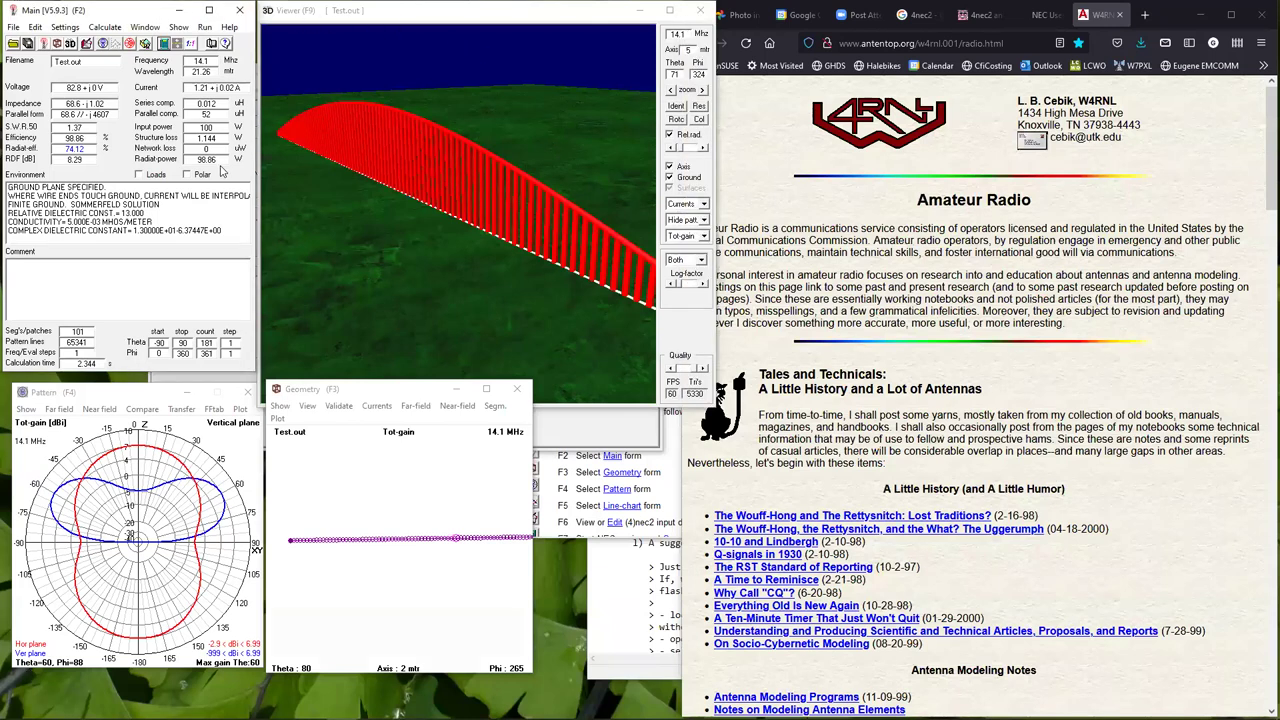
Launch the ItsHF area coverage tool, look over its VOACAP input data, and exit it.
click(204, 28)
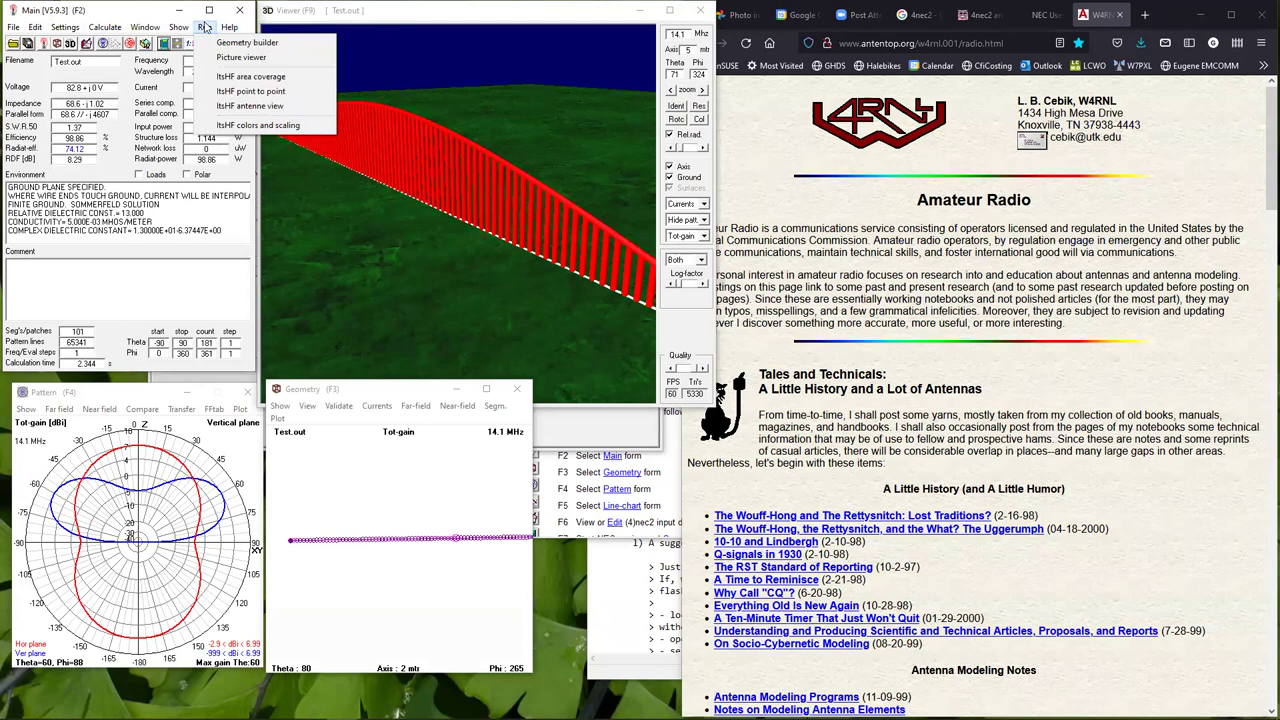
click(262, 80)
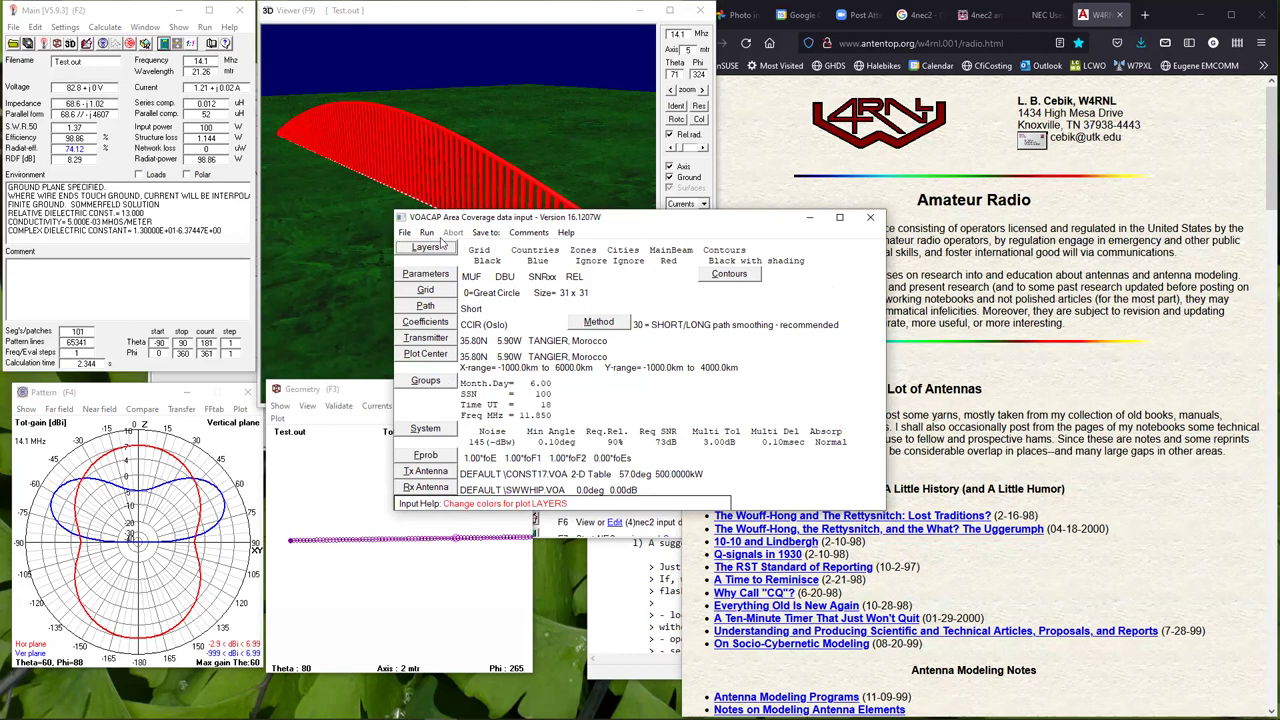
click(404, 233)
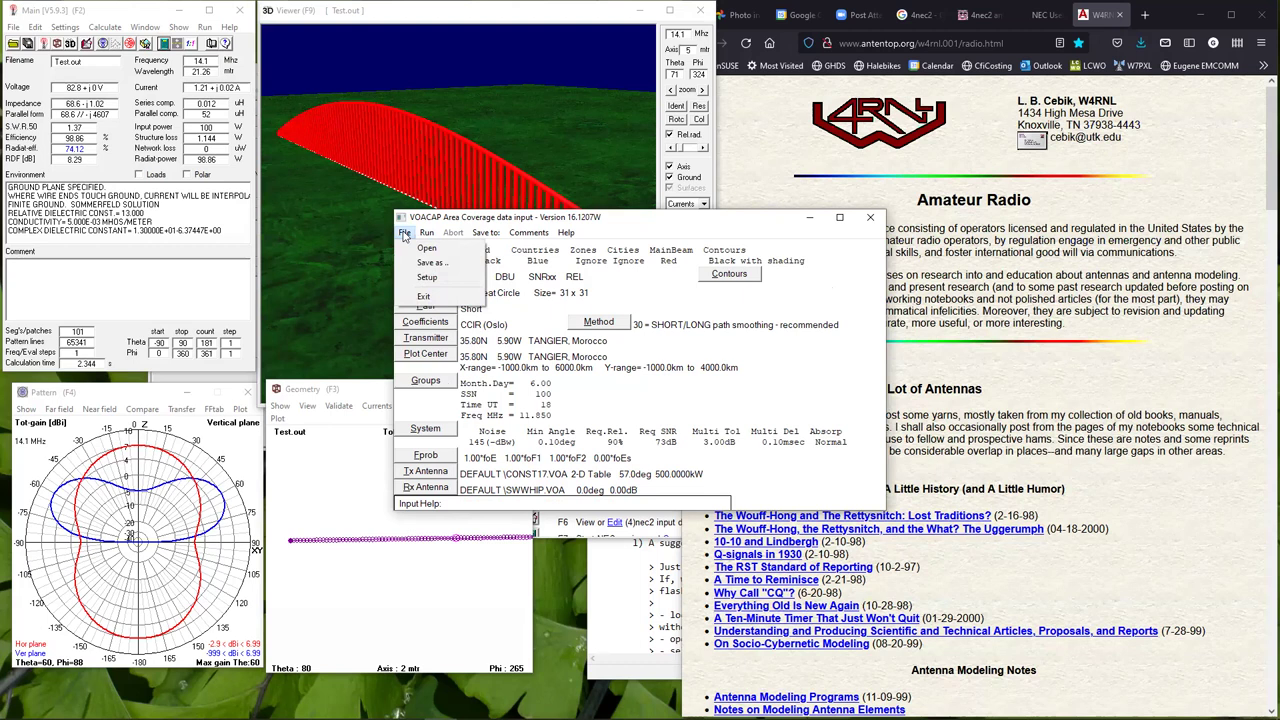
click(404, 233)
click(404, 233)
click(404, 233)
click(404, 233)
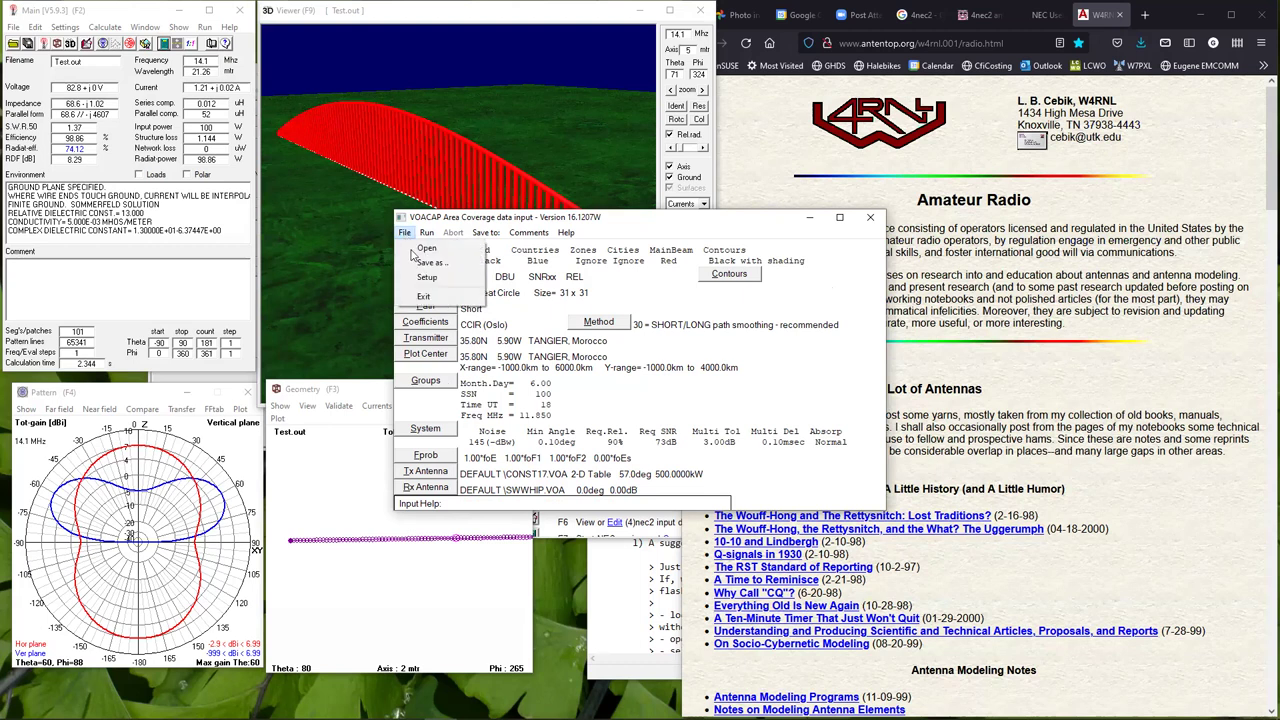
click(427, 297)
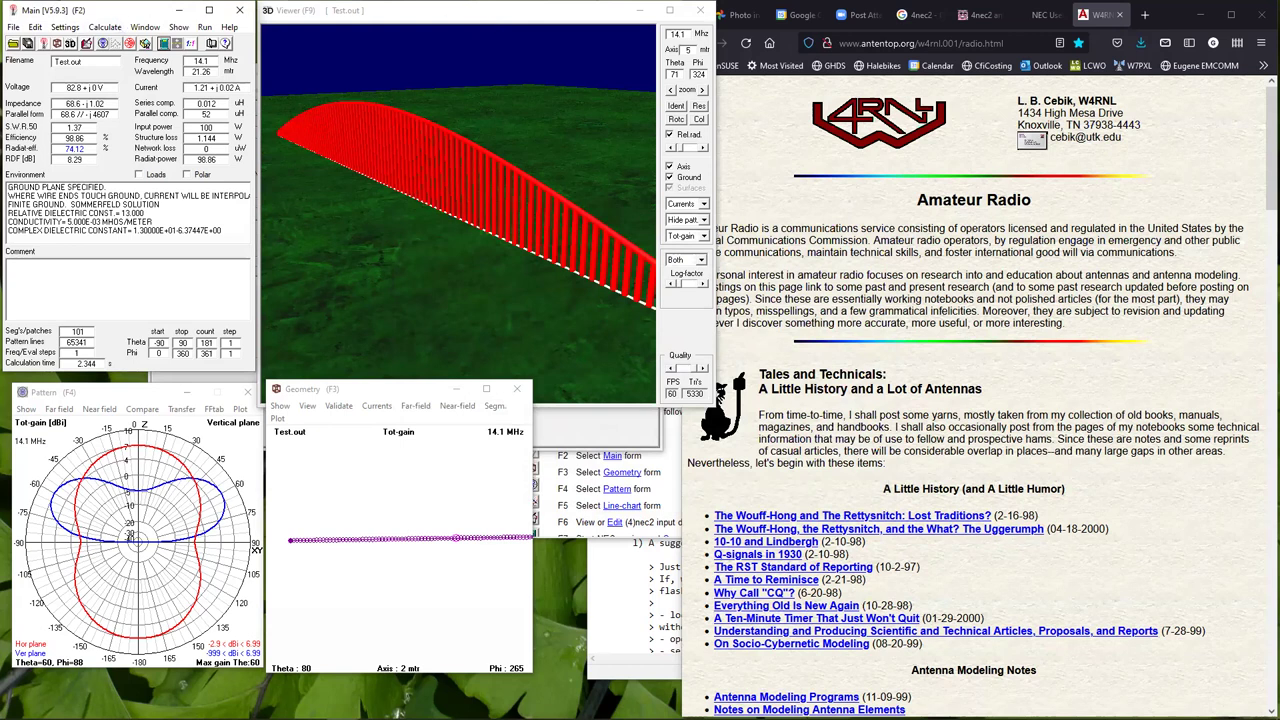
click(204, 27)
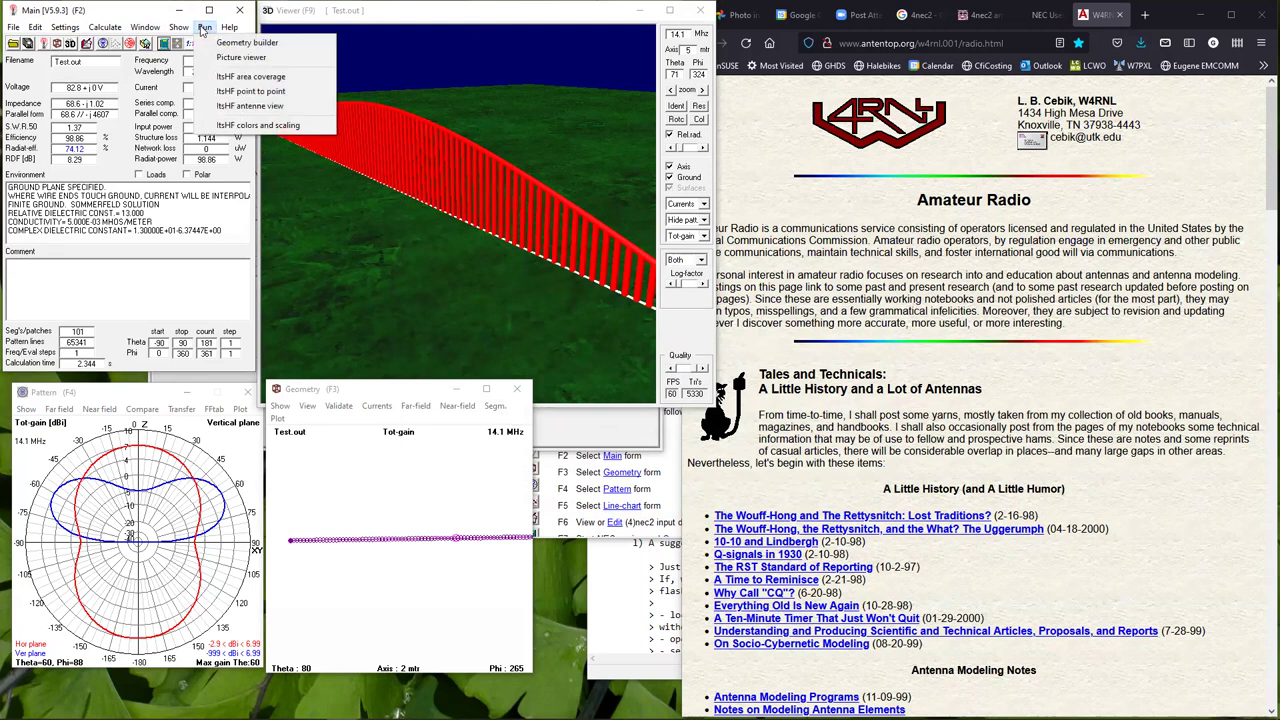
click(203, 29)
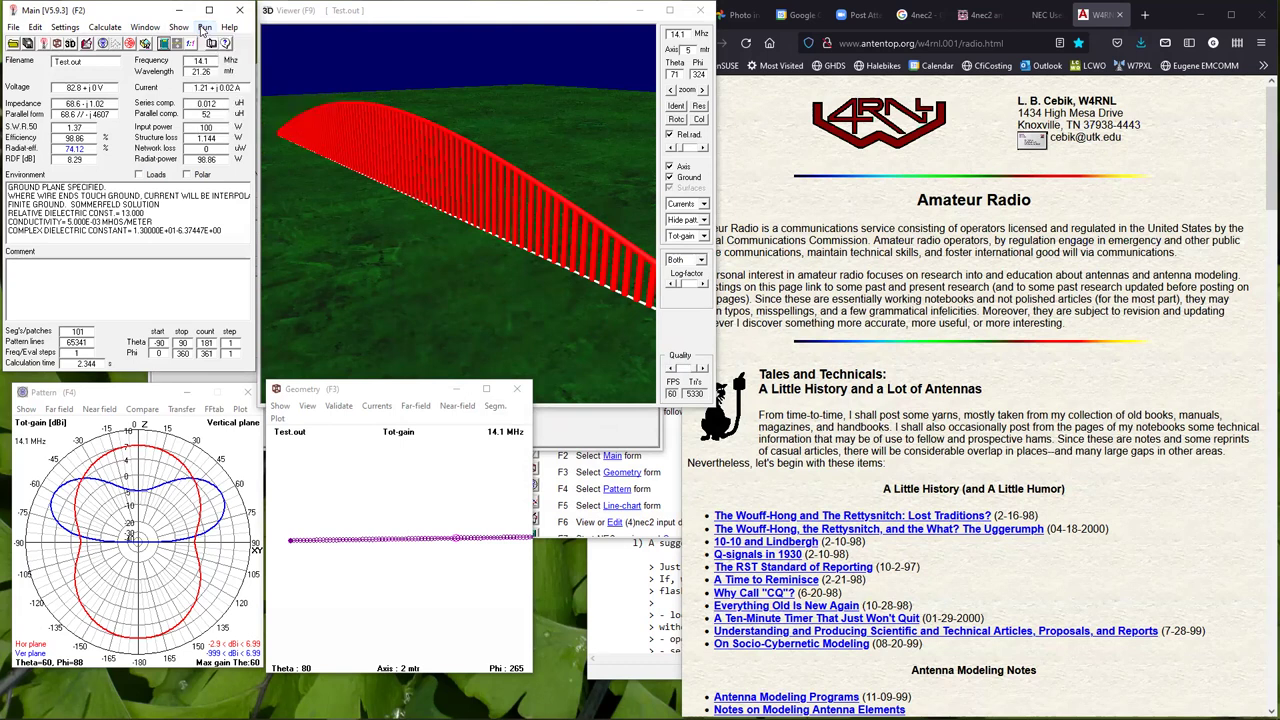
click(203, 29)
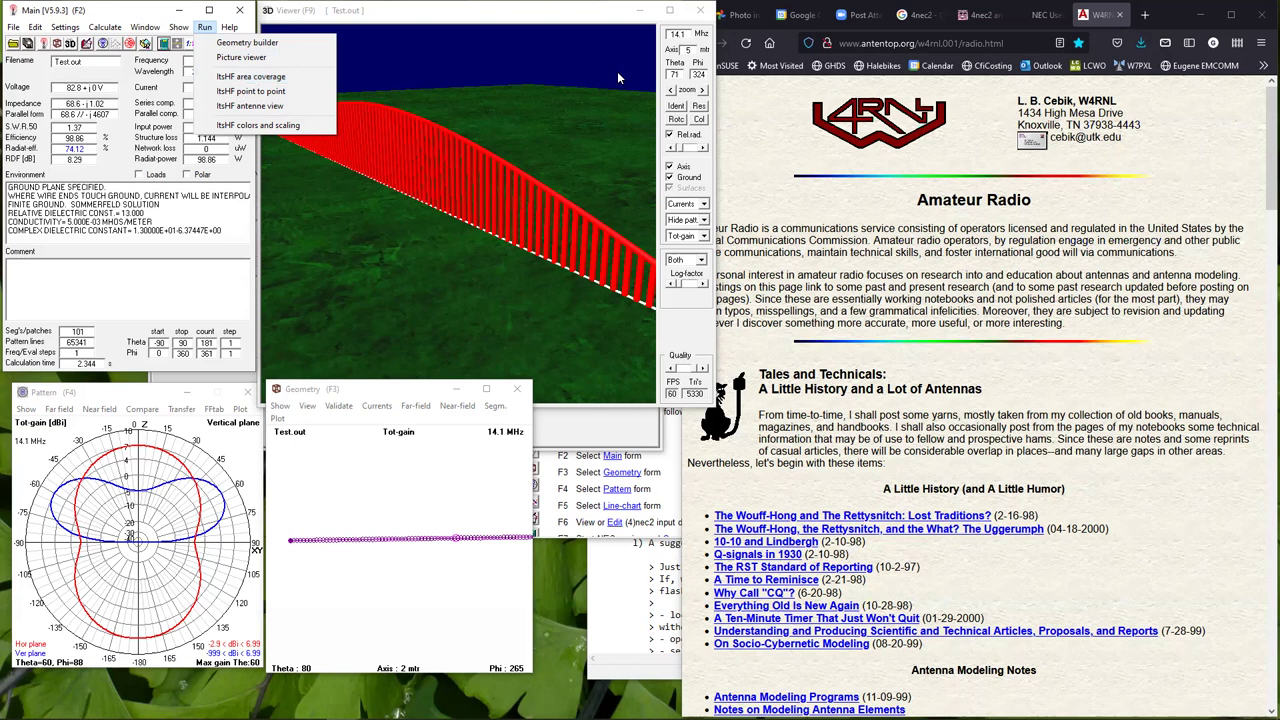
Bring the browser window with the W4RNL page forward, widening it and moving it slightly lower.
click(1113, 140)
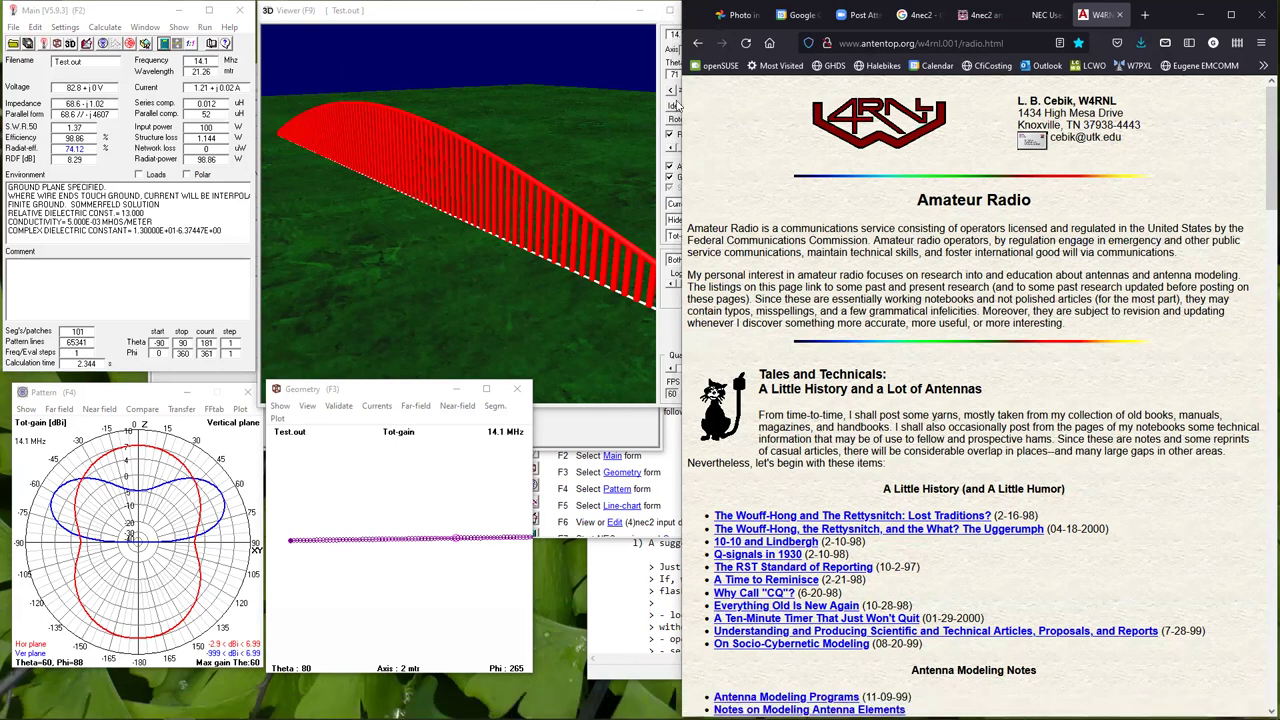
drag(679, 104, 585, 100)
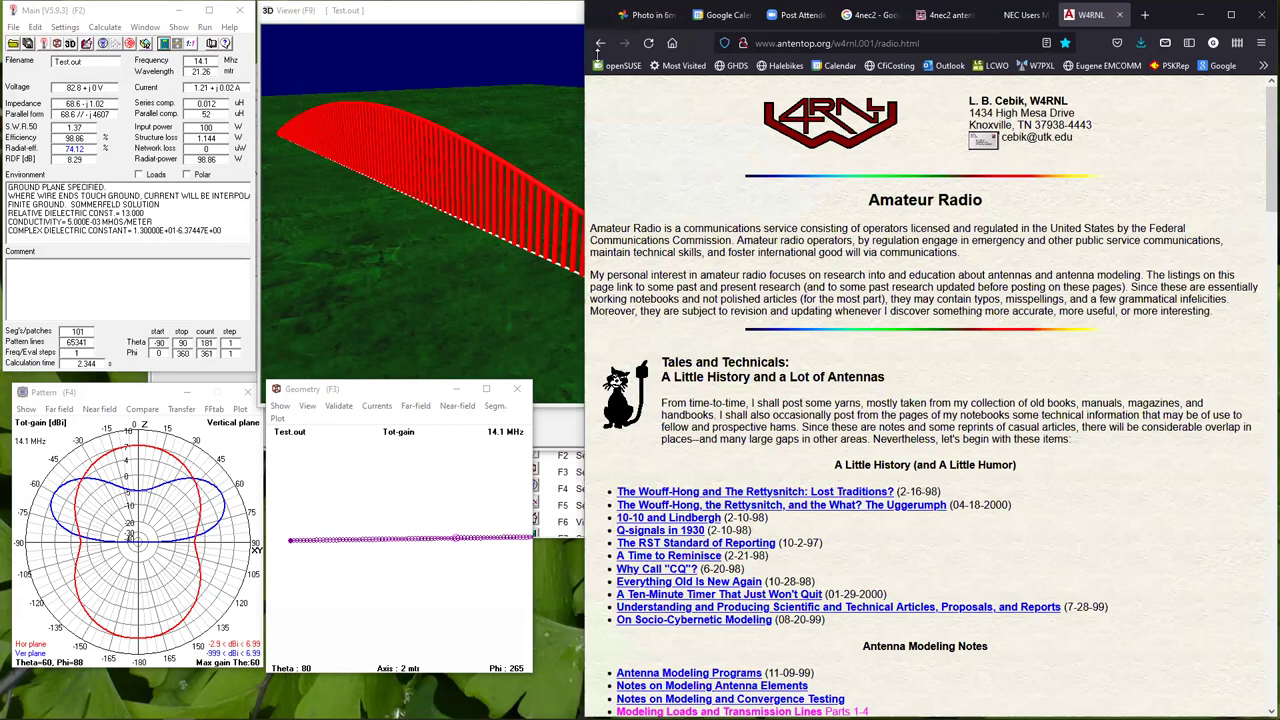
drag(598, 54, 598, 56)
From the 4nec2 website, open the ItsHF propagation prediction link and look over the VOACAP Quick Guide and its online prediction services.
click(936, 70)
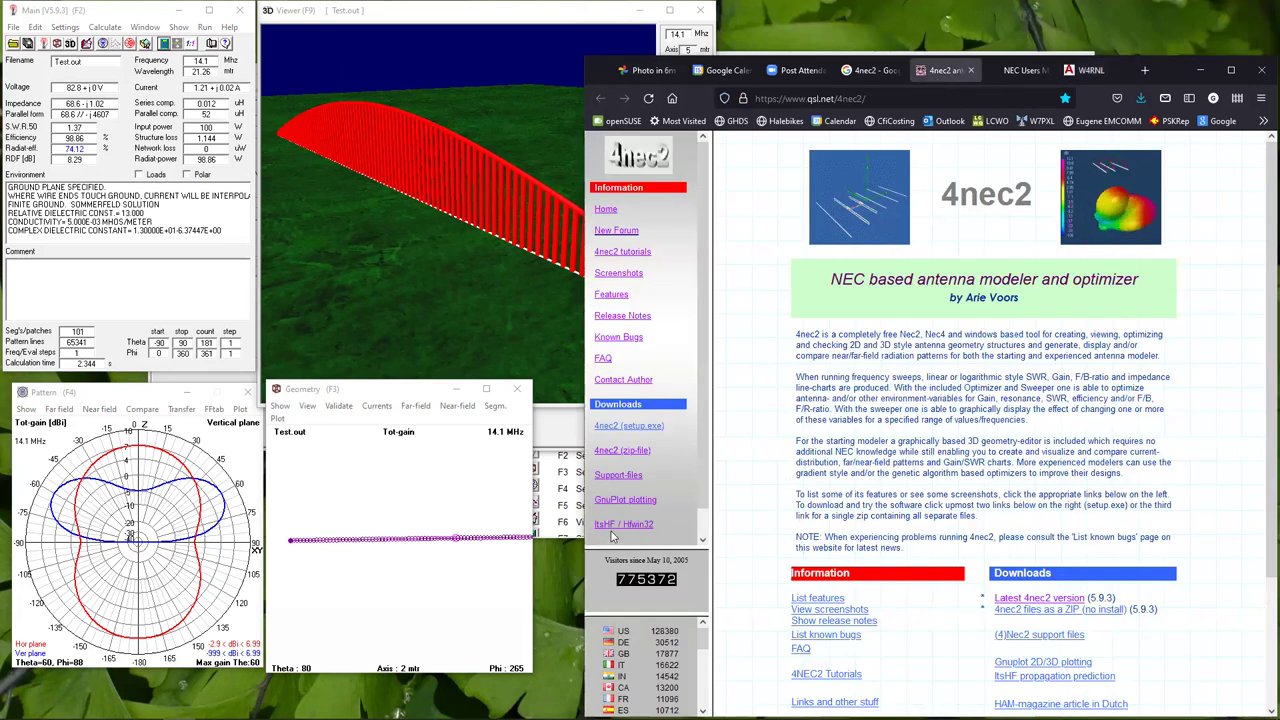
click(625, 499)
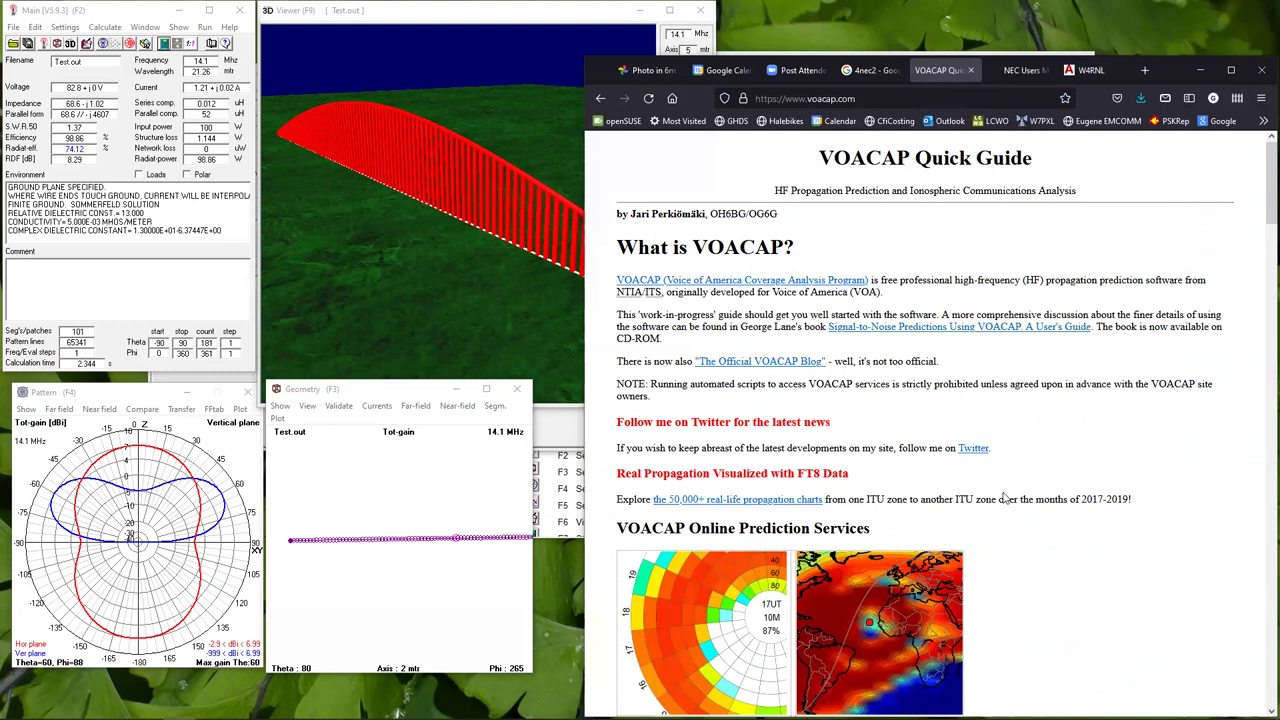
scroll(1003, 499, down, 3)
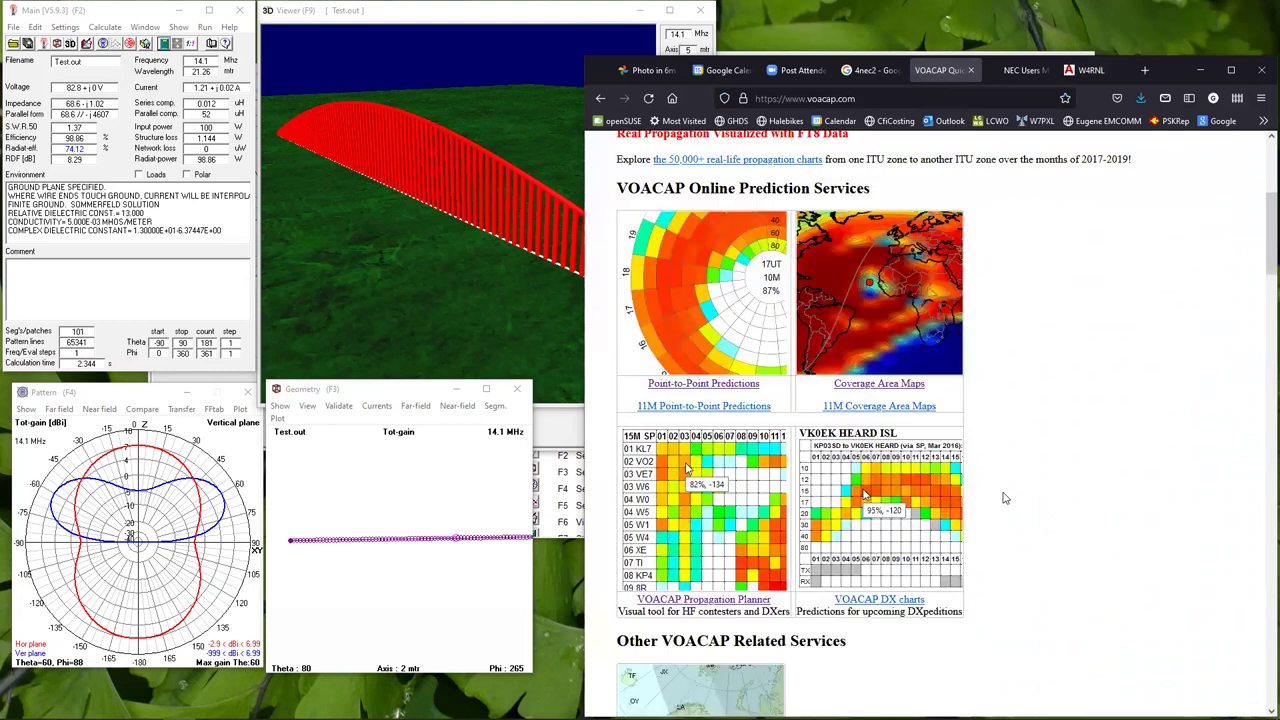
scroll(1005, 498, down, 4)
scroll(1003, 498, up, 5)
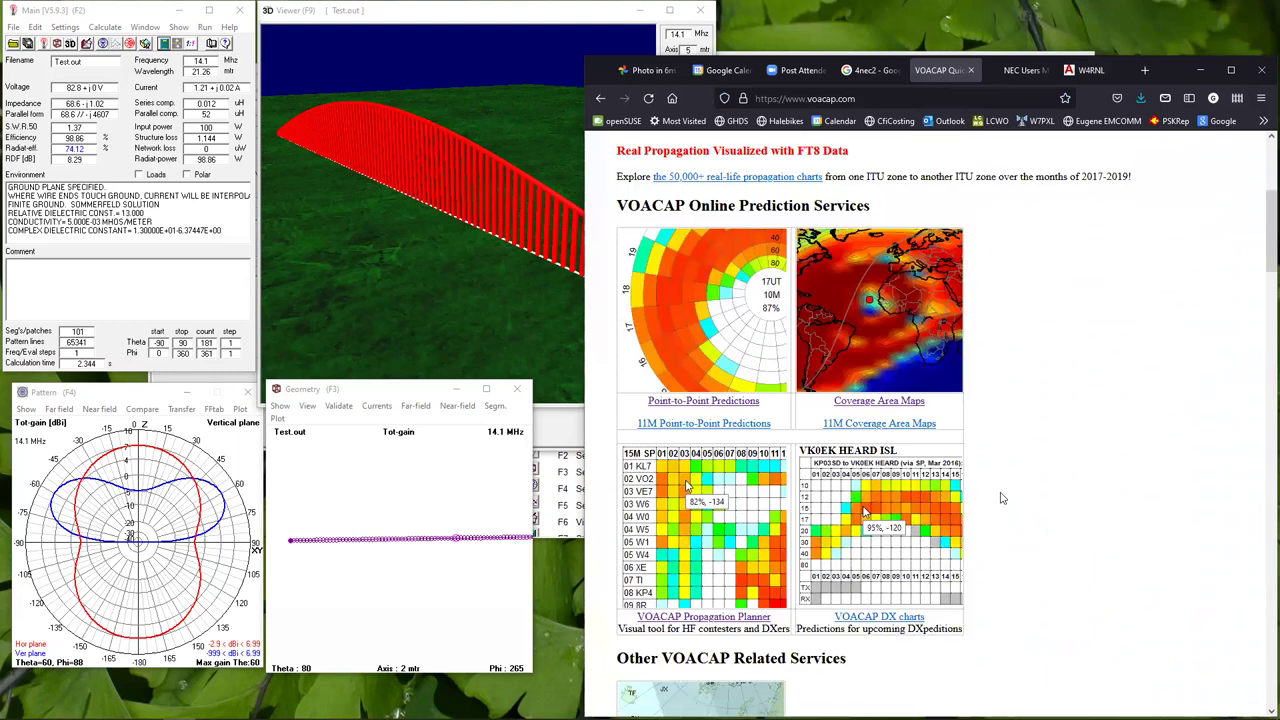
scroll(1003, 494, up, 2)
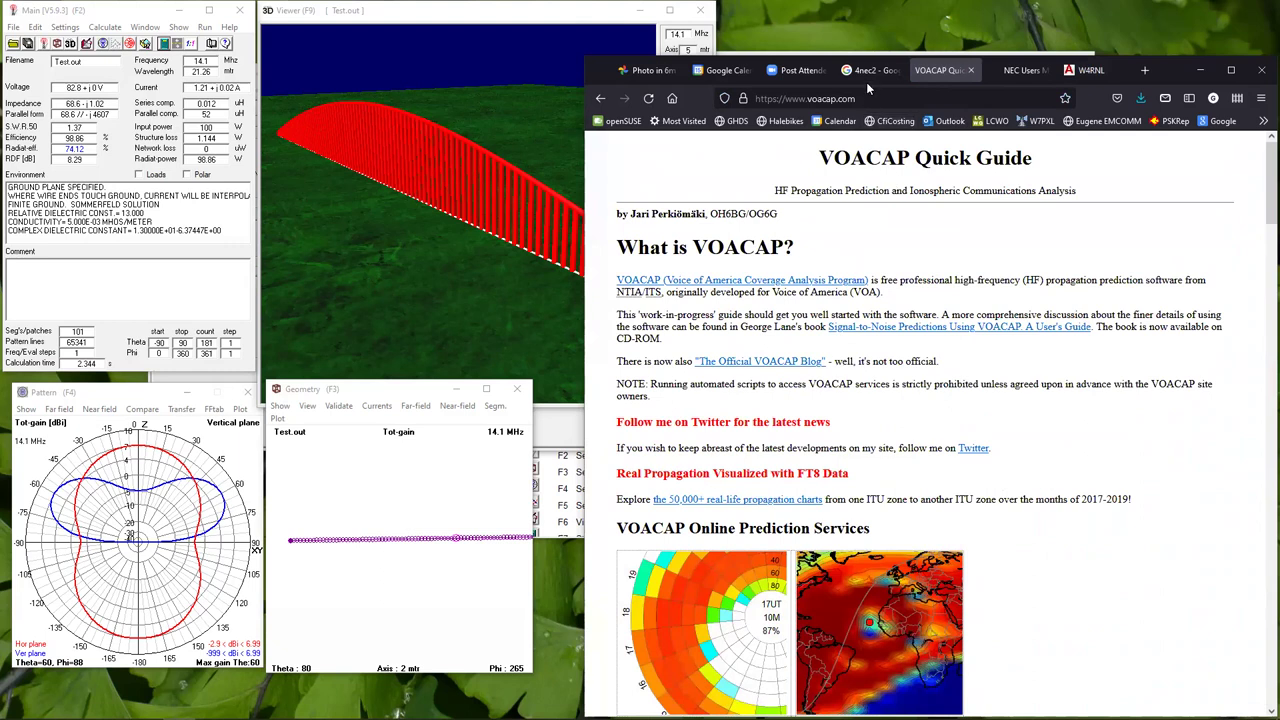
scroll(1160, 499, down, 2)
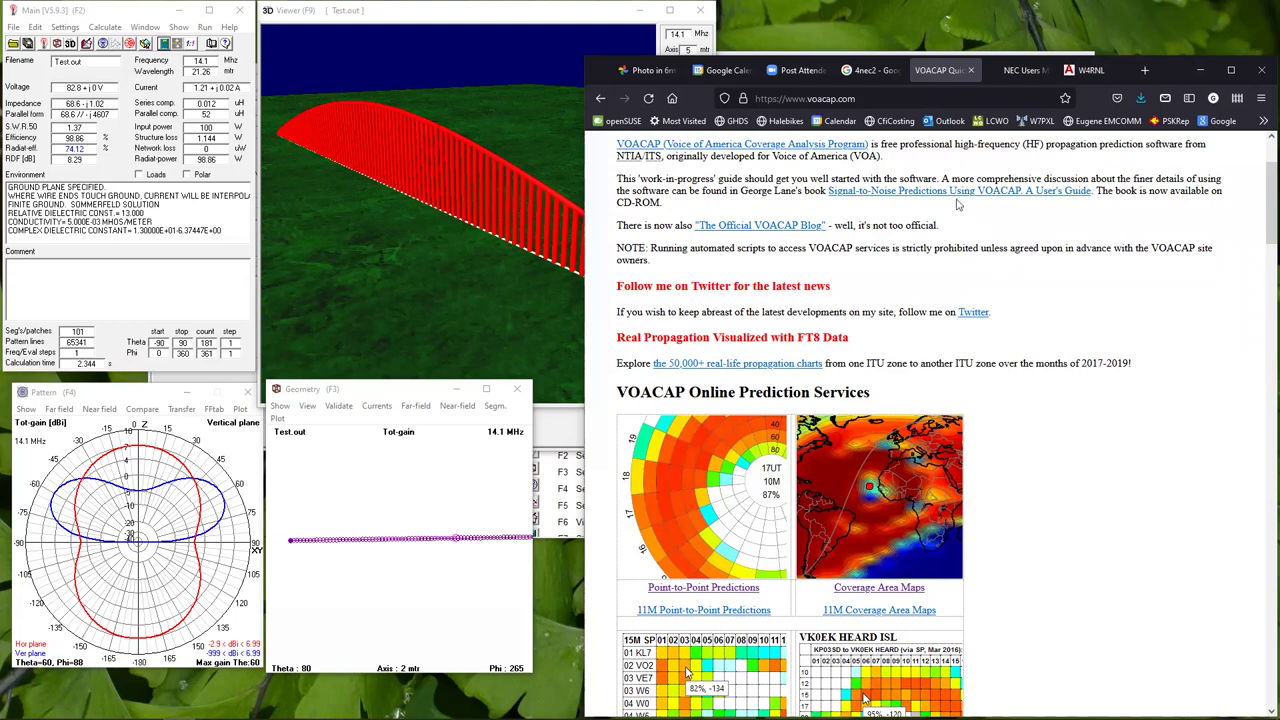
scroll(928, 212, up, 2)
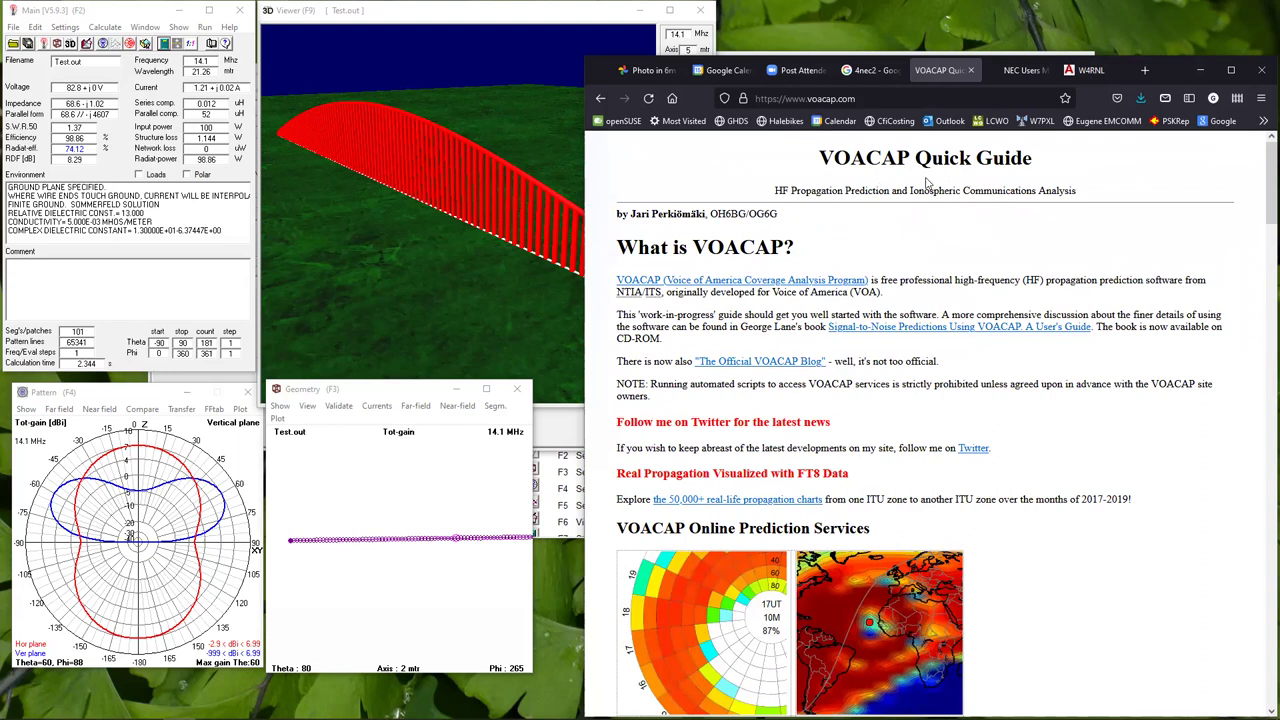
Return to the 4nec2 home page and look over its information, tutorial and download links.
click(598, 99)
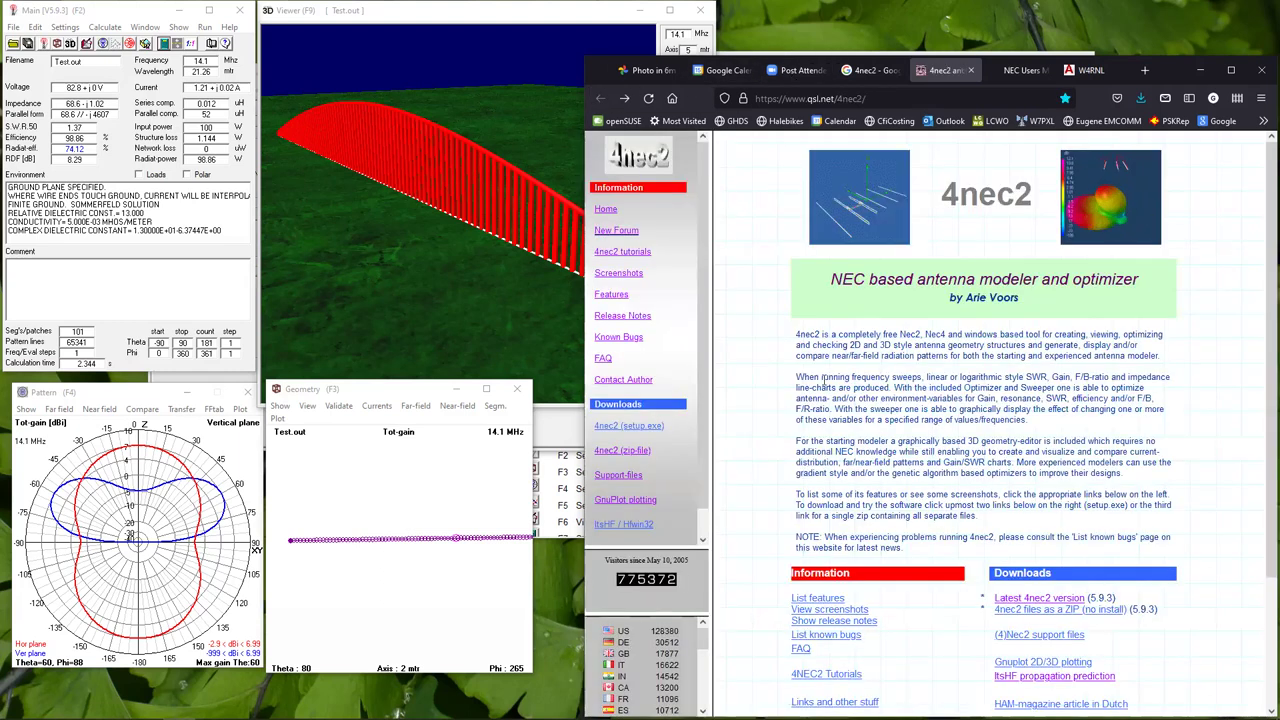
scroll(1060, 552, down, 3)
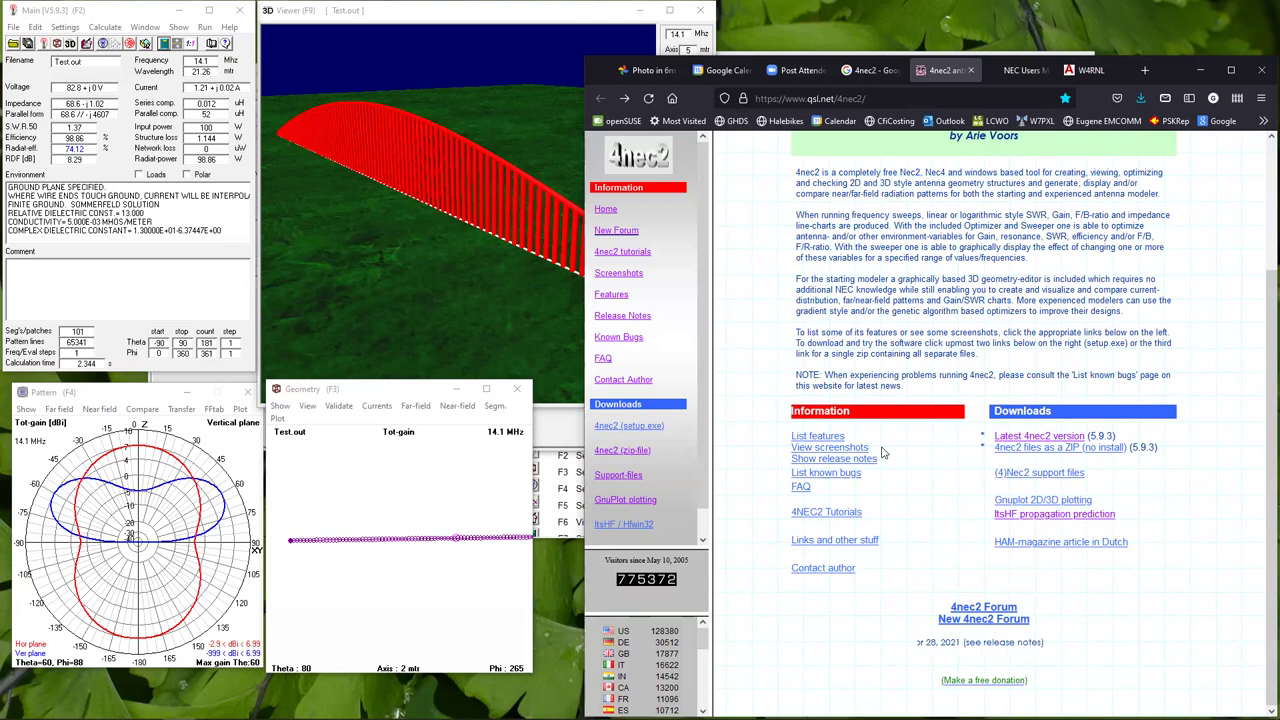
scroll(848, 289, up, 3)
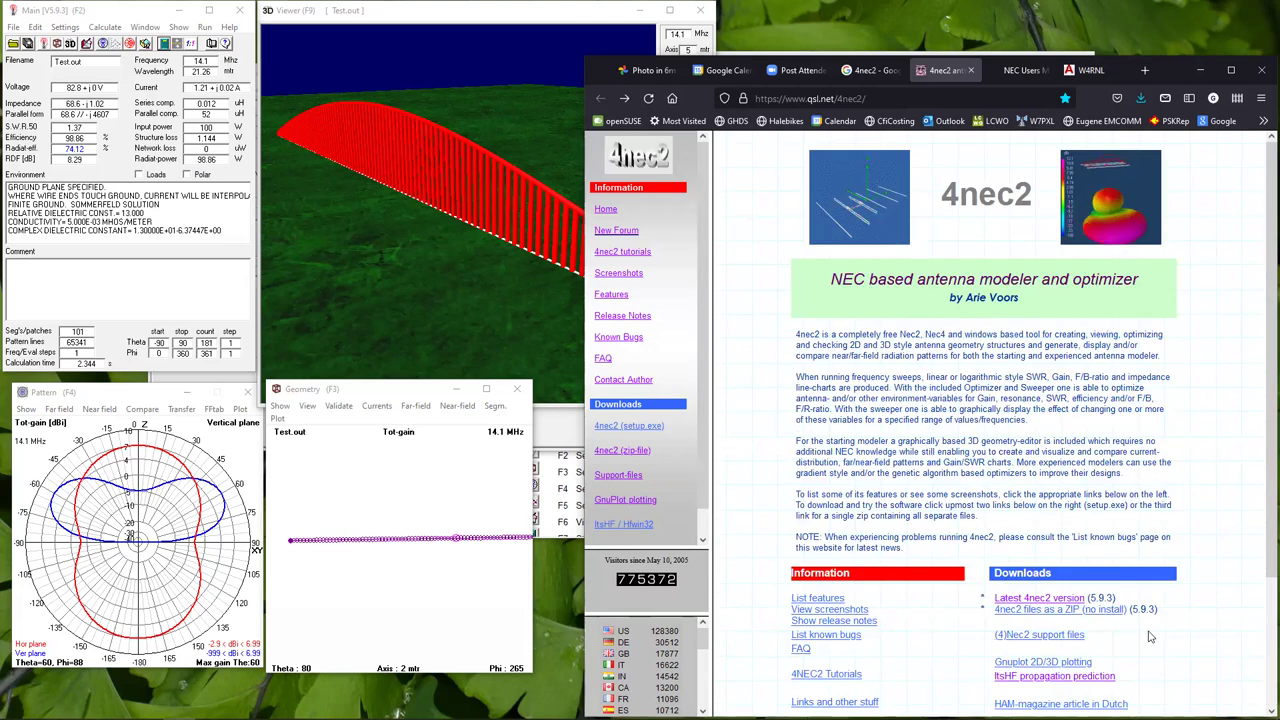
scroll(1040, 600, down, 3)
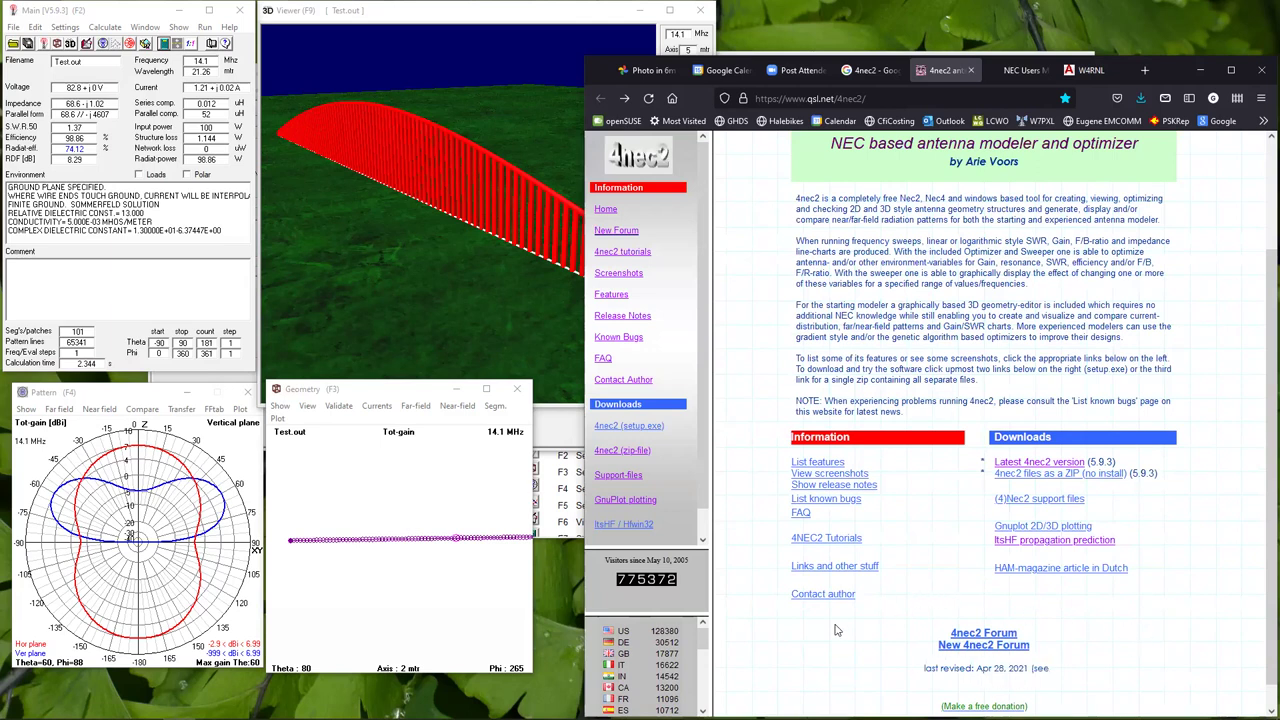
scroll(837, 630, down, 1)
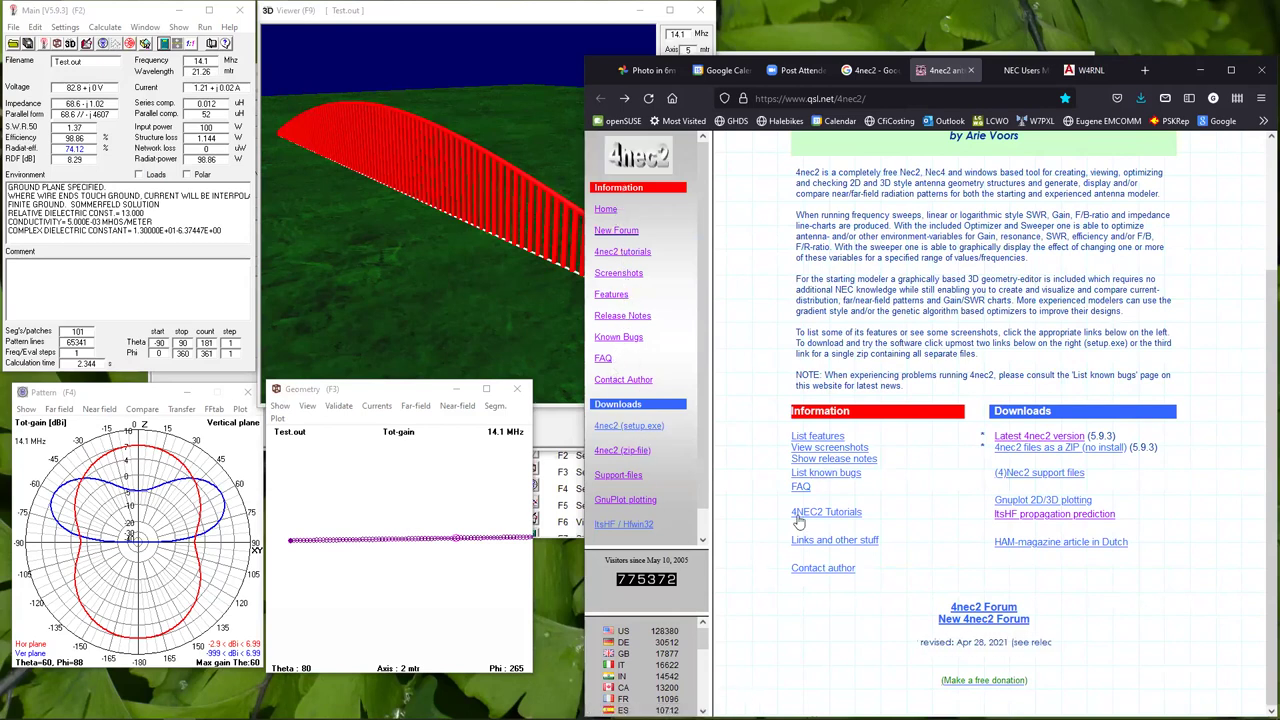
scroll(968, 527, up, 3)
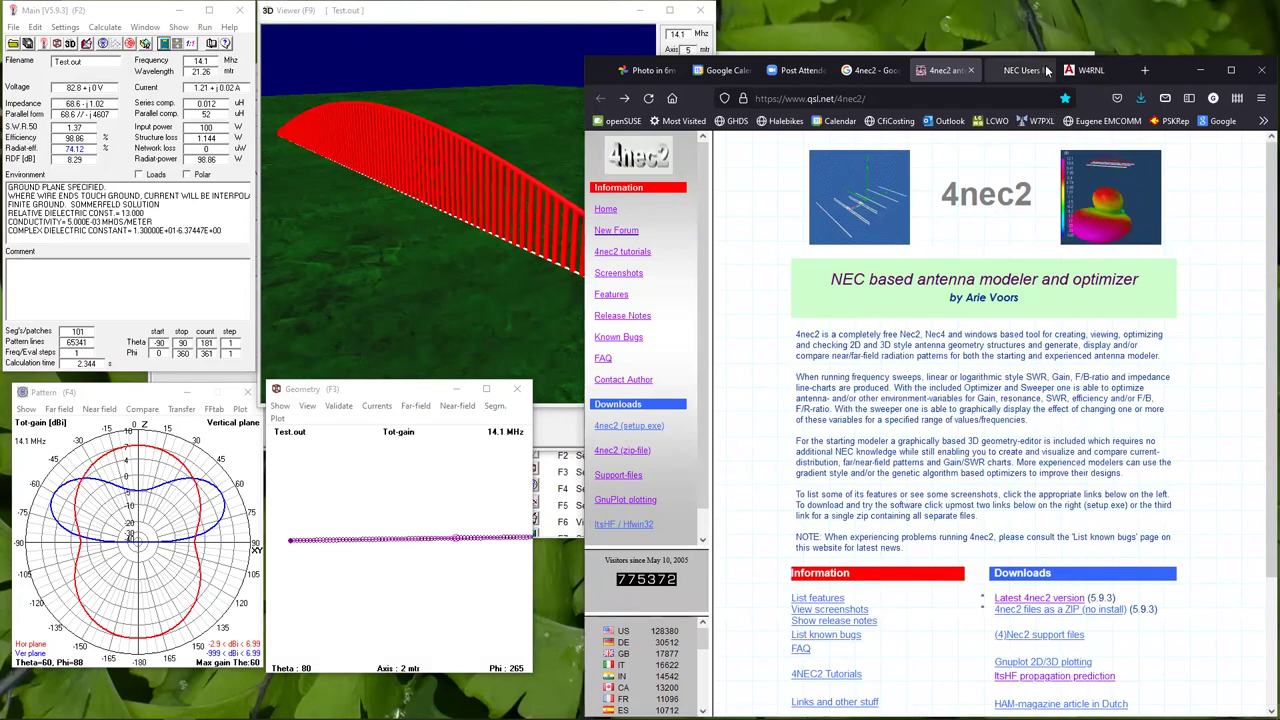
Switch to the open NEC-2 User's Guide PDF and go back to its first page.
click(1012, 73)
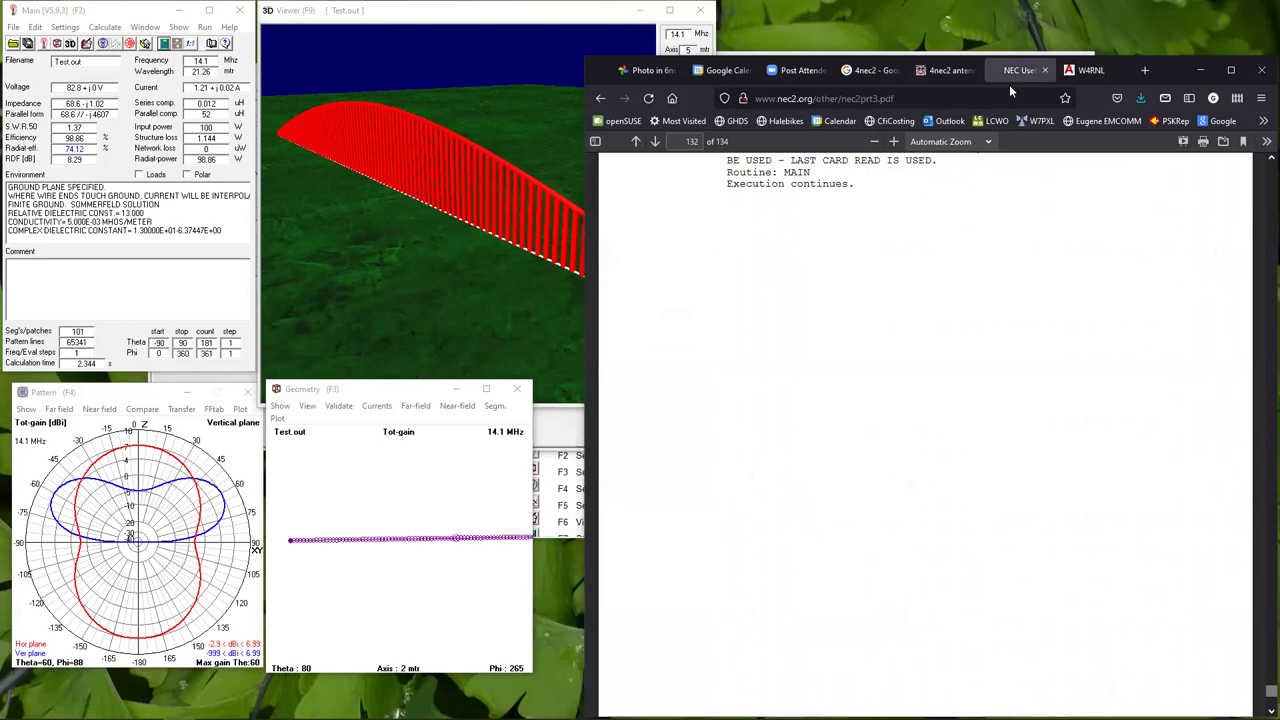
scroll(1005, 355, up, 10)
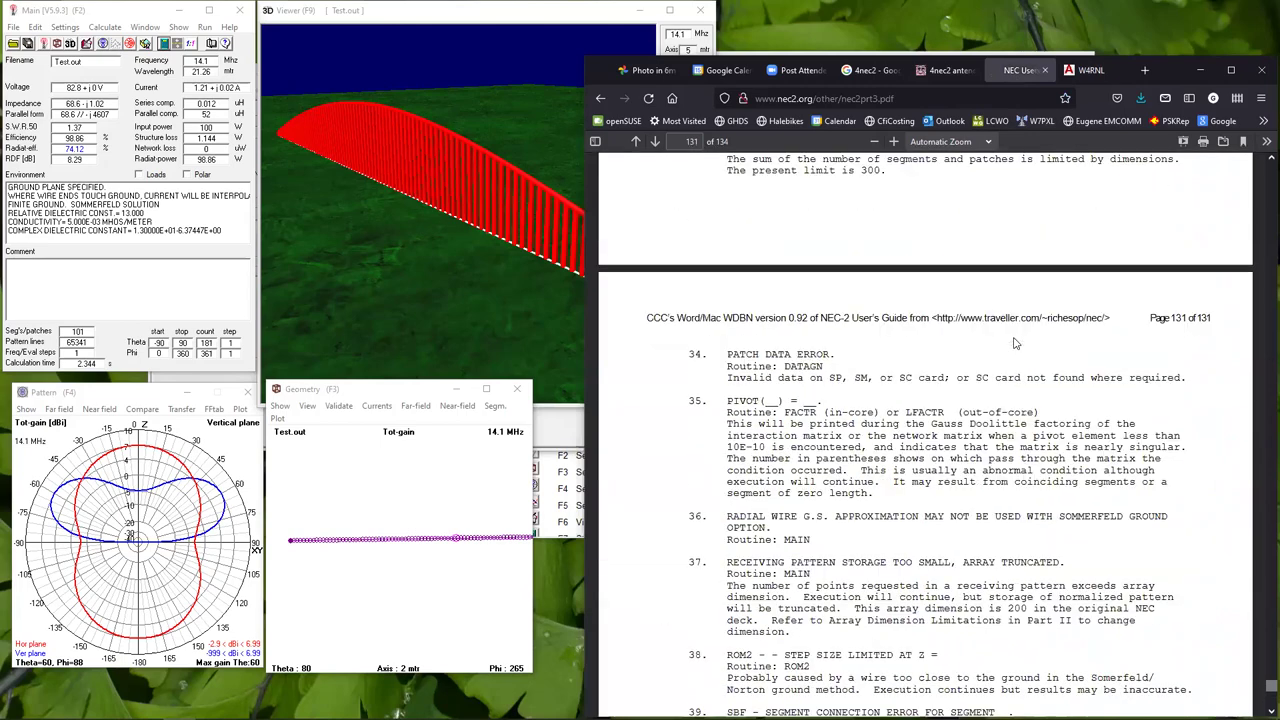
scroll(1013, 342, up, 20)
scroll(1013, 340, up, 20)
scroll(996, 333, up, 20)
scroll(955, 318, up, 20)
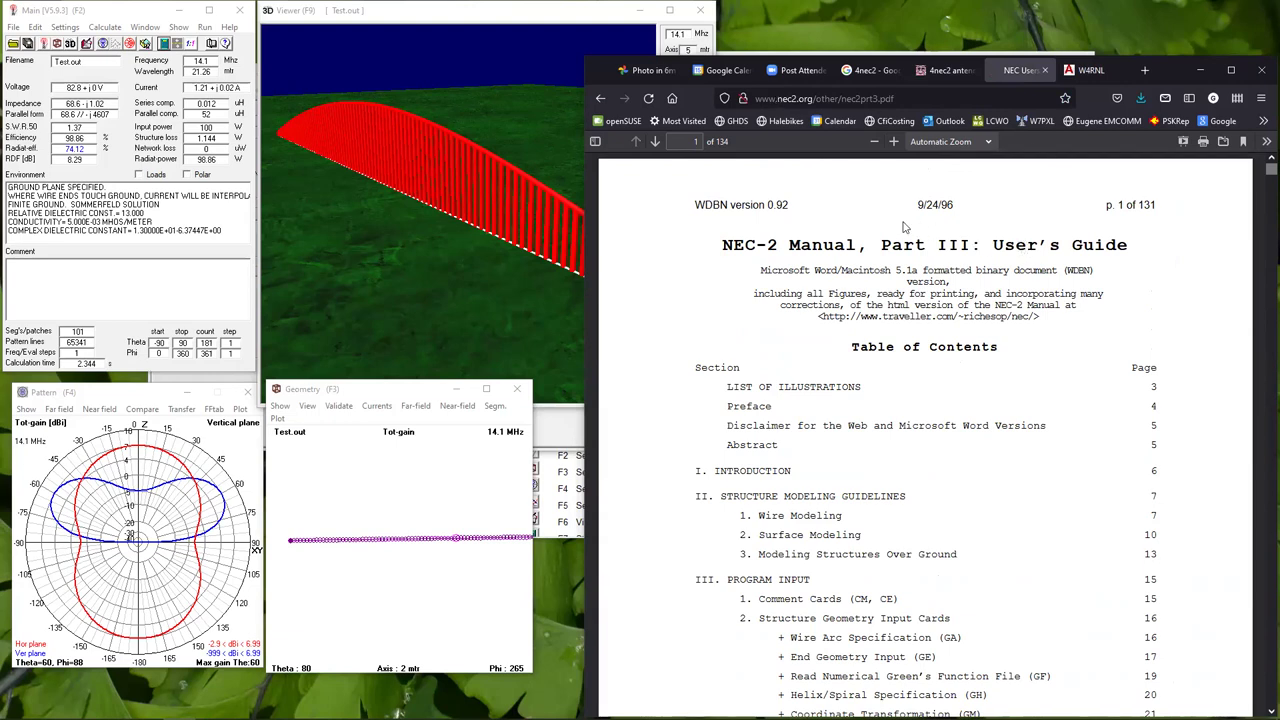
Examine the NEC-2 manual's table of contents, including the geometry and program control cards, list of illustrations and preface.
scroll(903, 226, down, 5)
scroll(903, 226, up, 5)
scroll(903, 226, down, 5)
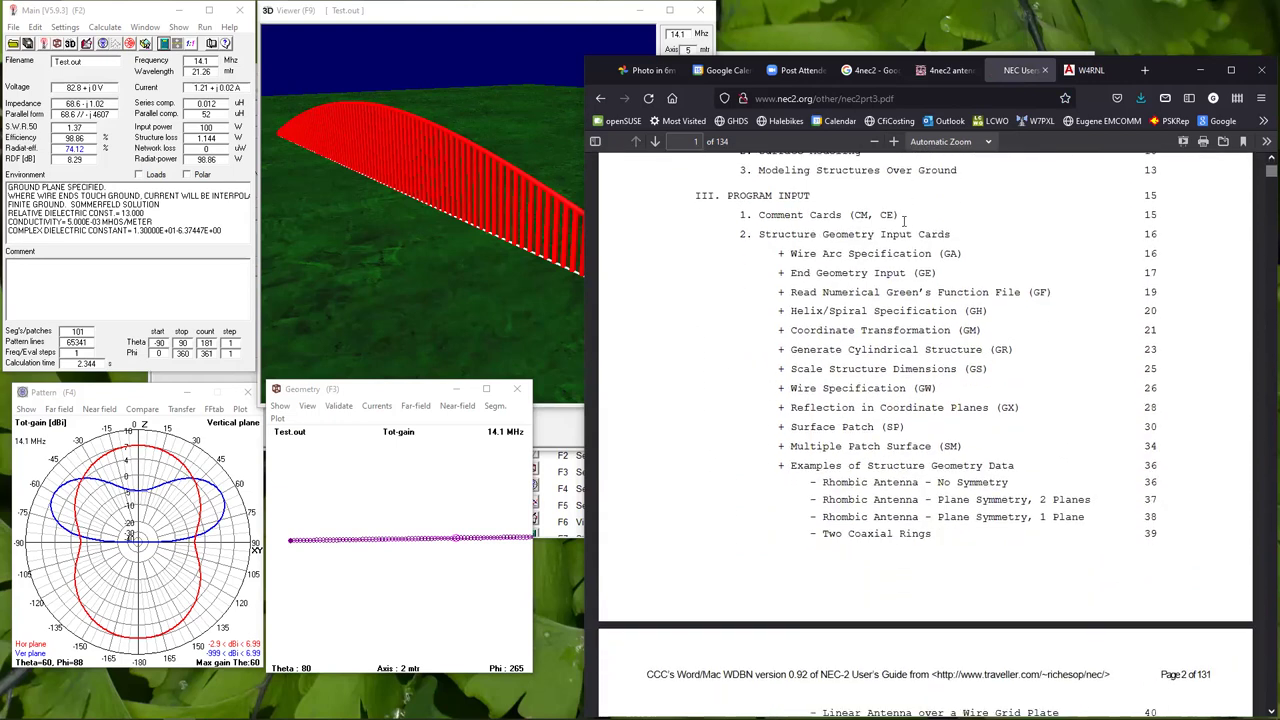
scroll(903, 222, down, 2)
scroll(903, 222, up, 5)
scroll(903, 228, down, 2)
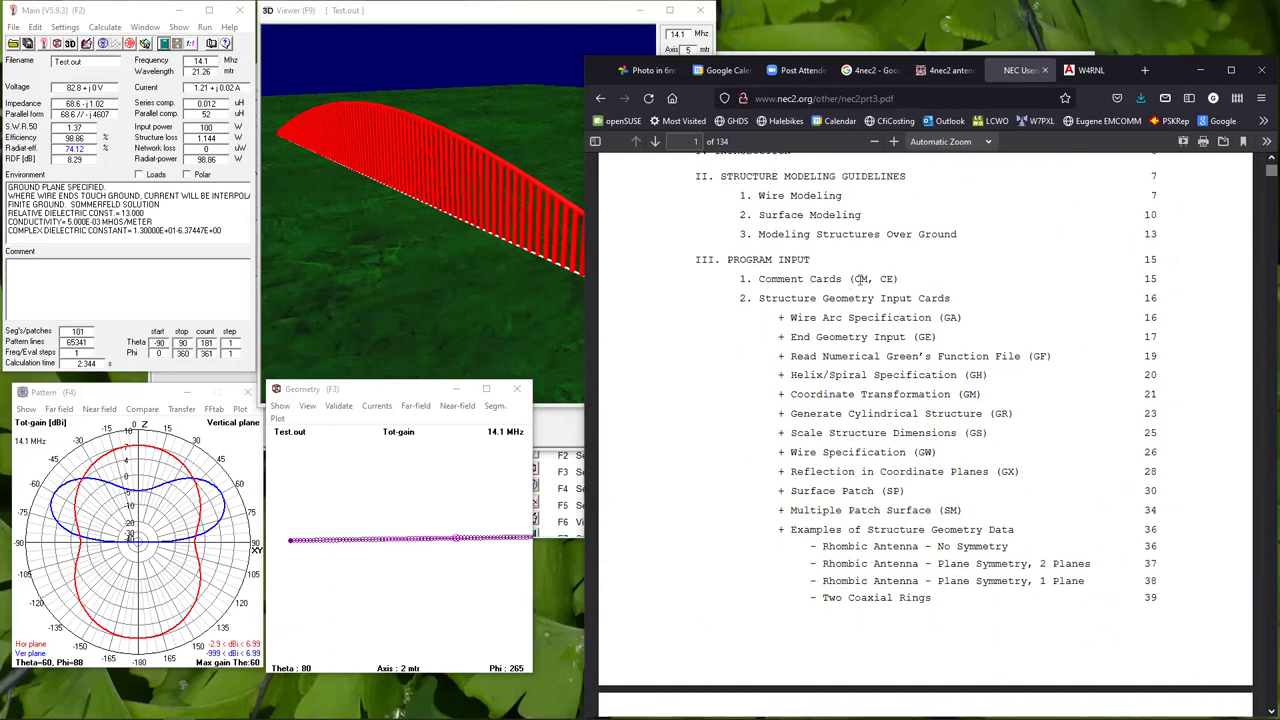
scroll(887, 356, down, 10)
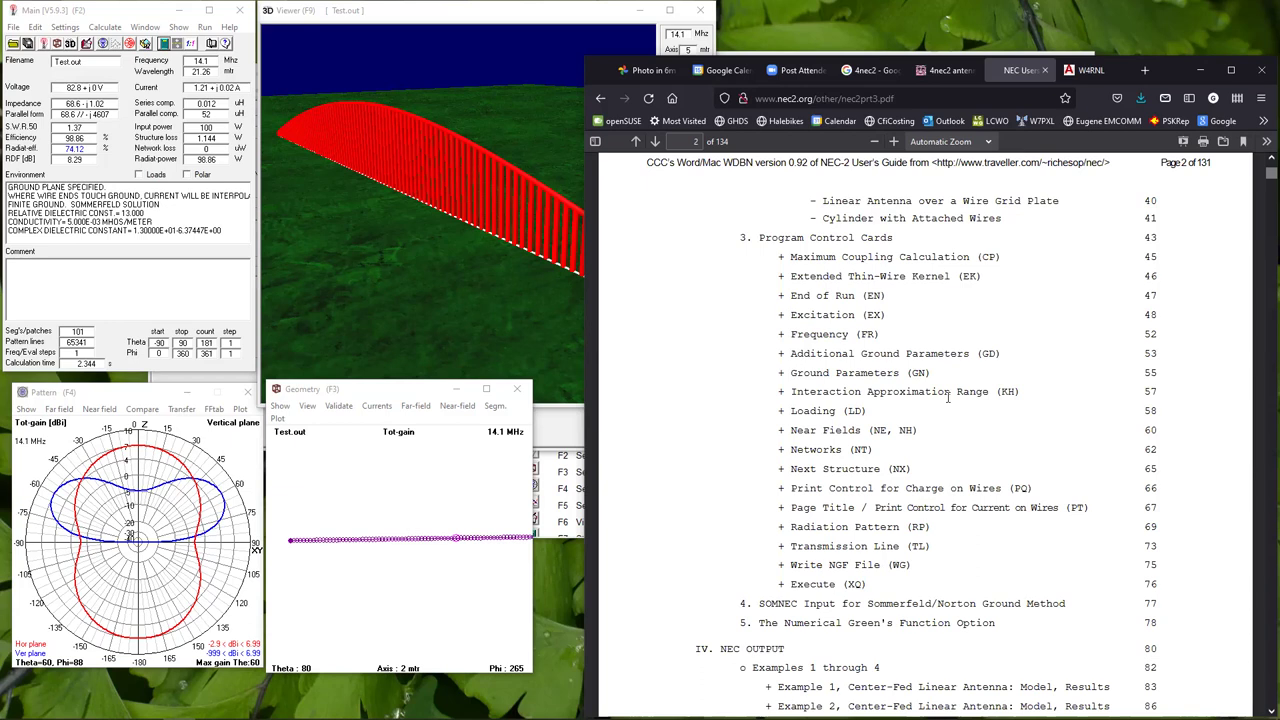
scroll(948, 397, down, 8)
scroll(948, 400, down, 8)
scroll(948, 399, up, 3)
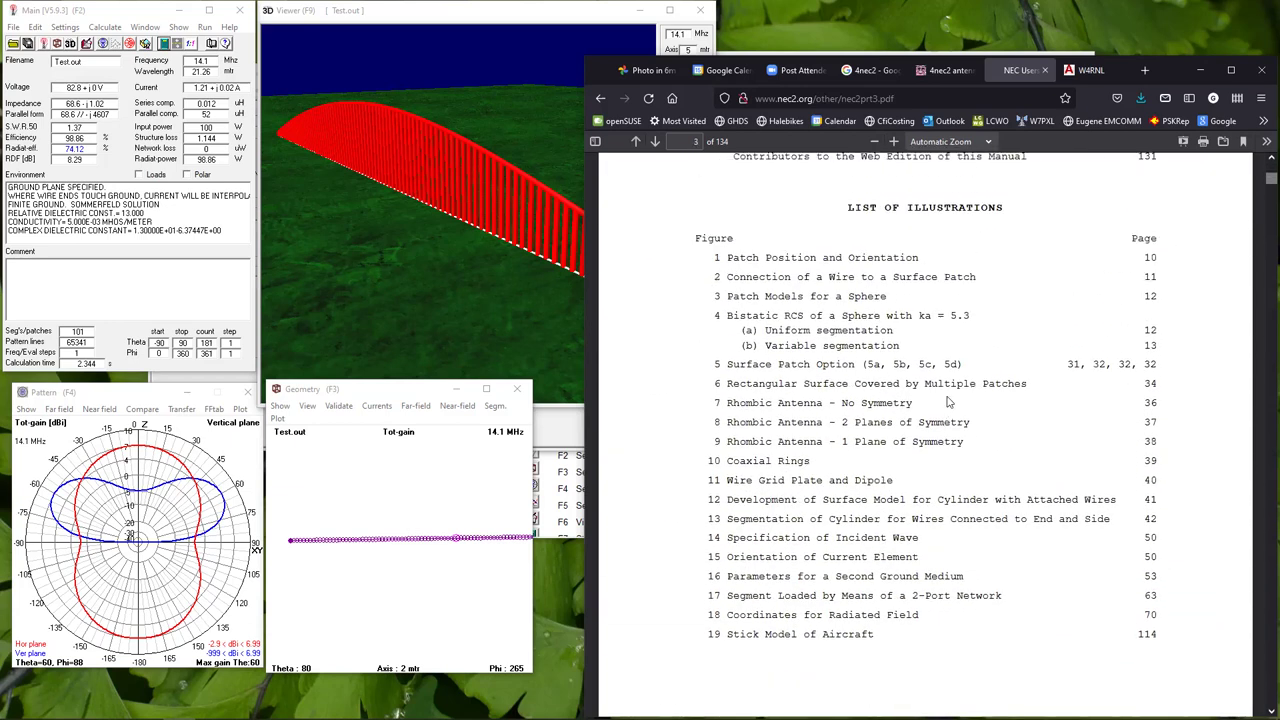
scroll(948, 402, down, 9)
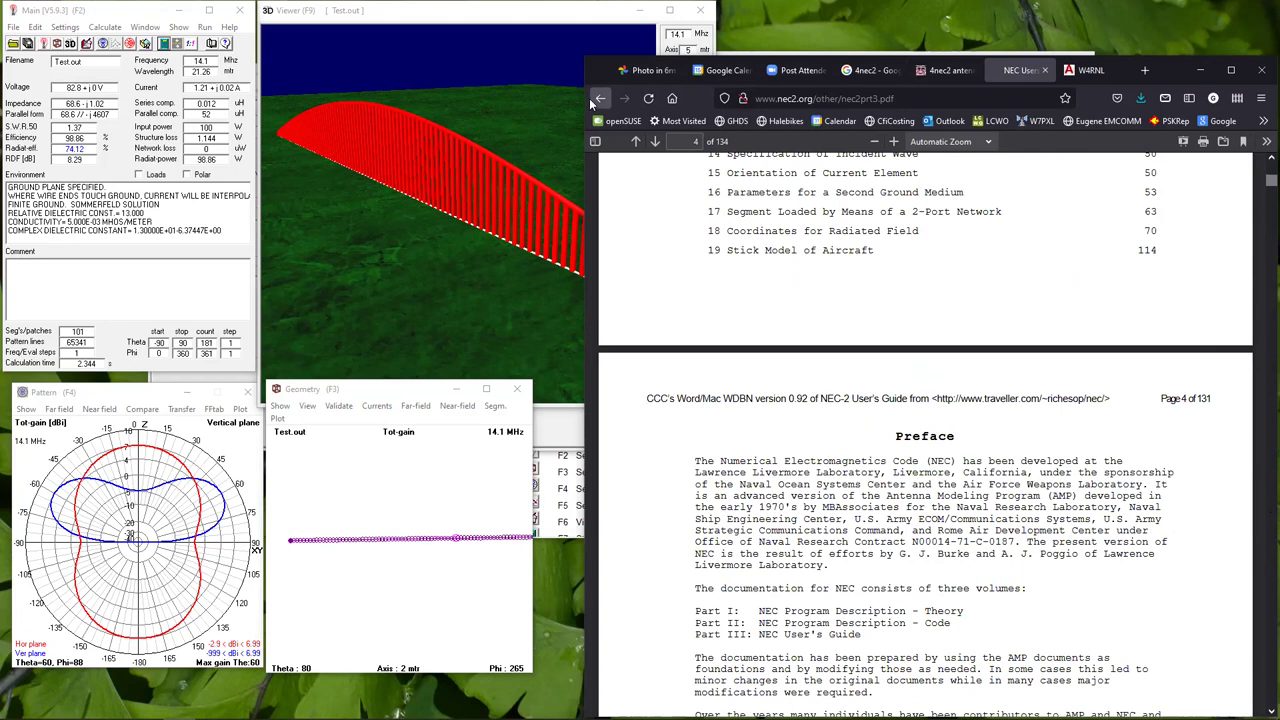
Switch to the W4RNL Amateur Radio page and look through its antenna modeling notes and practical antenna articles.
click(1100, 70)
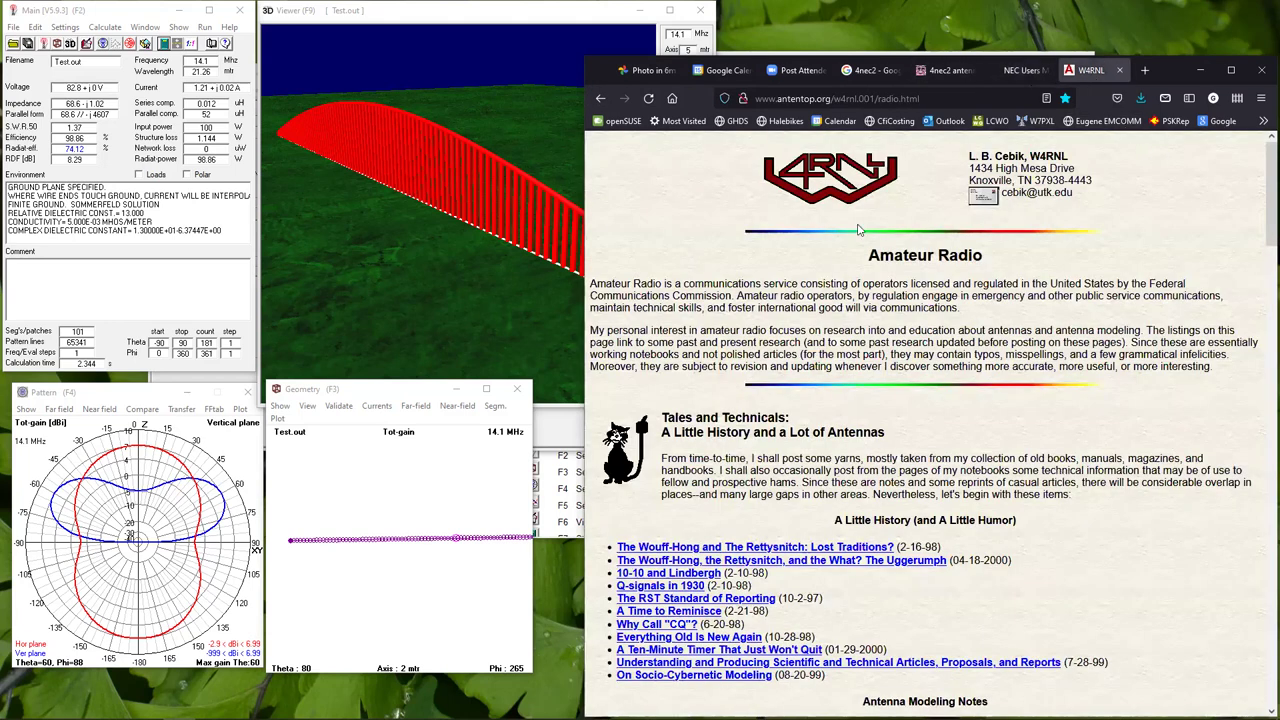
scroll(1200, 328, down, 7)
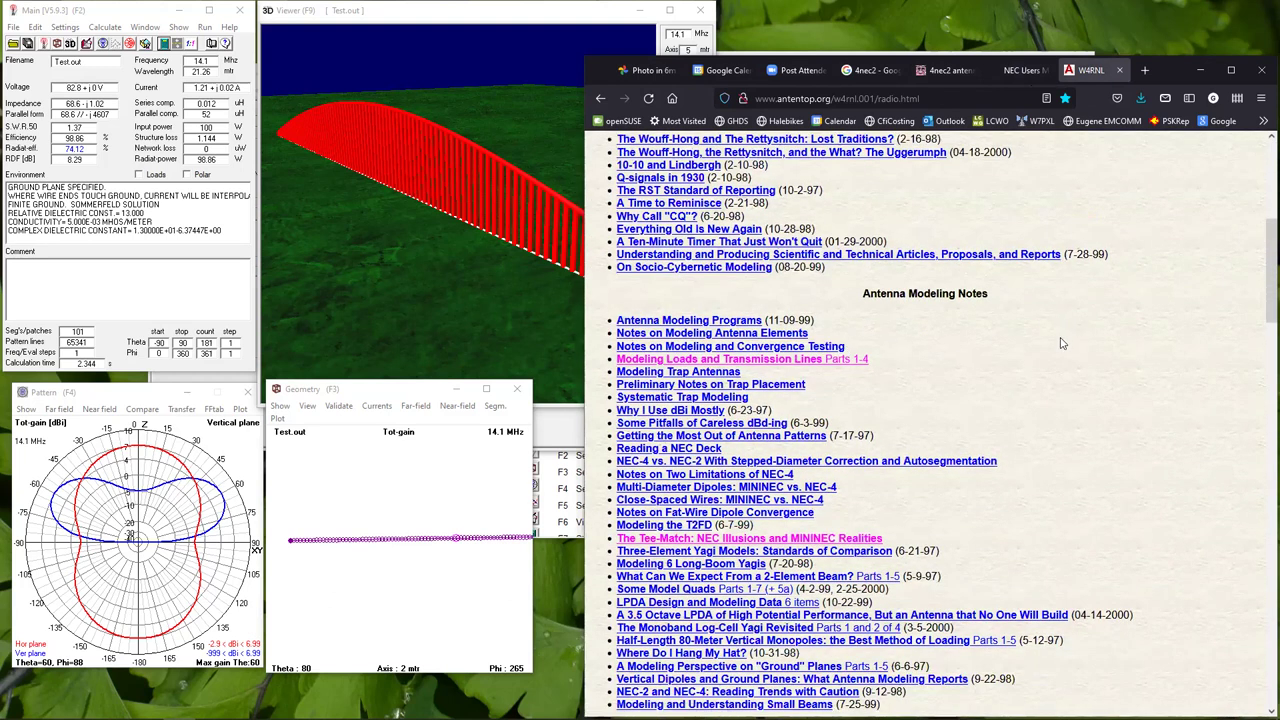
scroll(1062, 343, down, 4)
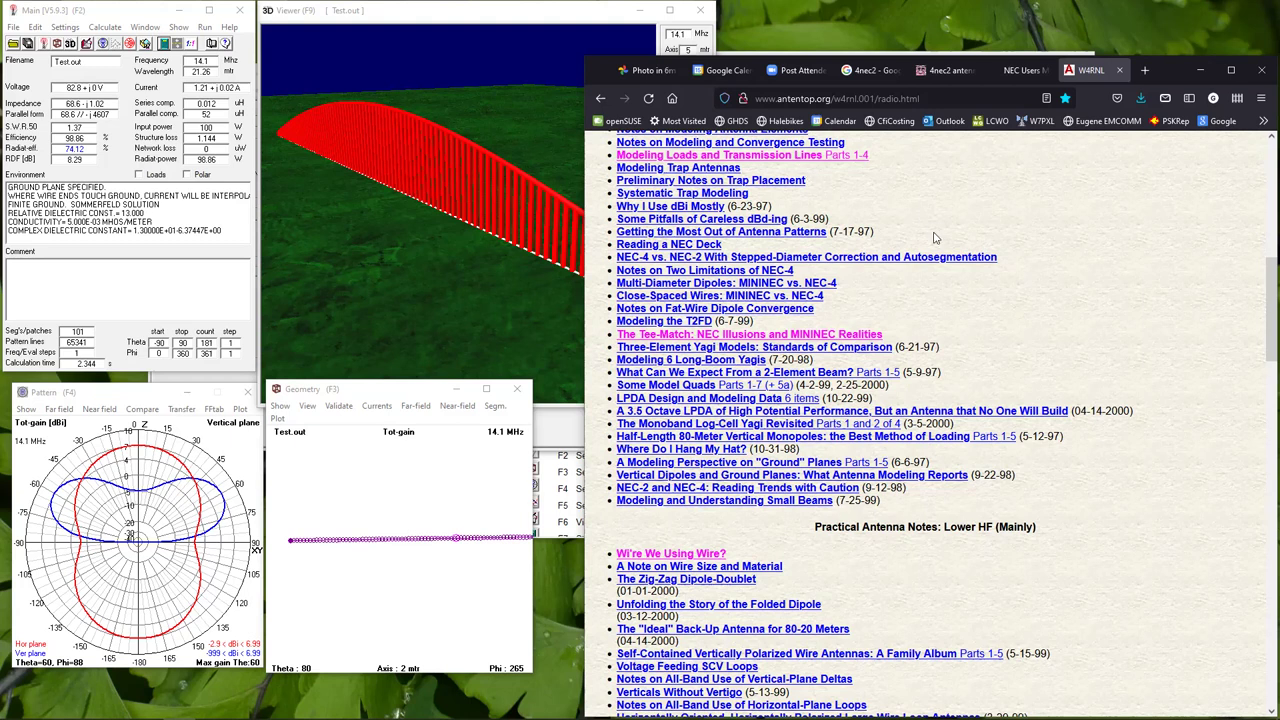
scroll(935, 237, down, 6)
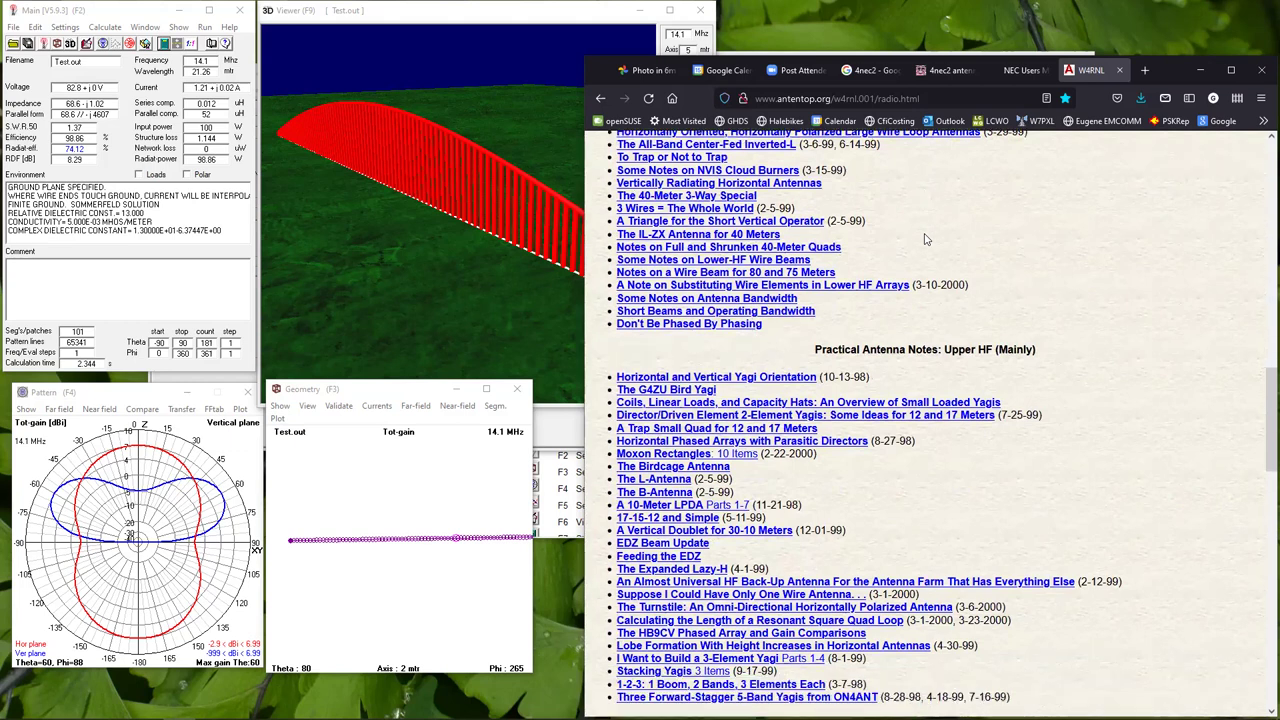
Open the article "Don't Be Phased By Phasing", look through its text and pattern figures, and return to the article list.
scroll(925, 239, down, 1)
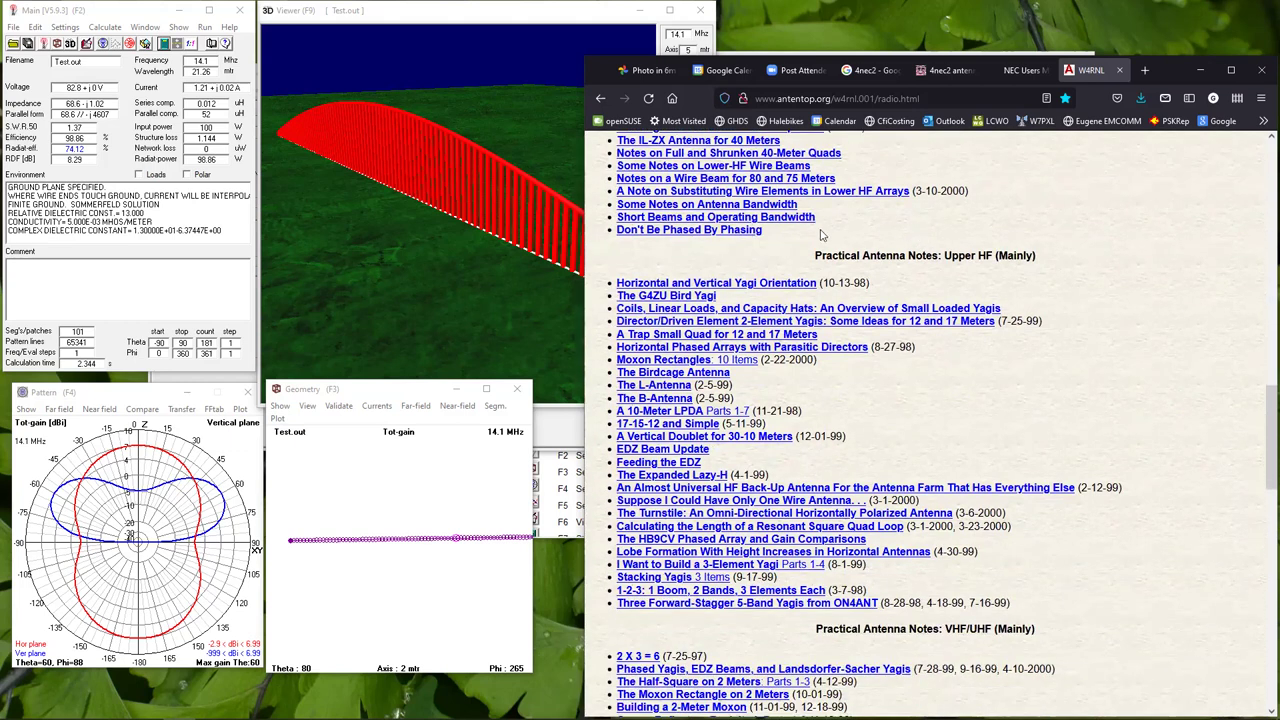
click(696, 232)
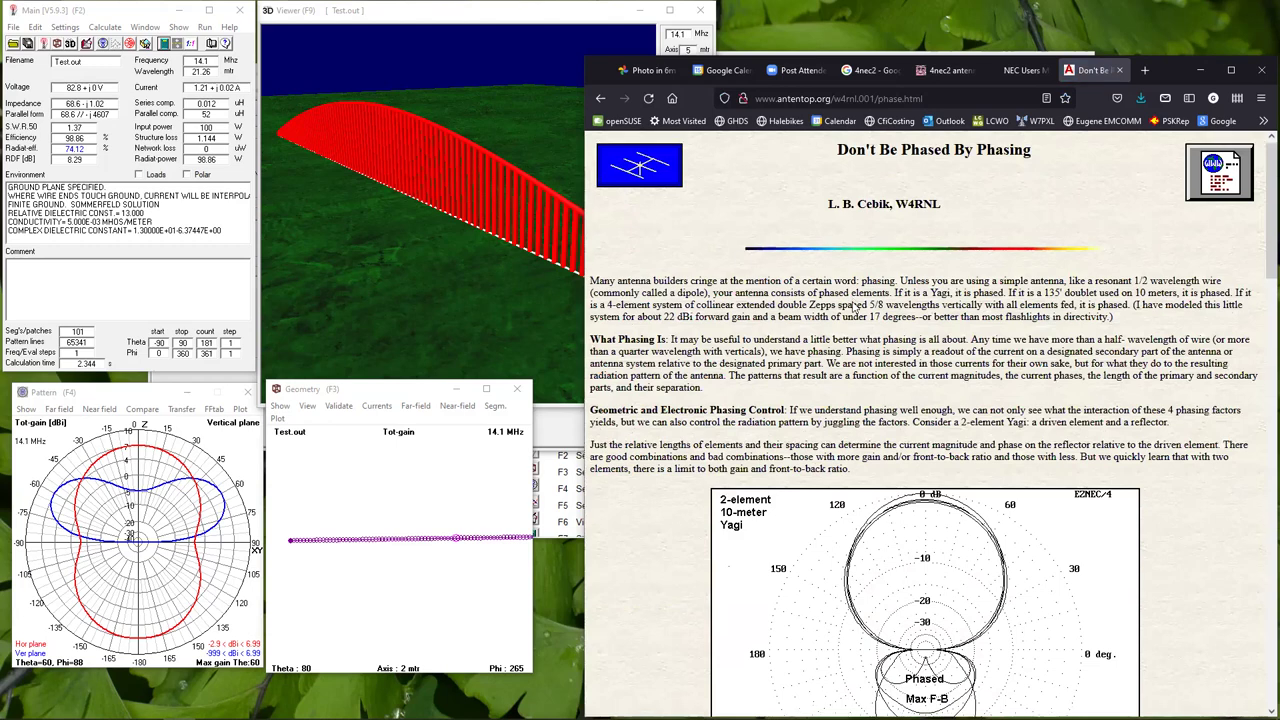
scroll(853, 307, down, 3)
scroll(853, 307, down, 7)
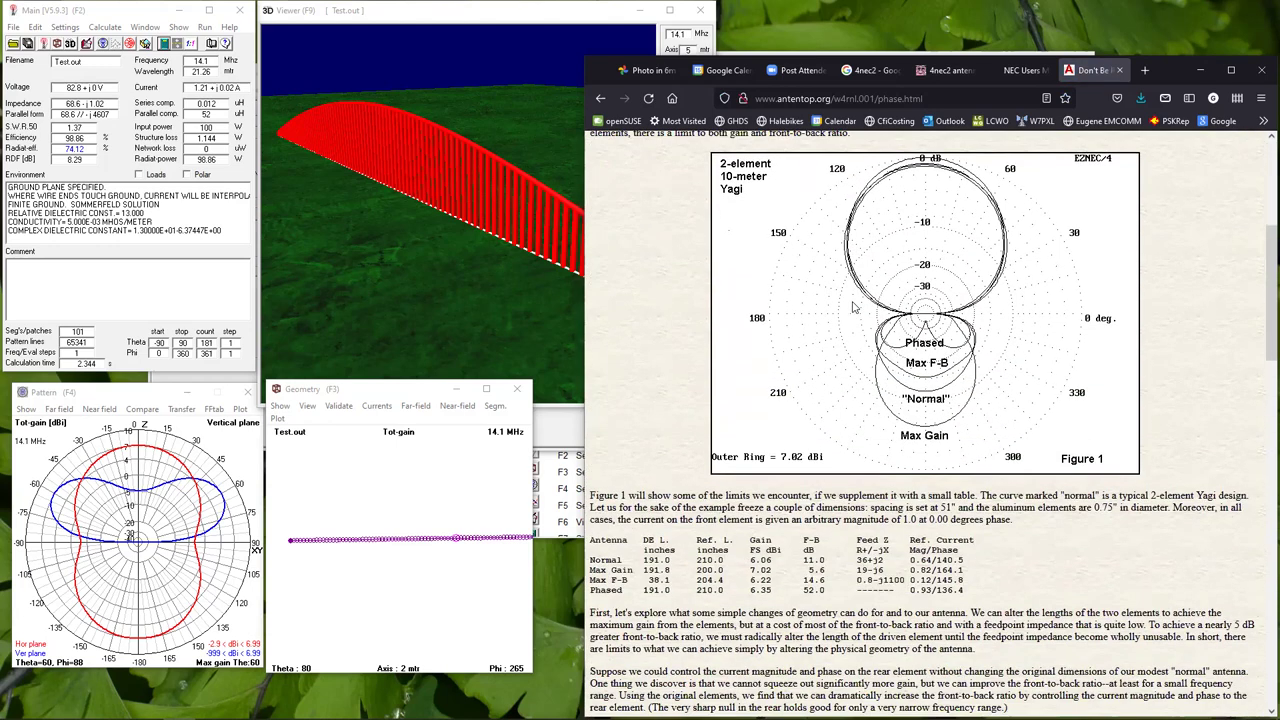
scroll(851, 300, down, 5)
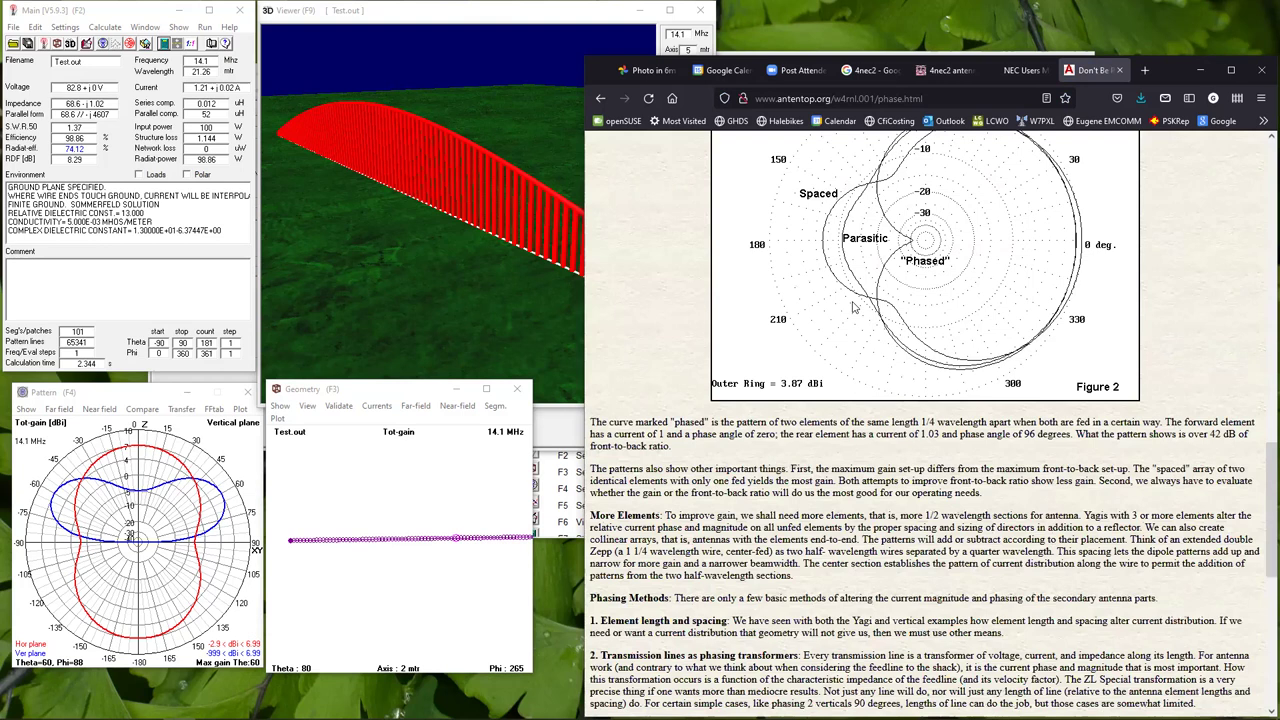
scroll(851, 311, up, 5)
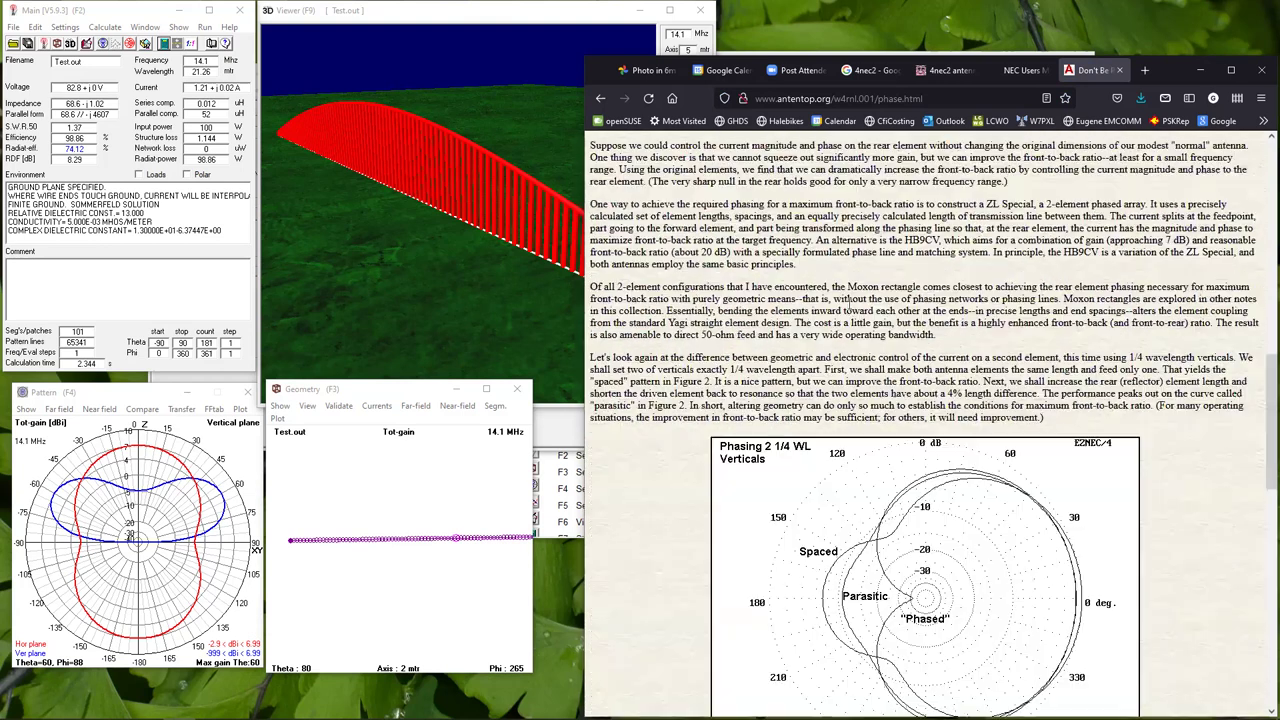
scroll(845, 303, up, 10)
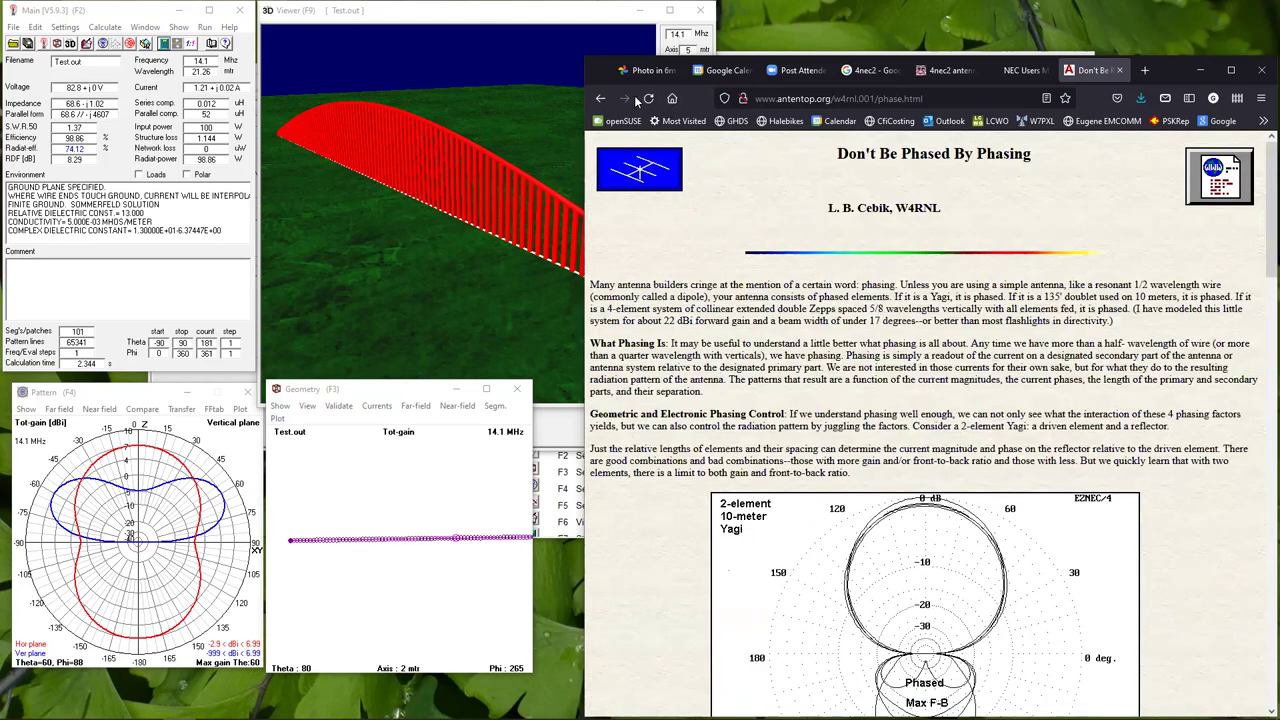
click(600, 98)
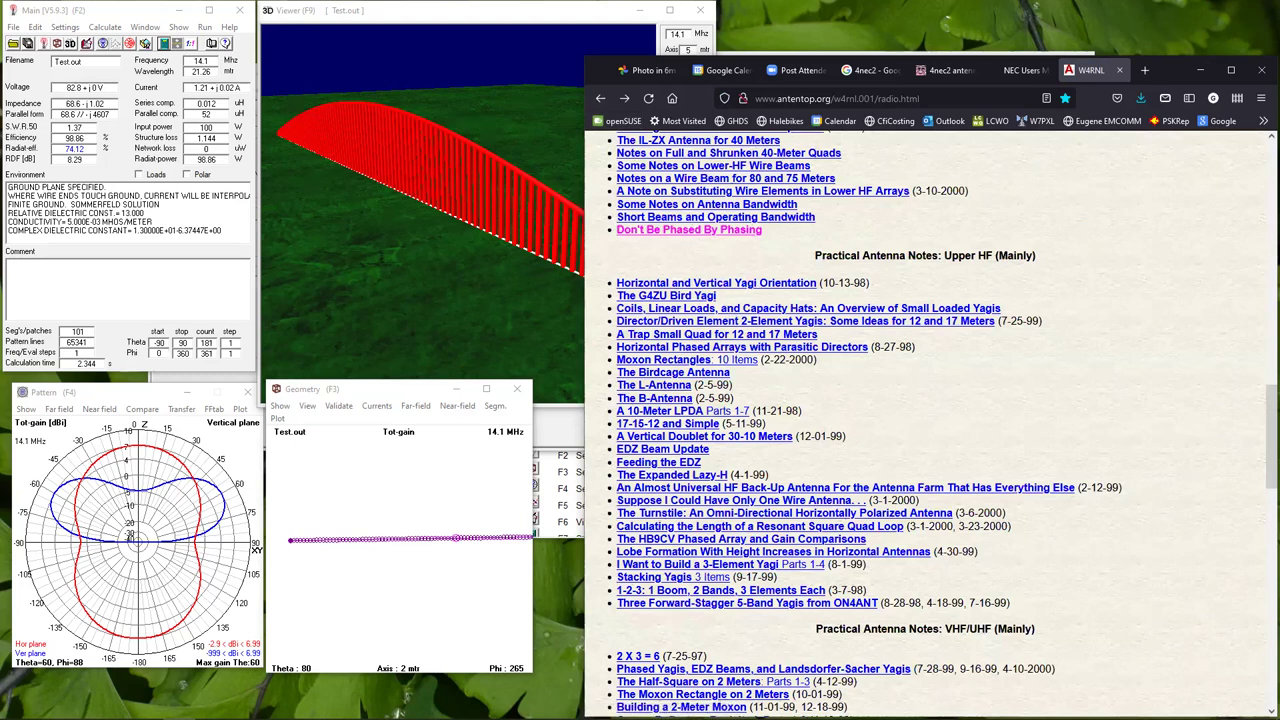
Switch to 4nec2, discard the changes to Test.nec, load wplu2-20220101.nec from the Radio\4nec2 folder and rotate its 3D view.
click(14, 44)
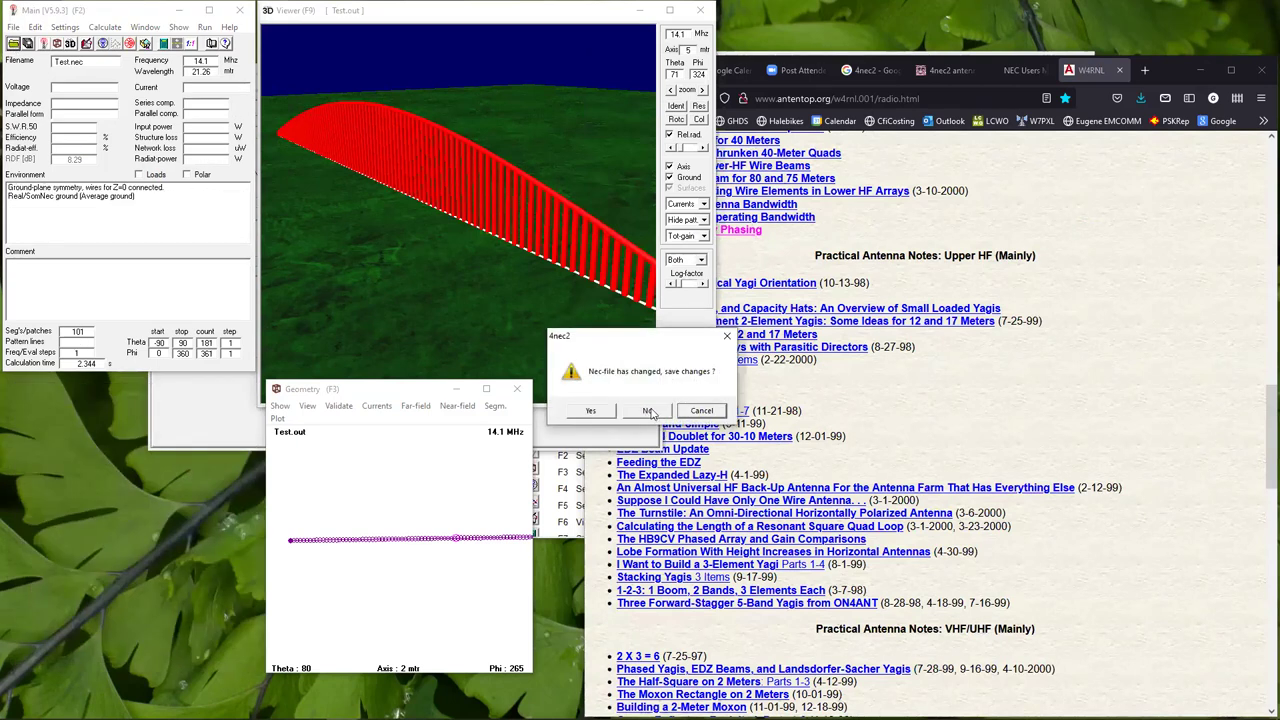
click(647, 411)
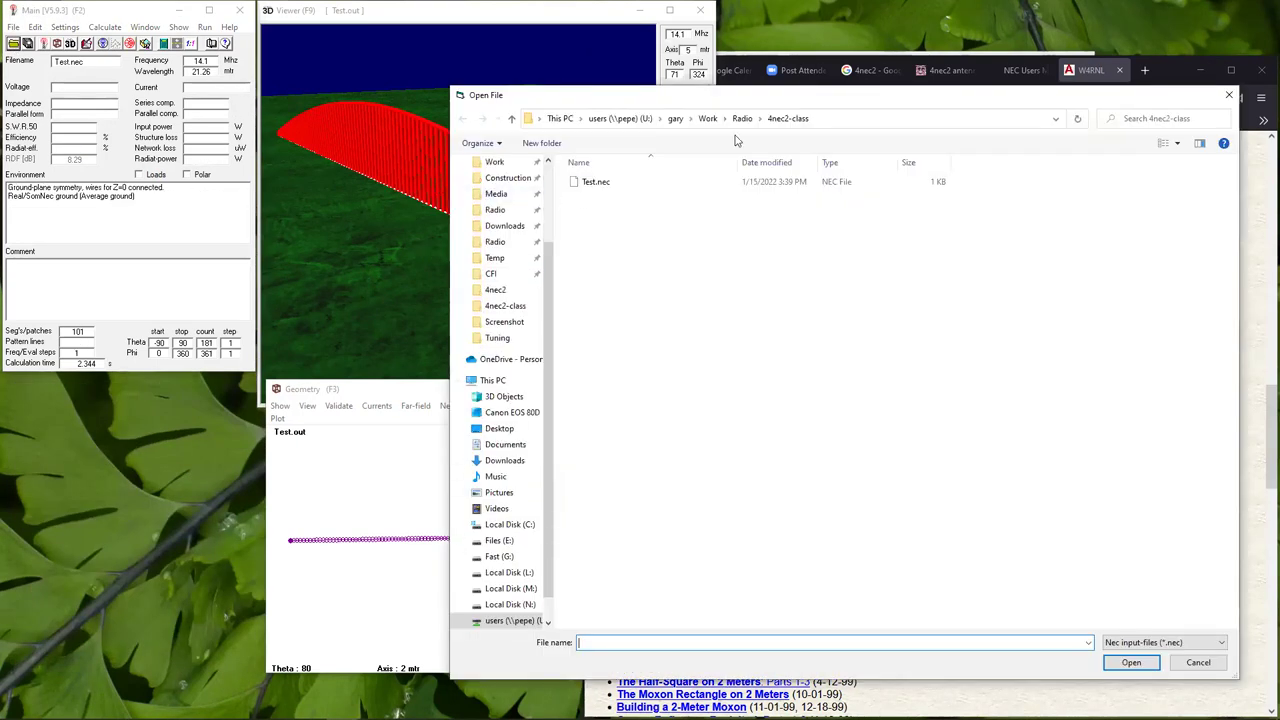
click(743, 120)
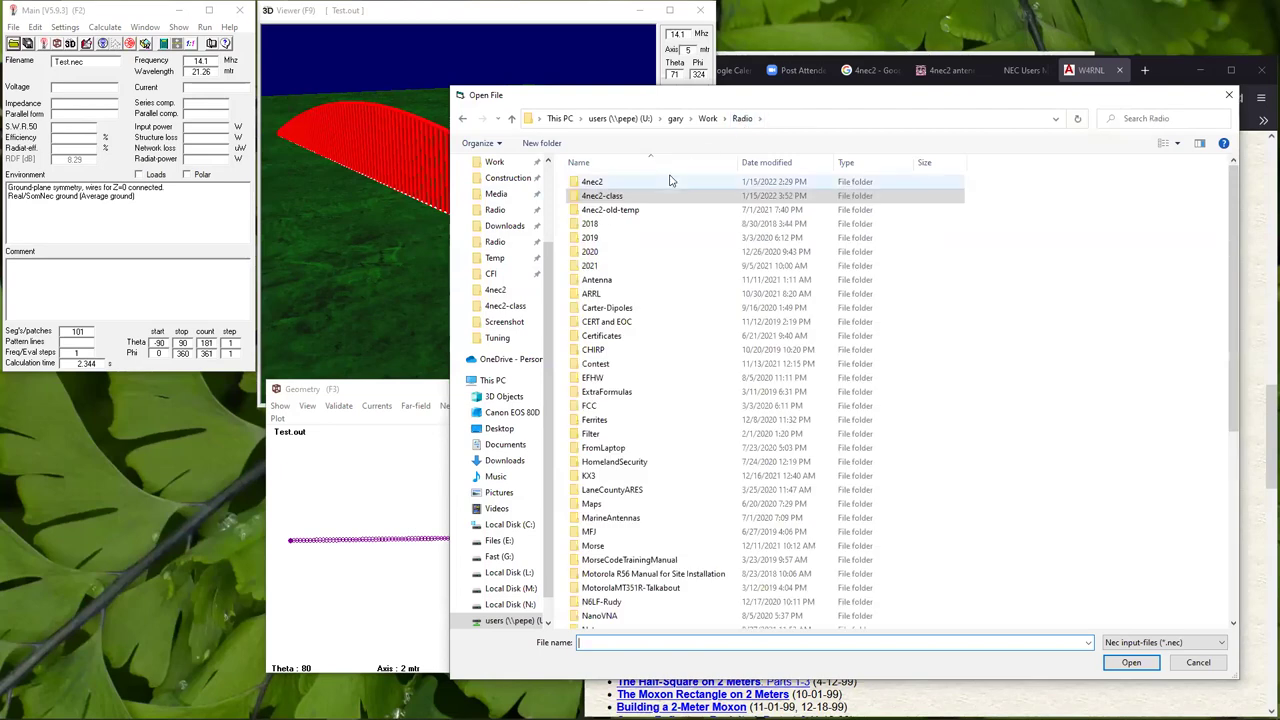
double_click(605, 184)
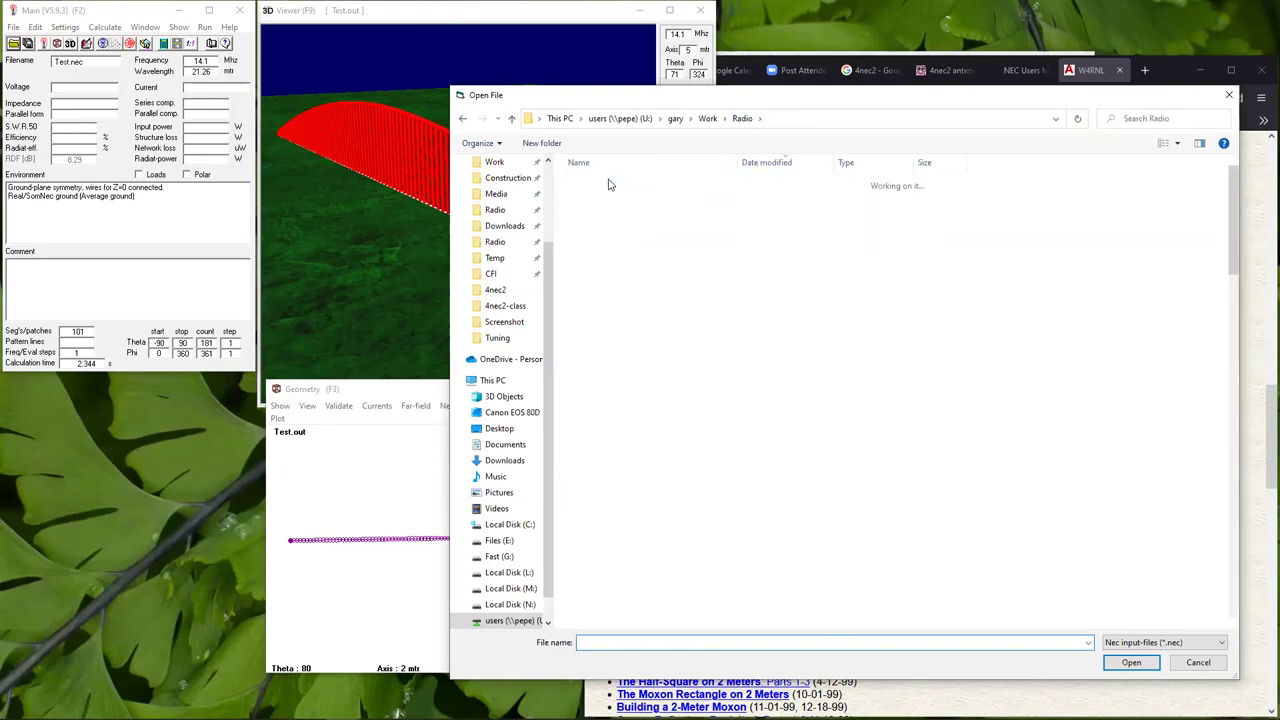
click(617, 197)
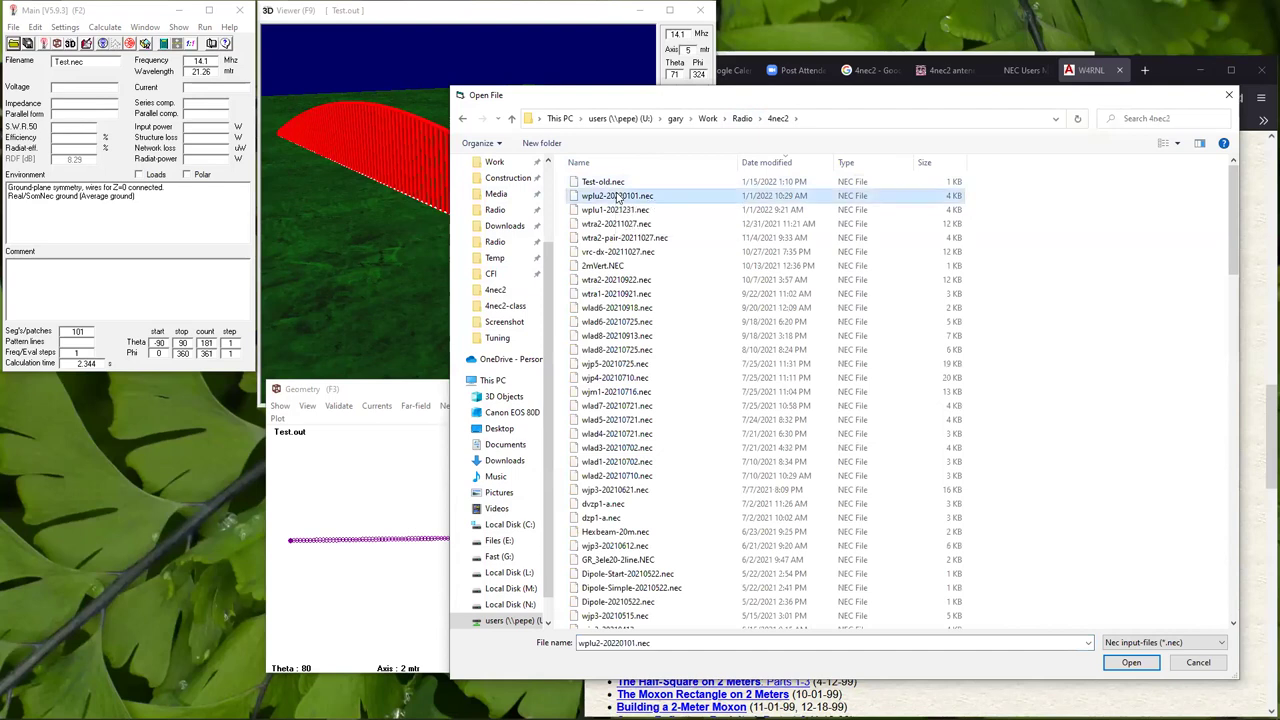
click(1130, 663)
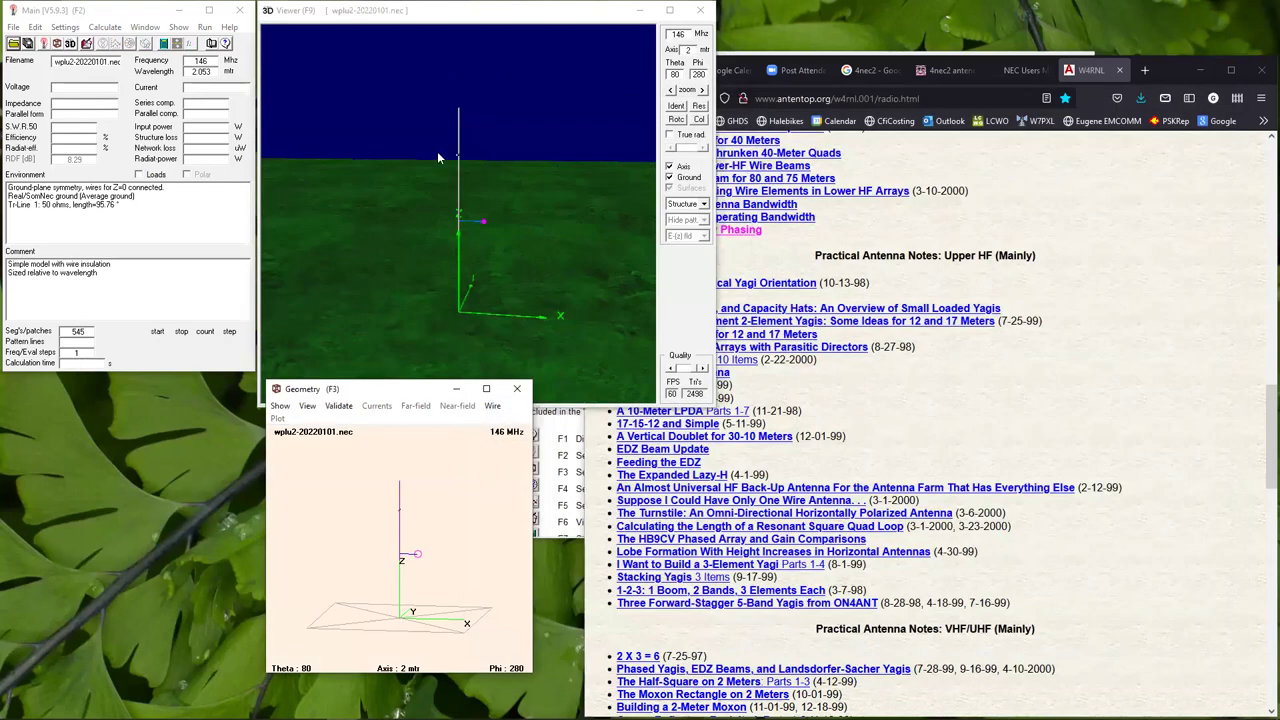
drag(368, 142, 438, 134)
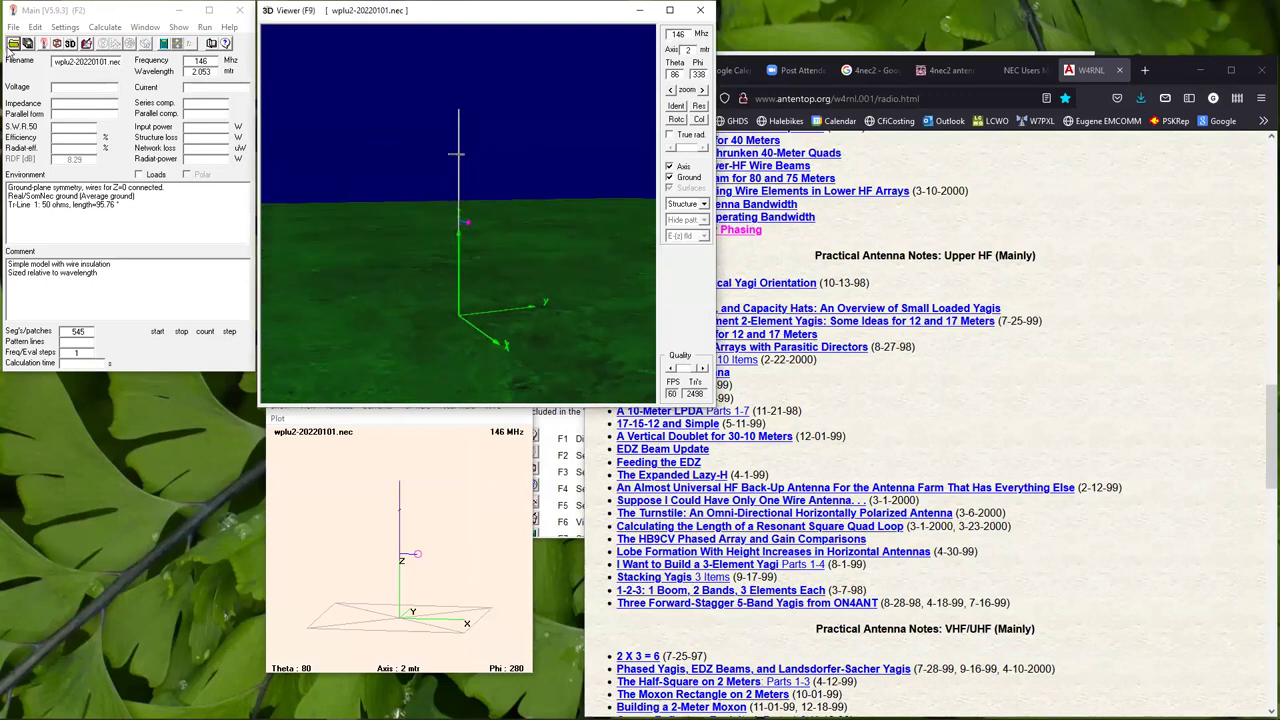
Load the wtra2-20211027.nec model and move the 3D Viewer window away from the other 4nec2 windows.
click(13, 44)
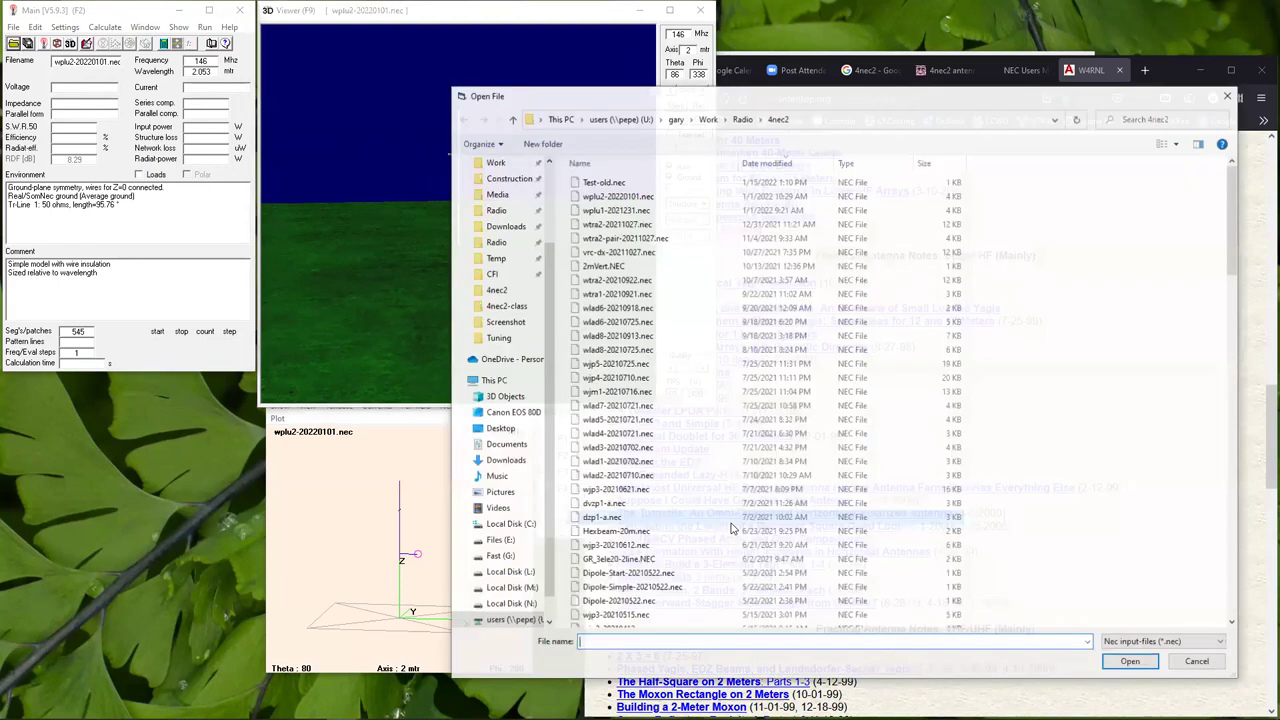
click(633, 224)
click(1129, 662)
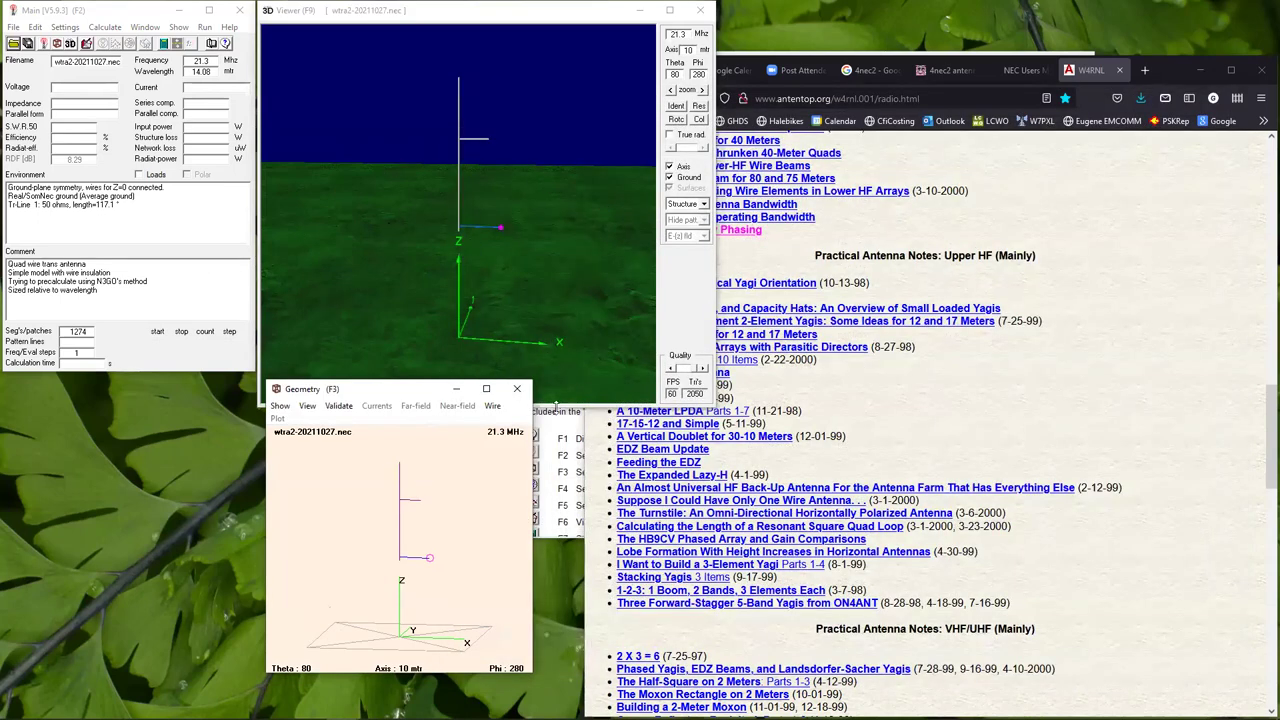
click(558, 20)
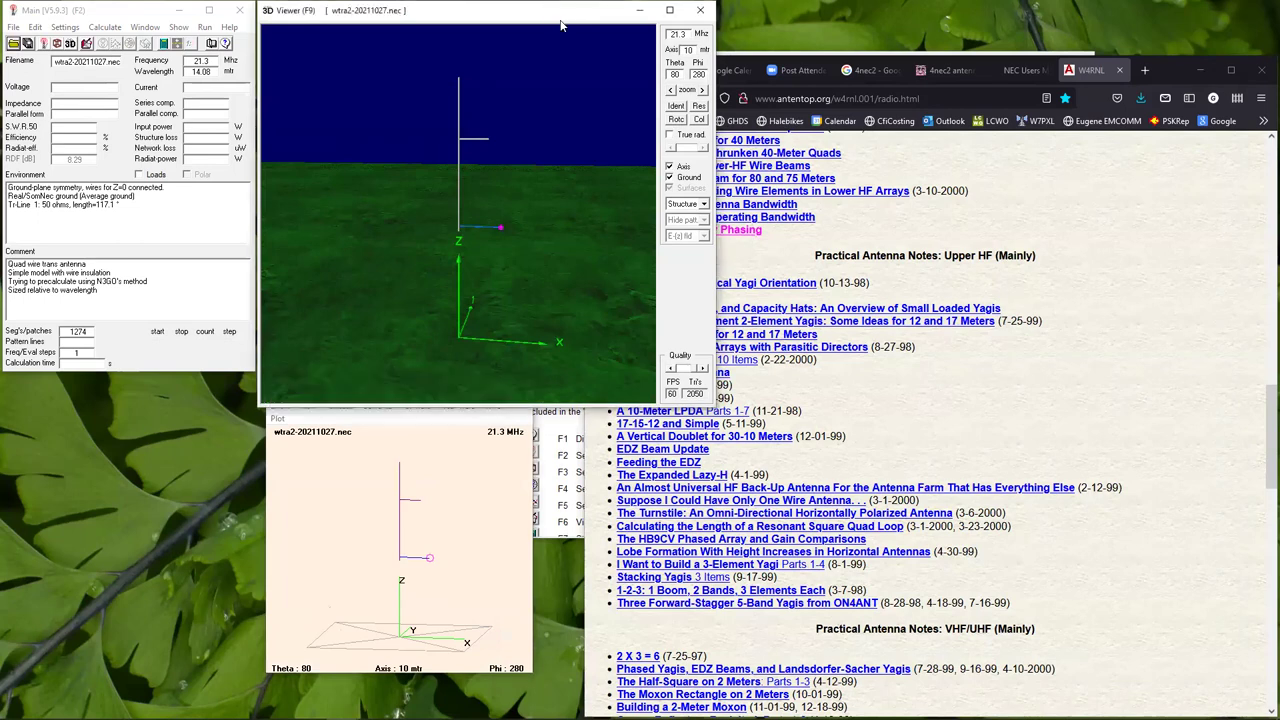
key(F1)
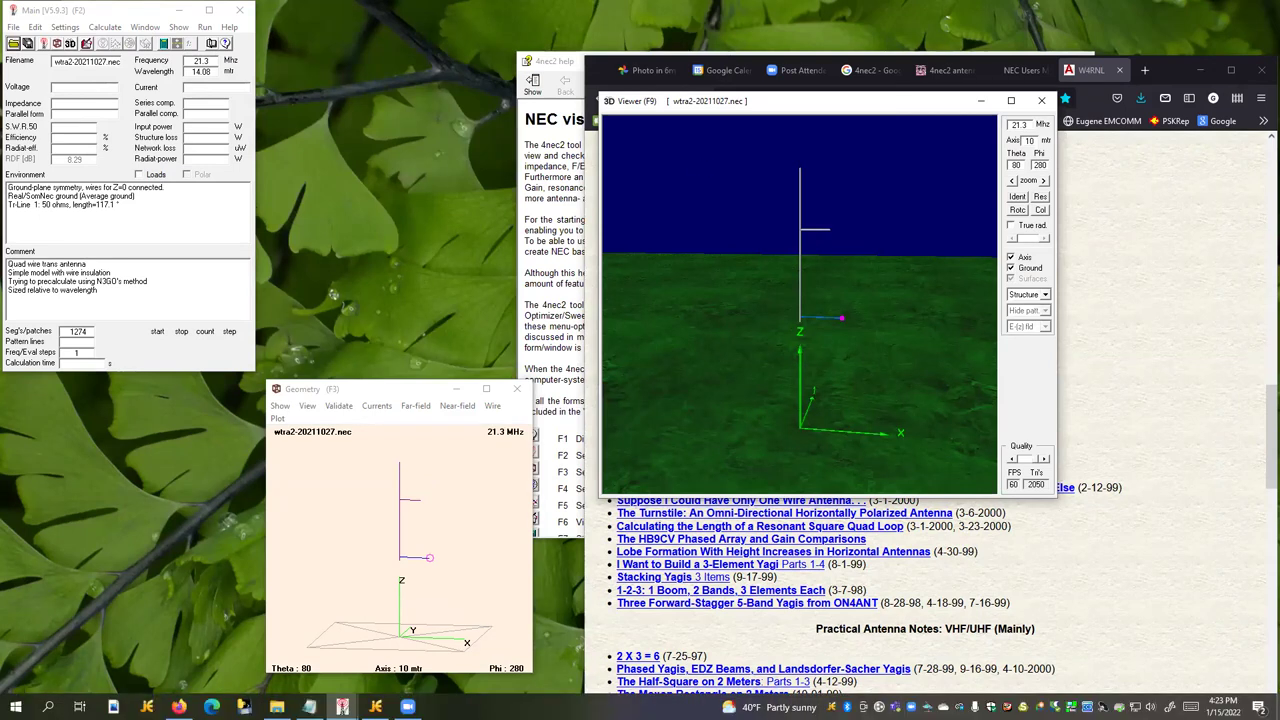
Switch to jEdit and read through the per-band symbol definitions and wire cards in wtra2-20211027.nec.
click(342, 706)
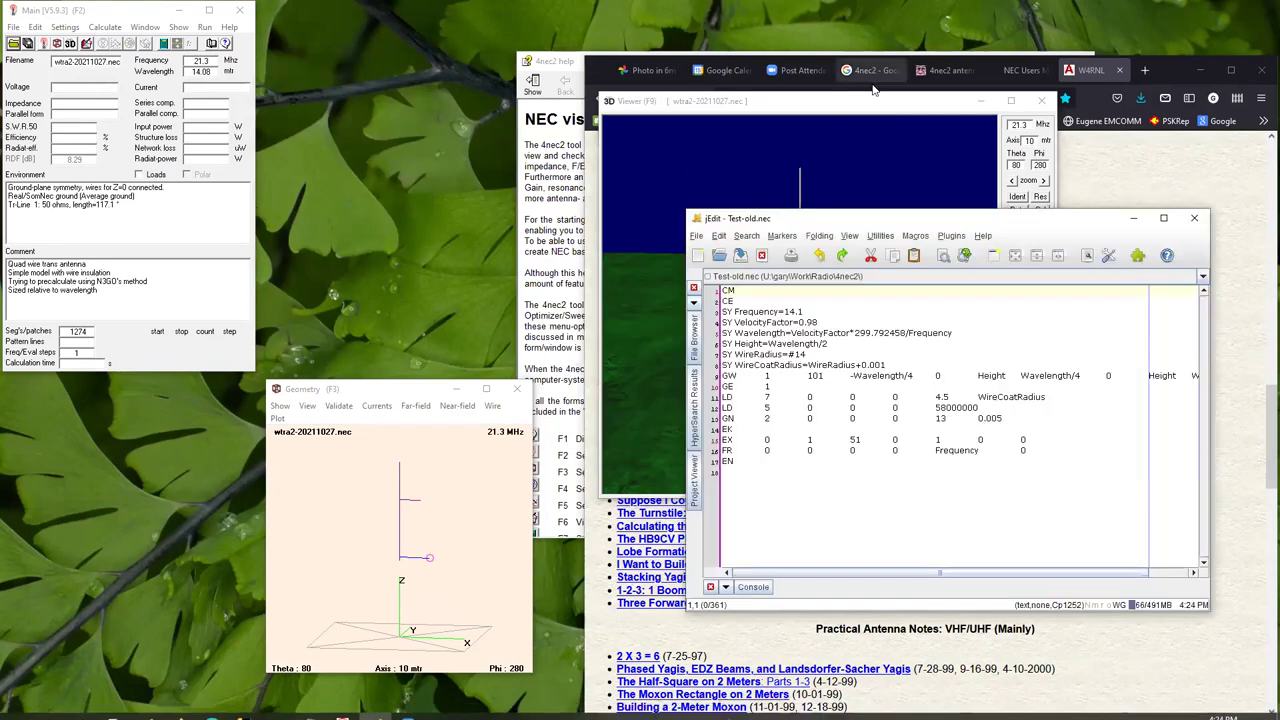
click(743, 277)
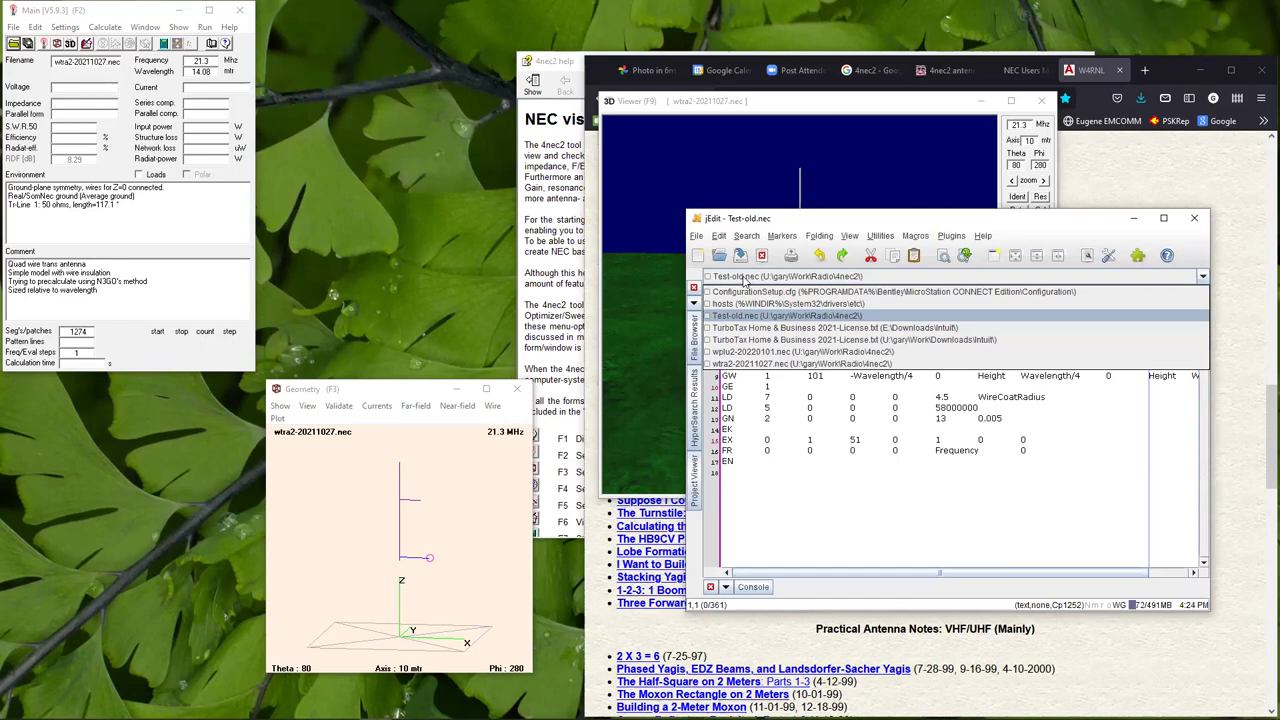
click(780, 362)
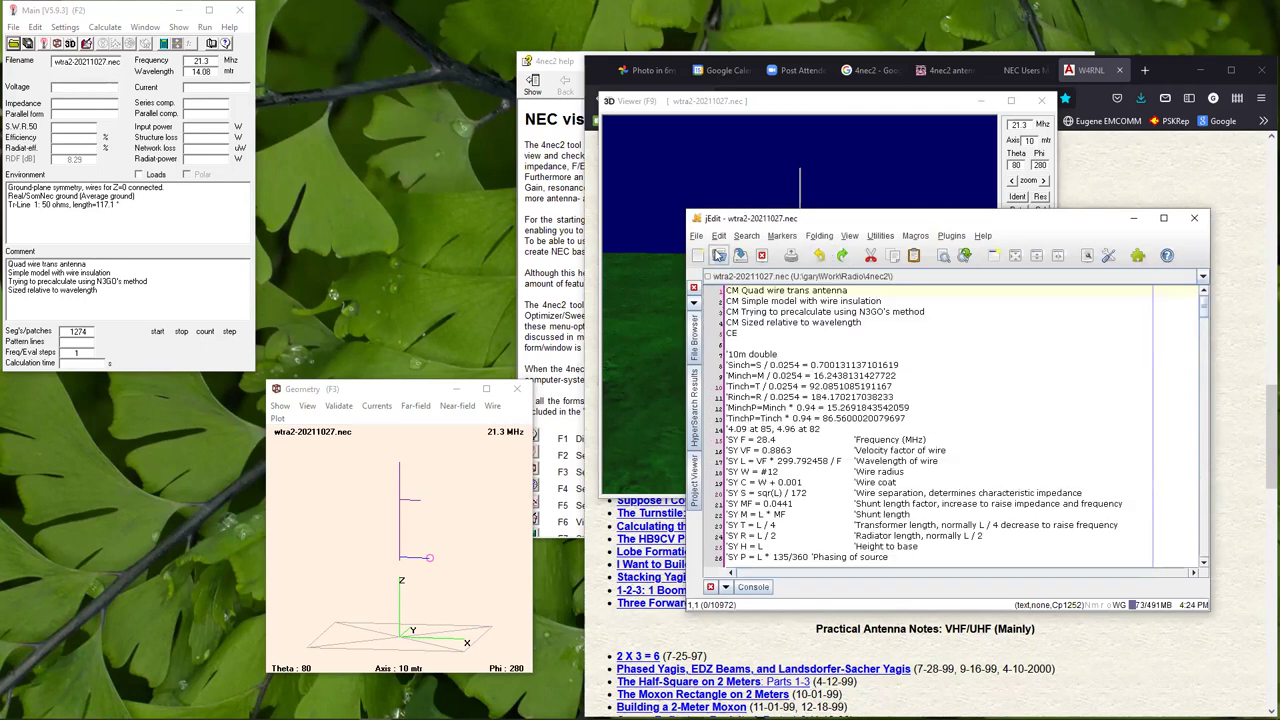
drag(706, 208, 706, 12)
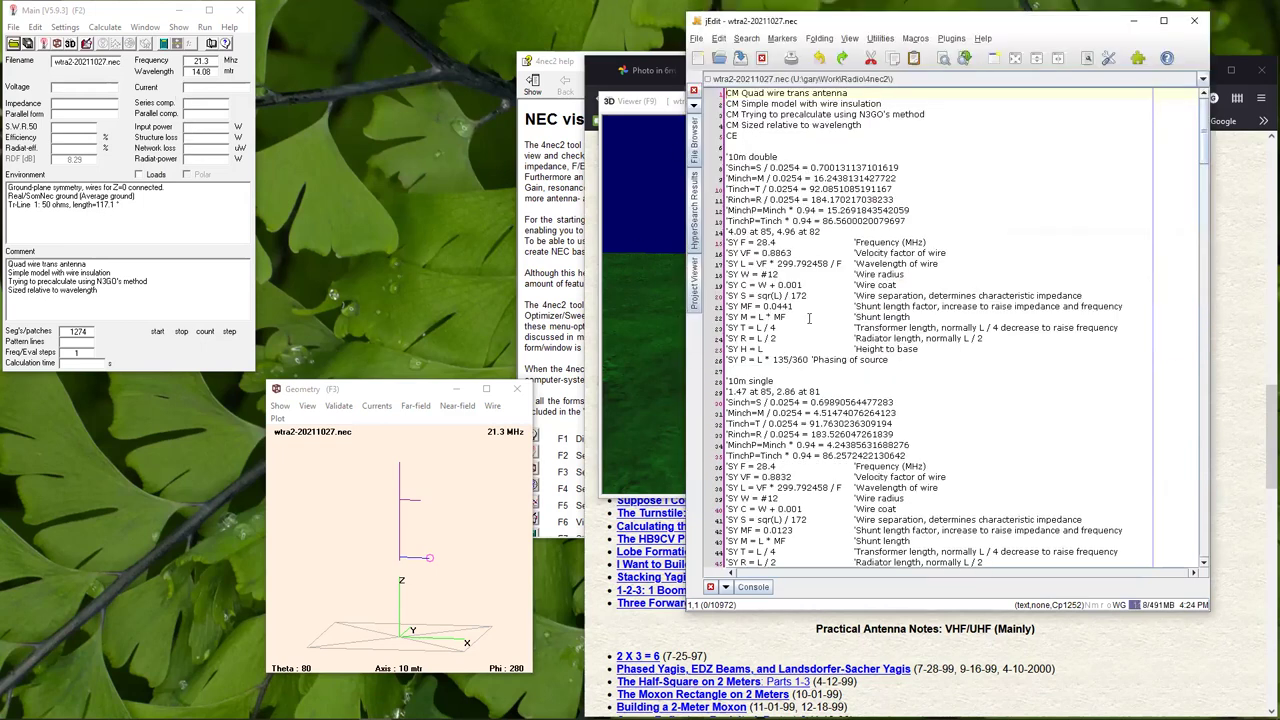
scroll(801, 427, down, 20)
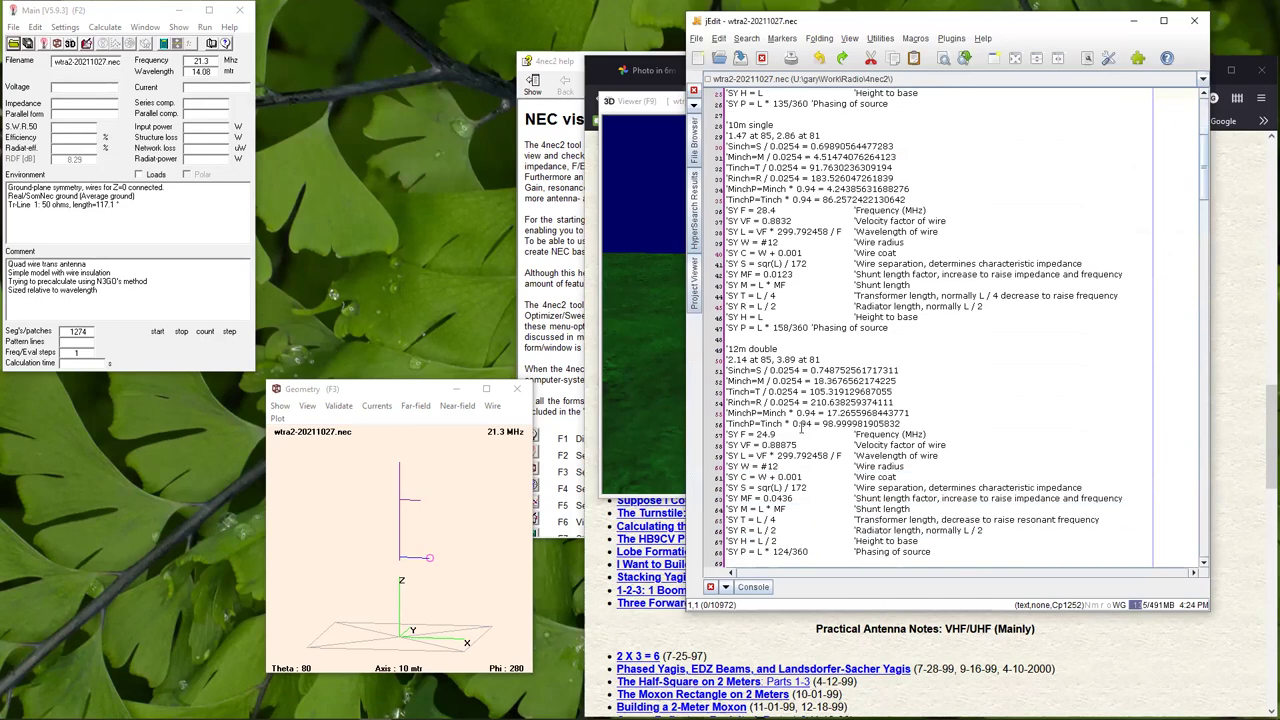
scroll(801, 427, down, 19)
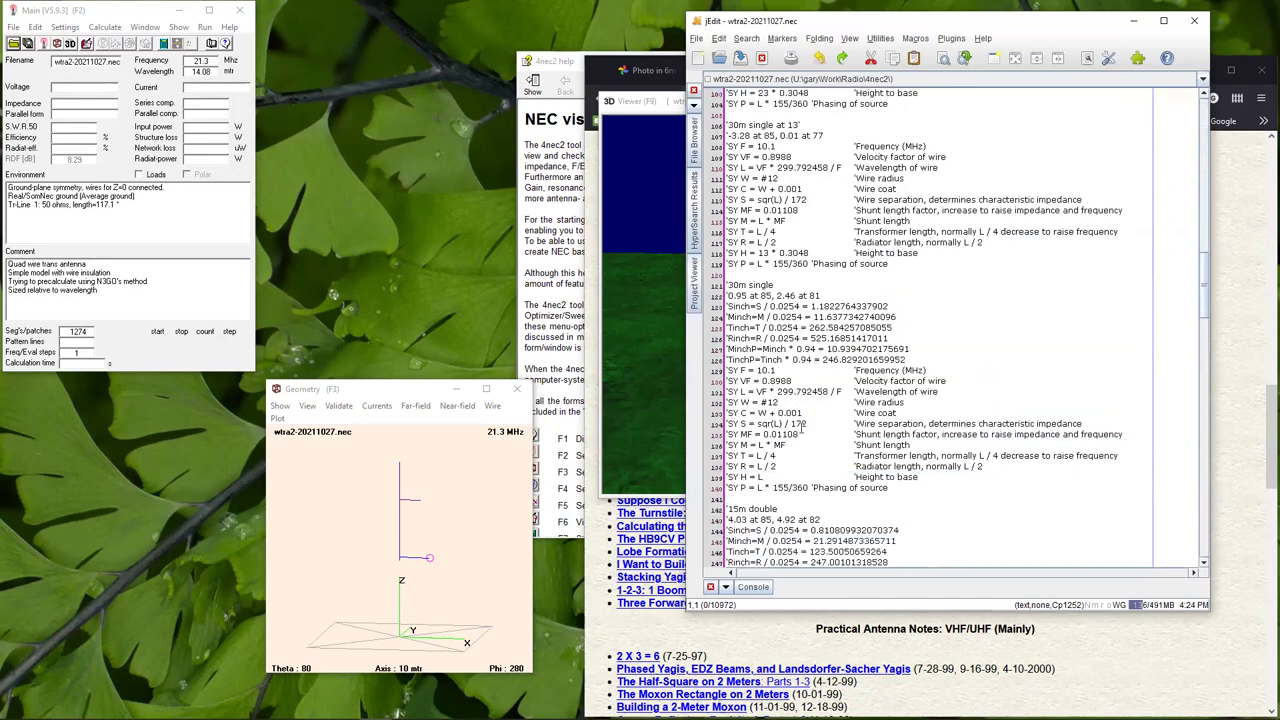
scroll(801, 427, down, 20)
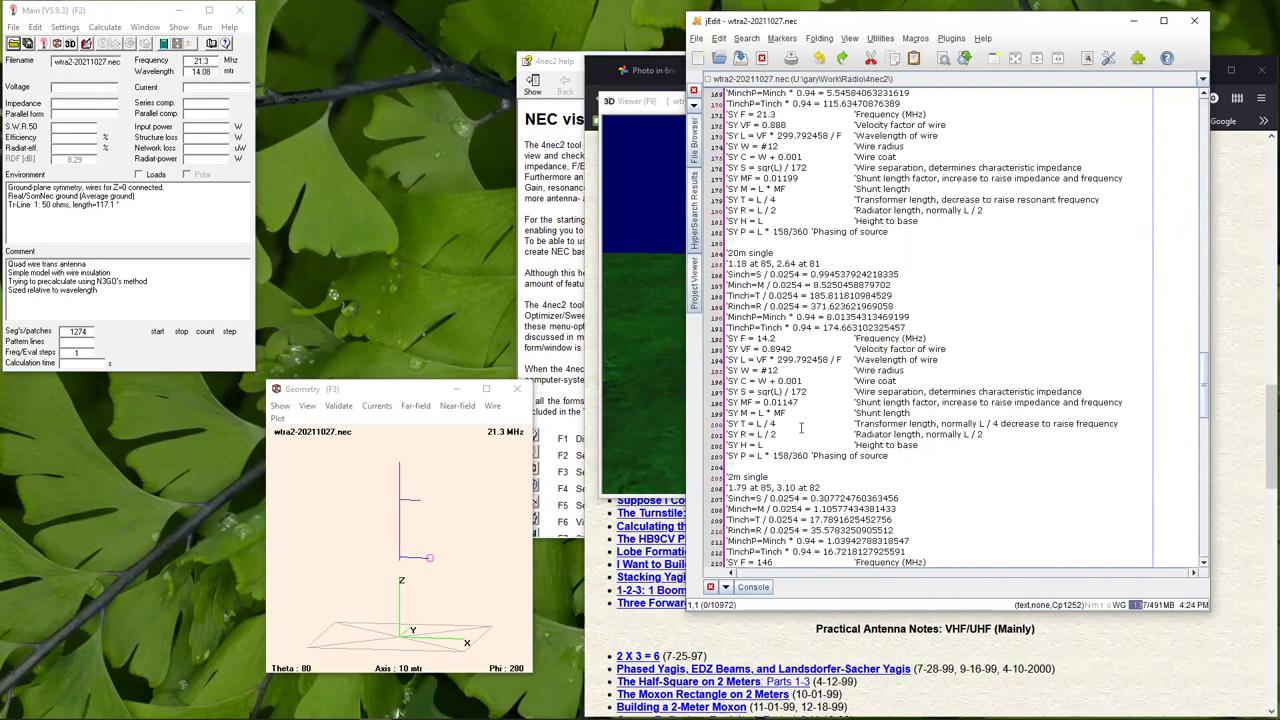
scroll(790, 422, down, 11)
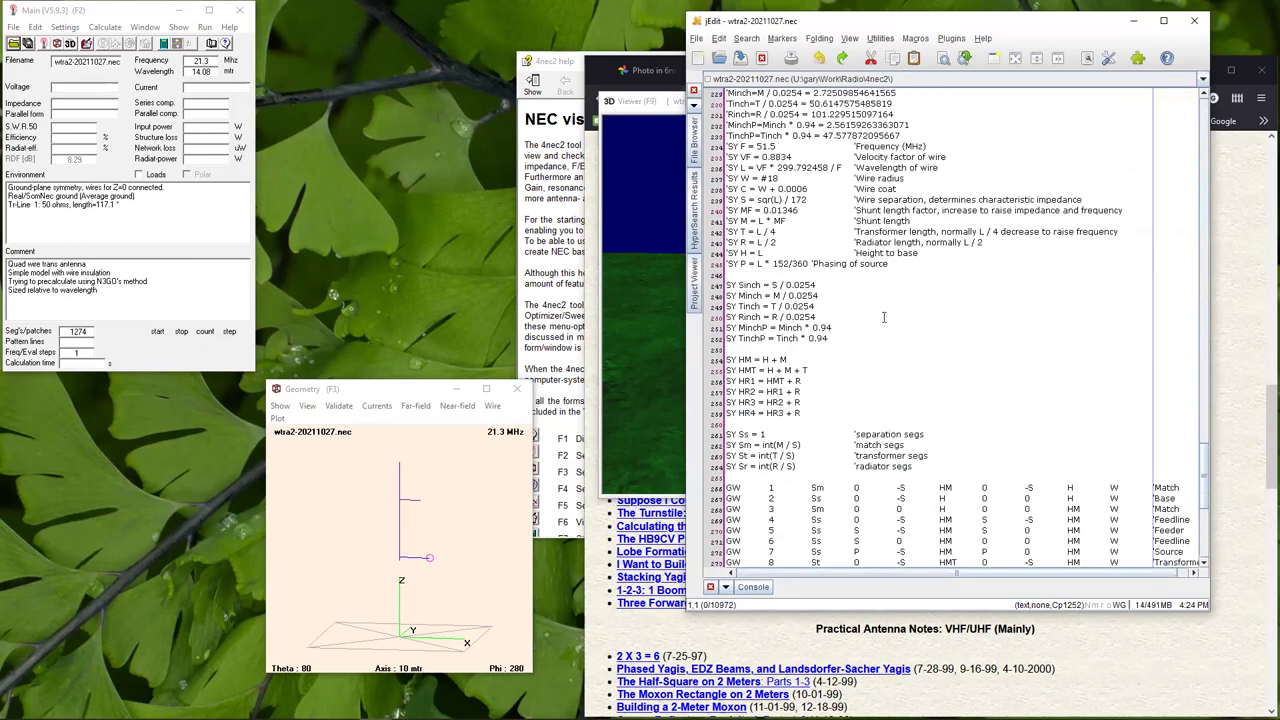
scroll(806, 291, up, 16)
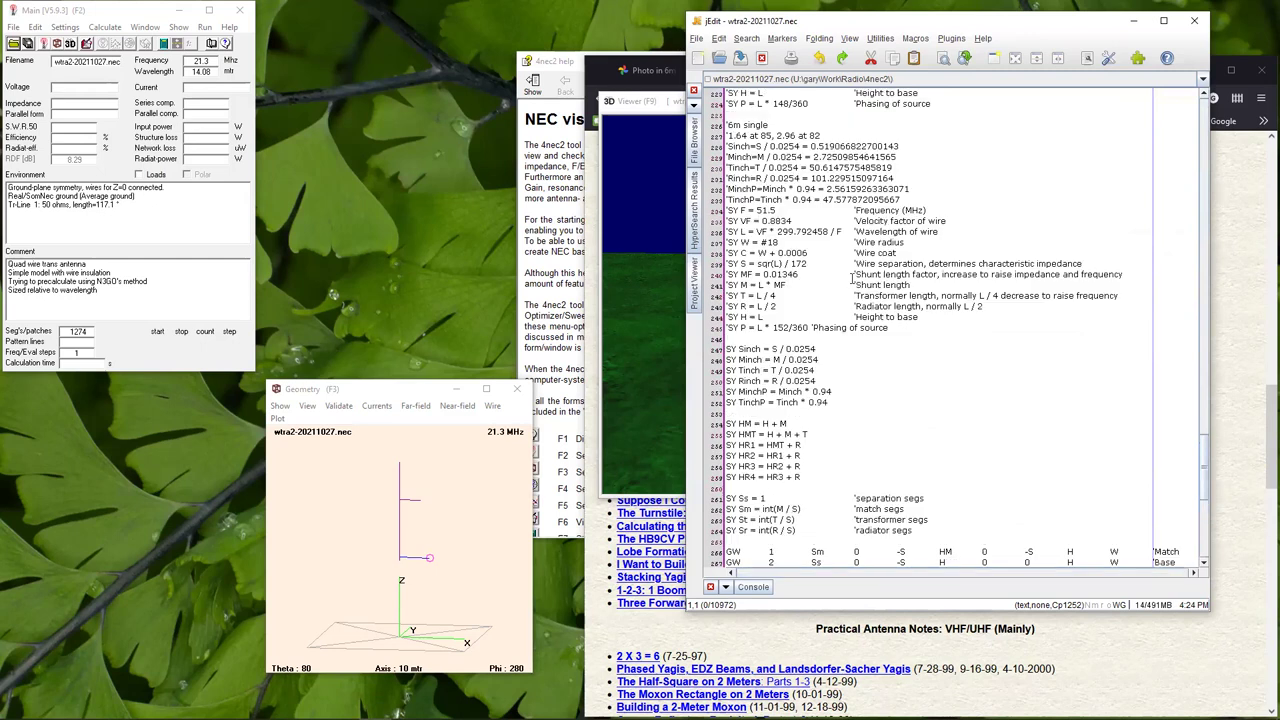
Generate a frequency sweep of the wtra2-20211027 model from 20 to 22 MHz in 4nec2.
click(28, 43)
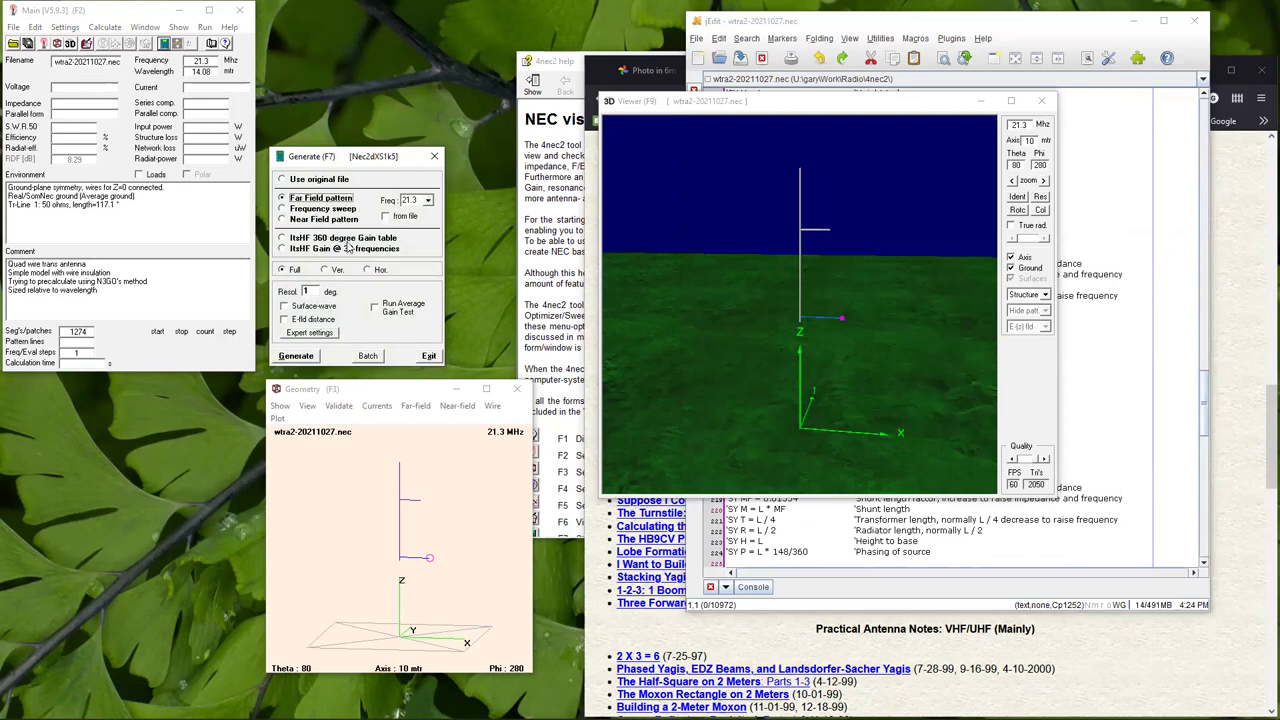
click(289, 210)
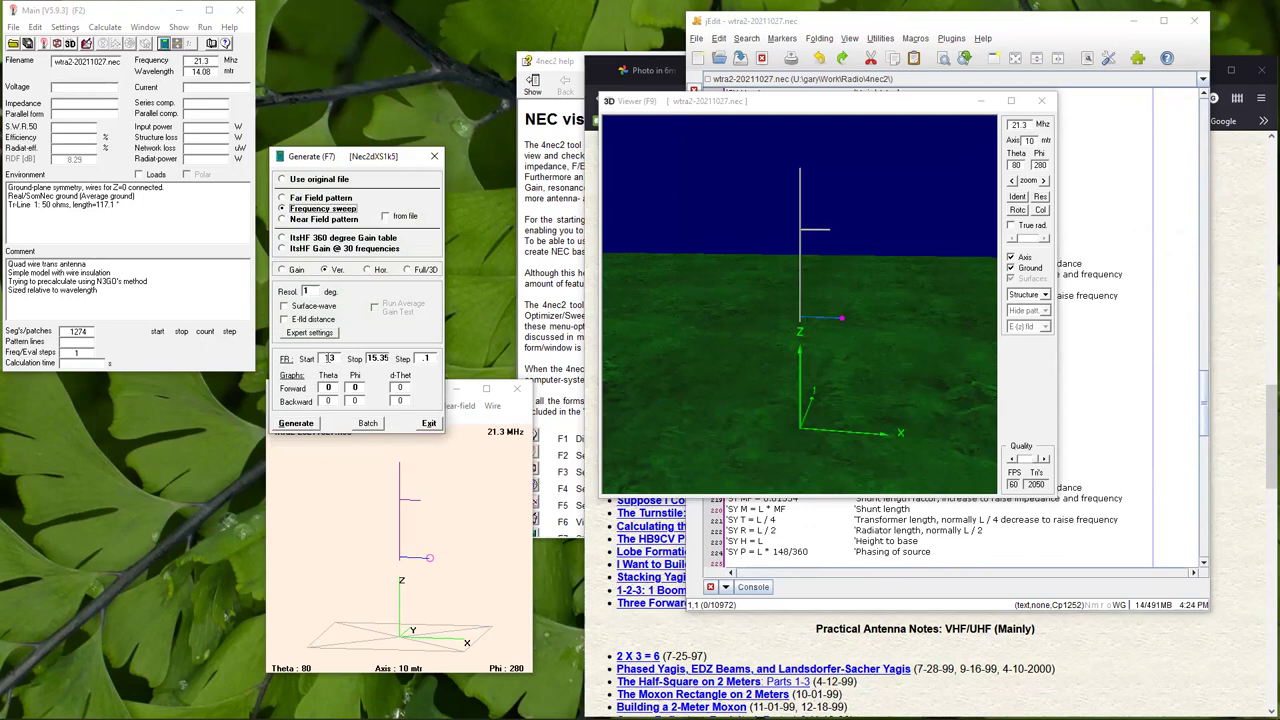
drag(344, 359, 316, 358)
text(20)
key(BackSpace)
key(BackSpace)
key(BackSpace)
text(22)
click(296, 423)
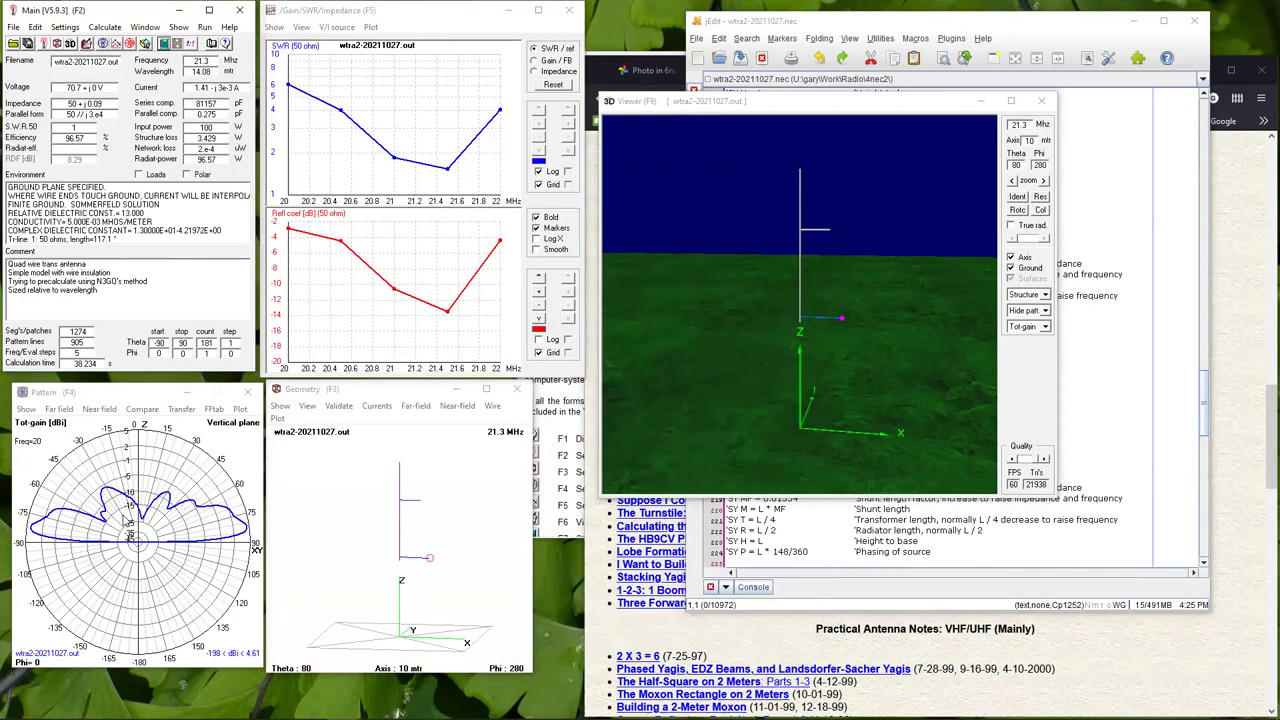
Turn on relative wire-radius display in the 3D Viewer and examine the joint of the antenna's lower horizontal wire up close.
mouse_move(427, 509)
mouse_down()
mouse_move(503, 518)
mouse_move(452, 514)
mouse_up()
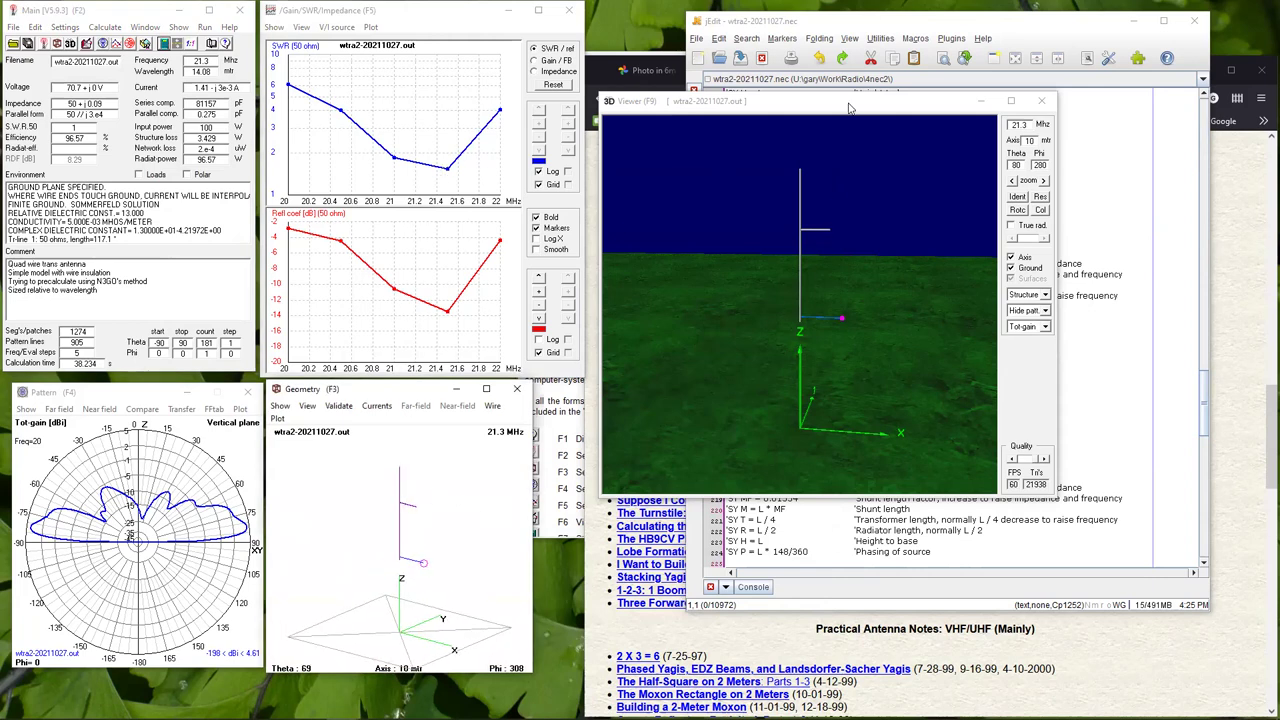
drag(848, 107, 594, 66)
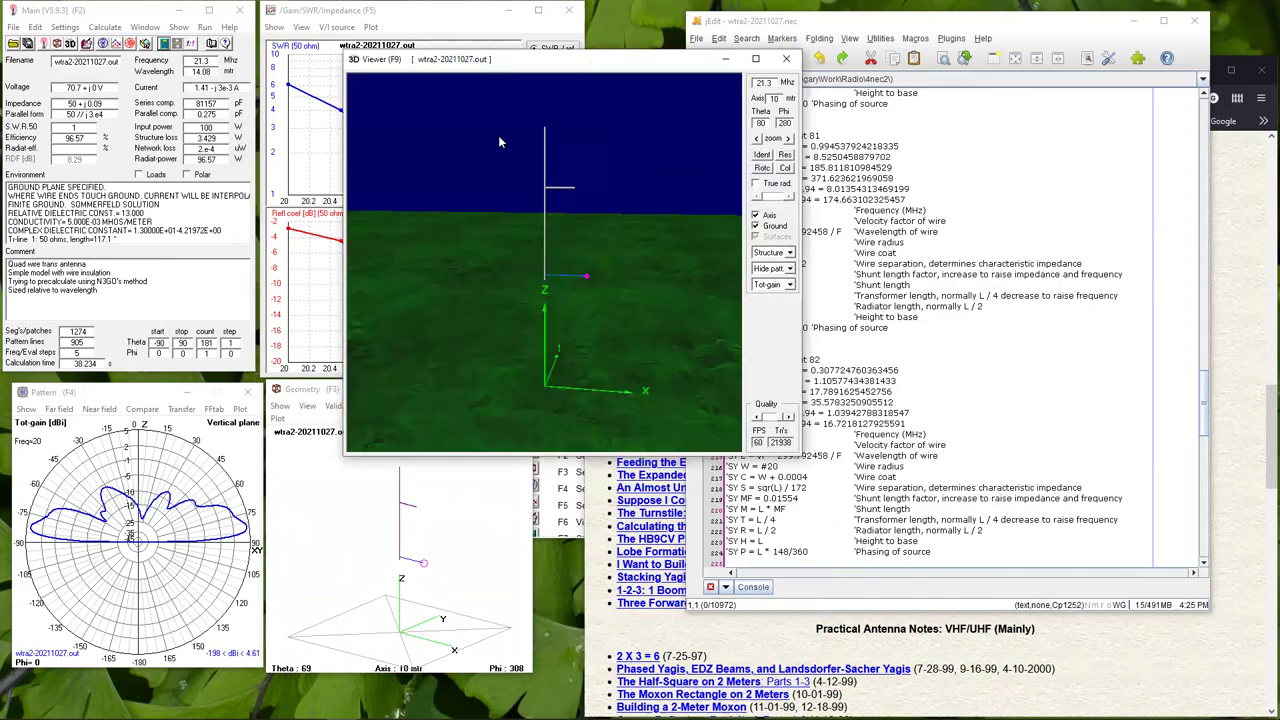
click(756, 186)
click(769, 200)
scroll(570, 178, up, 5)
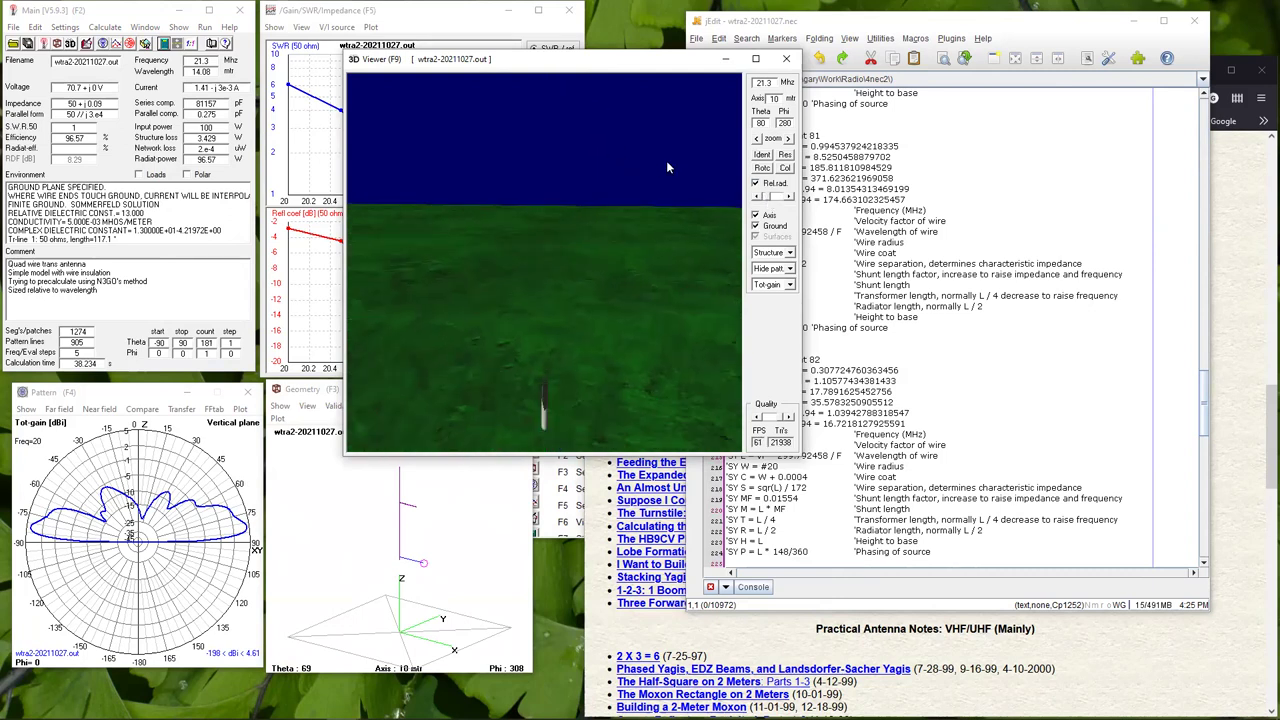
drag(576, 203, 690, 185)
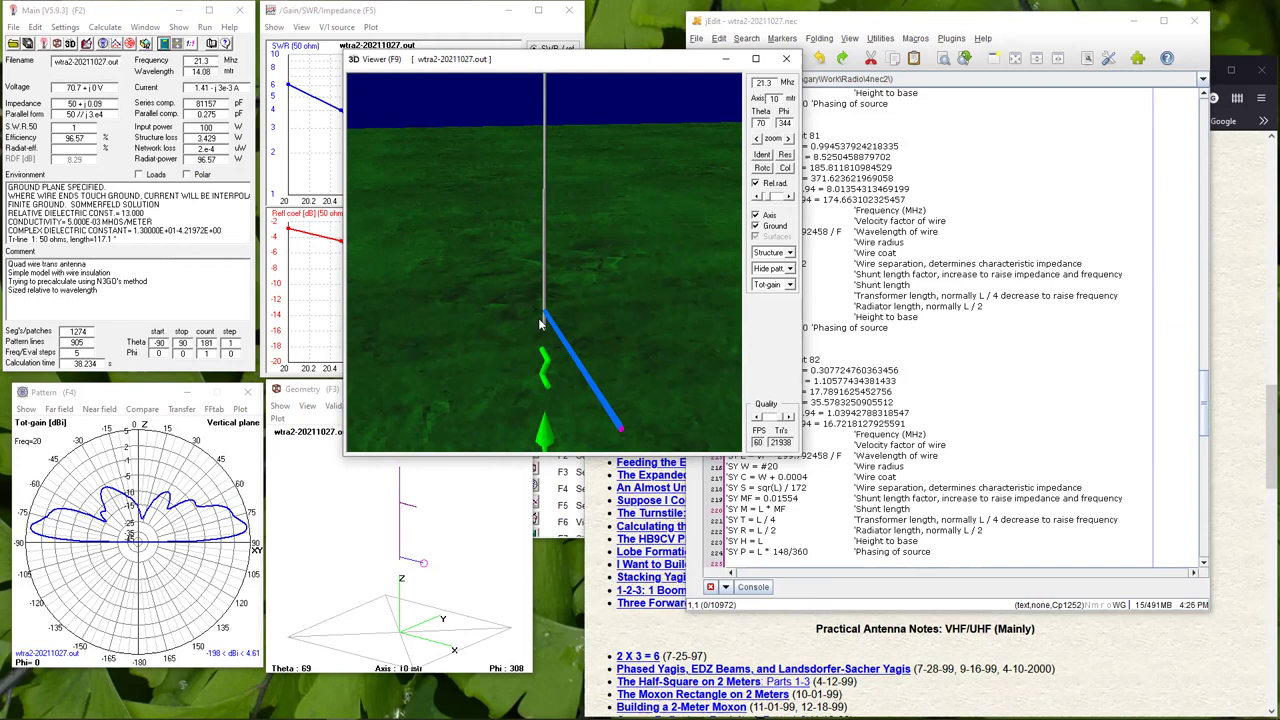
scroll(540, 323, up, 2)
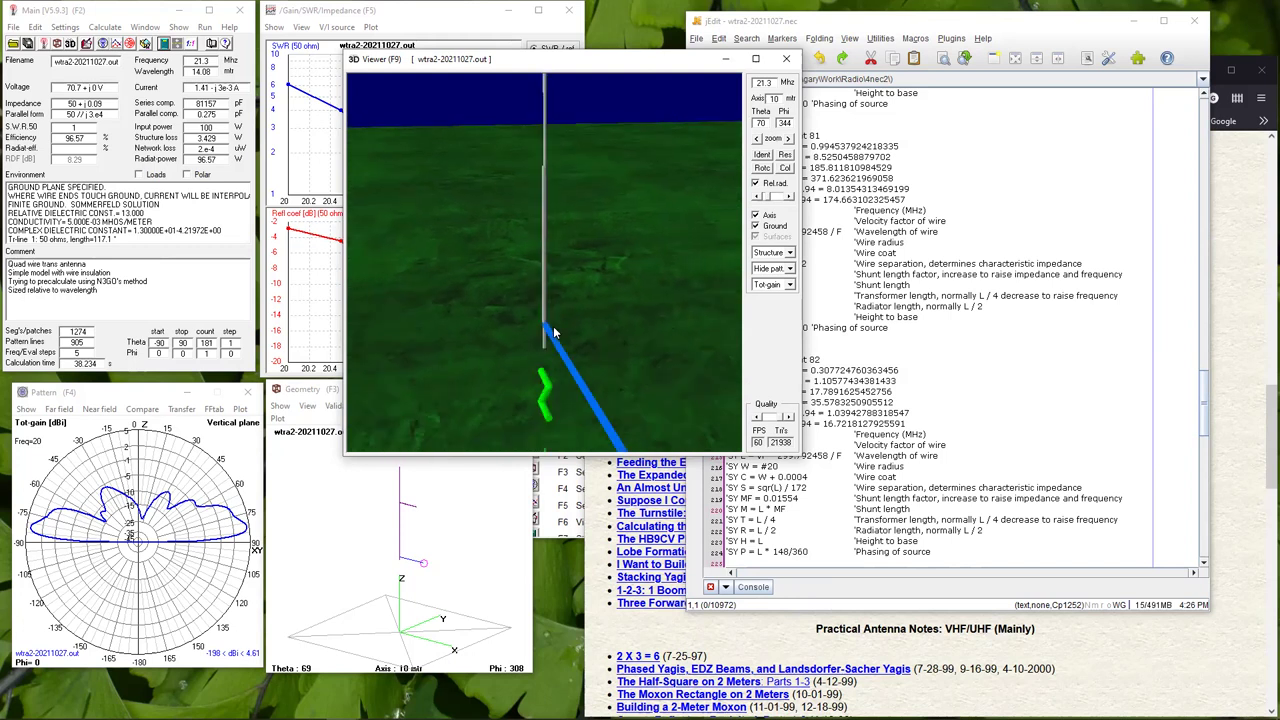
Reduce the relative wire-radius scale in the 3D Viewer and examine the vertical wires and horizontal arm from another angle.
scroll(557, 328, down, 1)
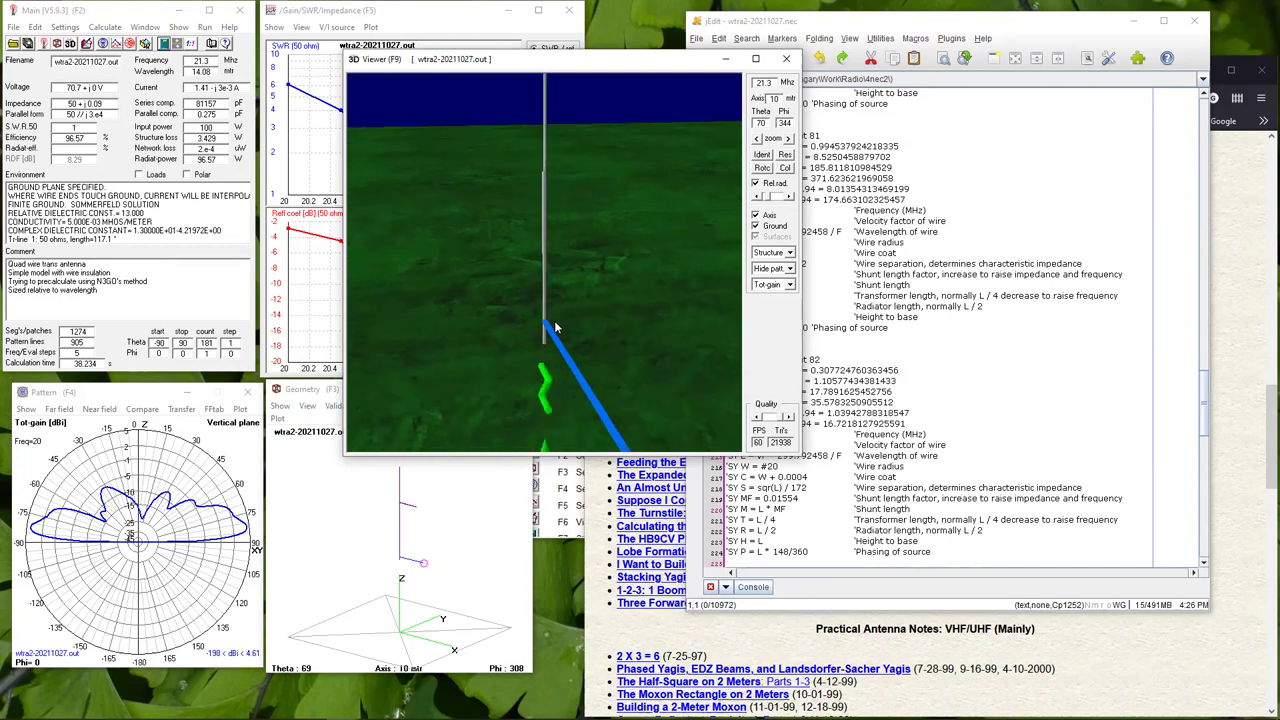
drag(568, 230, 572, 230)
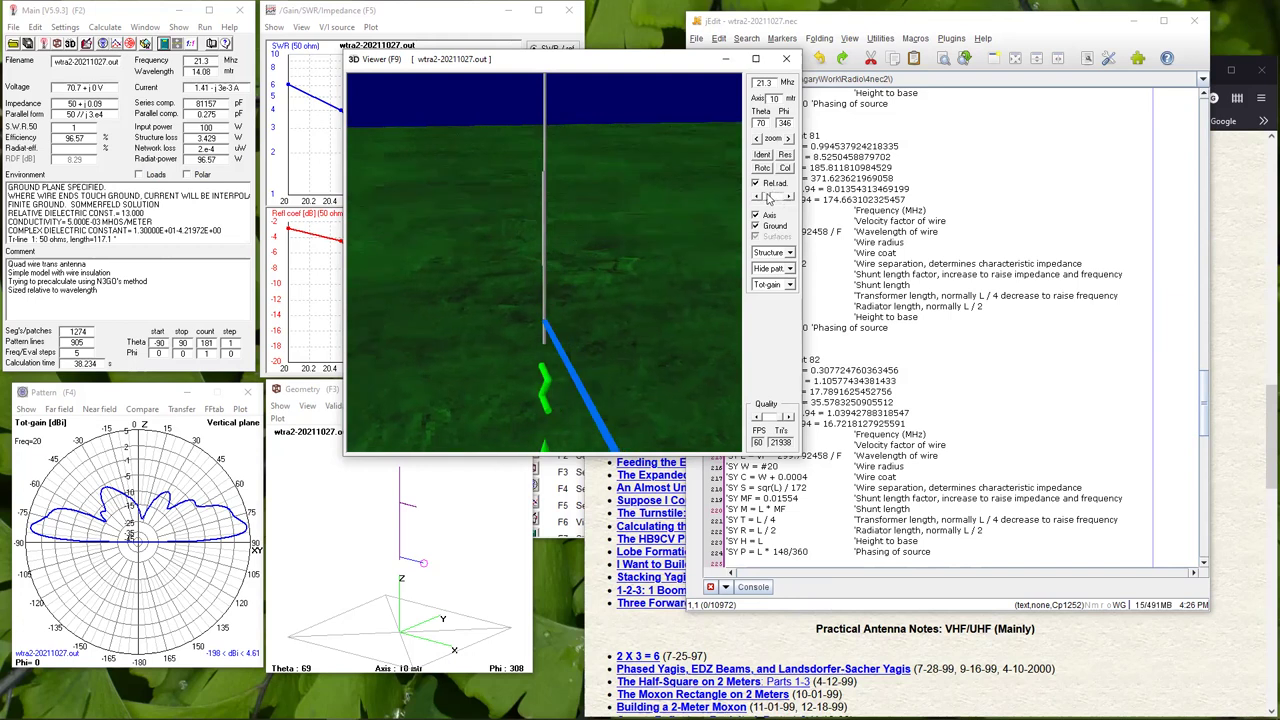
click(767, 197)
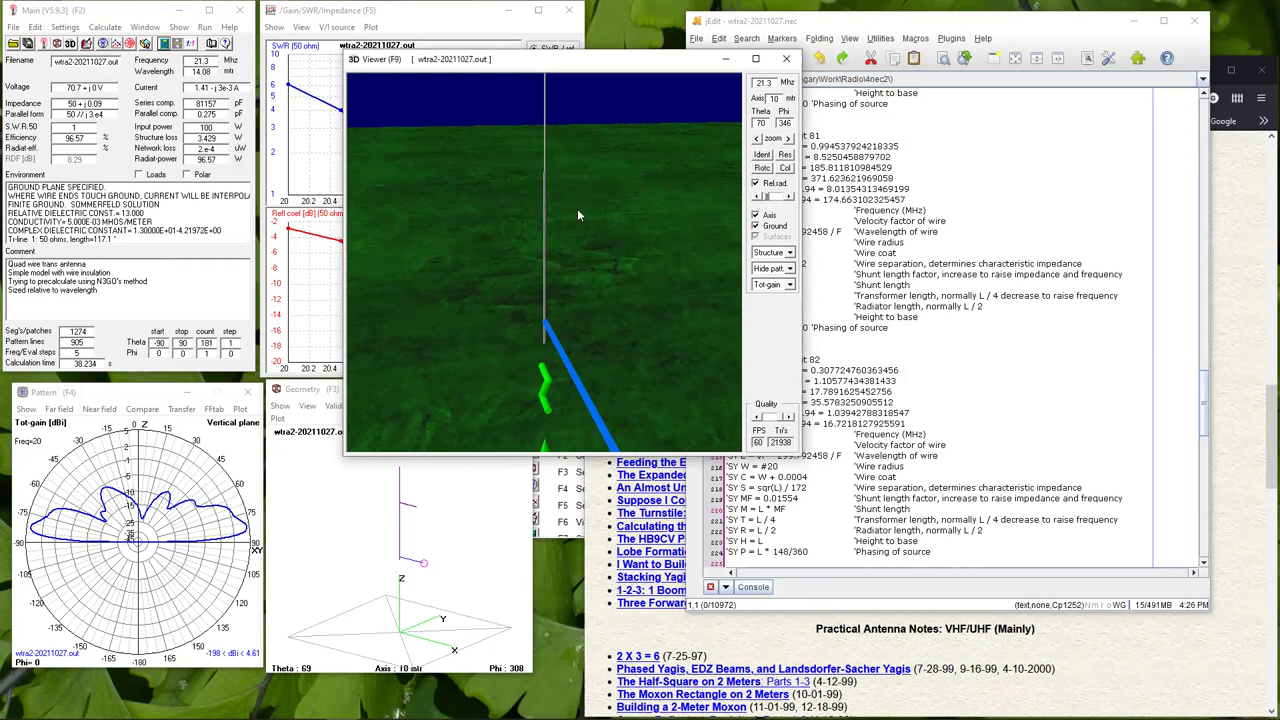
drag(601, 147, 532, 181)
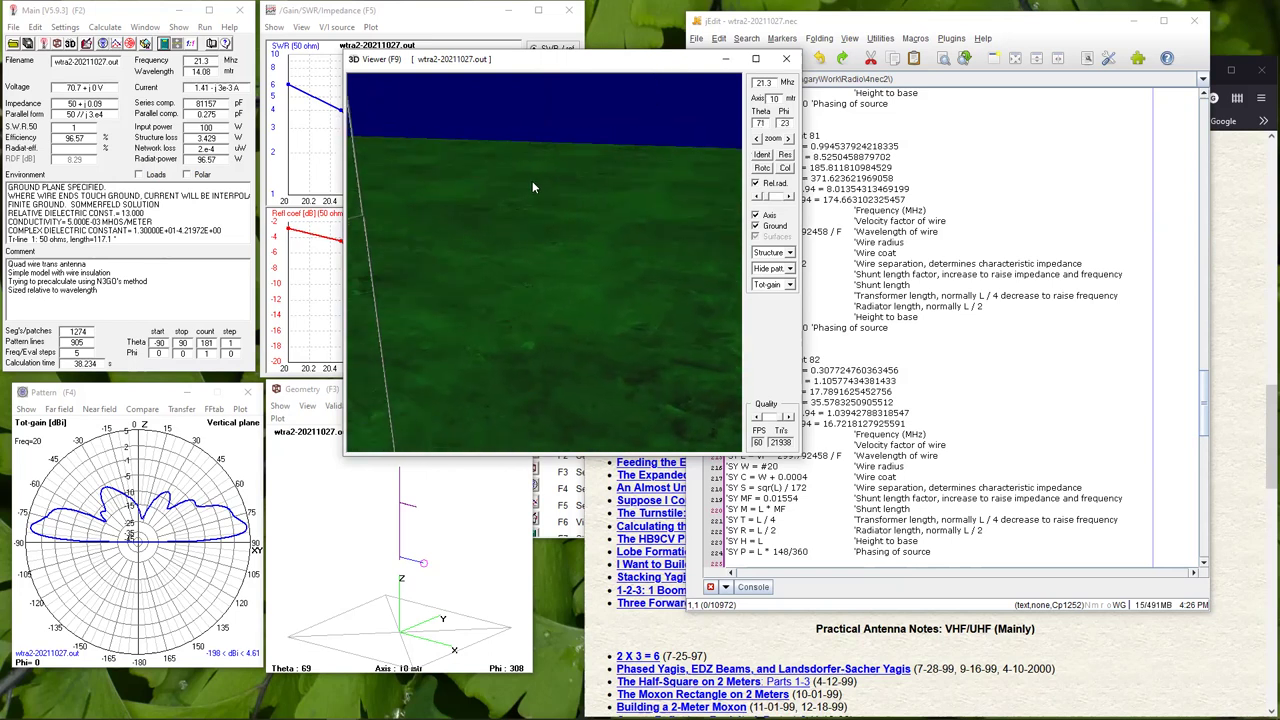
drag(415, 188, 443, 193)
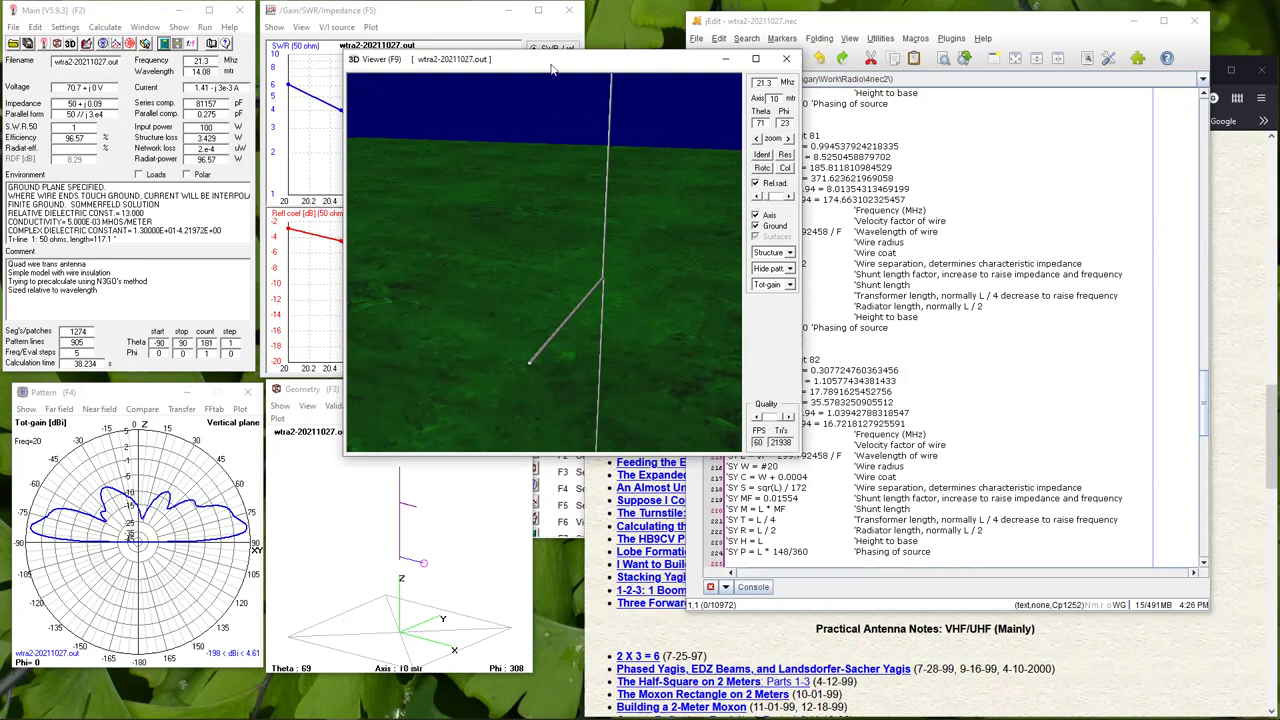
Move the 3D Viewer clear of the SWR plots and generate a full far-field pattern at 21.3 MHz with 1-degree resolution.
drag(587, 66, 796, 102)
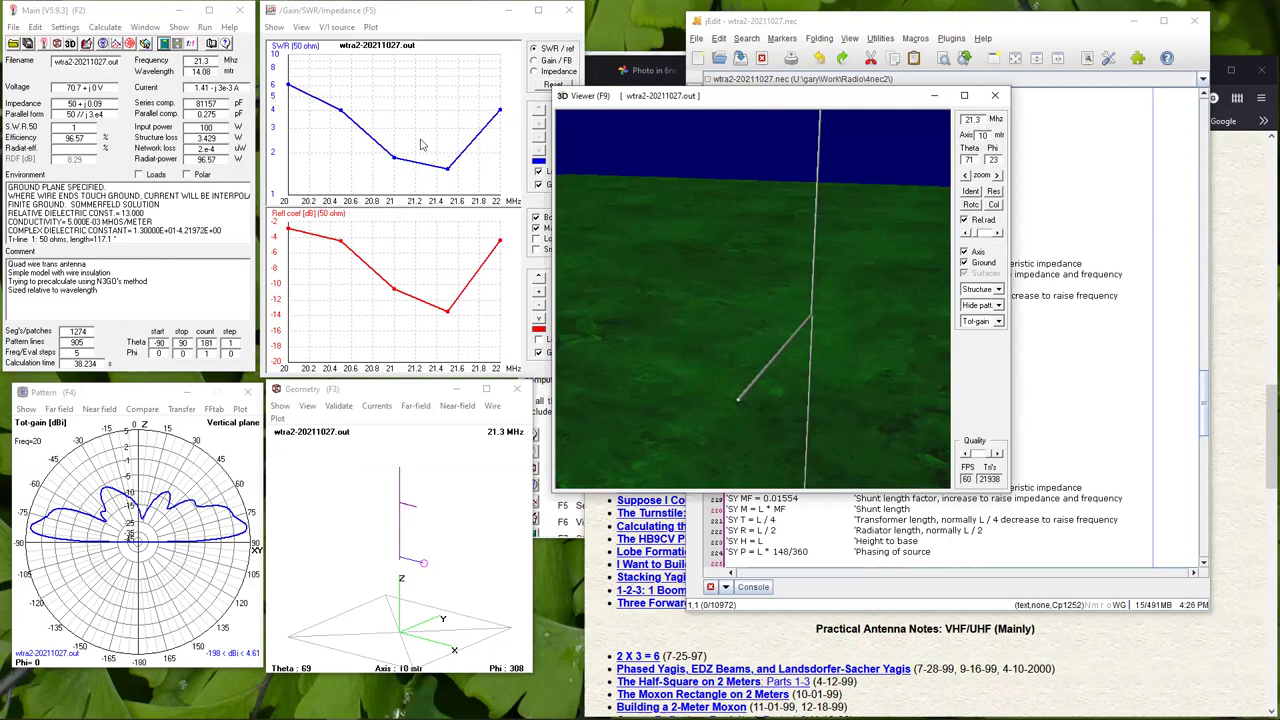
click(164, 44)
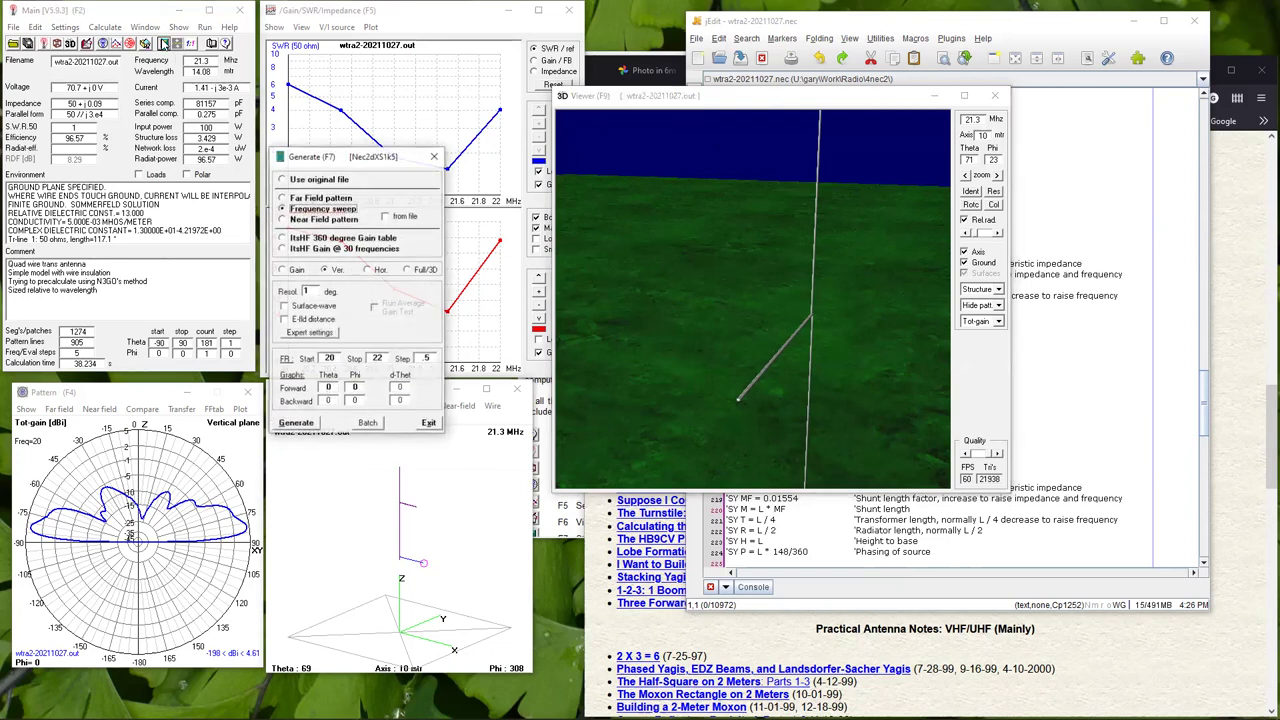
click(300, 199)
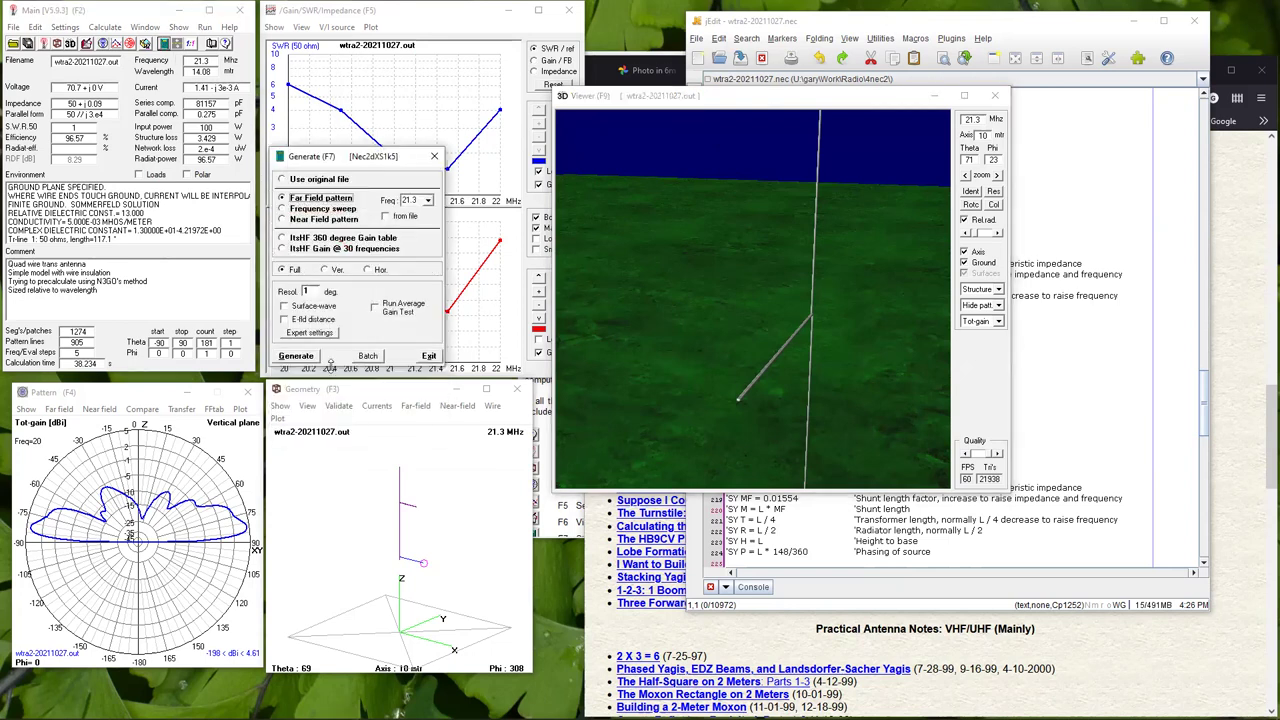
click(289, 357)
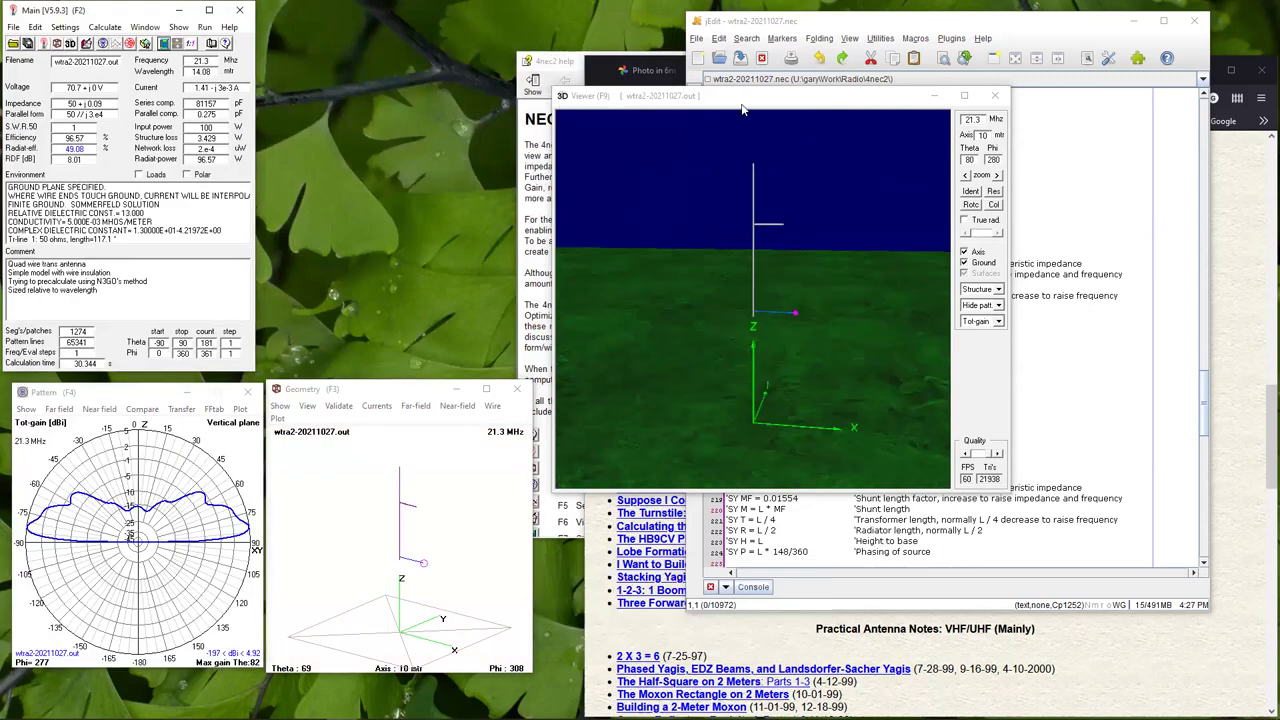
Move the 3D Viewer off the jEdit text and show the antenna's currents with the Both display option.
click(717, 104)
drag(717, 104, 347, 55)
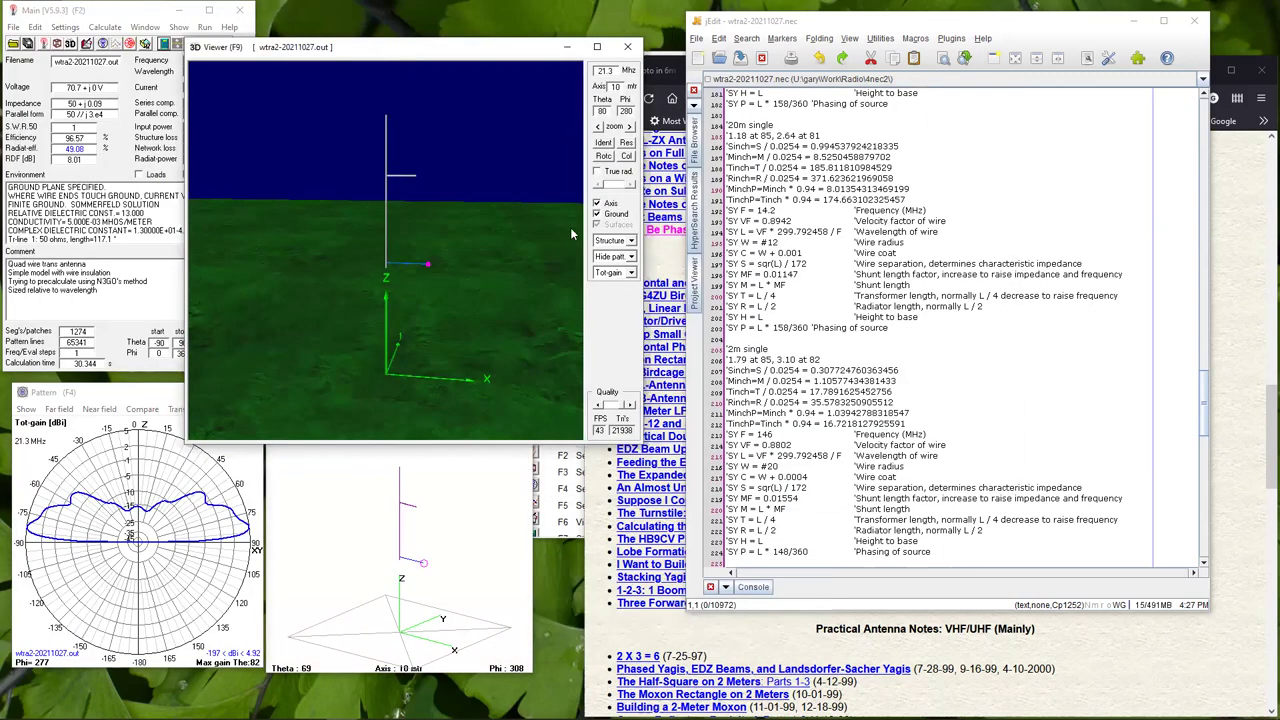
click(632, 241)
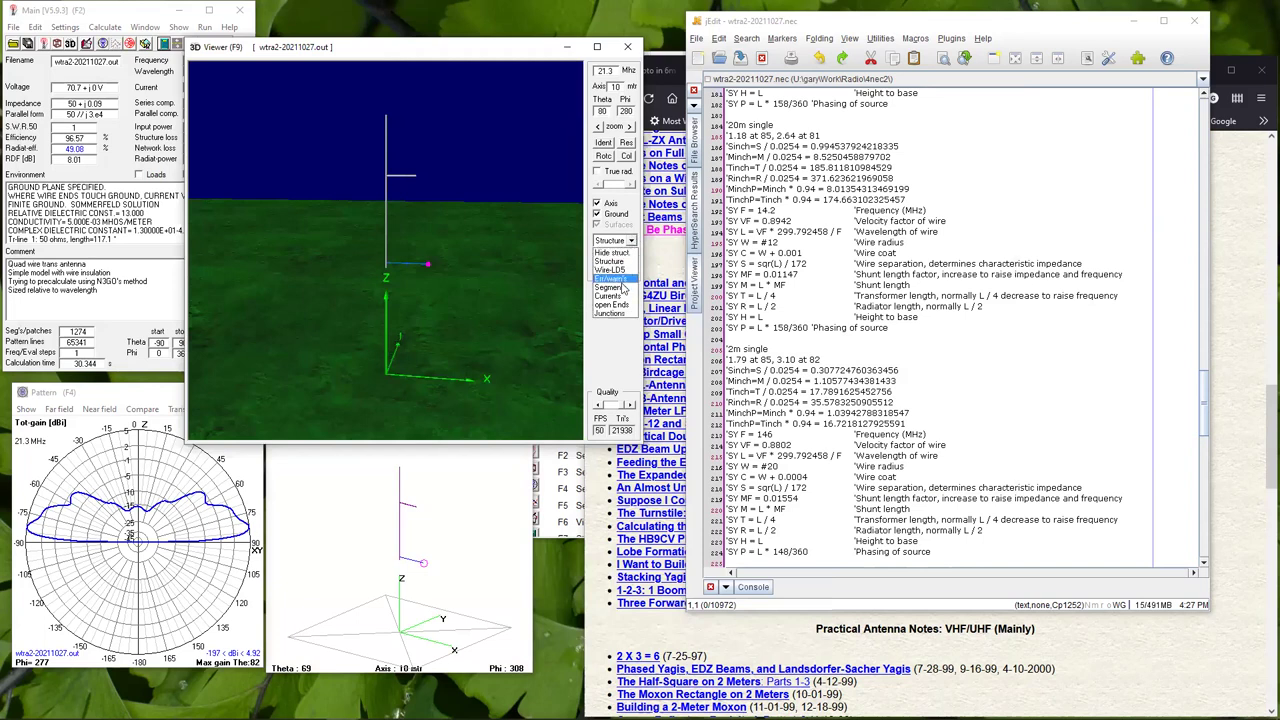
click(622, 296)
drag(428, 129, 481, 148)
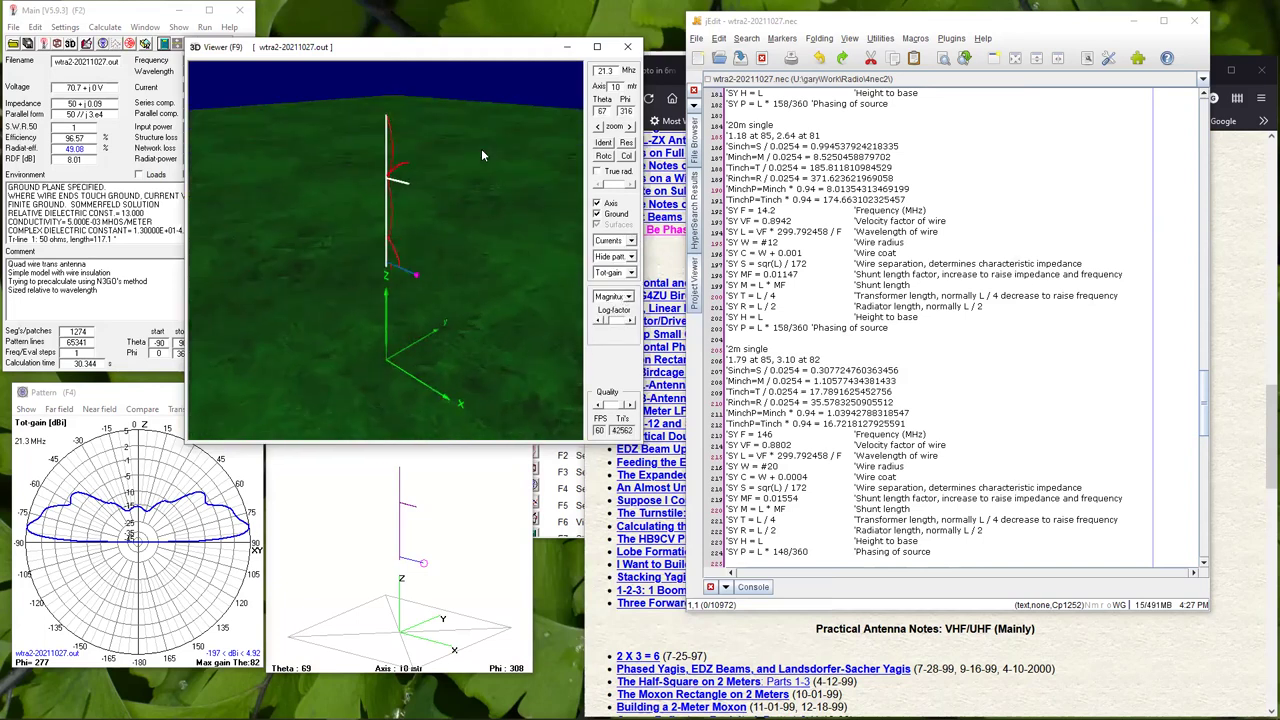
click(629, 297)
click(603, 325)
drag(438, 140, 465, 134)
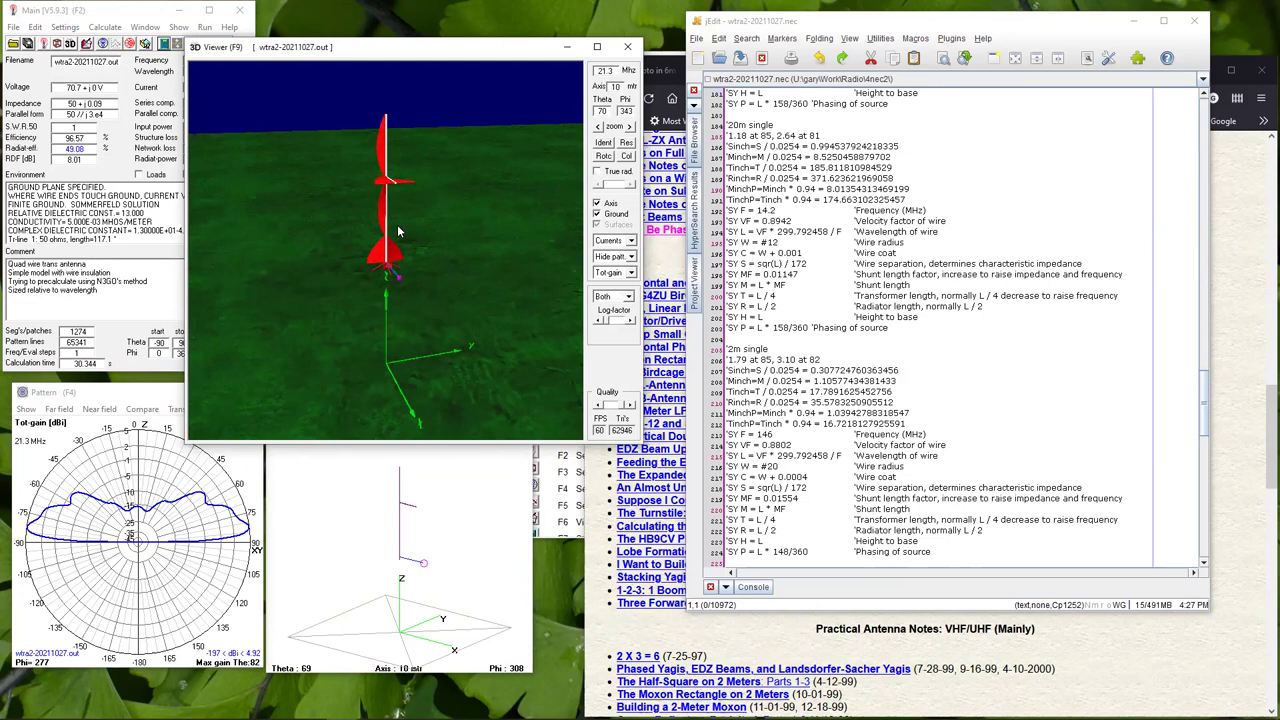
Examine the current distribution around the antenna's base and along the lower vertical section up close.
drag(397, 224, 416, 217)
scroll(437, 214, up, 5)
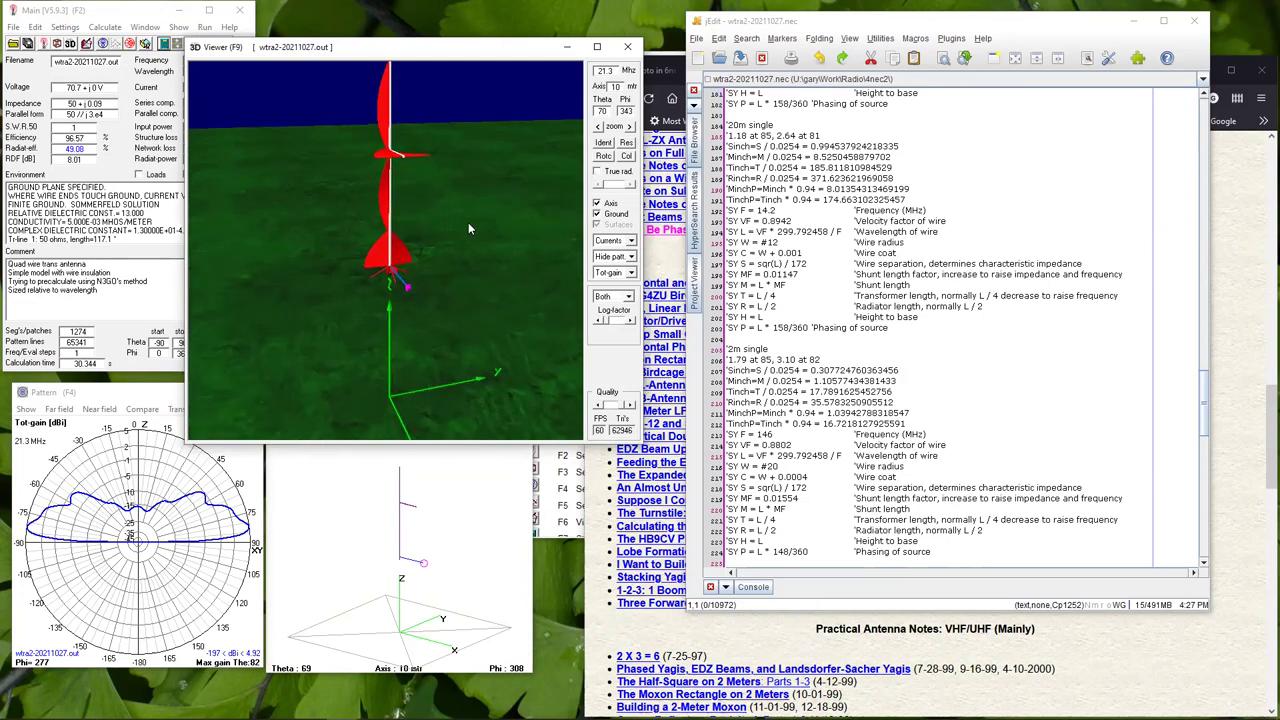
scroll(522, 241, up, 2)
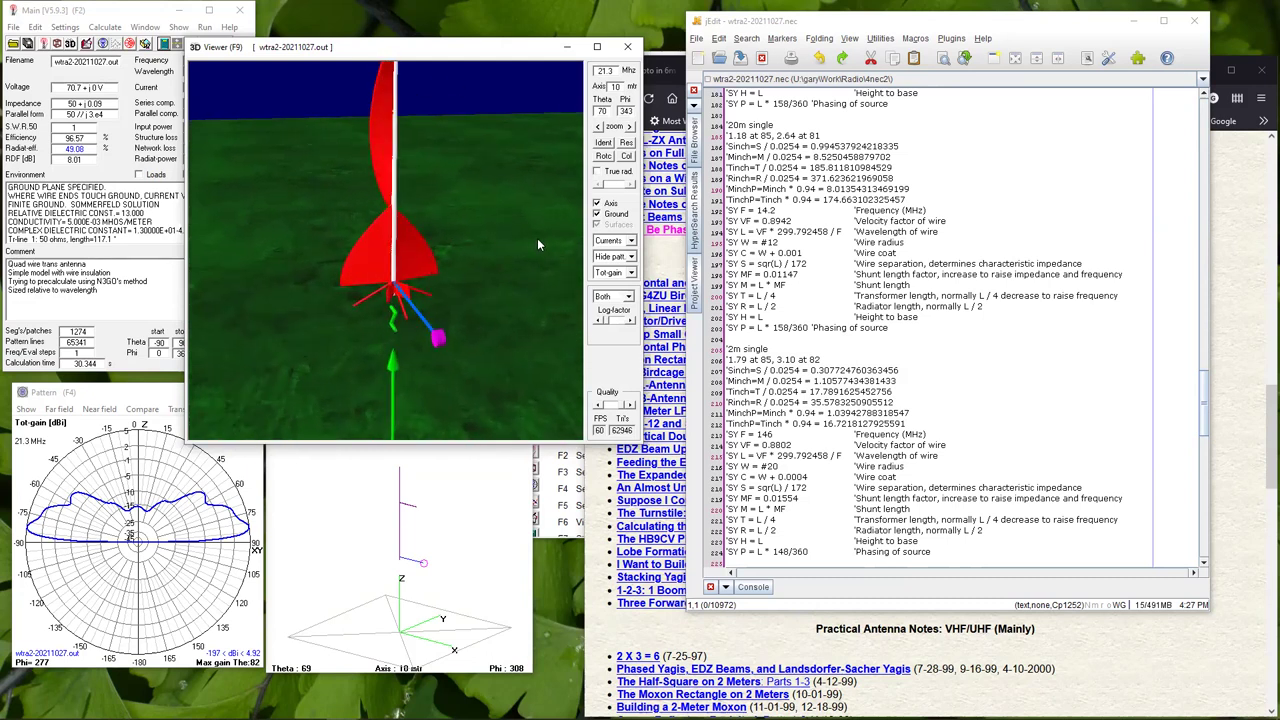
scroll(481, 188, up, 3)
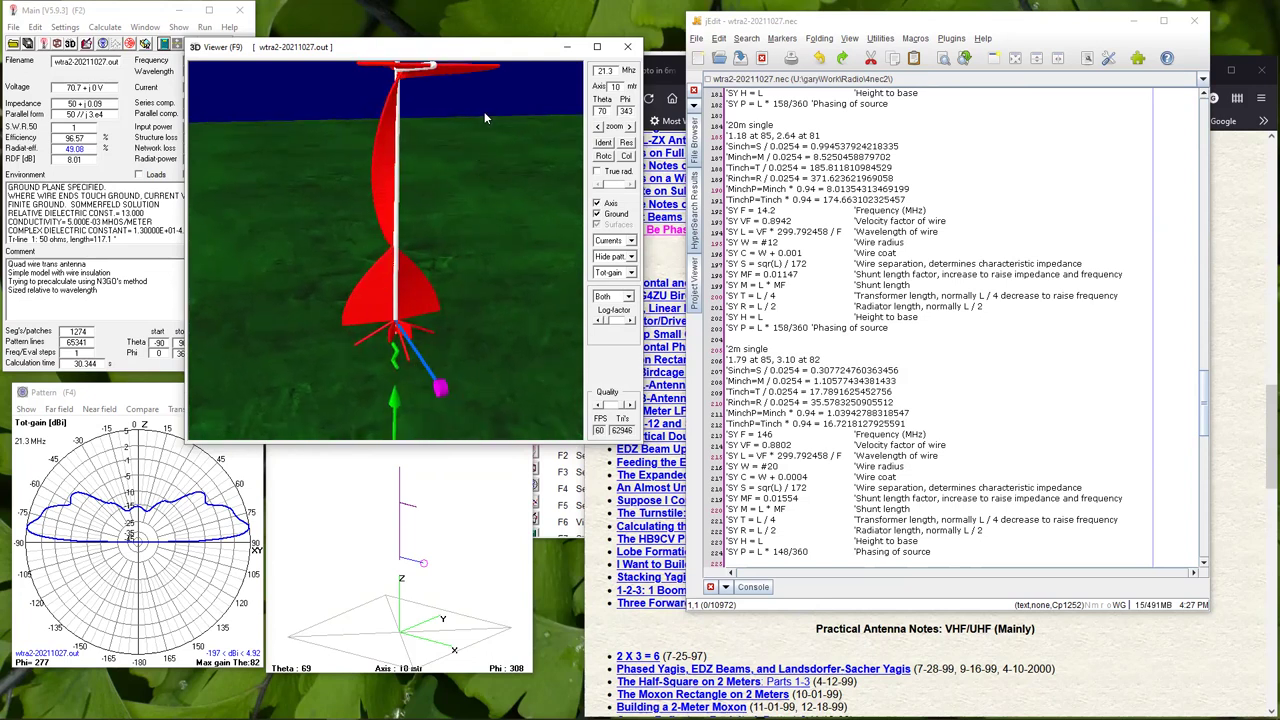
scroll(486, 125, up, 3)
scroll(489, 142, down, 3)
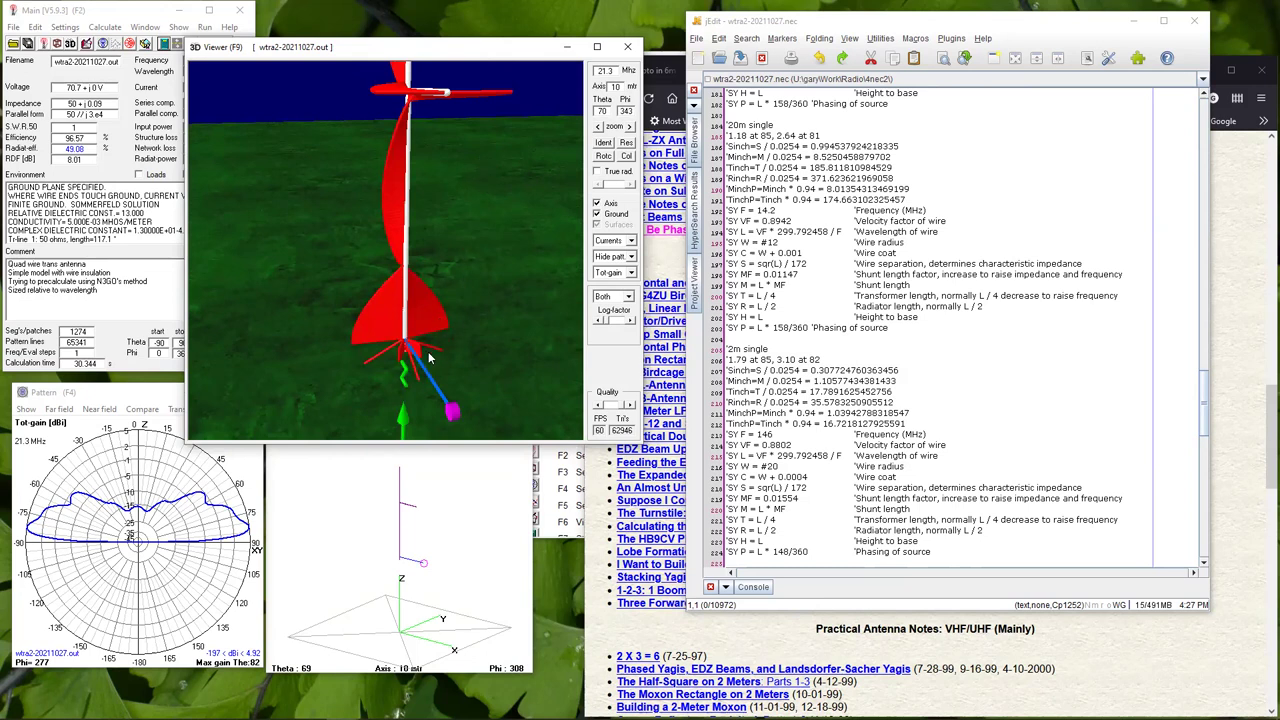
drag(395, 350, 424, 233)
scroll(440, 235, up, 5)
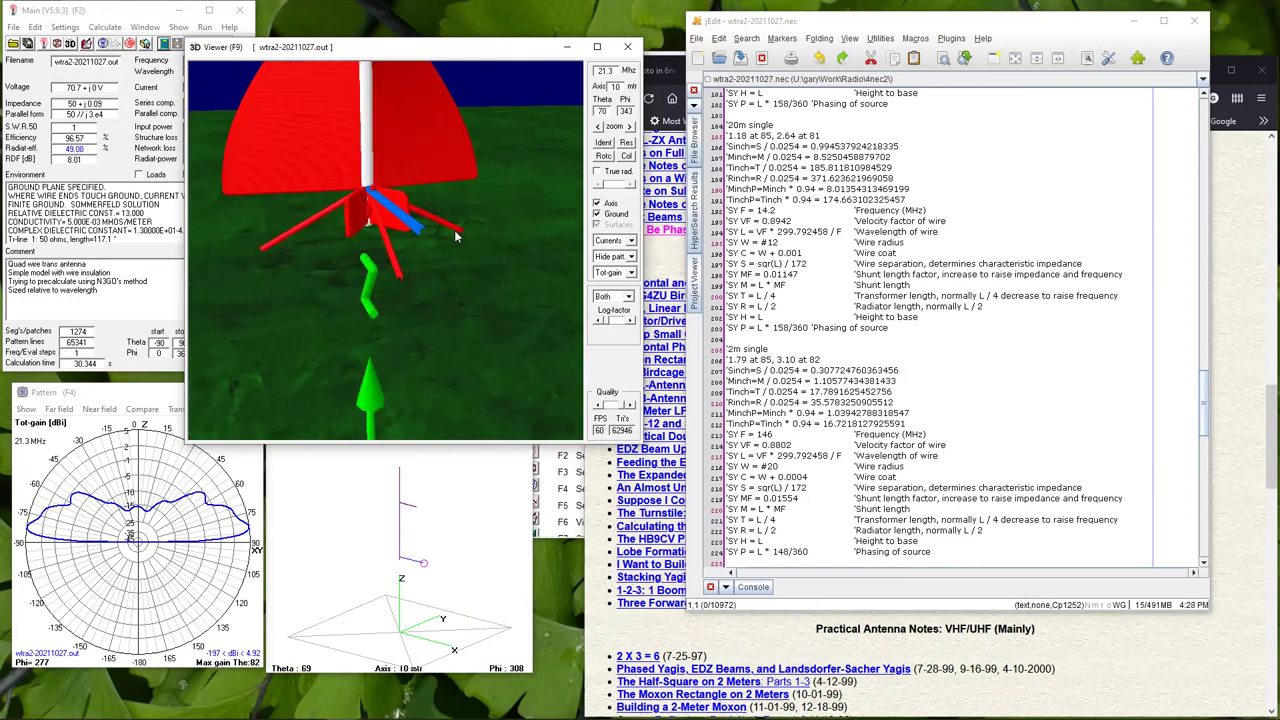
scroll(440, 230, down, 3)
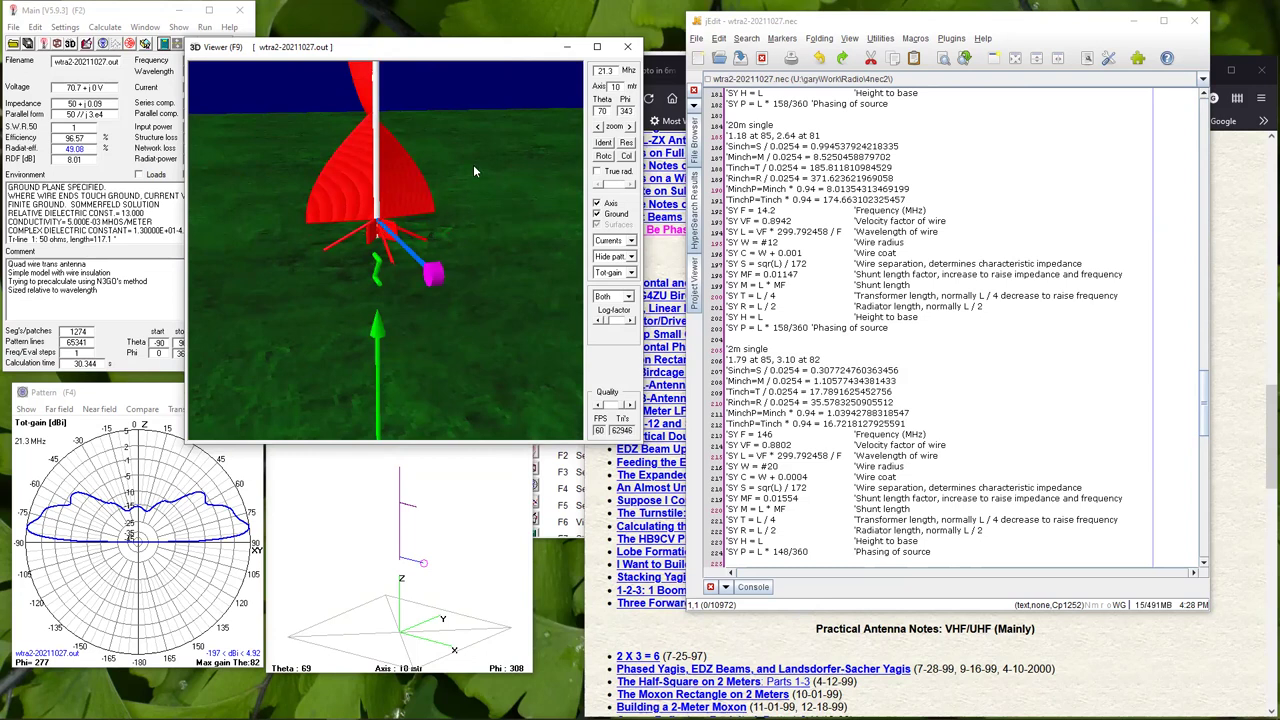
drag(470, 132, 398, 362)
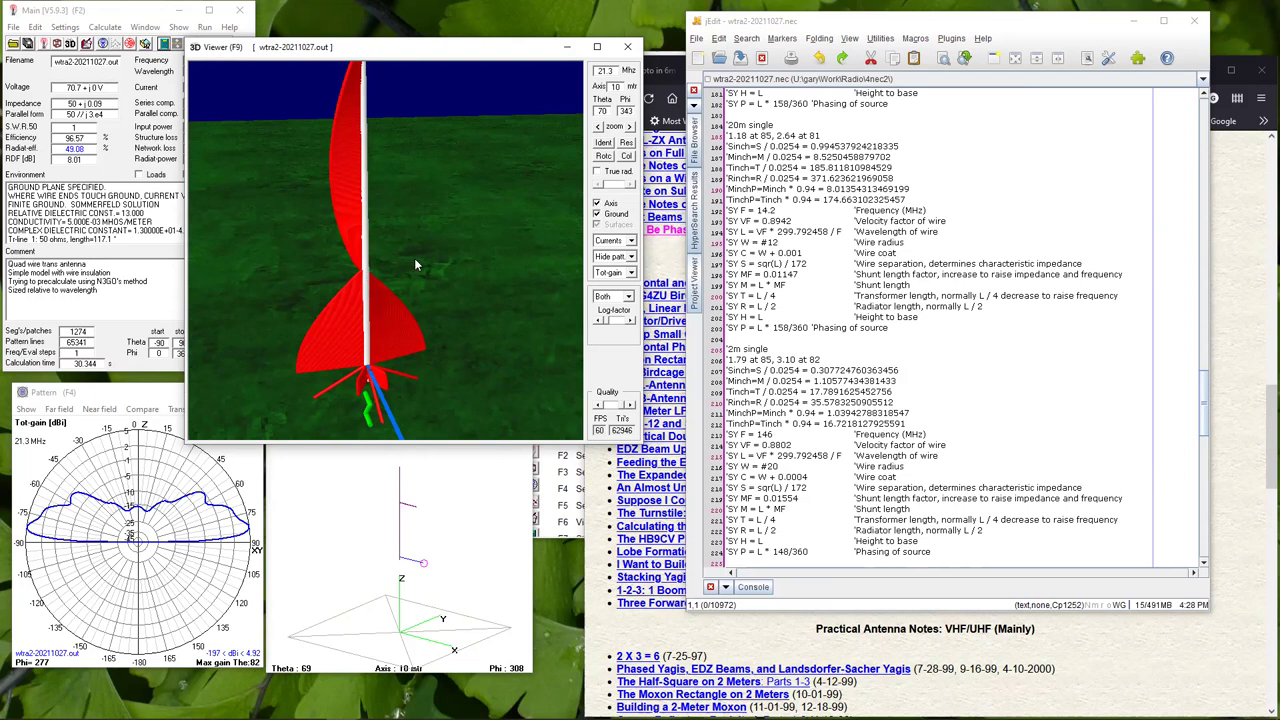
scroll(414, 258, up, 3)
scroll(429, 275, down, 2)
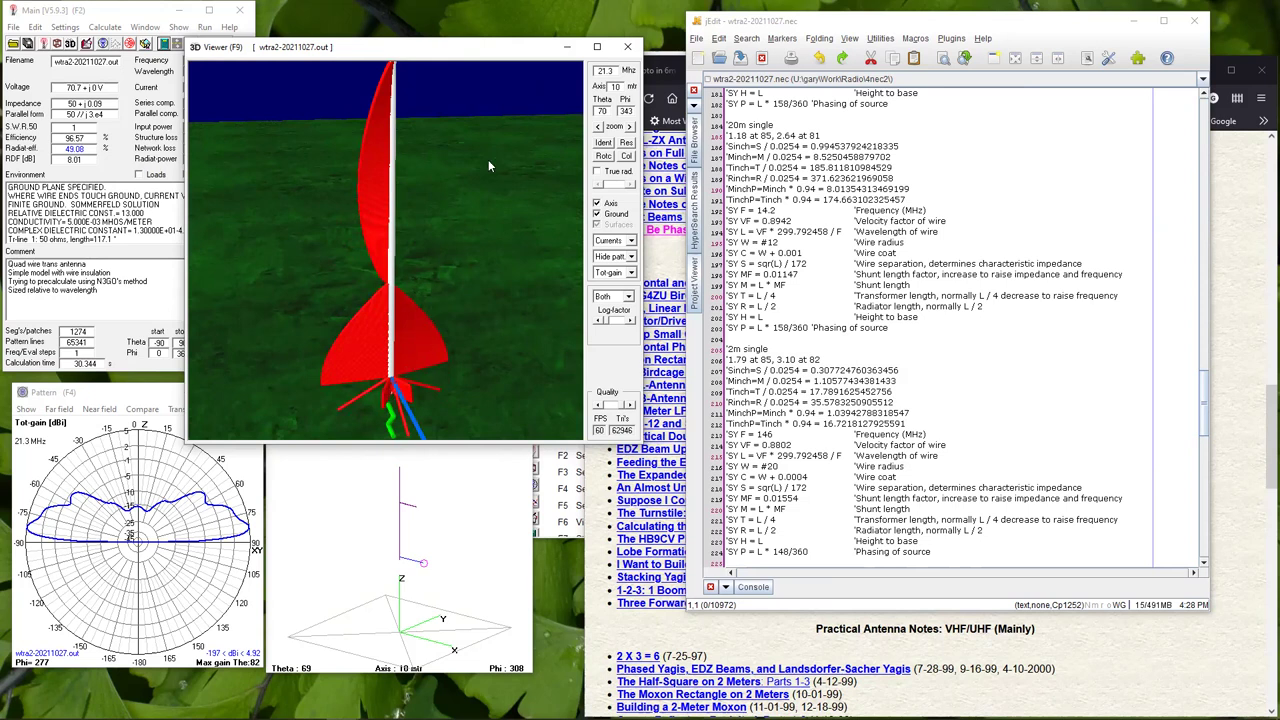
scroll(489, 168, up, 1)
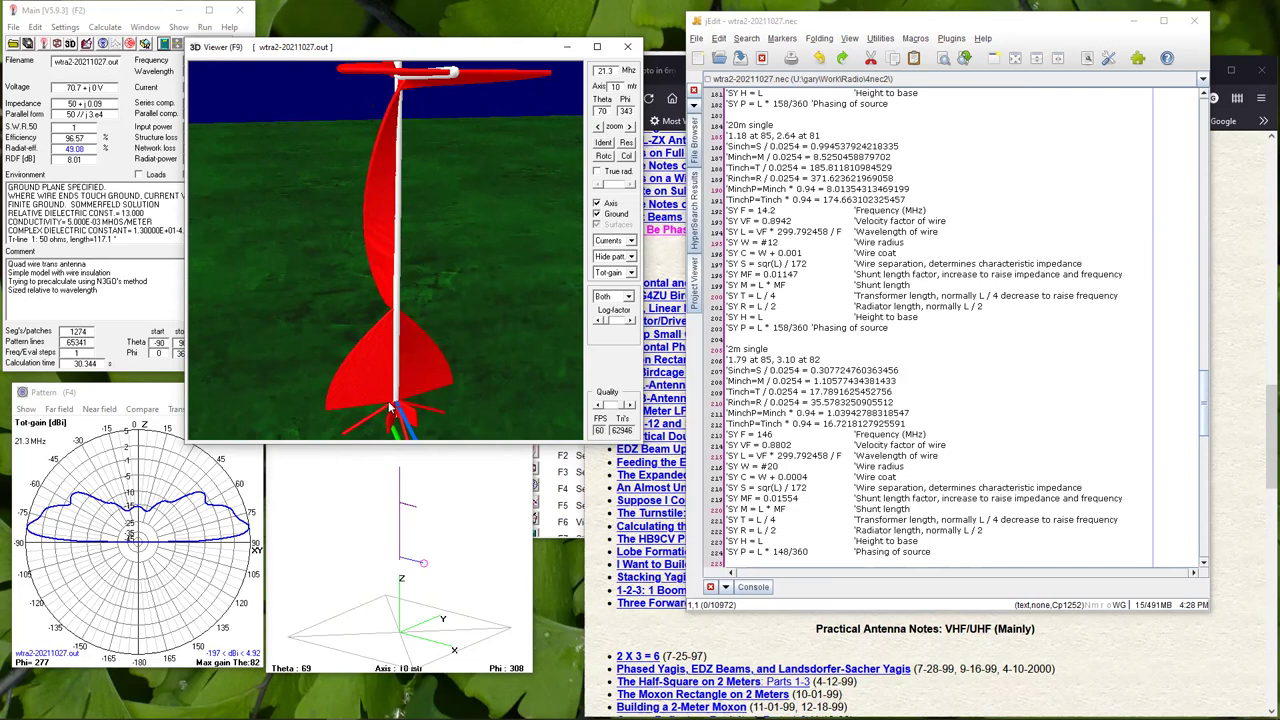
scroll(384, 330, down, 2)
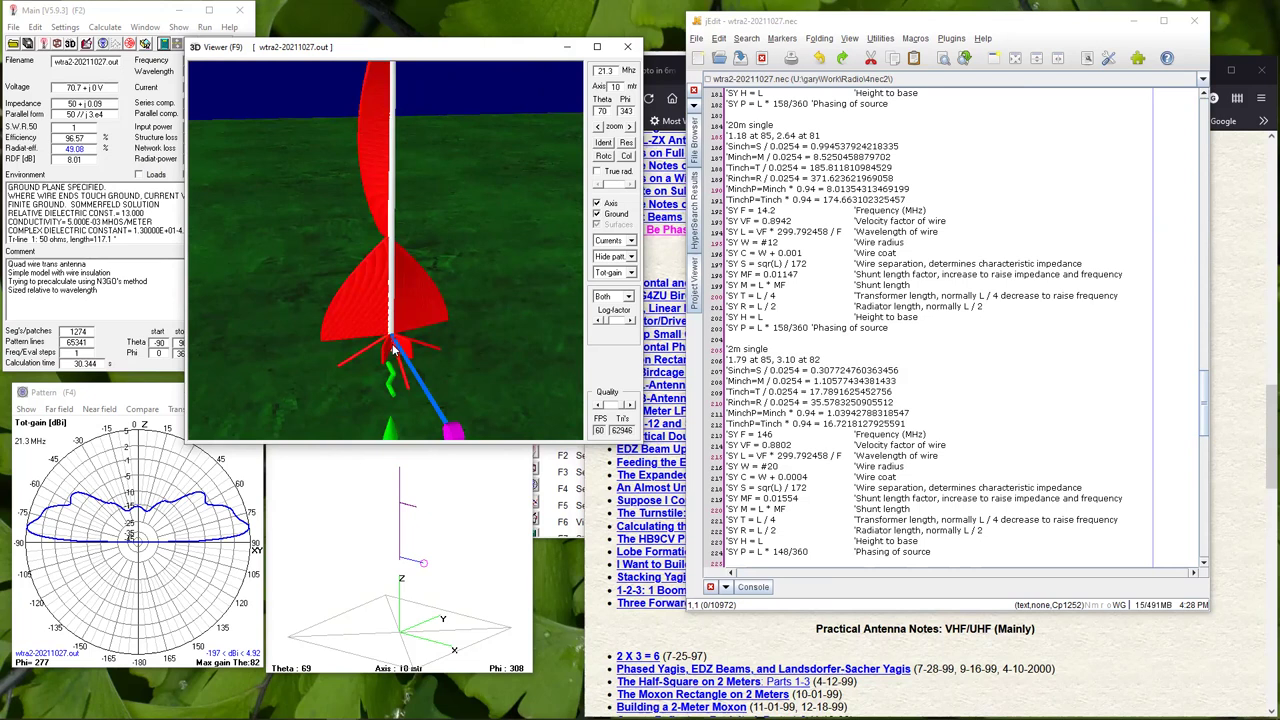
Inspect the currents on the middle horizontal wire from both sides, and compare them across the full antenna height.
drag(432, 269, 440, 305)
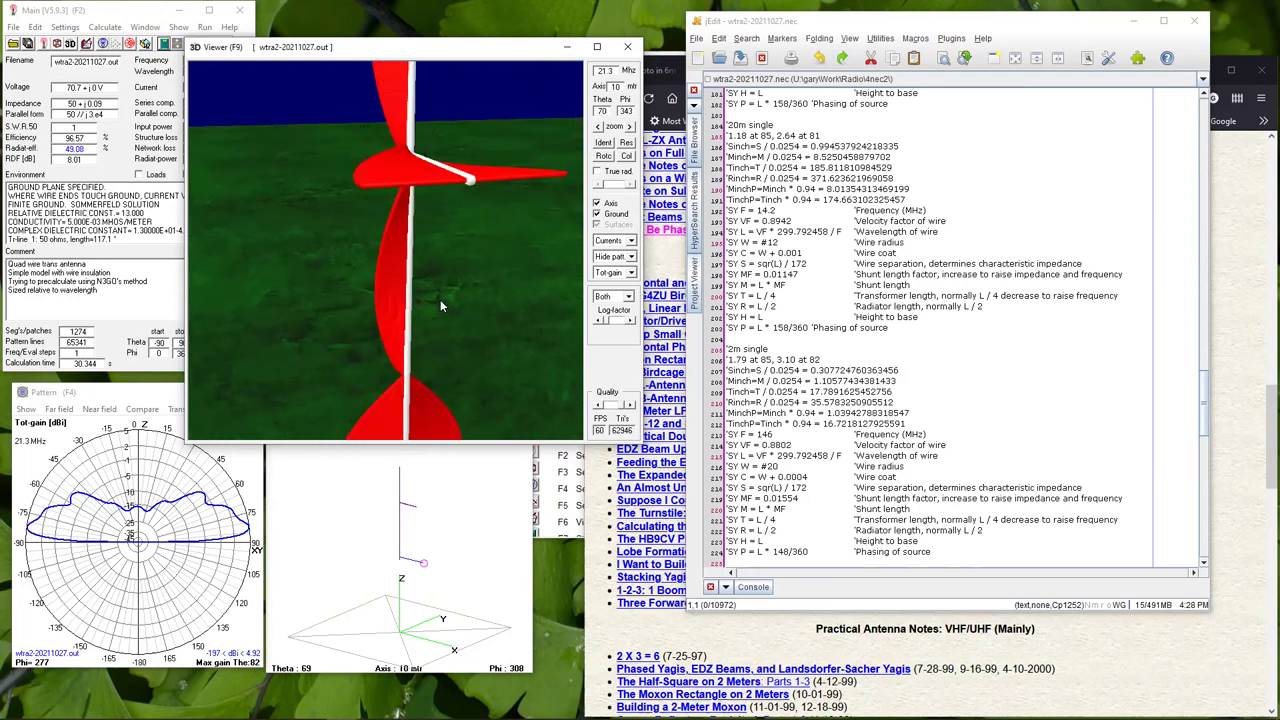
drag(448, 229, 520, 231)
mouse_move(405, 135)
mouse_down()
mouse_move(422, 130)
mouse_move(405, 131)
mouse_up()
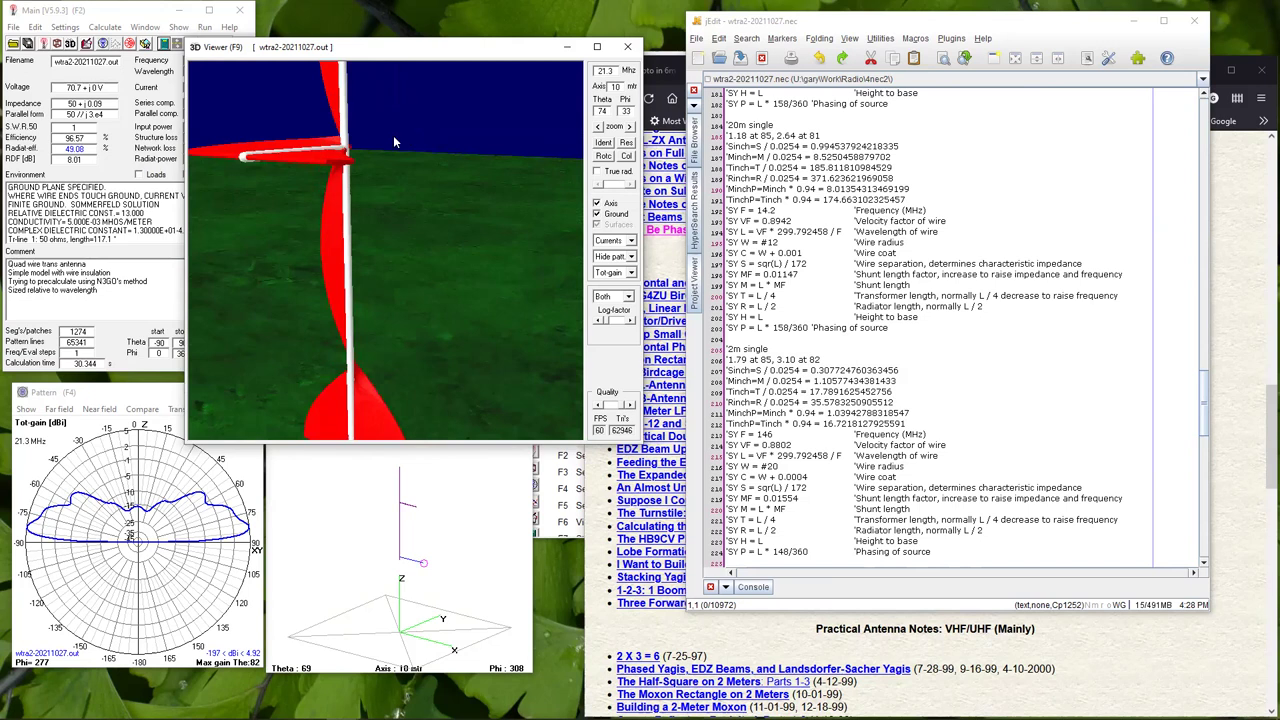
drag(360, 184, 379, 259)
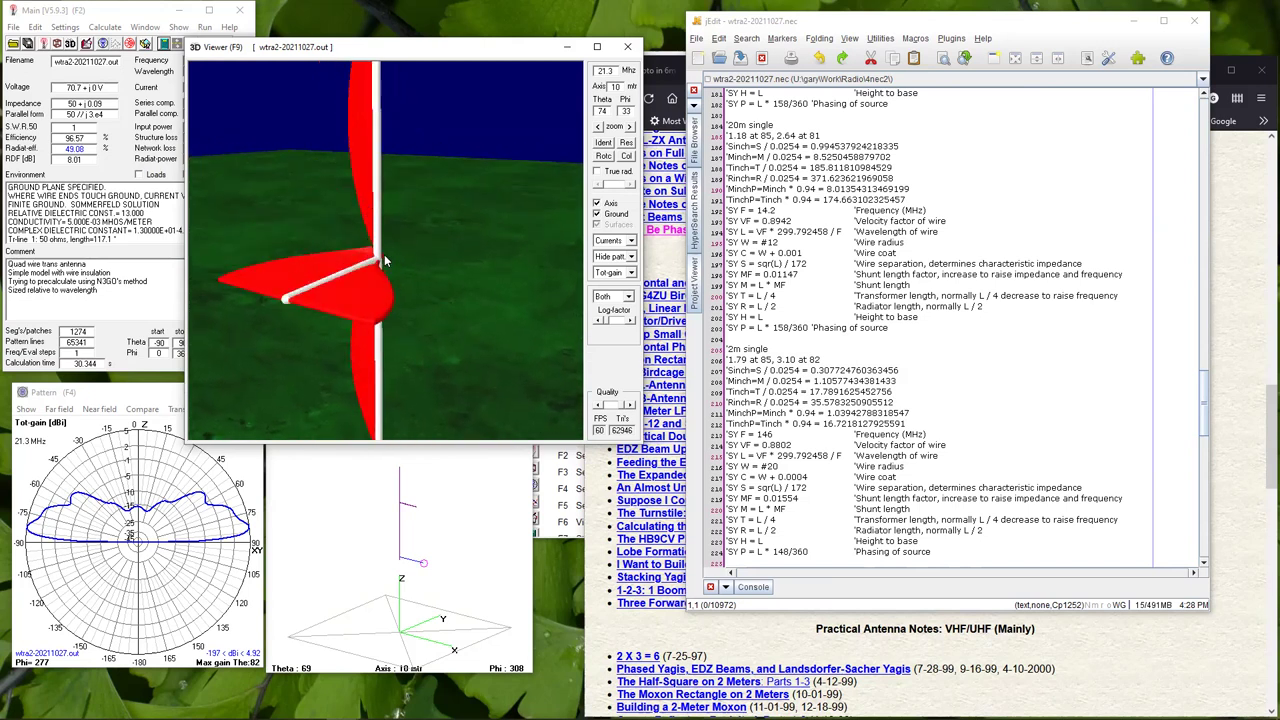
drag(381, 322, 451, 274)
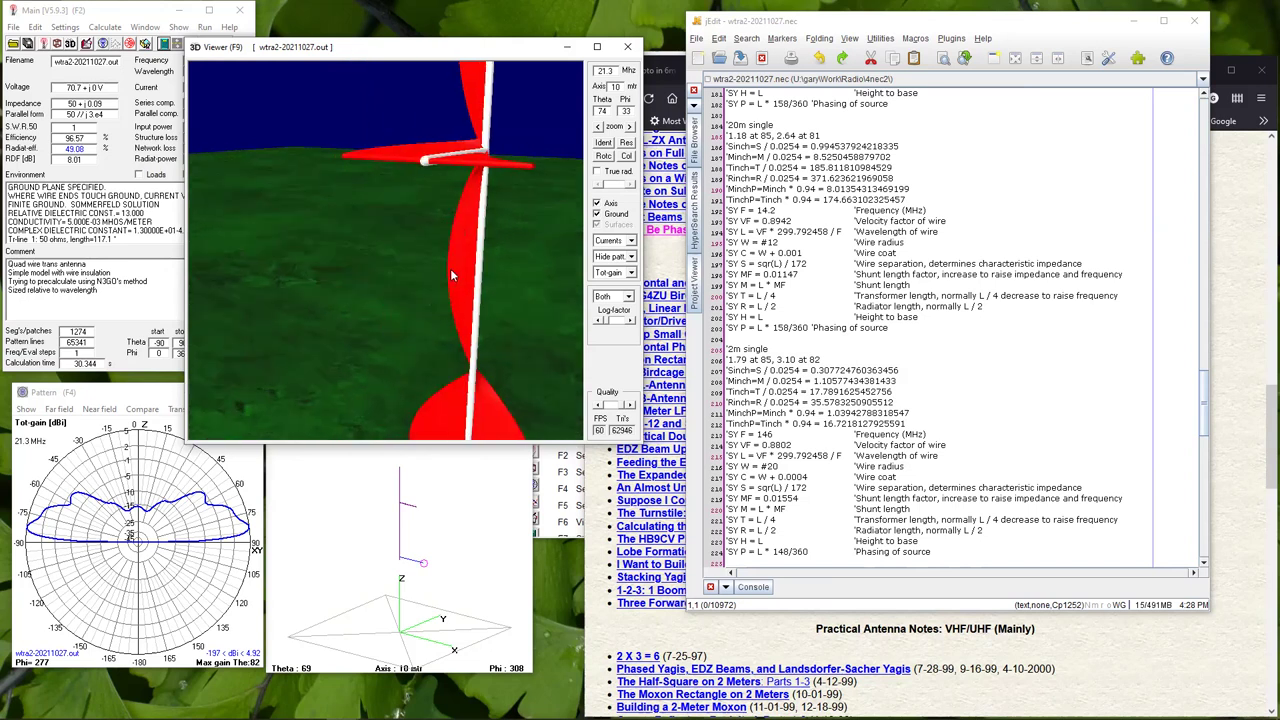
scroll(450, 267, down, 5)
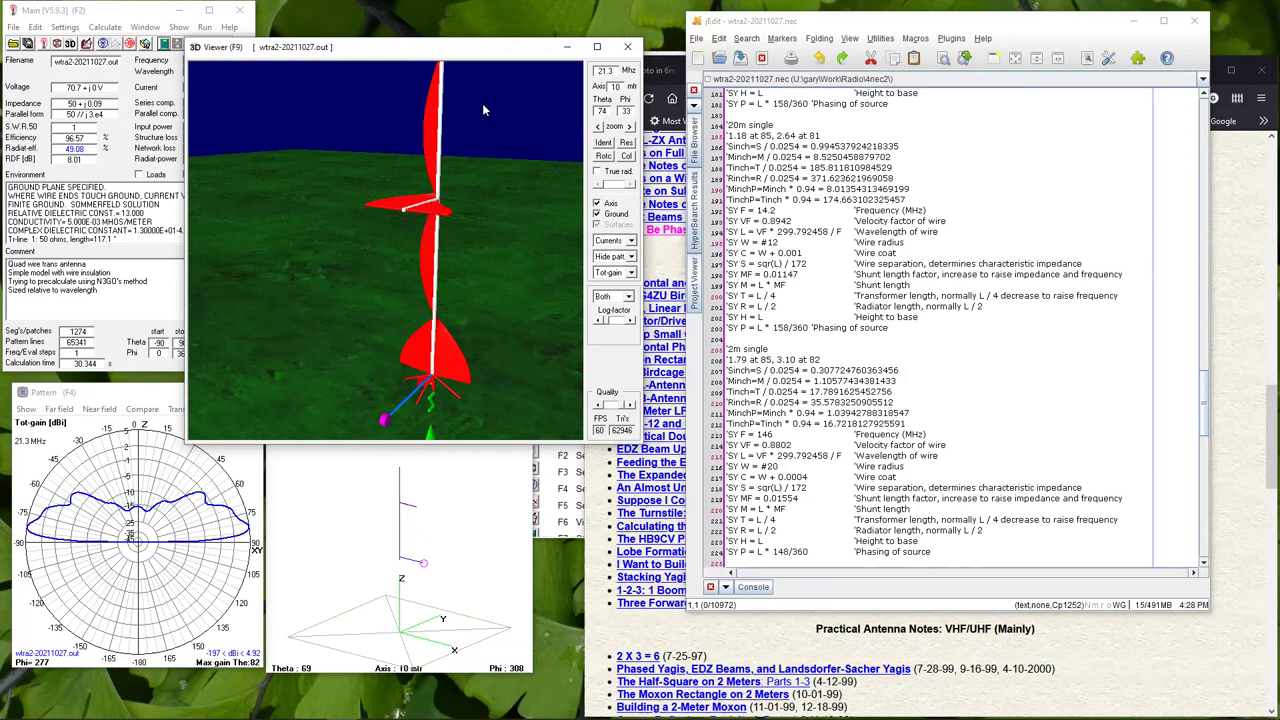
drag(482, 103, 481, 108)
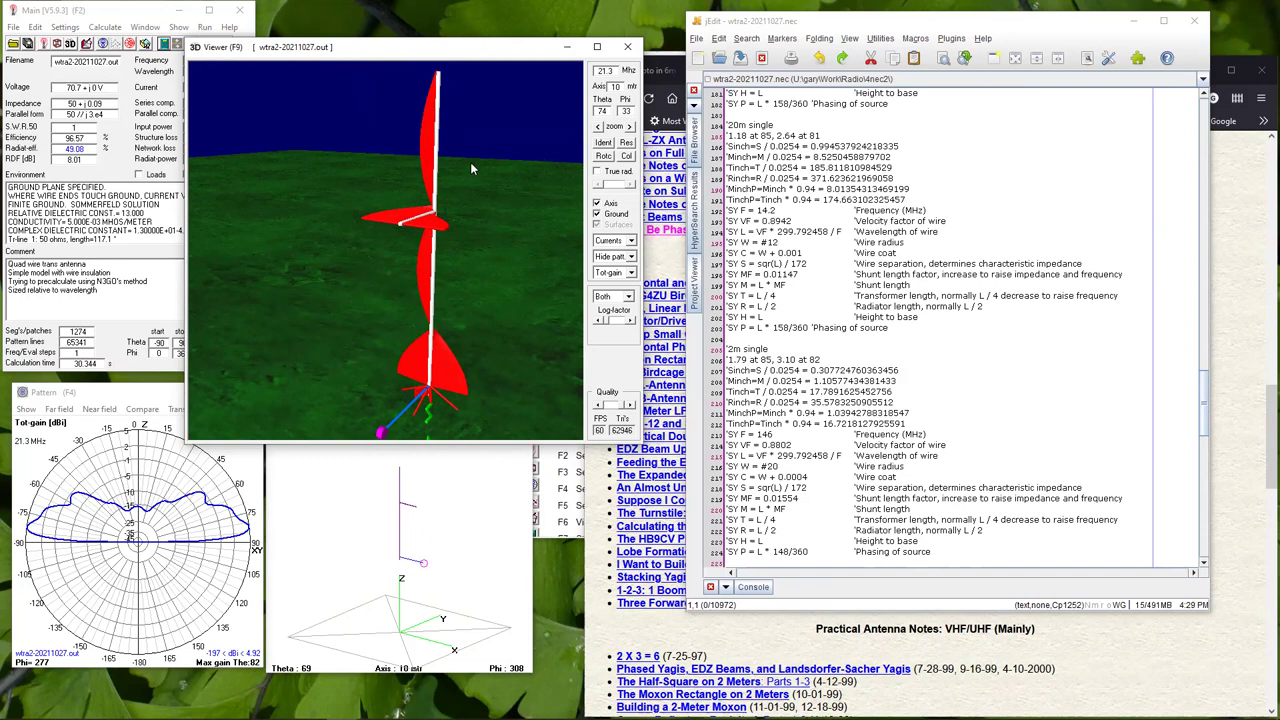
drag(489, 134, 389, 139)
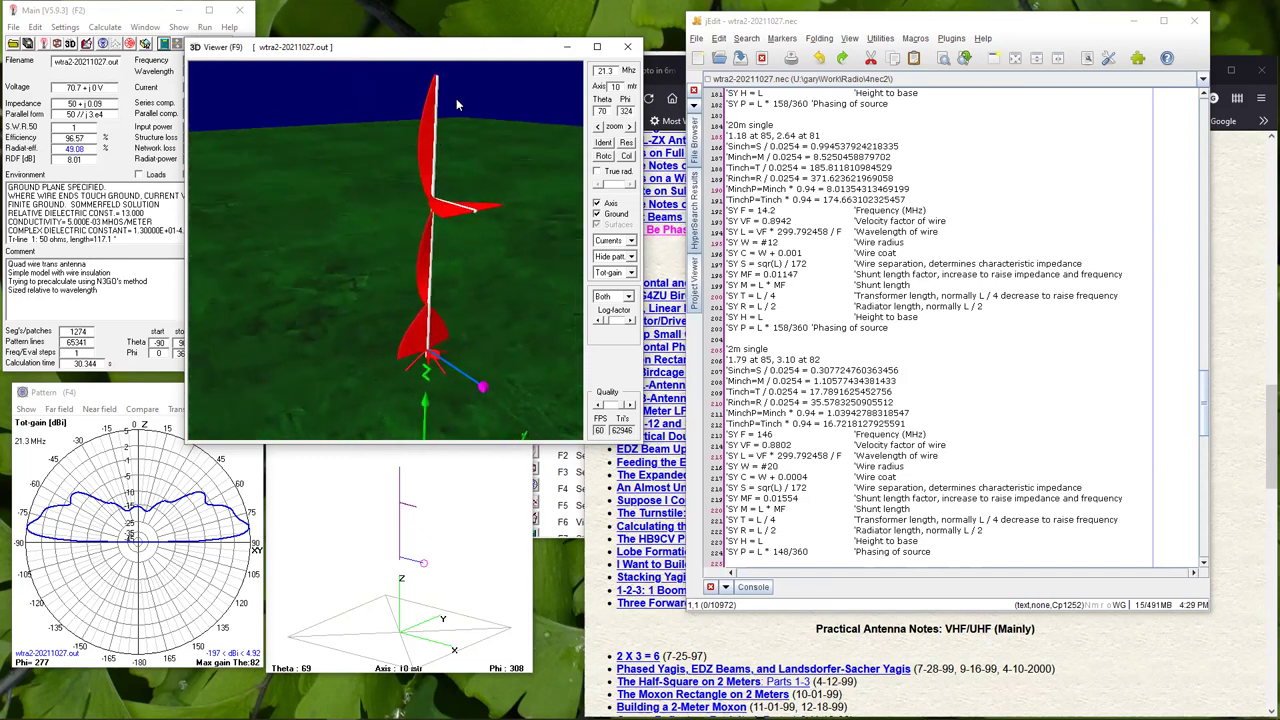
drag(464, 101, 449, 100)
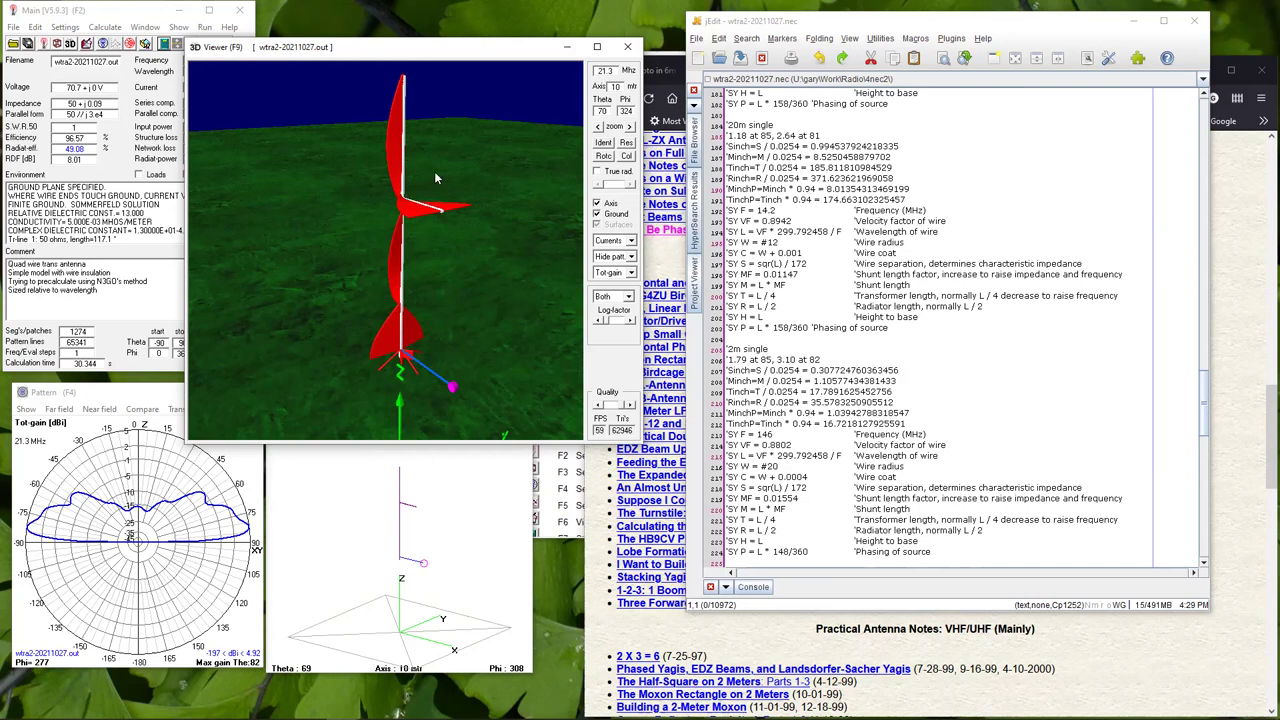
drag(436, 180, 434, 188)
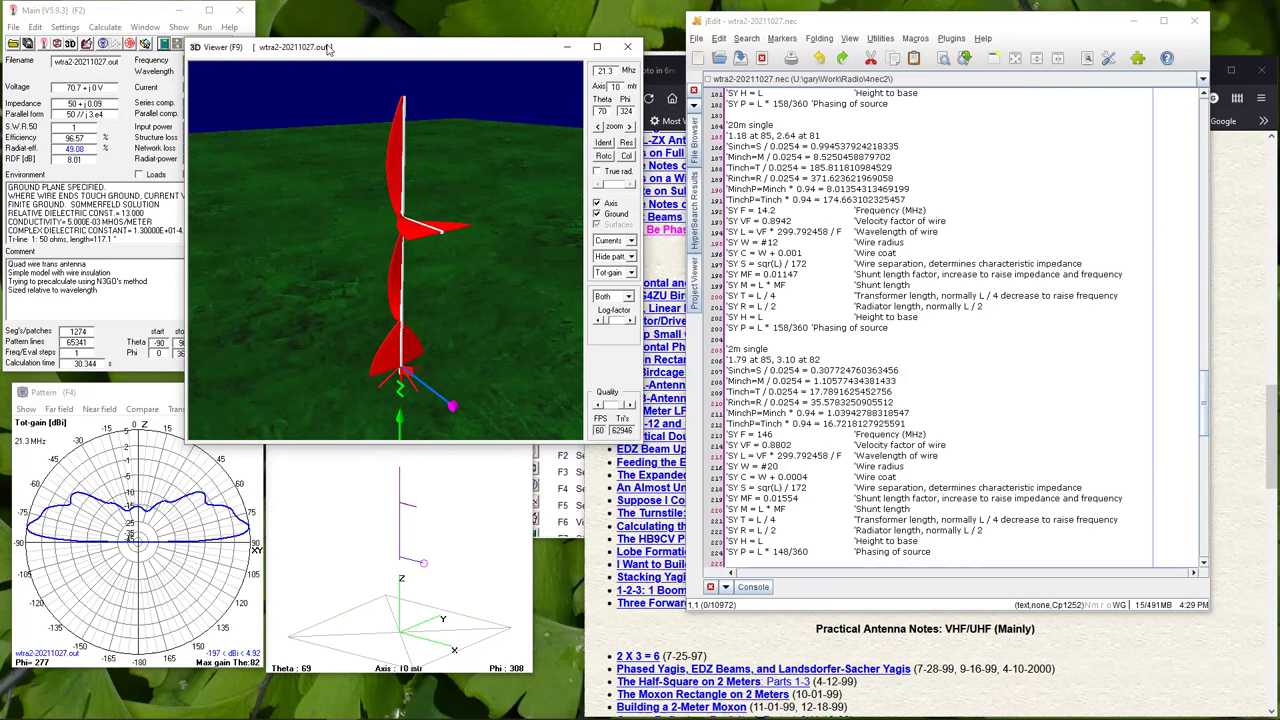
Move the 3D Viewer clear of the Main window and generate a full far-field pattern at 18.1 MHz with 1-degree resolution.
drag(350, 53, 563, 23)
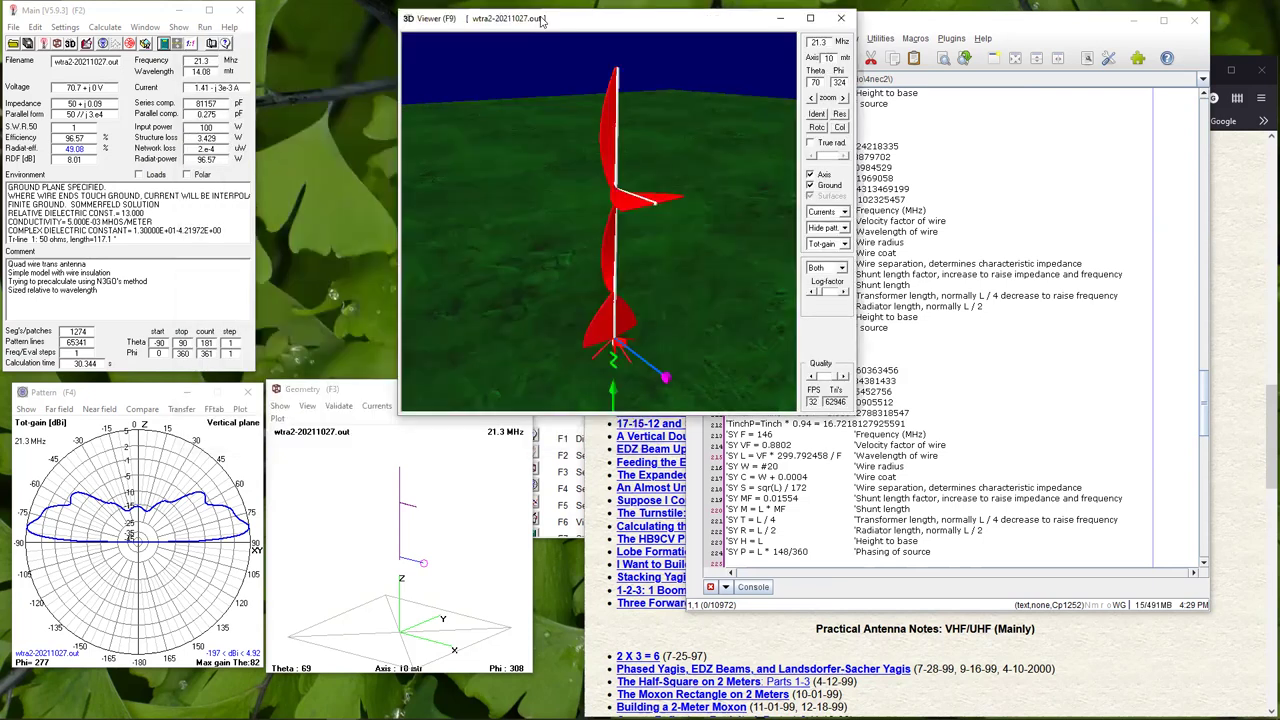
click(211, 66)
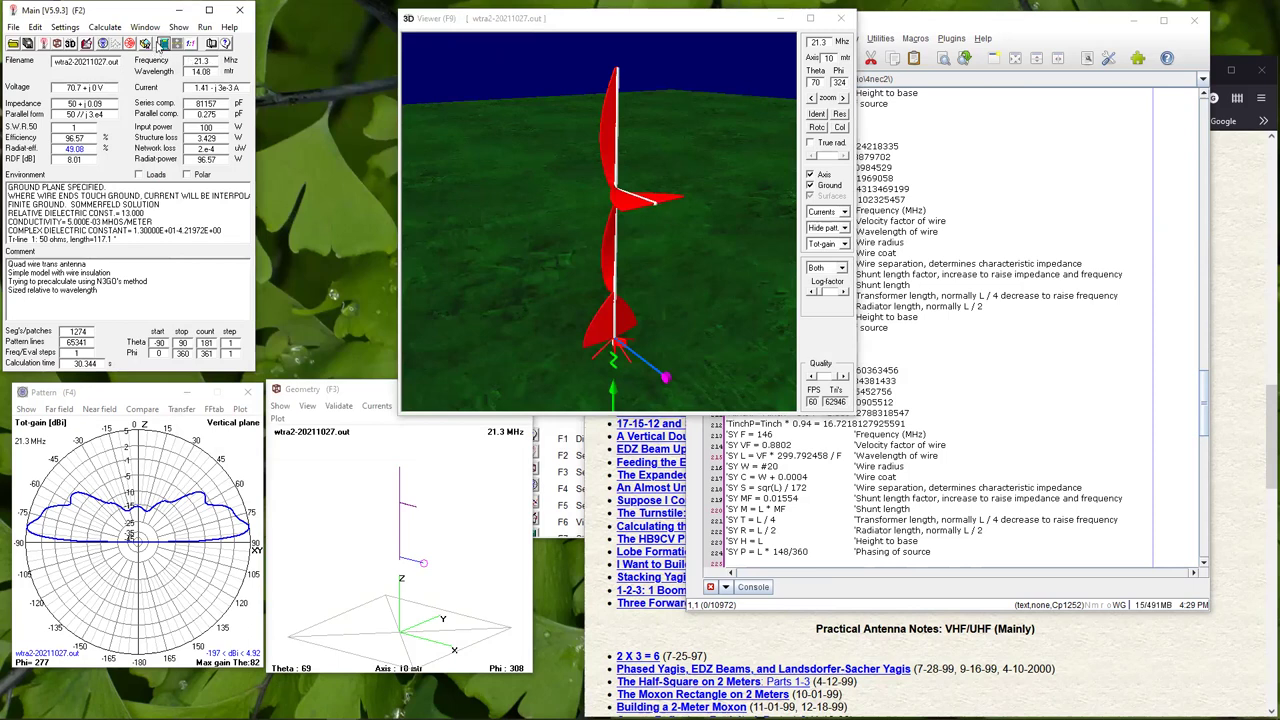
click(163, 44)
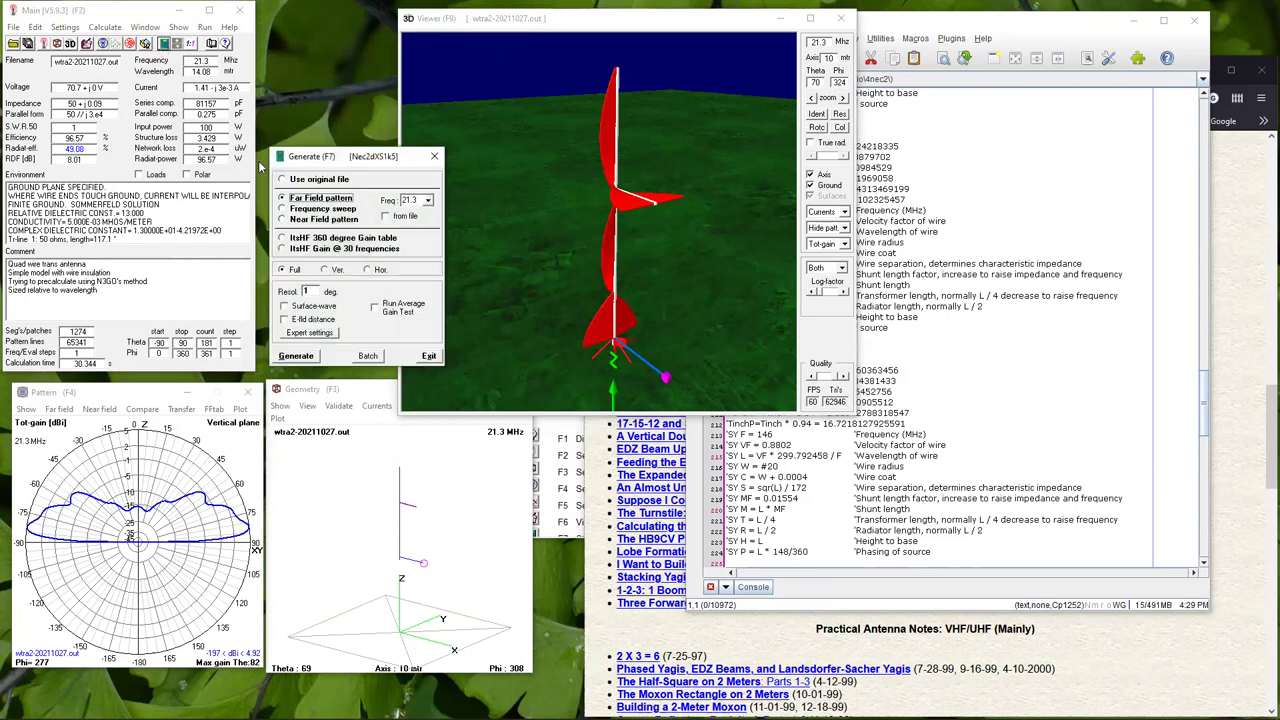
double_click(417, 201)
text(18.1)
click(296, 357)
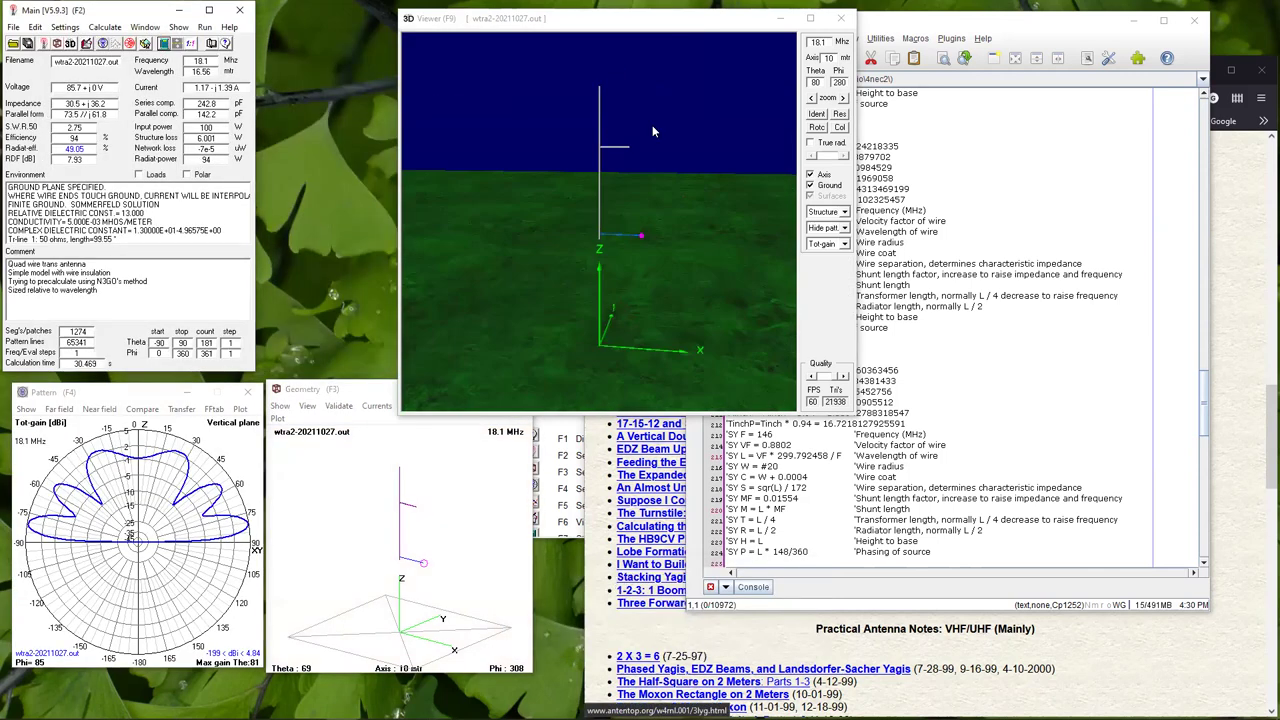
Turn the 3D antenna view slightly and show the horizontal and vertical far-field plots together in the Pattern window.
drag(633, 114, 690, 120)
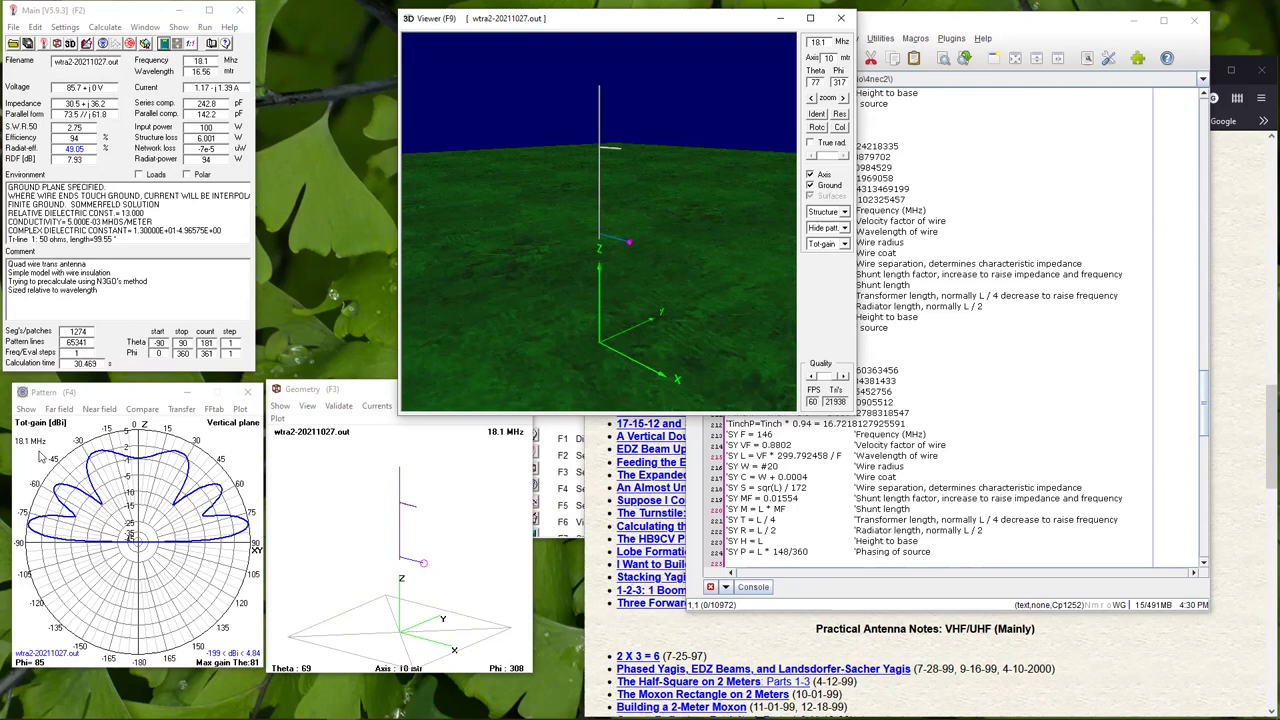
click(60, 411)
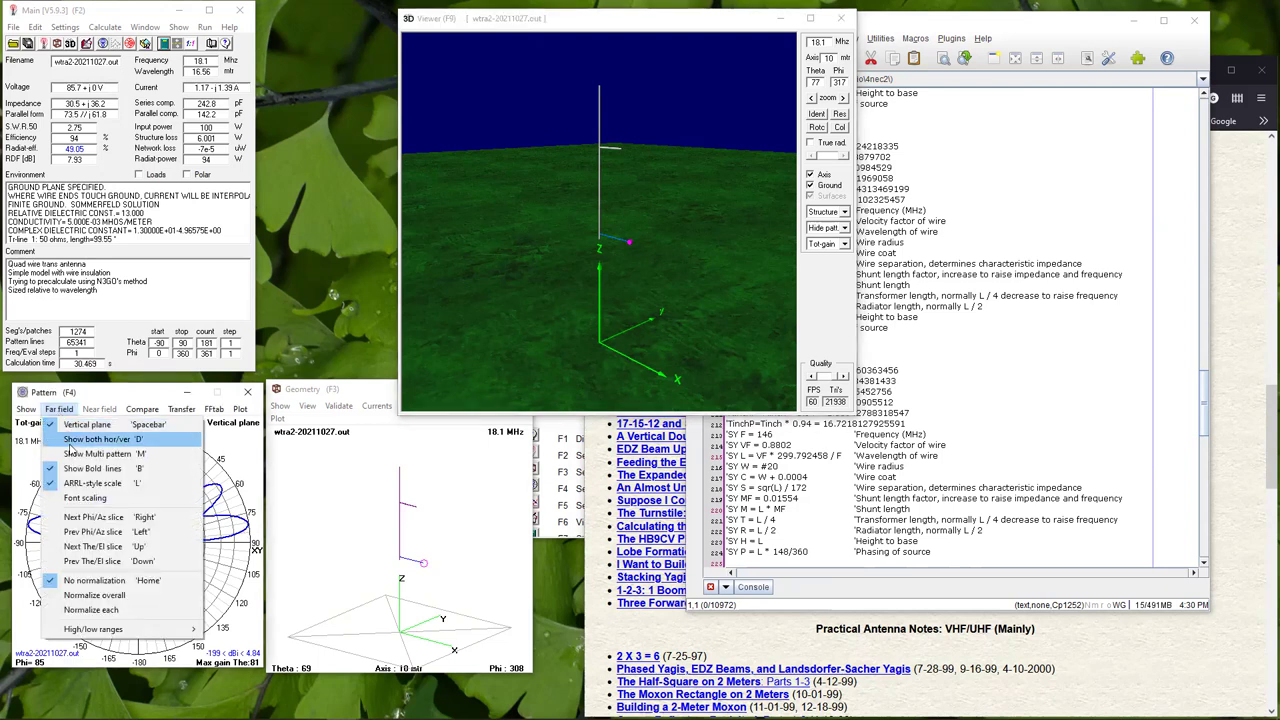
click(97, 442)
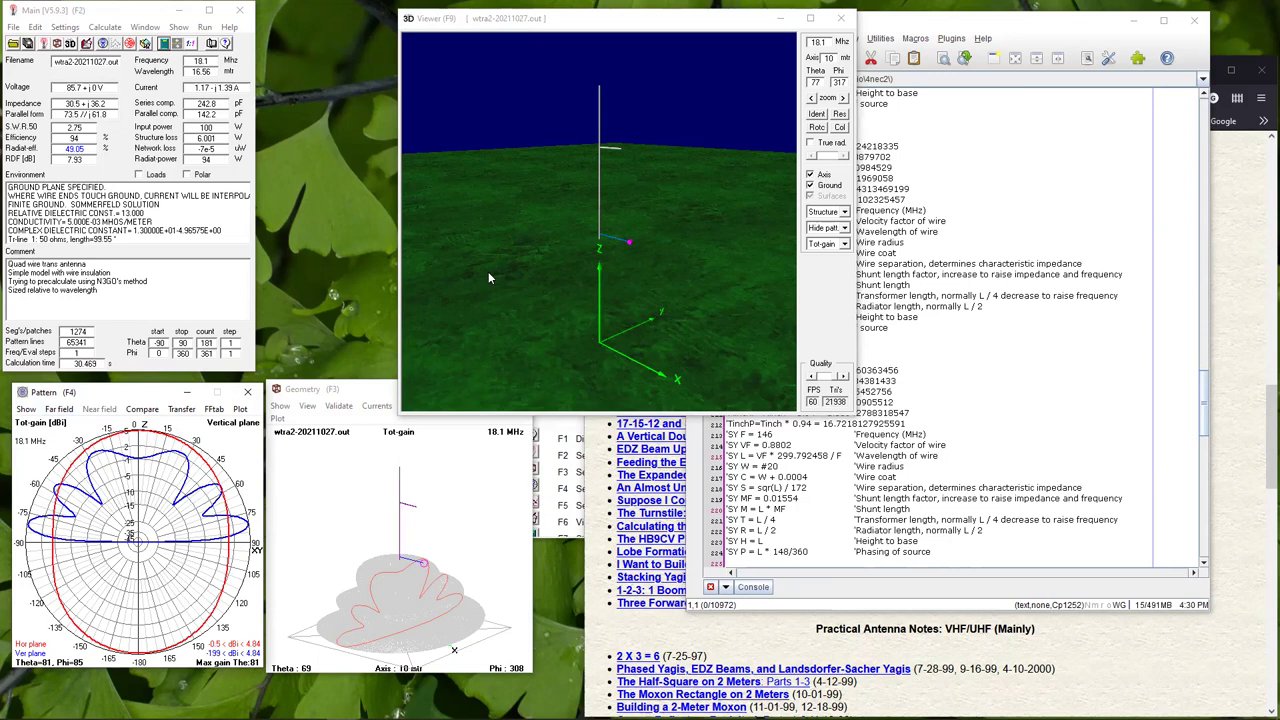
Show the antenna's currents in the 3D Viewer with the Both display option.
click(842, 212)
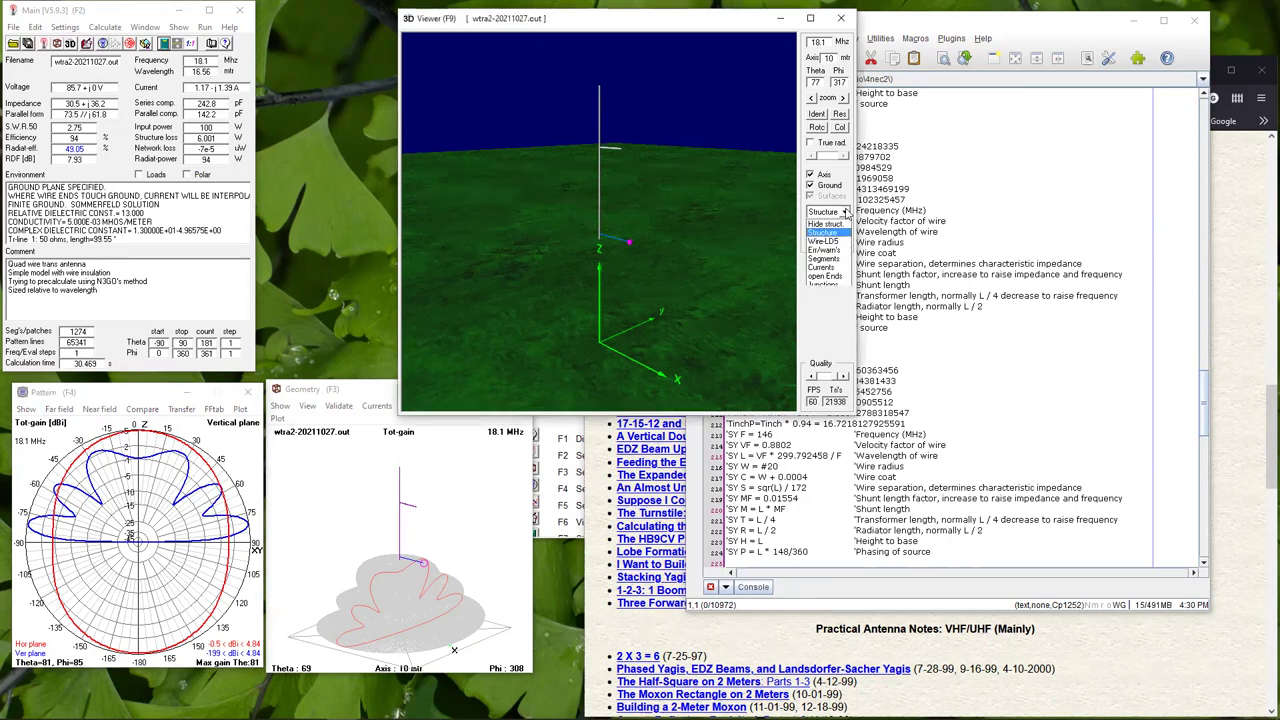
click(836, 267)
click(842, 272)
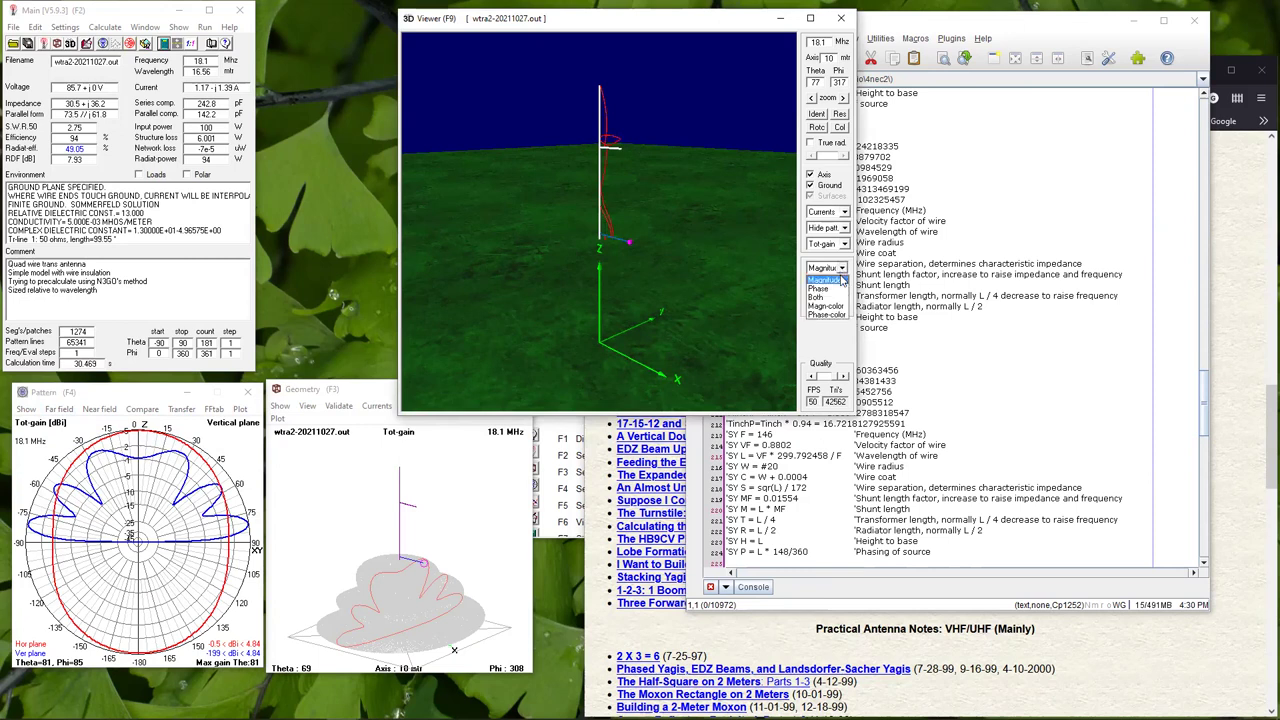
click(817, 297)
Inspect the 18.1 MHz current distribution on the vertical and horizontal wires from several viewing angles.
drag(662, 180, 725, 185)
drag(628, 146, 641, 123)
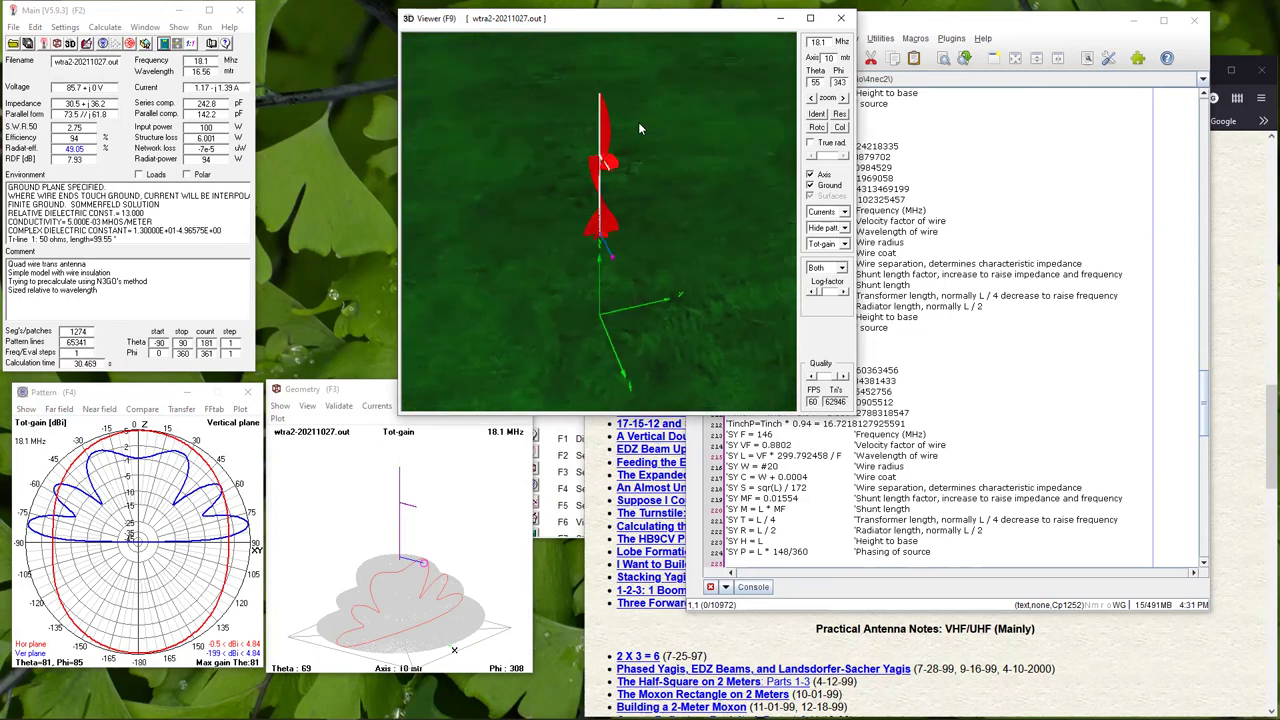
drag(630, 126, 629, 121)
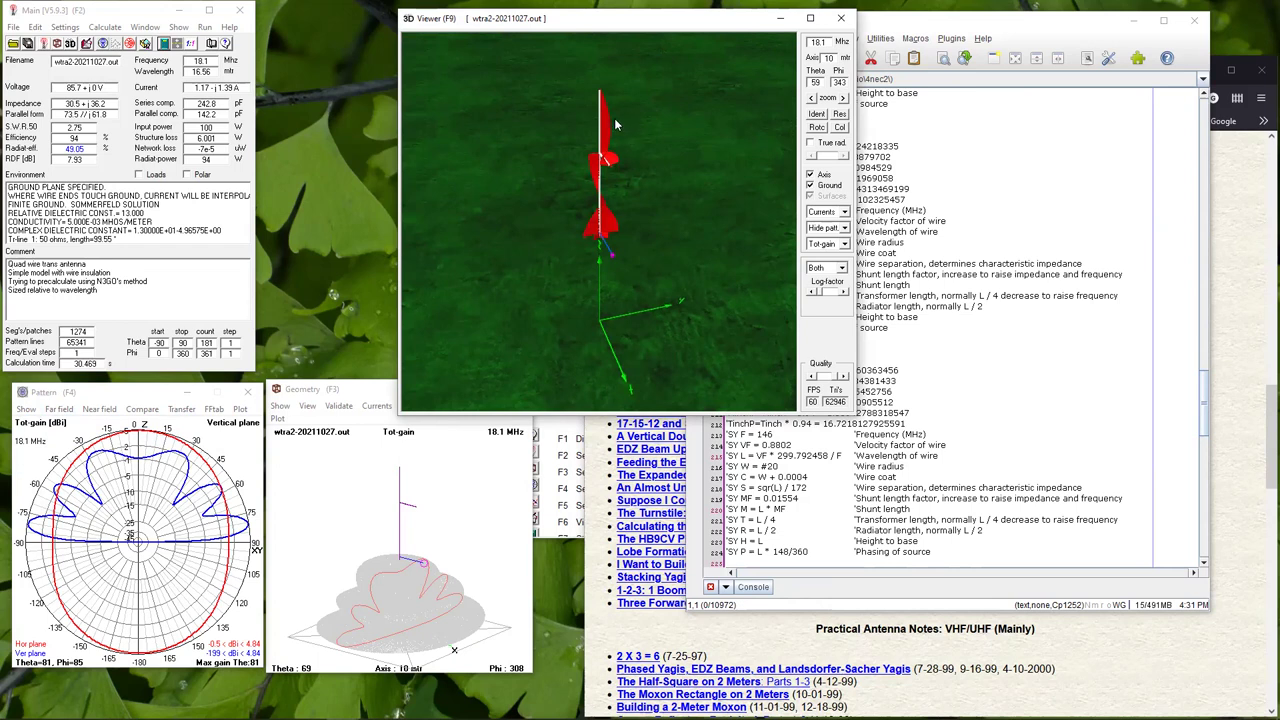
drag(617, 118, 621, 100)
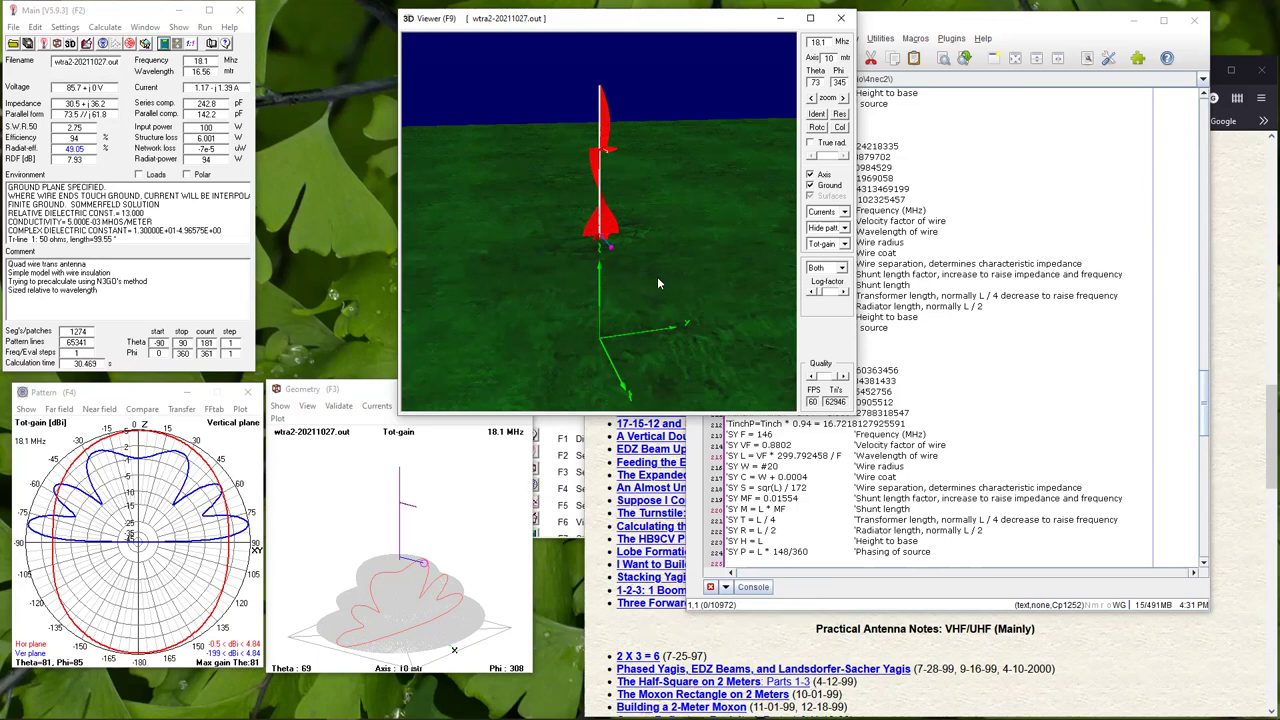
drag(649, 157, 677, 123)
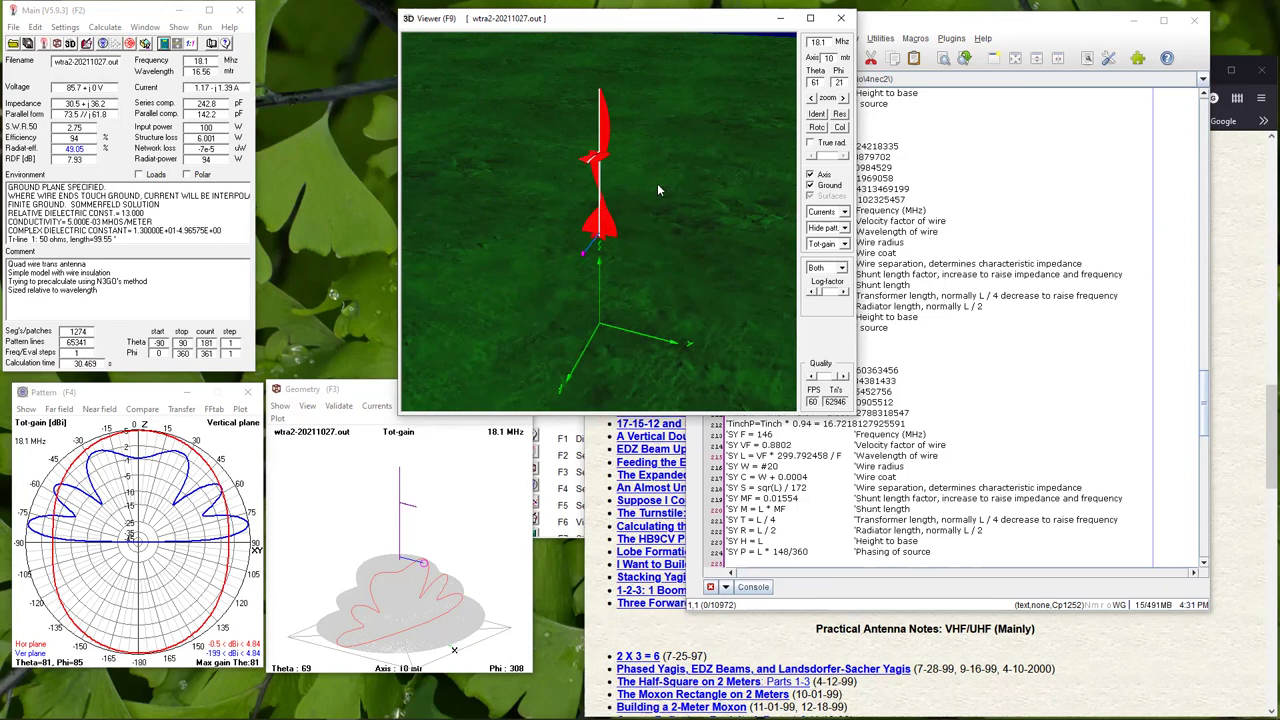
Move the 3D Viewer off the jEdit text and regenerate the full far-field pattern at 21.3 MHz with 1-degree resolution.
click(165, 46)
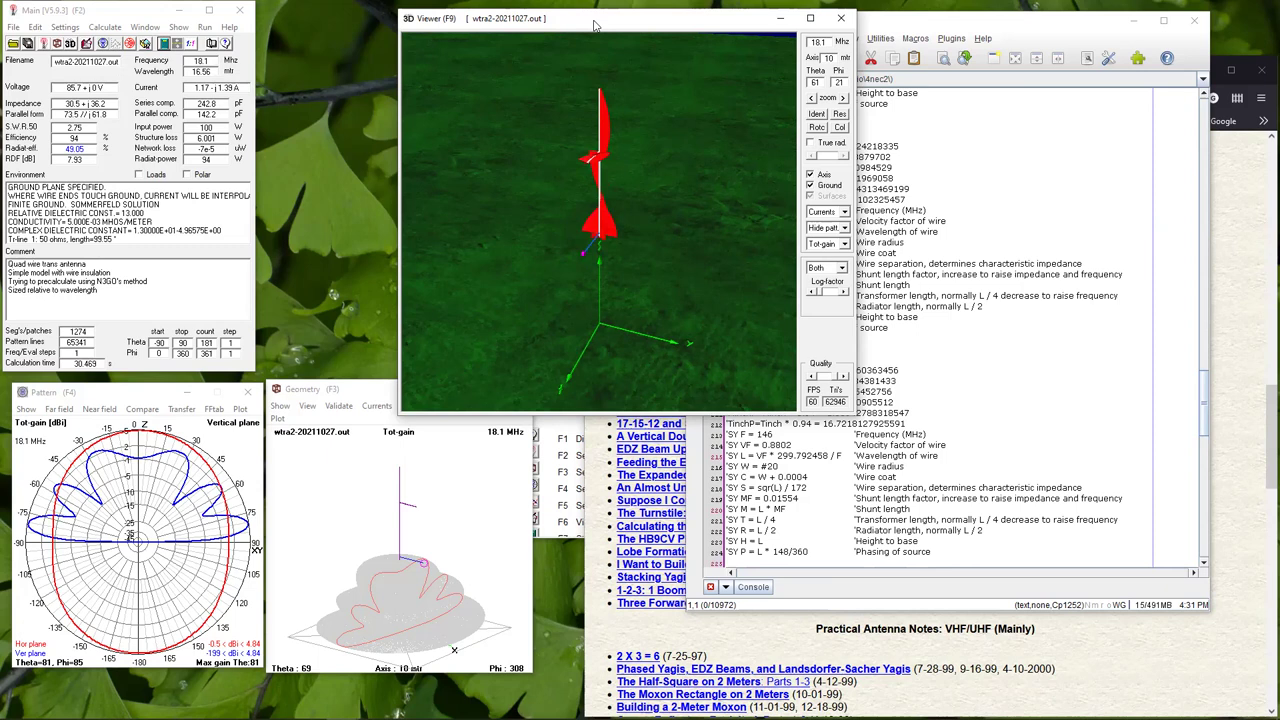
drag(593, 24, 451, 16)
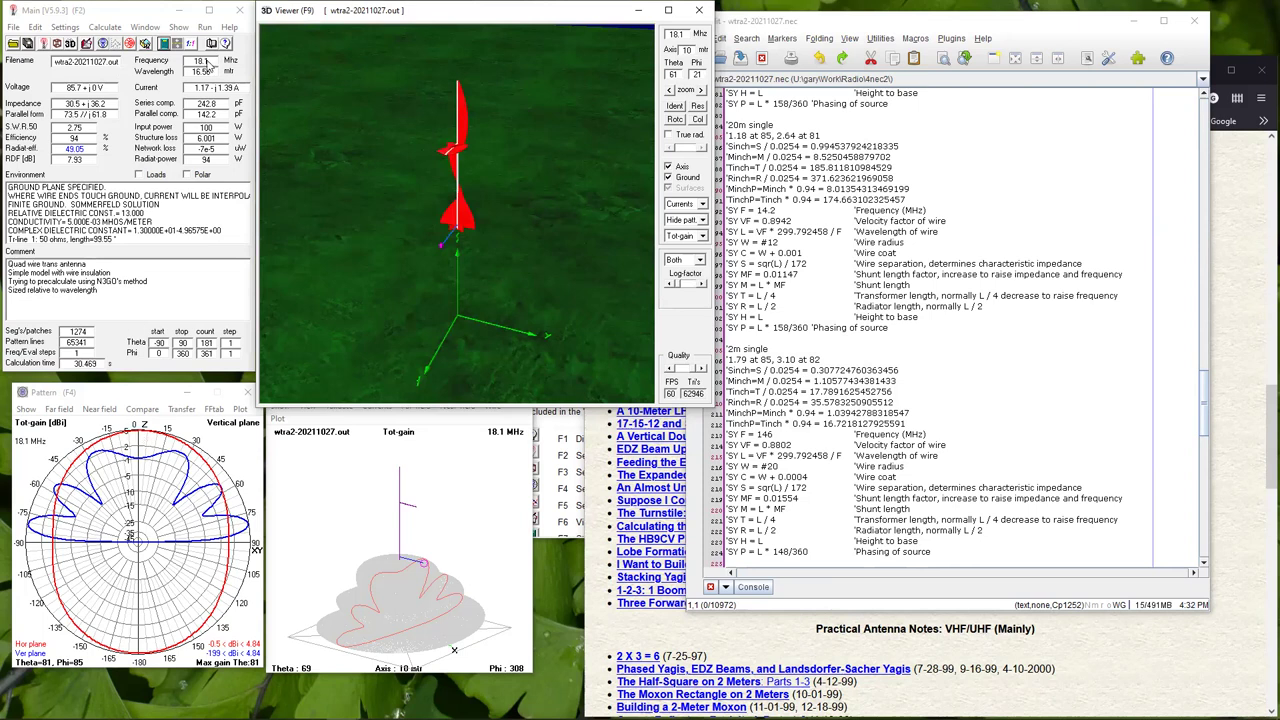
click(163, 44)
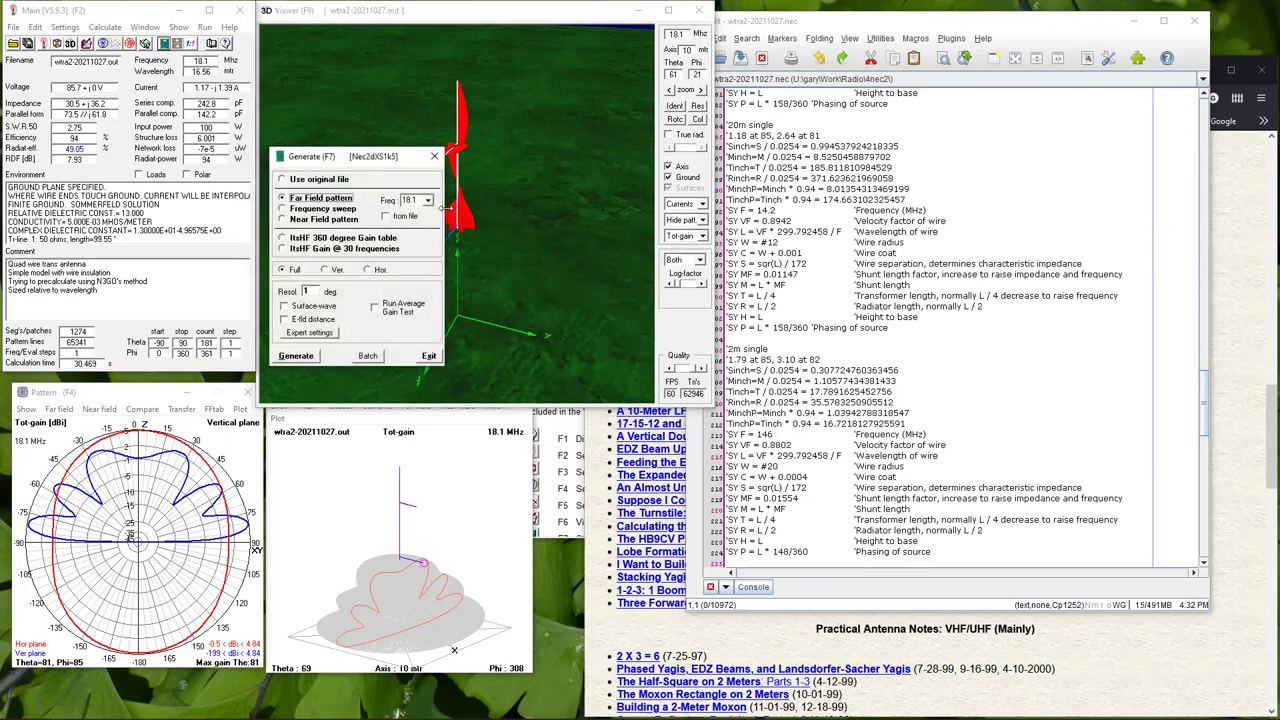
click(427, 200)
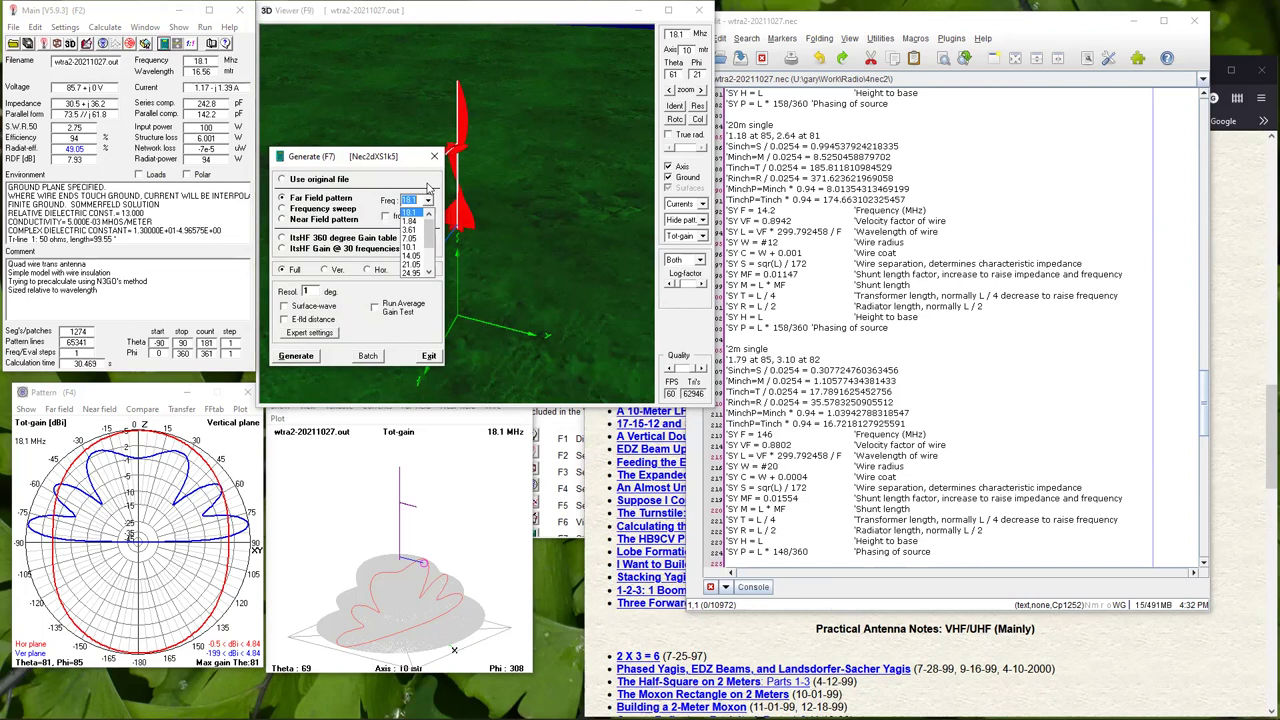
text(21.3)
click(313, 360)
click(313, 358)
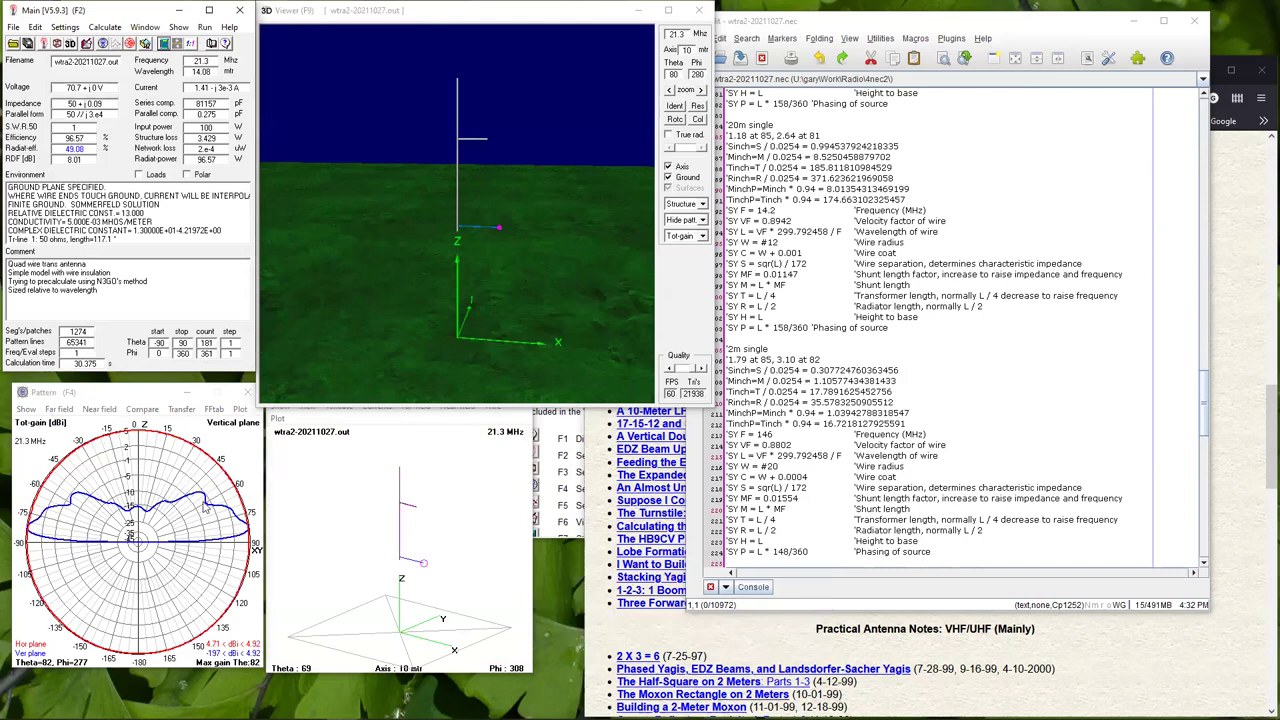
Mark the direction of maximum gain on the far-field plot and turn off the combined horizontal and vertical display.
click(224, 543)
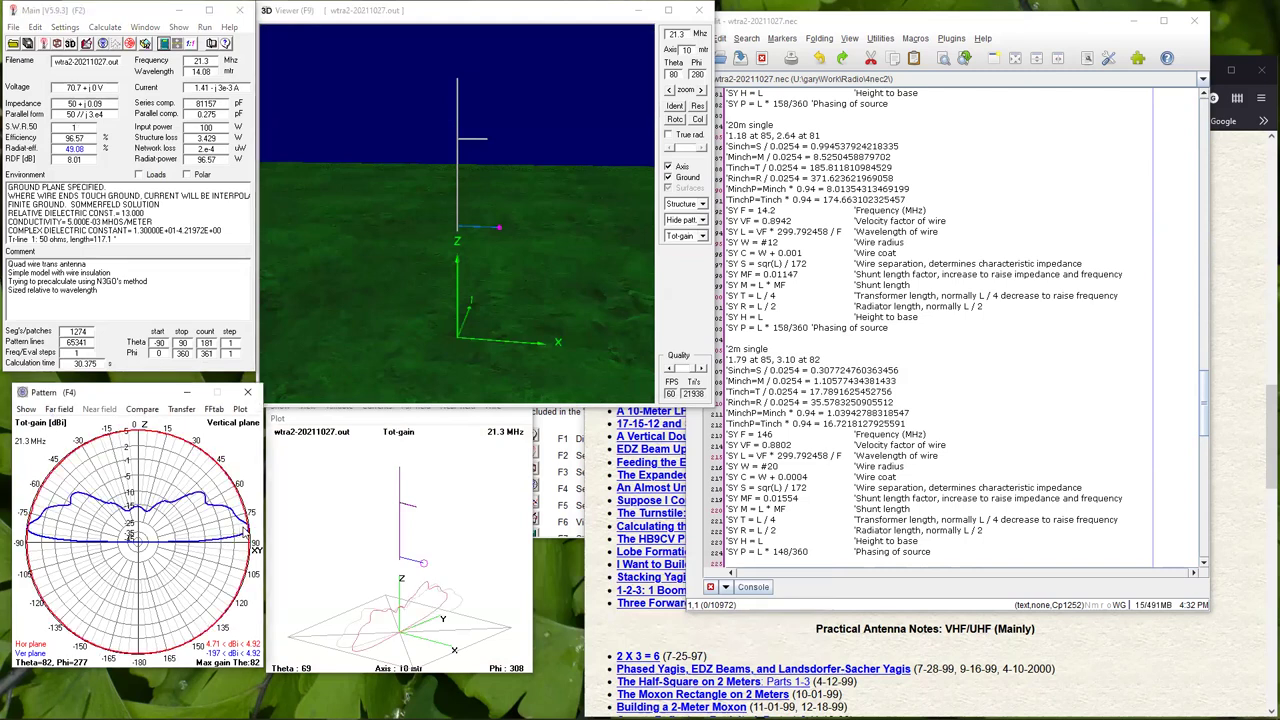
click(58, 409)
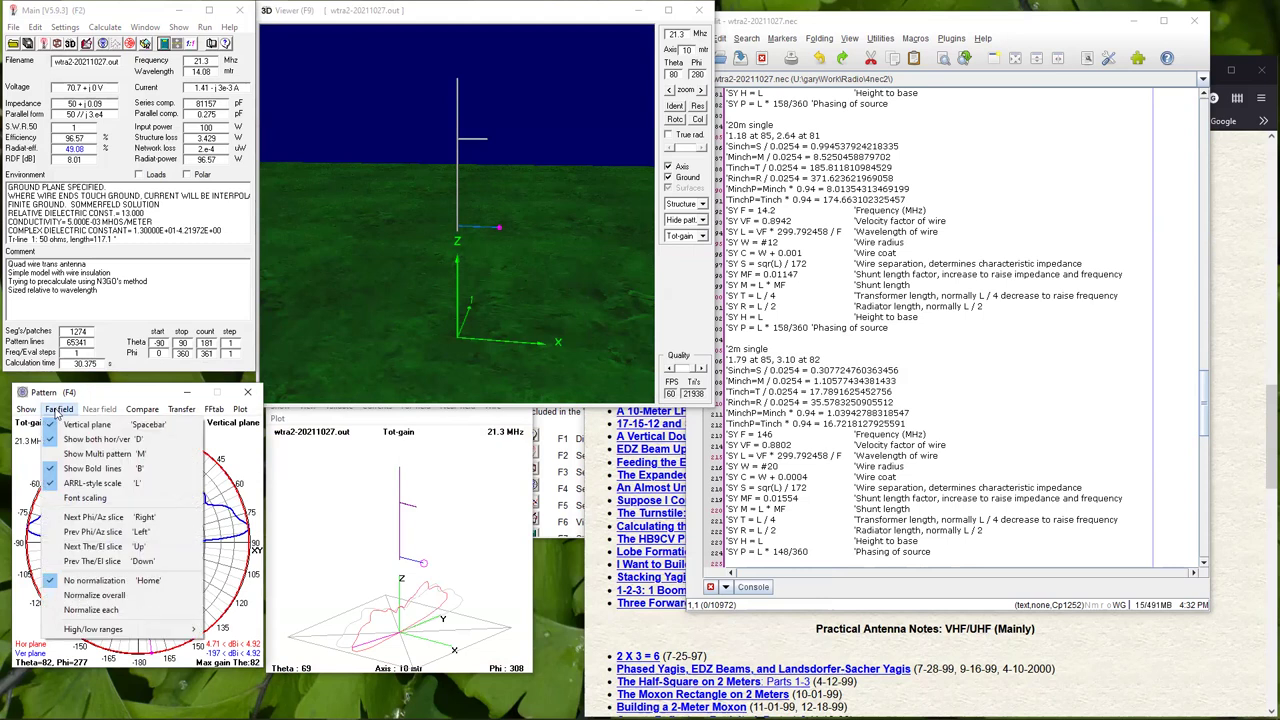
click(86, 440)
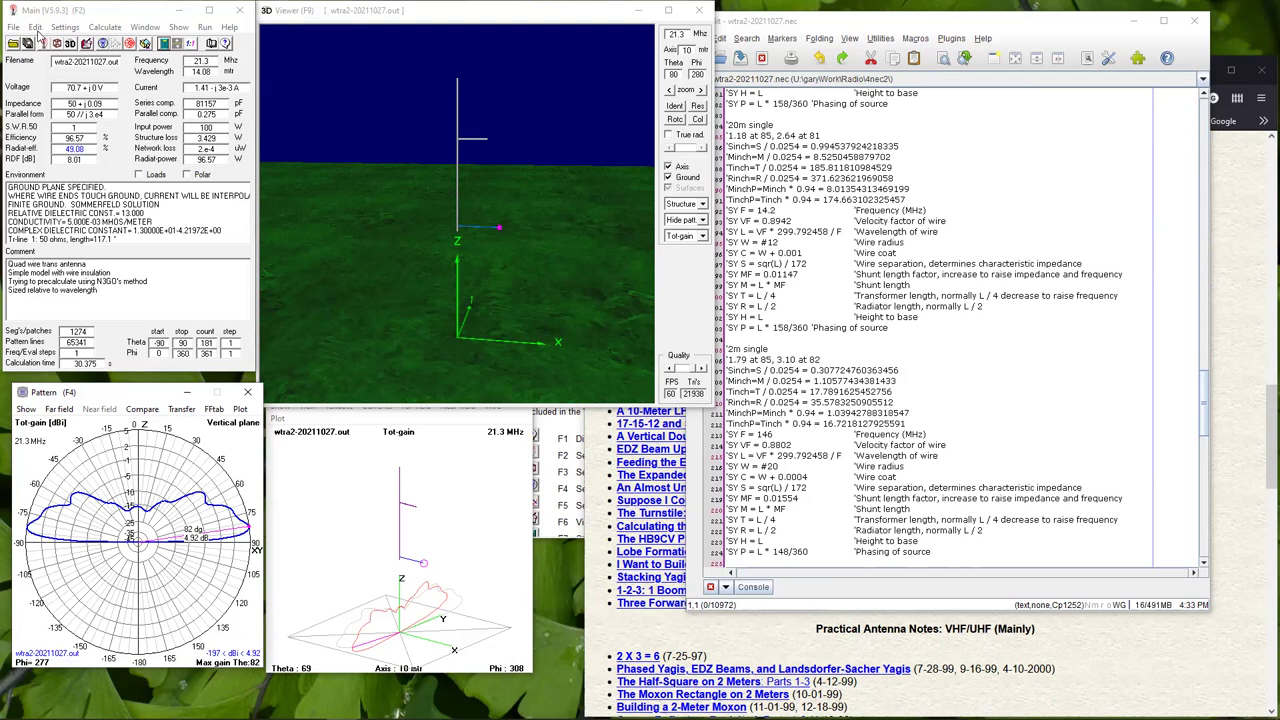
Switch to jEdit, move its window over the 4nec2 windows and look back through the antenna definitions to the 10m and 12m sections.
click(955, 84)
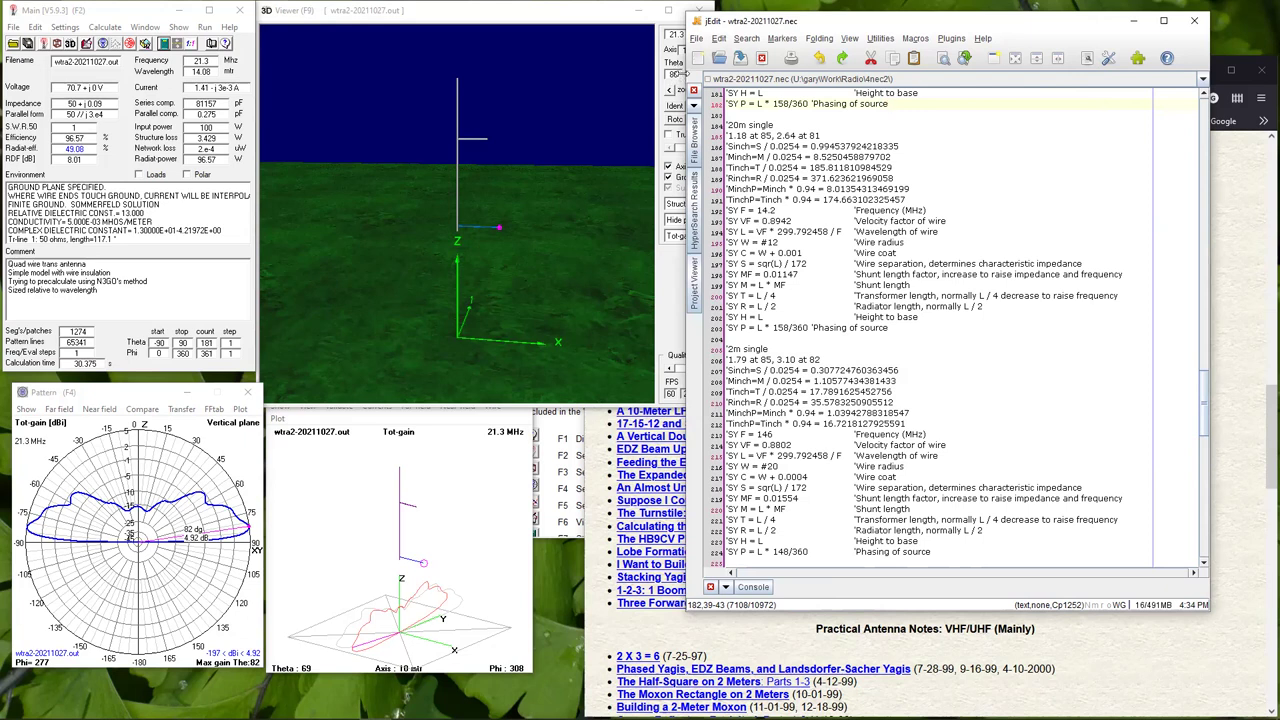
drag(687, 74, 648, 74)
drag(780, 25, 267, 65)
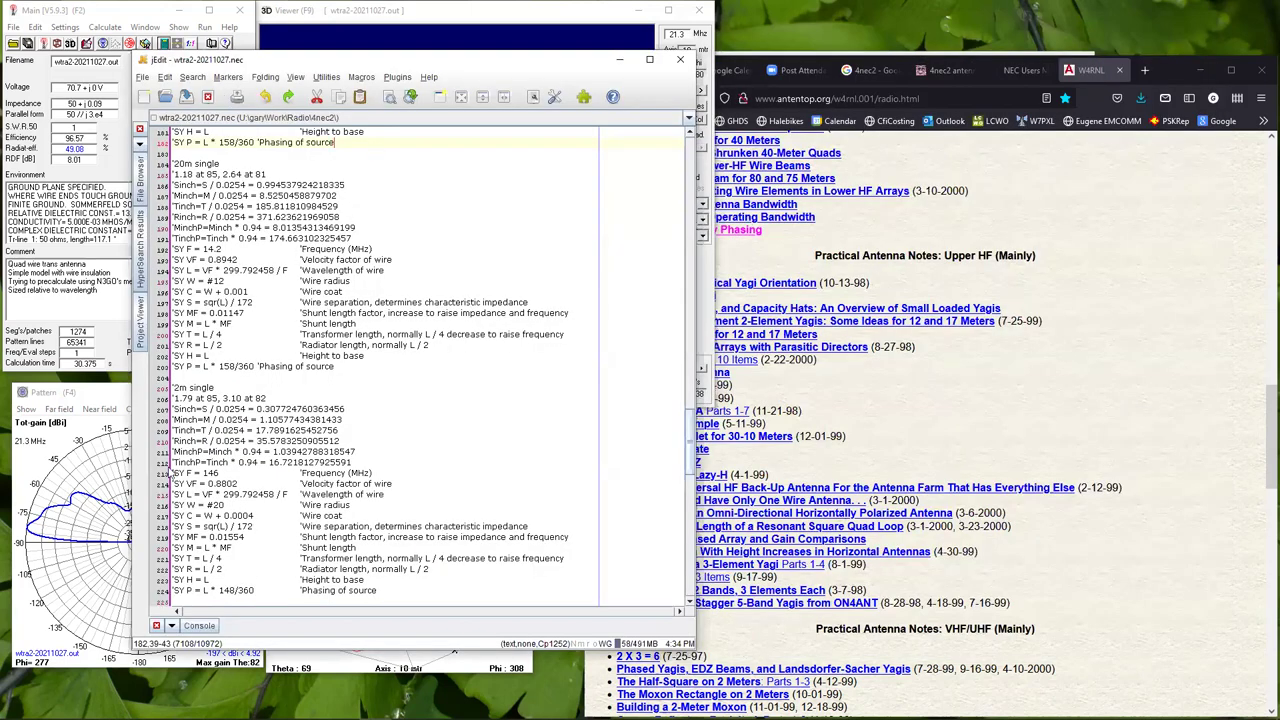
scroll(212, 419, up, 20)
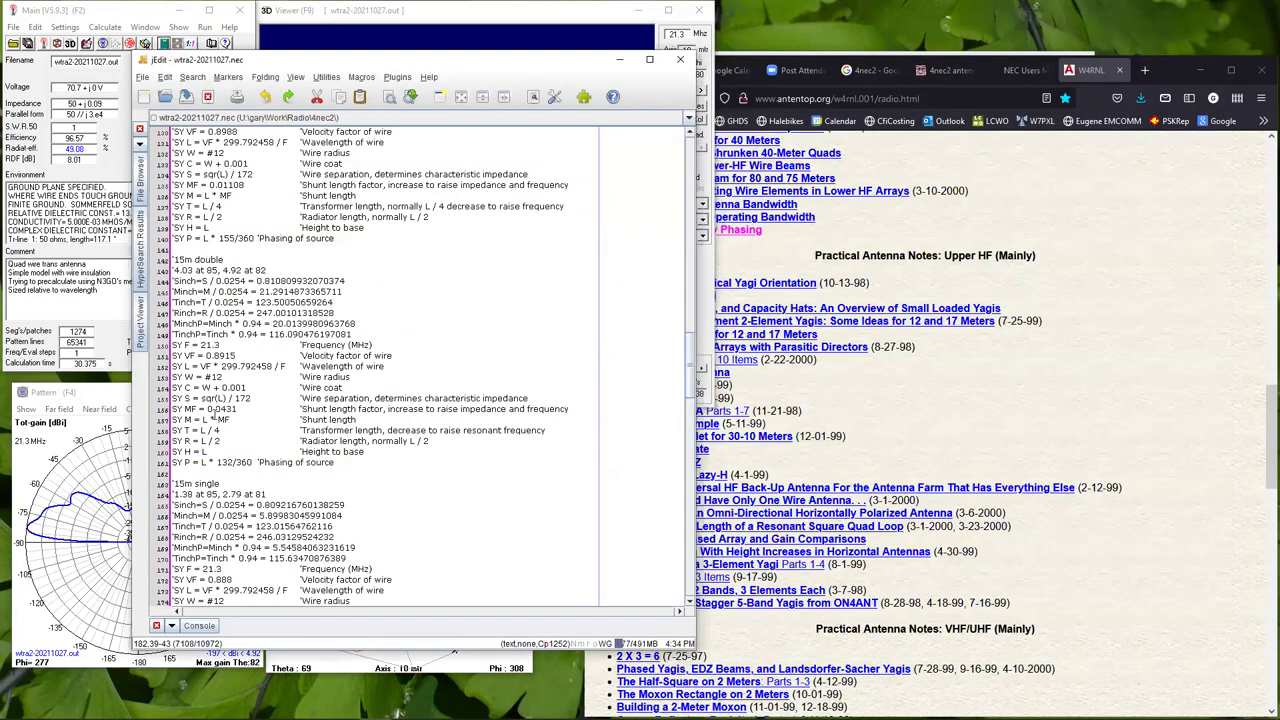
scroll(317, 284, up, 20)
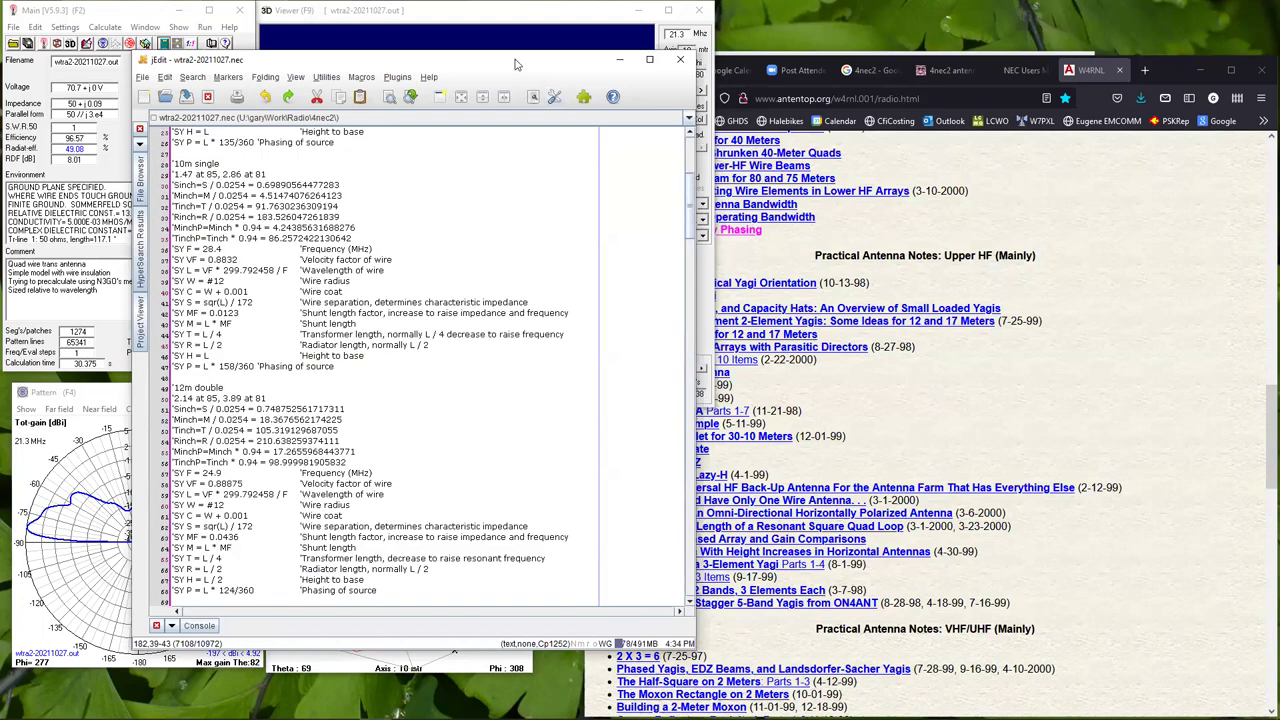
Open Test.nec from the 4nec2-class folder in jEdit and widen the window until the whole GW line fits.
click(165, 97)
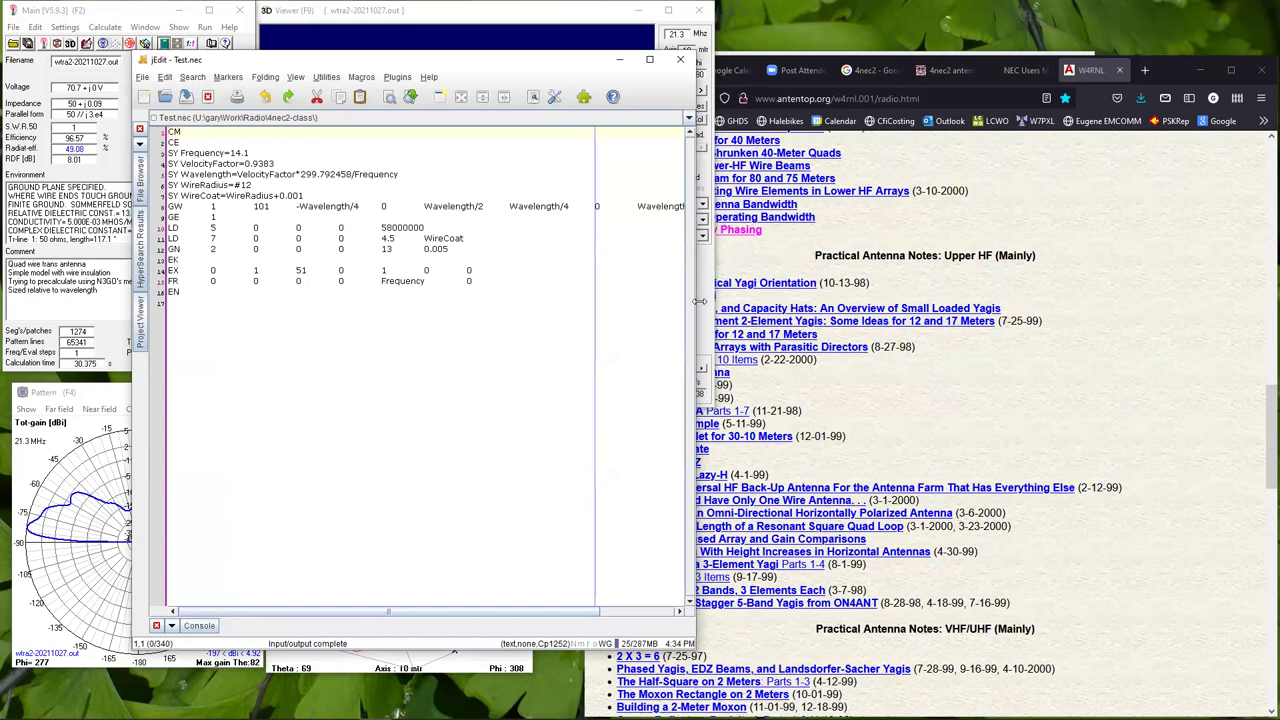
drag(695, 297, 797, 298)
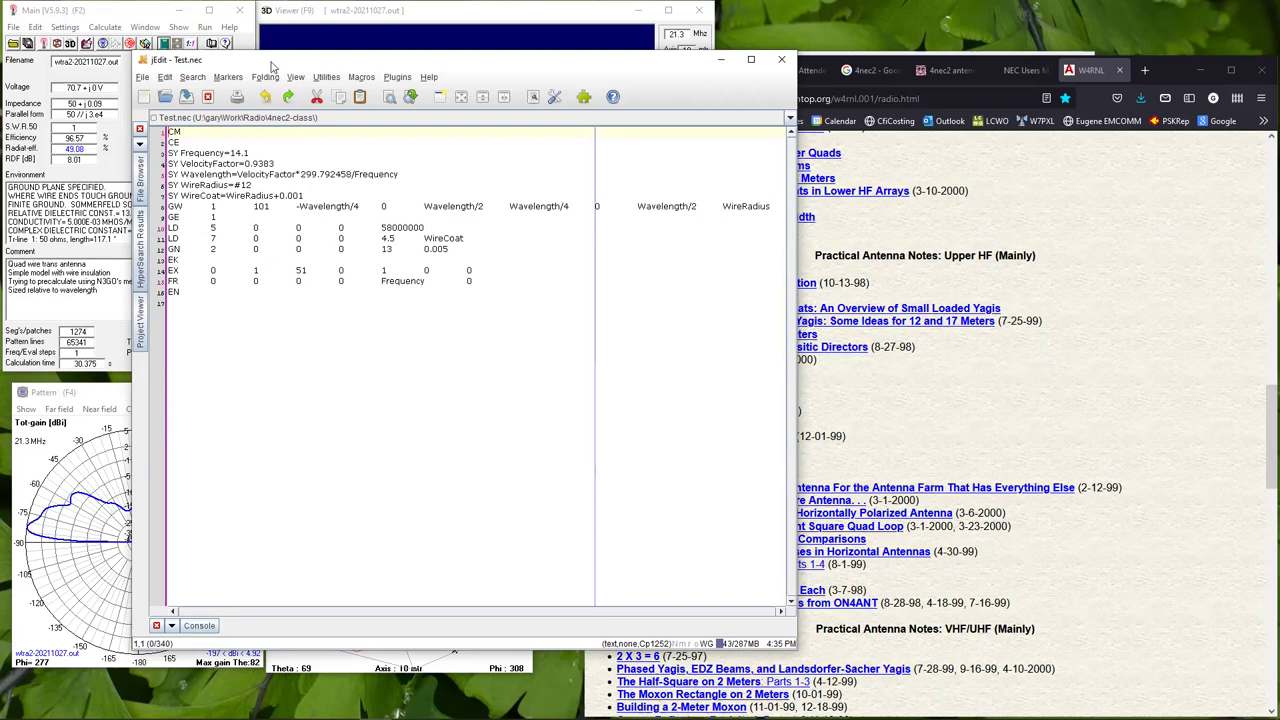
drag(287, 67, 331, 69)
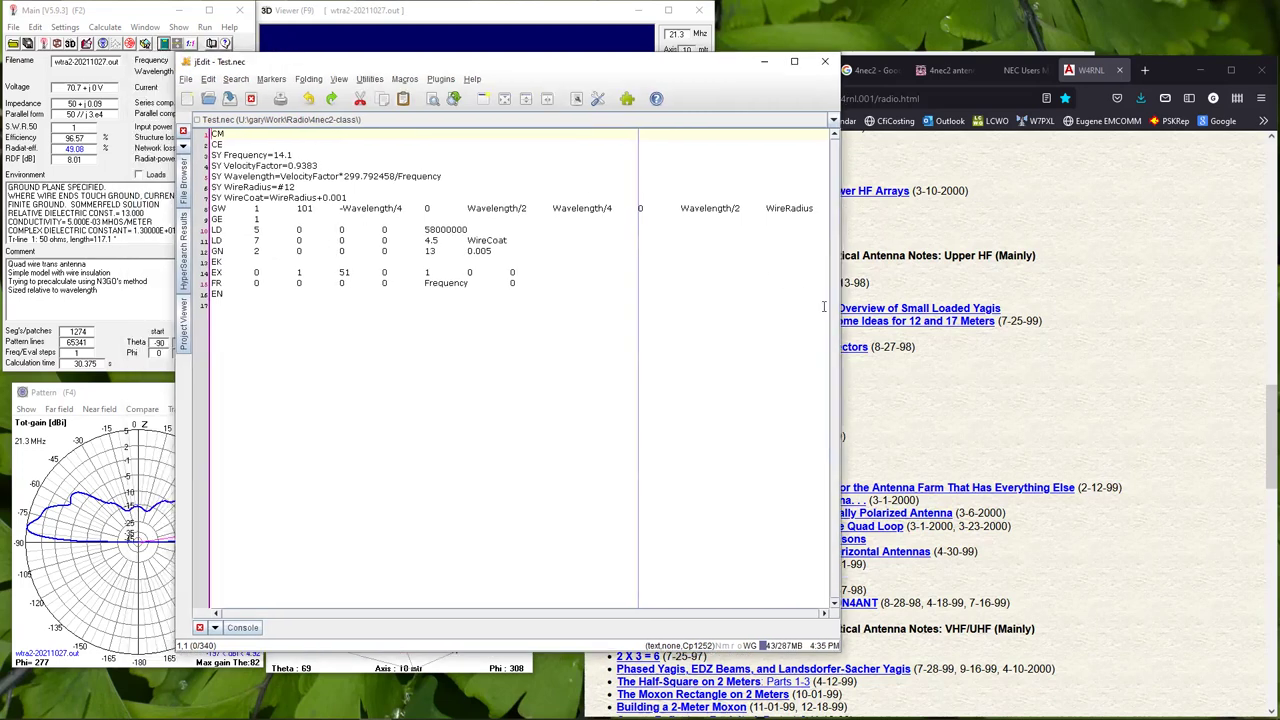
drag(838, 300, 916, 303)
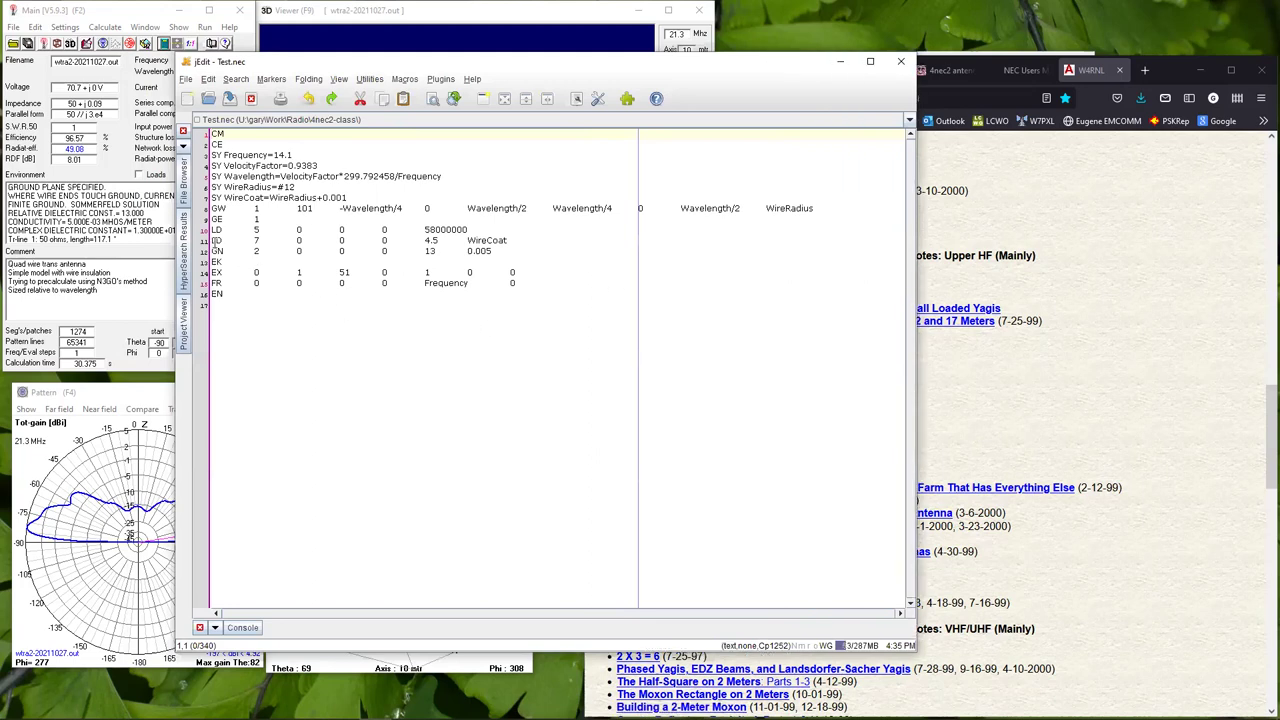
Place the cursor in the 58000000 value of the LD line, narrow the jEdit window and move it clear of the Main and Pattern windows.
click(452, 229)
drag(918, 170, 840, 172)
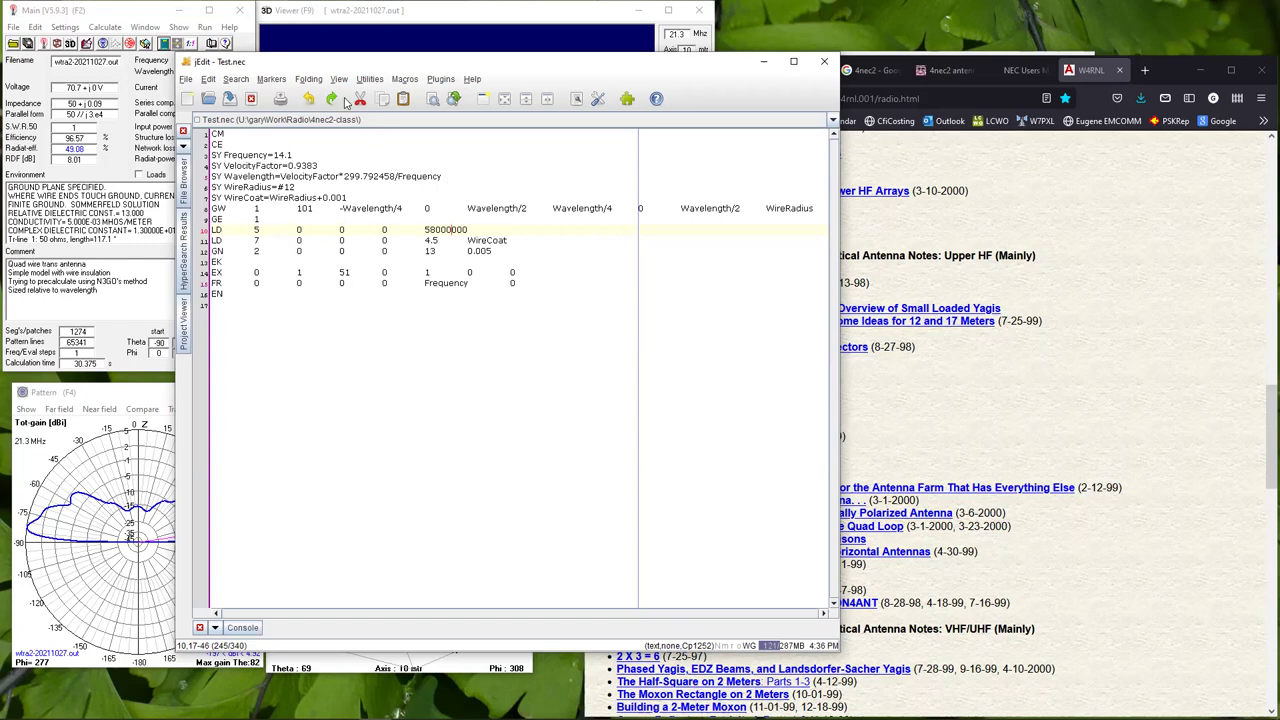
drag(319, 66, 438, 75)
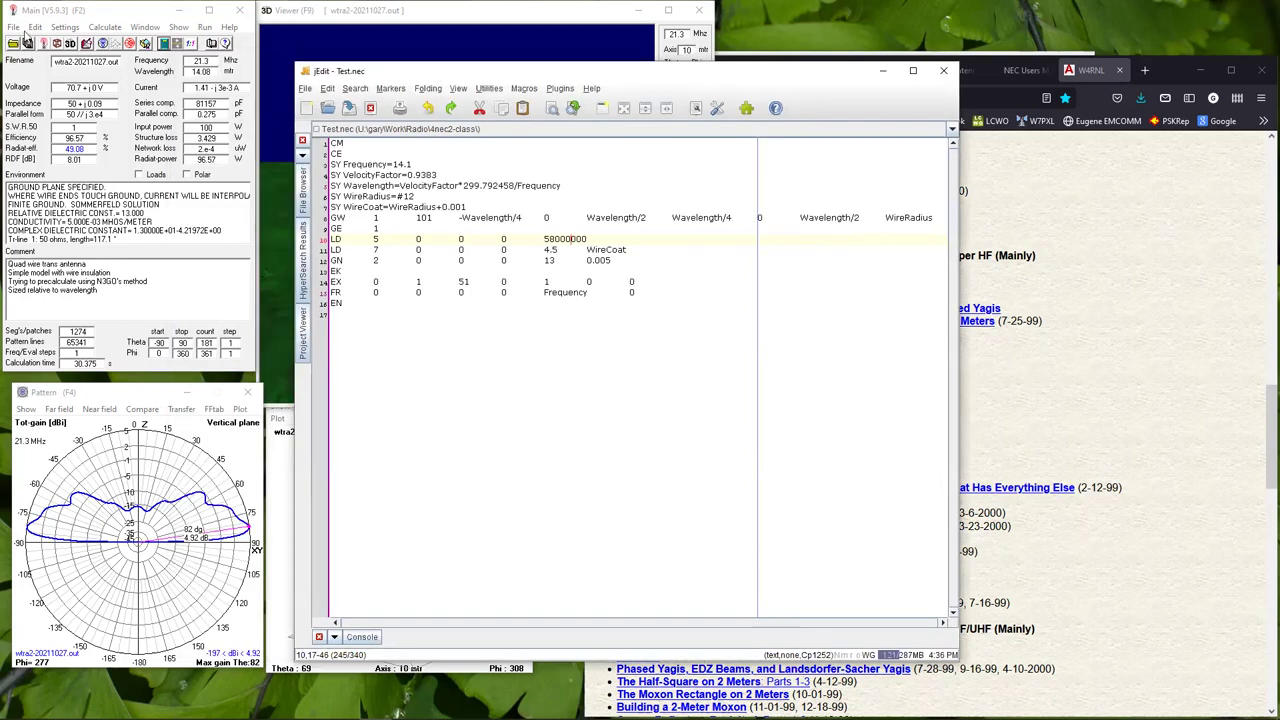
click(26, 40)
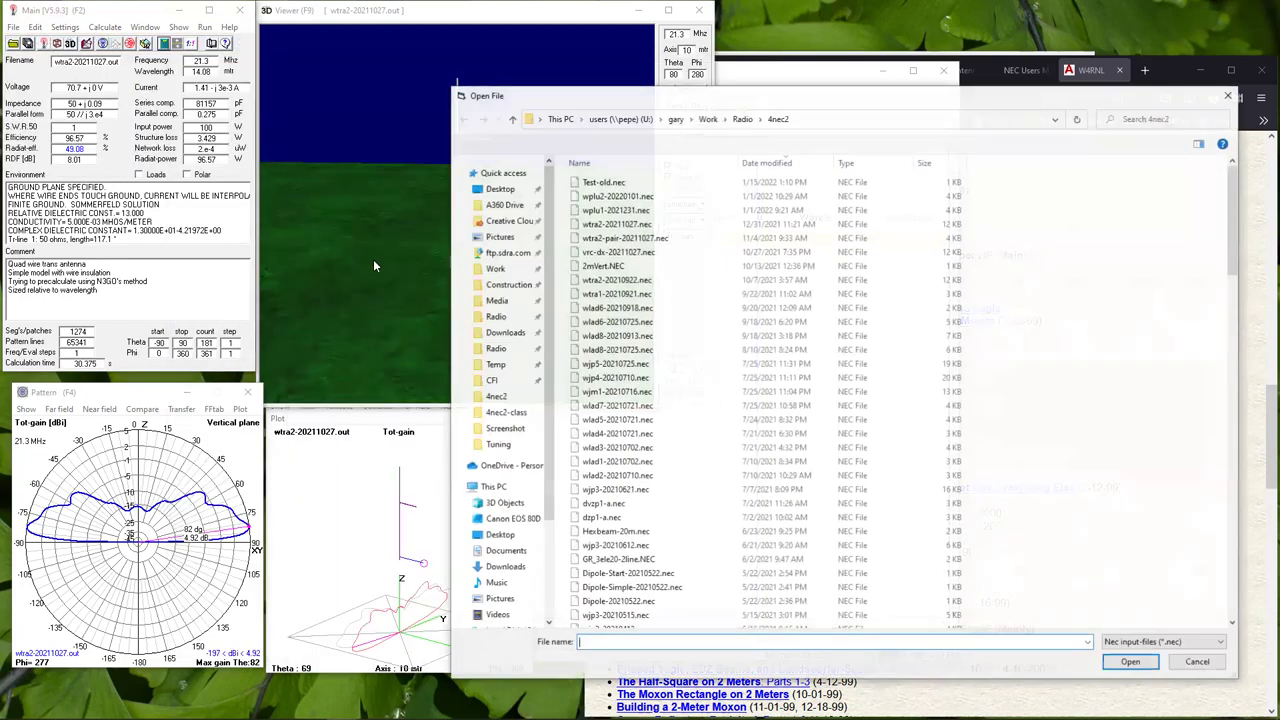
click(742, 118)
double_click(622, 197)
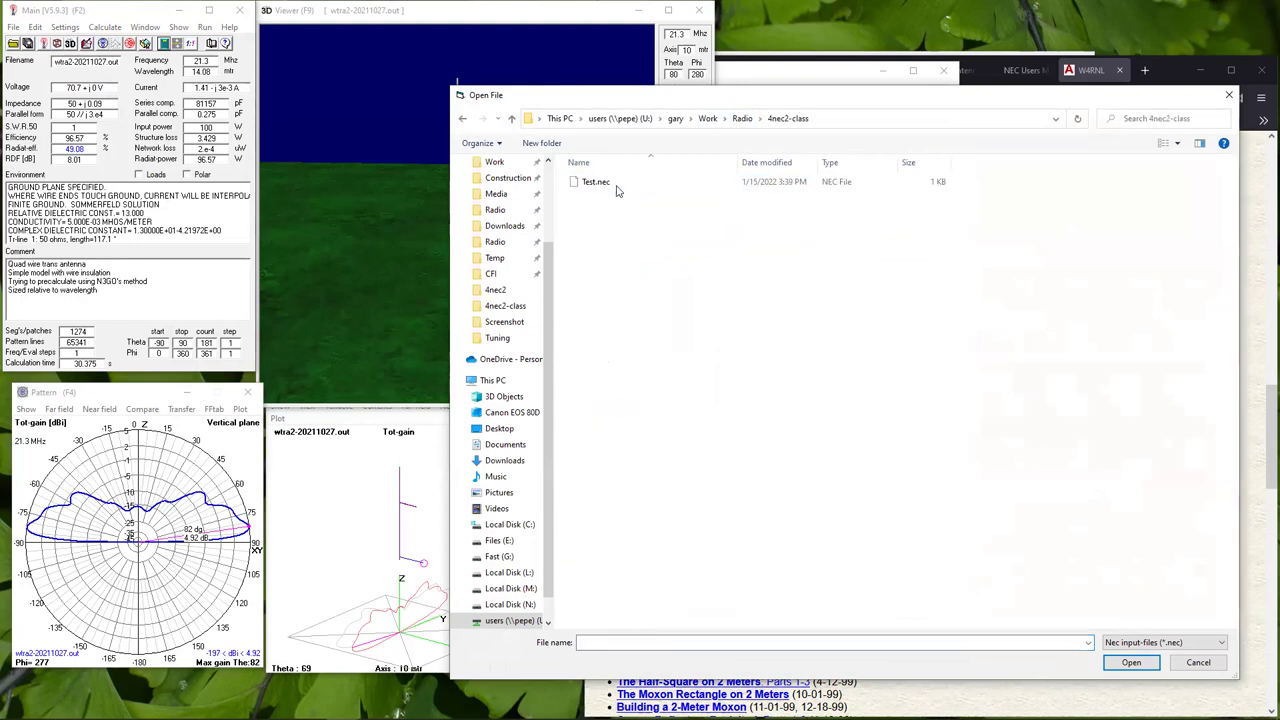
click(612, 184)
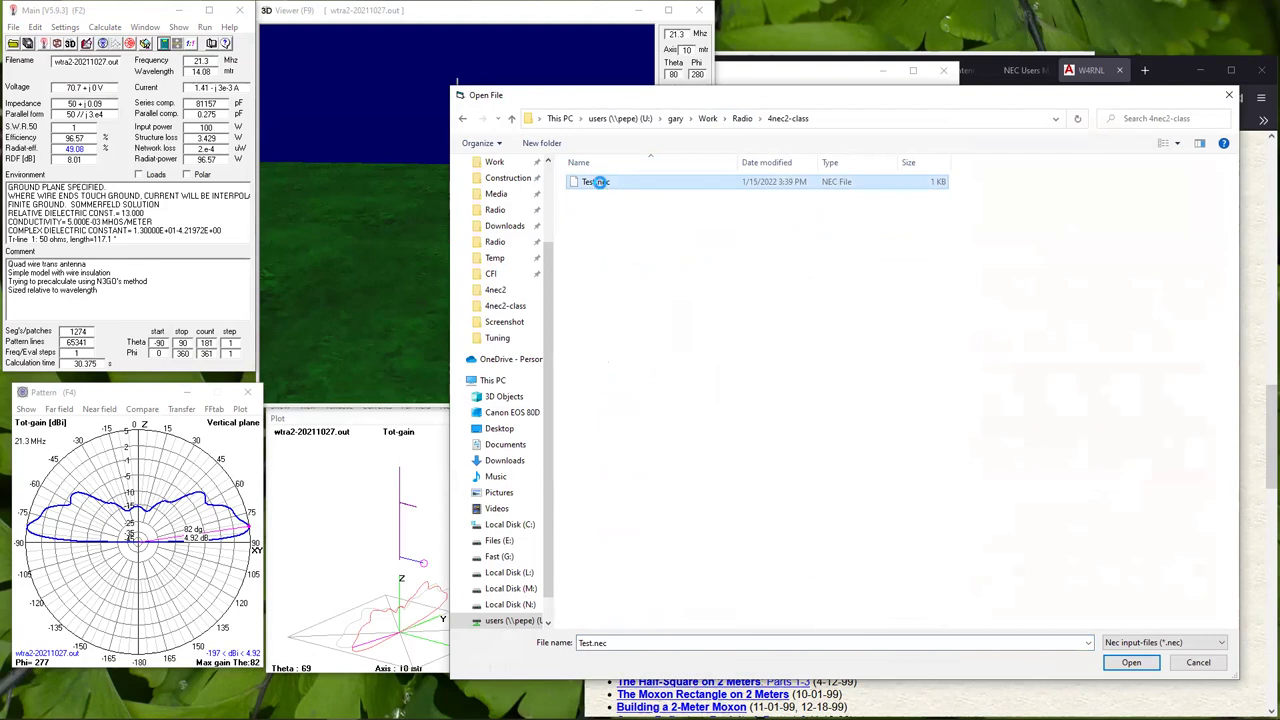
right_click(600, 188)
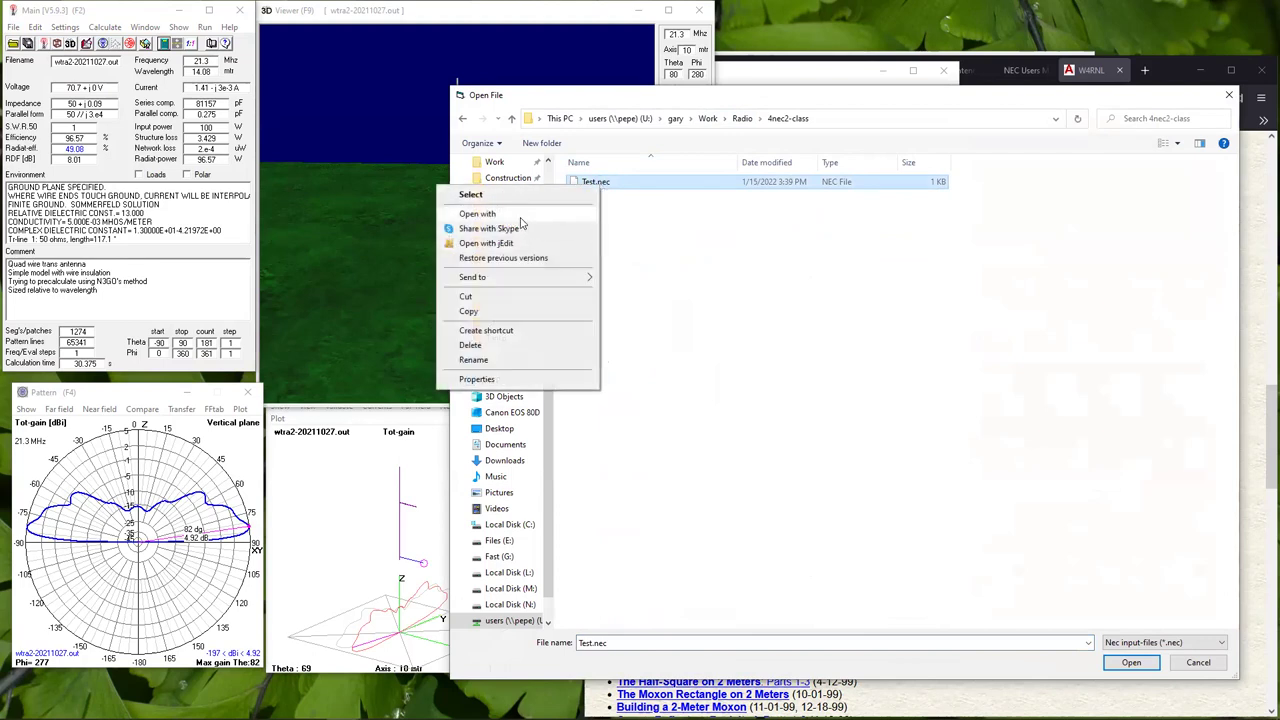
click(477, 213)
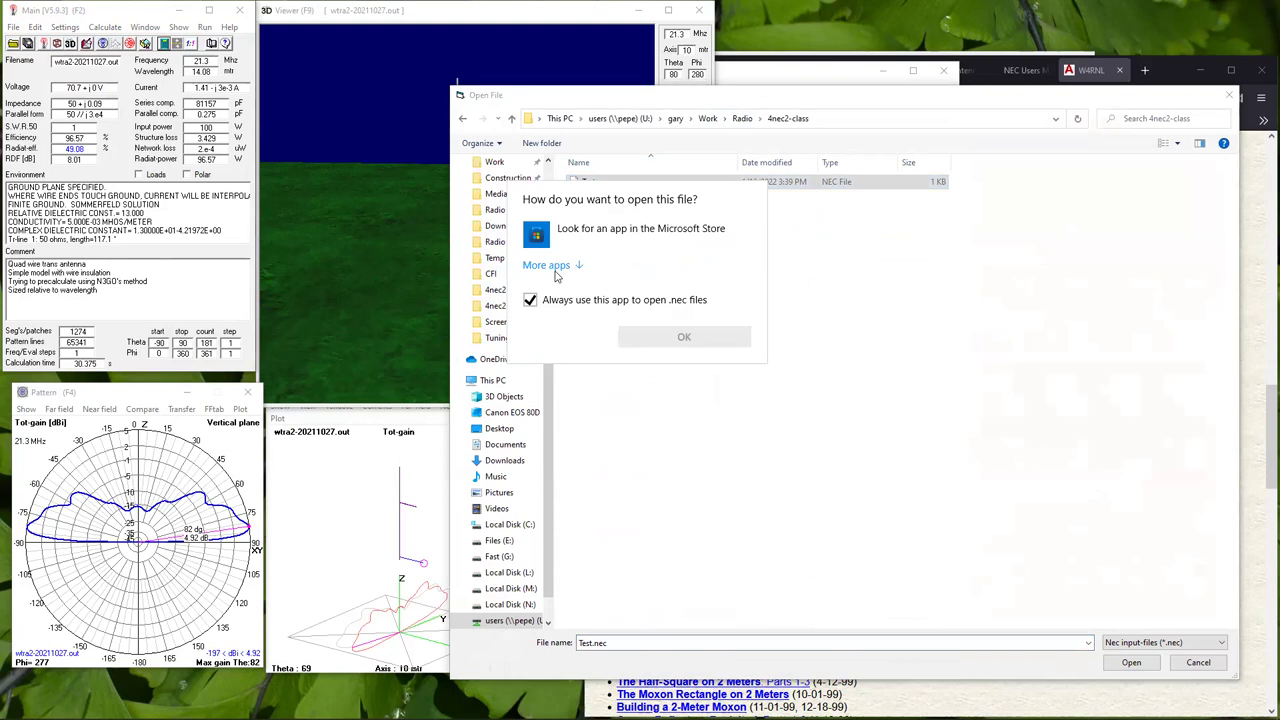
click(563, 264)
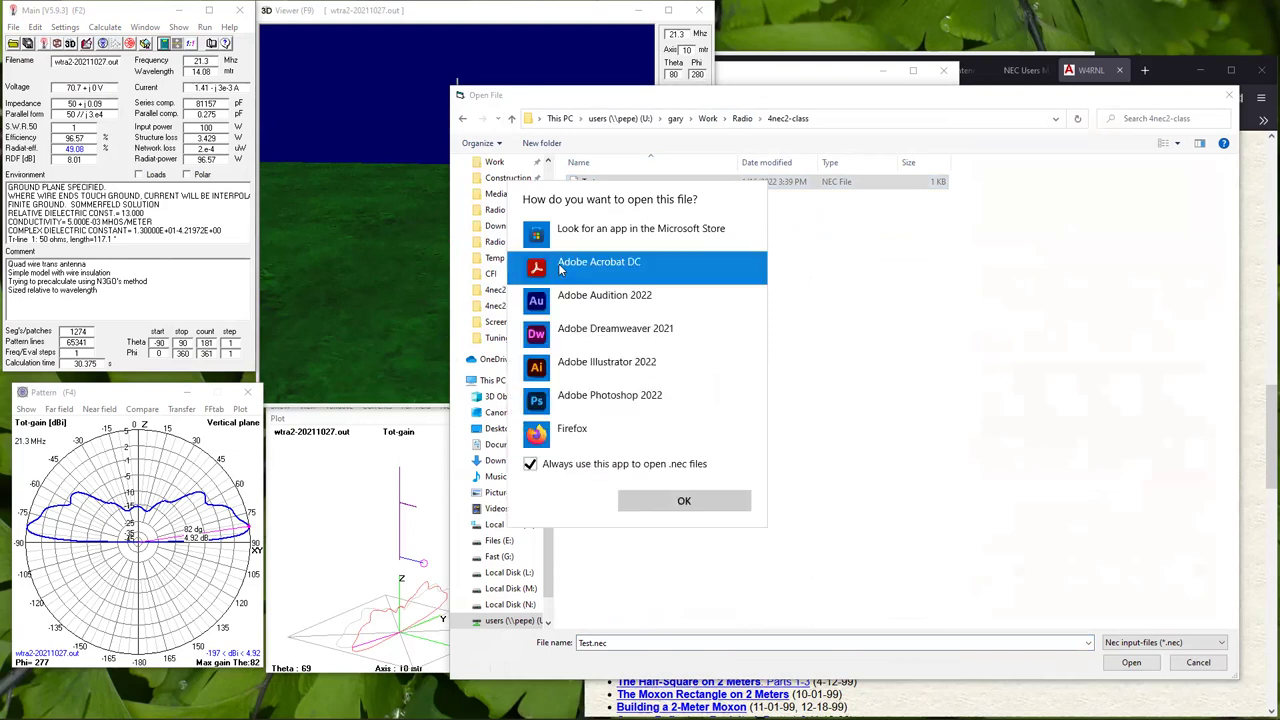
scroll(660, 416, down, 2)
scroll(660, 416, down, 5)
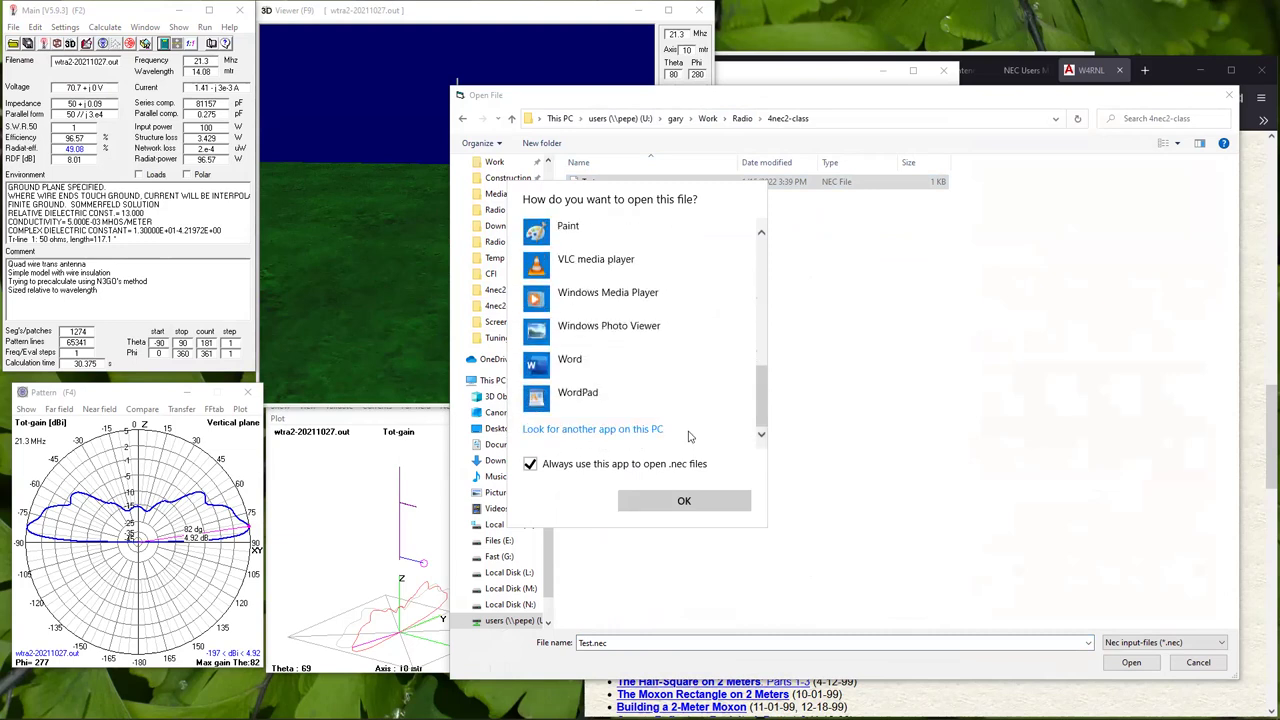
click(690, 396)
click(866, 303)
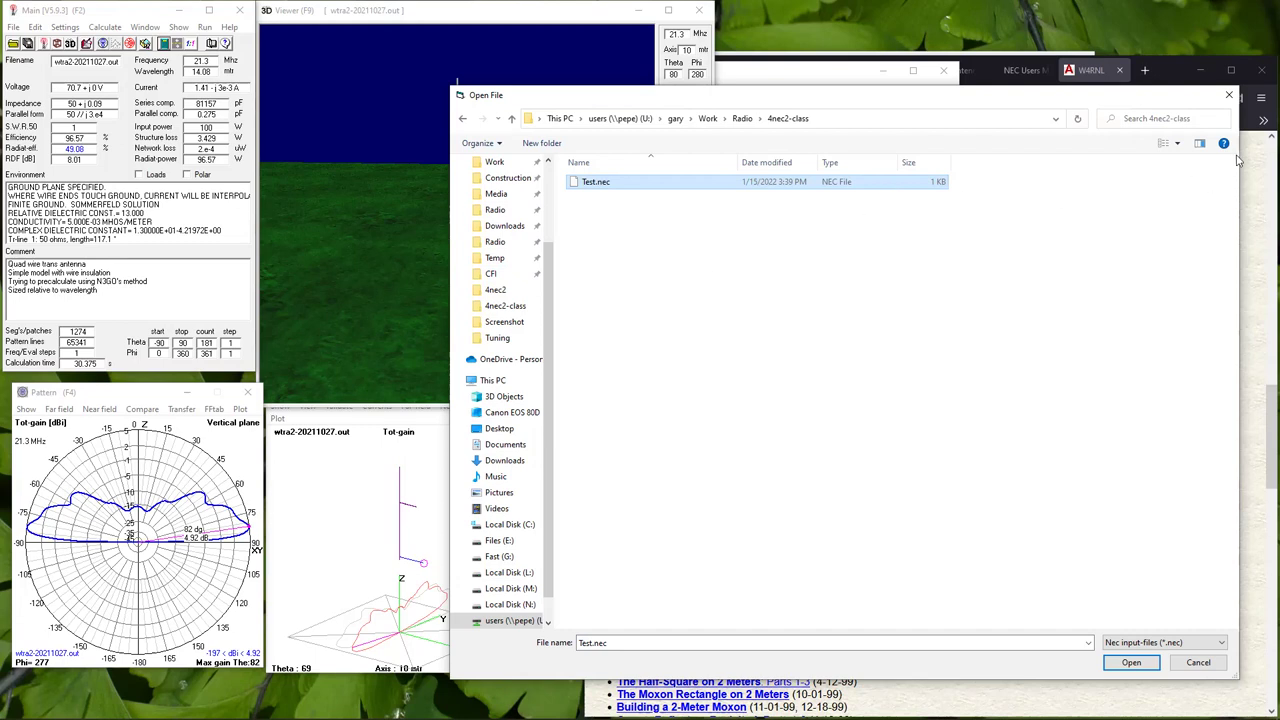
click(1195, 662)
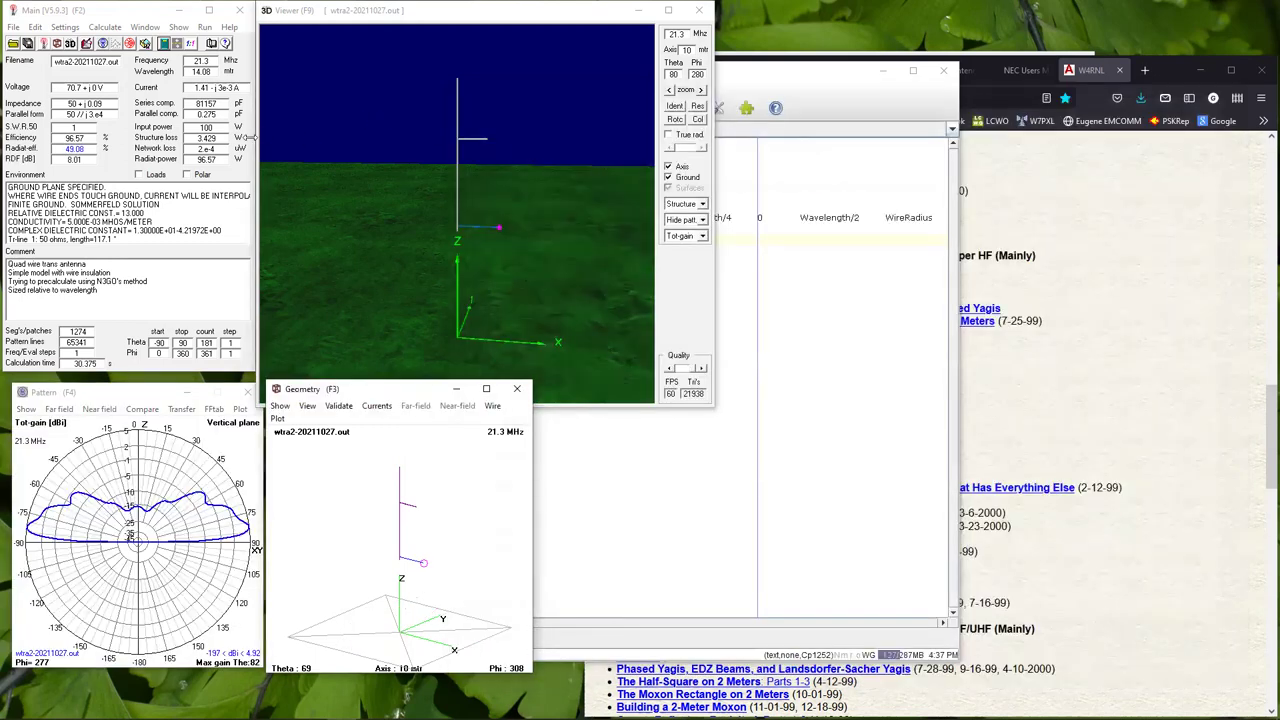
Move the 3D Viewer window over the jEdit window, clear of the Main and Geometry windows.
click(440, 33)
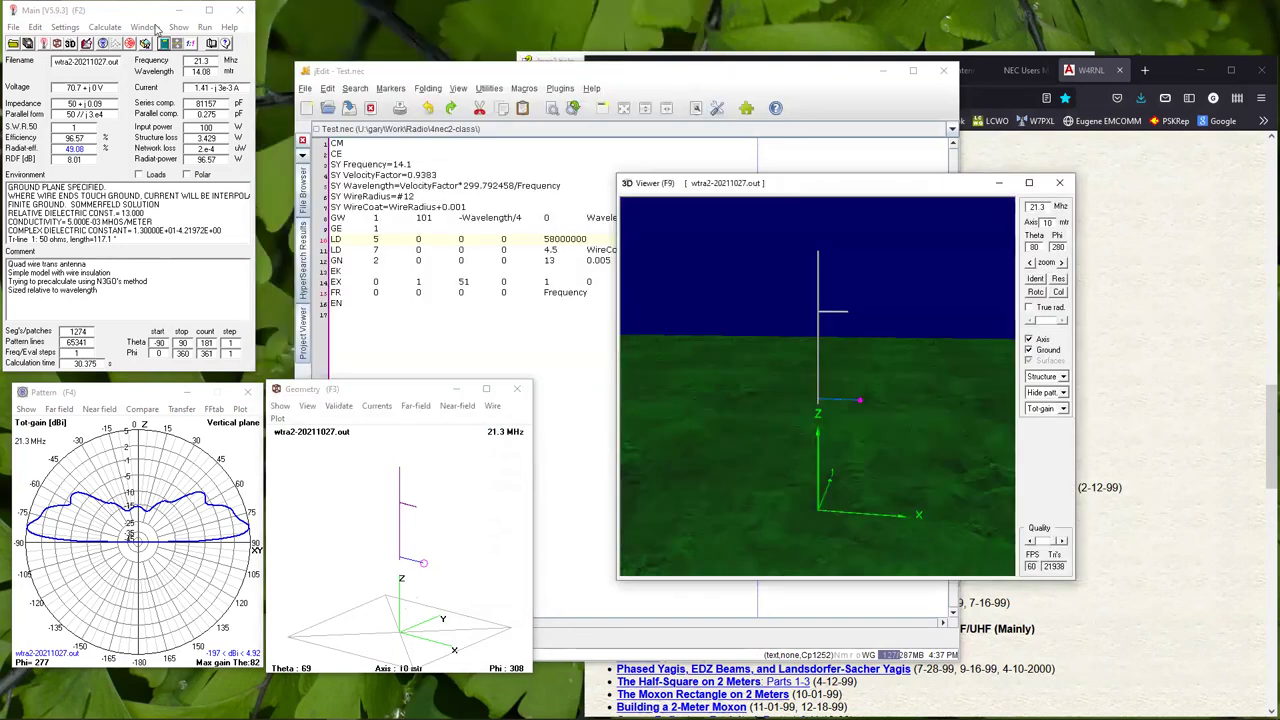
click(179, 28)
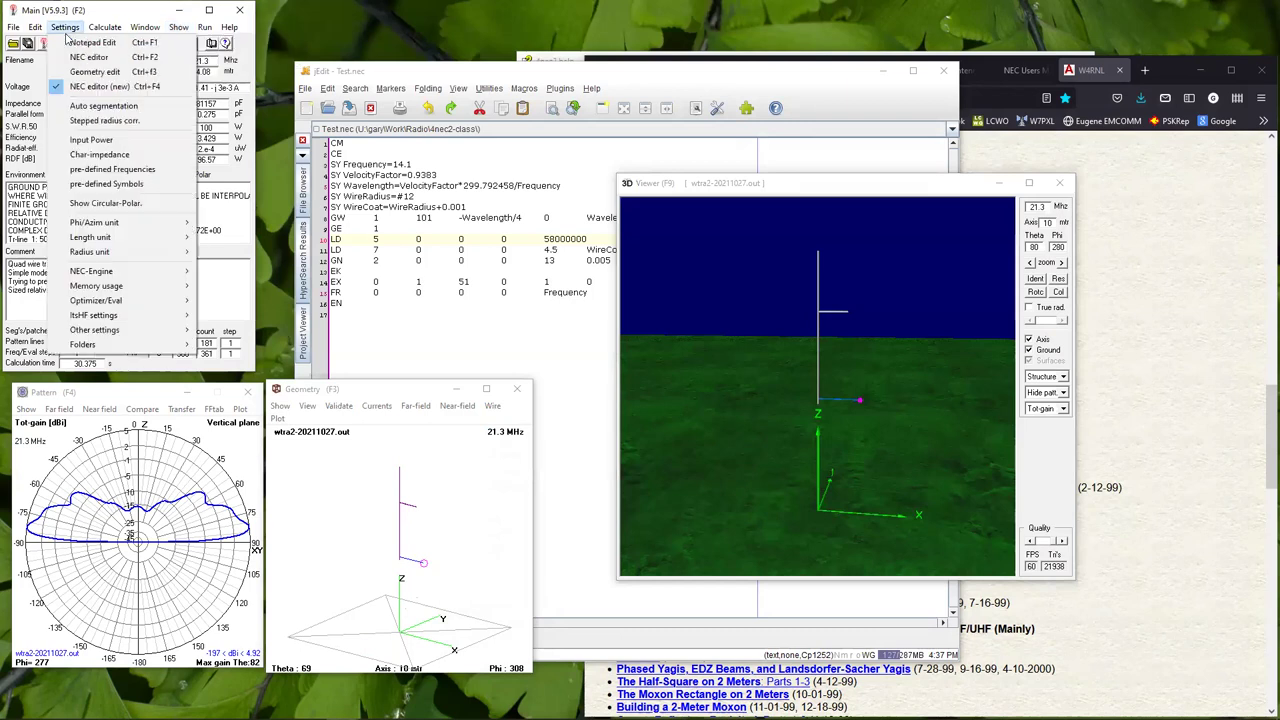
click(150, 16)
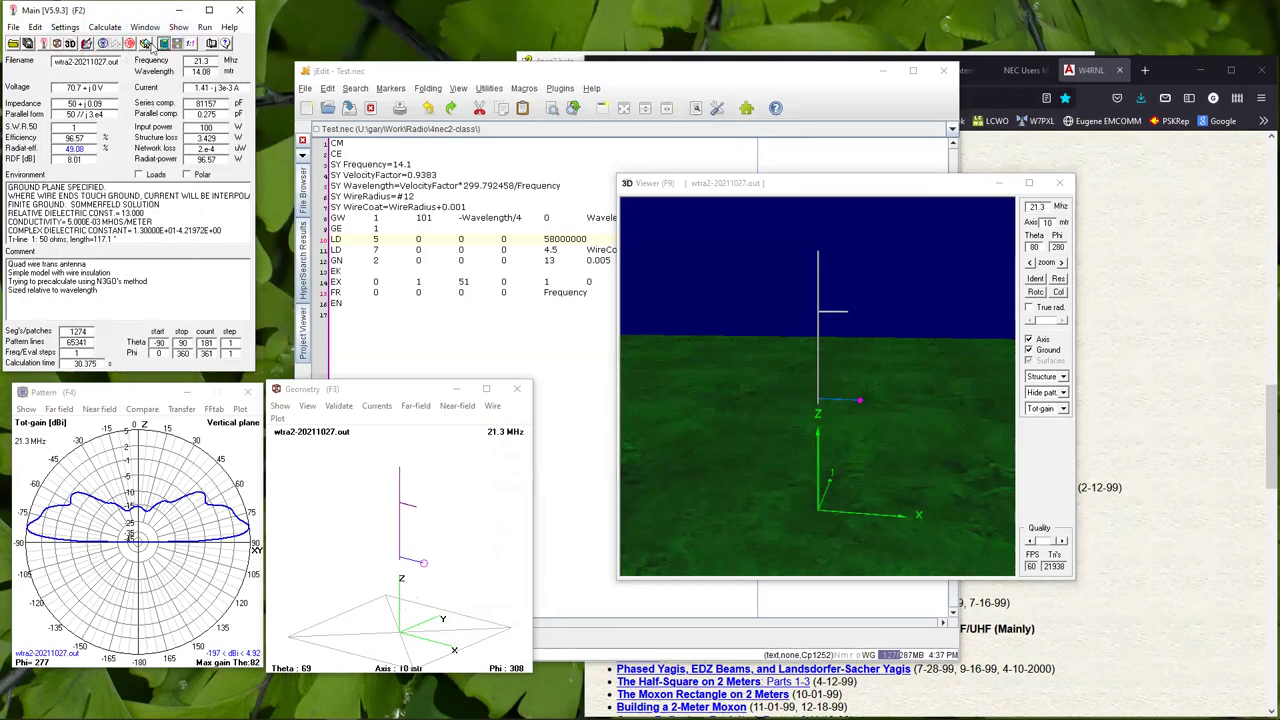
Generate a frequency sweep of the antenna from 20.3 to 22.3 MHz in 0.5 MHz steps.
click(162, 45)
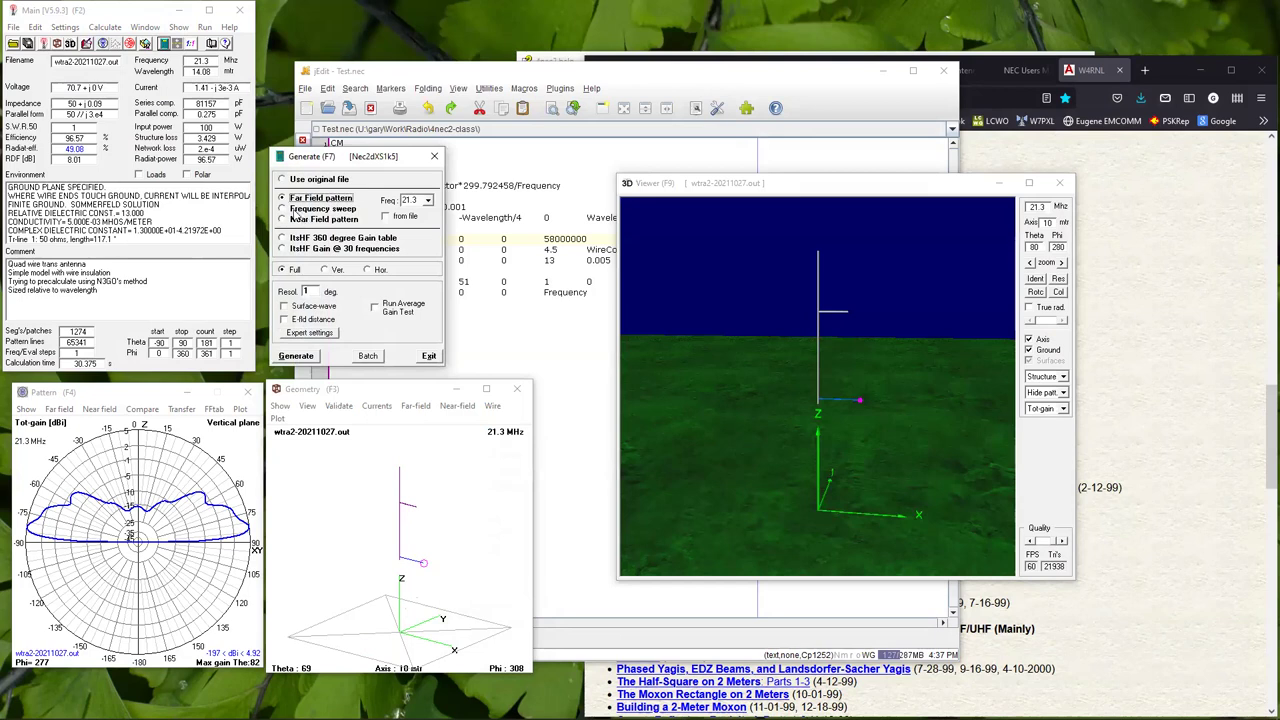
click(284, 209)
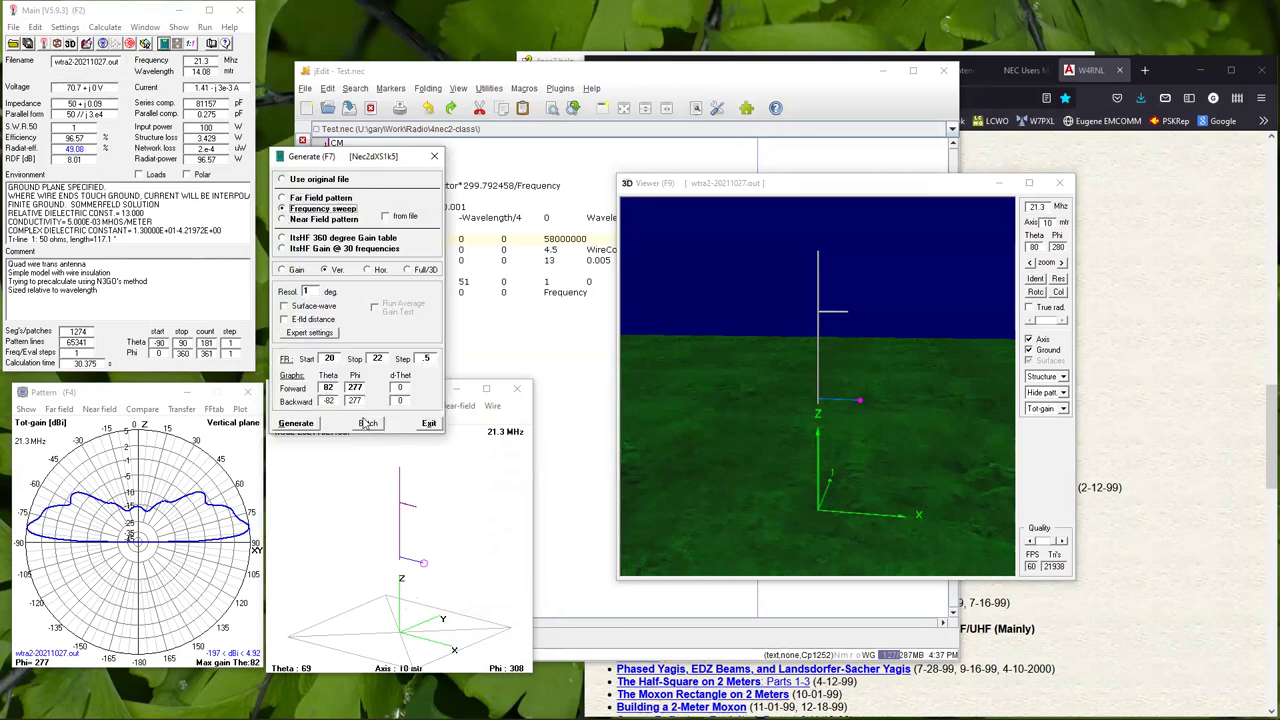
click(338, 360)
text(.3)
click(383, 358)
text(.3)
click(303, 427)
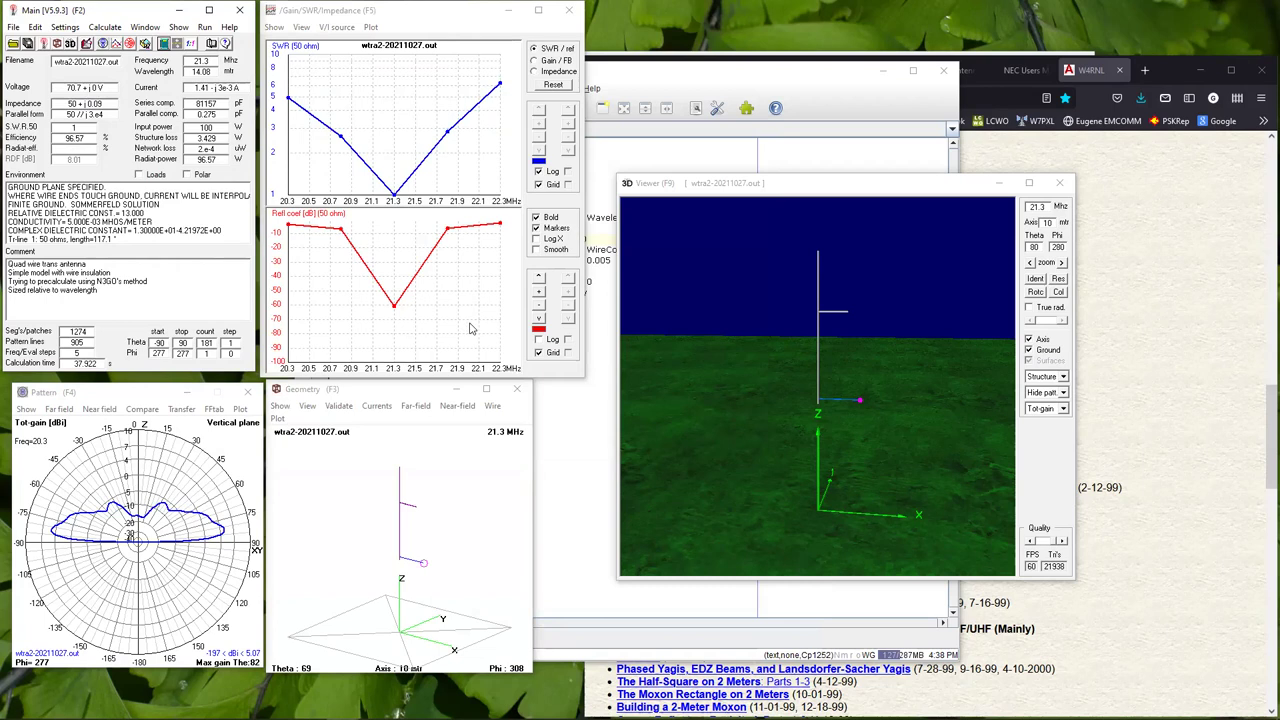
Step the swept vertical pattern through its frequencies to 21.3 MHz and mark the direction of maximum gain.
click(118, 490)
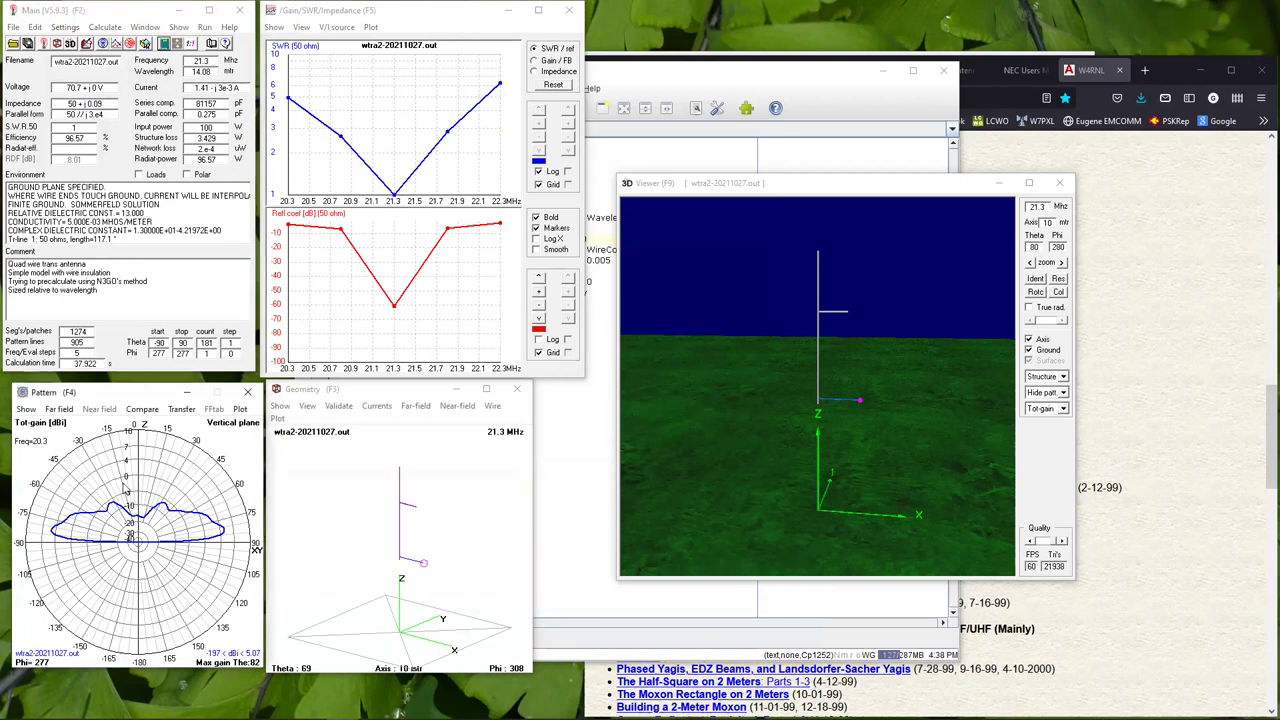
key(Up)
key(Down)
key(Up)
key(Up)
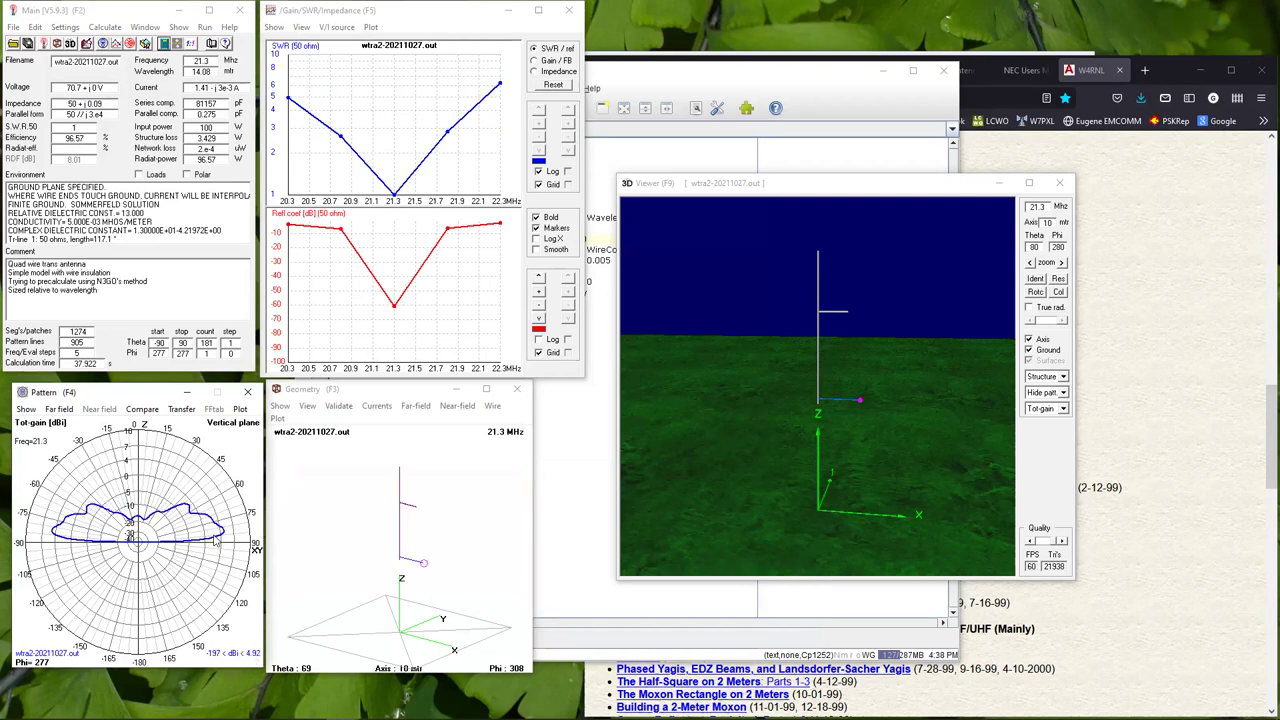
click(214, 531)
click(228, 534)
click(229, 534)
Plot the swept SWR as a separate gnuplot graph, examine the curve and close the graph.
click(371, 27)
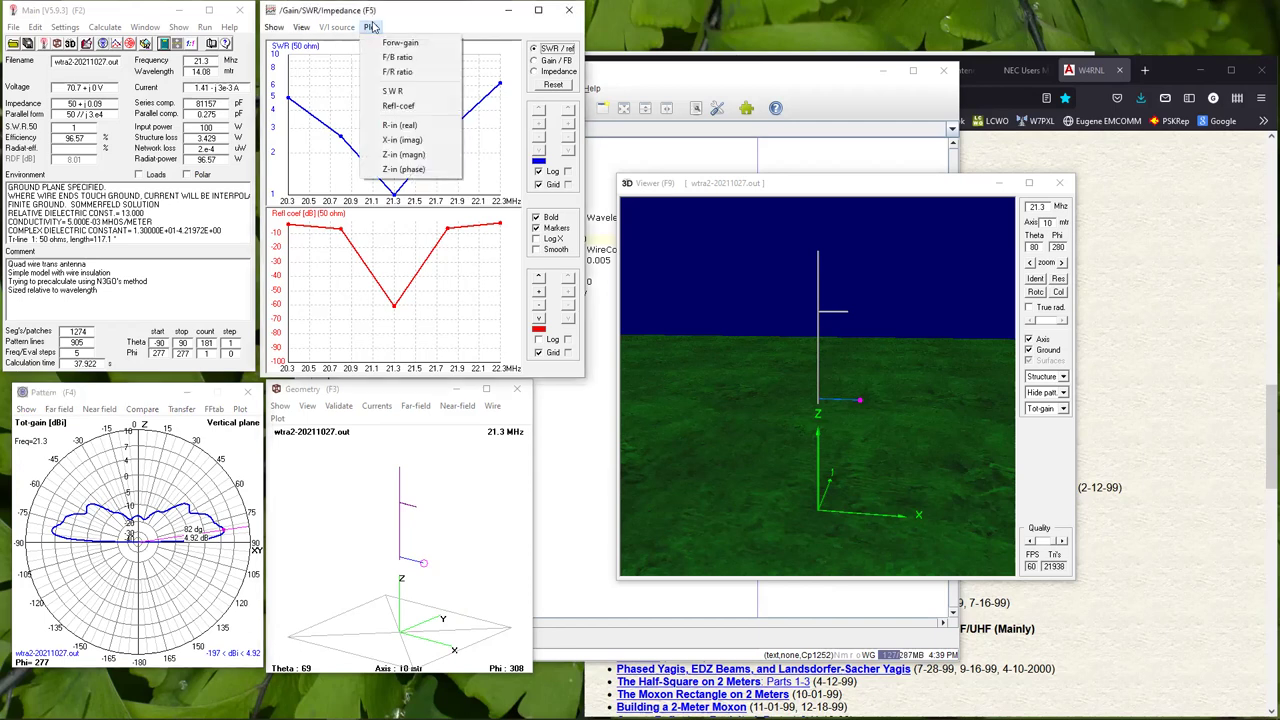
click(371, 27)
click(371, 27)
click(393, 91)
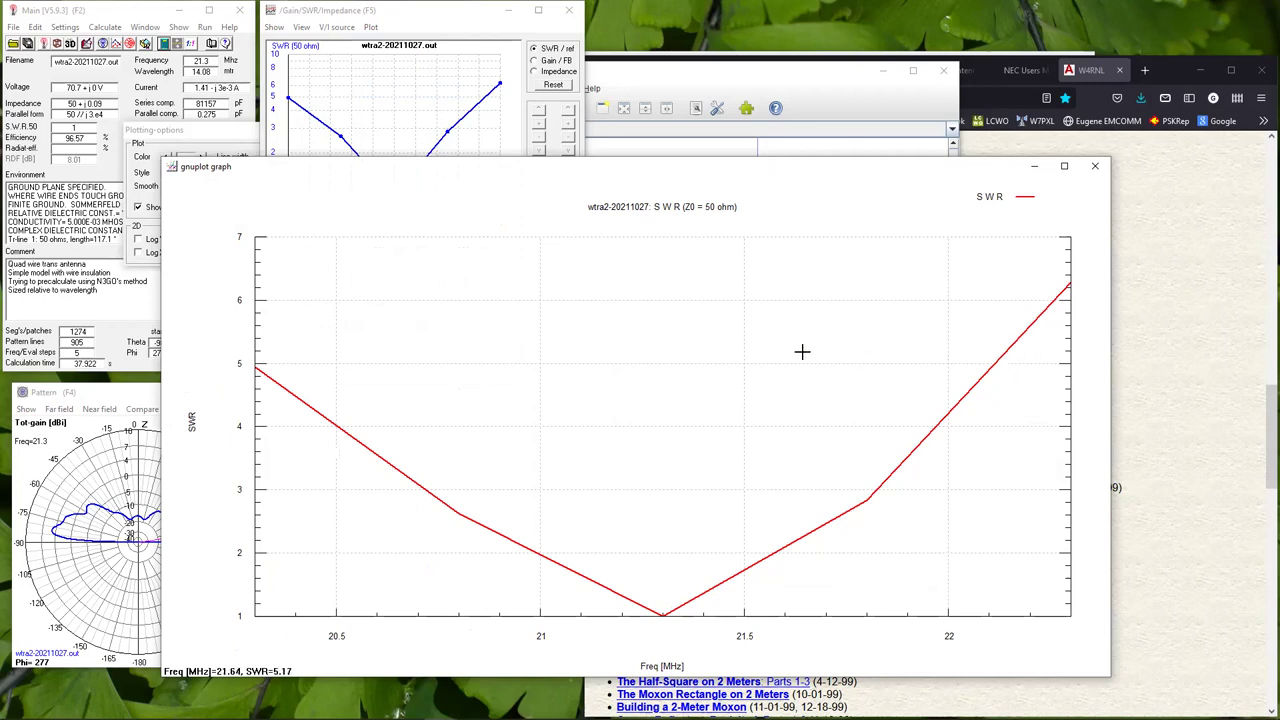
click(1097, 167)
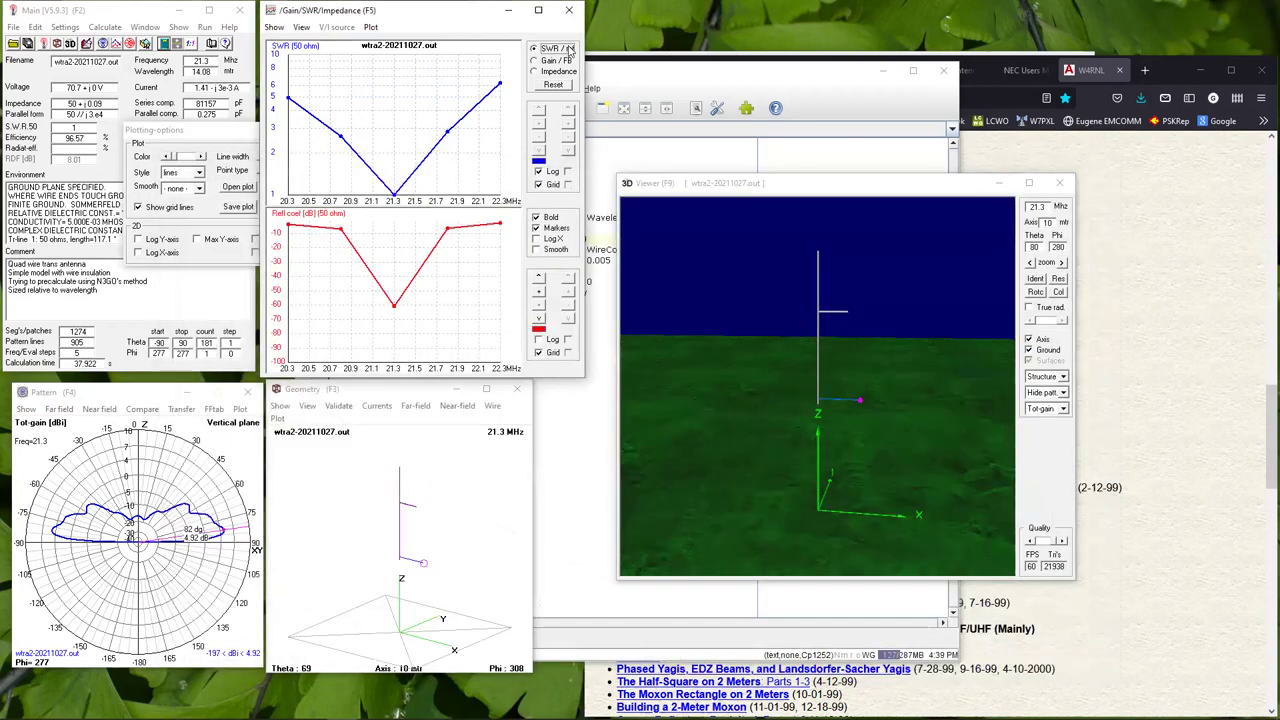
View the sweep's gain and front-to-back curves and its impedance curves, and return to the SWR chart.
click(545, 64)
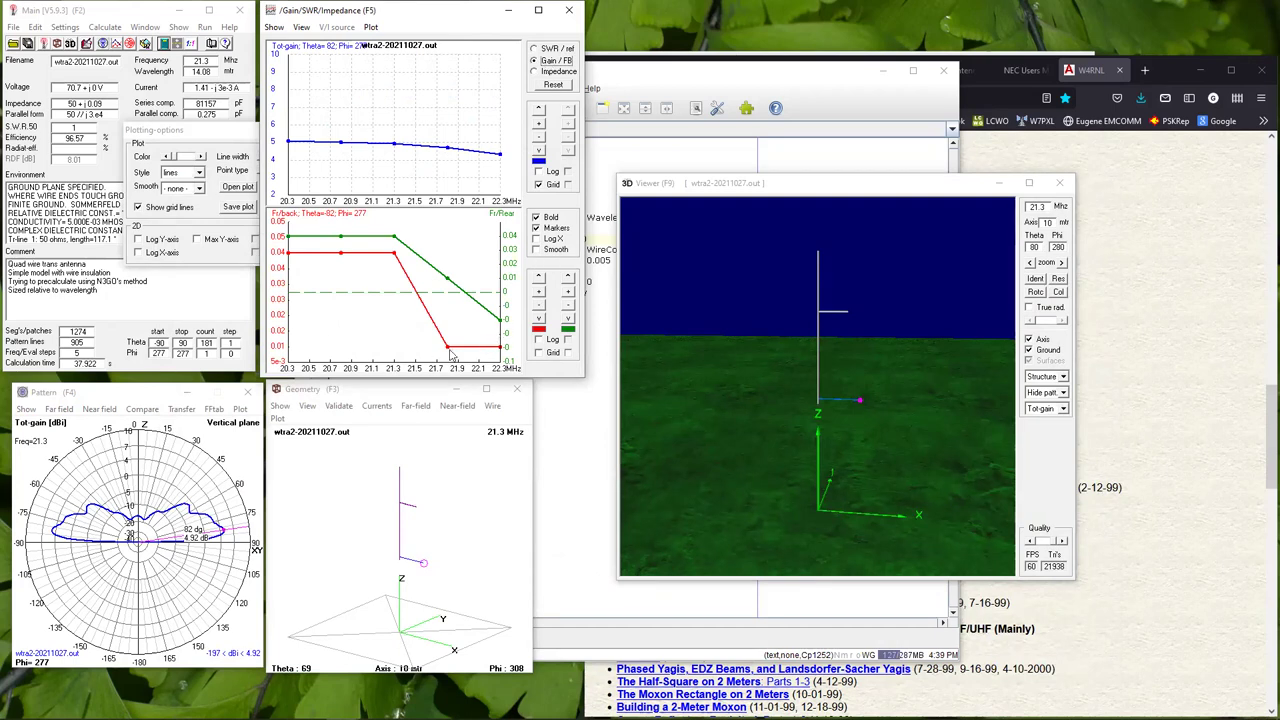
click(534, 72)
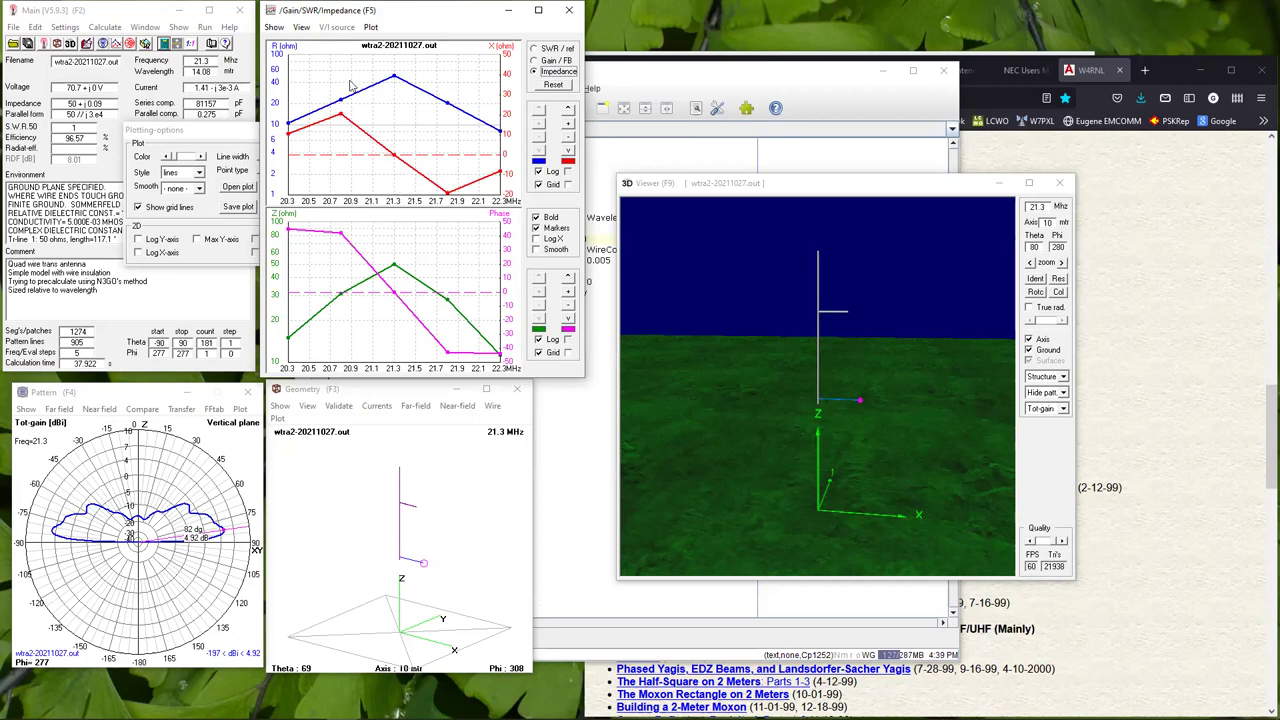
click(538, 48)
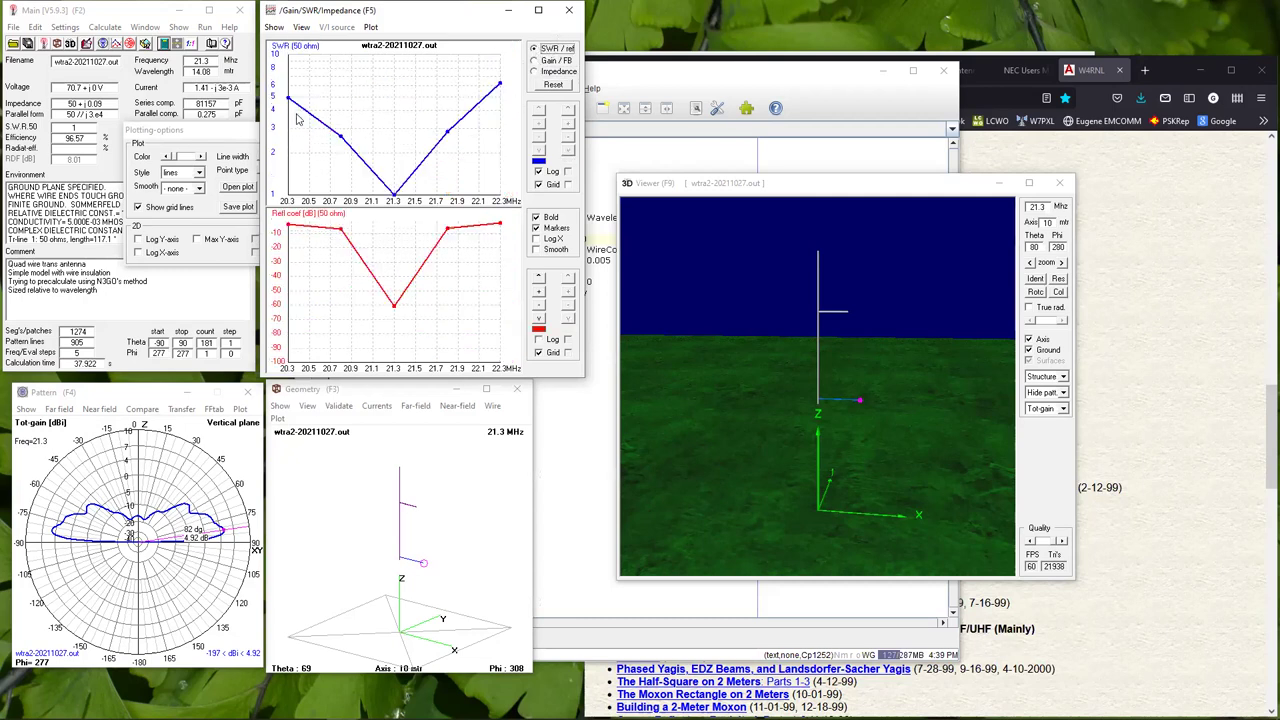
click(303, 27)
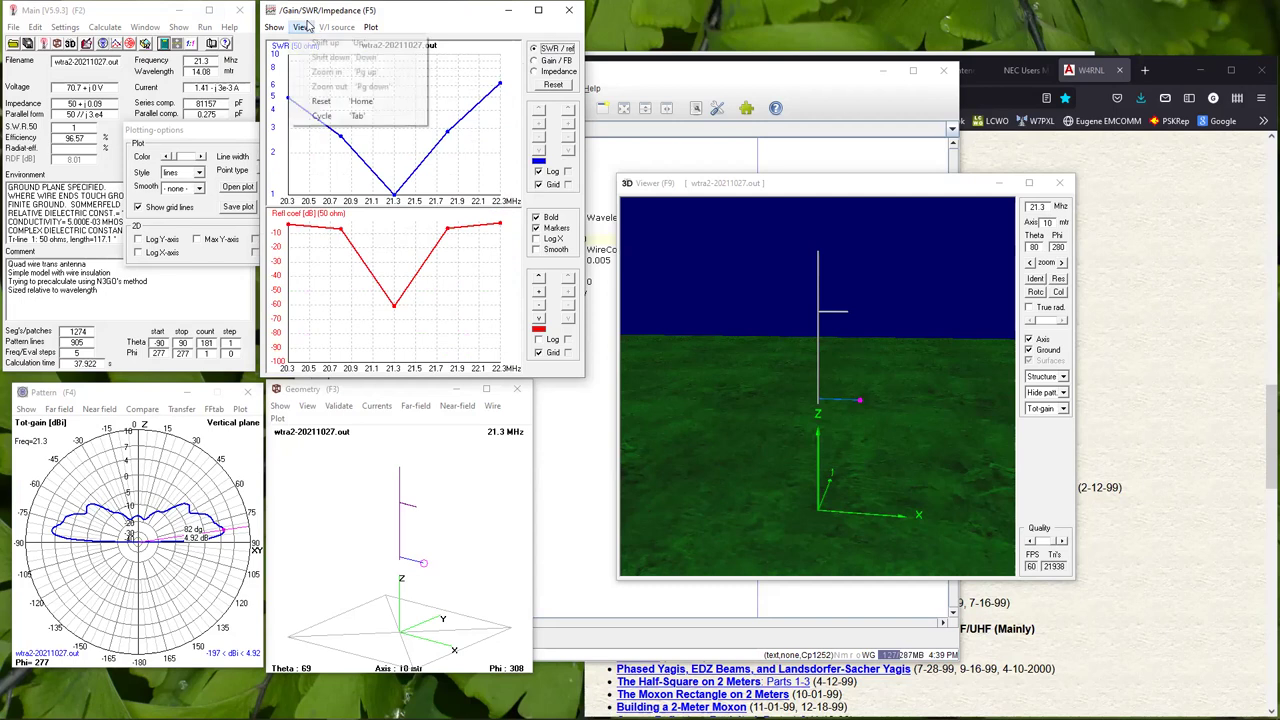
mouse_move(282, 26)
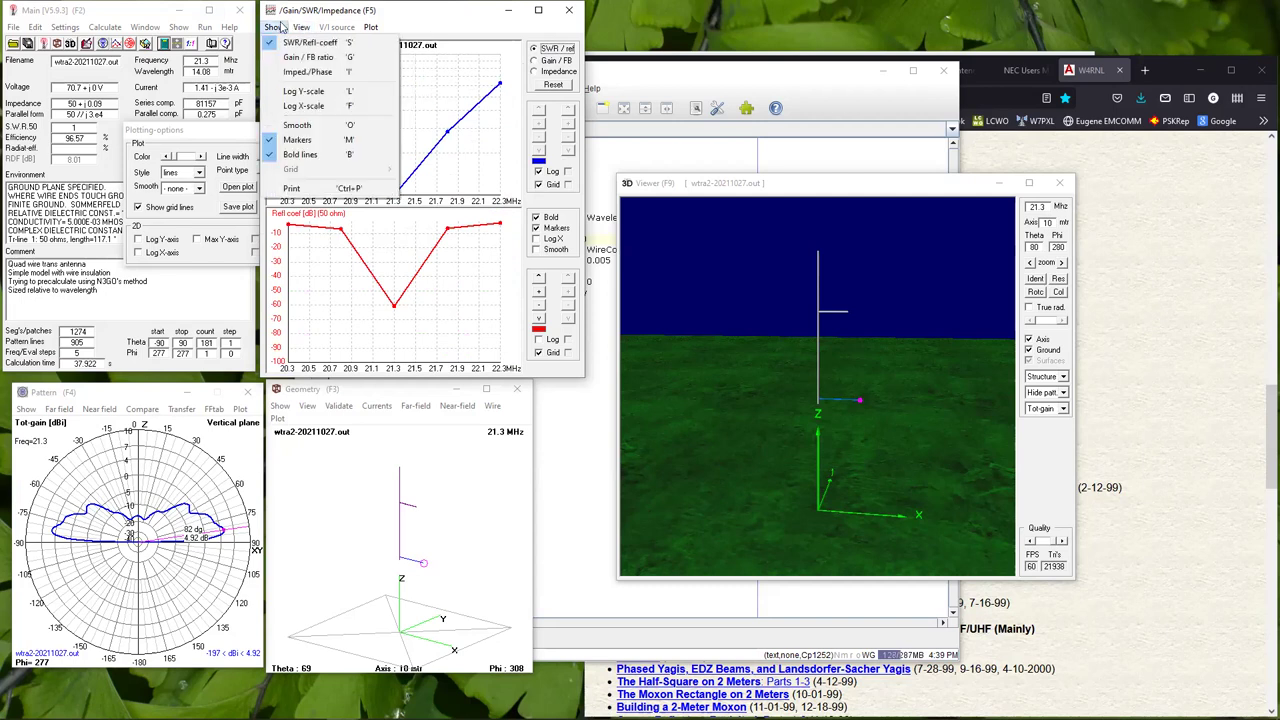
click(381, 14)
Show the excitation and load info in the Main window, review it and hide it again.
click(179, 27)
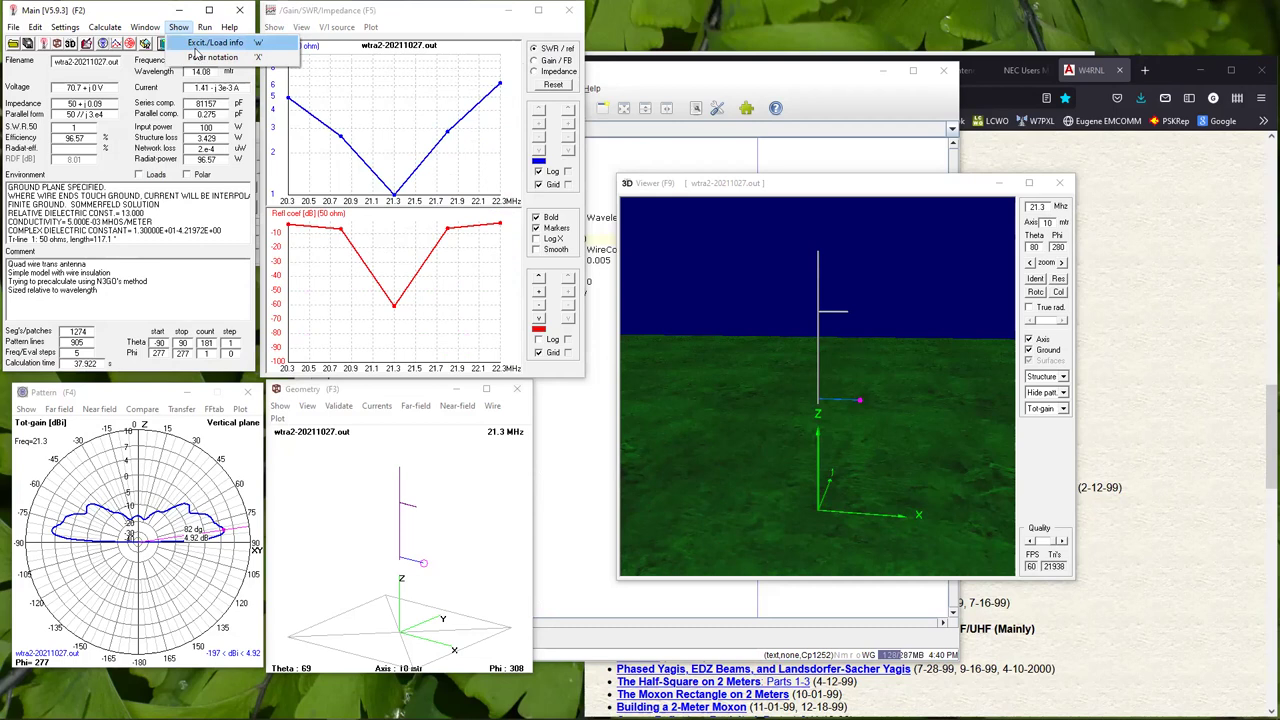
click(205, 46)
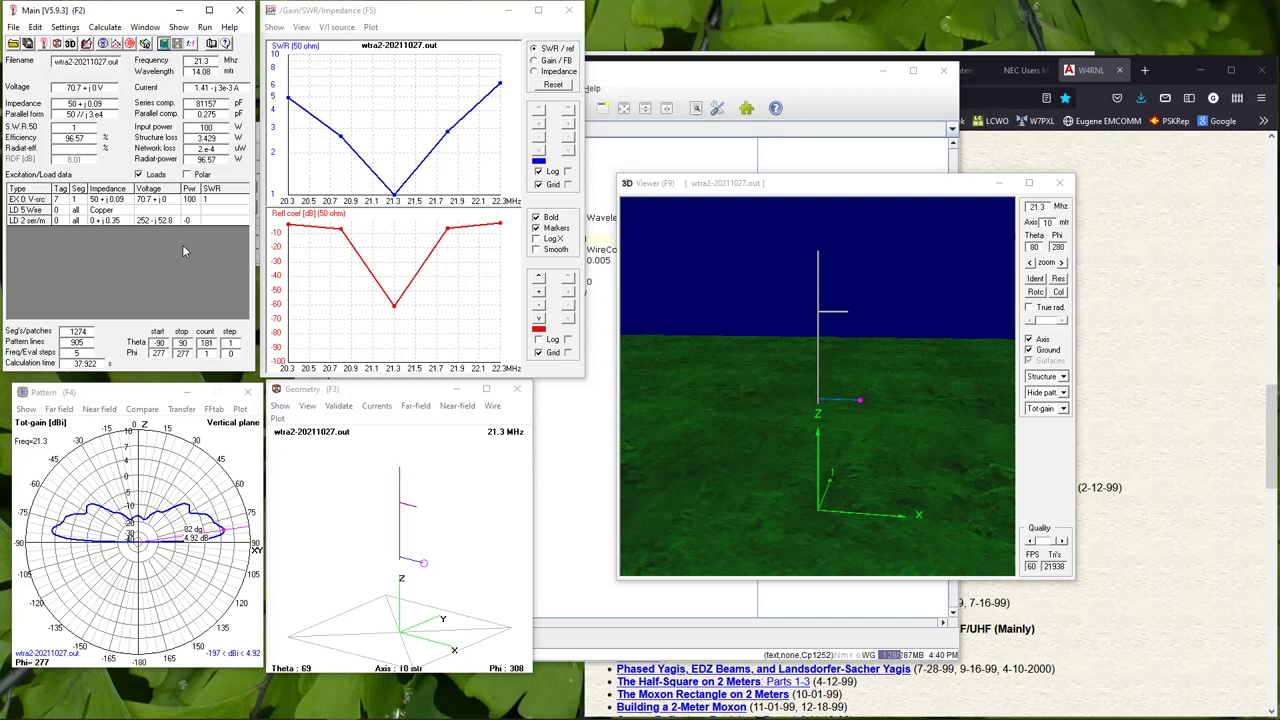
click(178, 27)
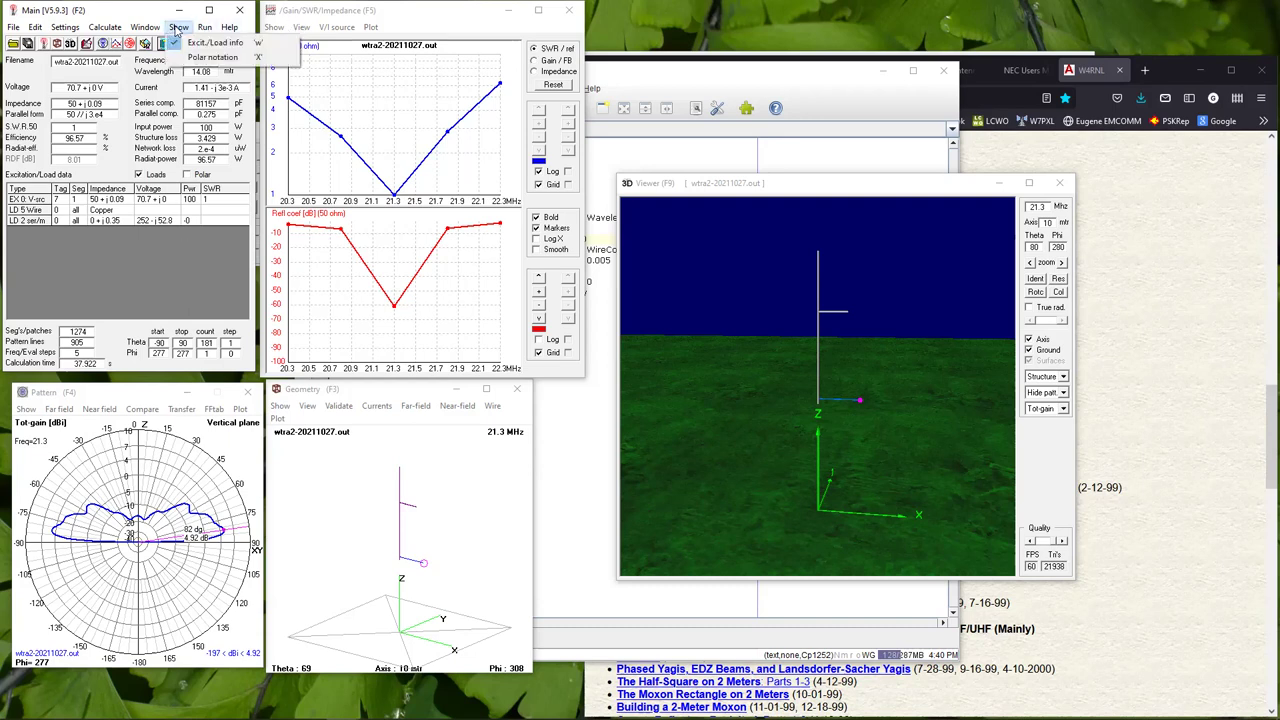
click(210, 42)
Open the Smith chart for the swept frequencies and review its import and display options.
click(145, 27)
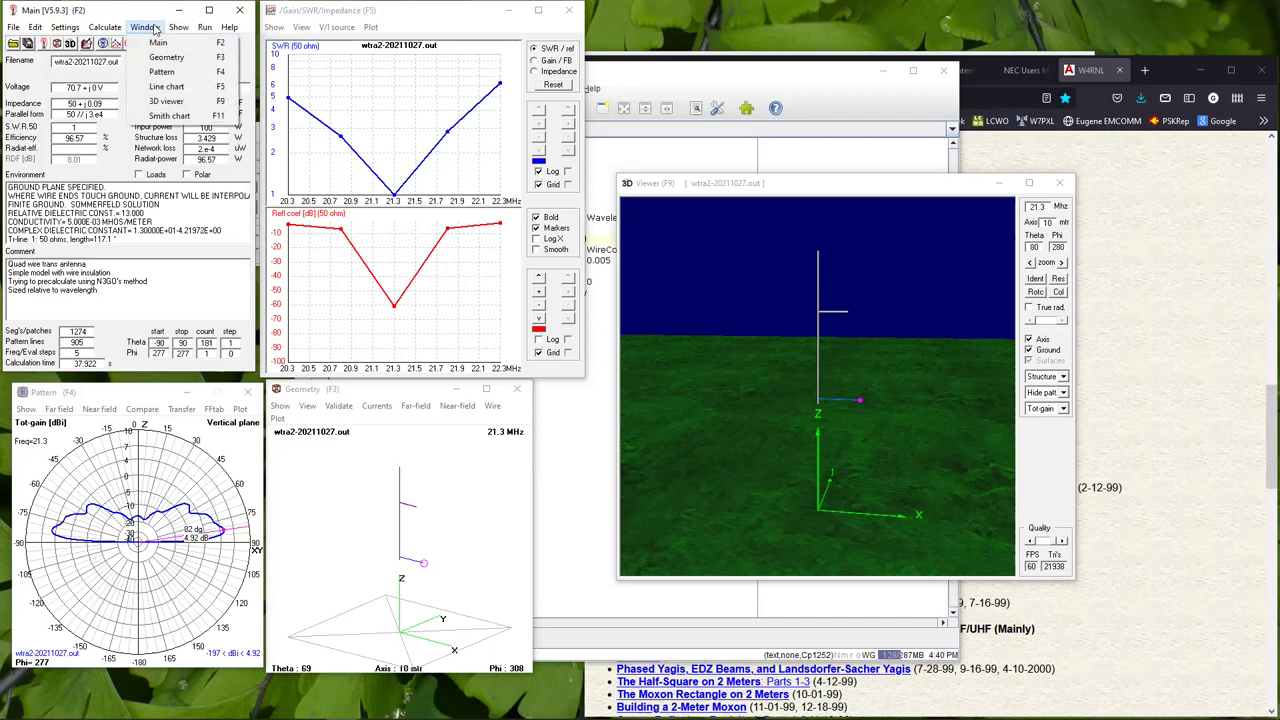
click(167, 103)
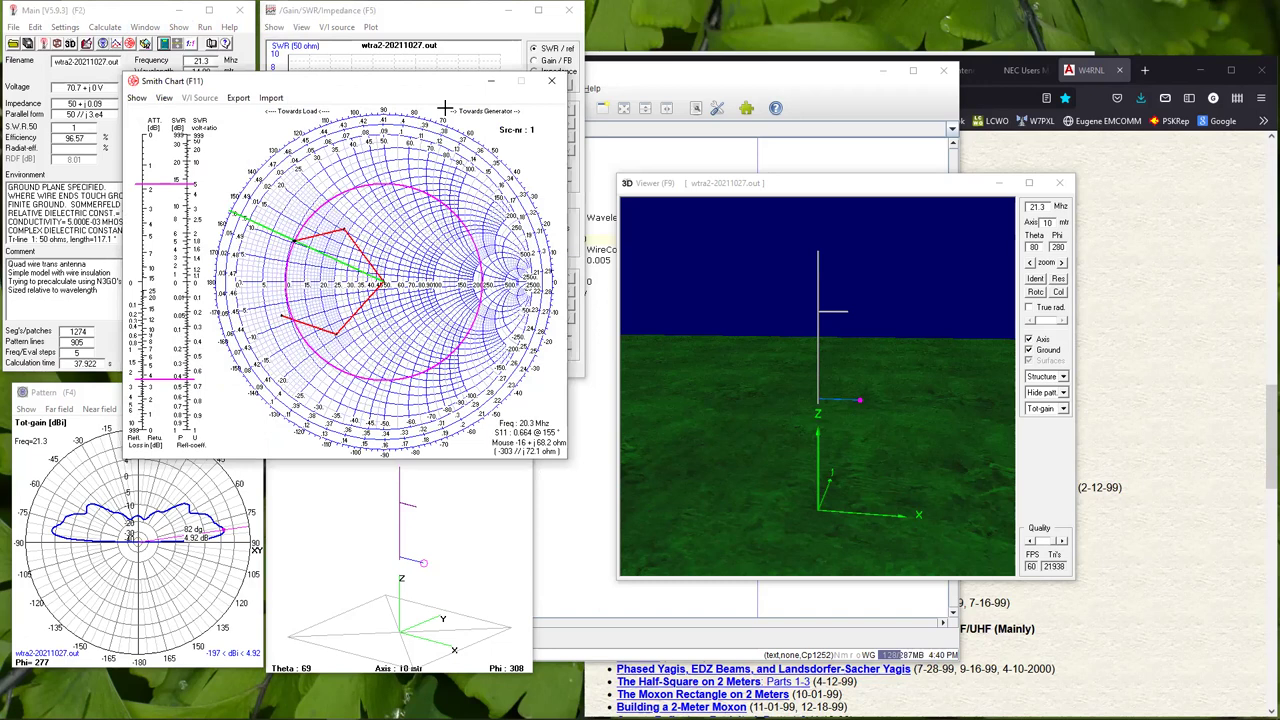
click(271, 98)
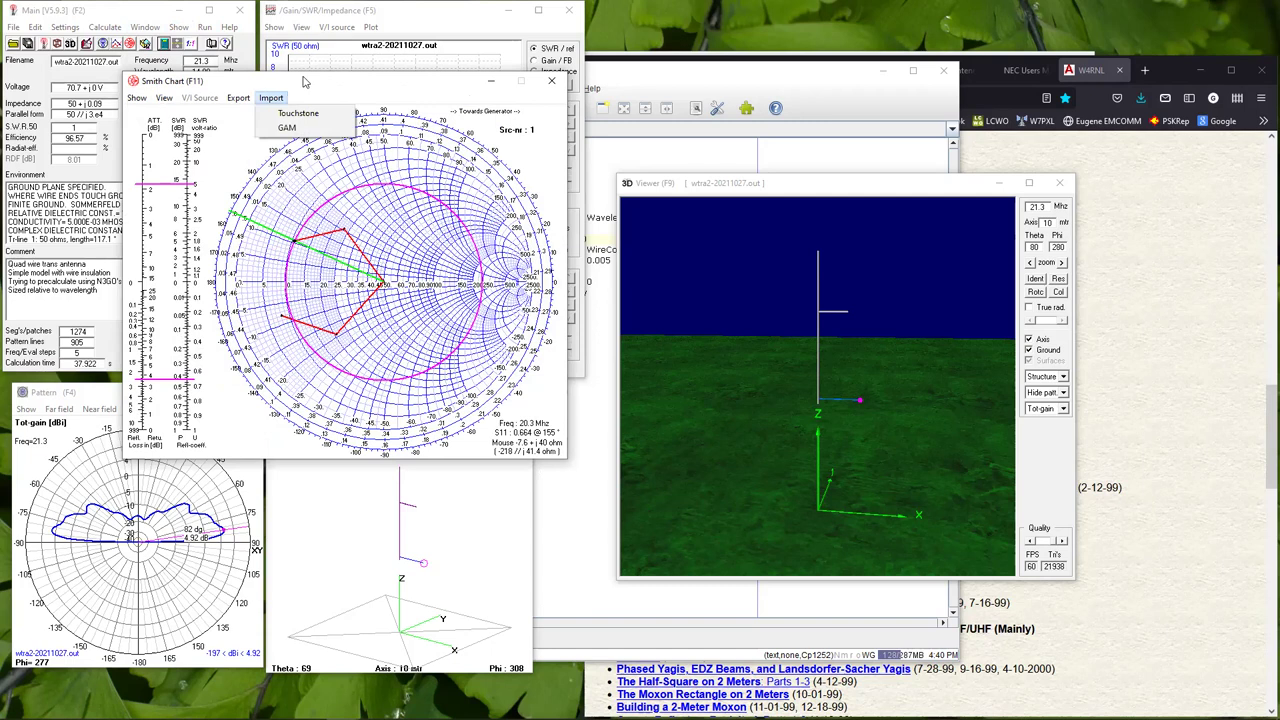
mouse_move(250, 97)
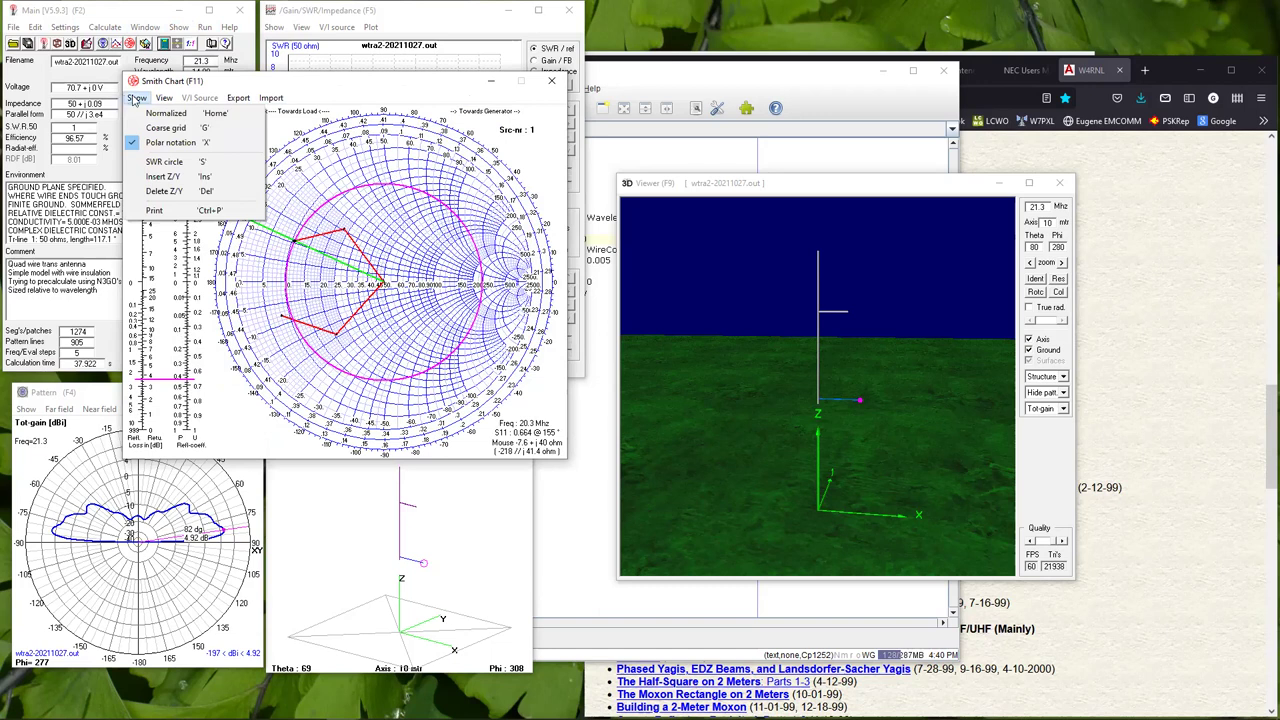
mouse_move(164, 97)
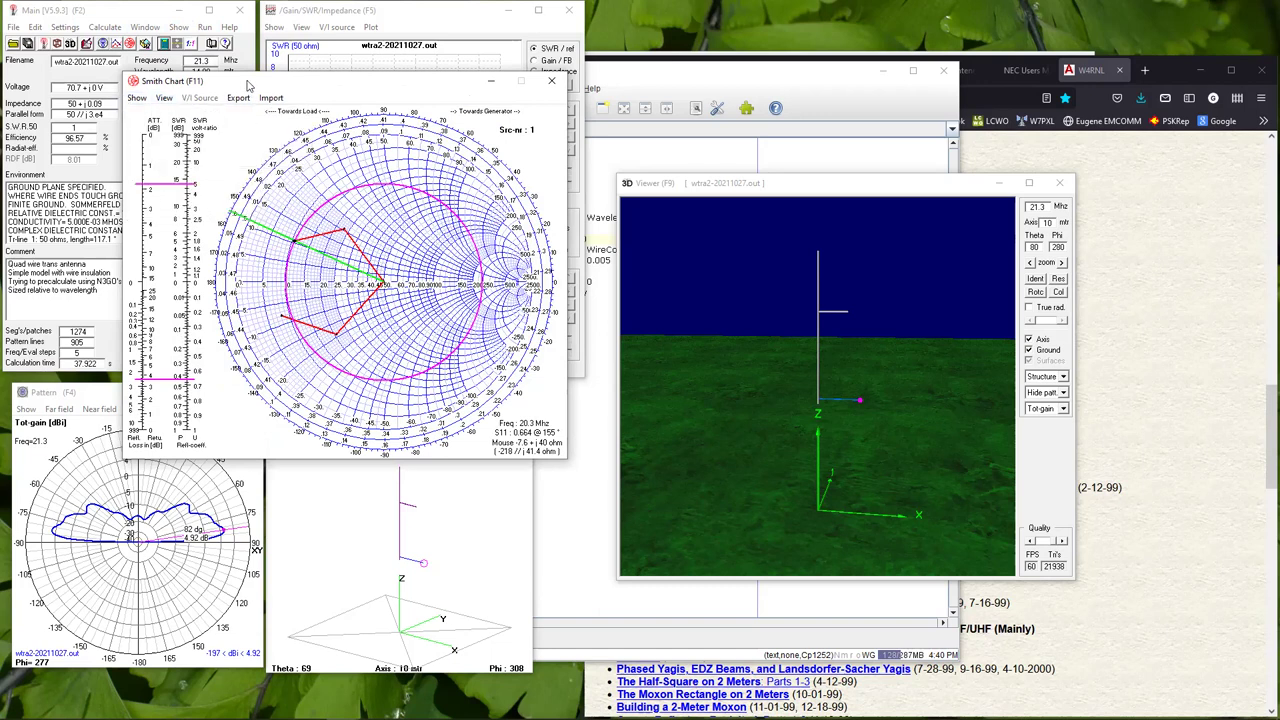
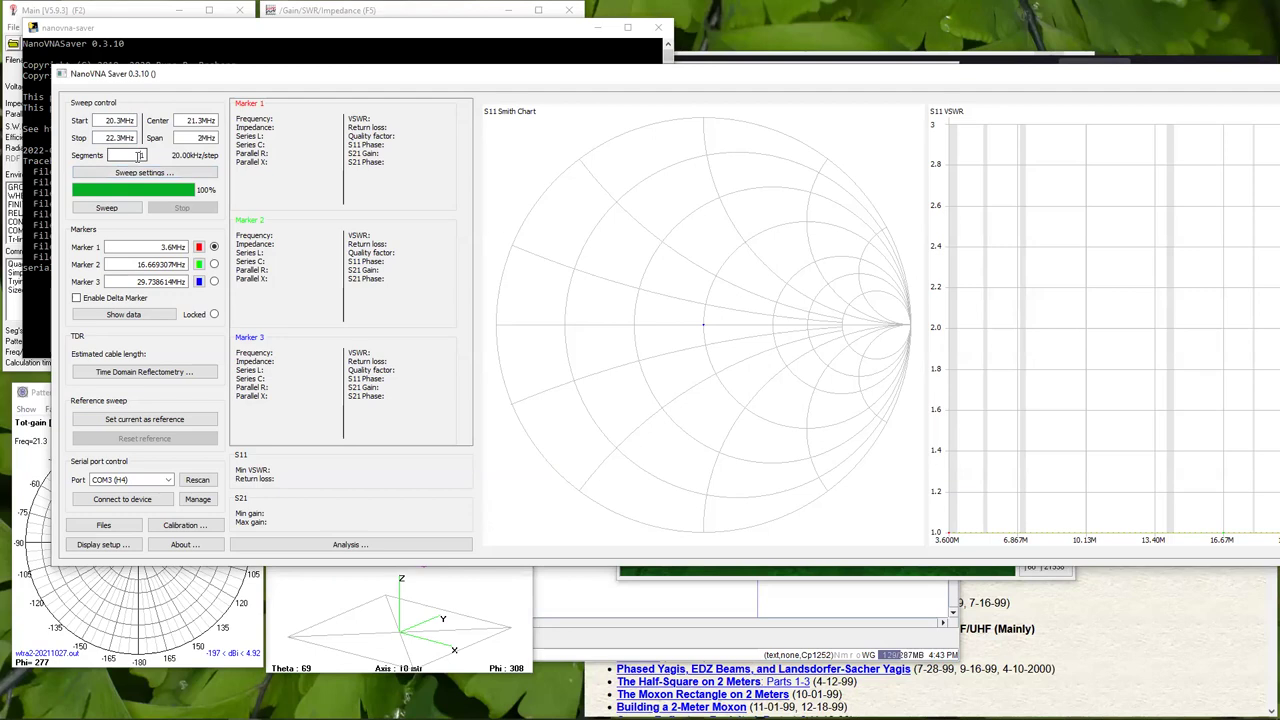
In NanoVNA Saver, set the number of sweep segments to 2 and run the sweep.
text(2)
click(106, 207)
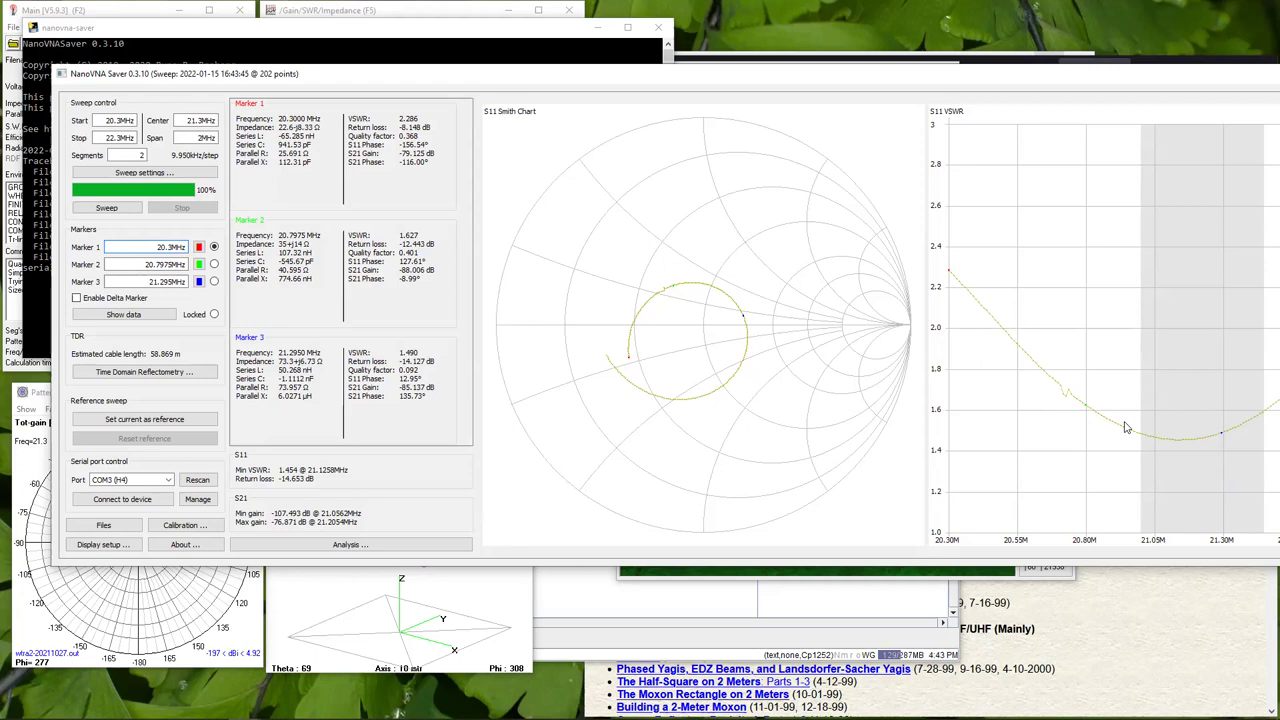
Place marker 1 at the minimum of the S11 VSWR curve, at about 21.14 MHz.
scroll(1125, 428, up, 3)
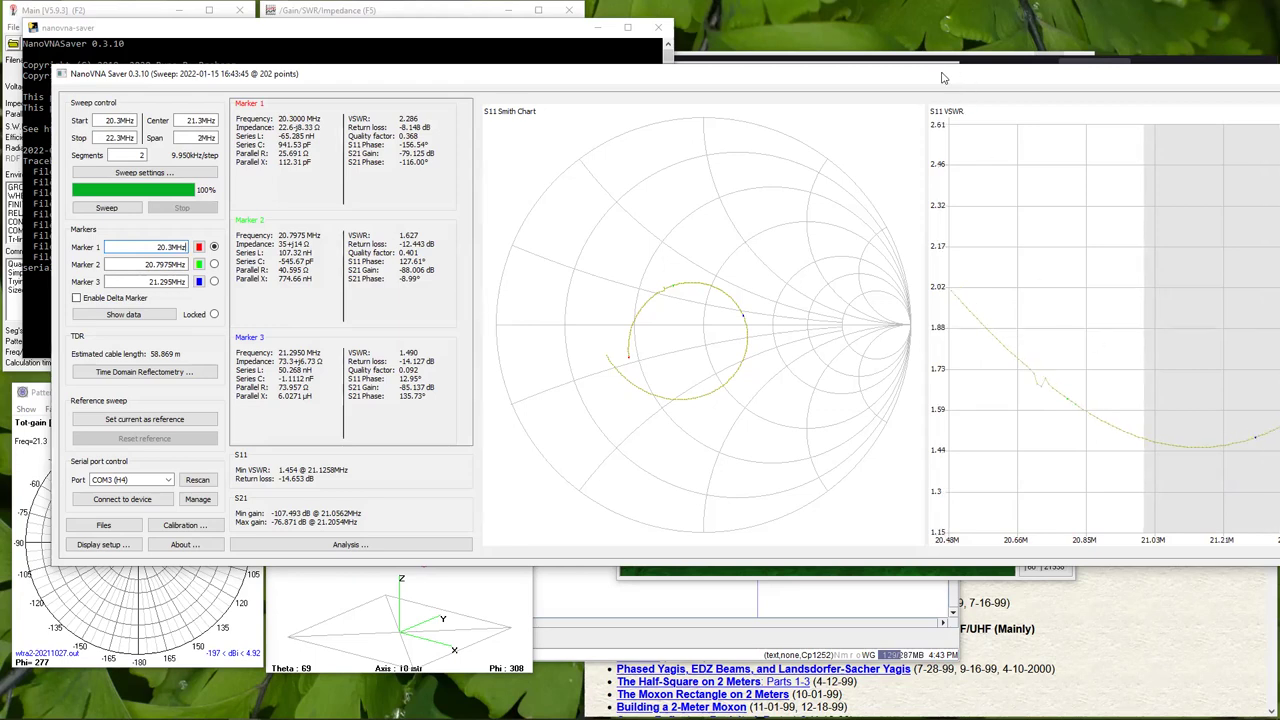
drag(942, 78, 644, 118)
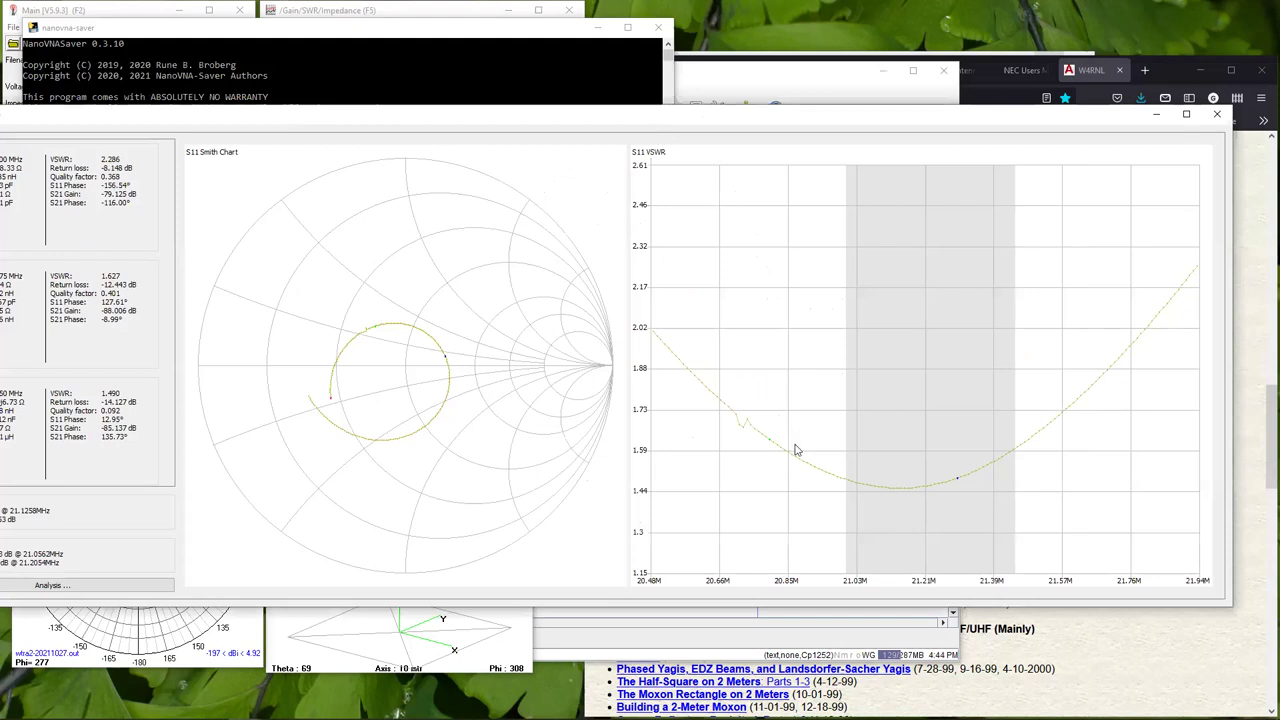
click(901, 494)
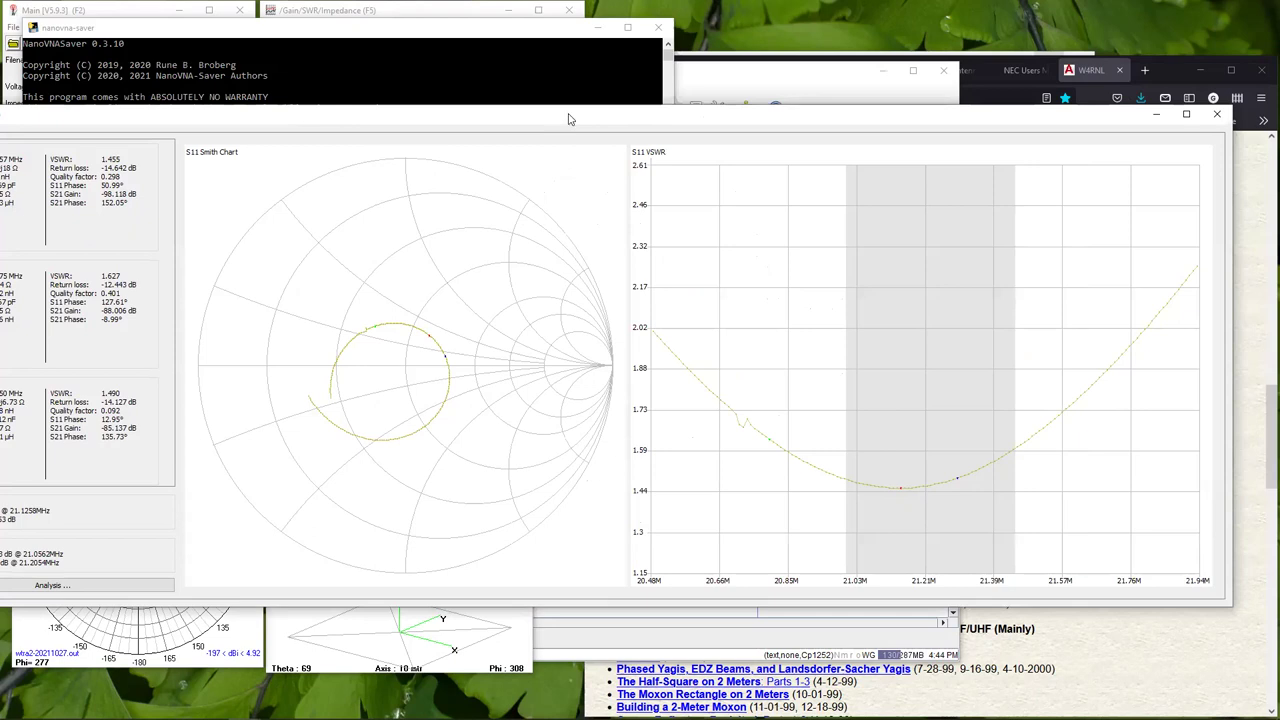
Resize and reposition the NanoVNA Saver window and widen its marker data area so all readings and both charts fit on screen.
double_click(680, 111)
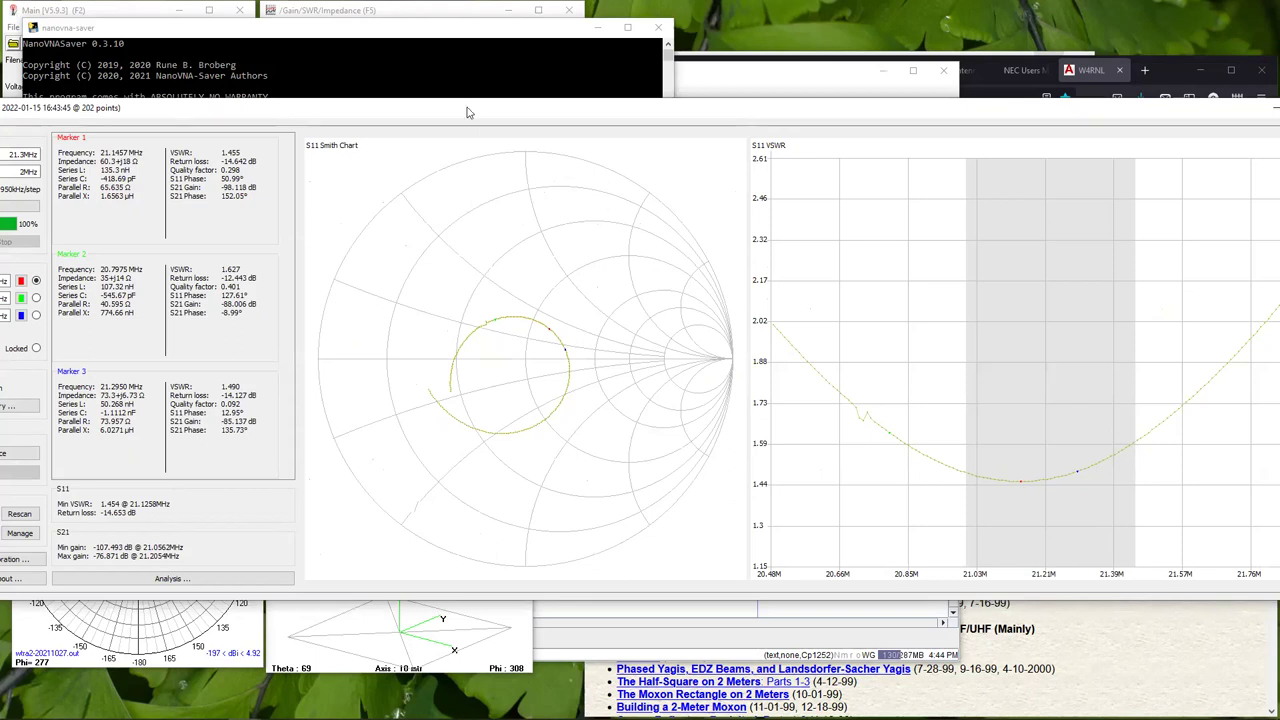
drag(466, 101, 448, 115)
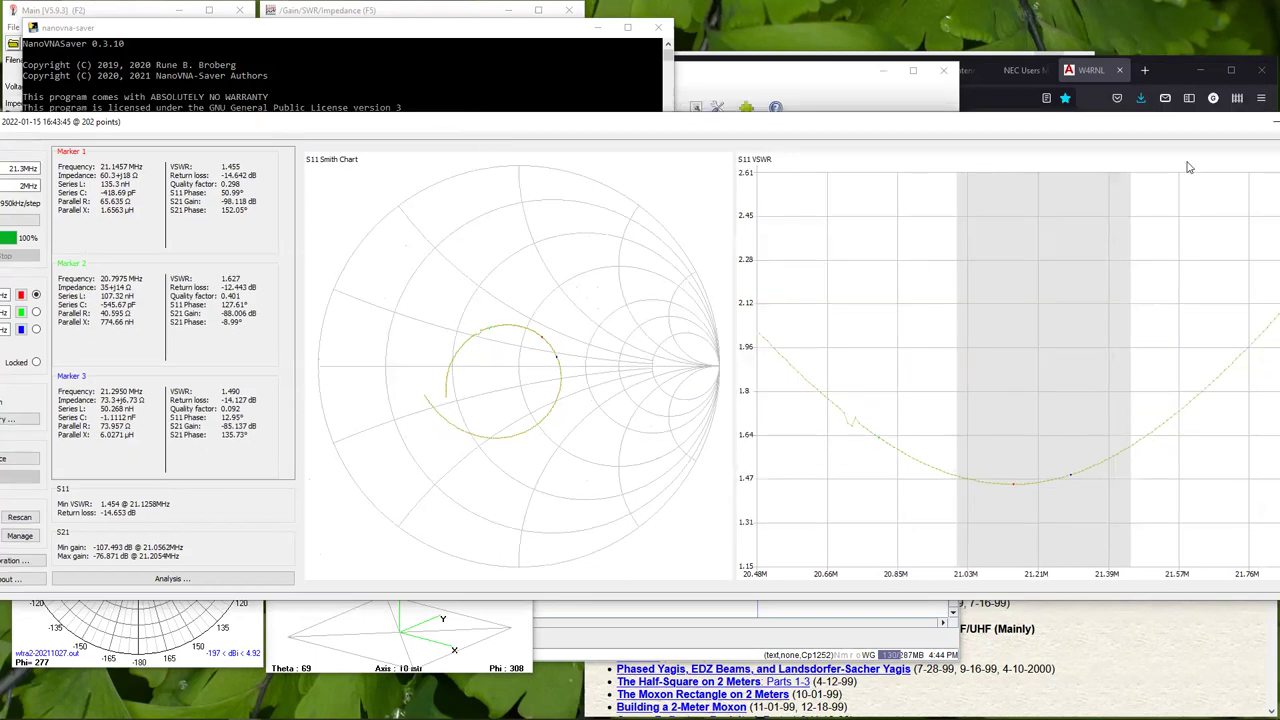
drag(1181, 113, 1137, 131)
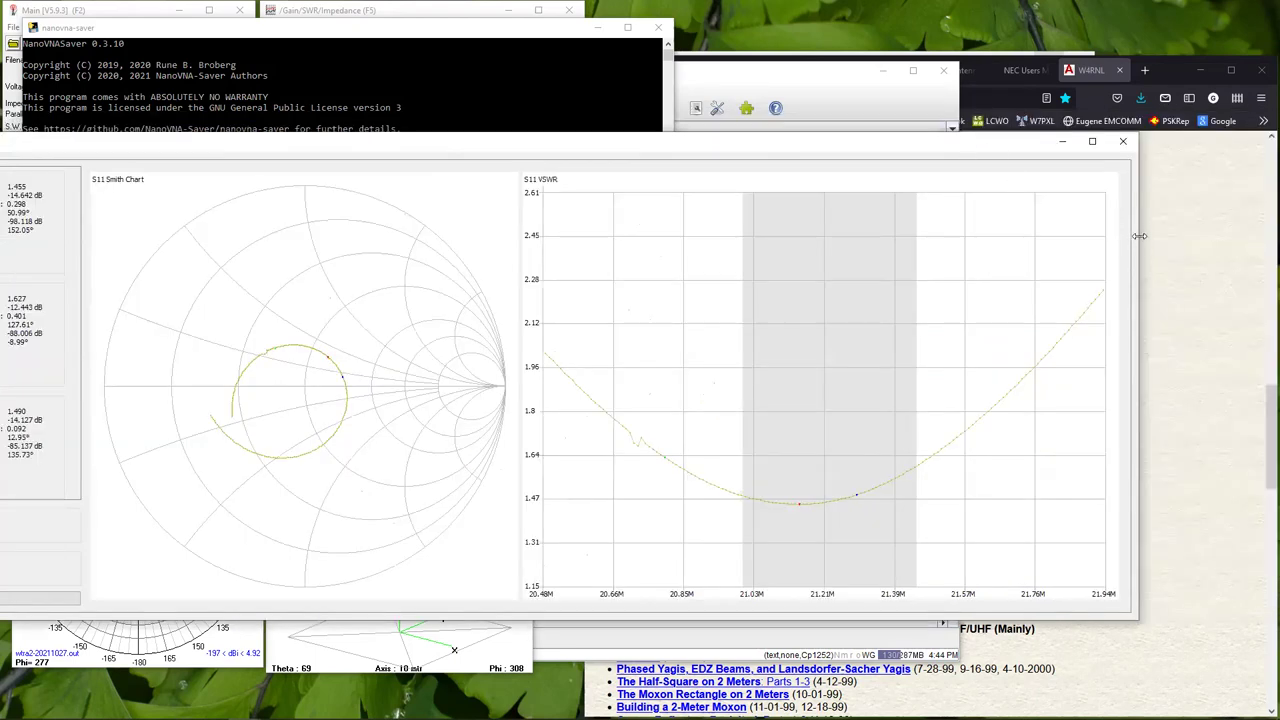
drag(1139, 236, 843, 240)
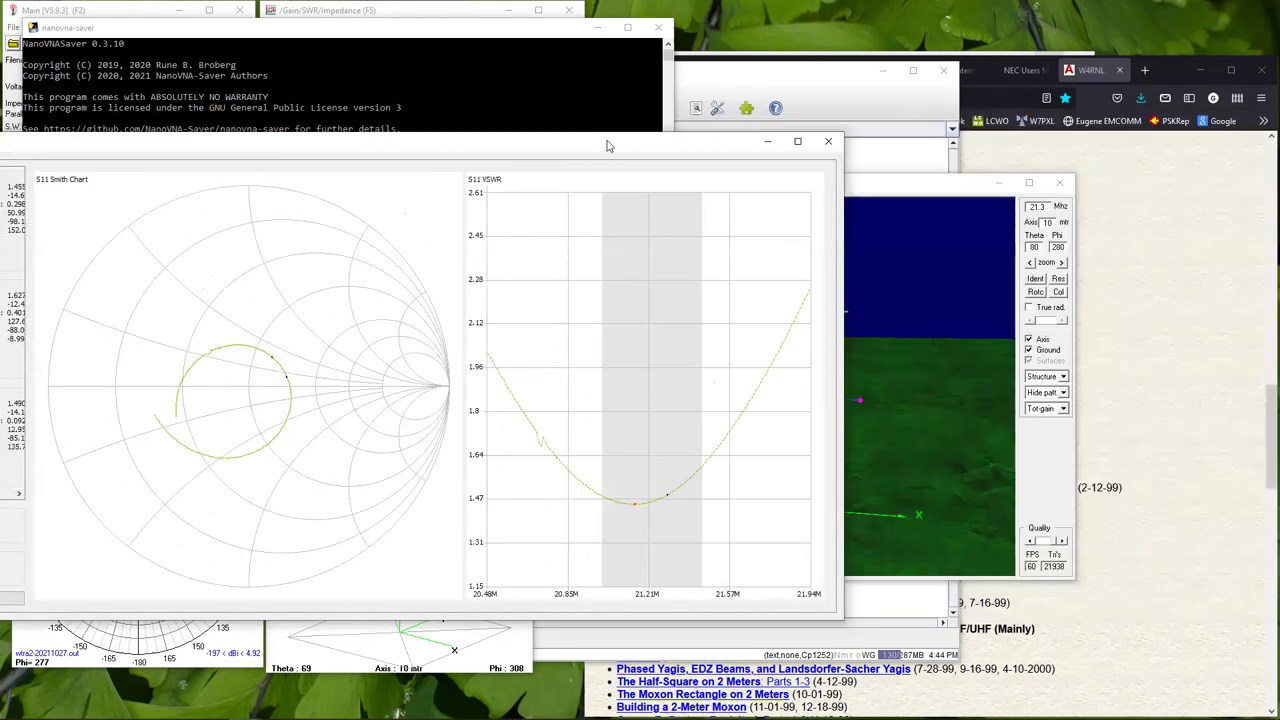
drag(622, 143, 996, 123)
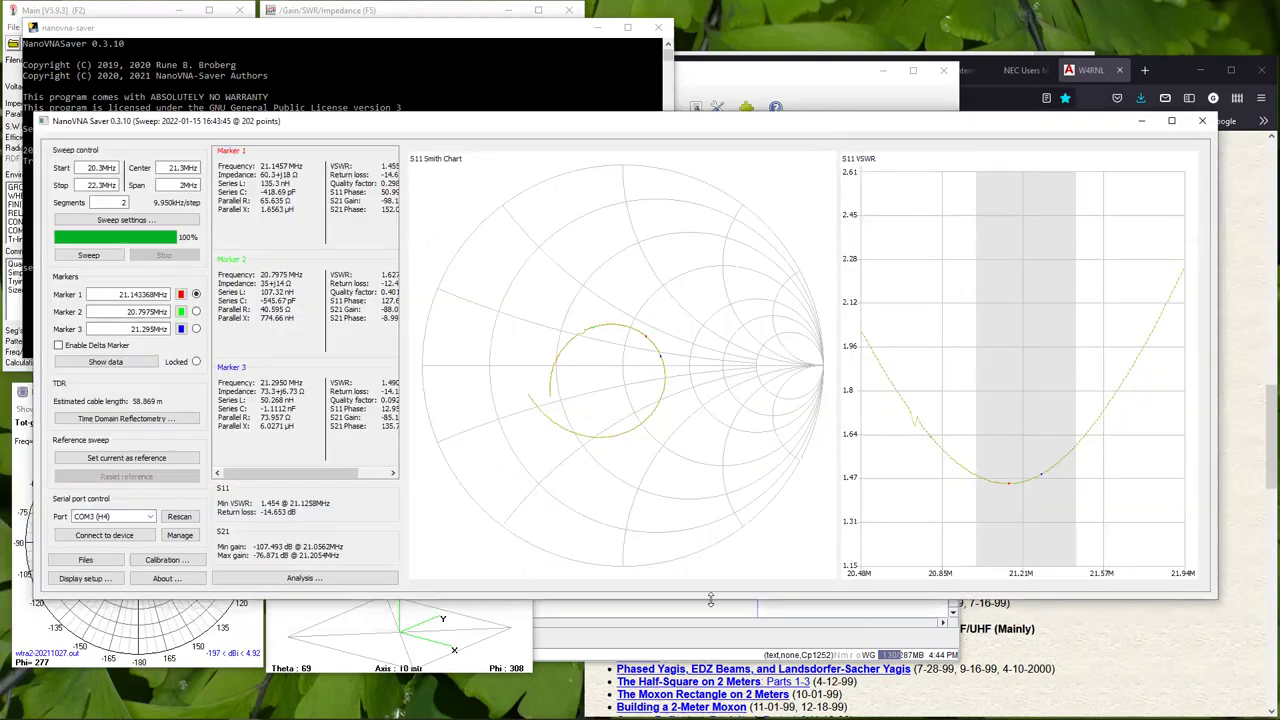
drag(710, 598, 710, 605)
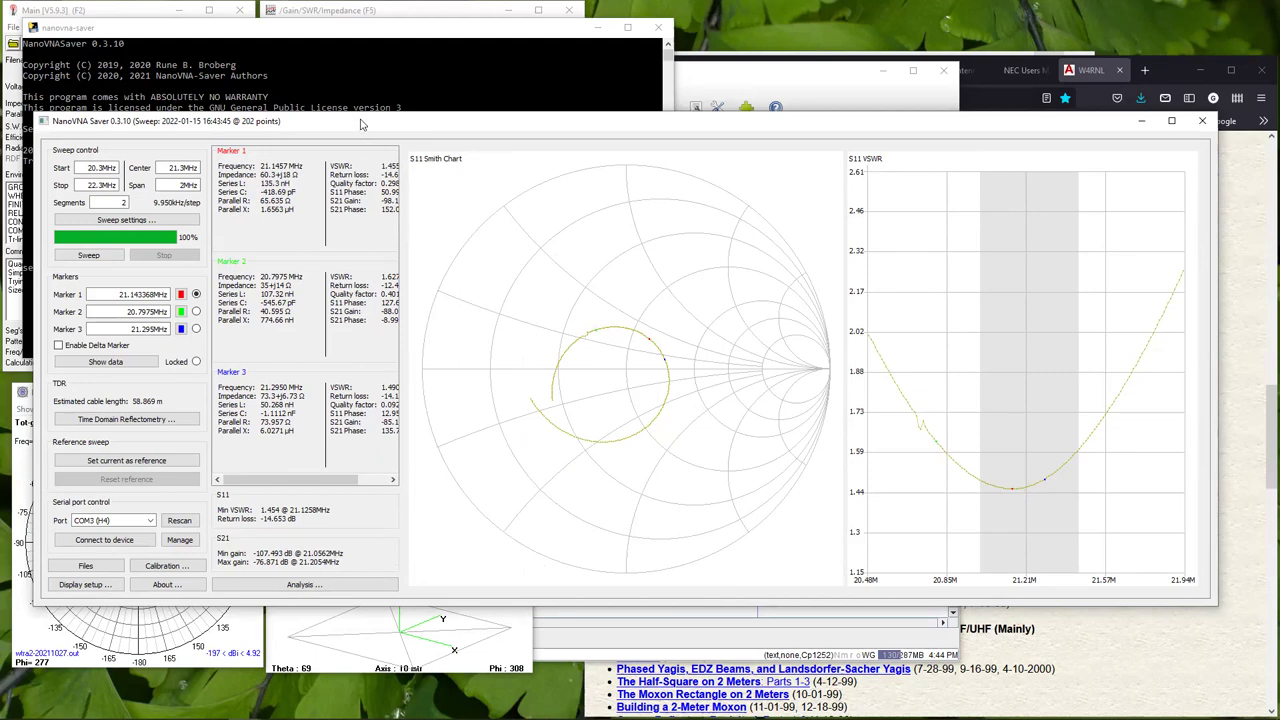
drag(362, 124, 340, 141)
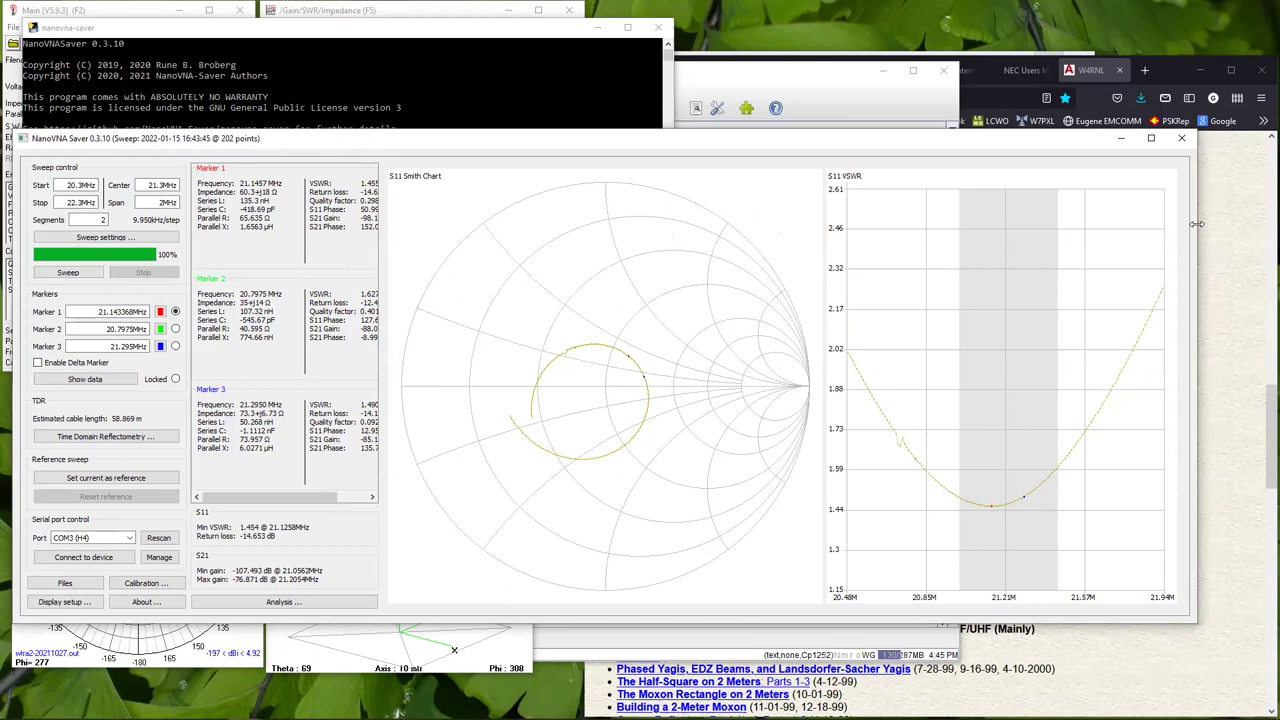
drag(1196, 224, 1228, 226)
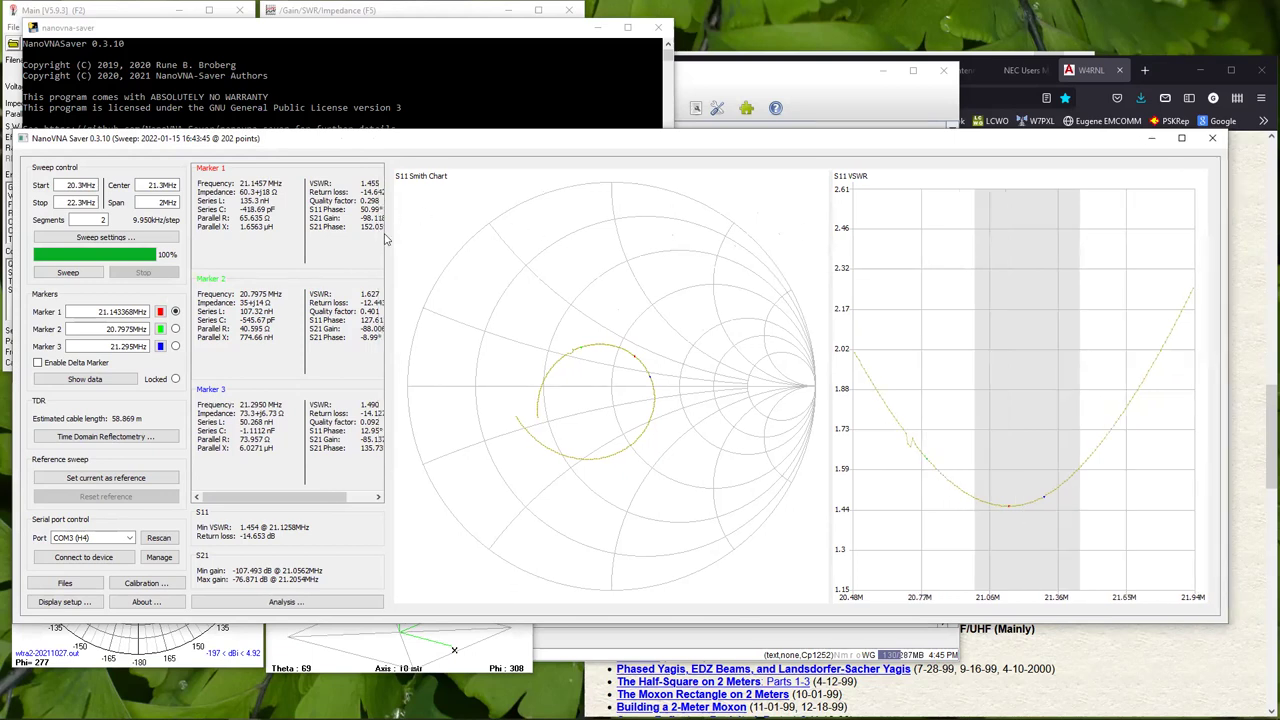
drag(383, 240, 424, 235)
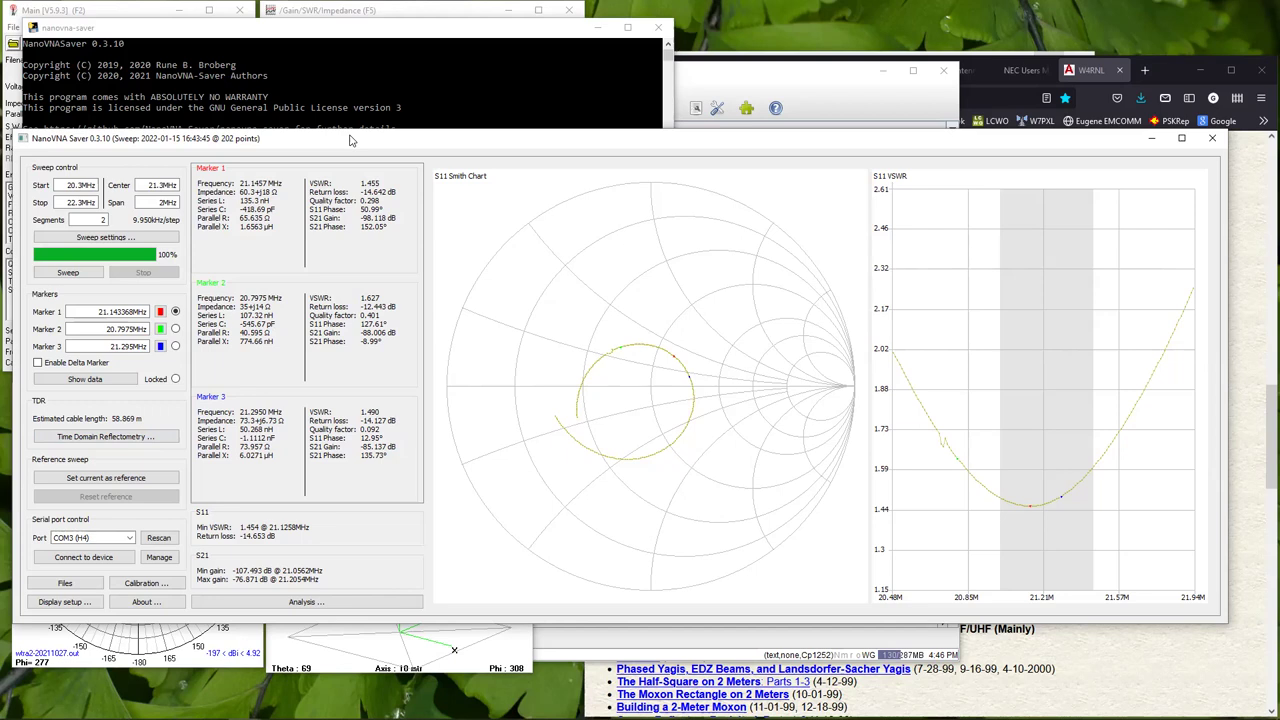
Close NanoVNA Saver and the 4nec2 Smith chart, and return to the Main window.
click(1211, 143)
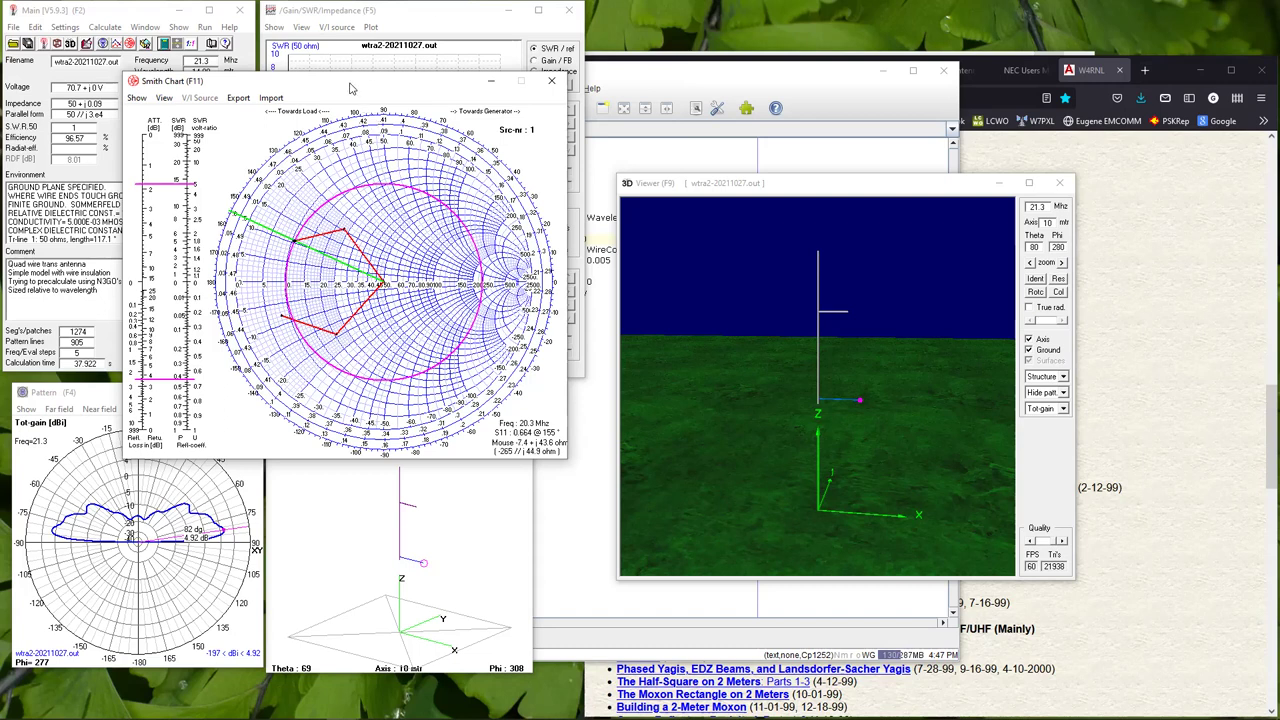
click(551, 83)
click(145, 27)
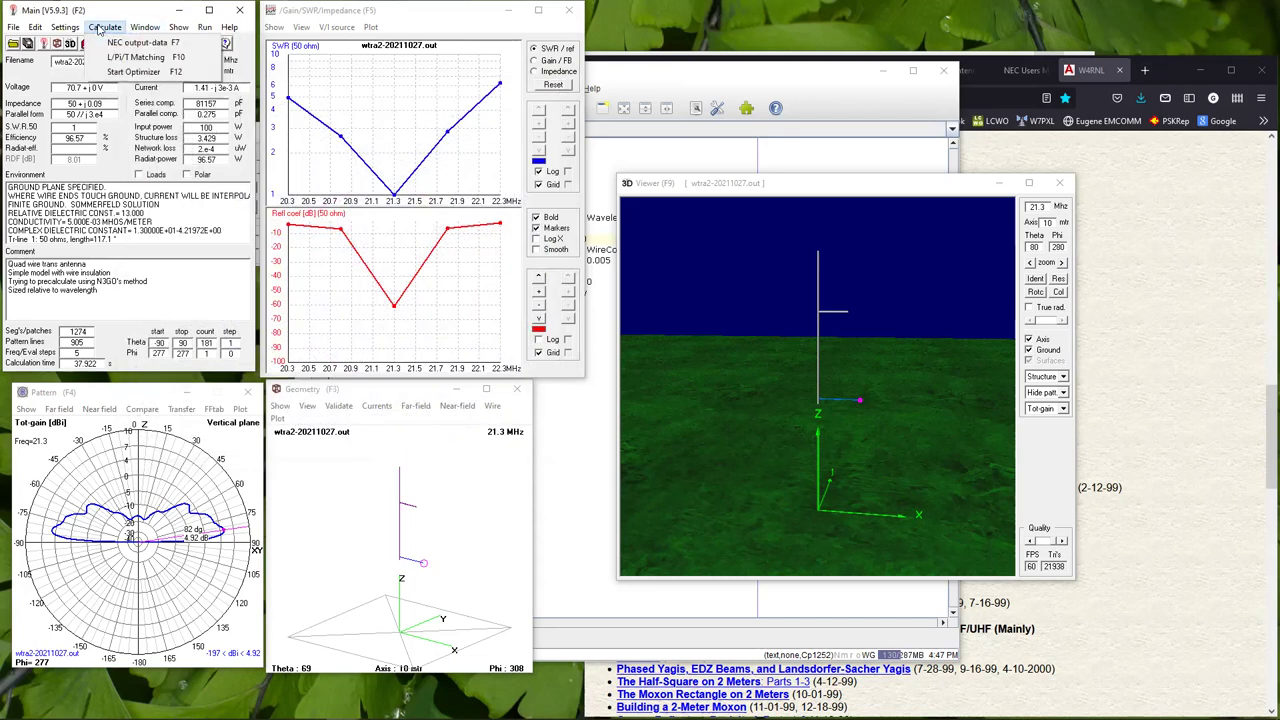
mouse_move(178, 27)
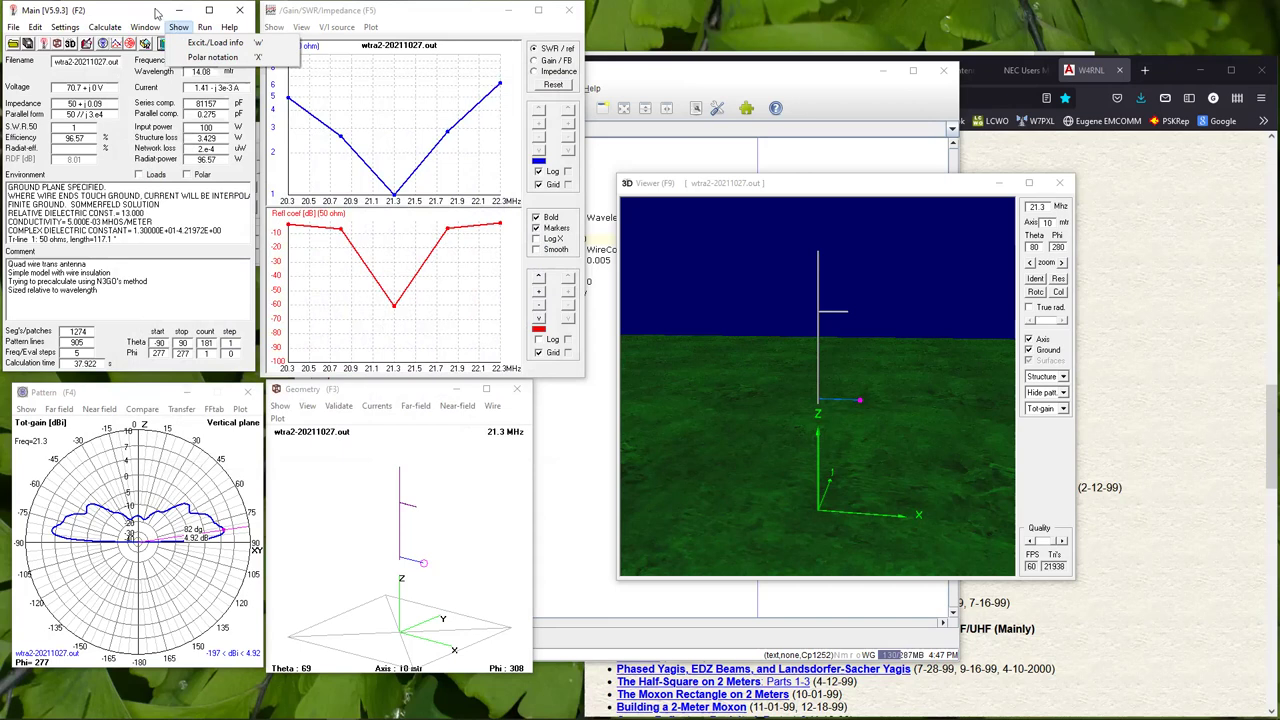
click(143, 12)
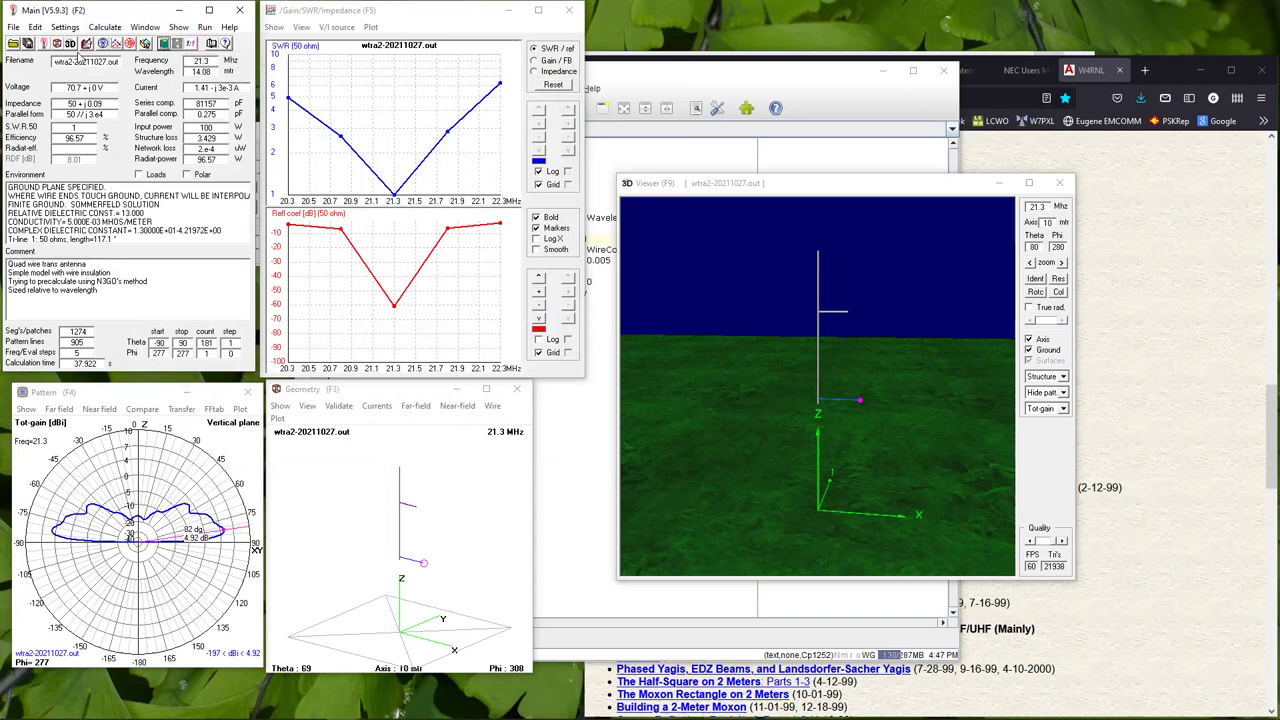
Open wtra2-20211027.nec in the 4nec2 geometry editor and review its command menus and its Others settings.
click(87, 44)
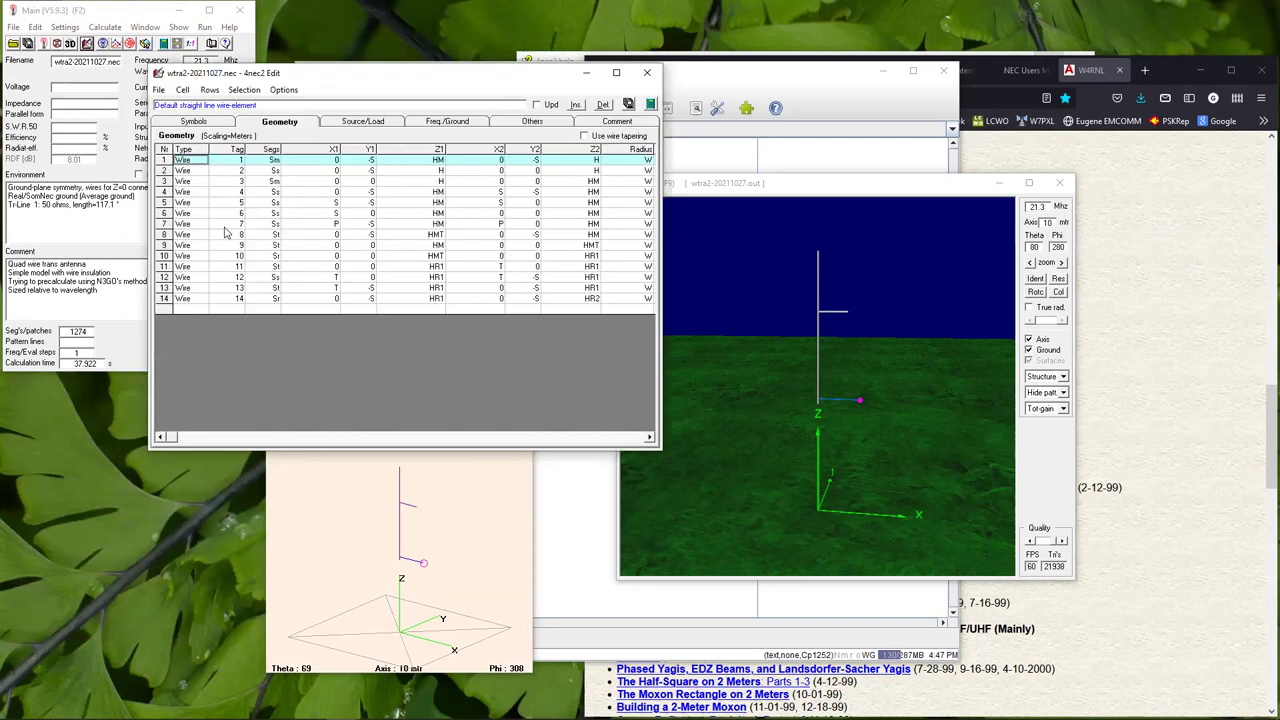
click(283, 90)
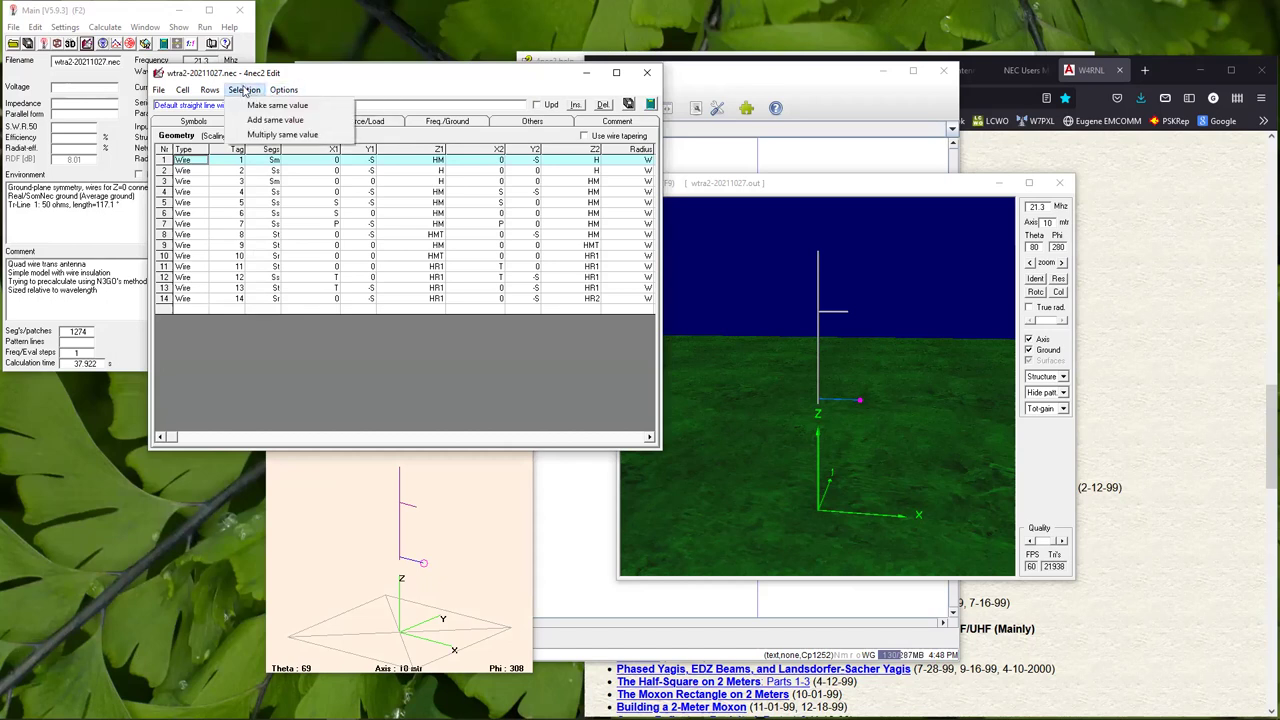
mouse_move(185, 90)
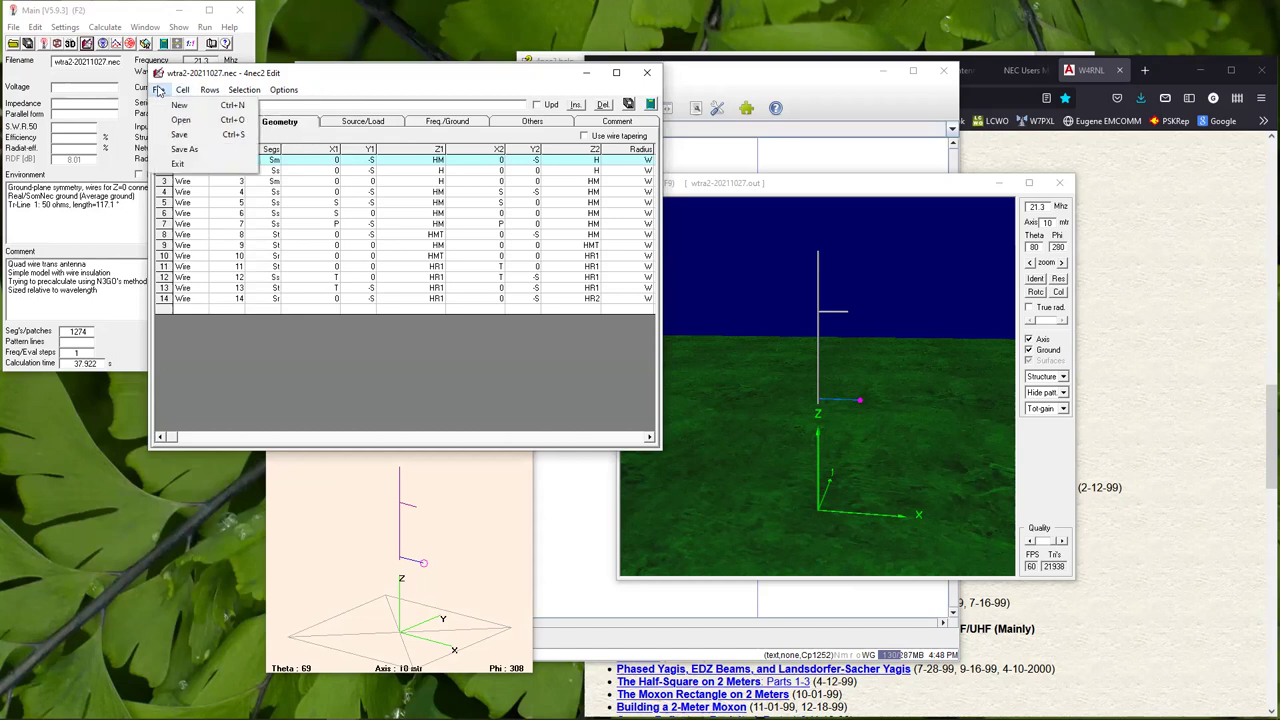
mouse_move(255, 91)
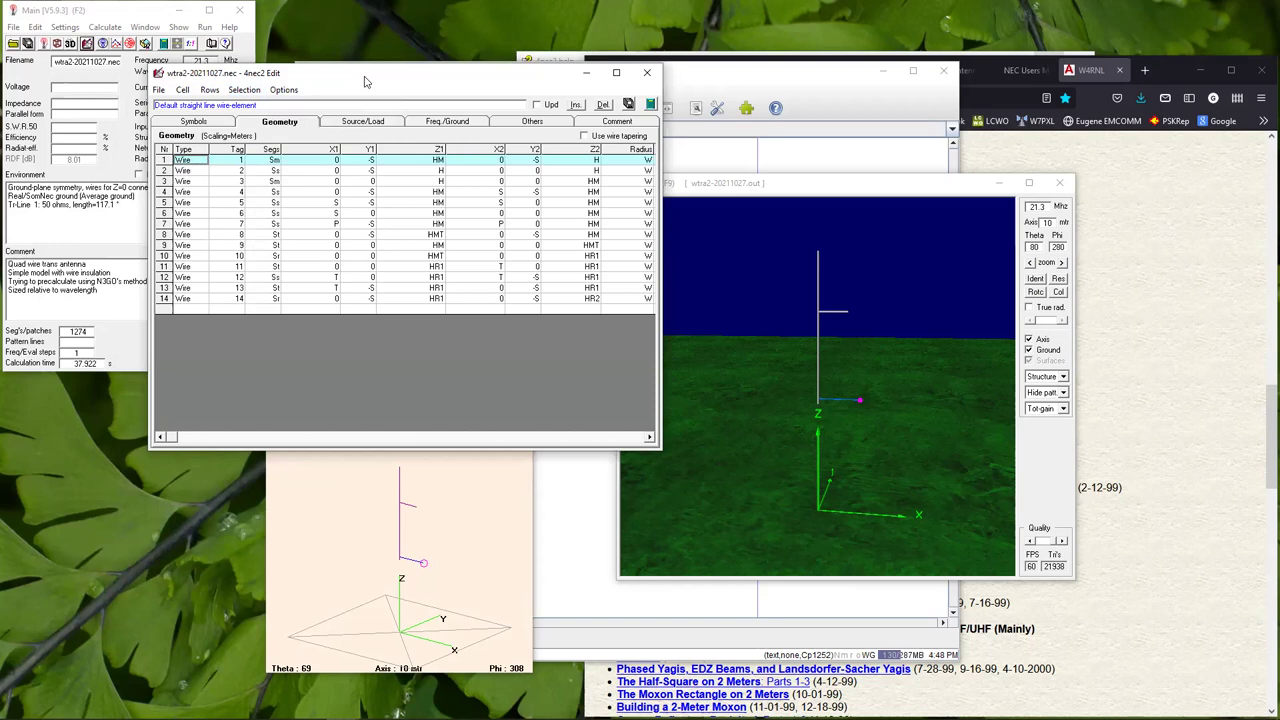
click(527, 121)
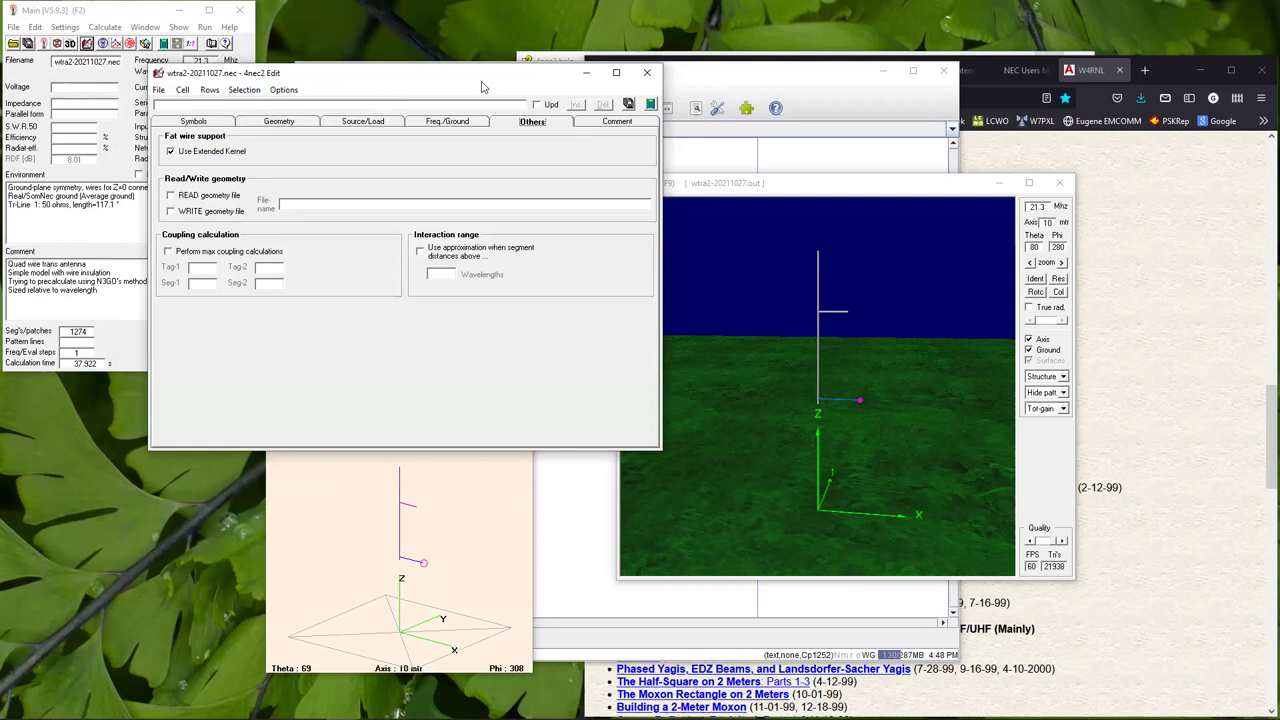
drag(481, 75, 615, 222)
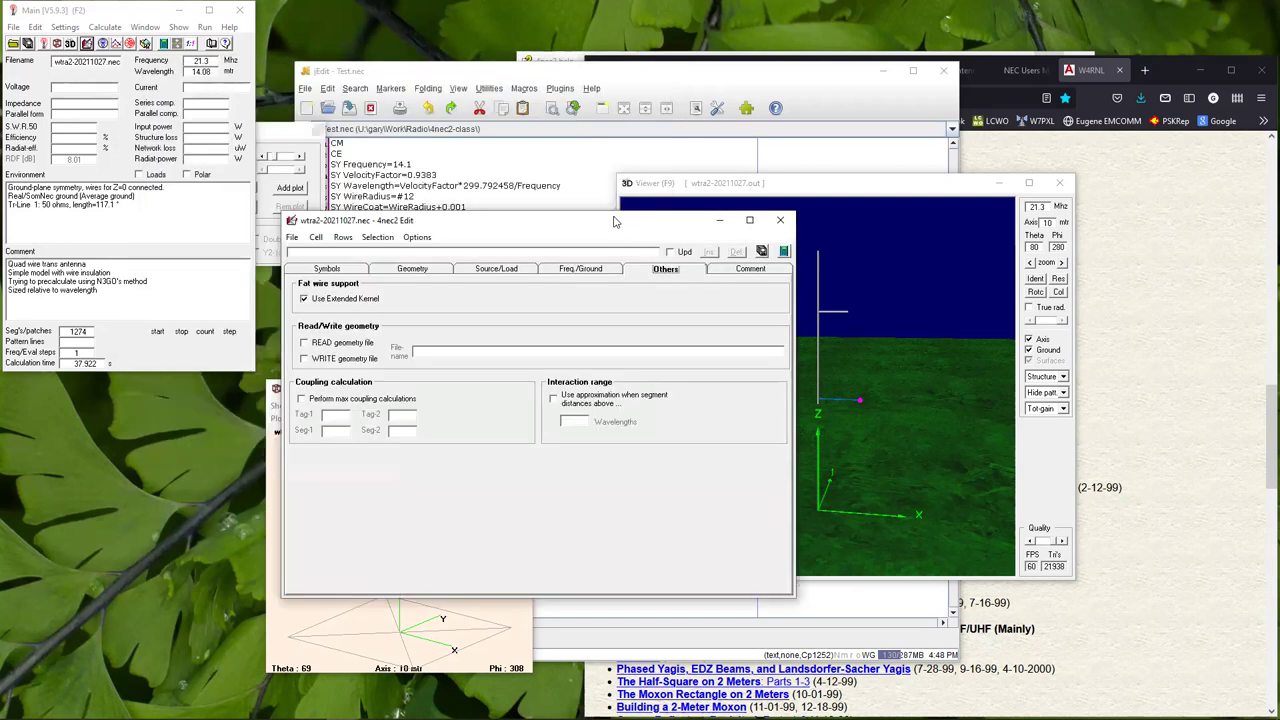
Bring up the Geometry window and review its wire, validation and view commands.
click(145, 30)
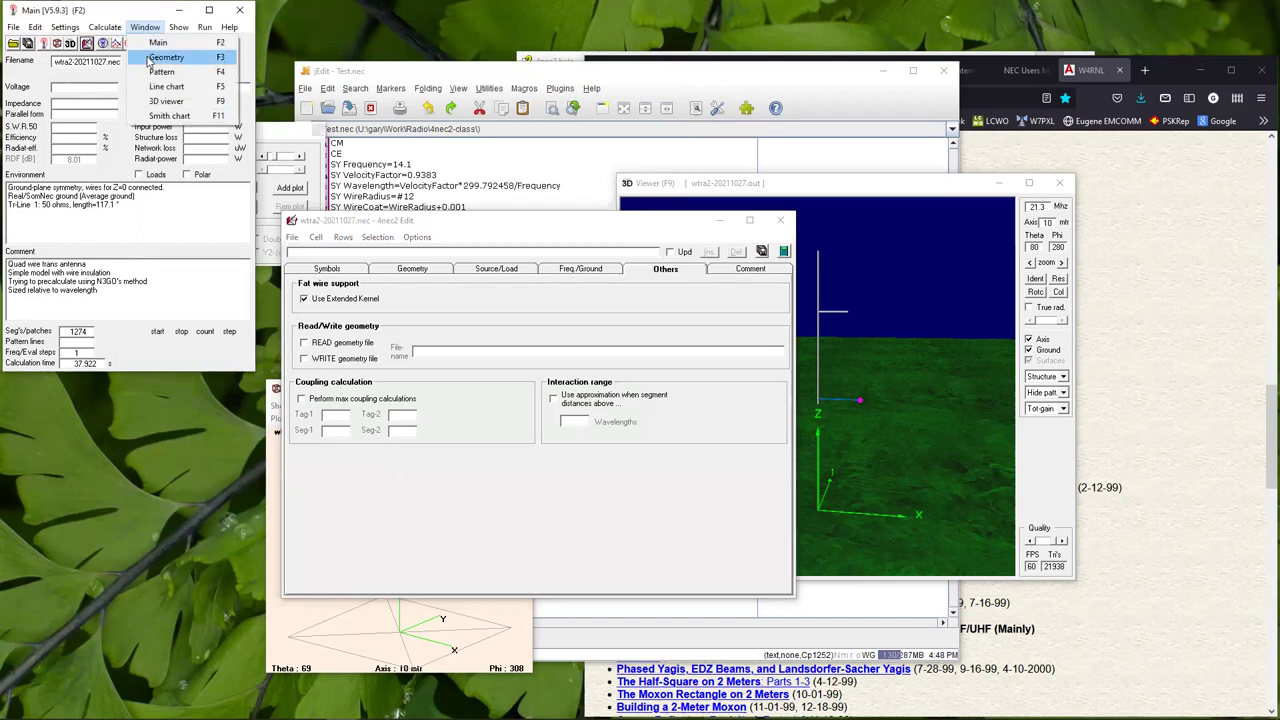
click(160, 57)
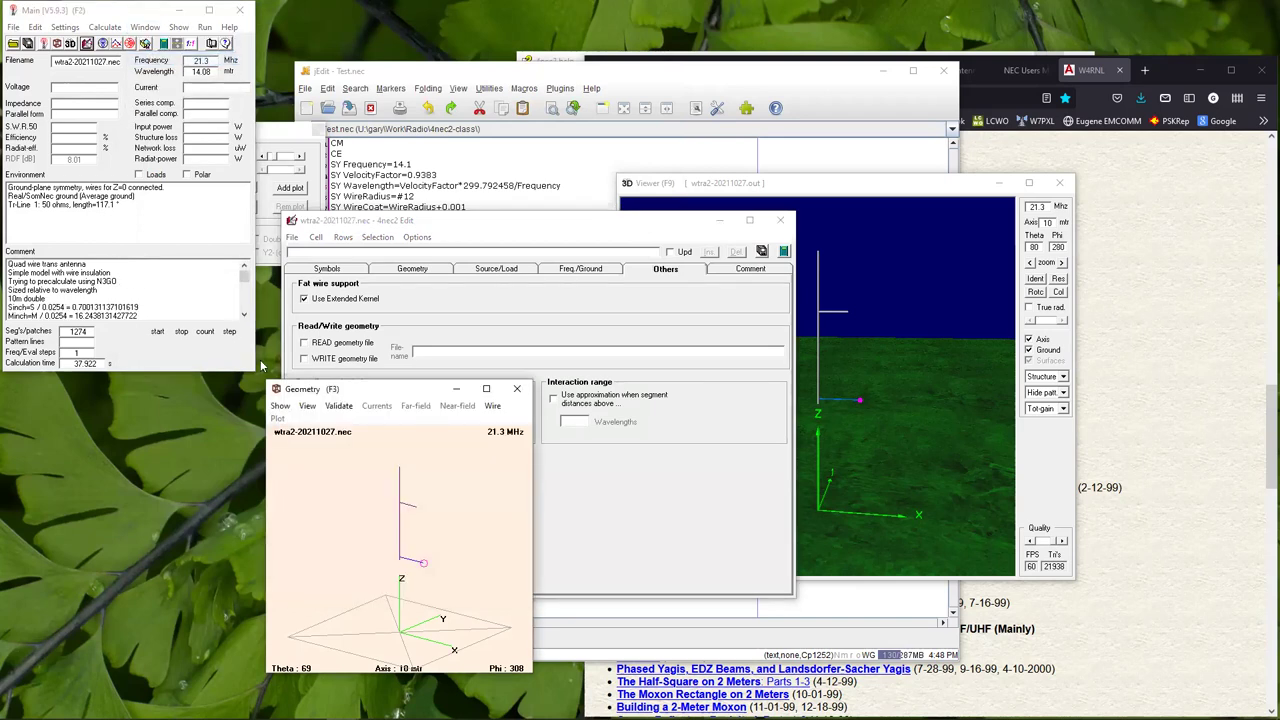
click(492, 406)
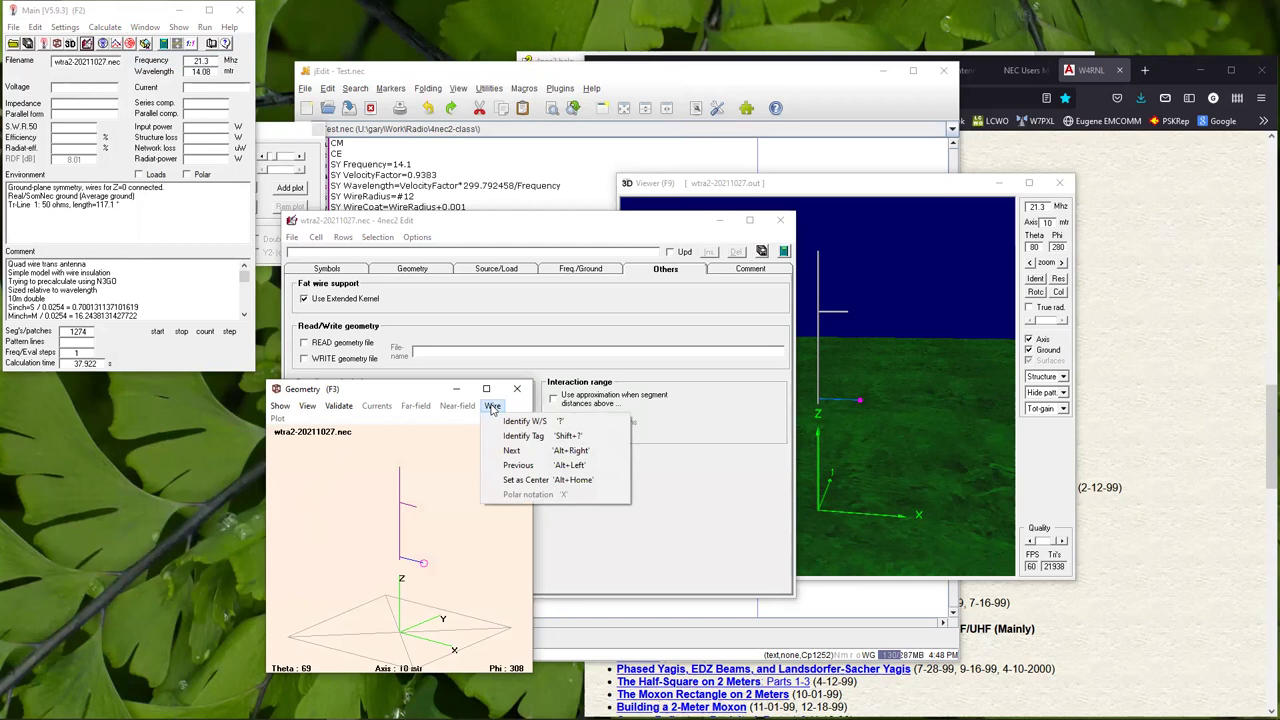
click(492, 406)
click(339, 406)
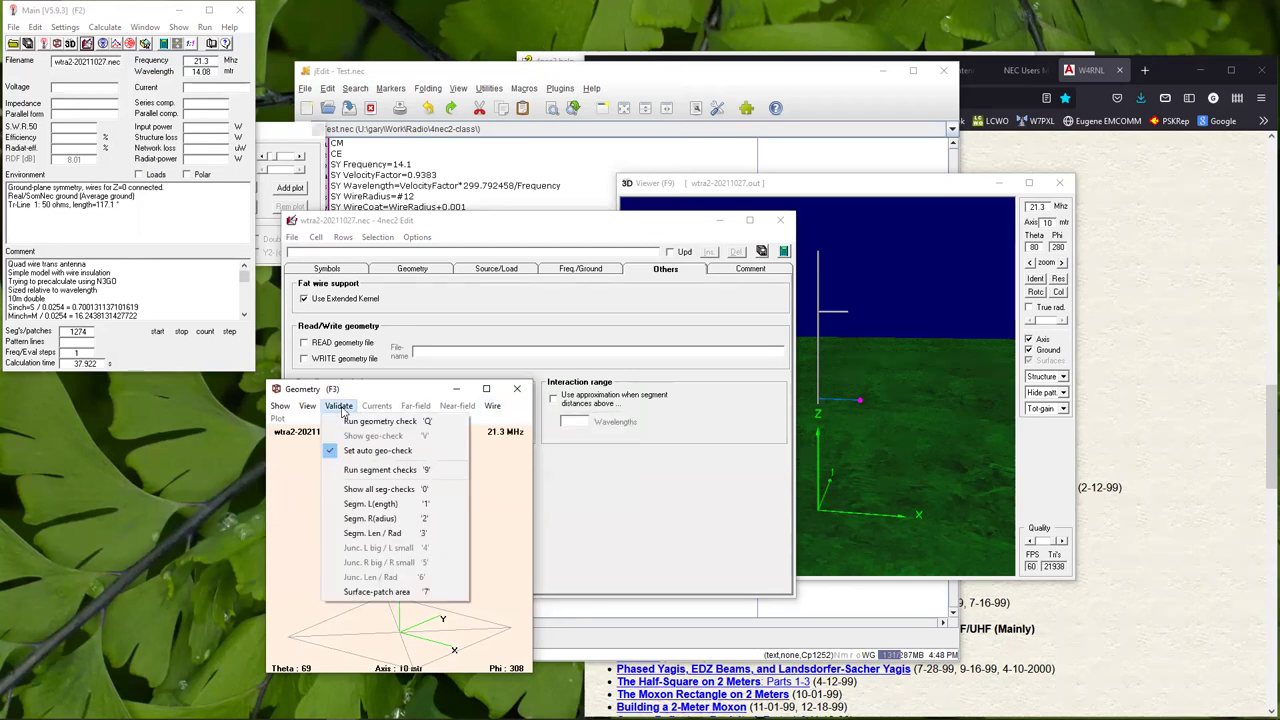
mouse_move(303, 407)
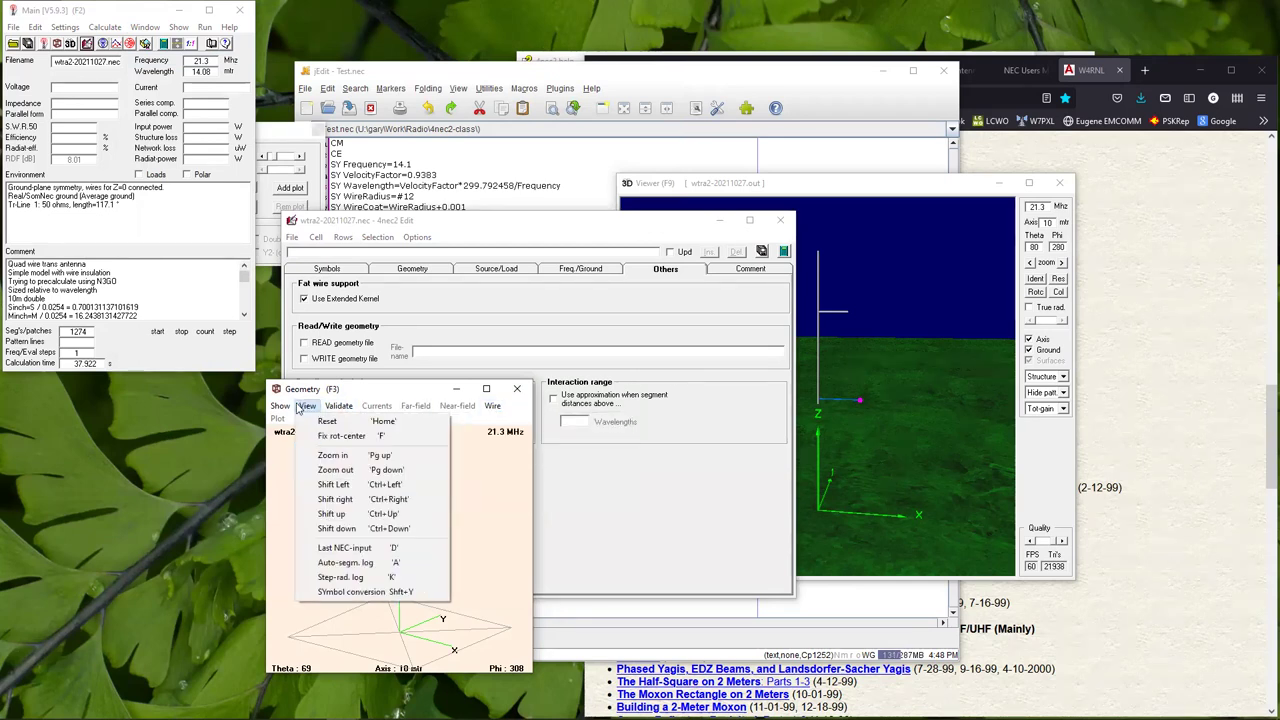
click(281, 408)
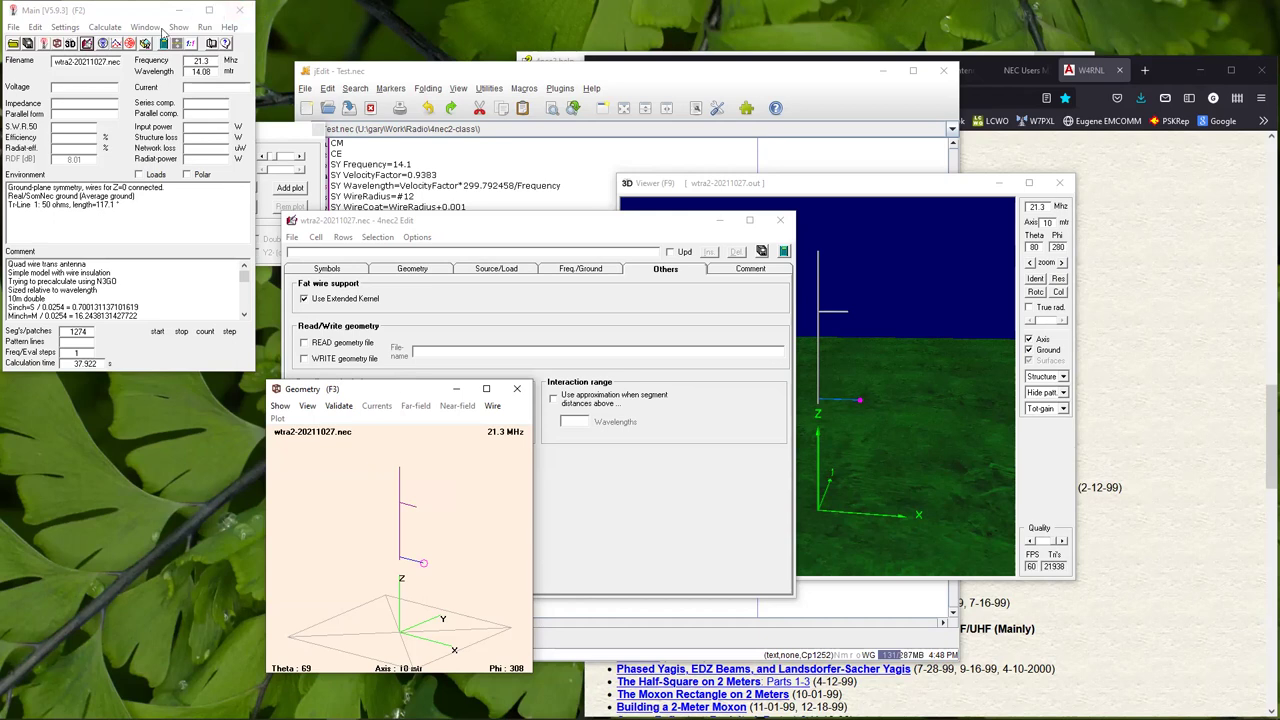
Open the Geometry Builder from the Main window.
click(205, 28)
click(204, 28)
click(203, 28)
click(246, 42)
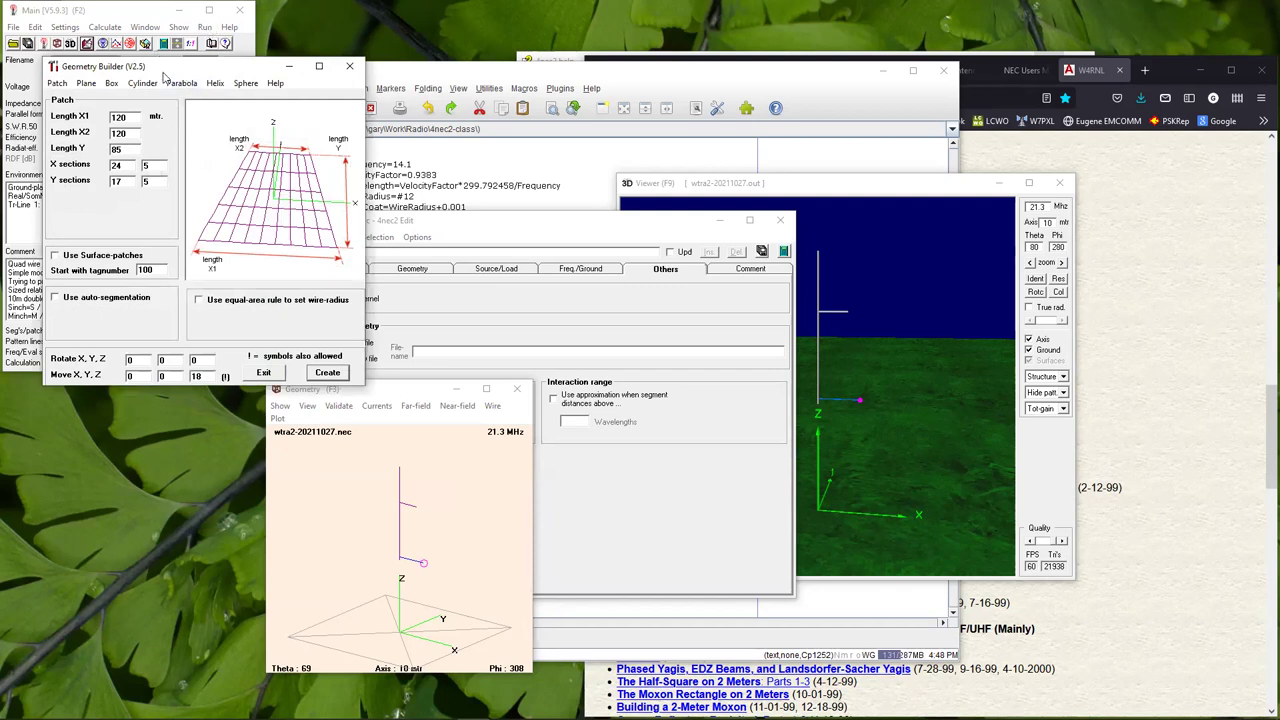
Examine the Geometry Builder's parameters for plane, box, cylinder, parabola, helix and sphere shapes.
click(85, 84)
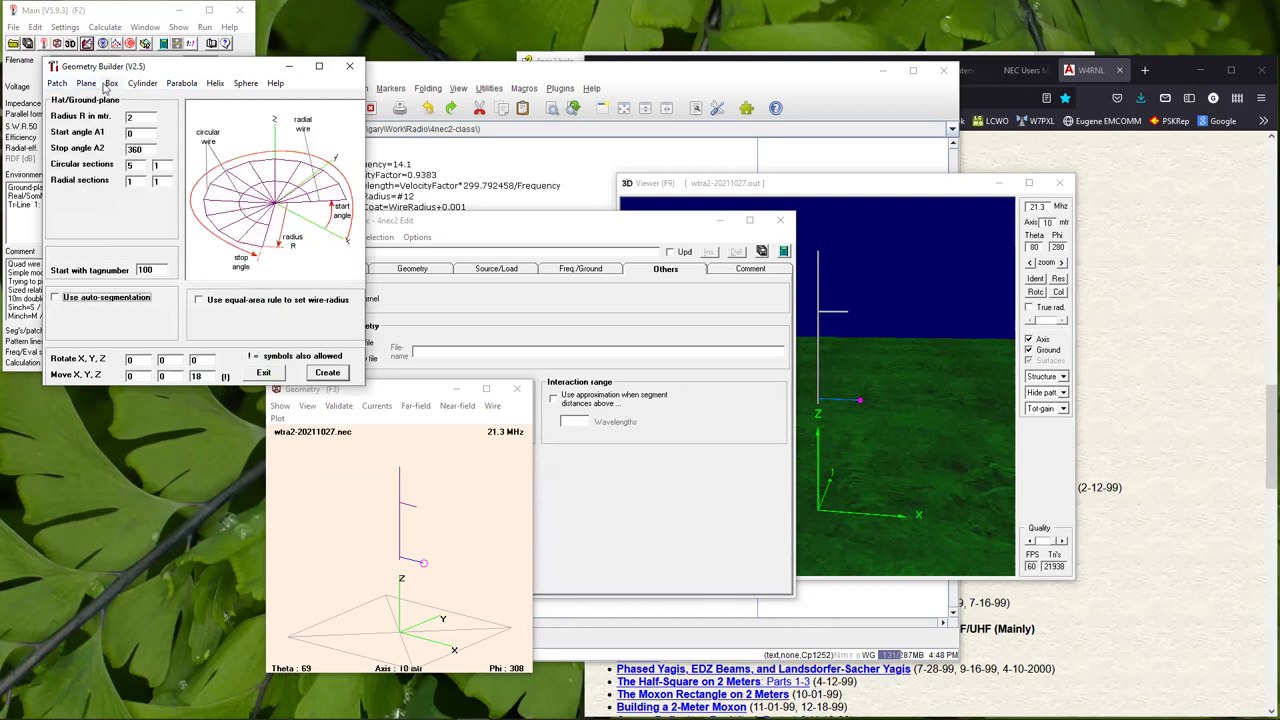
click(109, 84)
click(142, 84)
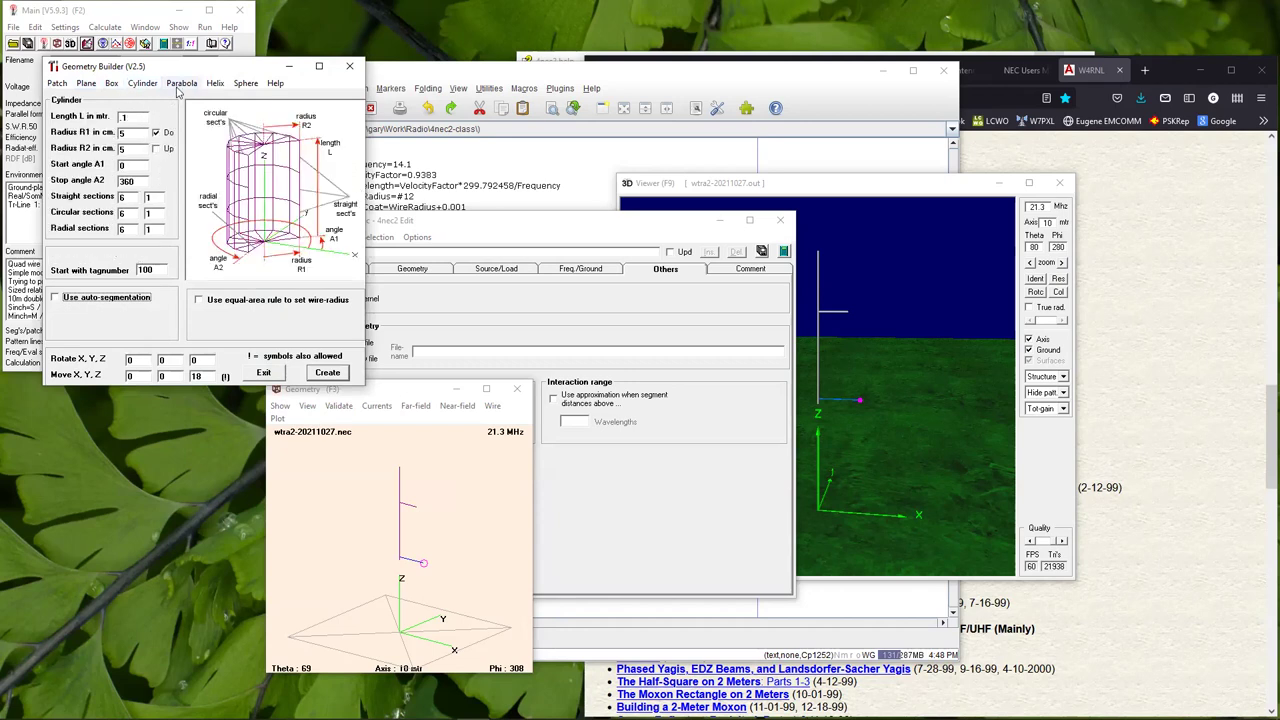
click(181, 84)
click(215, 84)
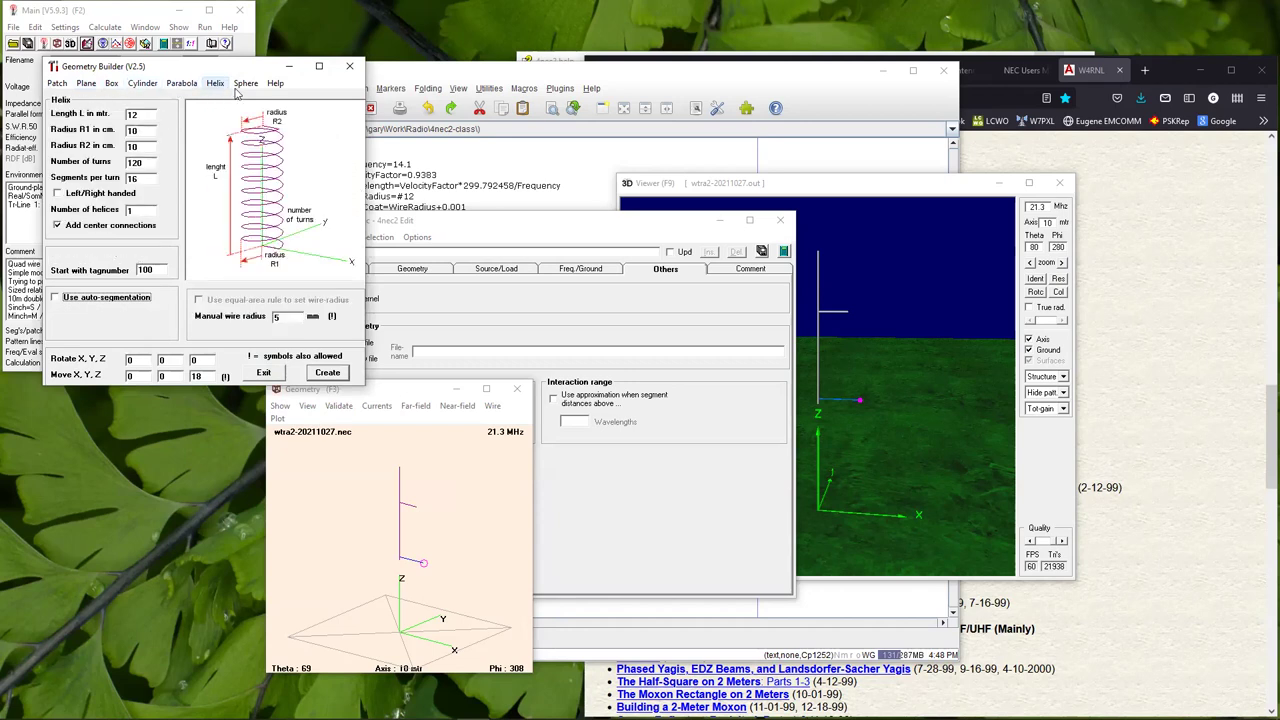
click(245, 84)
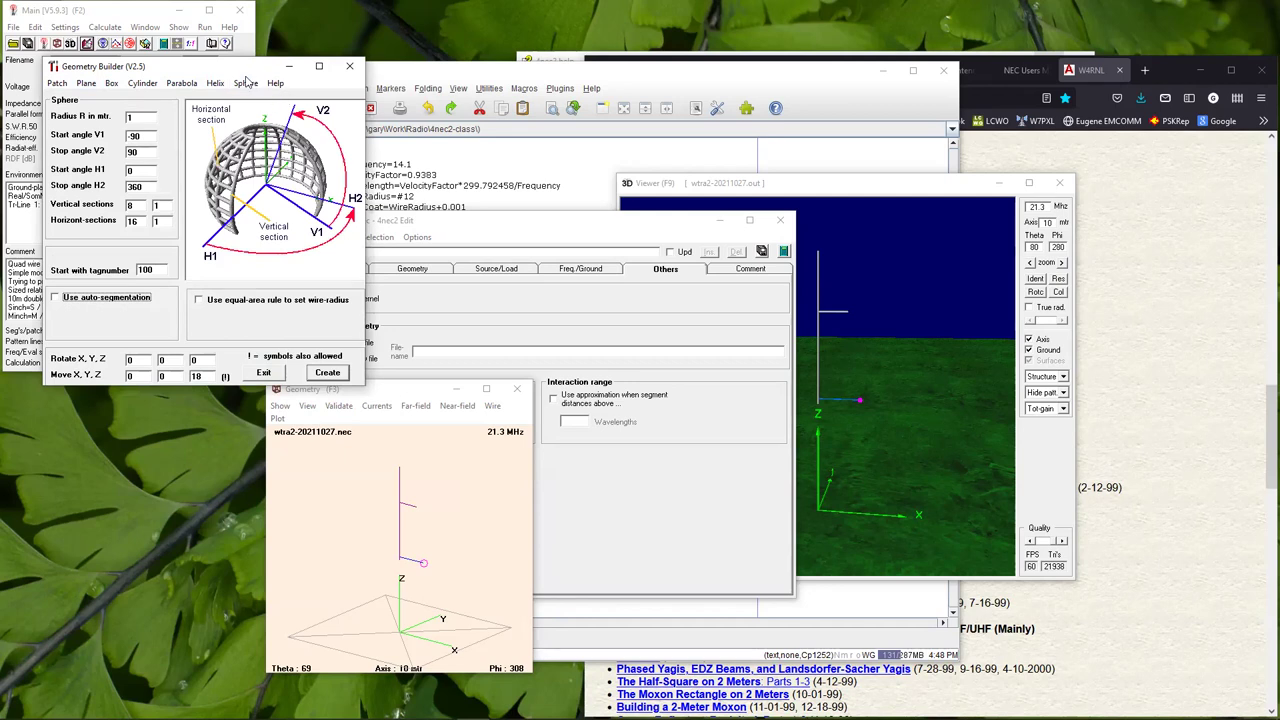
click(216, 85)
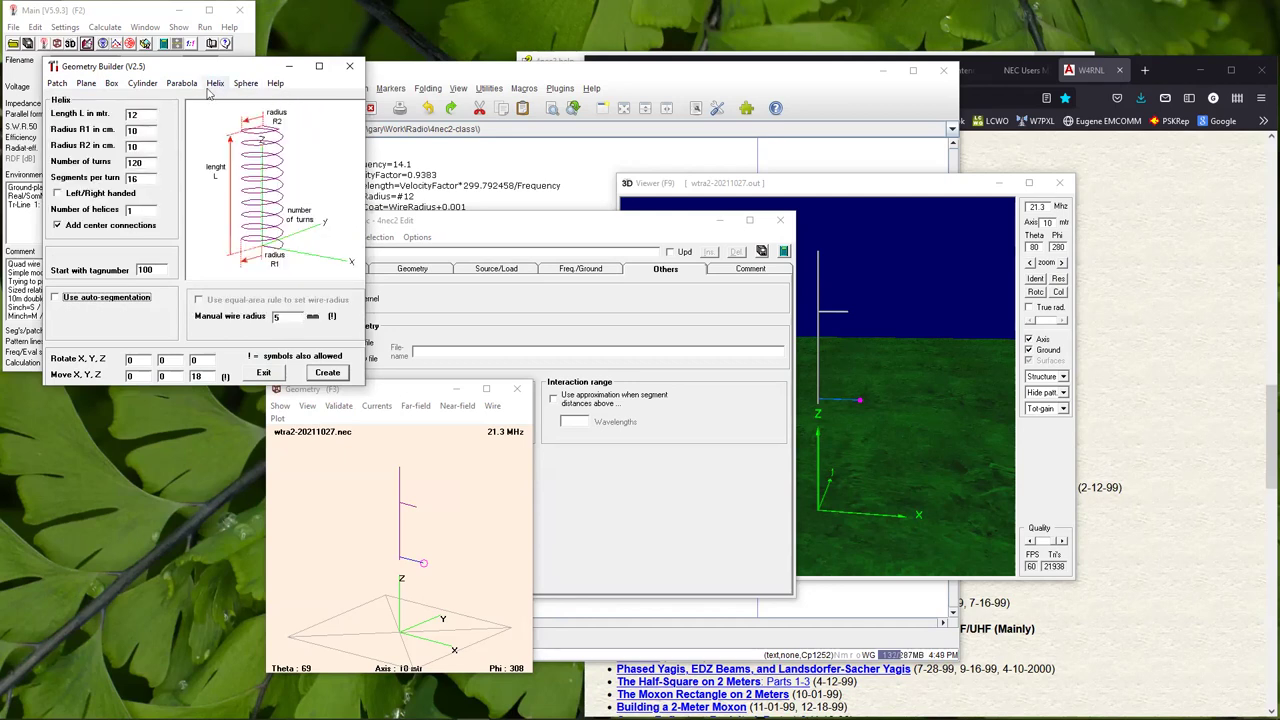
click(183, 86)
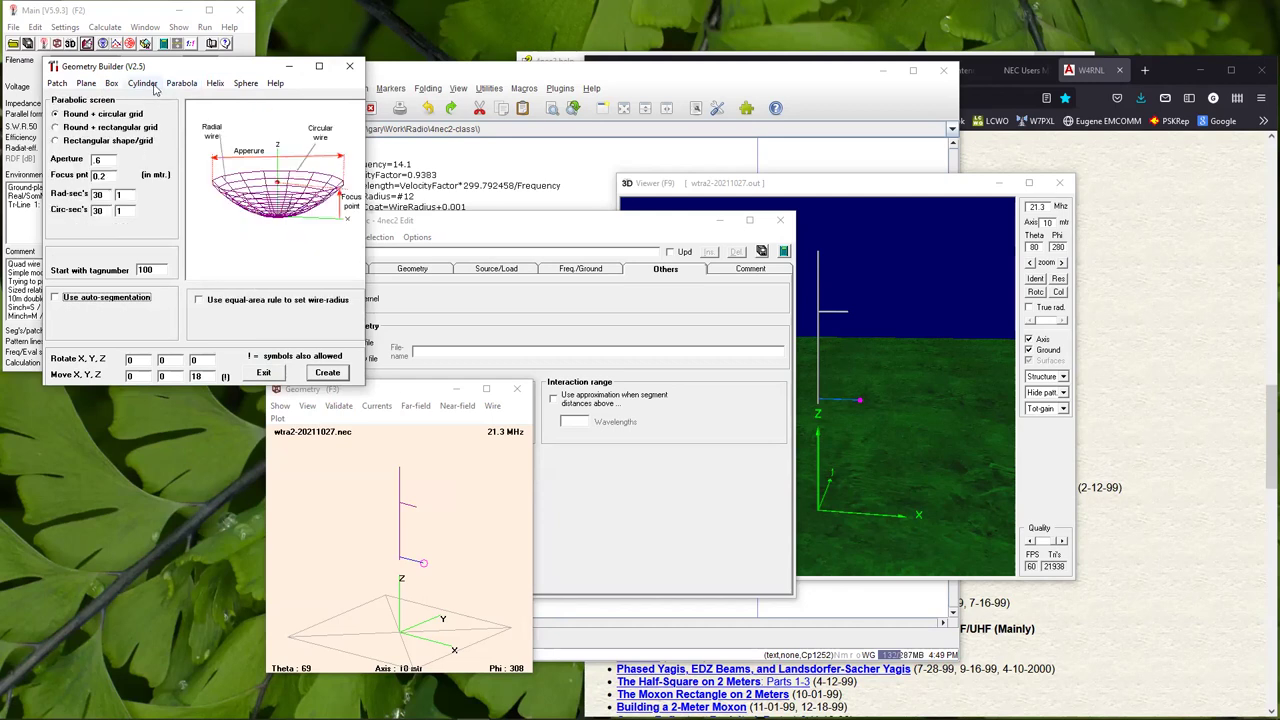
Revisit the cylinder, parabola and helix parameters in the Geometry Builder, and exit the builder.
click(148, 86)
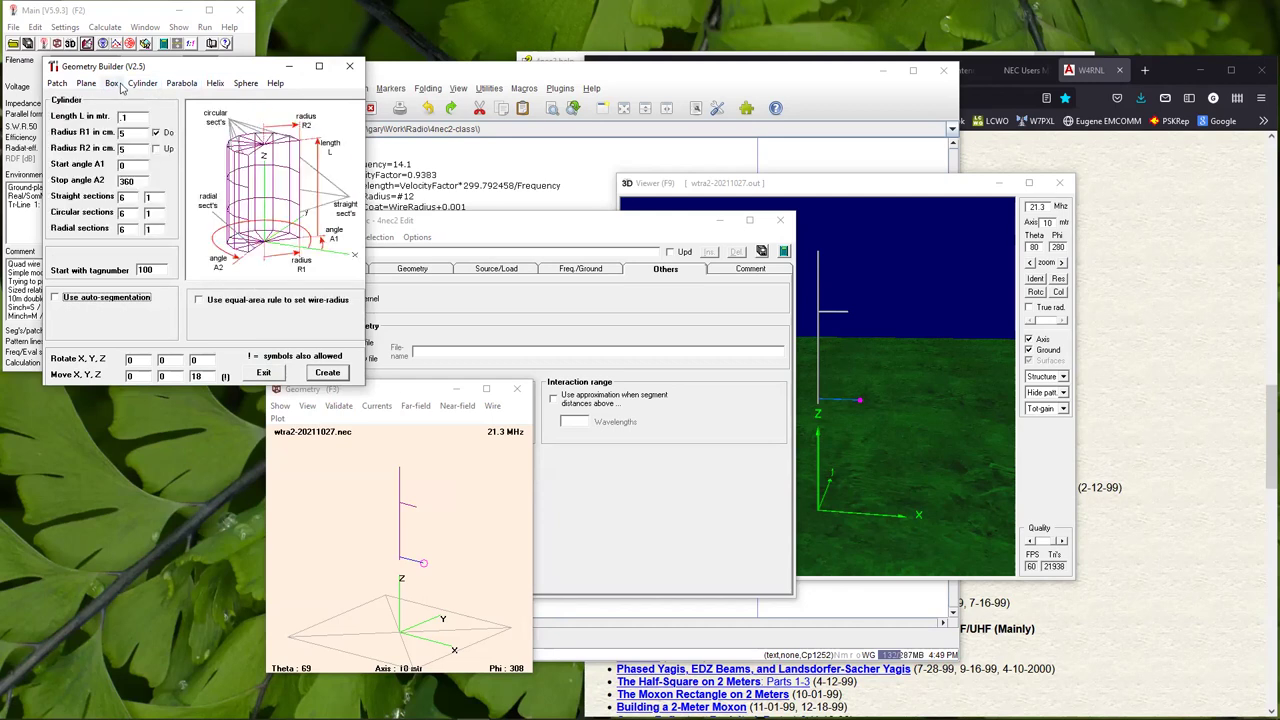
click(181, 85)
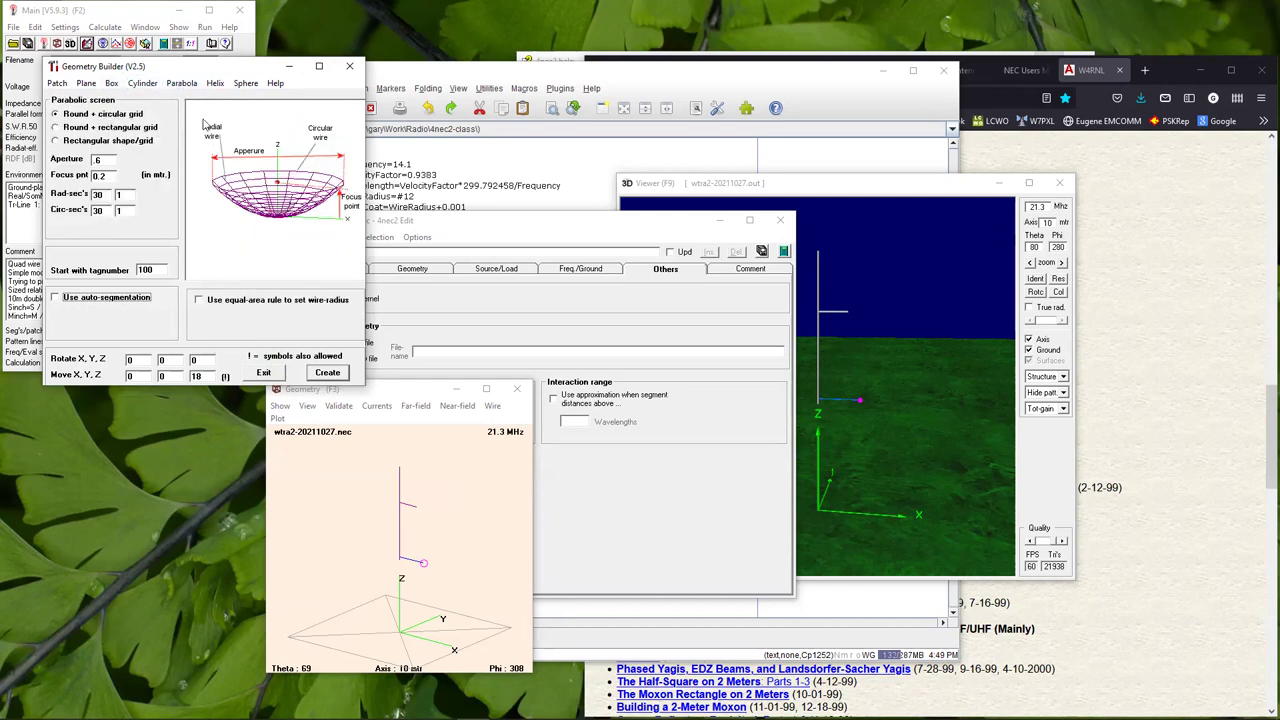
click(215, 83)
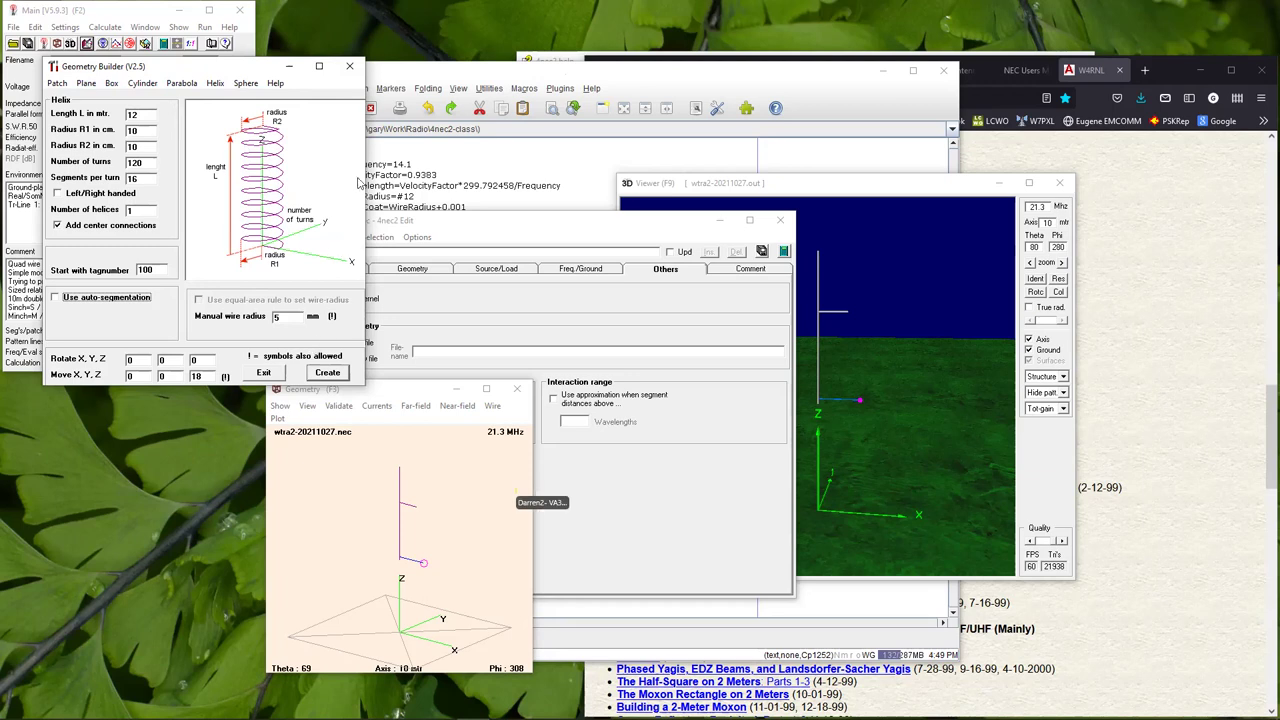
click(263, 373)
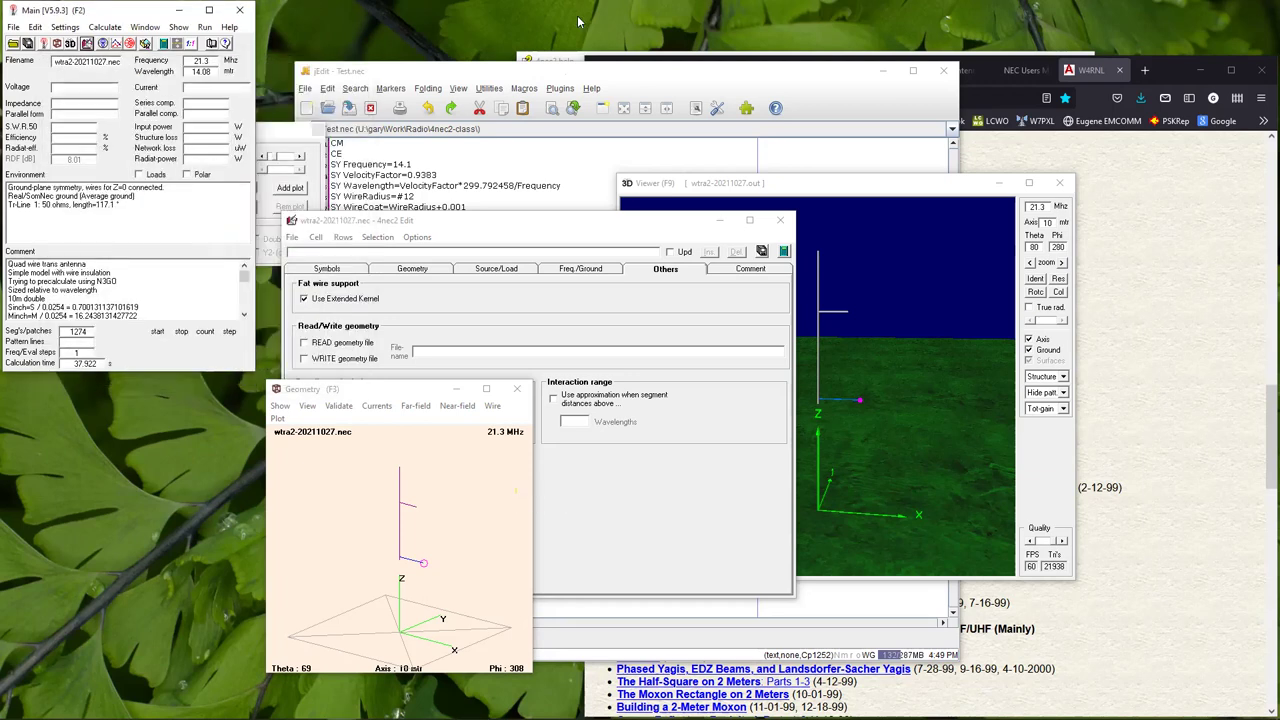
Switch to the web browser and review the NEC documentation on nec2.org and the 4nec2 home page's information and download links.
click(1172, 160)
click(1017, 70)
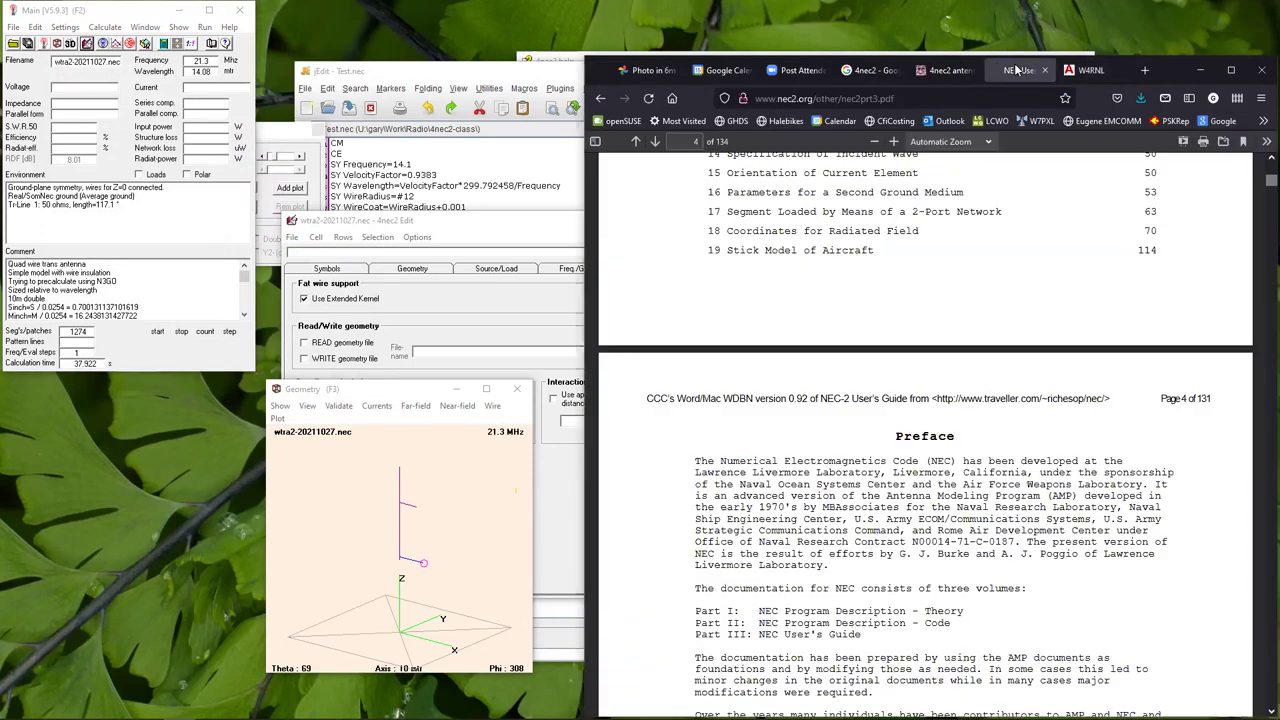
click(601, 101)
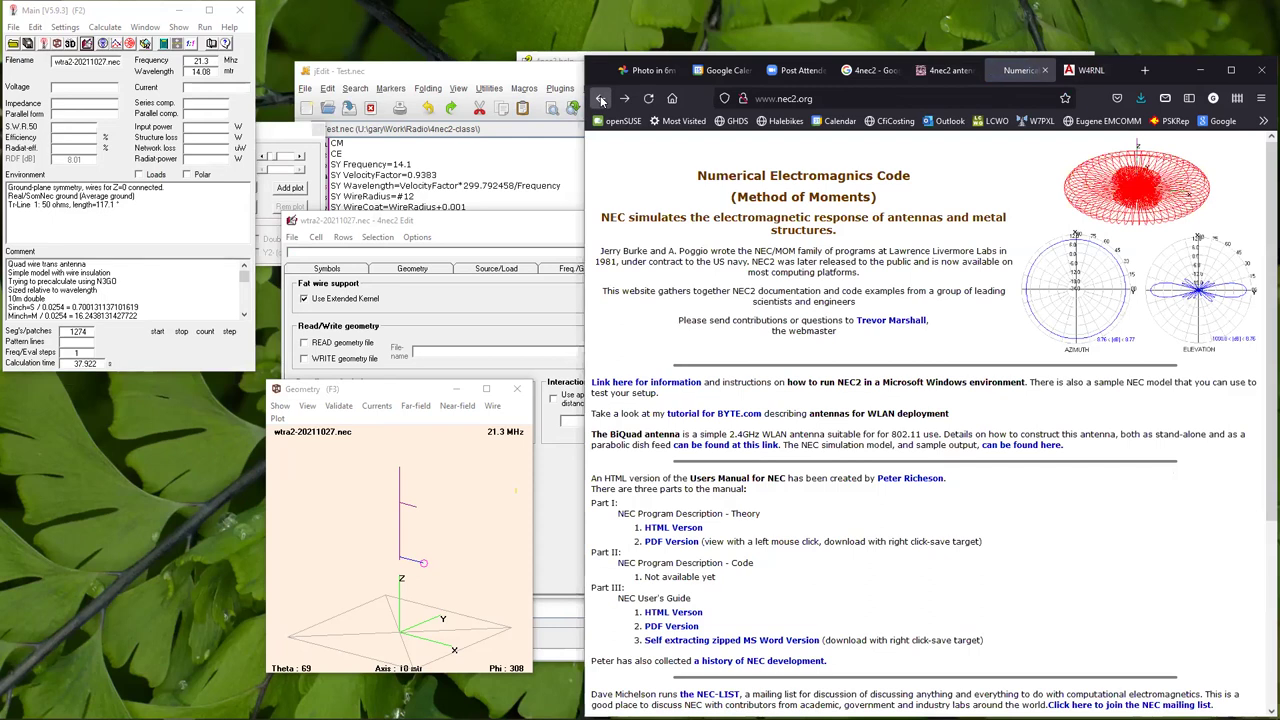
click(624, 99)
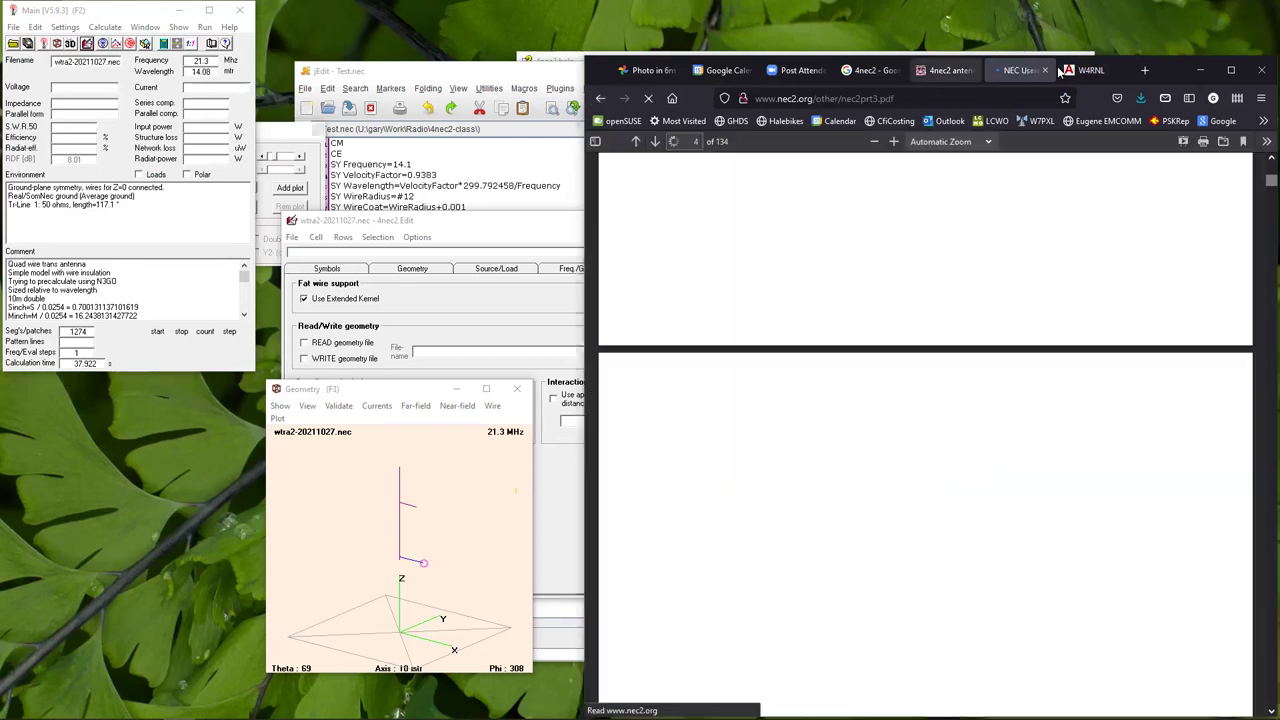
click(946, 70)
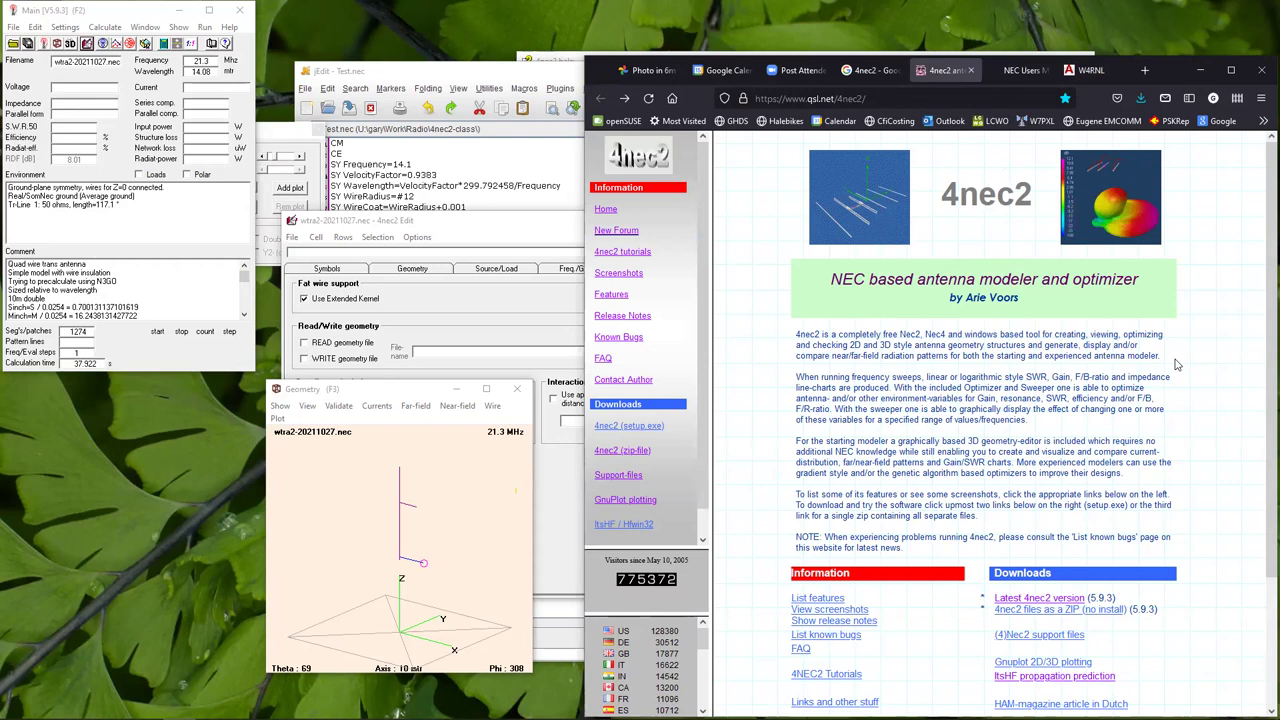
scroll(978, 458, down, 3)
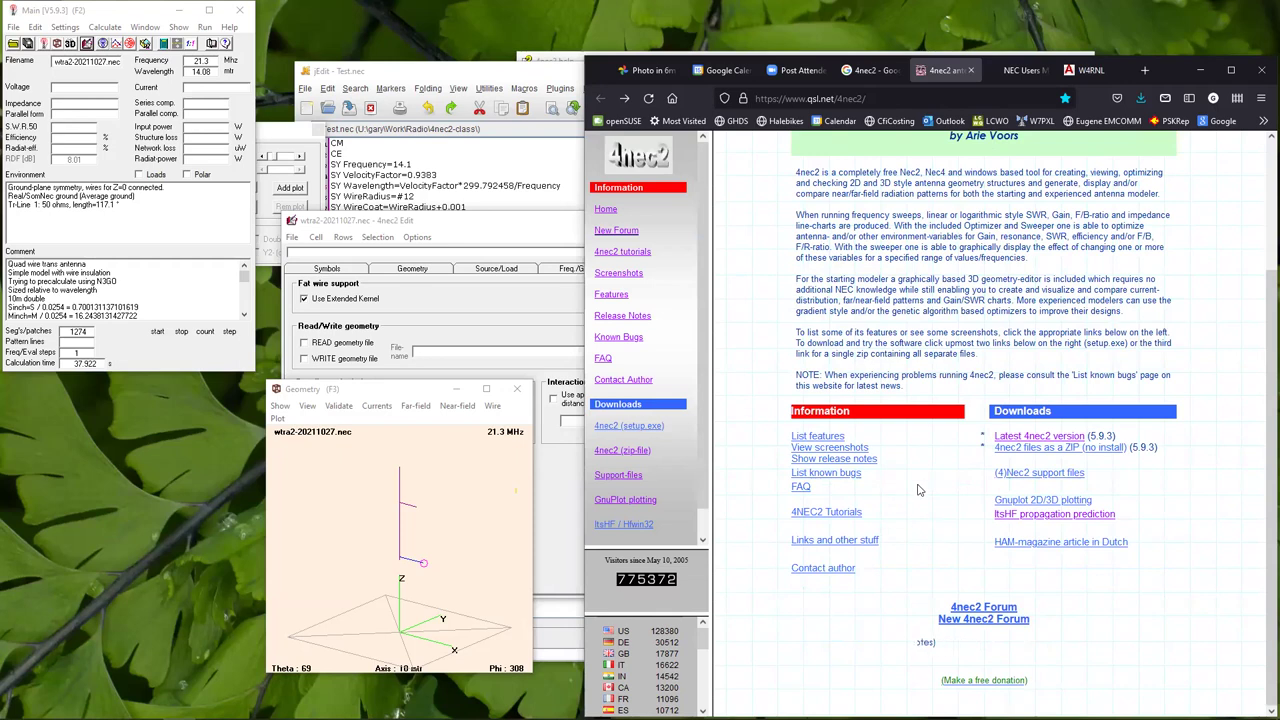
scroll(911, 488, up, 2)
scroll(911, 488, up, 1)
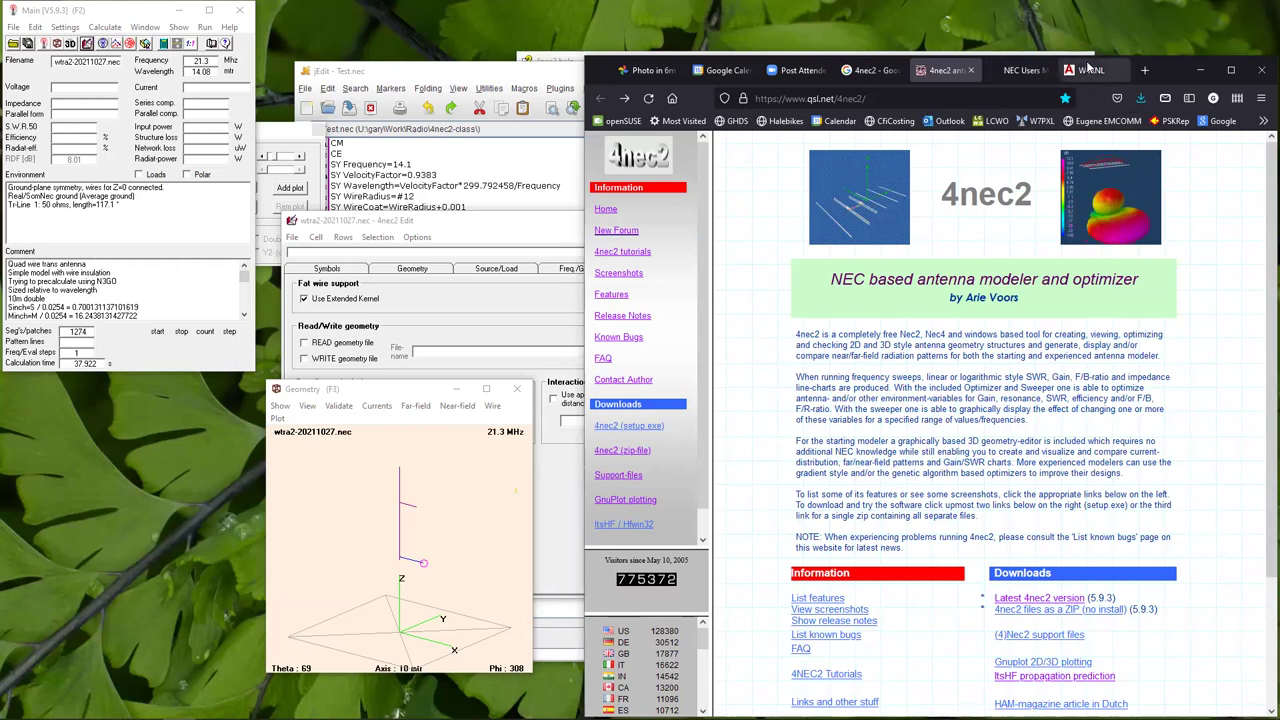
Duplicate the 4NEC2 class event in Google Calendar, set the copy's date to Feb 12, 2022, and save it.
click(718, 72)
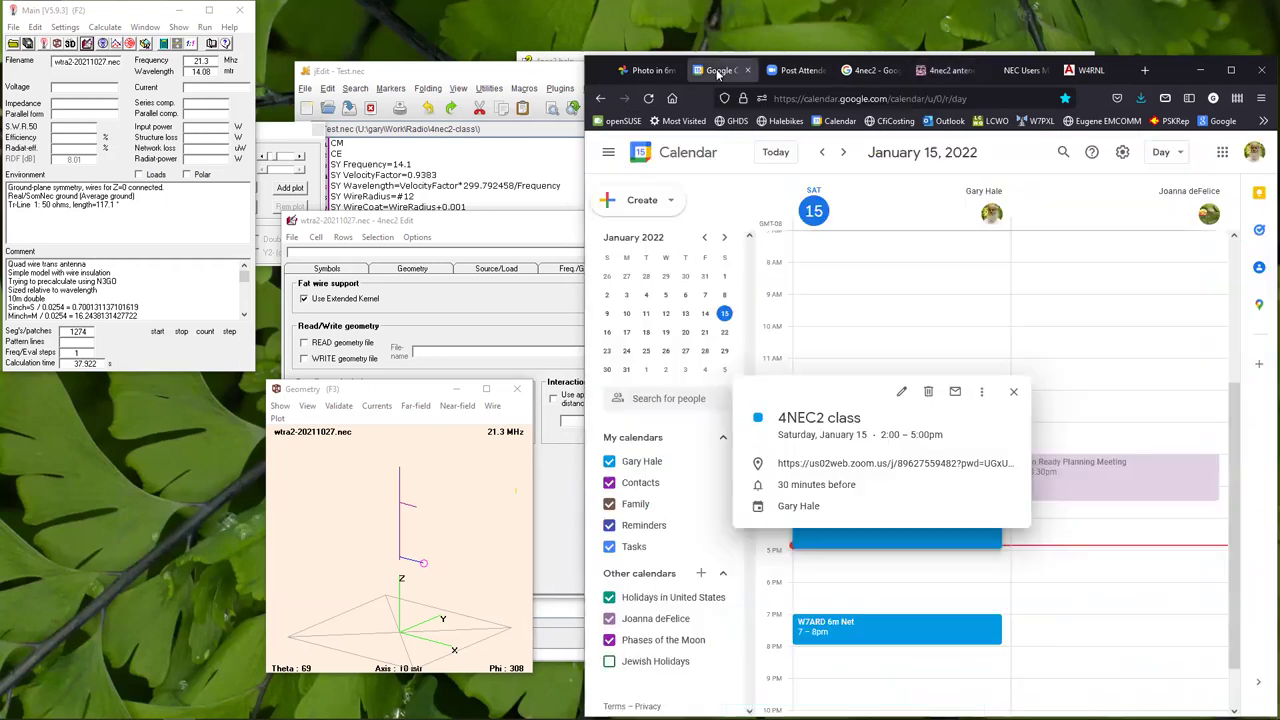
click(980, 391)
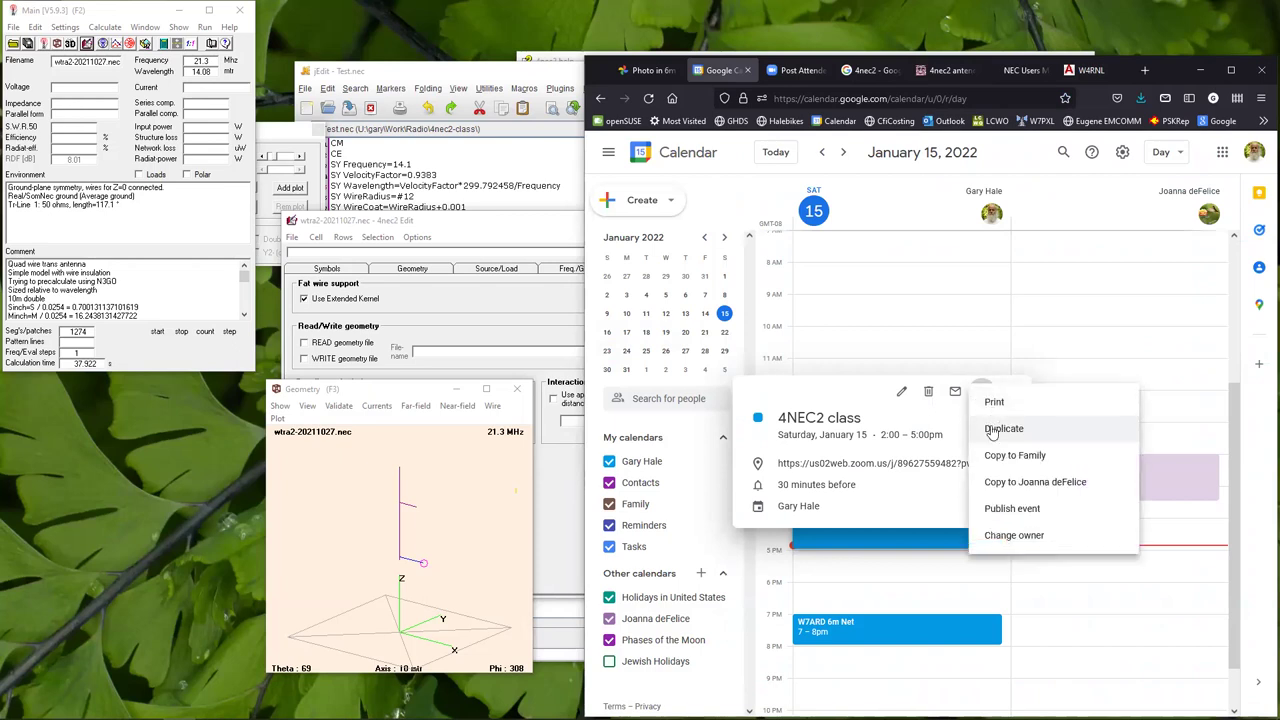
click(991, 429)
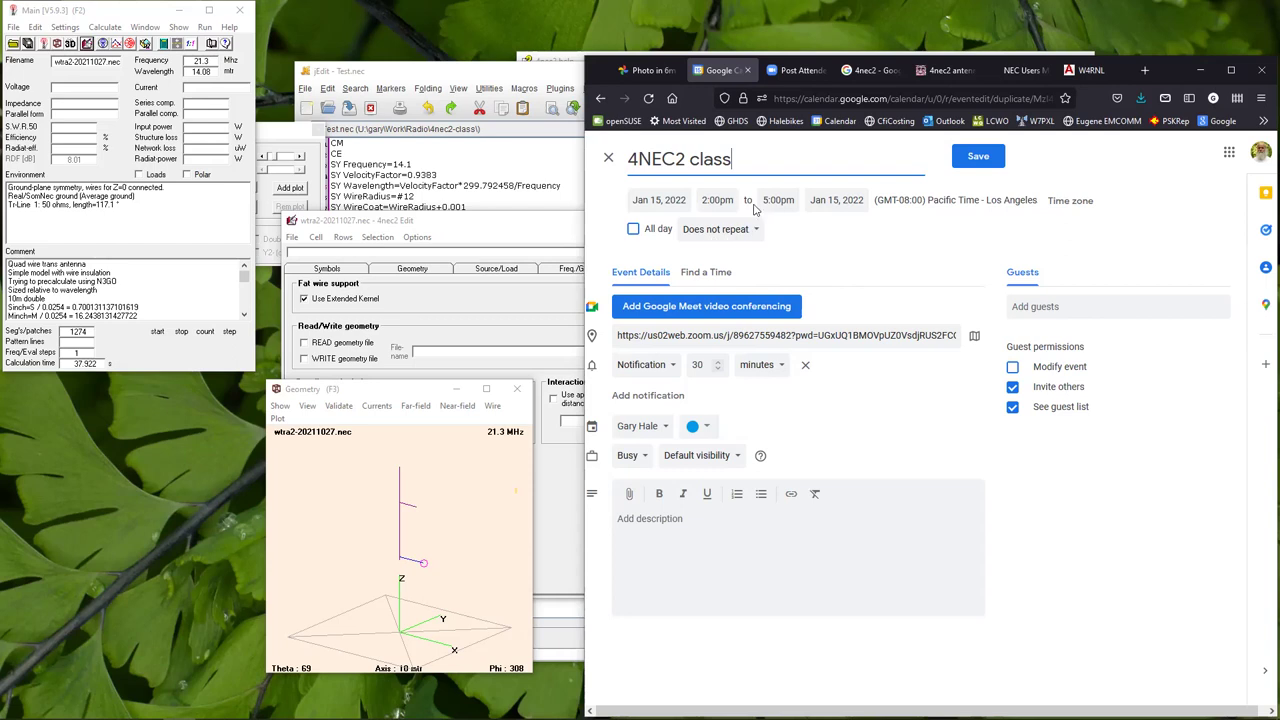
click(681, 200)
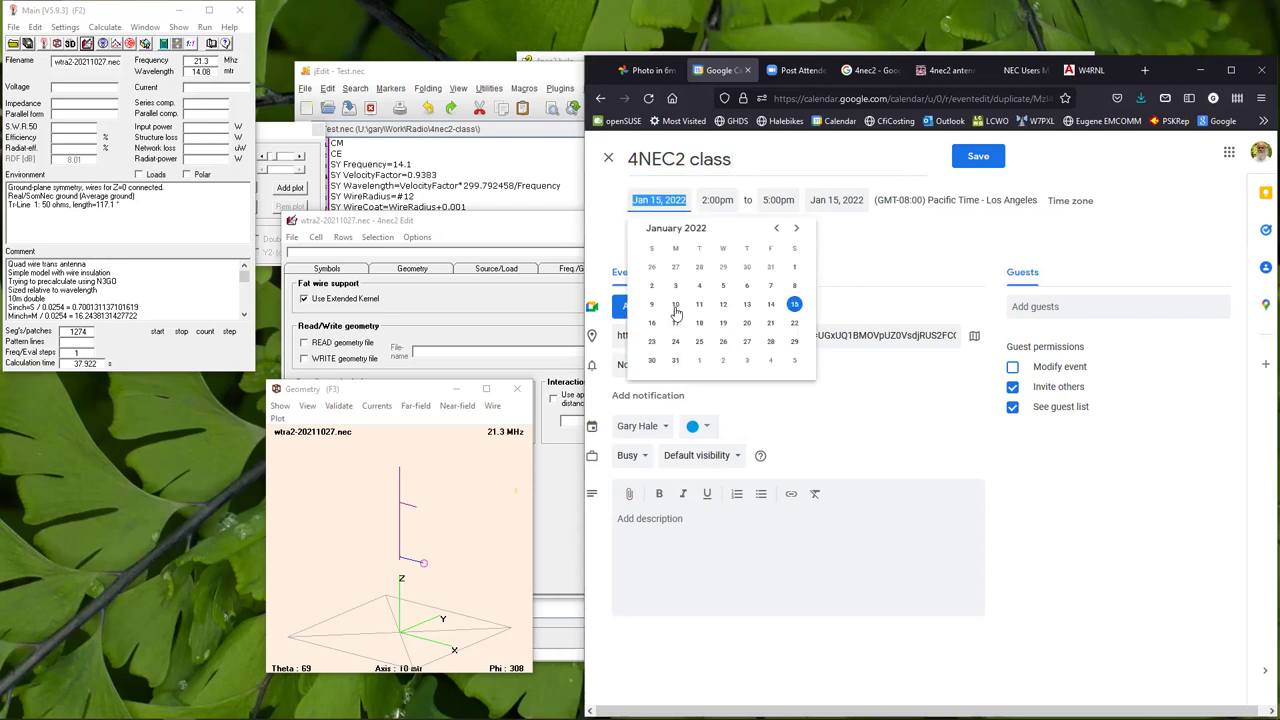
click(794, 229)
click(794, 229)
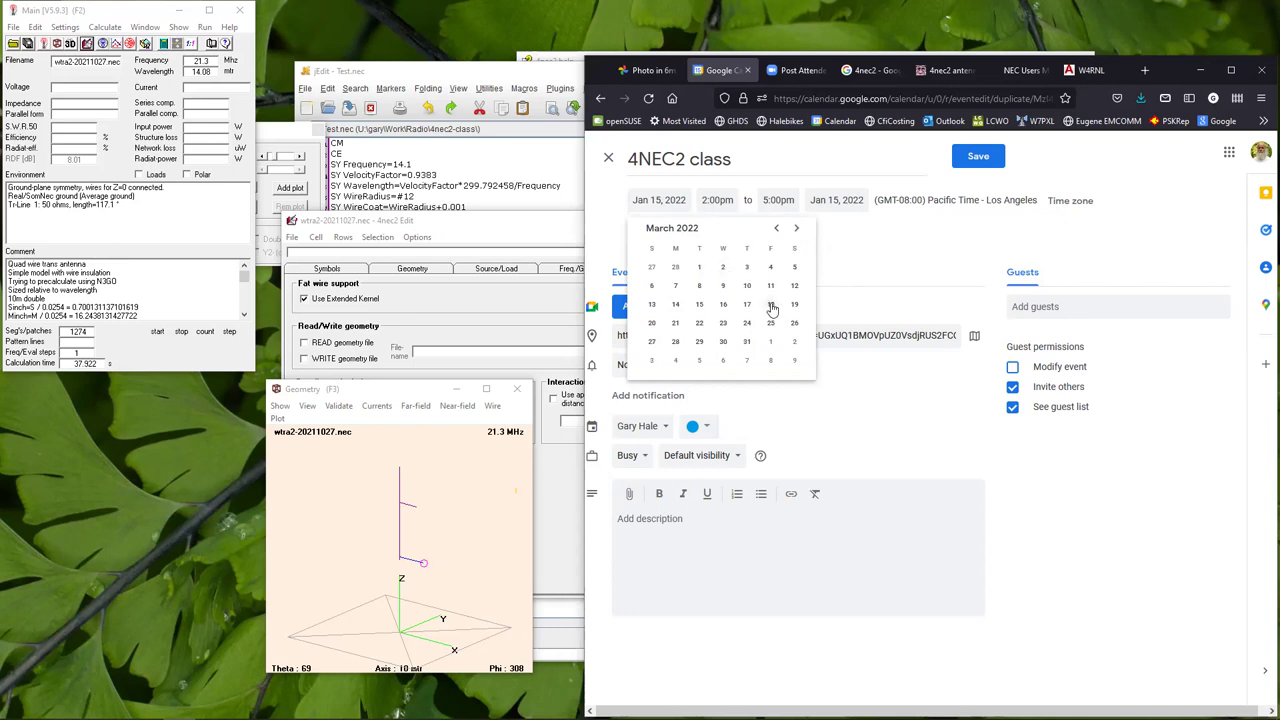
click(778, 229)
click(795, 286)
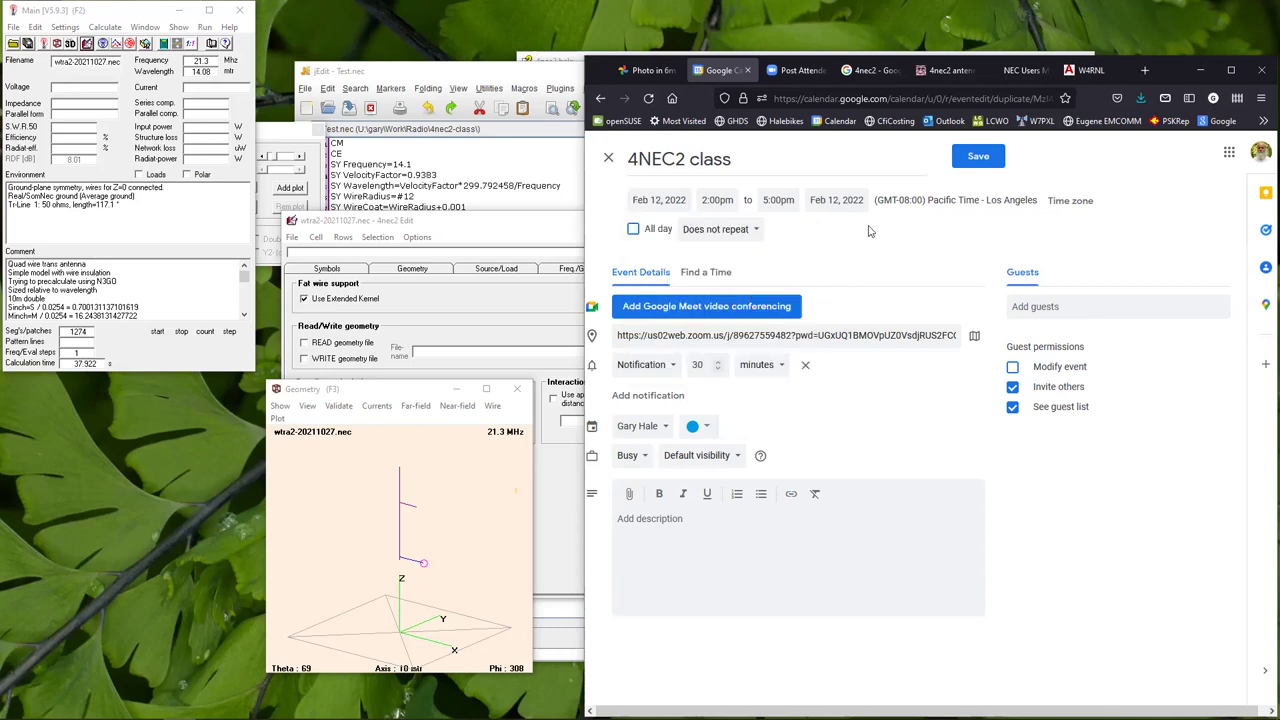
click(978, 159)
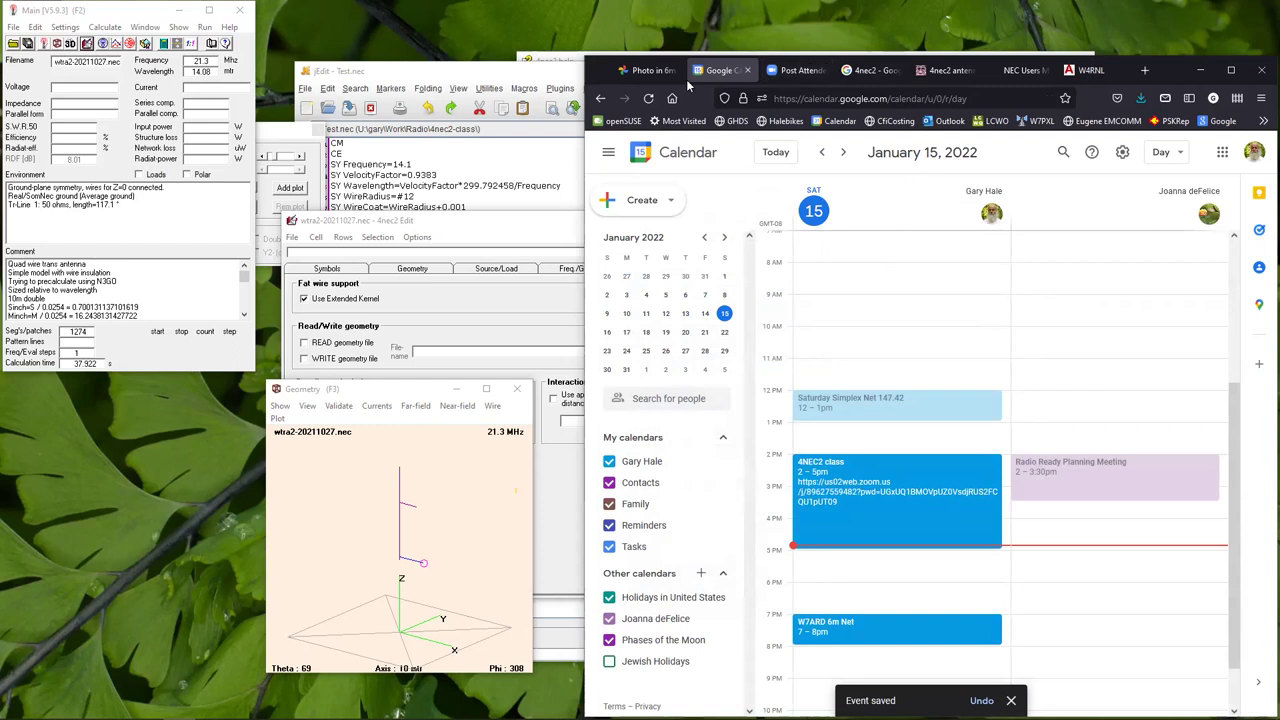
Open the 2mVert.NEC model in 4nec2 and reposition the 3D Viewer window beside the Main window.
click(13, 44)
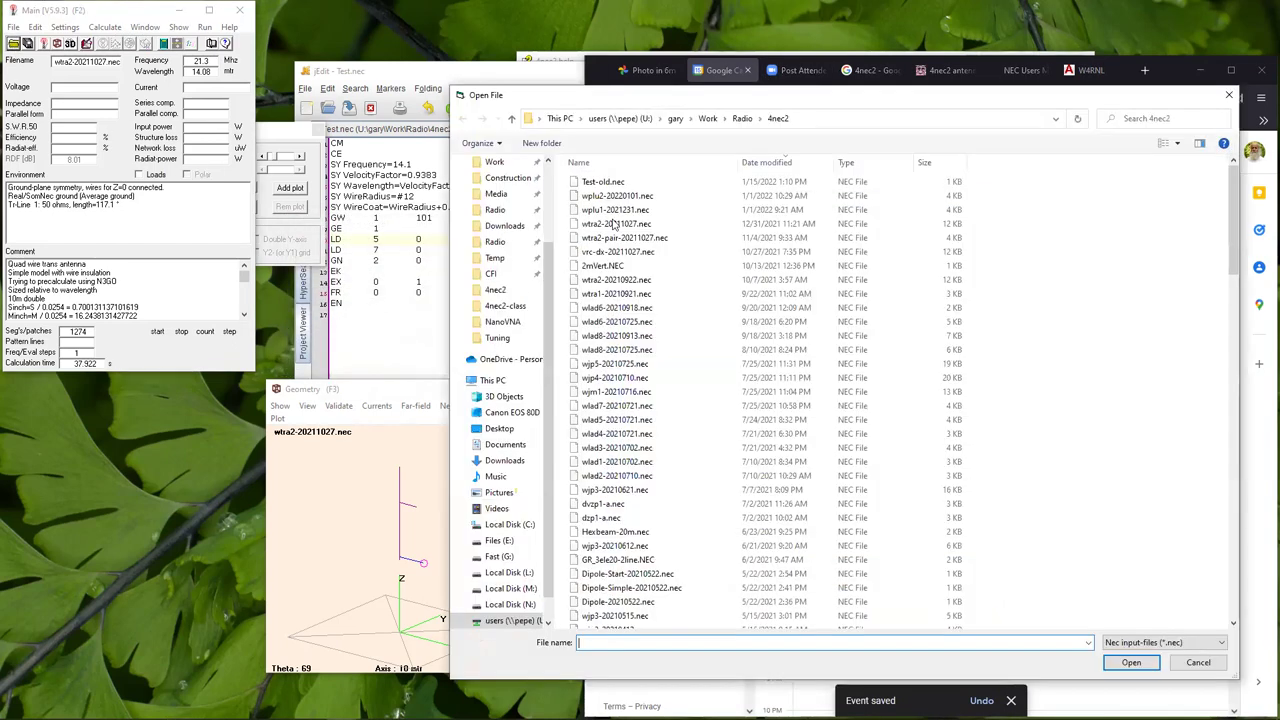
click(608, 265)
click(1130, 663)
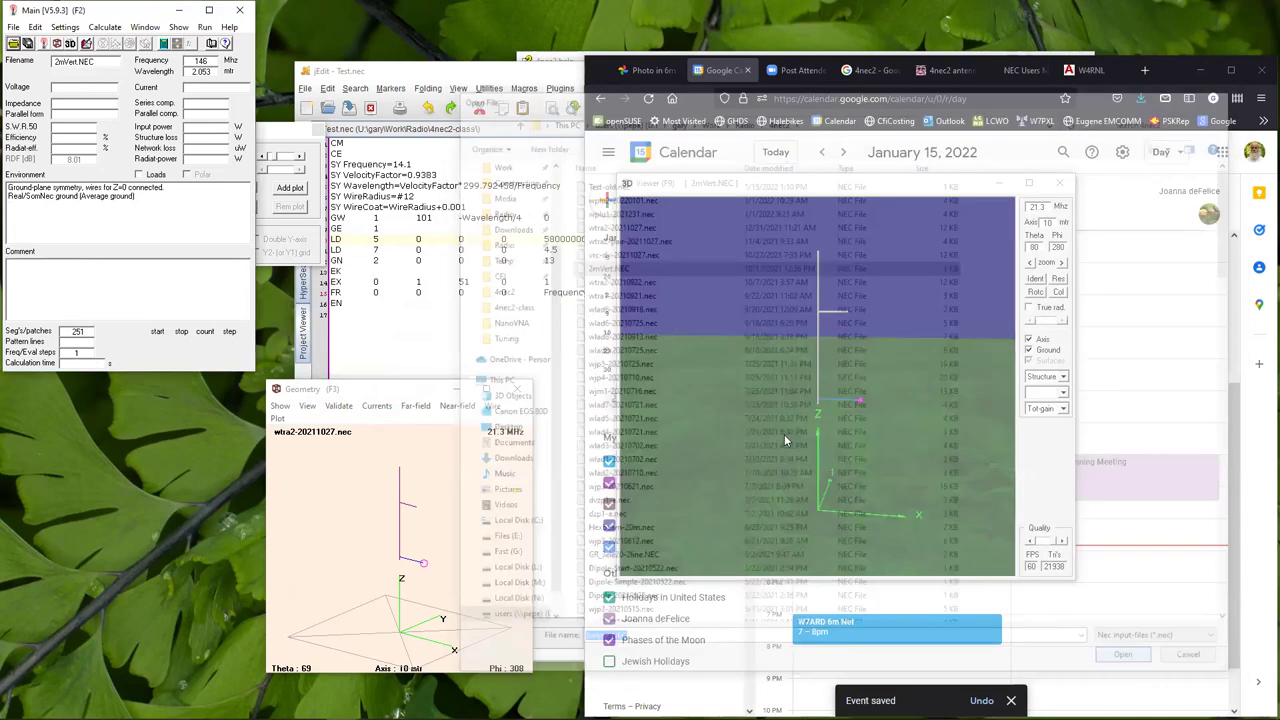
click(830, 184)
drag(805, 180, 483, 56)
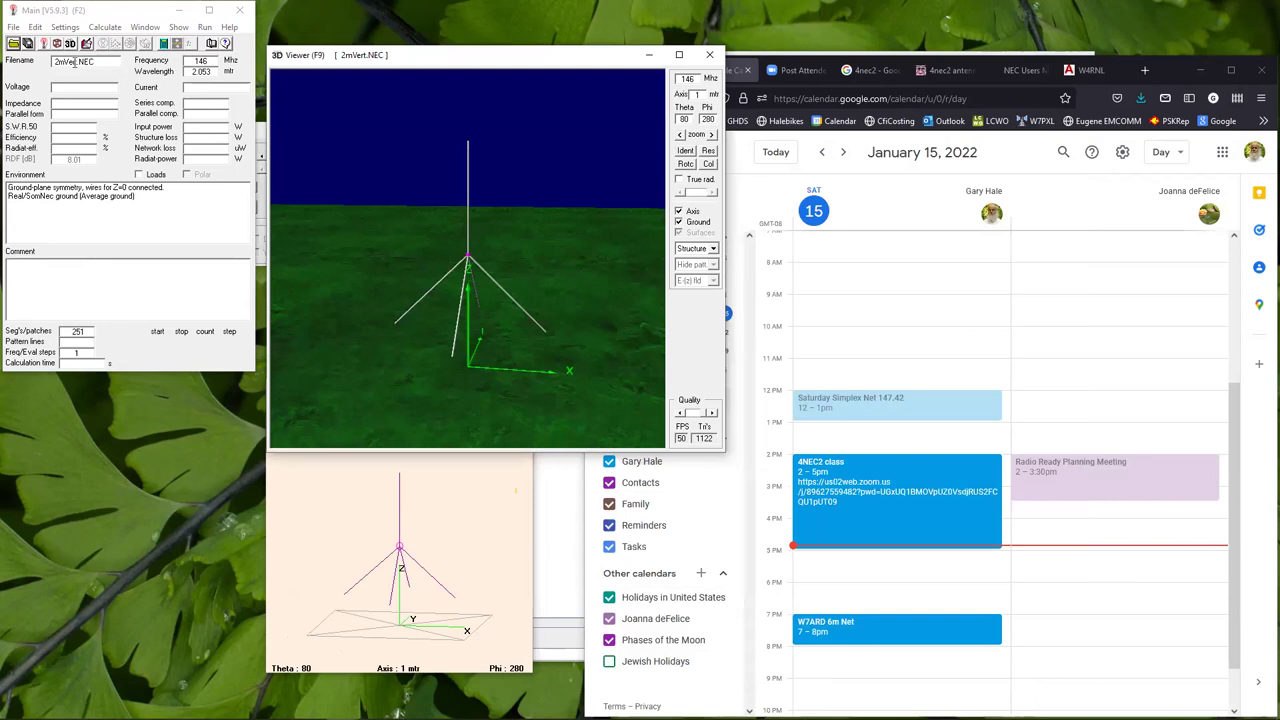
Run a vertical frequency sweep from 140 to 148 MHz with a 0.5 step, and uncover the SWR chart.
click(165, 45)
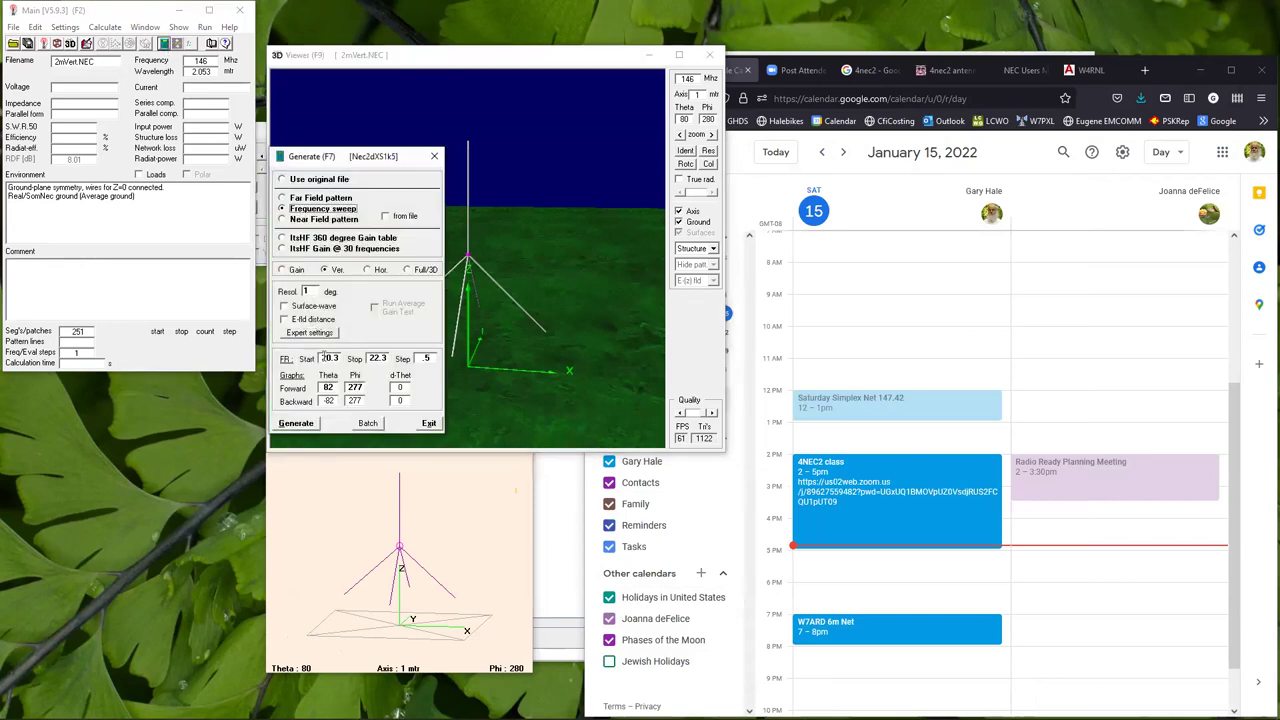
double_click(328, 358)
text(140)
drag(388, 358, 358, 357)
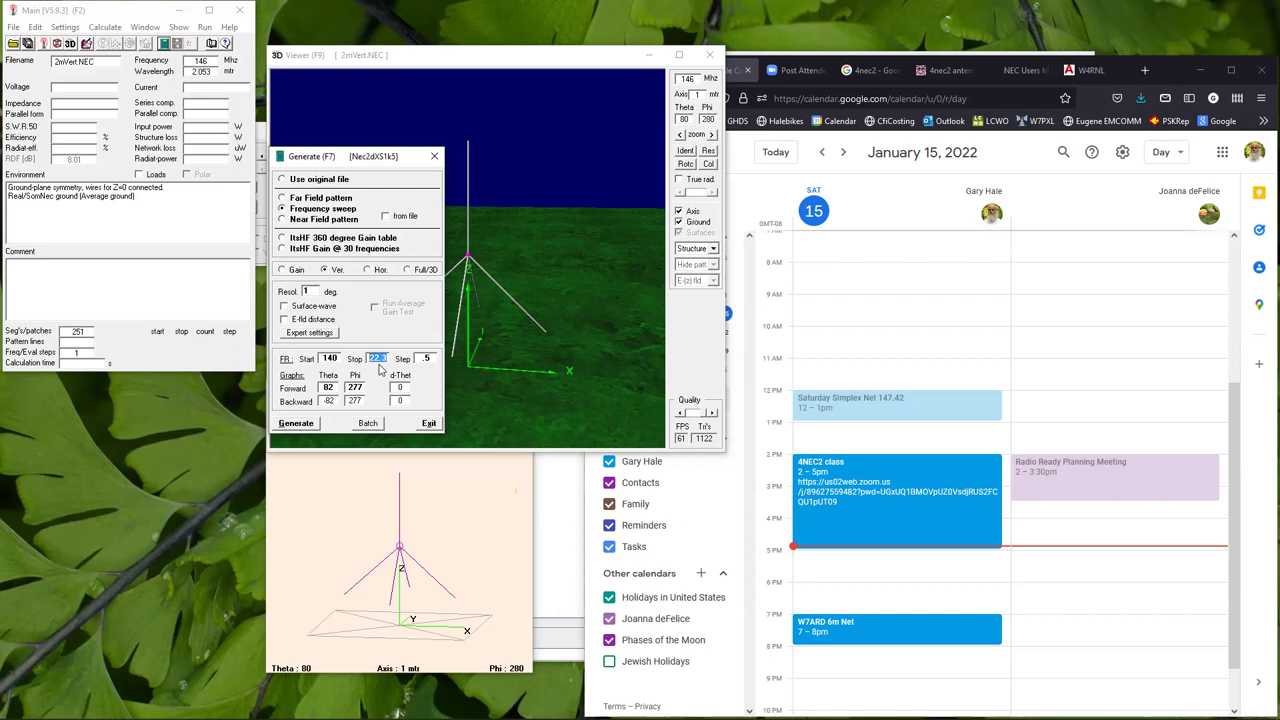
text(148)
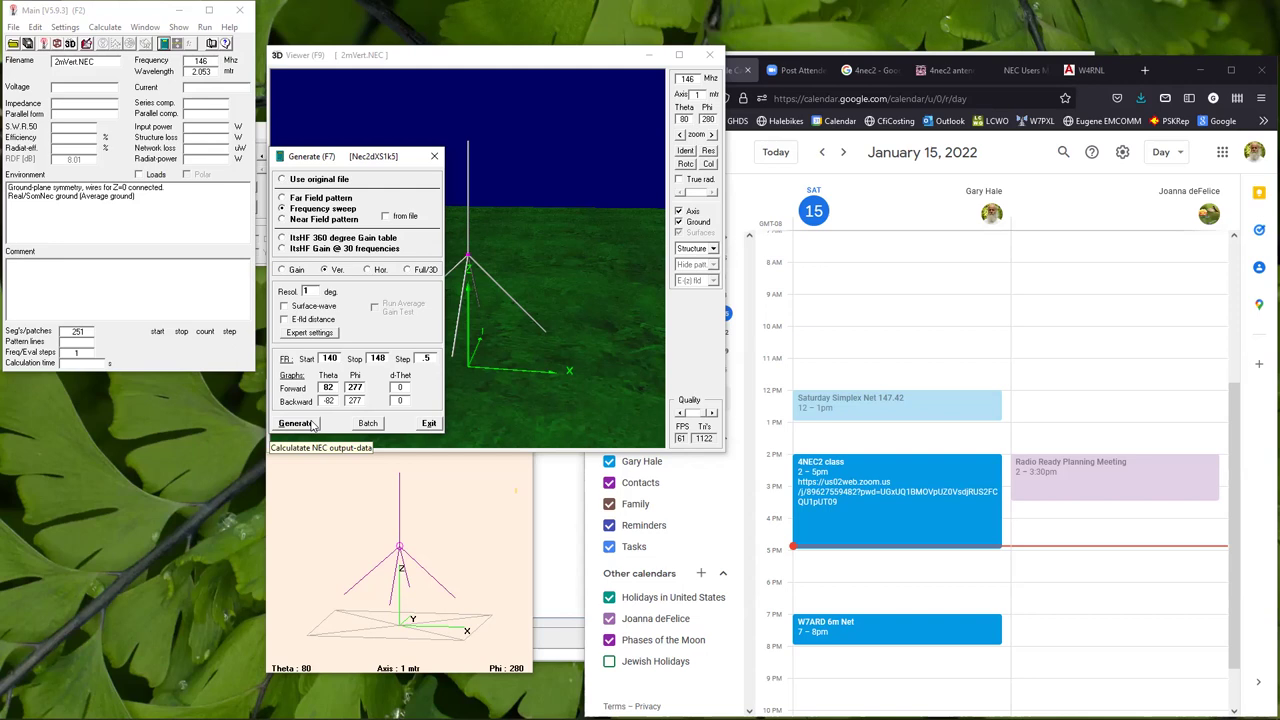
click(312, 424)
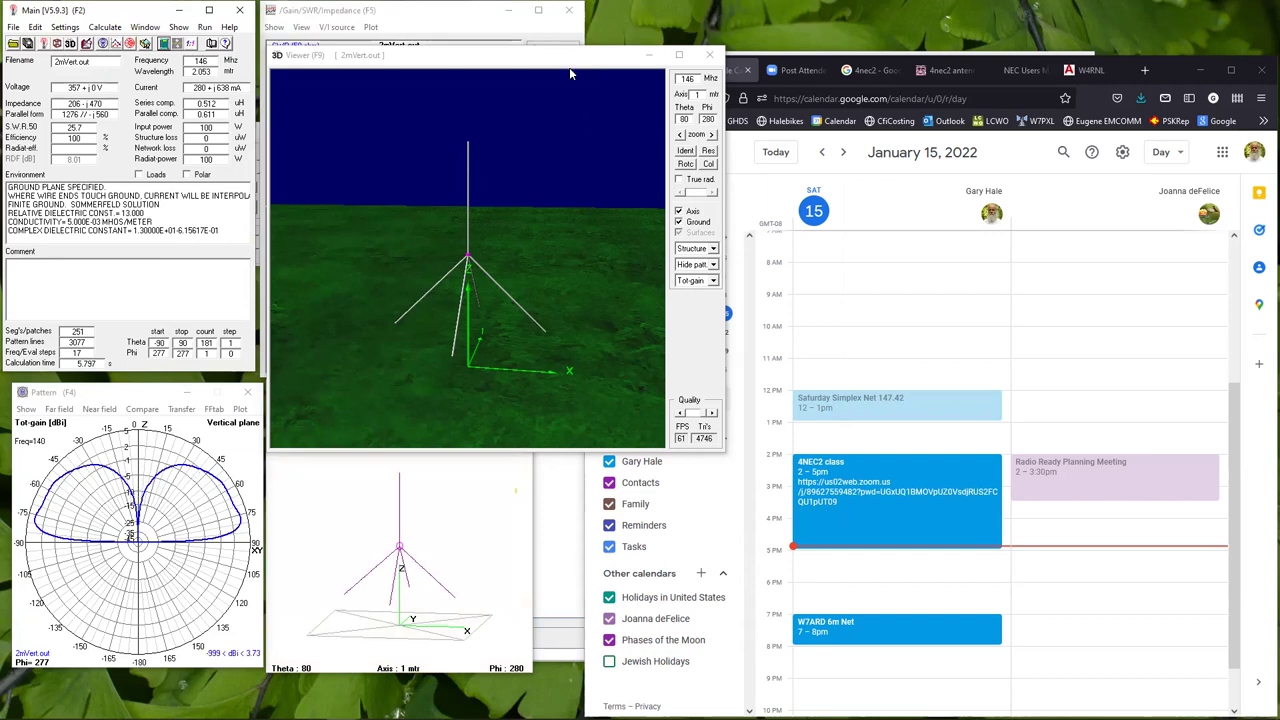
drag(546, 57, 898, 53)
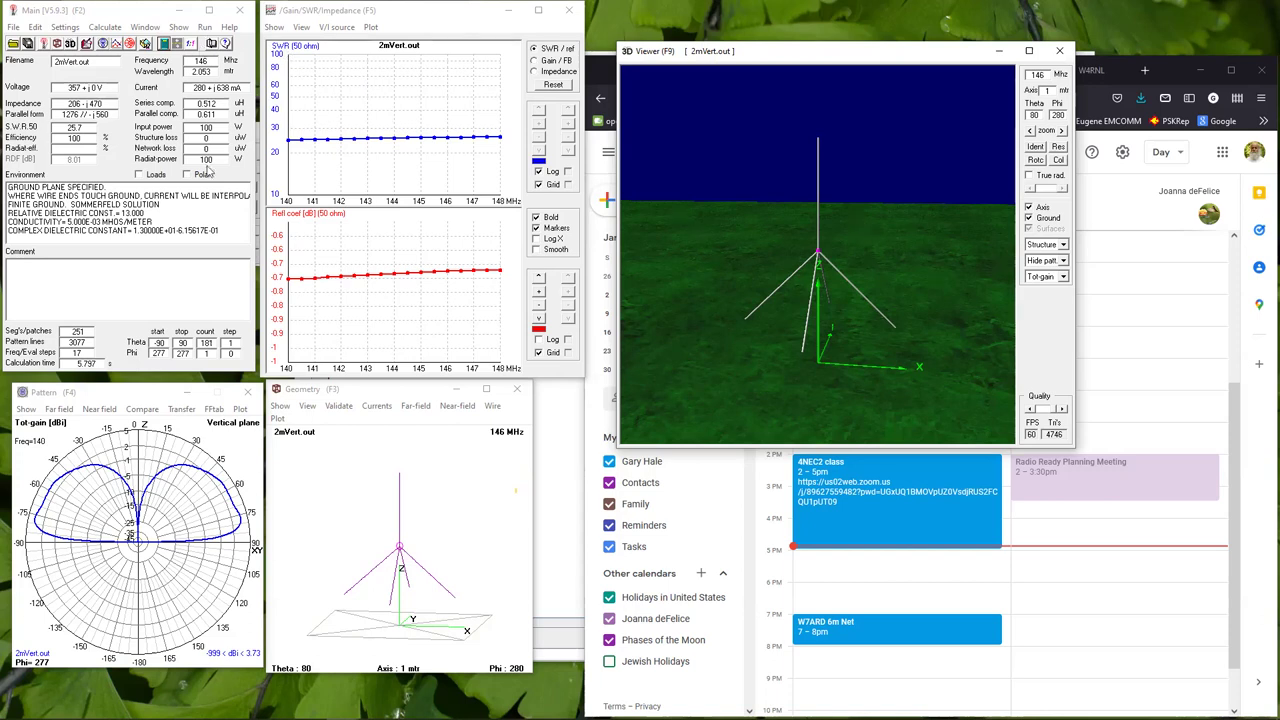
Open 2mVert.NEC in the geometry editor, review its wire table and symbol equations, and close the editor.
click(38, 26)
click(66, 45)
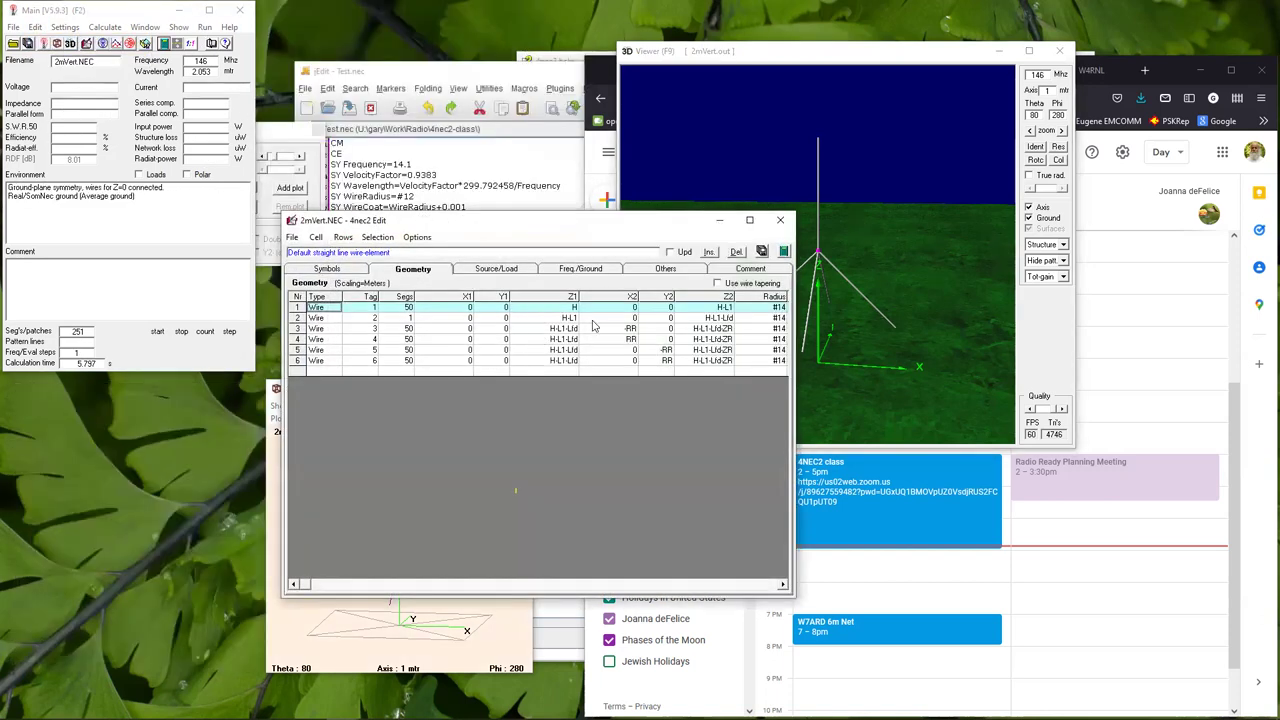
click(334, 270)
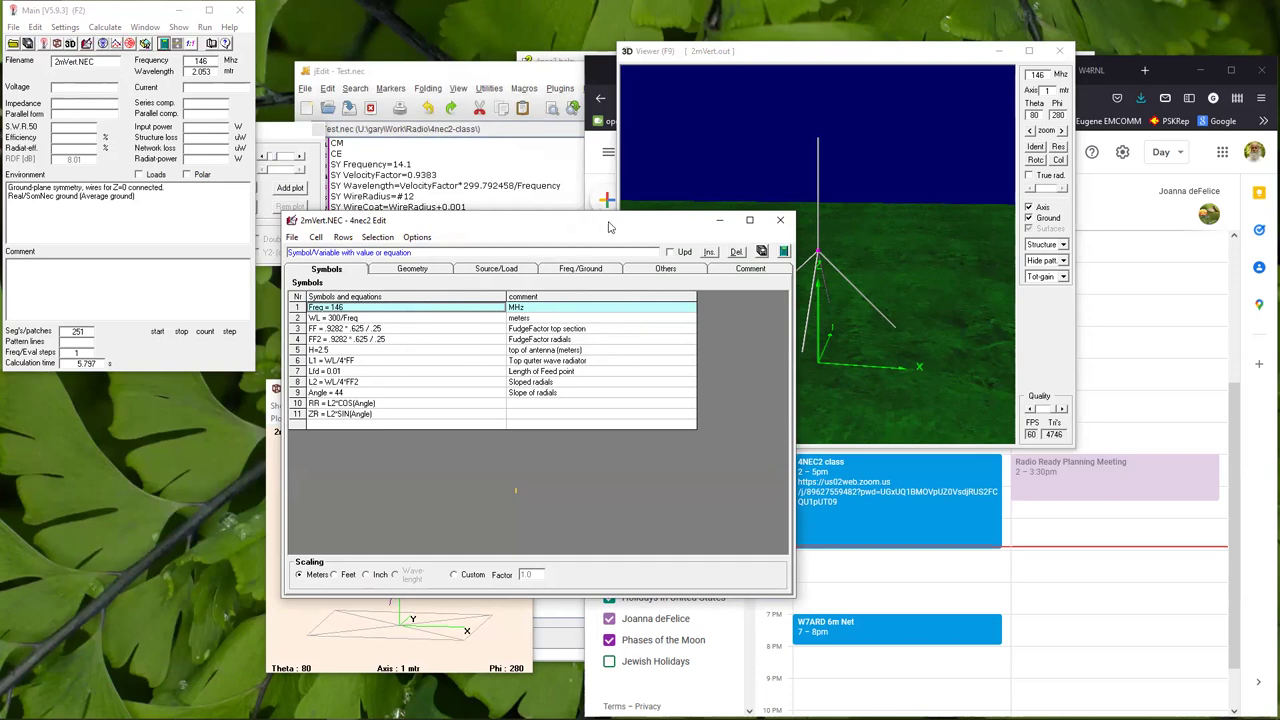
click(781, 222)
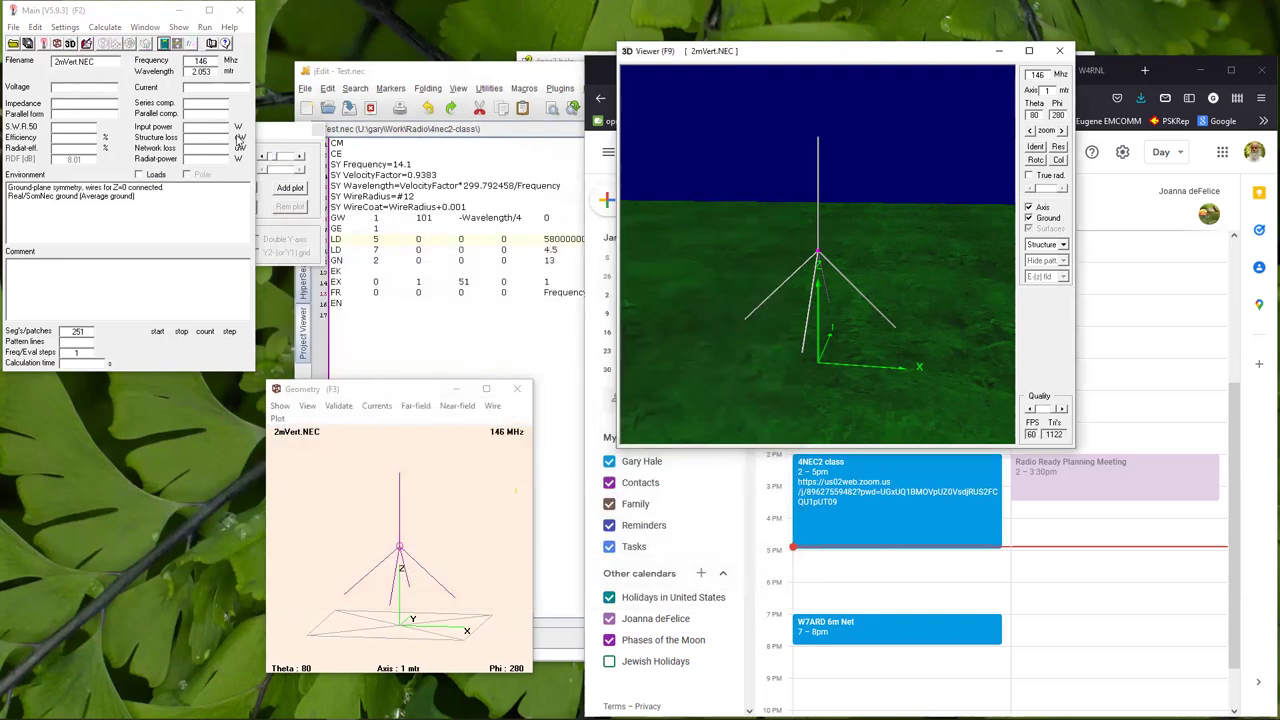
Close the Plotting-options window and rerun the frequency sweep with the start set to 144 MHz.
click(278, 135)
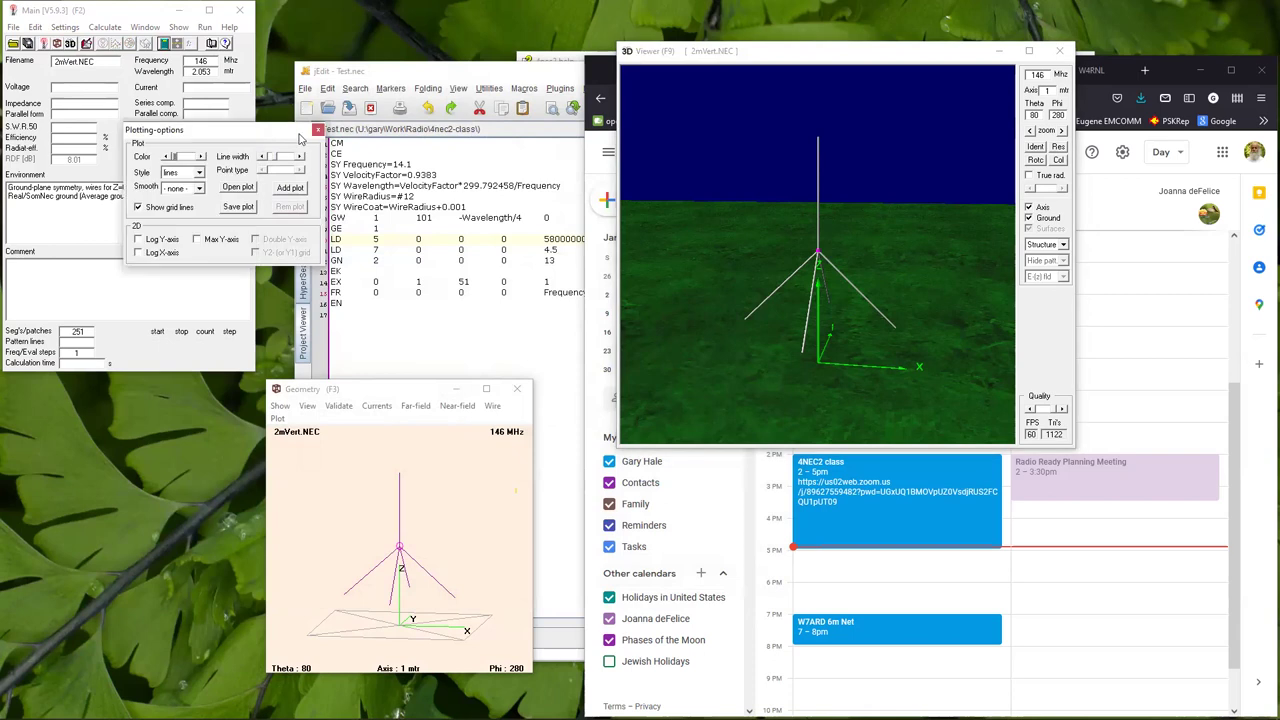
click(317, 130)
click(164, 45)
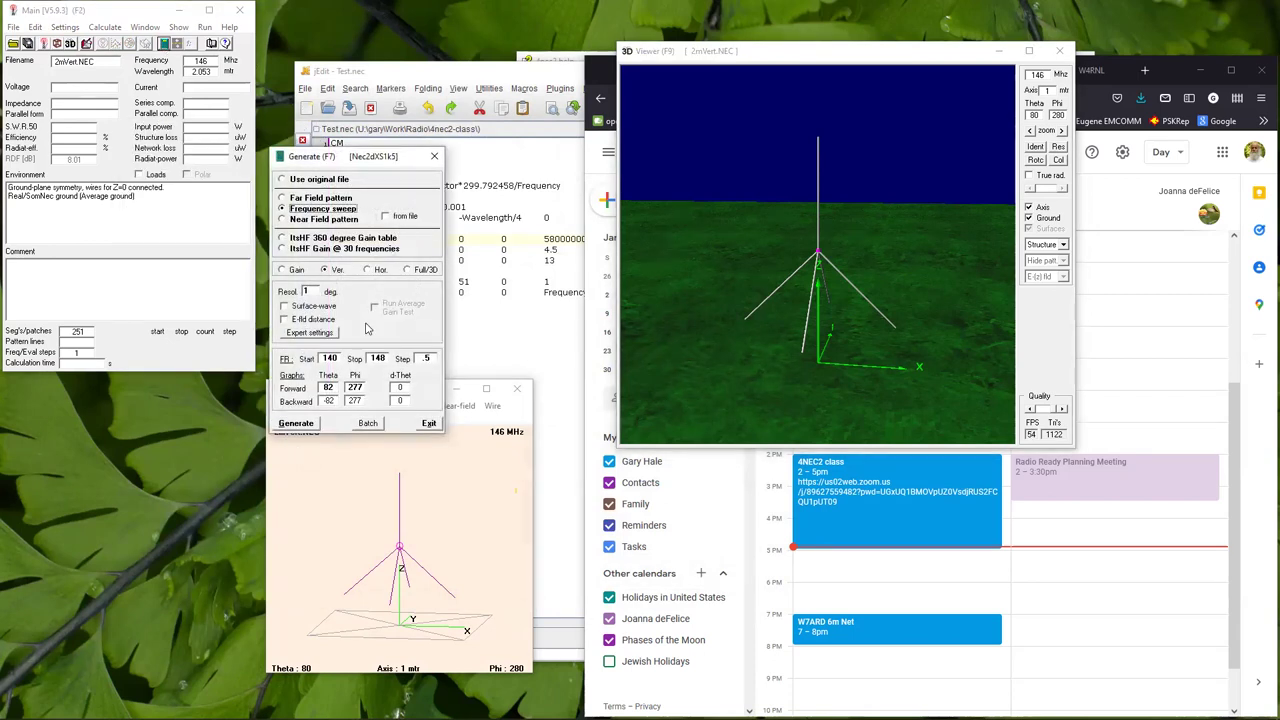
click(338, 358)
click(305, 423)
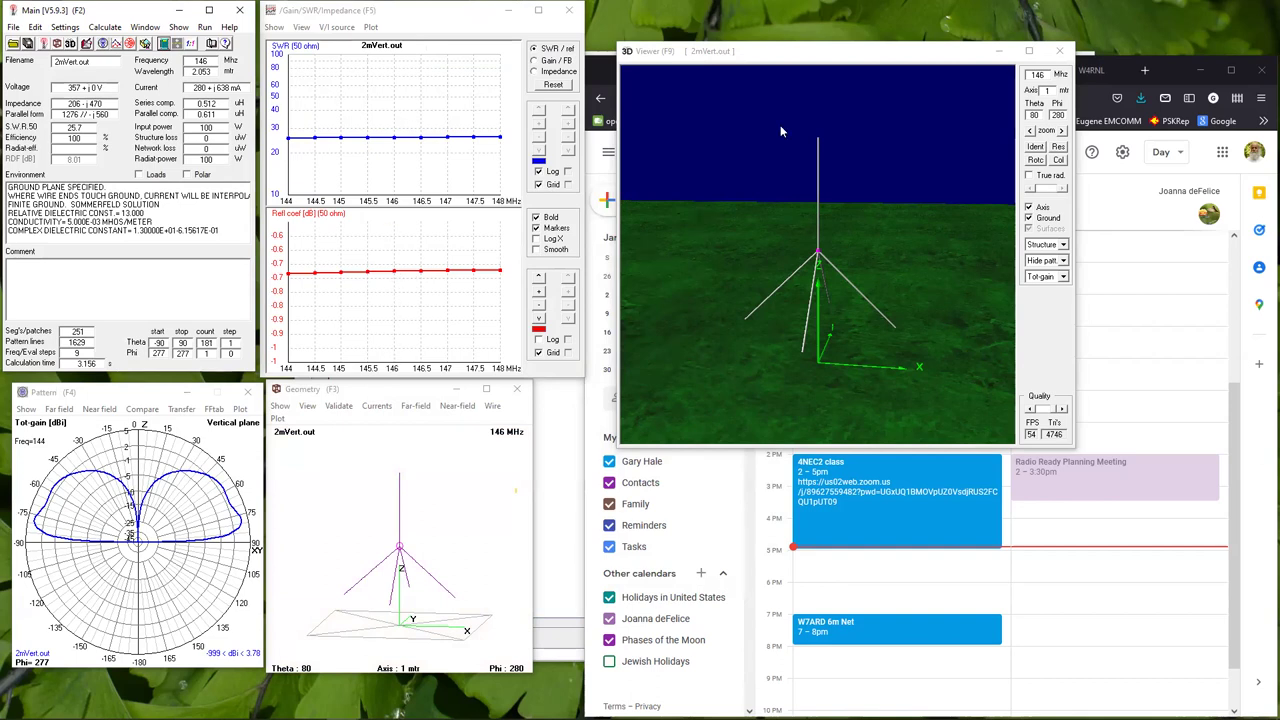
Turn on true-radius wire display in the 3D Viewer and scale the wires up to an enlarged relative radius.
drag(852, 238, 876, 194)
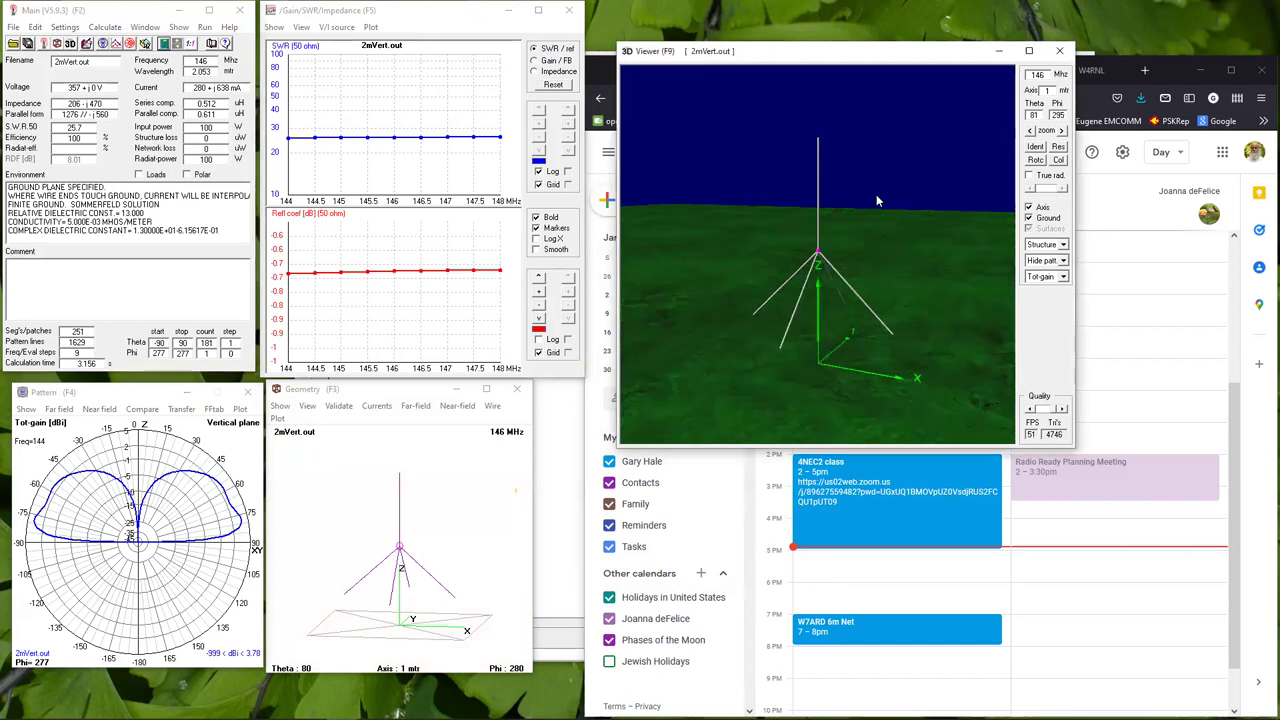
scroll(800, 265, up, 5)
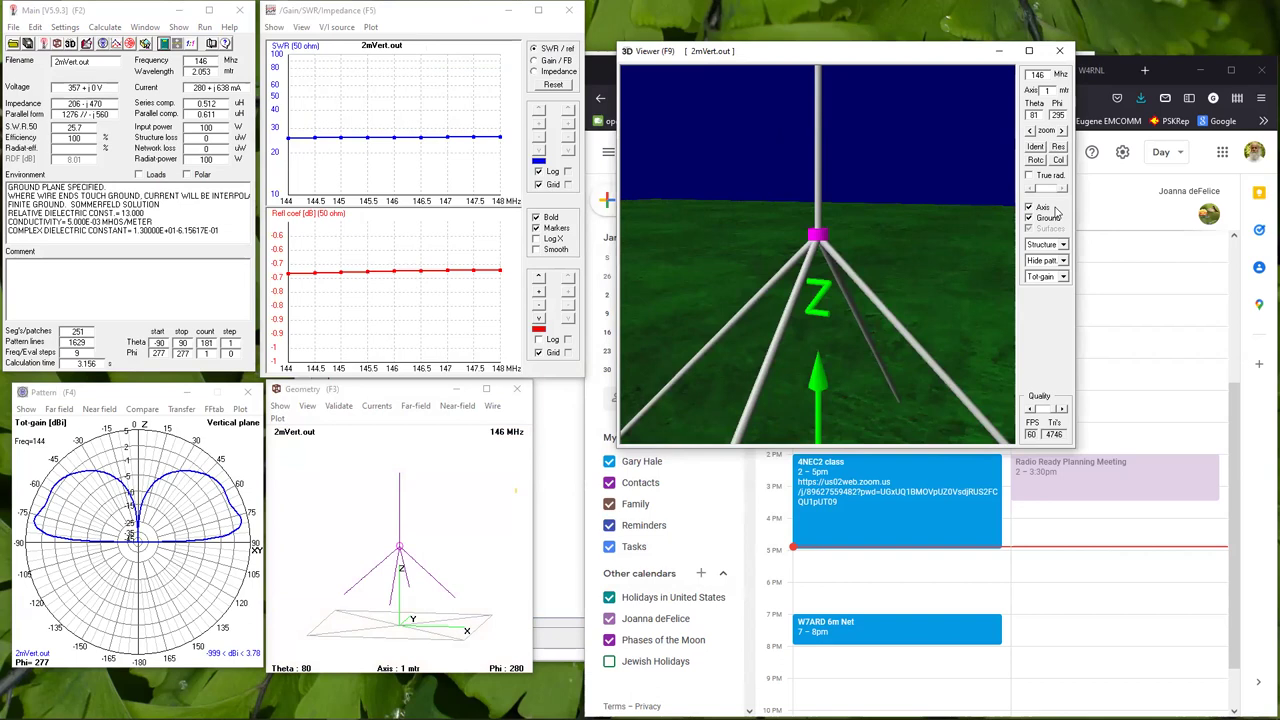
click(1029, 175)
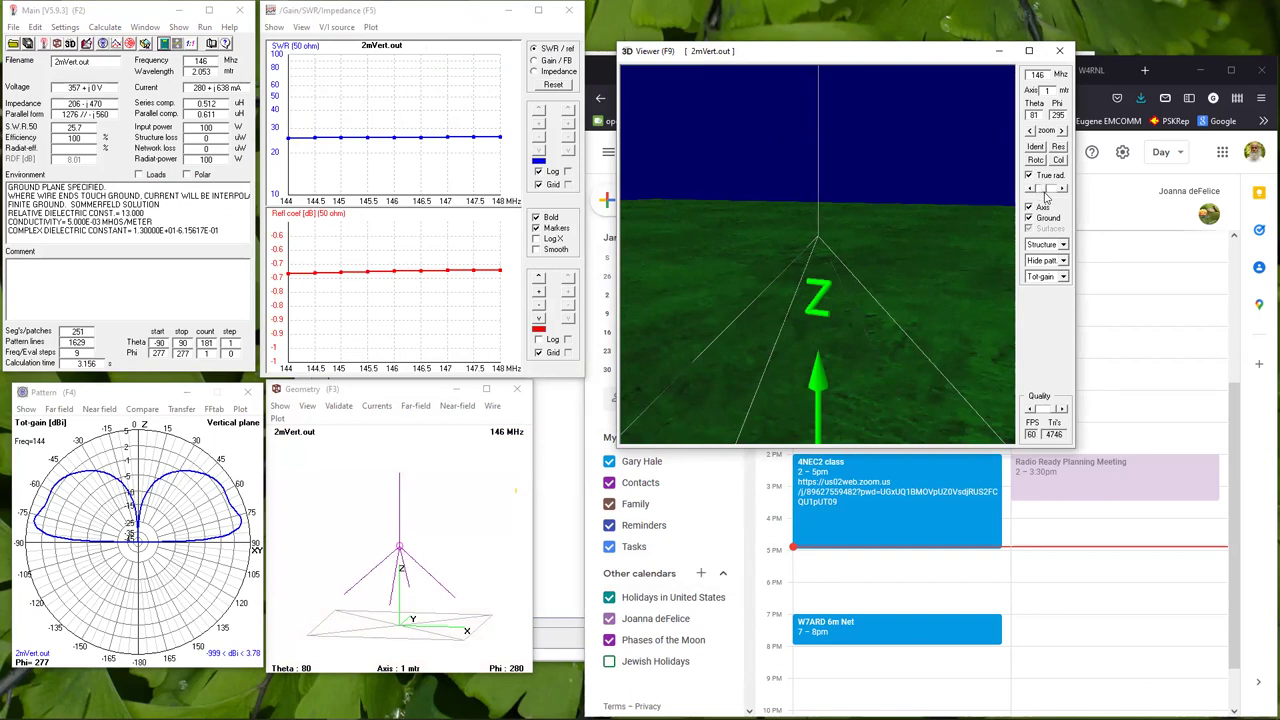
click(1045, 195)
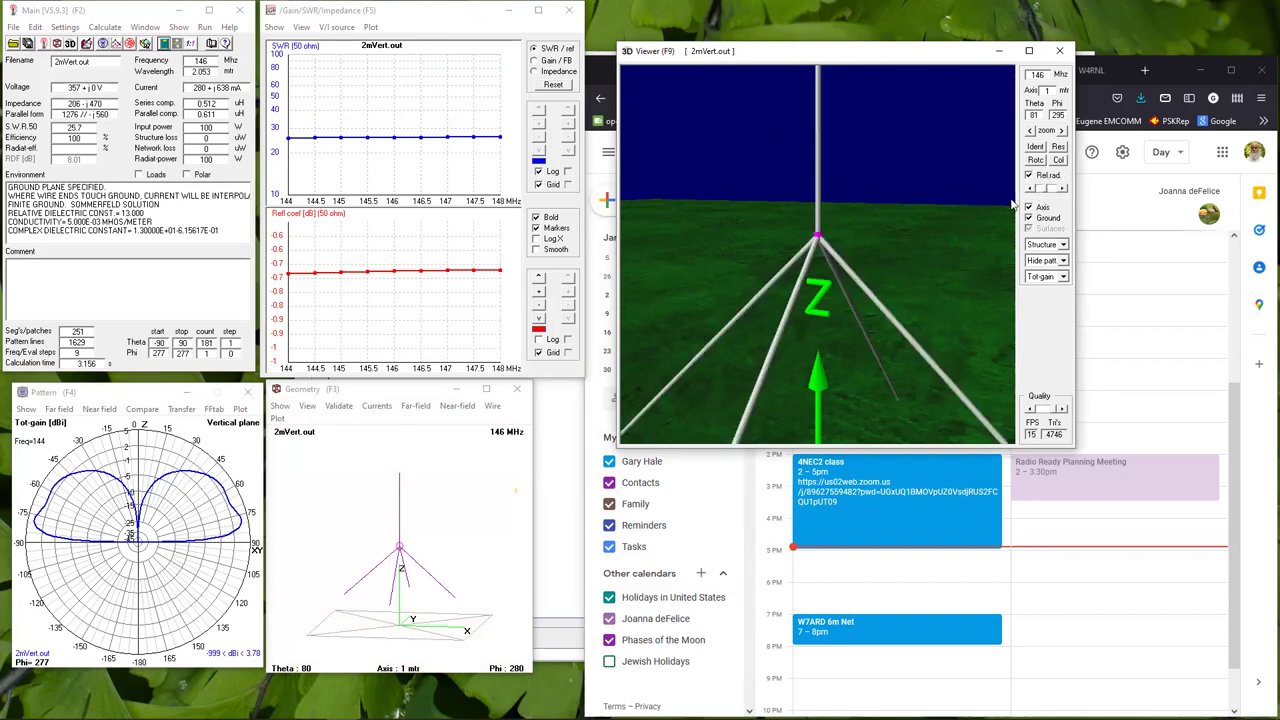
Reduce the relative wire radius in the 3D Viewer and view the radial junction from closer and slightly rotated.
drag(1045, 192, 1040, 192)
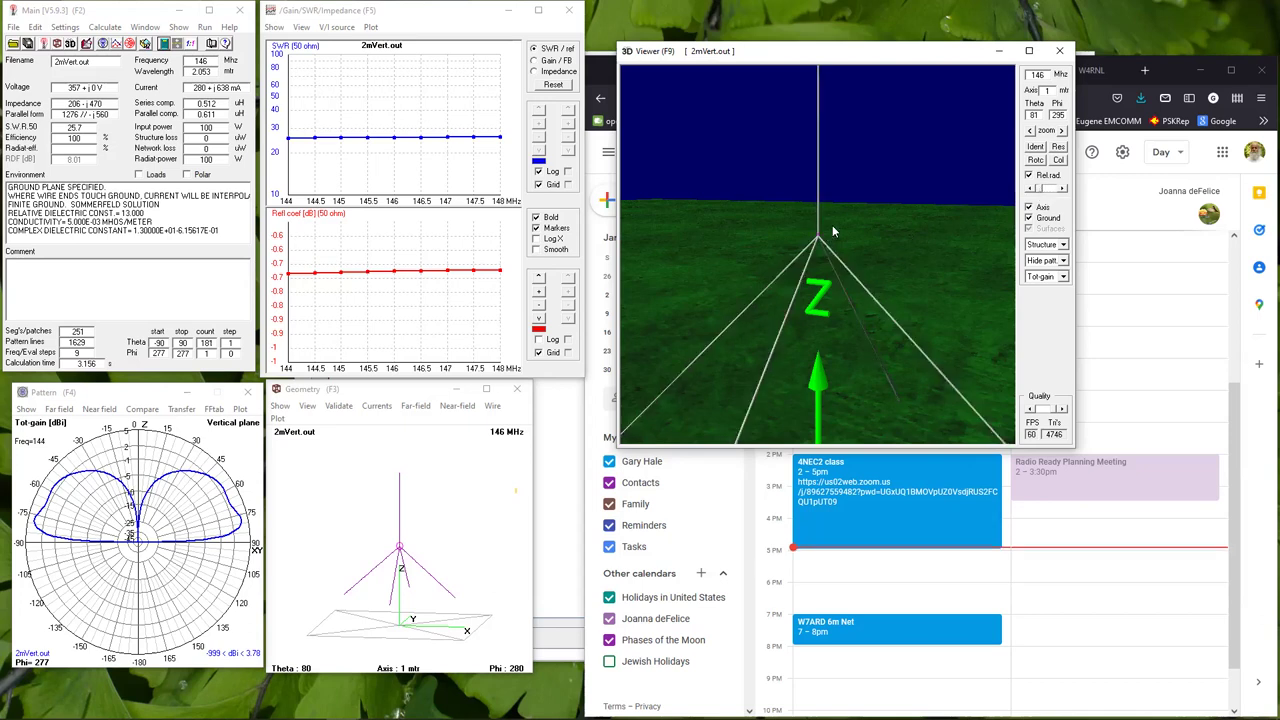
scroll(832, 227, up, 3)
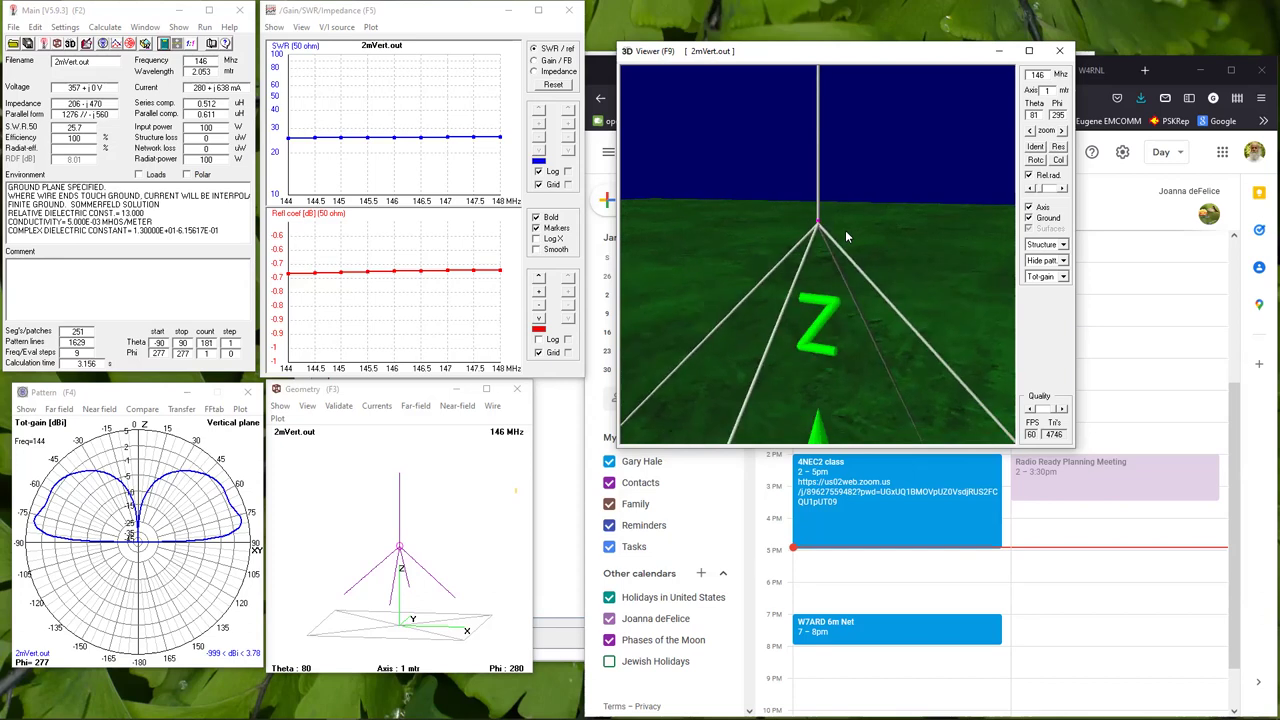
mouse_move(873, 148)
mouse_down()
mouse_move(868, 170)
mouse_move(858, 154)
mouse_up()
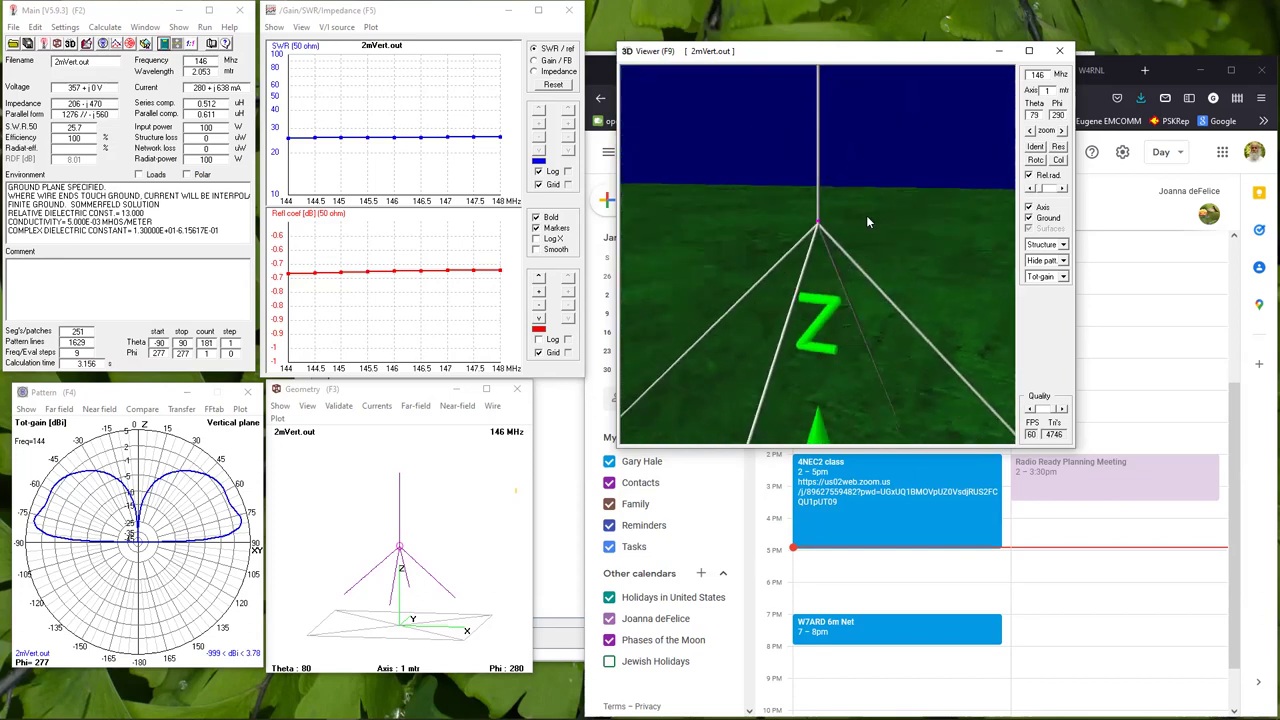
In the Geometry window, magnify the feed point, inspect the source wire's segment info, and close that info.
click(410, 547)
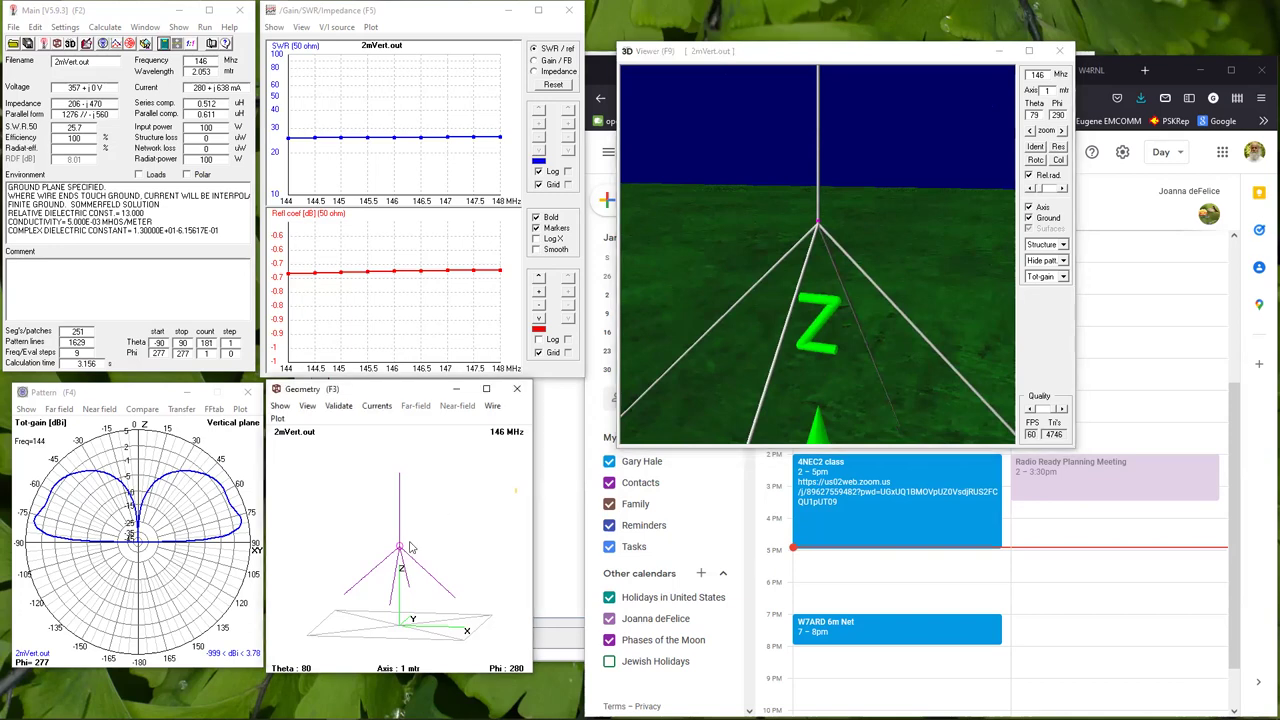
scroll(408, 547, up, 5)
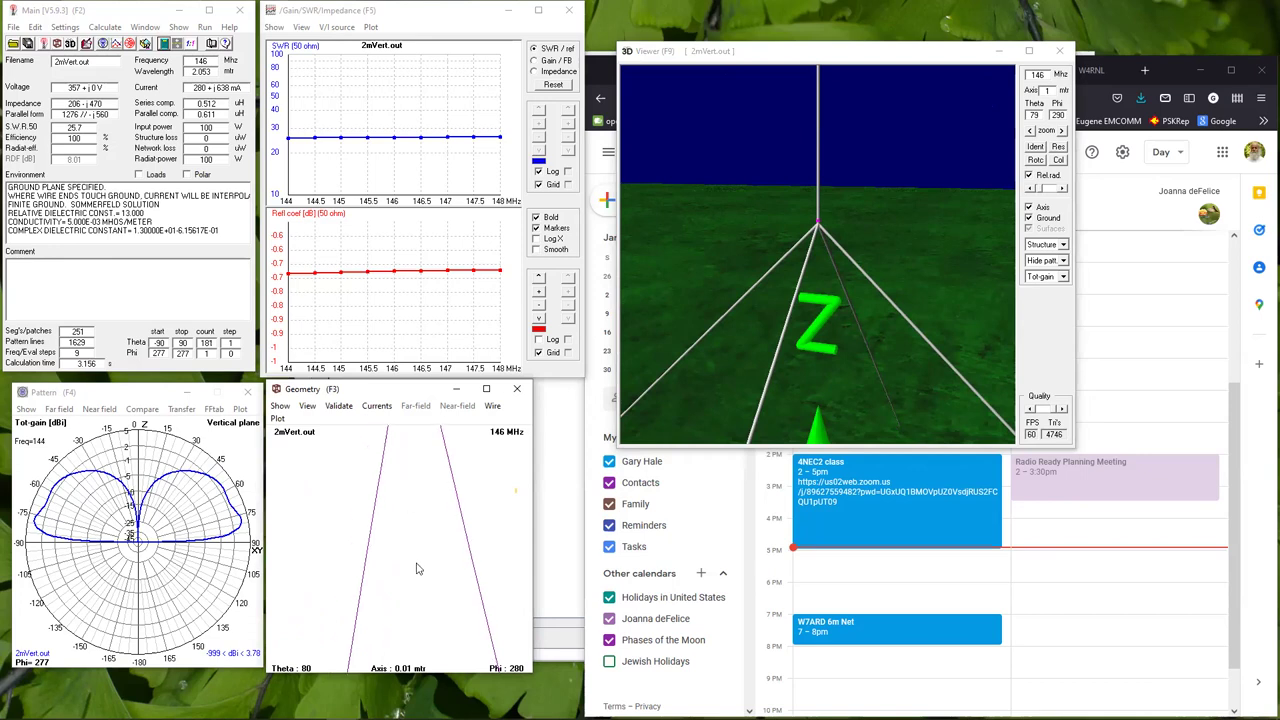
drag(423, 457, 393, 641)
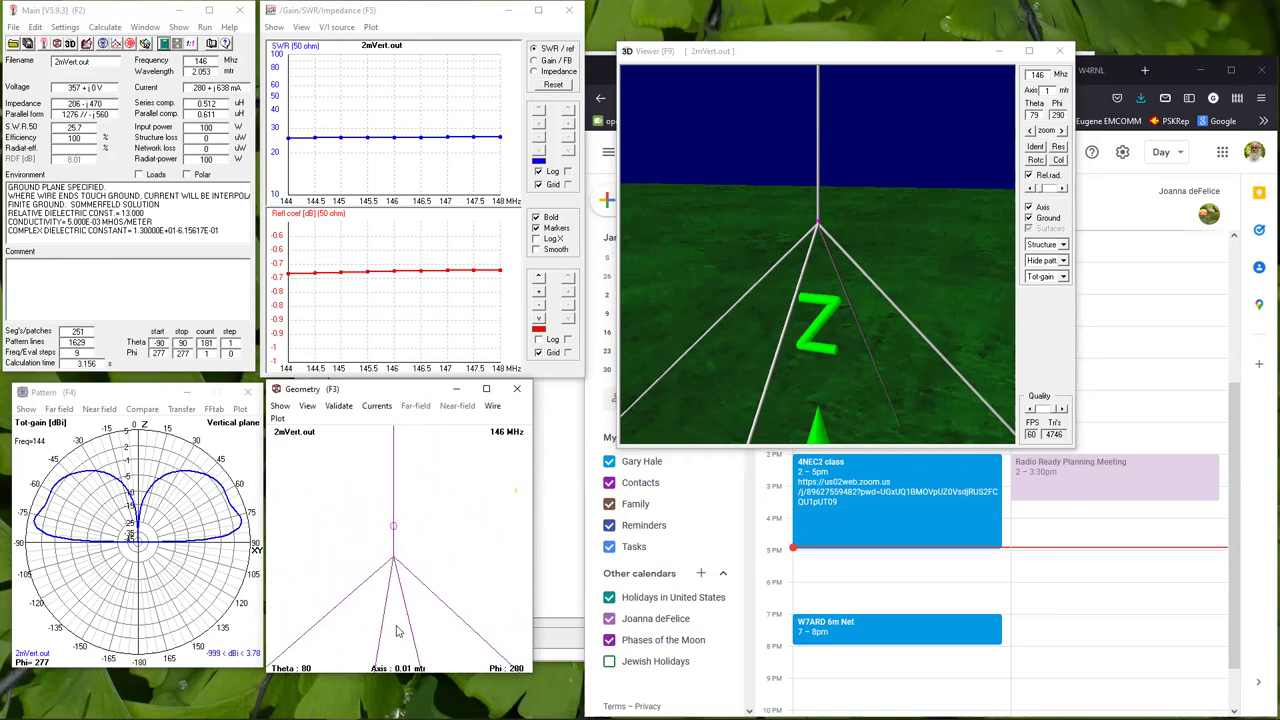
click(393, 546)
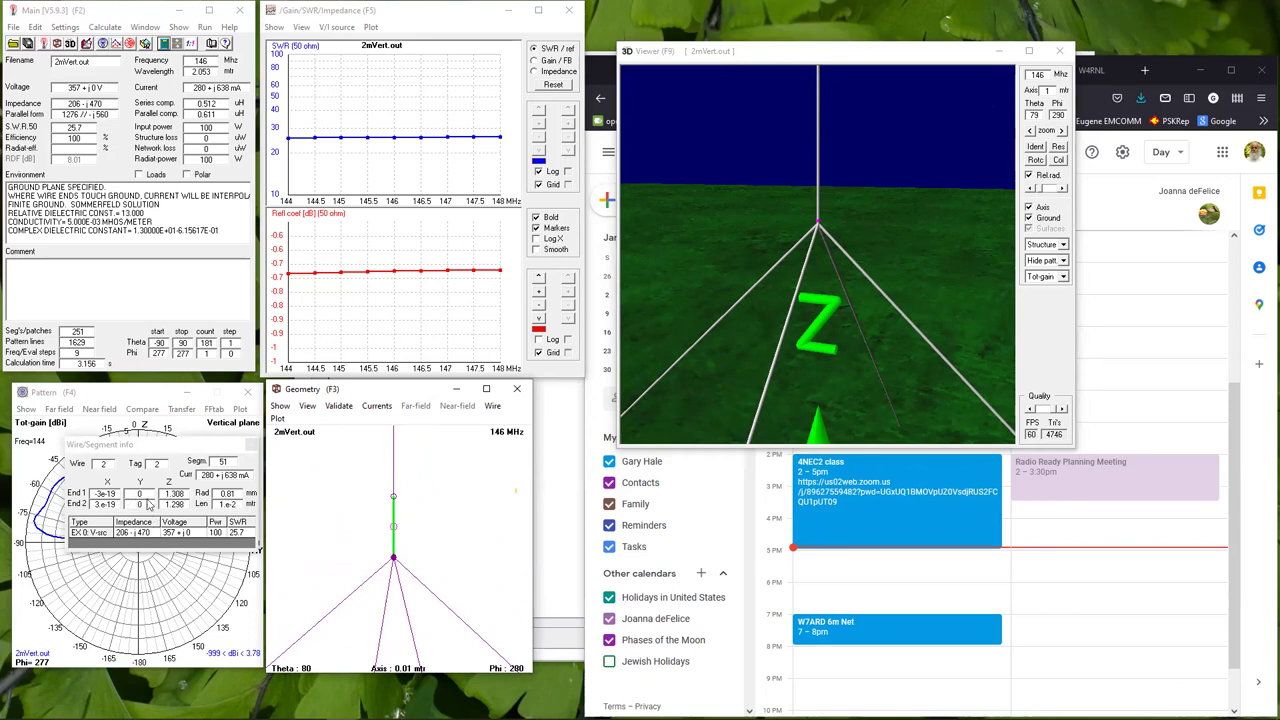
click(251, 444)
Turn on segment markers in the Geometry window and examine the segmentation from the feed point out to the whole antenna.
click(307, 405)
mouse_move(290, 408)
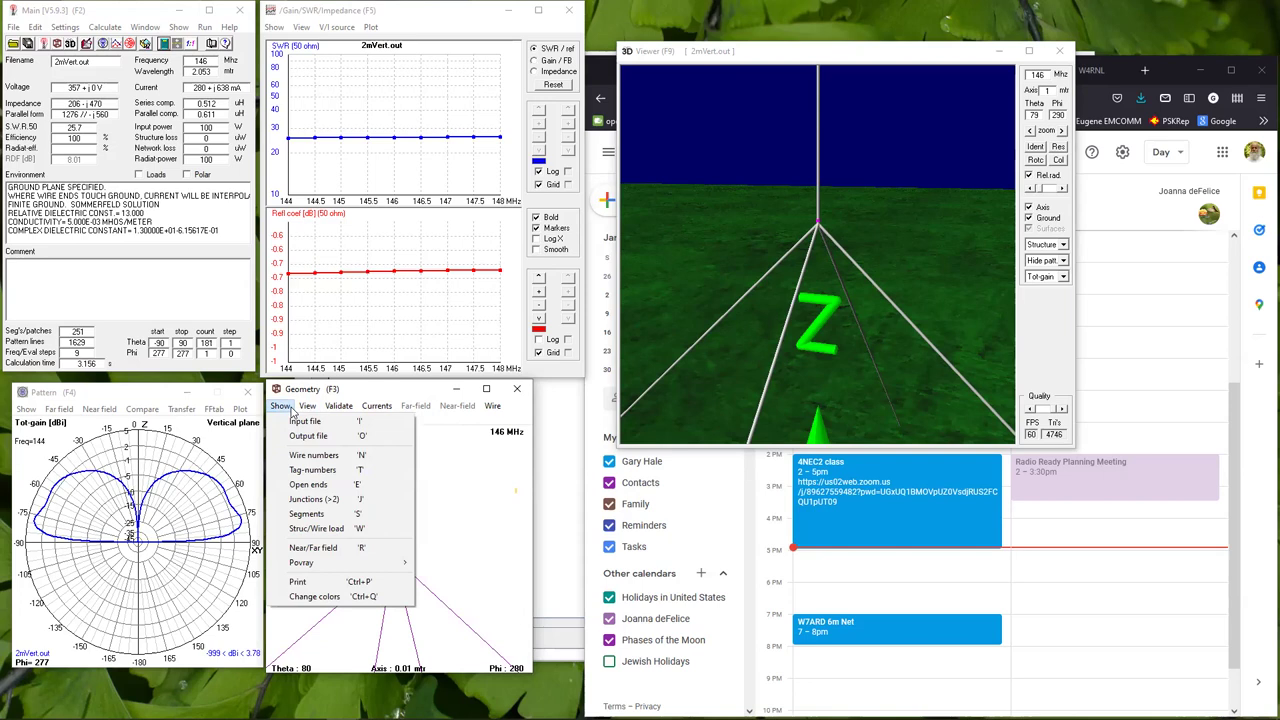
click(395, 513)
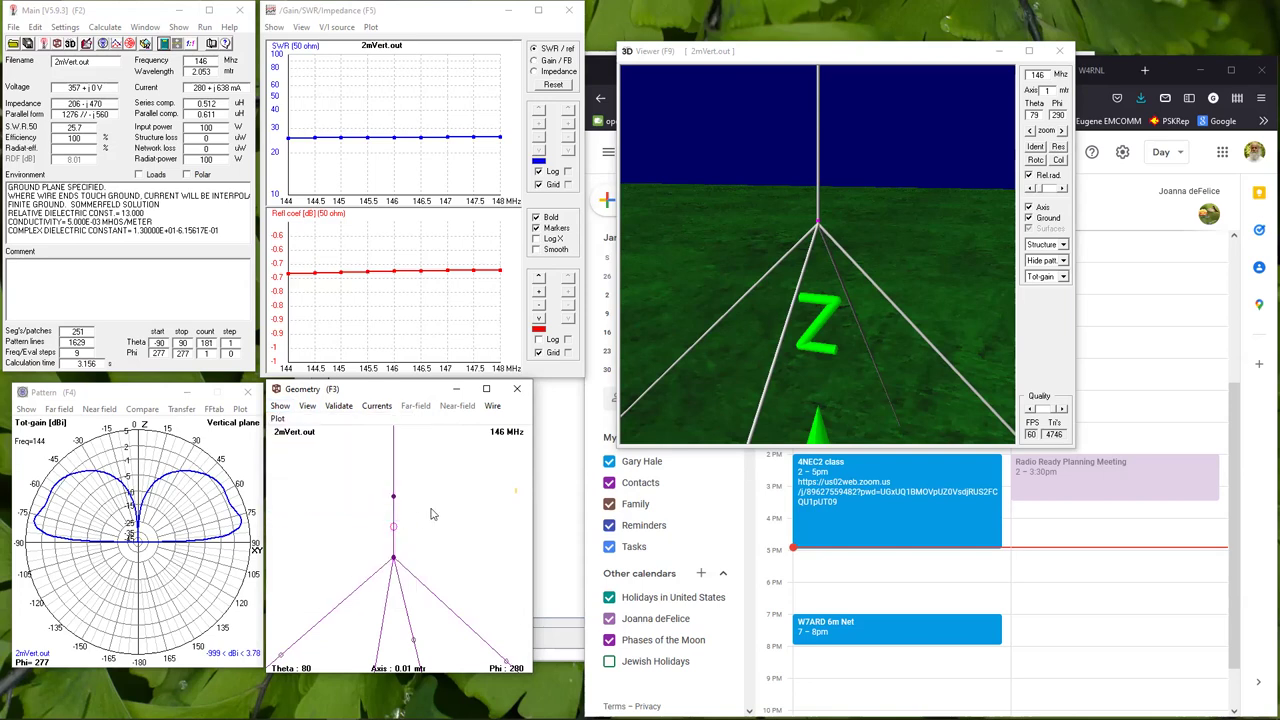
drag(432, 514, 417, 589)
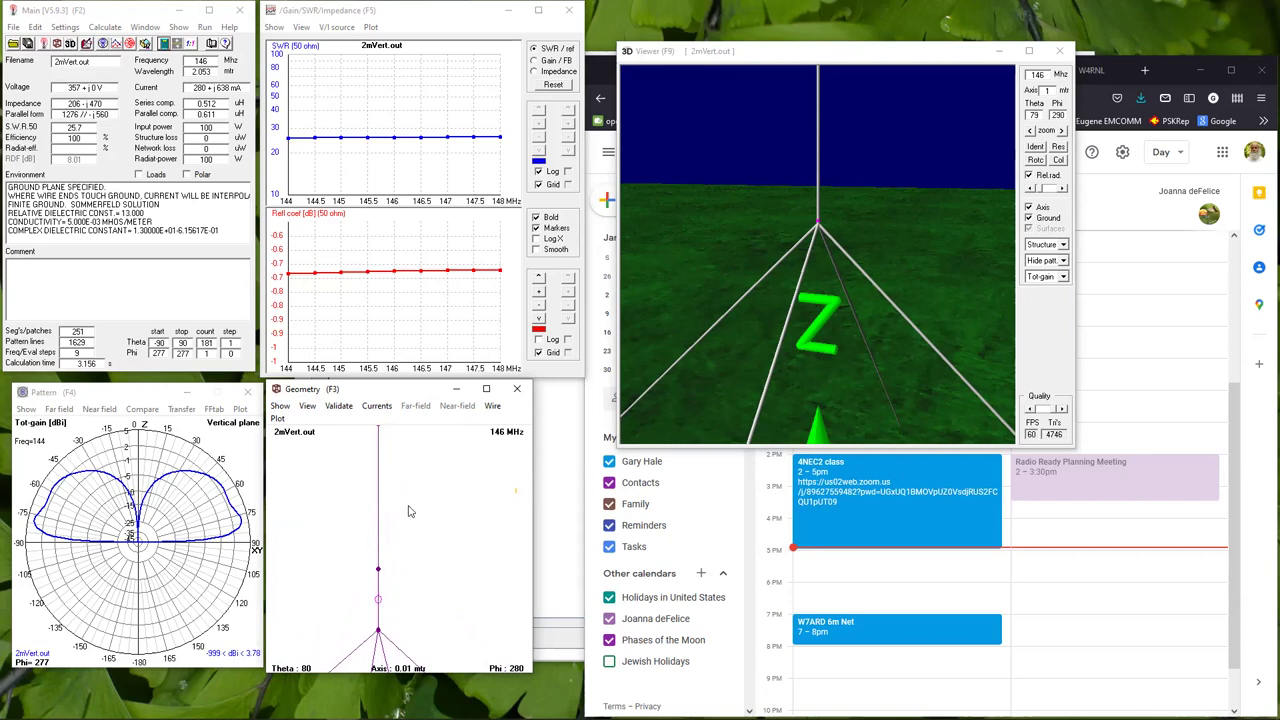
drag(408, 511, 416, 529)
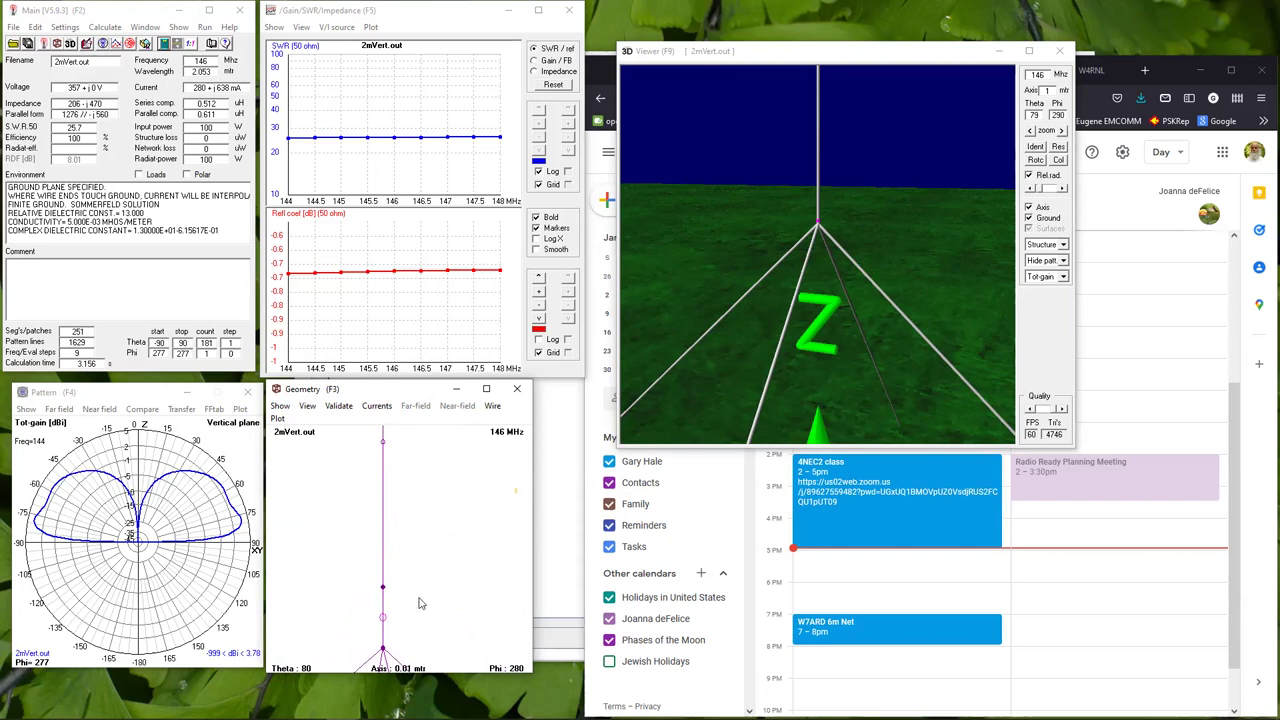
scroll(420, 610, down, 2)
scroll(423, 589, down, 2)
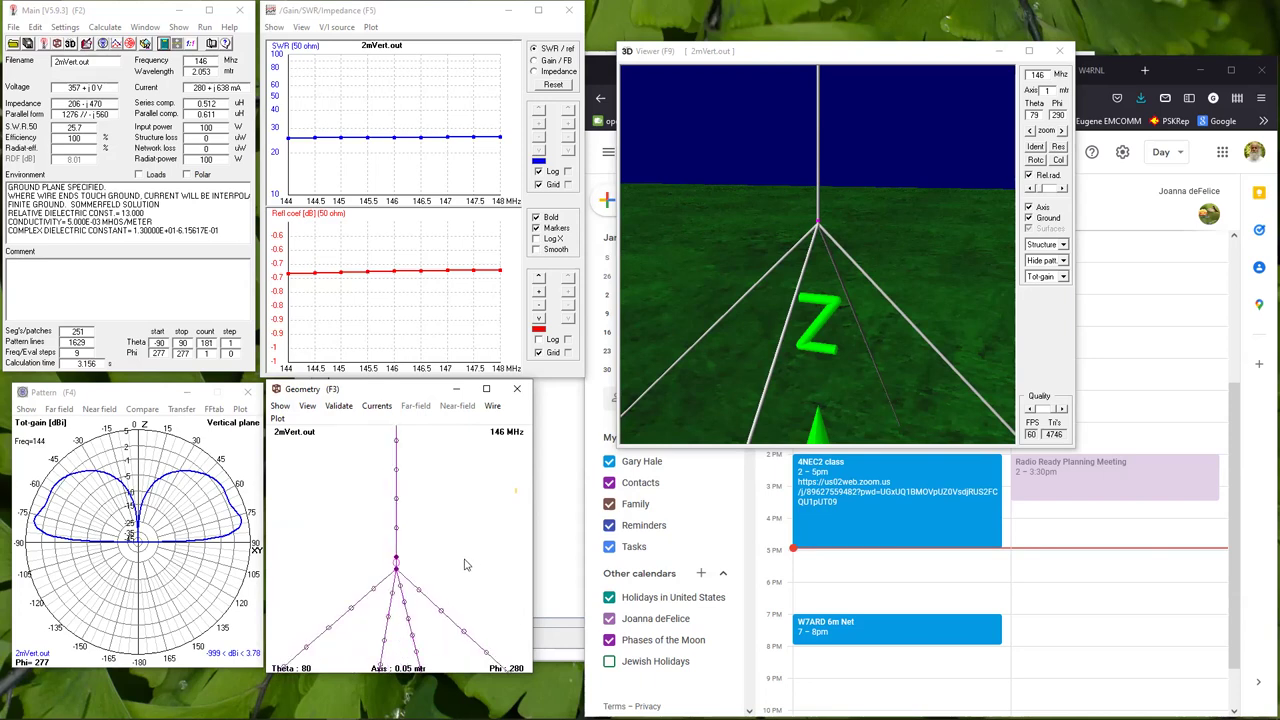
scroll(464, 565, down, 1)
scroll(448, 540, down, 1)
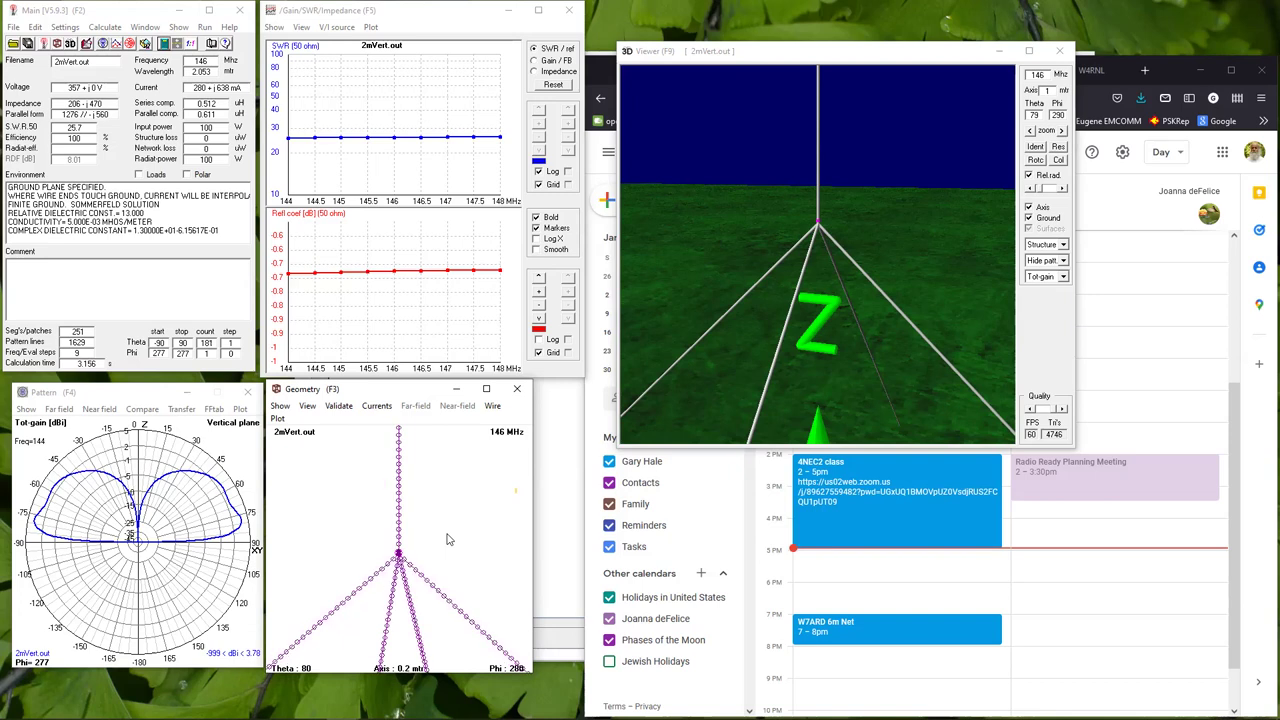
scroll(440, 530, down, 2)
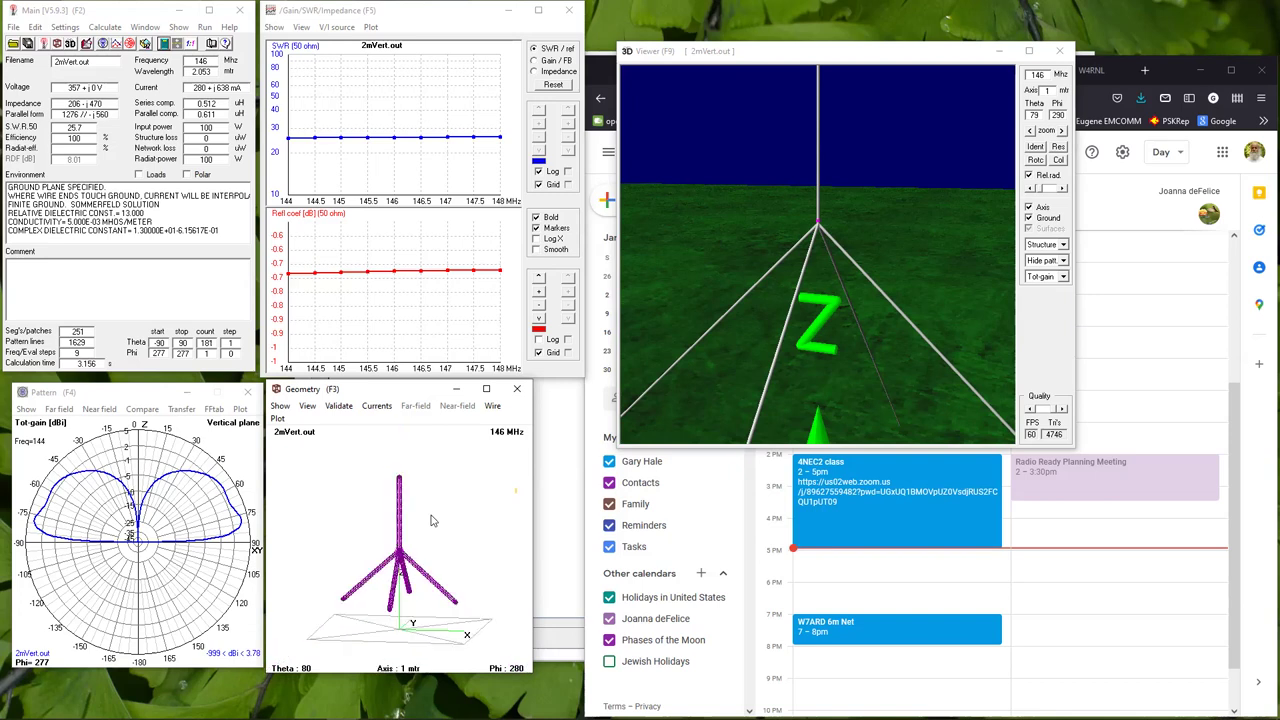
Shift the 3D Viewer window aside, display the wire currents in Phase mode, and orbit around the whole antenna.
click(896, 64)
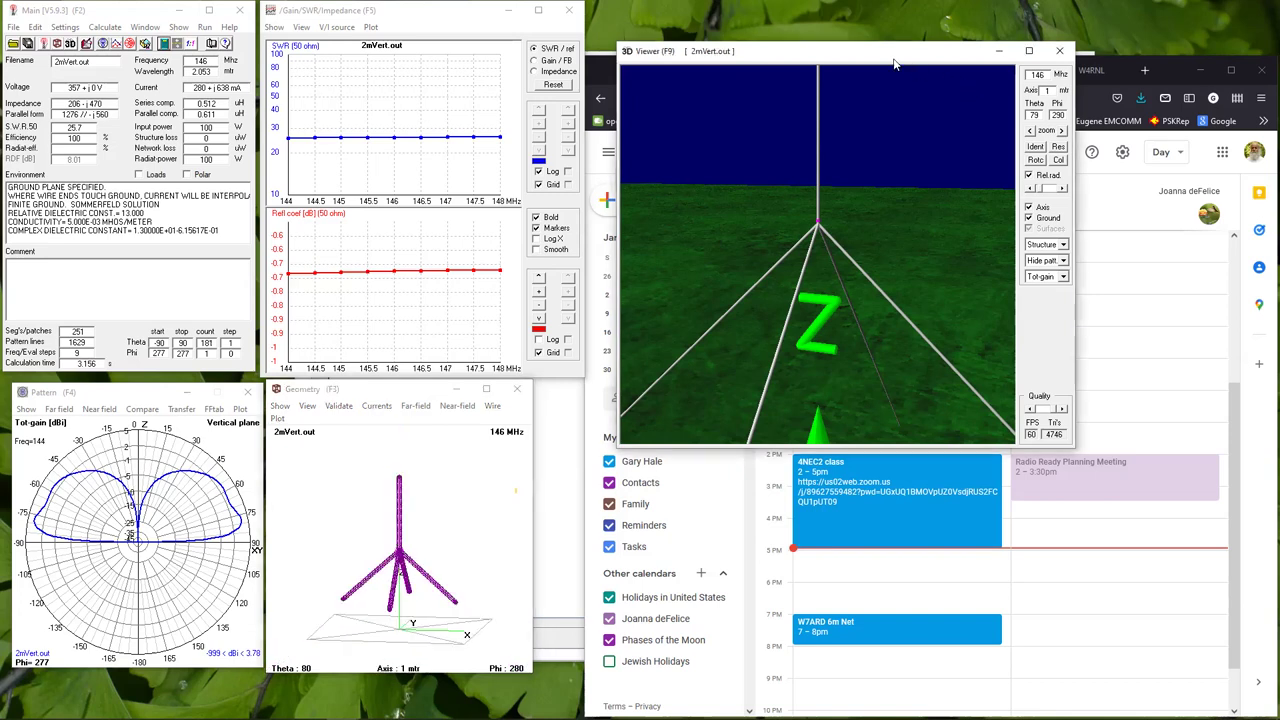
drag(896, 64, 531, 109)
click(698, 290)
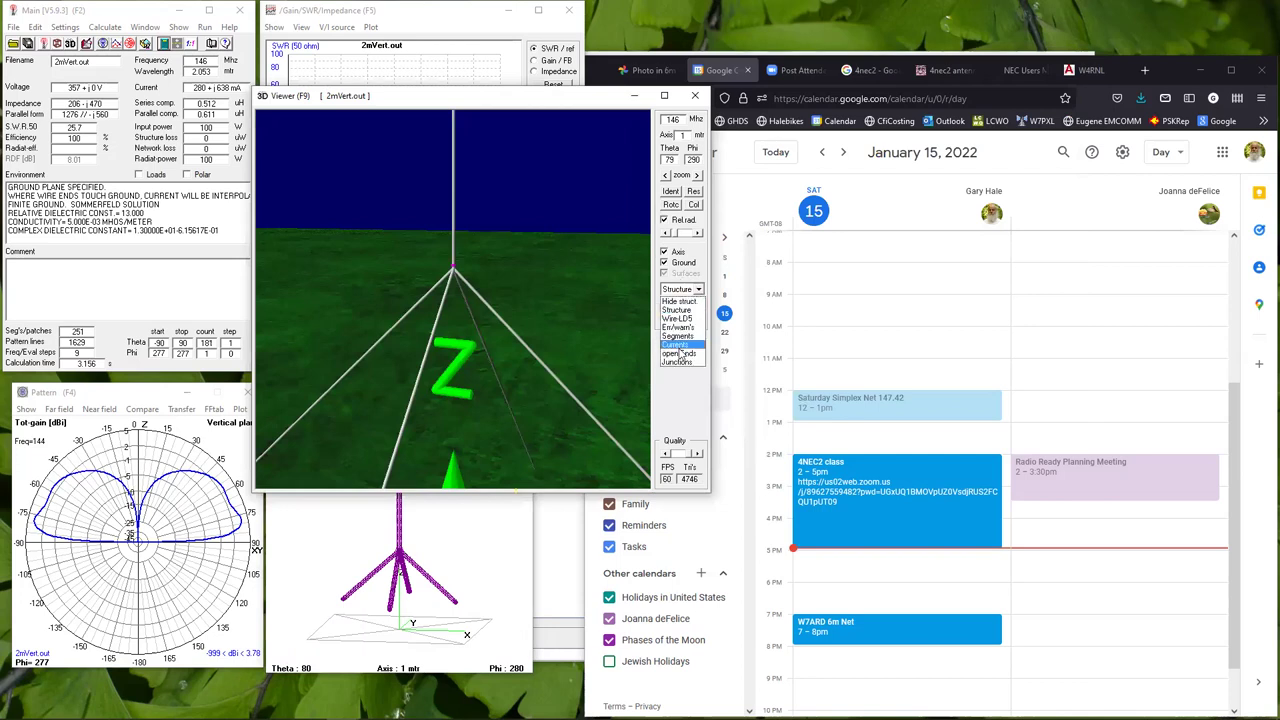
click(678, 334)
click(696, 346)
click(673, 358)
drag(573, 235, 509, 282)
drag(500, 238, 544, 244)
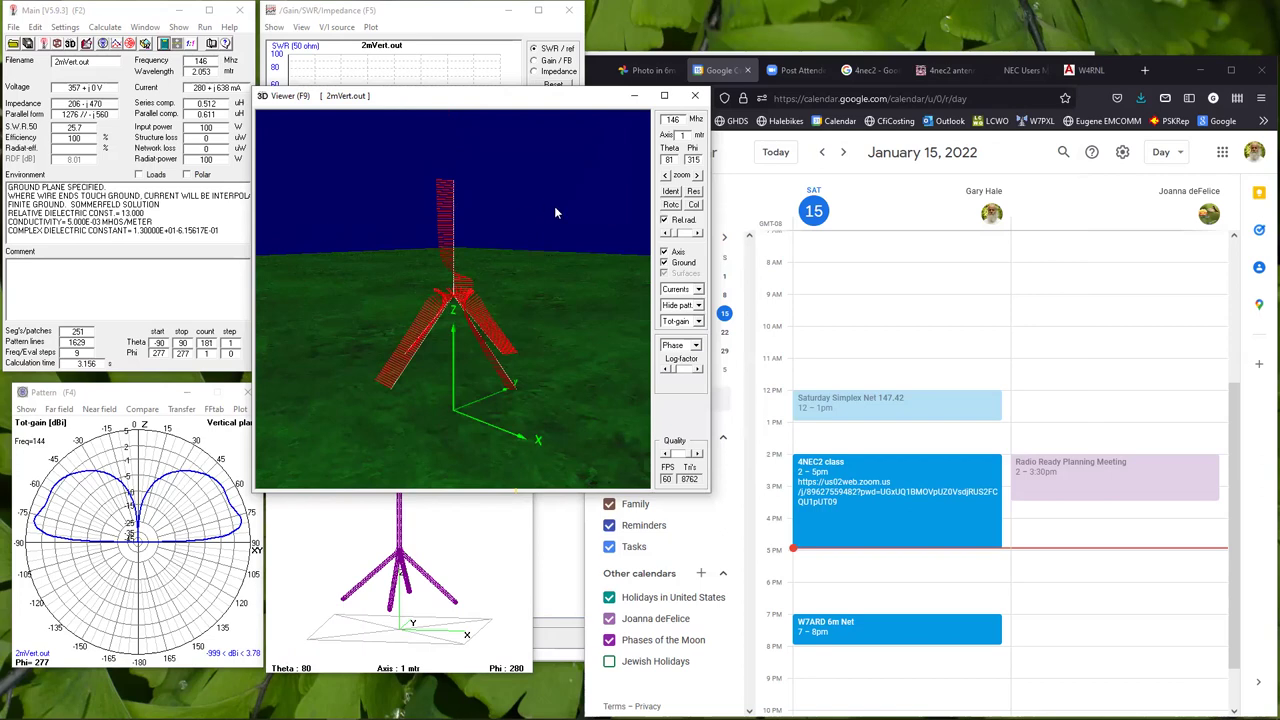
Close the 3D Viewer and 4nec2, and bring the jEdit window with Test.nec forward into the free desktop area.
click(695, 95)
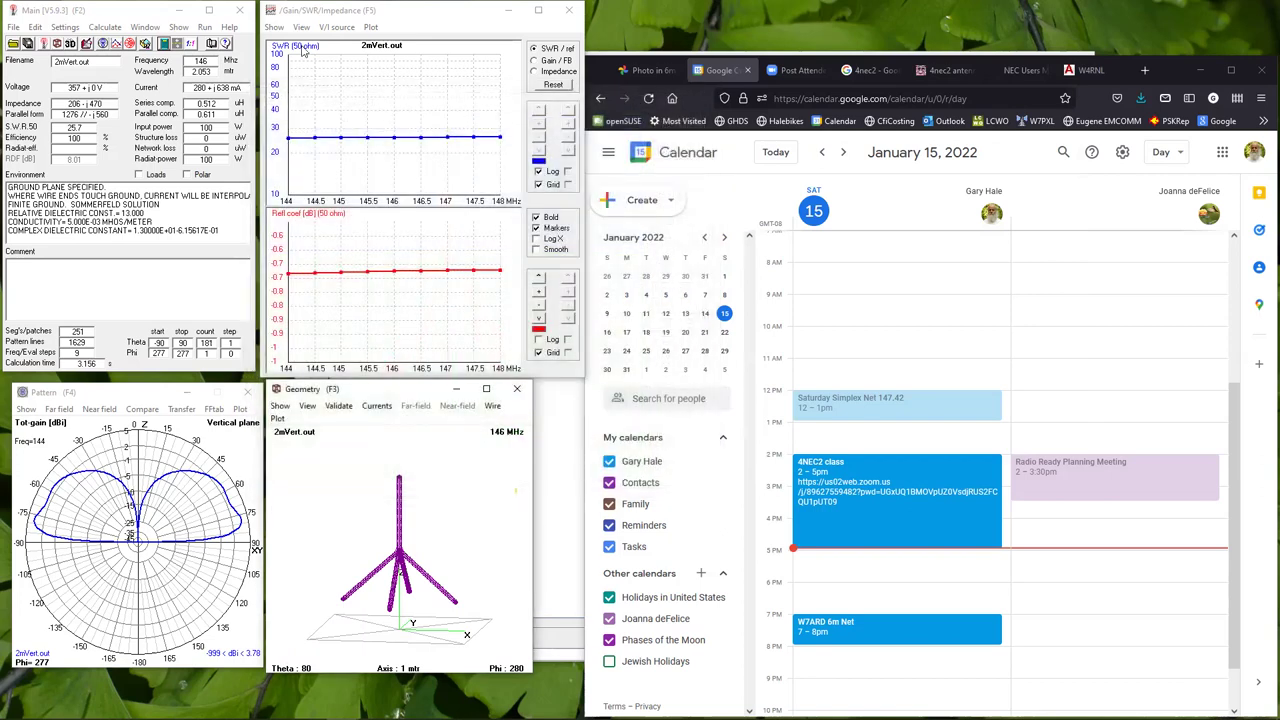
click(240, 12)
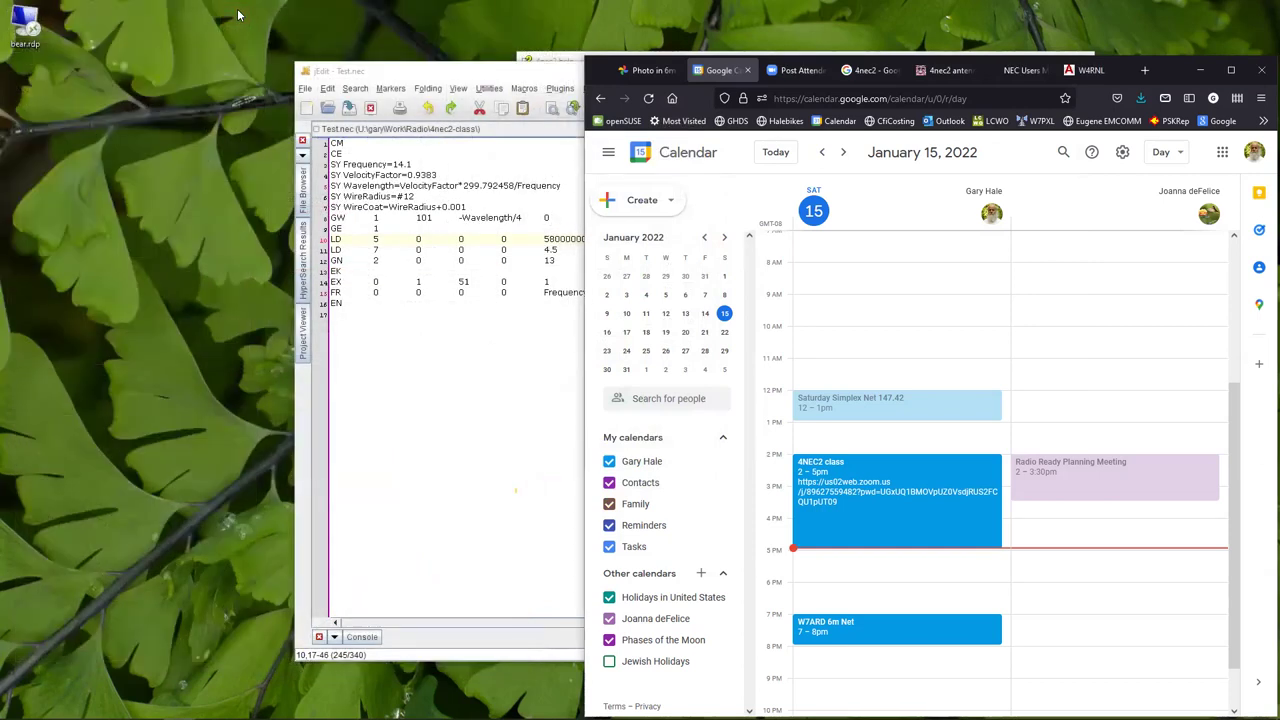
click(316, 90)
click(447, 75)
drag(420, 85, 197, 101)
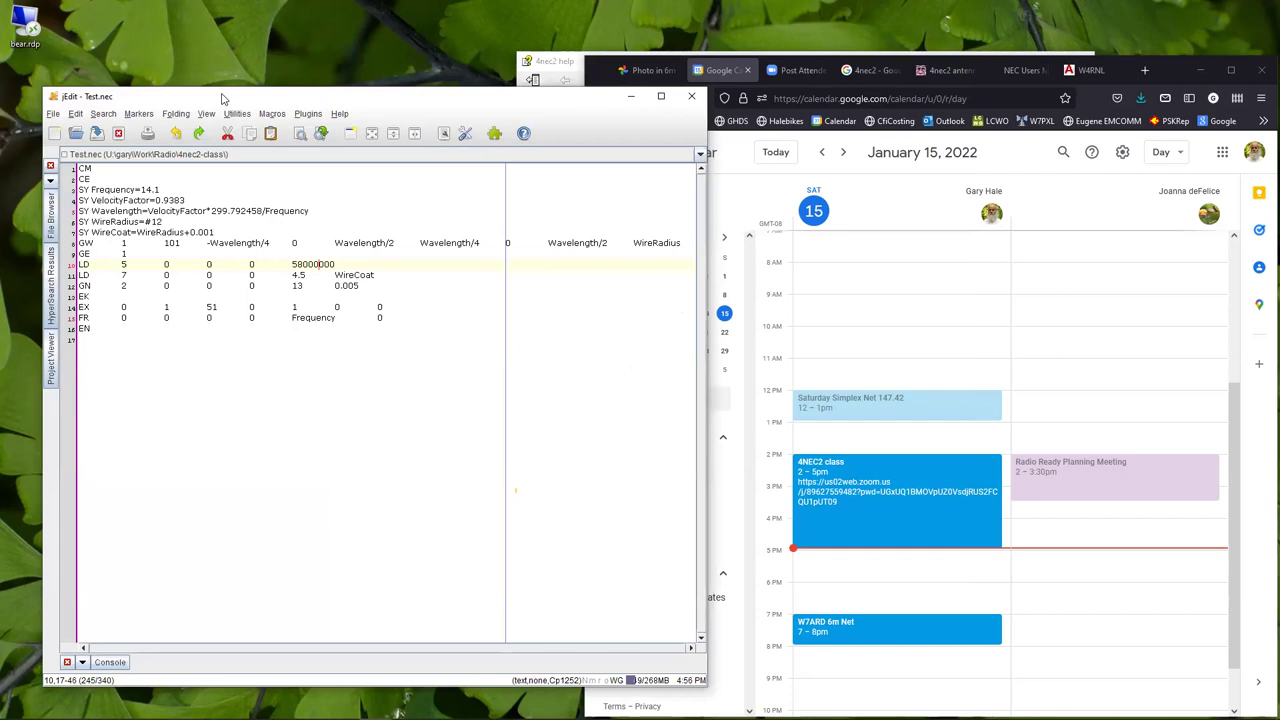
drag(224, 98, 206, 108)
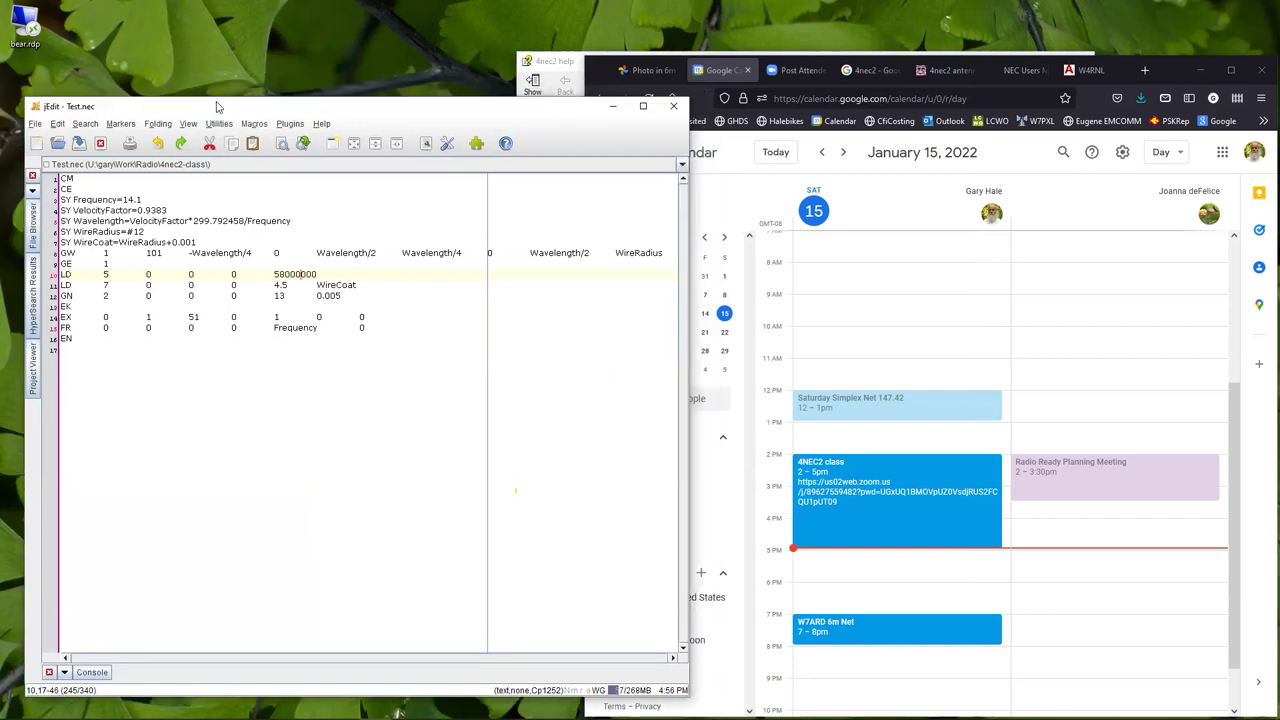
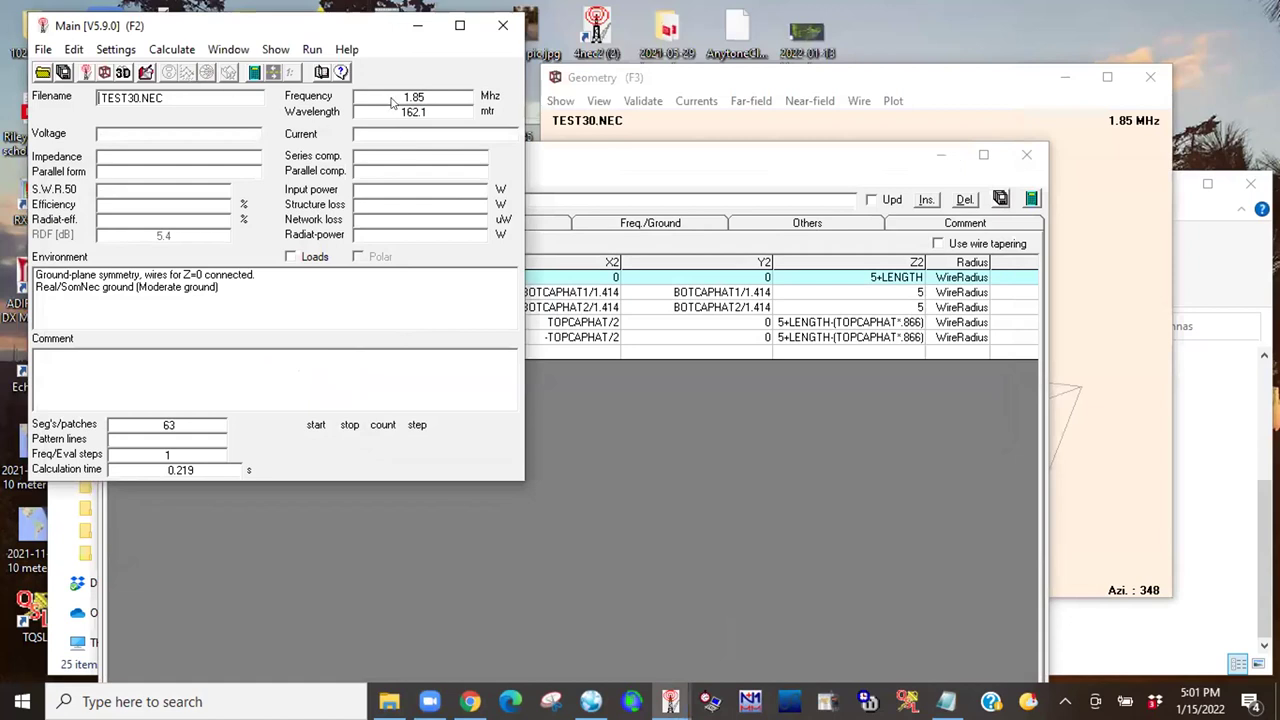
Review the wire table of TEST30.NEC, close its editor, and rotate the antenna in the Geometry window.
click(562, 162)
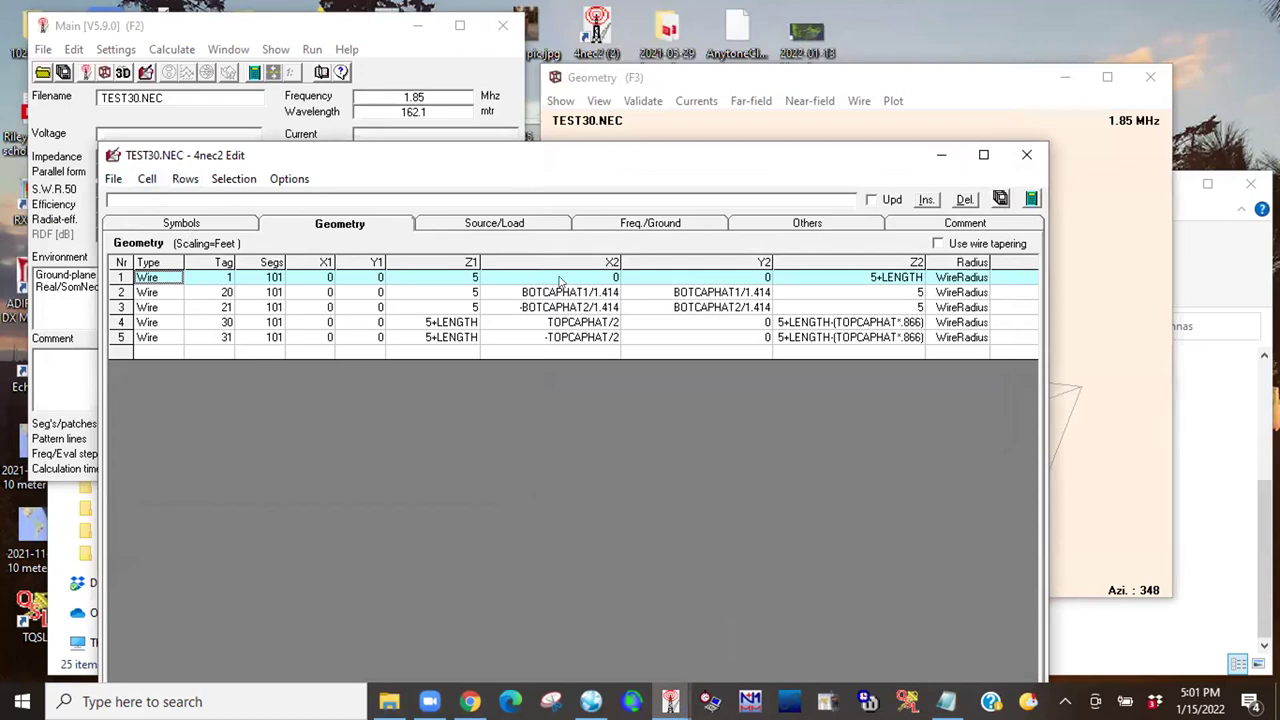
click(148, 30)
click(74, 49)
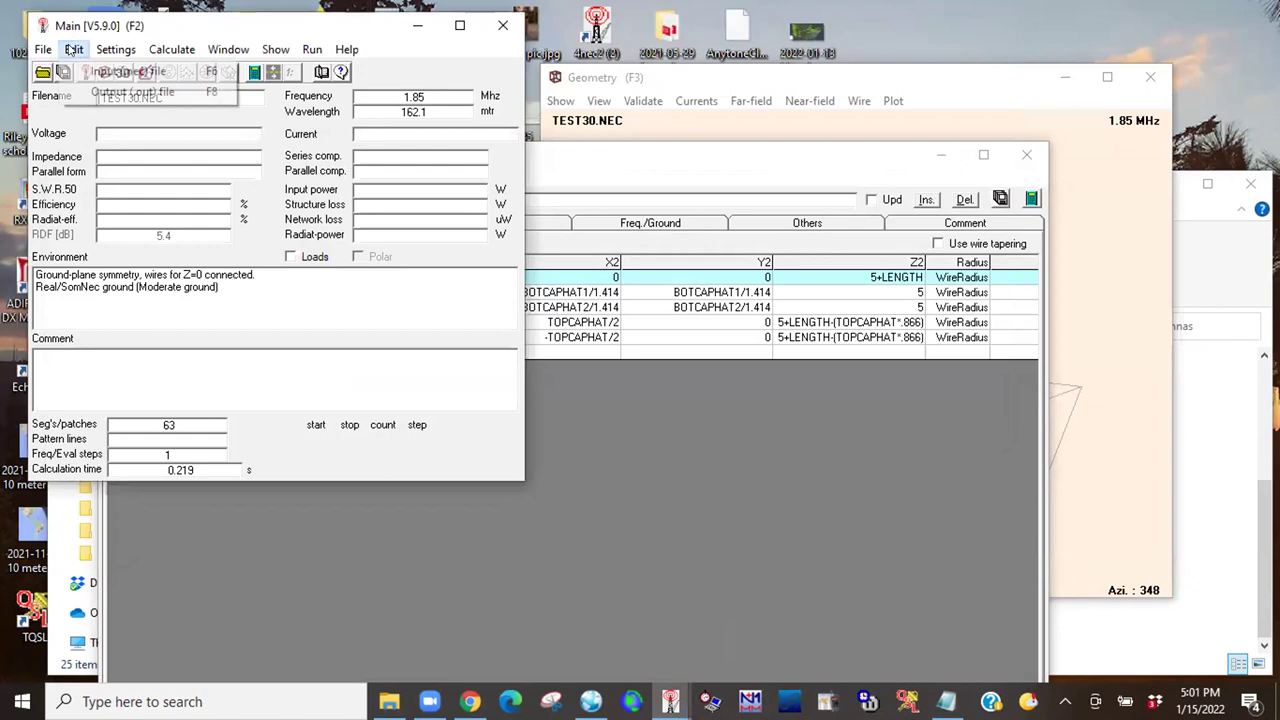
click(104, 71)
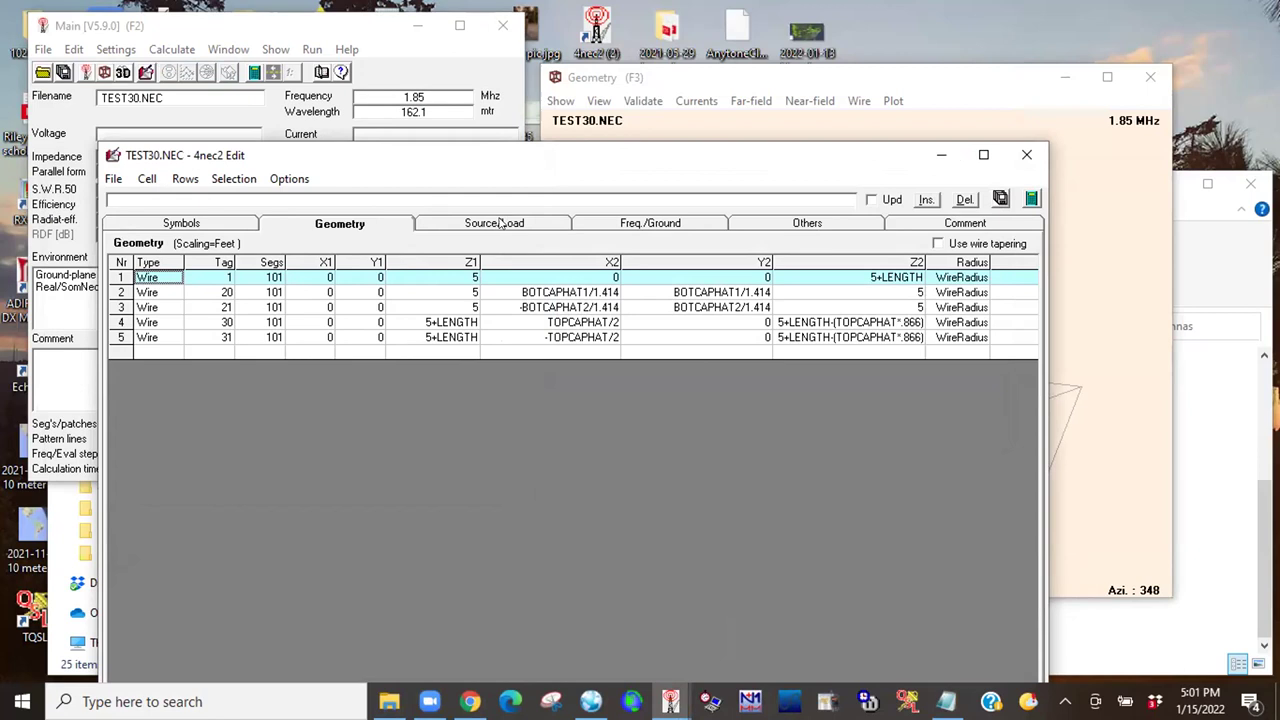
click(1026, 154)
drag(775, 339, 714, 398)
click(832, 355)
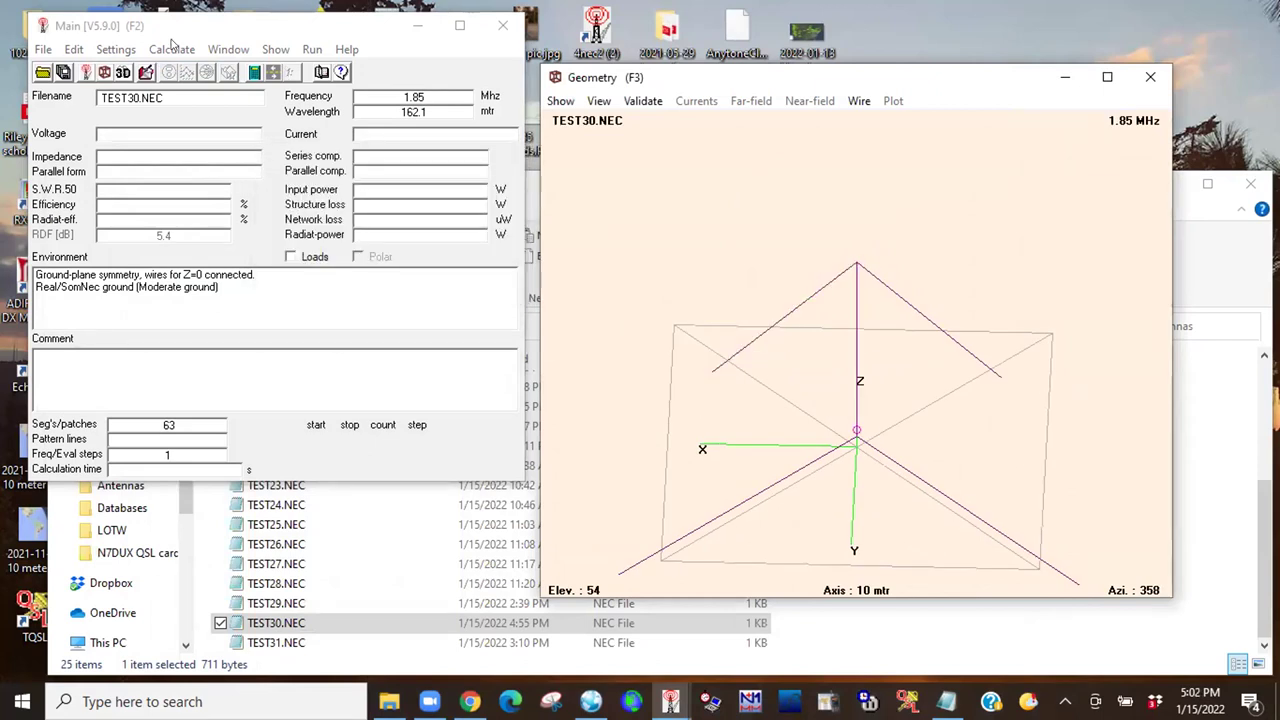
Reopen the TEST30.NEC input file for editing and set the BOTCAPHAT2 symbol to 50.
click(83, 50)
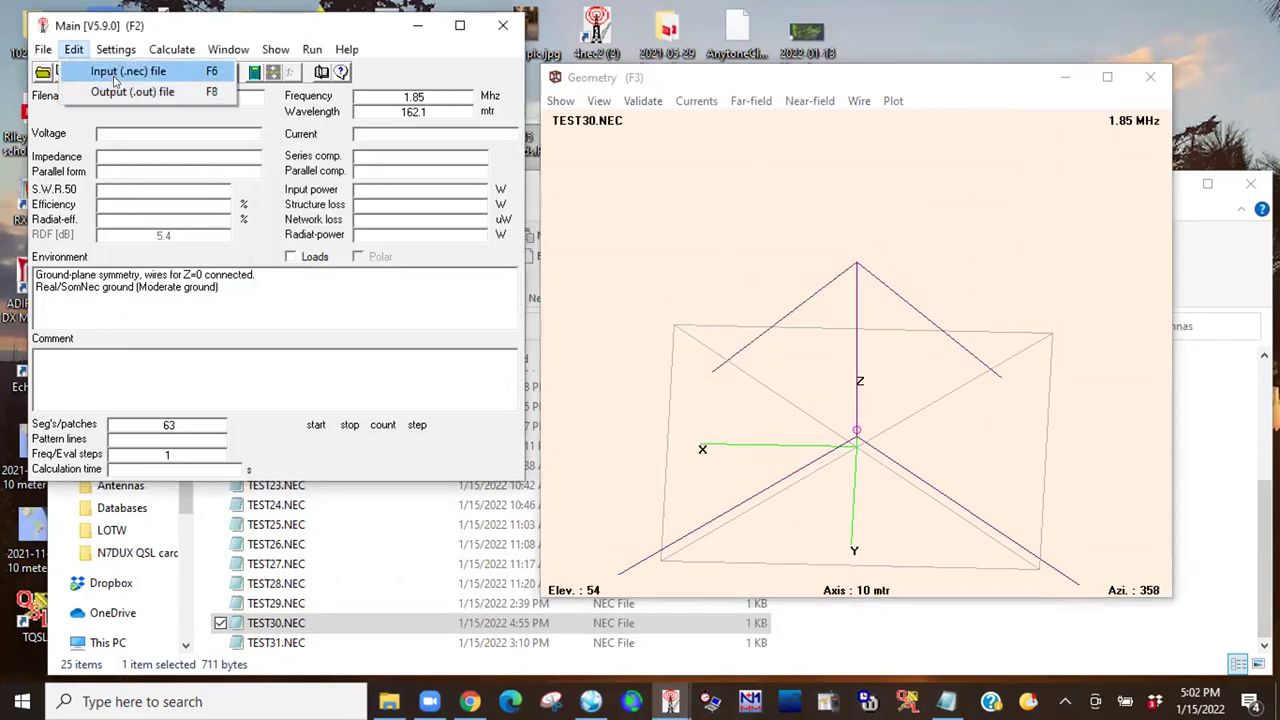
click(112, 70)
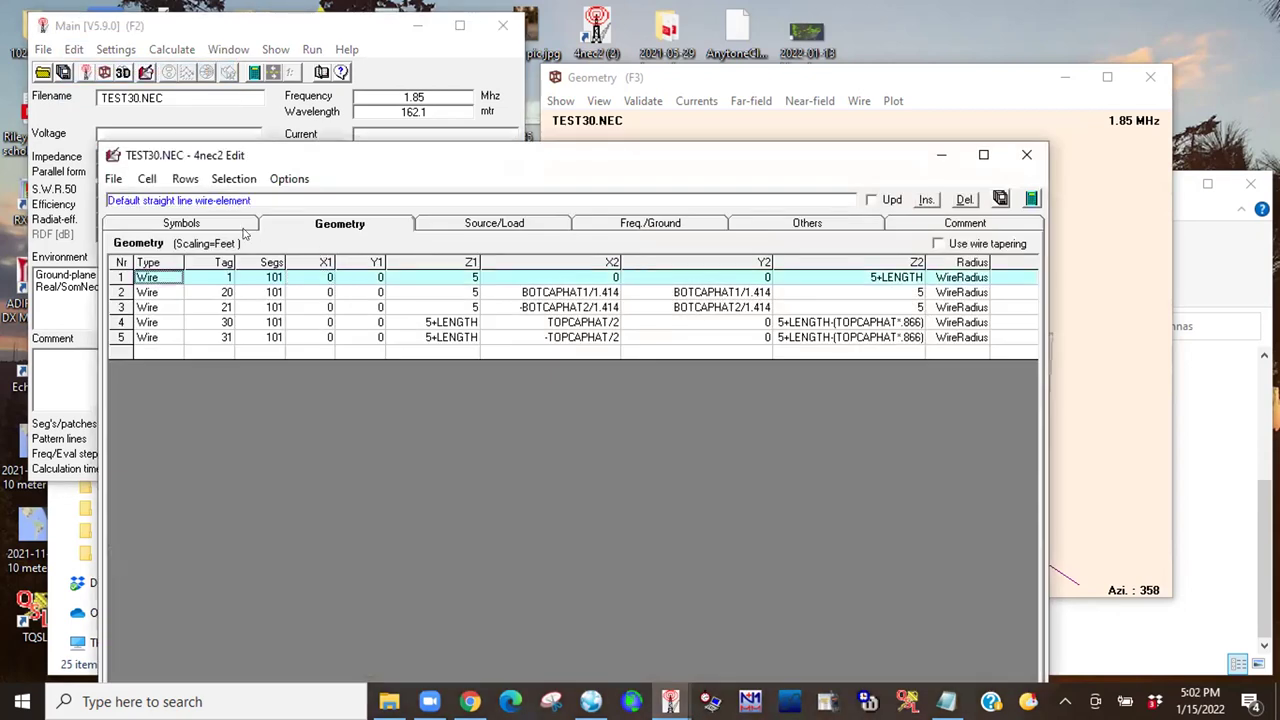
click(200, 224)
click(262, 370)
click(218, 368)
drag(148, 368, 268, 372)
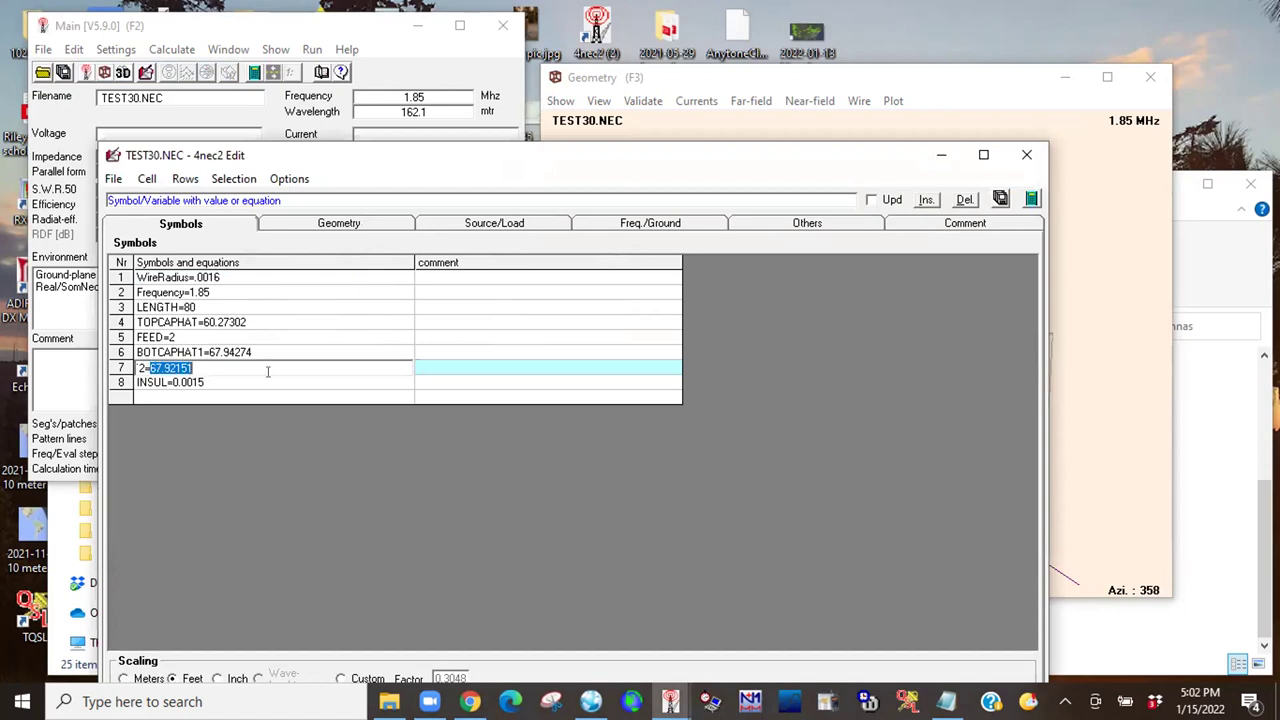
text(50)
Set the BOTCAPHAT1 symbol to 60.
click(267, 353)
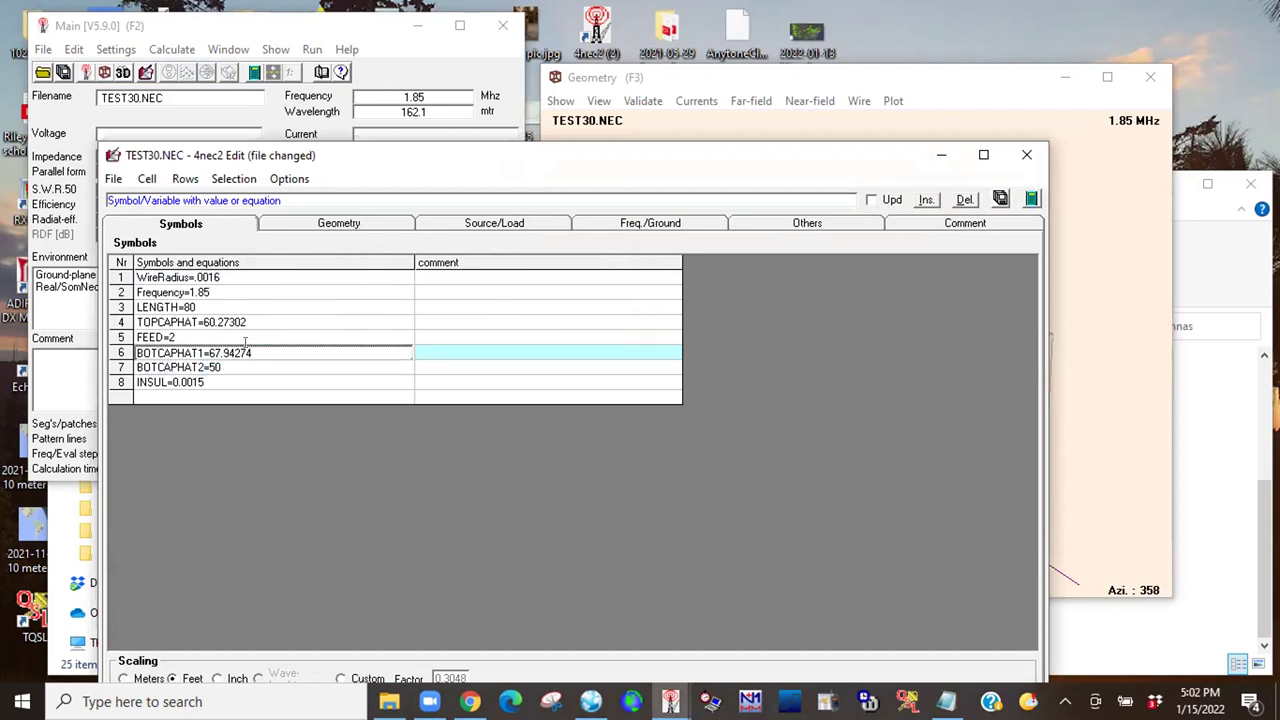
drag(208, 353, 300, 358)
text(60)
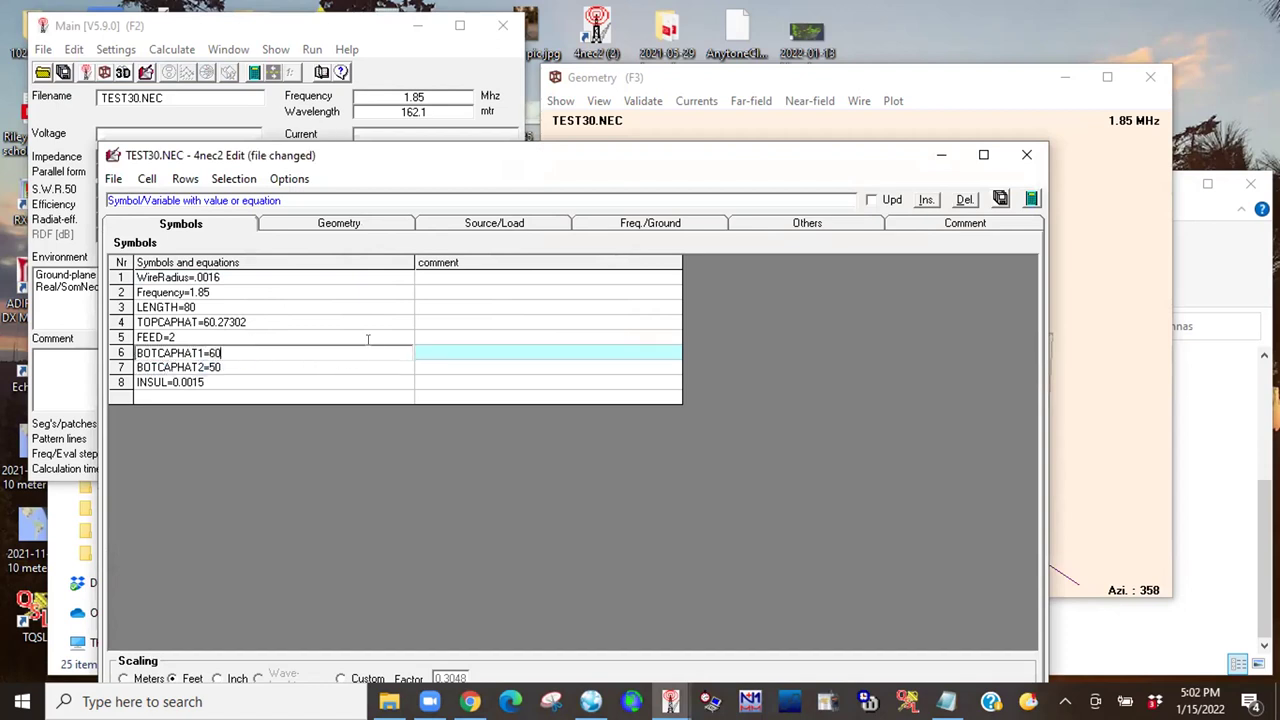
click(485, 309)
Set the BOTCAPHAT1 symbol to 50 and return to the first row of the symbols table.
click(212, 352)
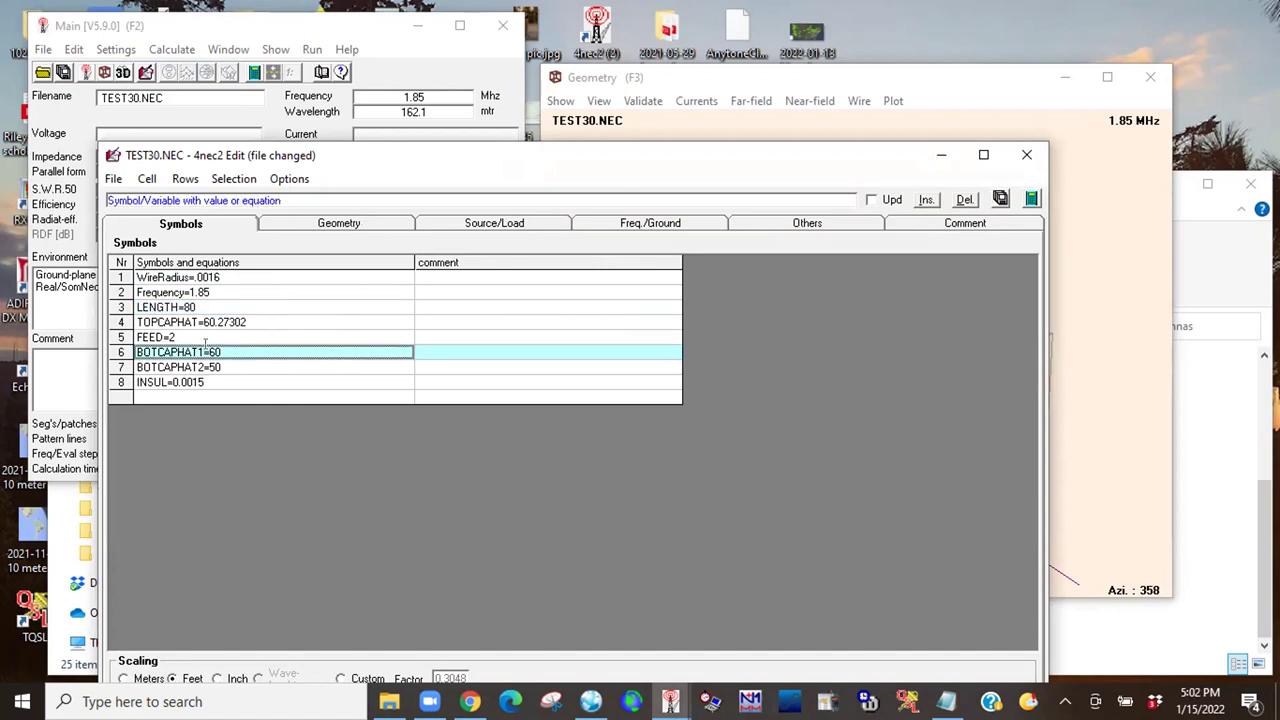
drag(209, 353, 294, 353)
text(5)
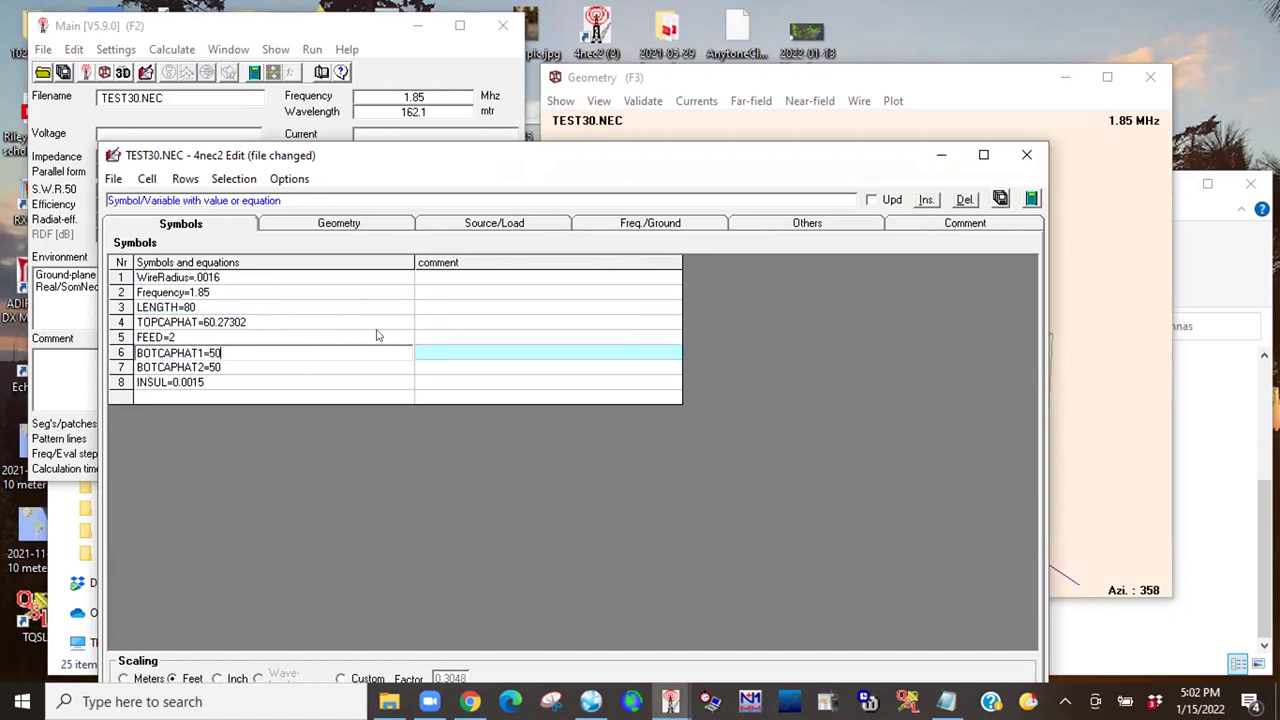
text(0)
key(Return)
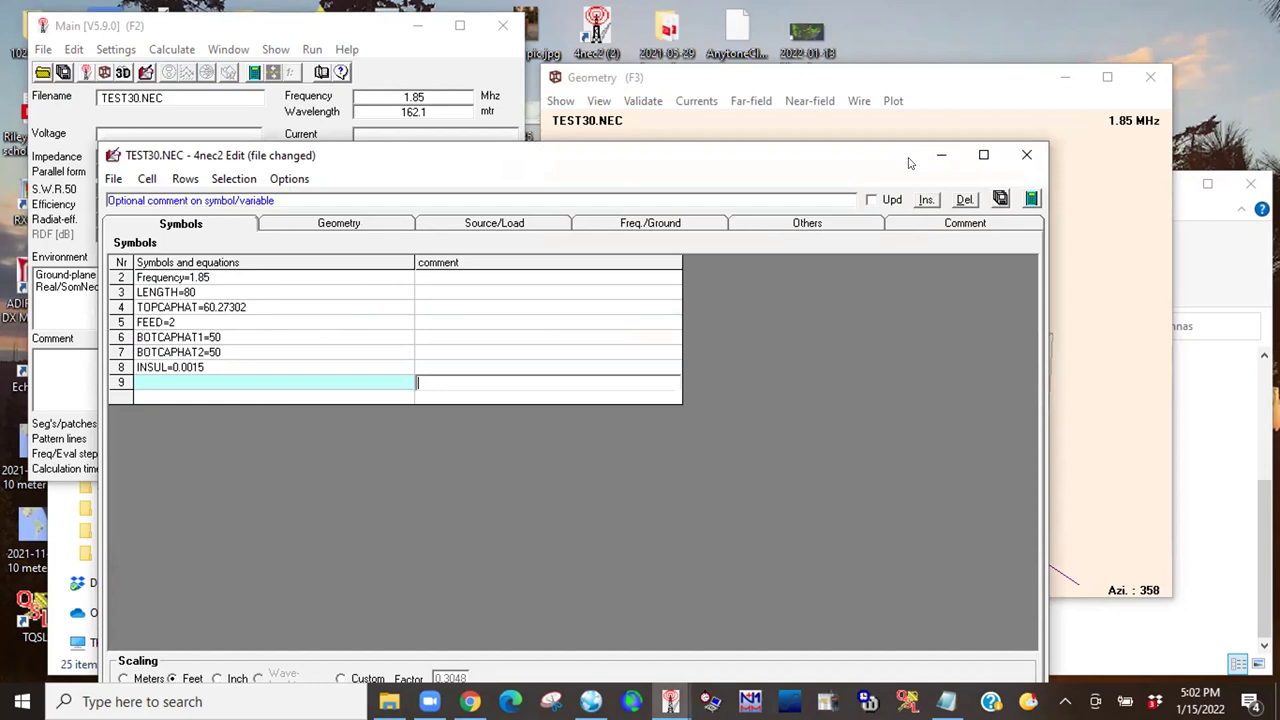
click(127, 279)
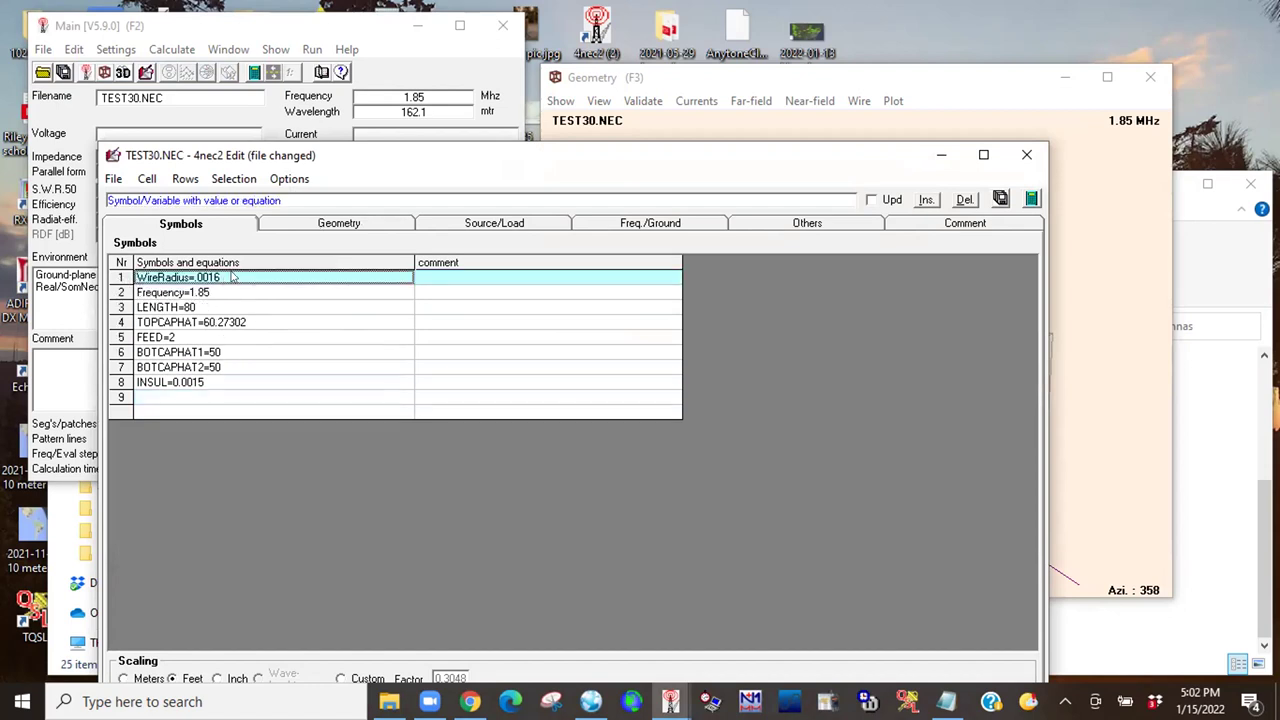
Check the source and wire-coating loads of TEST30.NEC and set the INSUL symbol to 0.0030.
click(232, 278)
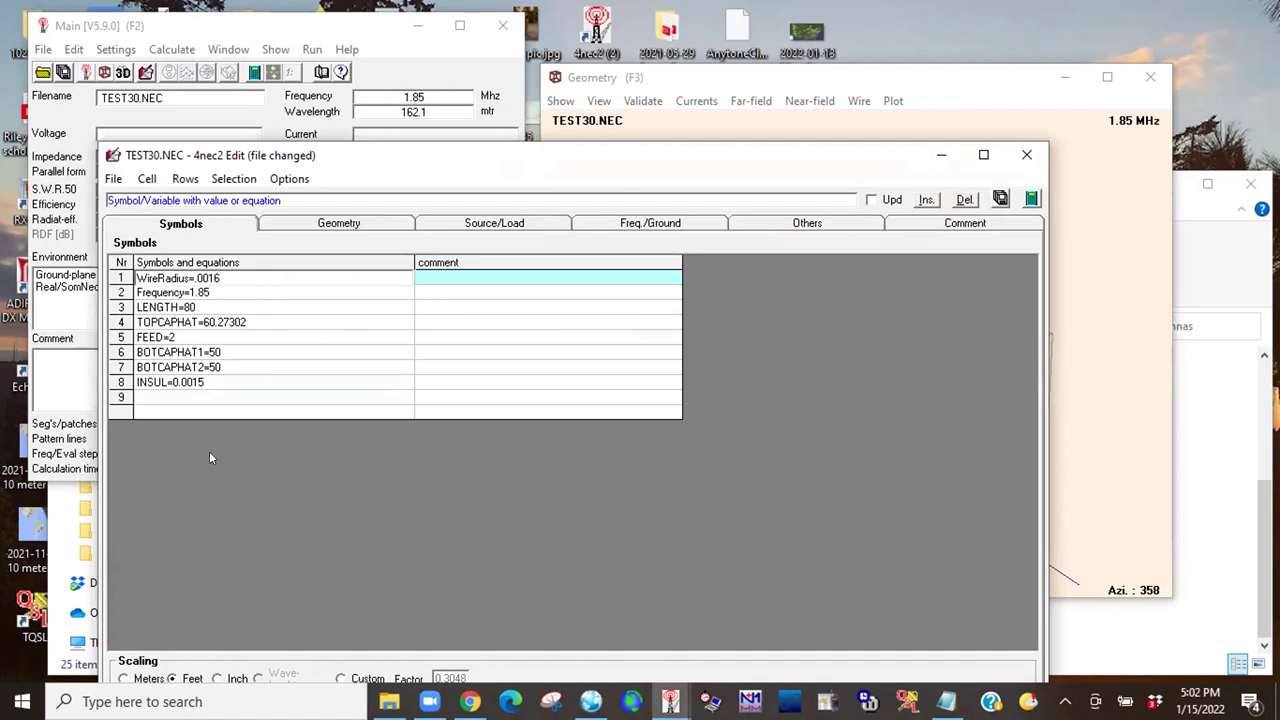
click(226, 388)
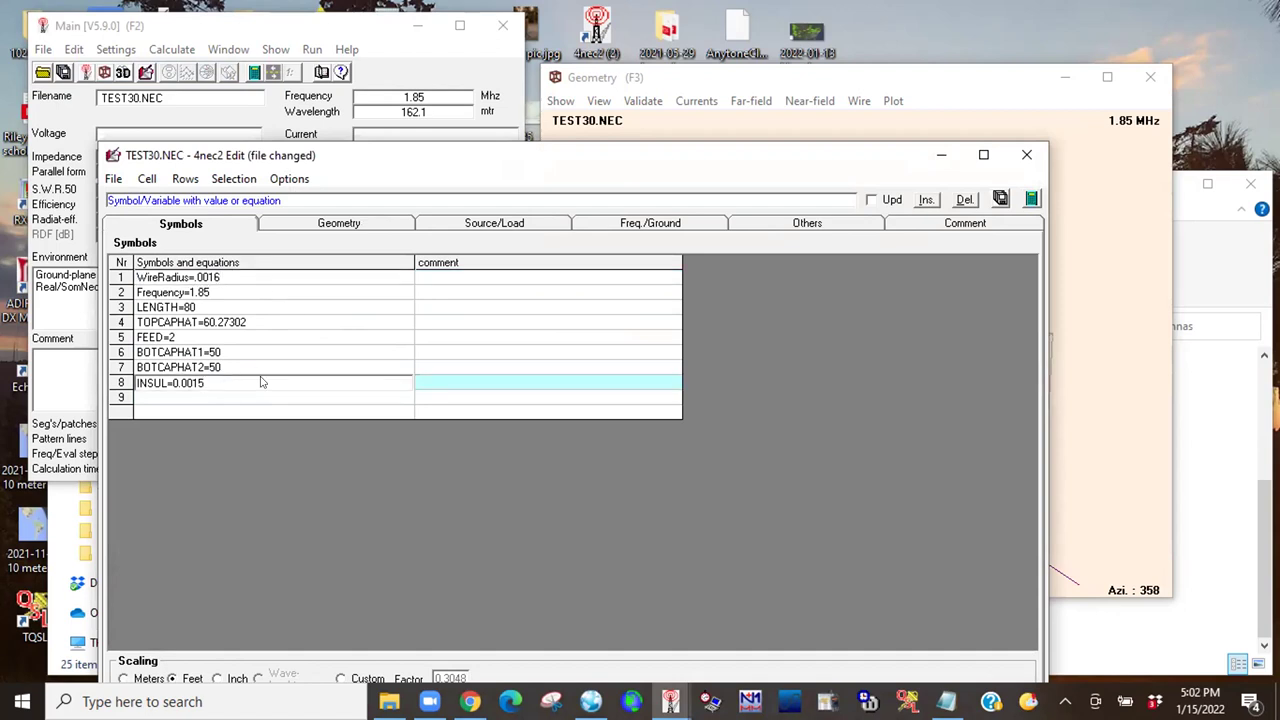
click(516, 224)
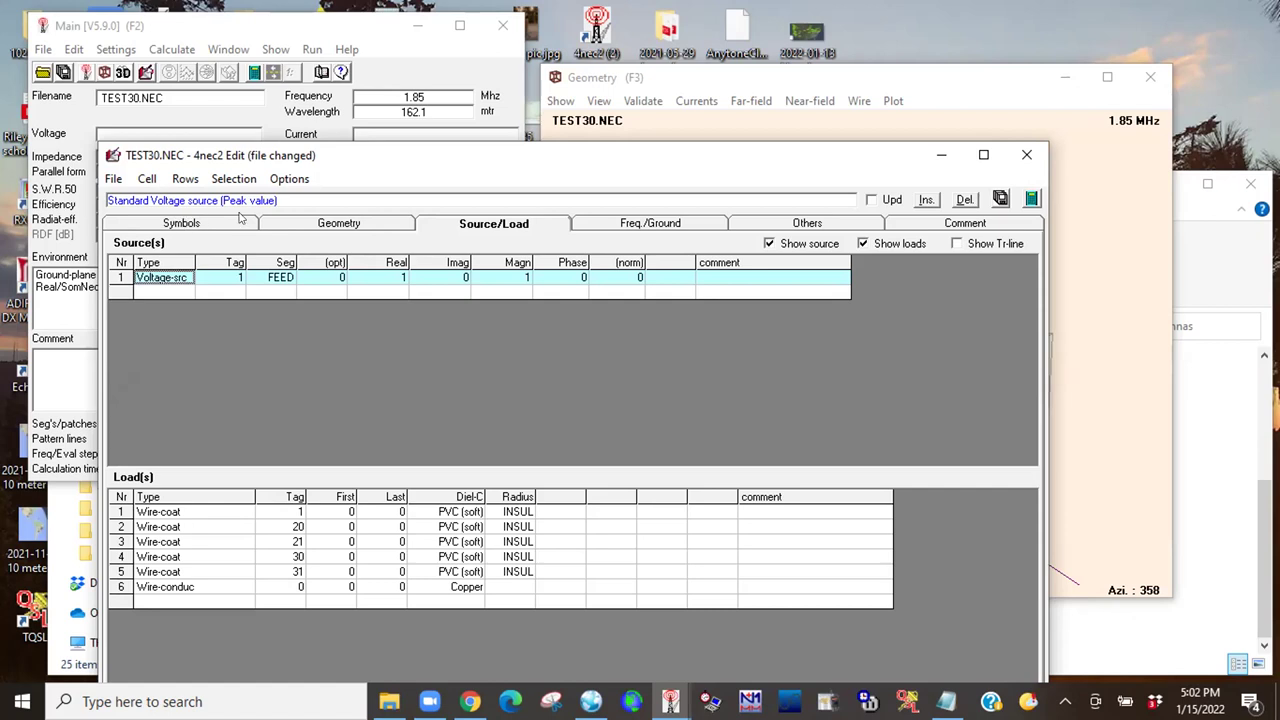
click(176, 224)
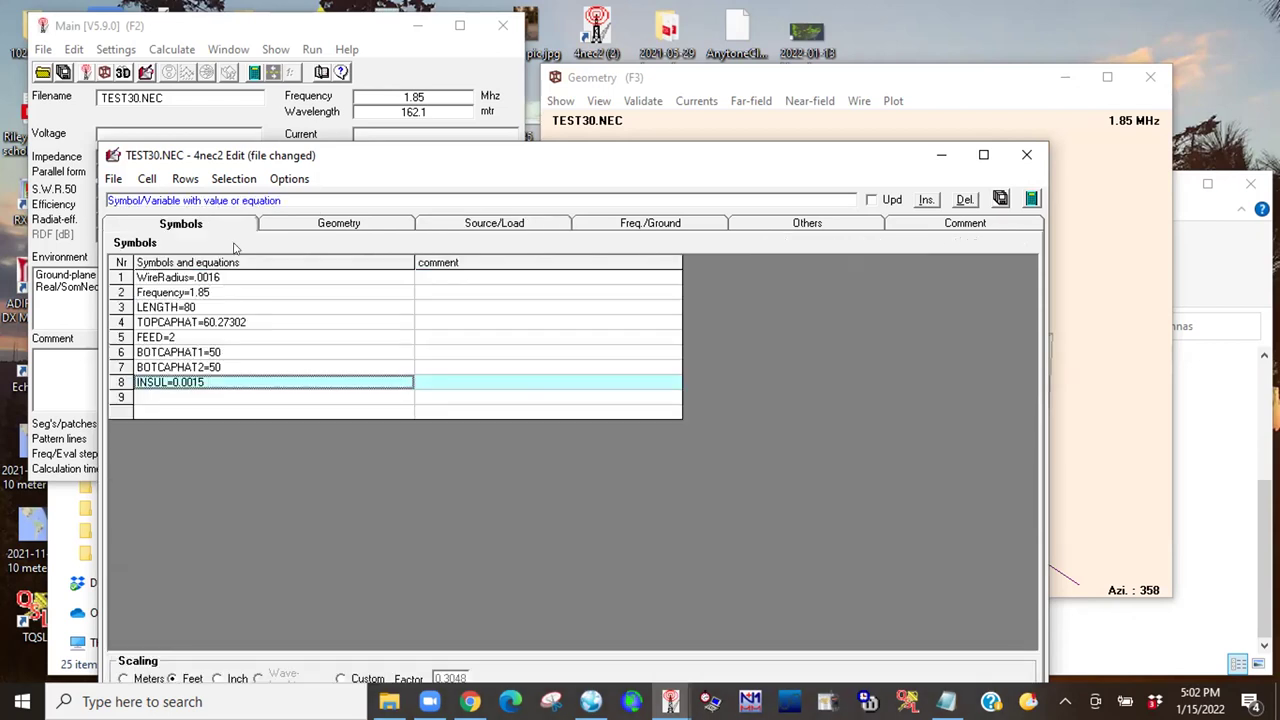
click(233, 381)
key(BackSpace)
key(BackSpace)
text(30)
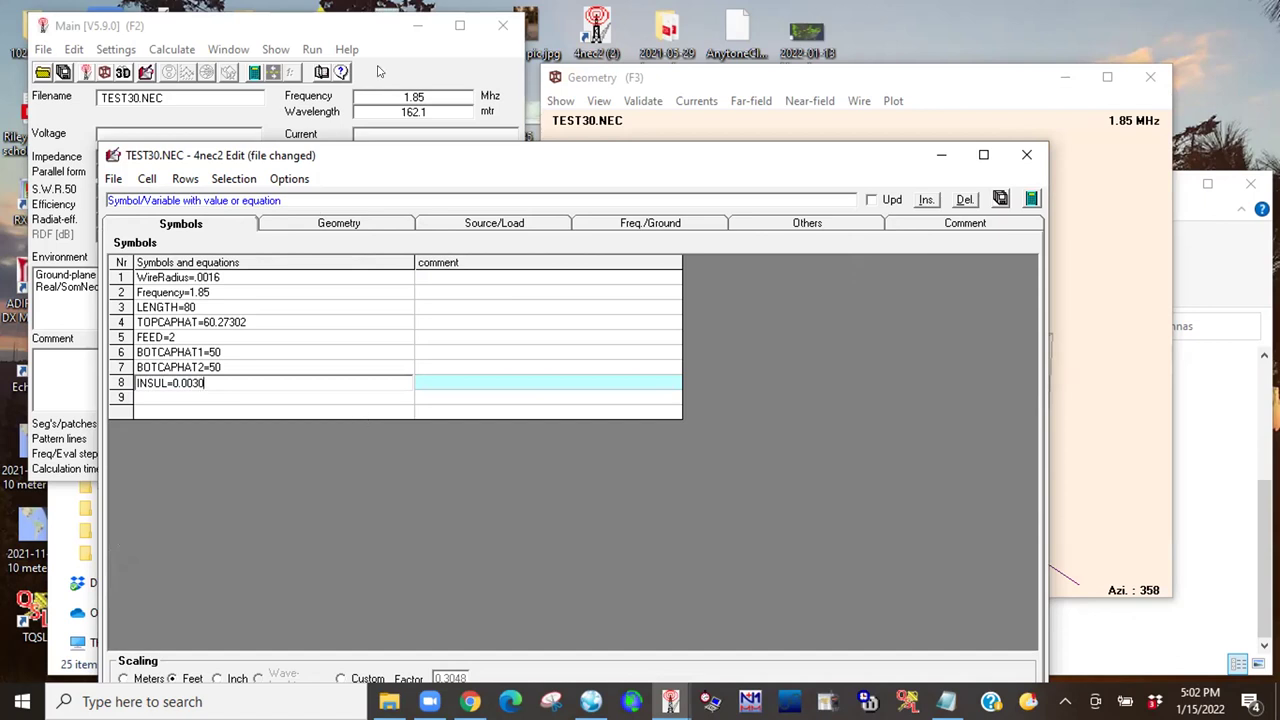
Close the editor with the changes saved, and generate the full far-field pattern at 1.85 MHz with 1-degree resolution.
click(1026, 155)
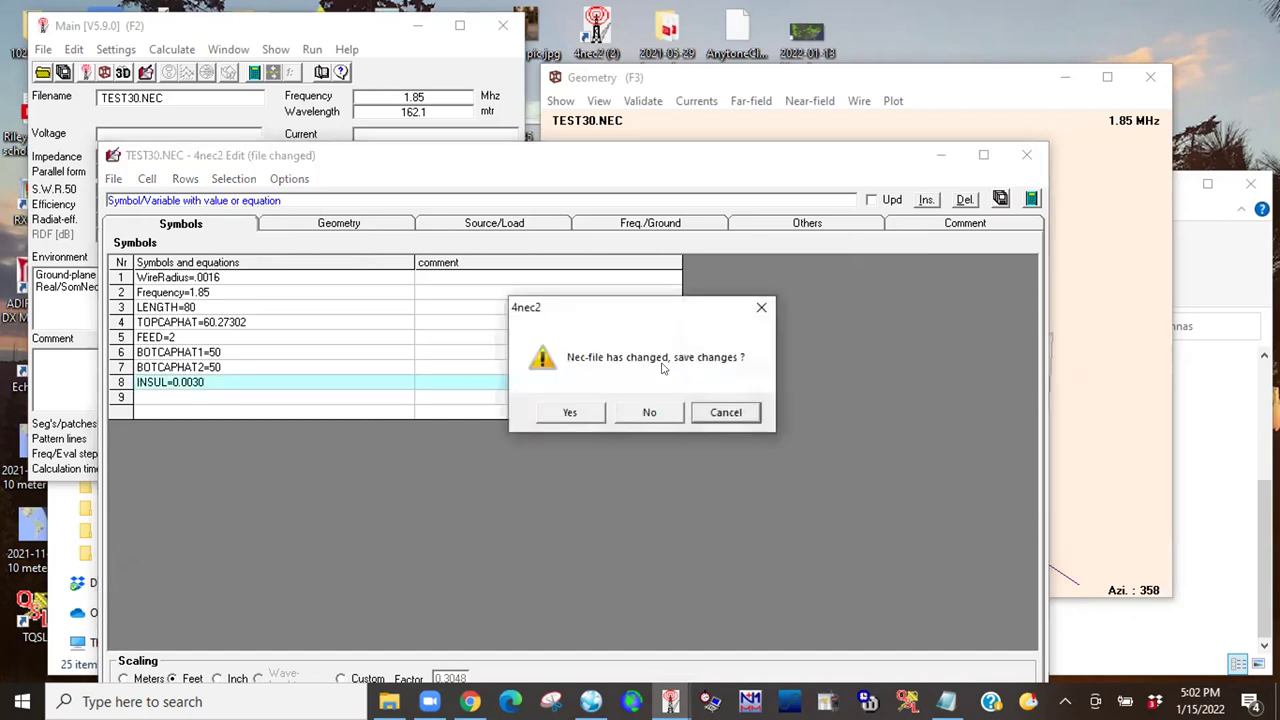
click(571, 410)
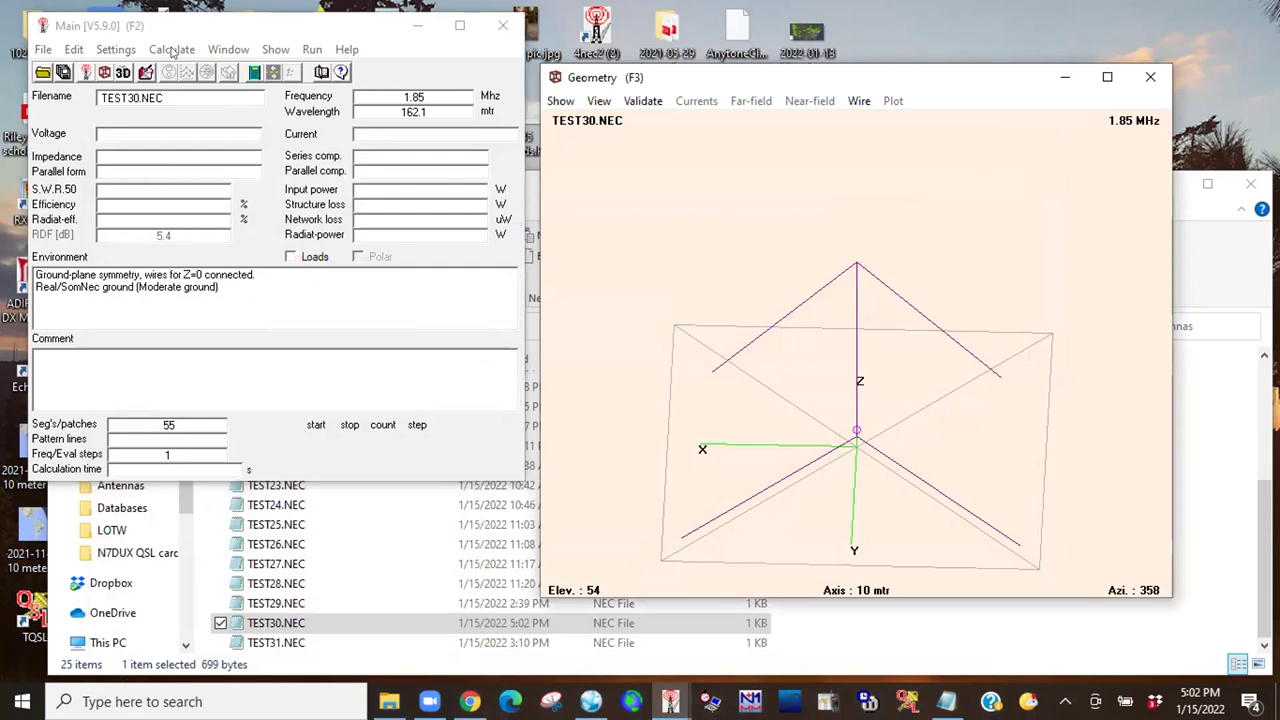
click(171, 49)
click(186, 72)
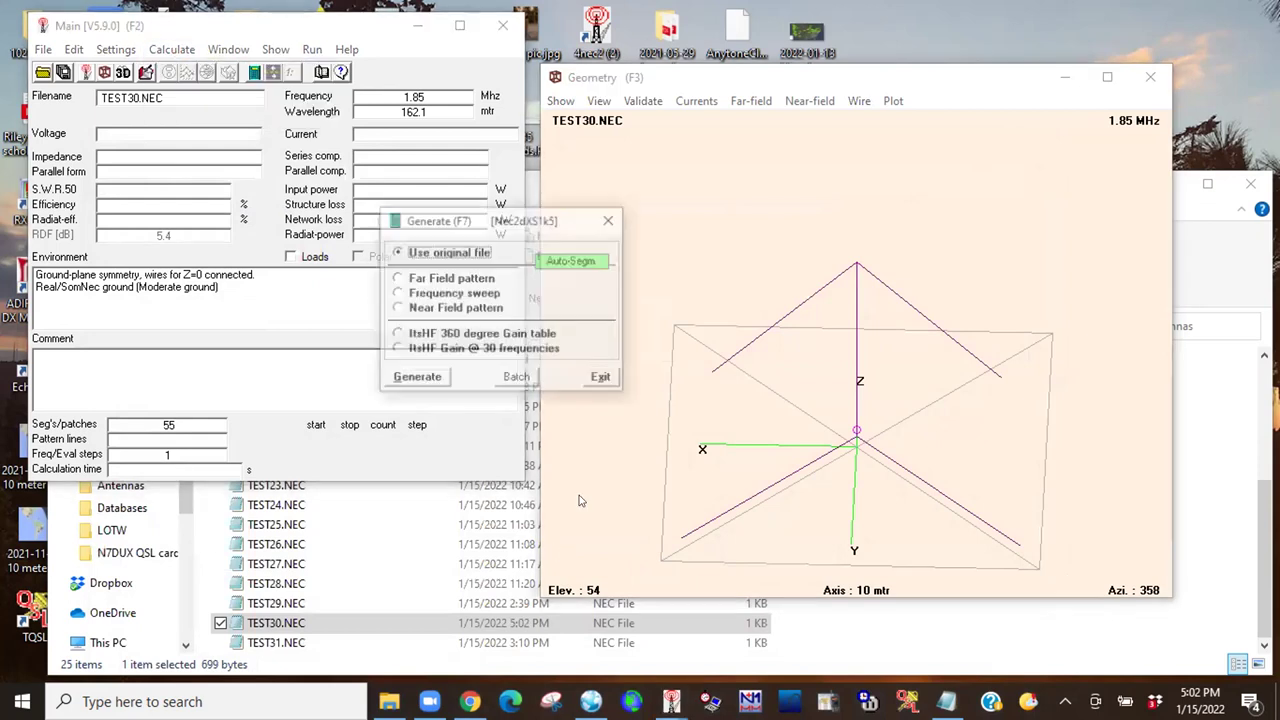
click(410, 280)
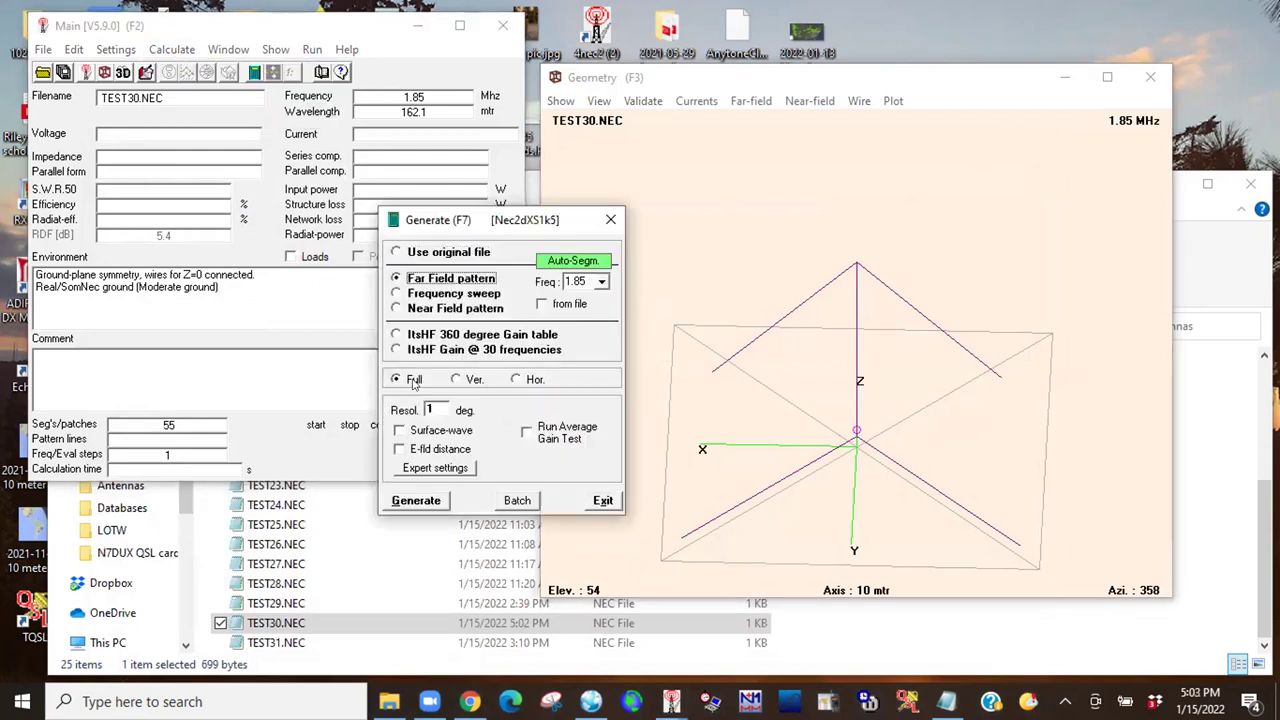
click(415, 500)
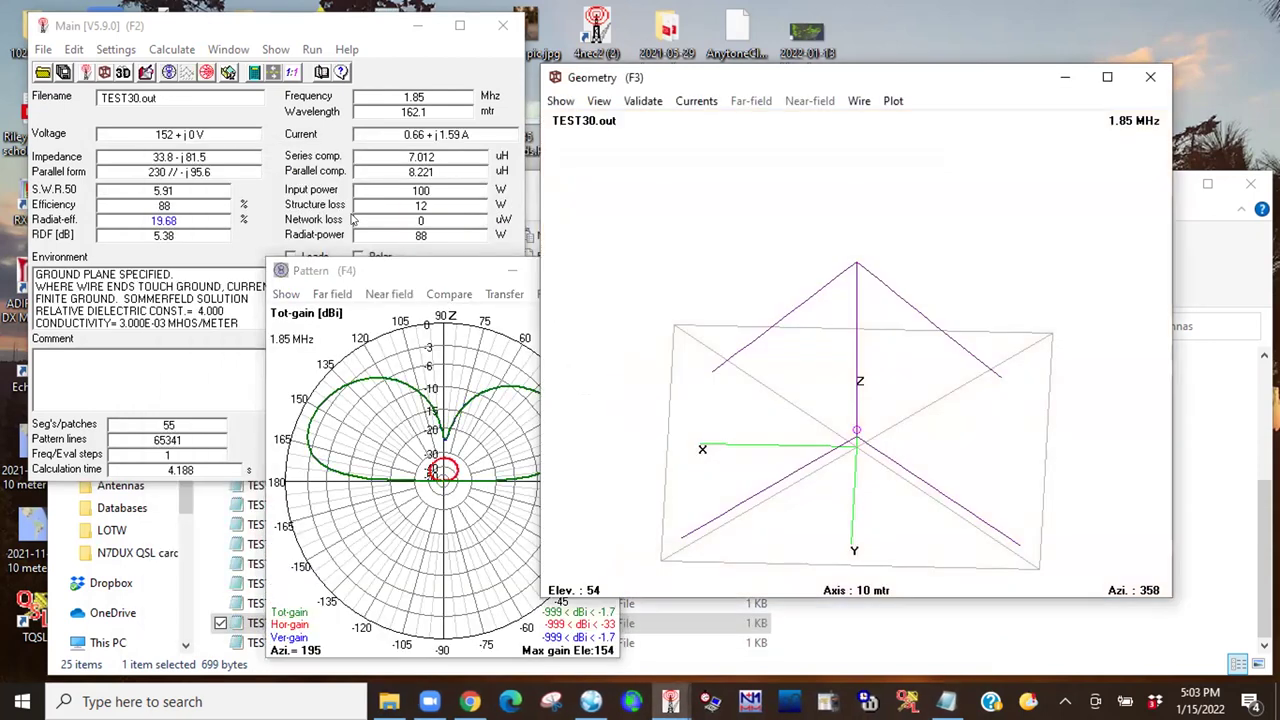
drag(832, 398, 814, 309)
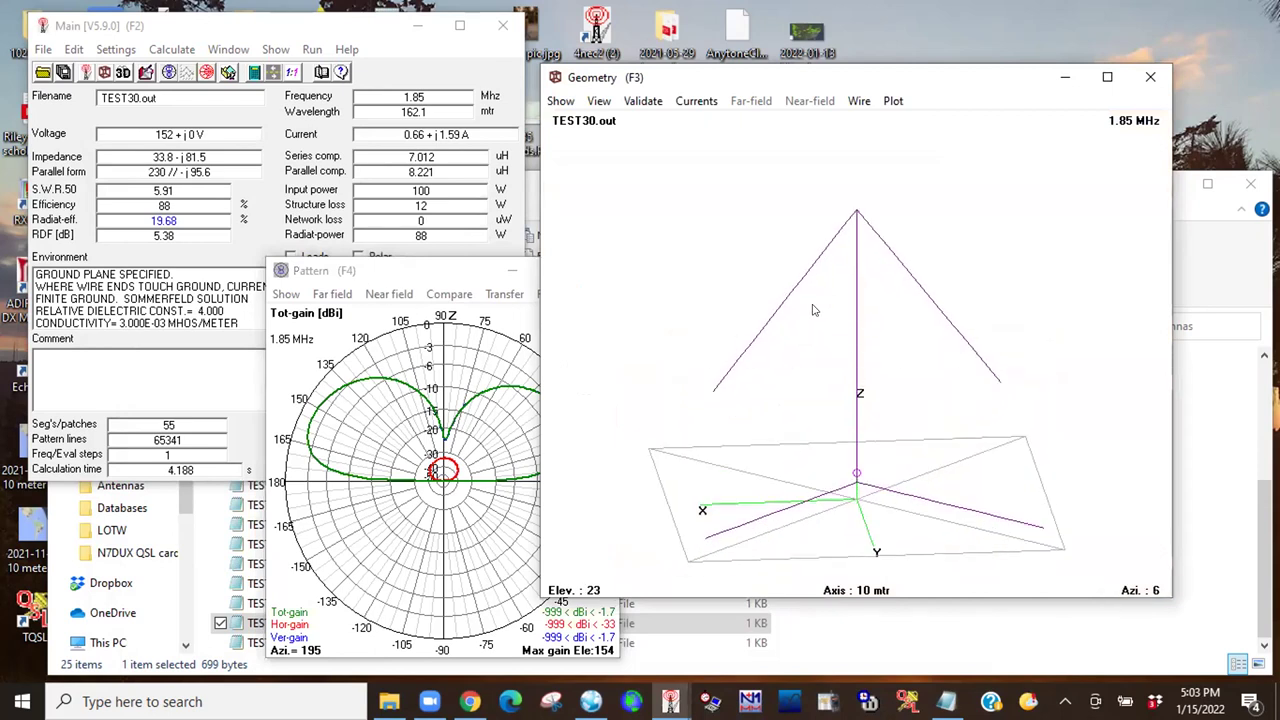
Run the optimizer on the BOTCAPHAT1 and BOTCAPHAT2 variables with SWR weighted 100% at 1.85 MHz.
click(171, 49)
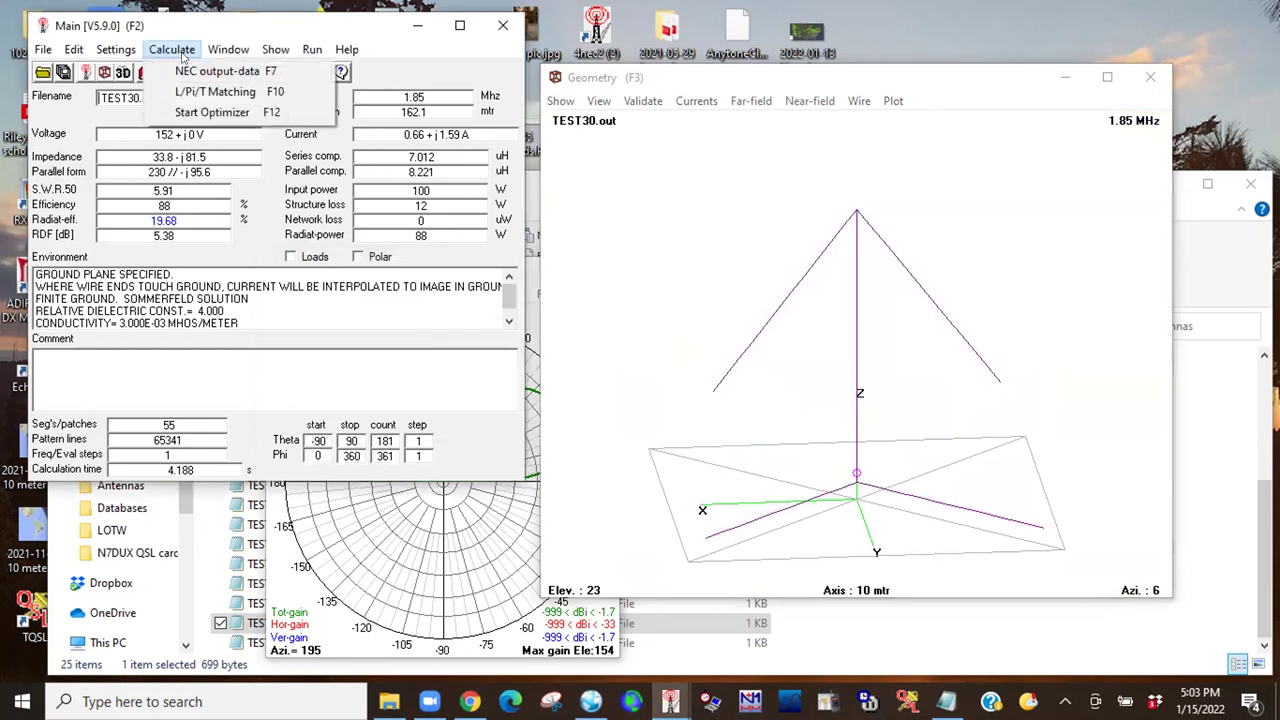
click(226, 112)
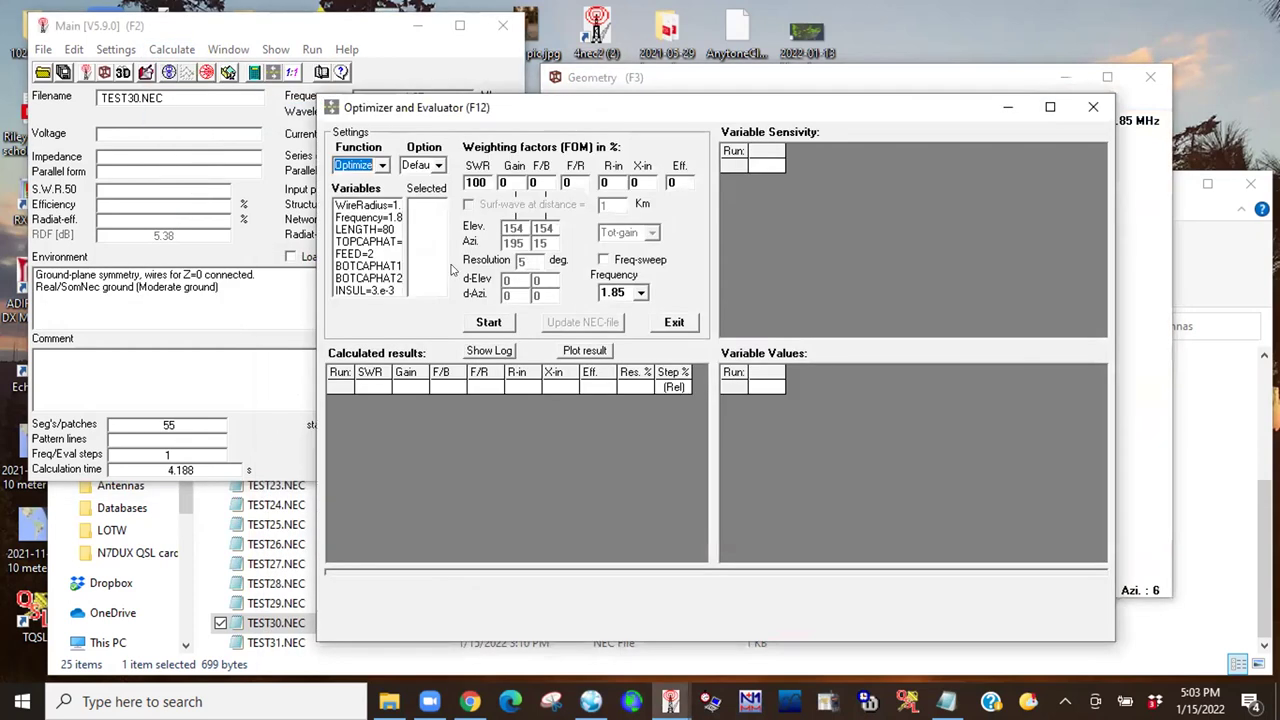
double_click(385, 266)
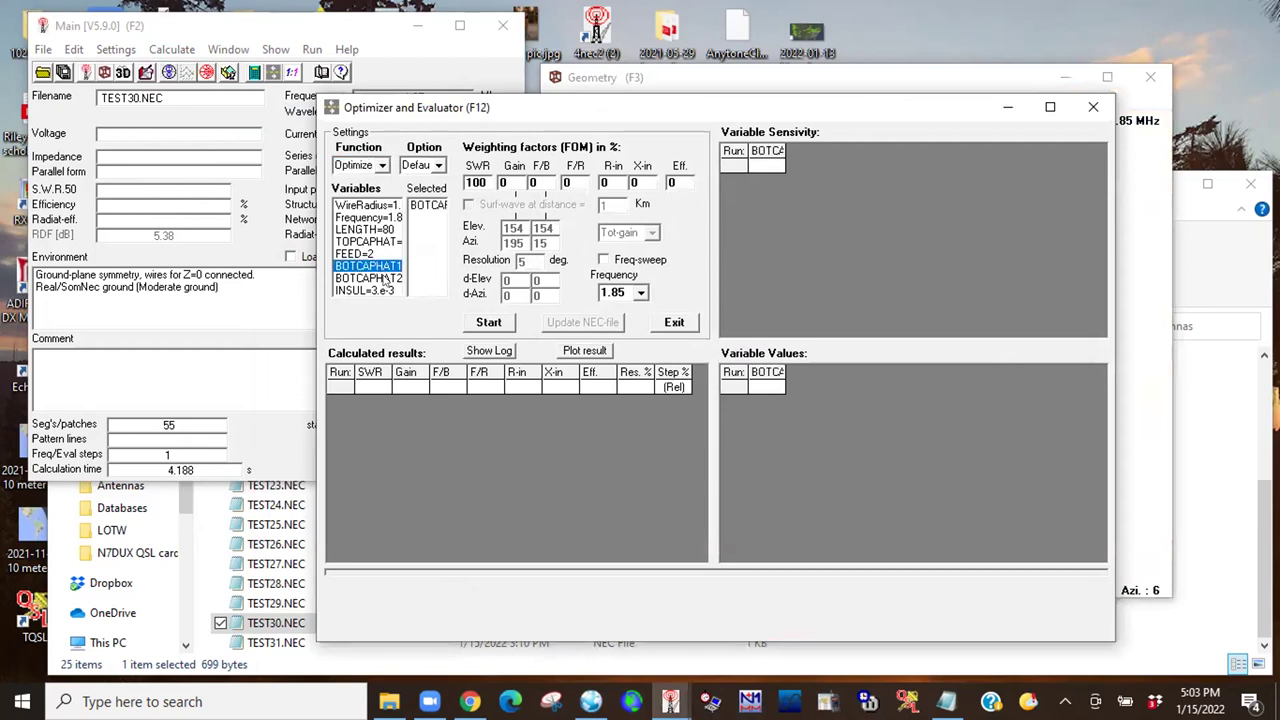
double_click(390, 278)
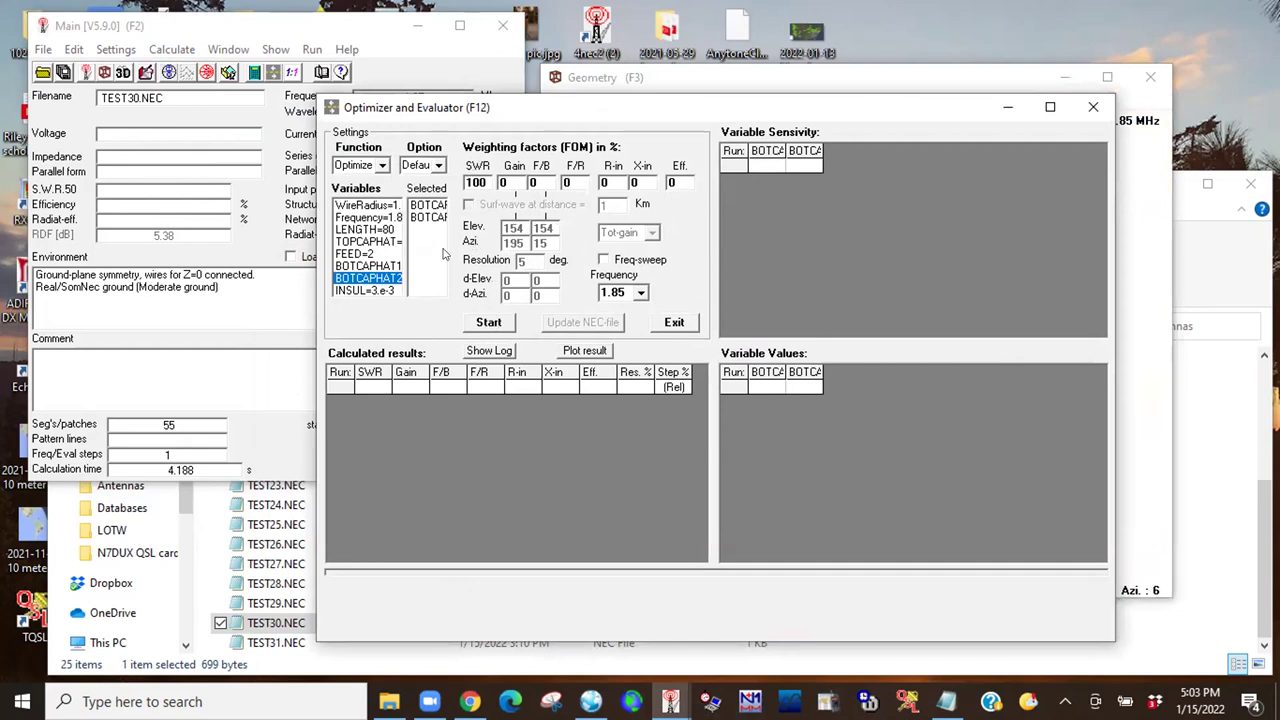
click(490, 322)
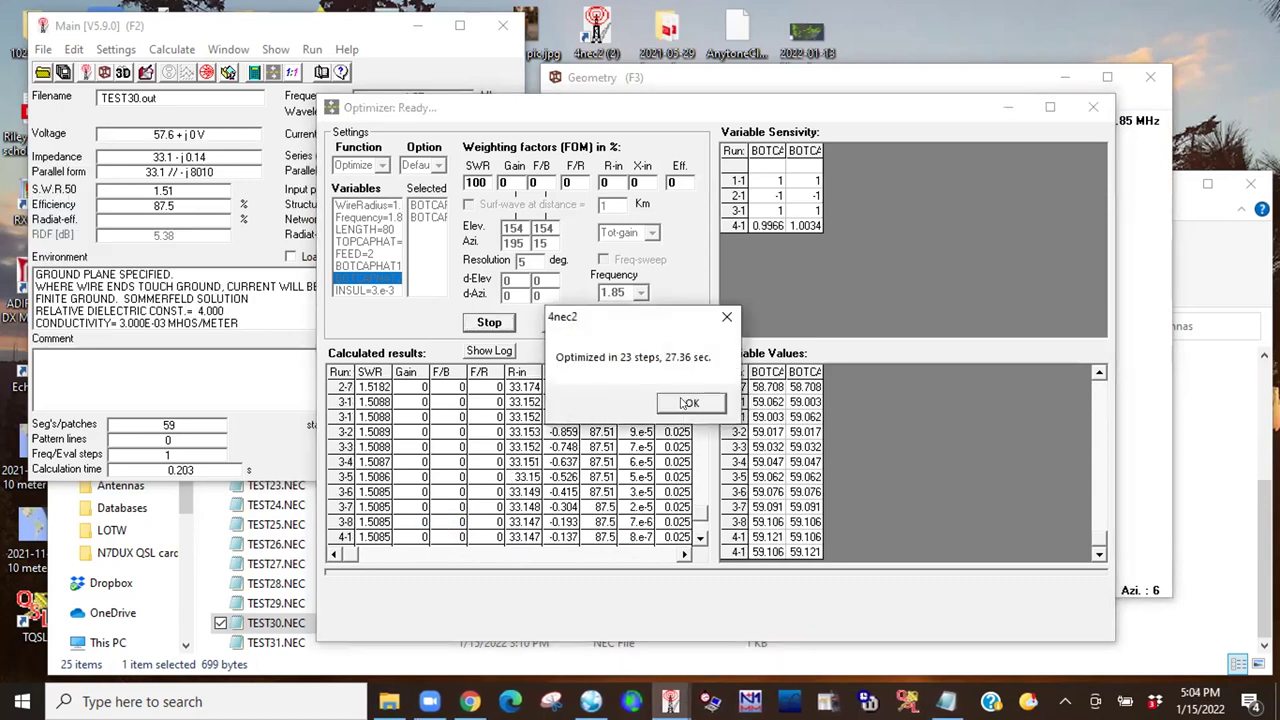
click(692, 403)
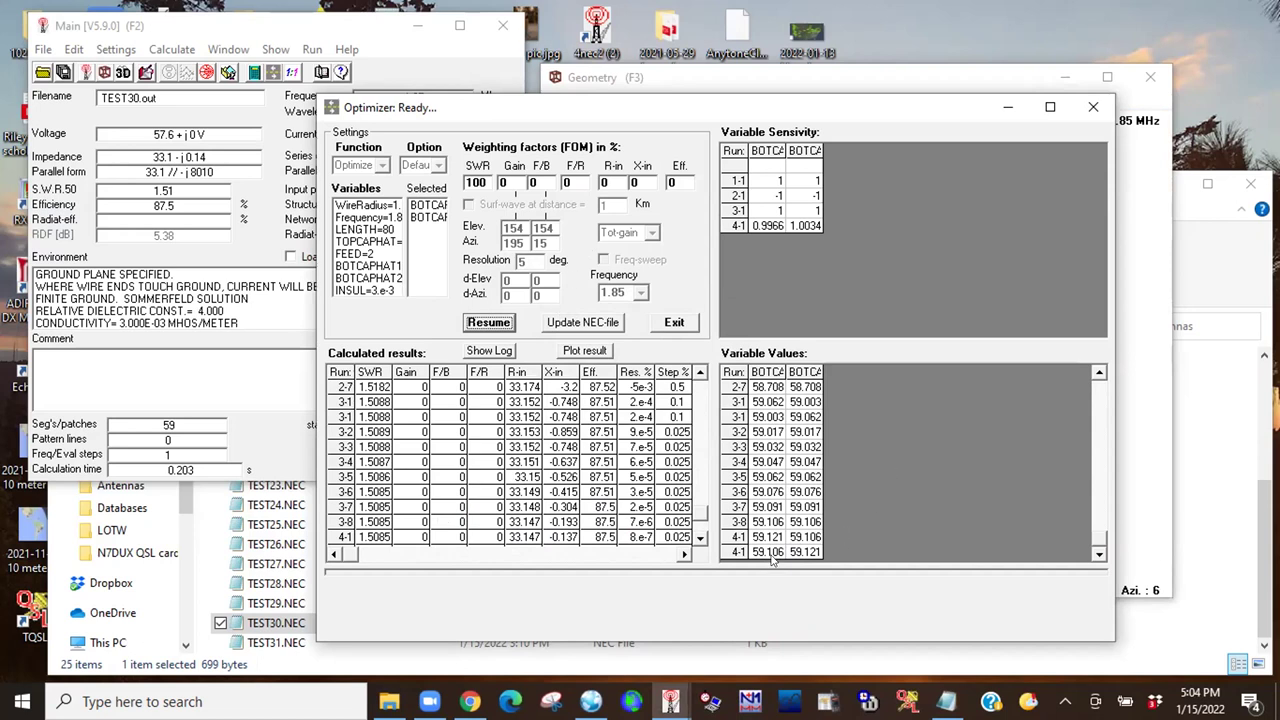
Update the NEC file with the optimized values, overwriting TEST30.NEC, and exit the optimizer.
click(579, 322)
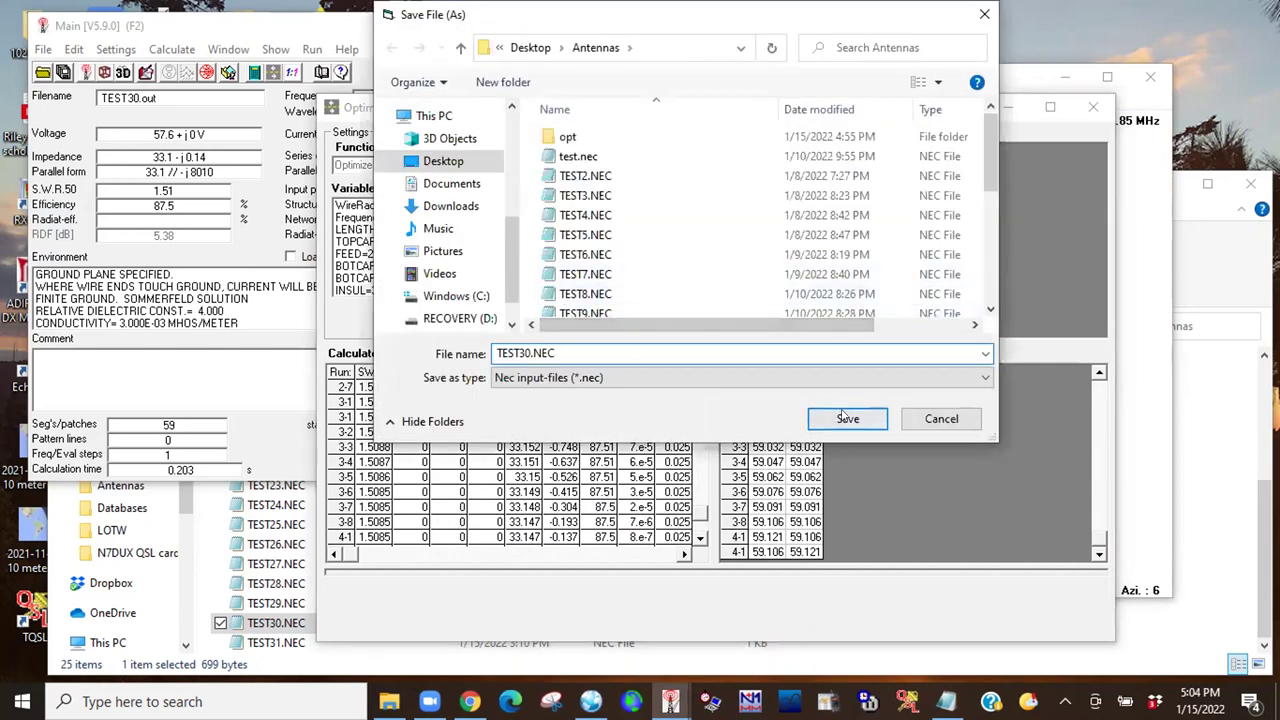
click(843, 418)
click(712, 354)
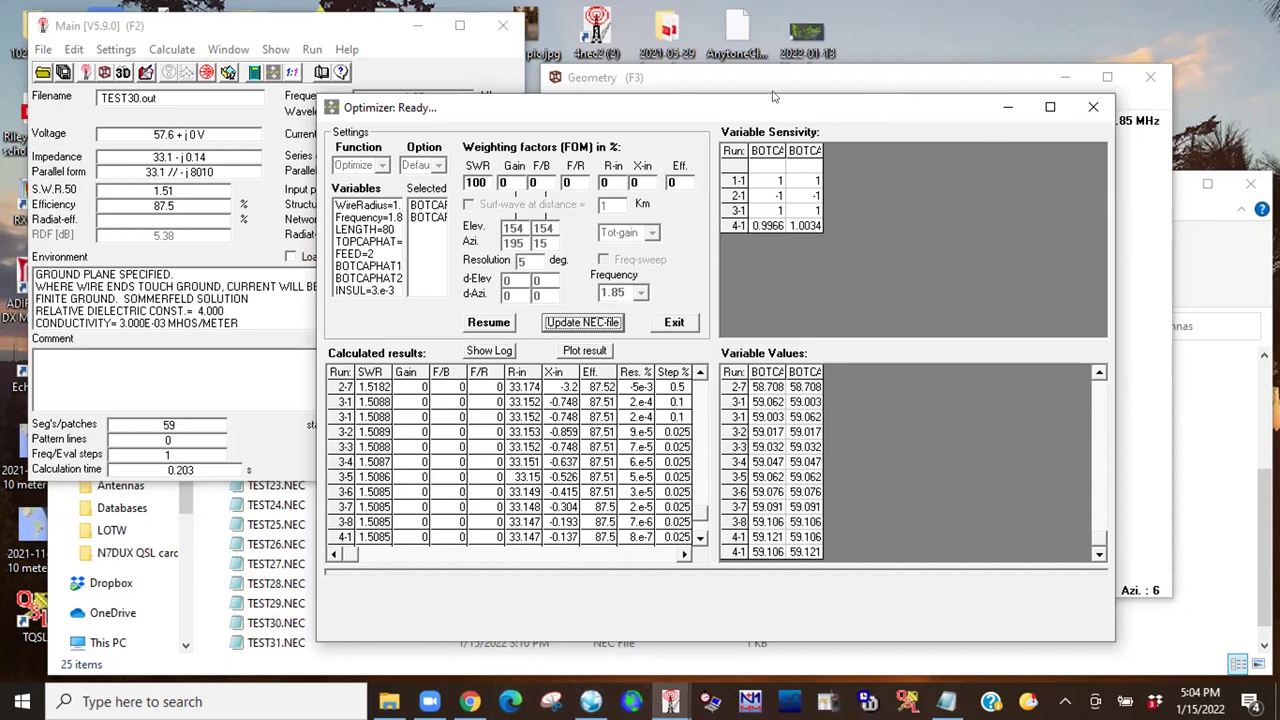
click(1093, 107)
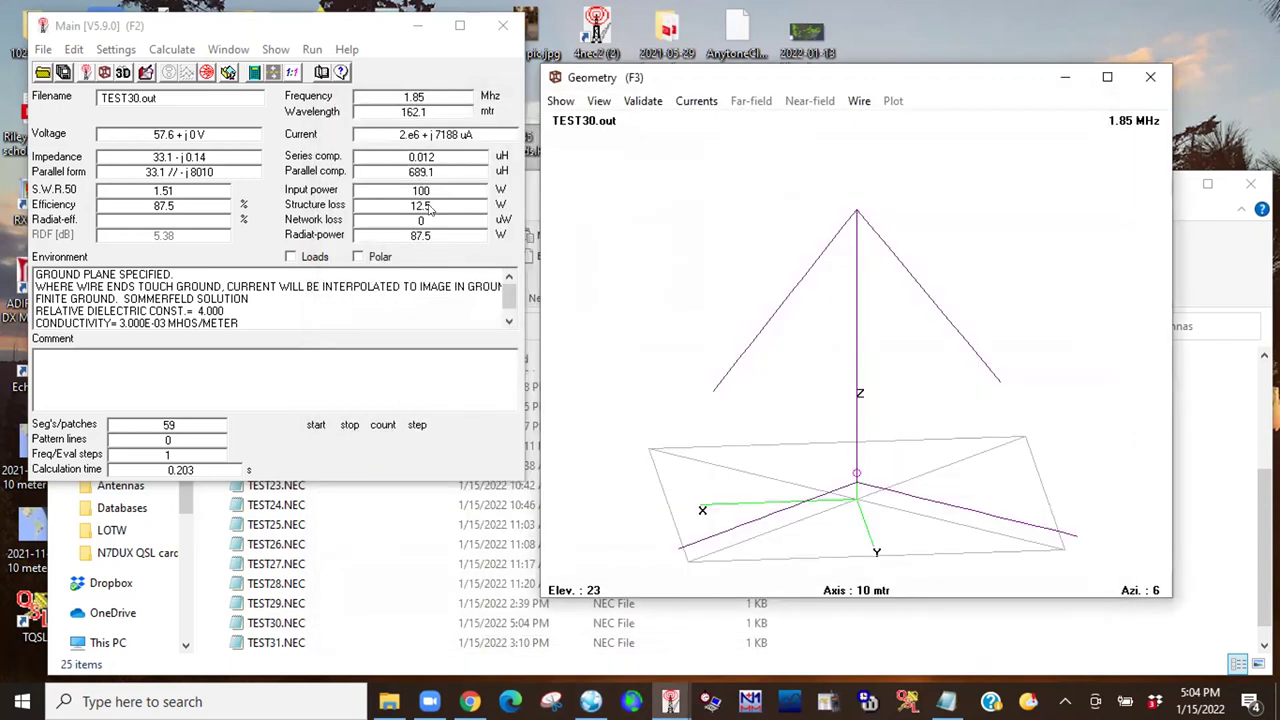
Generate the far-field pattern of the optimized antenna.
click(172, 50)
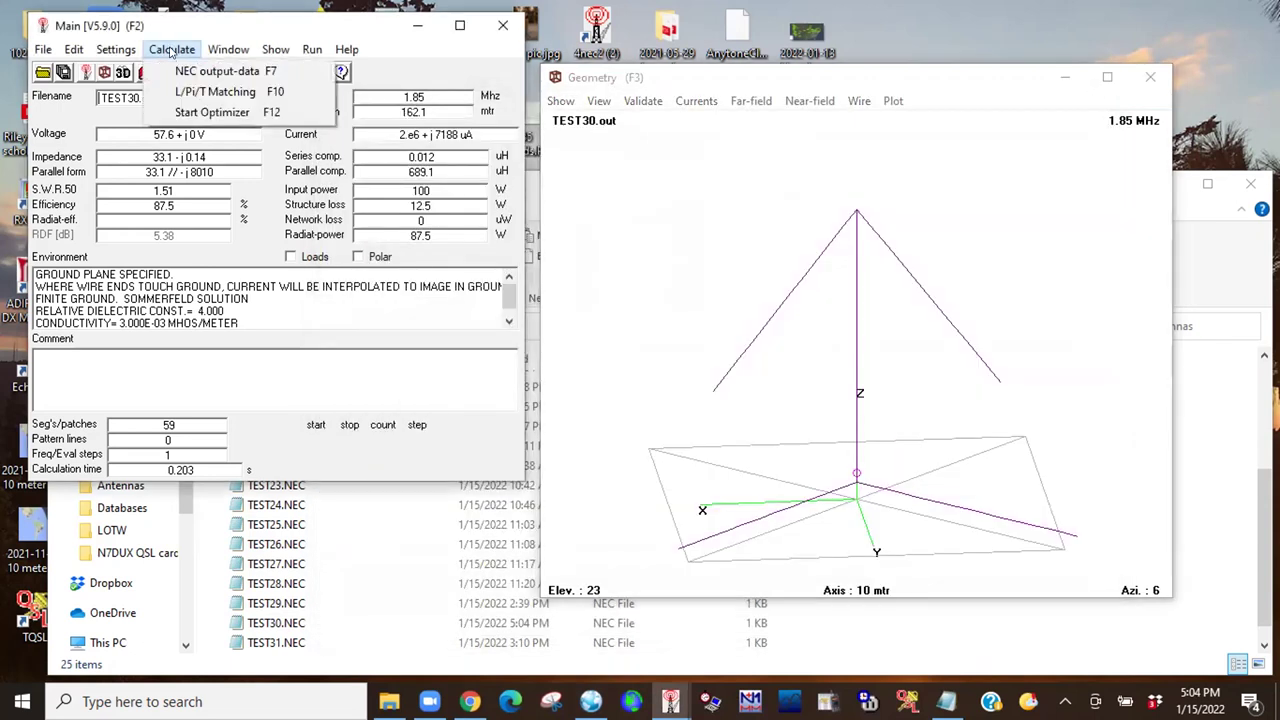
mouse_move(203, 55)
click(713, 263)
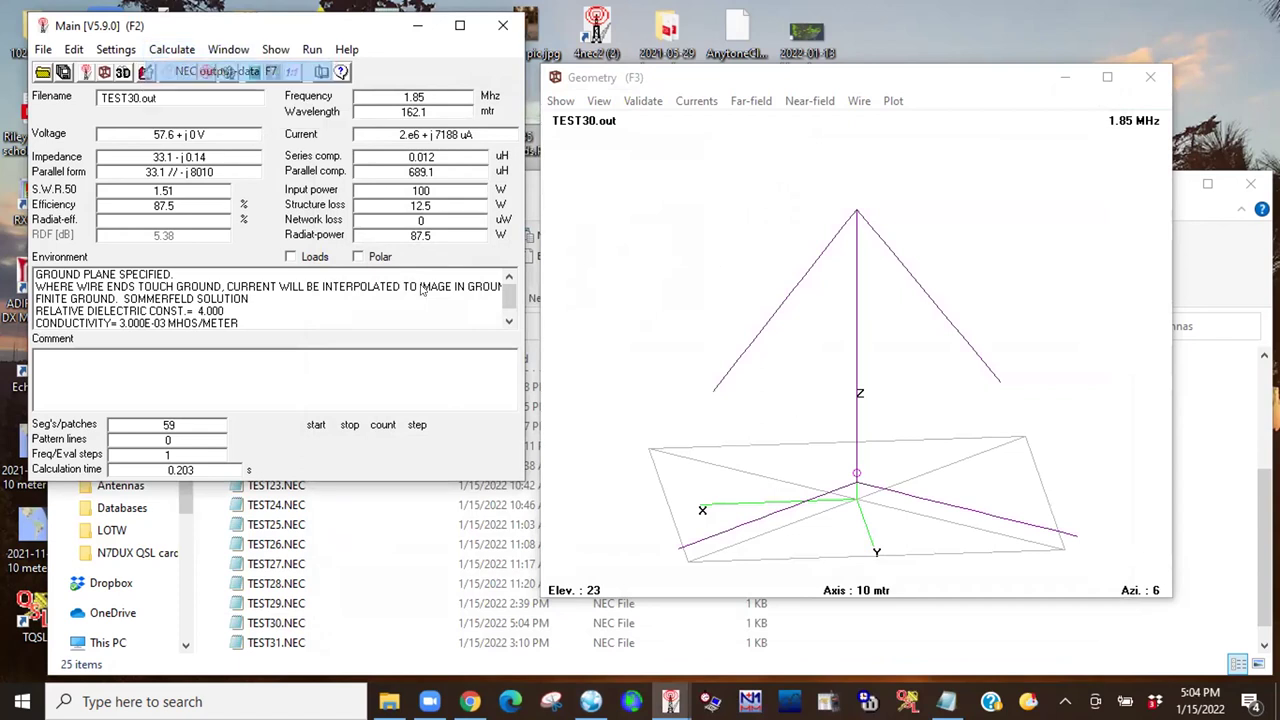
key(F7)
click(423, 347)
click(414, 500)
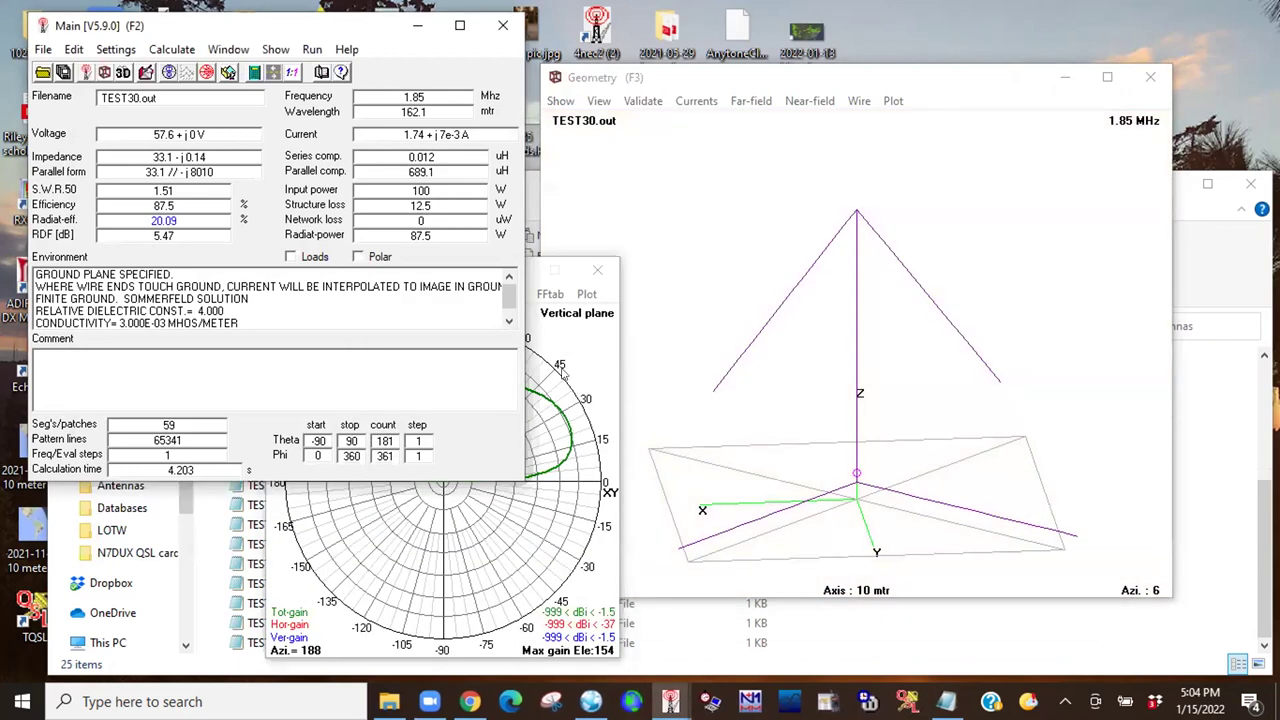
Open the 3D viewer, show the far-field pattern in multi-color, and rotate it to look down from above.
click(275, 49)
mouse_move(312, 52)
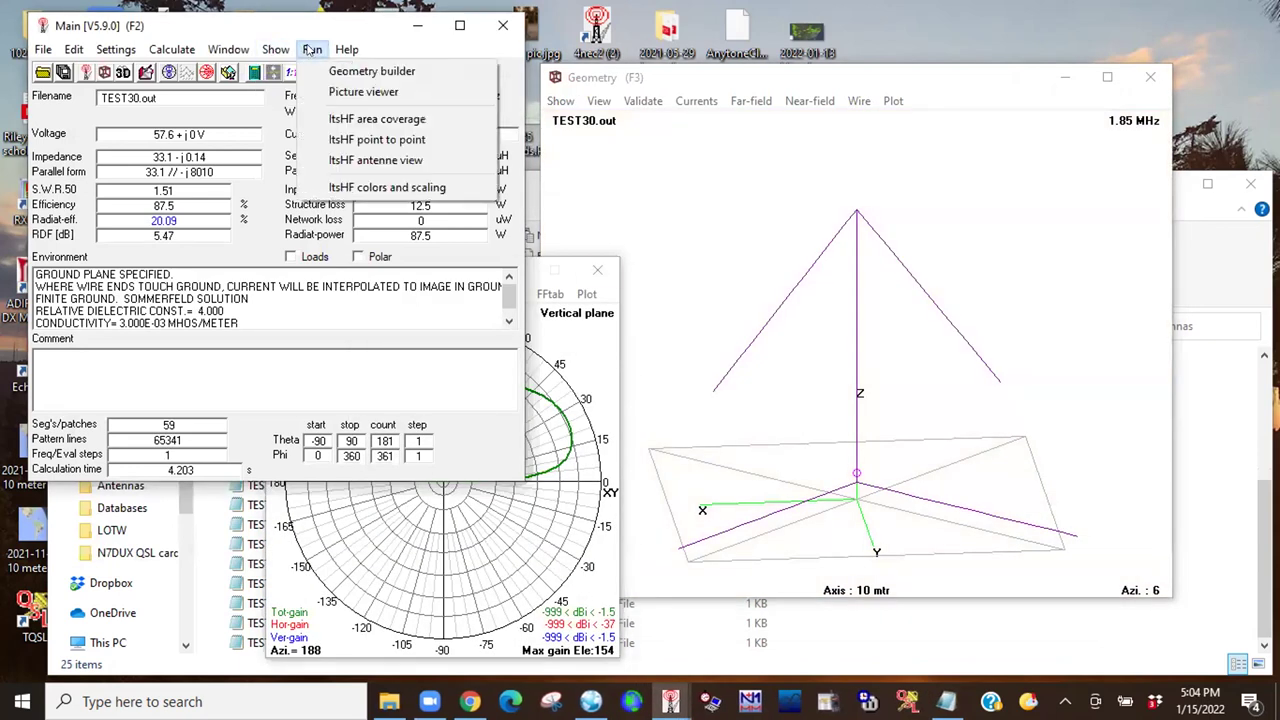
mouse_move(228, 50)
click(260, 153)
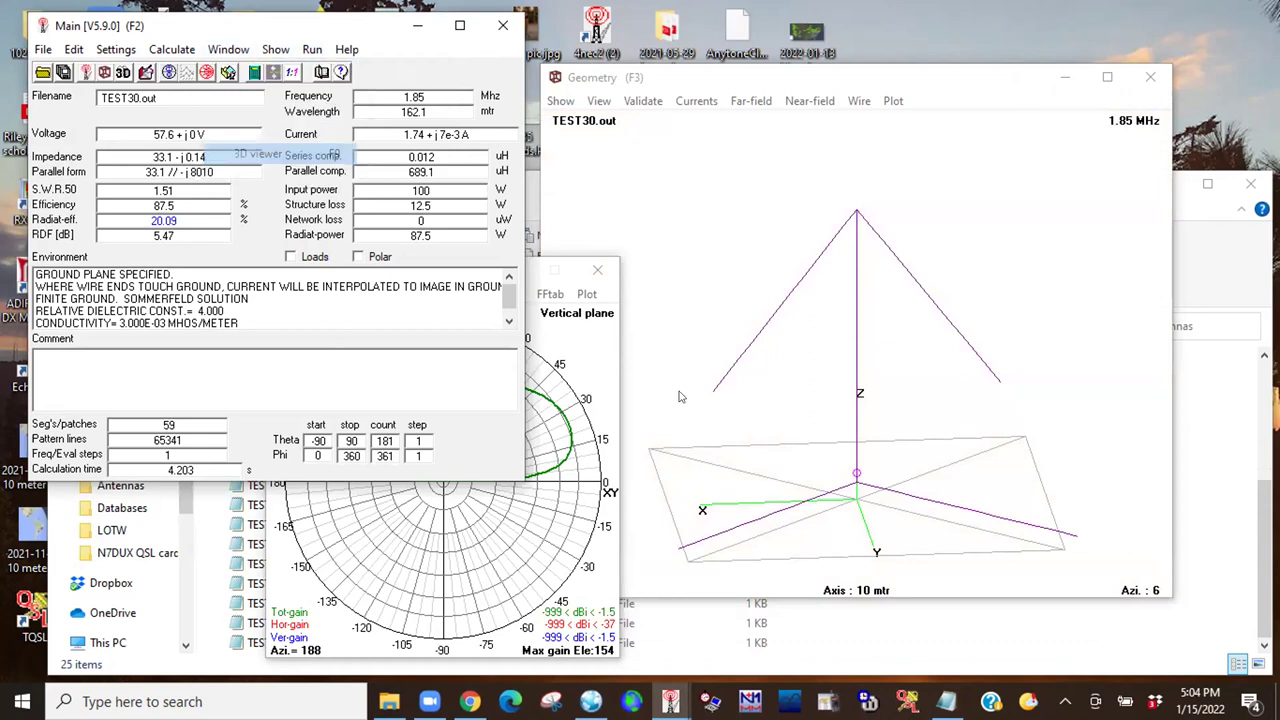
click(1013, 413)
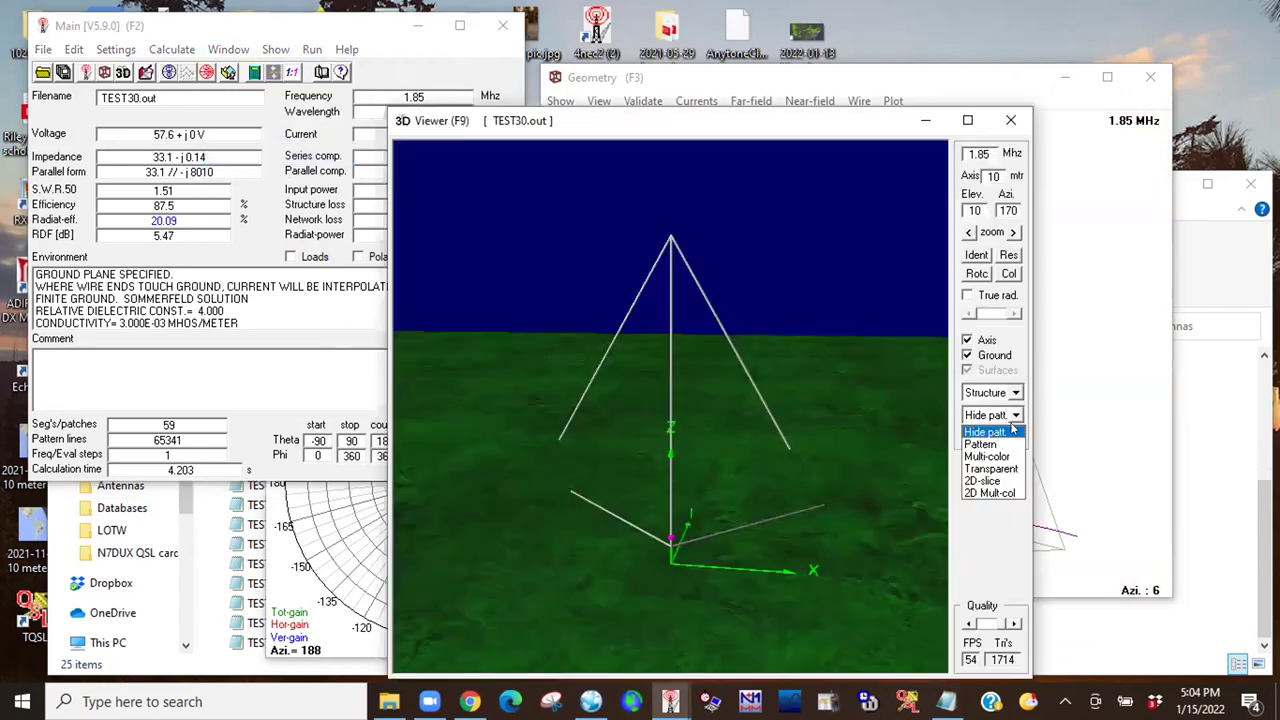
click(995, 455)
drag(752, 350, 737, 518)
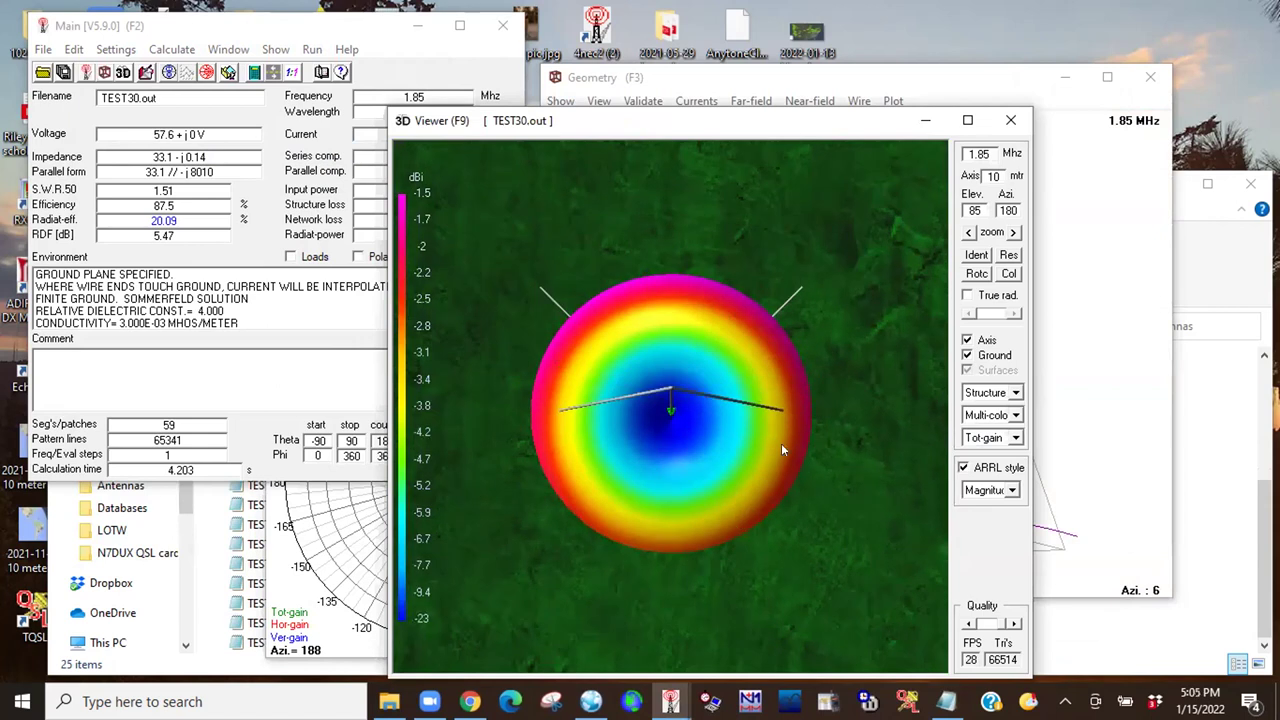
Run a vertical-pattern frequency sweep from 1 to 3 MHz in 0.12 MHz steps, examine the SWR graph and close it.
click(160, 50)
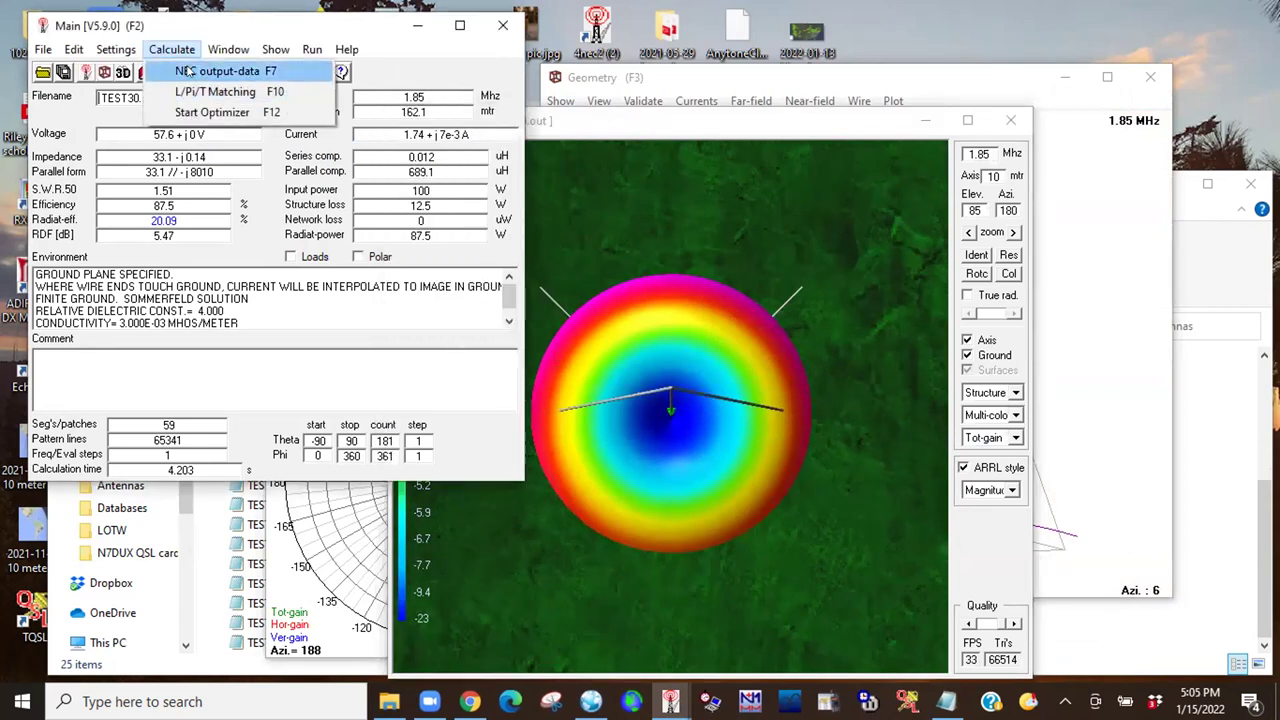
click(187, 71)
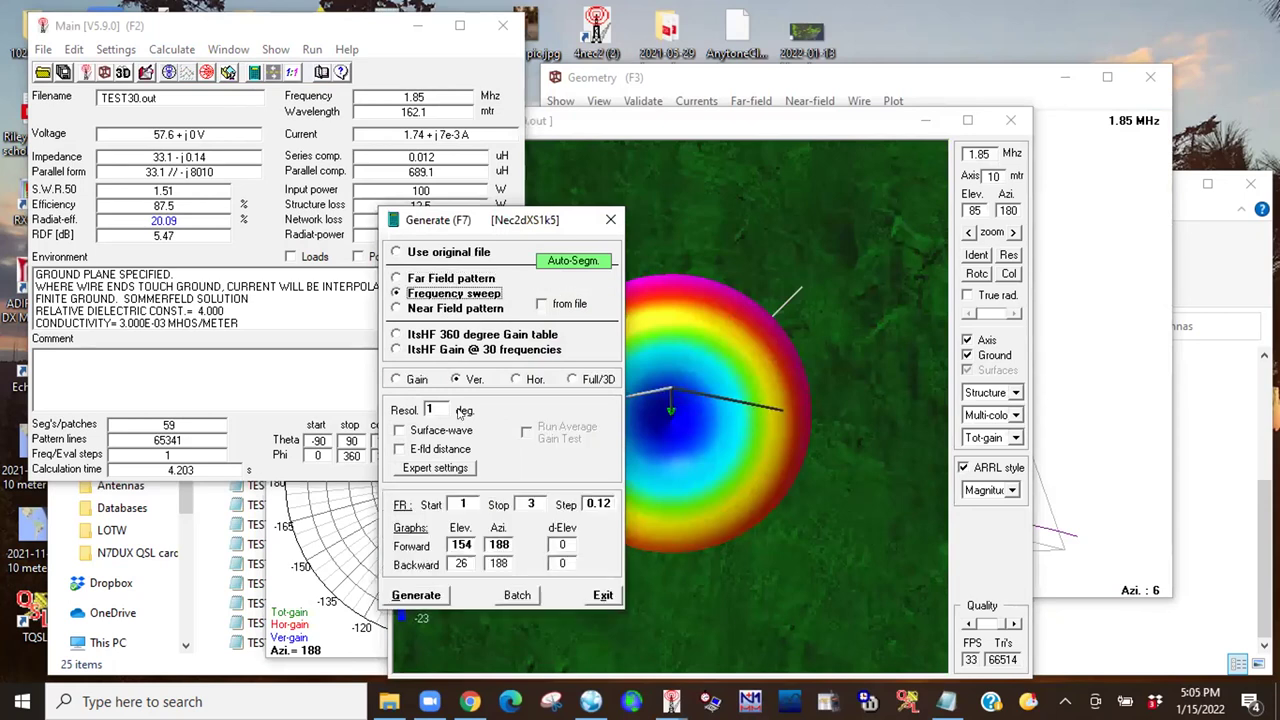
click(416, 595)
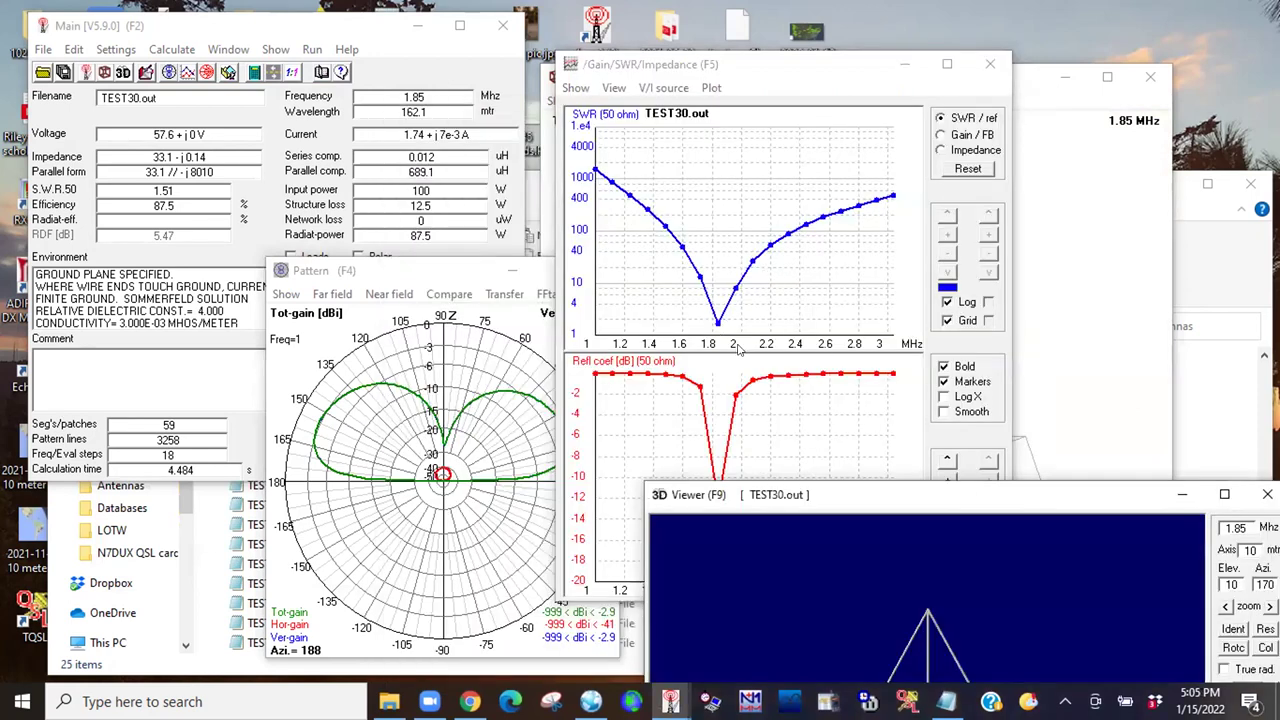
click(752, 307)
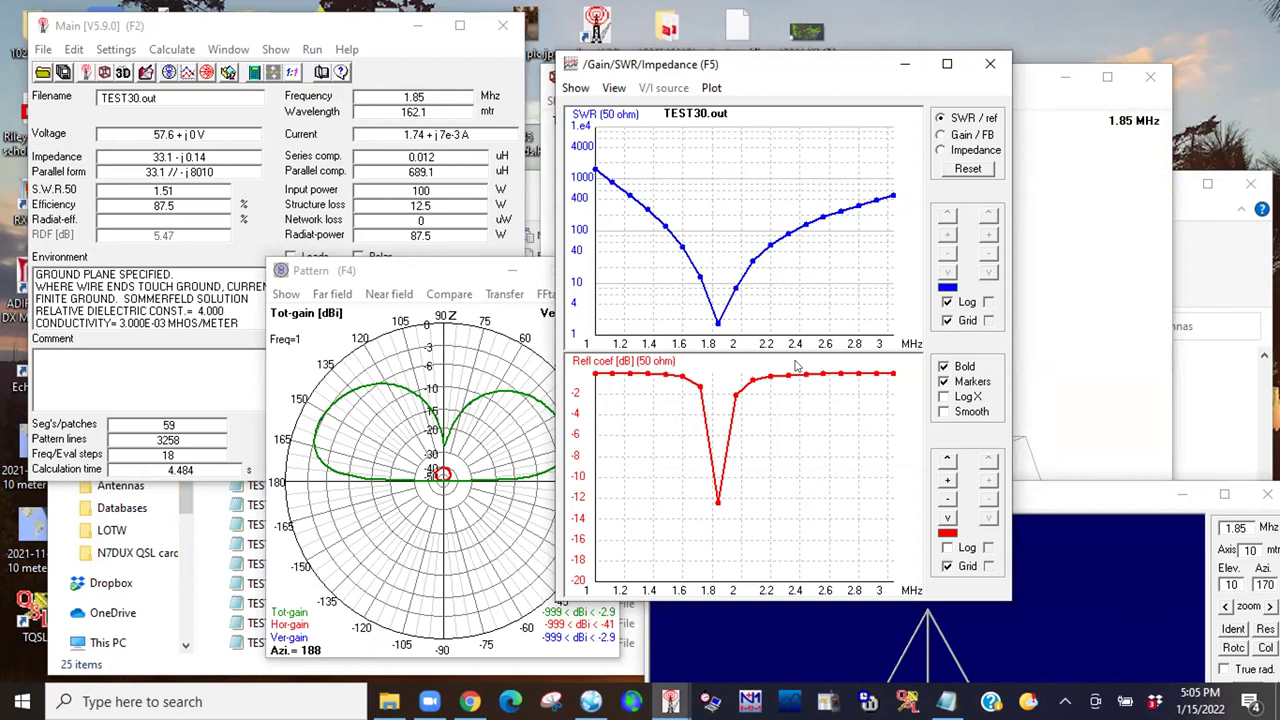
click(990, 64)
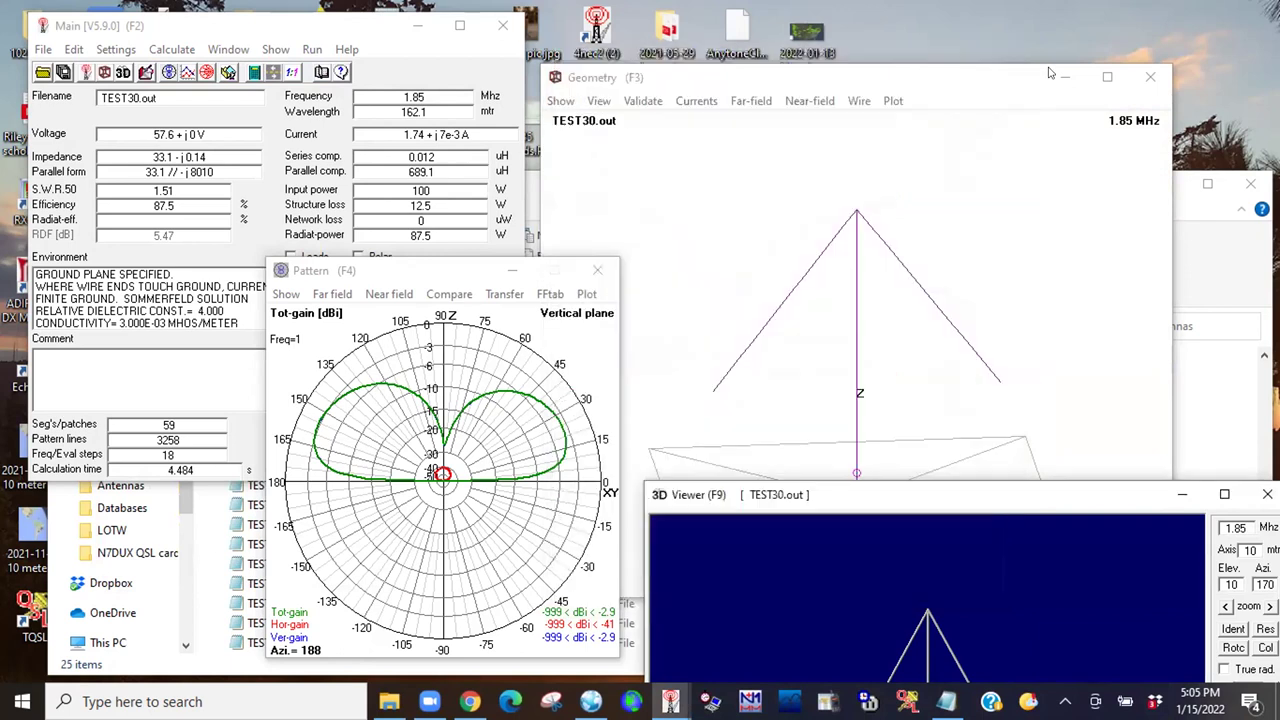